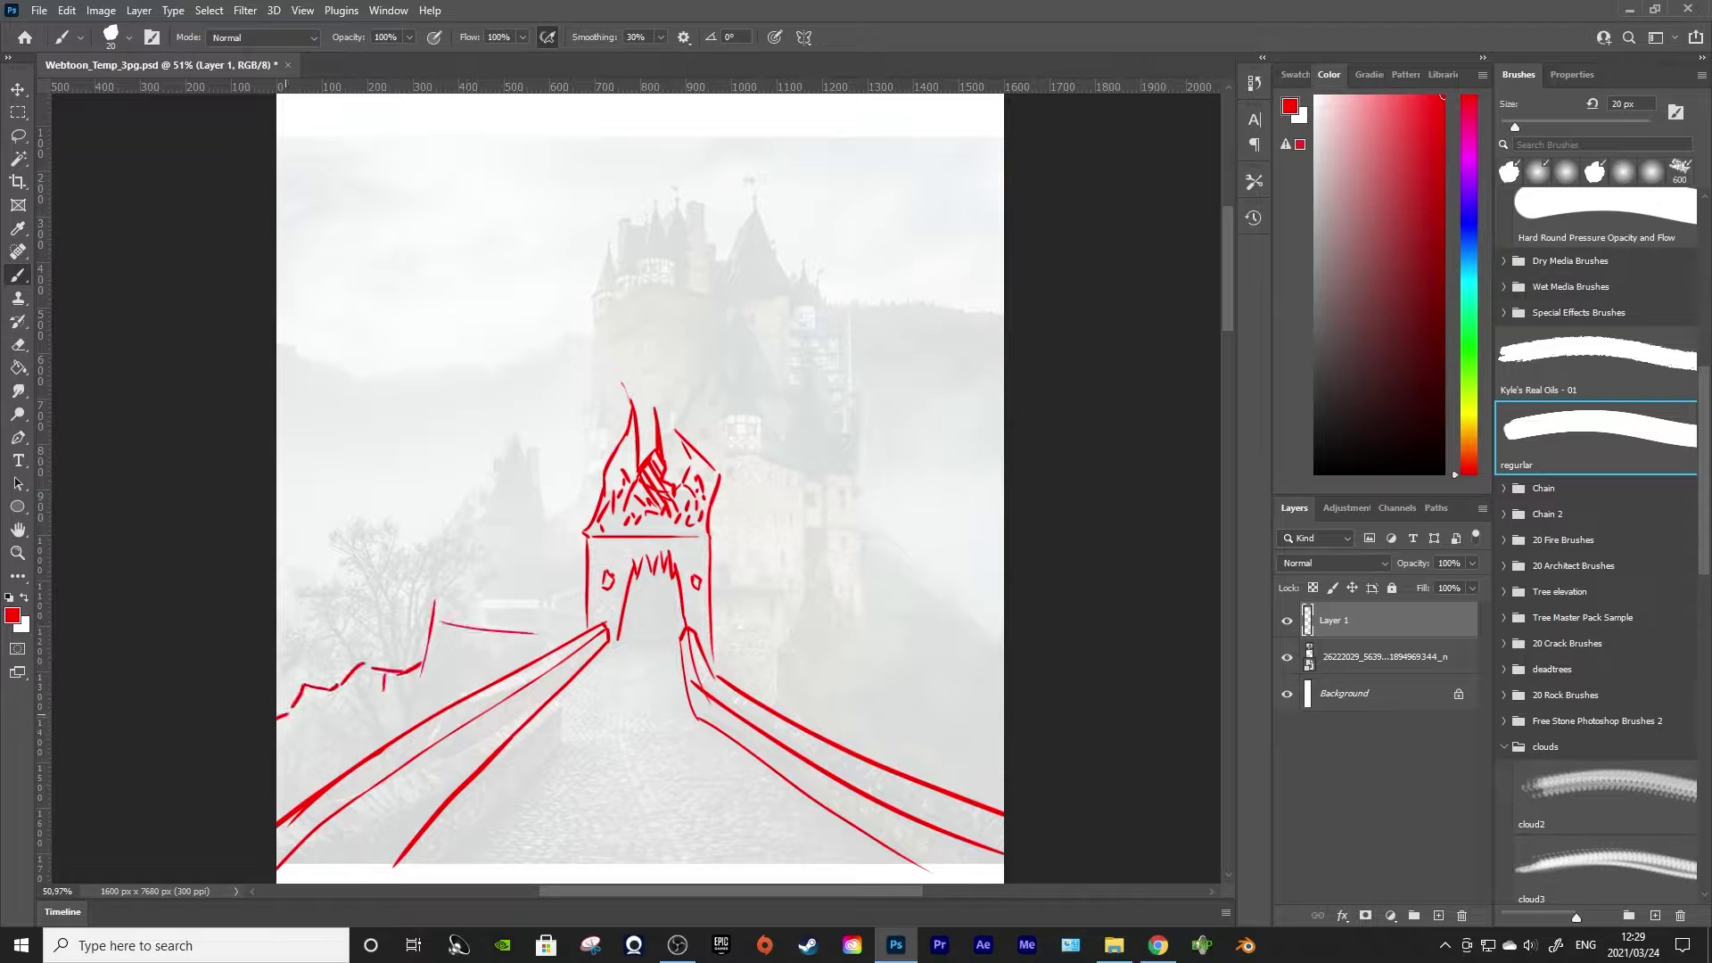
Sketch the leafy tree beside the bridge's left parapet with a branching trunk and a rounded crown
left_click_drag(383, 580, 410, 724)
mouse_move(459, 563)
left_mouse_down()
mouse_move(392, 635)
mouse_move(378, 742)
left_mouse_up()
left_click_drag(322, 545, 382, 520)
left_click_drag(381, 526, 476, 541)
Draw the horizontal wall and ledge lines extending from both sides of the gatehouse
left_click_drag(477, 613, 548, 610)
mouse_move(540, 602)
left_mouse_down()
mouse_move(536, 625)
mouse_move(582, 600)
left_mouse_up()
left_click_drag(709, 601, 765, 602)
left_click_drag(456, 550, 587, 550)
left_click_drag(450, 530, 585, 531)
left_click_drag(711, 534, 803, 534)
Draw straight vertical edges for the castle's main tower above and to the right of the gatehouse
left_click_drag(760, 411, 759, 676)
left_click_drag(728, 315, 728, 532)
left_click_drag(667, 345, 667, 481)
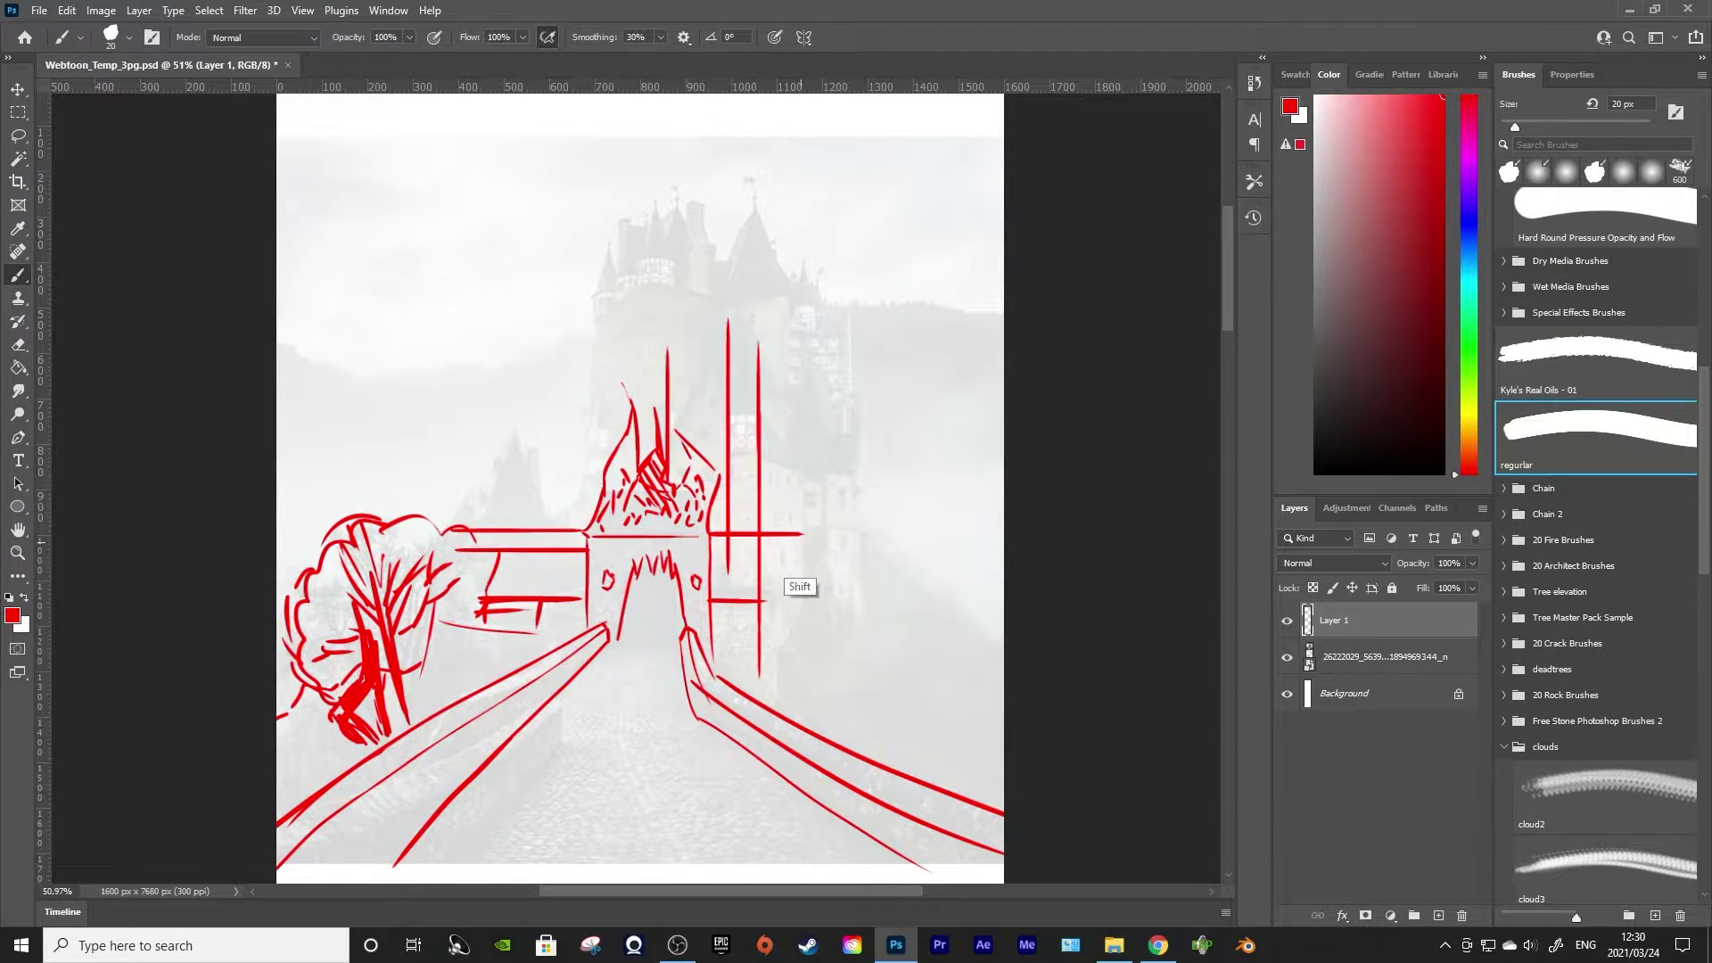
left_click_drag(805, 372, 805, 636)
Outline the keep's upper walls, jagged turrets and pointed roofs over the reference photo
left_click_drag(723, 298, 764, 310)
left_click_drag(760, 310, 761, 383)
left_click_drag(682, 339, 727, 352)
left_click_drag(784, 339, 810, 312)
mouse_move(584, 500)
left_mouse_down()
mouse_move(599, 379)
mouse_move(610, 474)
left_mouse_up()
mouse_move(589, 320)
left_mouse_down()
mouse_move(590, 385)
mouse_move(659, 319)
left_mouse_up()
mouse_move(655, 206)
left_mouse_down()
mouse_move(640, 292)
mouse_move(699, 181)
left_mouse_up()
left_click_drag(756, 203, 854, 398)
left_click_drag(805, 311, 860, 396)
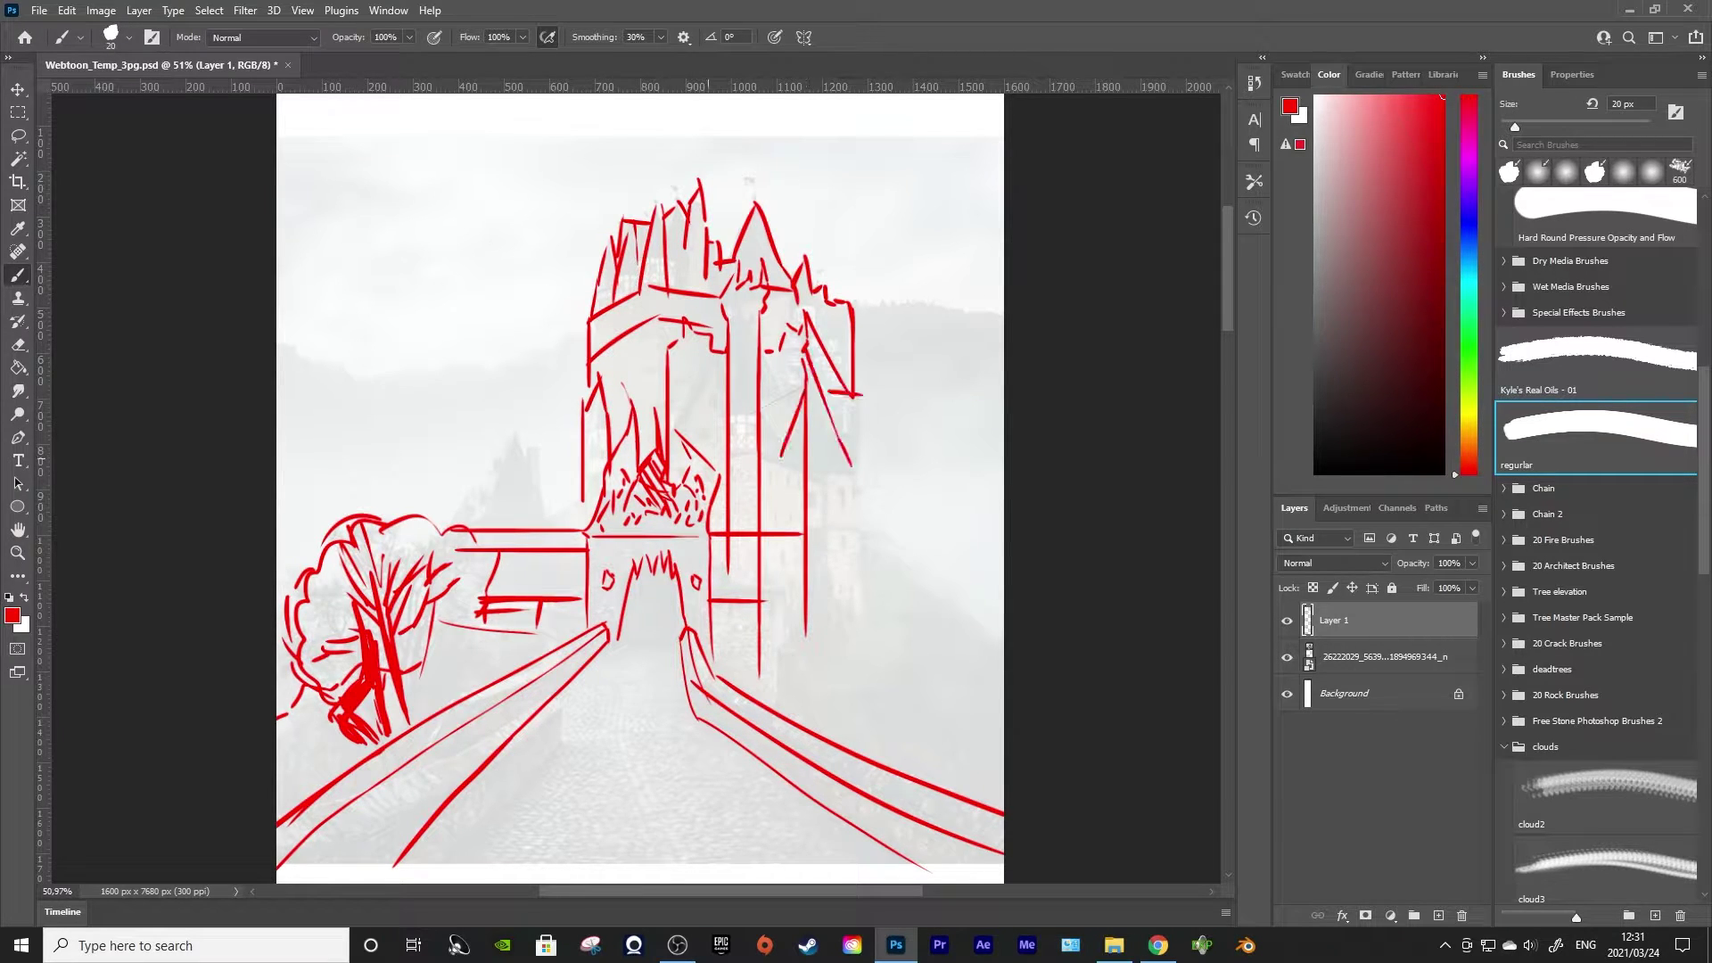
Sketch the castle's right-hand wall with its roofline, the grass at its base and the hillside sloping away
left_click_drag(695, 454, 824, 481)
left_click_drag(860, 473, 860, 687)
left_click_drag(762, 588, 793, 713)
left_click_drag(862, 541, 1003, 656)
Add tall jagged towers to the left of the keep and two spires rising behind its right side
left_click_drag(468, 361, 468, 526)
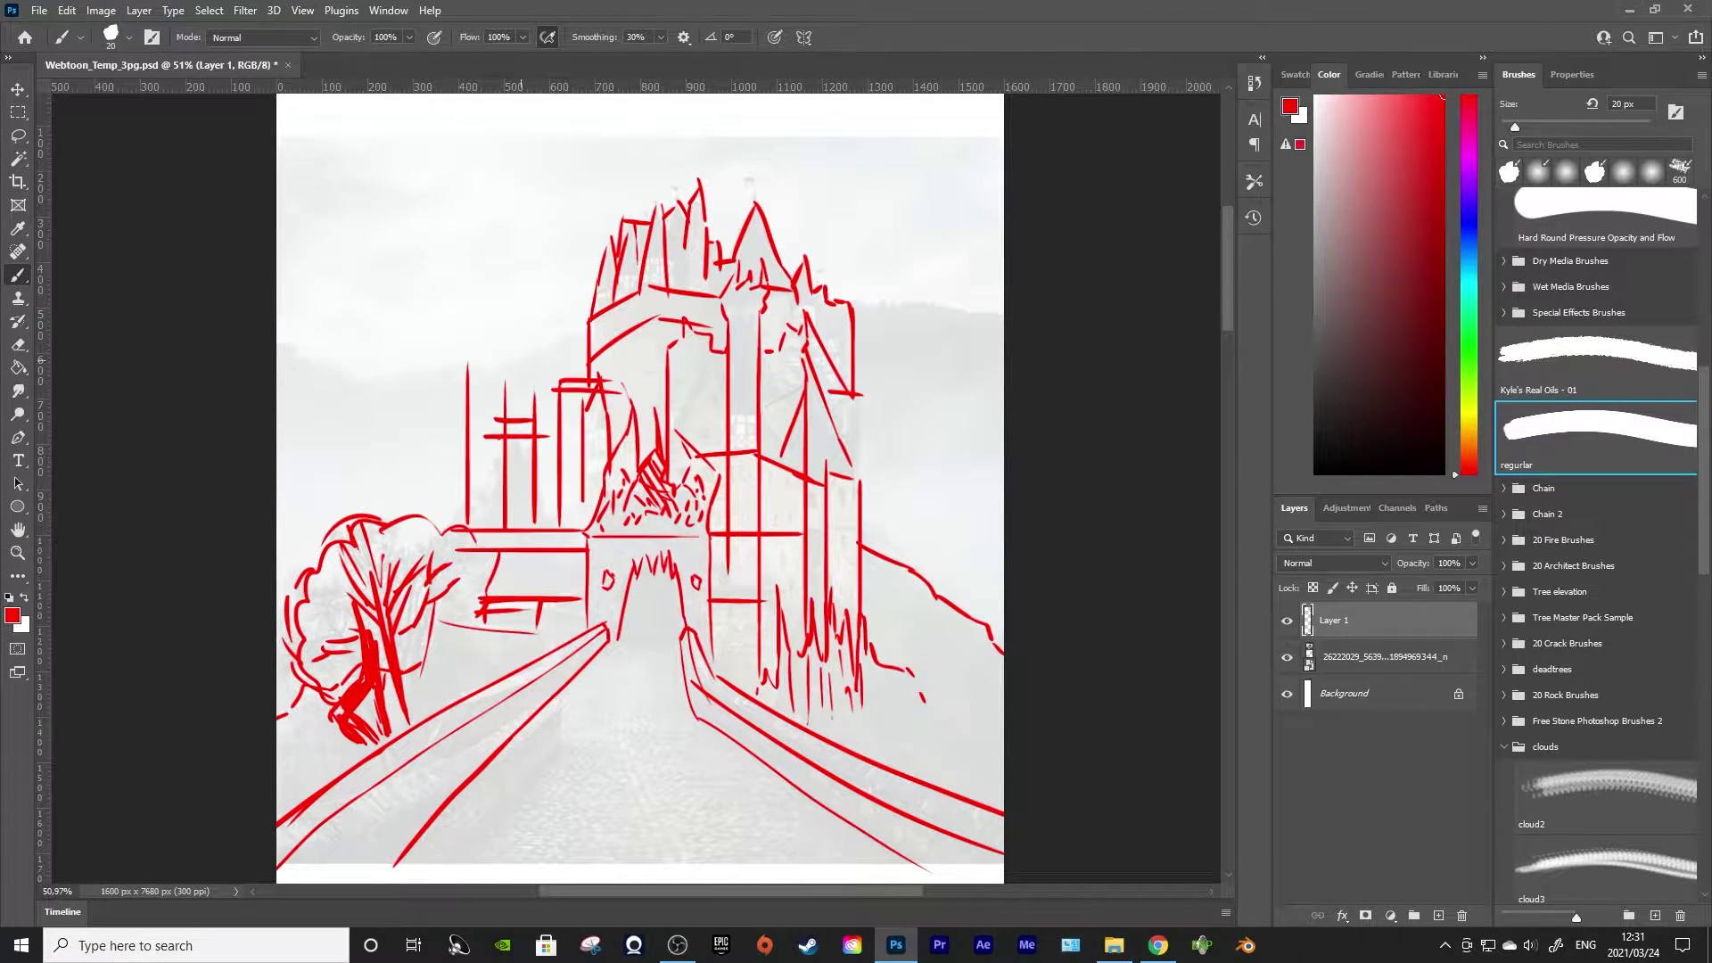
left_click_drag(493, 243, 504, 406)
left_click_drag(542, 272, 547, 411)
left_click_drag(570, 281, 557, 379)
left_click_drag(758, 143, 784, 330)
left_click_drag(850, 147, 852, 344)
Draw the distant ridgelines on both sides of the castle and add spiky treetops on the ridges, hillside and left tree
left_click_drag(287, 307, 289, 392)
left_click_drag(278, 385, 468, 379)
left_click_drag(854, 317, 1004, 336)
left_click_drag(879, 506, 874, 545)
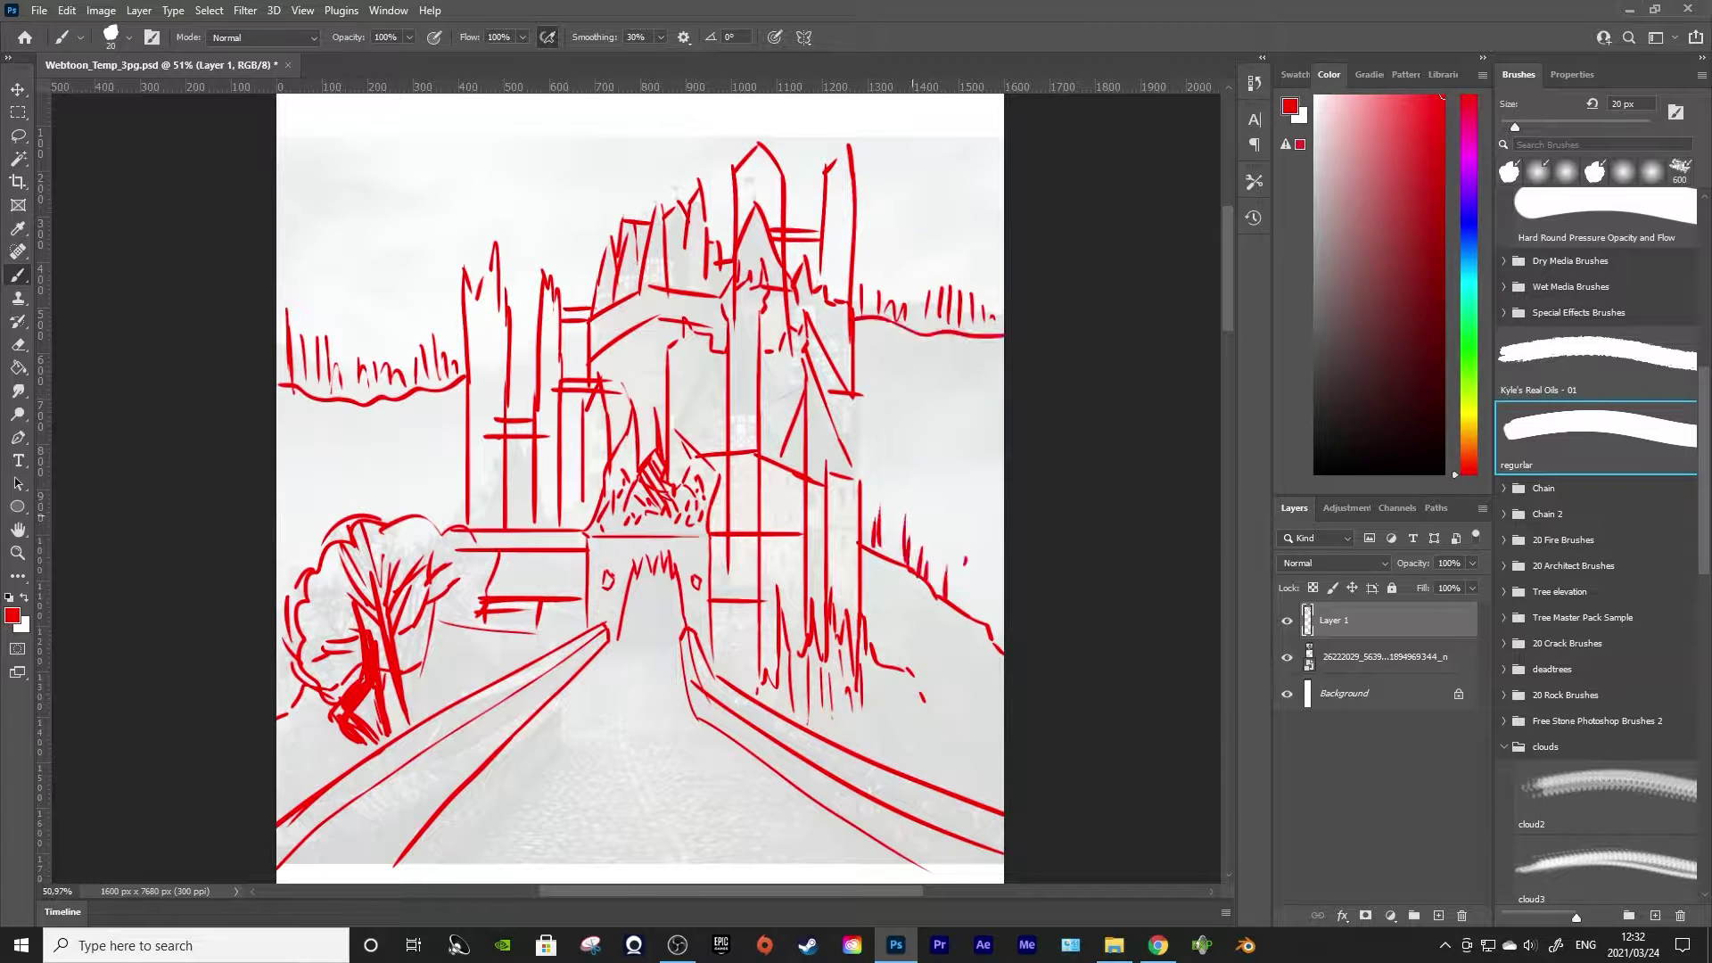
left_click_drag(369, 483, 373, 515)
Raise the opacity of the castle reference photo layer and make Layer 1 active again
left_click(1385, 657)
left_click(1472, 563)
left_click_drag(1411, 585, 1438, 585)
left_click(1364, 621)
Sketch the grassy slopes on both sides of the bridge and thin upright towers at the castle's outer edges
left_click_drag(919, 635, 996, 747)
left_click_drag(399, 630, 554, 698)
left_click_drag(433, 525, 406, 592)
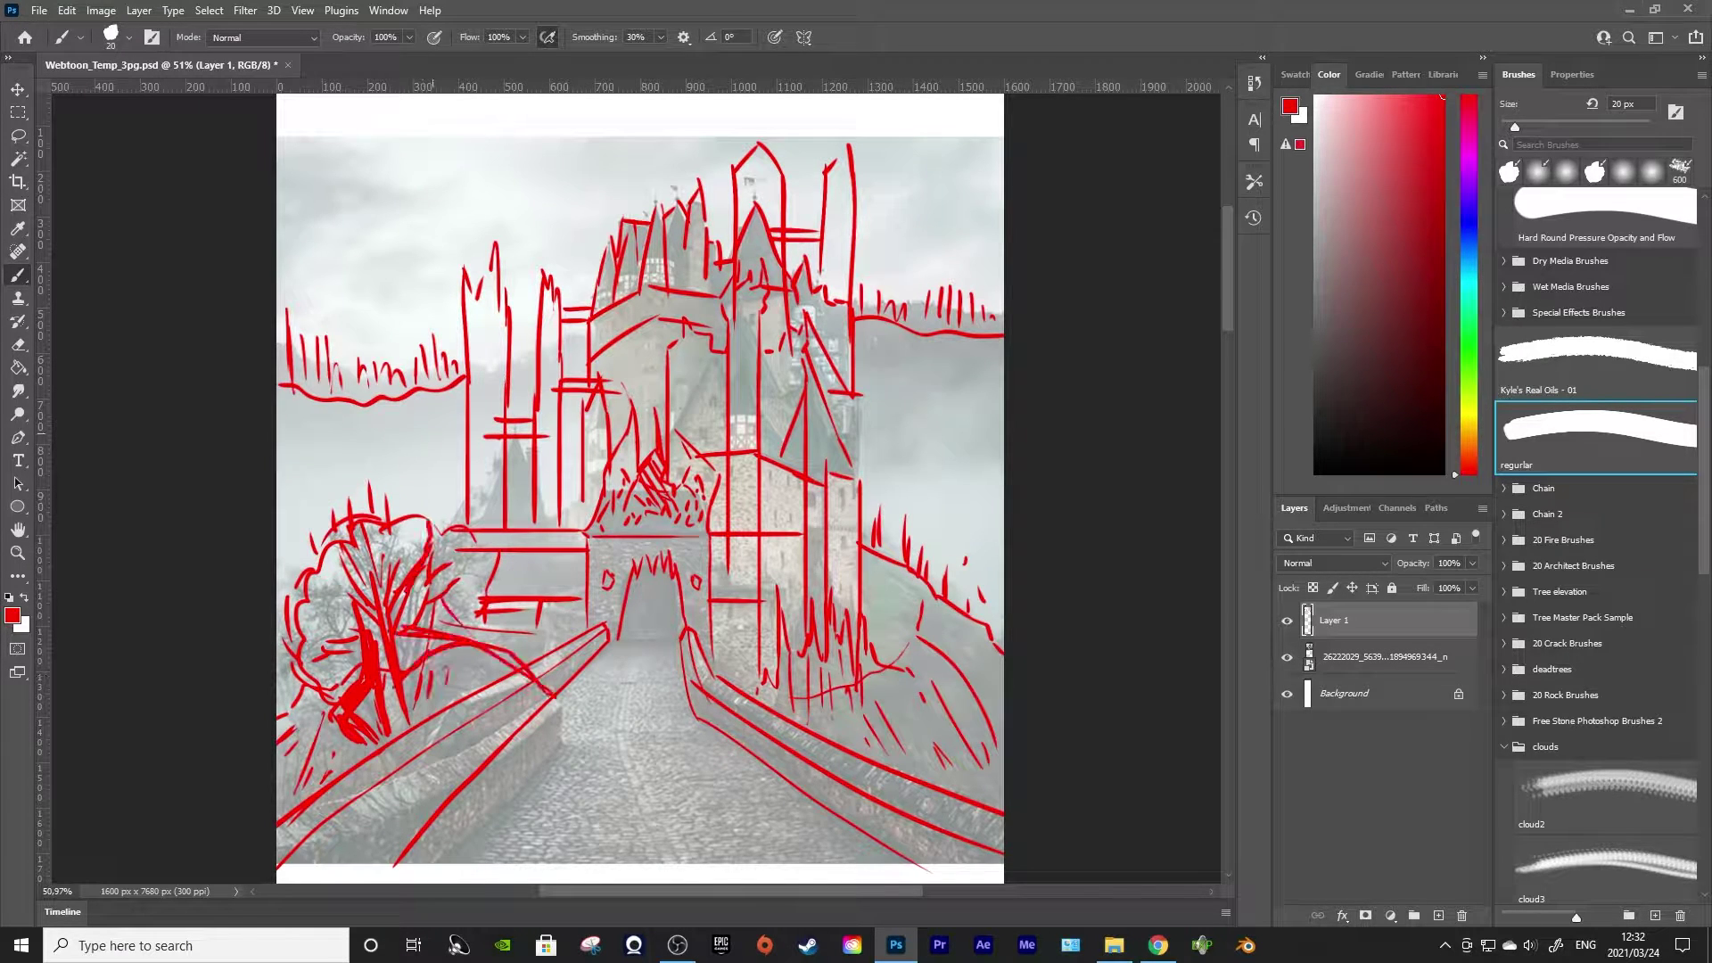
left_click_drag(437, 433, 437, 546)
left_click_drag(877, 405, 876, 549)
Set the castle reference photo layer's opacity to 30% and return to Layer 1
left_click(1385, 657)
left_click(1472, 564)
left_click_drag(1438, 585, 1422, 585)
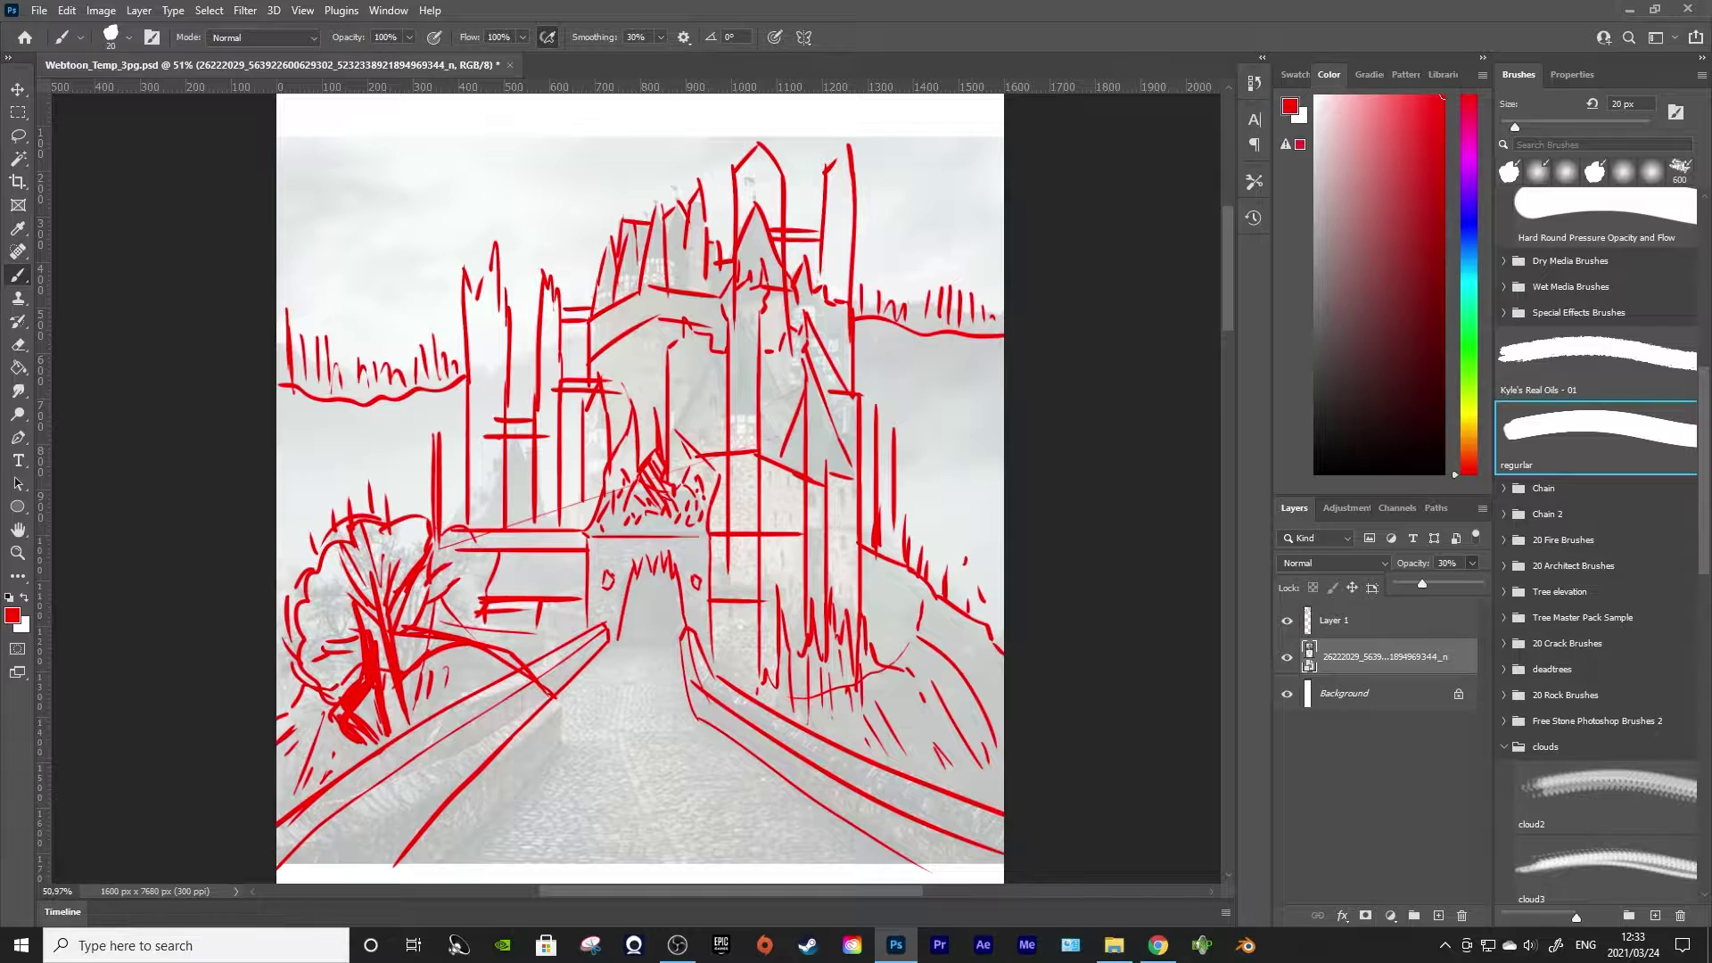
left_click(1364, 620)
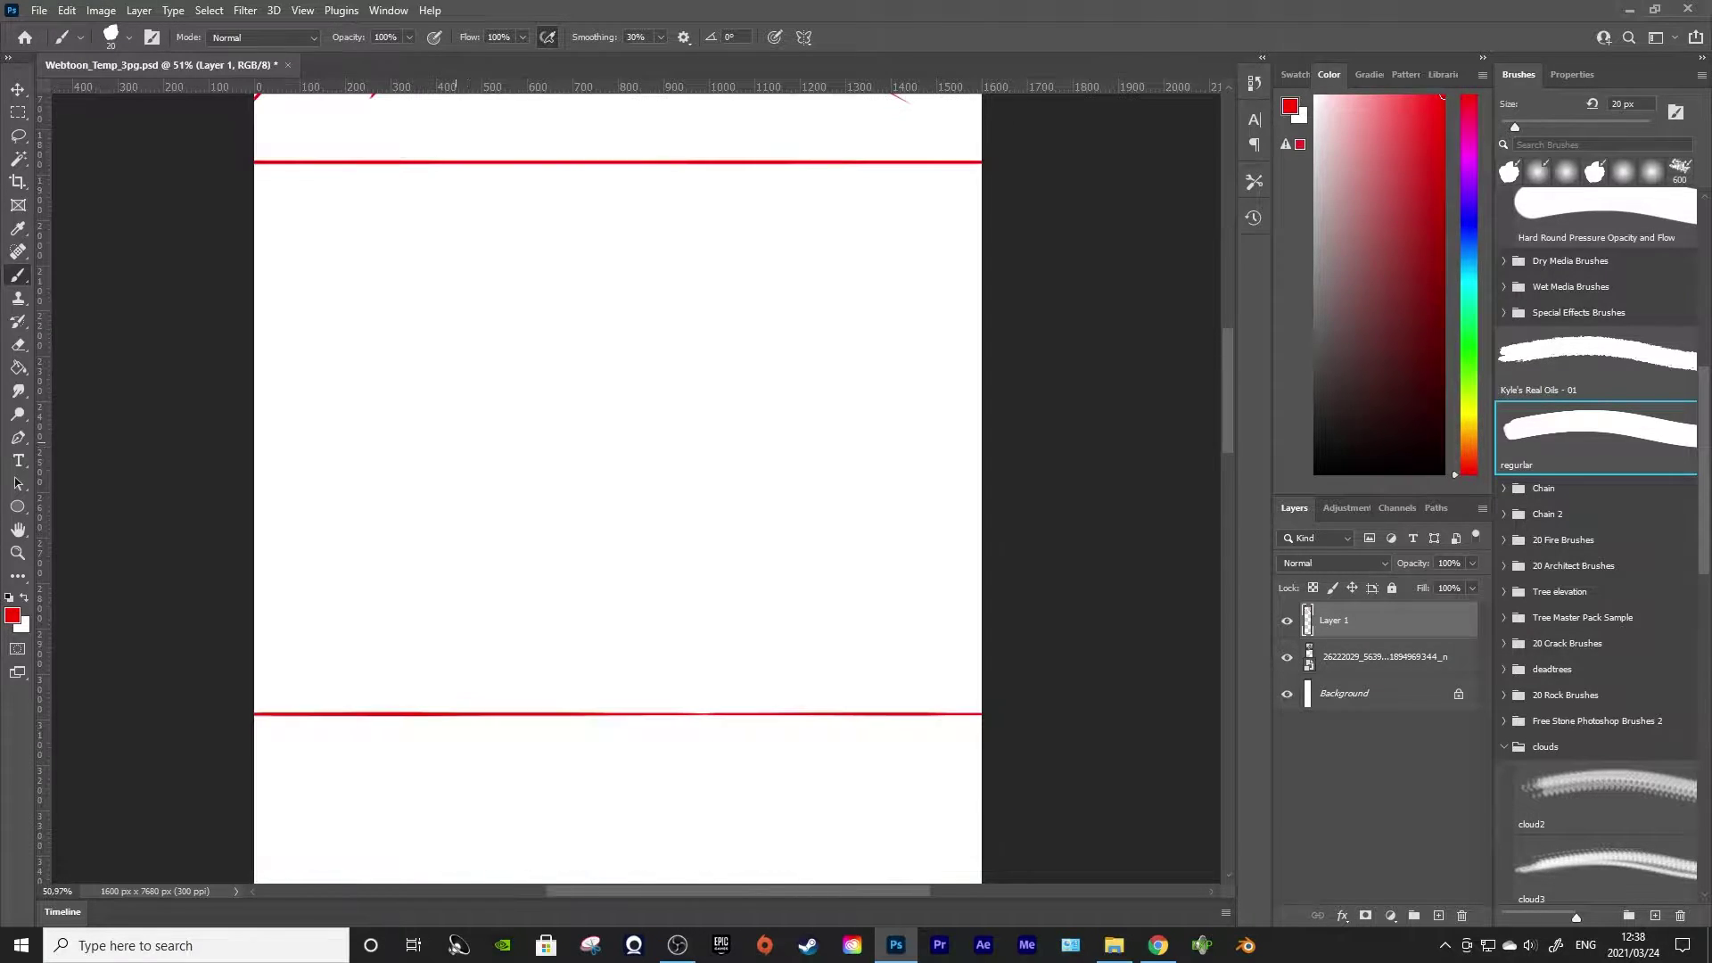
Draw a simple standing figure with head, body and legs left of centre in the second panel
left_click_drag(497, 349, 497, 461)
left_click_drag(497, 352, 505, 342)
mouse_move(505, 341)
left_mouse_down()
mouse_move(529, 316)
mouse_move(537, 461)
mouse_move(504, 465)
left_mouse_up()
key("s")
key("ctrl+z")
key("b")
key("ctrl+z")
key("ctrl+z")
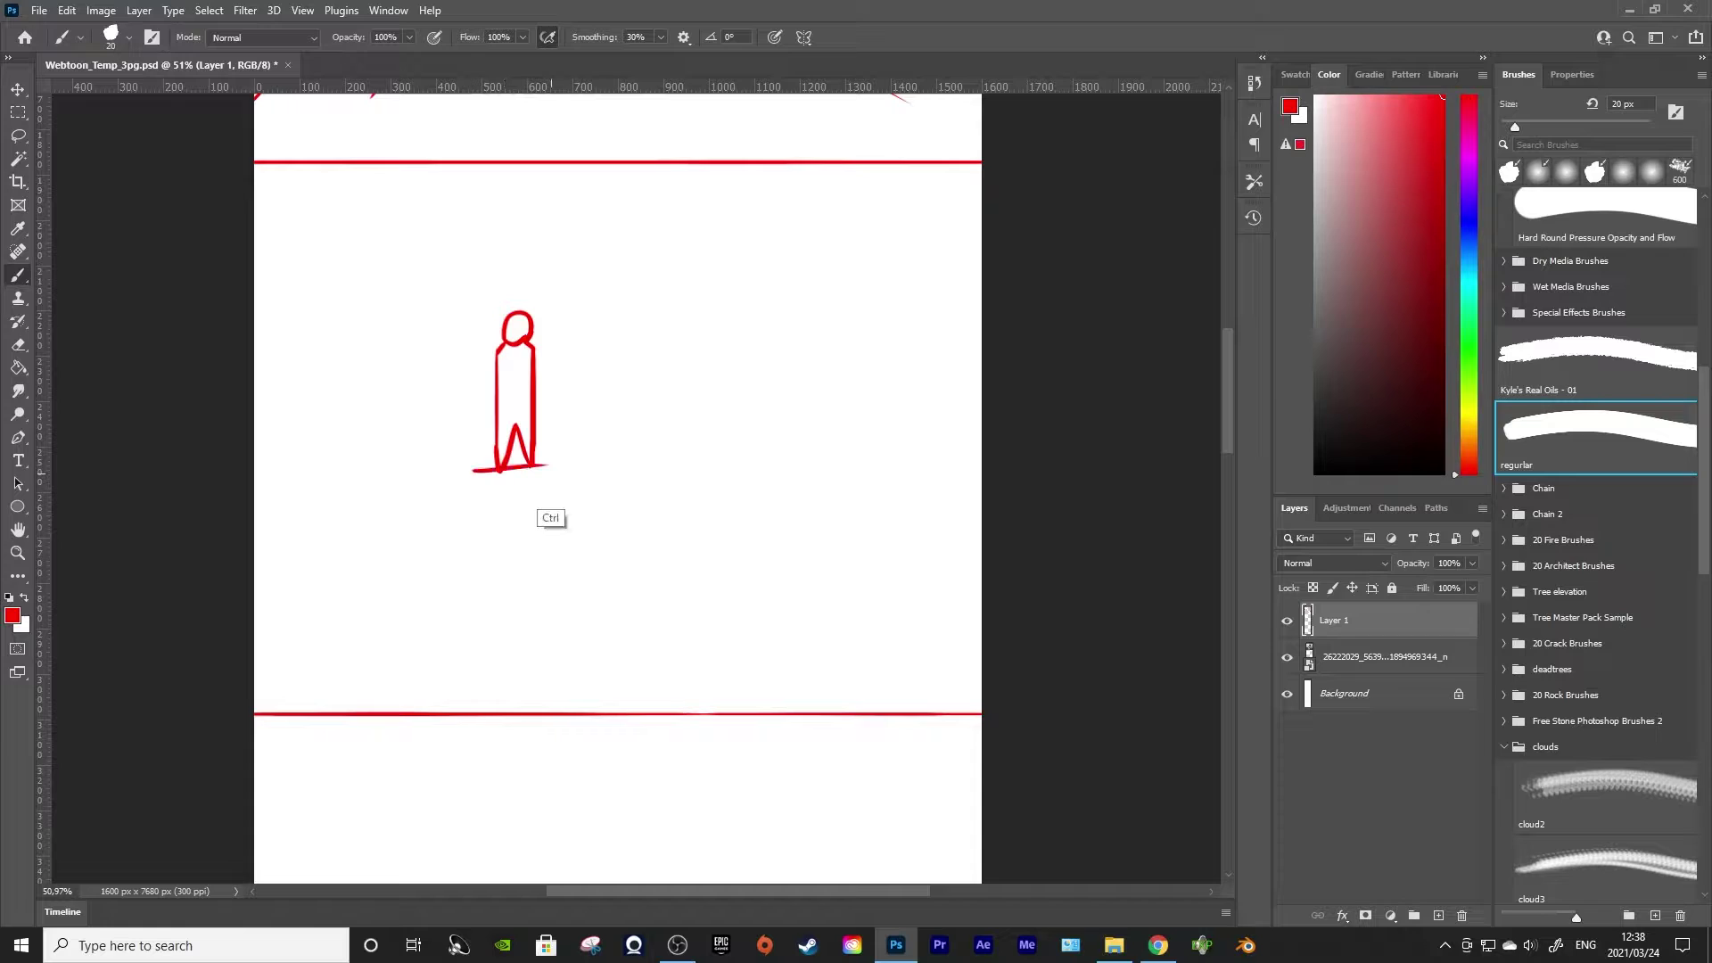
mouse_move(681, 353)
left_mouse_down()
mouse_move(675, 374)
mouse_move(682, 311)
mouse_move(650, 410)
mouse_move(657, 508)
left_mouse_up()
key("ctrl+z")
key("ctrl+z")
key("ctrl+z")
key("ctrl+z")
key("ctrl+z")
key("ctrl+z")
left_click_drag(688, 396, 692, 513)
key("ctrl+z")
key("ctrl+z")
key("ctrl+z")
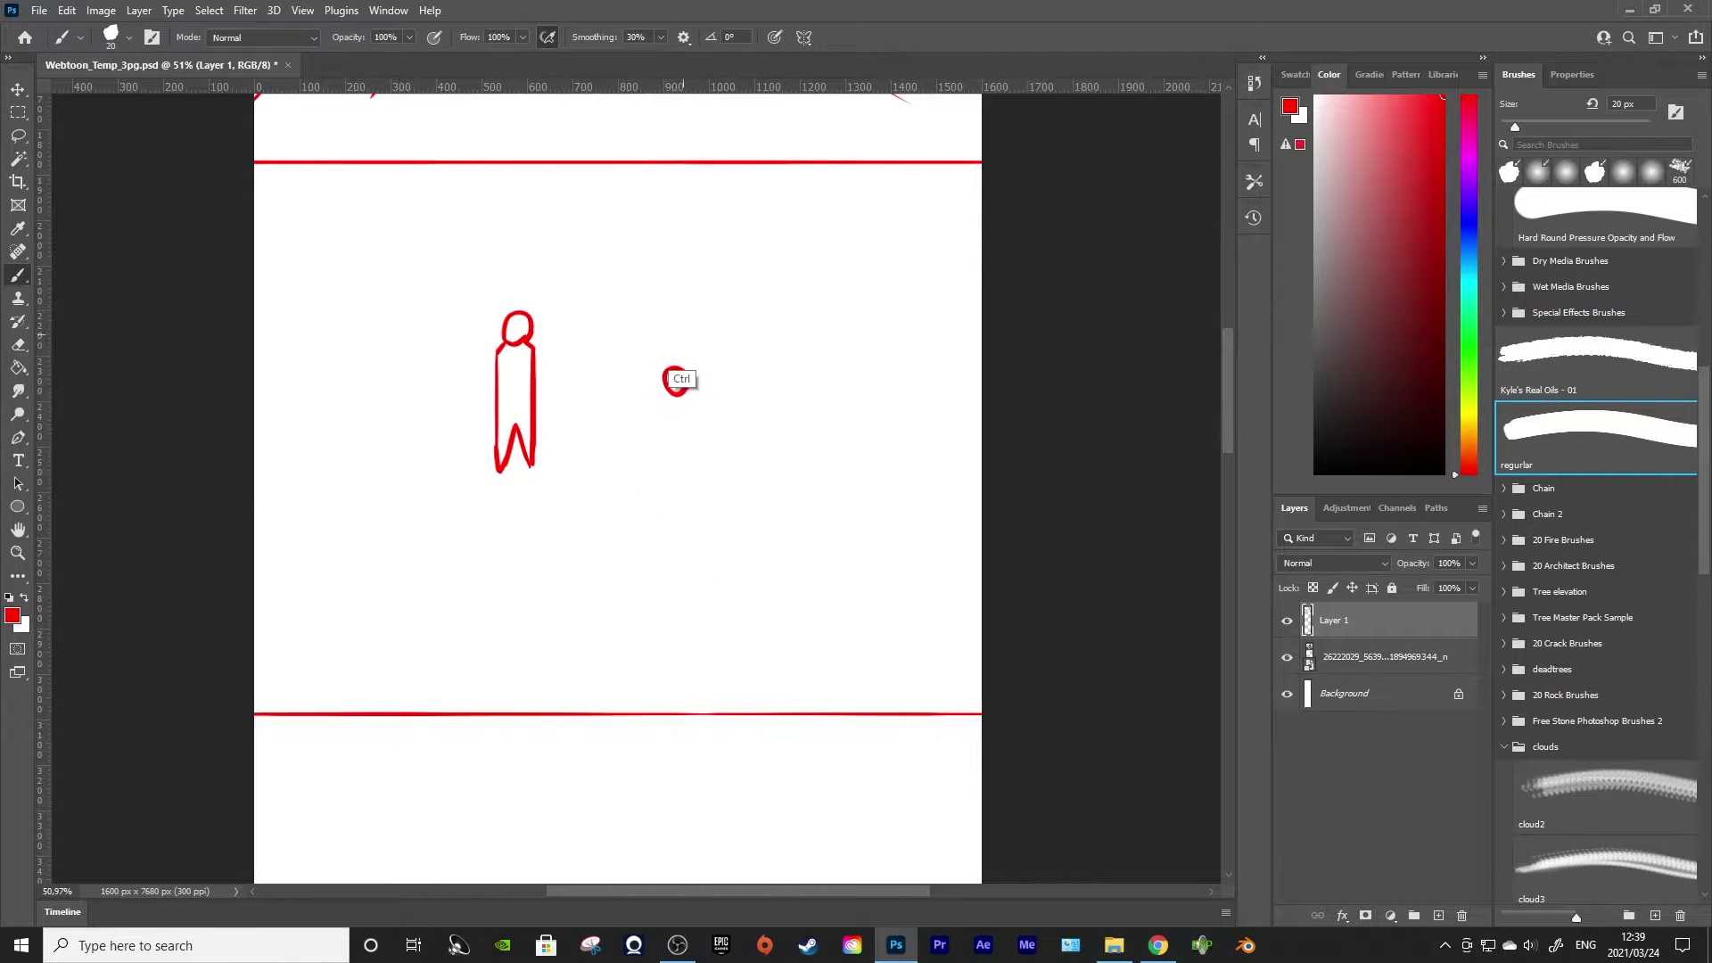
Draw a floor line across the second panel and a second standing figure to the right of the first
mouse_move(248, 482)
left_mouse_down()
mouse_move(1036, 597)
mouse_move(761, 519)
mouse_move(845, 482)
mouse_move(985, 475)
left_mouse_up()
key("ctrl+z")
mouse_move(689, 470)
left_mouse_down()
mouse_move(700, 309)
mouse_move(718, 350)
mouse_move(688, 477)
left_mouse_up()
key("ctrl+z")
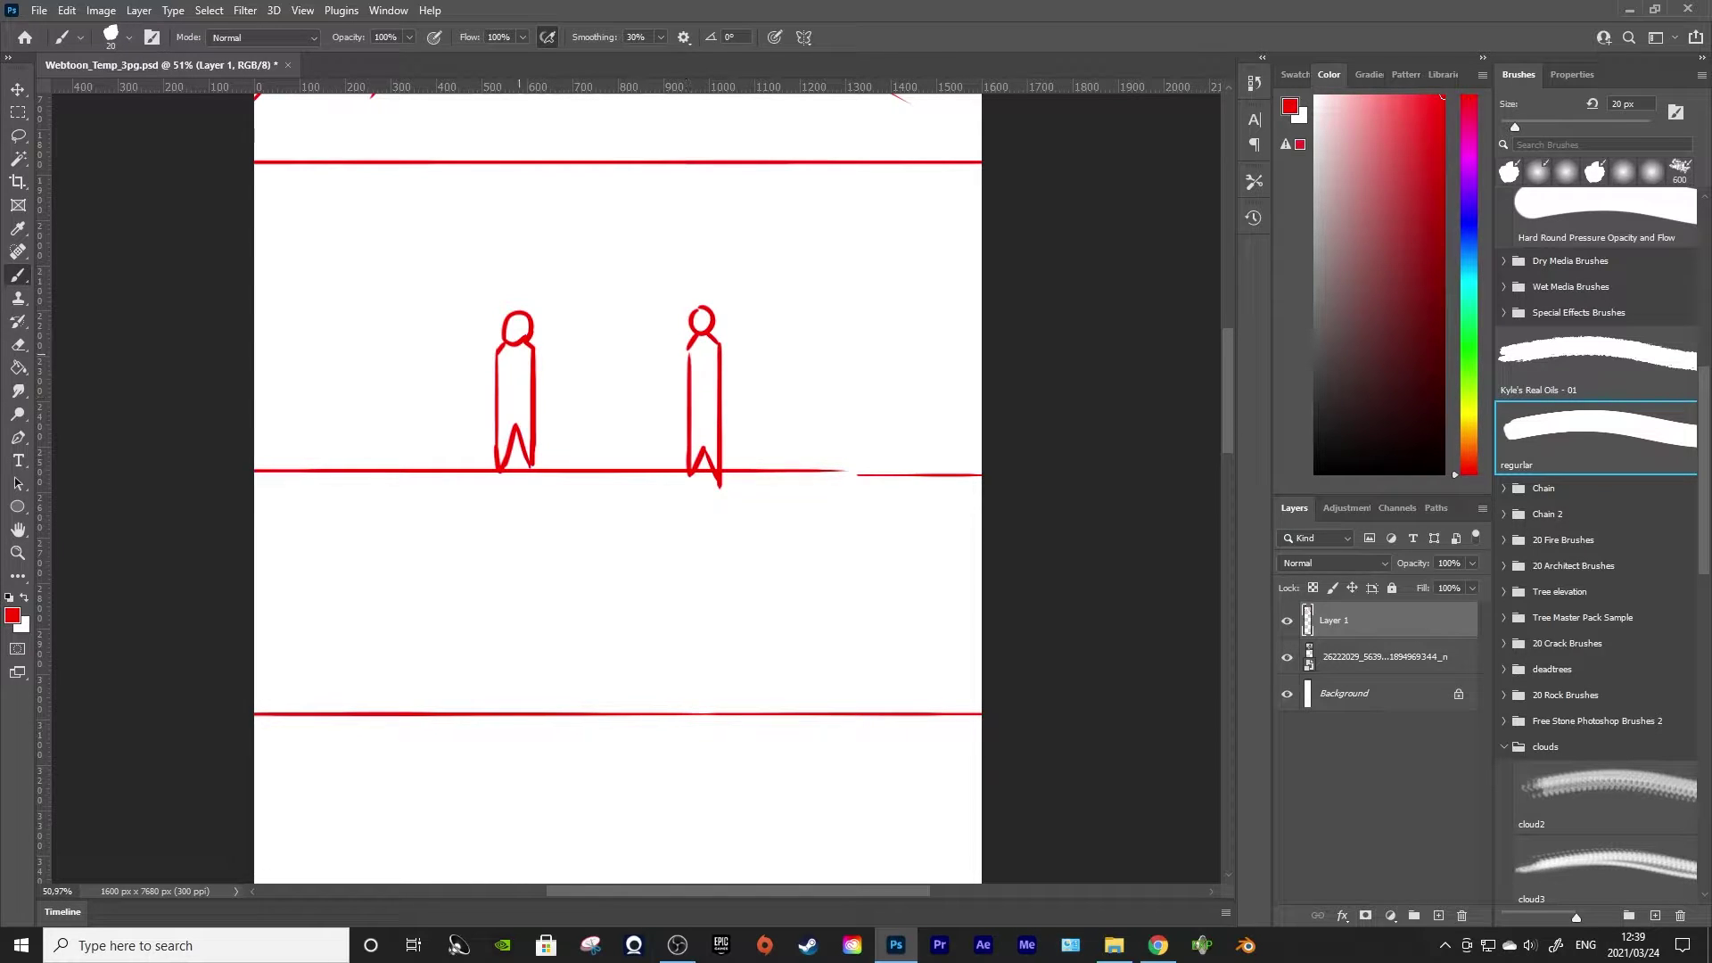
Add a small numbered speech bubble with a tail above each of the two figures
left_click_drag(513, 244, 515, 234)
left_click_drag(516, 239, 523, 281)
left_click_drag(706, 233, 717, 265)
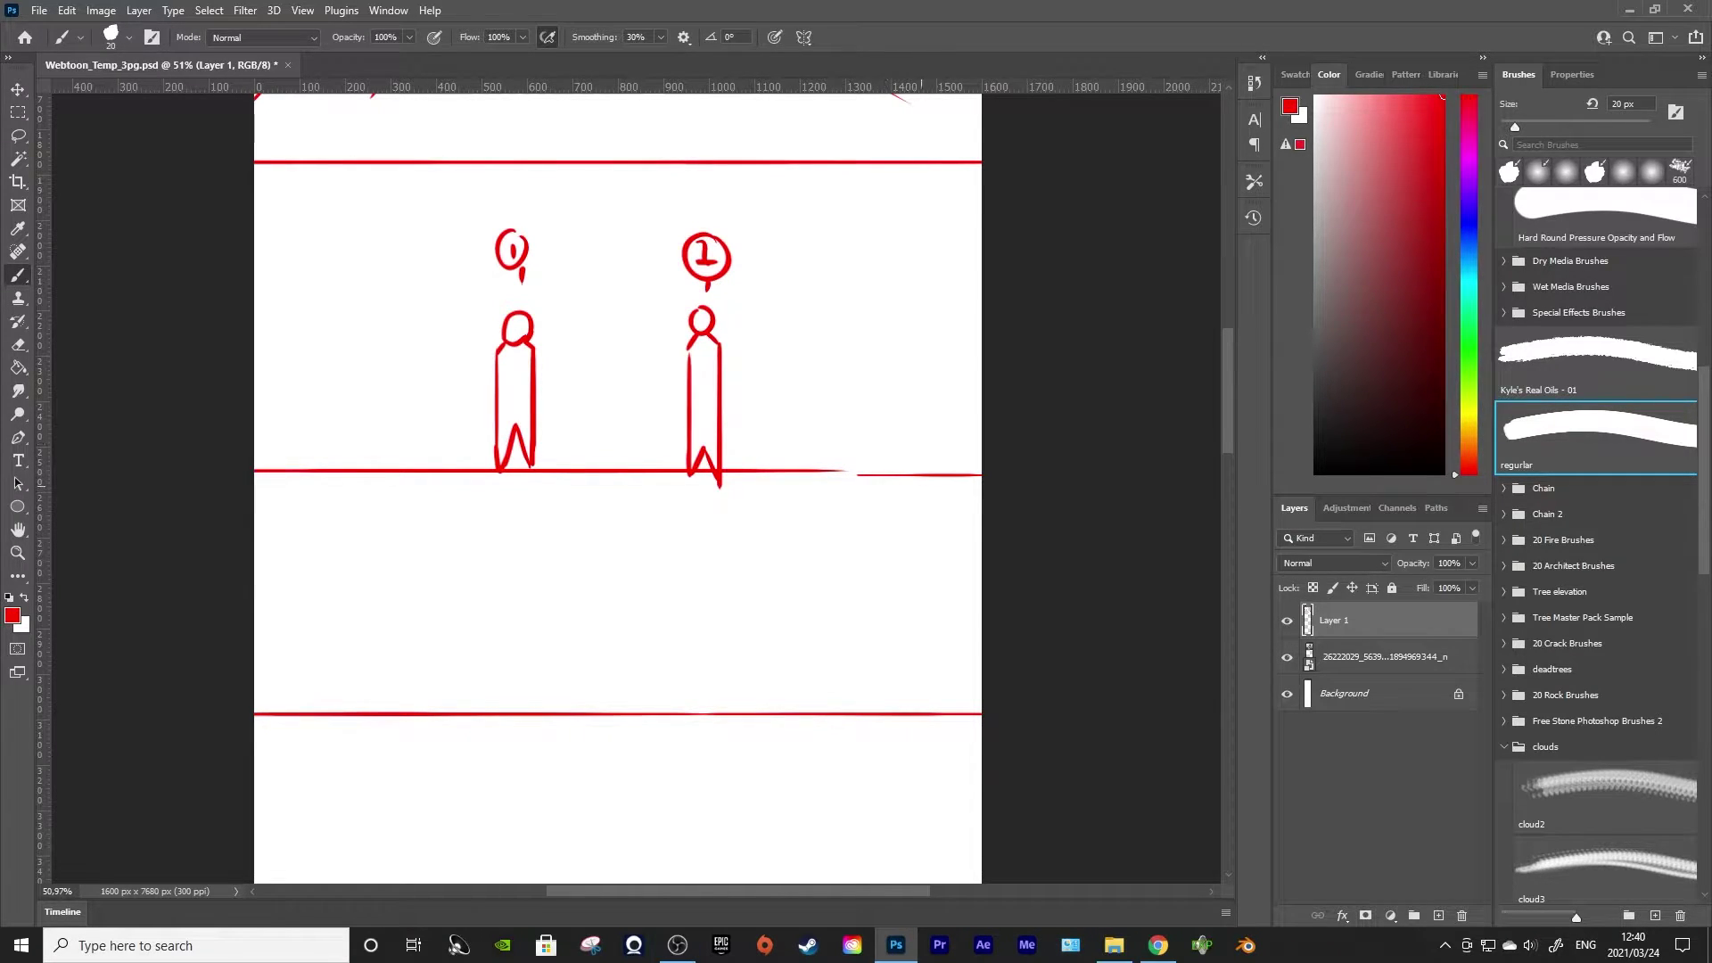
left_click_drag(878, 487, 878, 378)
key("ctrl+z")
mouse_move(873, 490)
left_mouse_down()
mouse_move(873, 323)
mouse_move(863, 430)
left_mouse_up()
key("ctrl+z")
key("ctrl+z")
mouse_move(854, 489)
left_mouse_down()
mouse_move(854, 330)
mouse_move(965, 347)
mouse_move(968, 501)
left_mouse_up()
left_click_drag(849, 492, 965, 492)
key("ctrl+z")
key("ctrl+z")
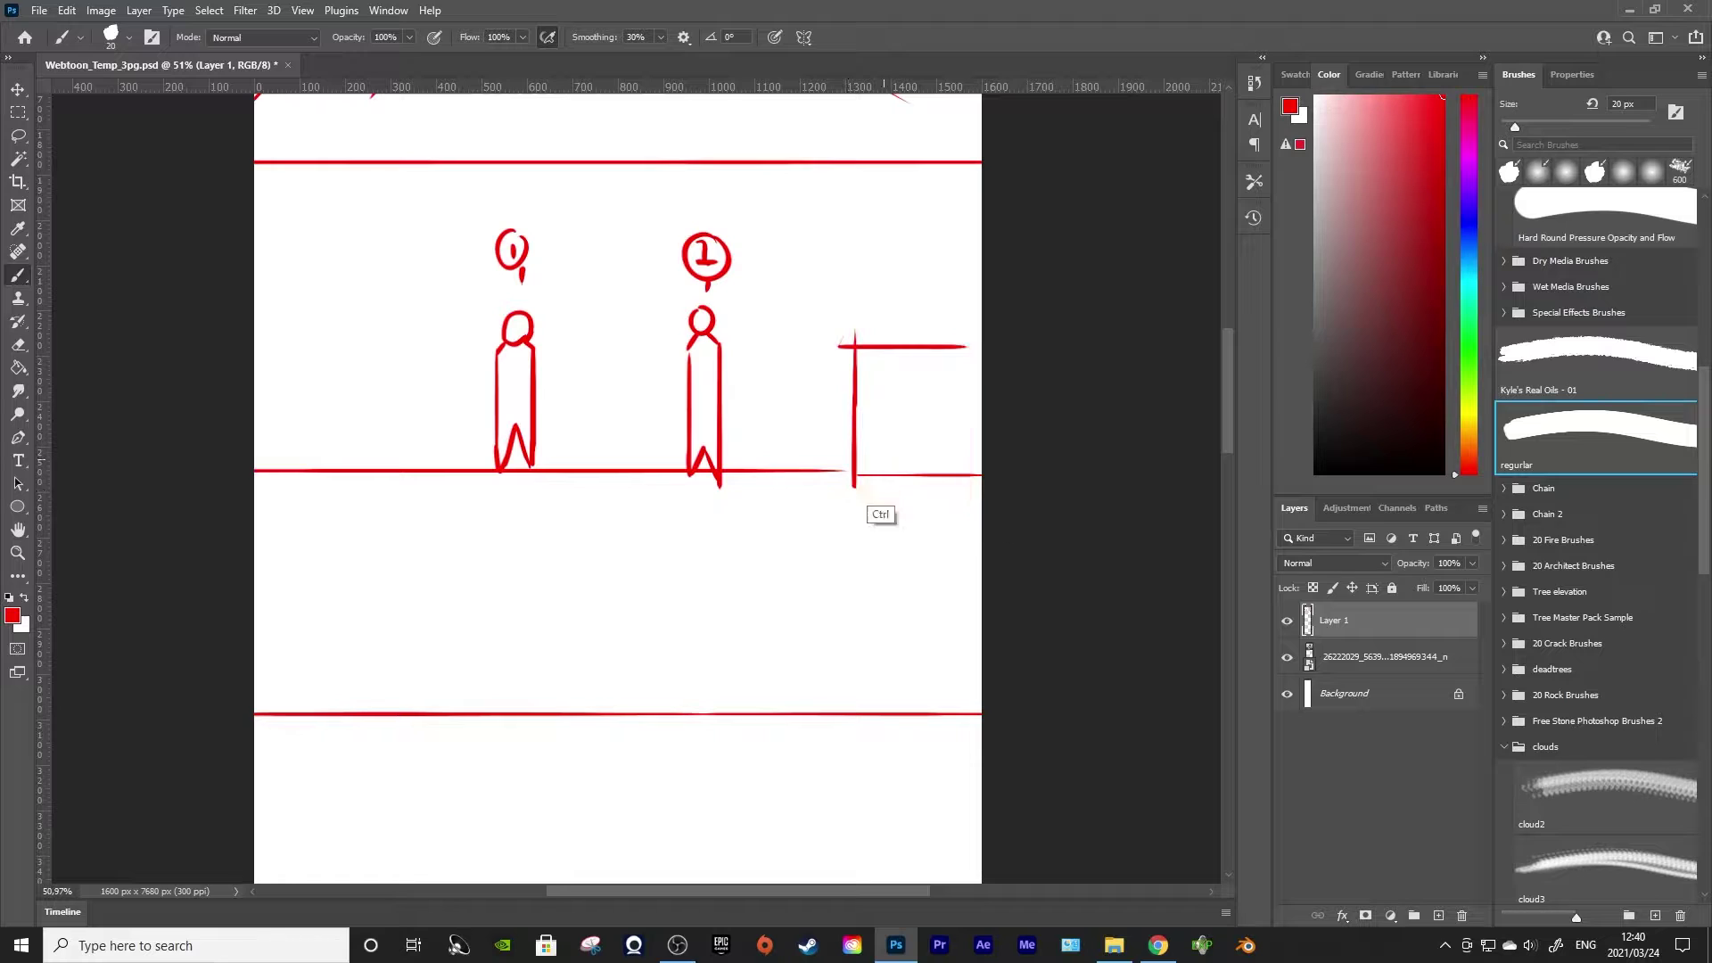
key("ctrl+z")
key("ctrl+z")
key("ctrl+z")
Draw a straight-edged square crate at the right end of the second panel's floor line
left_click(845, 489)
left_click(965, 491, "shift")
left_click(963, 354, "shift")
left_click(839, 353, "shift")
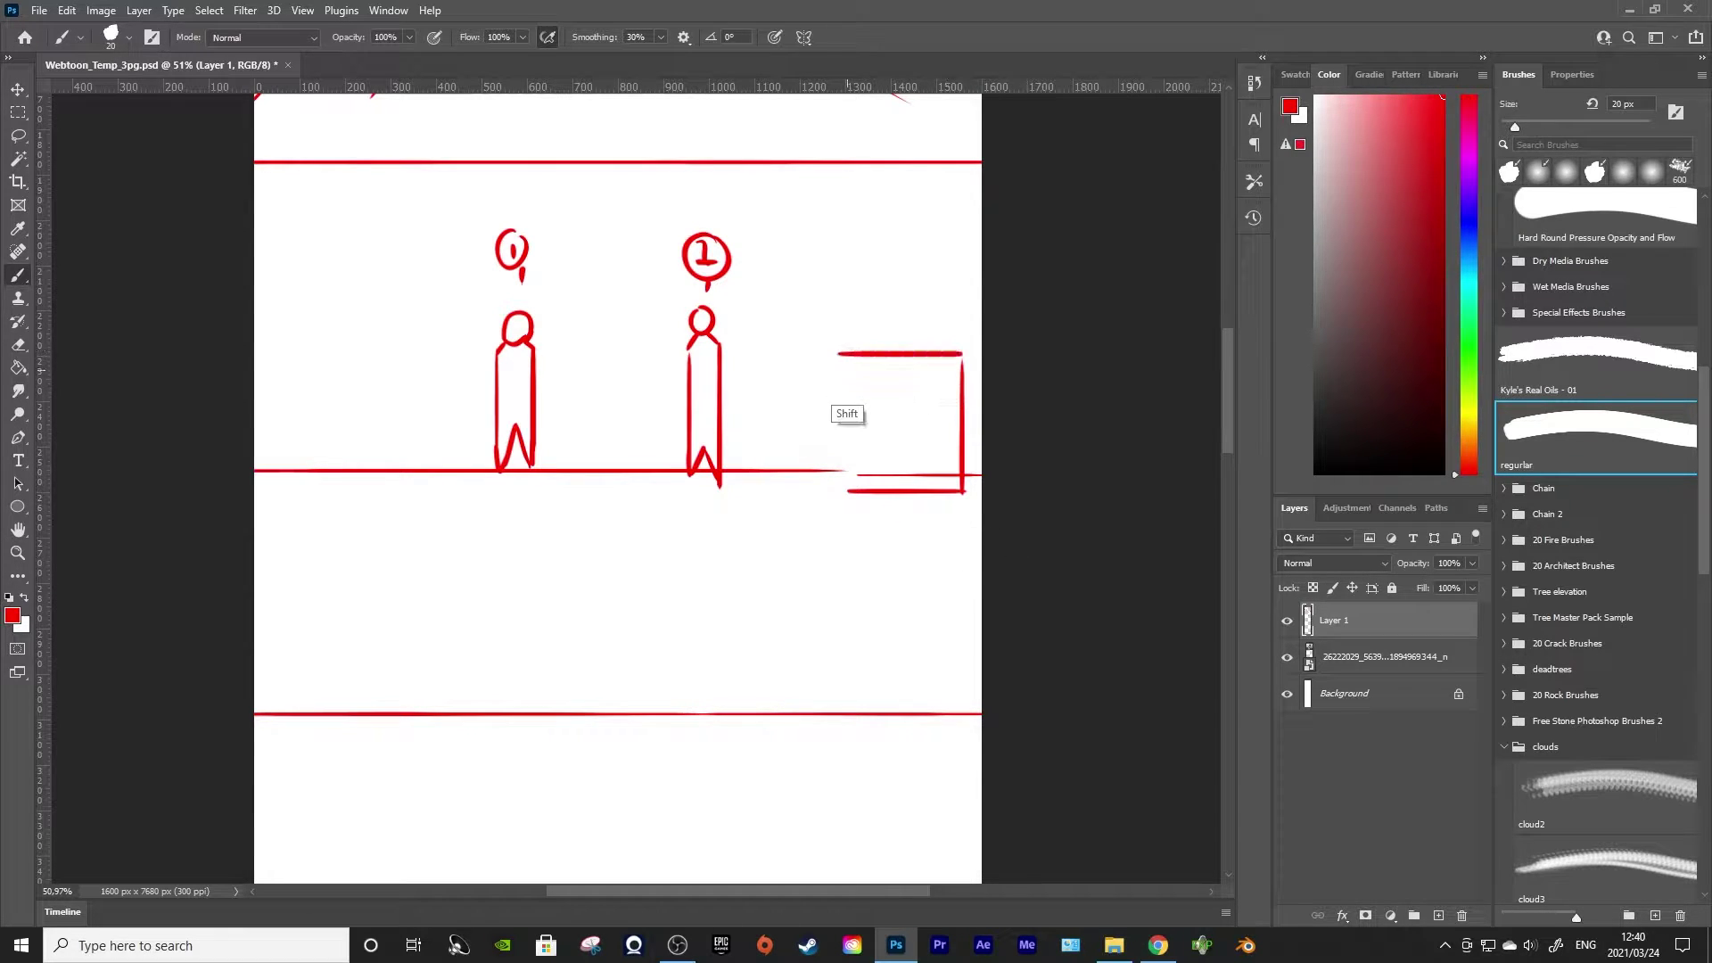
left_click(845, 491, "shift")
Draw a table with a thin rectangular top and two legs to the left of the first figure
mouse_move(309, 398)
left_mouse_down()
mouse_move(310, 508)
mouse_move(448, 391)
mouse_move(400, 503)
left_mouse_up()
key("ctrl+z")
key("ctrl+z")
left_click_drag(279, 393, 278, 412)
left_click_drag(277, 411, 458, 412)
left_click_drag(453, 392, 453, 408)
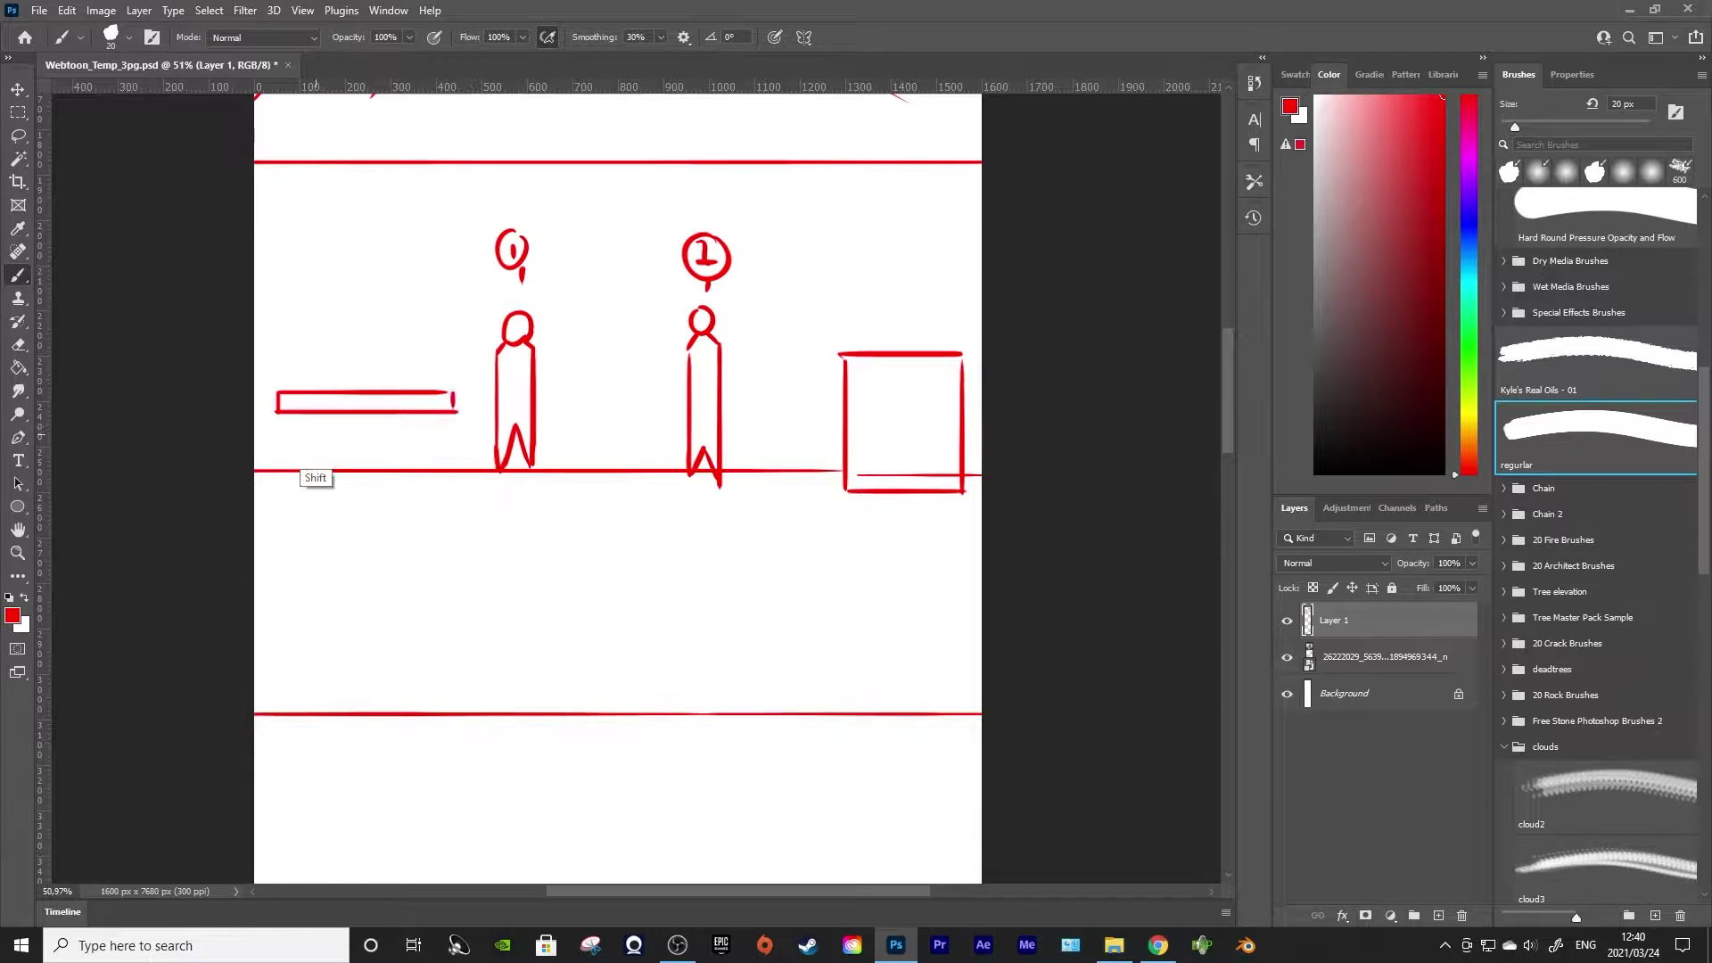
left_click_drag(301, 412, 311, 481)
left_click(471, 248)
left_click_drag(415, 412, 422, 486)
left_click_drag(415, 463, 424, 488)
left_click_drag(311, 480, 304, 488)
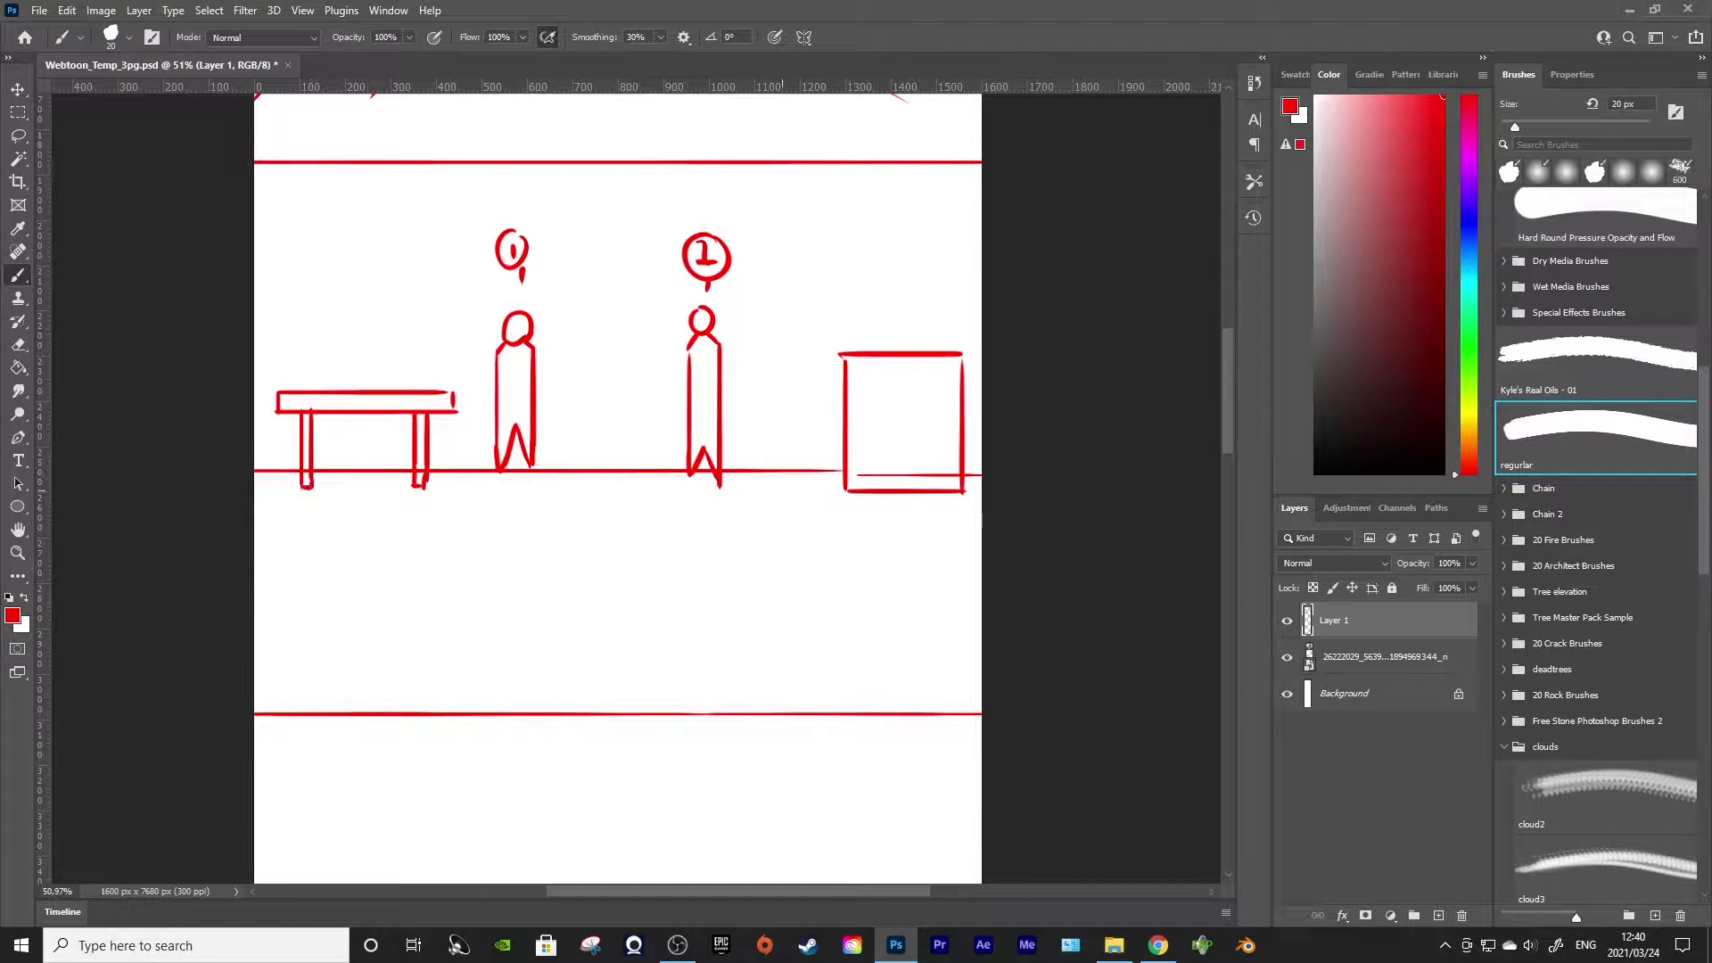
Add a diagonal line across the crate and draw an arched window with a sill between the two figures
left_click(845, 357)
left_click(972, 503, "shift")
mouse_move(577, 352)
left_mouse_down()
mouse_move(647, 354)
mouse_move(617, 257)
mouse_move(576, 259)
left_mouse_up()
key("ctrl+z")
key("ctrl+z")
left_click_drag(637, 361, 637, 261)
key("ctrl+z")
mouse_move(565, 360)
left_mouse_down()
mouse_move(656, 360)
mouse_move(569, 377)
left_mouse_up()
left_click_drag(569, 376, 664, 377)
left_click_drag(657, 358, 657, 383)
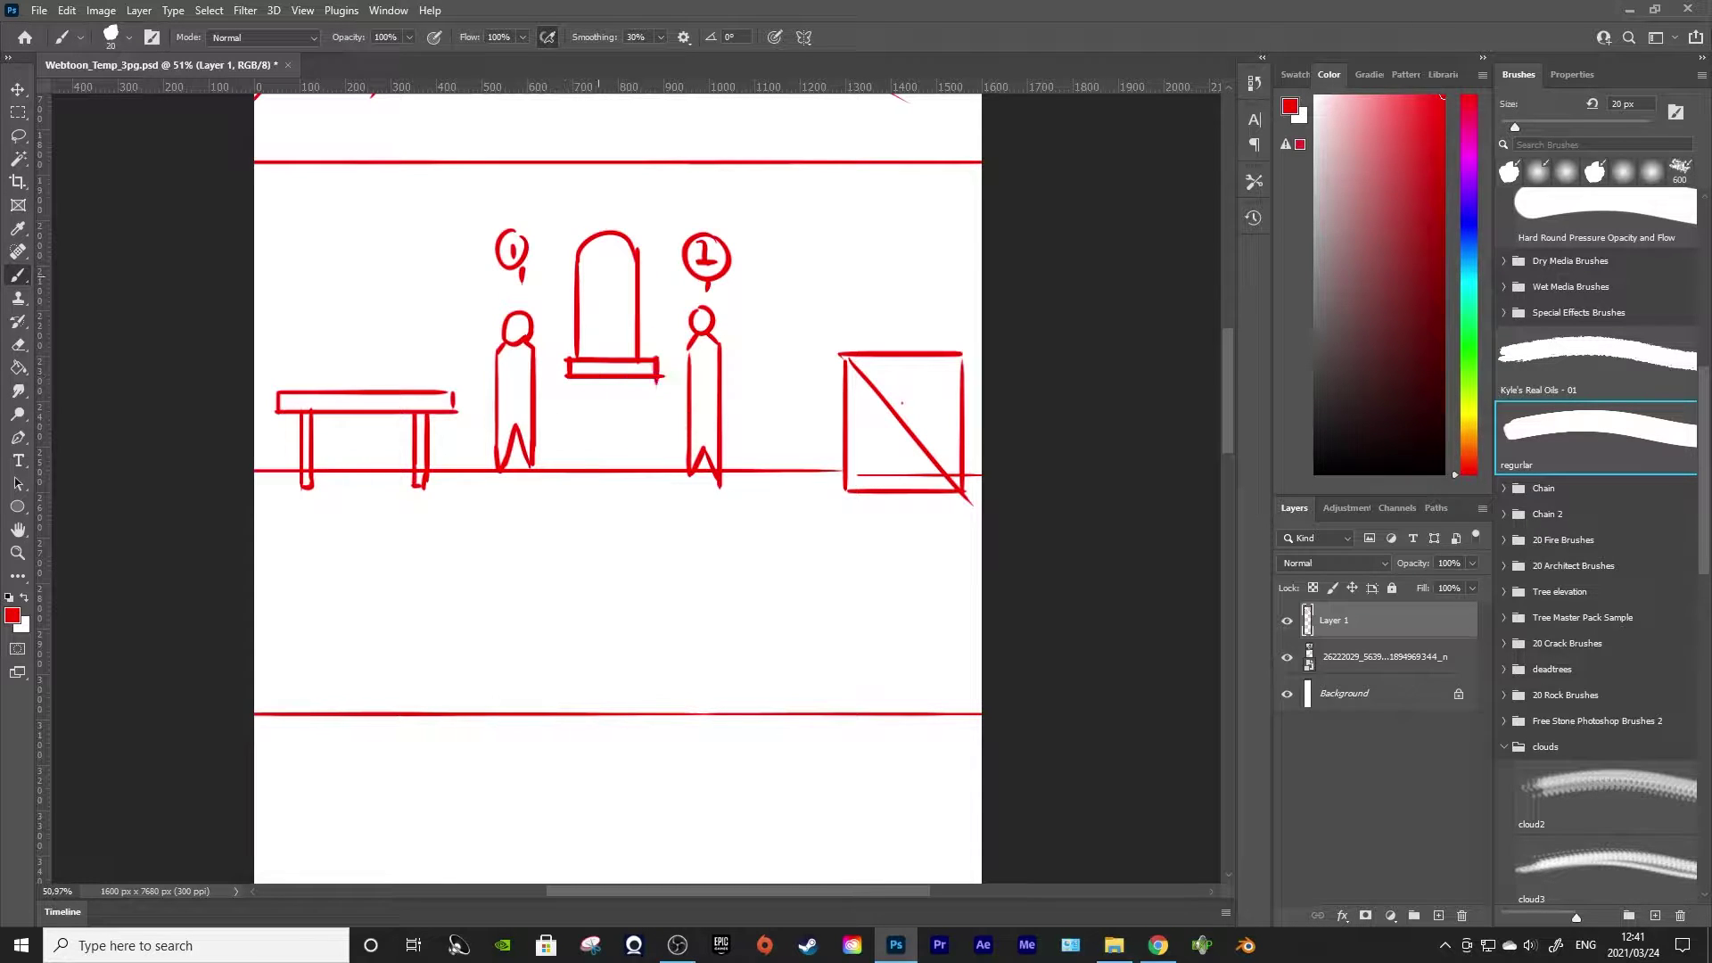
Sketch a hill line, clouds and small dots as the view inside the arched window
left_click_drag(580, 282, 628, 318)
key("ctrl+z")
key("ctrl+z")
mouse_move(628, 250)
left_mouse_down()
mouse_move(631, 271)
mouse_move(615, 255)
left_mouse_up()
left_click(590, 260)
left_click(603, 241)
left_click(612, 239)
left_click(612, 245)
Draw a rectangular panel frame right of centre, below the second panel's lower border line
scroll(618, 485, "down", 3)
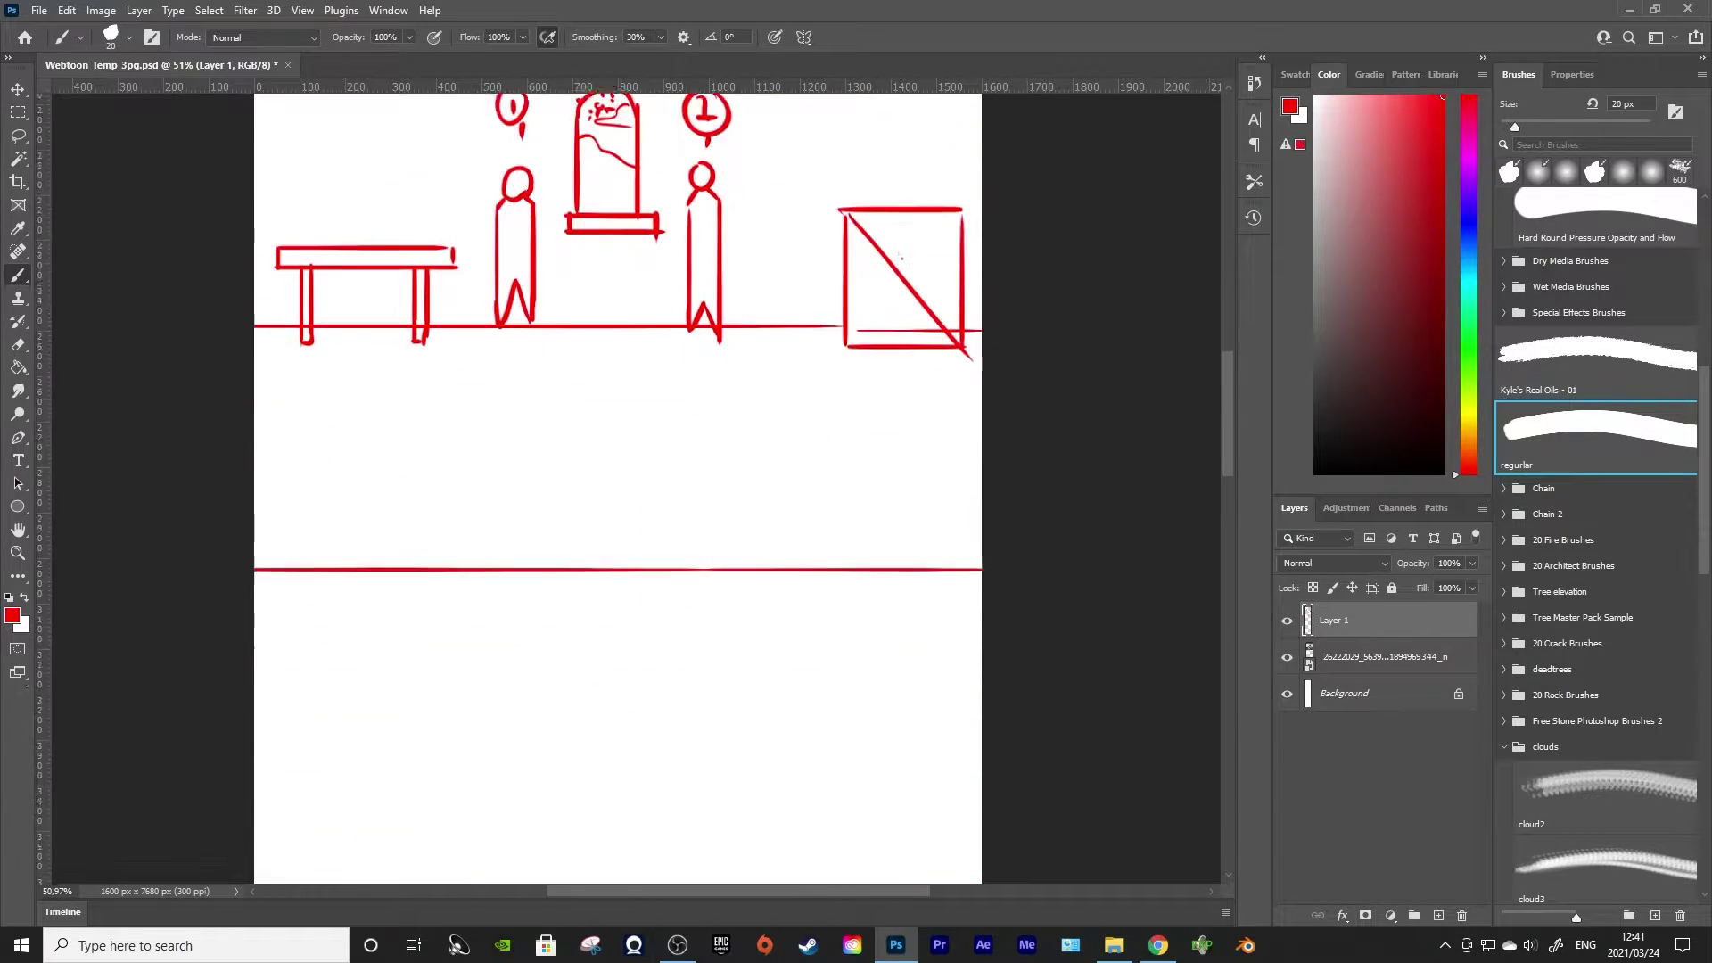
left_click_drag(1228, 413, 1228, 444)
left_click_drag(567, 483, 904, 483)
key("ctrl+z")
mouse_move(553, 484)
left_mouse_down()
mouse_move(848, 484)
mouse_move(555, 726)
left_mouse_up()
key("ctrl+z")
mouse_move(557, 478)
left_mouse_down()
mouse_move(556, 815)
mouse_move(869, 800)
left_mouse_up()
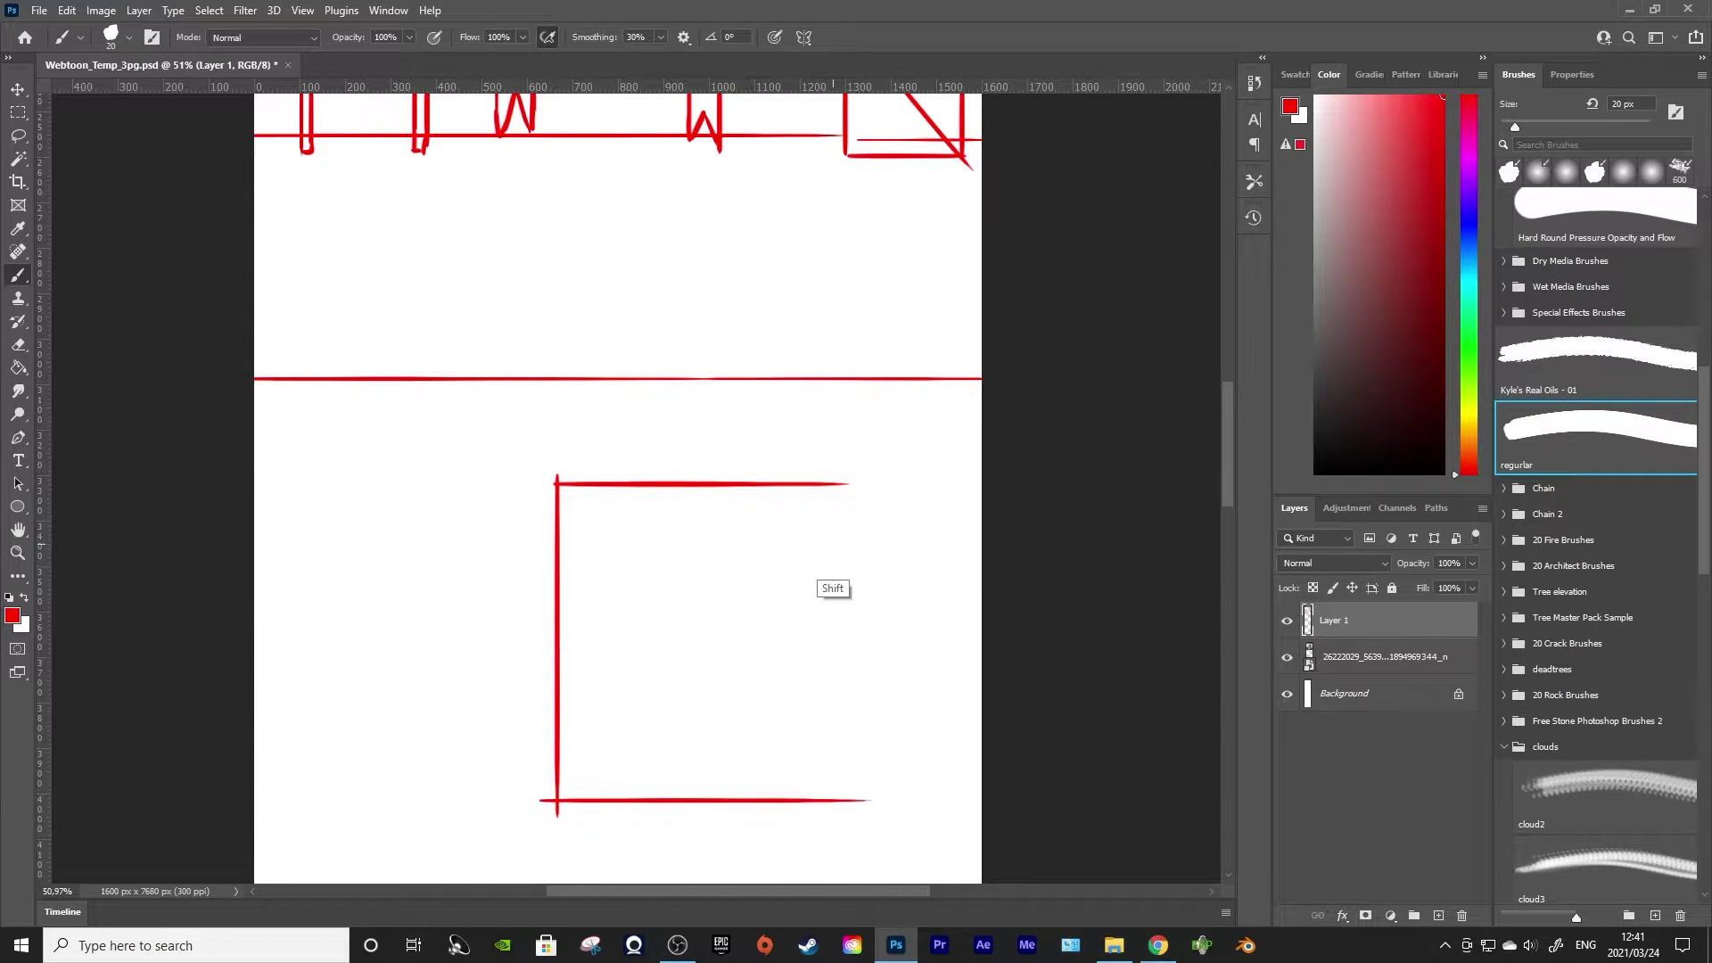
left_click_drag(845, 484, 845, 808)
Sketch a head-and-shoulders close-up inside the new frame with a speech bubble numbered 2 above it
mouse_move(692, 435)
left_mouse_down()
mouse_move(714, 457)
mouse_move(702, 526)
mouse_move(724, 588)
mouse_move(706, 713)
mouse_move(710, 567)
left_mouse_up()
key("ctrl+z")
left_click_drag(691, 705, 691, 736)
mouse_move(728, 704)
left_mouse_down()
mouse_move(729, 726)
mouse_move(639, 737)
mouse_move(633, 767)
left_mouse_up()
key("ctrl+z")
left_click_drag(636, 765, 632, 786)
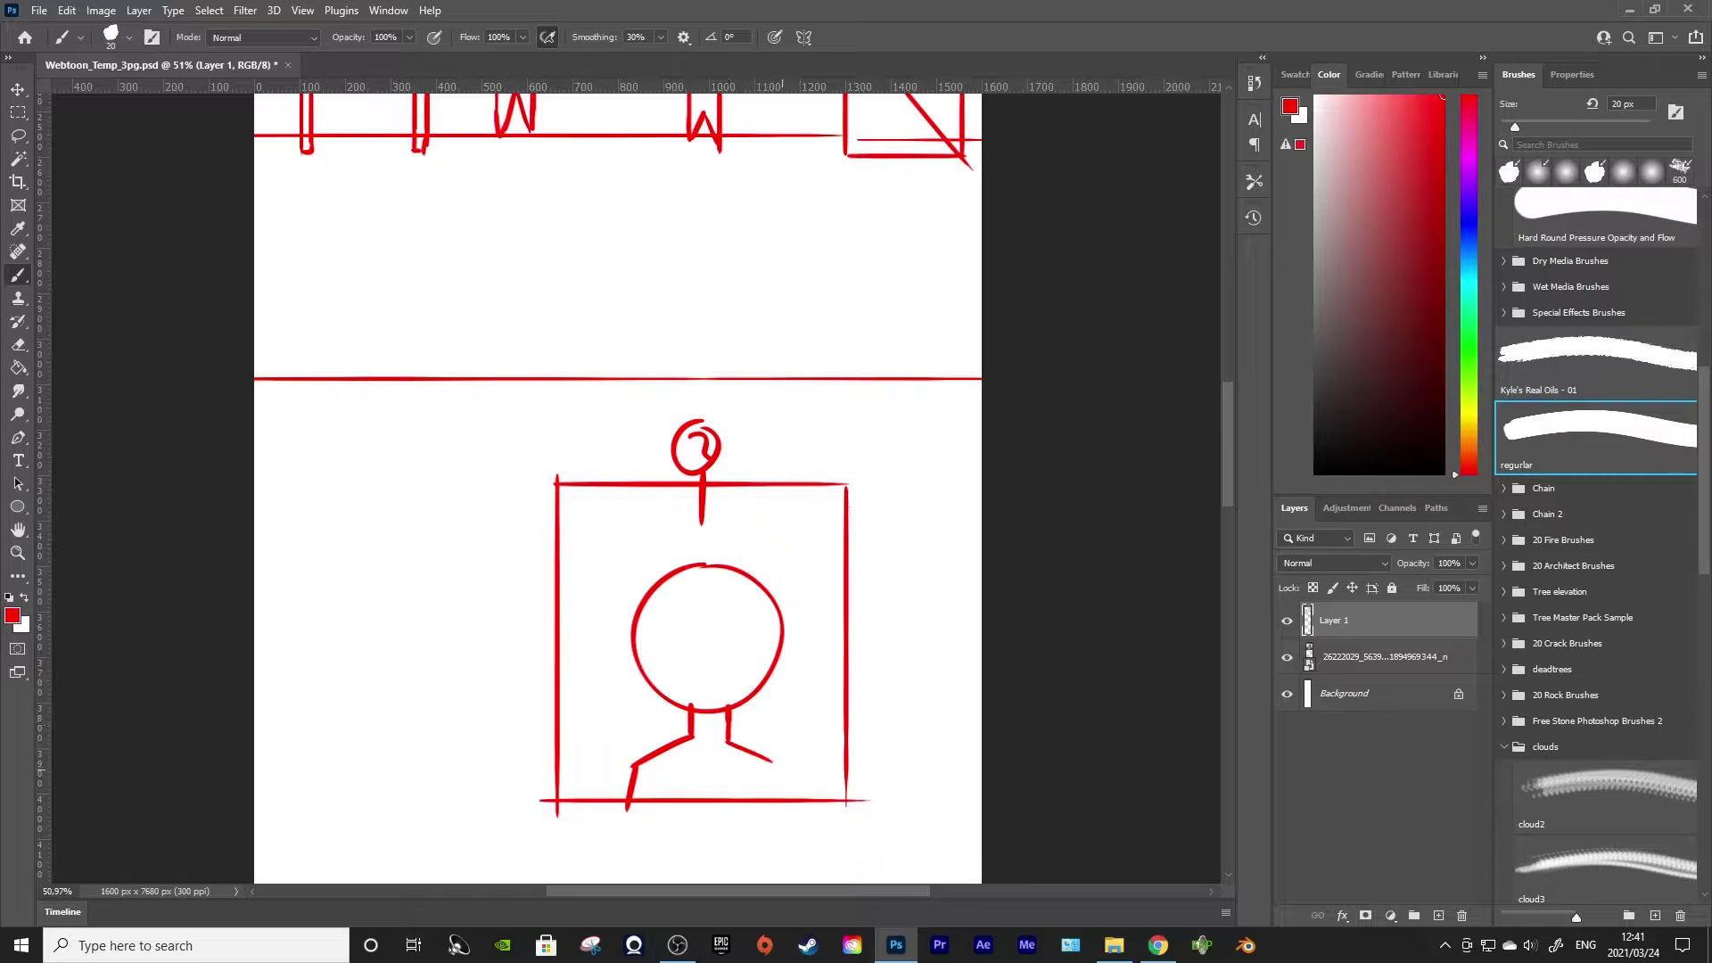
left_click_drag(774, 764, 782, 815)
Review the layout and reading order of the two-figure panel and the close-up panel below it
scroll(618, 489, "up", 5)
scroll(618, 489, "down", 7)
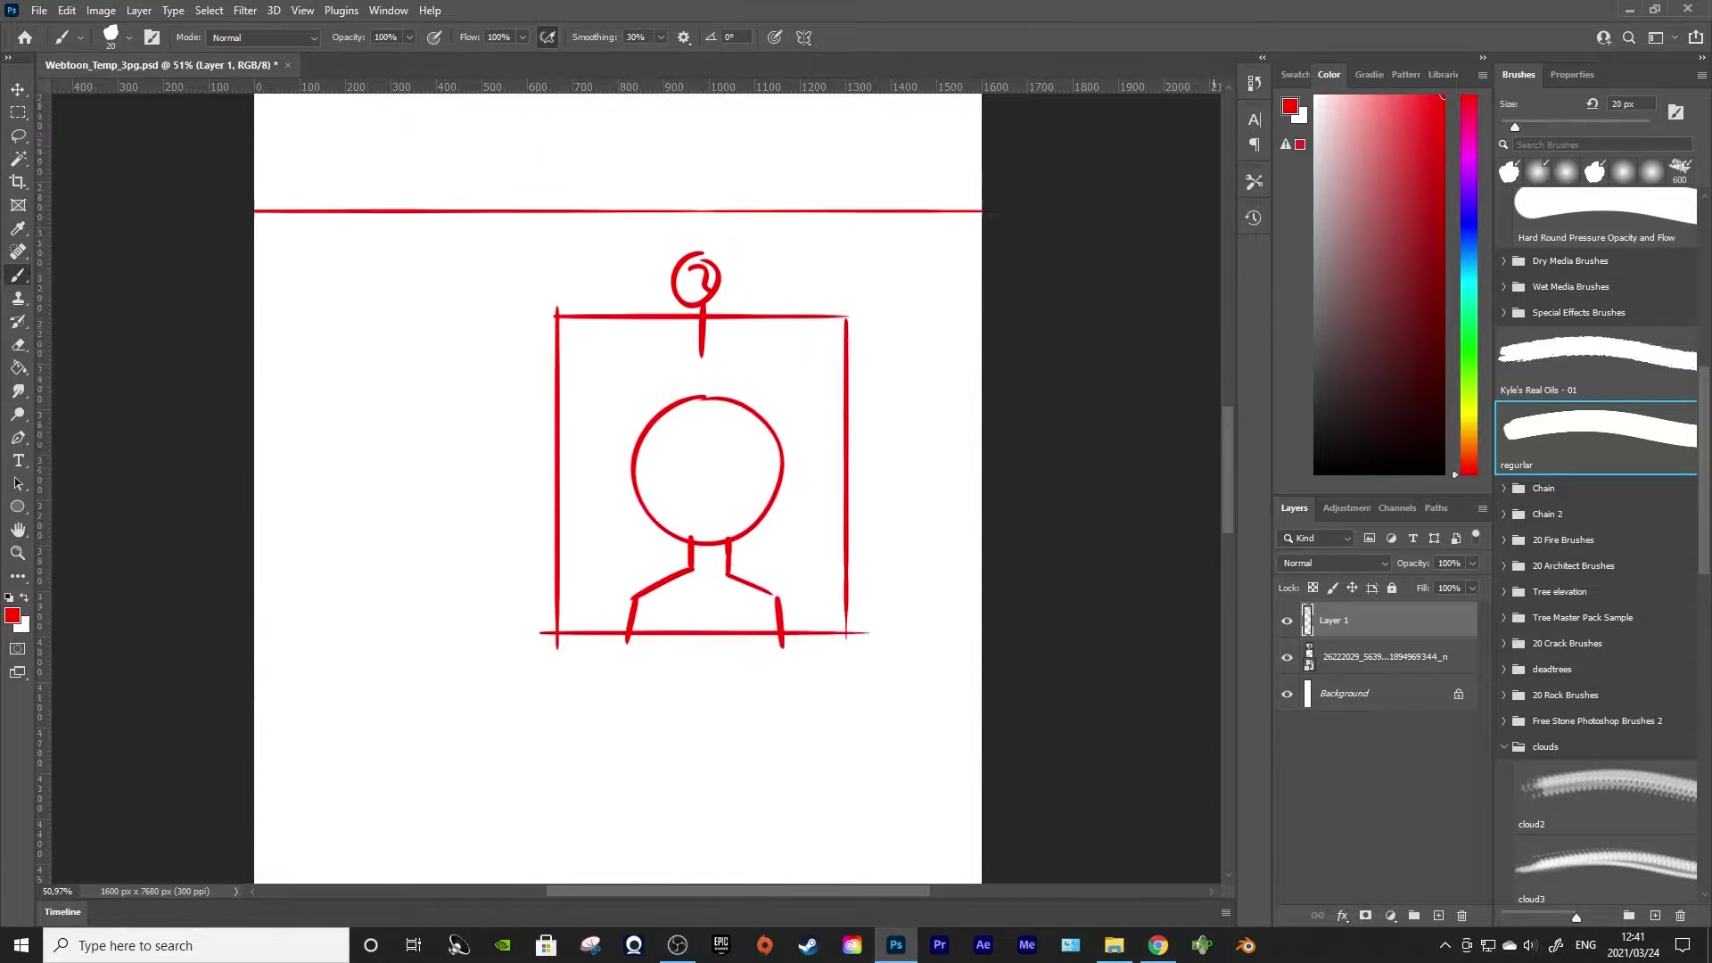
scroll(618, 488, "up", 6)
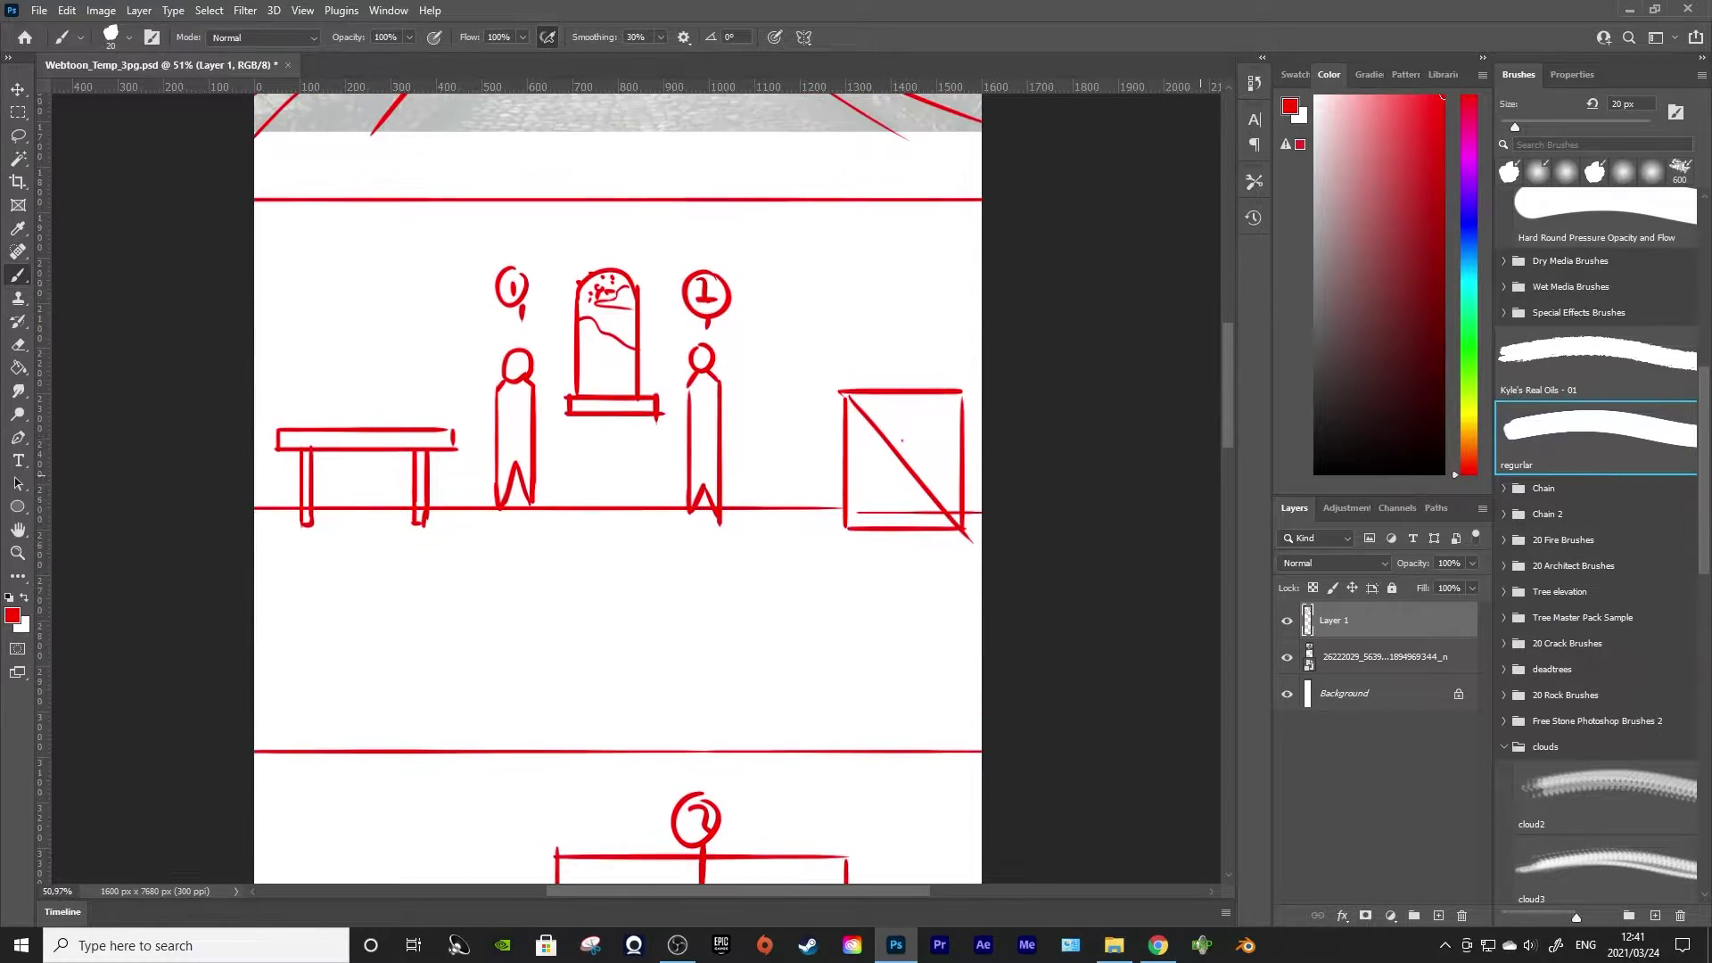
scroll(618, 489, "up", 2)
scroll(618, 488, "down", 3)
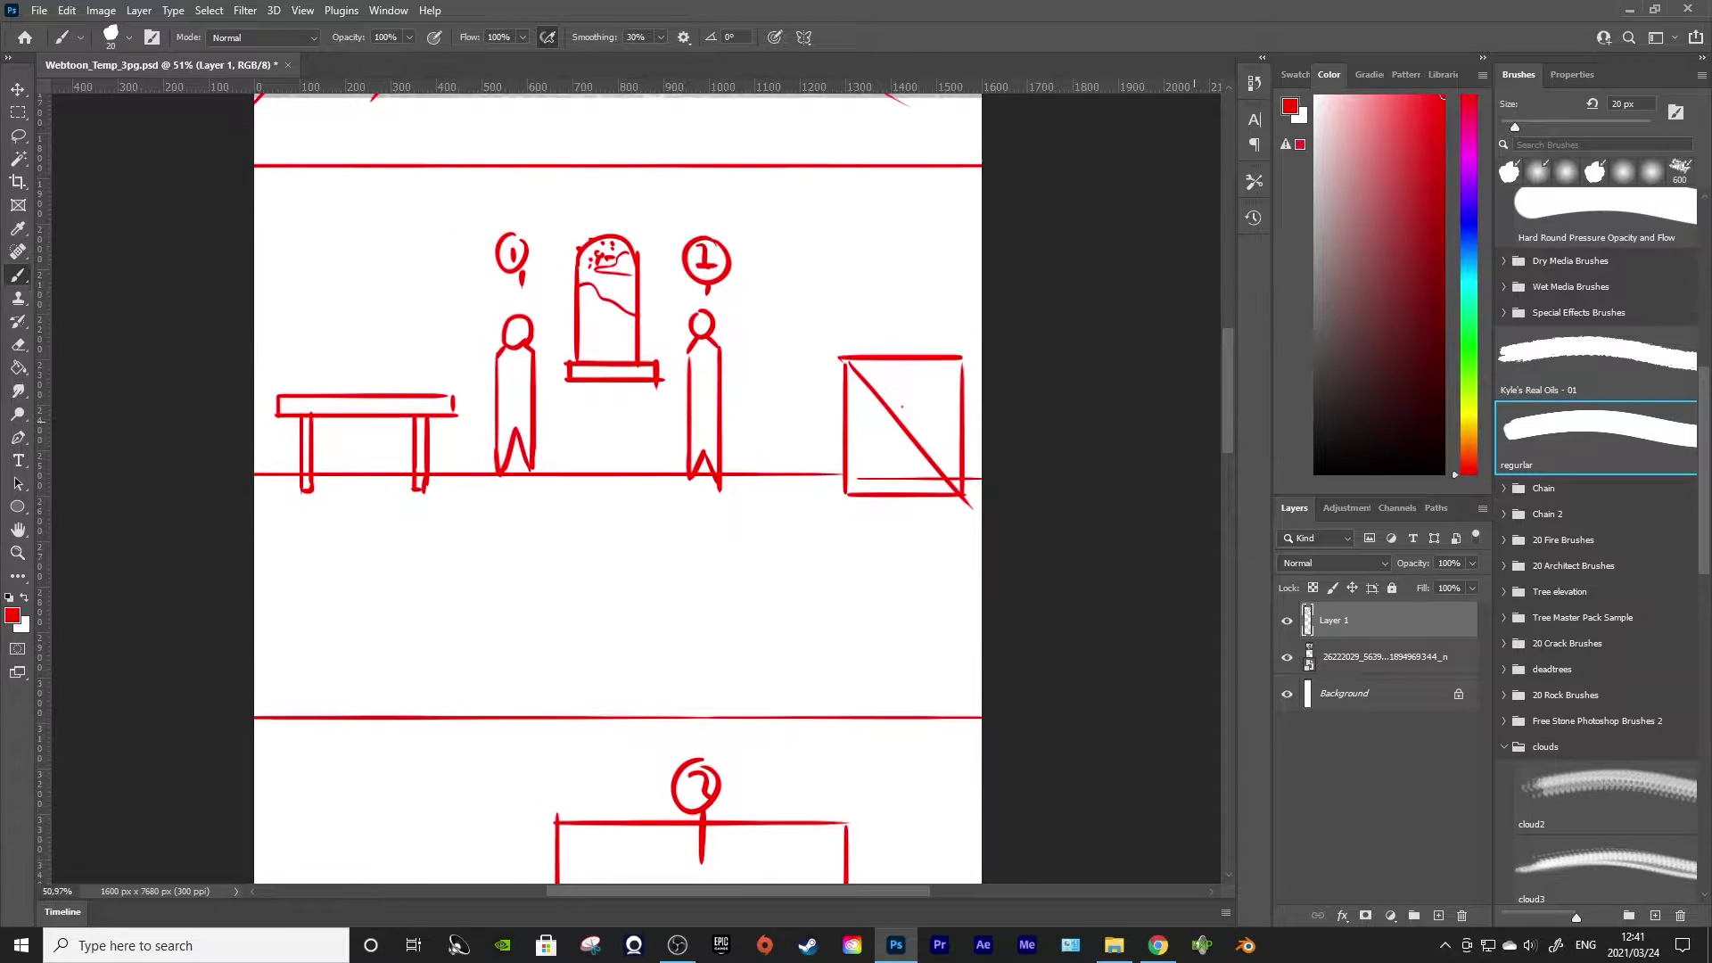
scroll(790, 493, "down", 2)
scroll(791, 493, "up", 1)
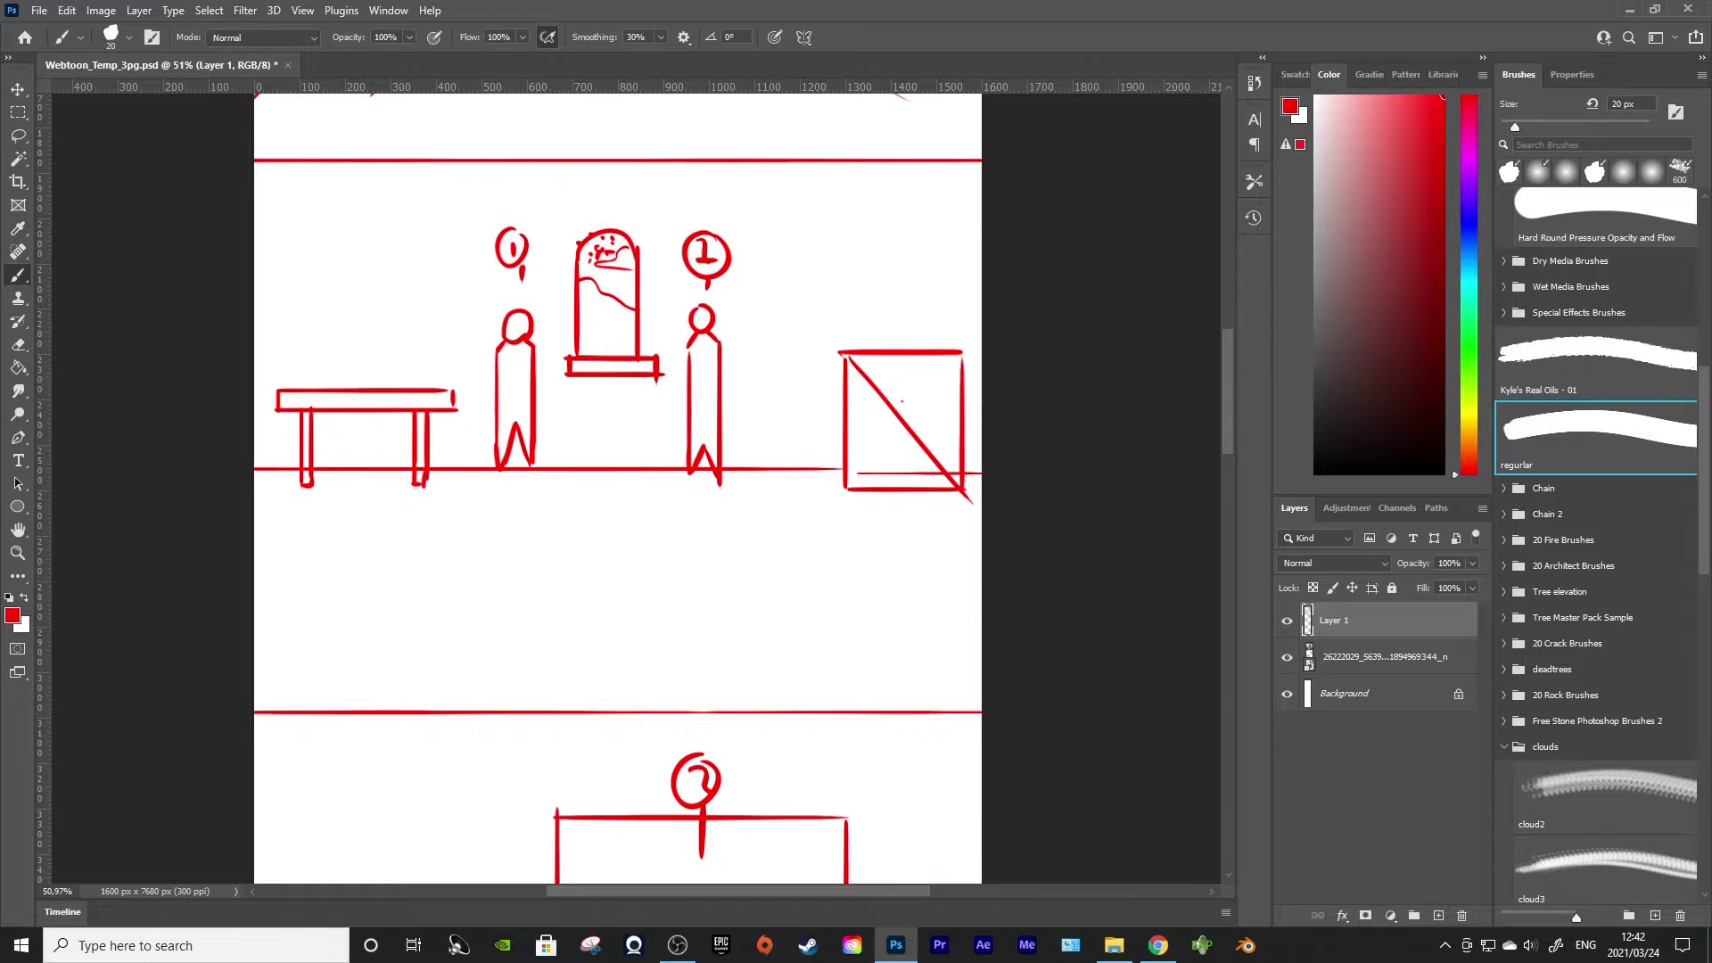
scroll(618, 489, "up", 3)
scroll(618, 488, "down", 2)
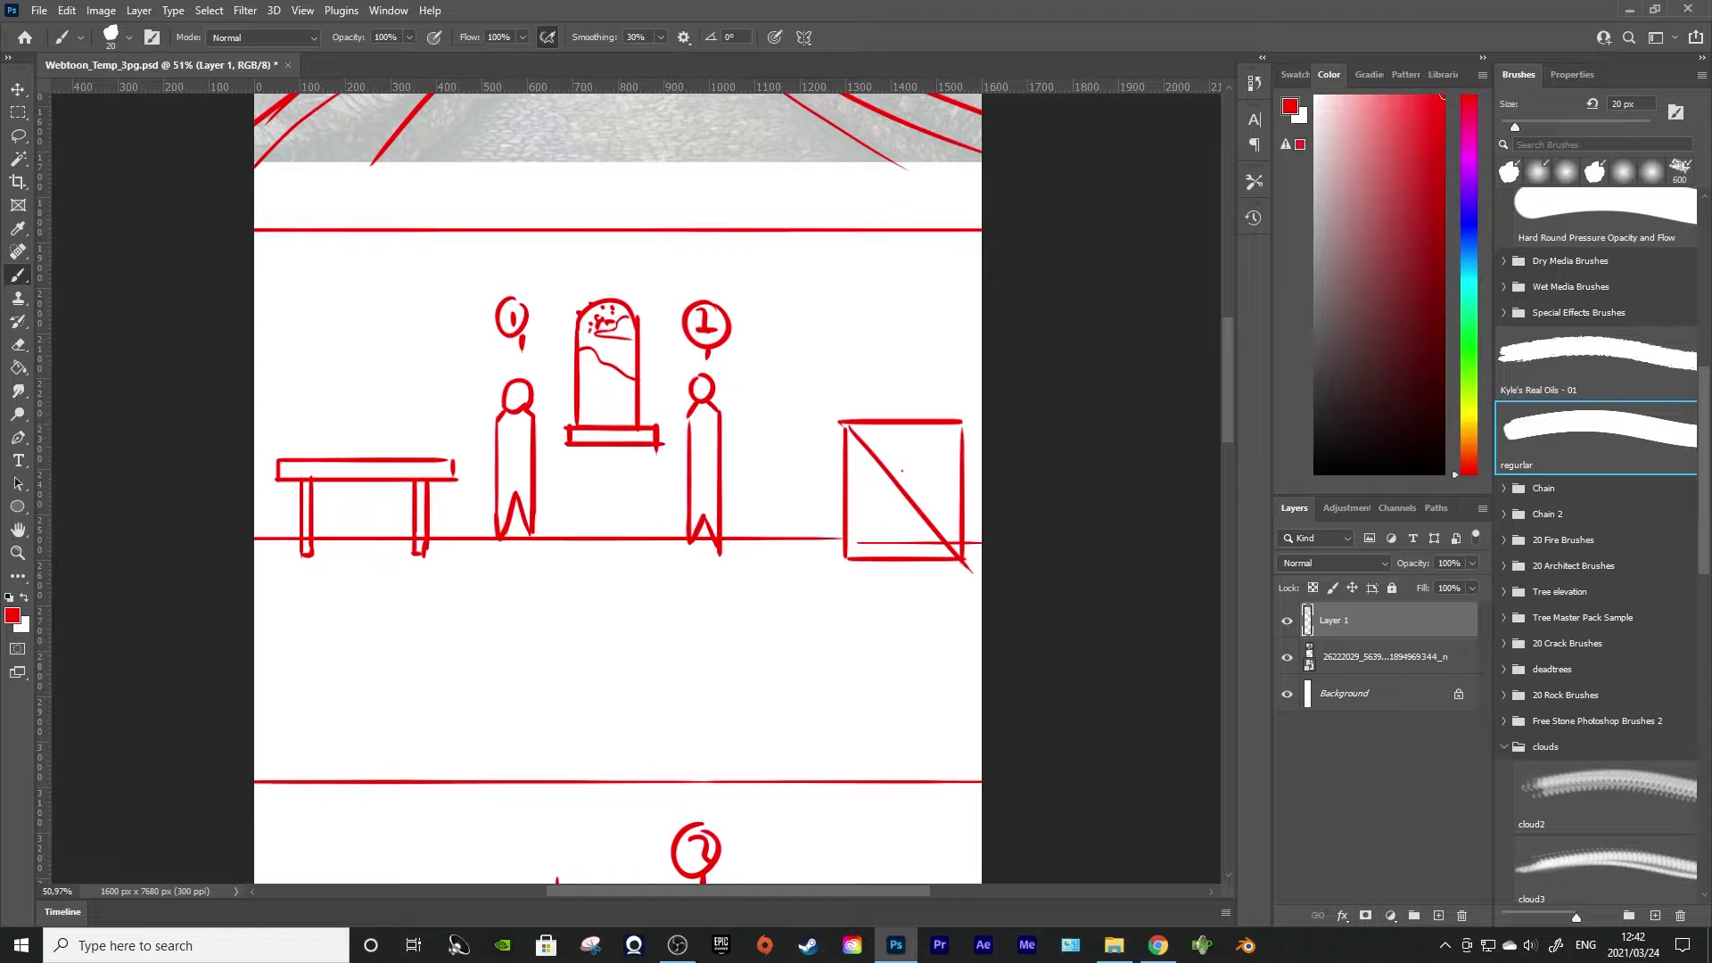
scroll(618, 489, "up", 2)
scroll(618, 489, "down", 4)
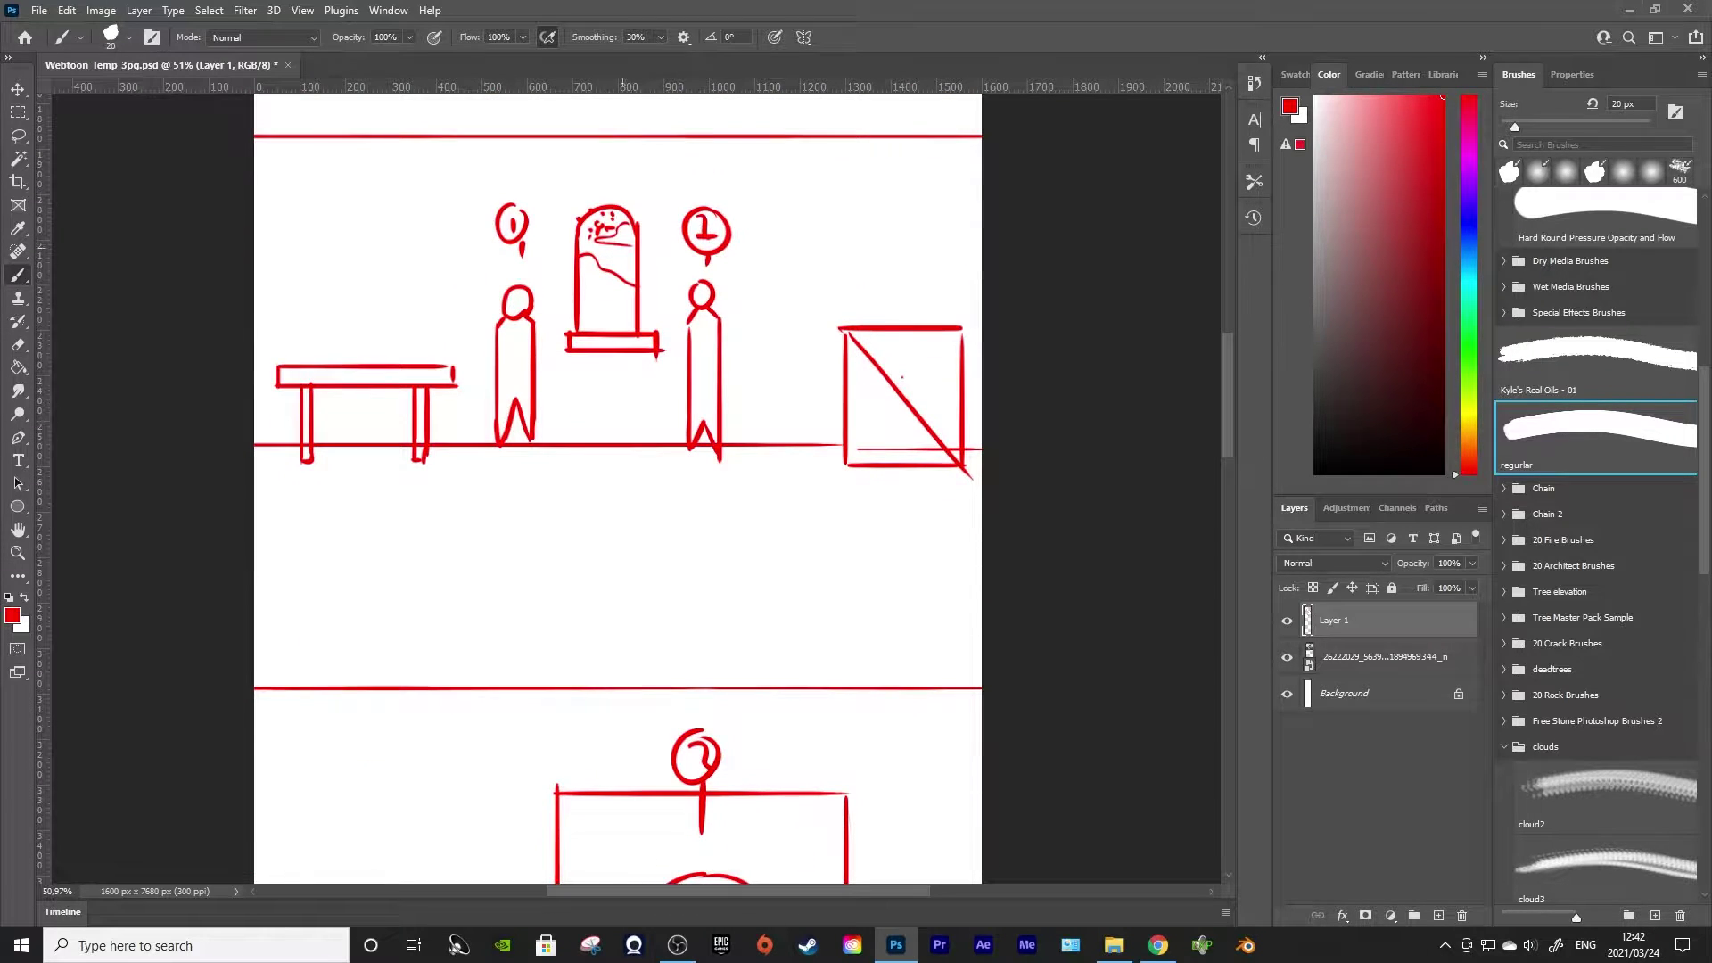
scroll(617, 488, "down", 6)
scroll(618, 488, "up", 2)
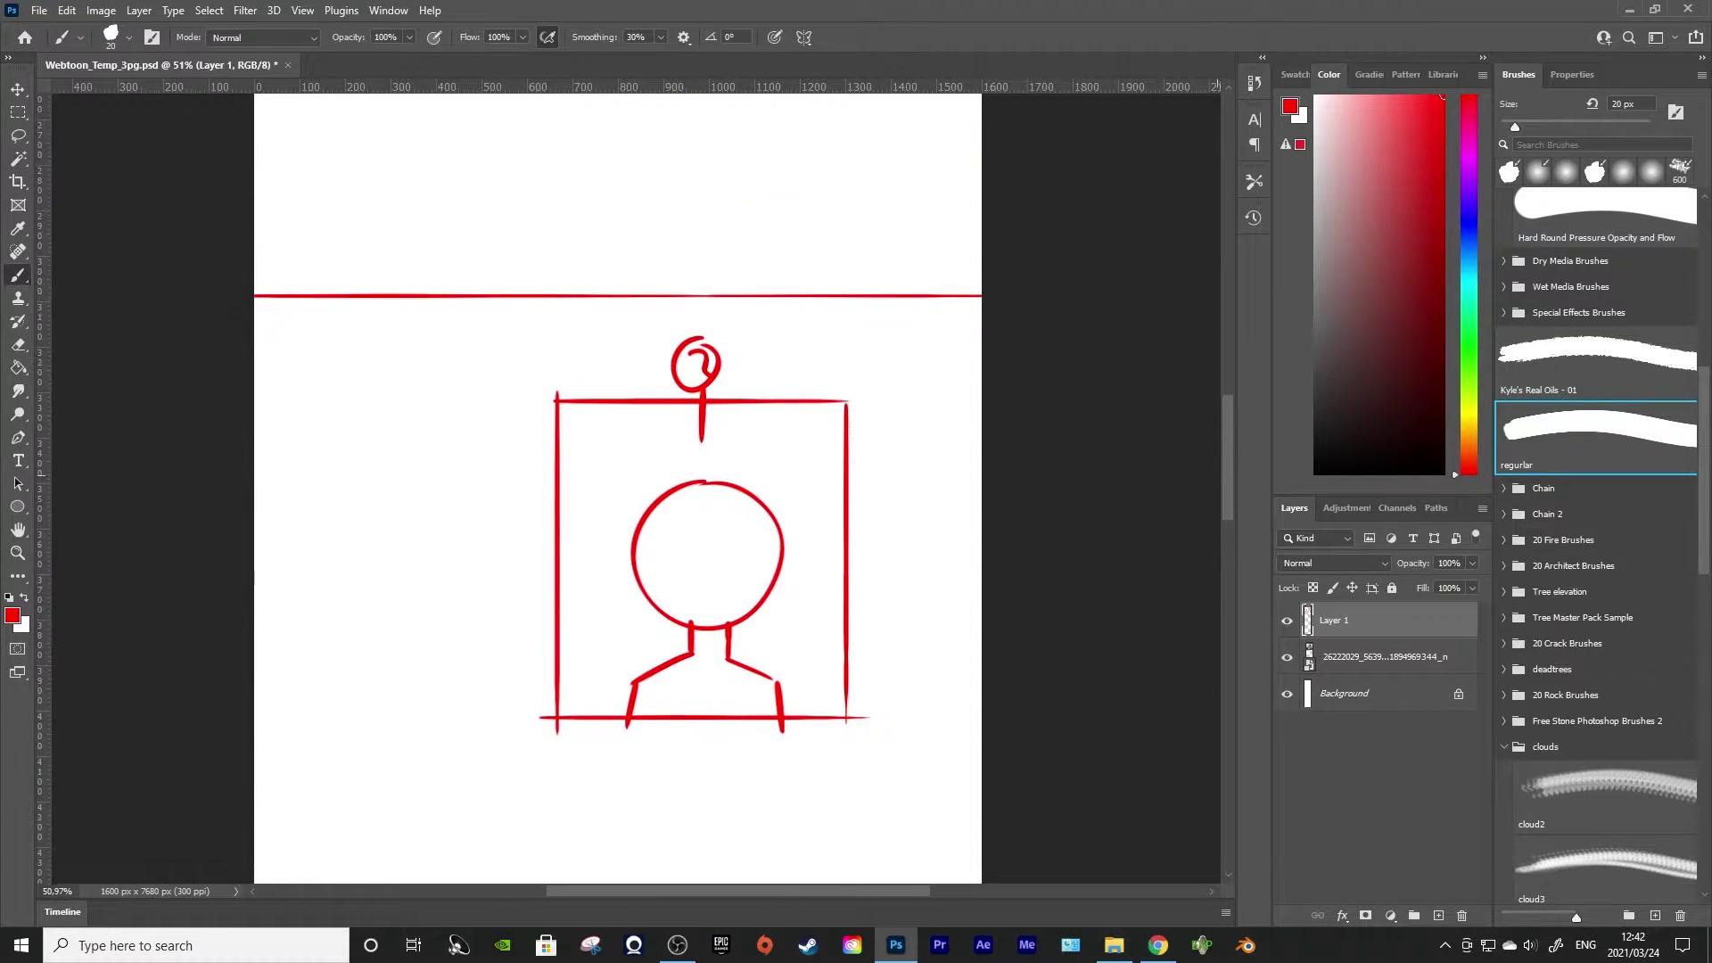
scroll(618, 489, "up", 5)
scroll(618, 488, "down", 5)
scroll(618, 489, "up", 5)
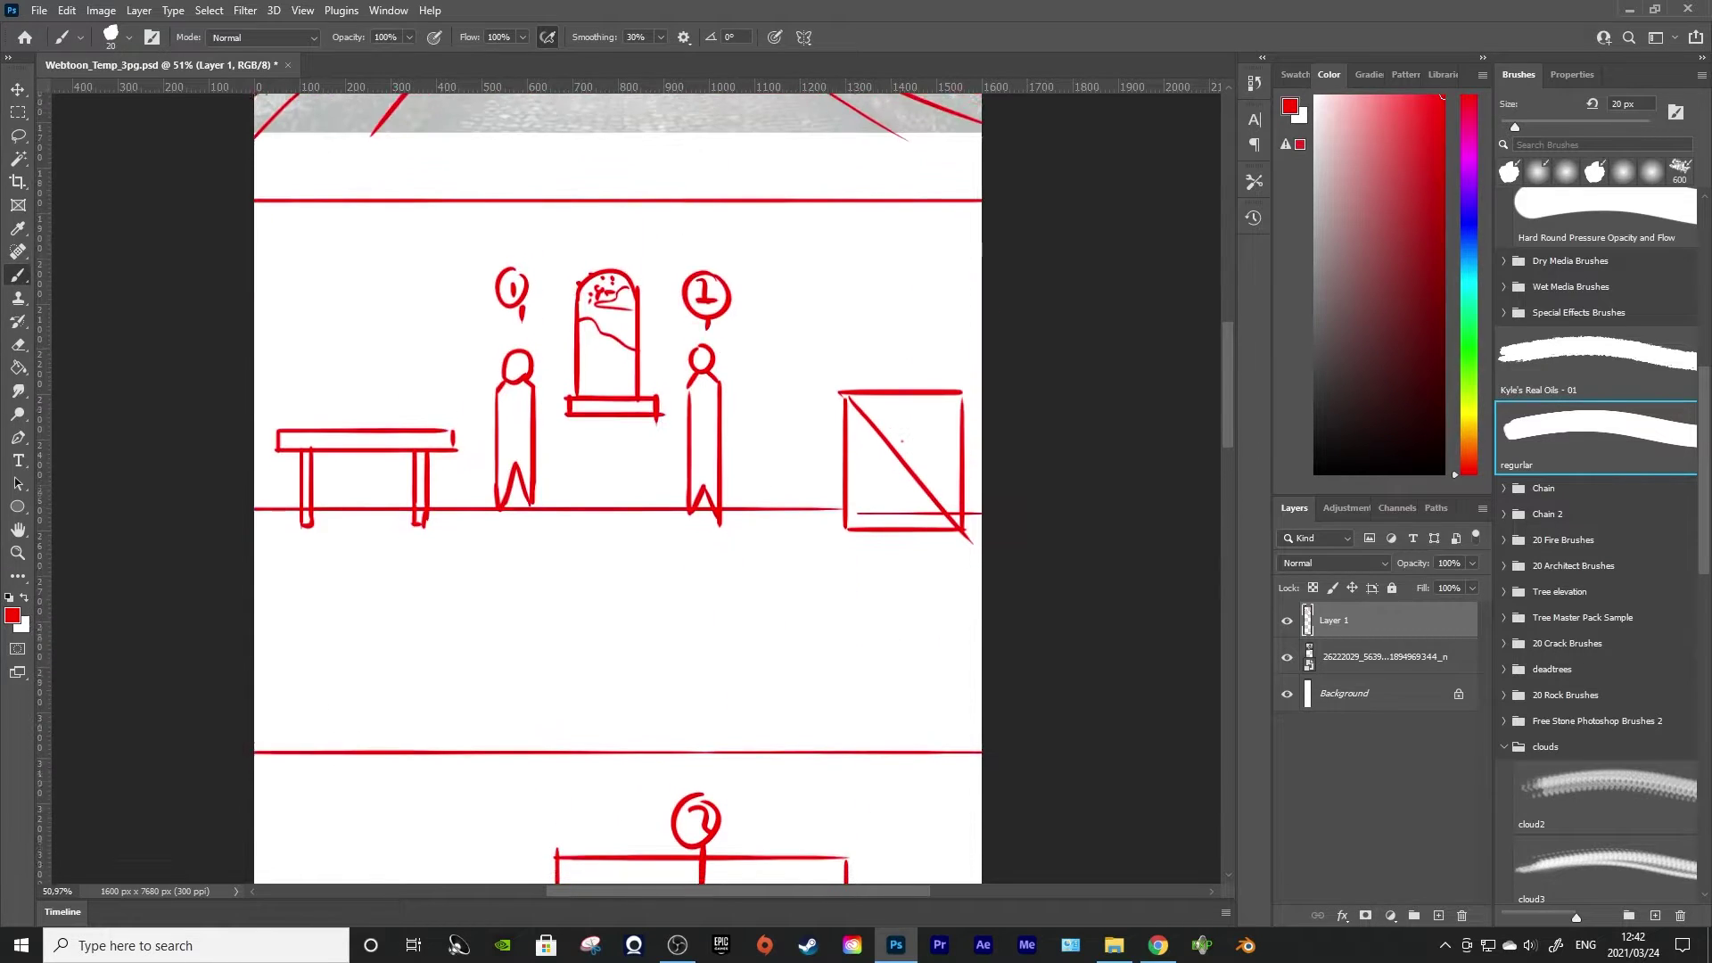
scroll(618, 488, "down", 2)
scroll(618, 489, "up", 3)
scroll(617, 488, "down", 6)
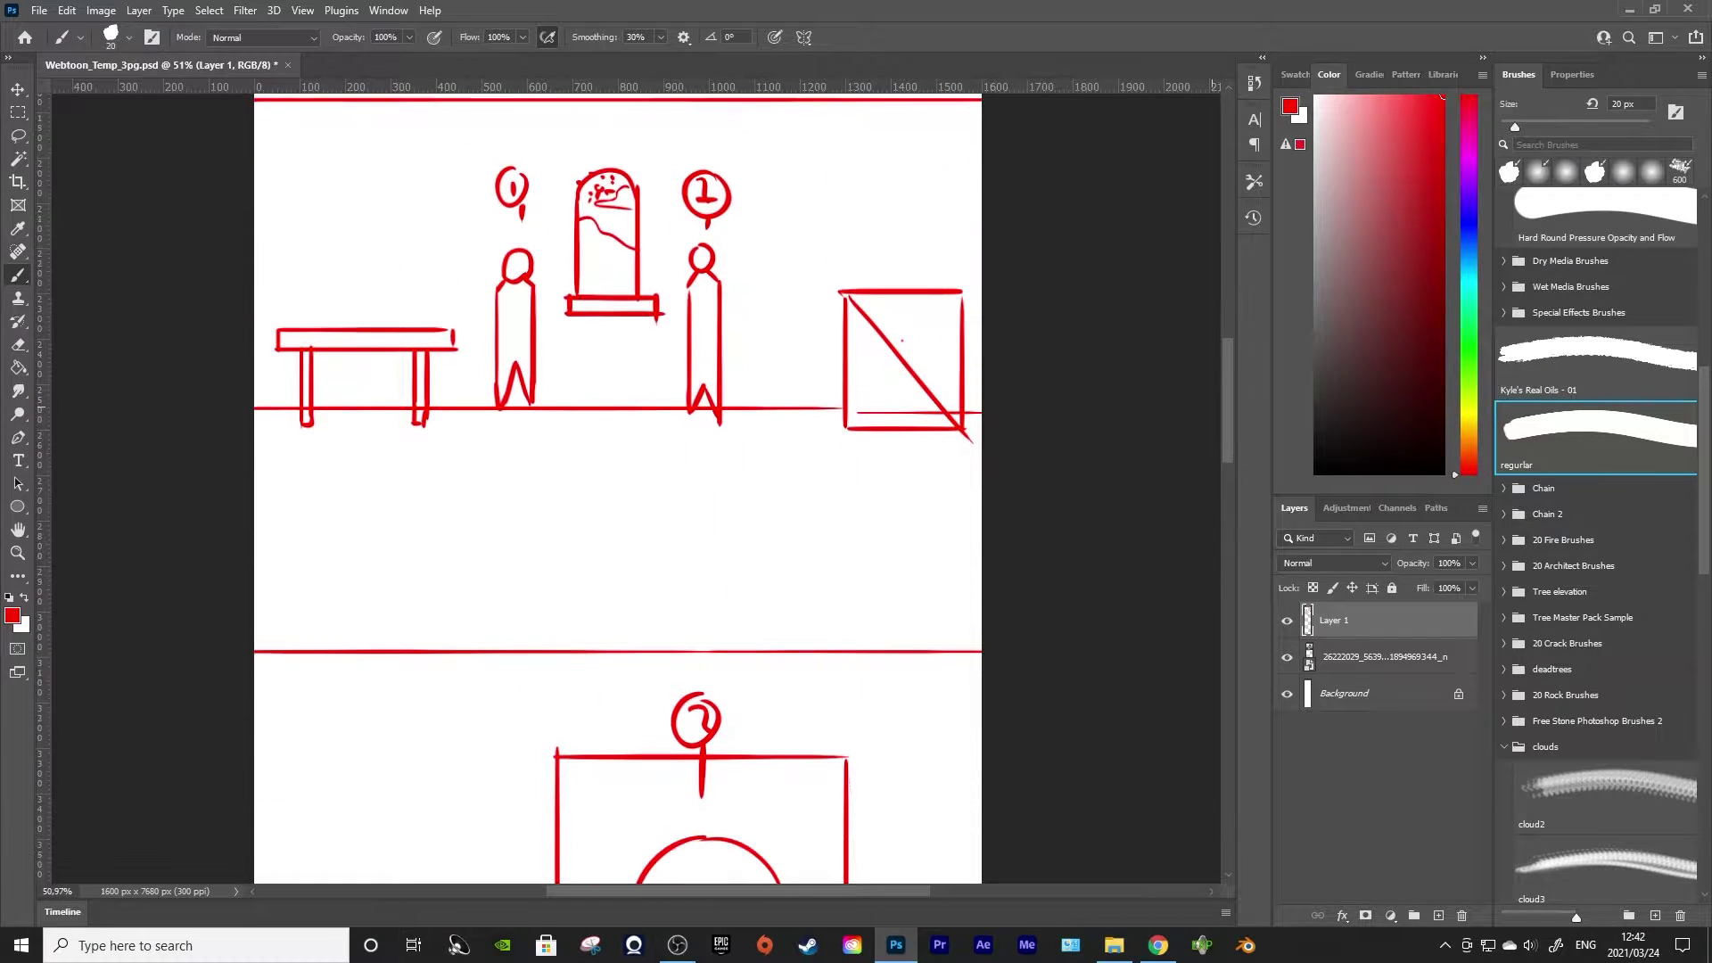
scroll(618, 489, "down", 1)
scroll(618, 488, "up", 6)
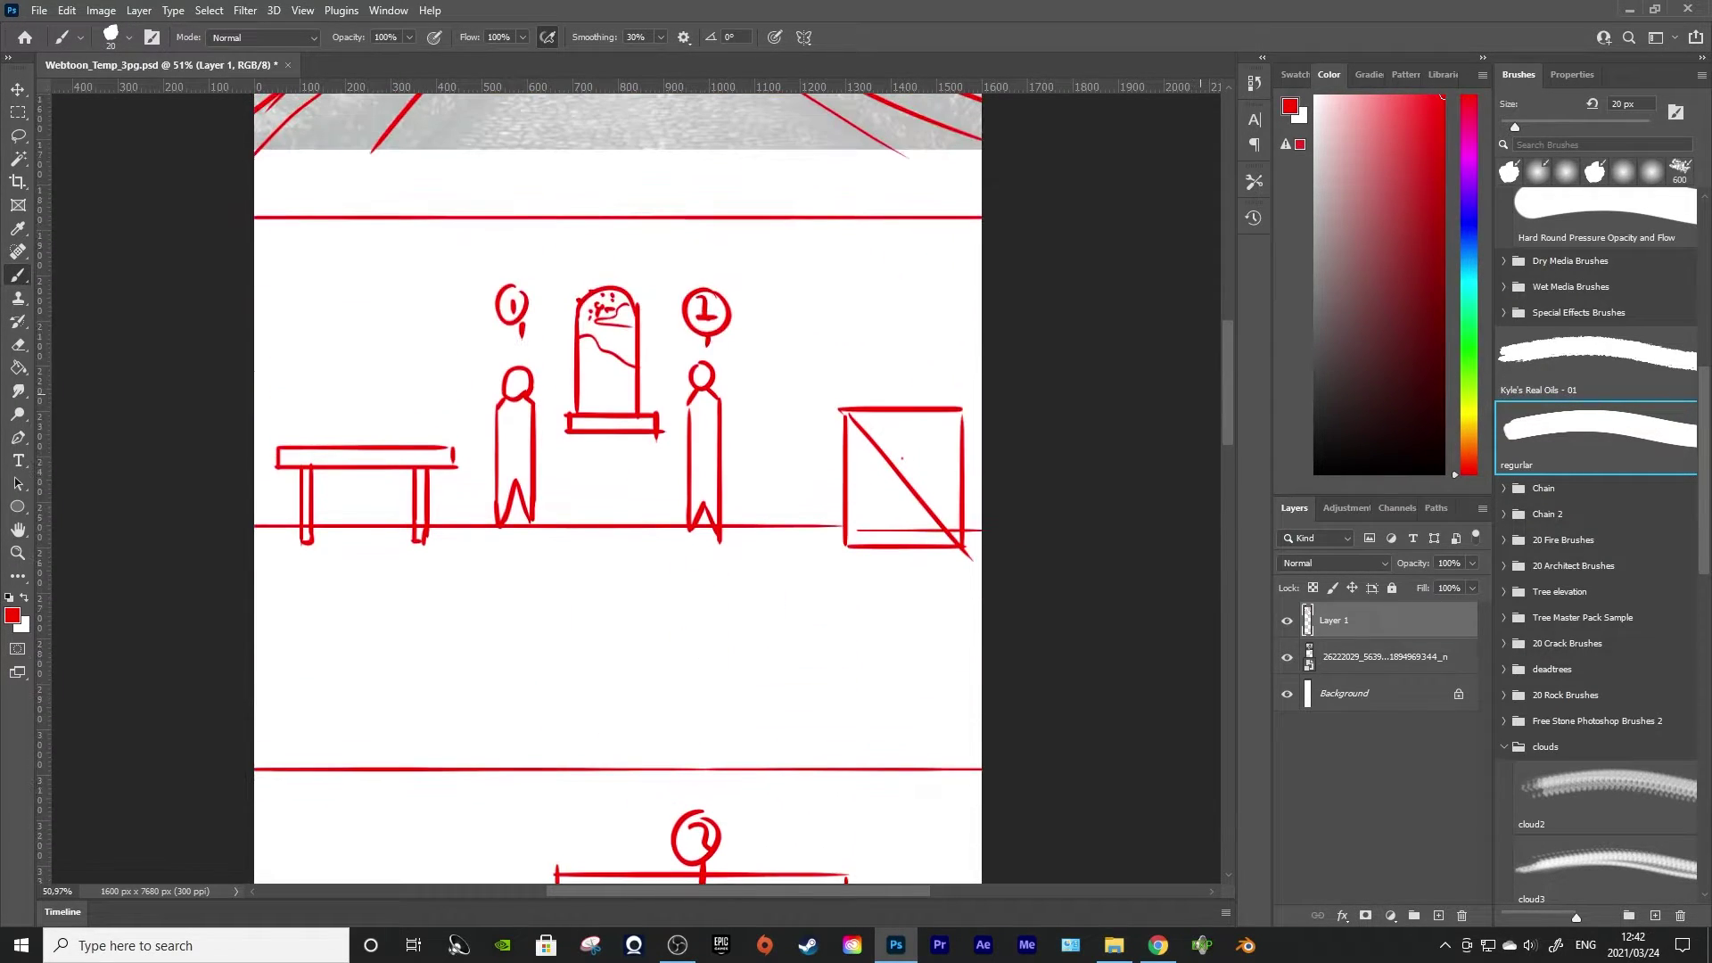
Draw double-headed spacing arrows from the right-hand figure to the window and the crossed box, and between the two figures
scroll(617, 489, "down", 1)
scroll(618, 489, "down", 2)
scroll(618, 489, "up", 1)
scroll(618, 489, "down", 1)
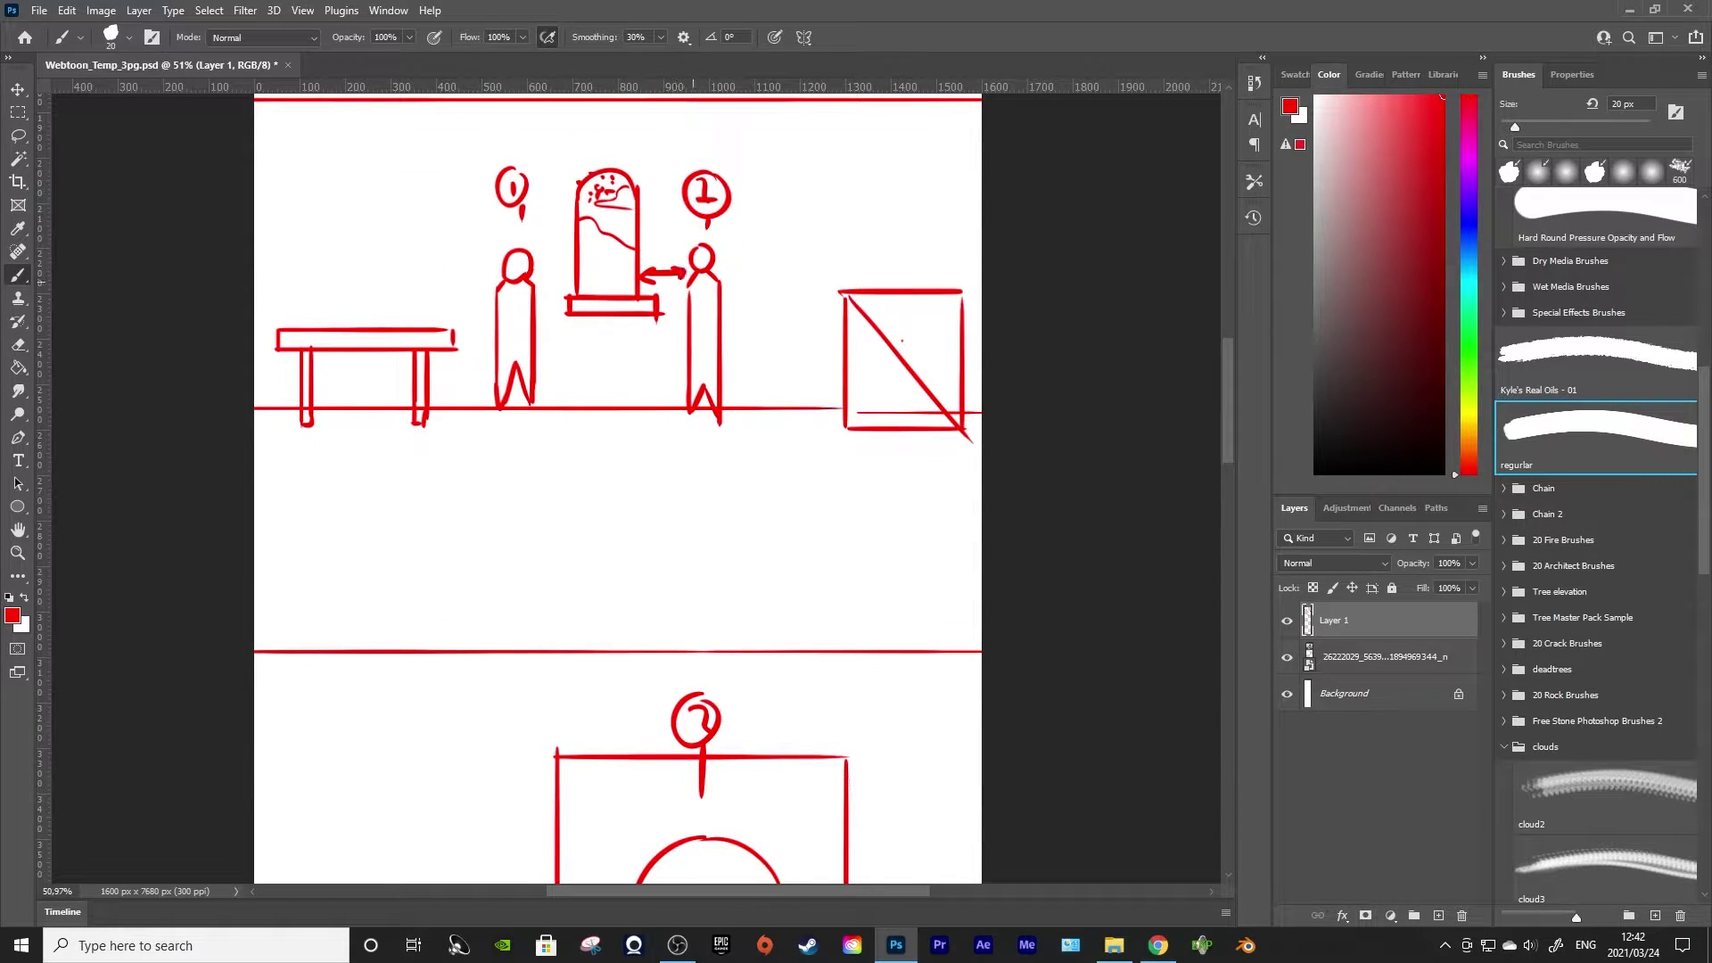
left_click_drag(735, 339, 807, 339)
scroll(618, 488, "down", 1)
scroll(617, 489, "up", 1)
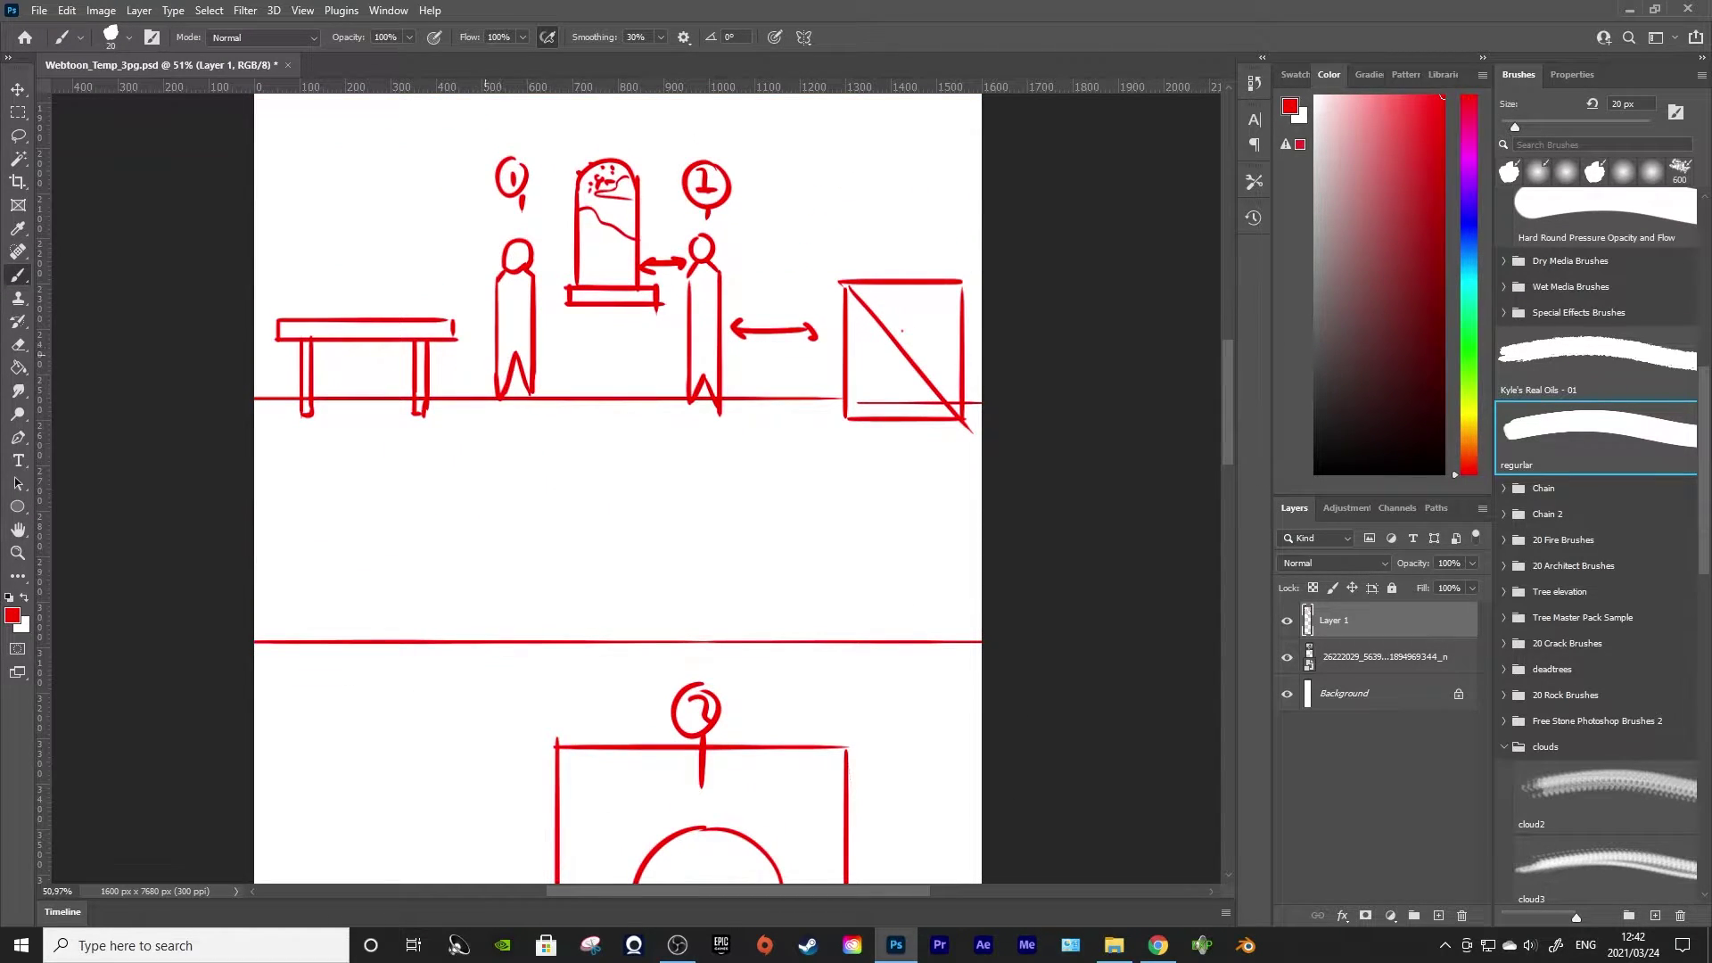
mouse_move(562, 350)
left_mouse_down()
mouse_move(562, 369)
mouse_move(661, 374)
left_mouse_up()
scroll(618, 489, "down", 4)
scroll(618, 488, "up", 3)
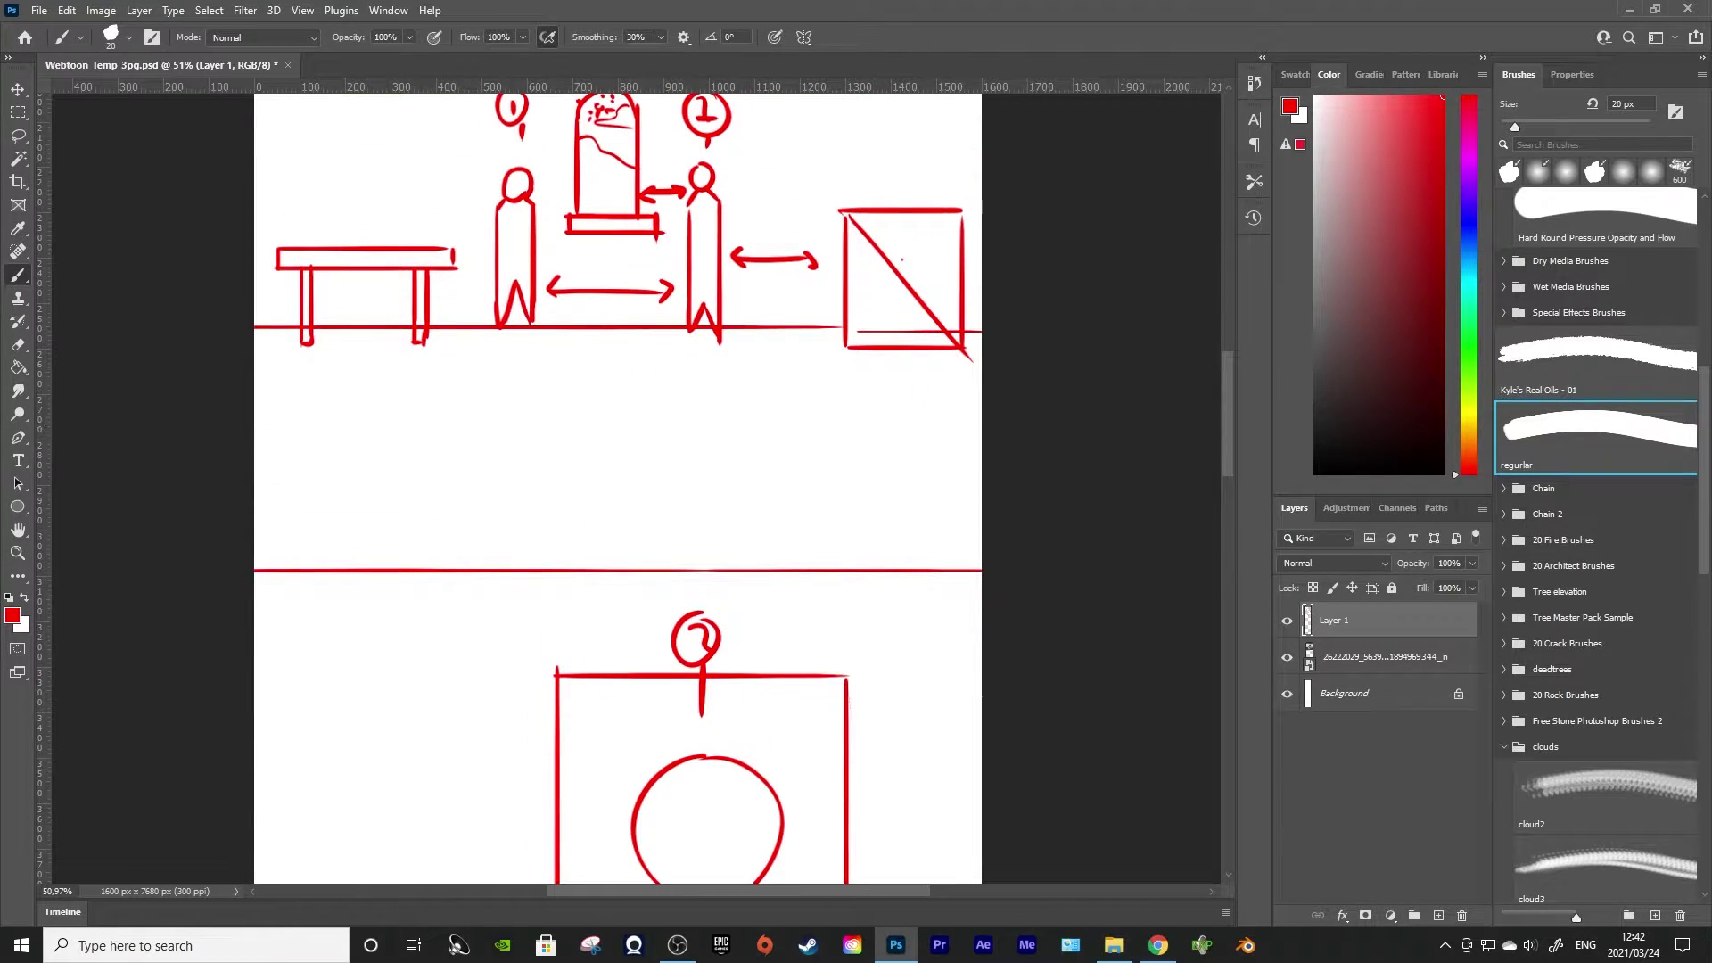
scroll(617, 488, "up", 4)
scroll(617, 489, "down", 5)
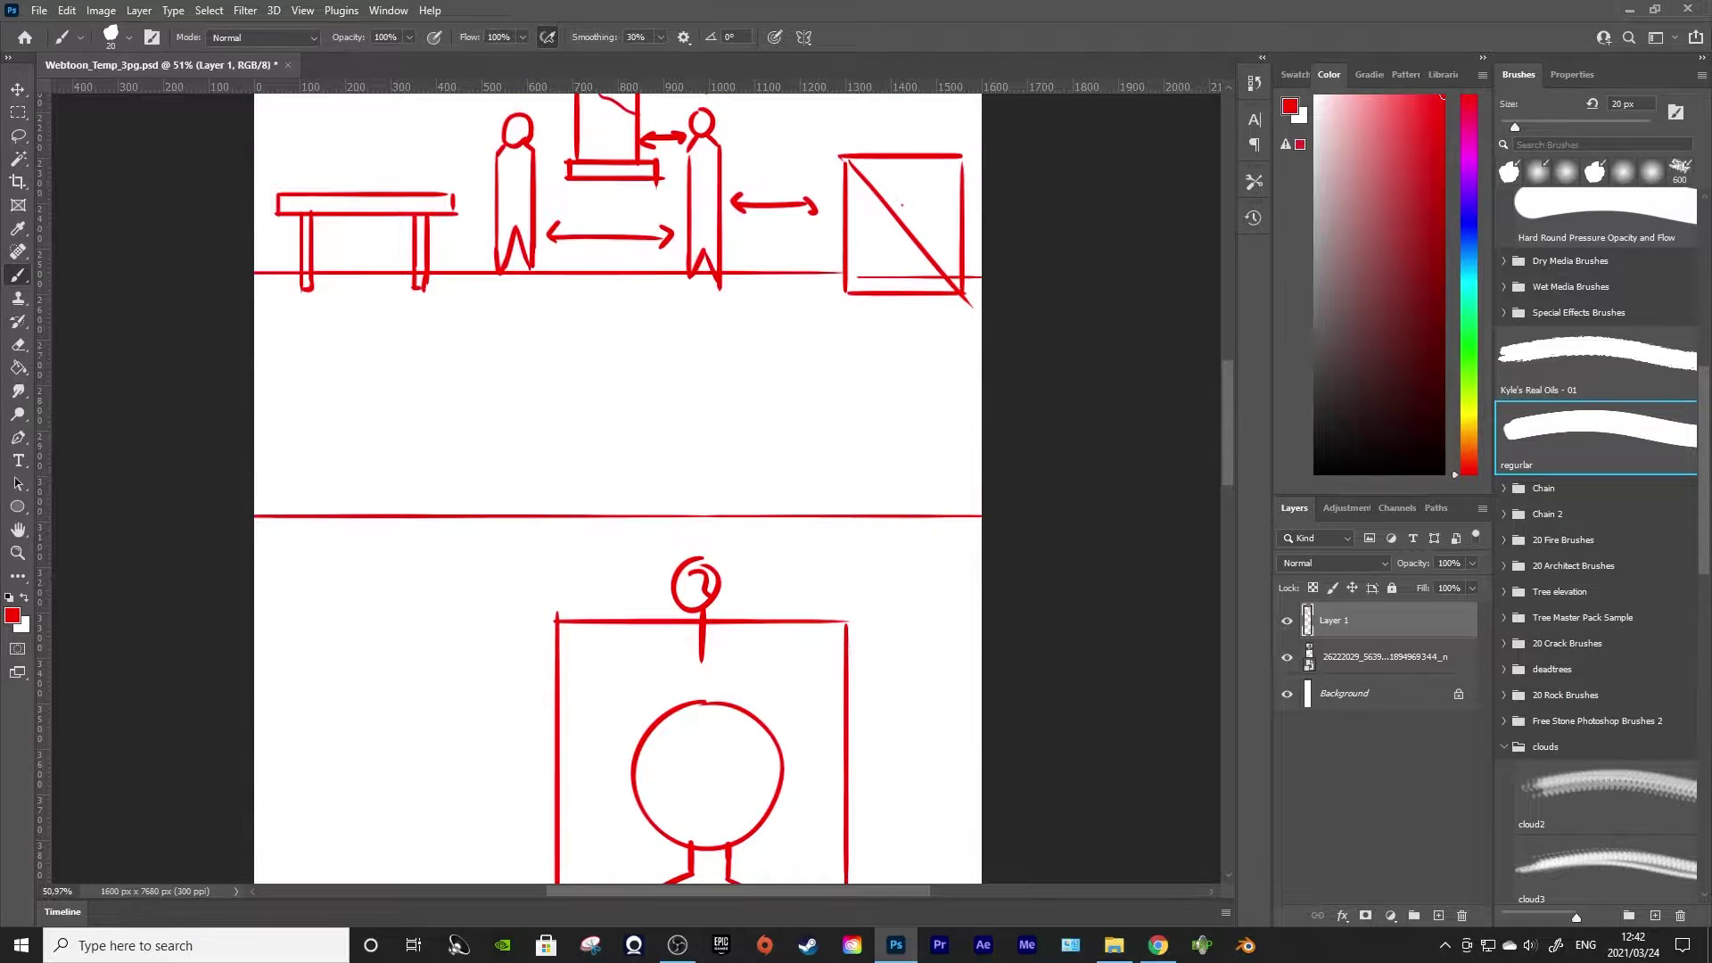
scroll(618, 489, "up", 3)
scroll(618, 489, "down", 8)
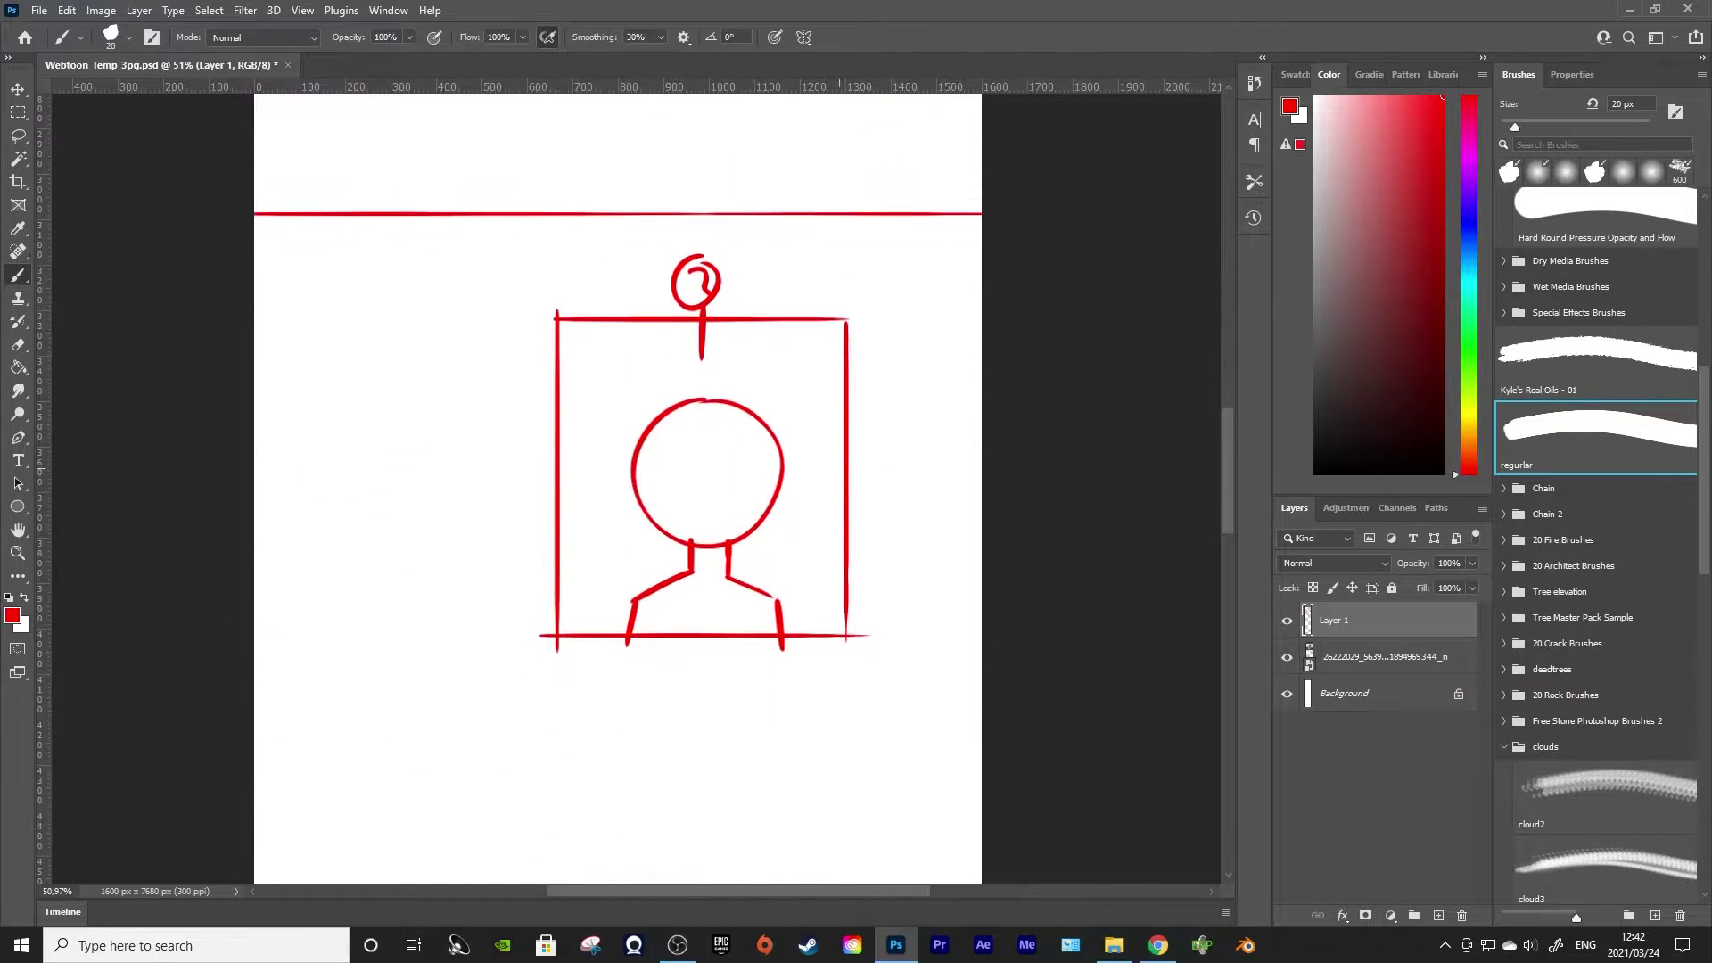
mouse_move(455, 326)
left_mouse_down()
mouse_move(615, 327)
mouse_move(442, 319)
mouse_move(452, 631)
left_mouse_up()
key("ctrl+z")
key("ctrl+z")
key("ctrl+z")
Sketch a small curved arc over the arrow between the arched window and the right-hand figure
scroll(650, 210, "up", 6)
scroll(650, 210, "down", 5)
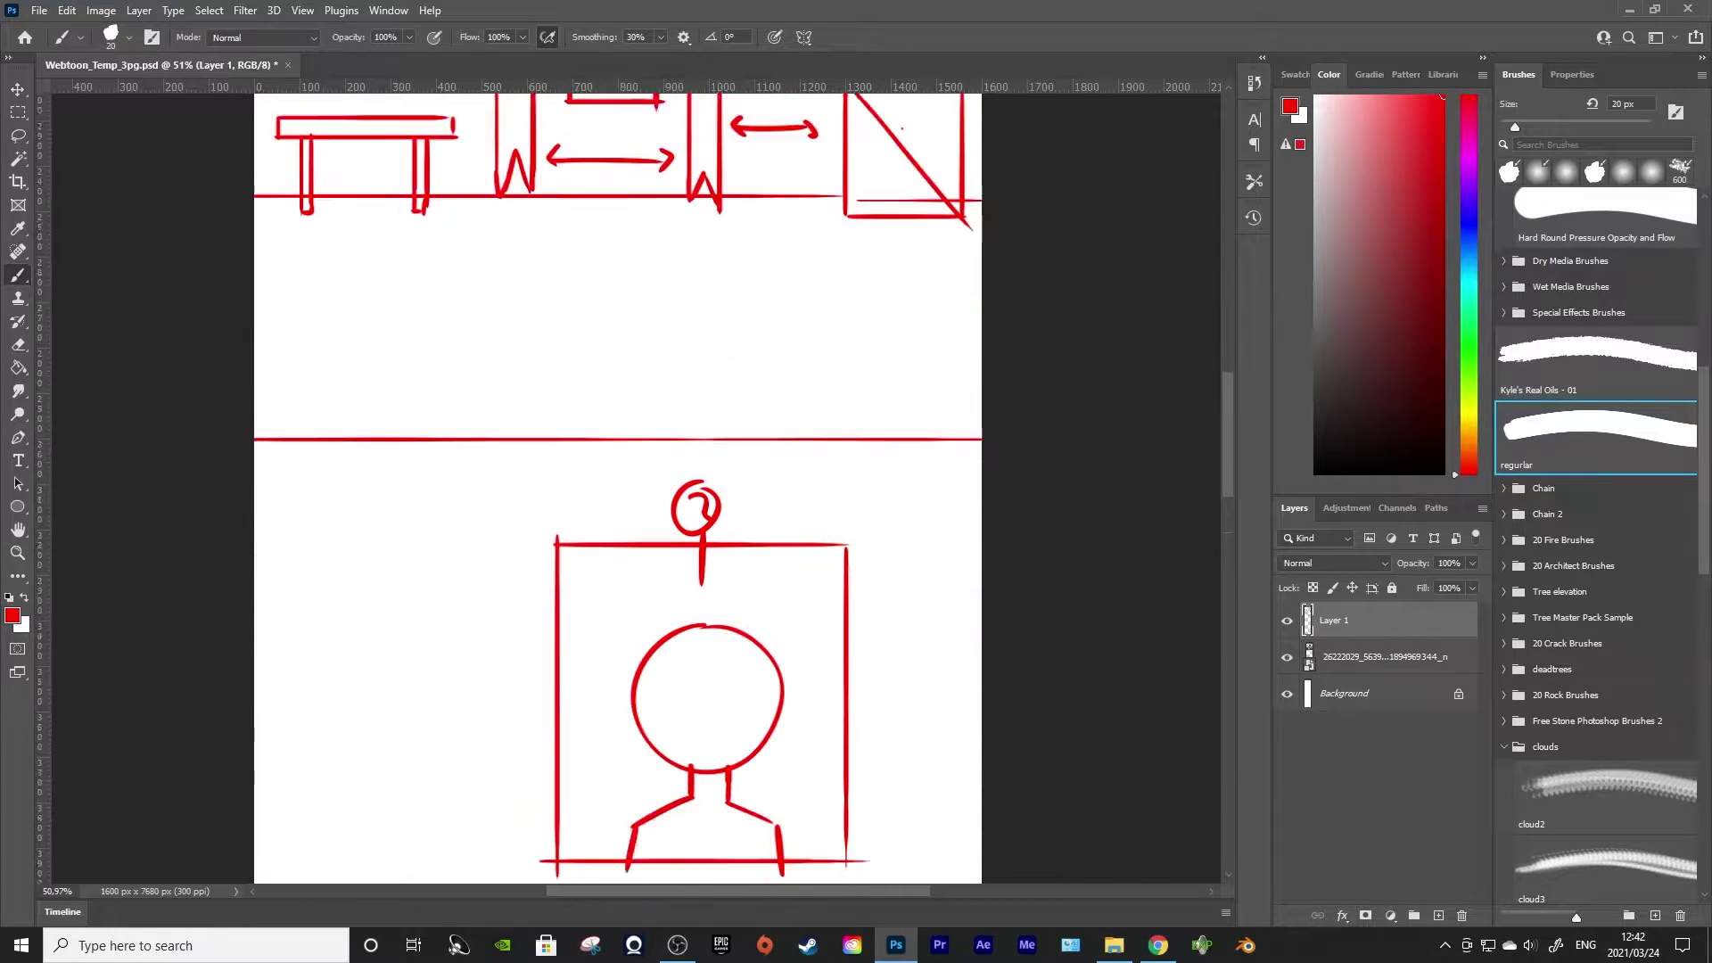
scroll(650, 209, "up", 4)
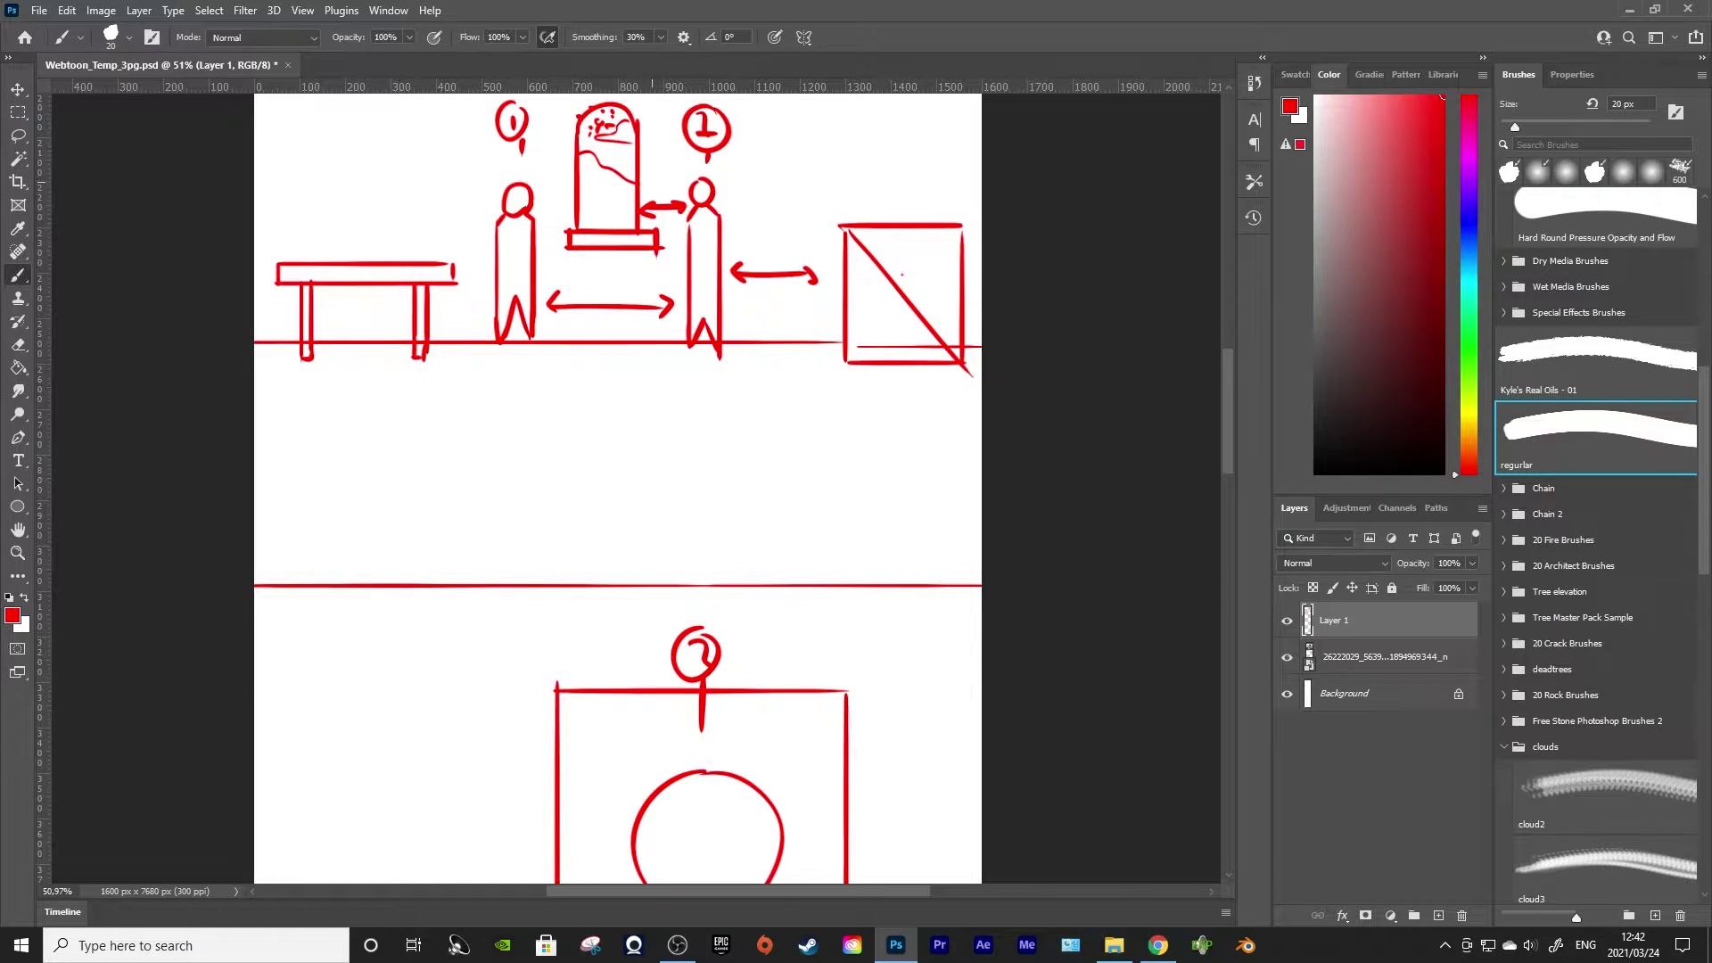
left_click_drag(637, 201, 677, 214)
scroll(617, 489, "down", 4)
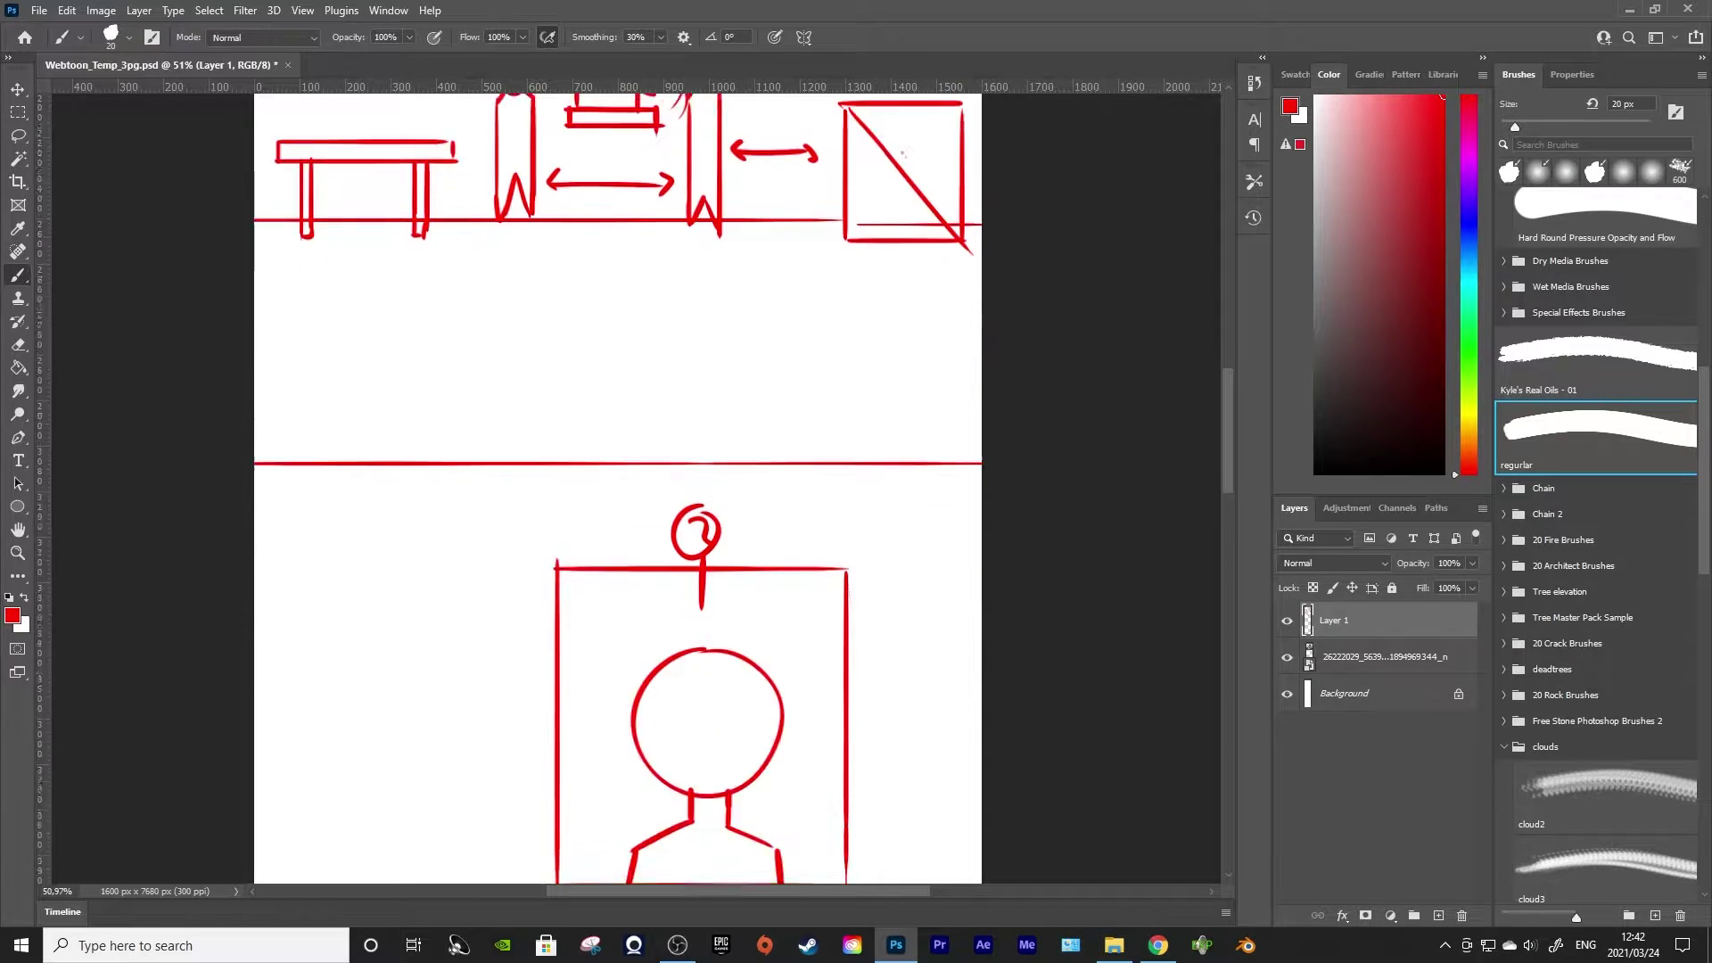
scroll(618, 488, "up", 6)
scroll(618, 489, "down", 1)
mouse_move(797, 370)
left_mouse_down()
mouse_move(945, 488)
mouse_move(888, 335)
mouse_move(803, 353)
left_mouse_up()
key("ctrl+z")
key("ctrl+z")
Draw a straight horizontal line above the close-up head and a vertical line on each side of it, inside the frame
scroll(617, 488, "down", 4)
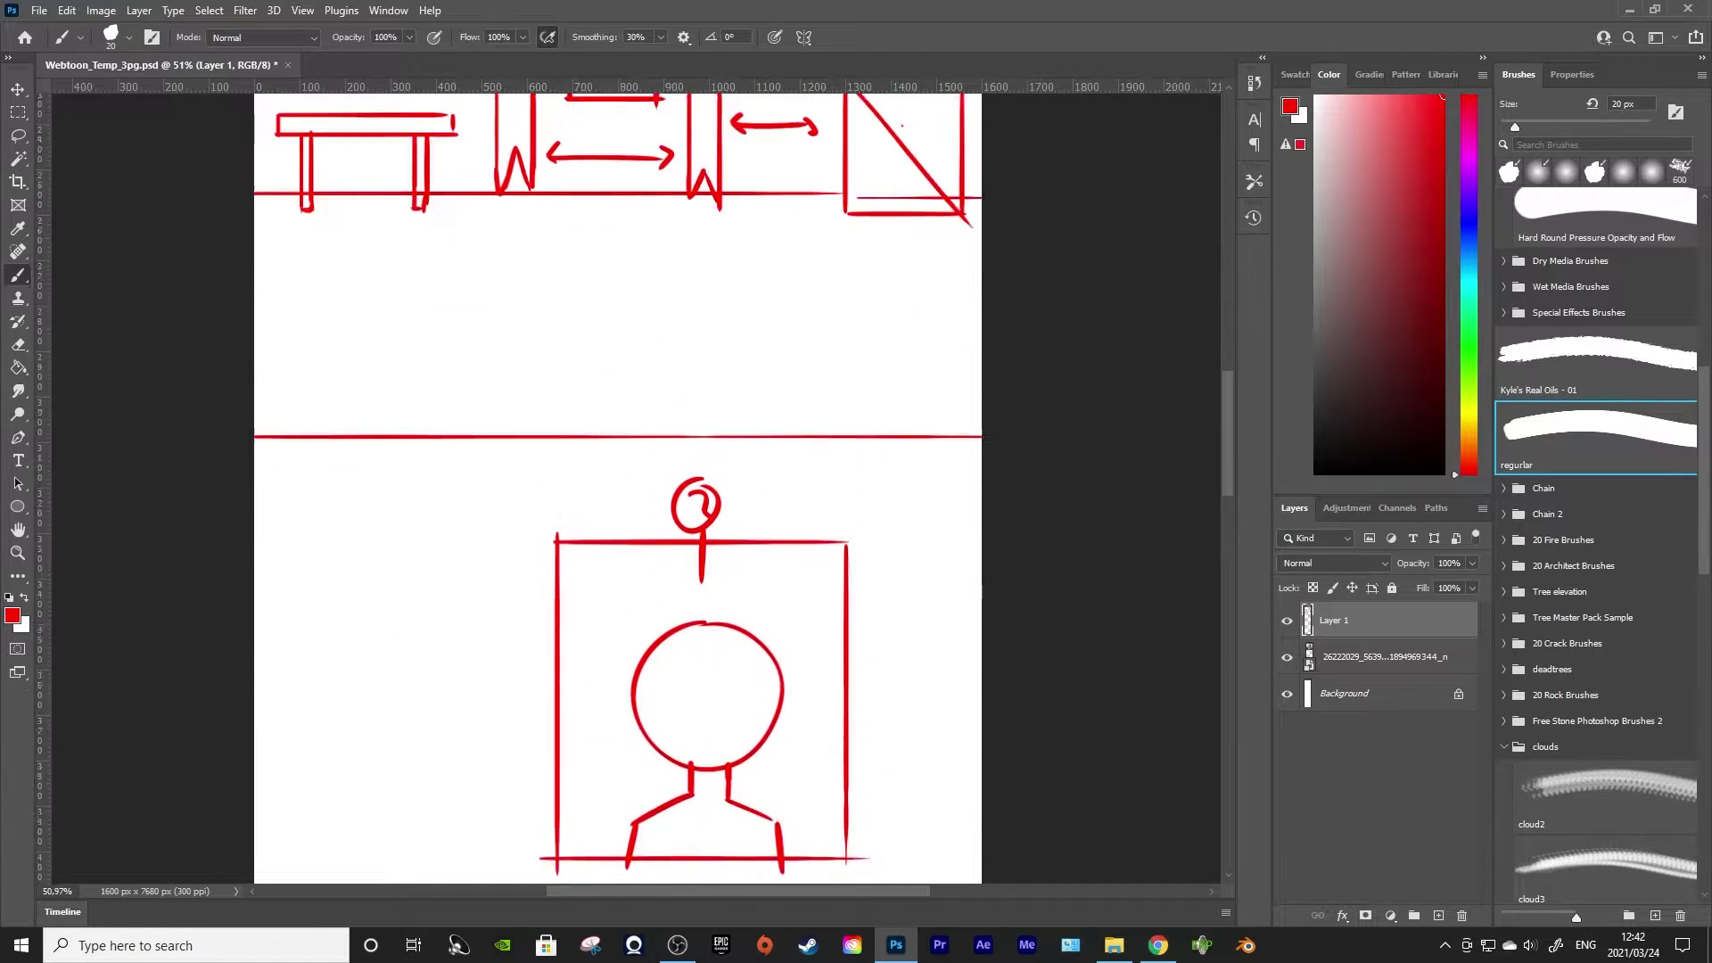
scroll(618, 489, "down", 1)
scroll(618, 489, "up", 5)
scroll(618, 489, "down", 8)
scroll(618, 489, "up", 1)
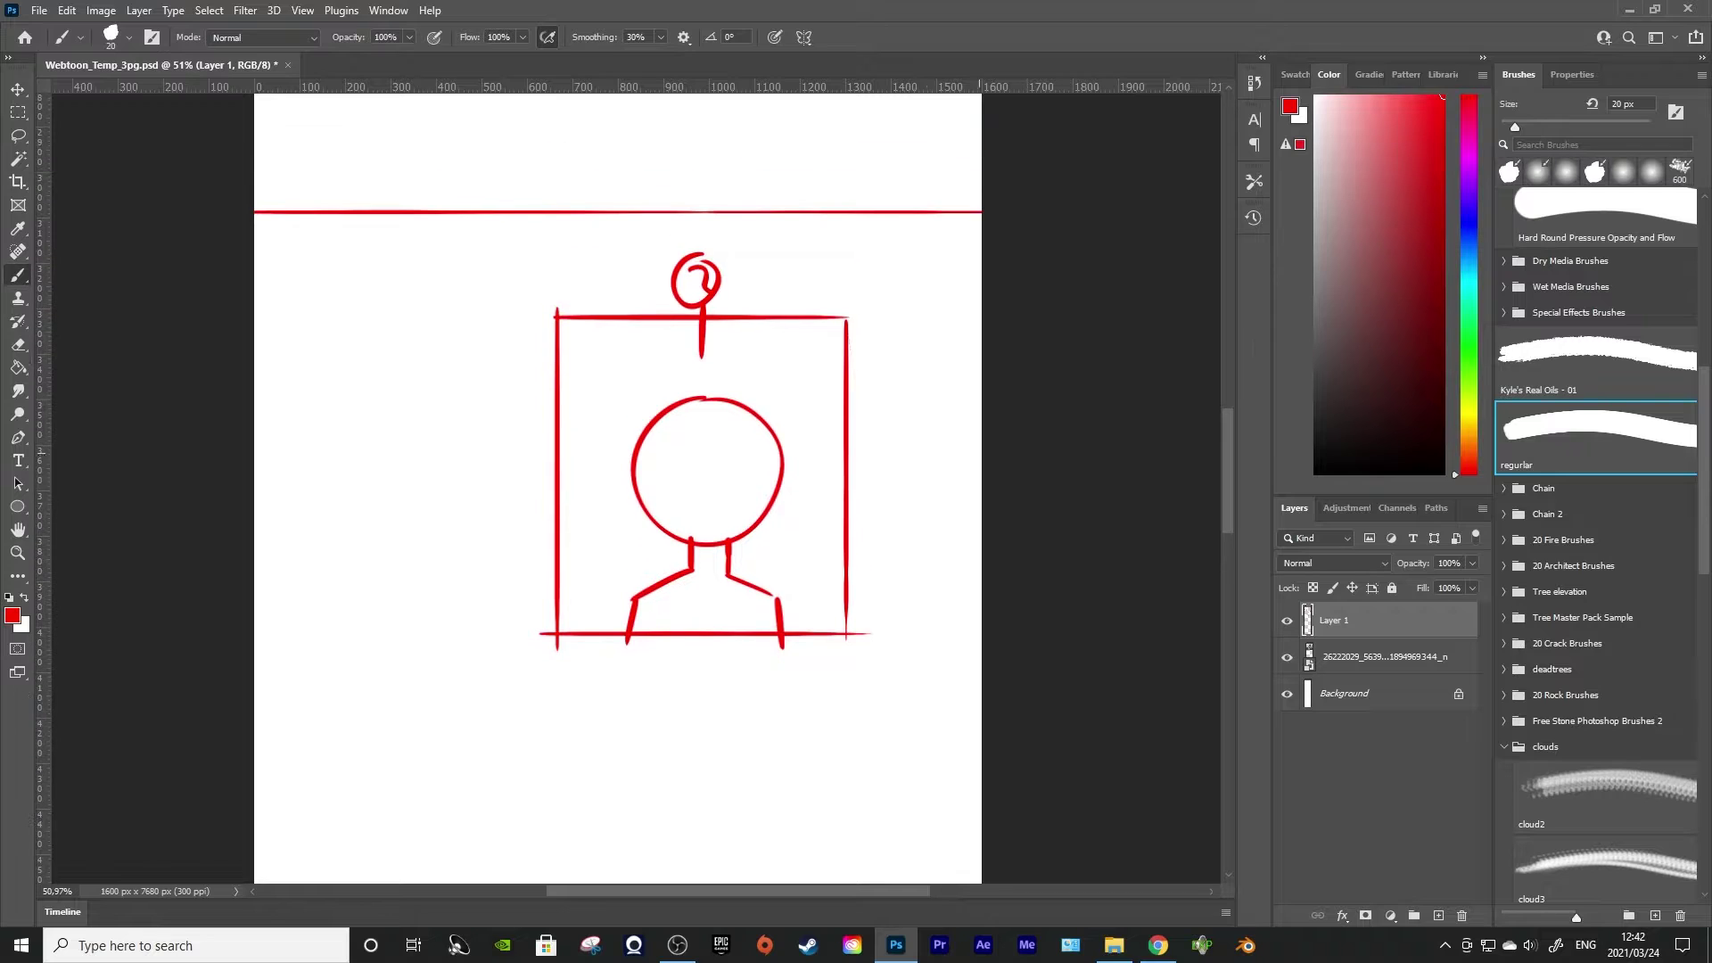
left_click(570, 370)
left_click(835, 370, "shift")
left_click(624, 332)
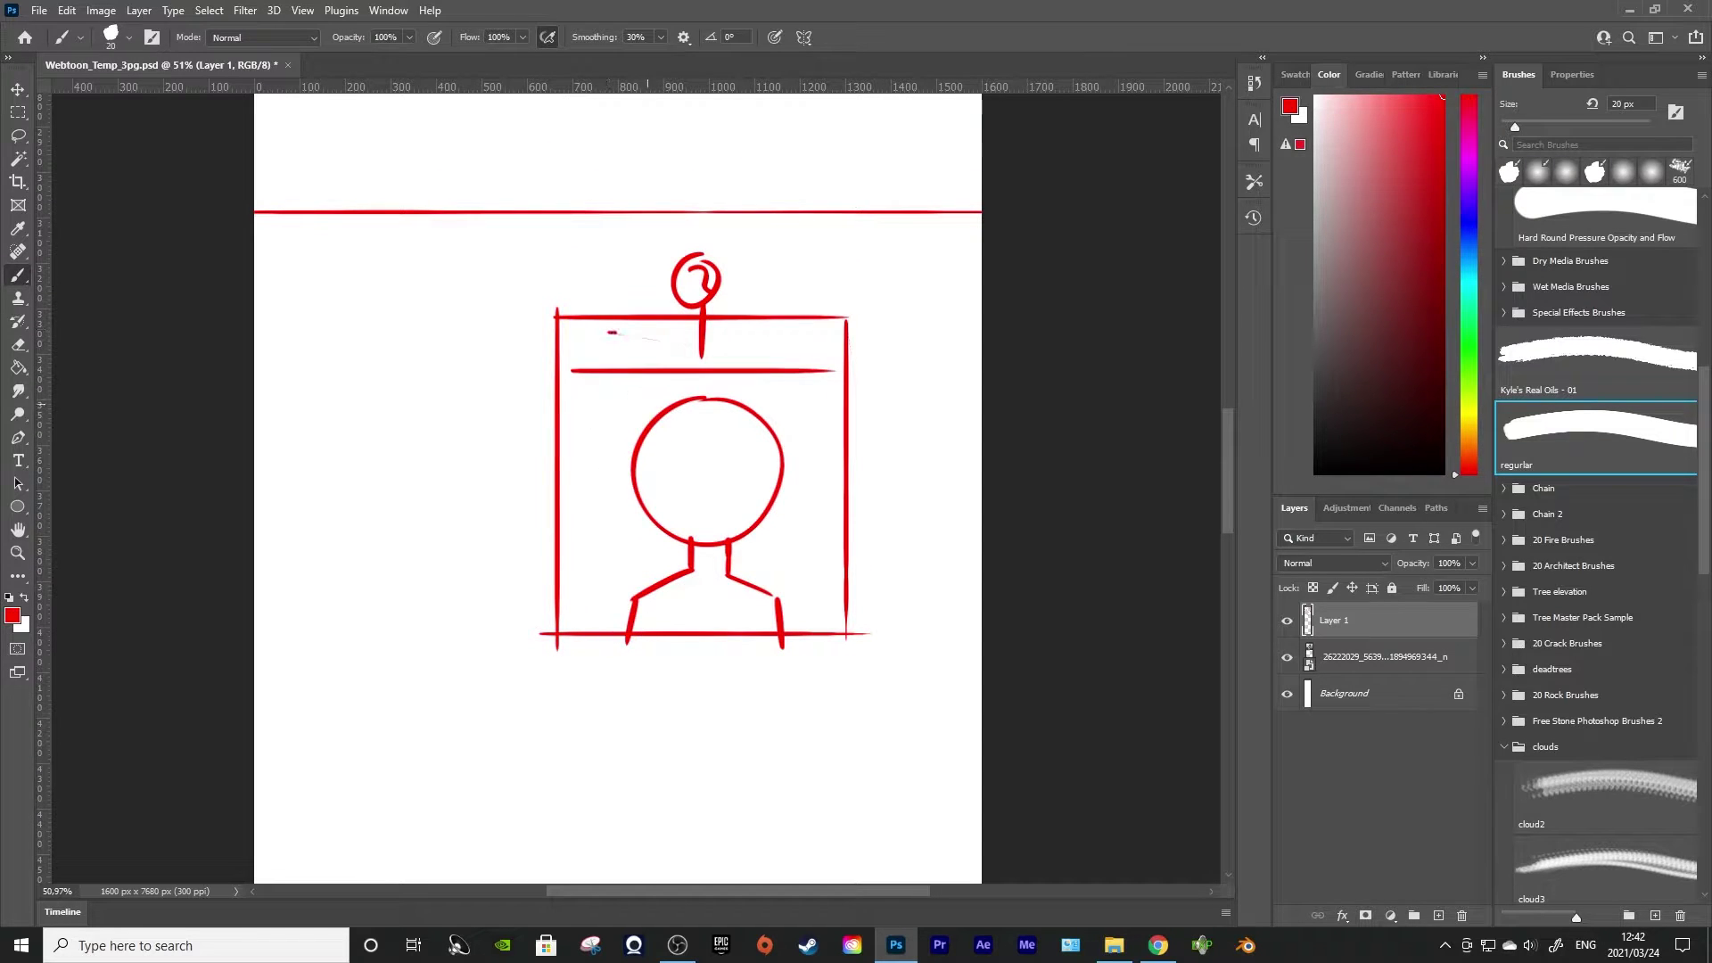
left_click(624, 546, "shift")
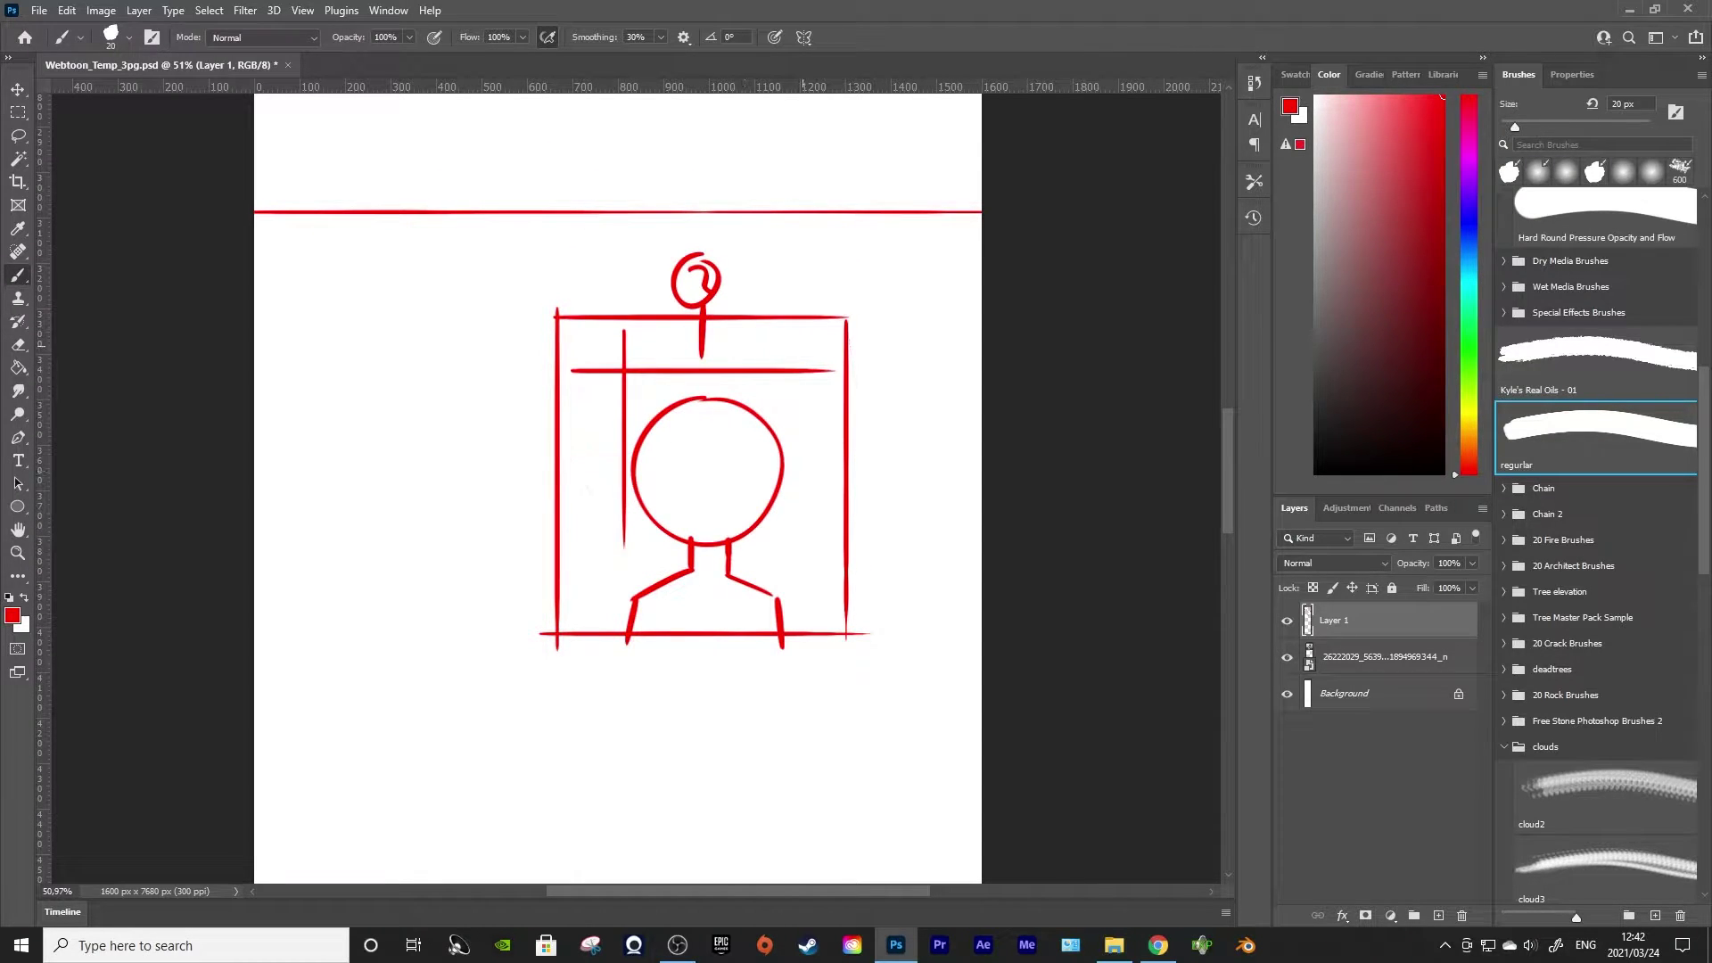
left_click(800, 324)
left_click(801, 546, "shift")
Add short horizontal background lines beside the close-up head, one on its right and two on its left
left_click_drag(772, 427, 845, 427)
left_click_drag(572, 544, 690, 543)
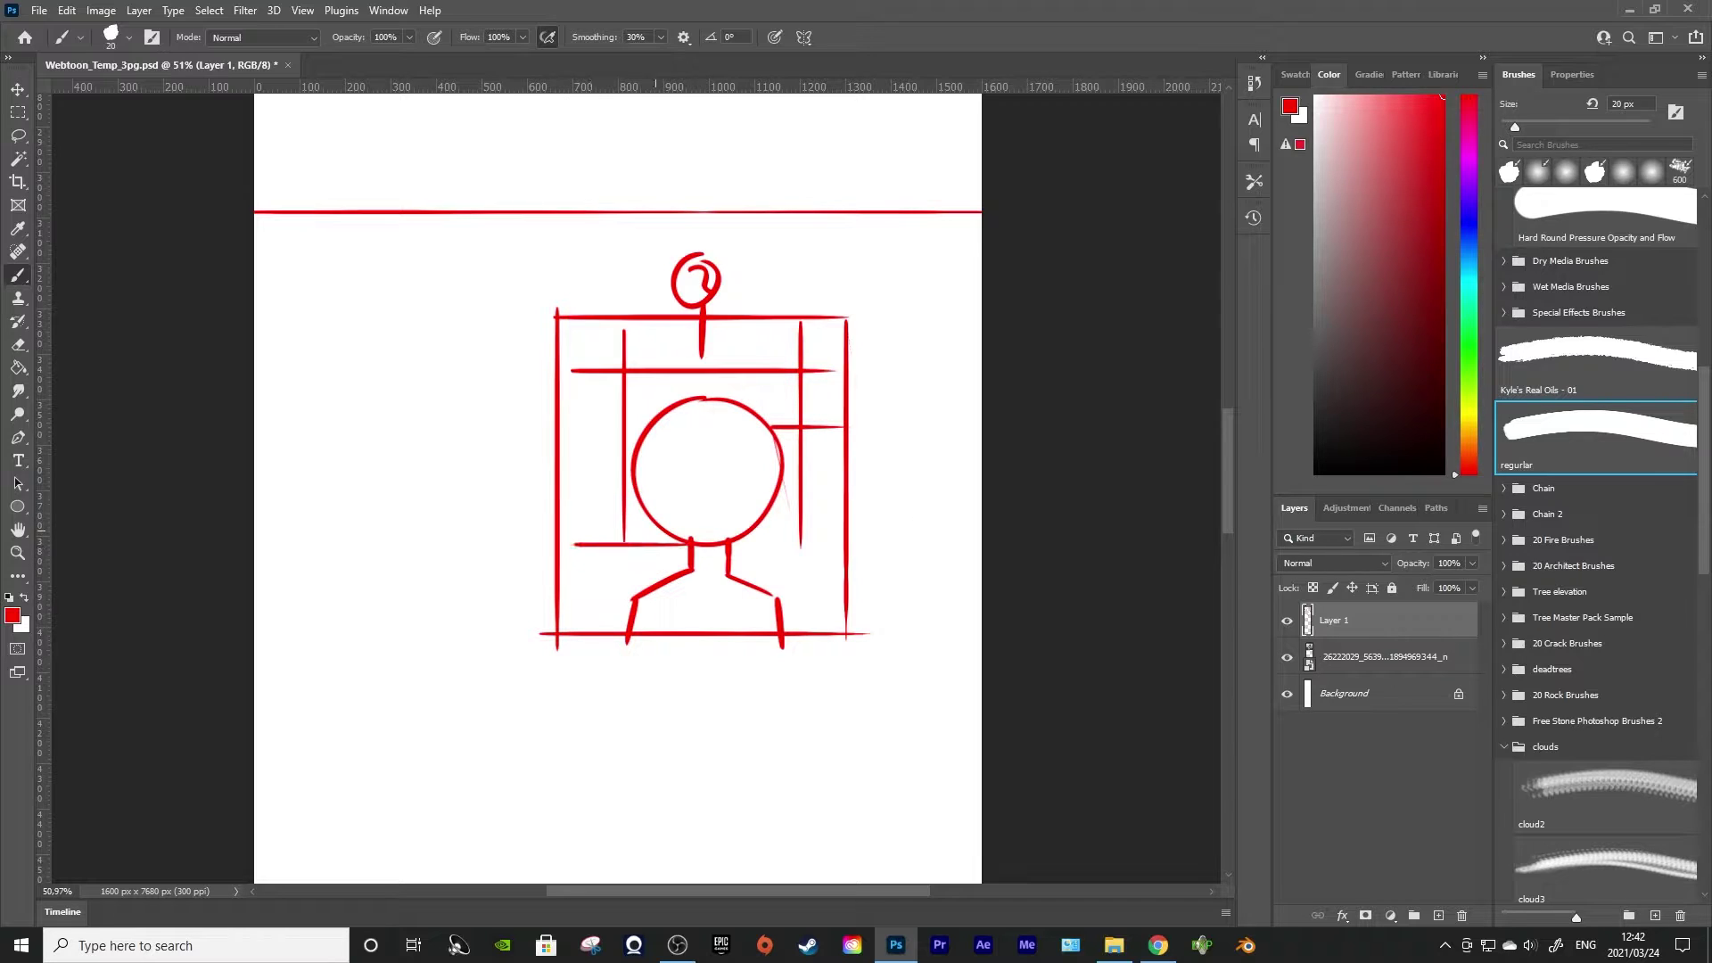
key("ctrl+z")
left_click(573, 527)
left_click(664, 527, "shift")
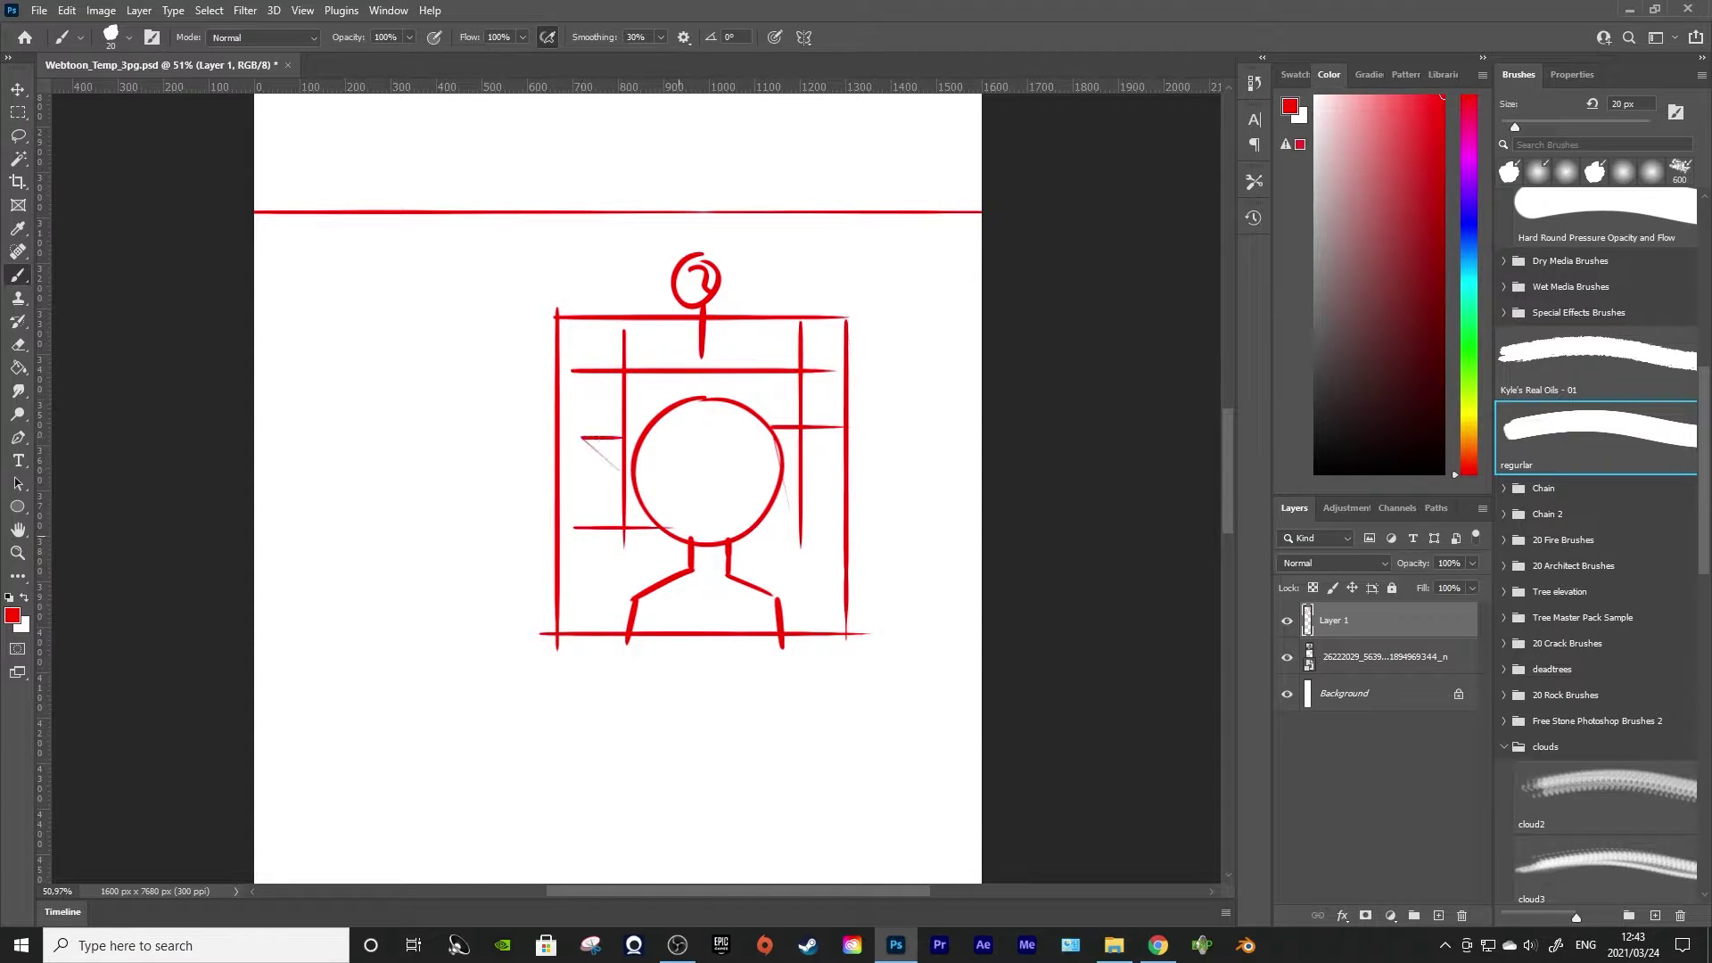
left_click_drag(560, 443, 627, 444)
mouse_move(1227, 515)
left_mouse_down()
mouse_move(1227, 476)
mouse_move(1227, 509)
left_mouse_up()
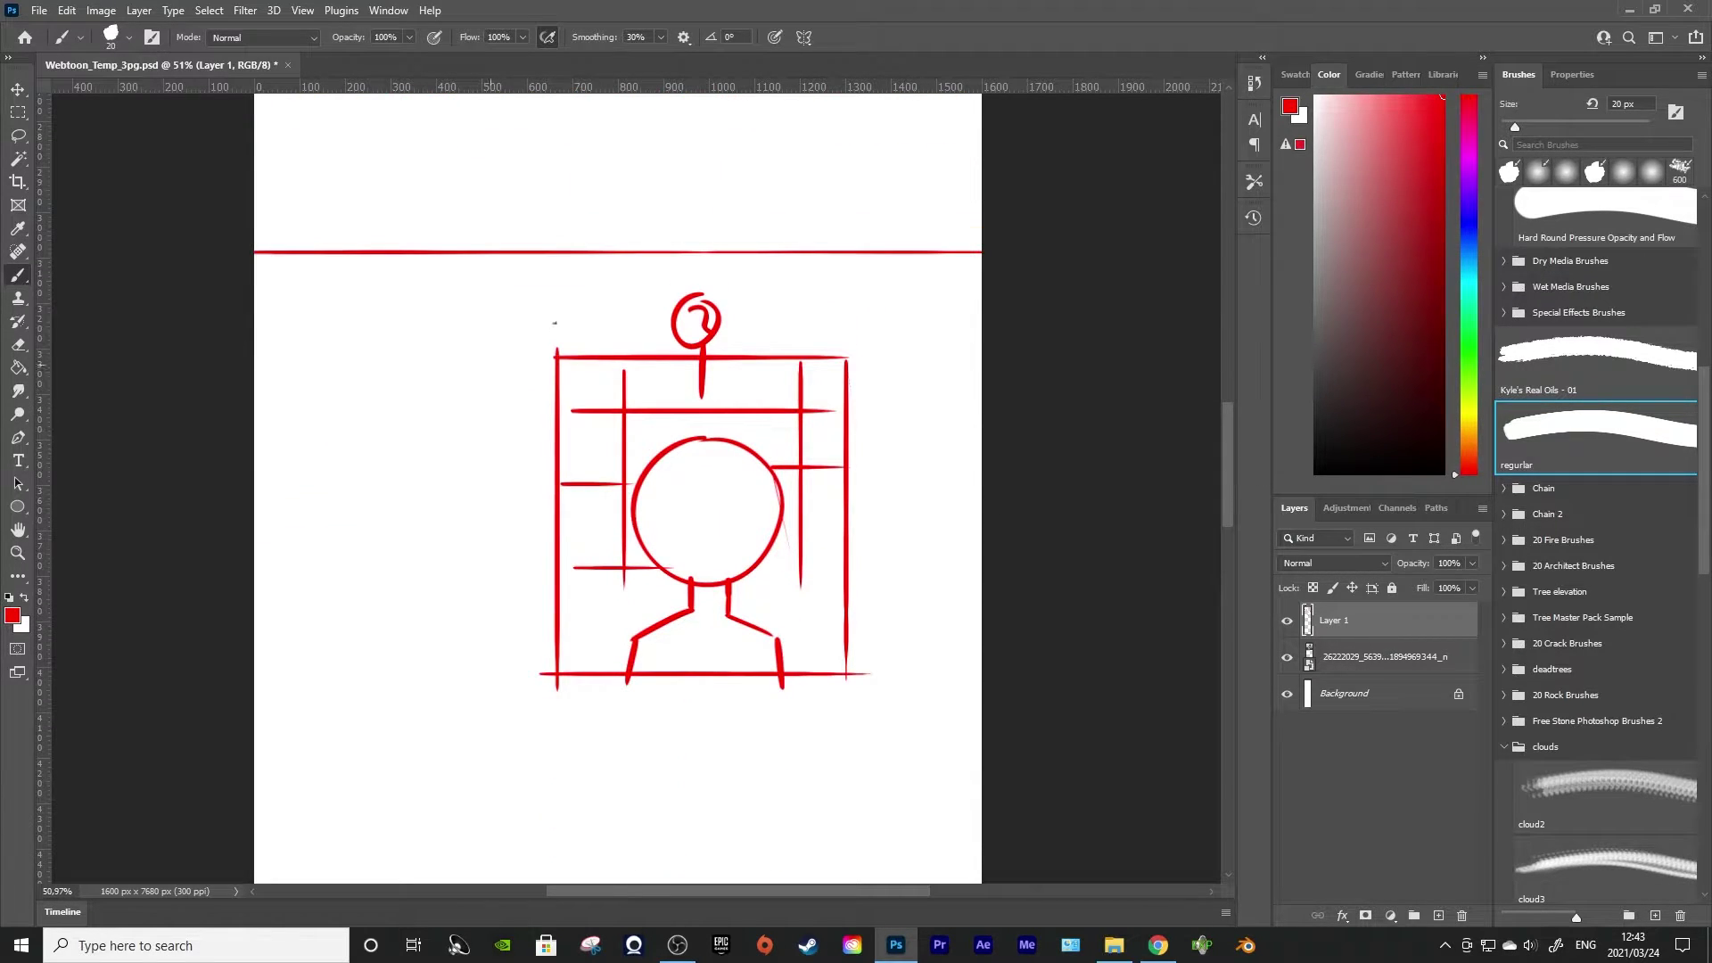
mouse_move(607, 502)
left_mouse_down()
mouse_move(541, 361)
mouse_move(521, 421)
left_mouse_up()
key("ctrl+z")
mouse_move(594, 328)
left_mouse_down()
mouse_move(644, 357)
mouse_move(609, 328)
left_mouse_up()
key("ctrl+z")
key("ctrl+z")
Sketch a grid of crossing vertical and horizontal lines above the crossed box in the two-figure panel
scroll(618, 488, "up", 6)
scroll(618, 488, "down", 1)
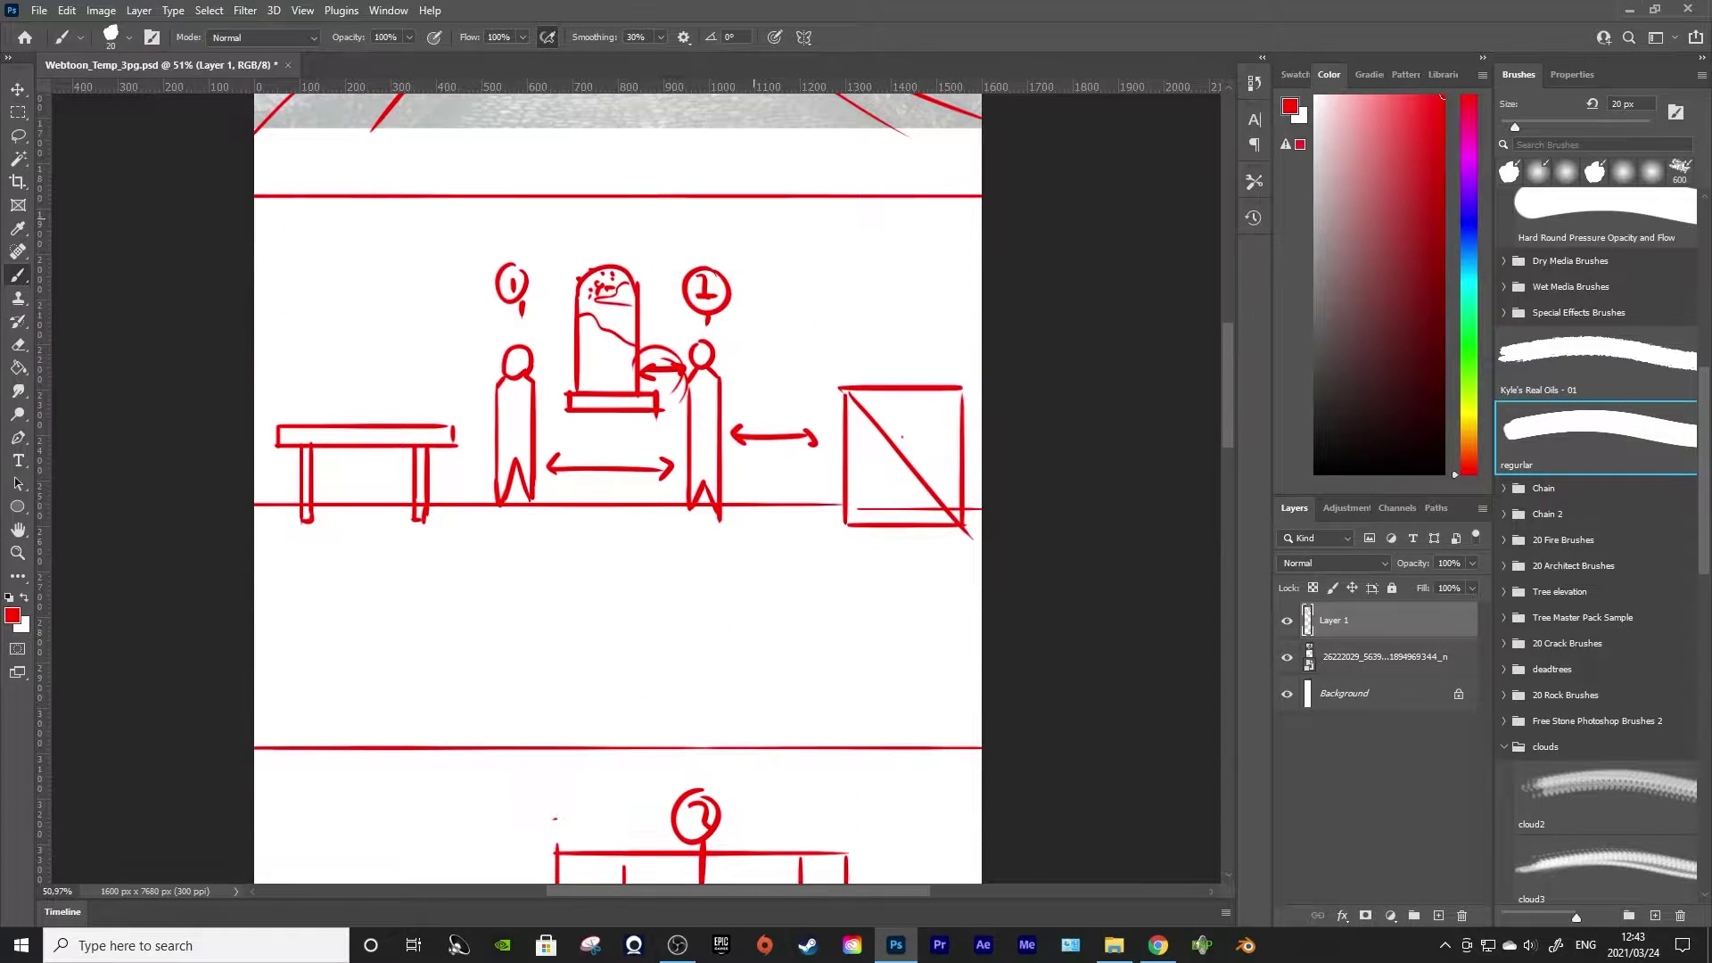
left_click_drag(769, 211, 770, 412)
left_click_drag(745, 250, 894, 250)
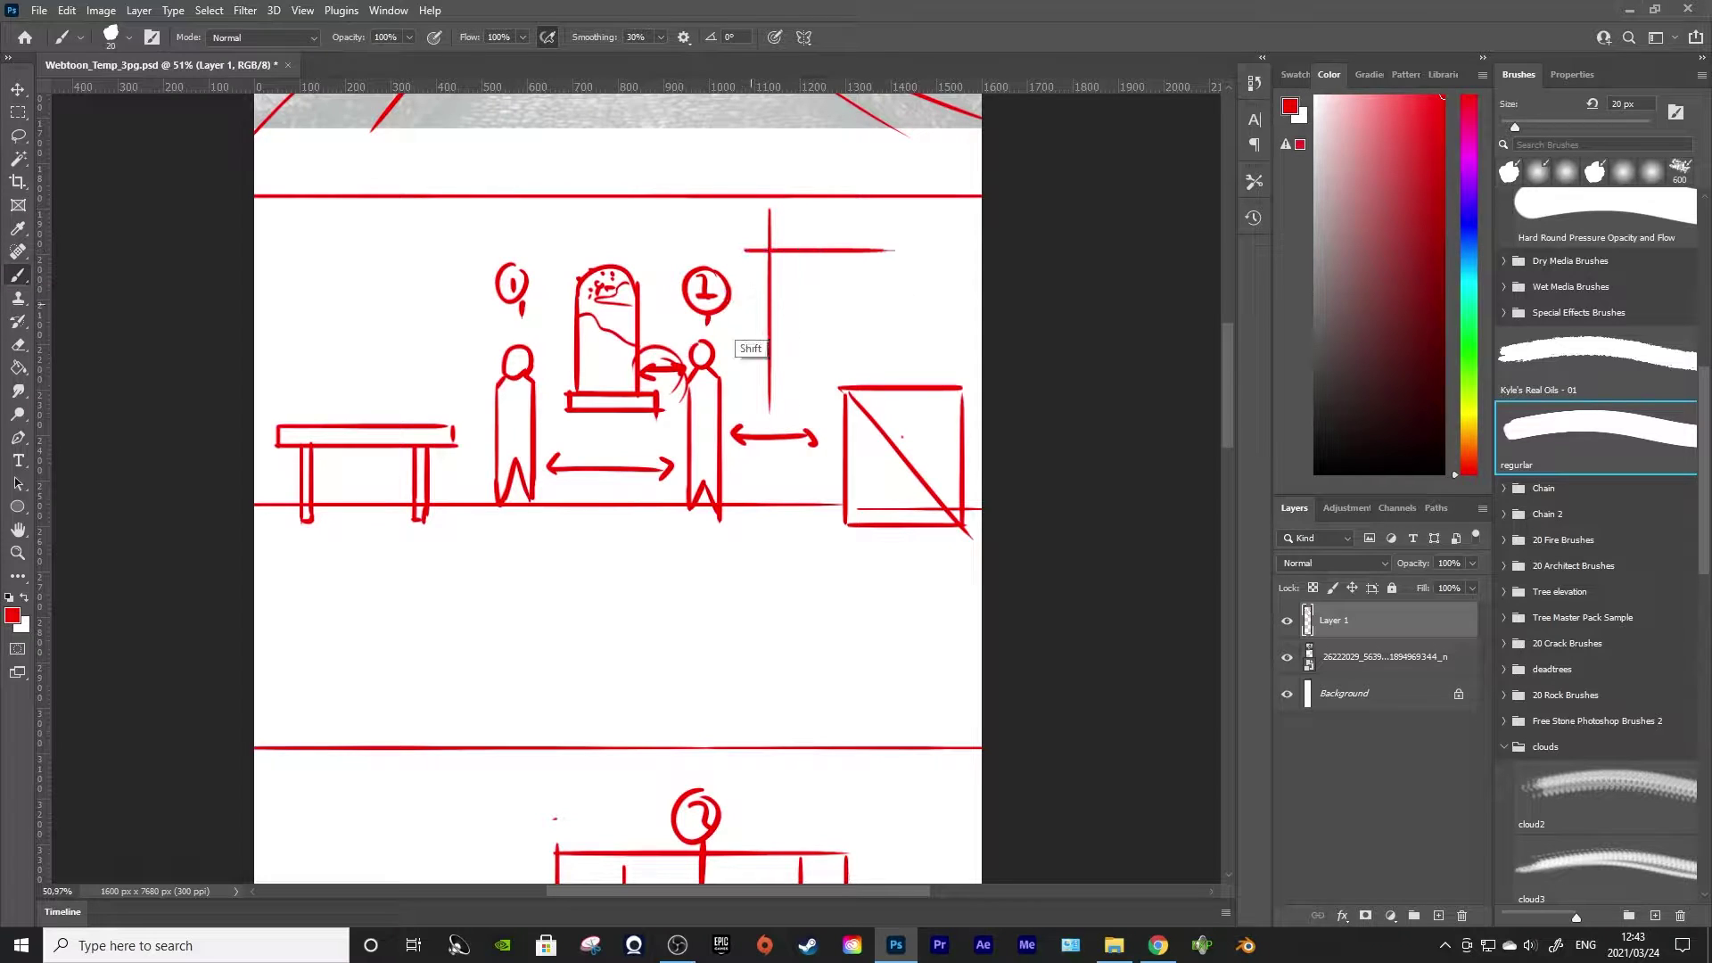
left_click_drag(755, 310, 927, 310)
left_click_drag(825, 207, 826, 350)
mouse_move(770, 277)
left_mouse_down()
mouse_move(963, 276)
mouse_move(901, 367)
left_mouse_up()
left_click_drag(765, 357, 963, 358)
key("shift")
key("shift")
key("shift")
key("shift")
key("shift")
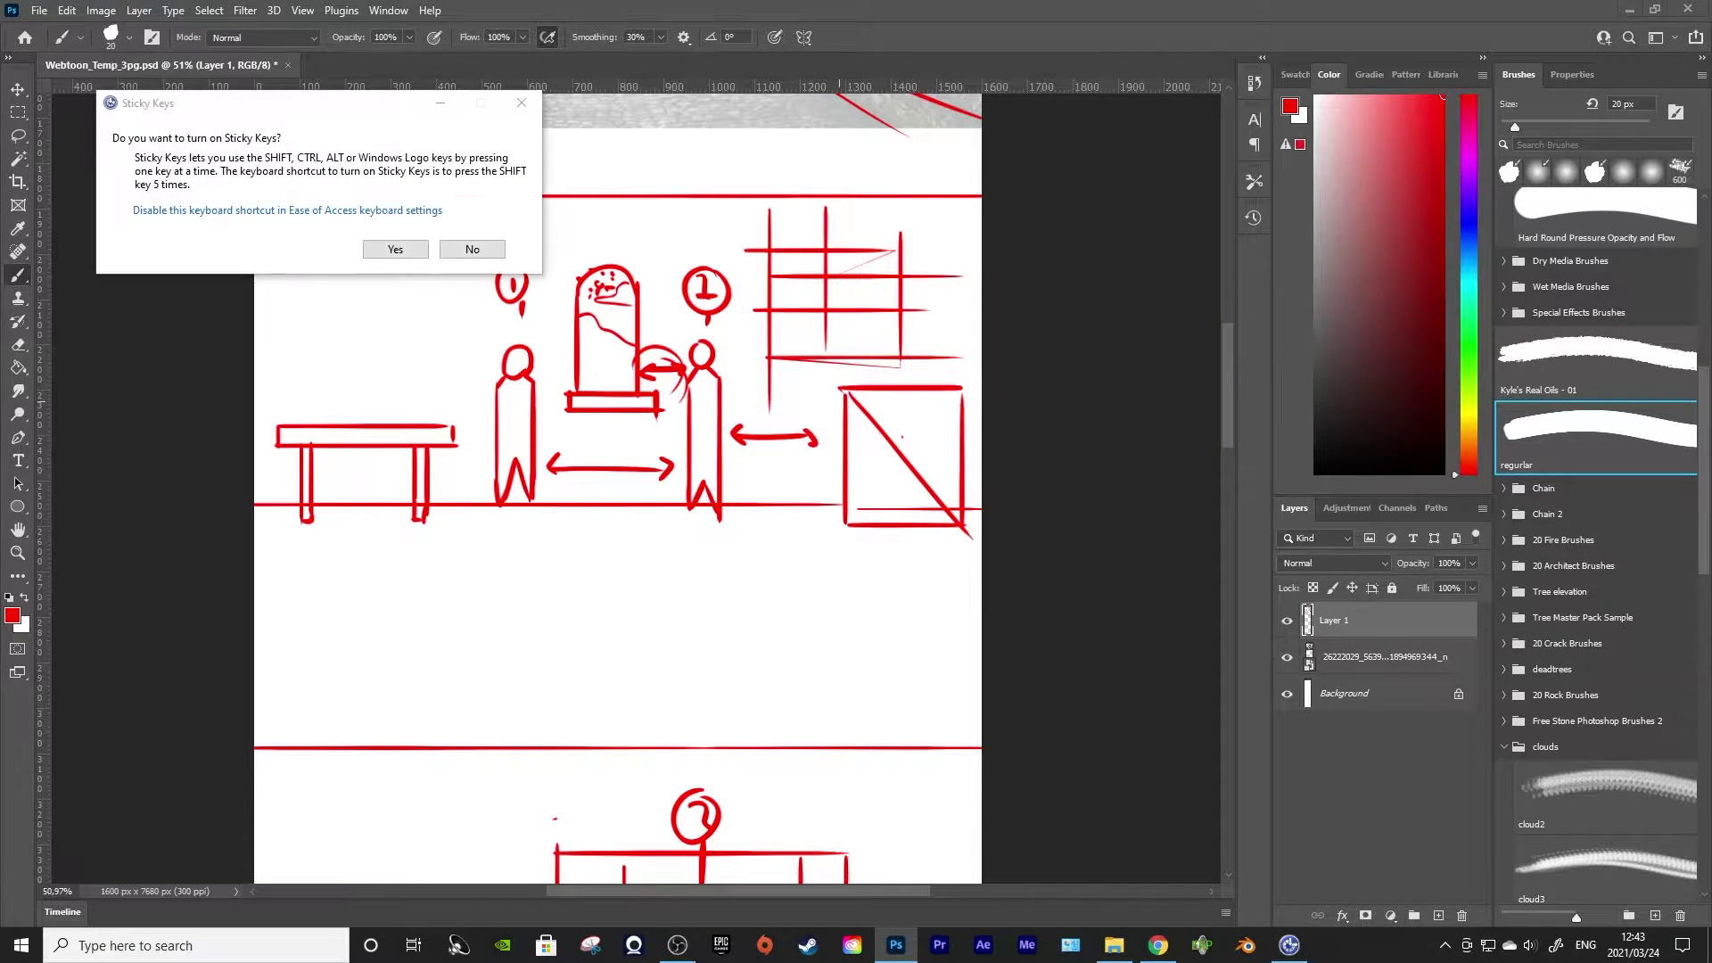
left_click(521, 102)
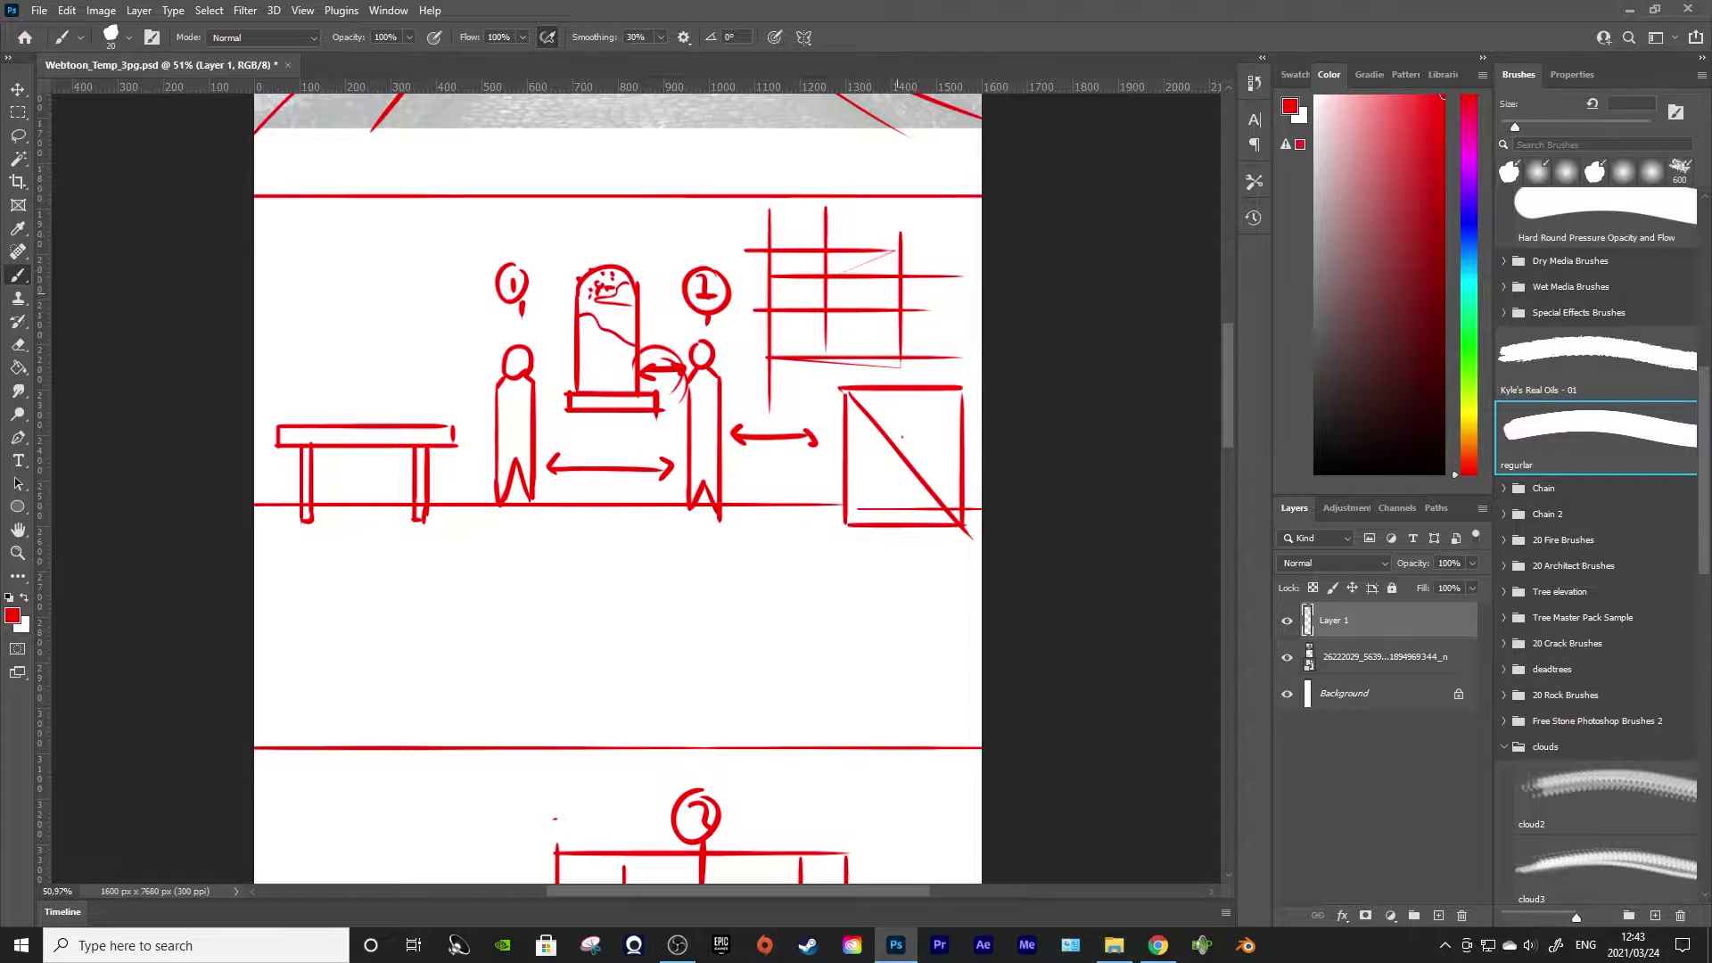
Lasso the grid above the crossed box and copy it to a new layer
key("l")
mouse_move(913, 219)
left_mouse_down()
mouse_move(827, 213)
mouse_move(813, 383)
mouse_move(908, 216)
left_mouse_up()
right_click(851, 273)
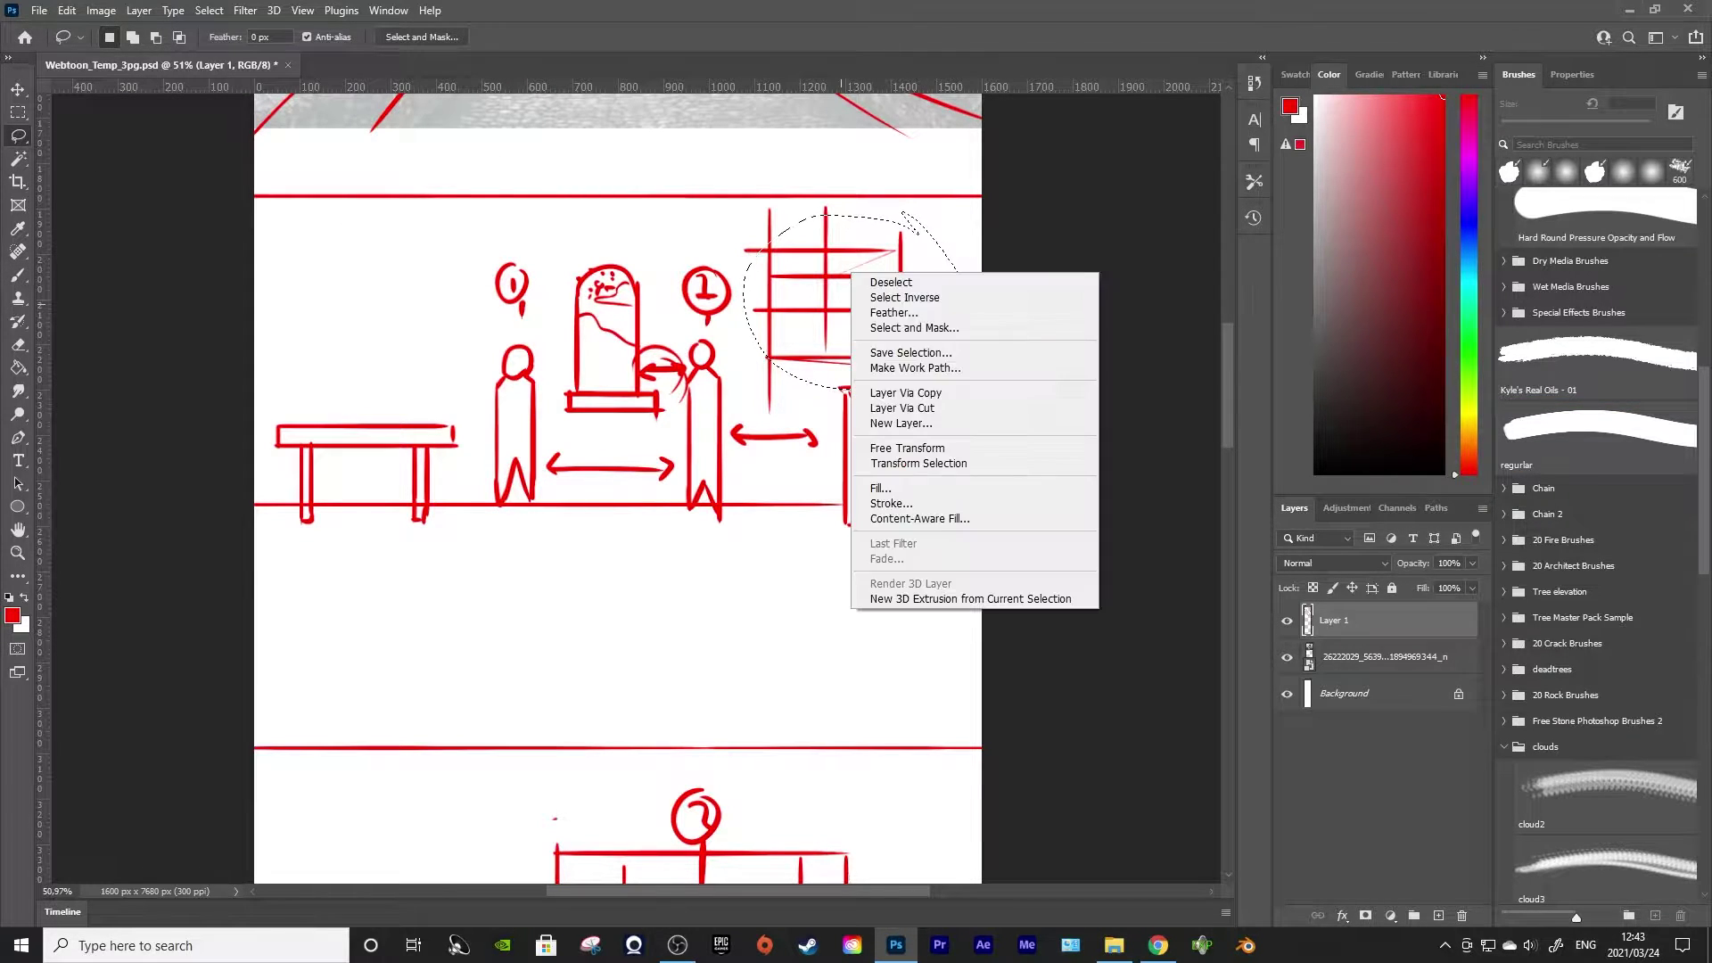
left_click(905, 392)
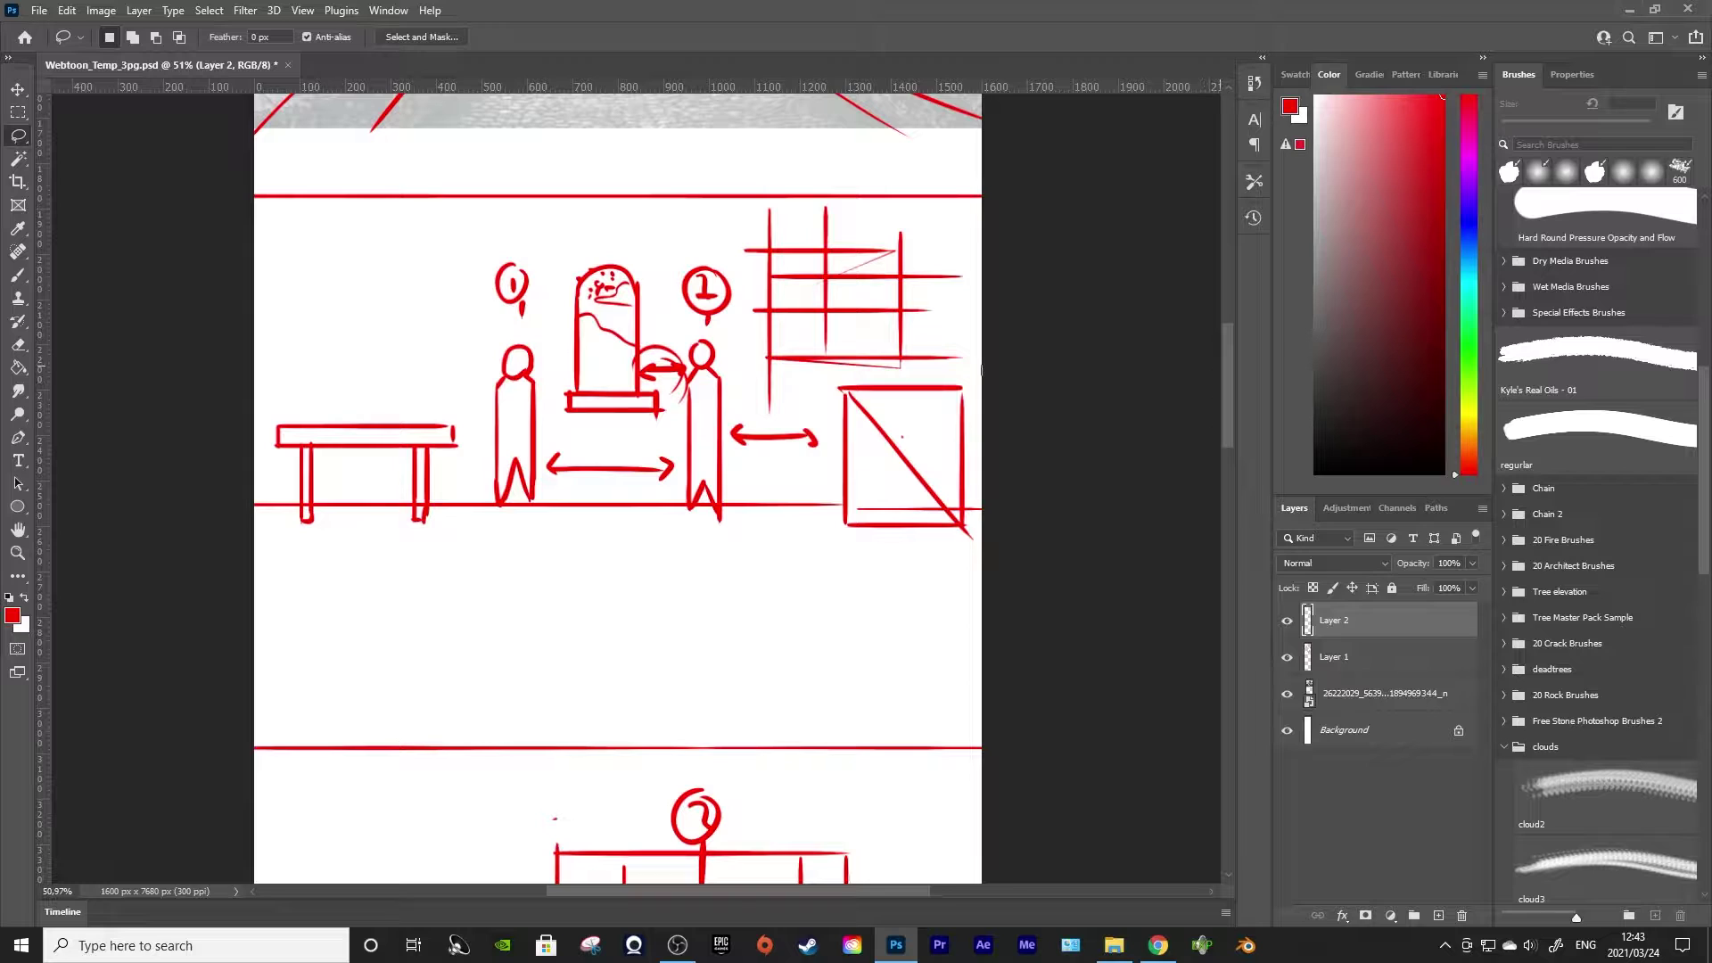
left_click(1075, 434)
left_click(807, 352)
scroll(617, 488, "down", 2)
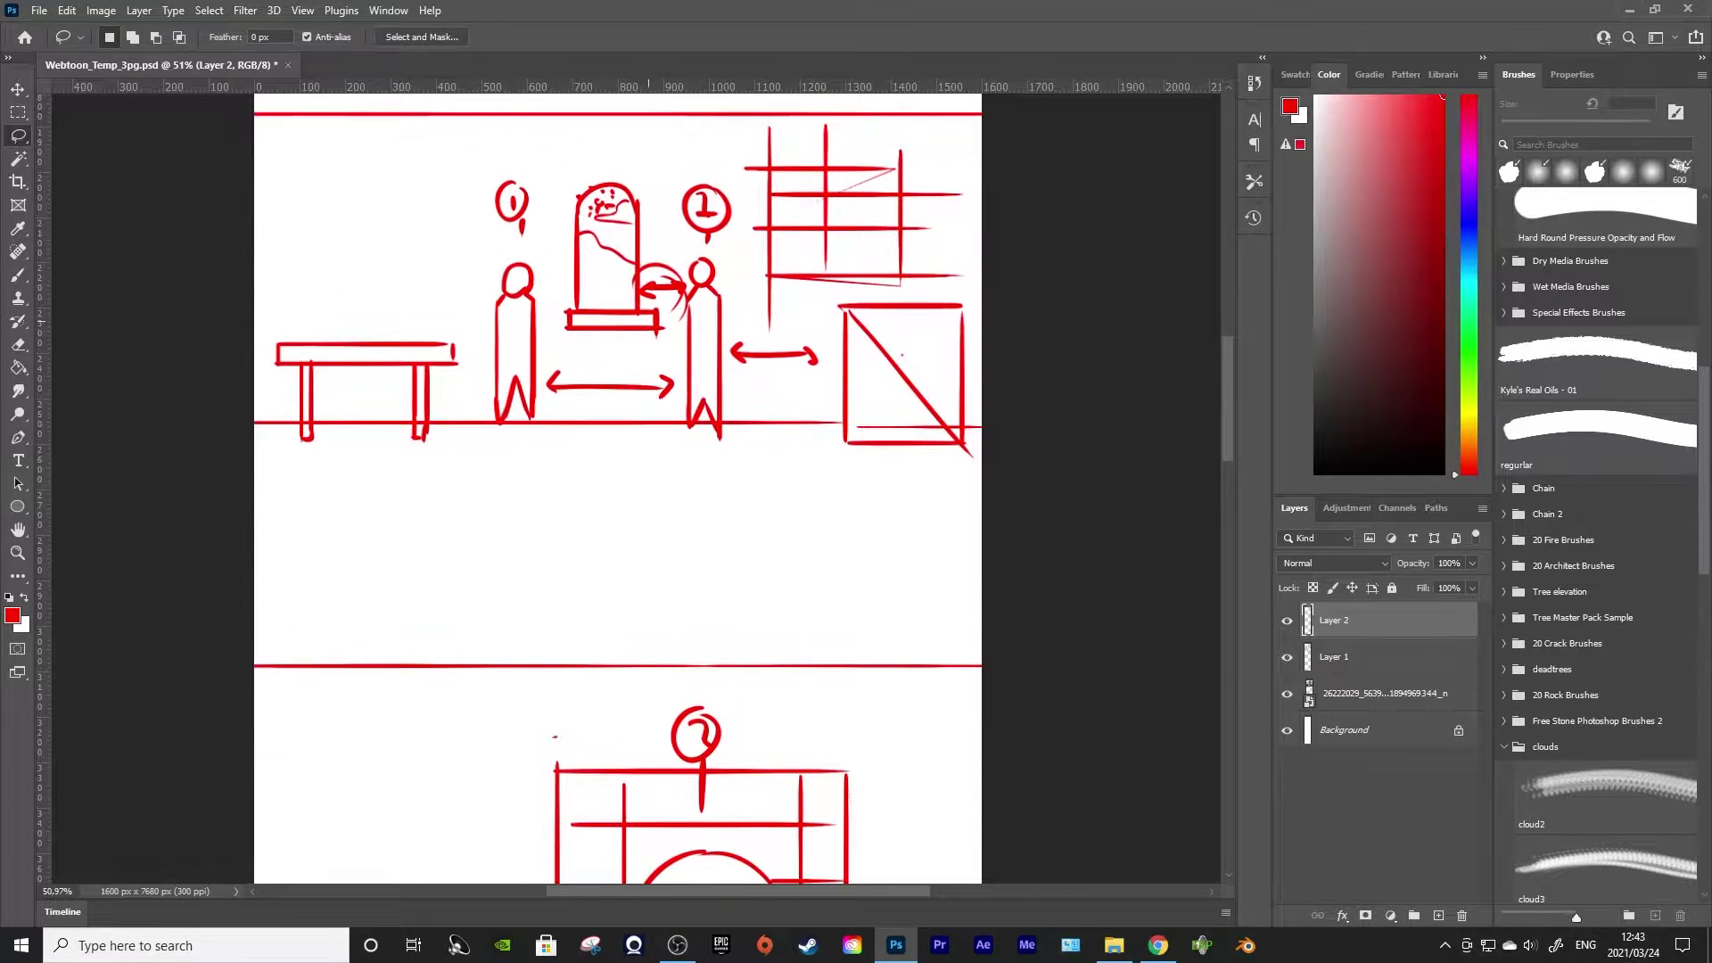
key("v")
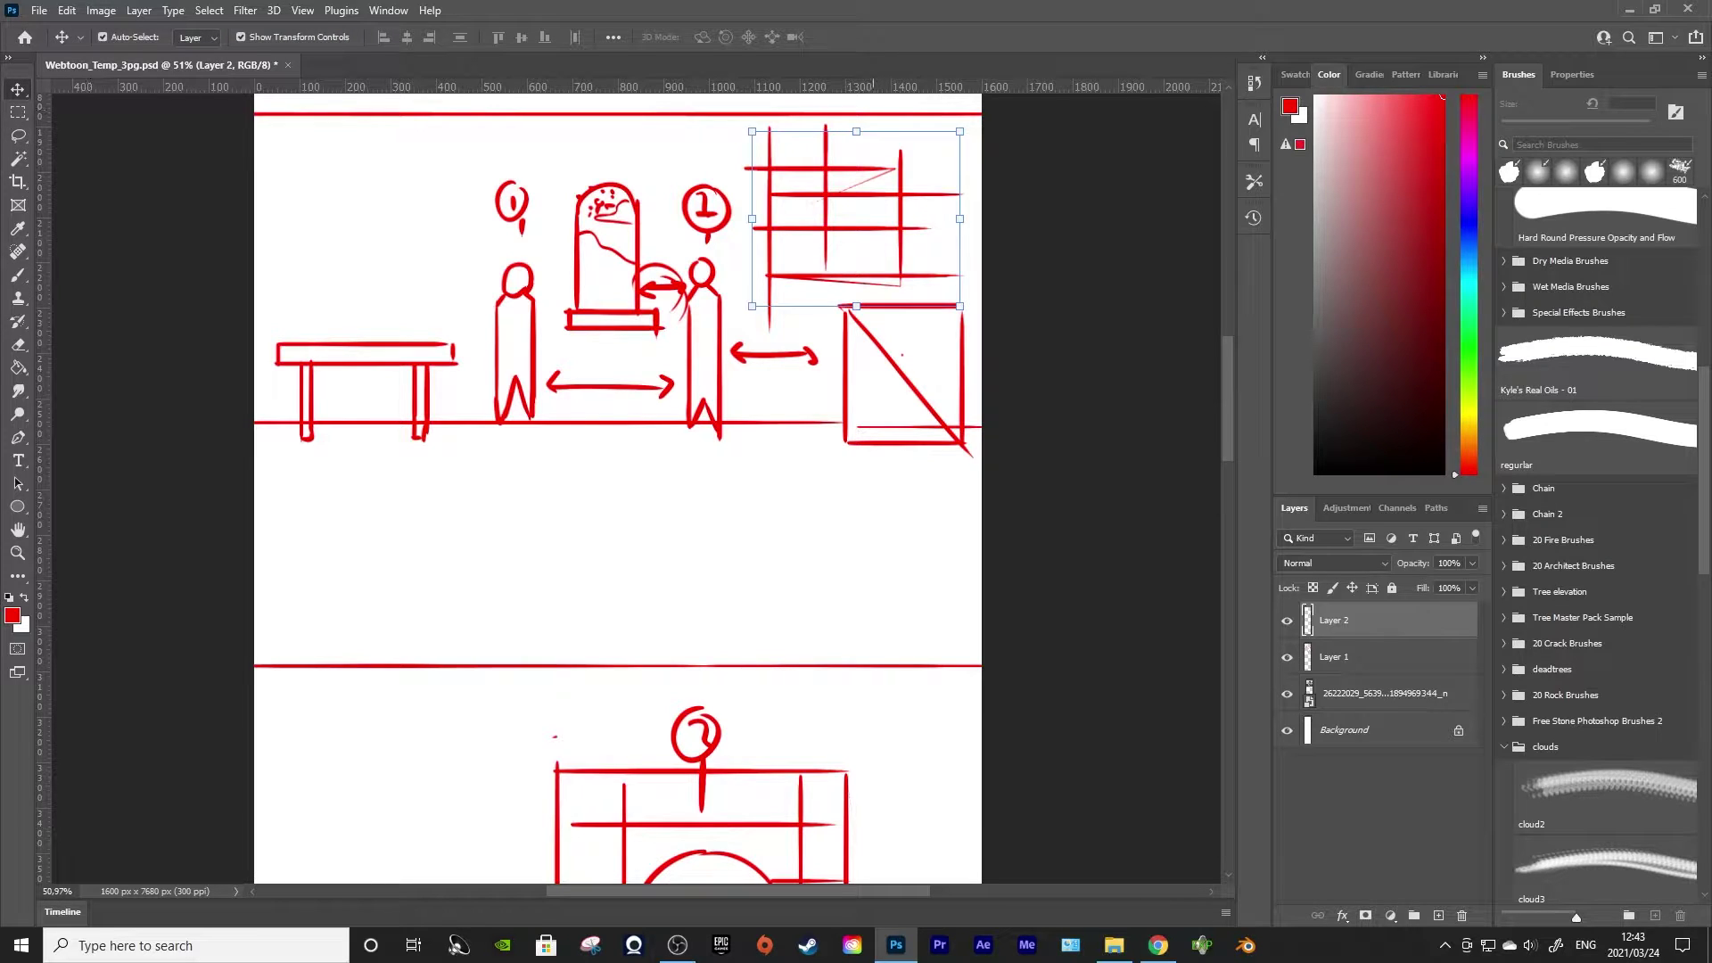
left_click_drag(823, 197, 805, 244)
key("ctrl+z")
key("ctrl+z")
Free Transform the copied grid onto the close-up panel, scaling it to about 200% so it covers the frame's background
key("ctrl+t")
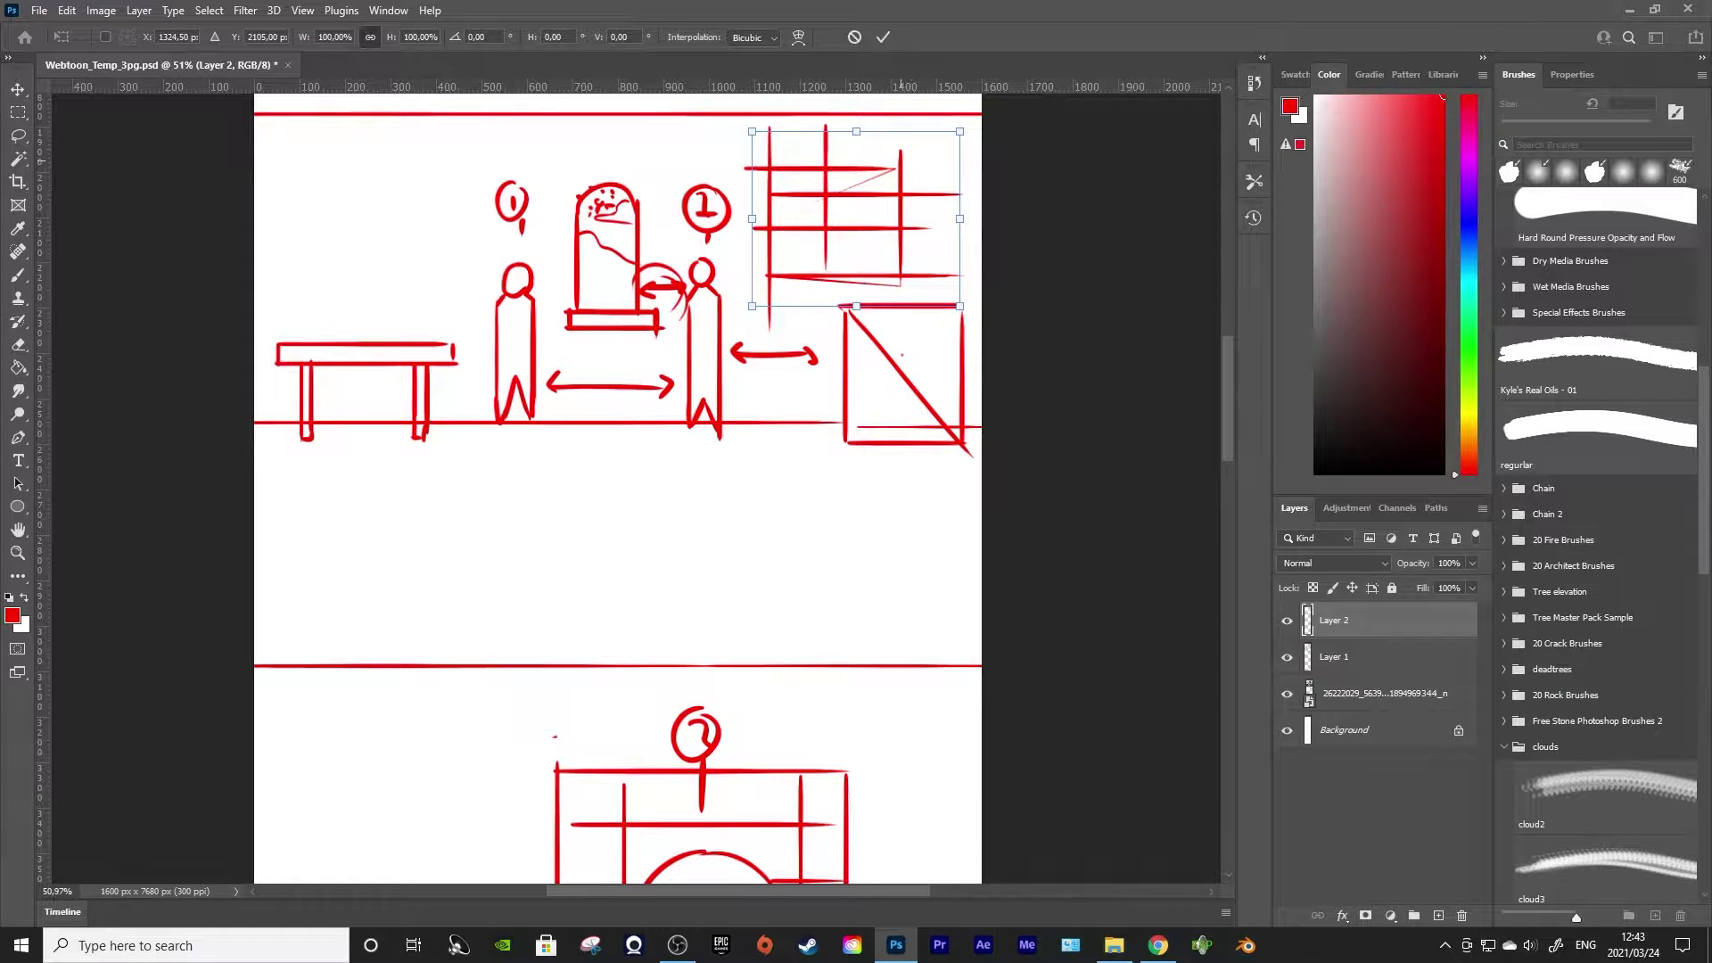
mouse_move(900, 223)
left_mouse_down()
mouse_move(896, 417)
mouse_move(820, 761)
left_mouse_up()
scroll(803, 731, "down", 5)
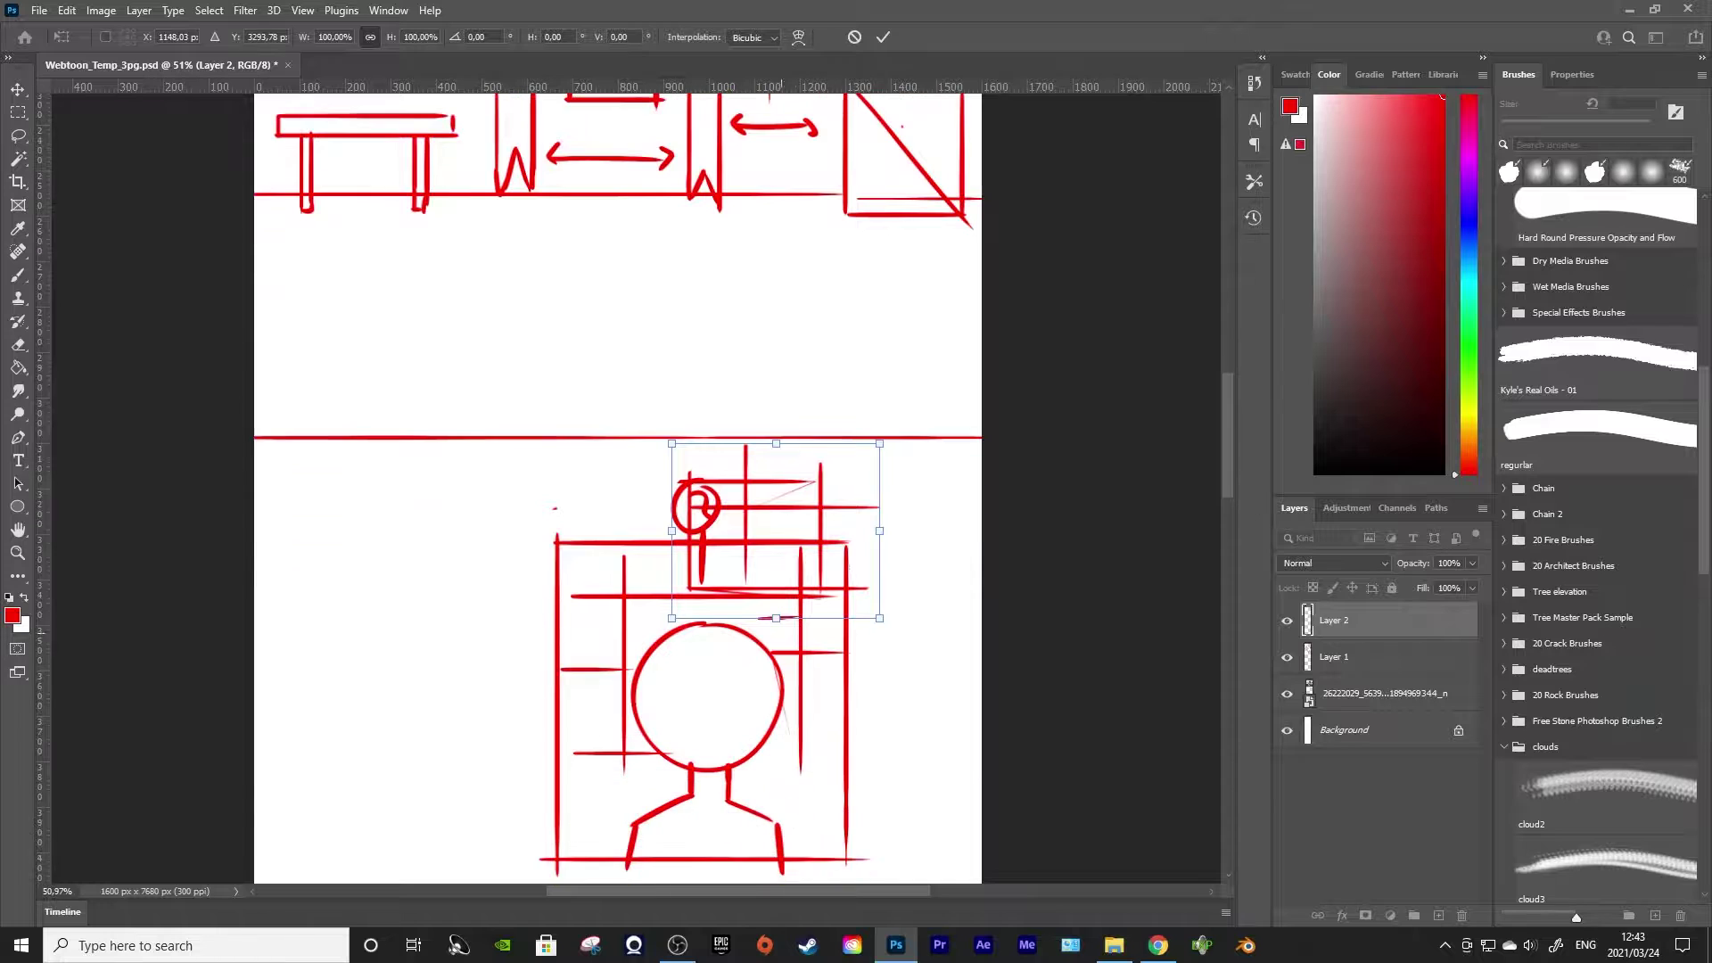
scroll(618, 486, "down", 2)
left_click_drag(819, 426, 804, 570)
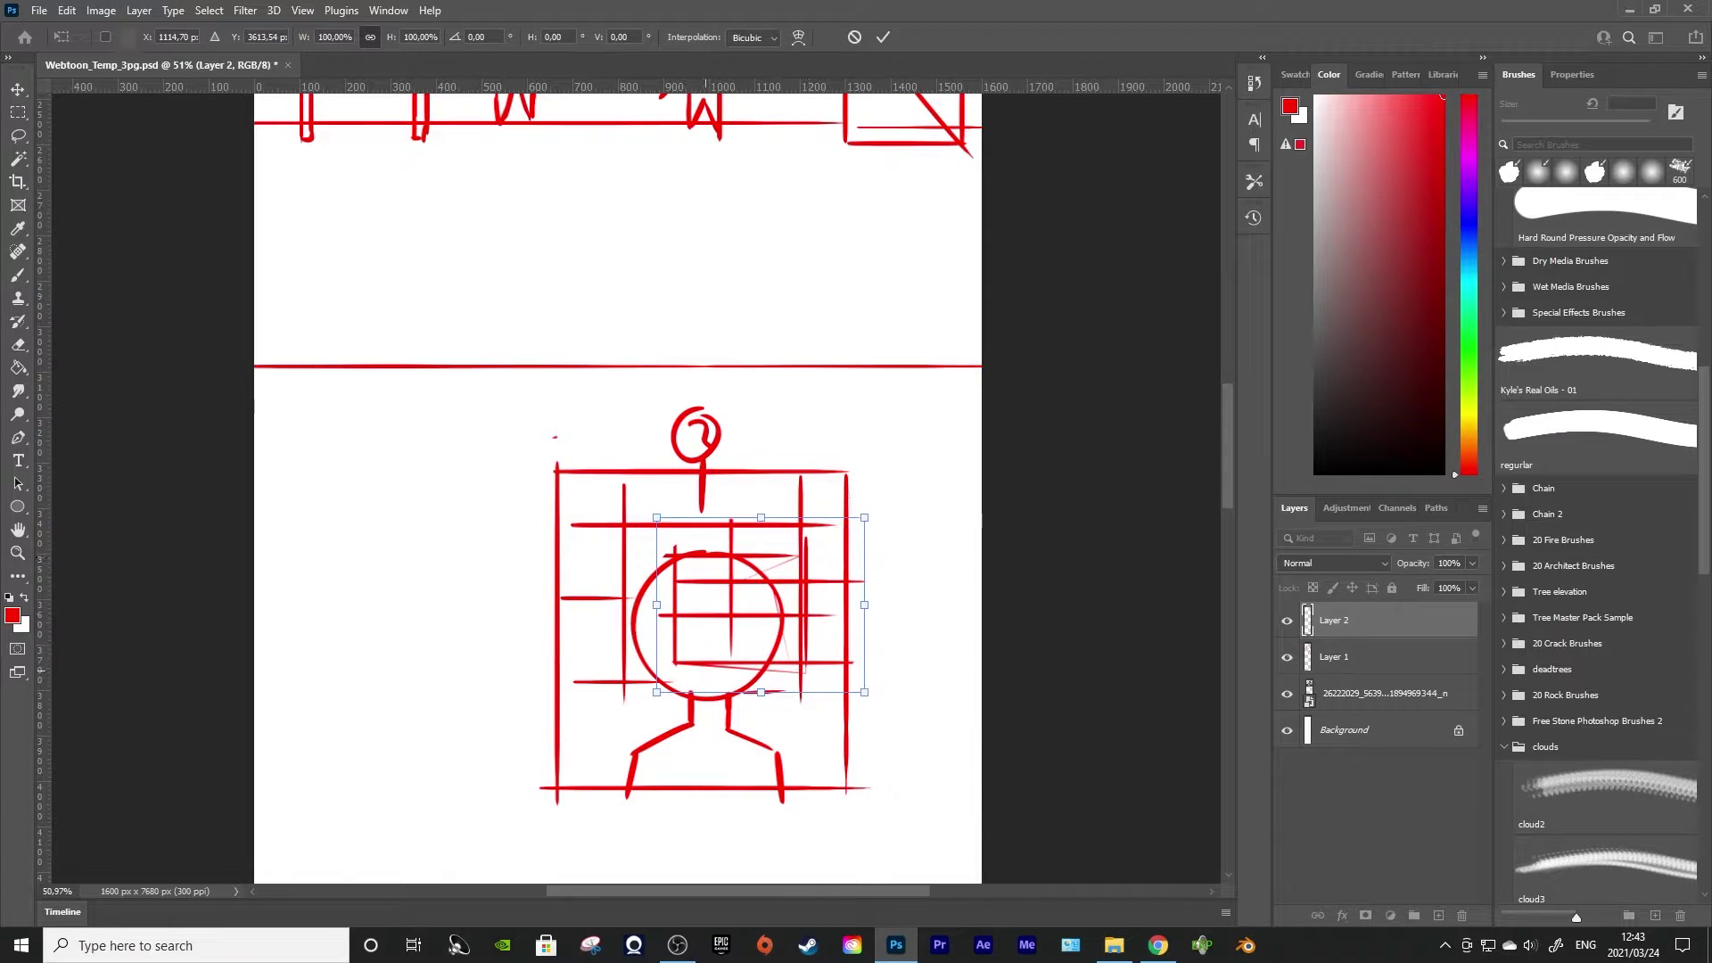
left_click_drag(660, 694, 475, 846)
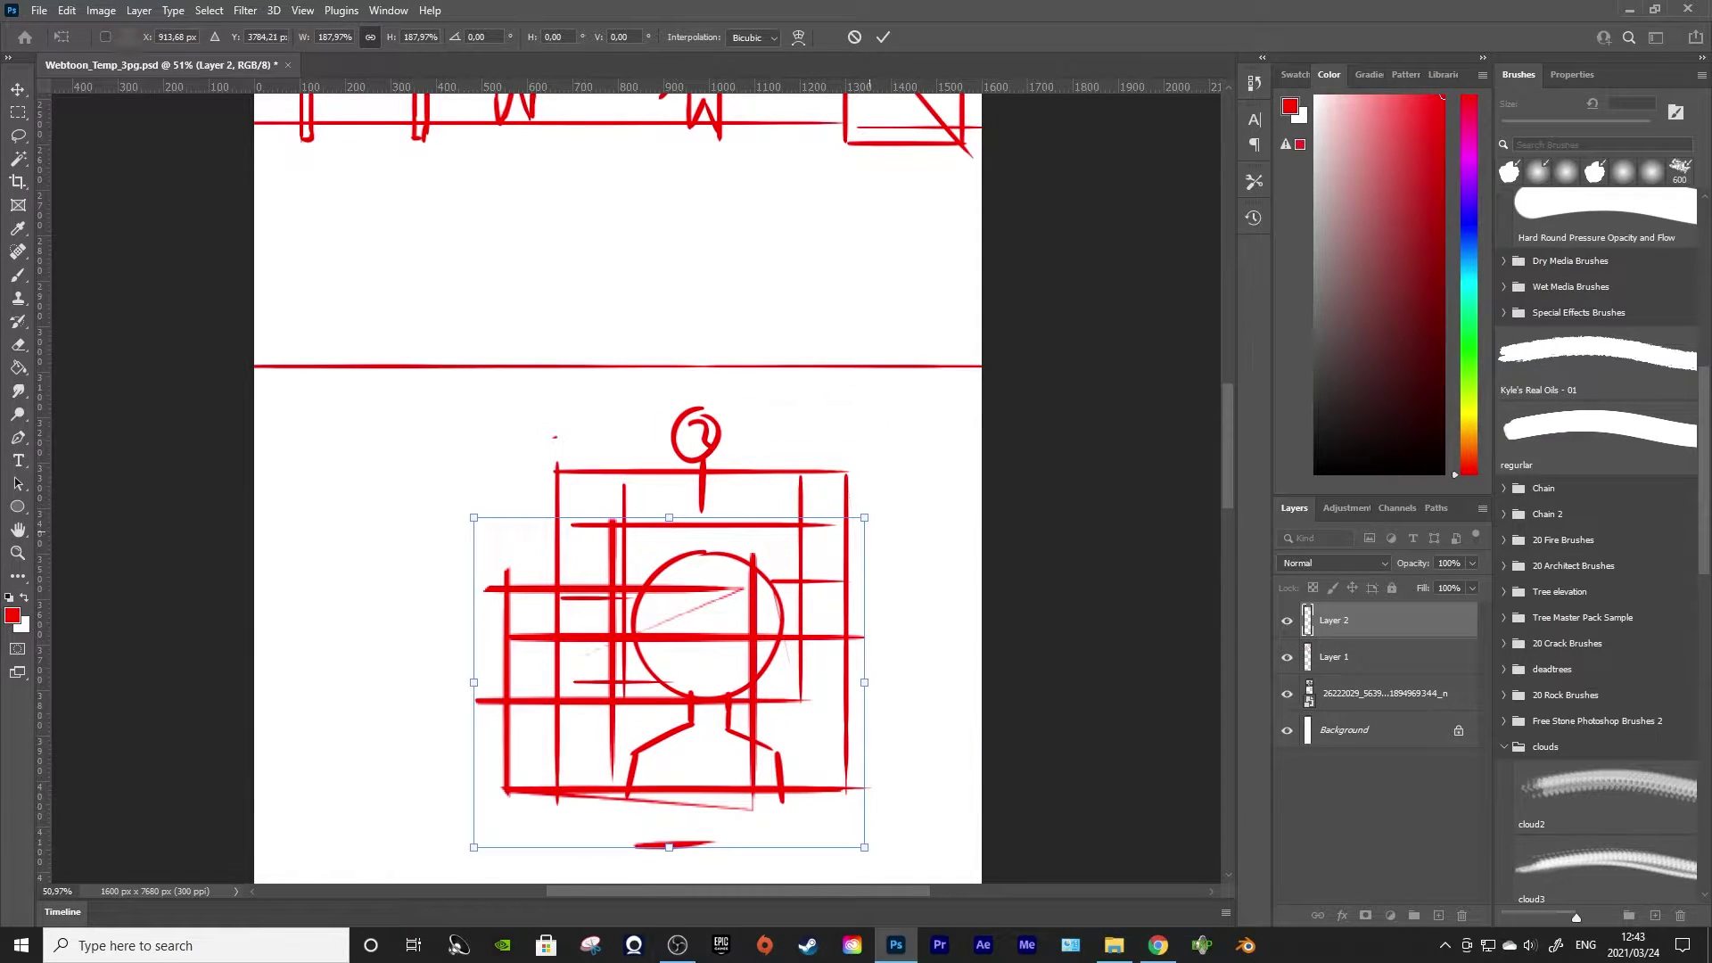
left_click_drag(865, 518, 938, 453)
left_click_drag(474, 847, 523, 806)
left_click_drag(648, 696, 660, 719)
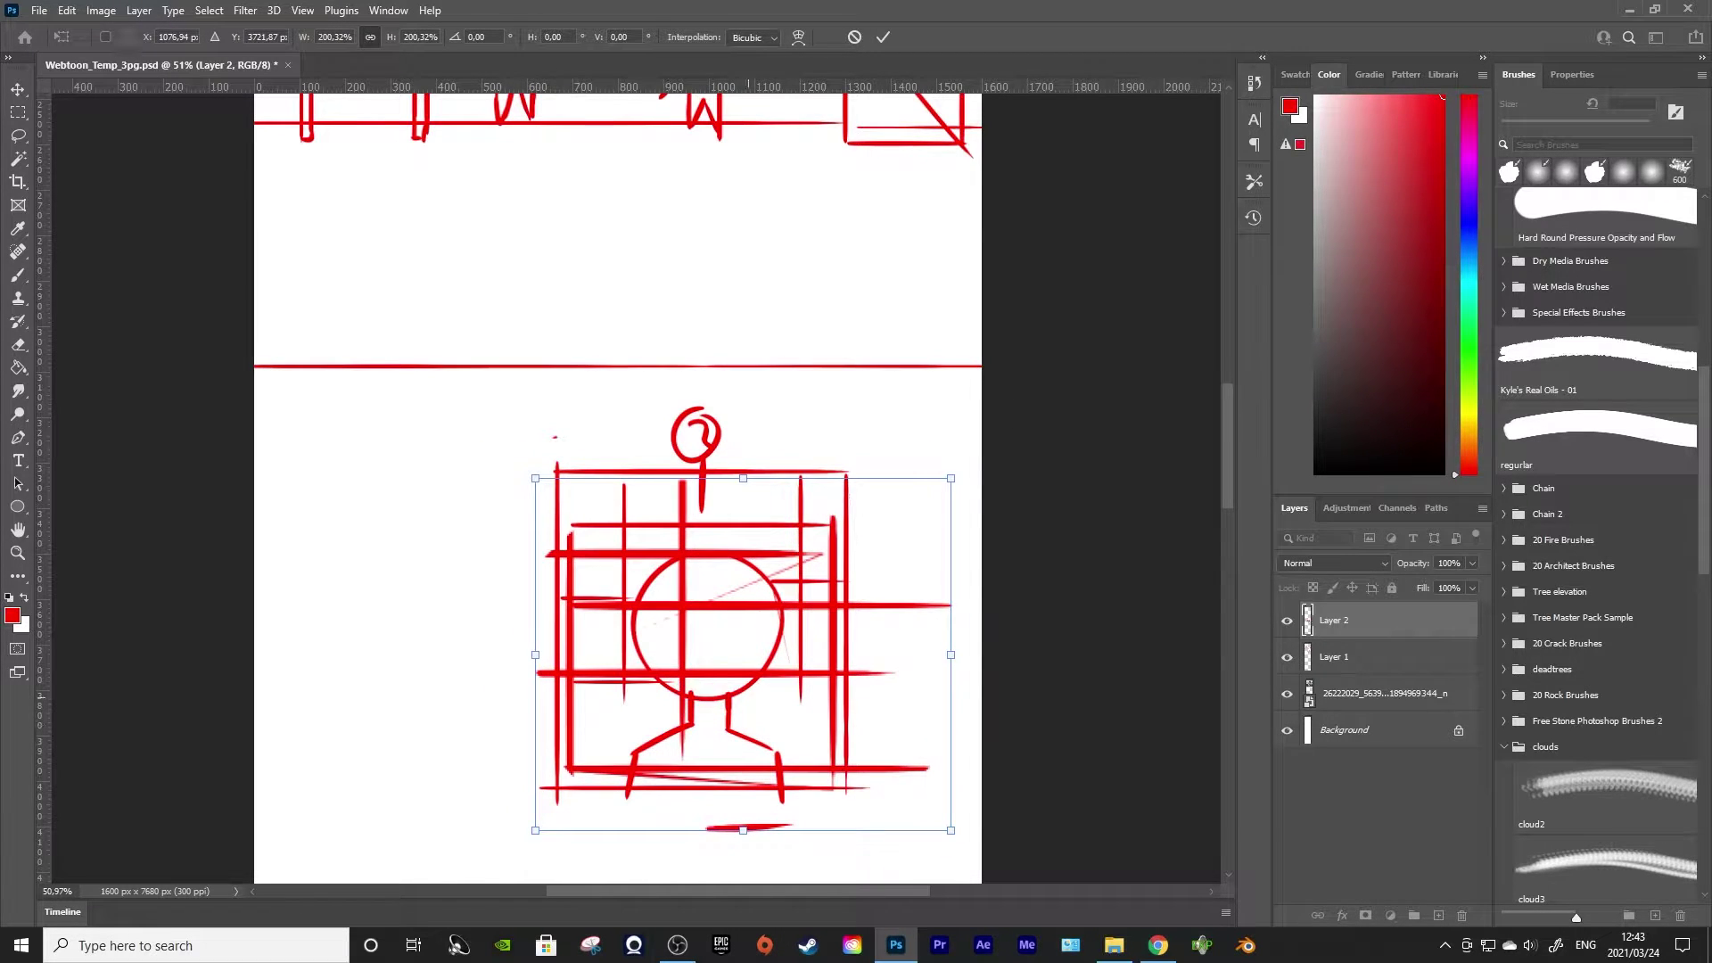
key("Return")
left_click_drag(1346, 621, 1346, 674)
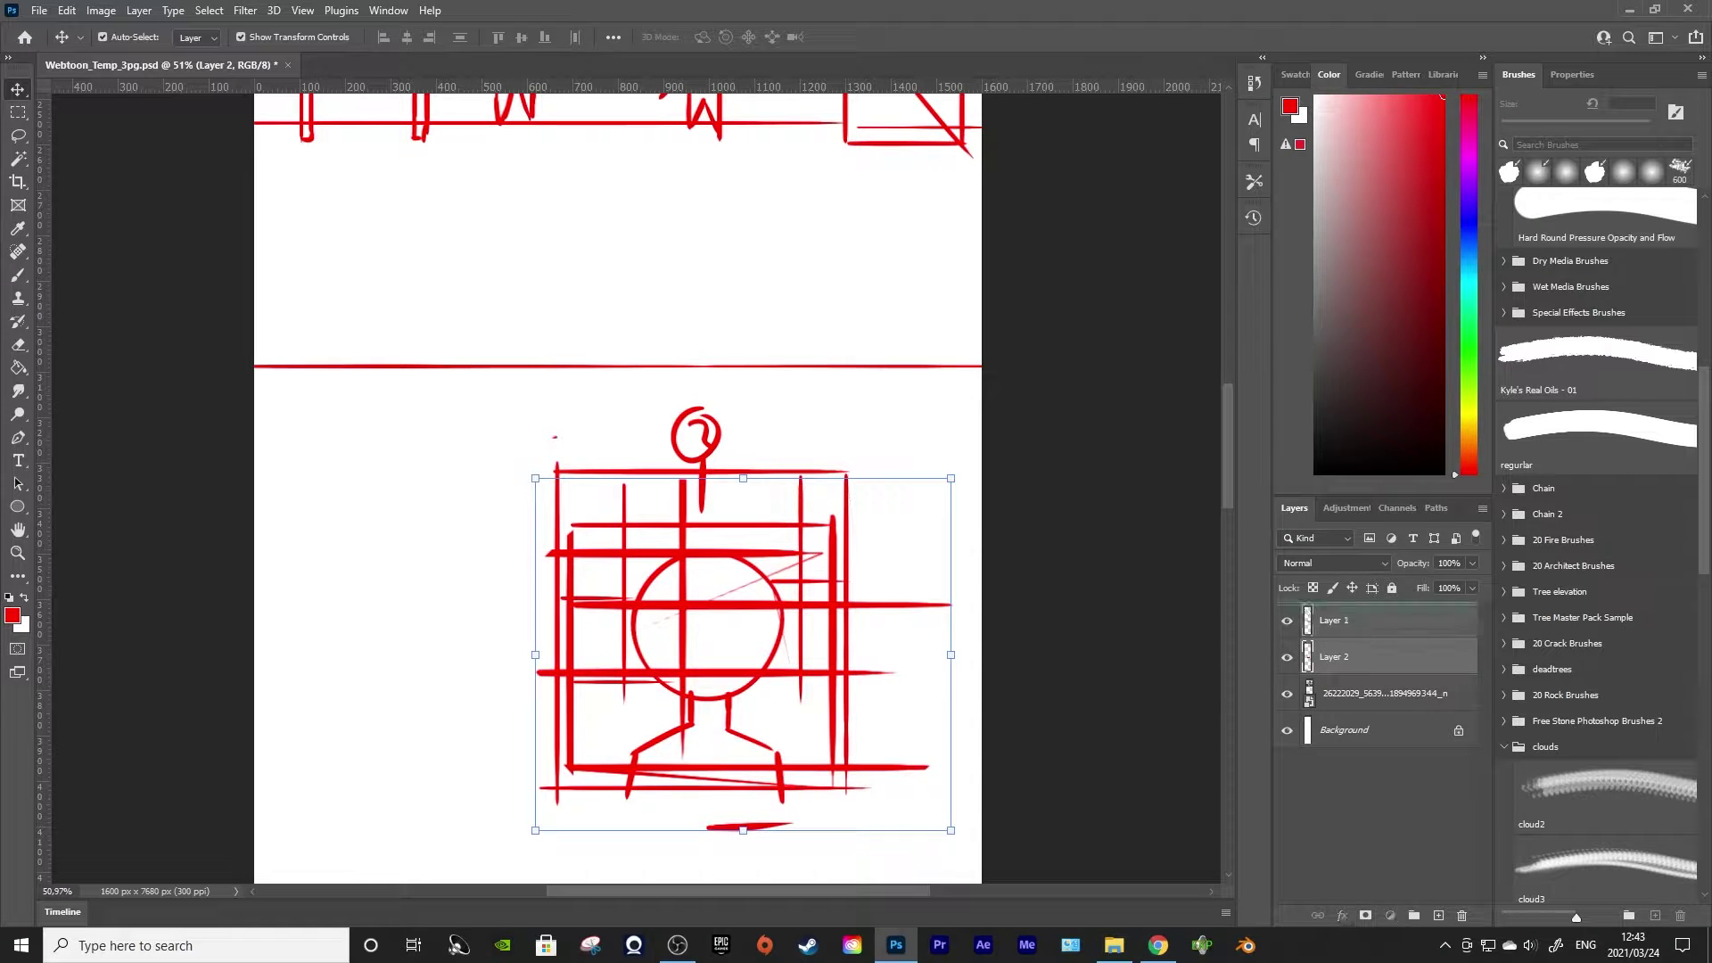
key("ctrl+bracketright")
Hide the enlarged grid layer and outline the close-up head and shoulders in blue on Layer 1
left_click(779, 649)
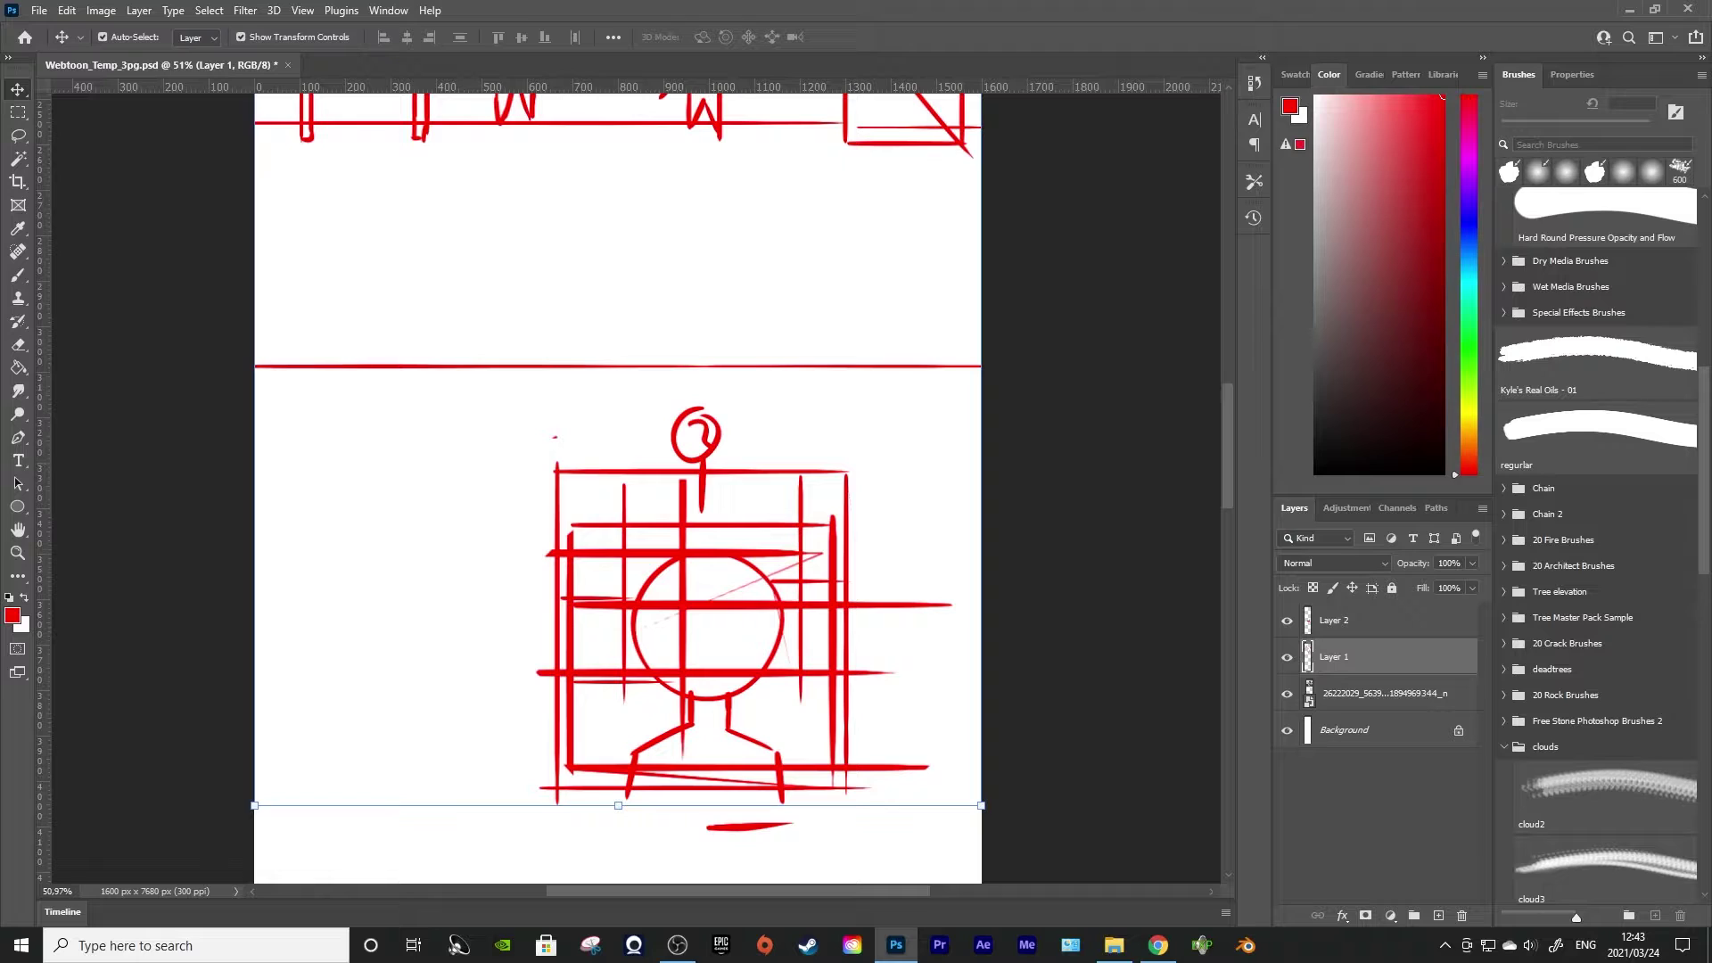
left_click(1469, 217)
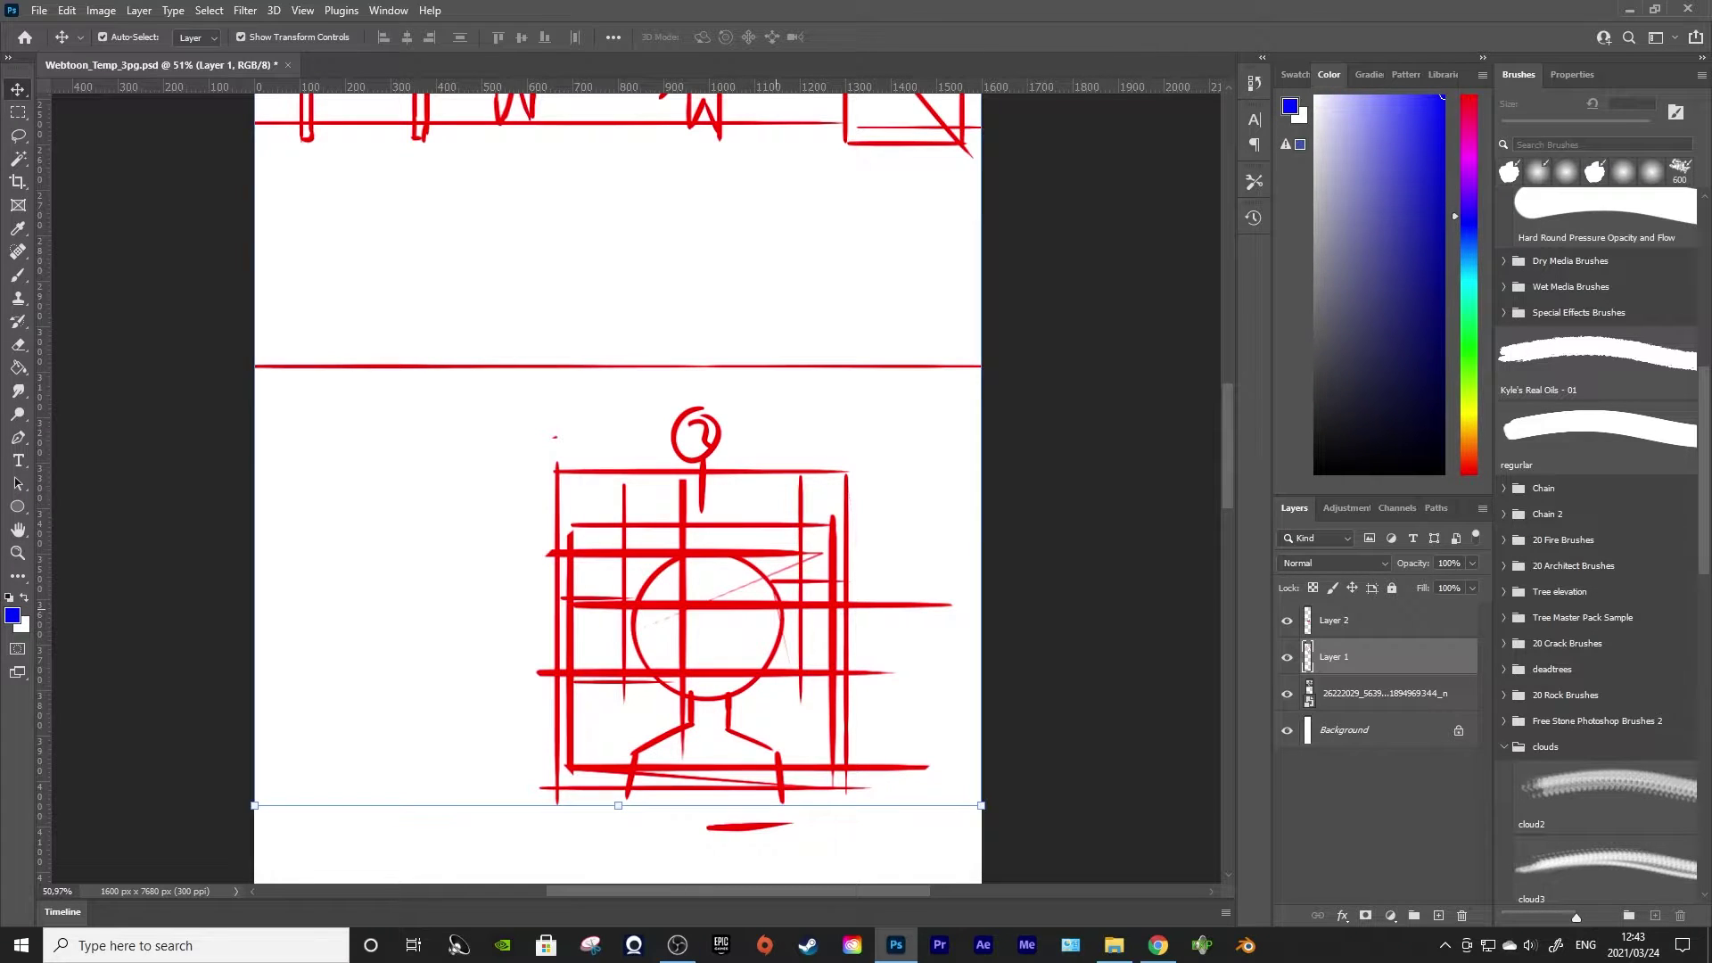
key("b")
mouse_move(629, 792)
left_mouse_down()
mouse_move(689, 725)
mouse_move(687, 685)
mouse_move(631, 609)
mouse_move(775, 566)
mouse_move(737, 693)
left_mouse_up()
key("ctrl+z")
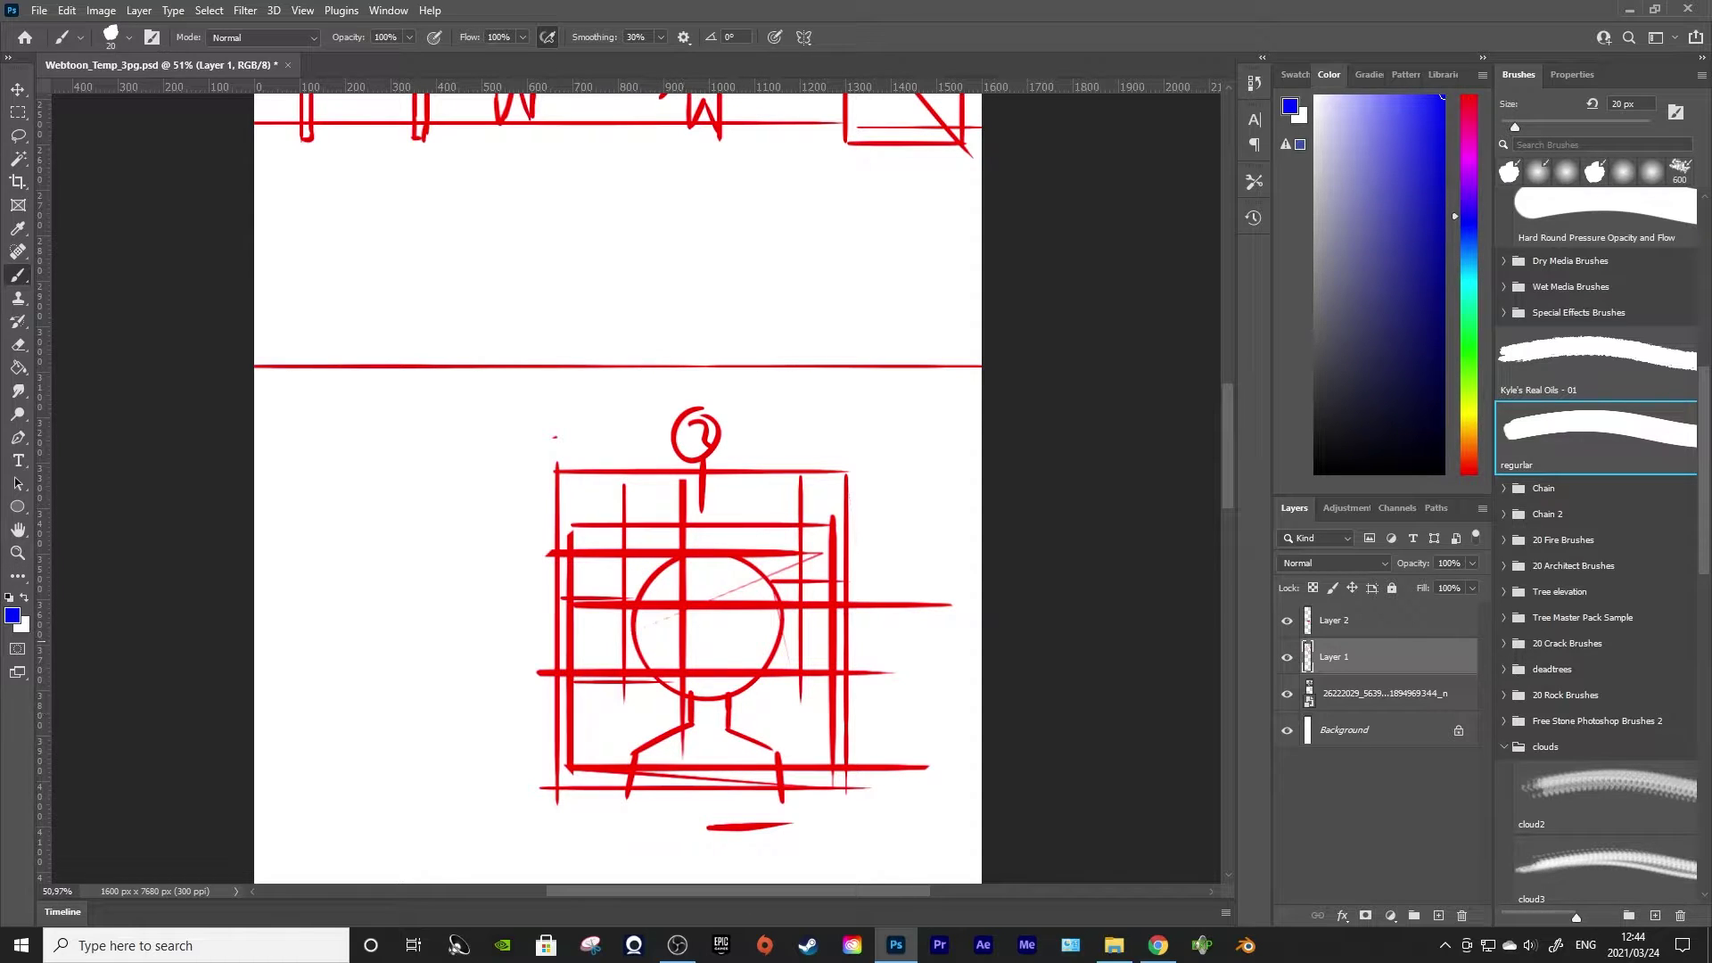
left_click(1287, 619)
mouse_move(628, 789)
left_mouse_down()
mouse_move(688, 724)
mouse_move(691, 698)
mouse_move(635, 641)
mouse_move(647, 582)
mouse_move(698, 554)
mouse_move(746, 564)
mouse_move(772, 632)
mouse_move(724, 728)
mouse_move(783, 756)
mouse_move(781, 787)
mouse_move(631, 784)
left_mouse_up()
Fill the outlined head, neck and shoulders with blue and brush over the remaining gap on the head's right edge
key("g")
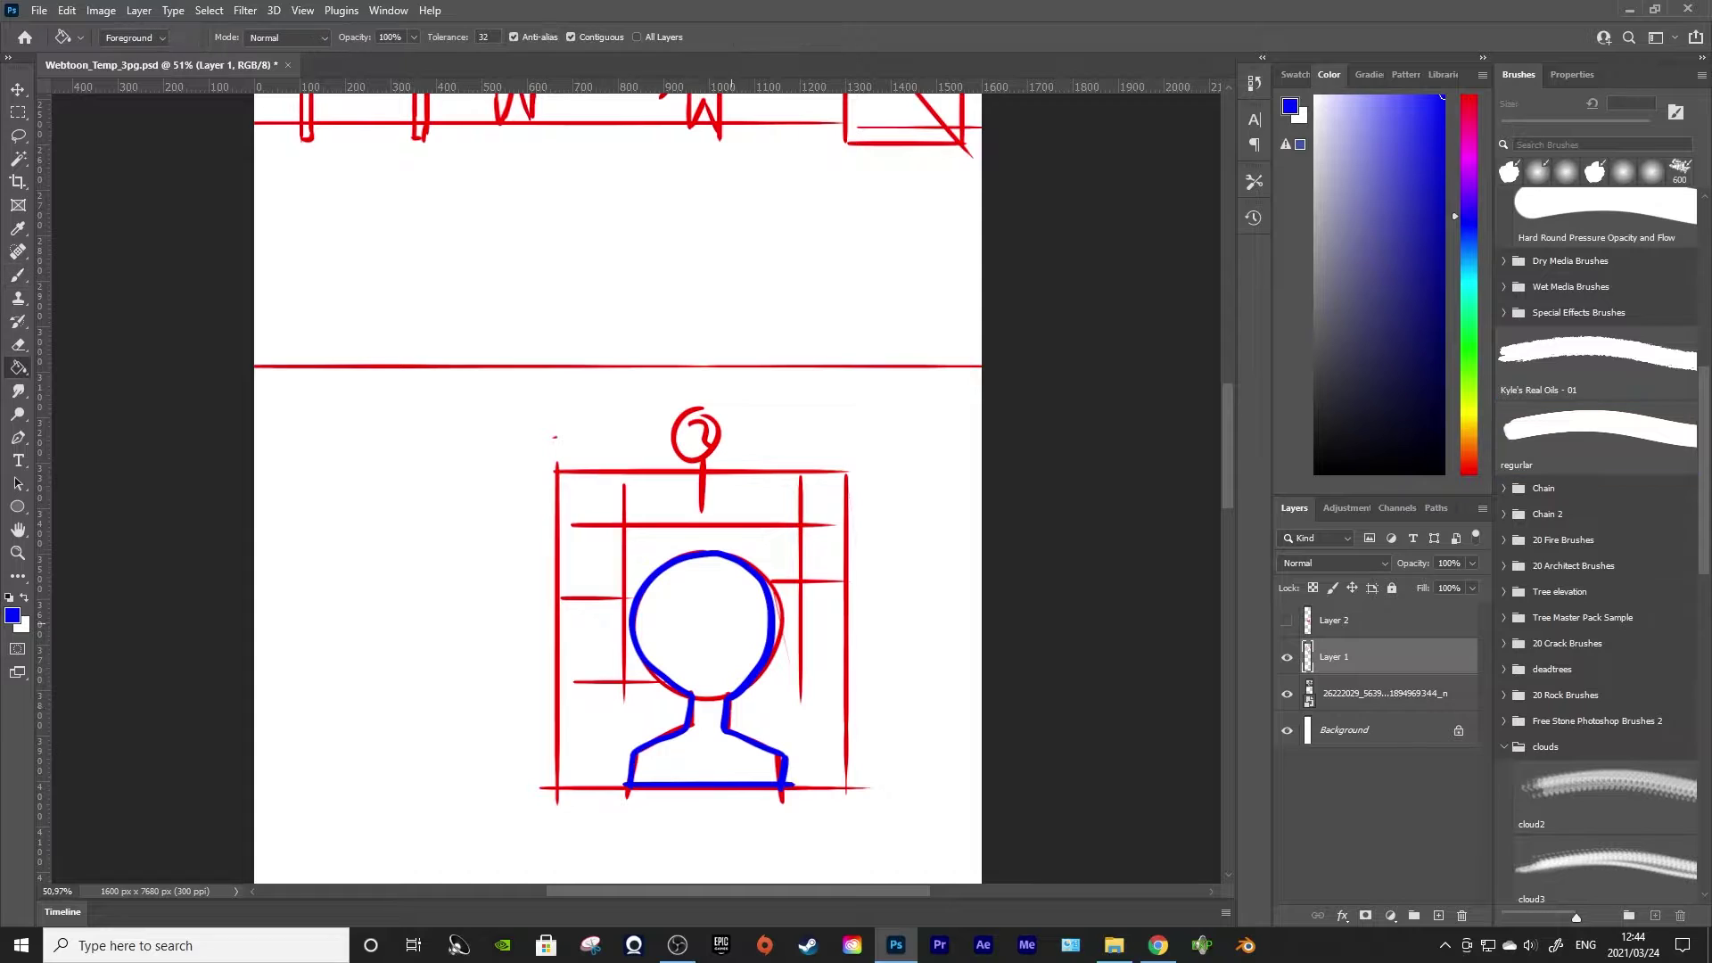
left_click(701, 624)
left_click(709, 749)
left_click(710, 698)
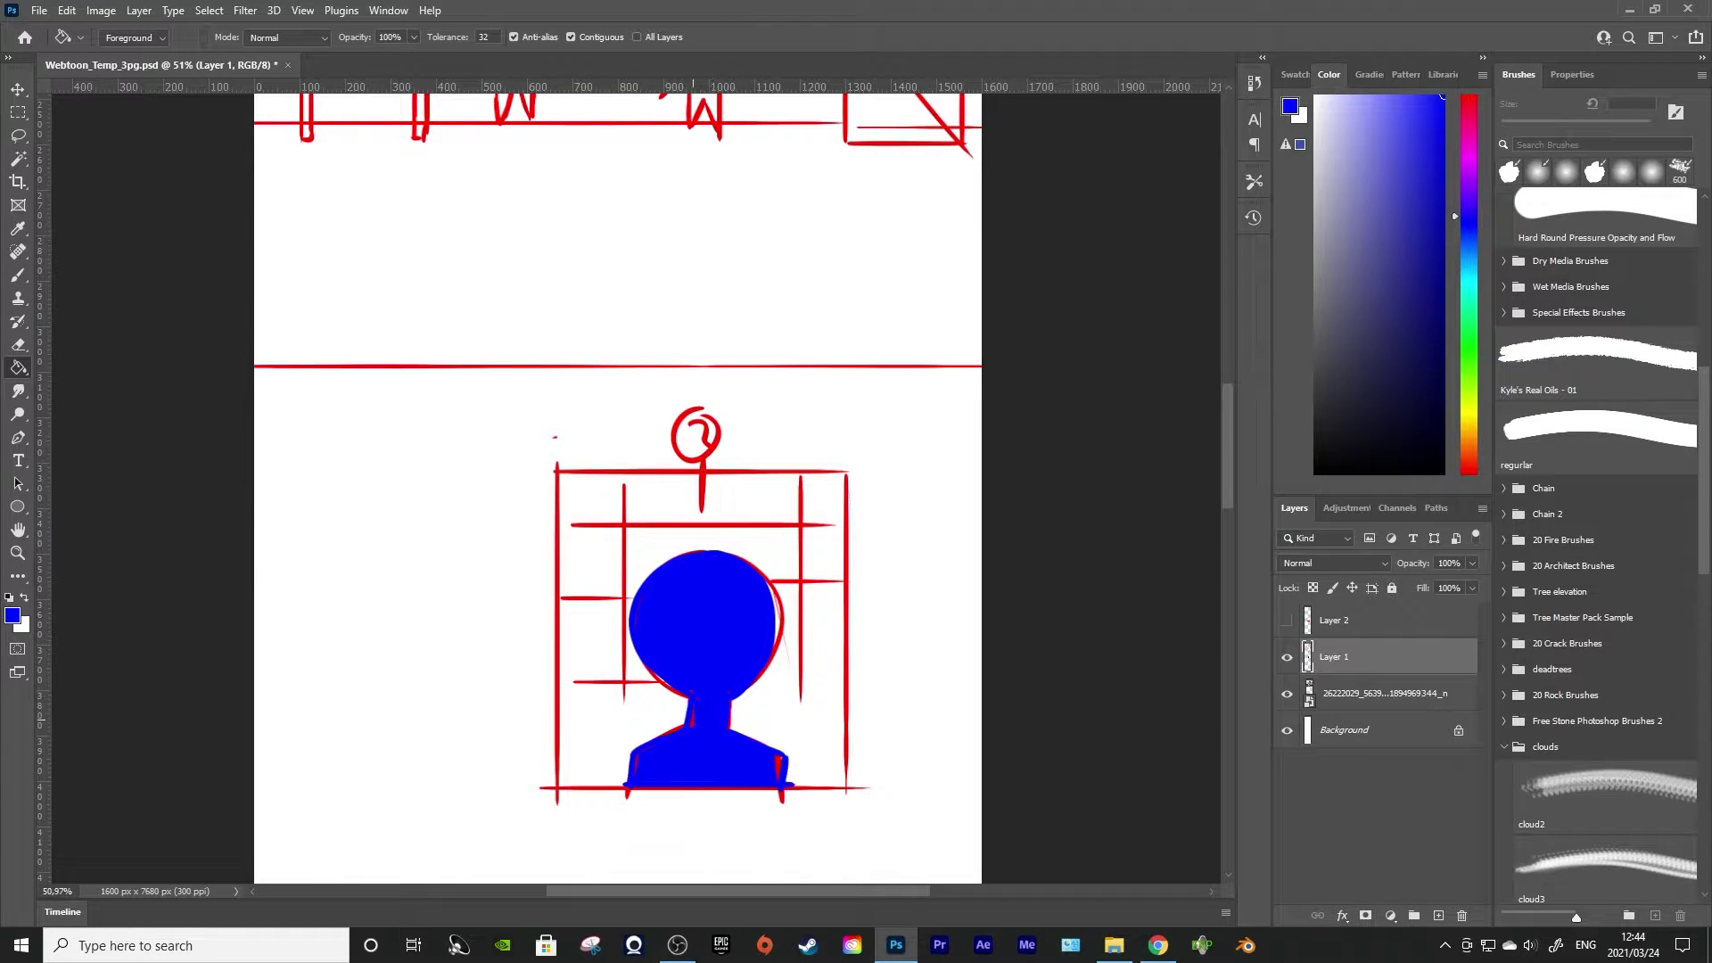
left_click(777, 765)
key("b")
left_click_drag(776, 654, 770, 572)
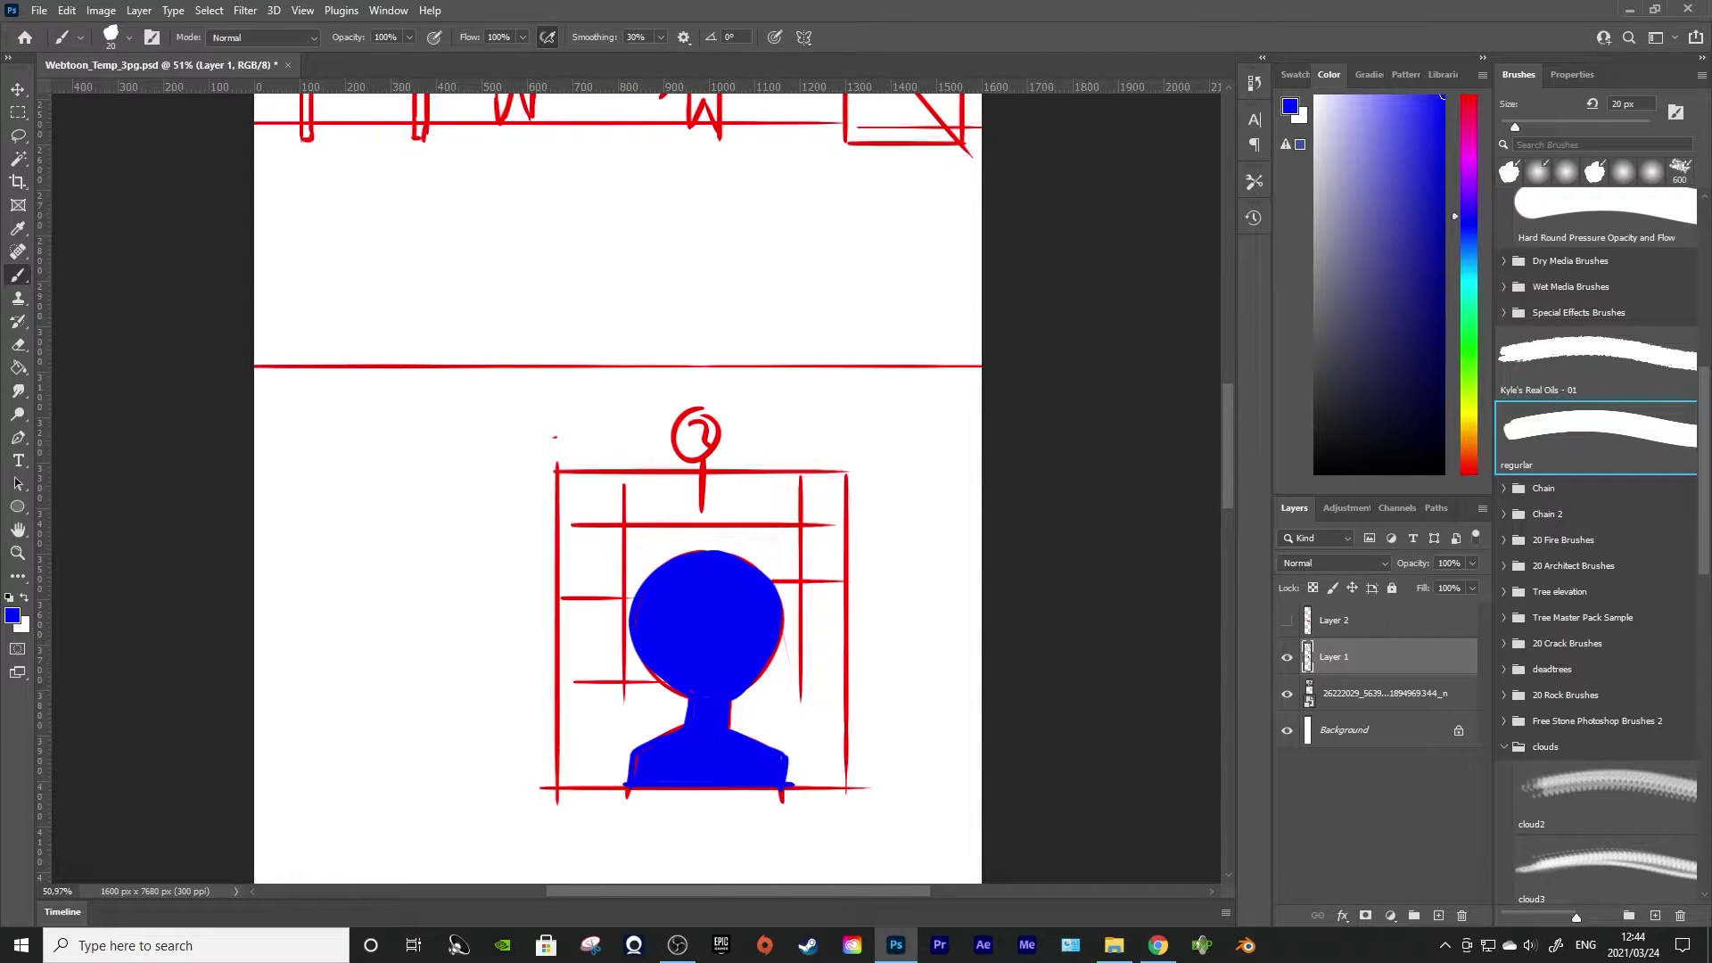
Draw two red eyes and a curved red smile on the close-up character's blue head
left_click(1468, 106)
left_click_drag(664, 641, 715, 651)
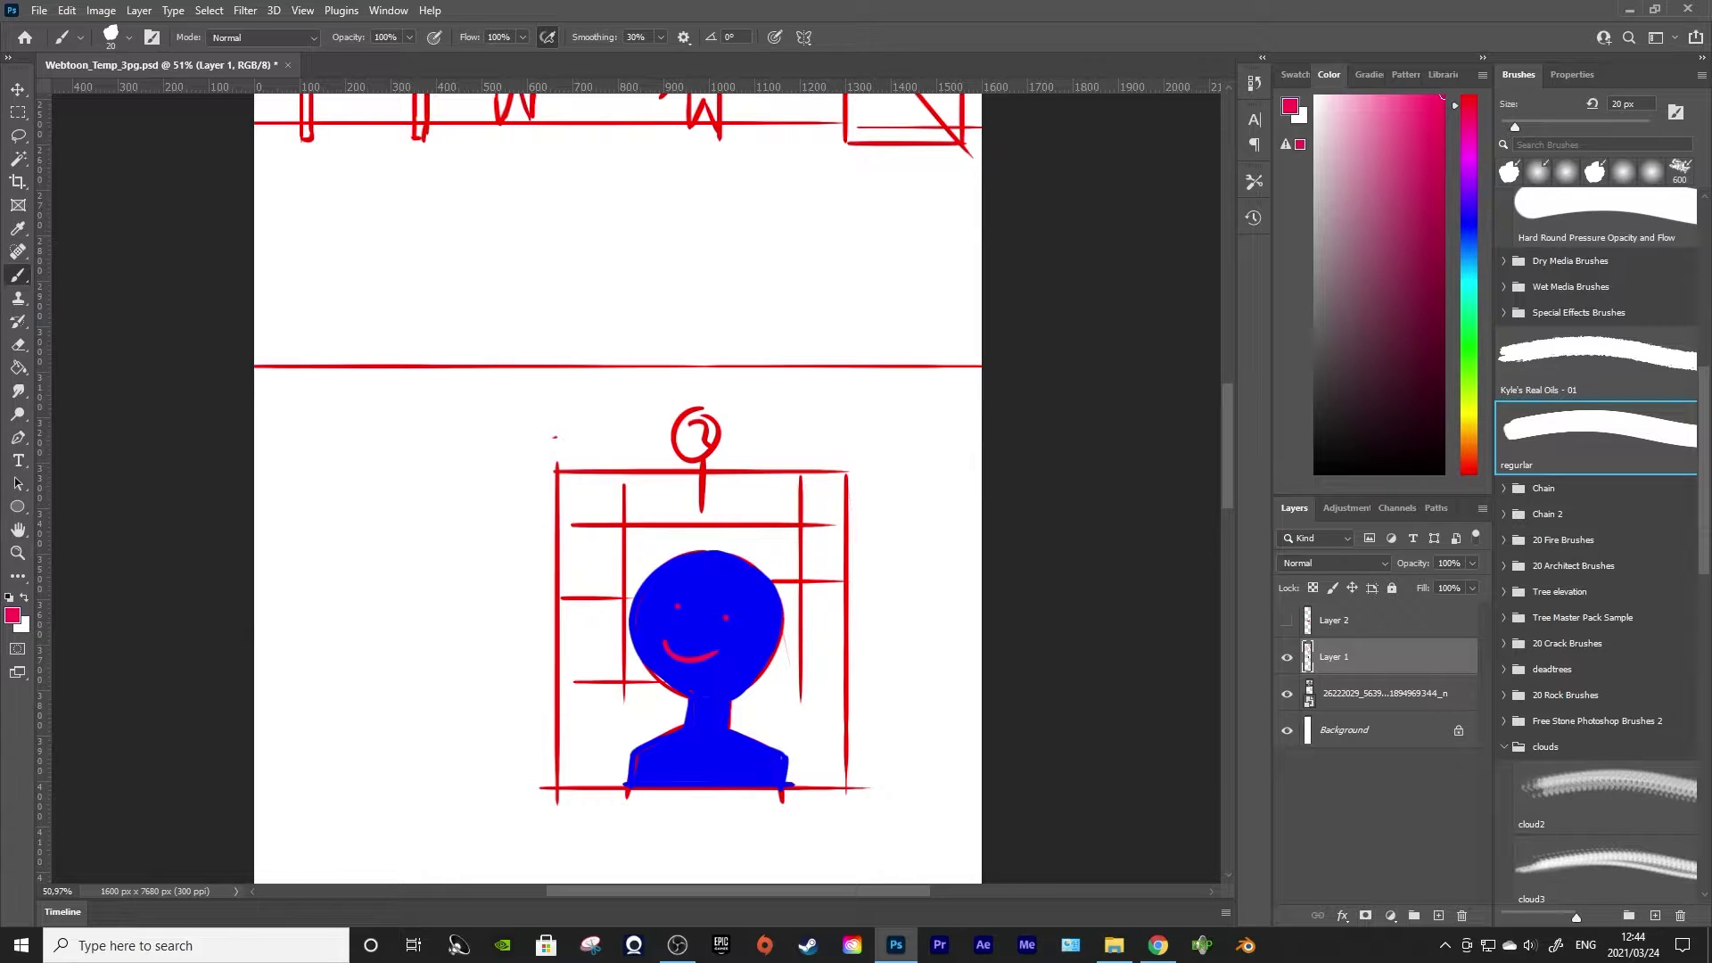
Show the enlarged grid on Layer 2 and place that layer beneath Layer 1, behind the blue character
left_click(1286, 620)
left_click(1373, 620)
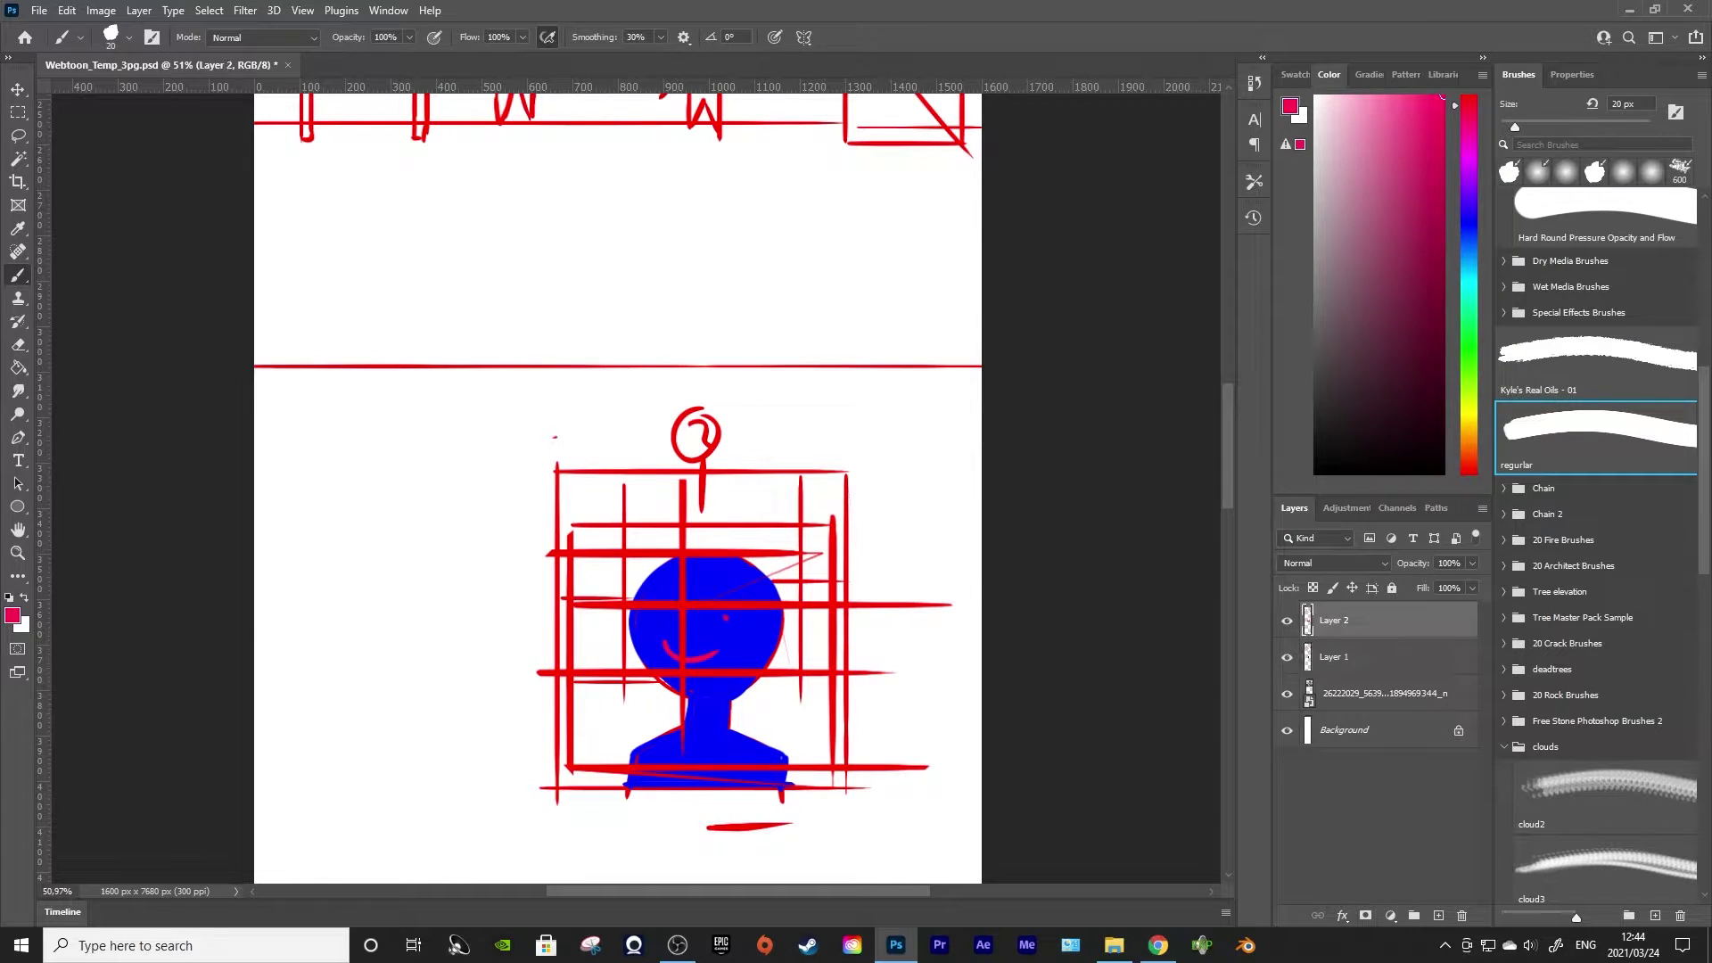
left_click_drag(1373, 621, 1373, 673)
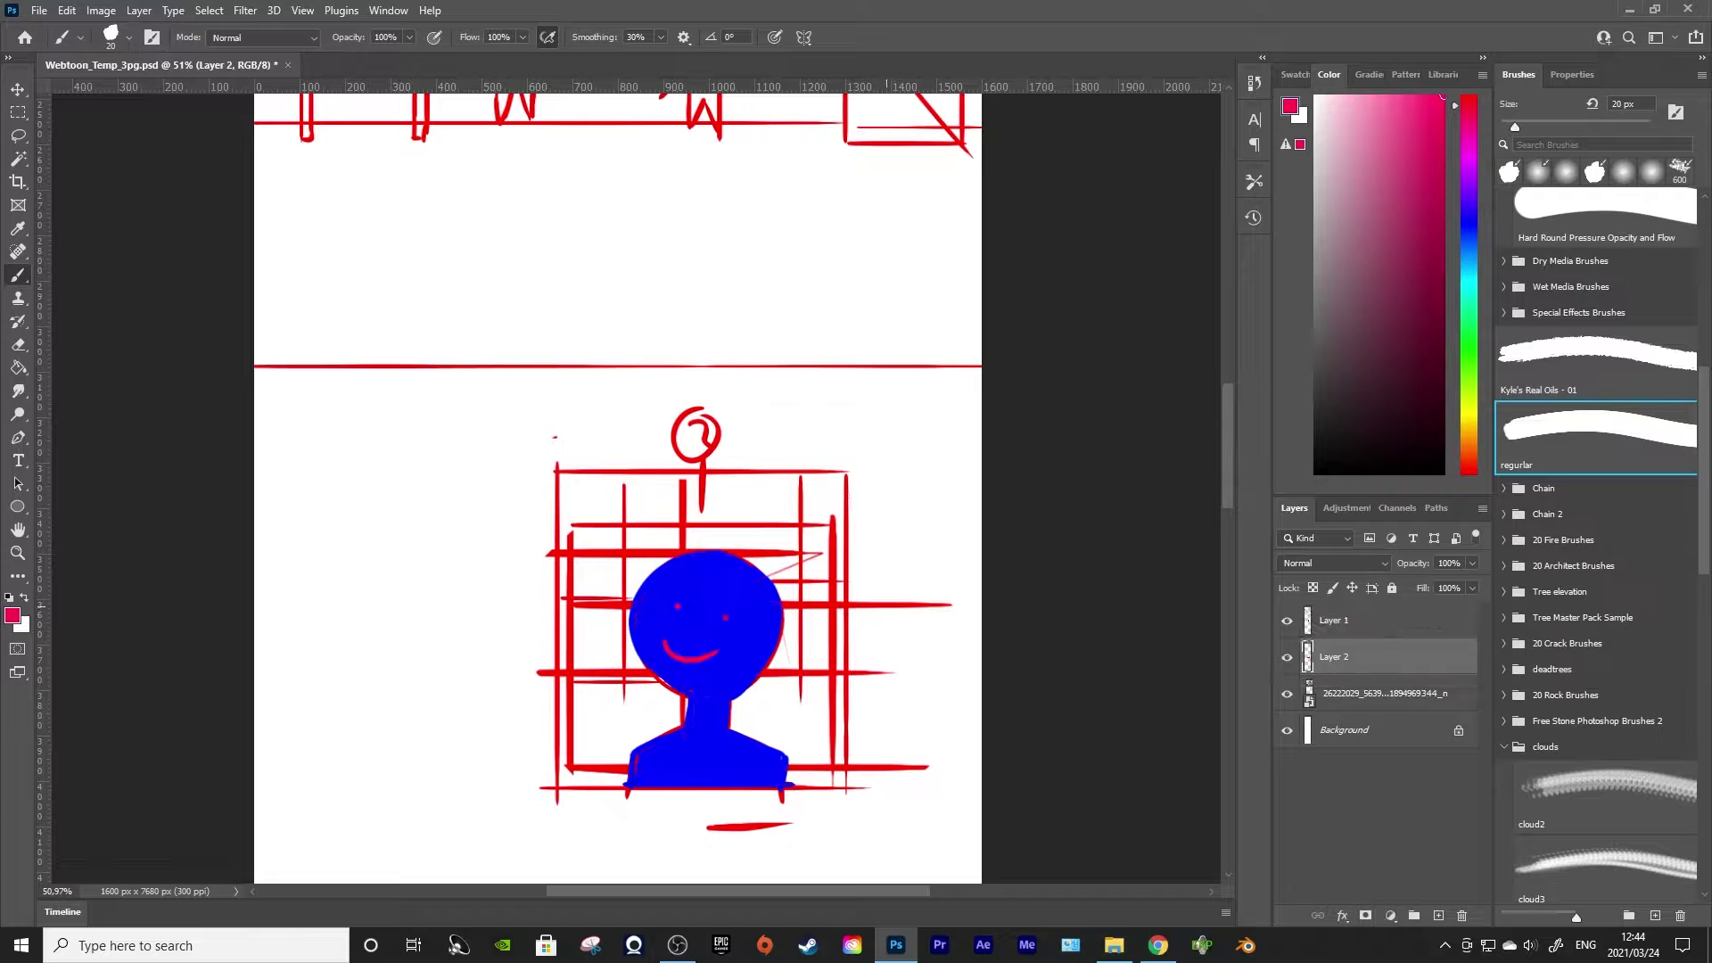
Move the enlarged grid slightly upward behind the close-up character and make Layer 1 active for brushing
key("v")
scroll(617, 490, "up", 3)
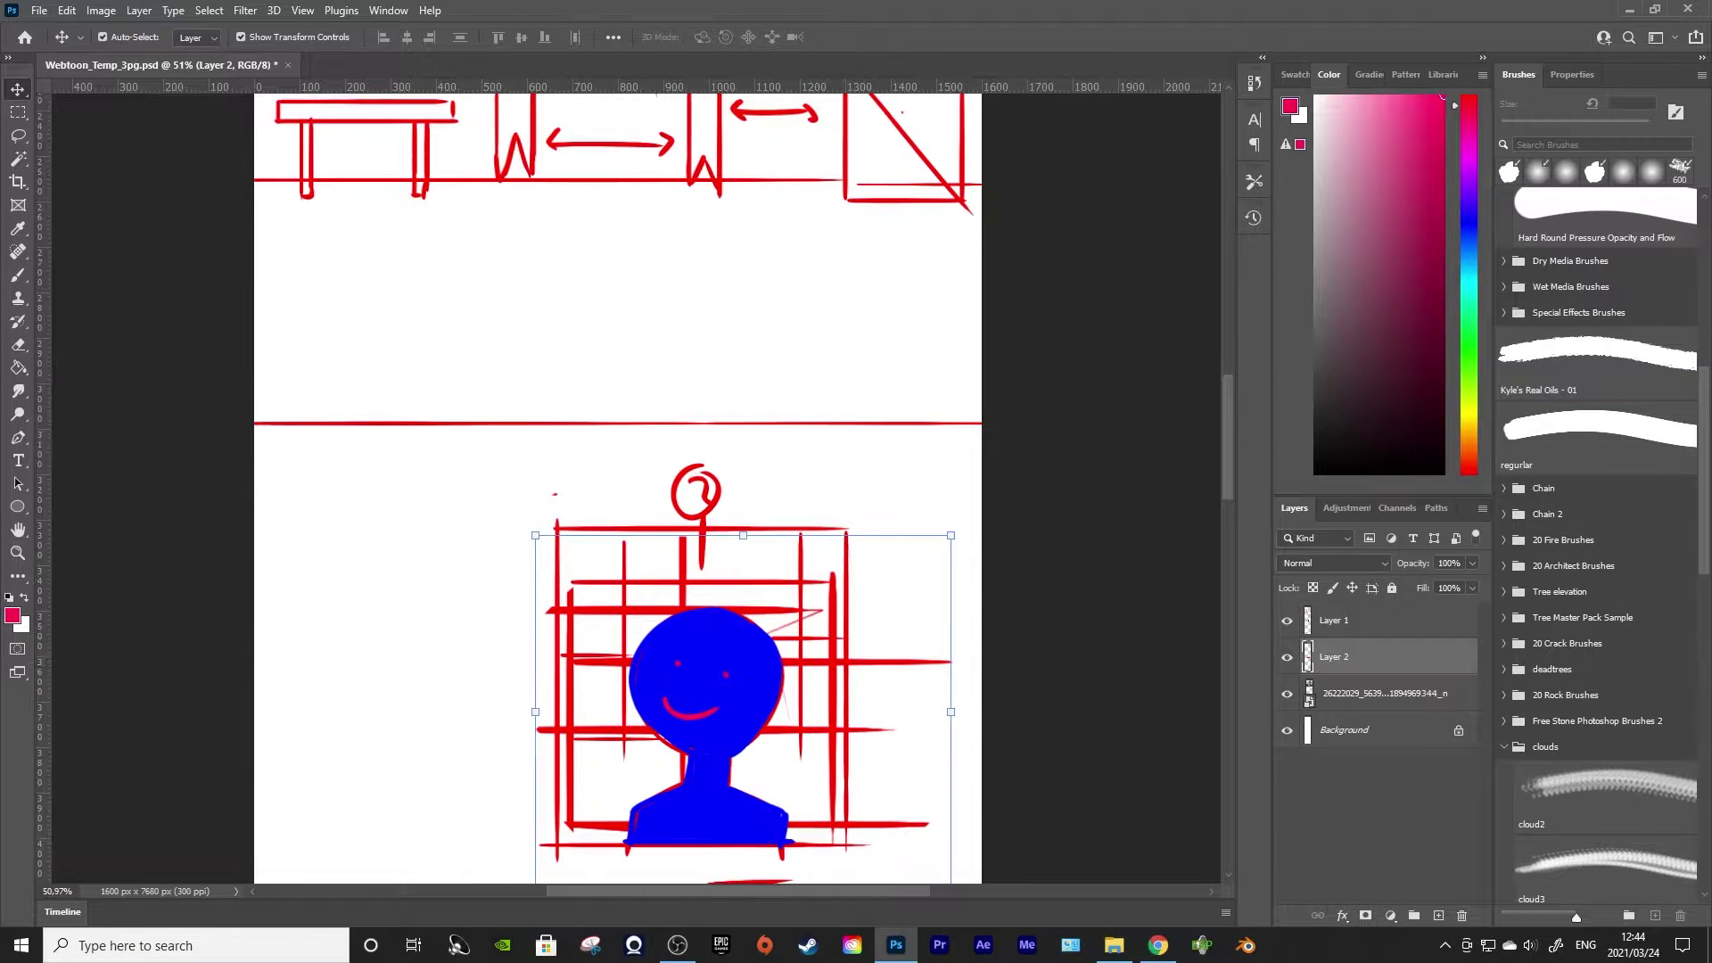
mouse_move(683, 610)
left_mouse_down()
mouse_move(666, 592)
mouse_move(681, 585)
left_mouse_up()
scroll(713, 615, "up", 2)
scroll(736, 632, "down", 2)
scroll(735, 625, "down", 3)
left_click(789, 536)
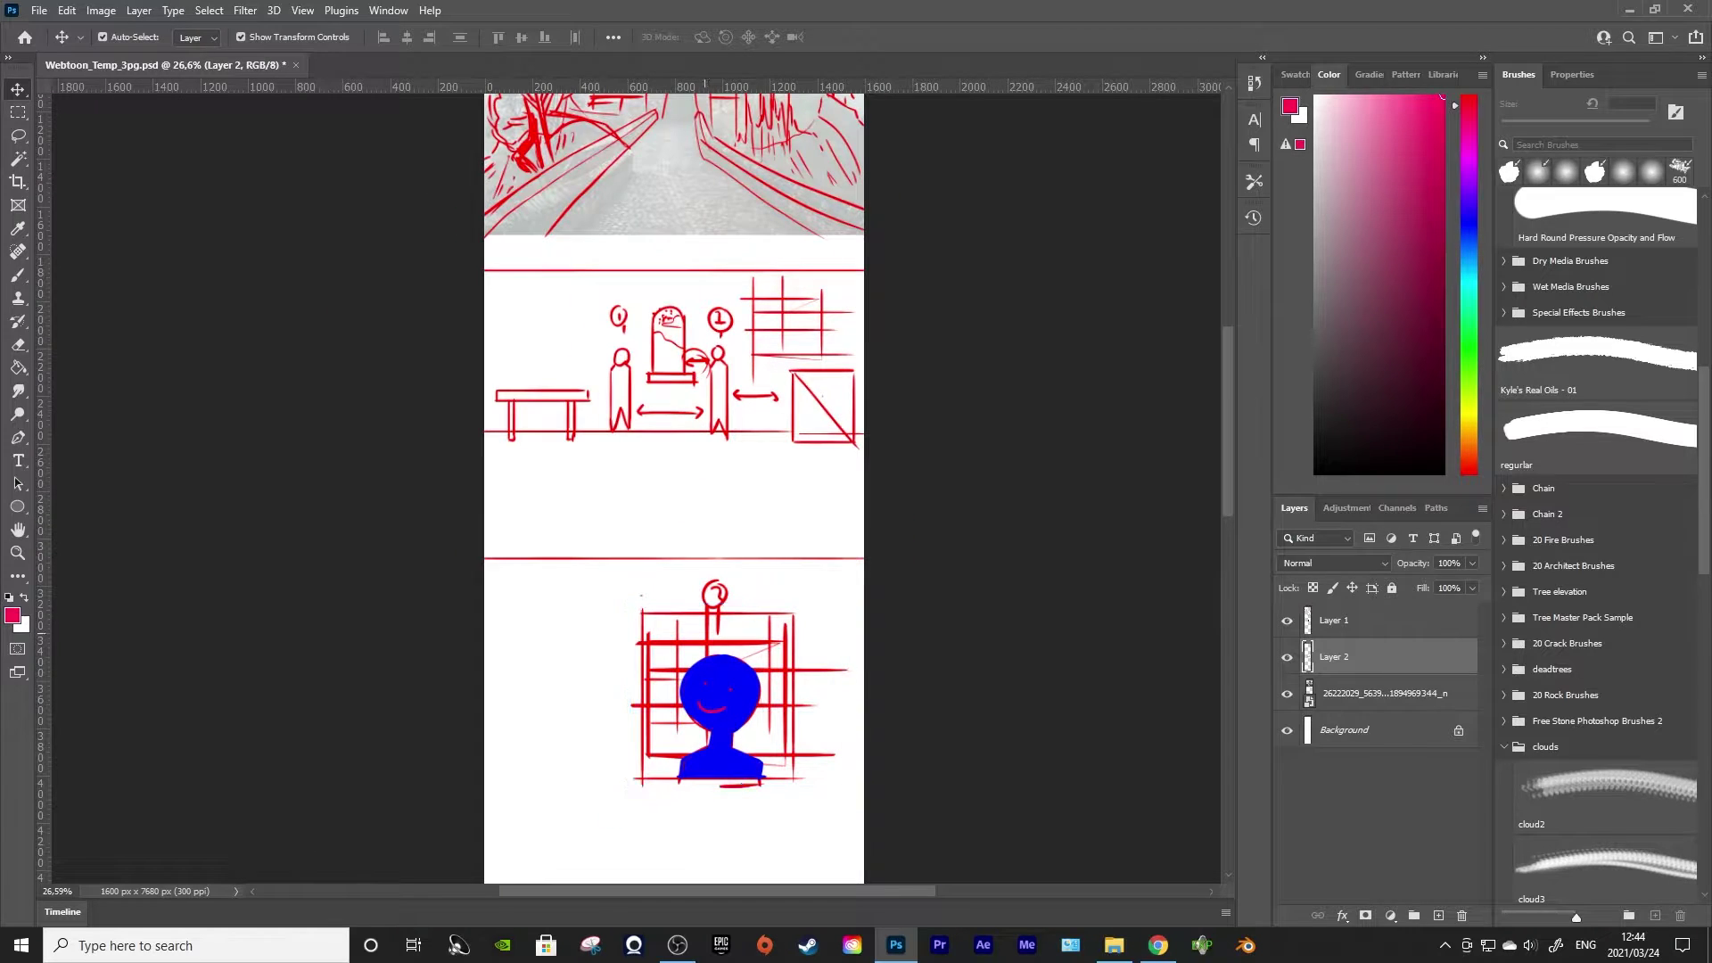
key("b")
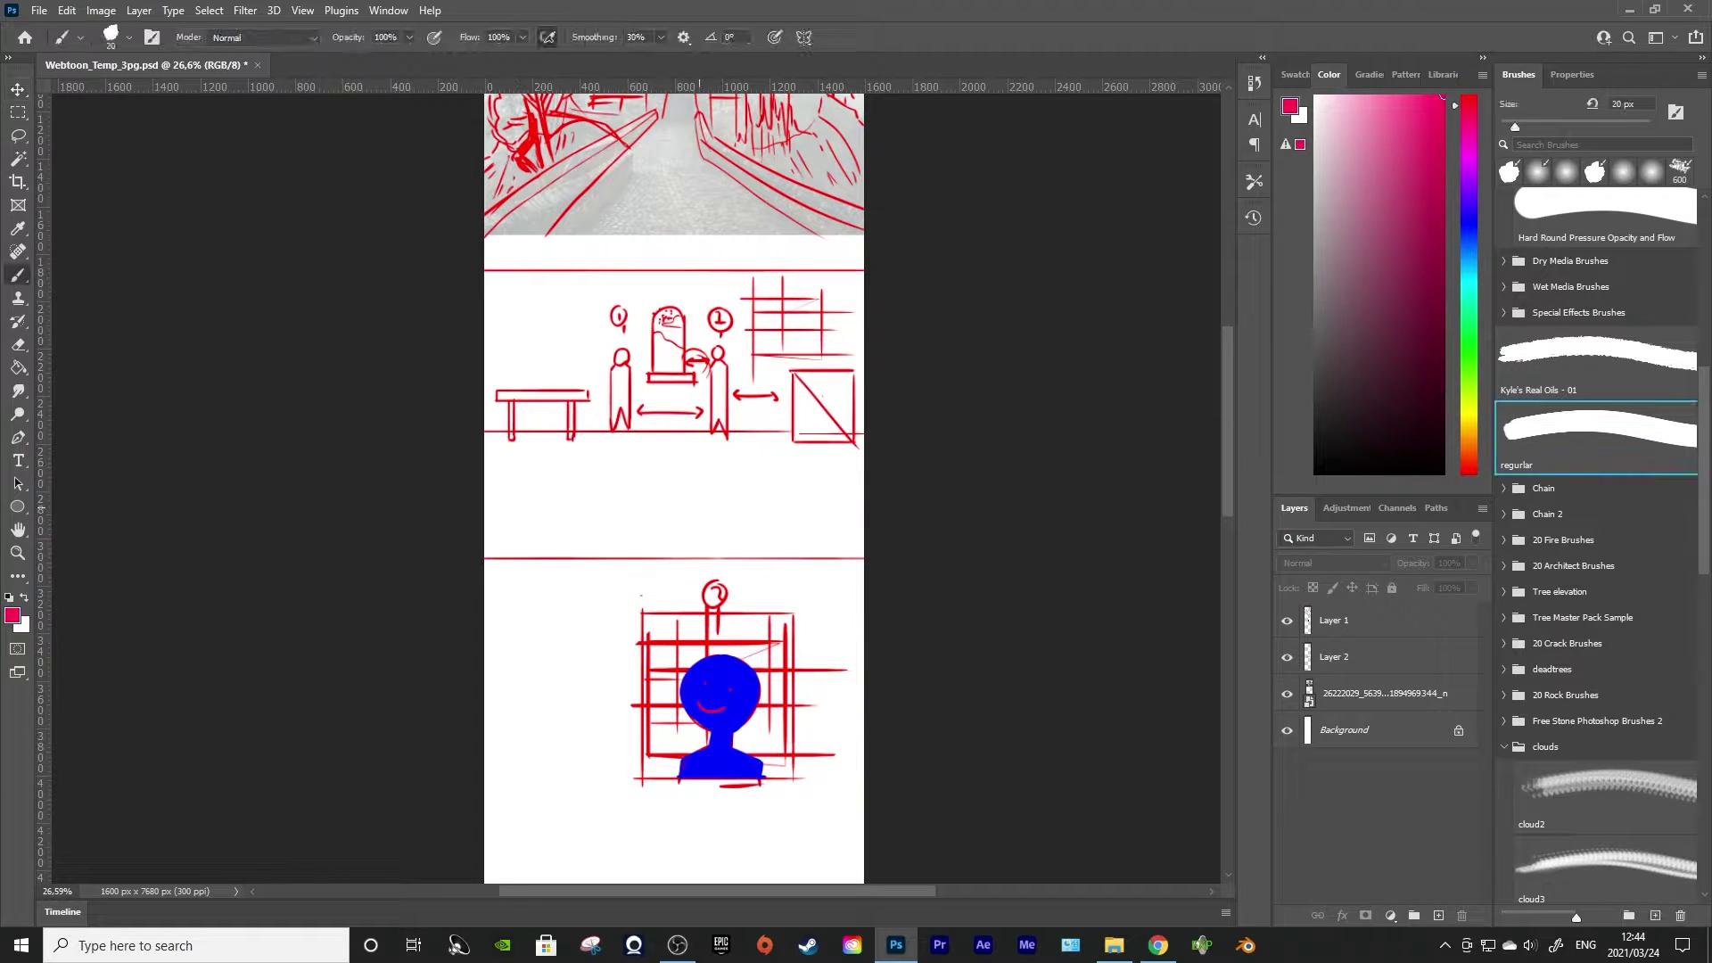
left_click(1373, 620)
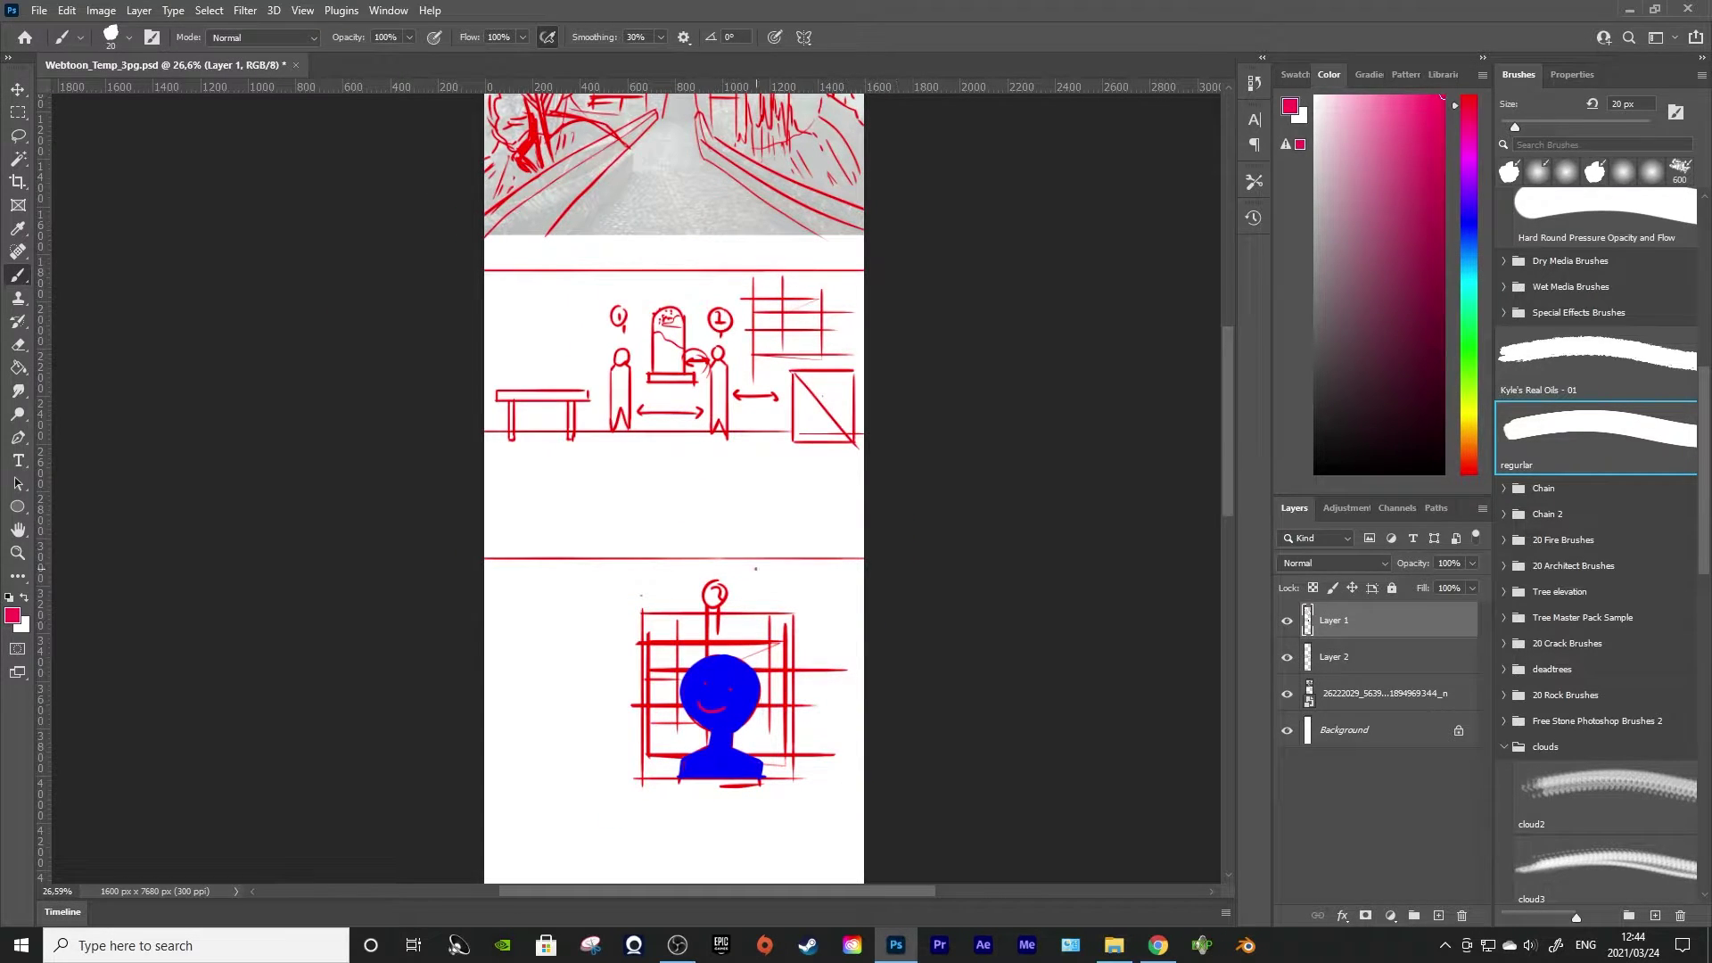
mouse_move(756, 569)
left_mouse_down()
mouse_move(771, 582)
mouse_move(777, 422)
left_mouse_up()
key("ctrl+z")
left_click_drag(758, 584, 820, 442)
key("ctrl+z")
key("ctrl+z")
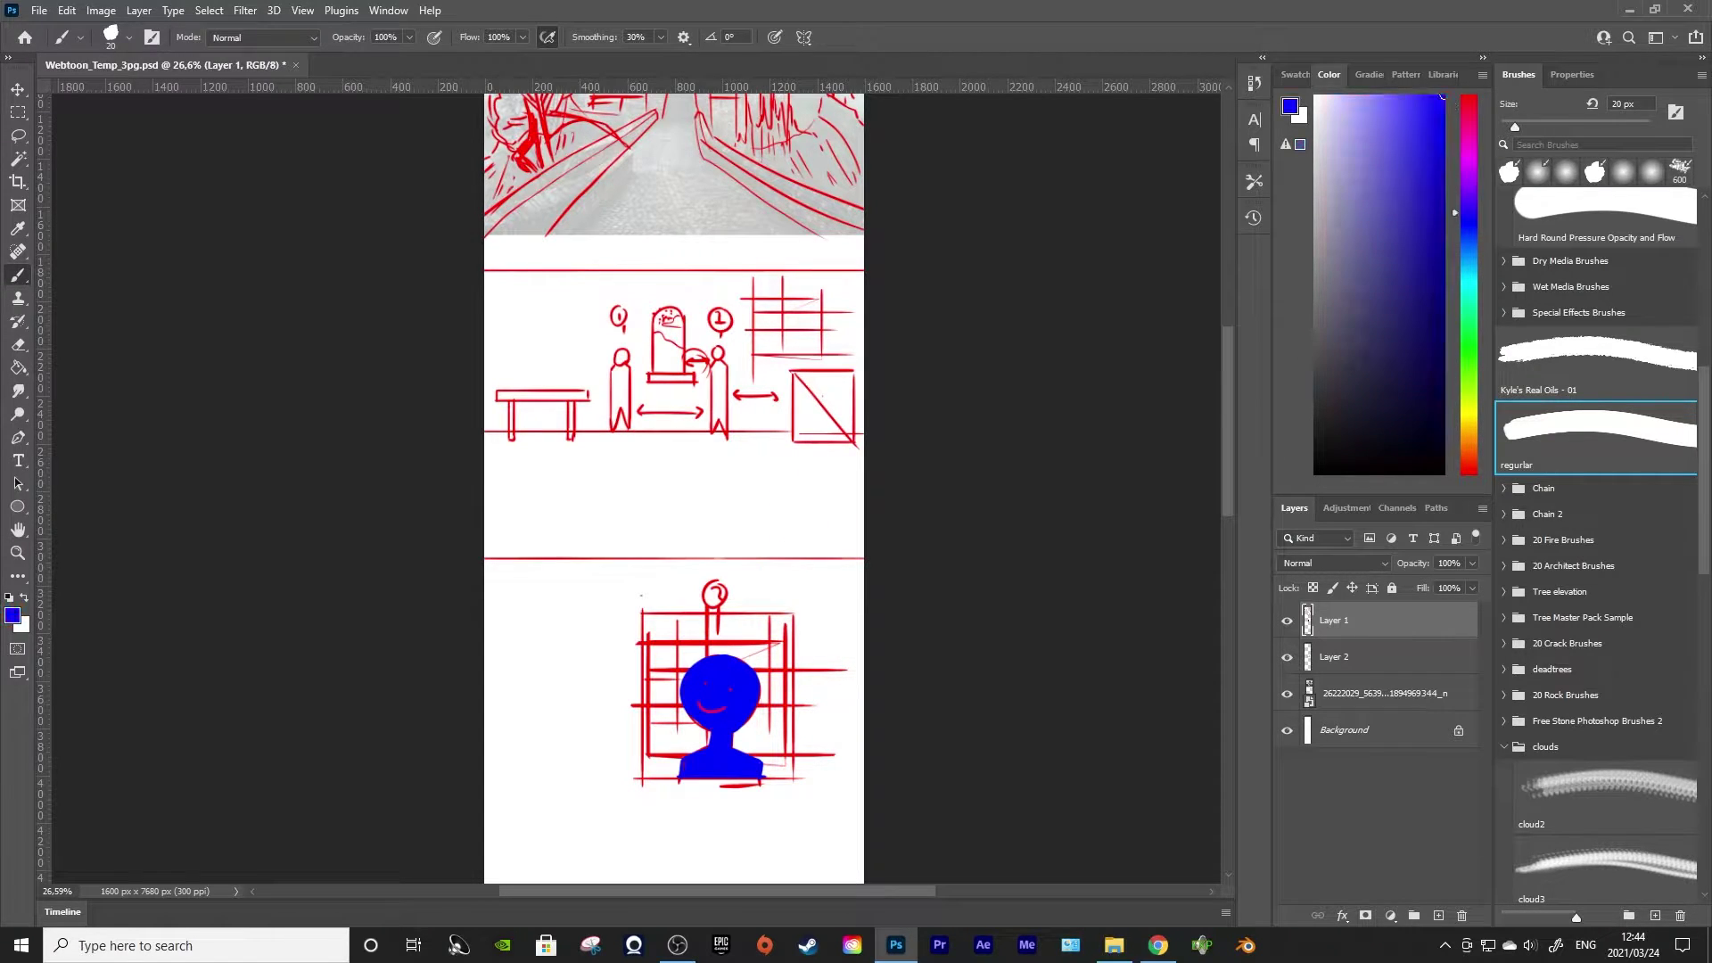
Draw a curved blue double-headed arrow linking the crossed box in the two-character panel to the close-up panel
mouse_move(762, 573)
left_mouse_down()
mouse_move(778, 576)
mouse_move(827, 452)
mouse_move(835, 382)
left_mouse_up()
scroll(656, 269, "down", 3)
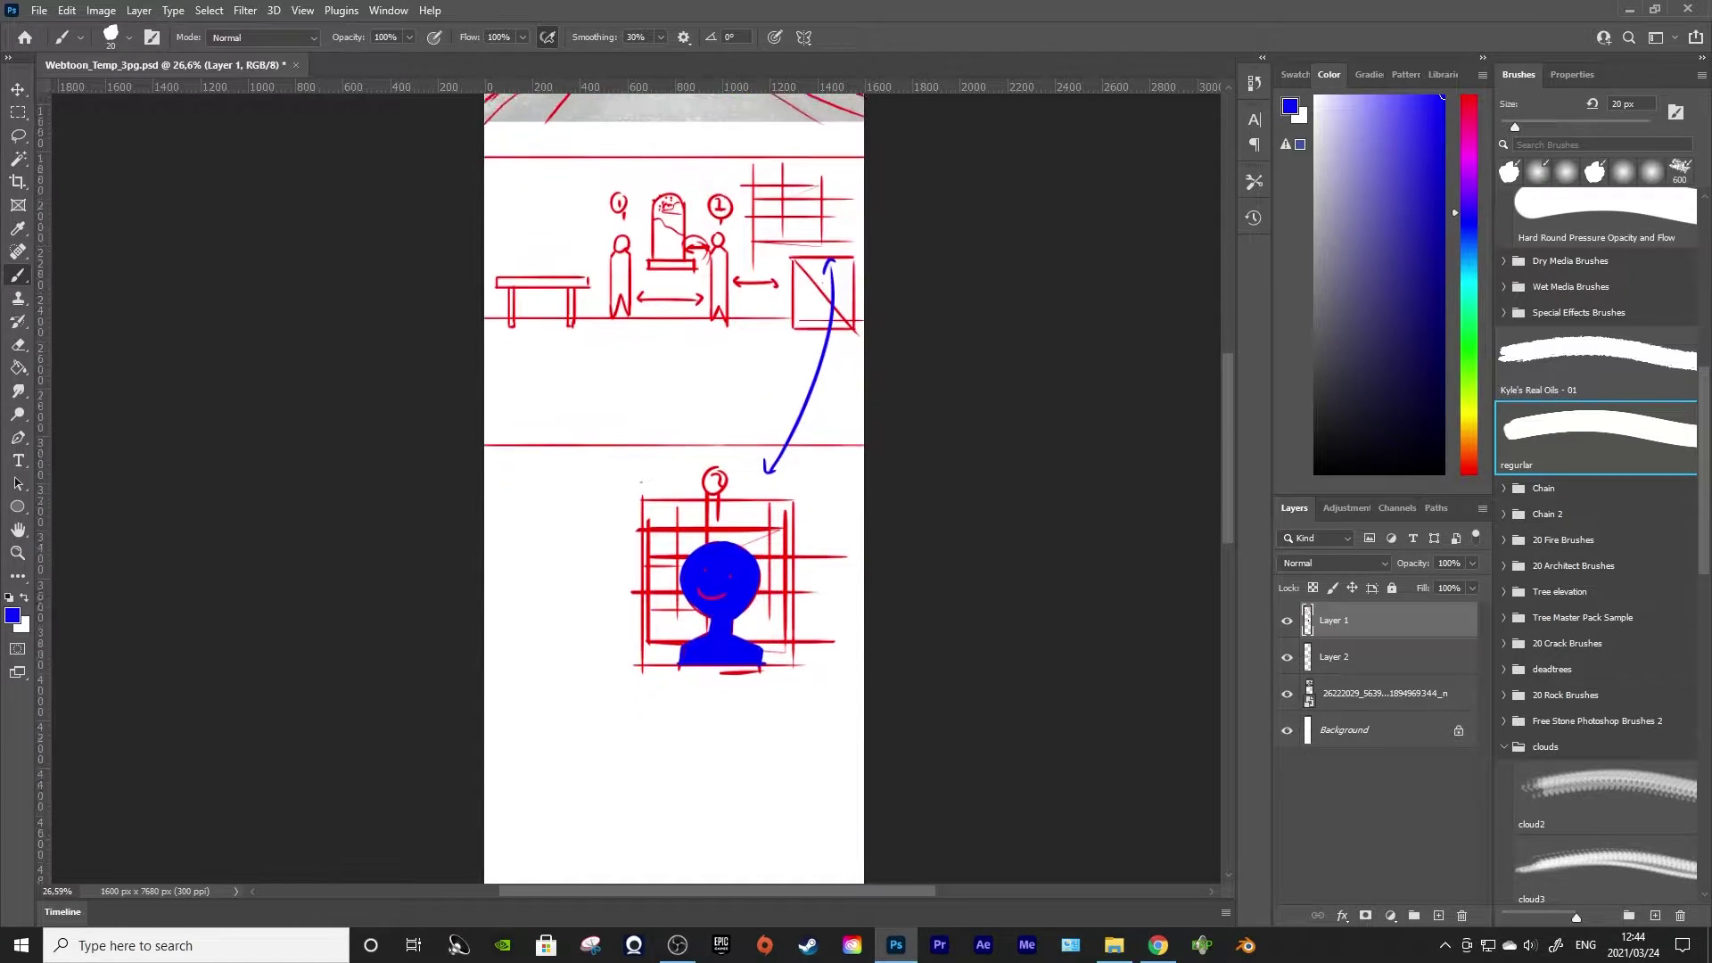
Compare the two-character panel with the close-up, toggling Layer 2's visibility to check the background with and without the enlarged grid
scroll(656, 268, "up", 1)
scroll(656, 269, "up", 1)
scroll(656, 268, "up", 2)
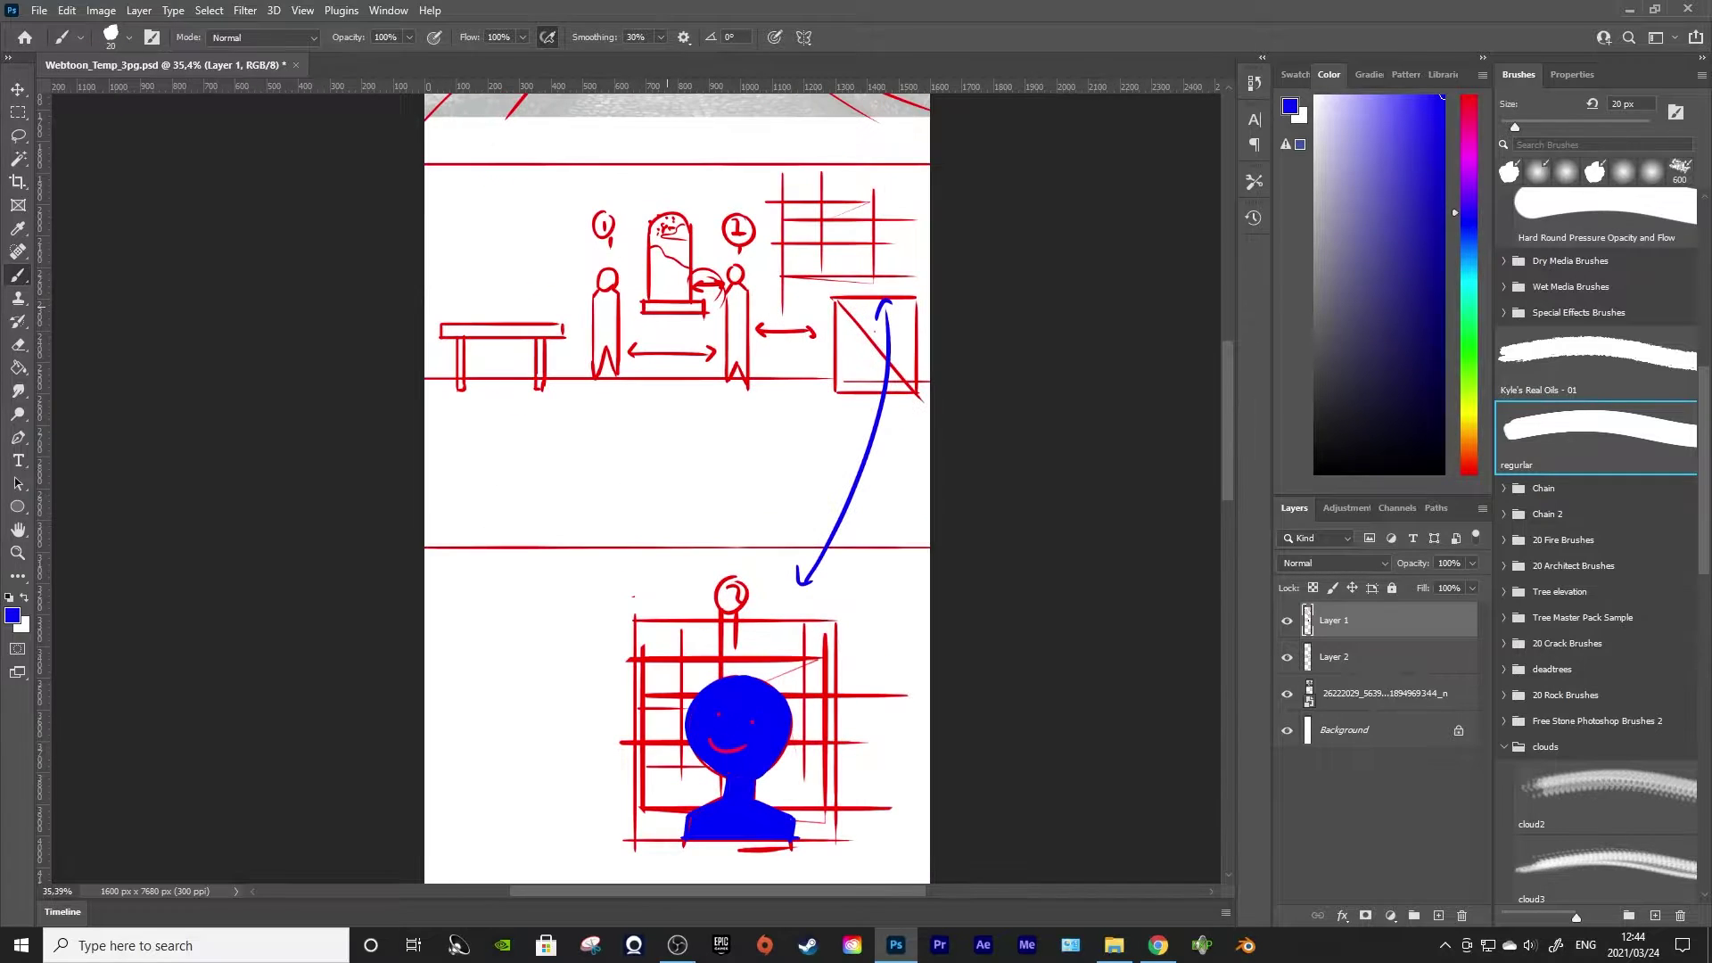
scroll(656, 268, "down", 1)
scroll(642, 250, "down", 2)
scroll(638, 198, "up", 2)
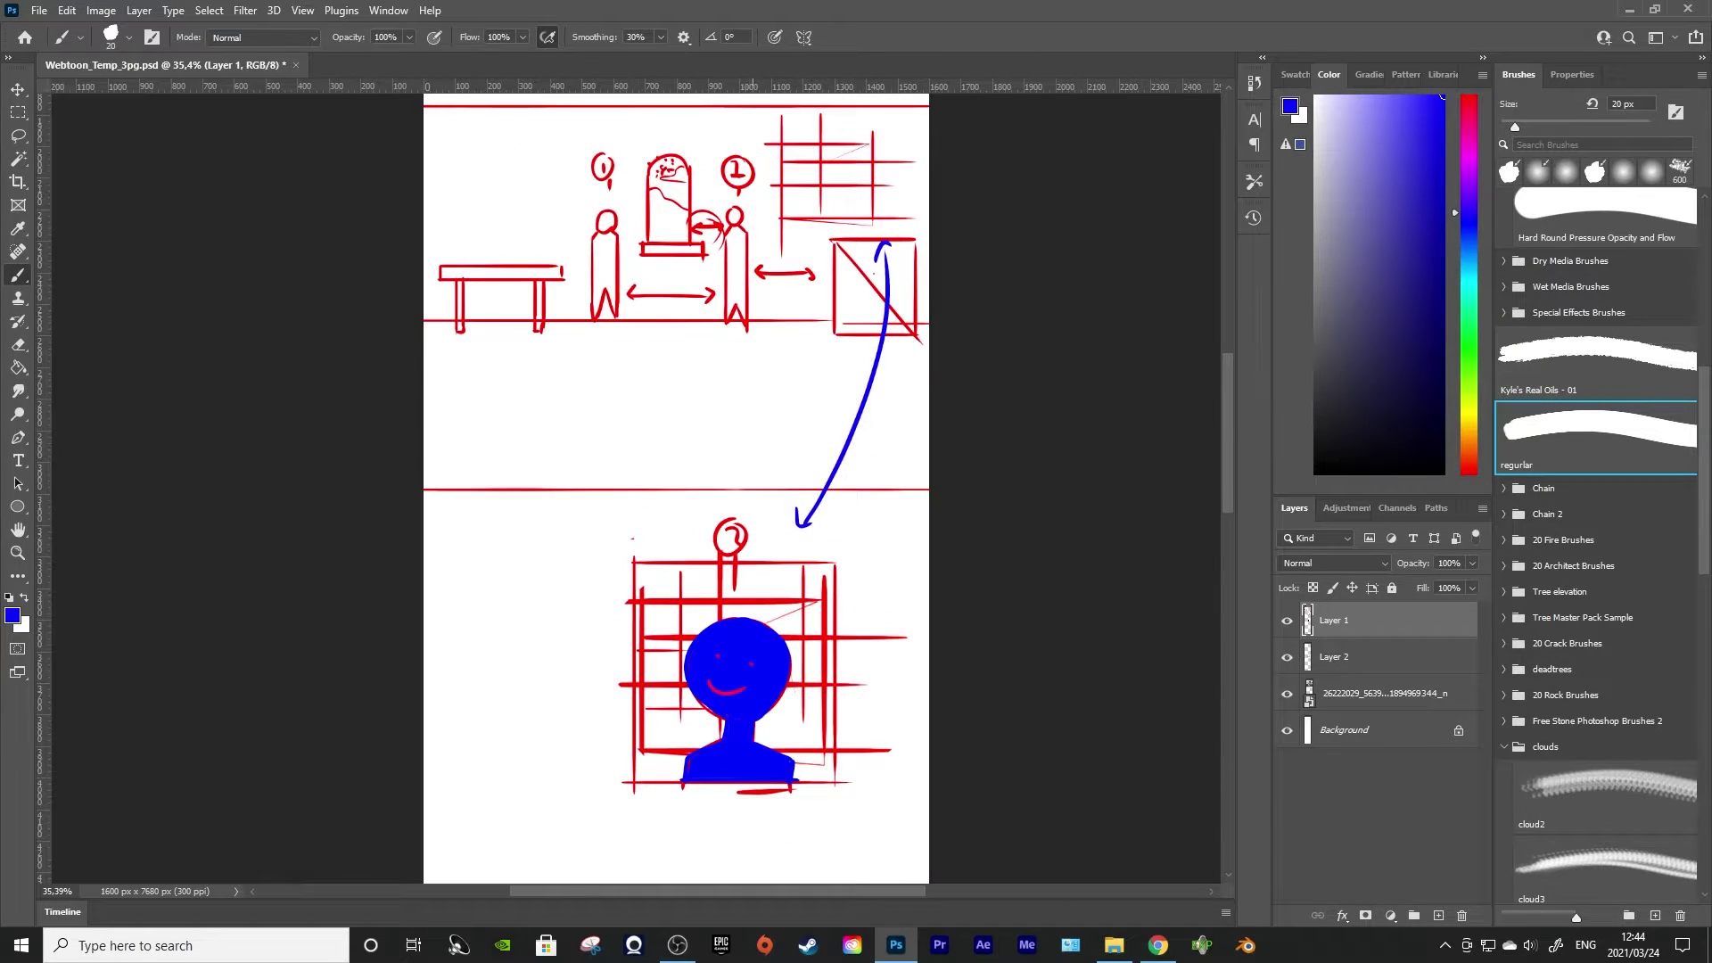
scroll(674, 486, "up", 3)
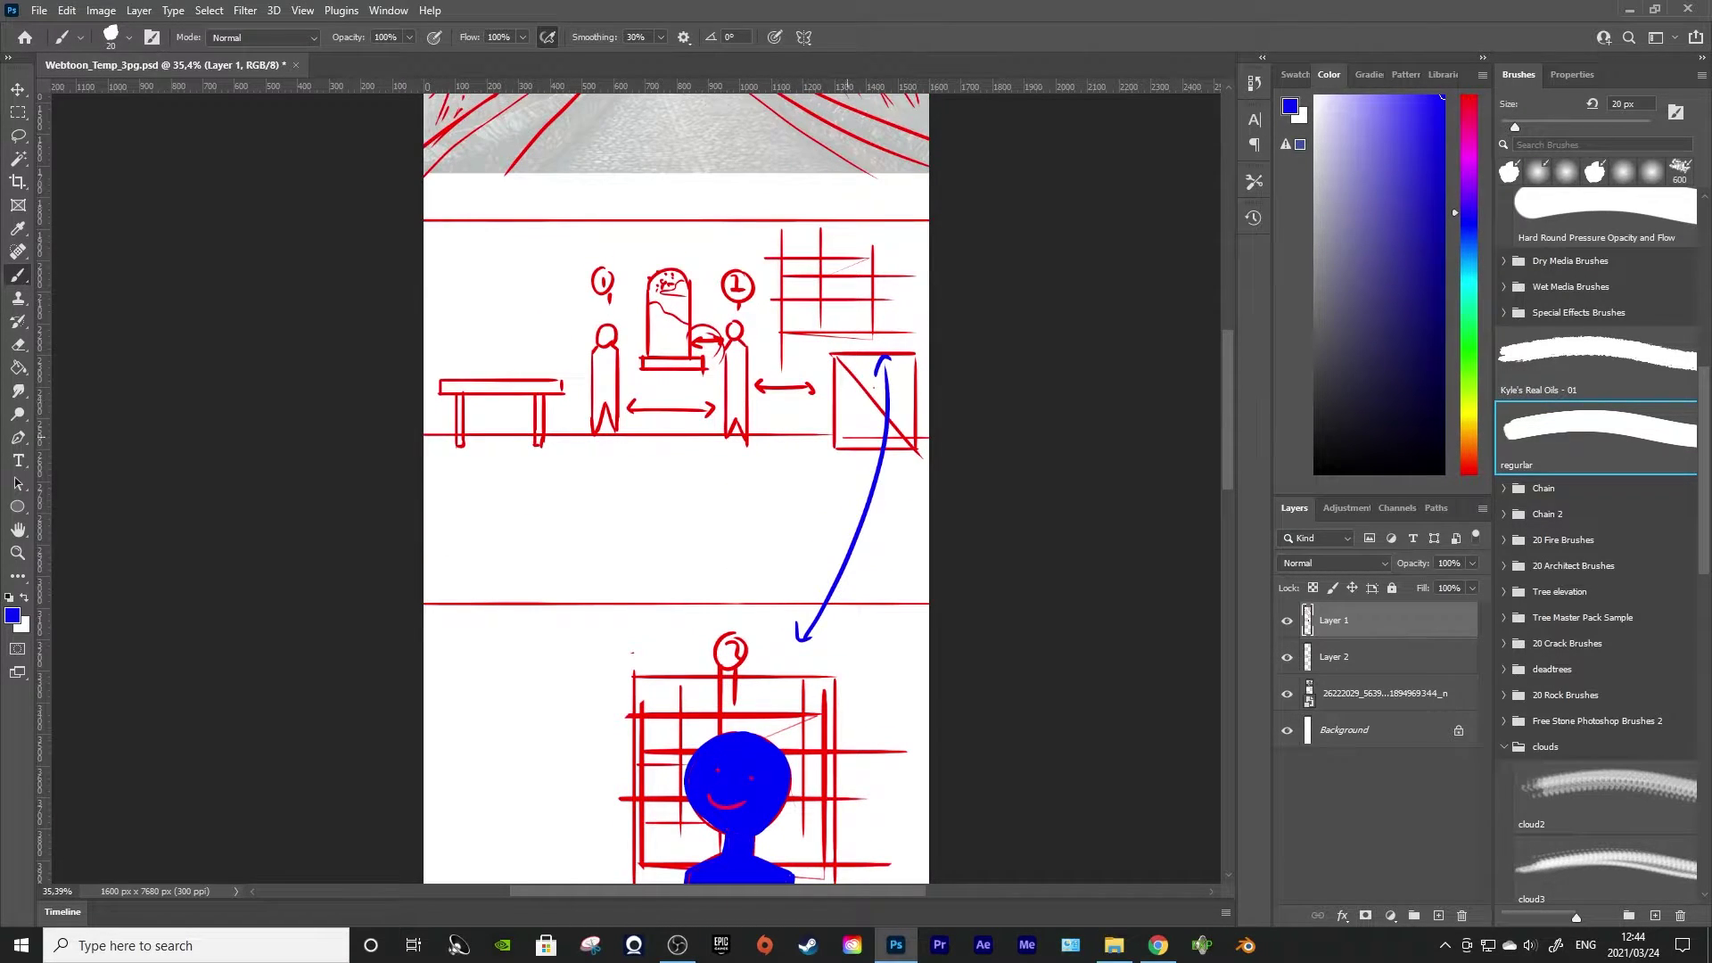
scroll(674, 486, "down", 2)
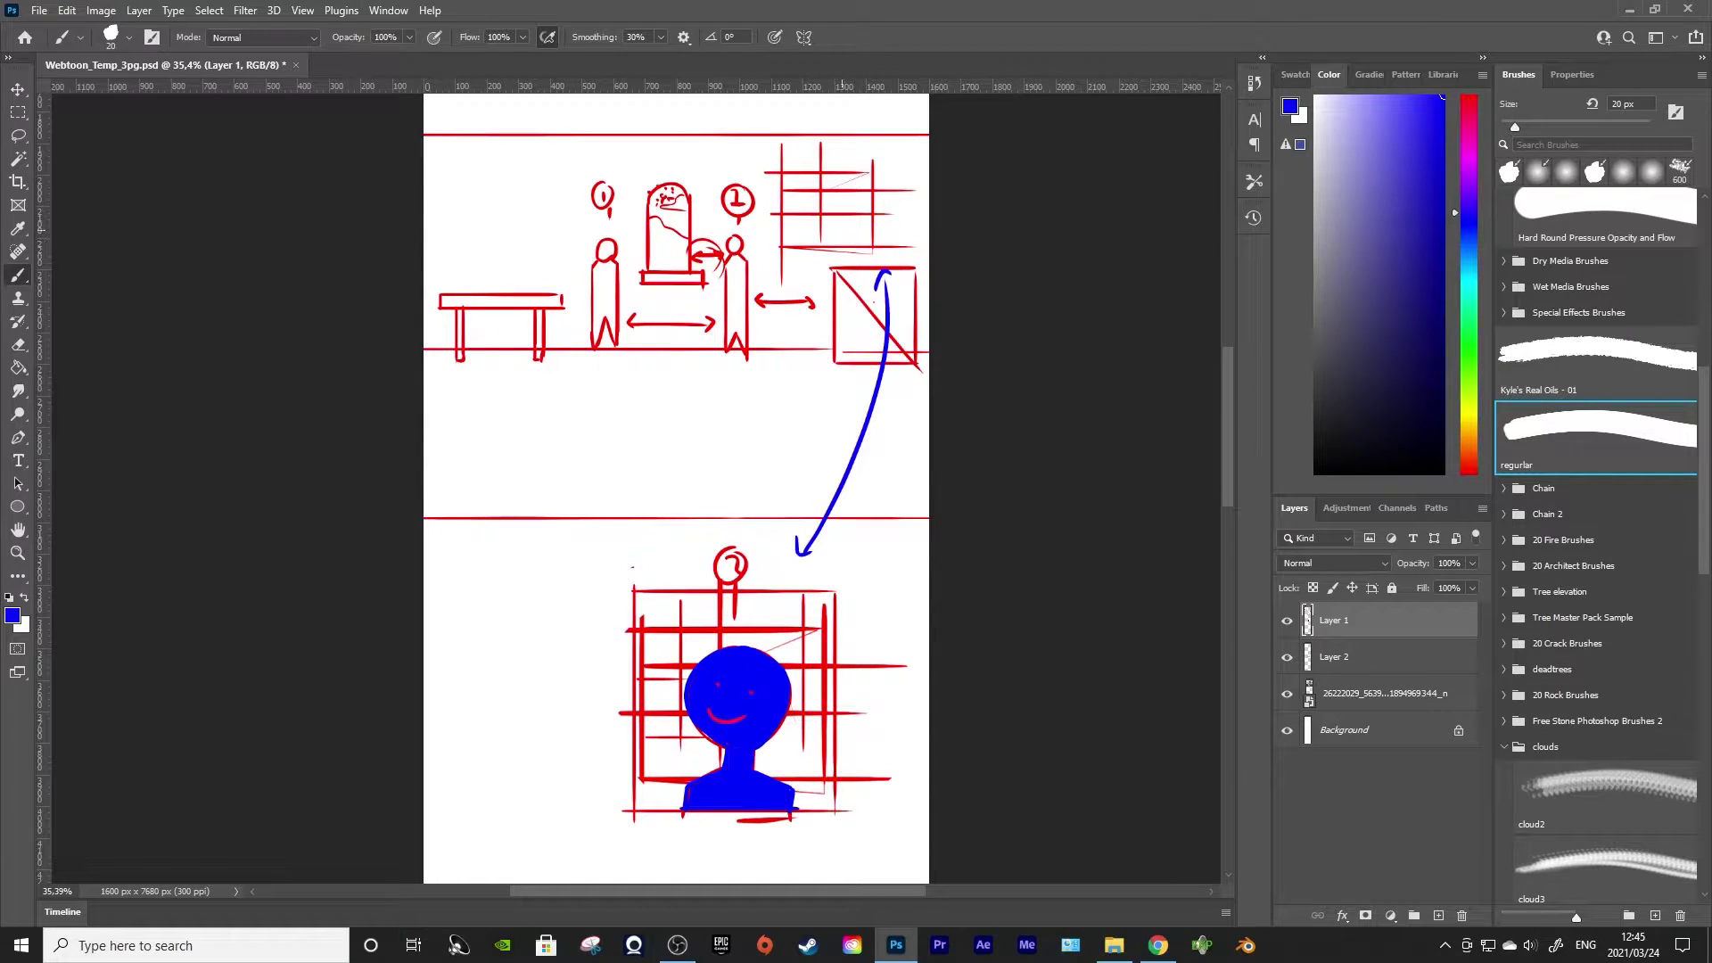
left_click(1286, 658)
left_click(1286, 658)
left_click(1286, 658)
left_click(1287, 658)
Brush short diagonal blue strokes on both sides of the close-up character, along the frame's left edge and beside the right shoulder
left_click_drag(620, 661, 644, 638)
left_click_drag(639, 679, 672, 651)
left_click_drag(643, 704, 656, 694)
left_click_drag(778, 757, 797, 738)
left_click_drag(792, 777, 808, 762)
key("ctrl+z")
key("ctrl+shift+z")
key("ctrl+z")
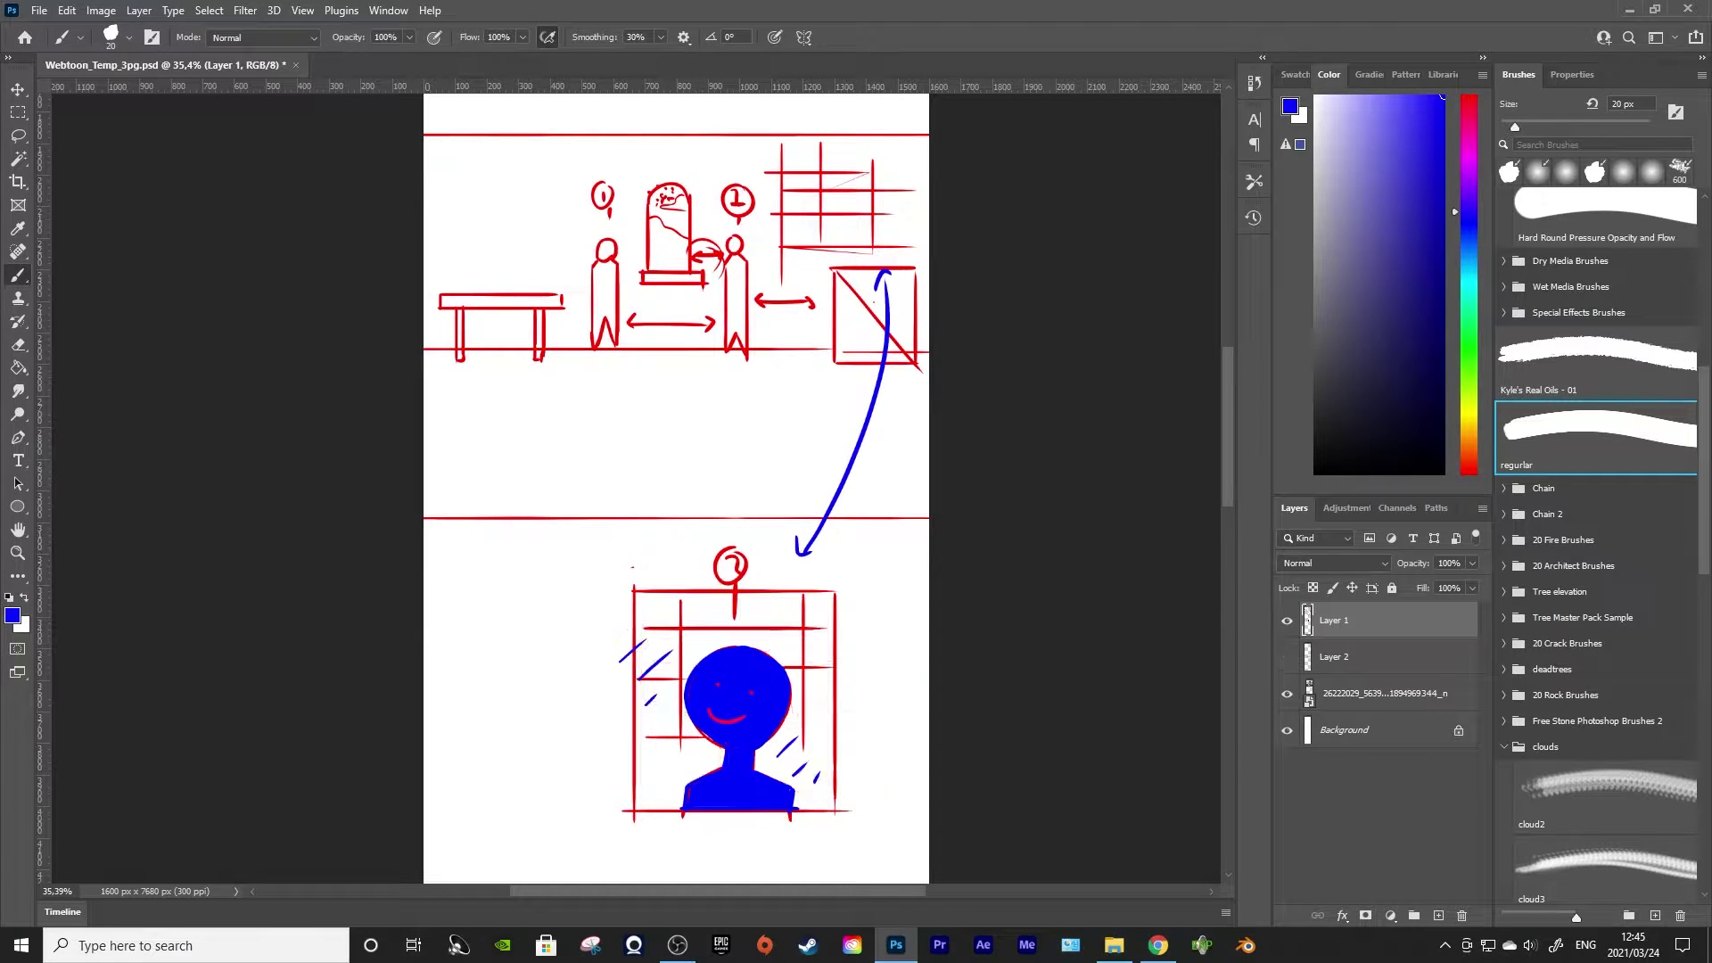
key("ctrl+shift+z")
Examine how the spacing and background of the two-character panel relate to the close-up panel below it
mouse_move(1228, 456)
left_mouse_down()
mouse_move(1228, 436)
mouse_move(1228, 472)
mouse_move(1228, 452)
left_mouse_up()
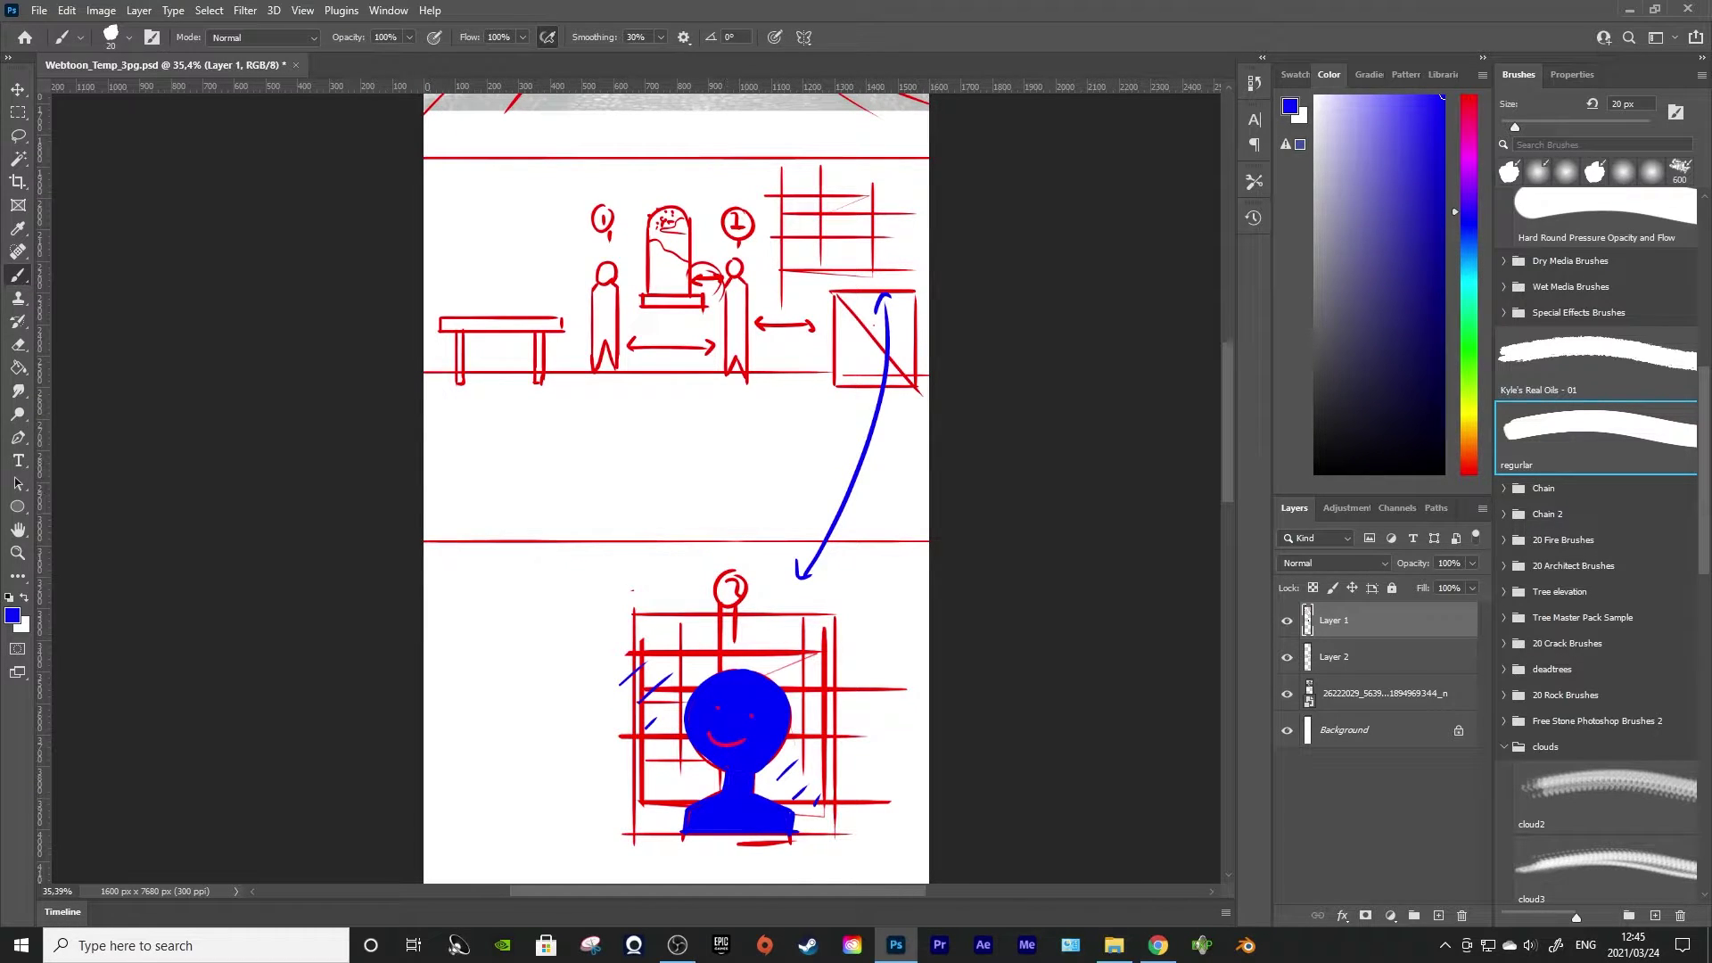
scroll(676, 488, "down", 4)
scroll(675, 488, "up", 3)
scroll(675, 488, "down", 1)
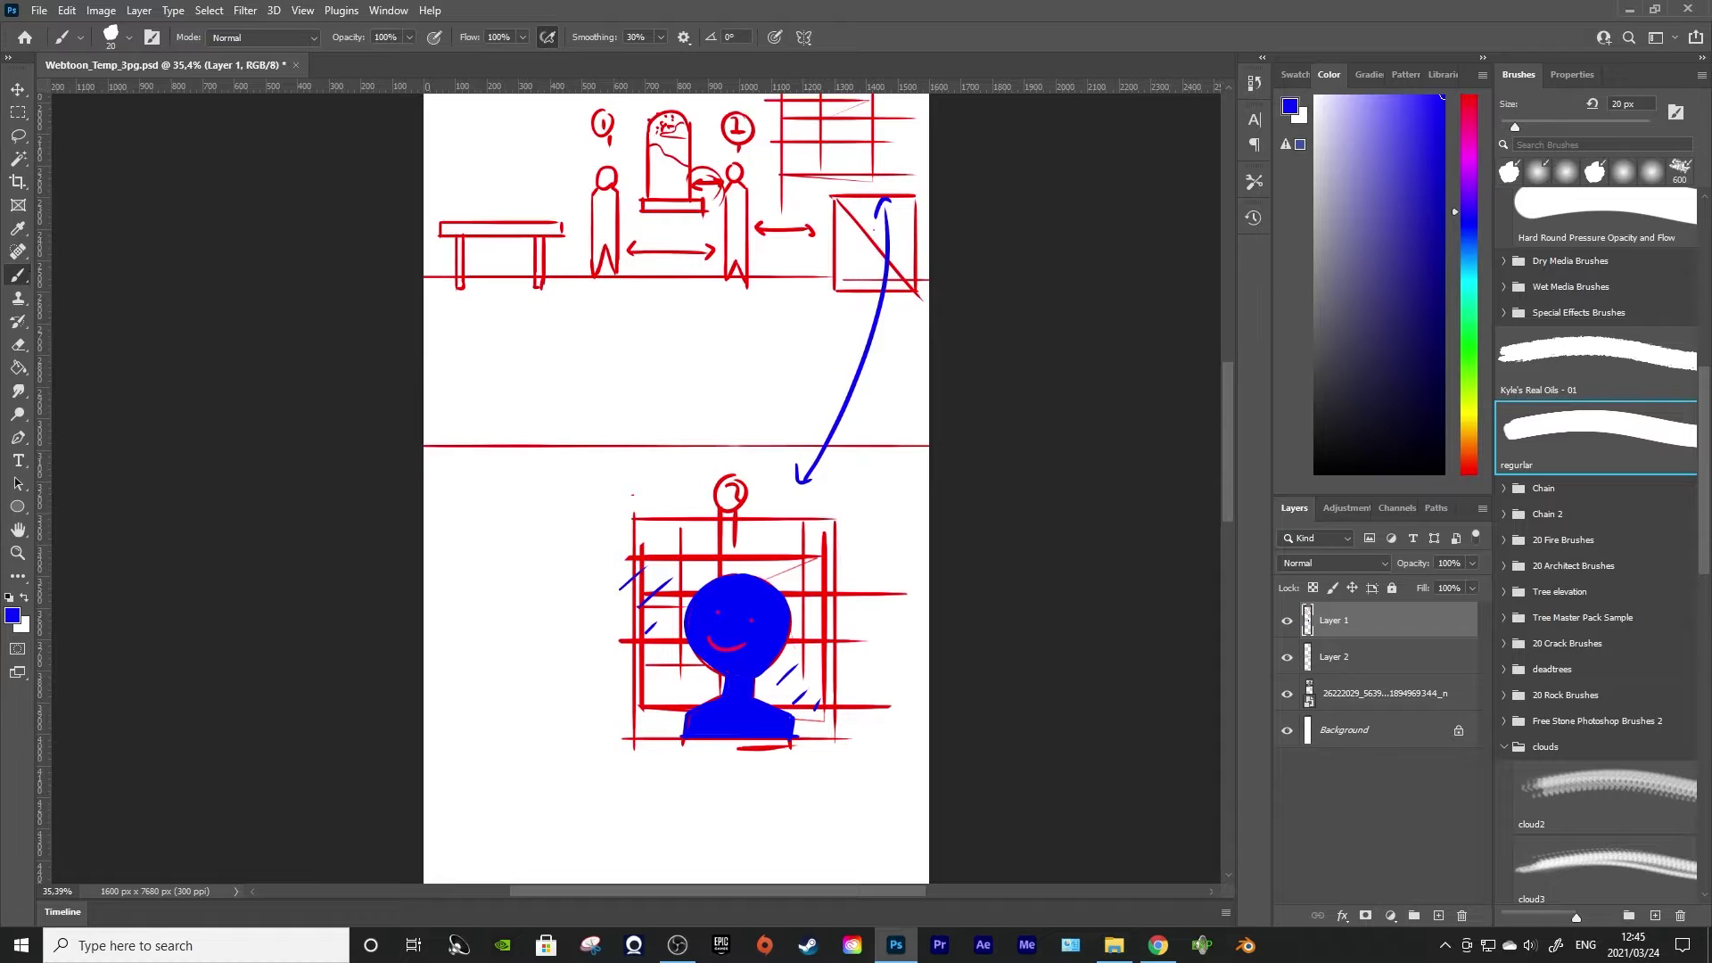
scroll(676, 489, "up", 3)
scroll(676, 488, "down", 3)
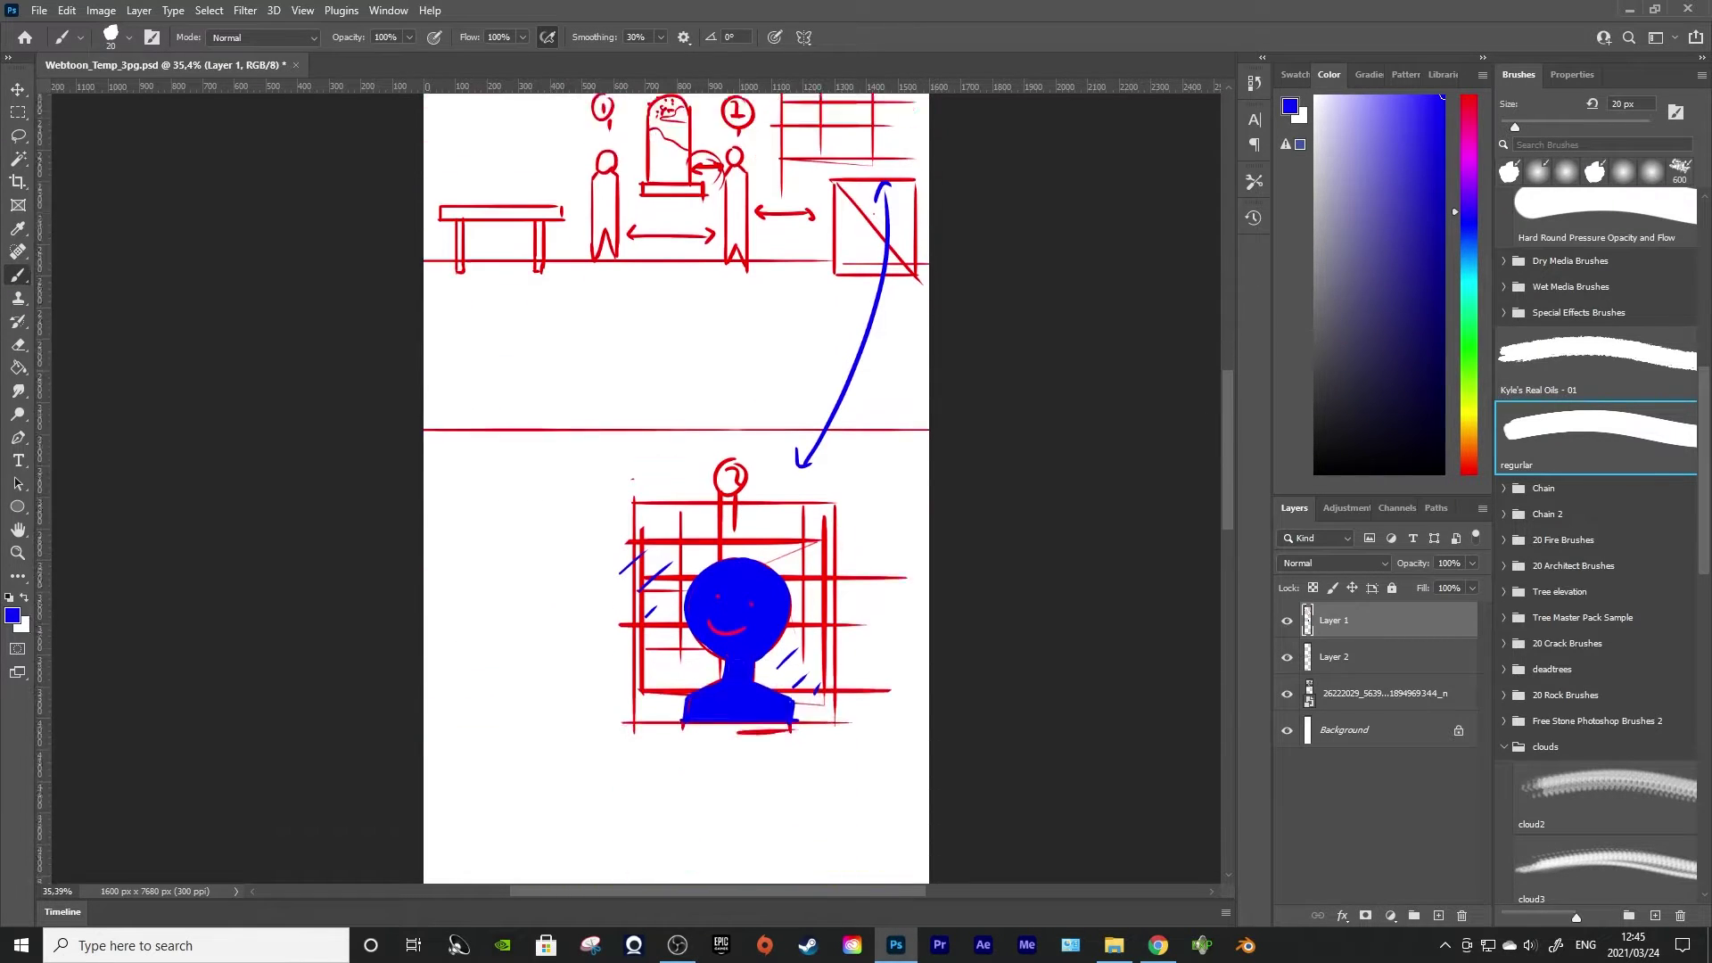
scroll(676, 489, "up", 3)
scroll(676, 489, "down", 1)
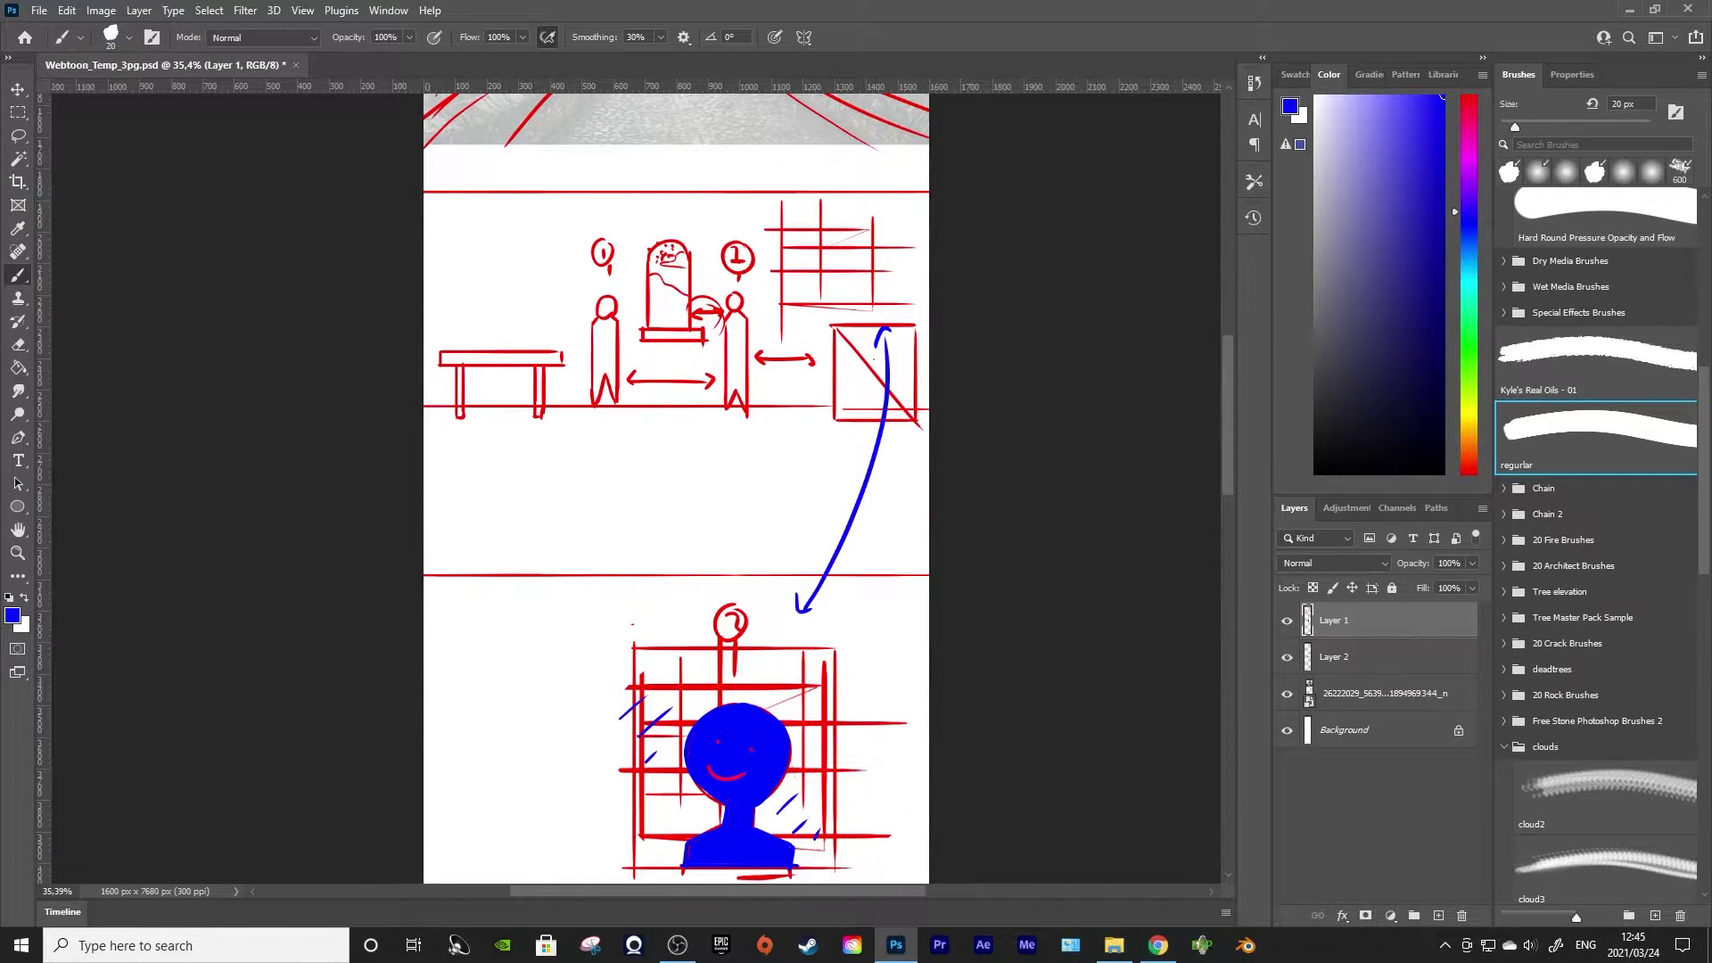
scroll(675, 488, "down", 2)
scroll(676, 488, "up", 2)
Select a rectangle around character 2's upper body in the two-character panel and copy it to a new layer
key("m")
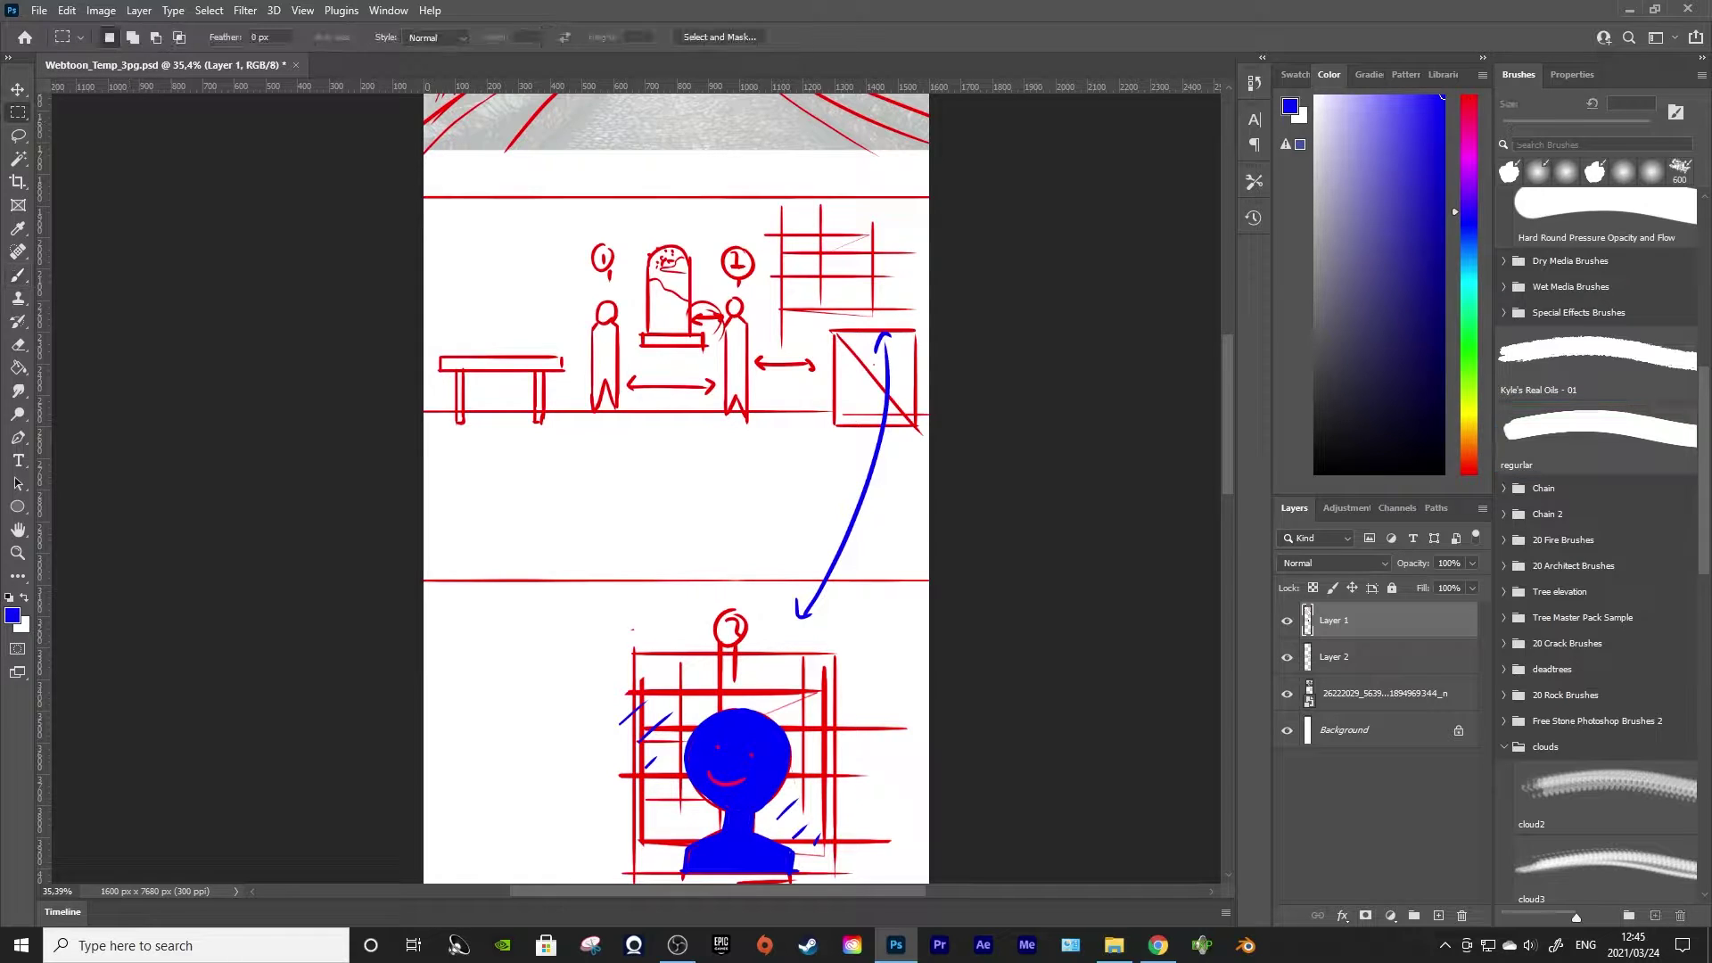
scroll(676, 489, "down", 1)
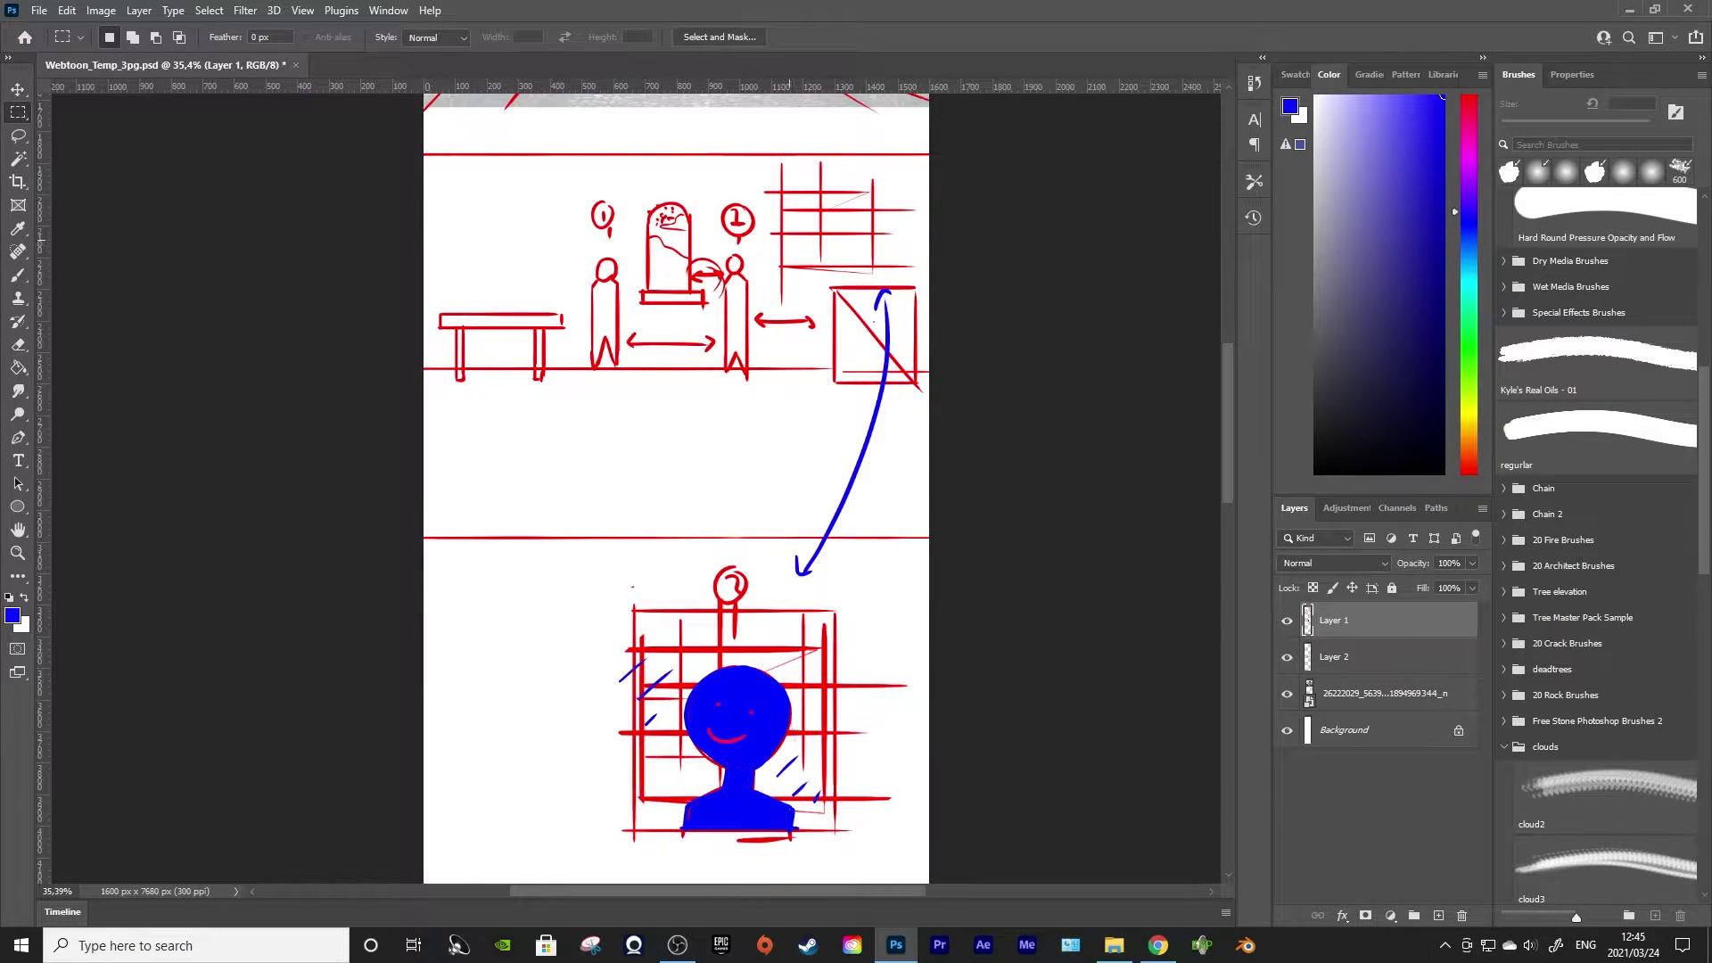
left_click_drag(685, 239, 790, 336)
right_click(749, 272)
left_click(803, 402)
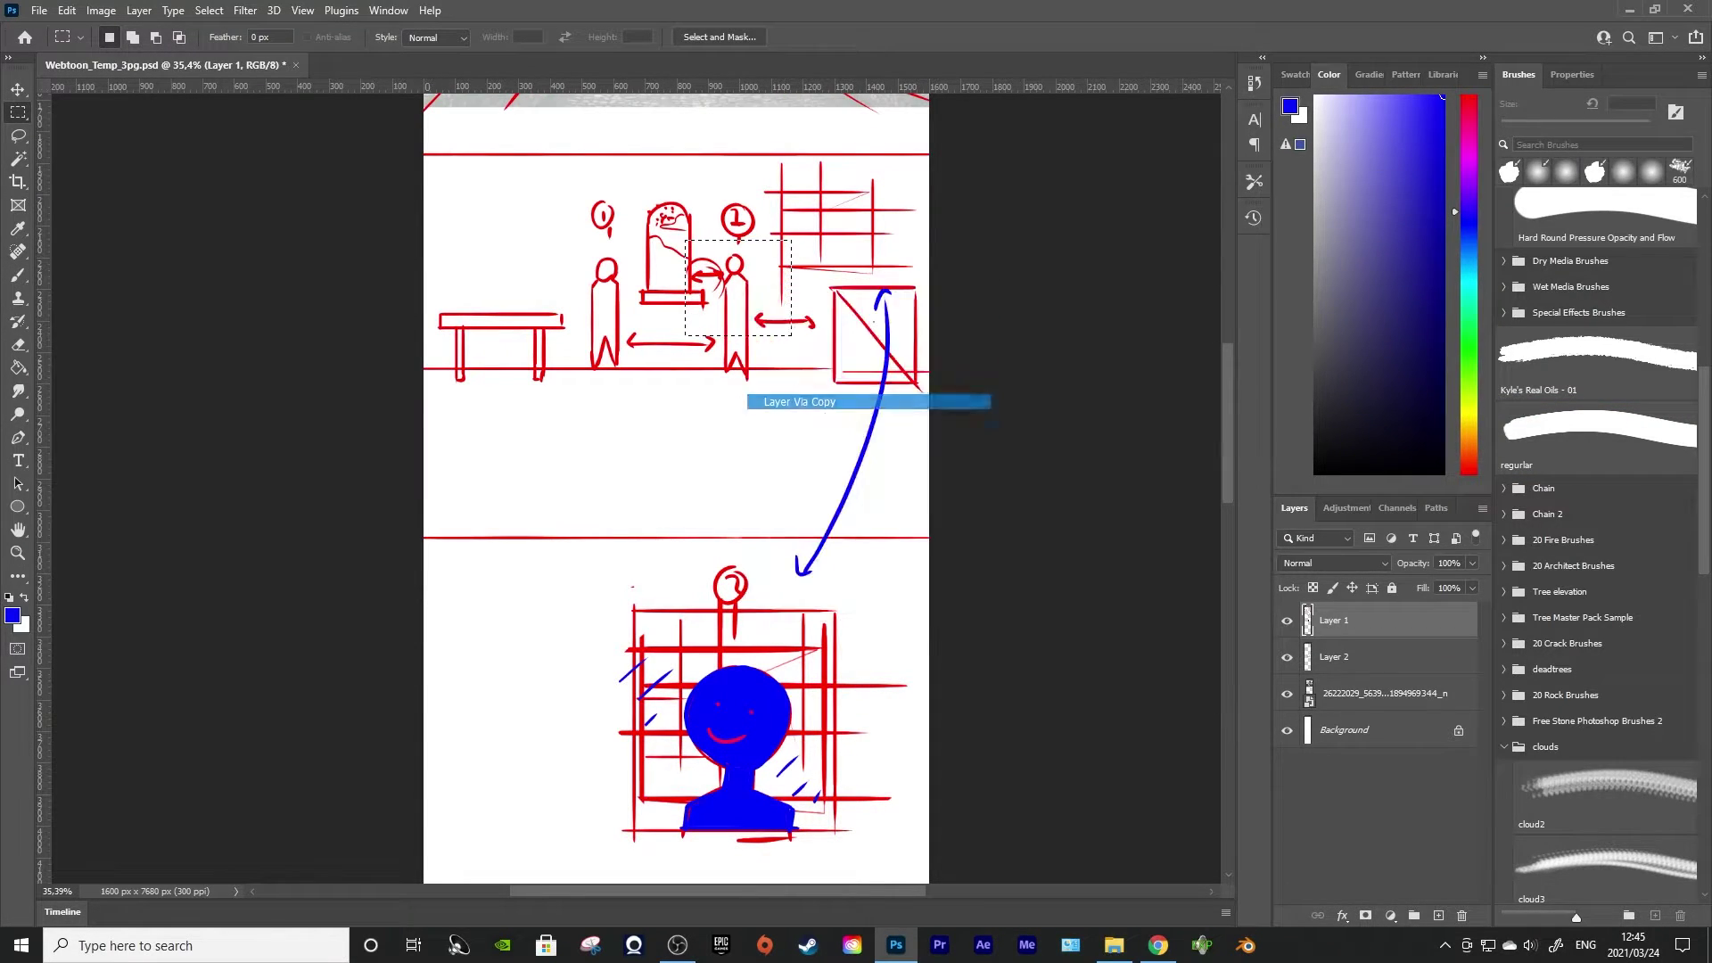
Free Transform the copied character, moving it below the close-up panel and enlarging it to roughly three times its size
scroll(676, 489, "down", 2)
right_click(743, 215)
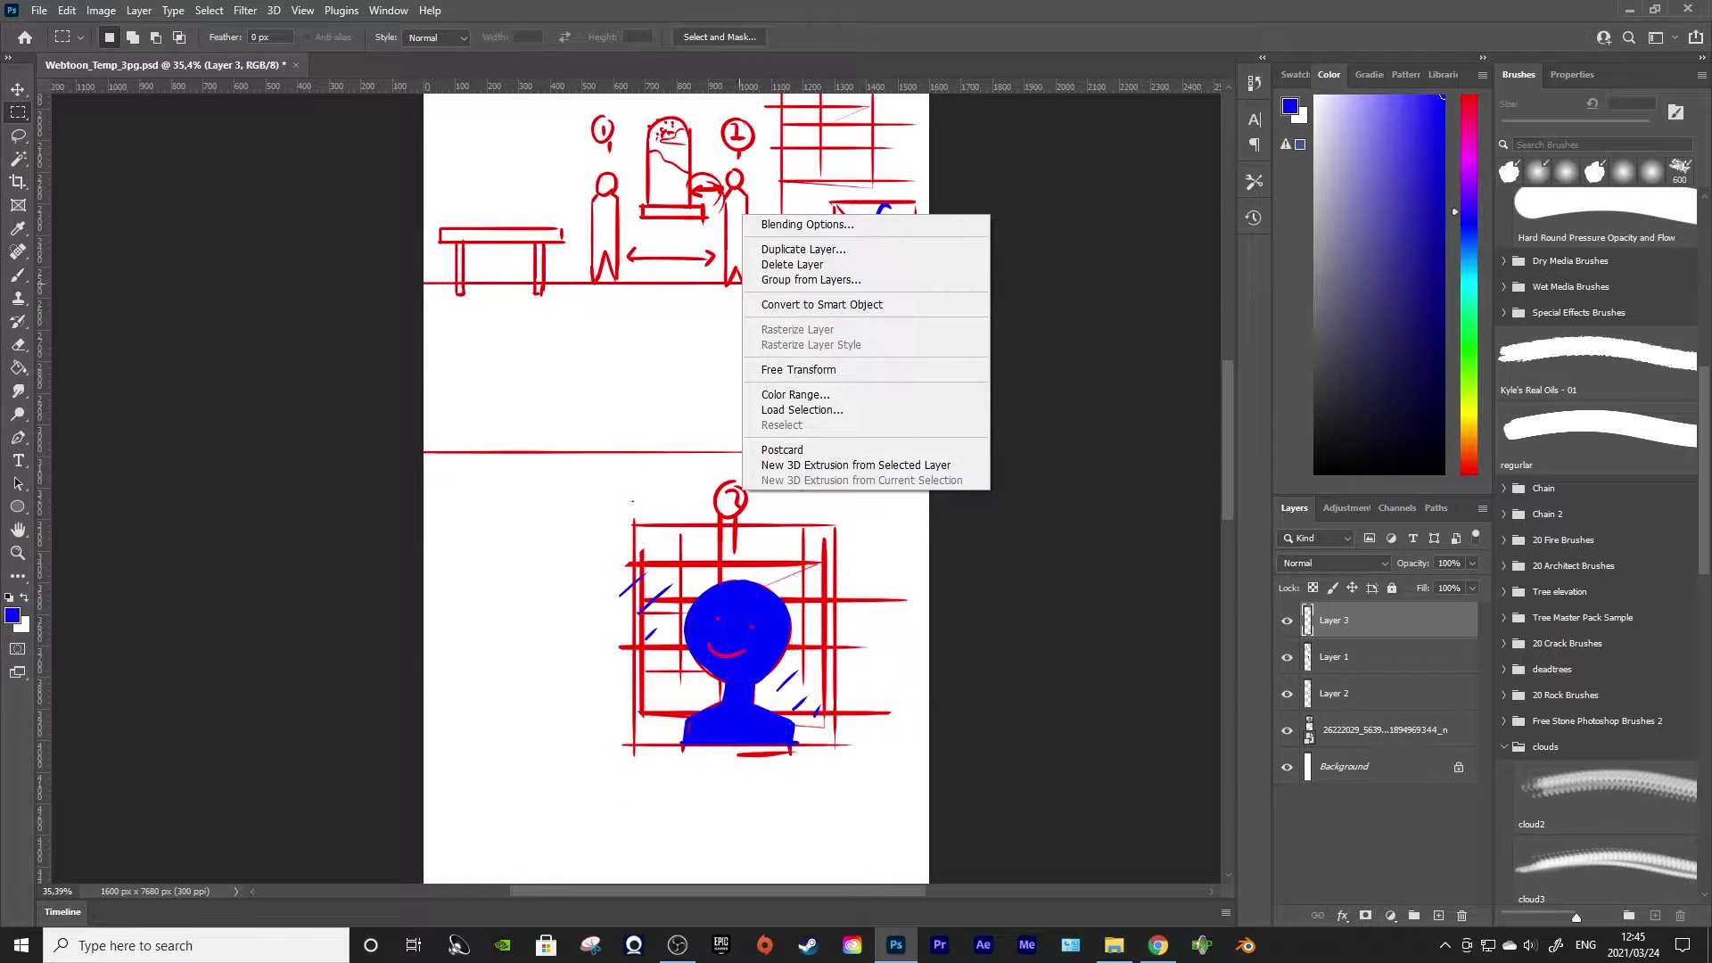
left_click(798, 369)
left_click_drag(736, 201, 564, 657)
scroll(563, 658, "down", 5)
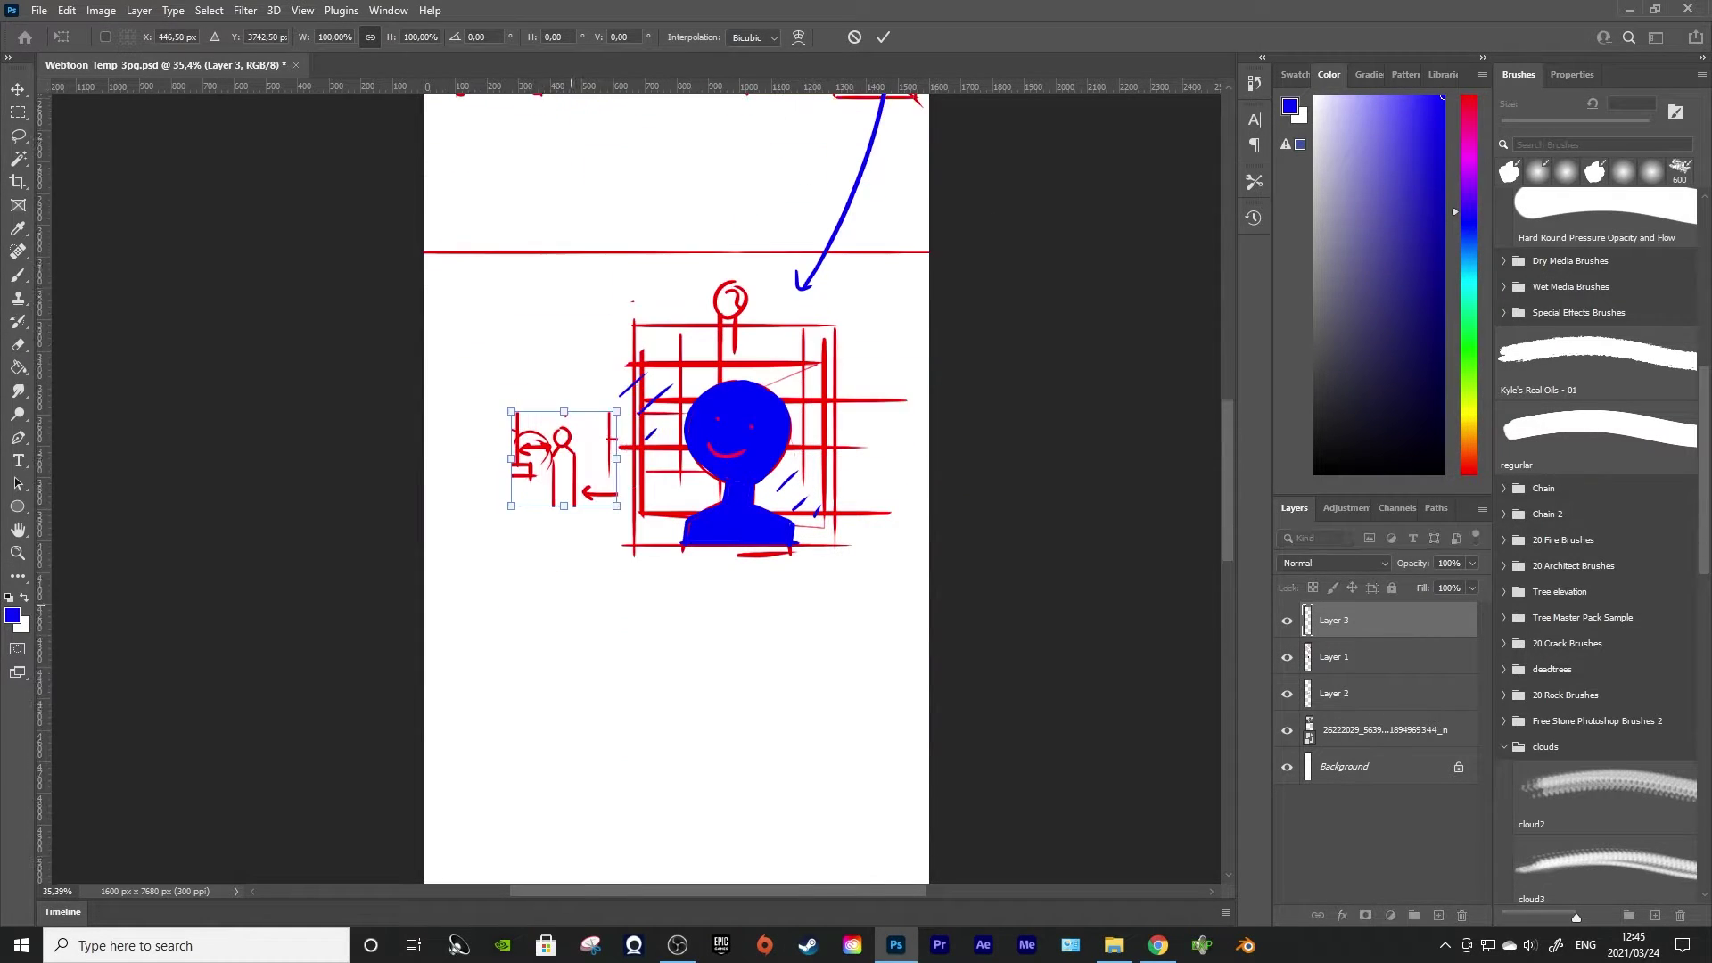
scroll(572, 606, "down", 2)
left_click_drag(572, 440, 554, 739)
mouse_move(599, 652)
left_mouse_down()
mouse_move(885, 521)
mouse_move(874, 530)
left_mouse_up()
mouse_move(681, 531)
left_mouse_down()
mouse_move(640, 621)
mouse_move(663, 604)
left_mouse_up()
key("Return")
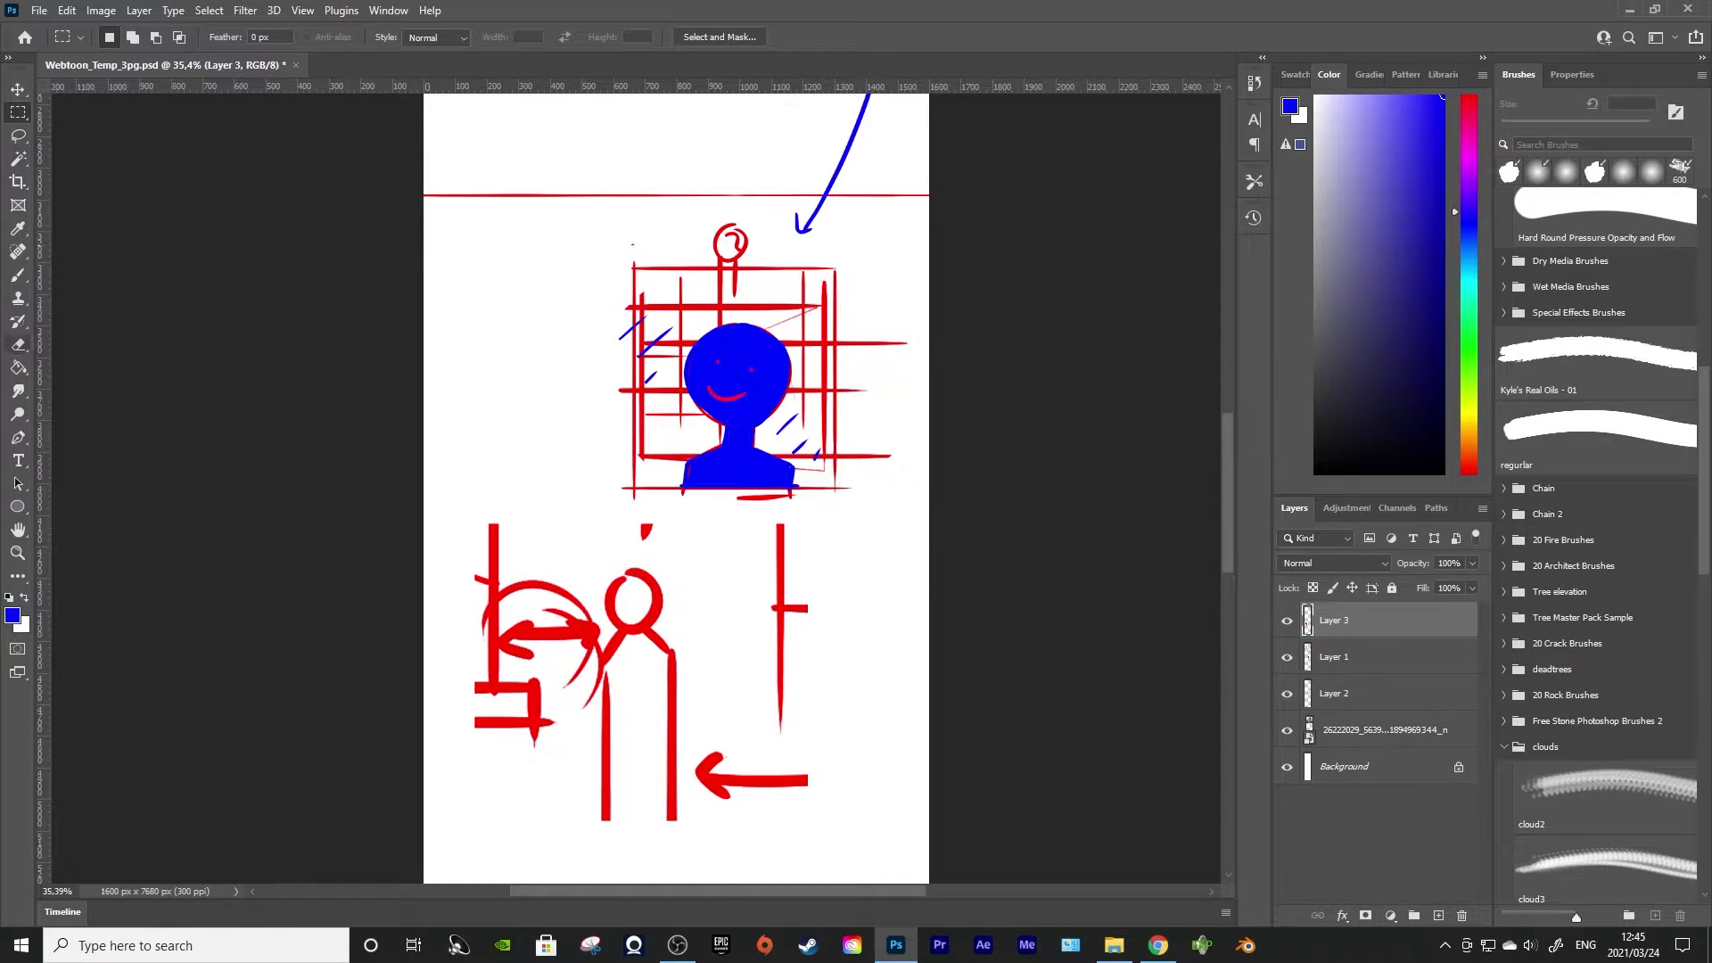
Draw a blue rectangular panel frame around the enlarged character with the Brush
key("b")
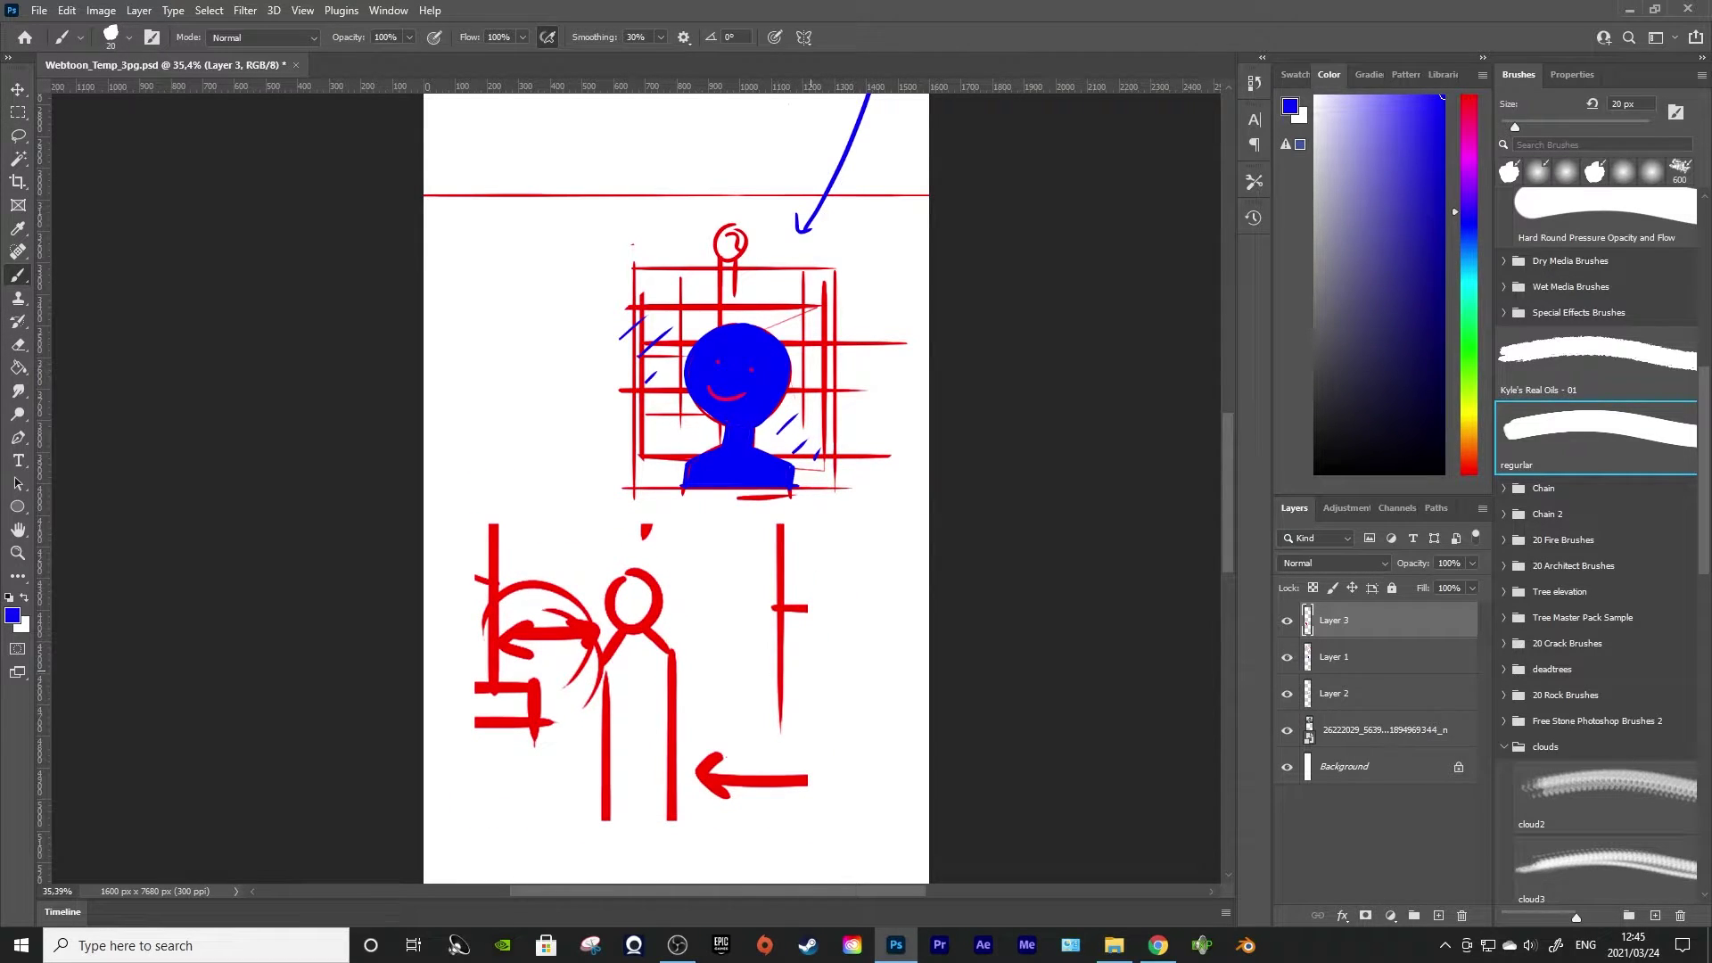
left_click(481, 529)
left_click(784, 529, "shift")
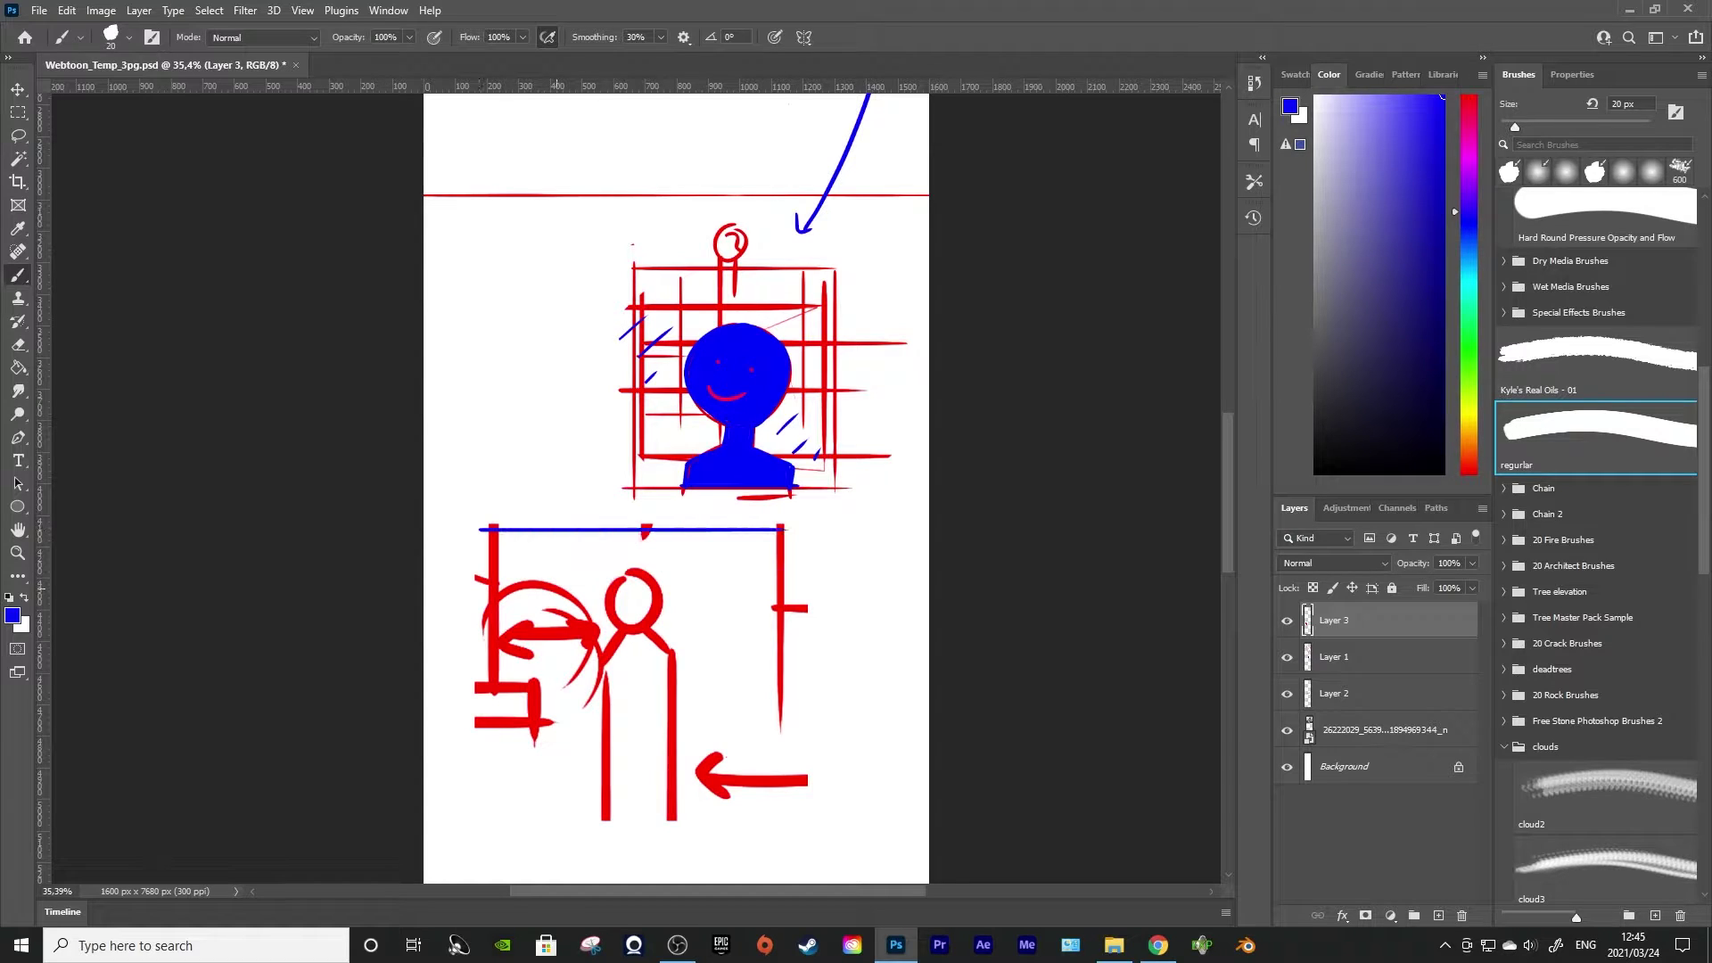
mouse_move(485, 517)
left_mouse_down()
mouse_move(487, 841)
mouse_move(871, 836)
left_mouse_up()
left_click_drag(788, 523, 788, 863)
left_click_drag(784, 847, 785, 840)
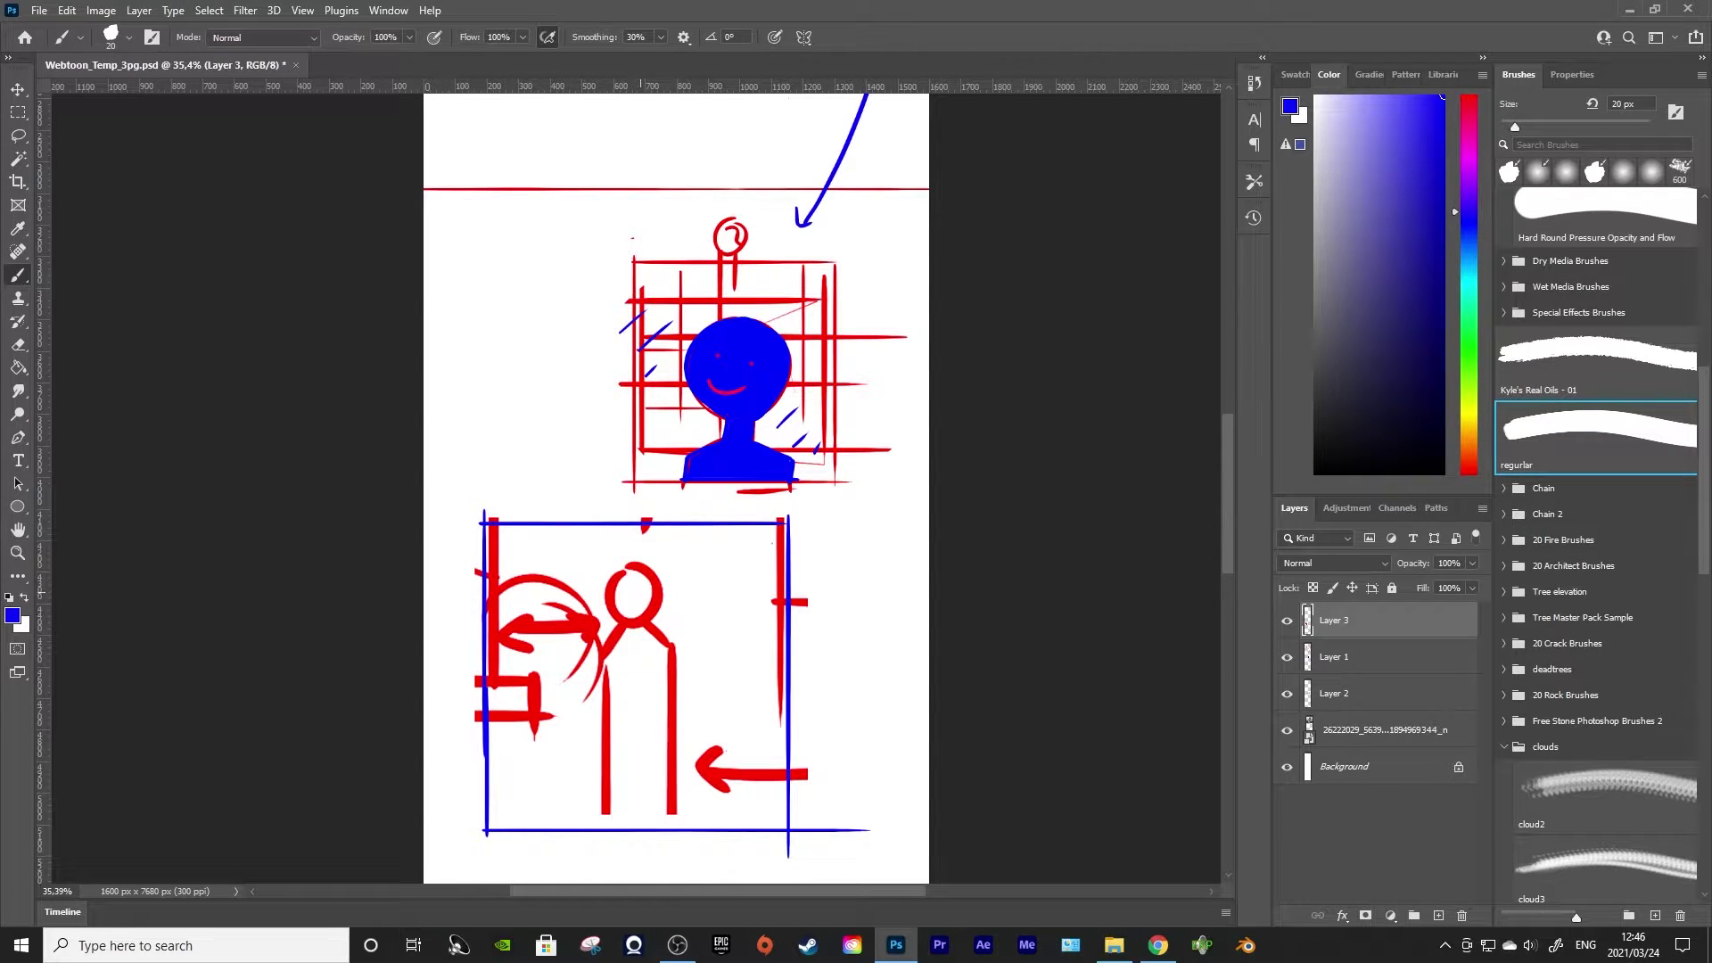
Draw a blue face with slanted angry brows and a small smile on the enlarged character's head
mouse_move(616, 584)
left_mouse_down()
mouse_move(646, 587)
mouse_move(639, 605)
left_mouse_up()
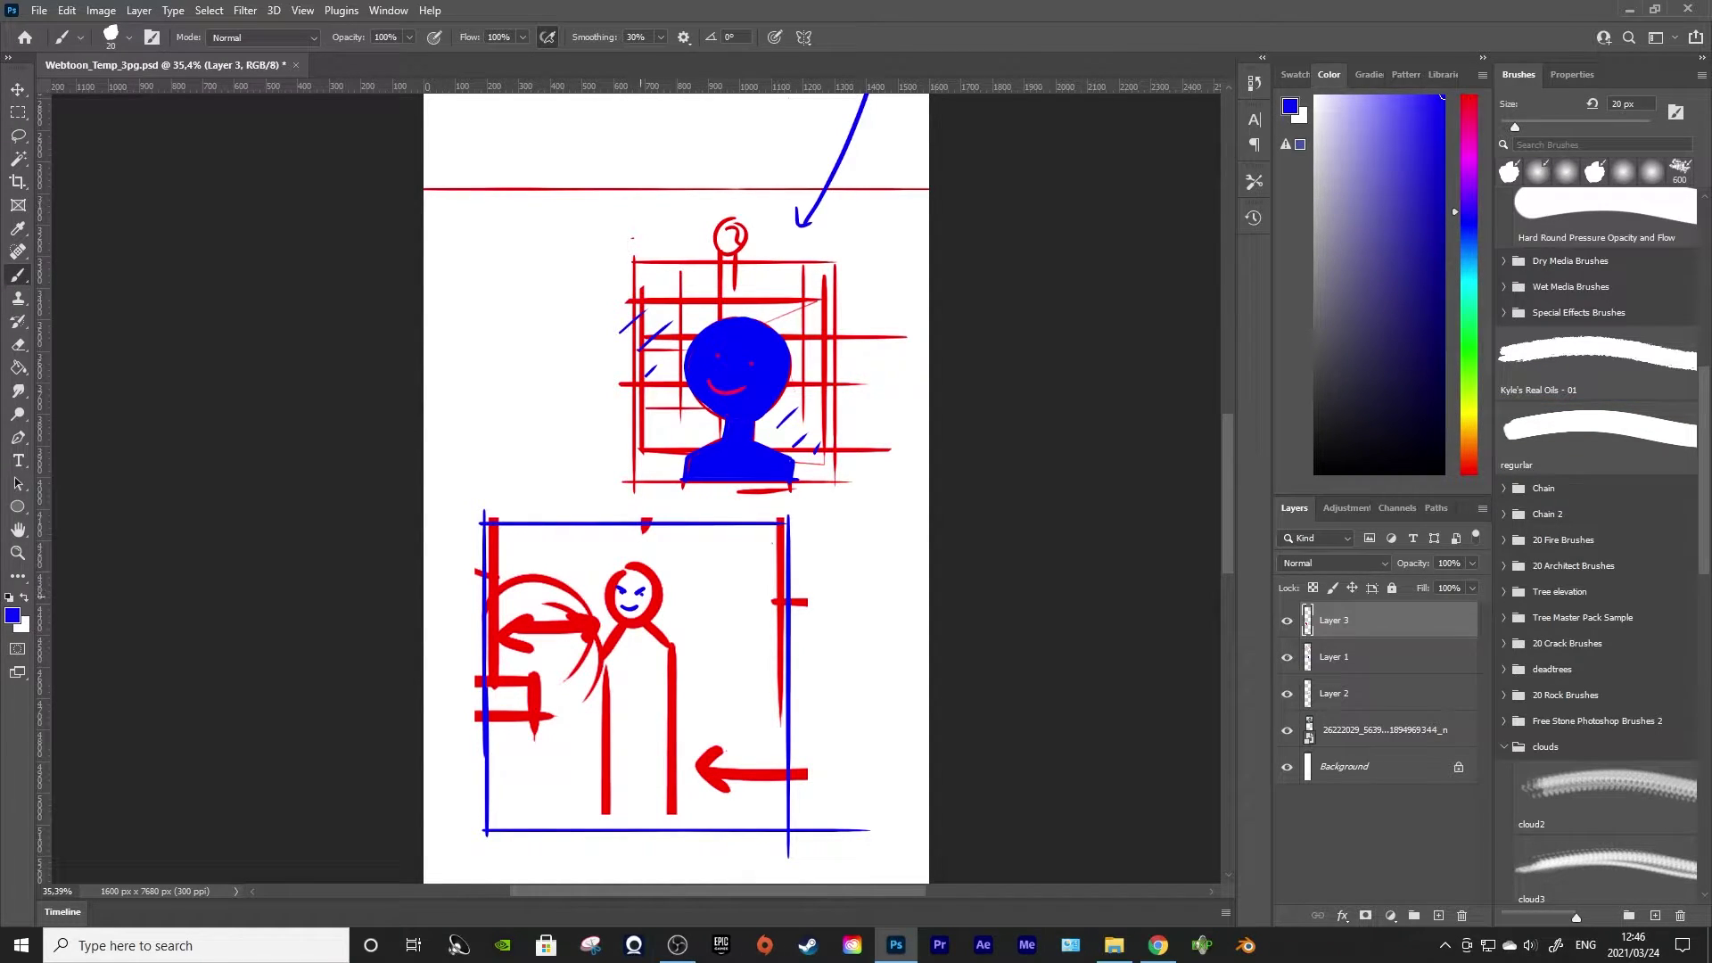
scroll(676, 488, "up", 3)
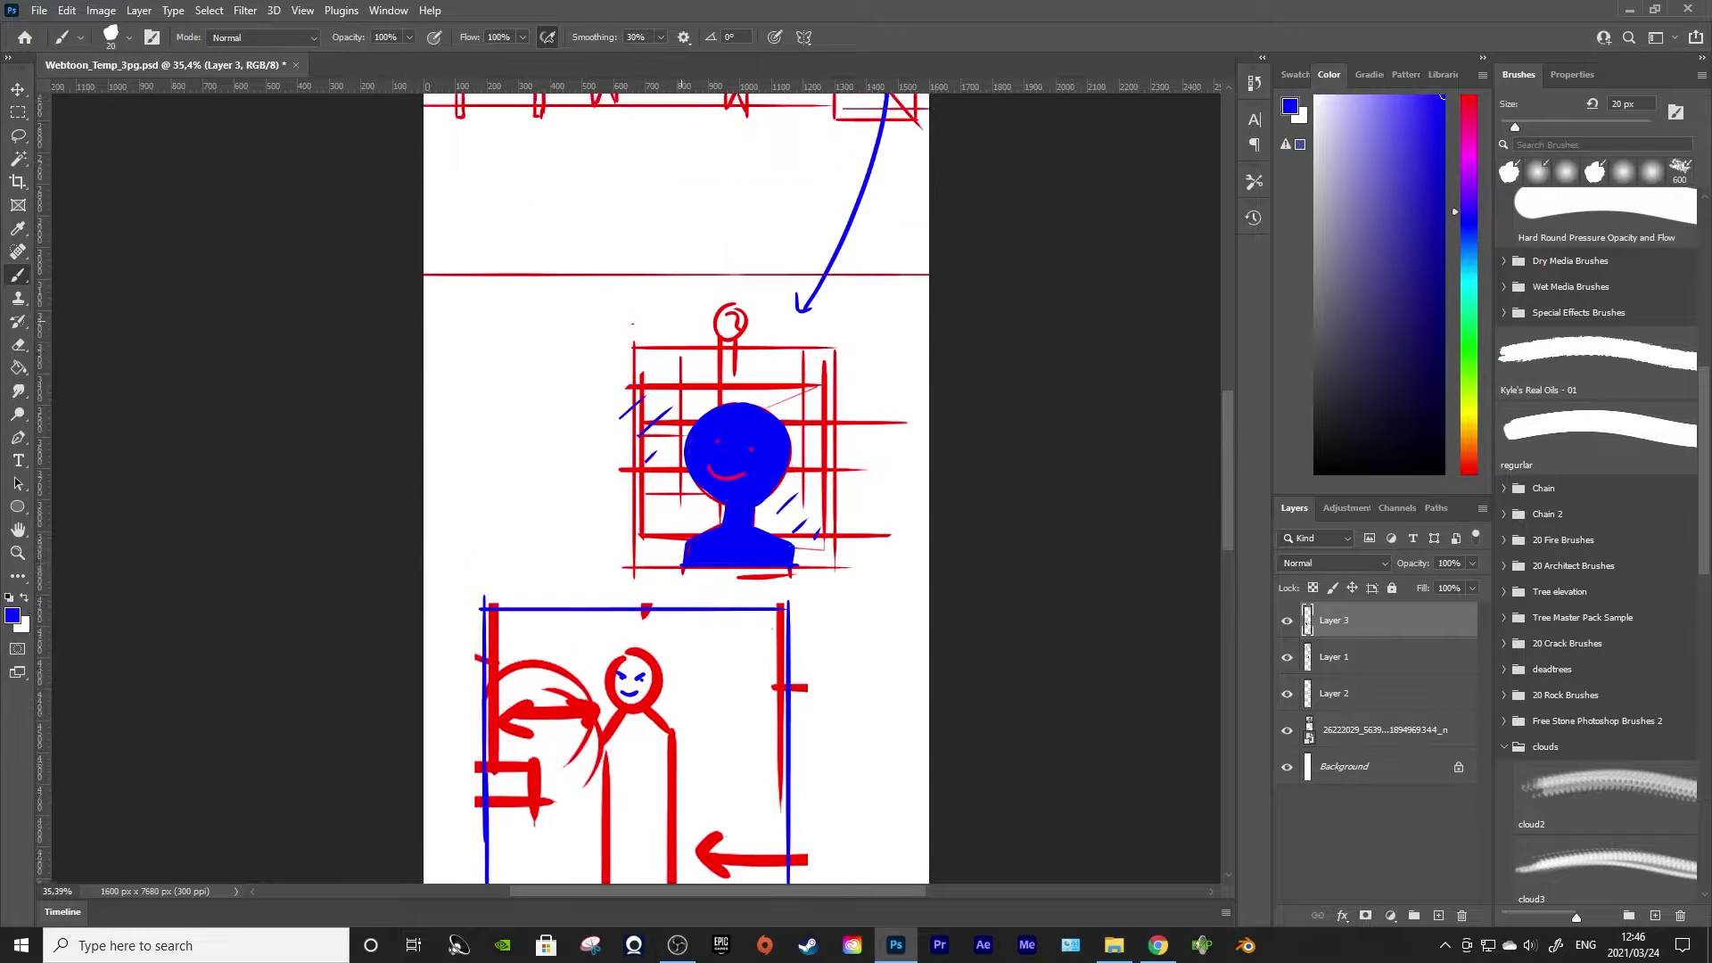
scroll(675, 489, "down", 5)
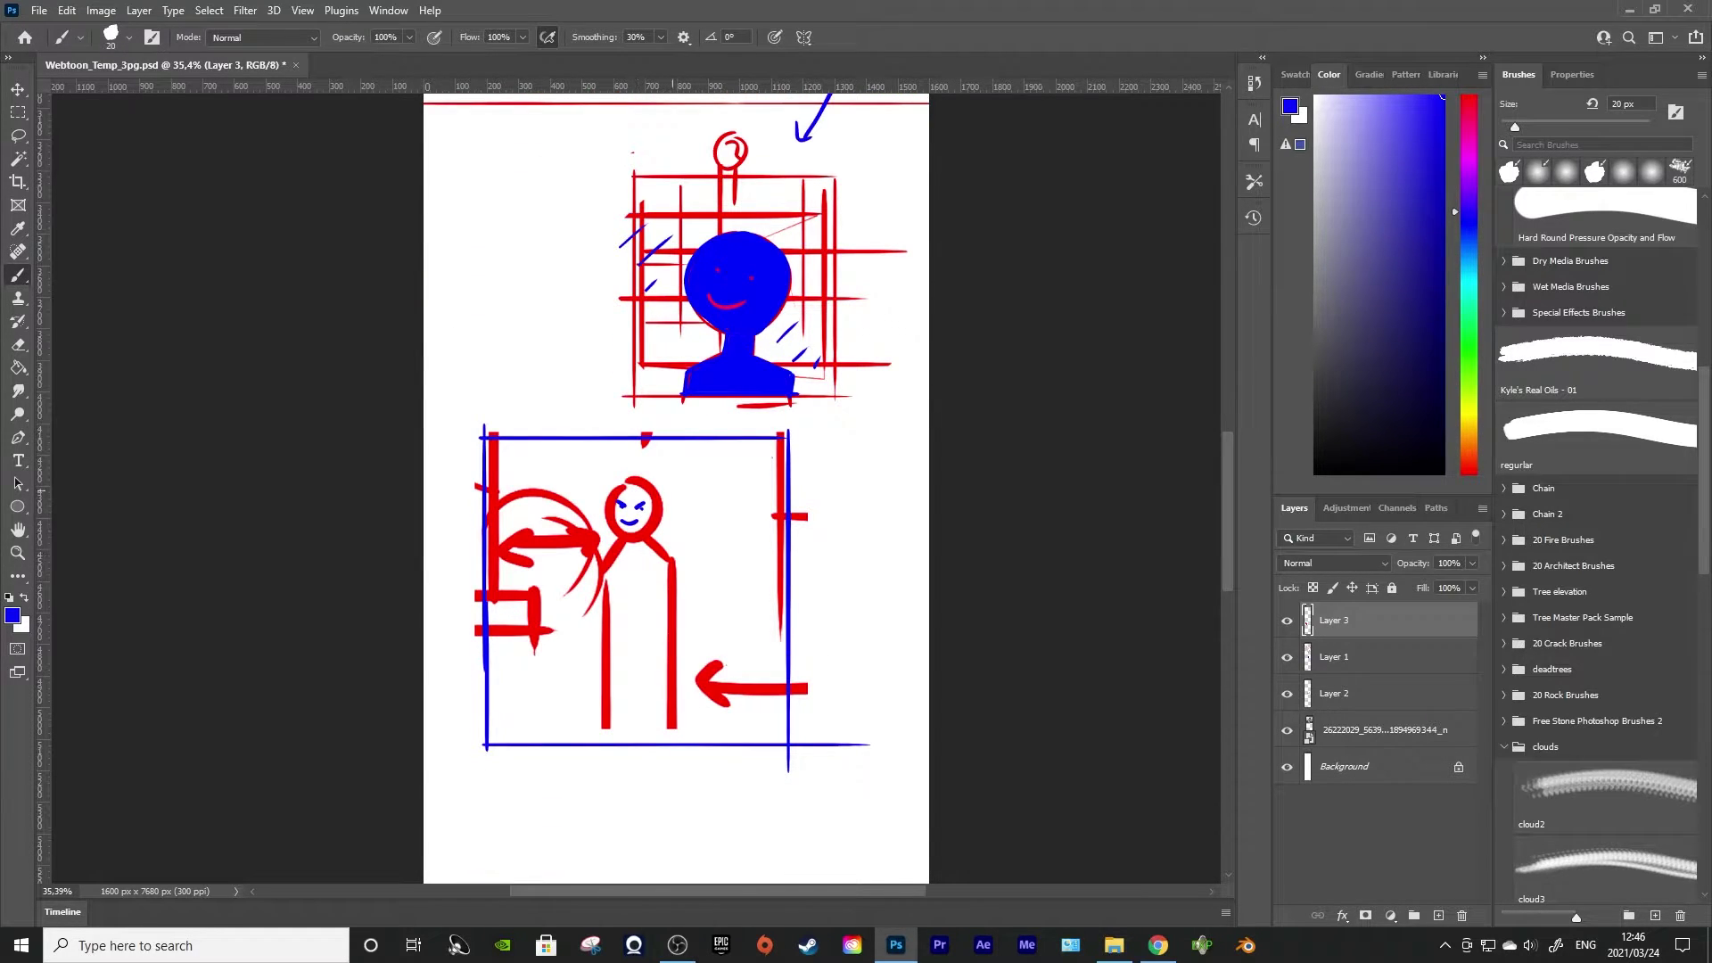
scroll(674, 490, "up", 2)
scroll(595, 445, "down", 1)
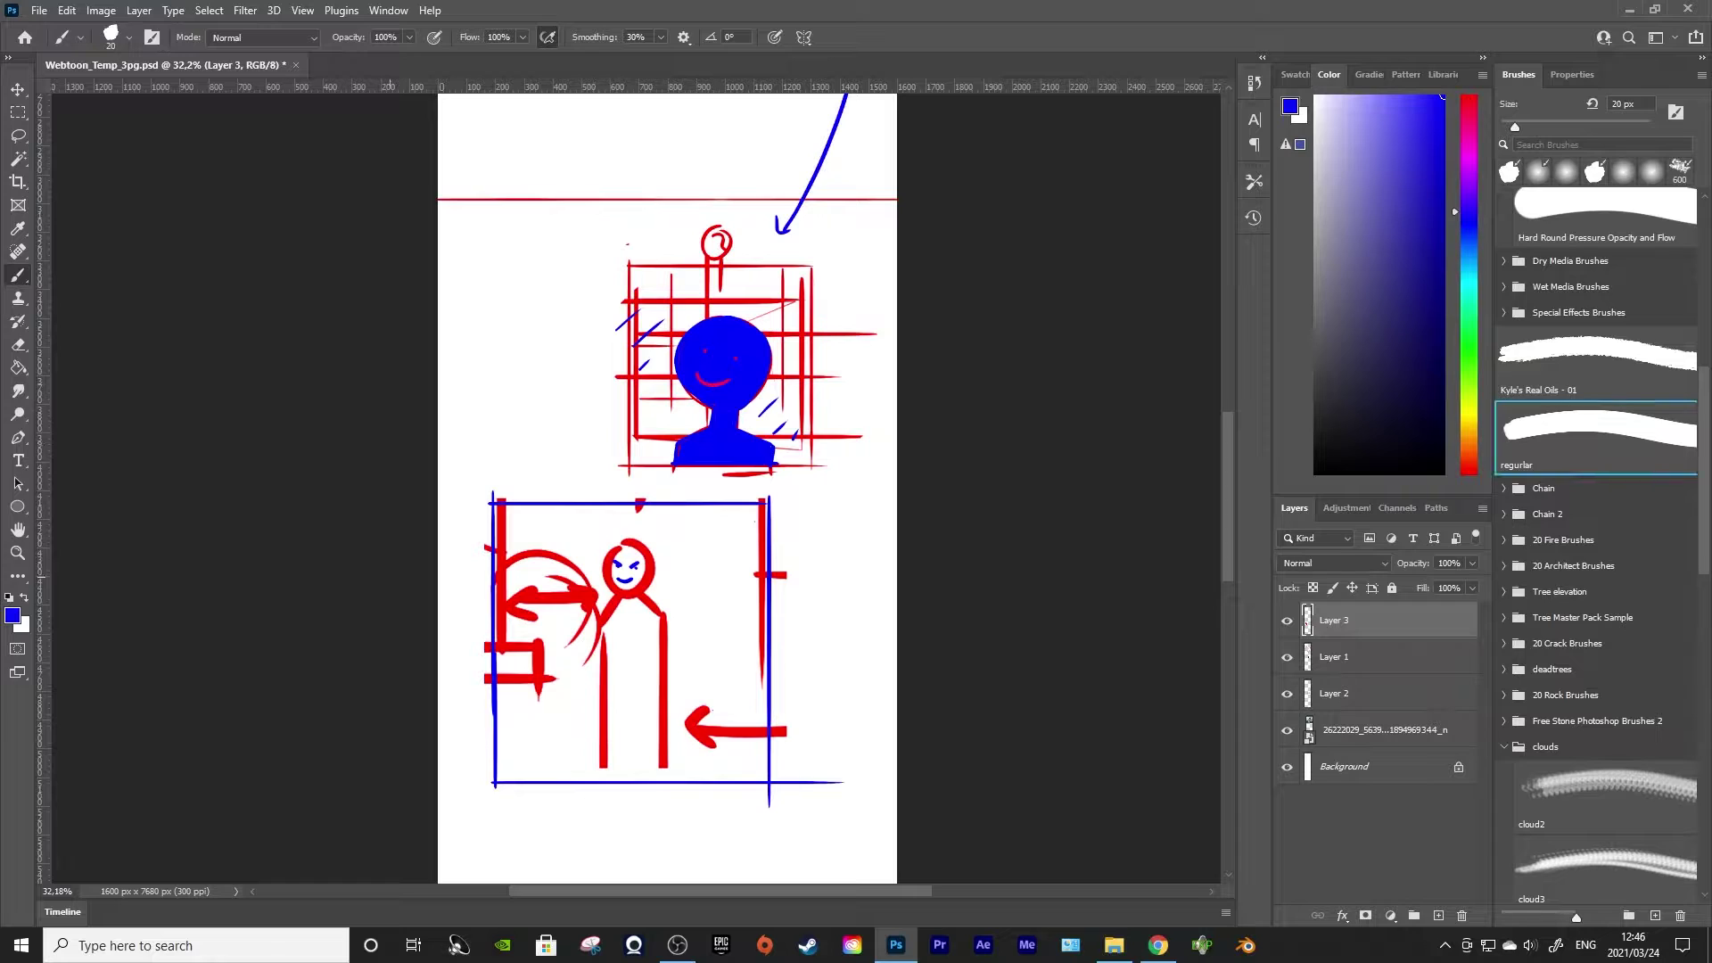
Draw a blue downward arrow above the new panel and give the enlarged character a blue head outline with a plain smiling face
left_click_drag(546, 473, 553, 487)
mouse_move(637, 565)
left_mouse_down()
mouse_move(618, 593)
mouse_move(621, 546)
mouse_move(642, 588)
mouse_move(638, 573)
left_mouse_up()
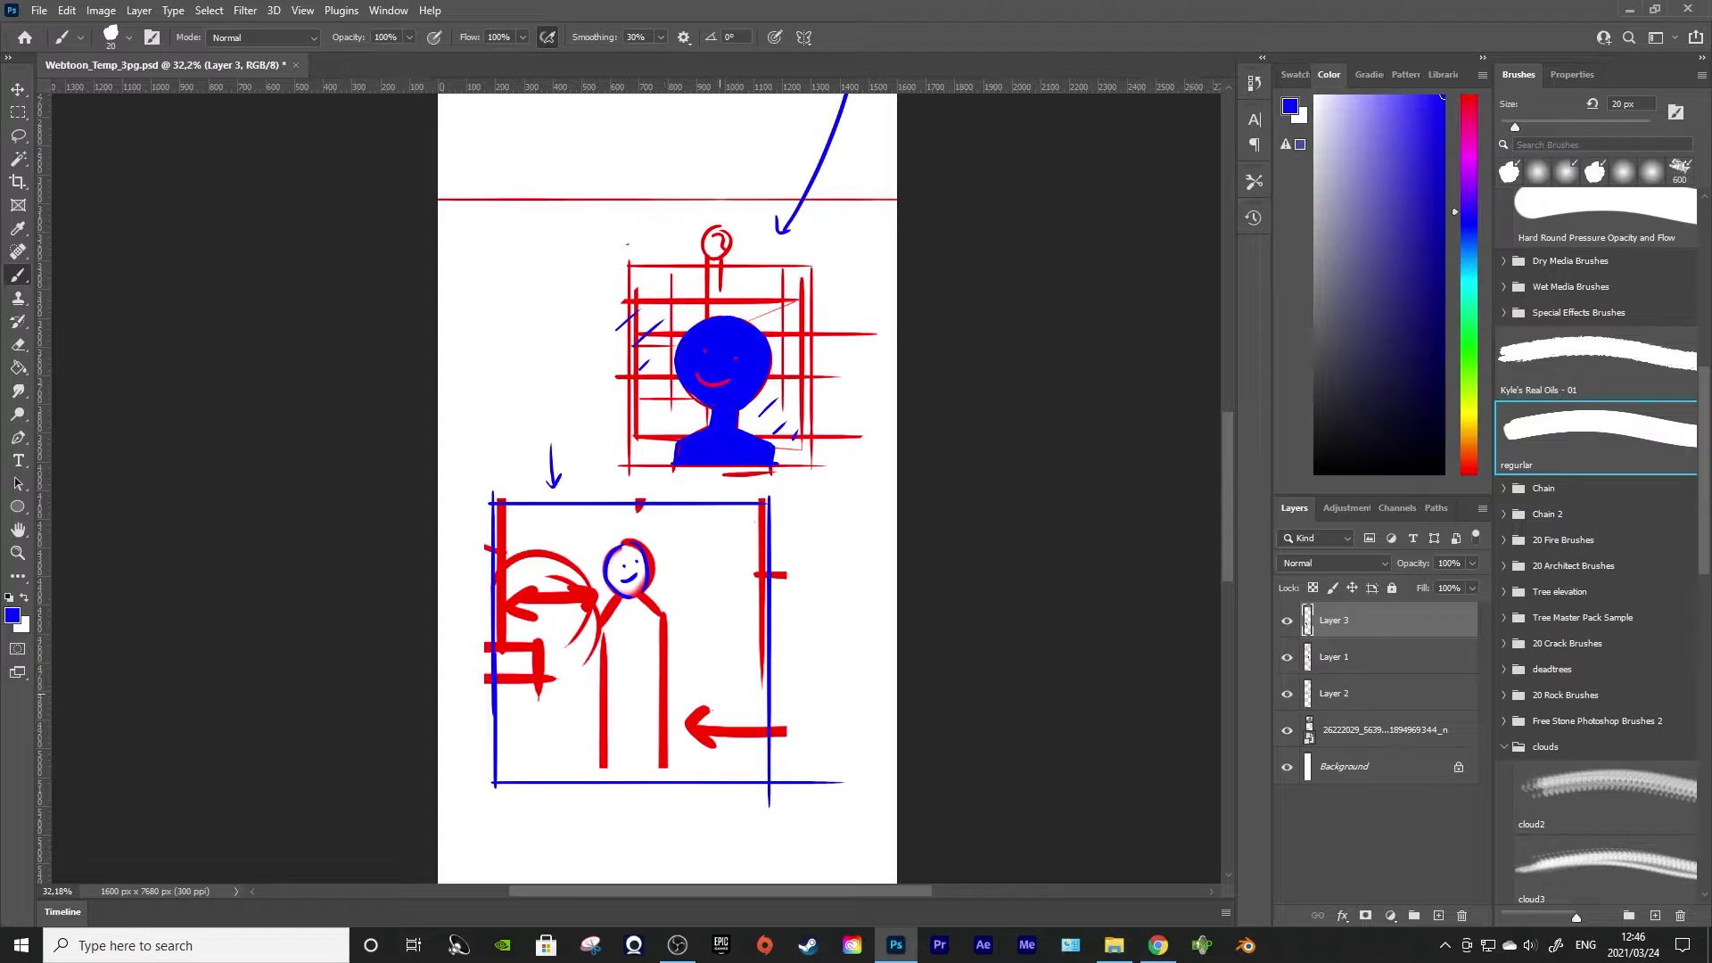
scroll(766, 124, "down", 2)
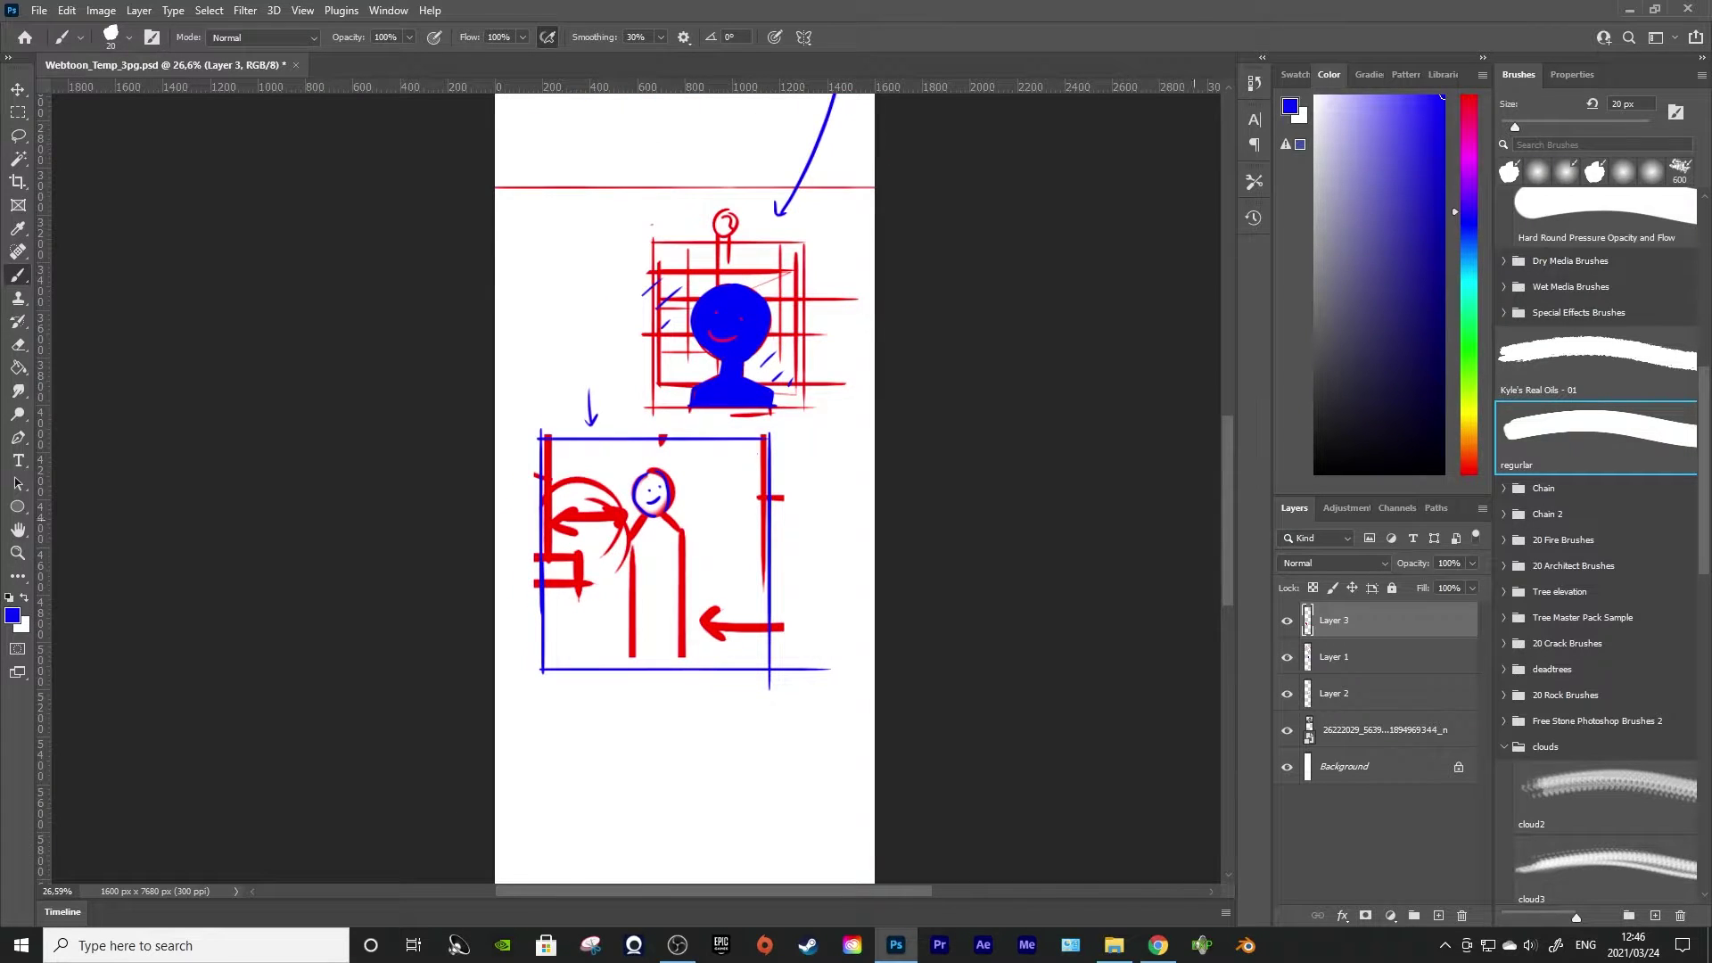
scroll(685, 489, "up", 3)
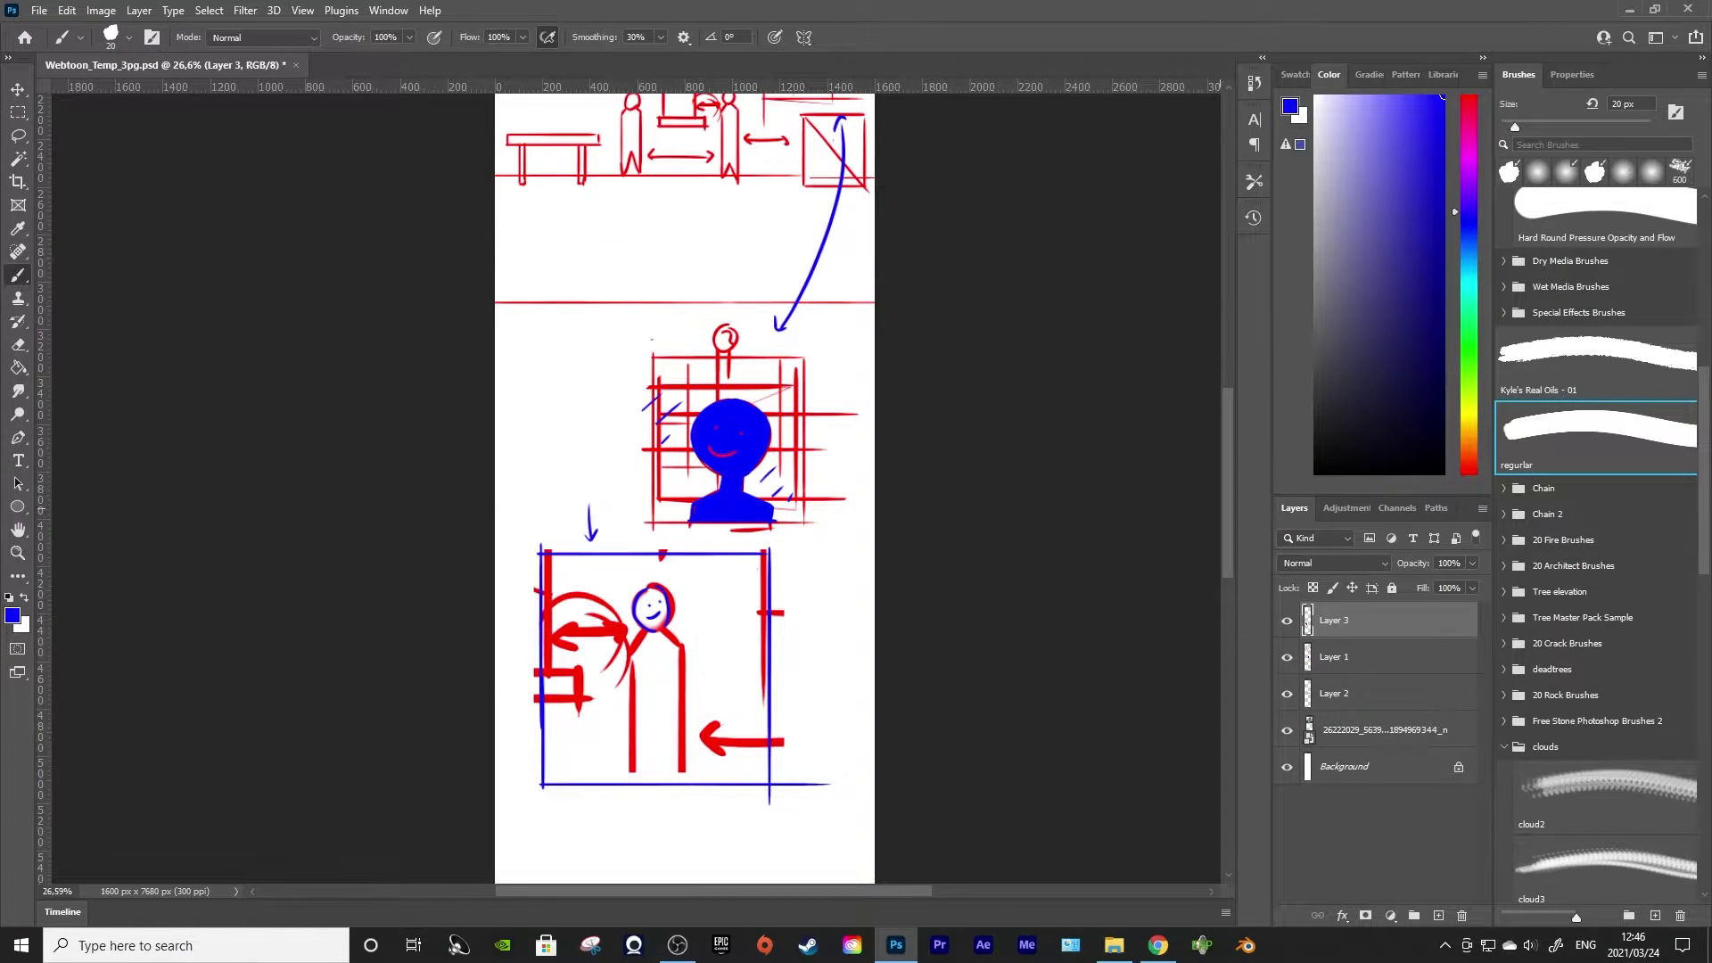
mouse_move(1228, 499)
left_mouse_down()
mouse_move(1227, 415)
mouse_move(1228, 488)
left_mouse_up()
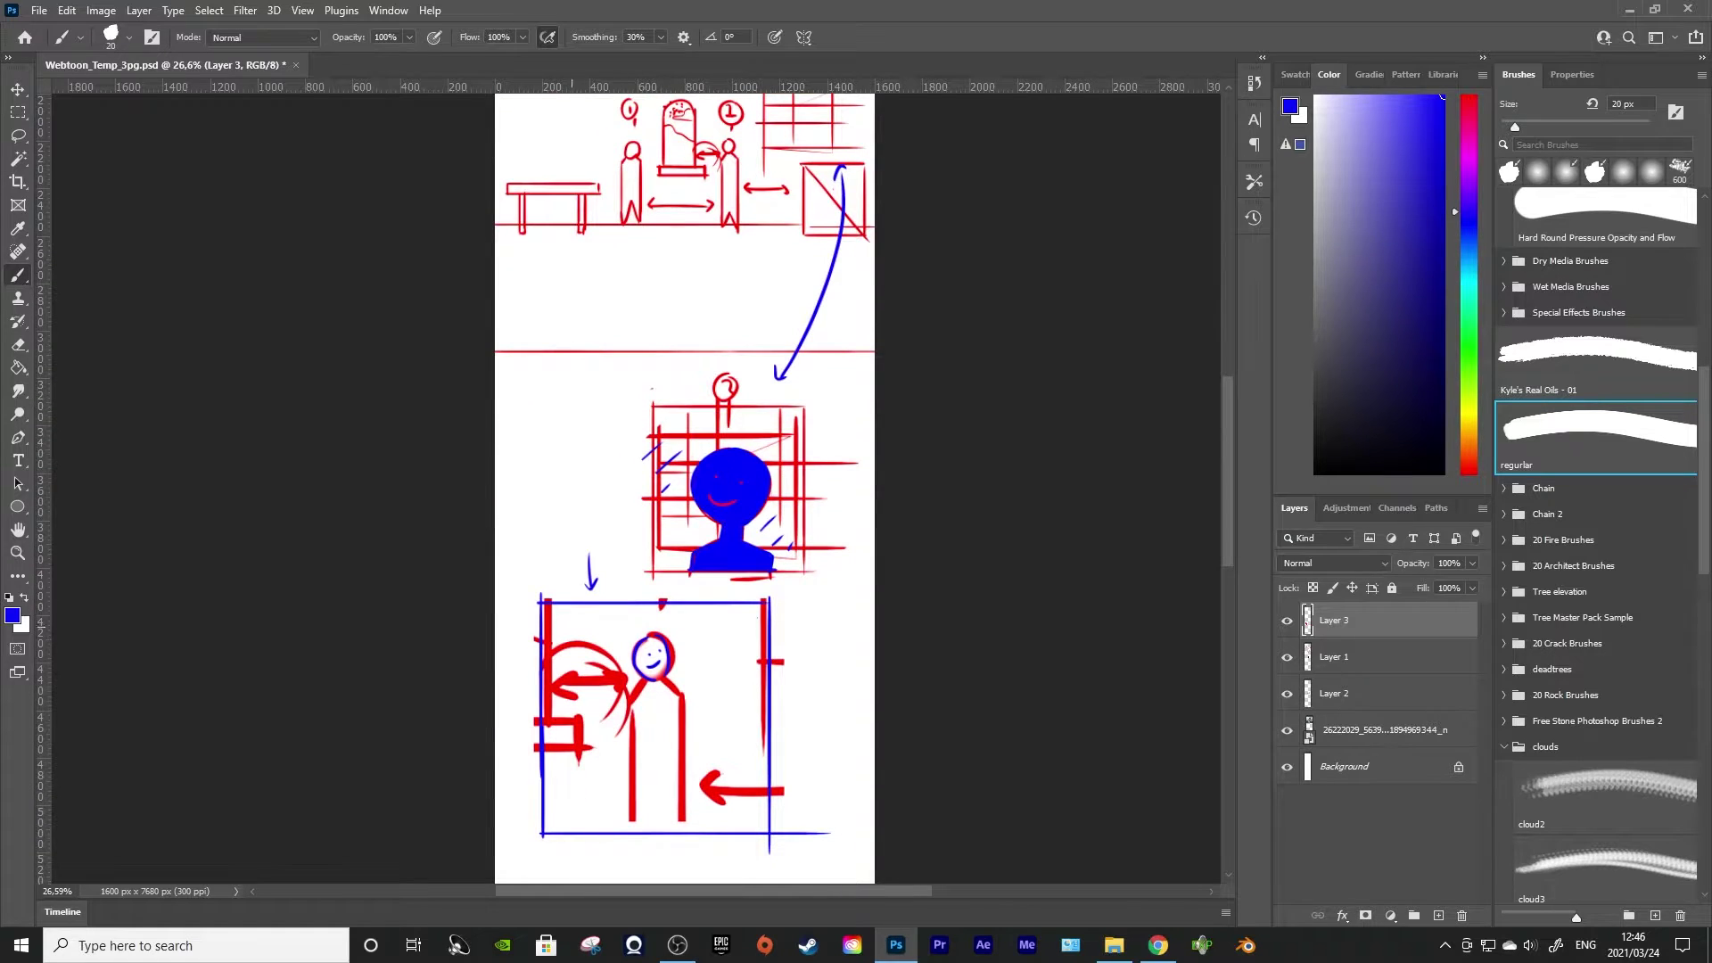
Compare the two-character panel with the close-up and the enlarged character panel to check how the spacing and background carry over
scroll(685, 488, "up", 2)
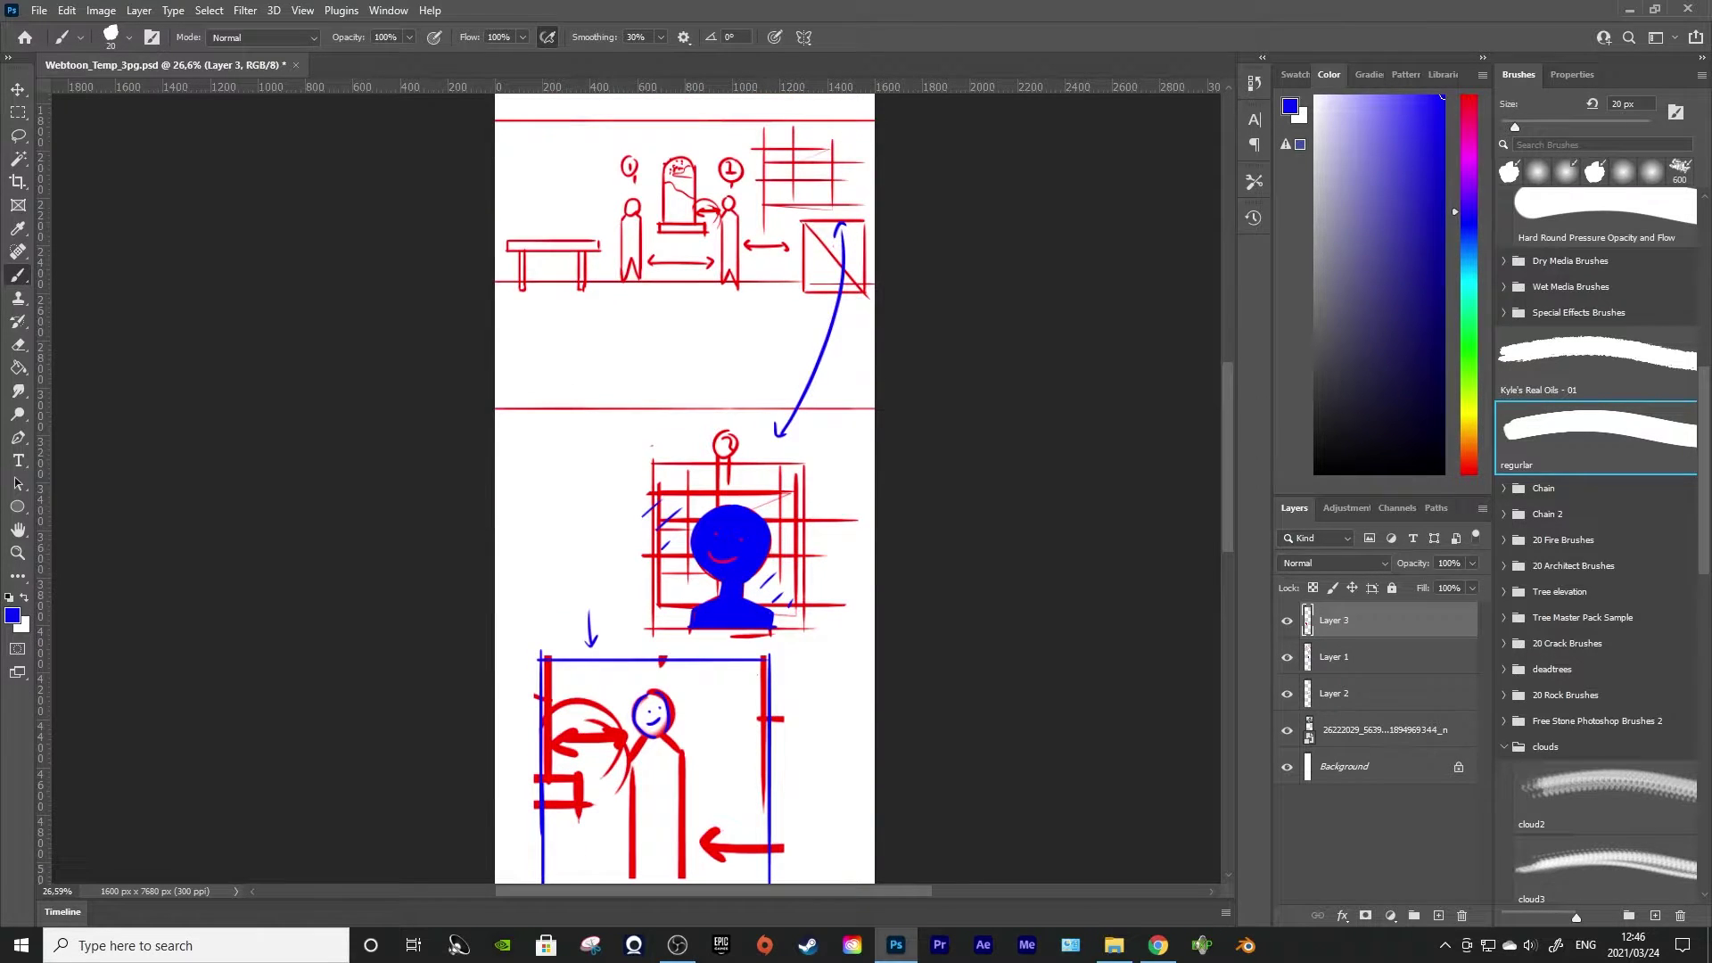
scroll(685, 489, "up", 10)
scroll(685, 489, "down", 14)
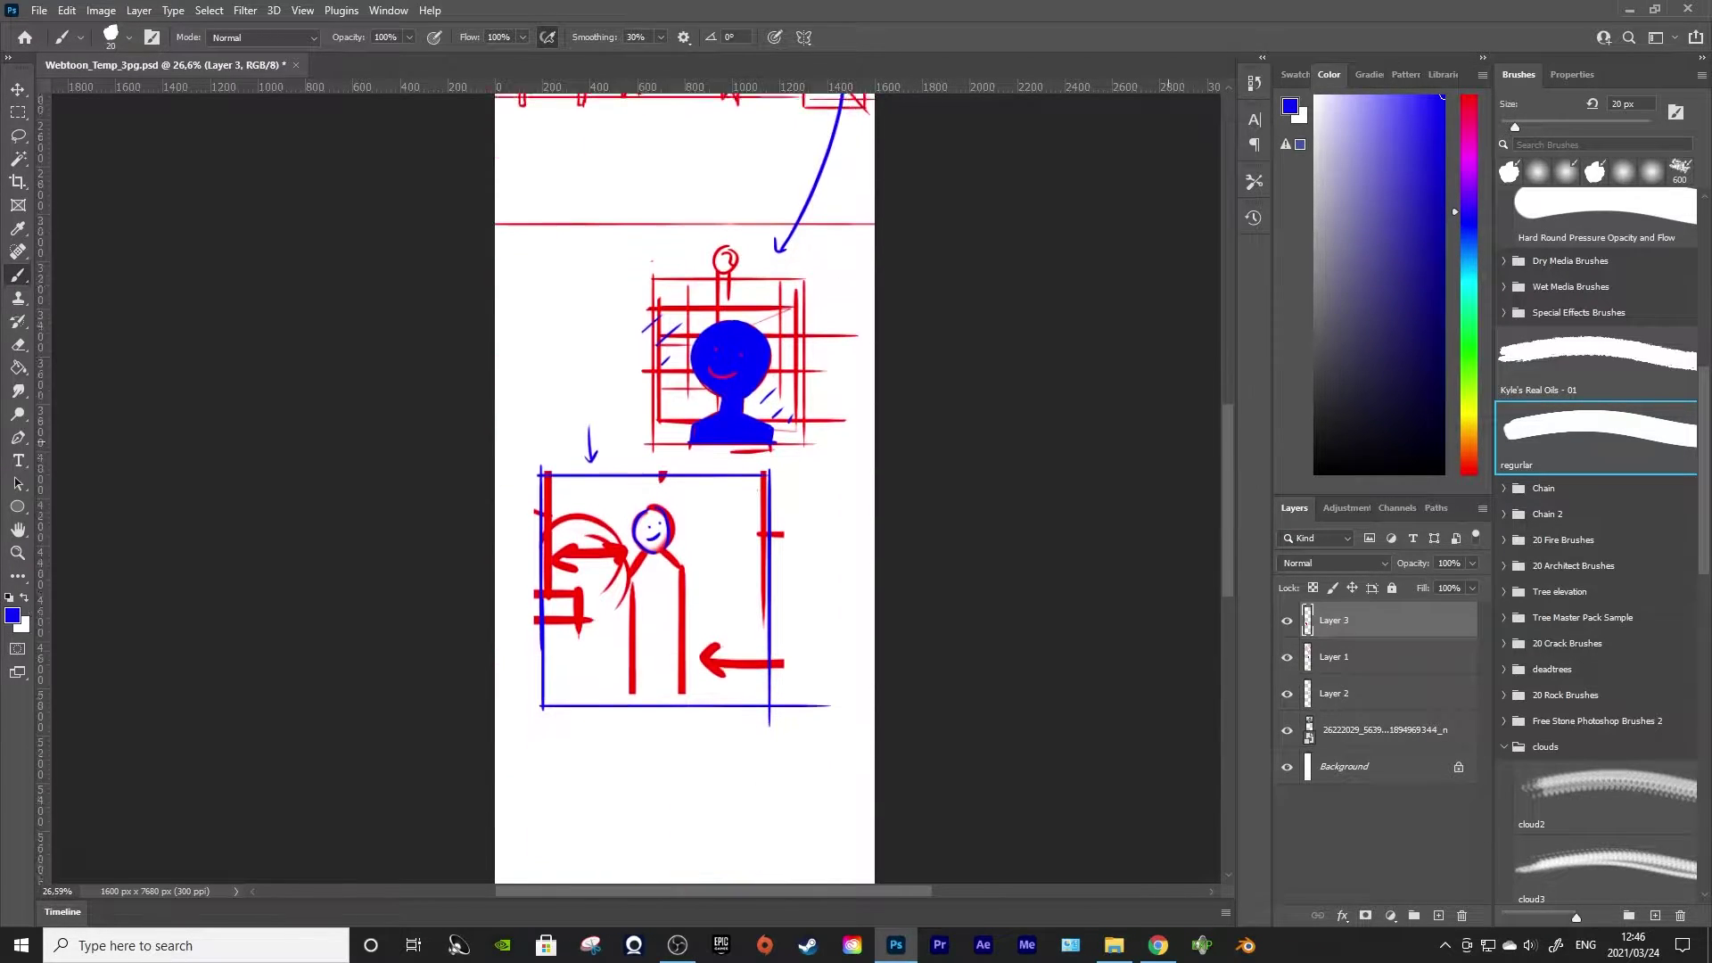
scroll(685, 488, "up", 7)
scroll(684, 488, "up", 12)
scroll(685, 488, "down", 9)
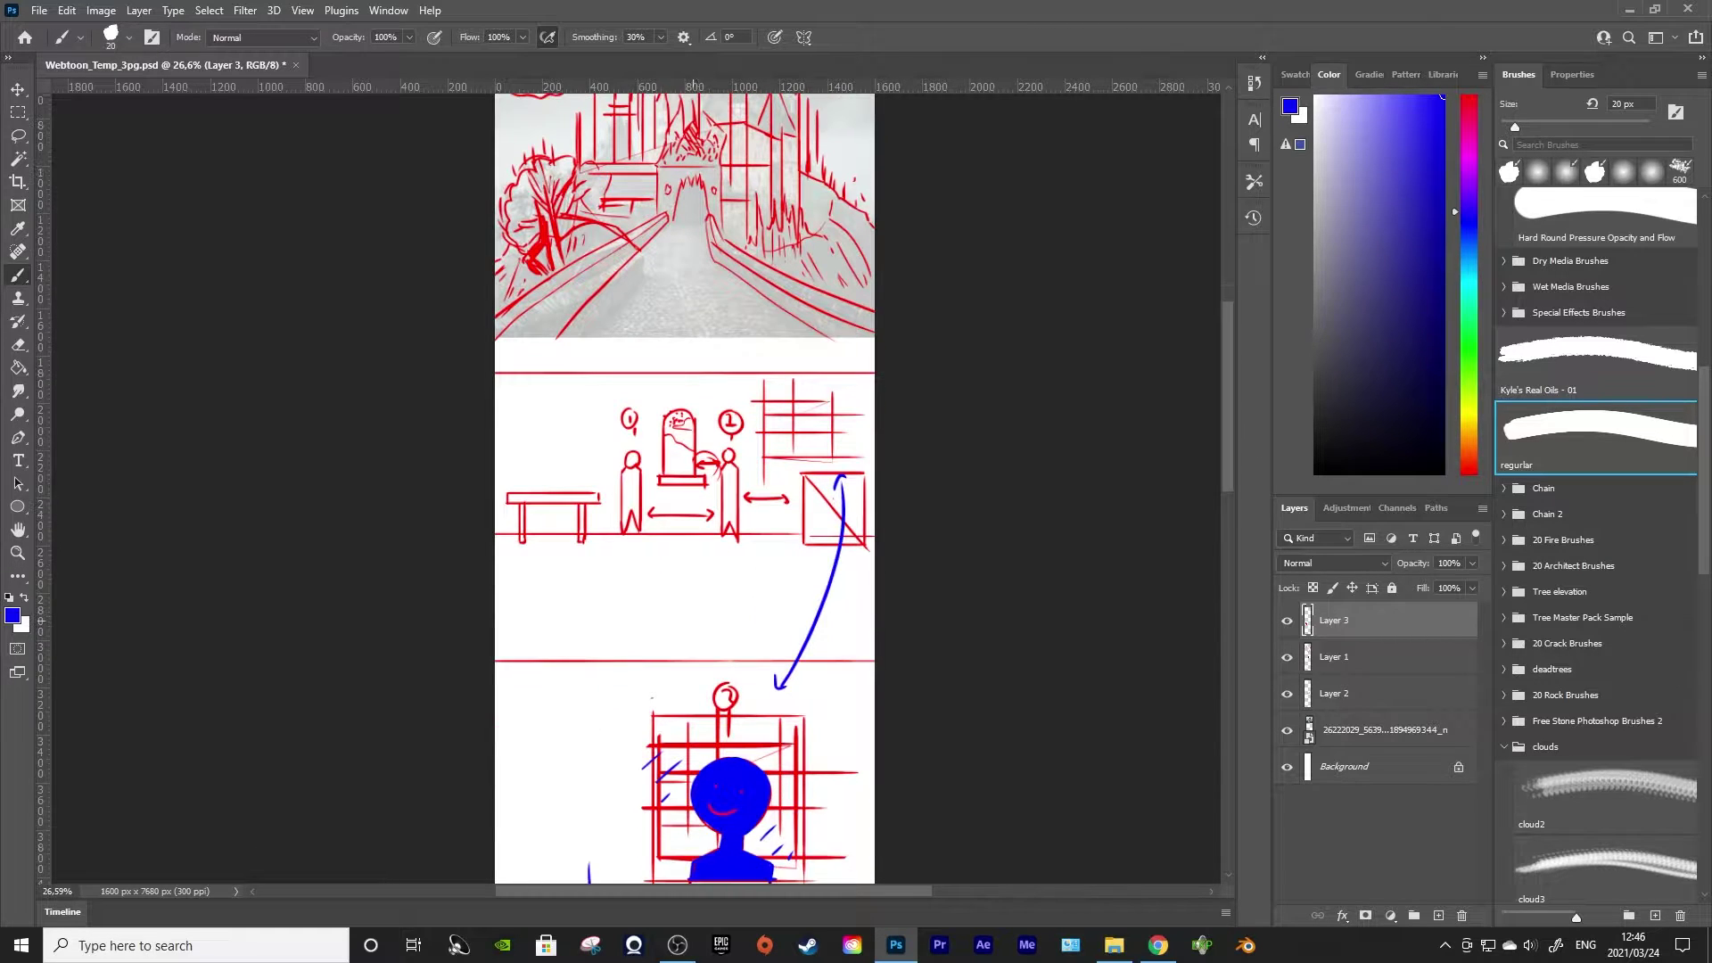
scroll(721, 437, "up", 2)
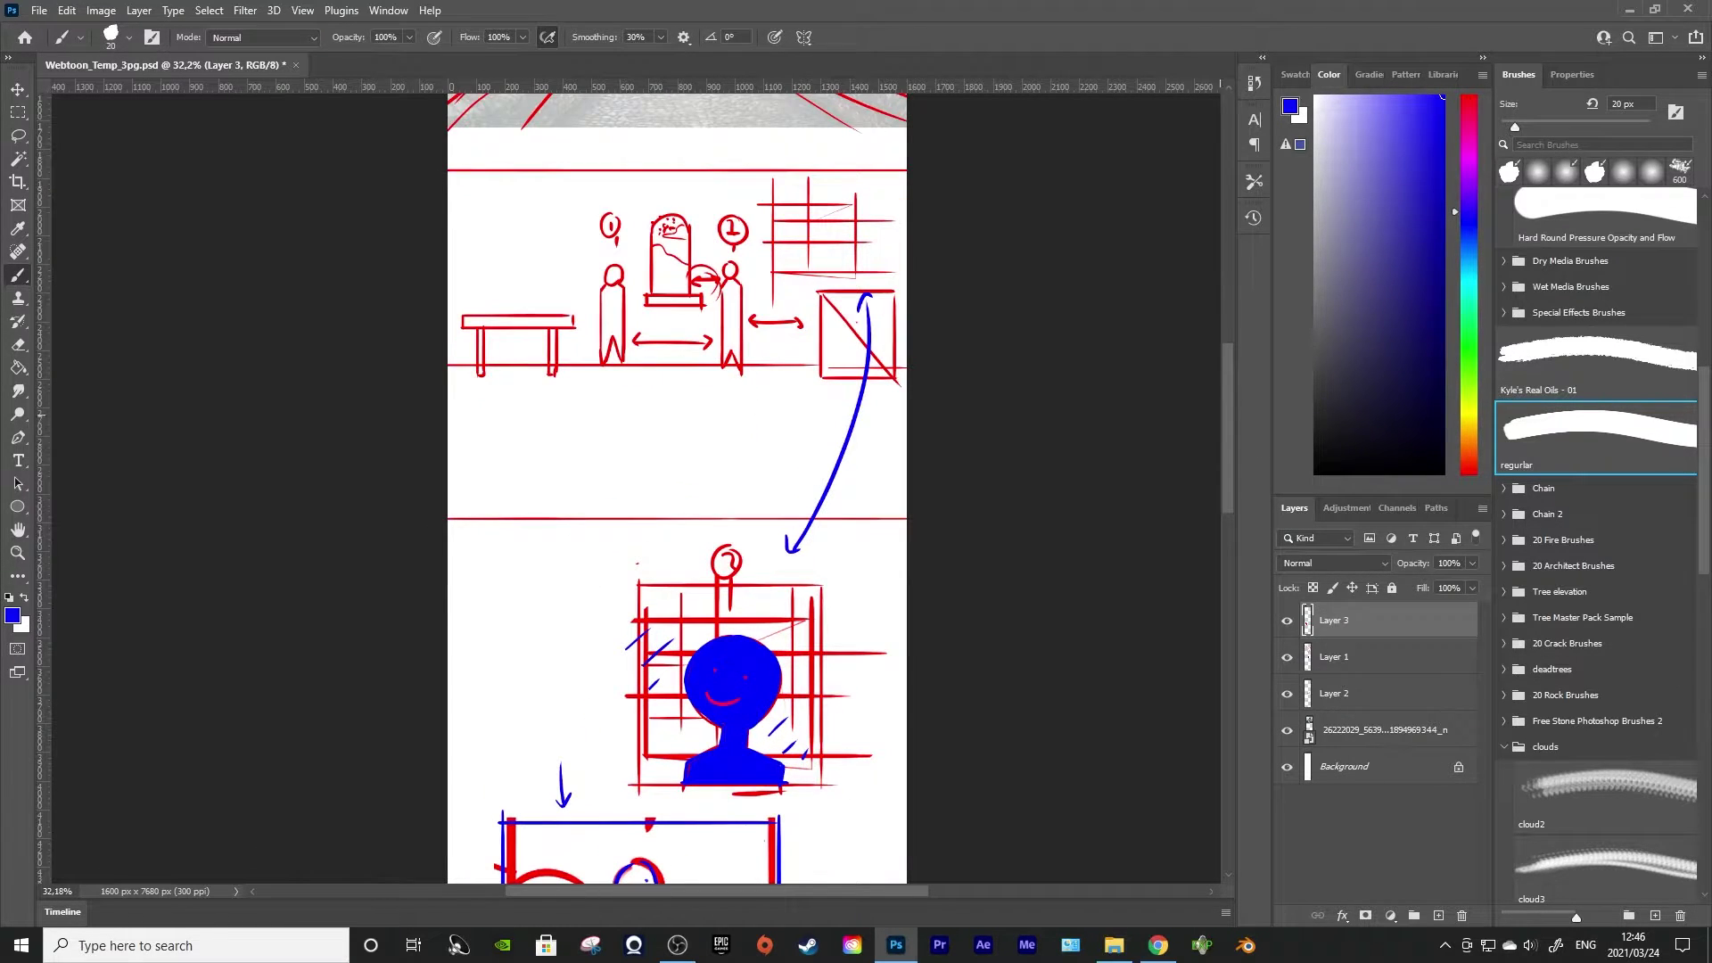
scroll(684, 489, "down", 20)
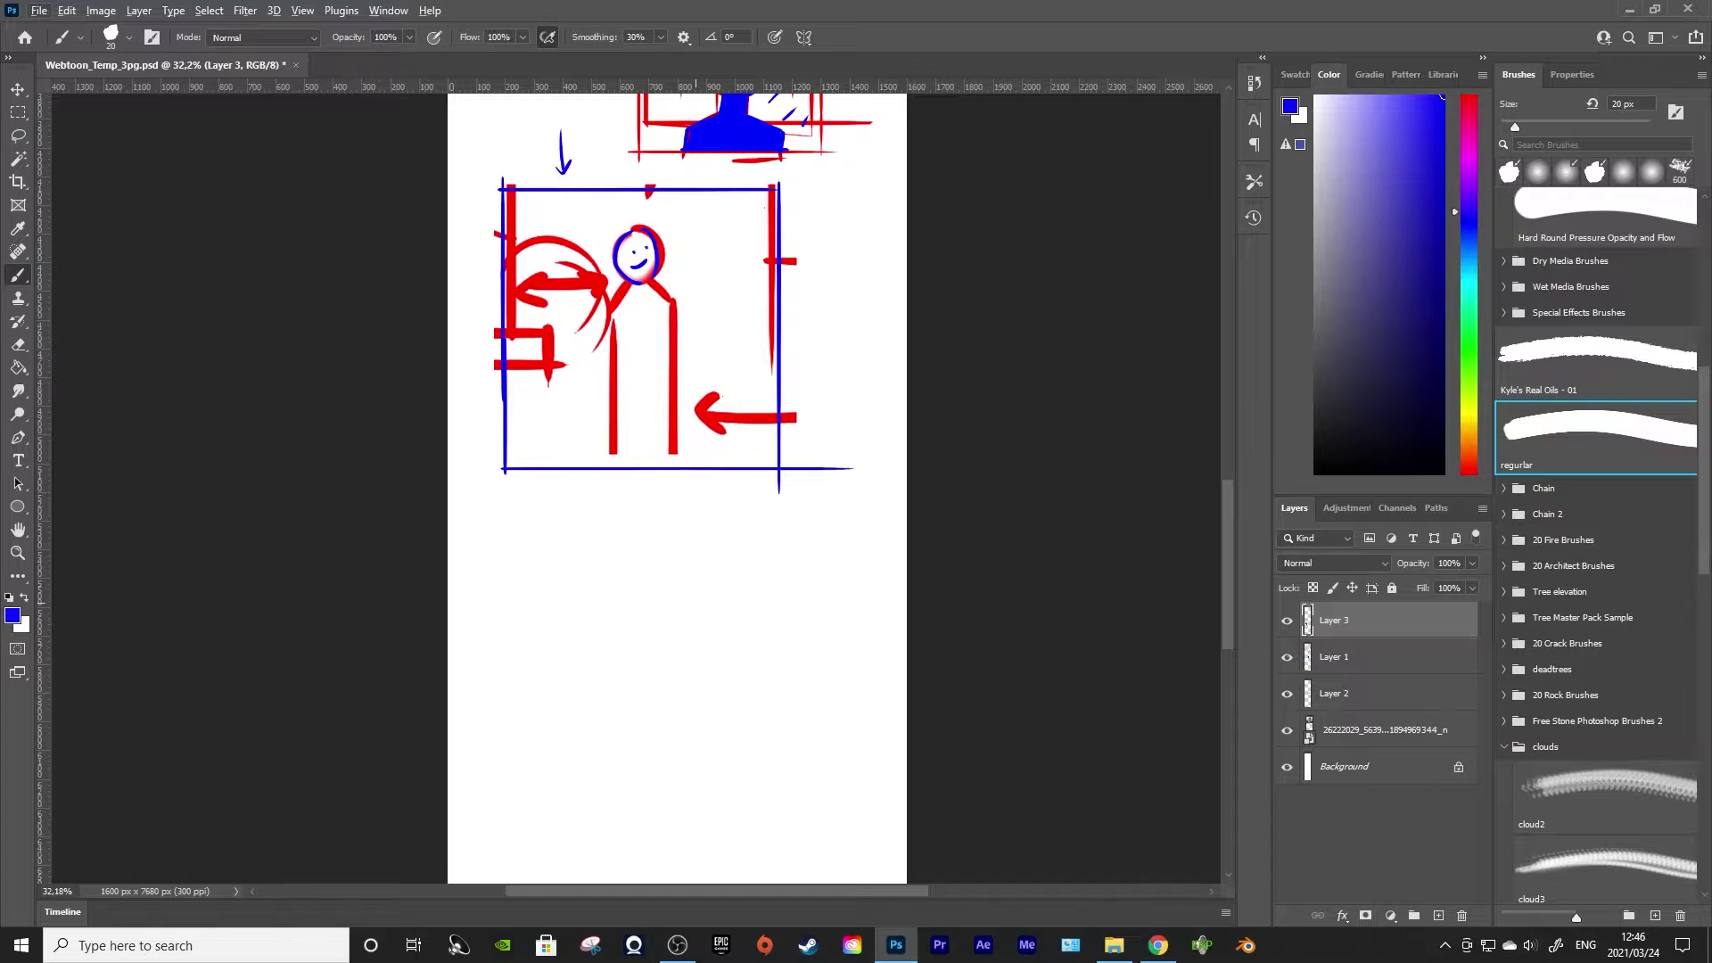
Switch the brush colour to red and draw a wide rectangular panel frame below the blue-framed panel
left_click_drag(464, 521, 793, 521)
key("ctrl+z")
left_click(1469, 97)
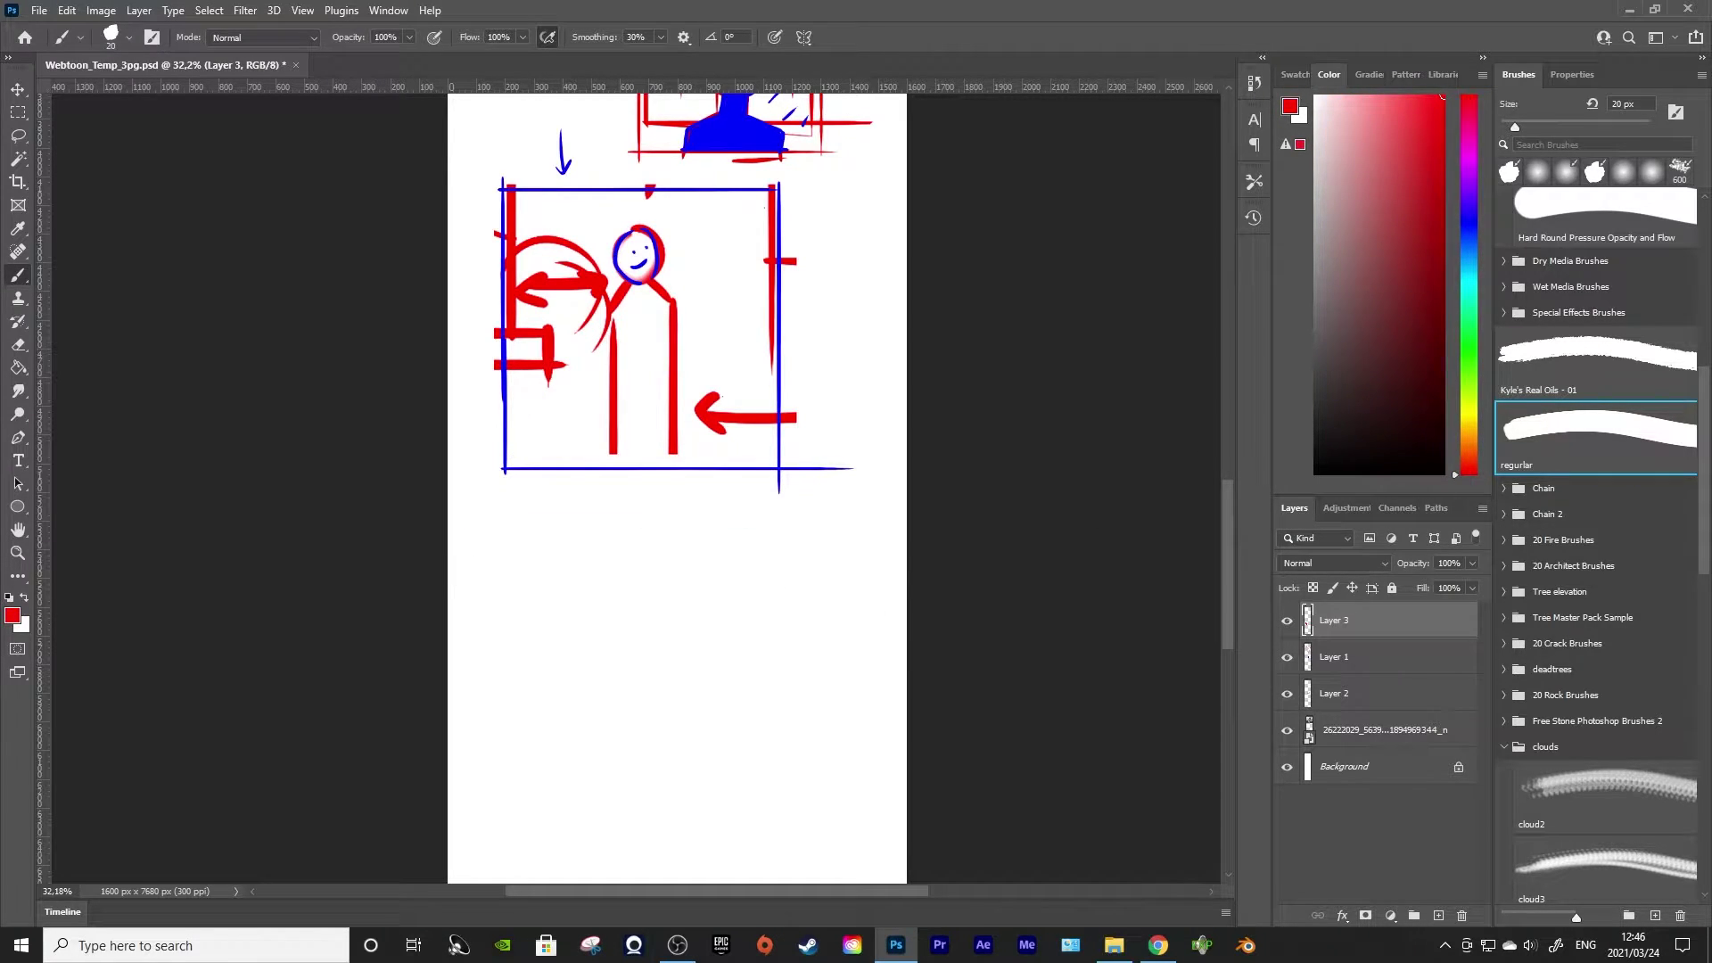
left_click_drag(479, 541, 758, 540)
key("ctrl+z")
mouse_move(474, 541)
left_mouse_down()
mouse_move(837, 542)
mouse_move(479, 747)
mouse_move(479, 780)
left_mouse_up()
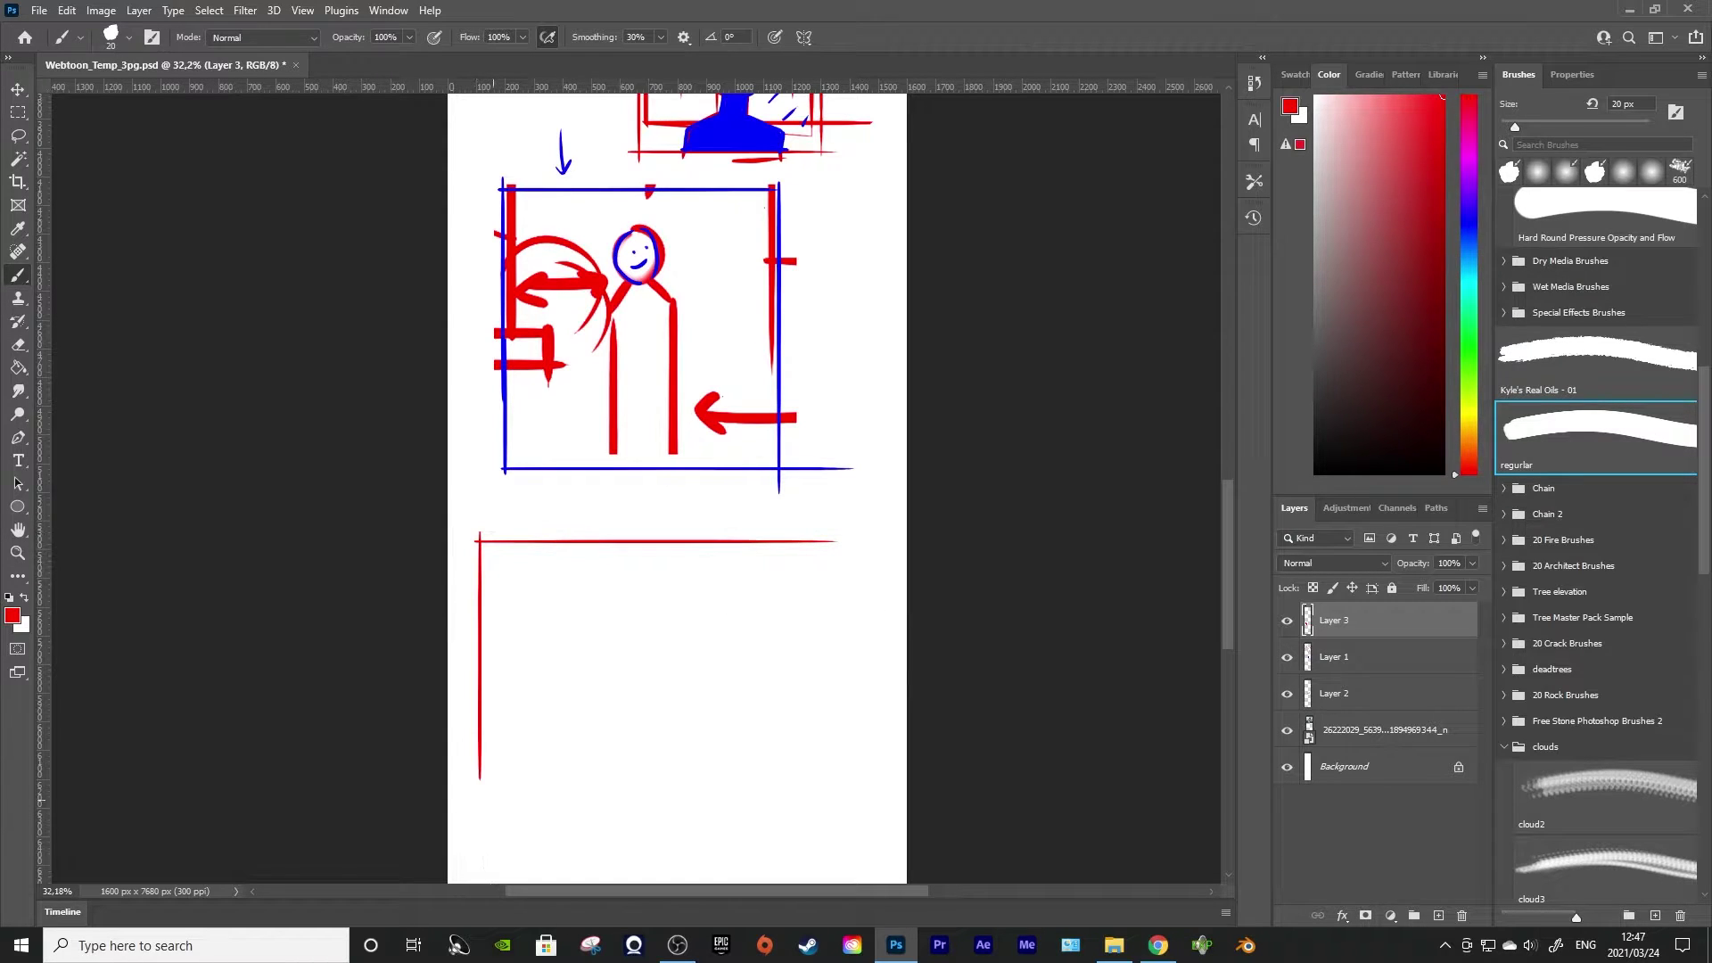
key("ctrl+z")
mouse_move(473, 540)
left_mouse_down()
mouse_move(473, 852)
mouse_move(836, 838)
left_mouse_up()
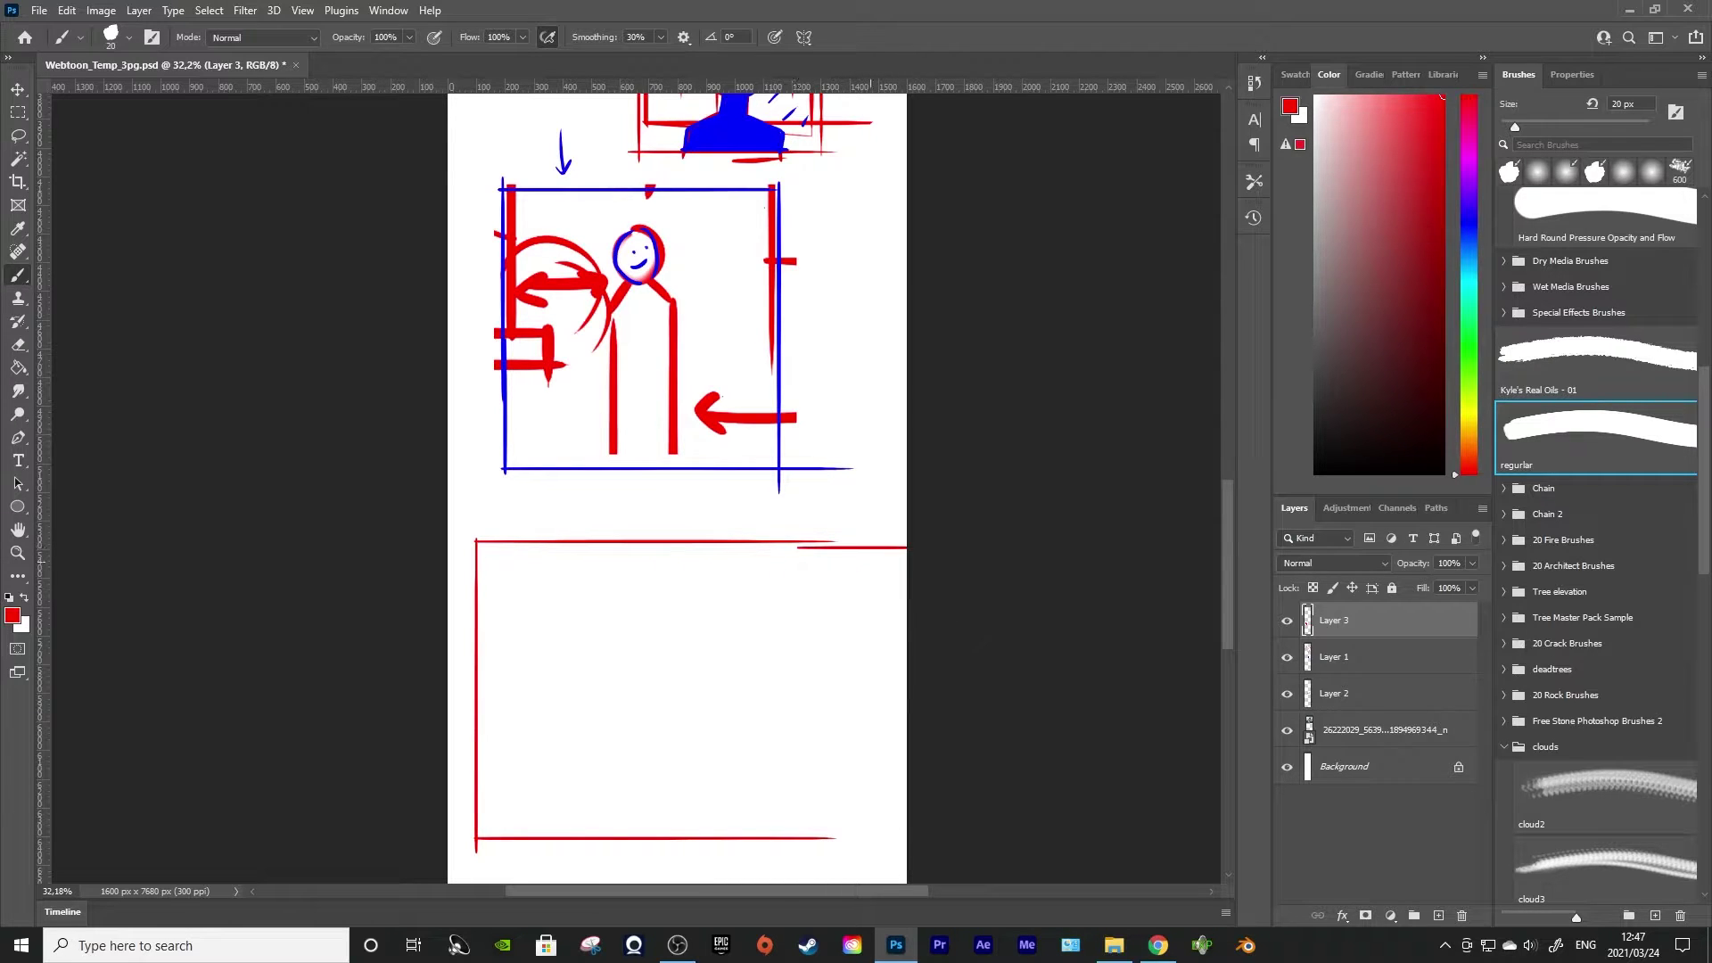
mouse_move(785, 539)
left_mouse_down()
mouse_move(871, 539)
mouse_move(877, 840)
left_mouse_up()
left_click(877, 539, "shift")
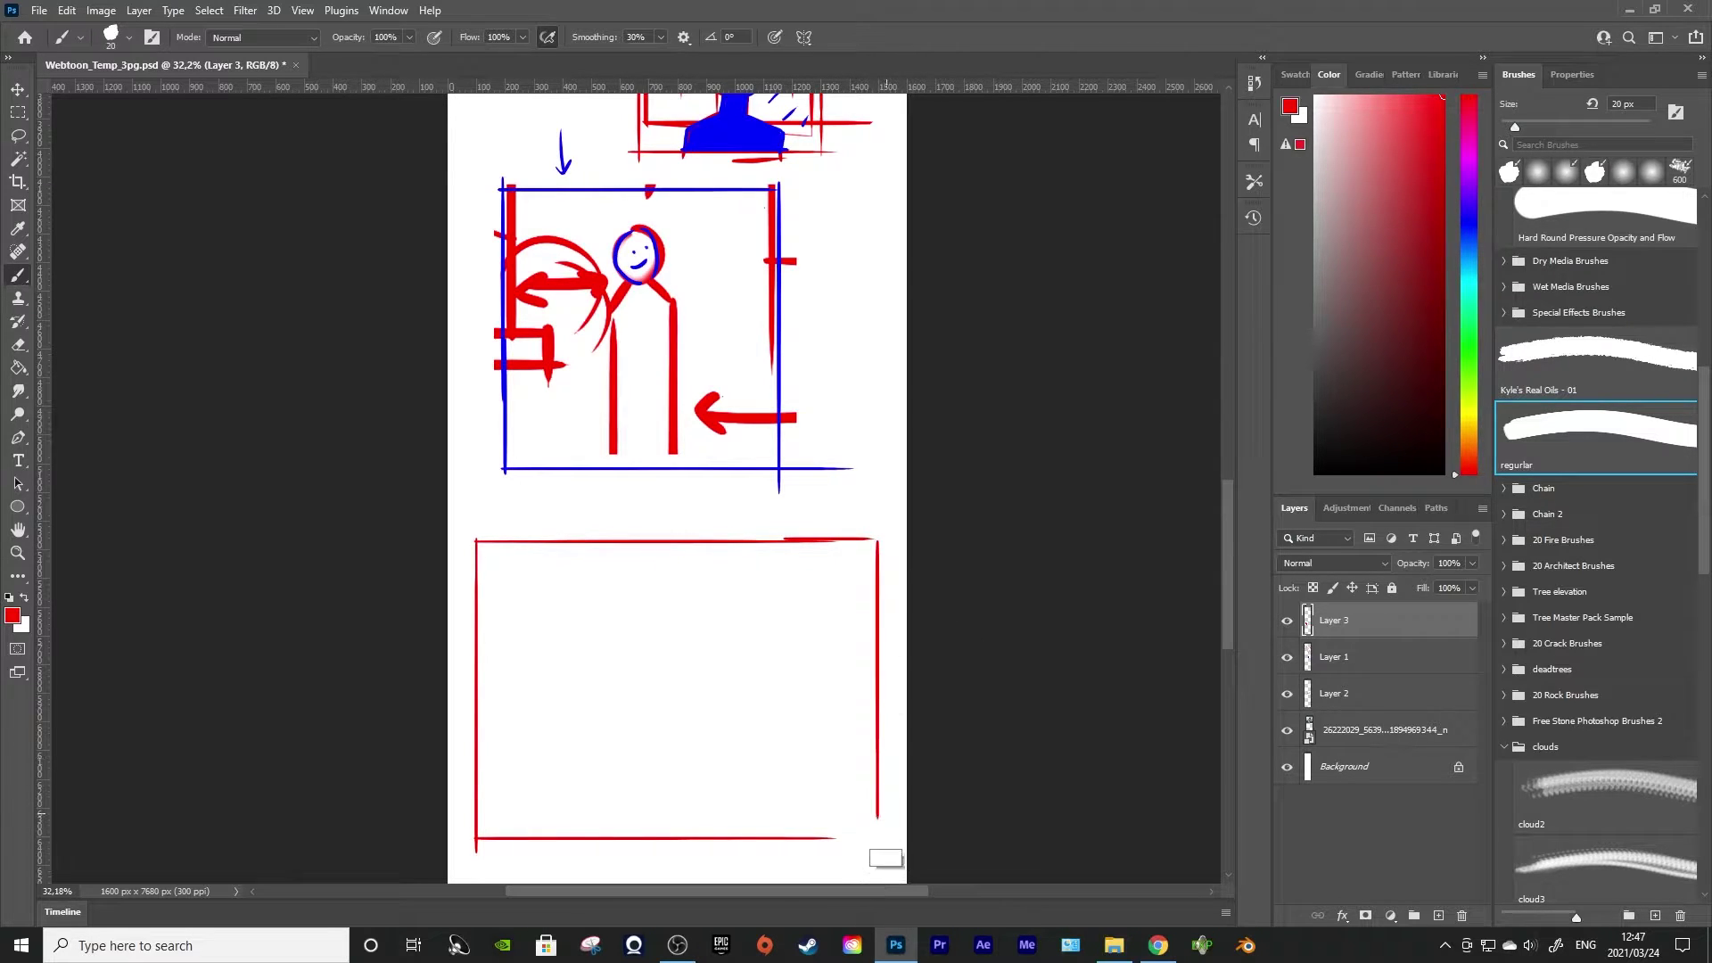
left_click(719, 838, "shift")
Lay out a top-down room plan in the frame: a back wall line with a window mark, and circled 1 and 2 for the characters
mouse_move(467, 577)
left_mouse_down()
mouse_move(873, 577)
mouse_move(545, 569)
left_mouse_up()
key("ctrl+z")
left_click(918, 568, "shift")
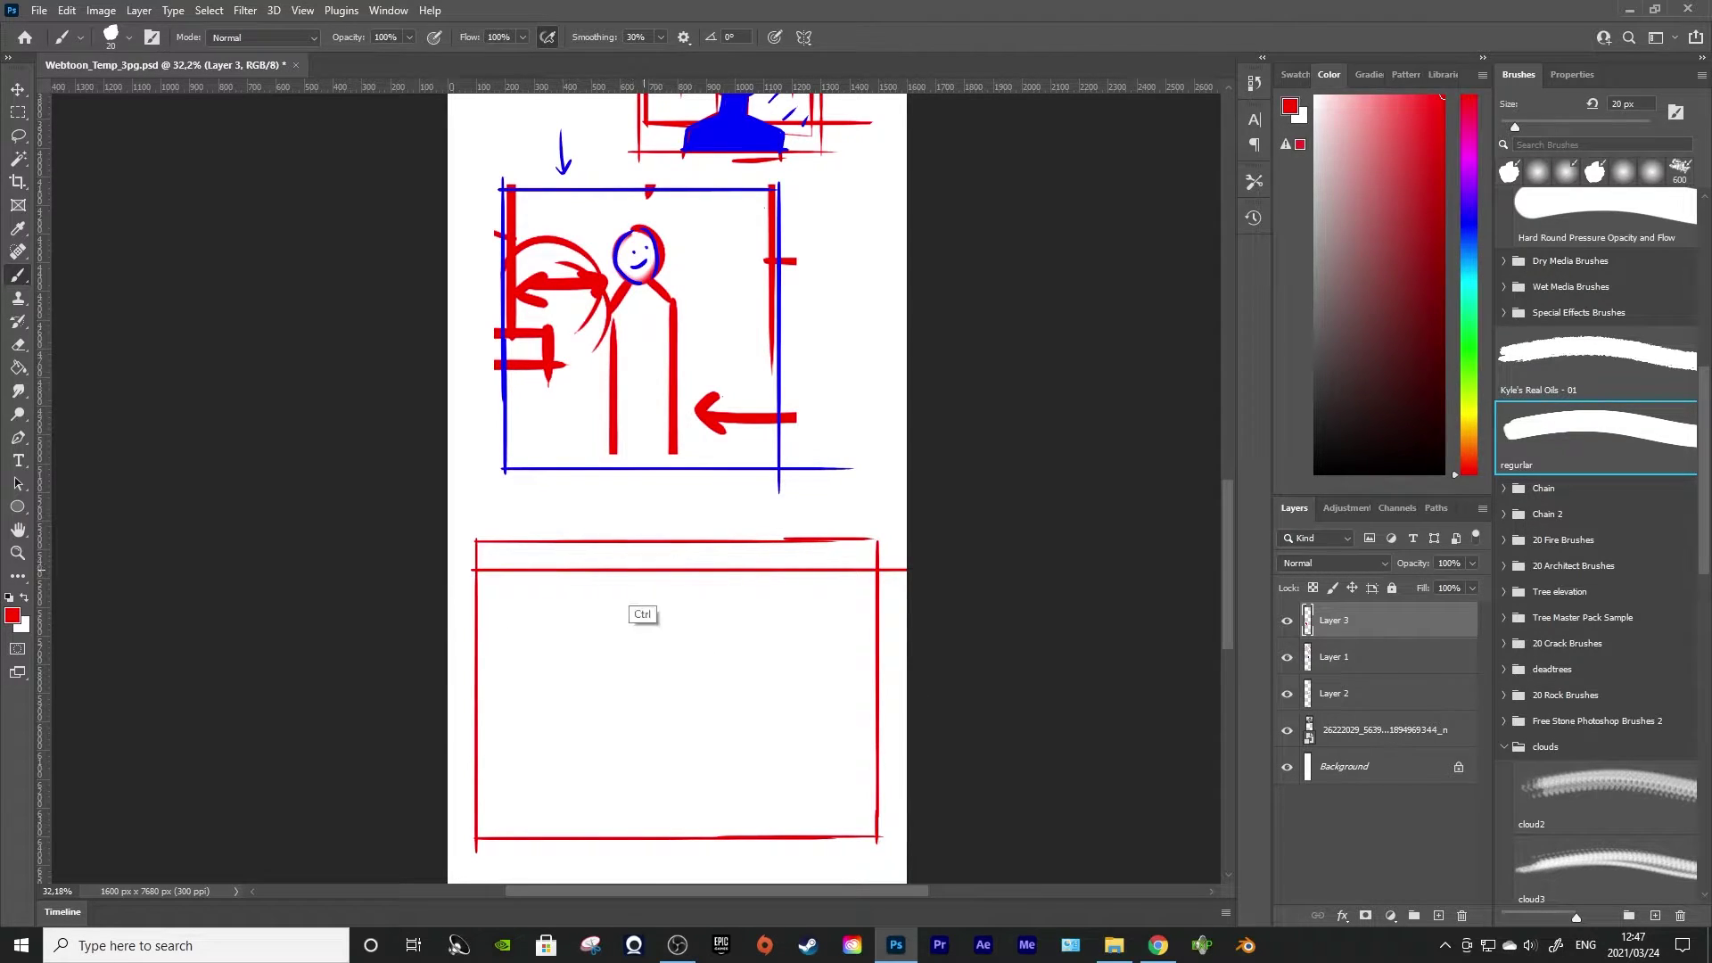
left_click(703, 563, "shift")
mouse_move(603, 662)
left_mouse_down()
mouse_move(602, 682)
mouse_move(606, 662)
mouse_move(699, 672)
left_mouse_up()
key("ctrl+z")
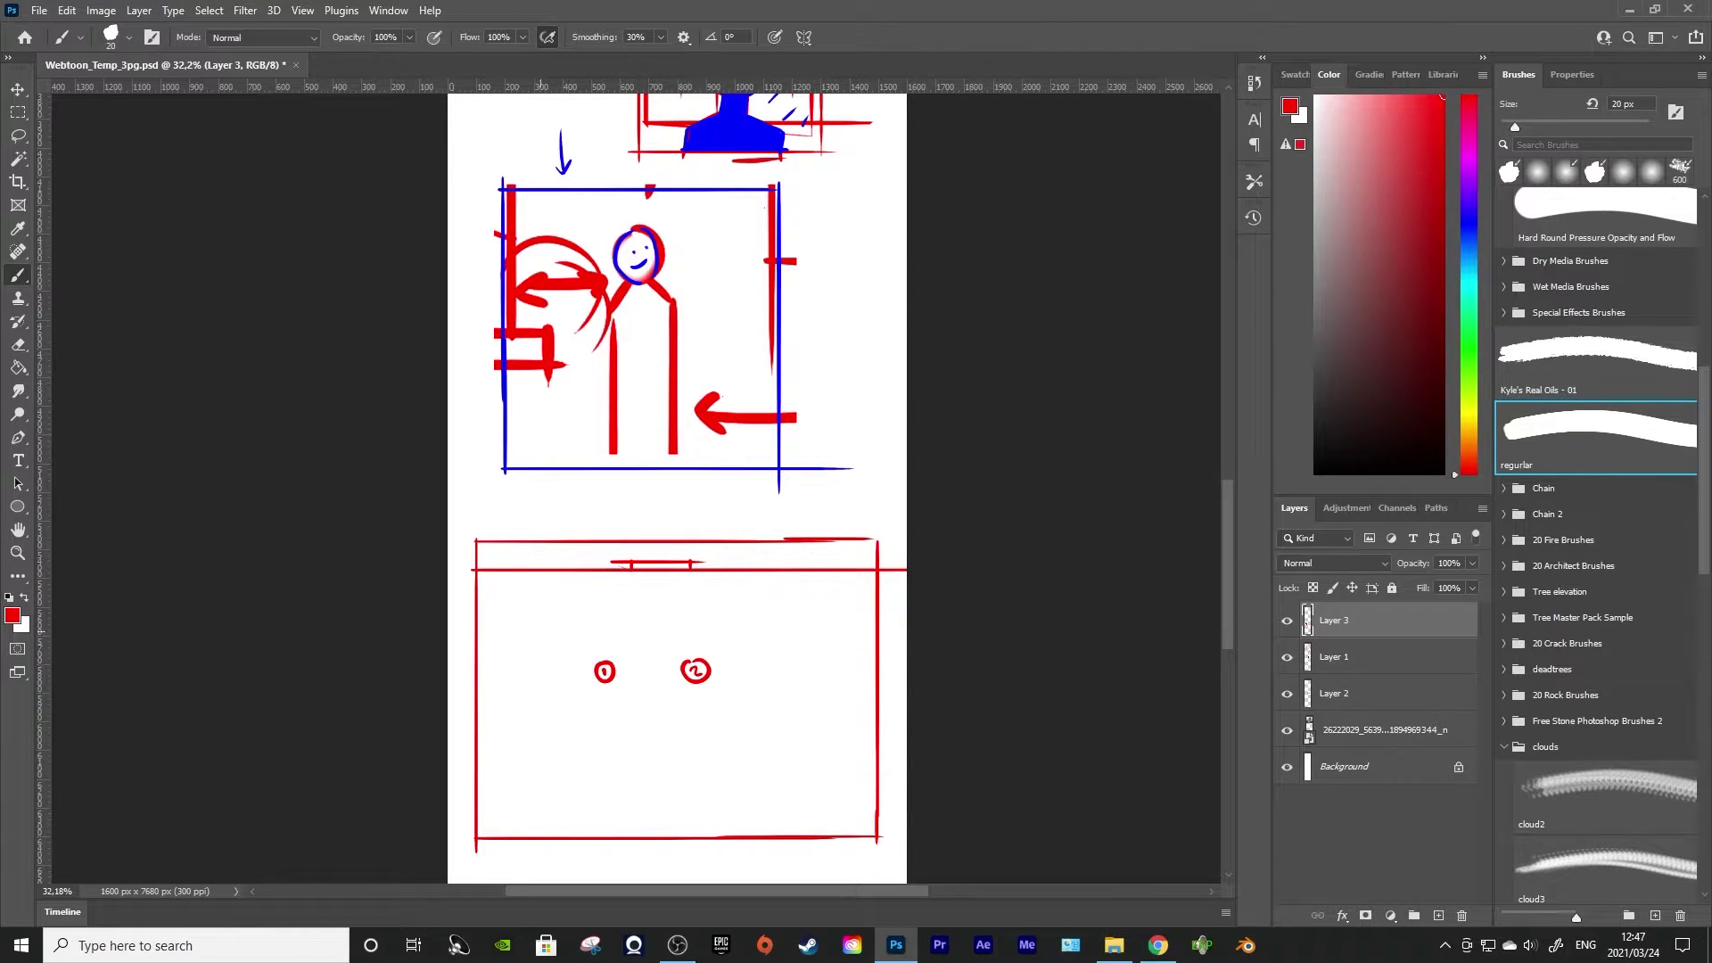
mouse_move(774, 599)
left_mouse_down()
mouse_move(774, 652)
mouse_move(821, 596)
left_mouse_up()
left_click_drag(774, 652, 834, 651)
key("ctrl+z")
key("ctrl+z")
key("ctrl+z")
Draw a red square for the box in the lower right area of the room plan
scroll(677, 488, "up", 8)
scroll(677, 489, "down", 10)
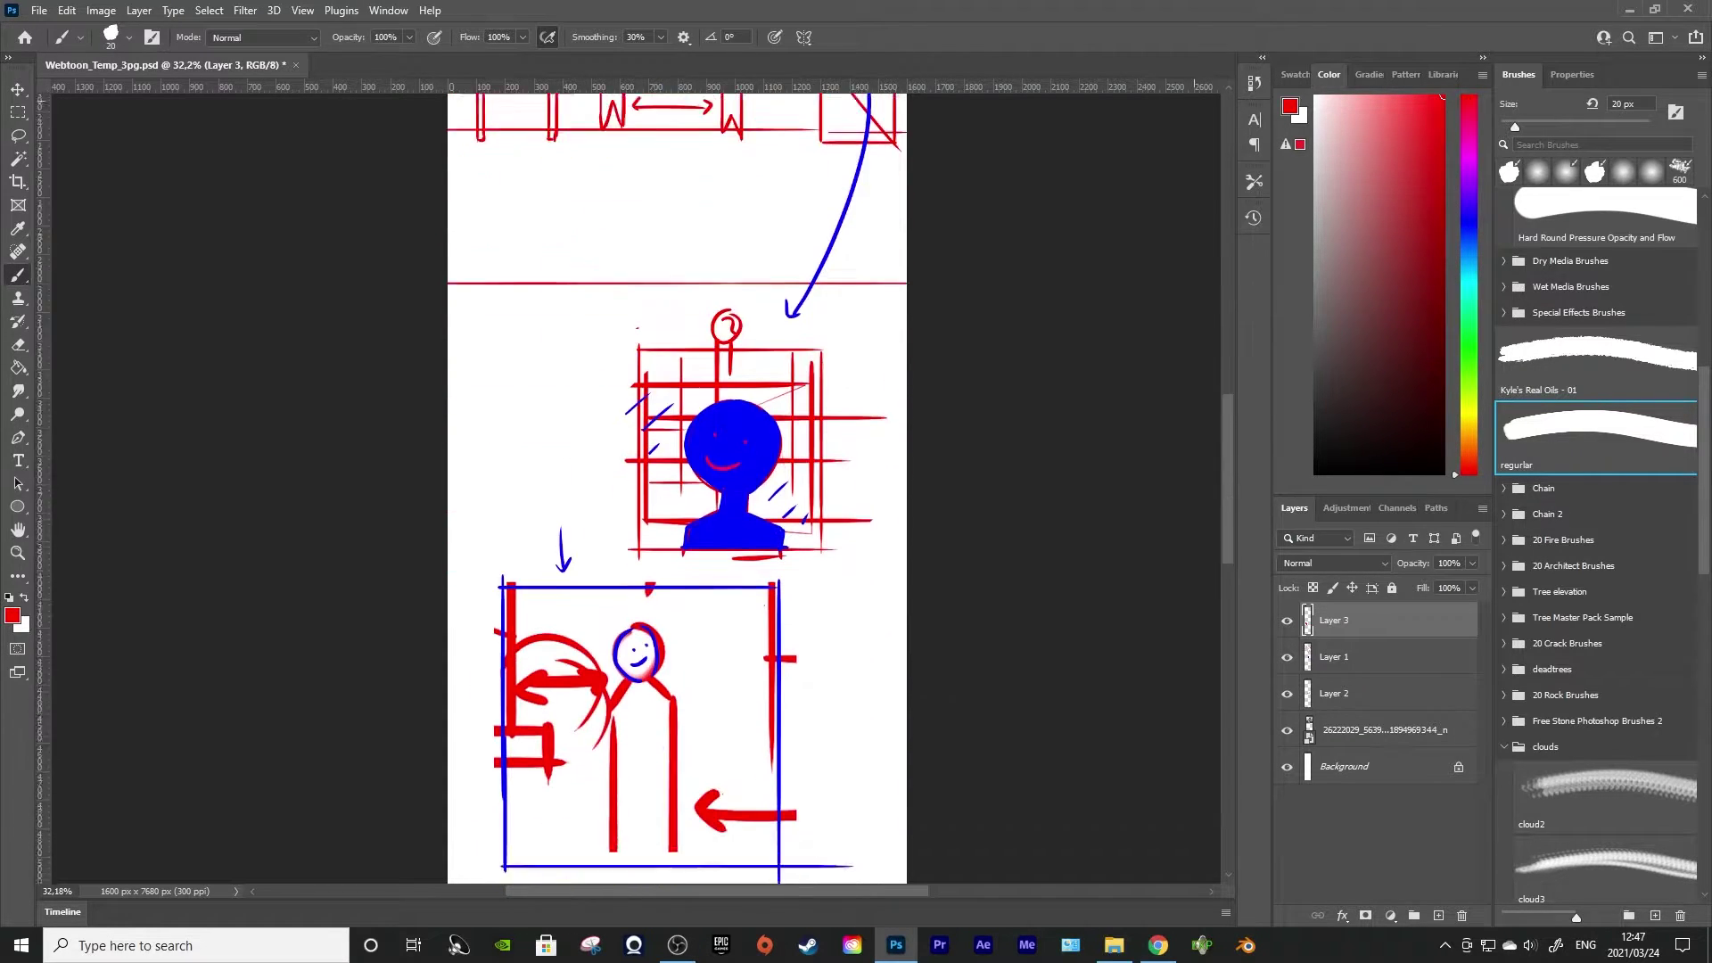
mouse_move(768, 624)
left_mouse_down()
mouse_move(837, 624)
mouse_move(767, 693)
mouse_move(847, 693)
left_mouse_up()
left_click_drag(843, 622, 843, 694)
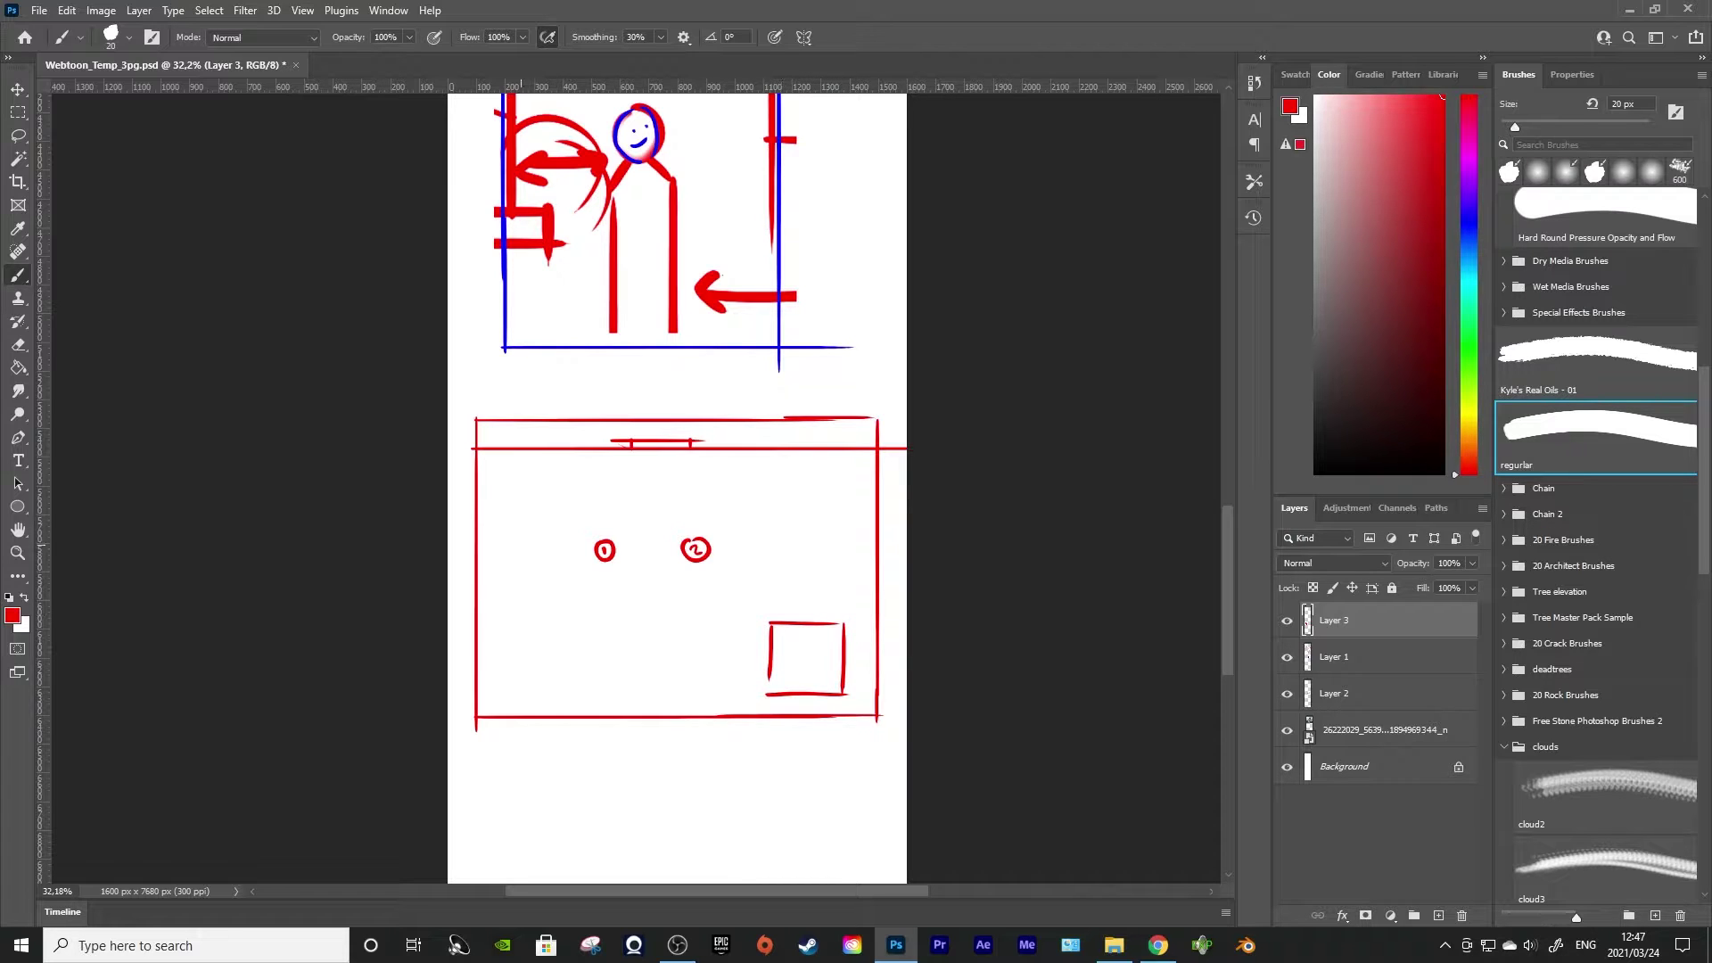
Draw a table rectangle below the wall line at the plan's upper left, and label the table T and the box B
scroll(677, 489, "up", 10)
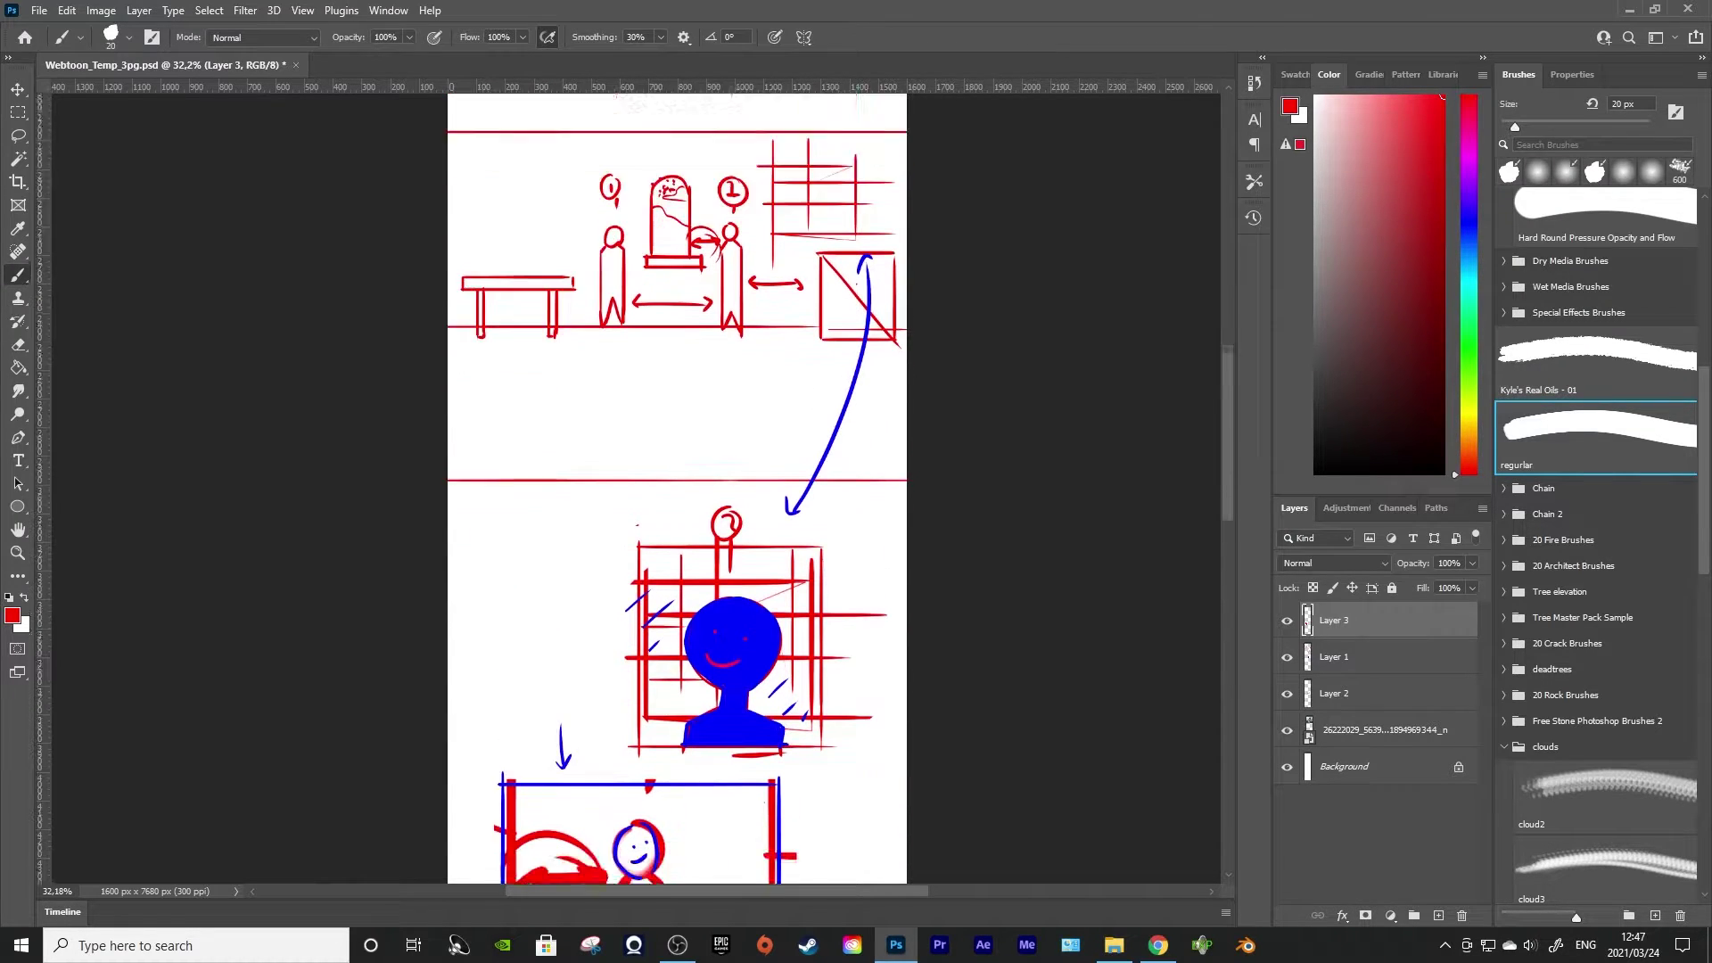
scroll(676, 489, "down", 10)
mouse_move(491, 510)
left_mouse_down()
mouse_move(589, 513)
mouse_move(589, 464)
mouse_move(479, 465)
mouse_move(503, 497)
mouse_move(541, 481)
left_mouse_up()
key("ctrl+z")
key("ctrl+z")
key("ctrl+z")
left_click_drag(532, 483, 532, 503)
left_click_drag(810, 647, 812, 667)
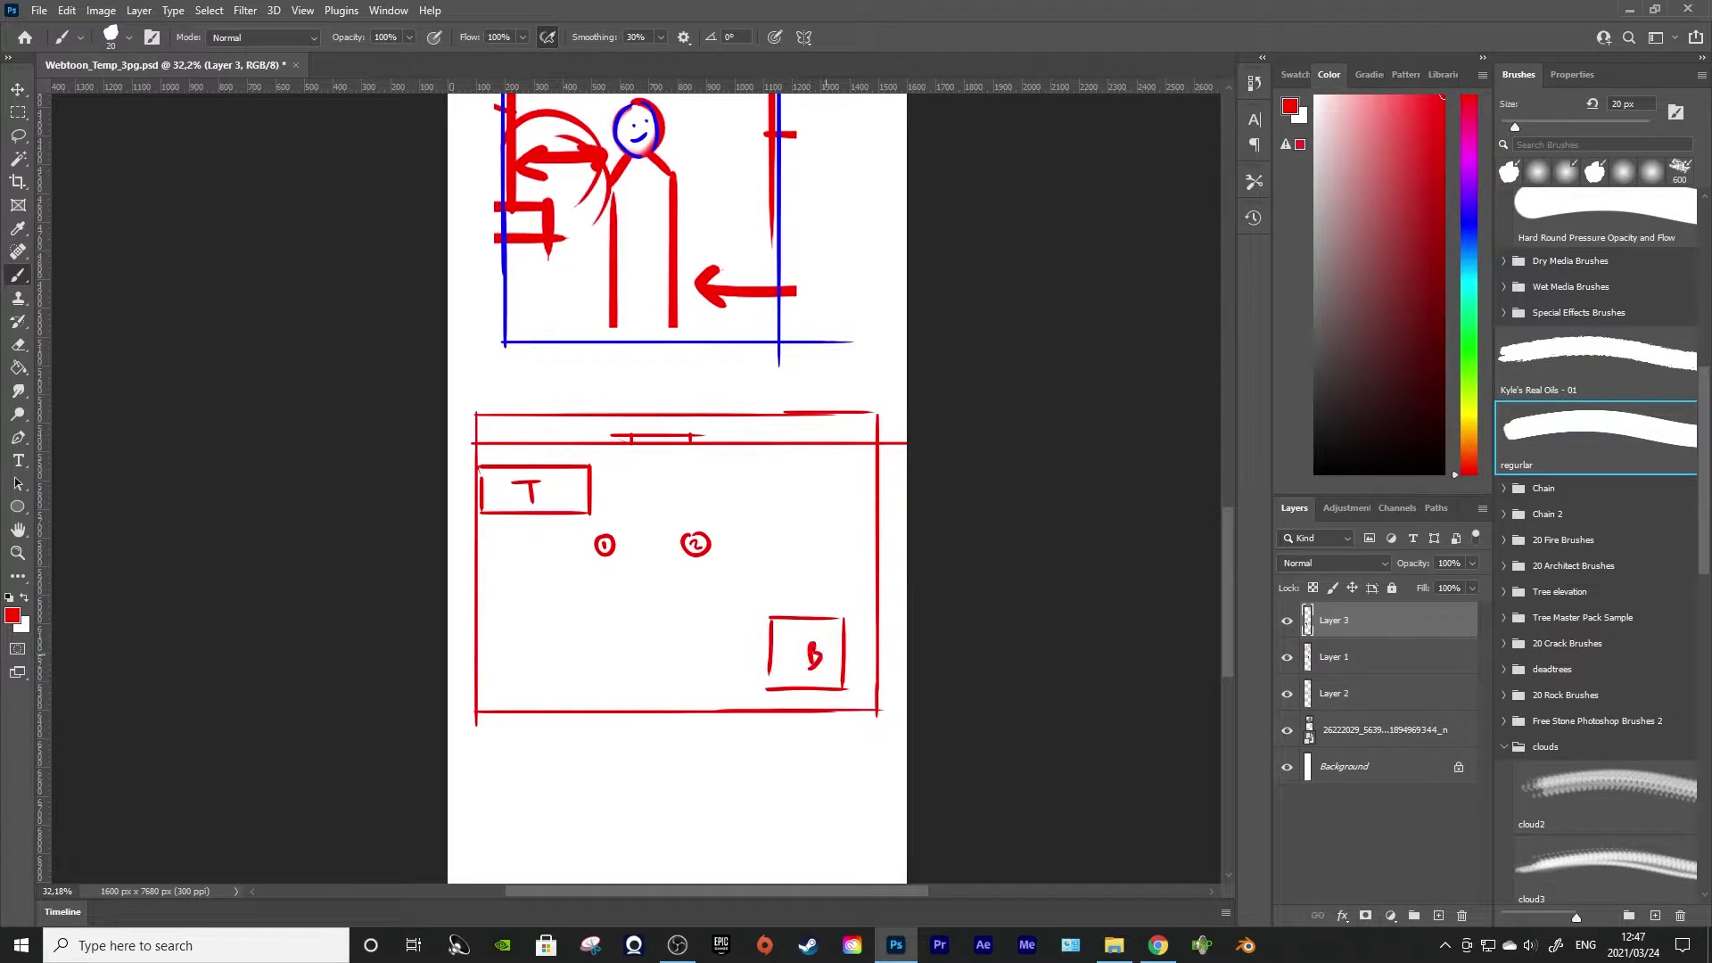
Circle the window mark and label it W, and add small downward arrows above the table and the box
mouse_move(700, 426)
left_mouse_down()
mouse_move(724, 424)
mouse_move(658, 462)
mouse_move(727, 455)
left_mouse_up()
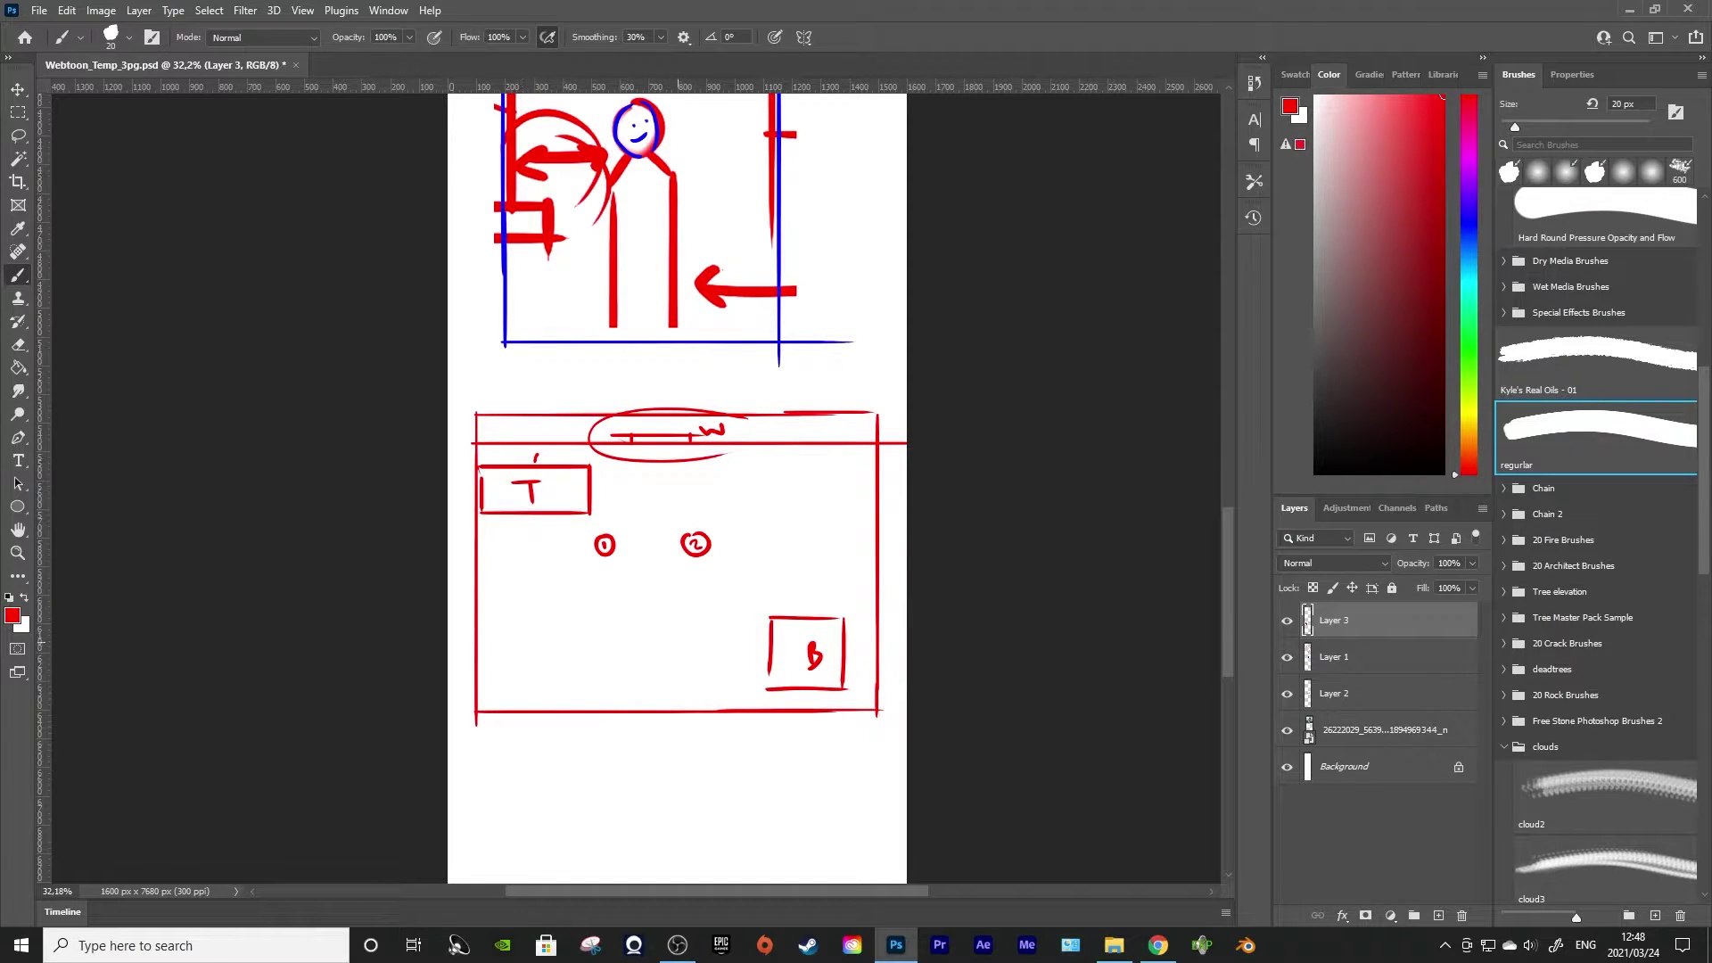
mouse_move(548, 434)
left_mouse_down()
mouse_move(547, 462)
mouse_move(556, 450)
left_mouse_up()
left_click_drag(811, 554, 820, 587)
scroll(677, 491, "down", 4)
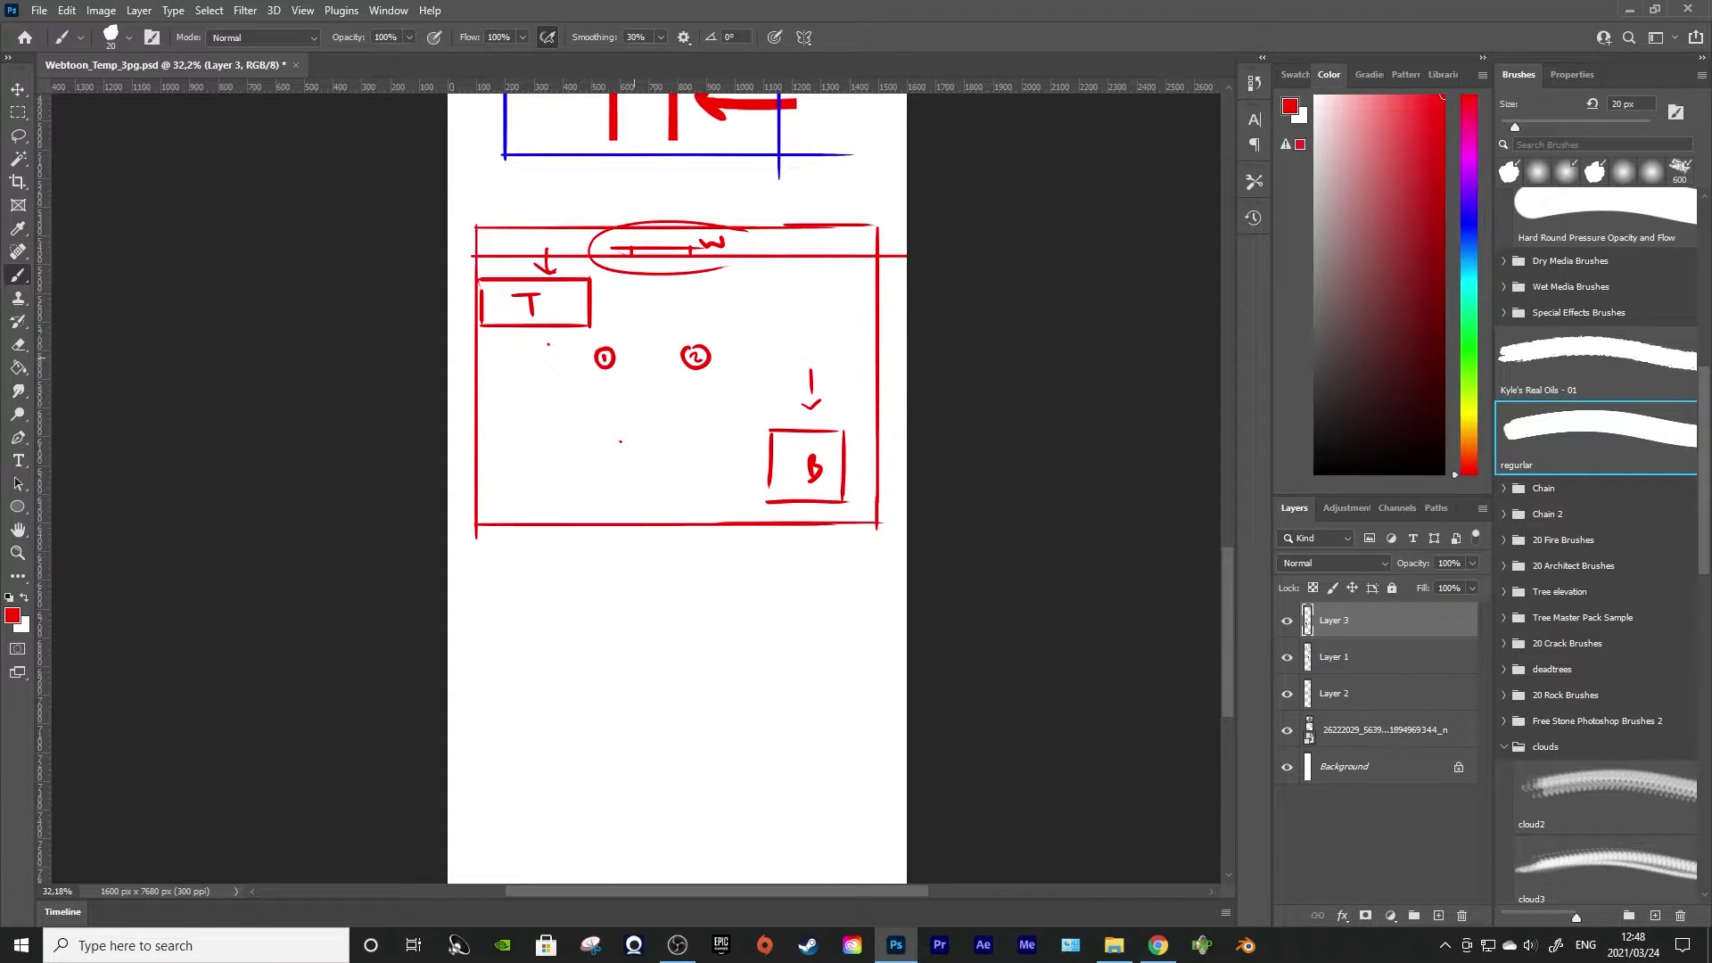
key("m")
left_click_drag(460, 203, 902, 543)
key("ctrl+t")
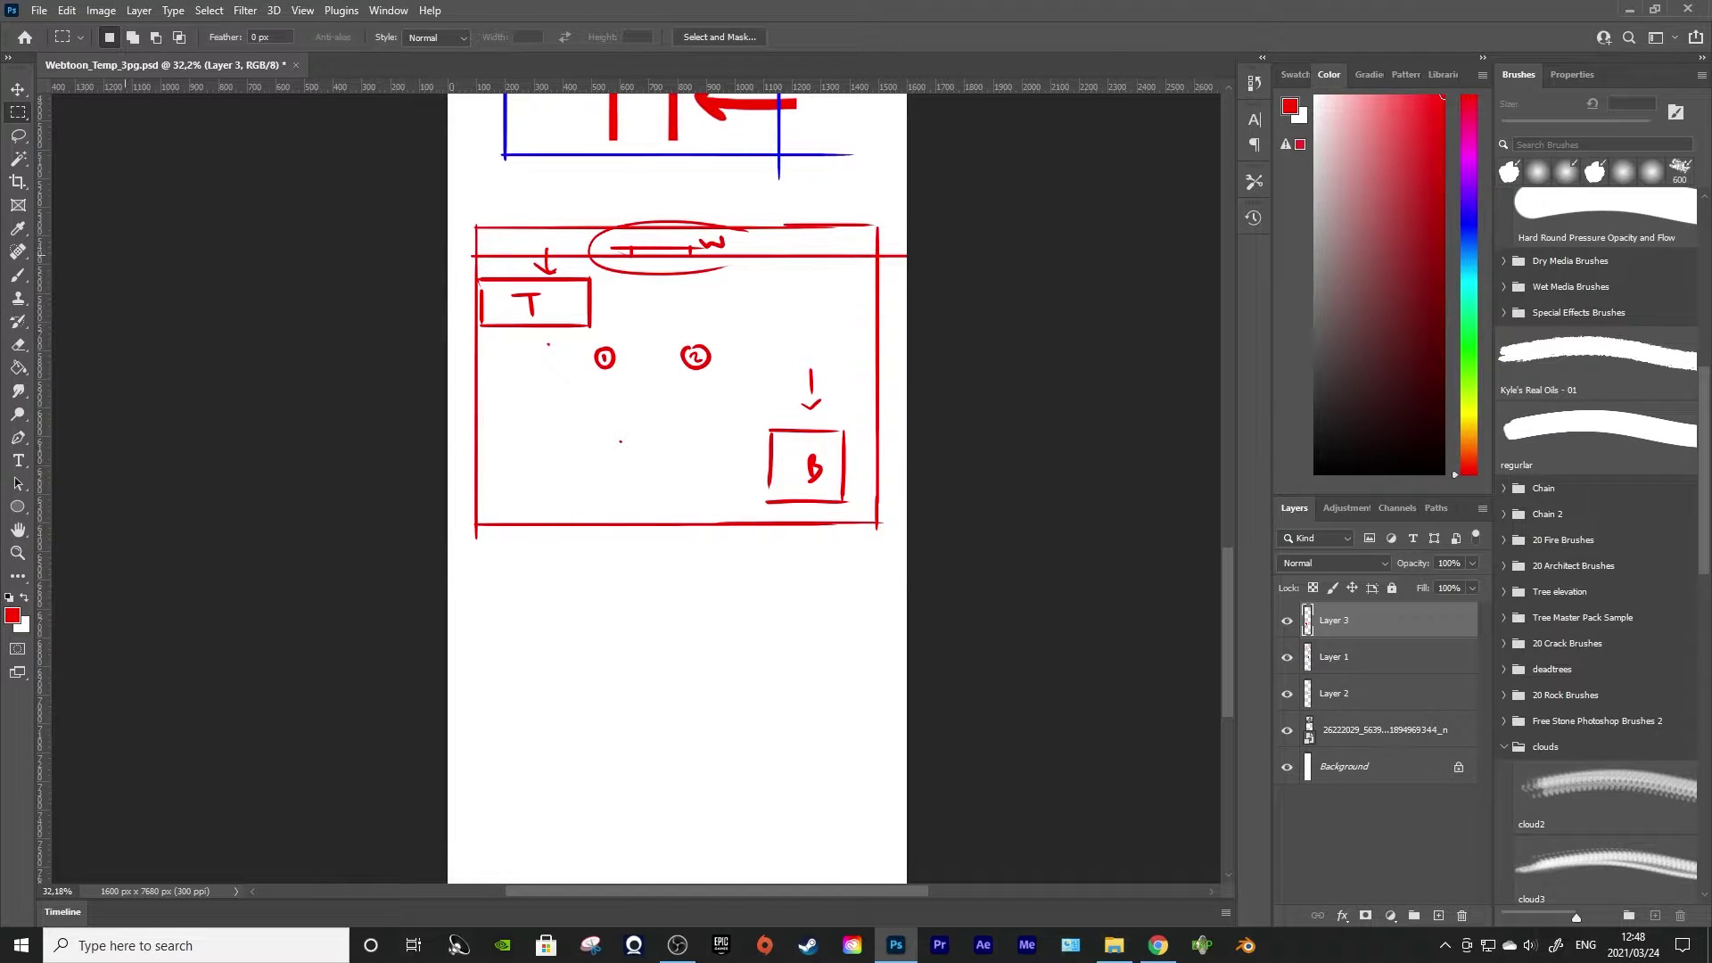
key("b")
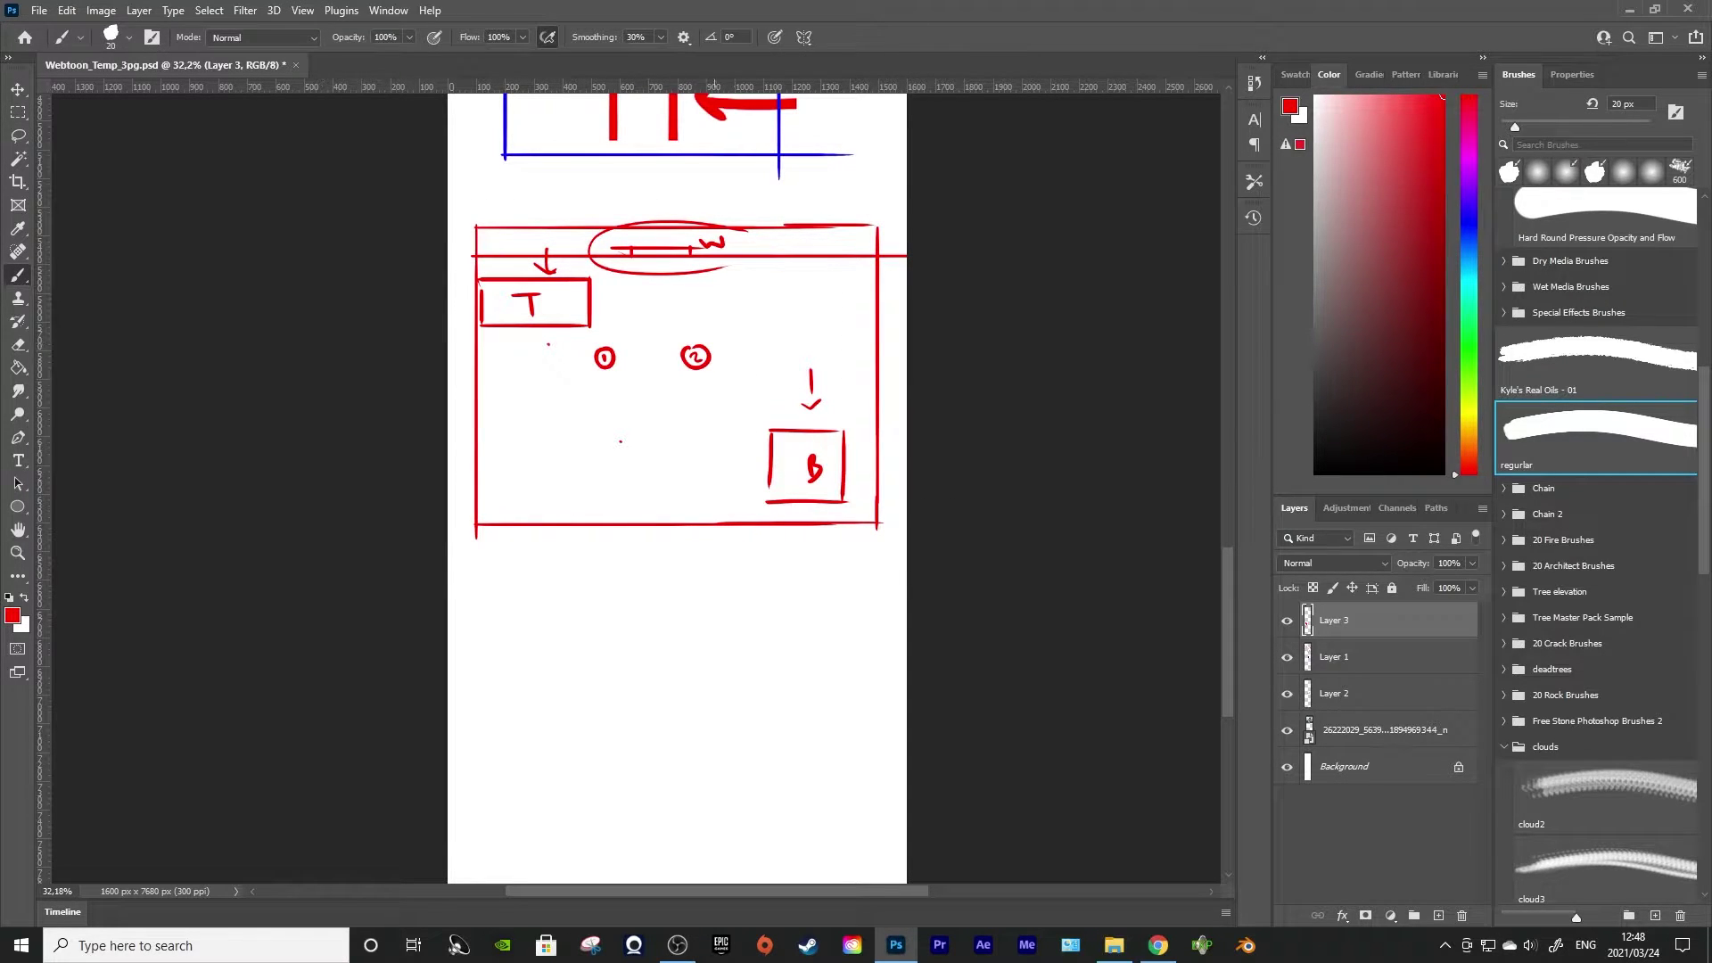
left_click_drag(489, 563, 864, 562)
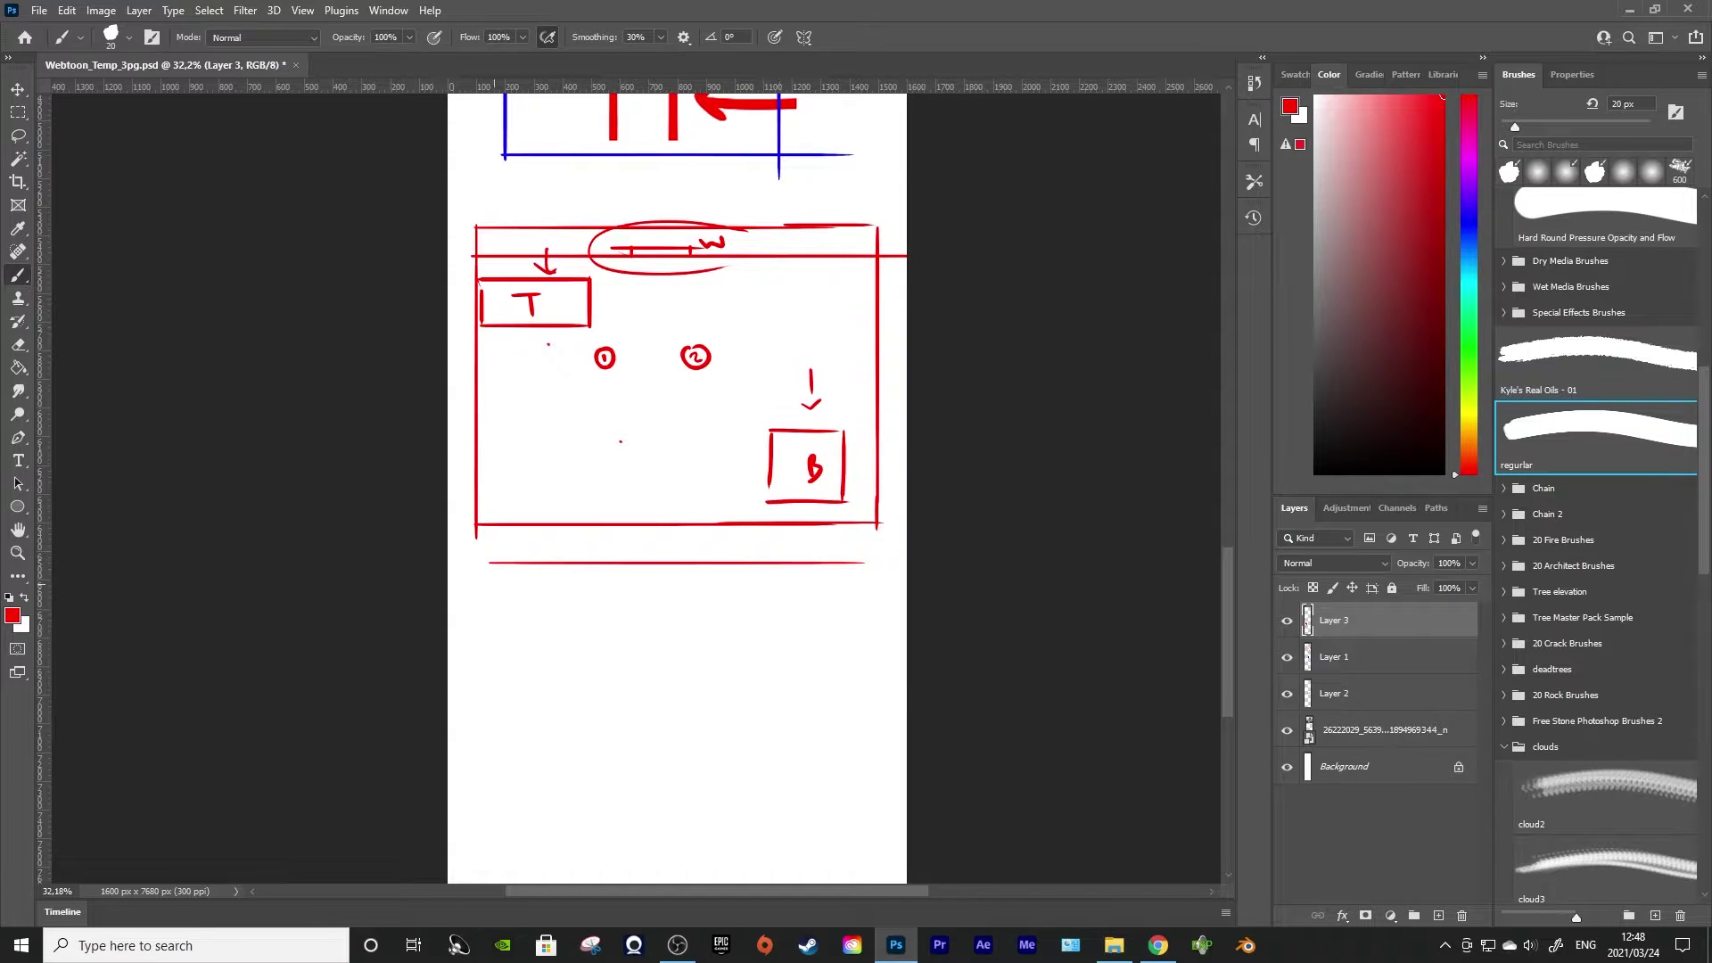
left_click_drag(492, 567, 492, 690)
key("ctrl+z")
key("ctrl+z")
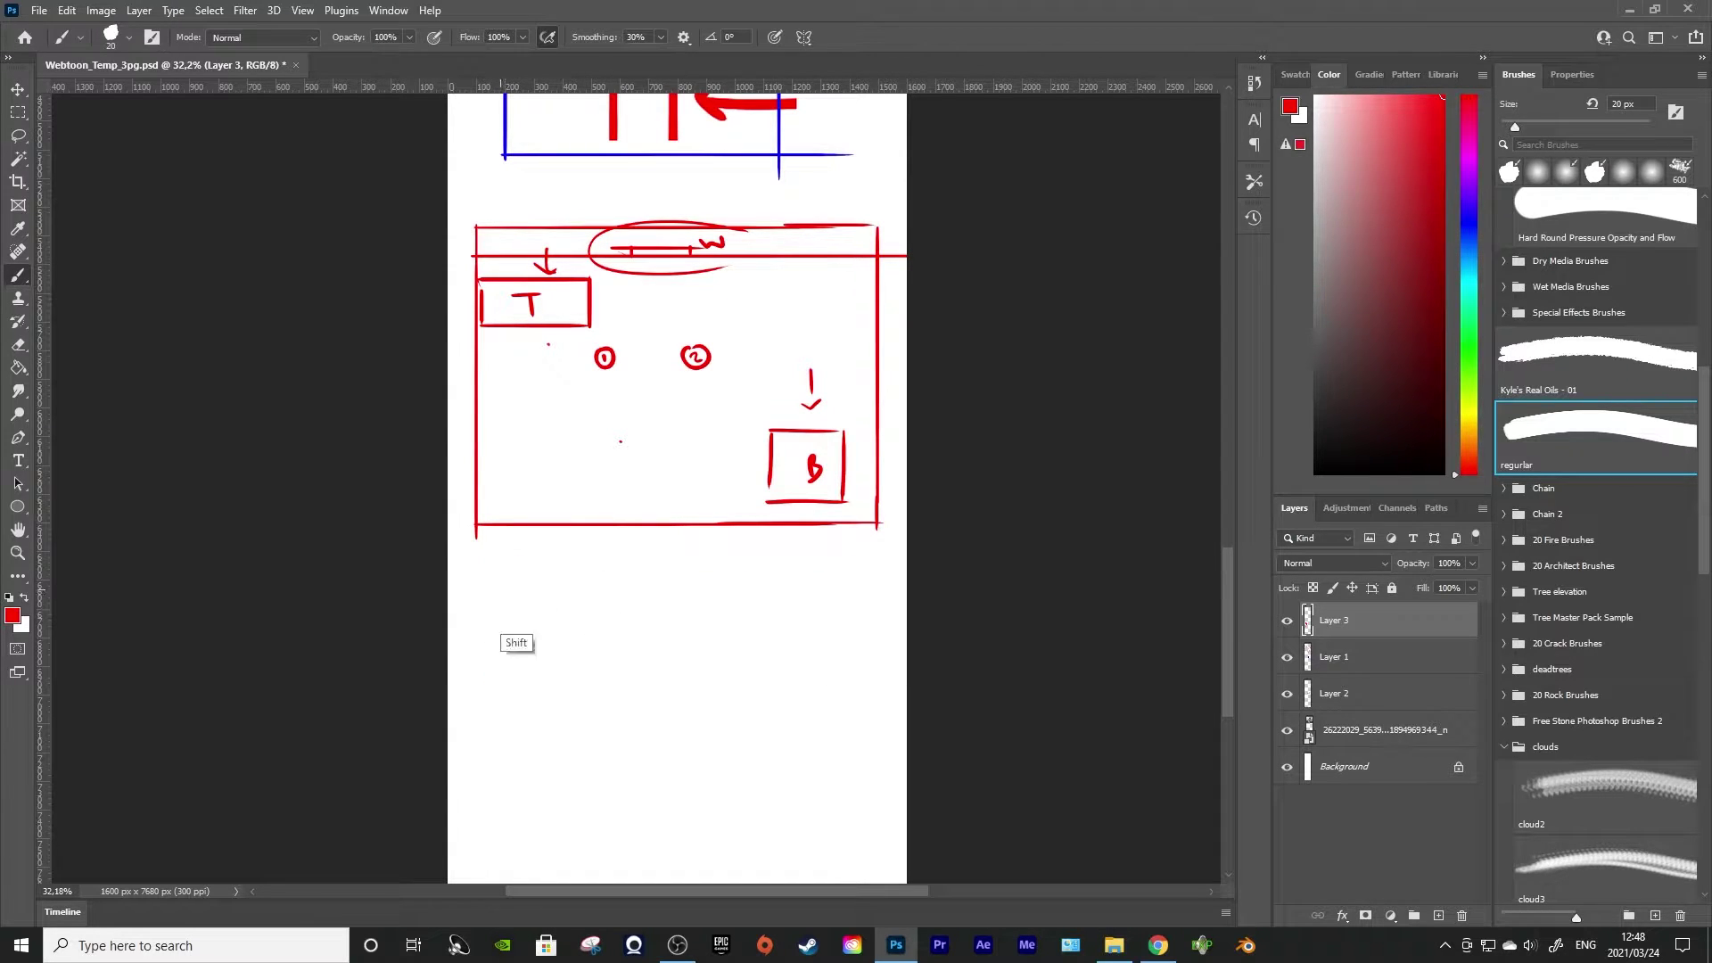
Draw a smaller red panel frame with overlapping corner lines below the room plan
left_click_drag(488, 593, 808, 593)
left_click_drag(515, 573, 514, 818)
key("ctrl+z")
mouse_move(520, 579)
left_mouse_down()
mouse_move(520, 826)
mouse_move(504, 803)
mouse_move(806, 804)
left_mouse_up()
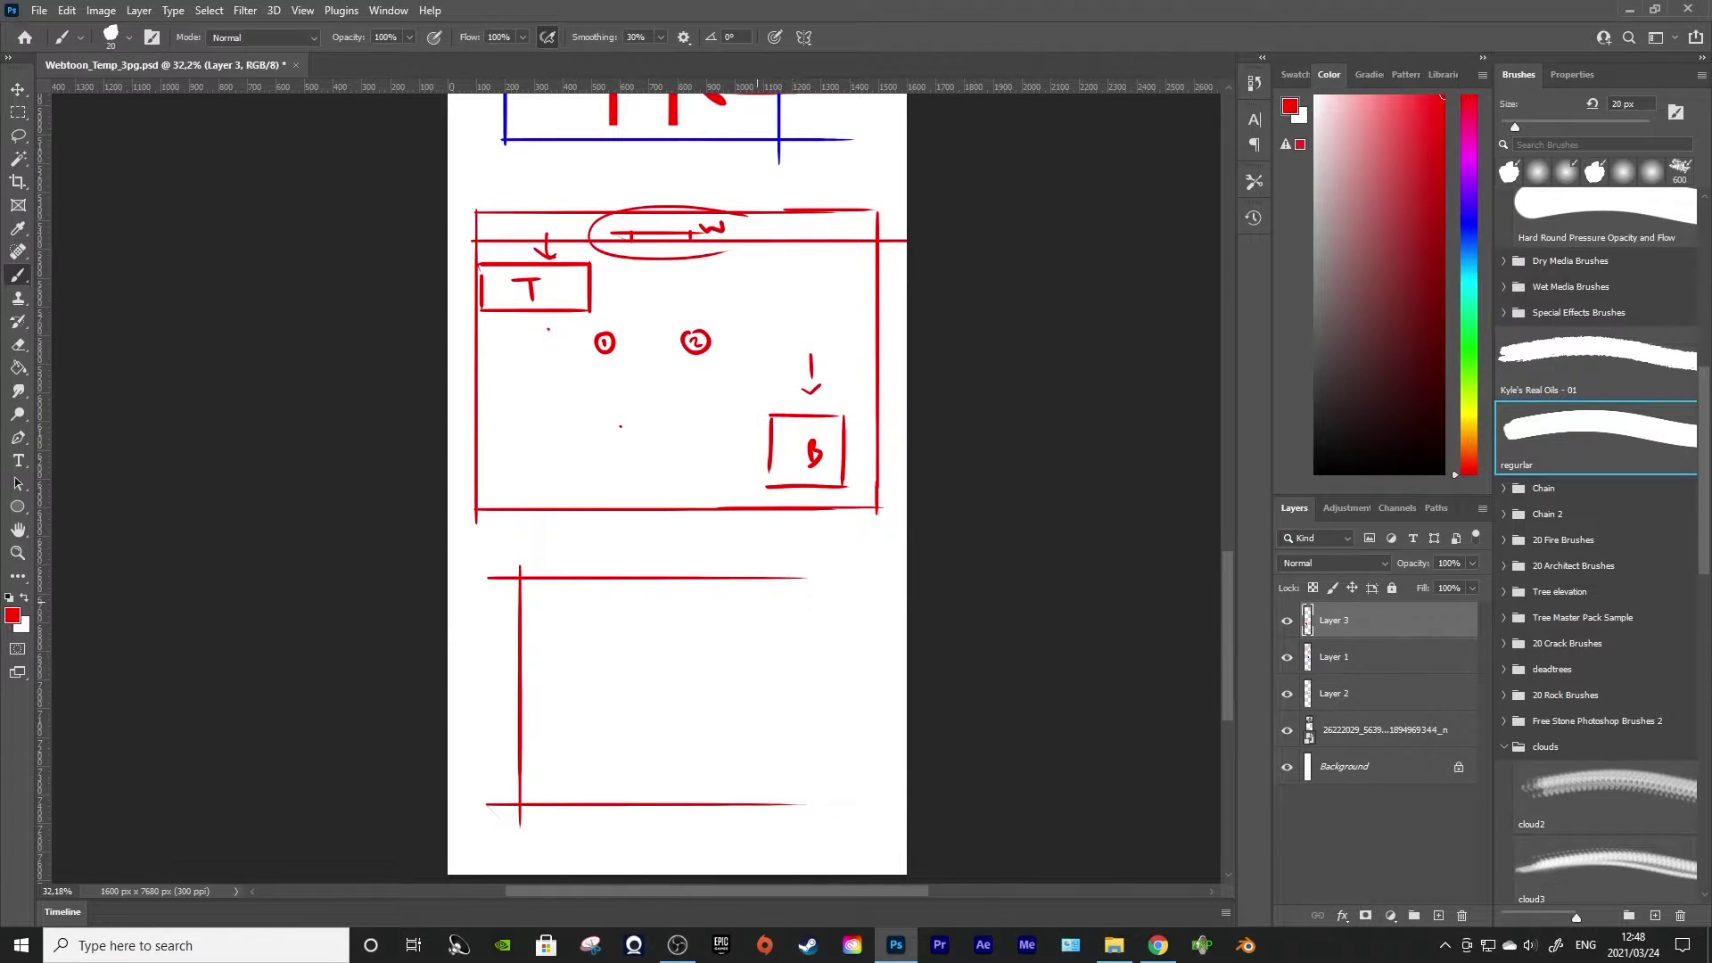
left_click_drag(779, 564, 779, 843)
Compare the earlier character panels with the room plan to check where the window, table, box and characters stand
scroll(779, 825, "down", 1)
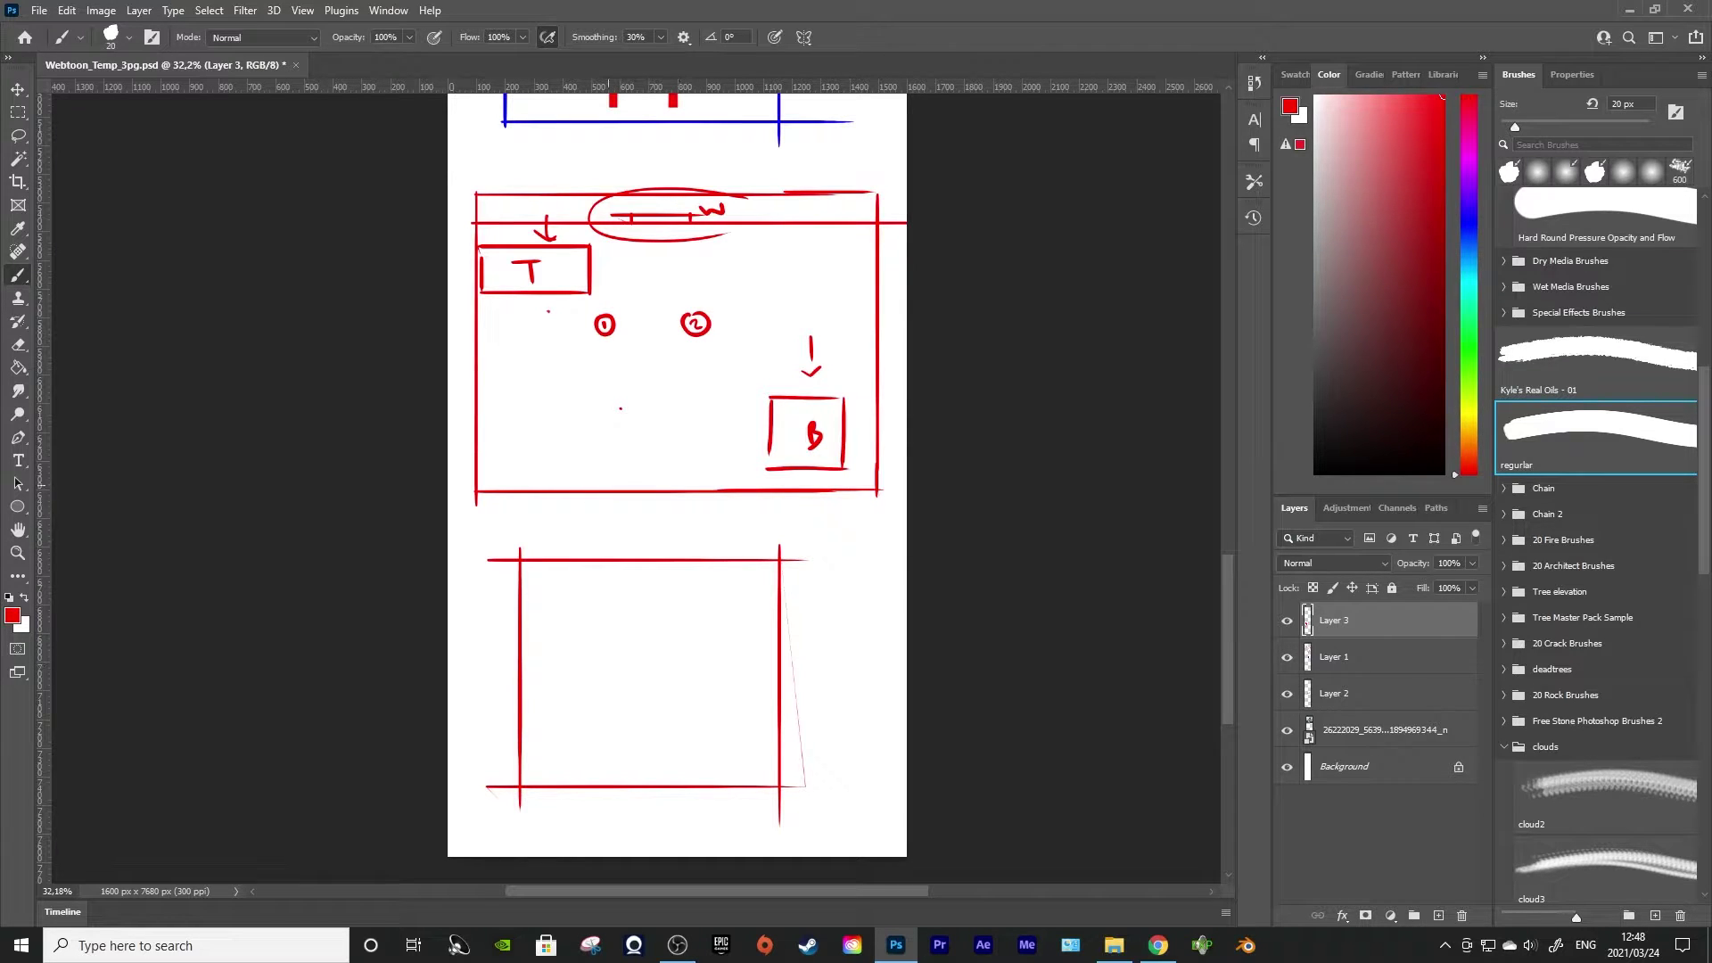
scroll(678, 491, "up", 20)
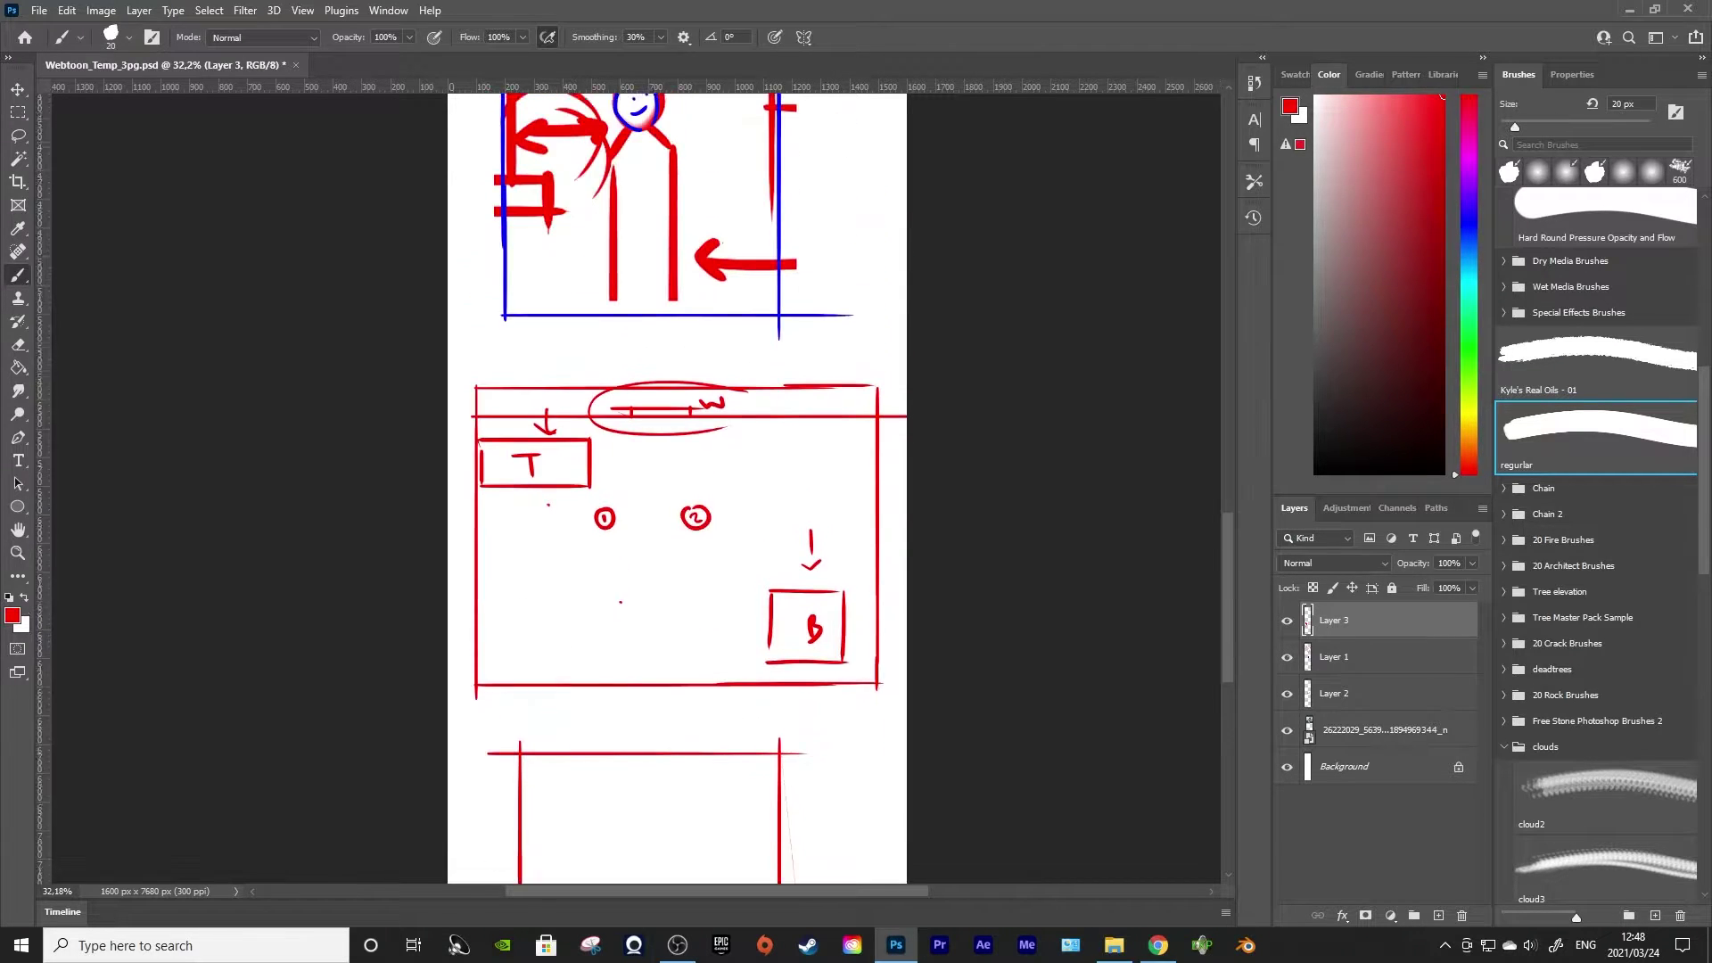
scroll(1165, 716, "down", 10)
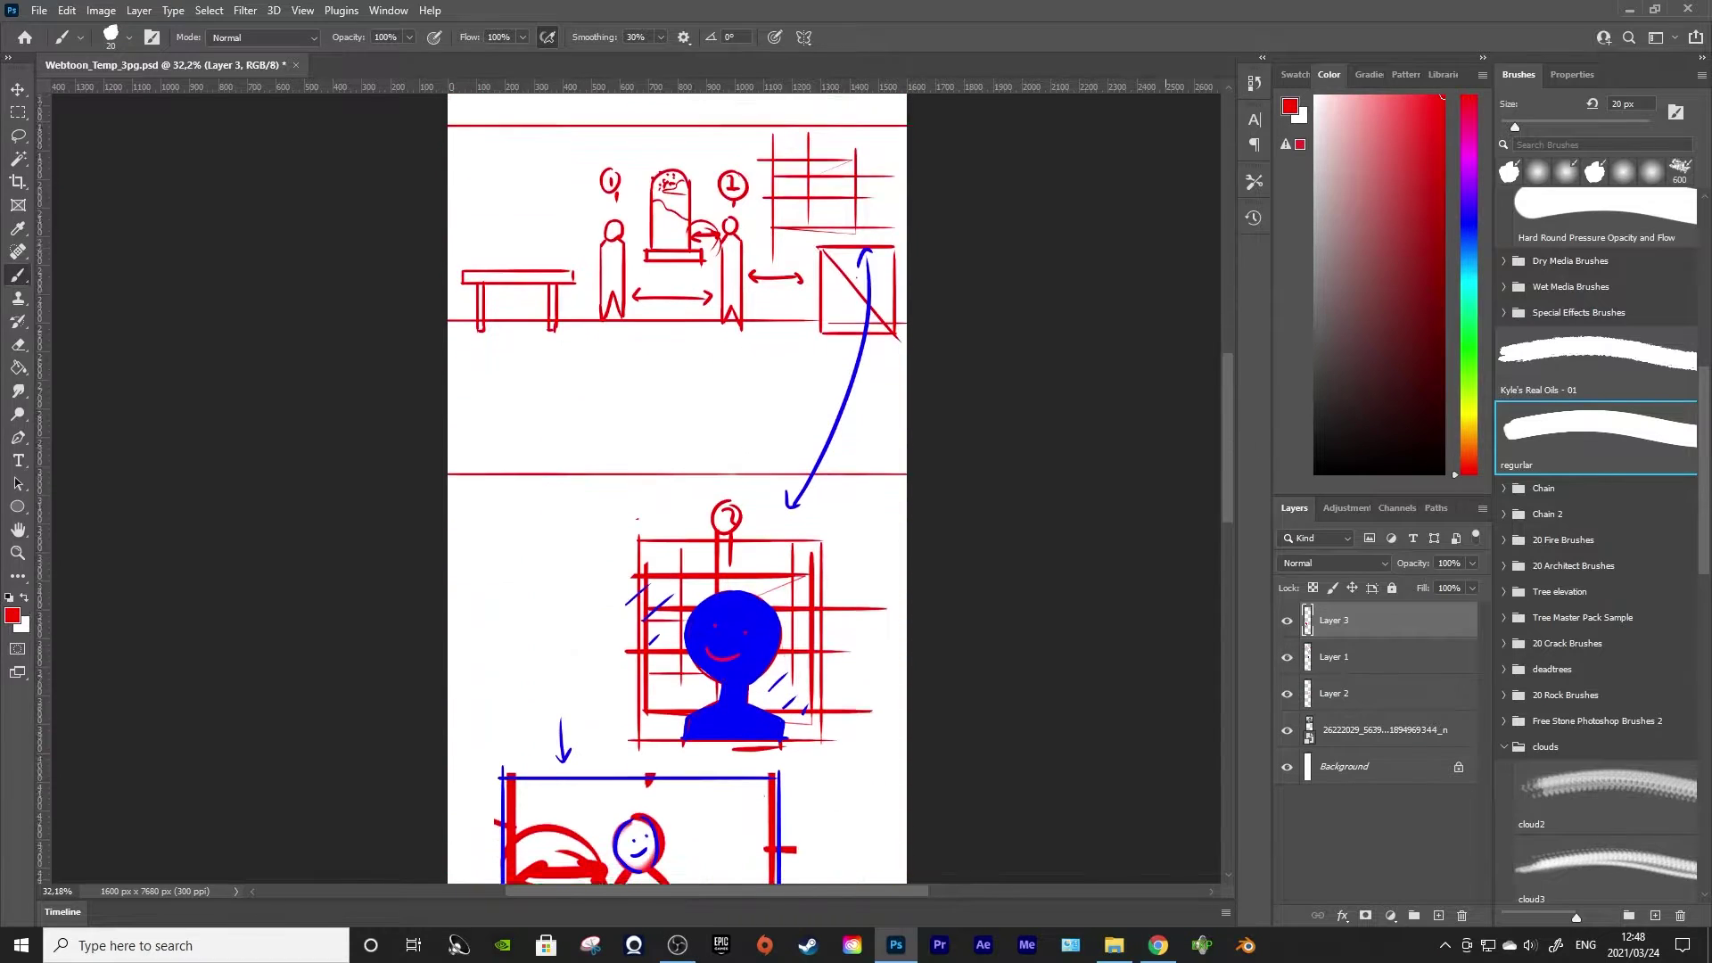
scroll(1165, 716, "up", 1)
scroll(1165, 716, "down", 3)
scroll(1165, 716, "up", 4)
scroll(677, 490, "down", 8)
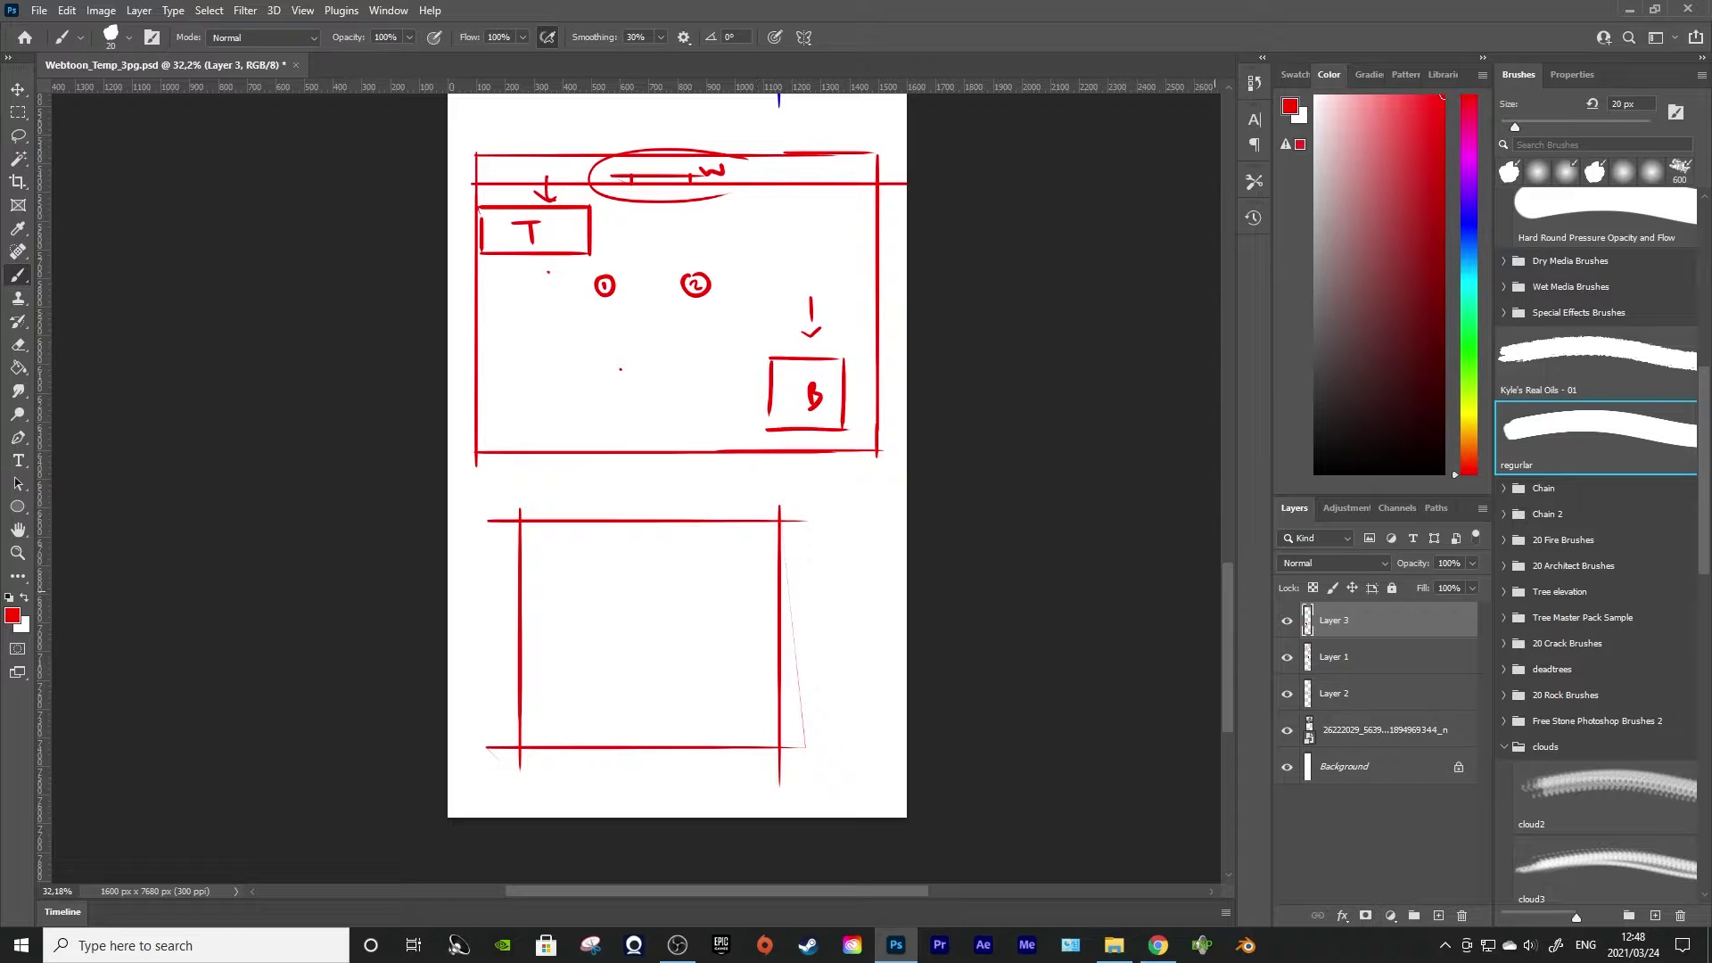
scroll(678, 491, "up", 10)
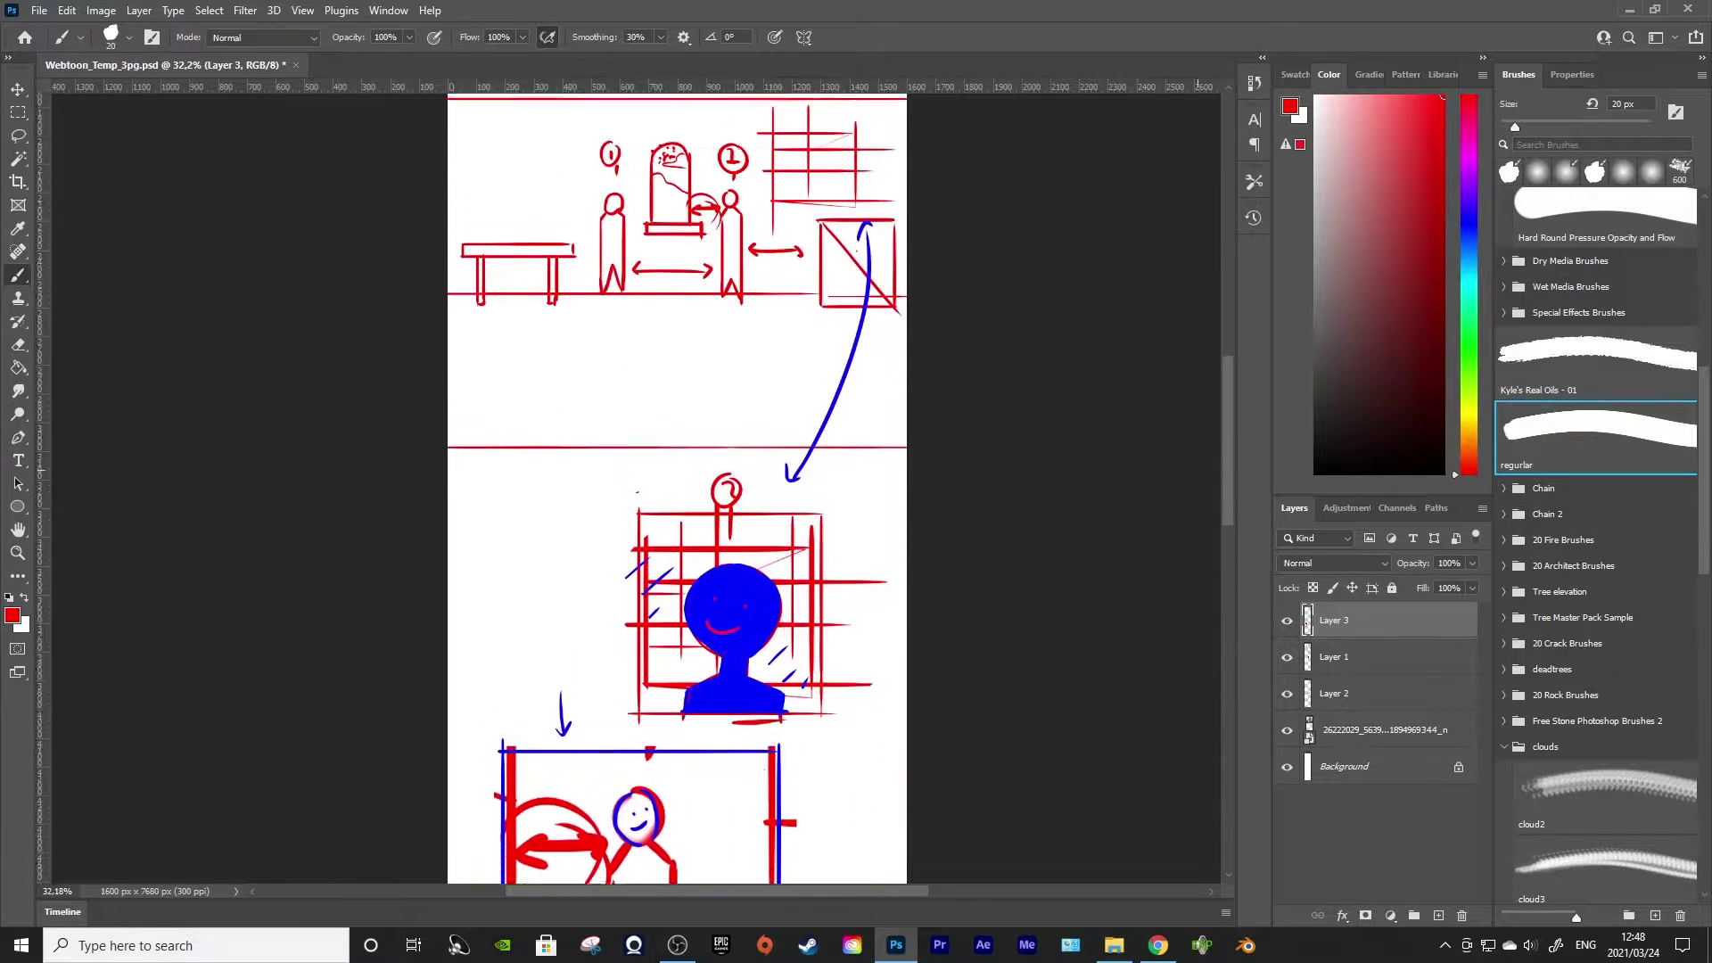
scroll(677, 490, "down", 15)
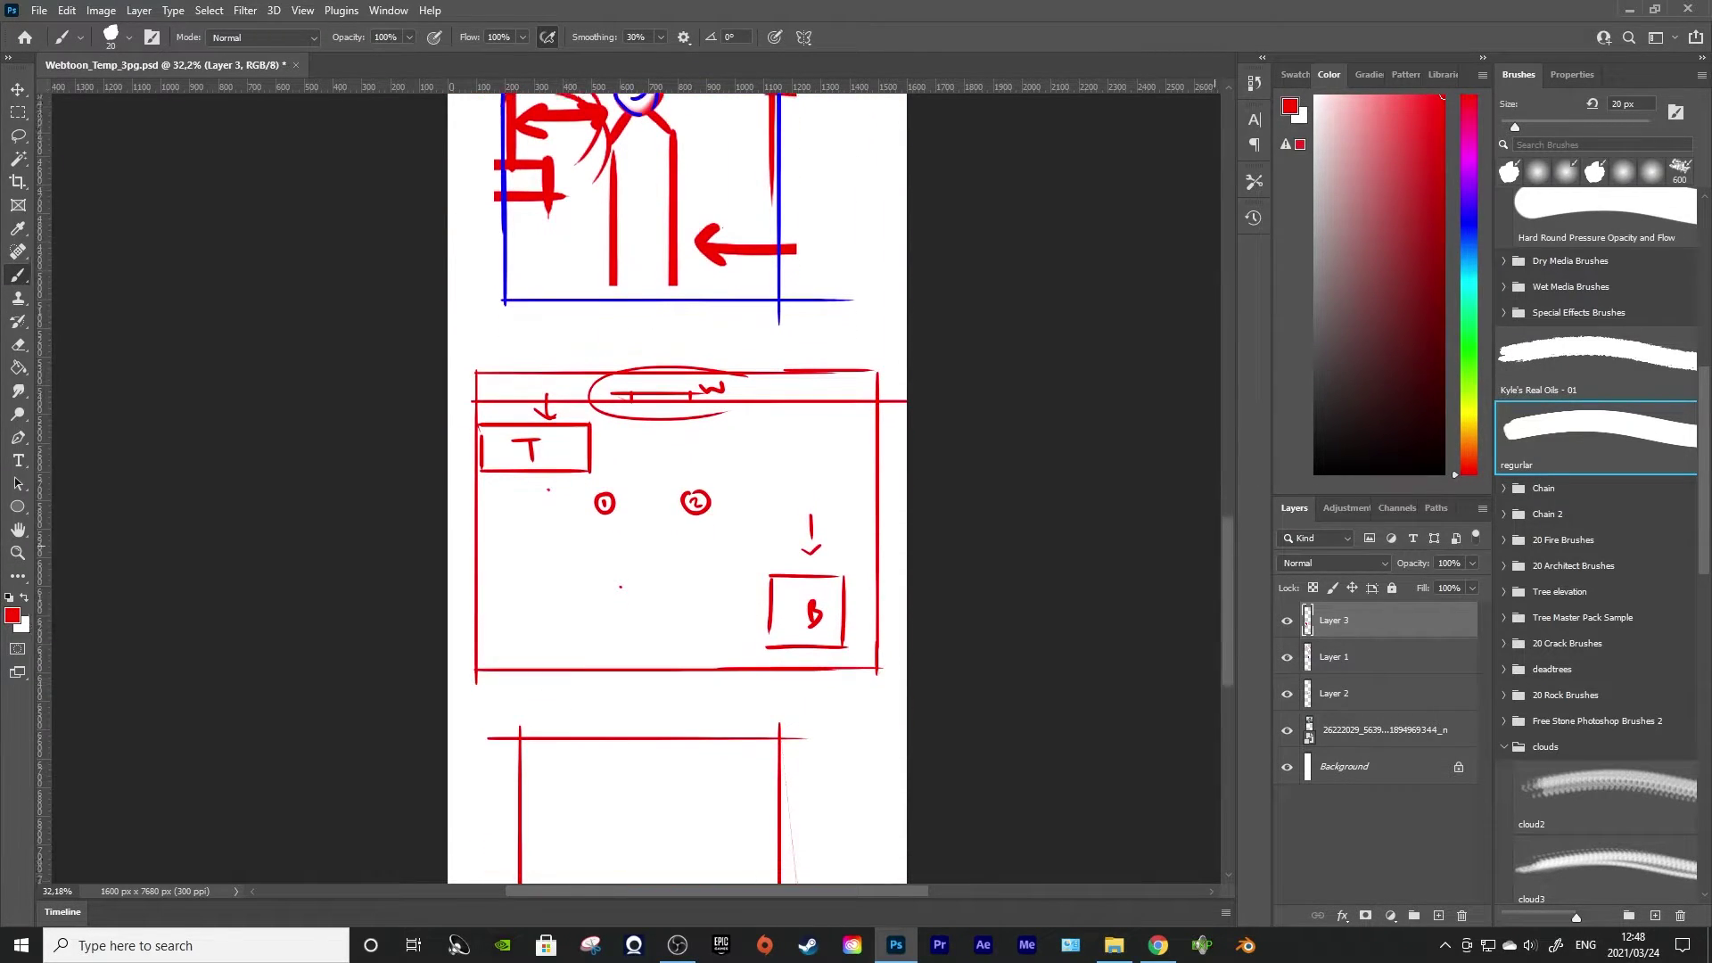
scroll(678, 490, "down", 3)
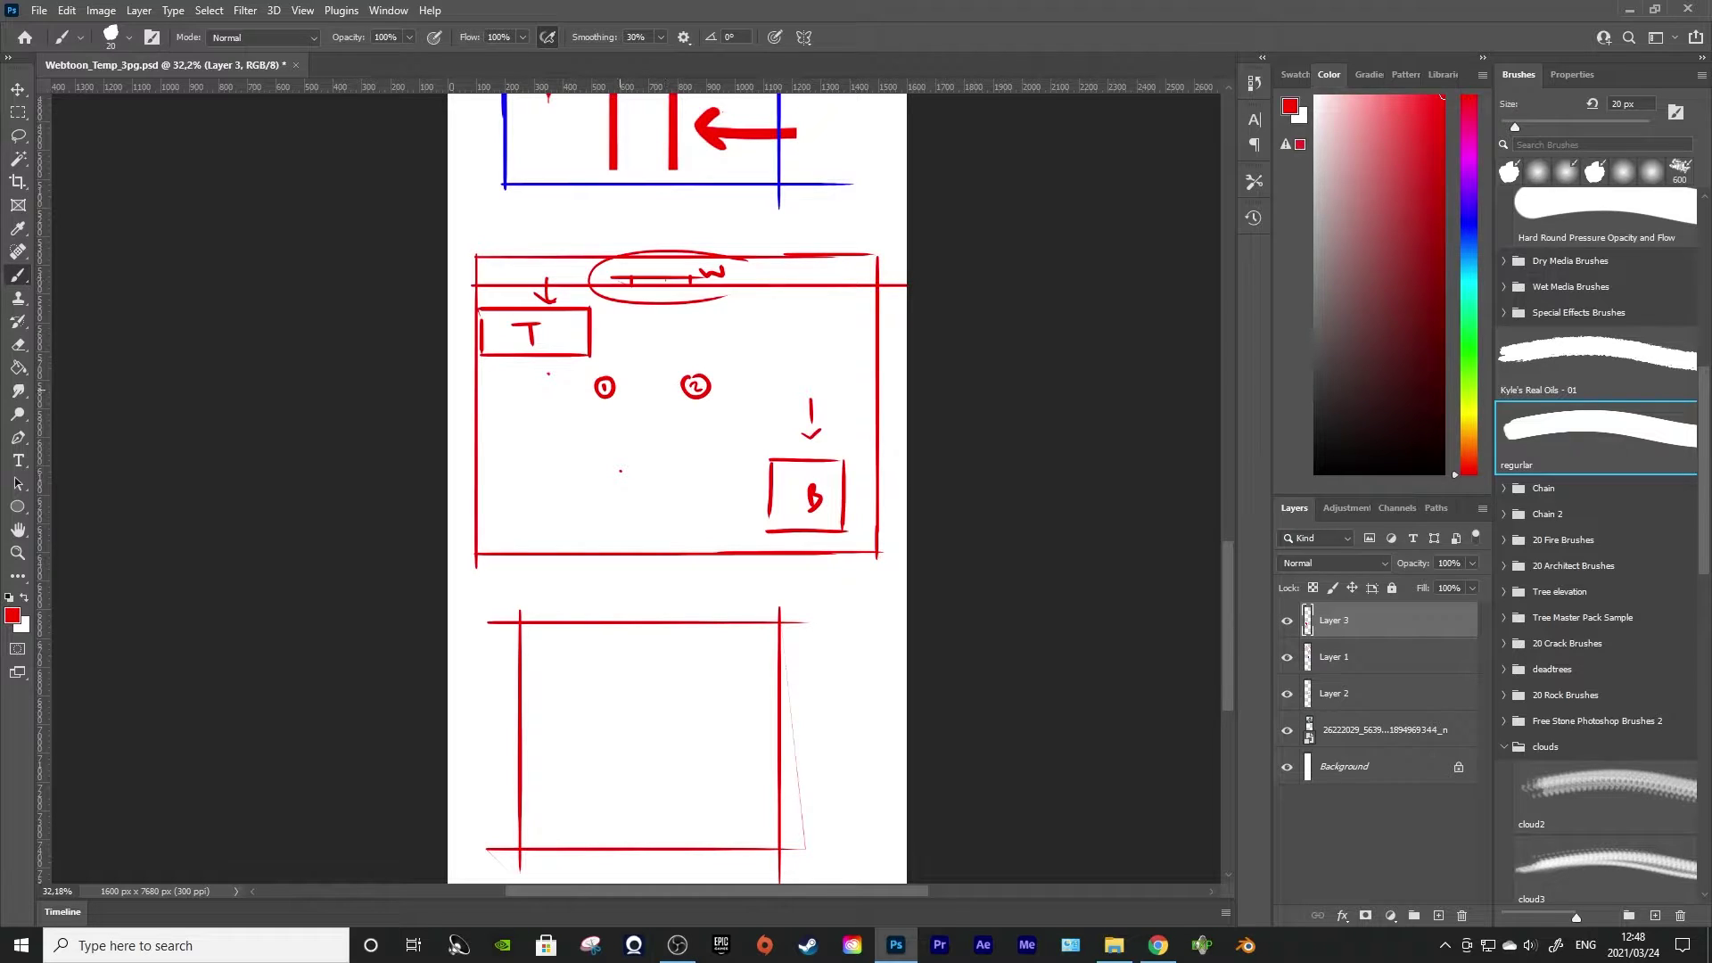
left_click_drag(627, 388, 652, 396)
key("ctrl+z")
key("ctrl+z")
key("ctrl+z")
Mark the window in the room plan with a circled 1 below its W label
mouse_move(725, 290)
left_mouse_down()
mouse_move(744, 358)
mouse_move(730, 293)
mouse_move(737, 316)
left_mouse_up()
key("ctrl+z")
key("ctrl+z")
Draw a large arched window with two straight sides and a sill inside the new panel
mouse_move(575, 834)
left_mouse_down()
mouse_move(576, 704)
mouse_move(644, 638)
left_mouse_up()
key("ctrl+z")
key("ctrl+z")
mouse_move(568, 825)
left_mouse_down()
mouse_move(569, 664)
mouse_move(597, 660)
mouse_move(722, 692)
mouse_move(715, 847)
left_mouse_up()
key("ctrl+z")
left_click_drag(723, 677, 722, 823)
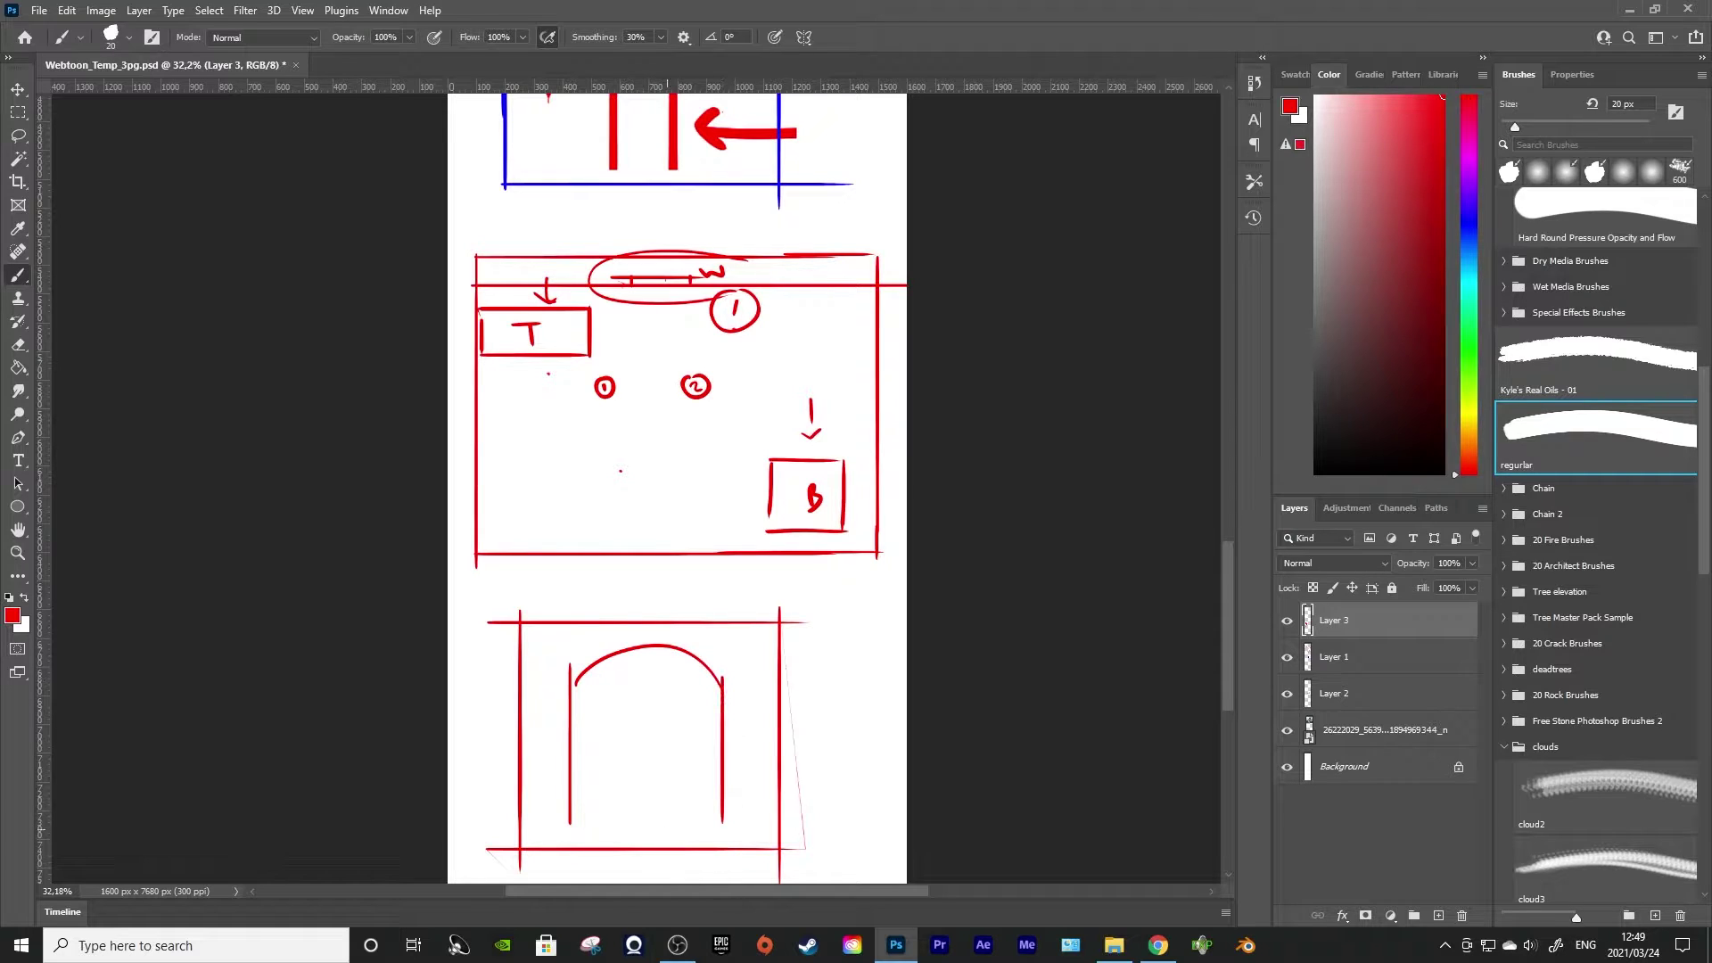
left_click_drag(565, 831, 738, 830)
Draw two smiling characters in the arched window, labelled 2 and 1 from left to right, with an arrow linking 2 to its plan position
mouse_move(606, 726)
left_mouse_down()
mouse_move(628, 729)
mouse_move(599, 727)
mouse_move(612, 759)
mouse_move(586, 829)
left_mouse_up()
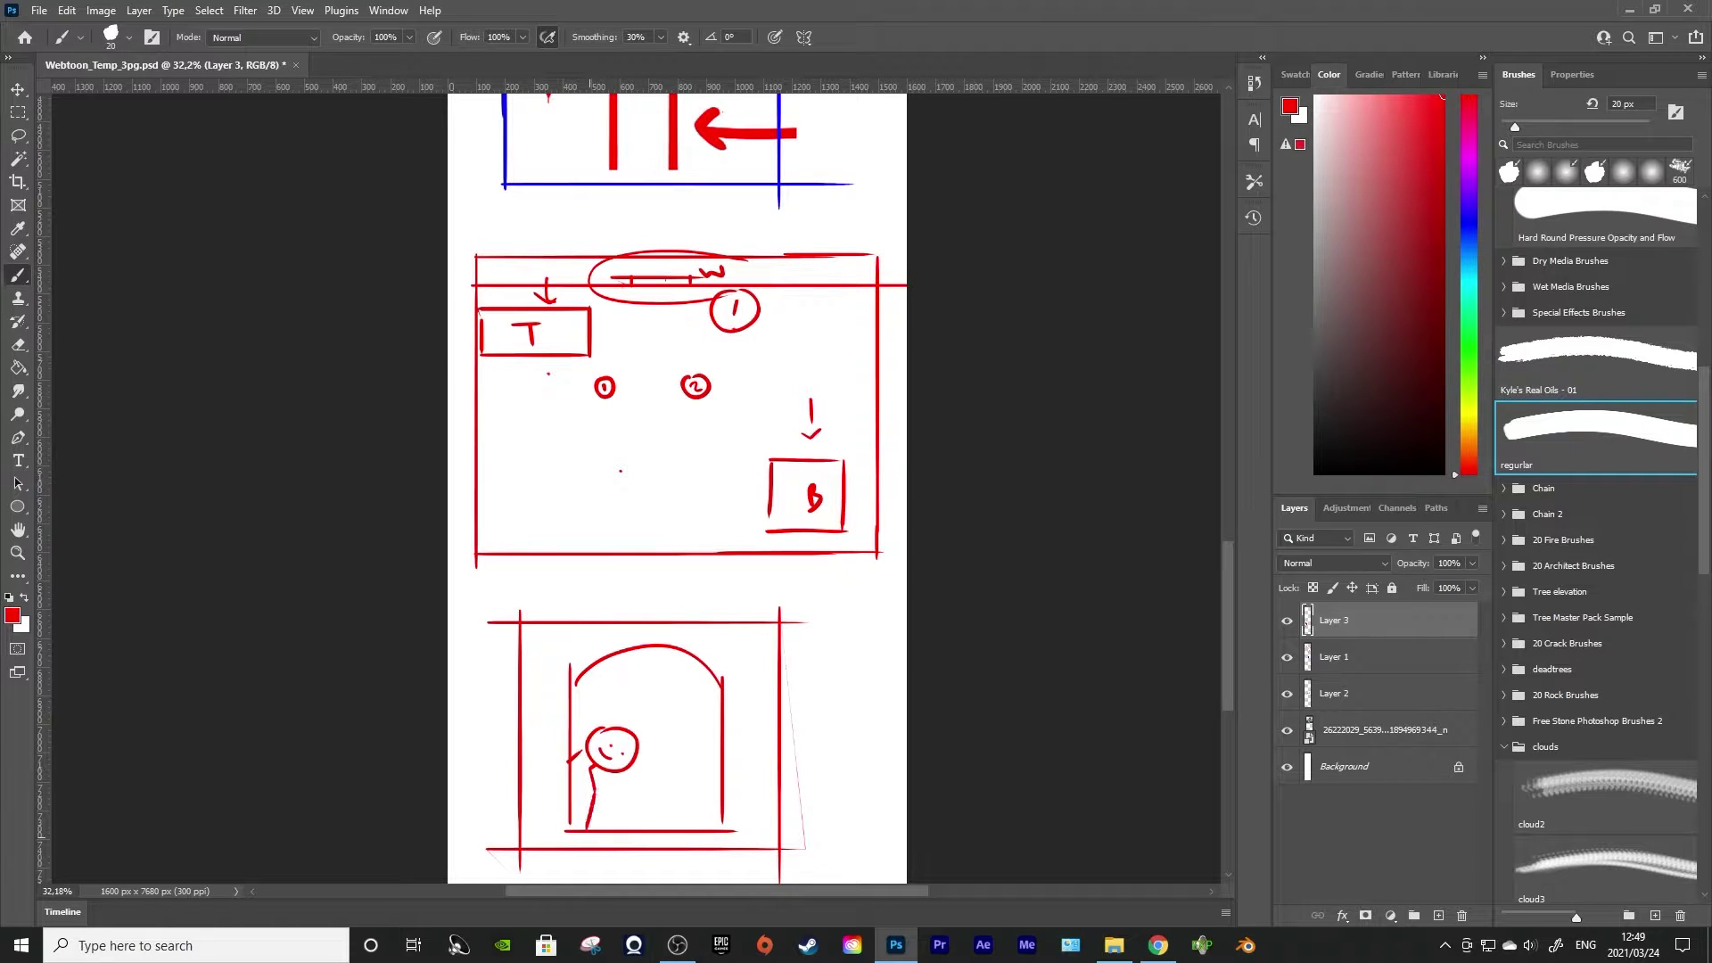
mouse_move(597, 693)
left_mouse_down()
mouse_move(662, 506)
mouse_move(711, 432)
left_mouse_up()
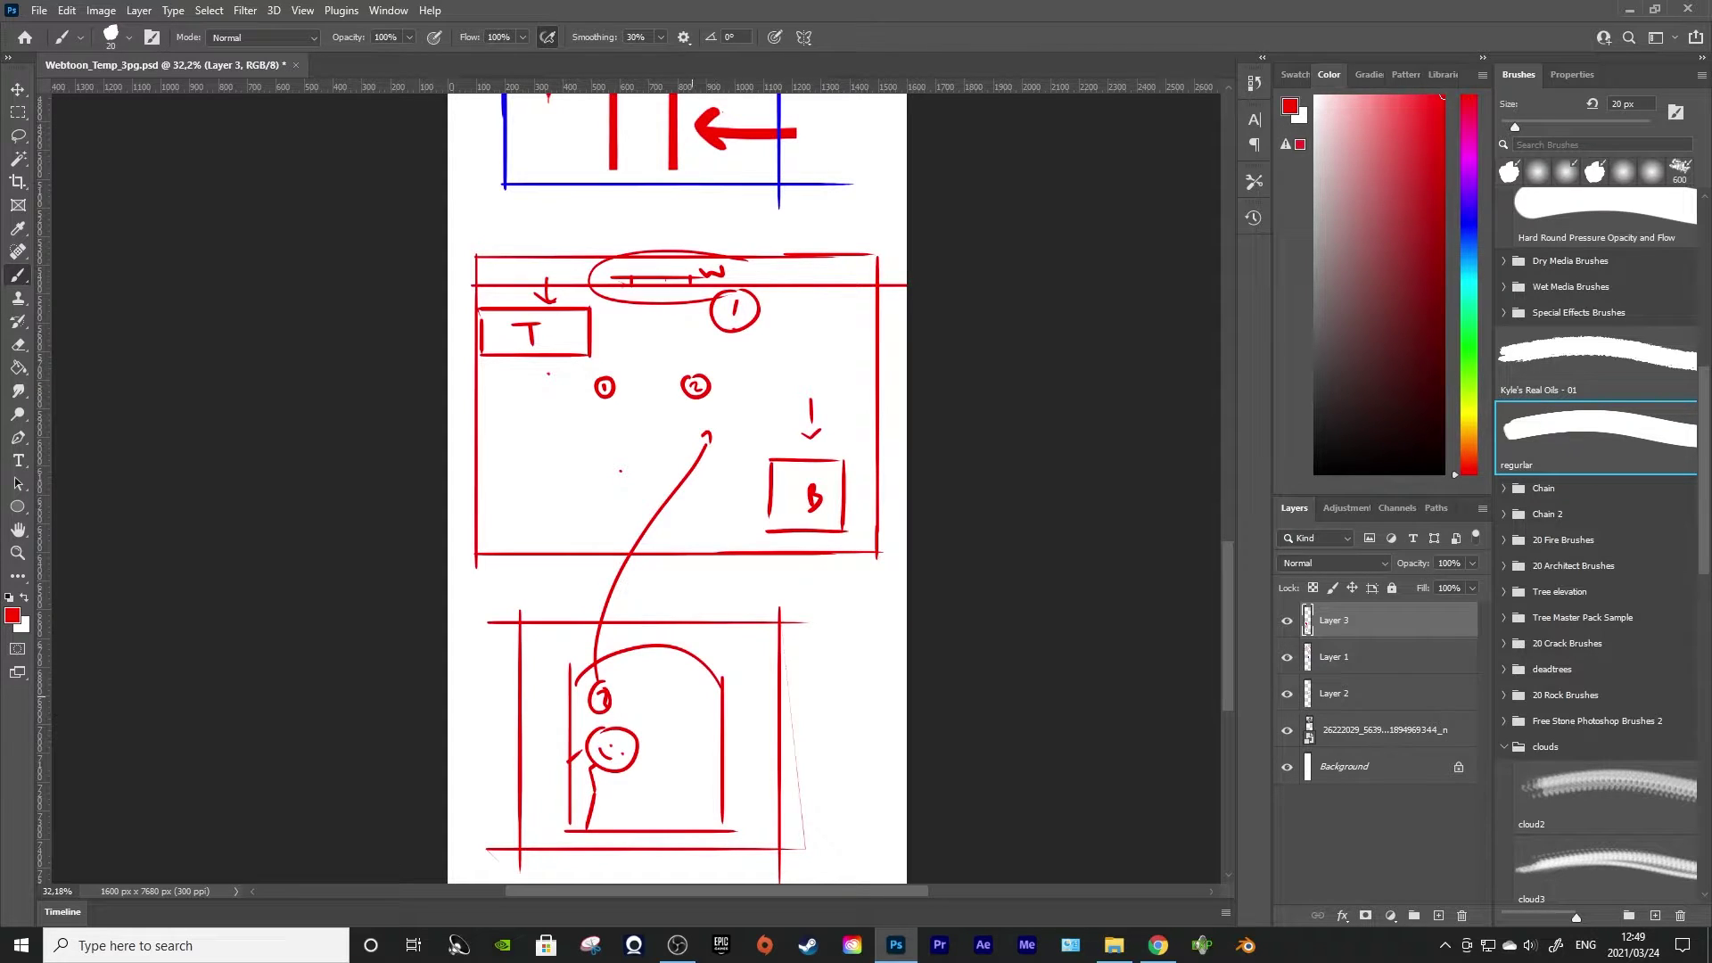
mouse_move(696, 687)
left_mouse_down()
mouse_move(684, 713)
mouse_move(700, 689)
mouse_move(718, 744)
mouse_move(693, 729)
mouse_move(709, 828)
left_mouse_up()
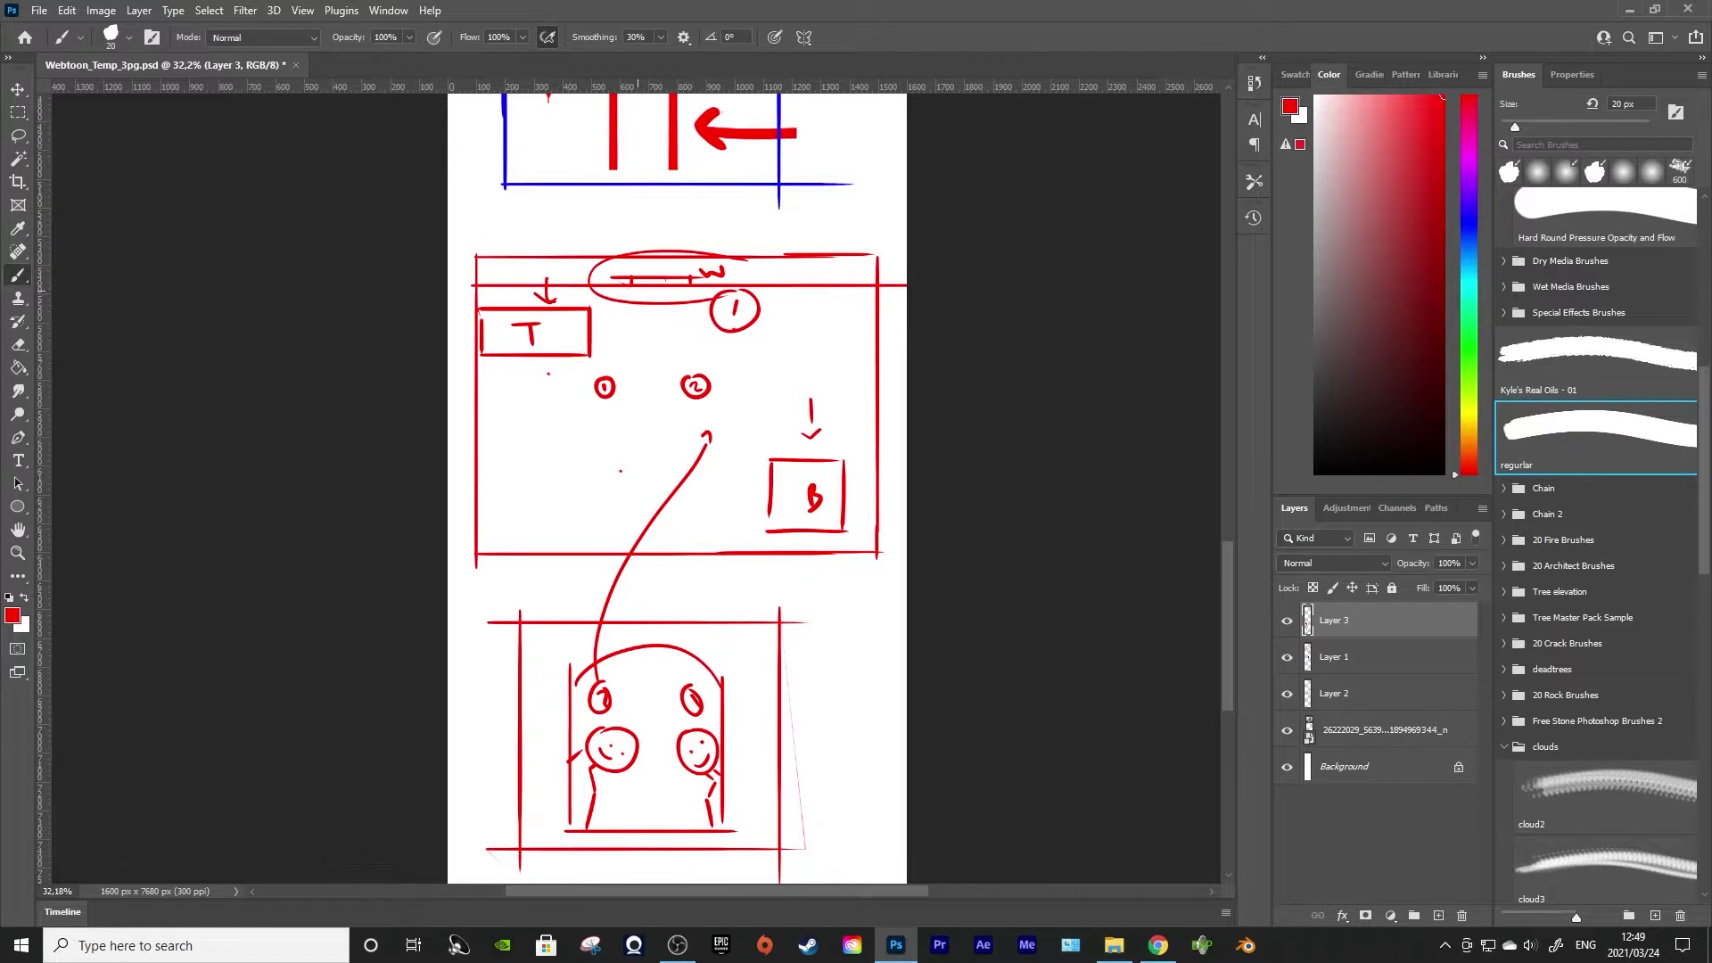
left_click_drag(631, 283, 523, 452)
left_click_drag(691, 285, 783, 473)
key("ctrl+z")
key("ctrl+z")
Draw two diagonal sight lines fanning out from the window's ends across the room plan, one reaching the box
left_click_drag(633, 282, 530, 497)
mouse_move(688, 284)
left_mouse_down()
mouse_move(793, 477)
mouse_move(749, 545)
mouse_move(796, 503)
left_mouse_up()
key("ctrl+z")
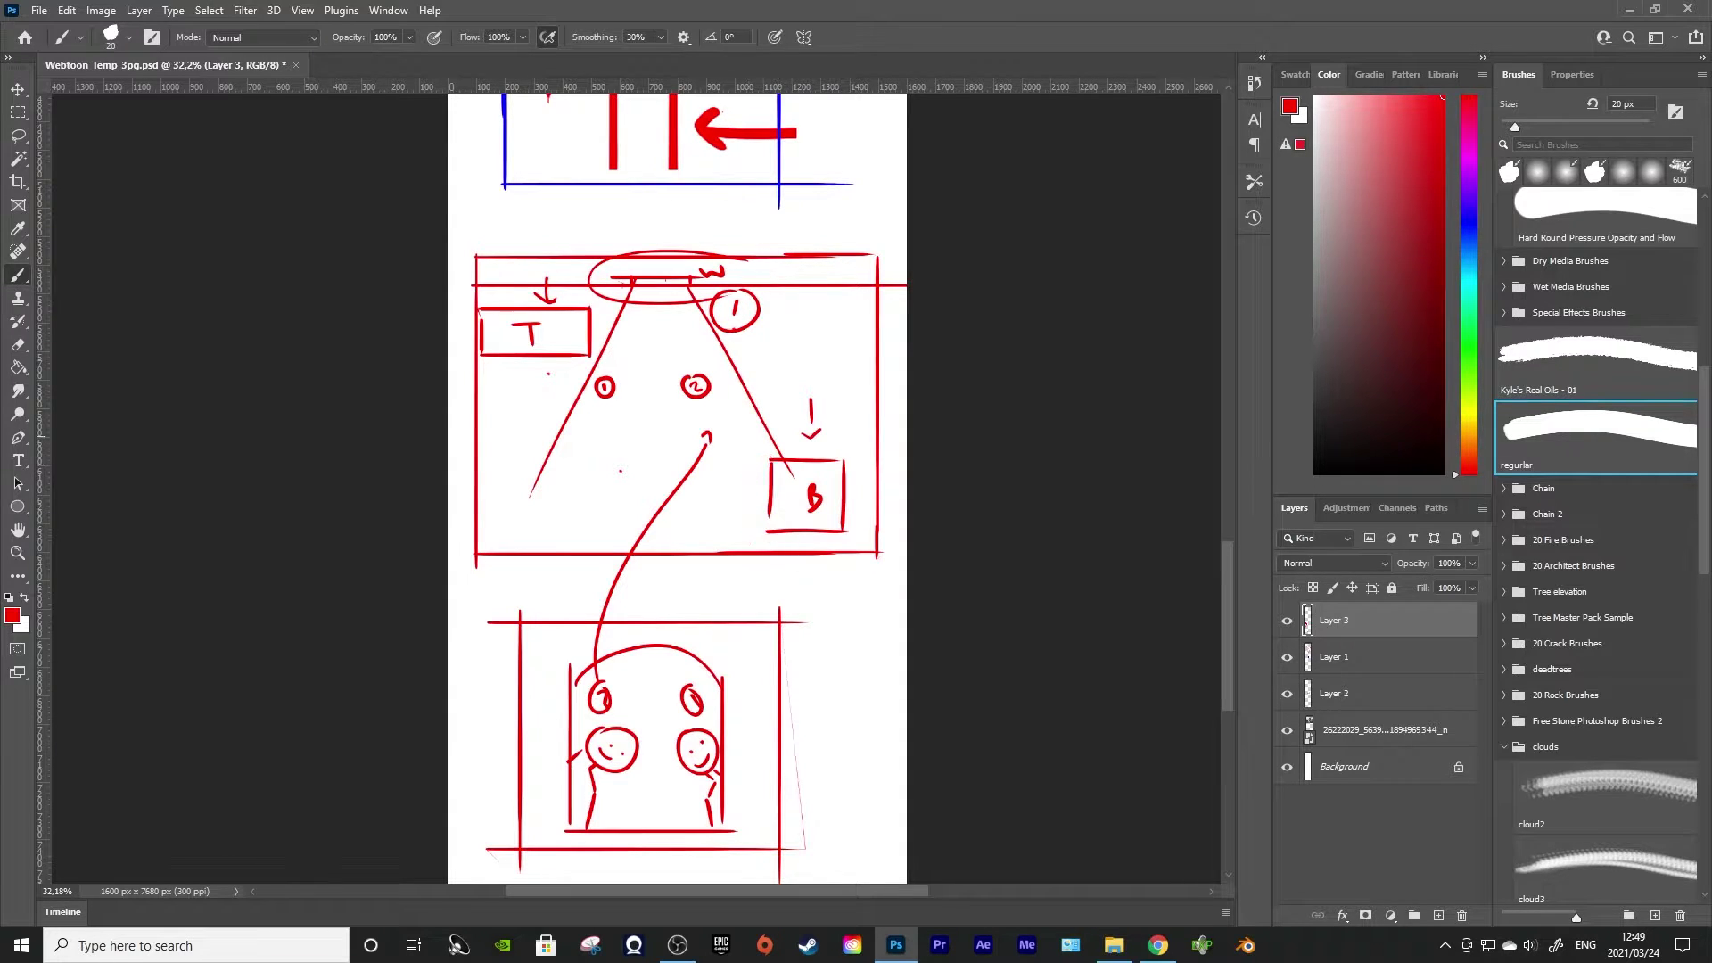
Circle the left part of the box, ring character 2 in the plan and draw a line between them
left_click_drag(776, 436, 771, 446)
left_click_drag(702, 360, 708, 413)
mouse_move(714, 386)
left_mouse_down()
mouse_move(680, 386)
mouse_move(710, 394)
left_mouse_up()
left_click_drag(743, 487, 713, 402)
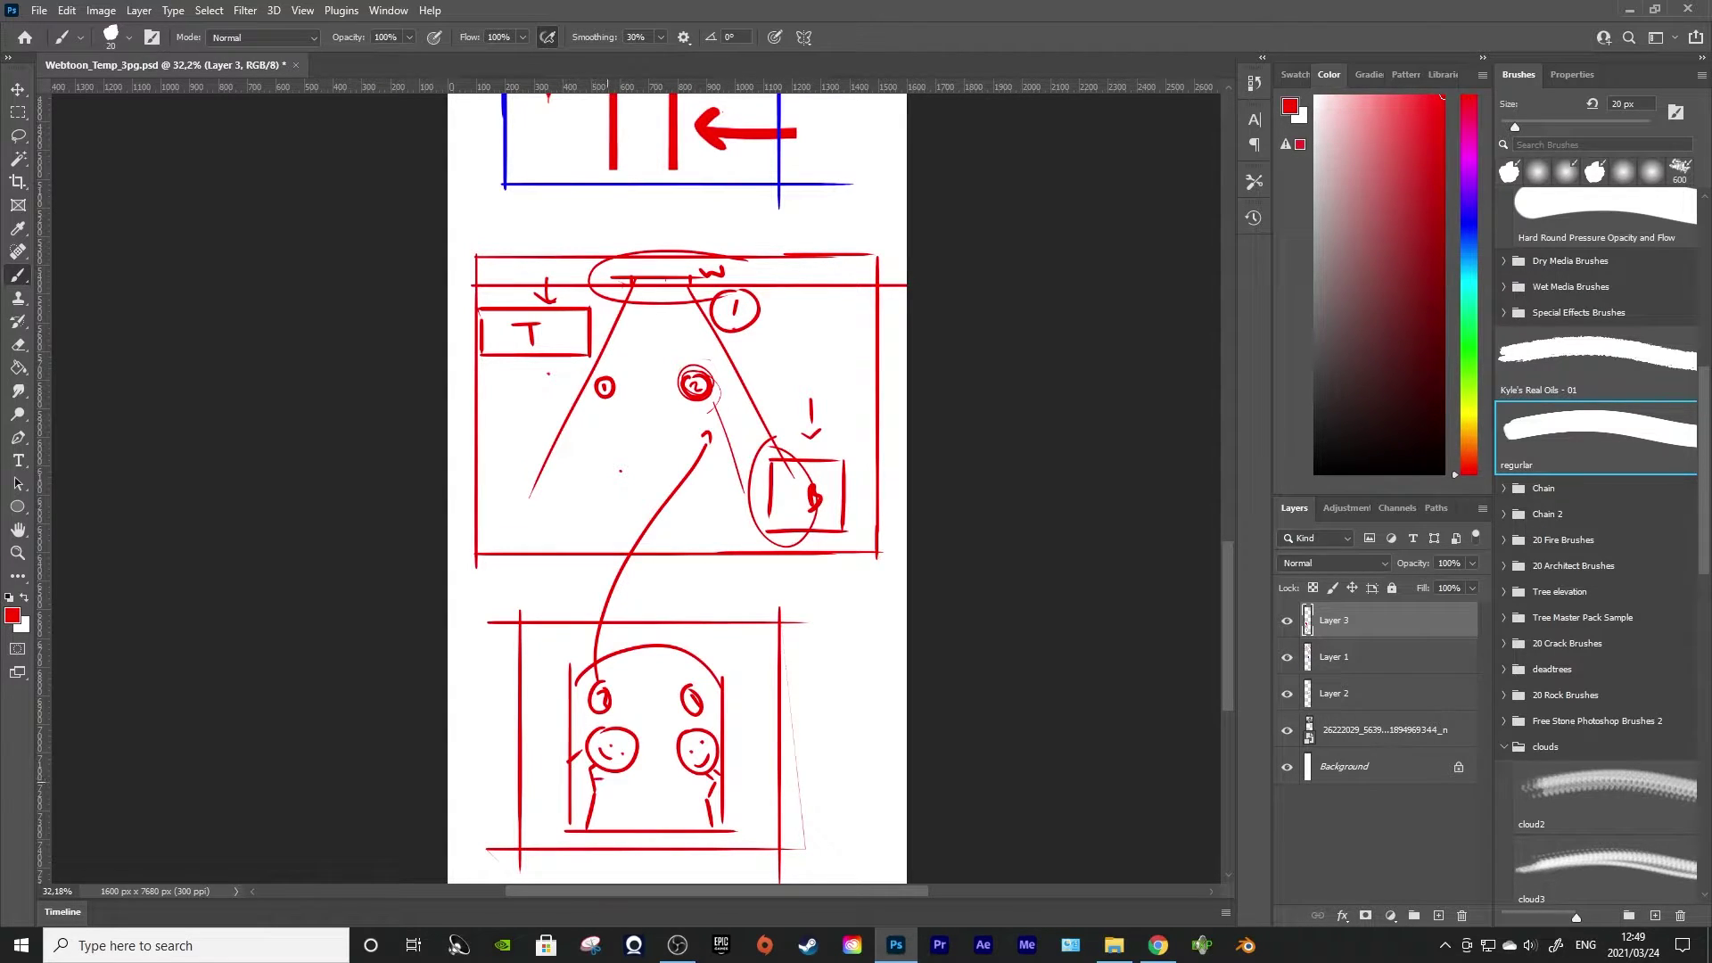
Add body strokes and an inner sill line in the arched window, and draw a second straight line along the room plan's lower wall
mouse_move(606, 779)
left_mouse_down()
mouse_move(590, 818)
mouse_move(709, 816)
left_mouse_up()
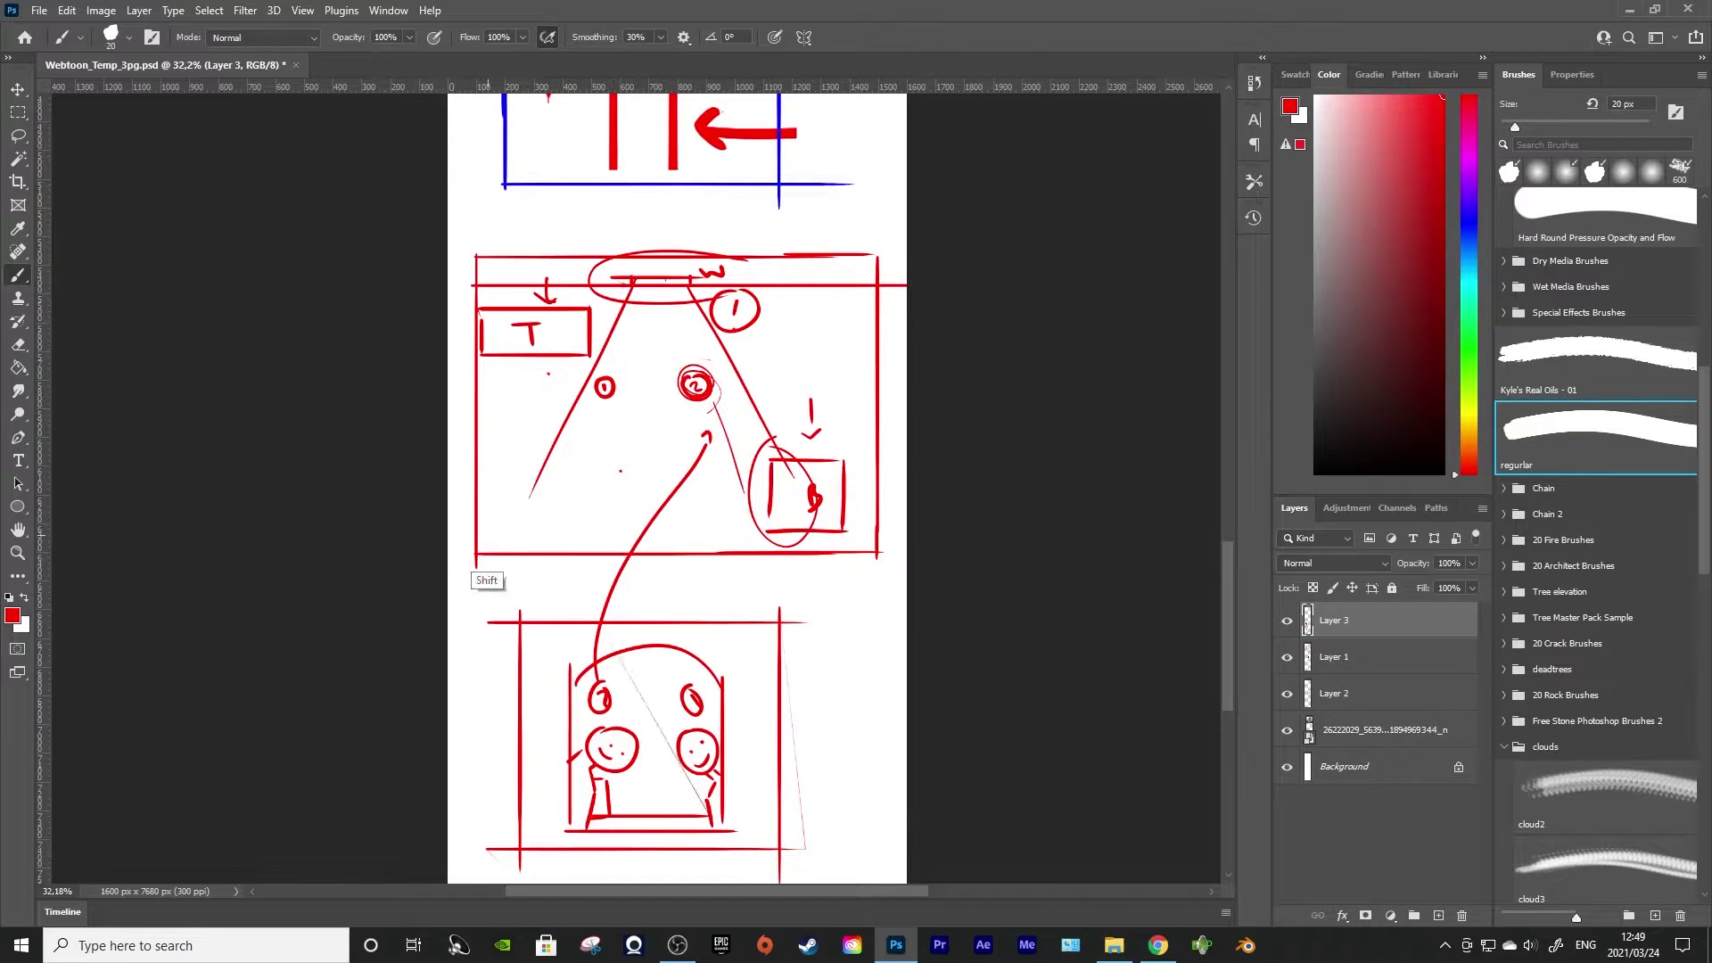
key("ctrl+z")
left_click_drag(482, 550, 855, 571)
key("ctrl+z")
left_click_drag(487, 548, 487, 549)
left_click(880, 552, "shift")
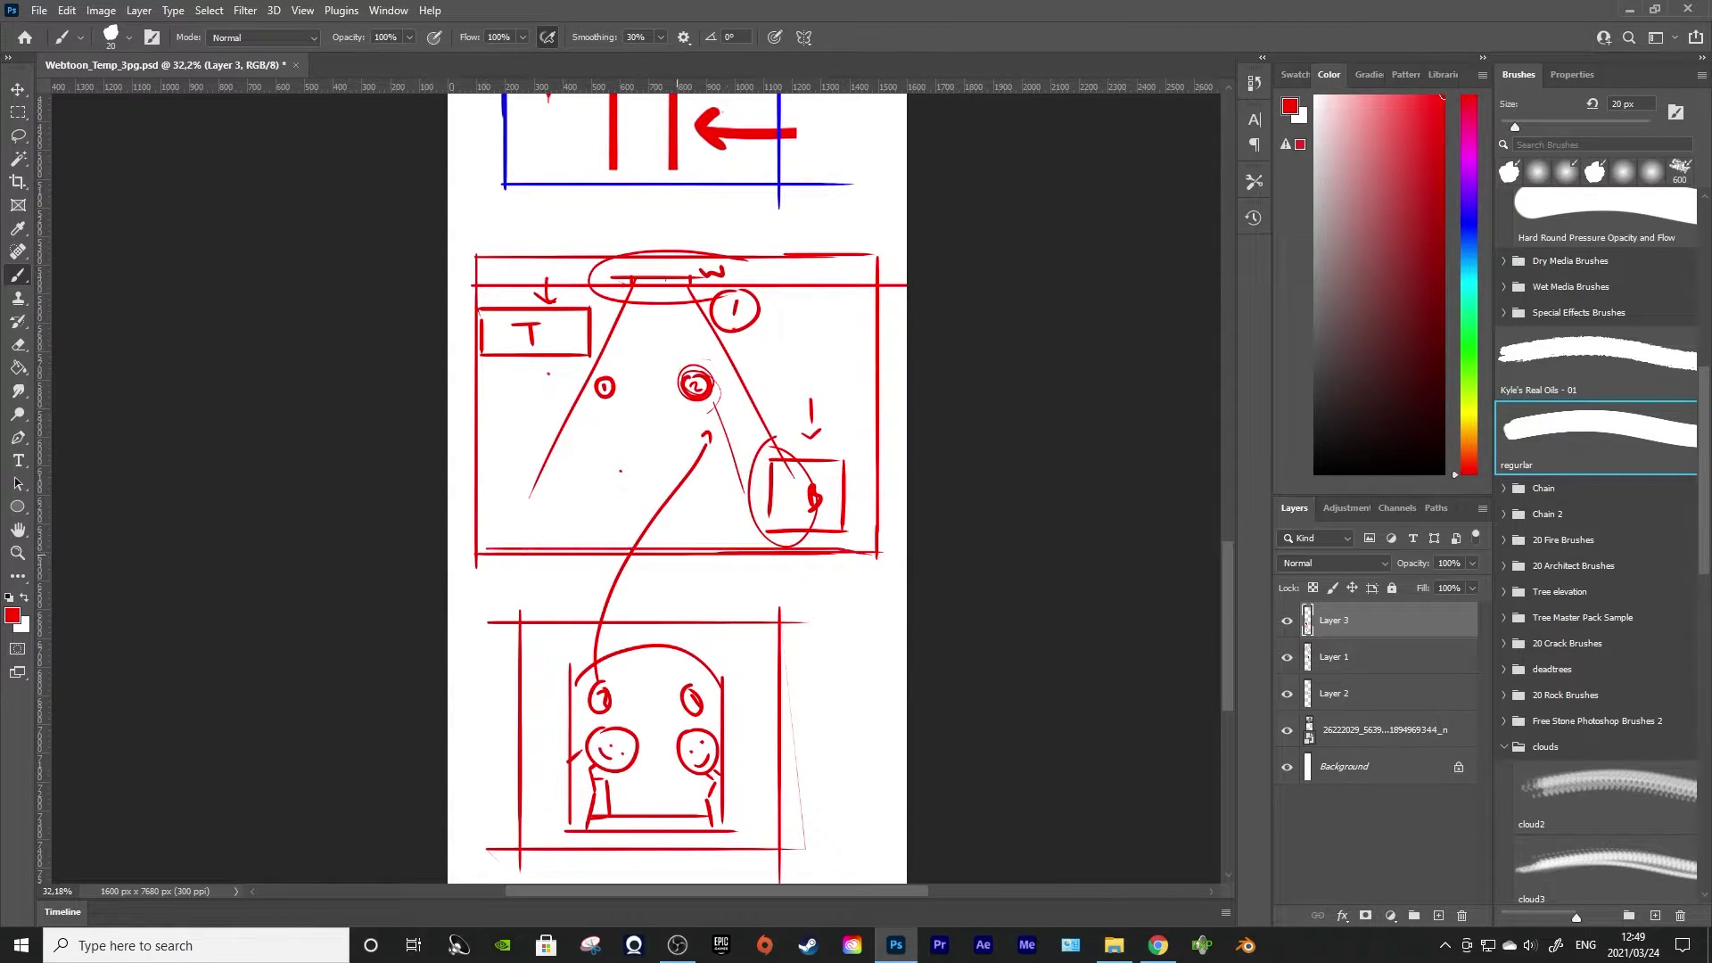
Mark a door opening with small ticks on the plan's lower wall and draw a hatched door between the two characters in the window
left_click_drag(612, 539, 694, 537)
left_click_drag(601, 501, 620, 540)
left_click_drag(579, 480, 592, 479)
mouse_move(643, 813)
left_mouse_down()
mouse_move(644, 751)
mouse_move(664, 813)
left_mouse_up()
key("ctrl+z")
mouse_move(644, 754)
left_mouse_down()
mouse_move(665, 753)
mouse_move(667, 814)
left_mouse_up()
left_click_drag(660, 755, 647, 807)
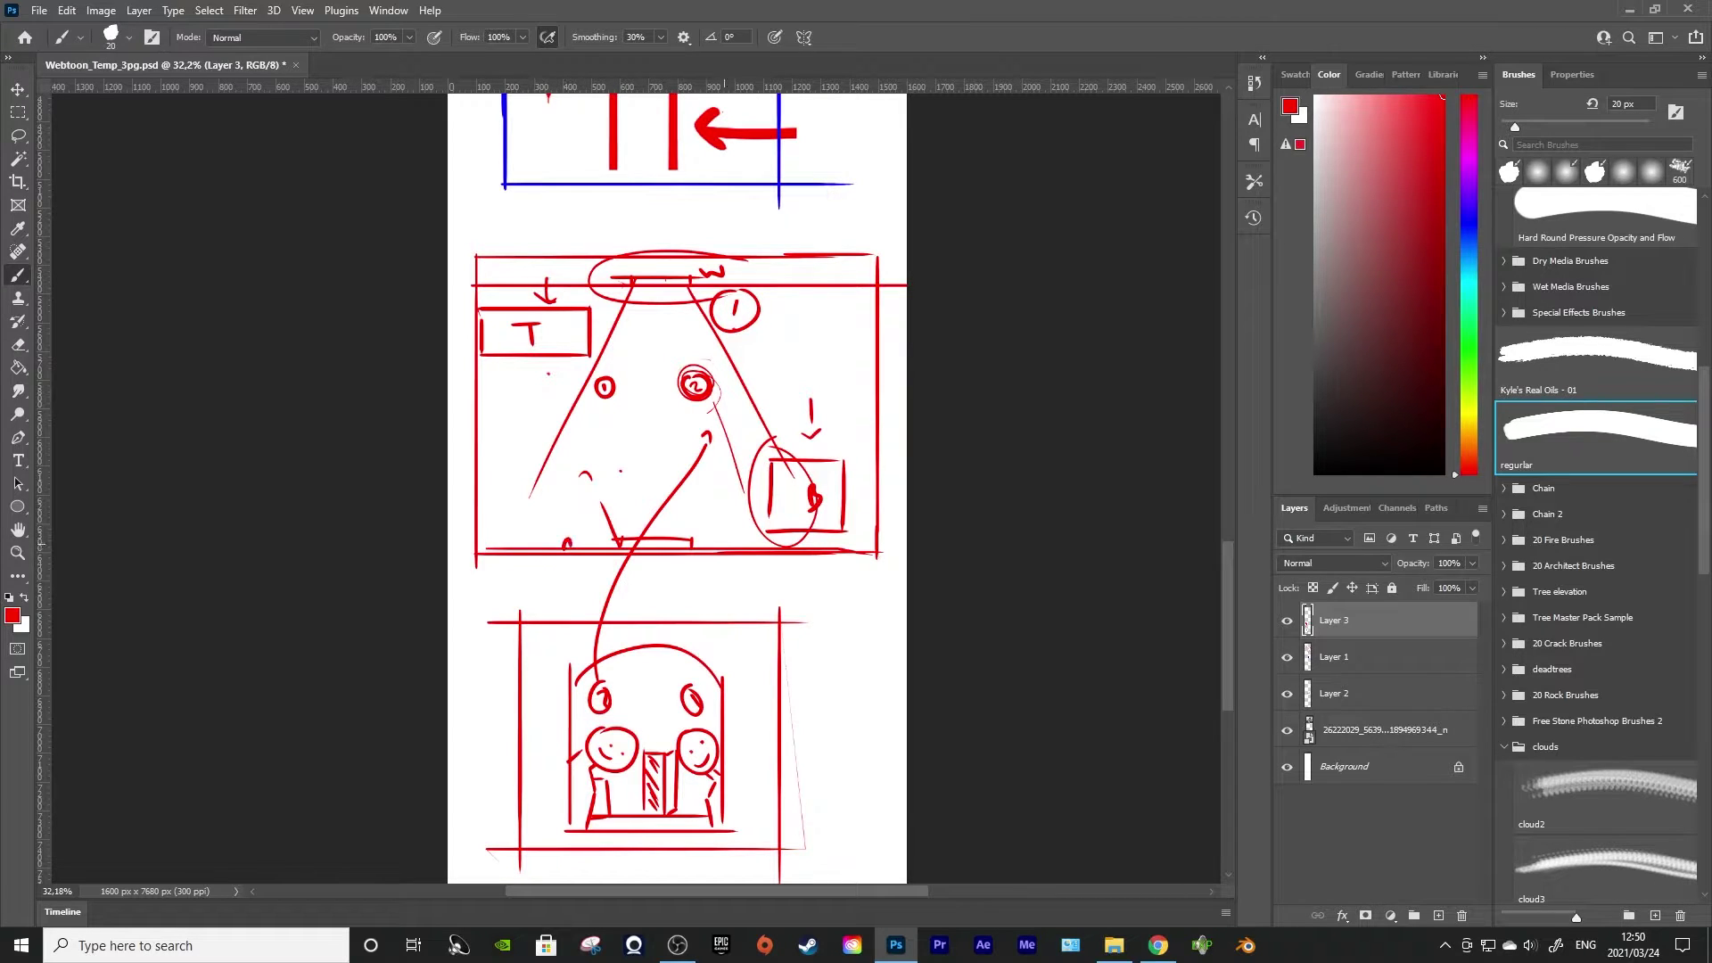
left_click_drag(728, 548, 740, 546)
Draw a straight horizontal line across the arched window at the height of the character number labels
left_click_drag(618, 692, 626, 715)
key("ctrl+z")
key("ctrl+z")
left_click_drag(628, 776, 629, 790)
left_click(564, 694)
left_click(726, 694, "shift")
Review the whole page from the castle panel down to the arched window panel
scroll(739, 597, "down", 4)
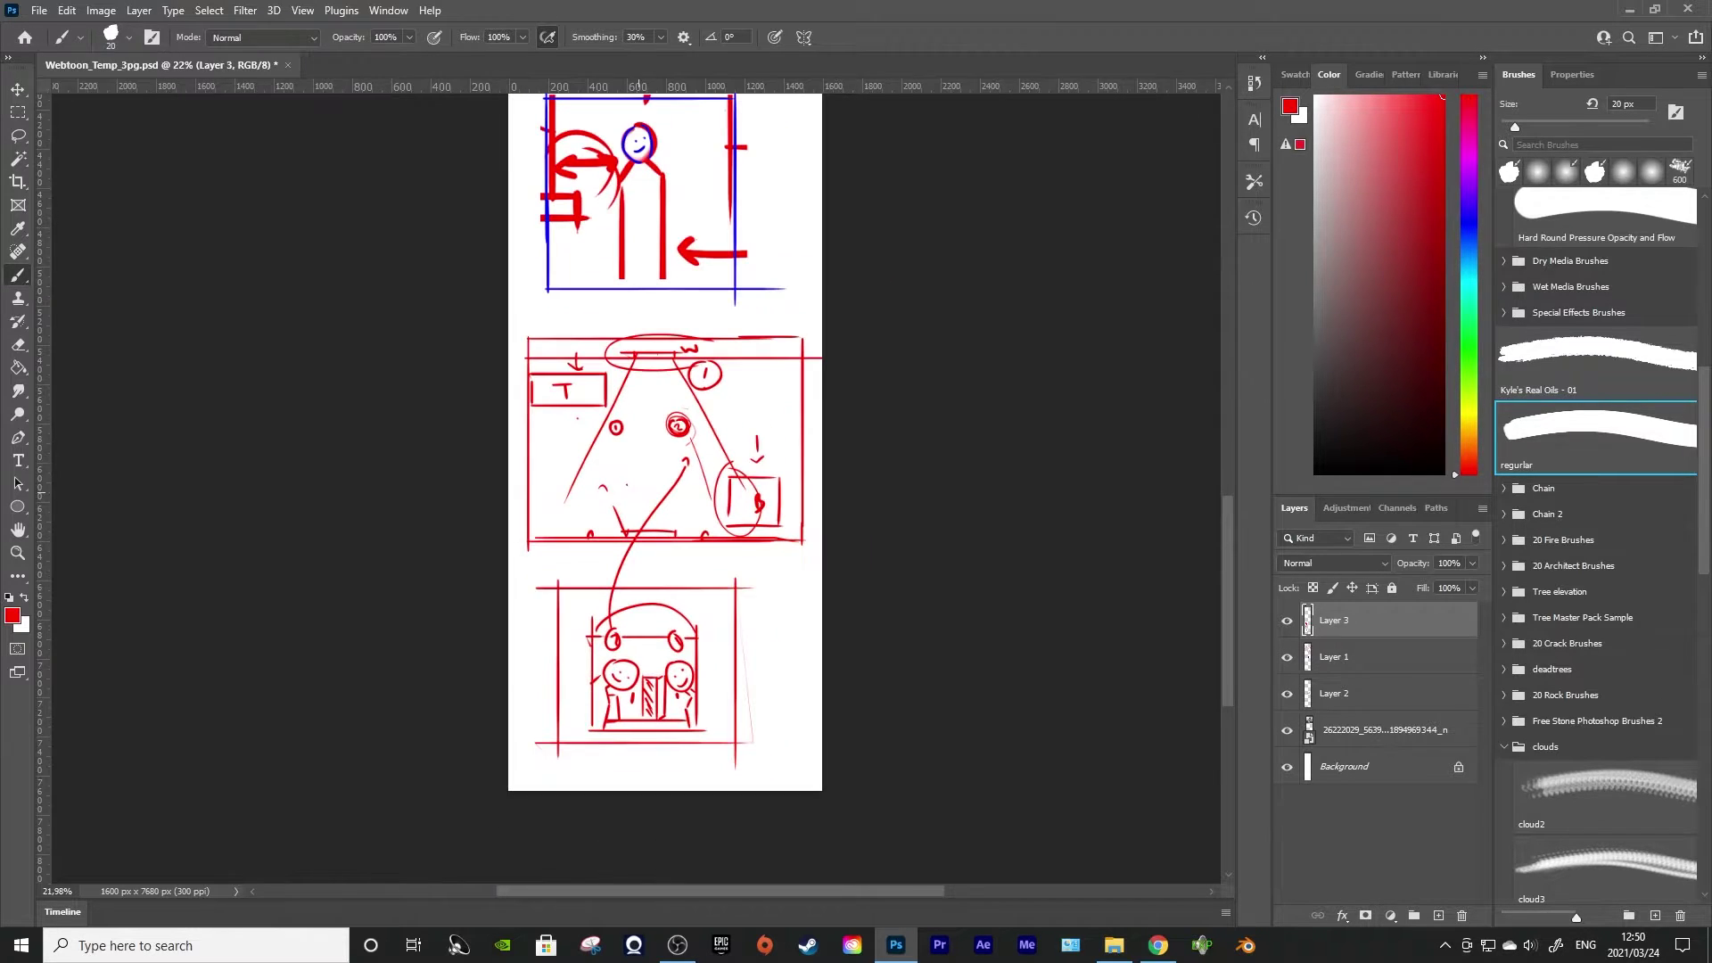
scroll(739, 597, "up", 6)
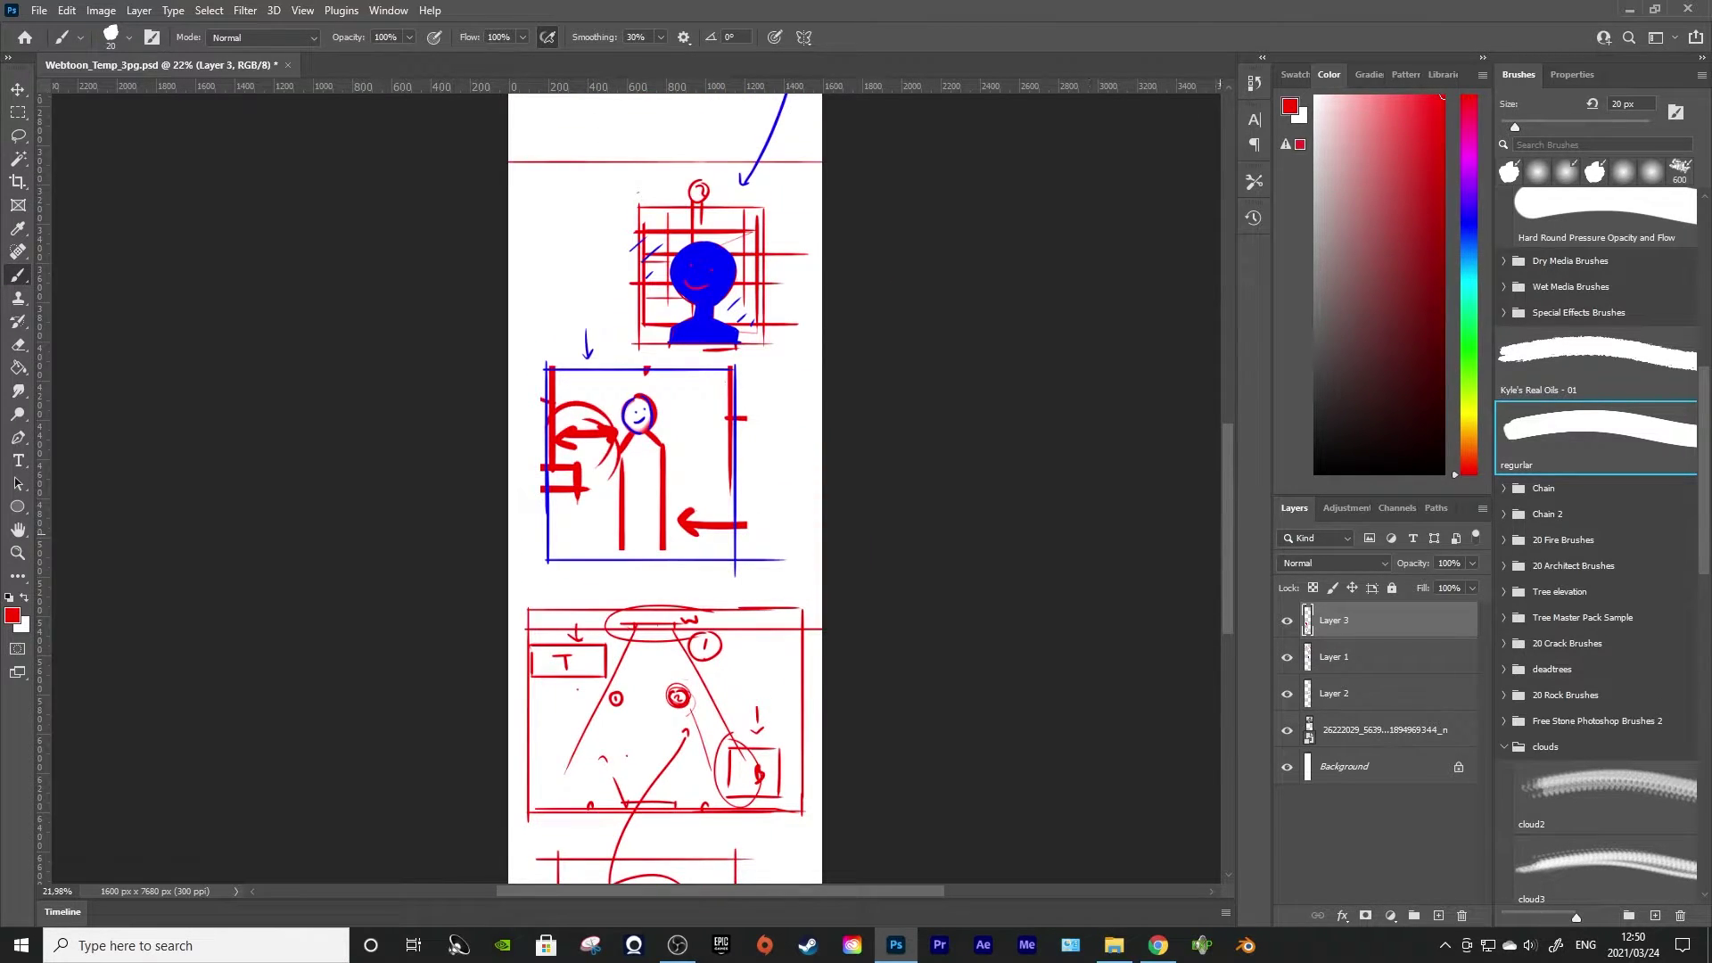
scroll(665, 488, "up", 6)
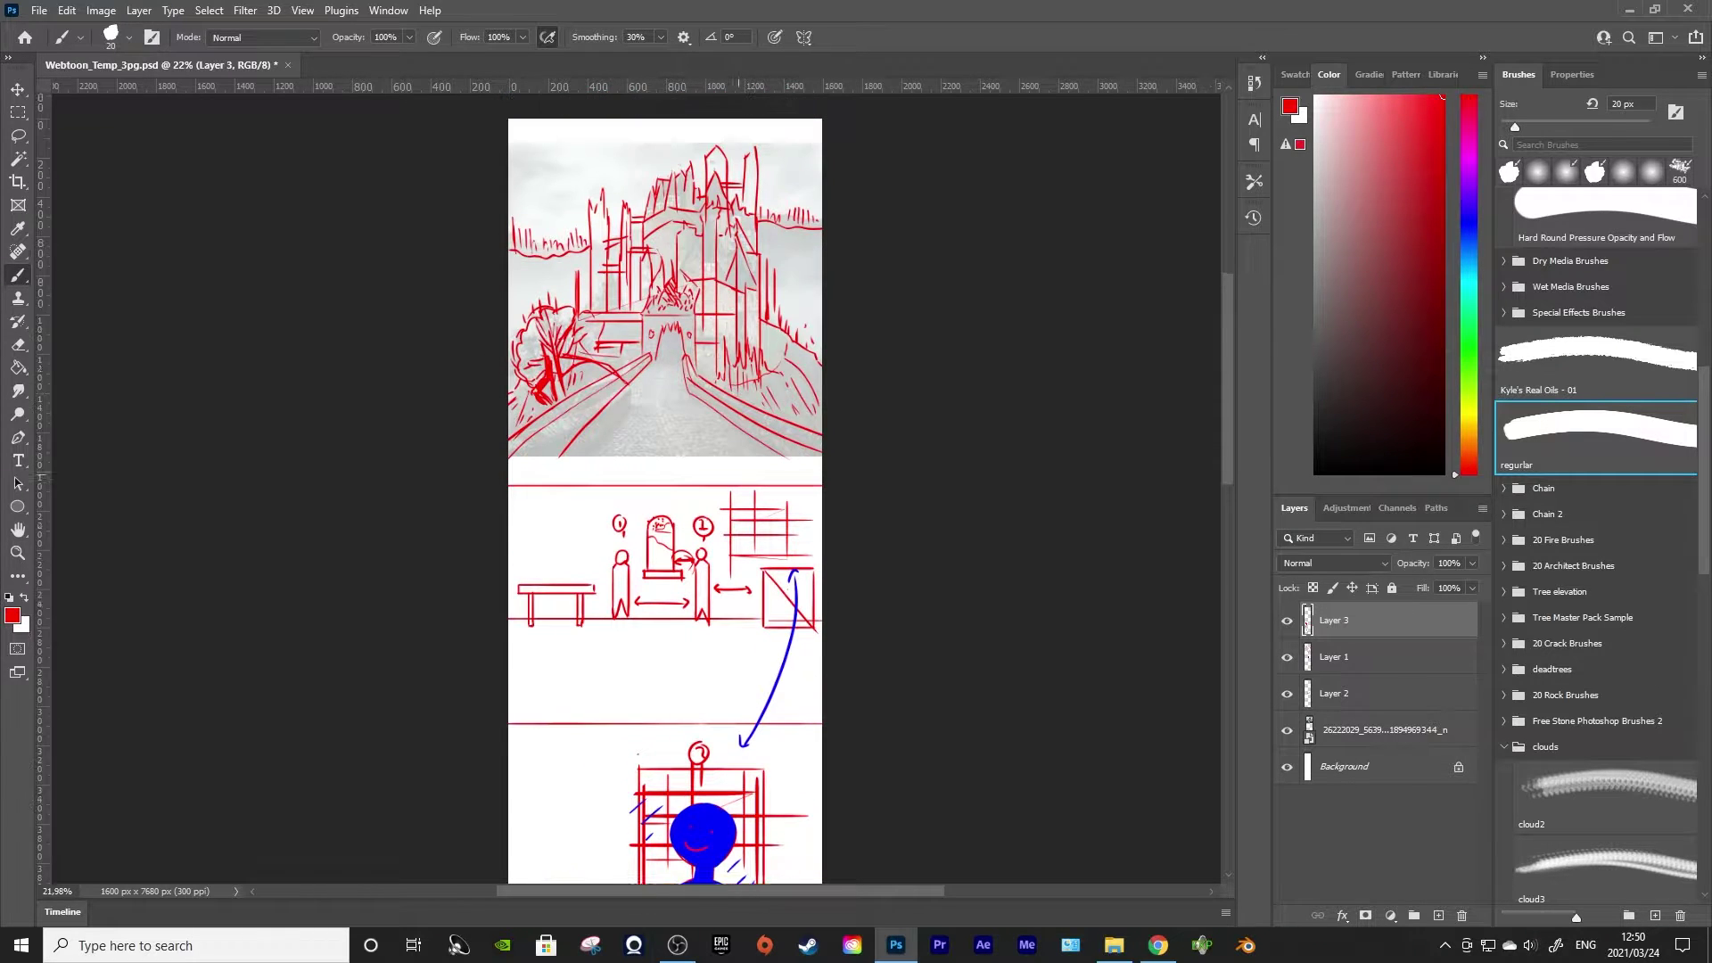
scroll(665, 489, "down", 6)
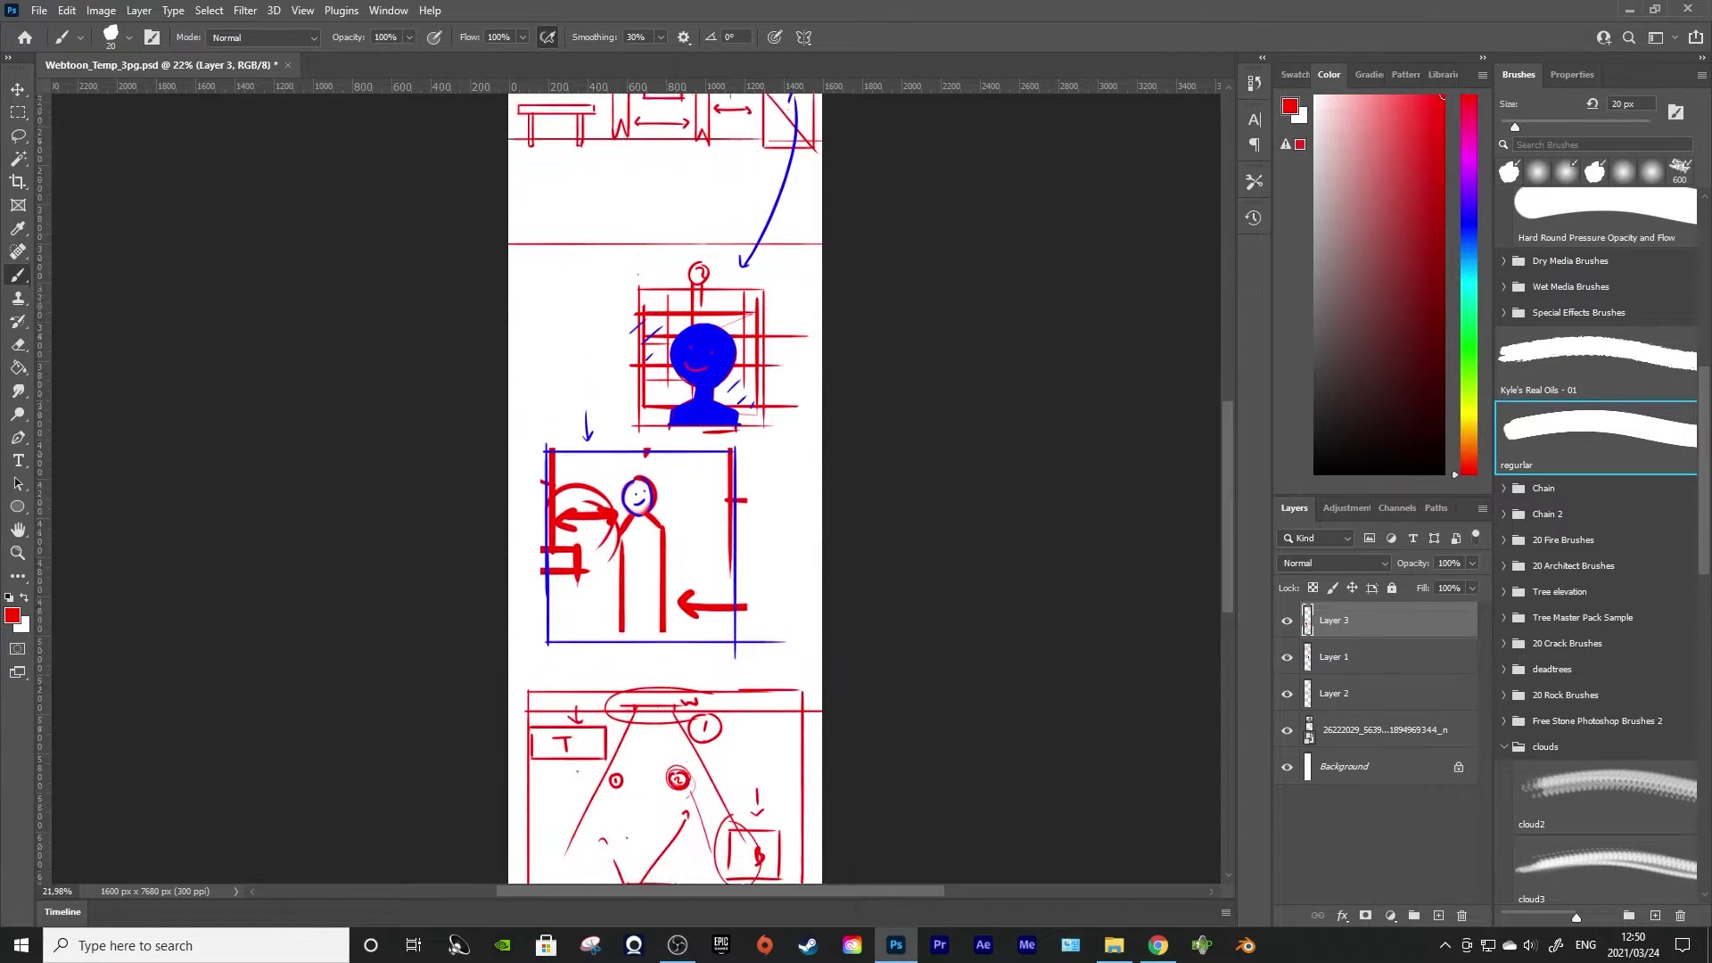
scroll(657, 528, "up", 4)
scroll(657, 528, "down", 5)
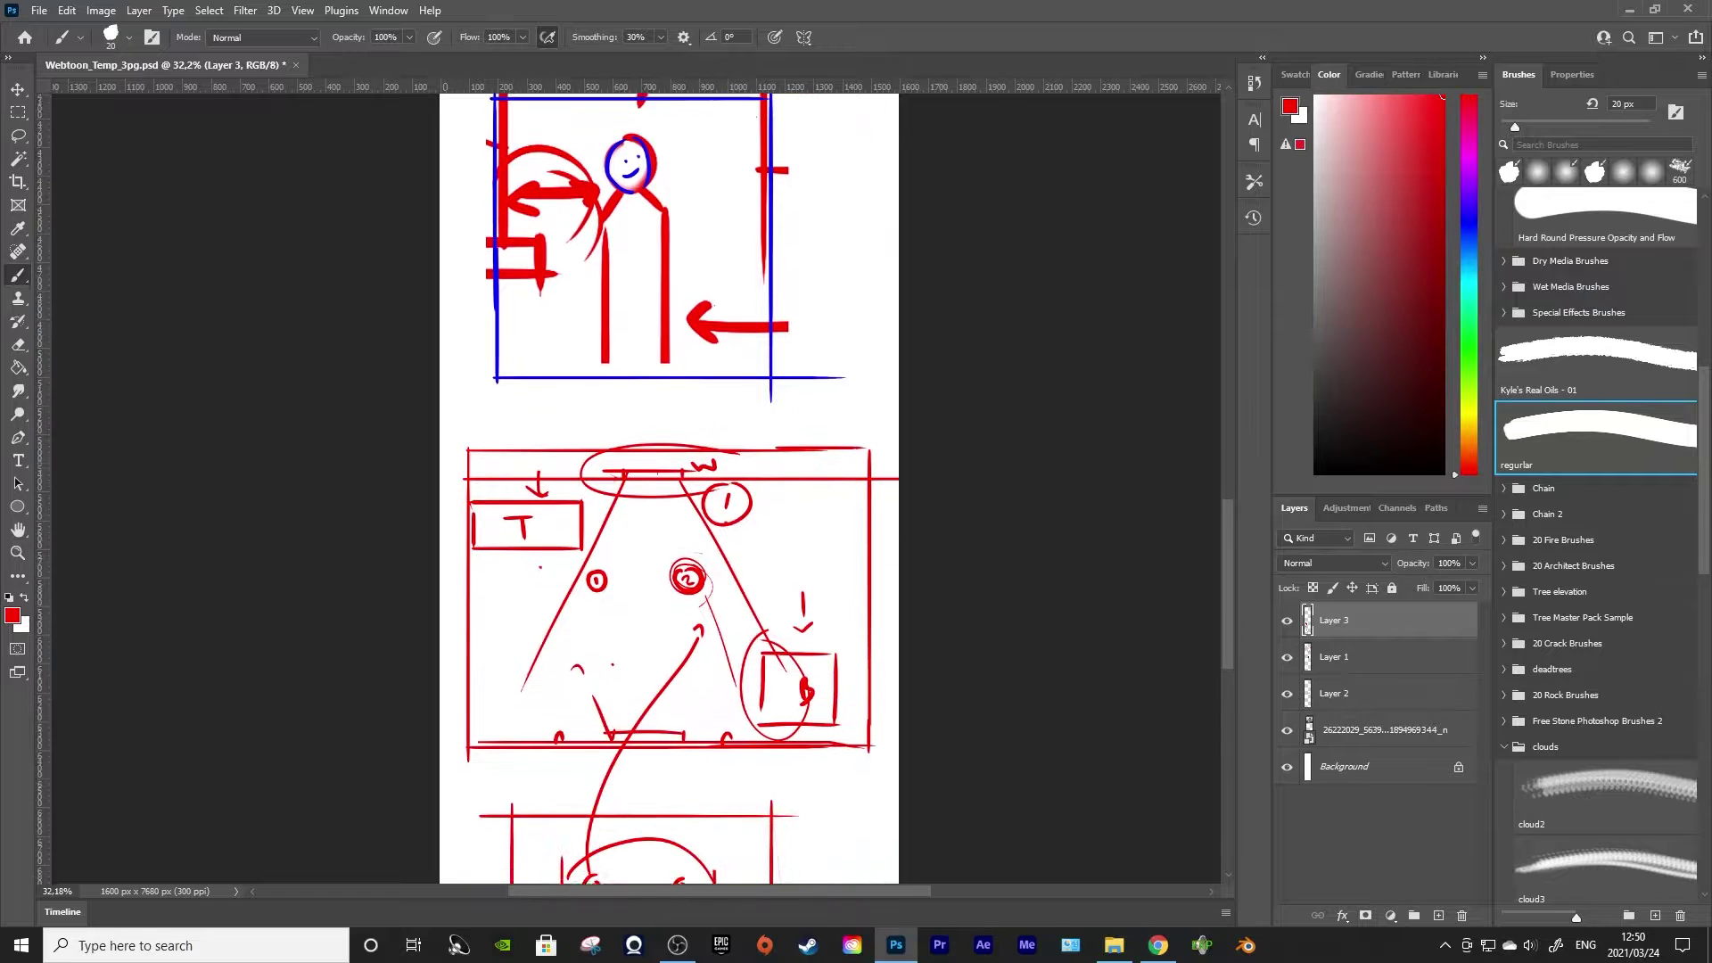
scroll(797, 612, "down", 2)
scroll(665, 488, "down", 2)
scroll(665, 489, "up", 2)
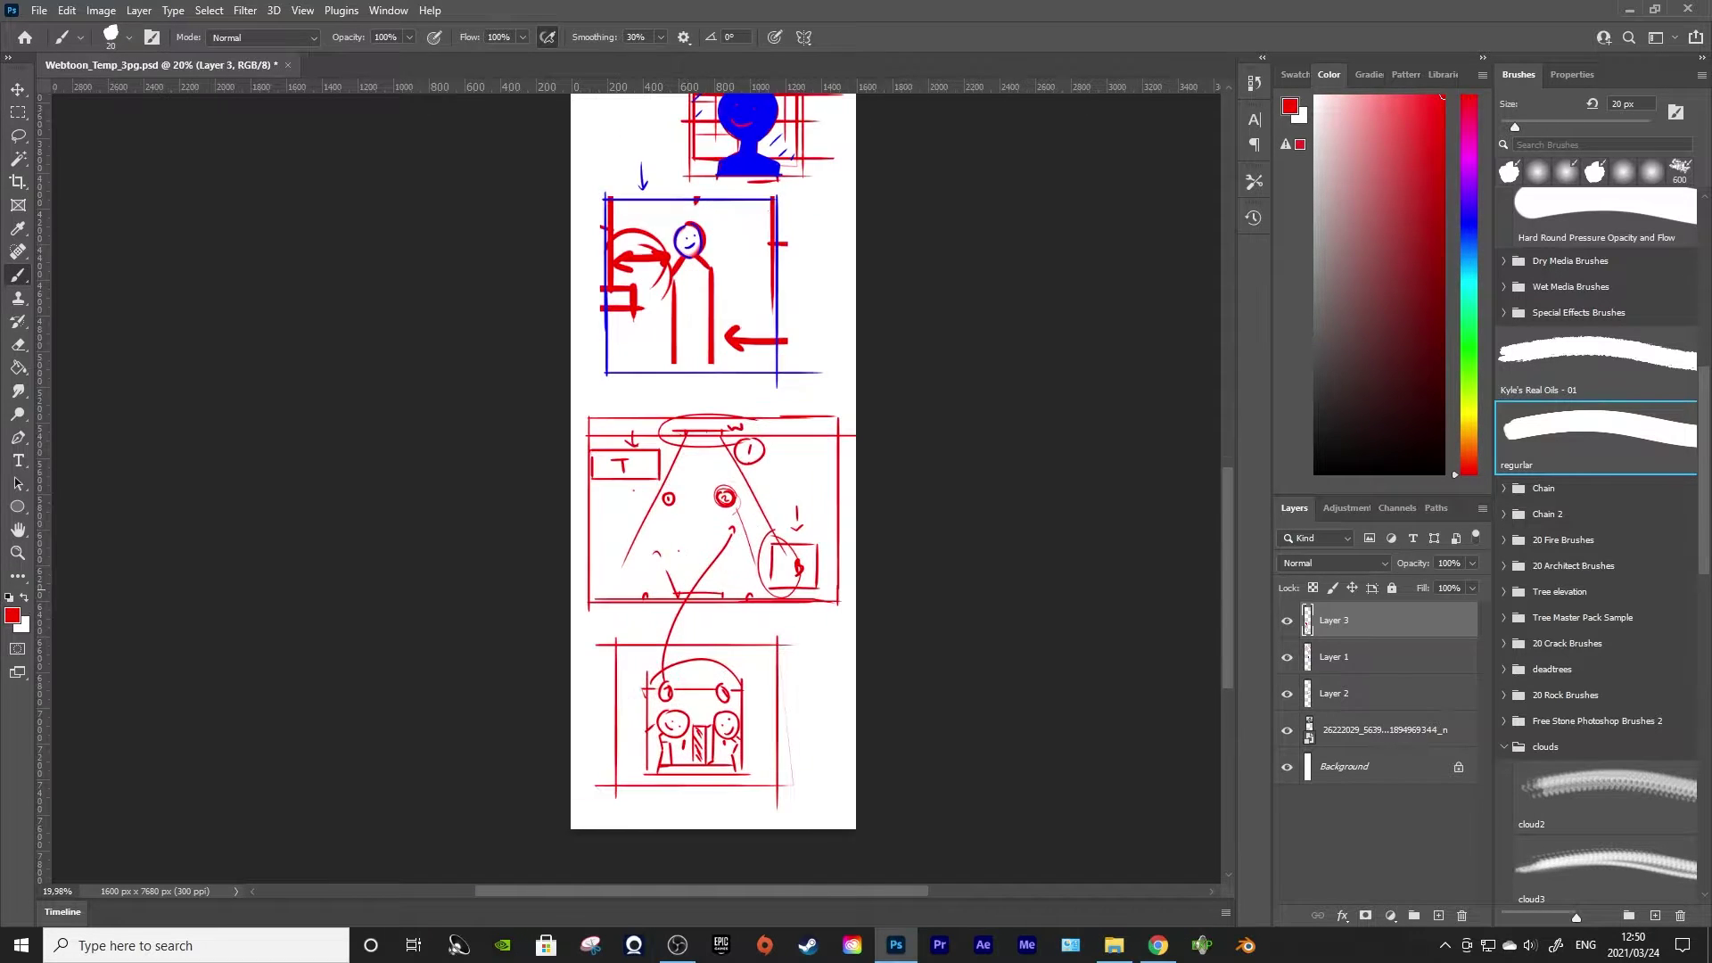
scroll(665, 489, "down", 3)
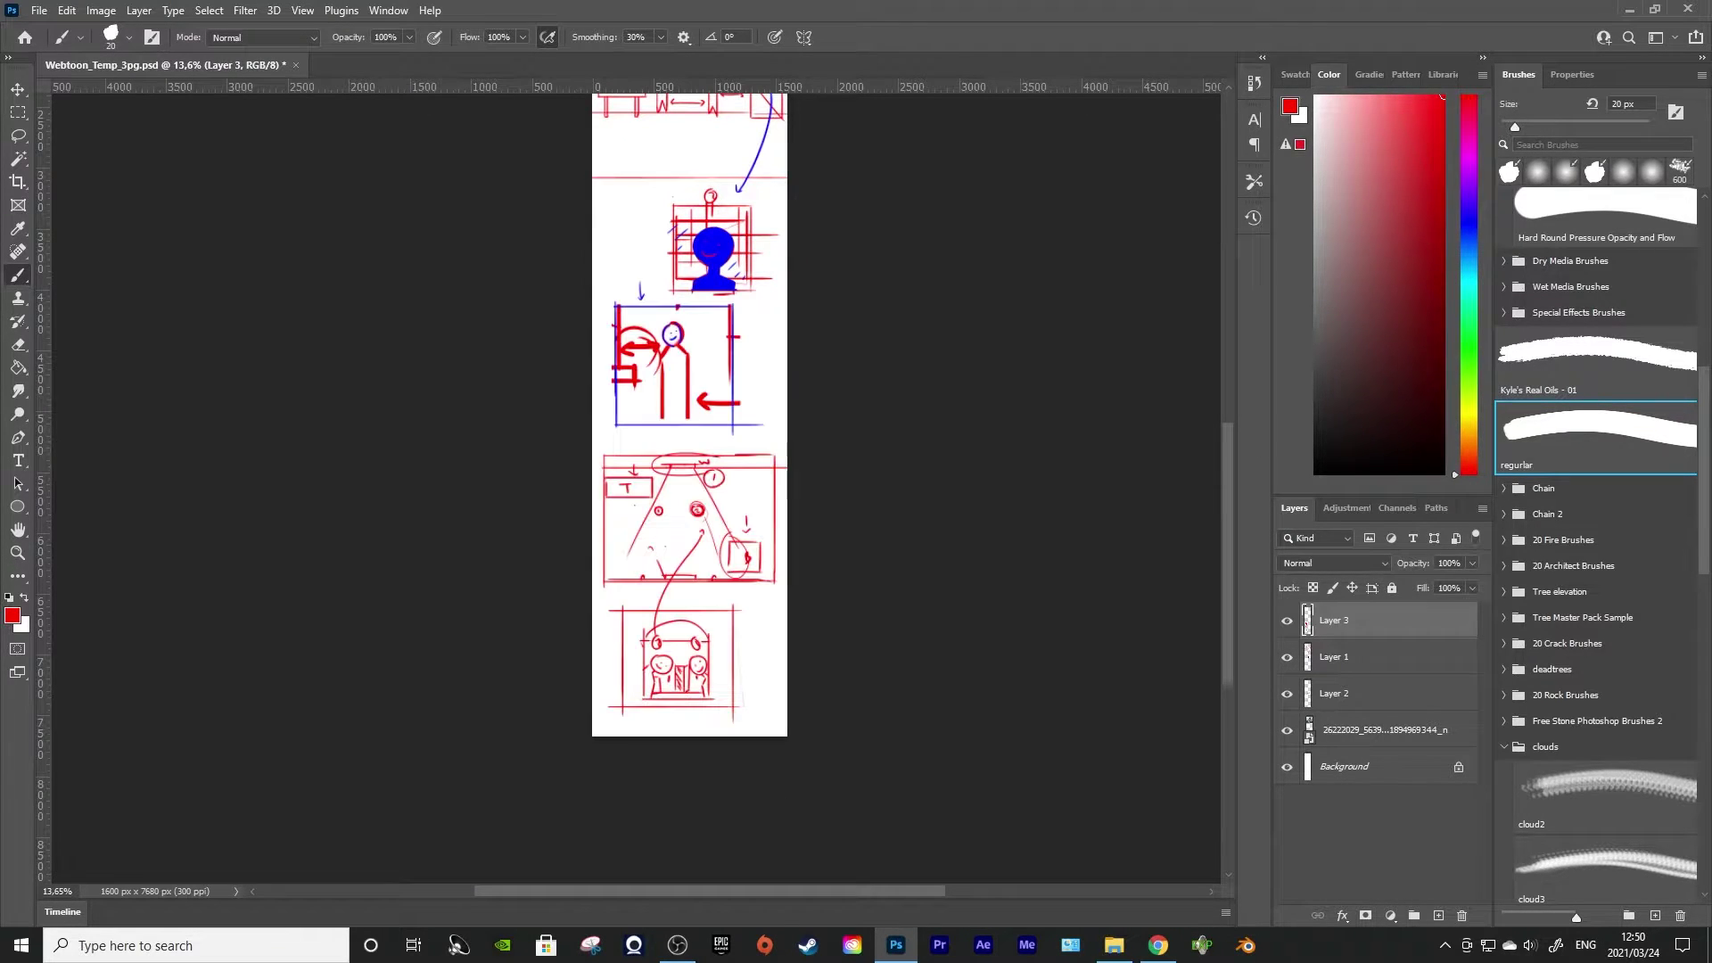
Group the three sketch layers and toggle the group's visibility off and back on
left_click(1373, 694, "shift")
left_click(1414, 915)
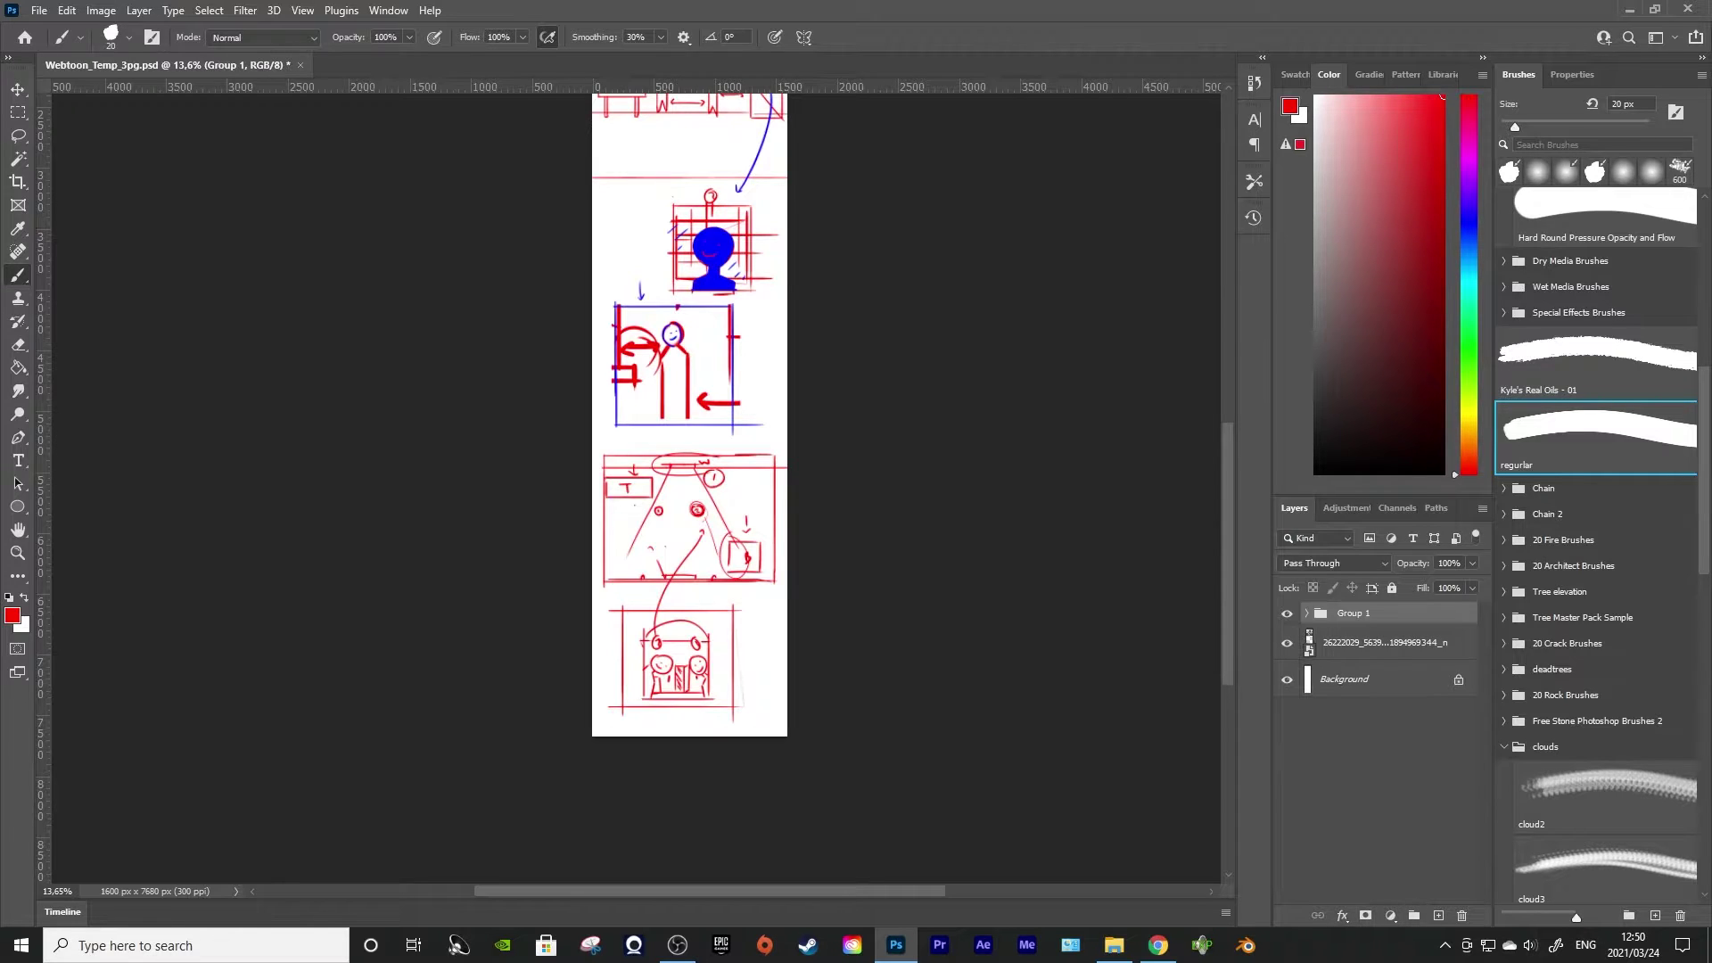
left_click(1287, 613)
scroll(704, 477, "up", 3)
scroll(704, 477, "up", 1)
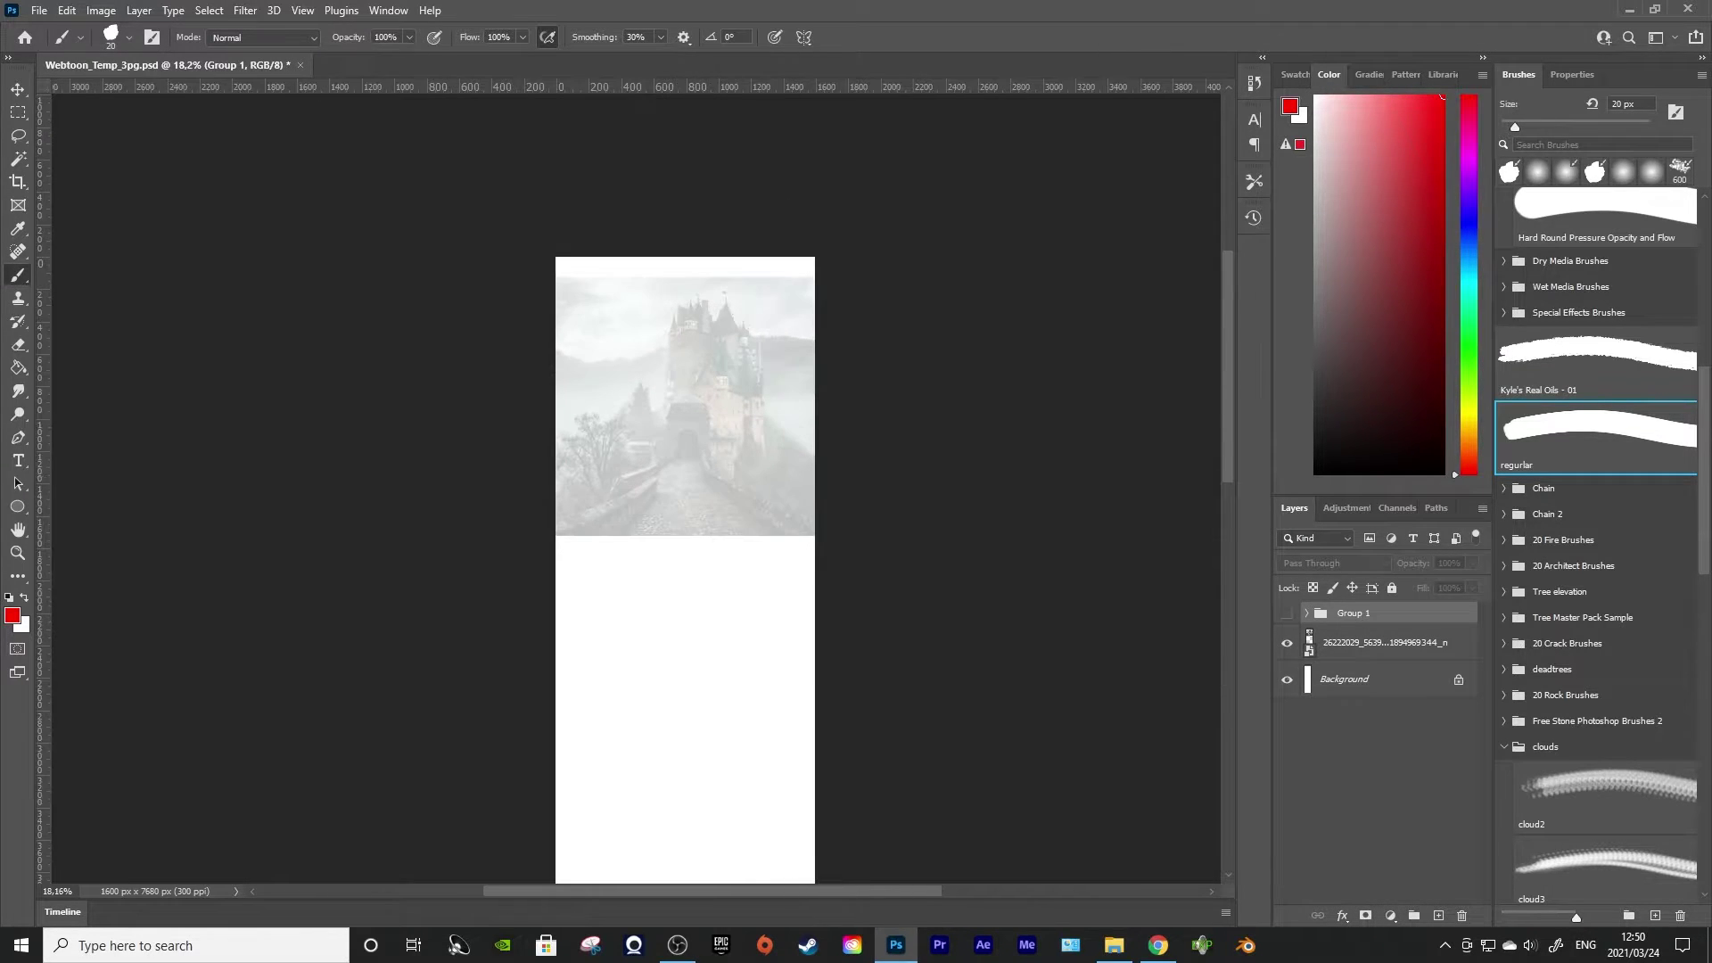
left_click(1286, 614)
scroll(774, 555, "down", 1)
scroll(774, 556, "up", 1)
scroll(698, 549, "up", 4)
scroll(699, 549, "down", 1)
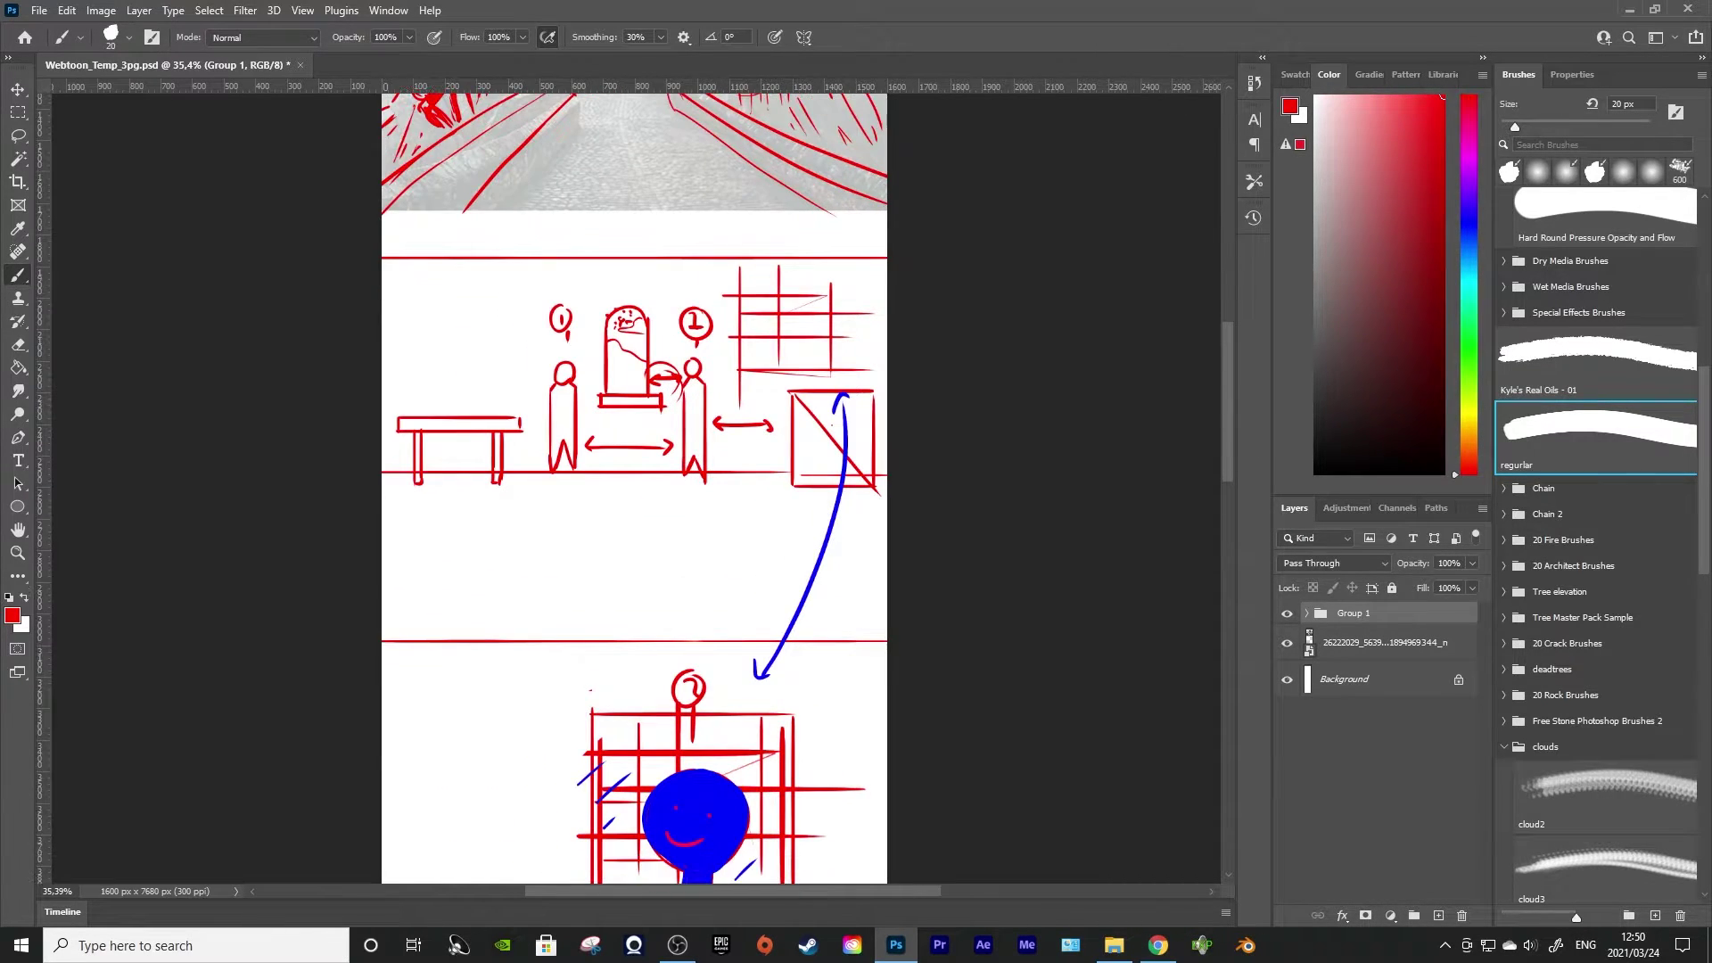
Expand the sketch group and toggle Layer 3 off and on to check which drawings it holds
left_click(1307, 613)
left_click(1373, 643)
key("ctrl+comma")
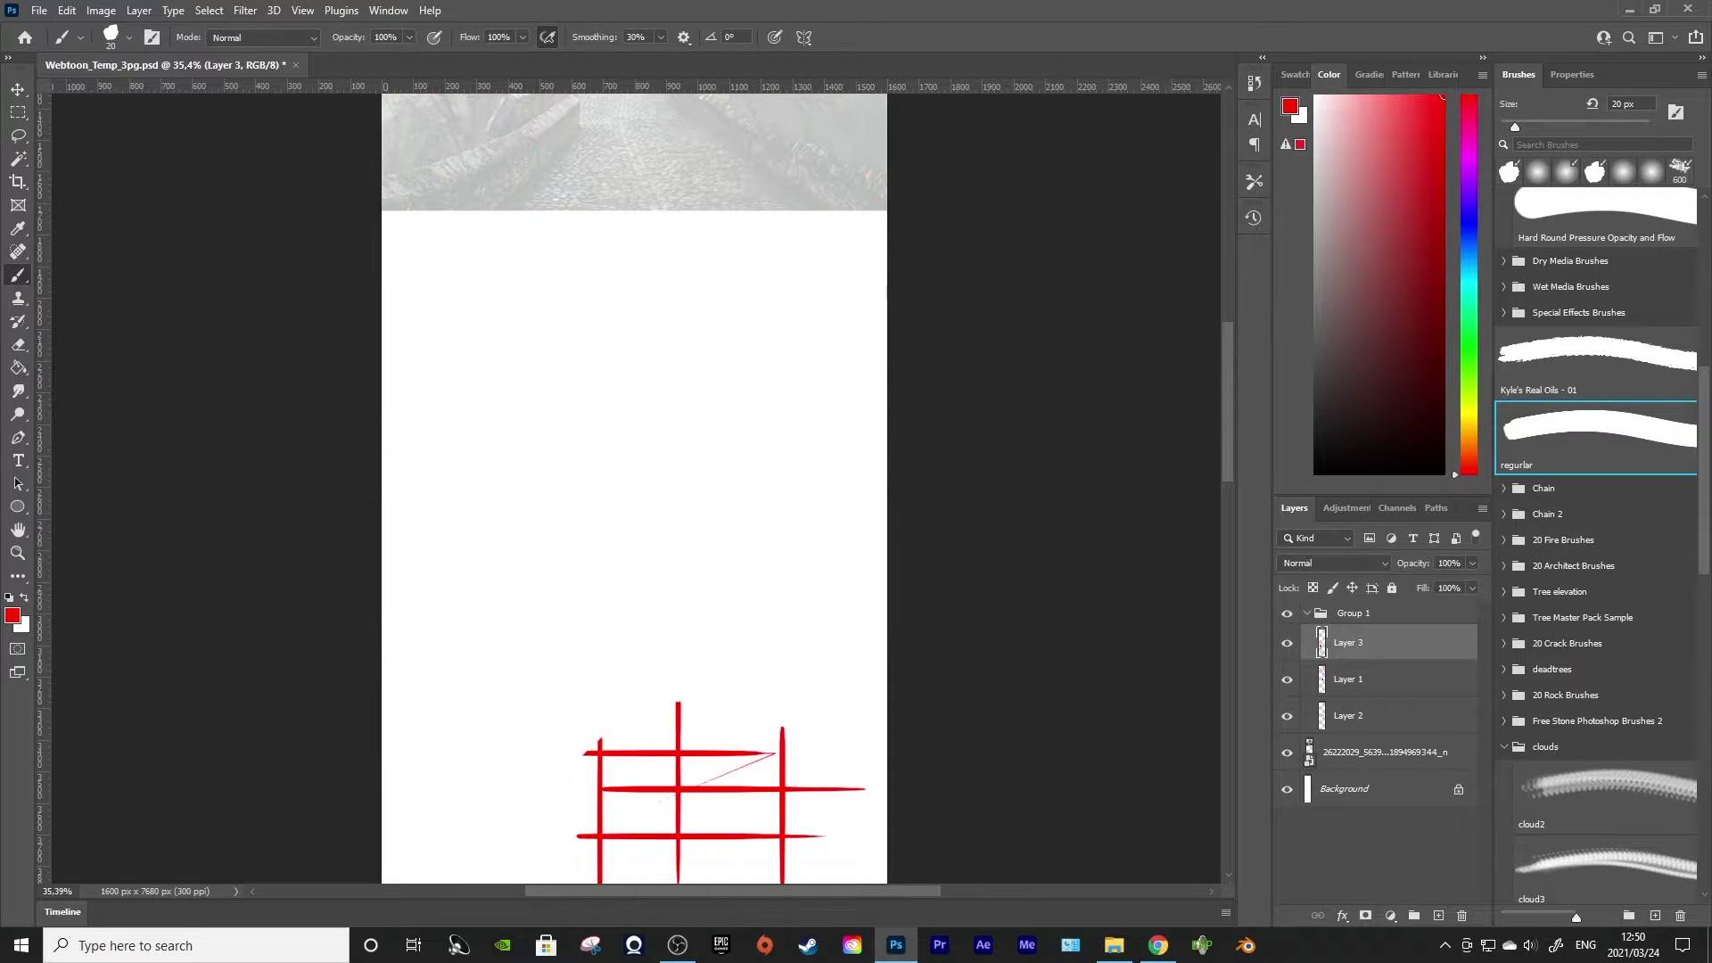
key("ctrl+comma")
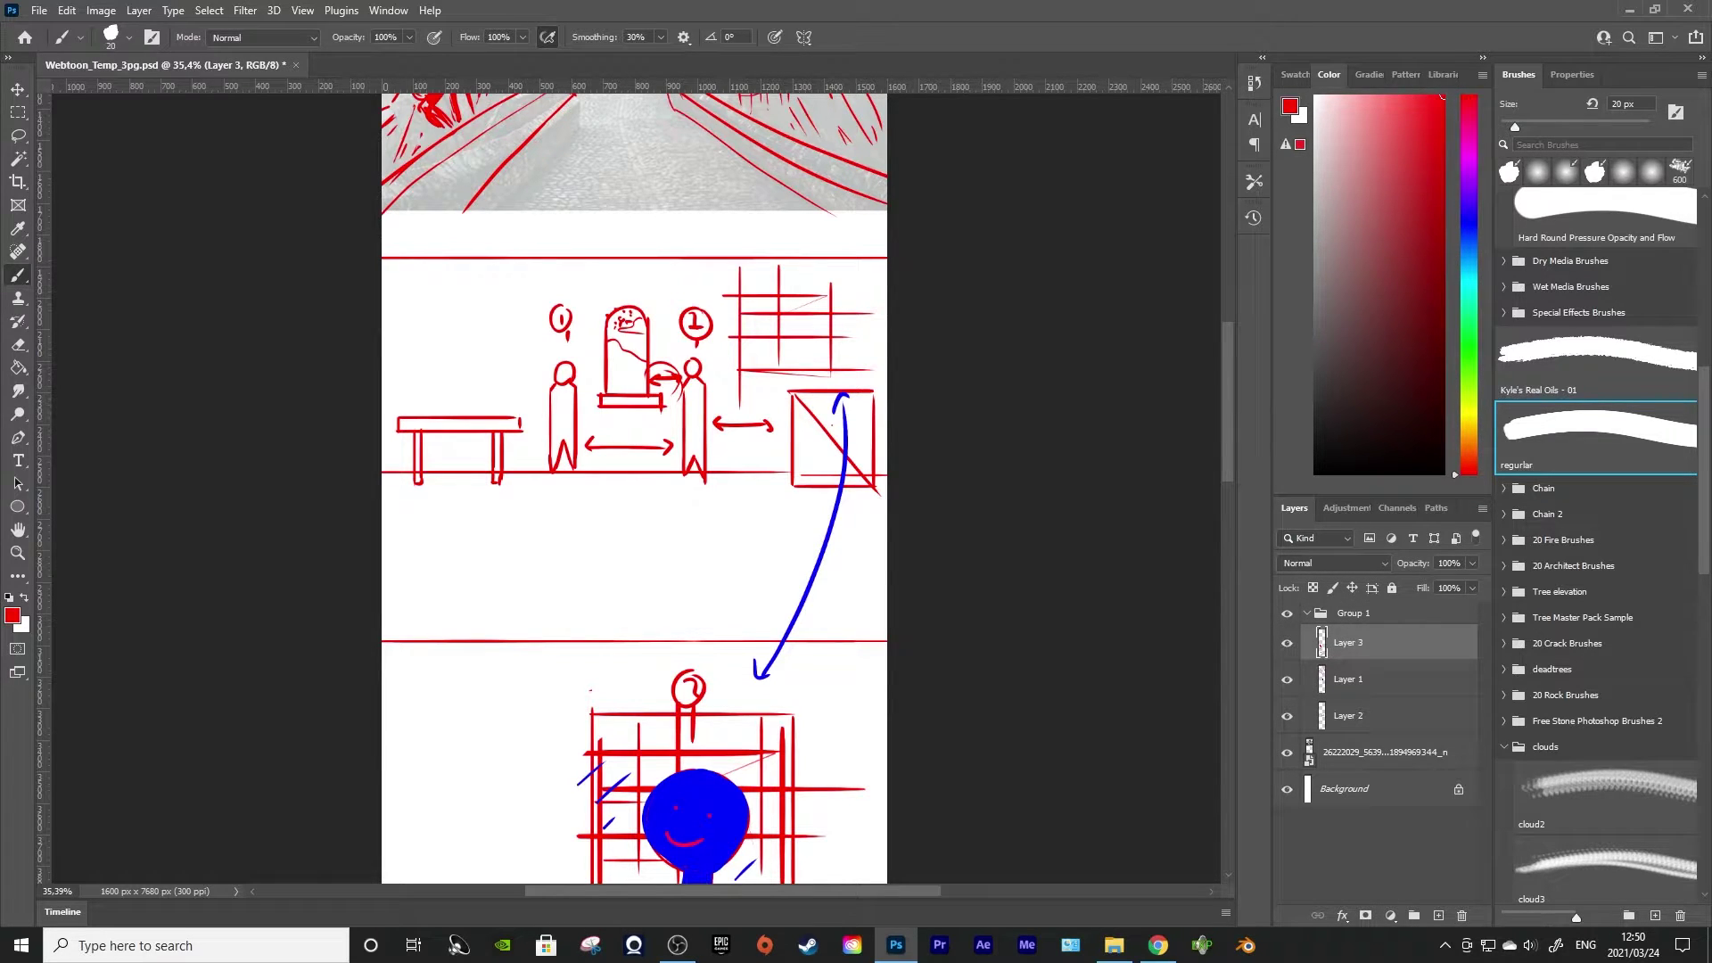
Hide the castle photo layer, toggle the sketch group off and on, and select Layer 3 inside it
left_click(1287, 752)
left_click(1286, 613)
left_click(1307, 613)
scroll(634, 488, "up", 1)
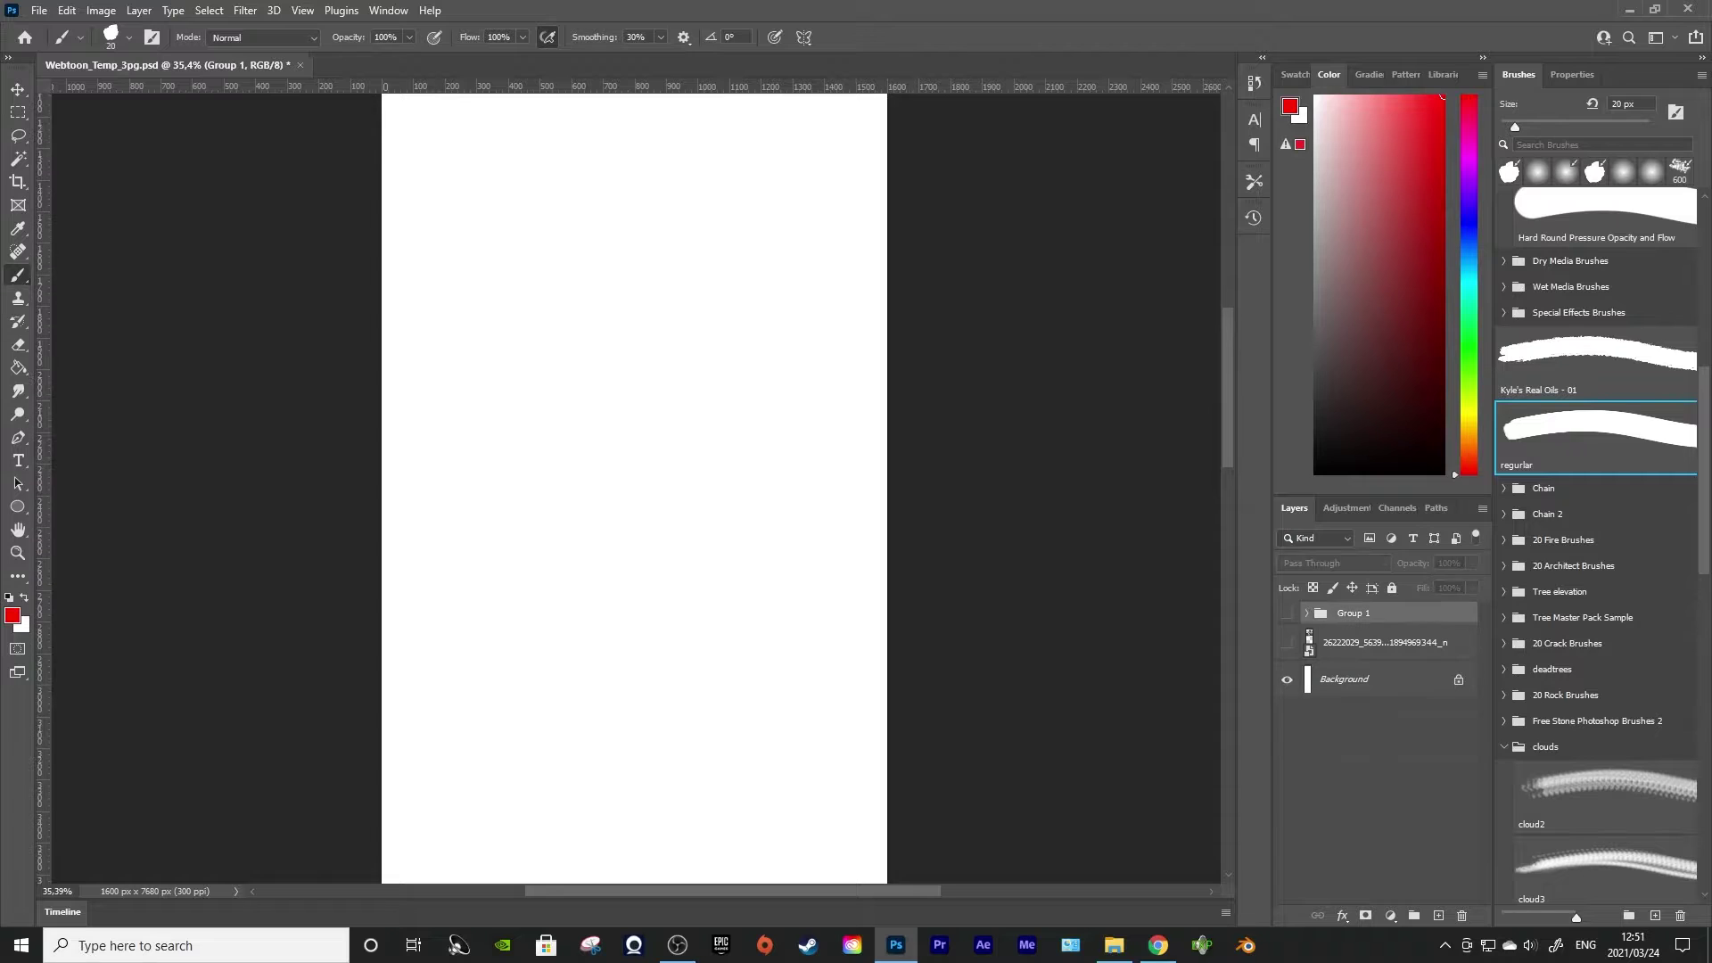
left_click(1286, 613)
left_click(1307, 613)
left_click(1373, 643)
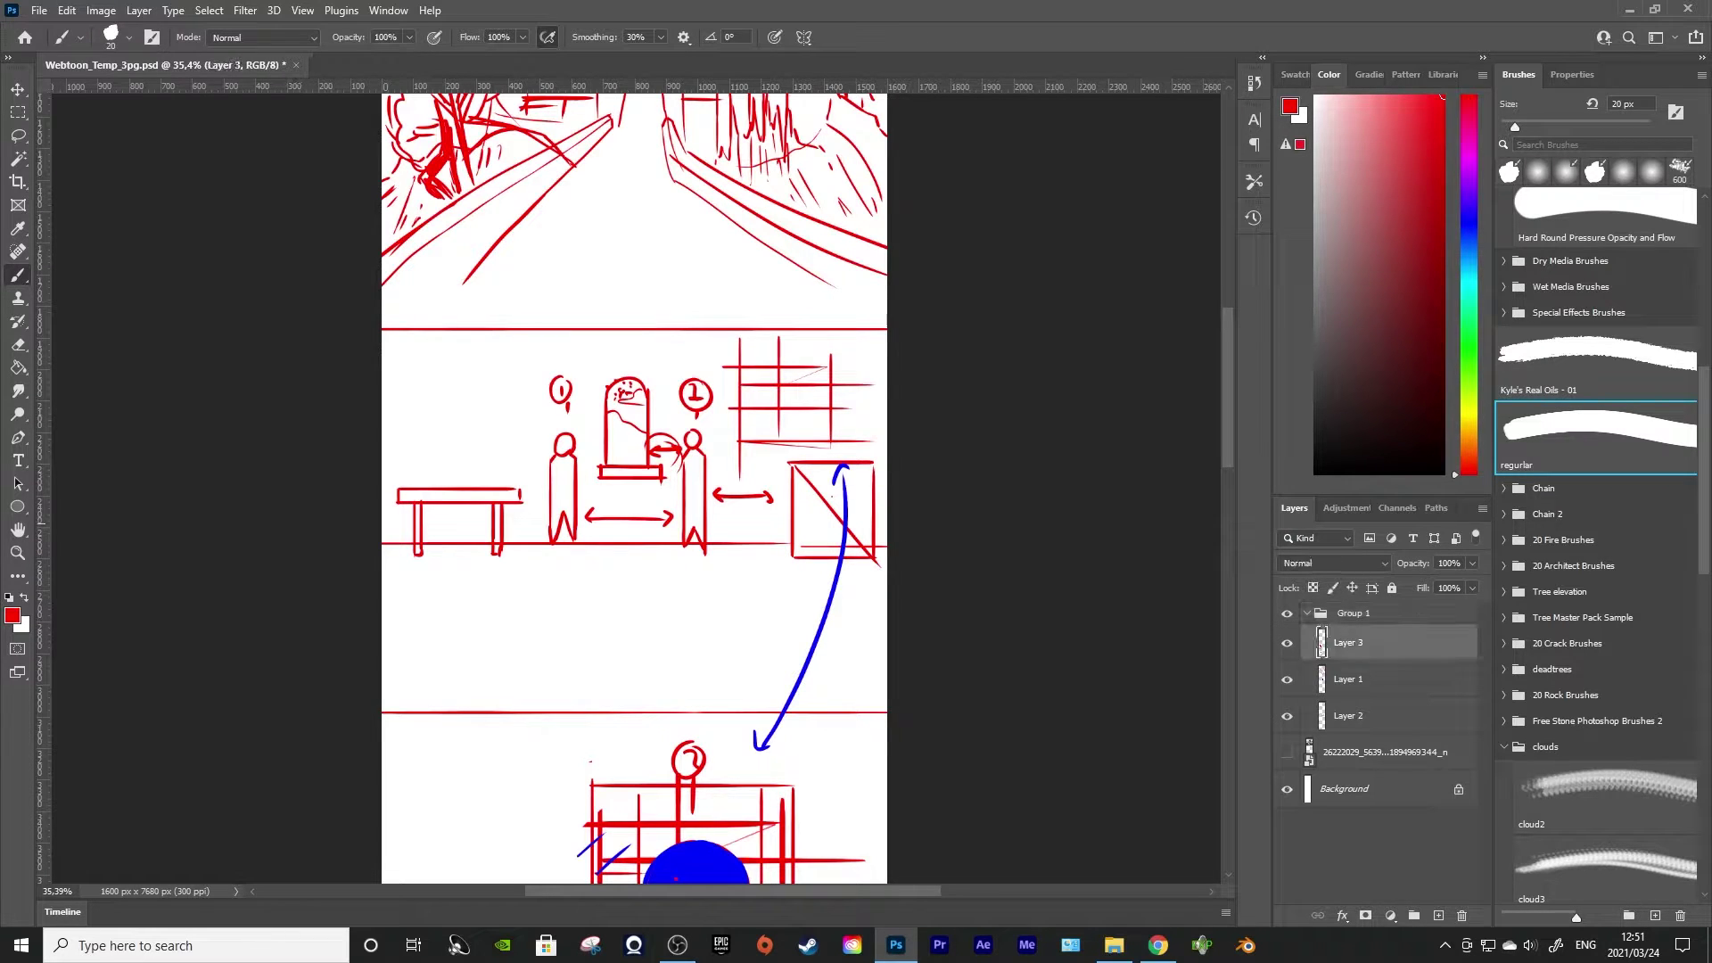
Select the page area below the room panel with a rectangular marquee and delete Layer 3's drawings inside it
key("m")
scroll(485, 535, "down", 5)
scroll(479, 386, "down", 9)
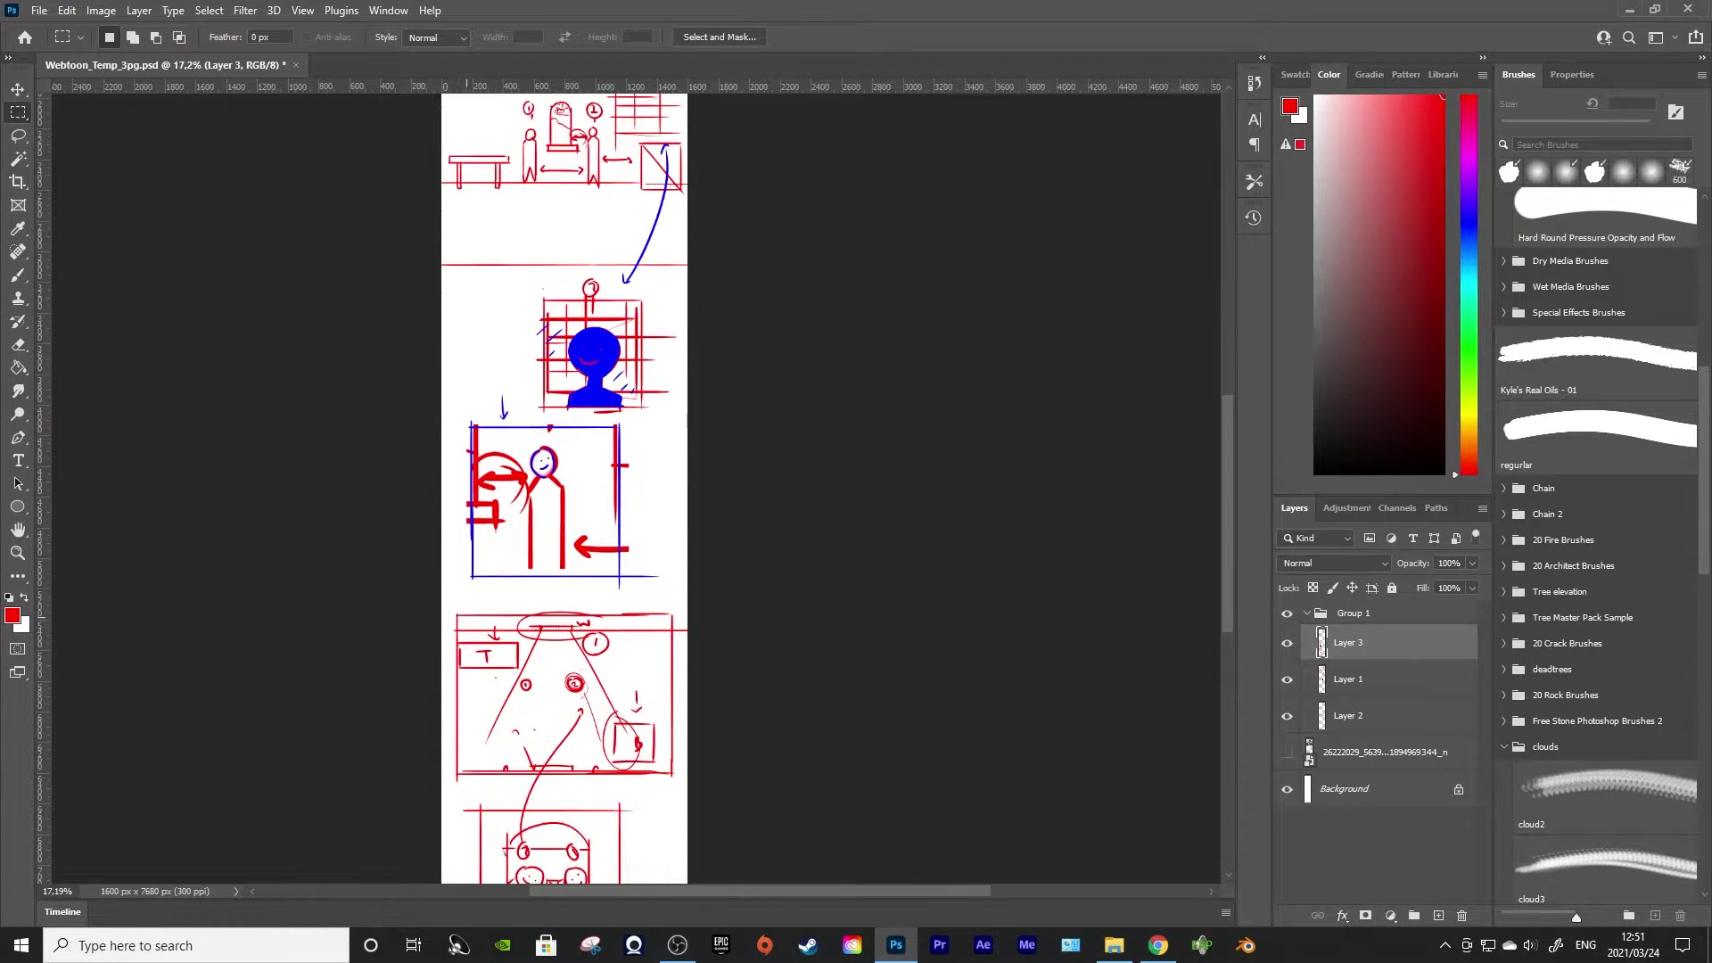
left_click_drag(414, 150, 772, 896)
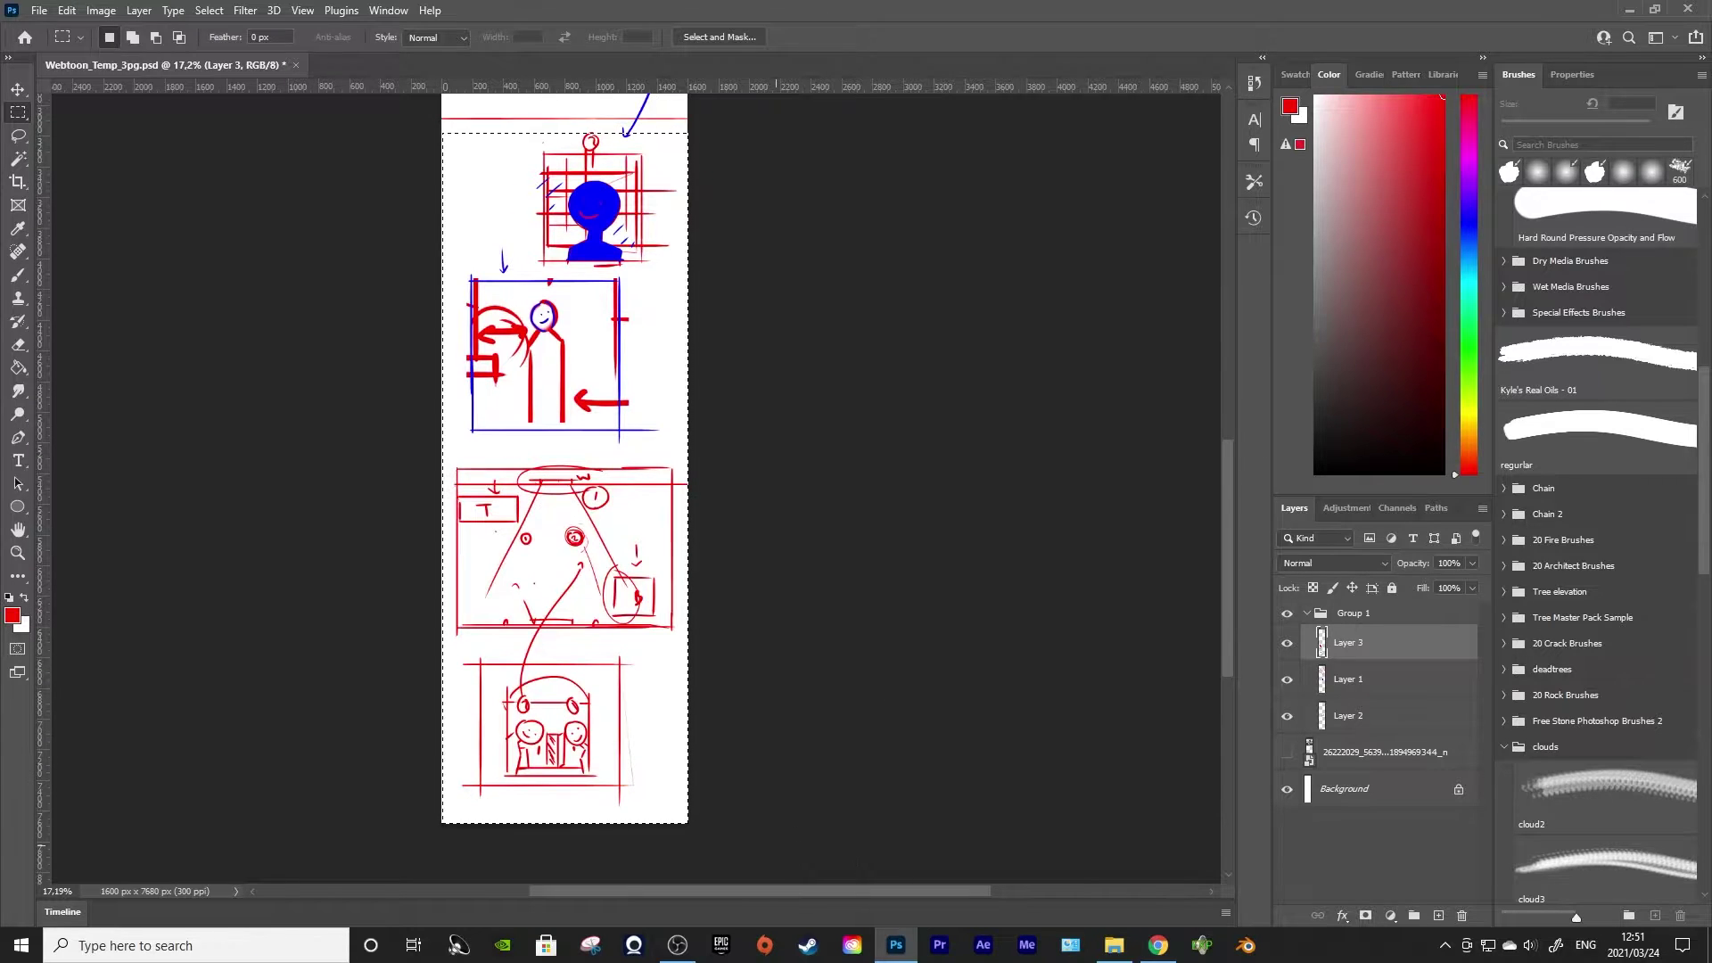
key("Delete")
scroll(684, 676, "up", 3)
scroll(684, 676, "up", 4)
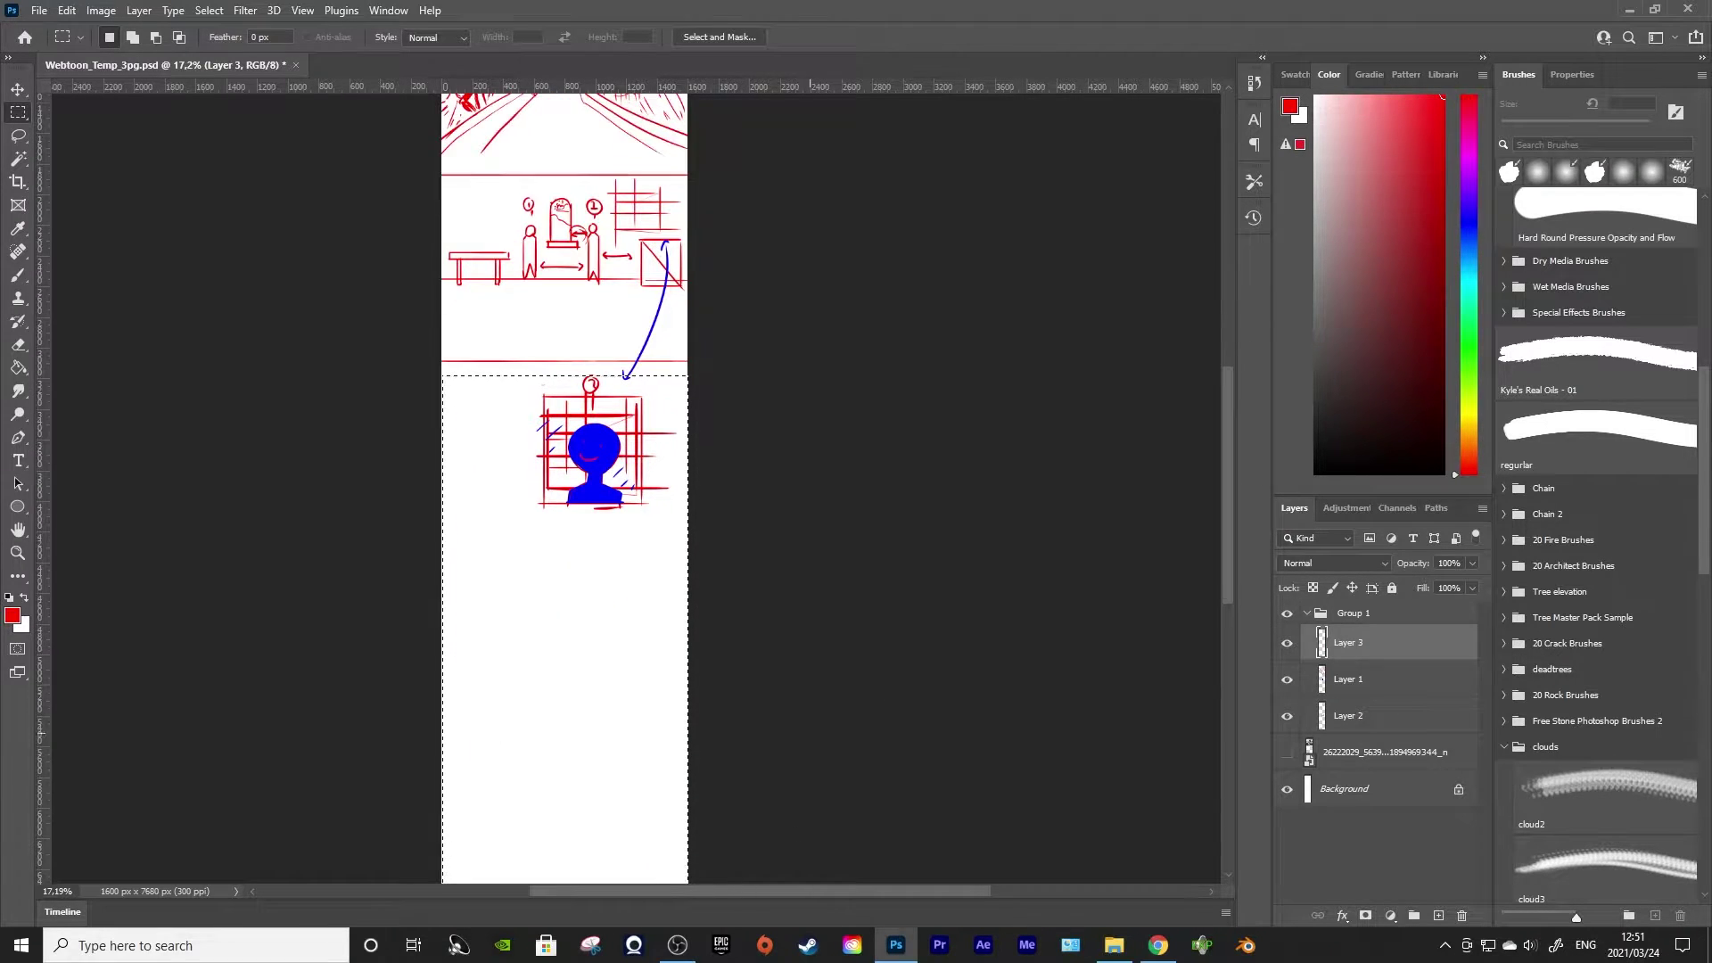
scroll(526, 553, "up", 3)
Clear the selection and add a new layer above Layer 3 in the sketch group
left_click(1353, 614)
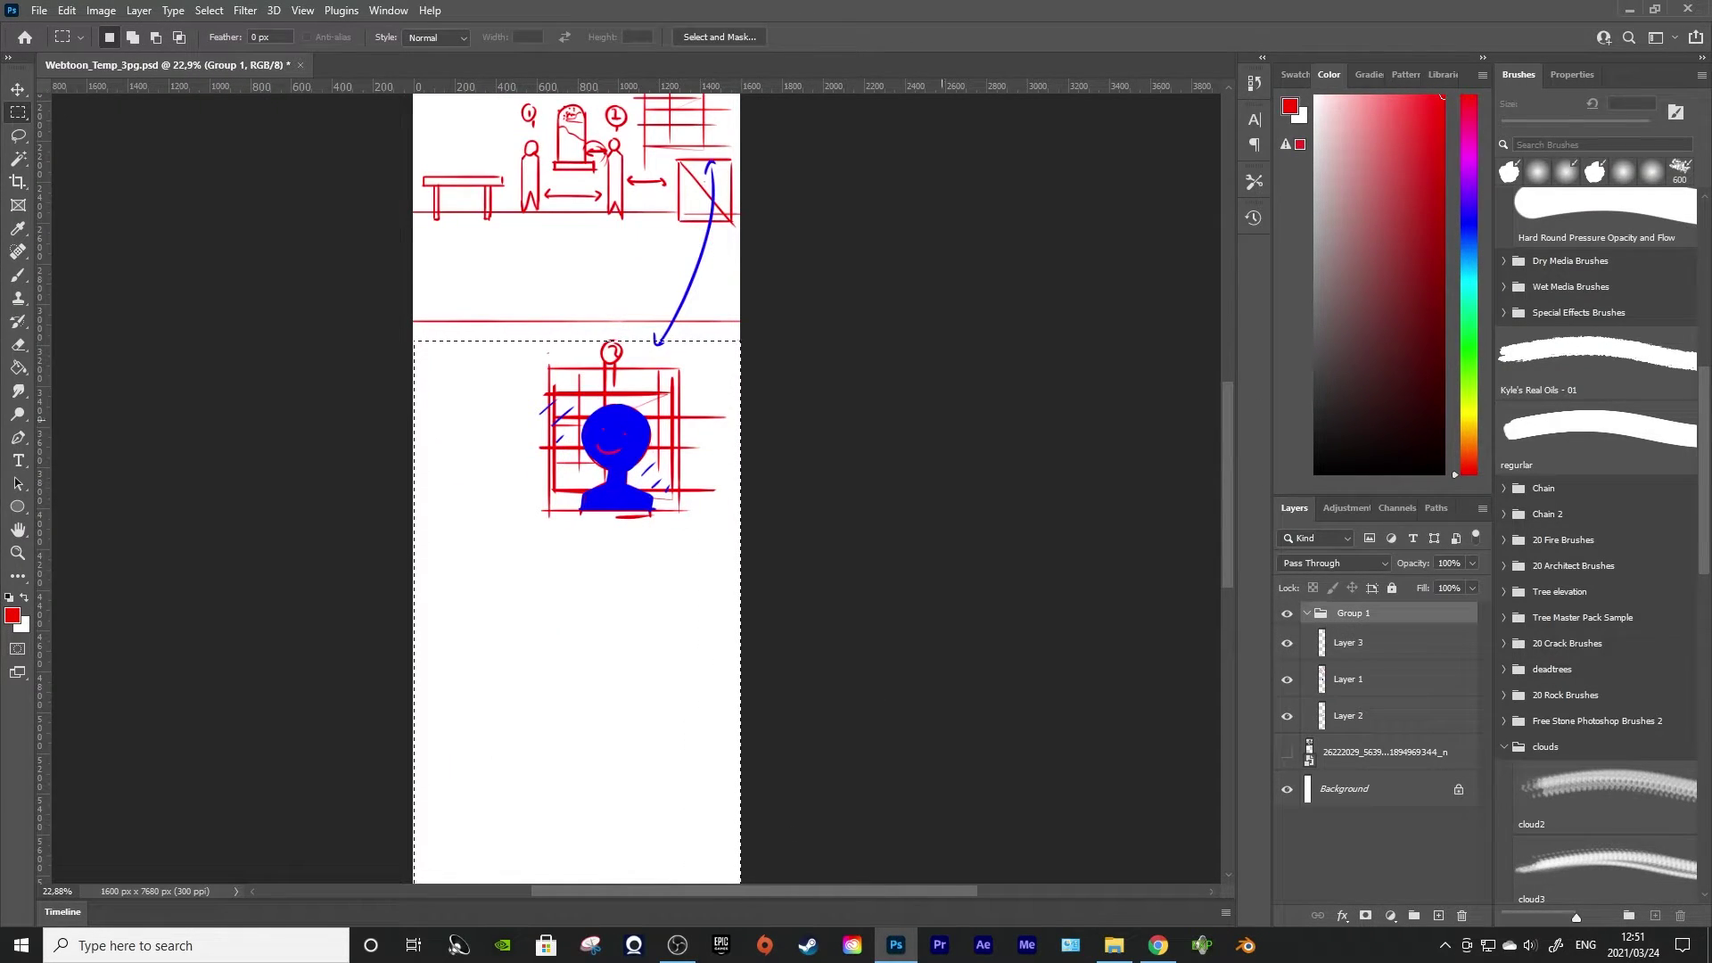
key("b")
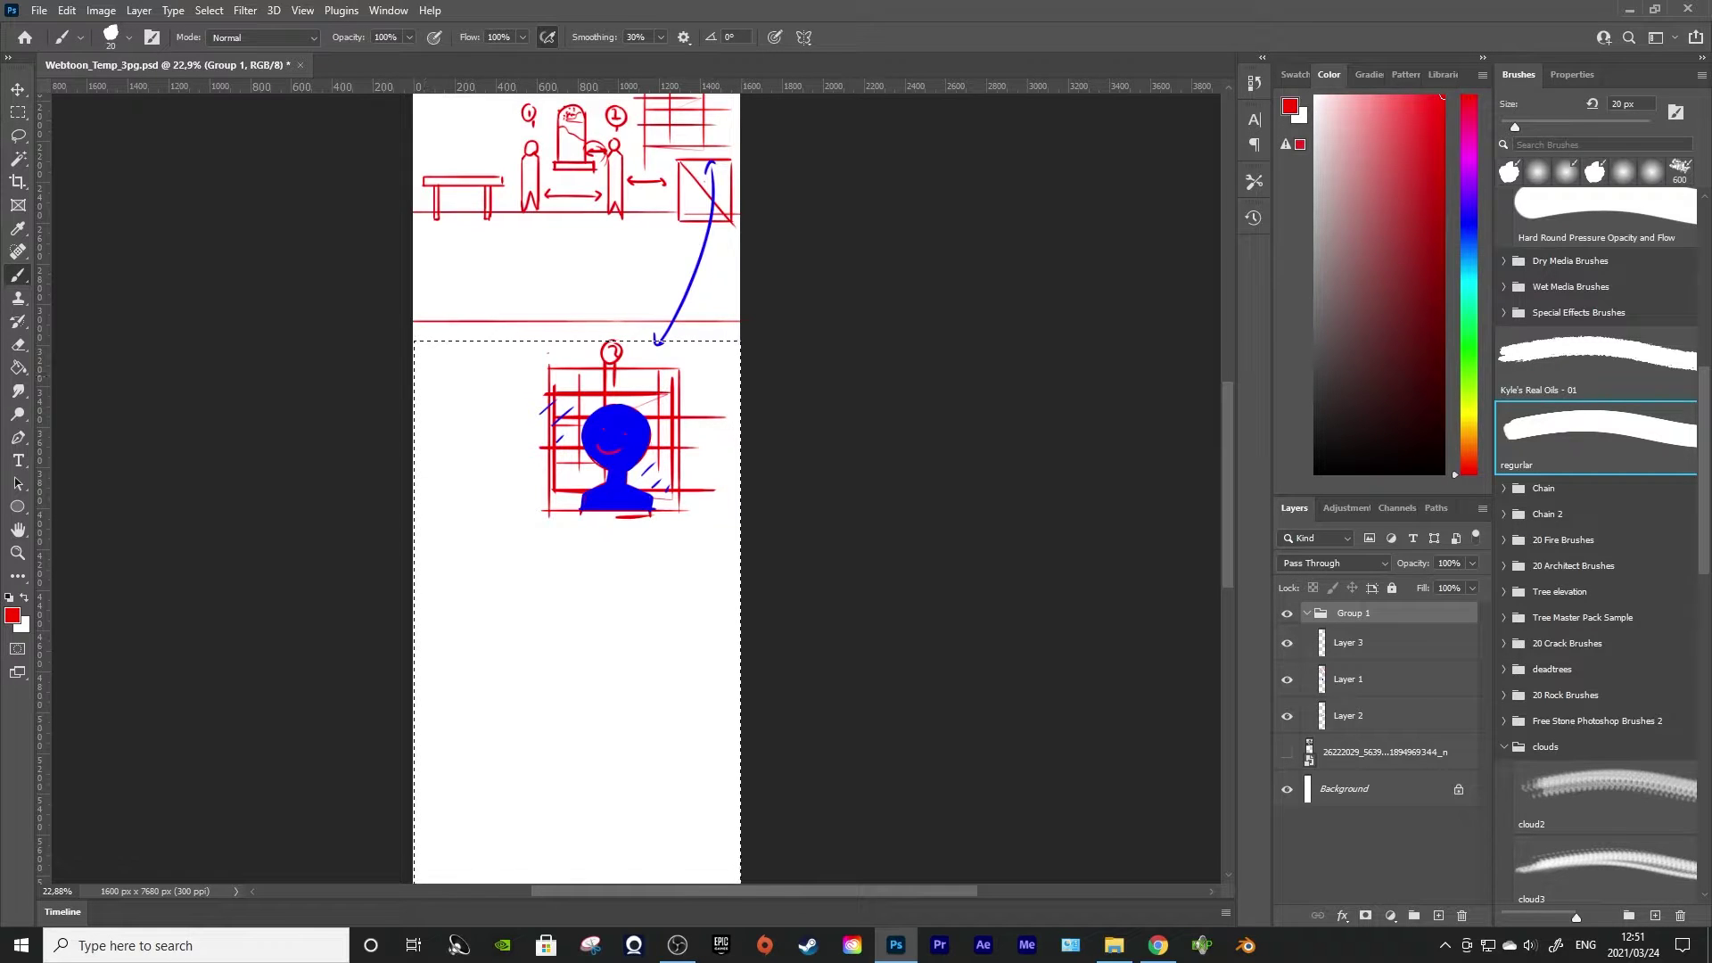
key("alt+bracketleft")
scroll(576, 491, "down", 2)
left_click(17, 112)
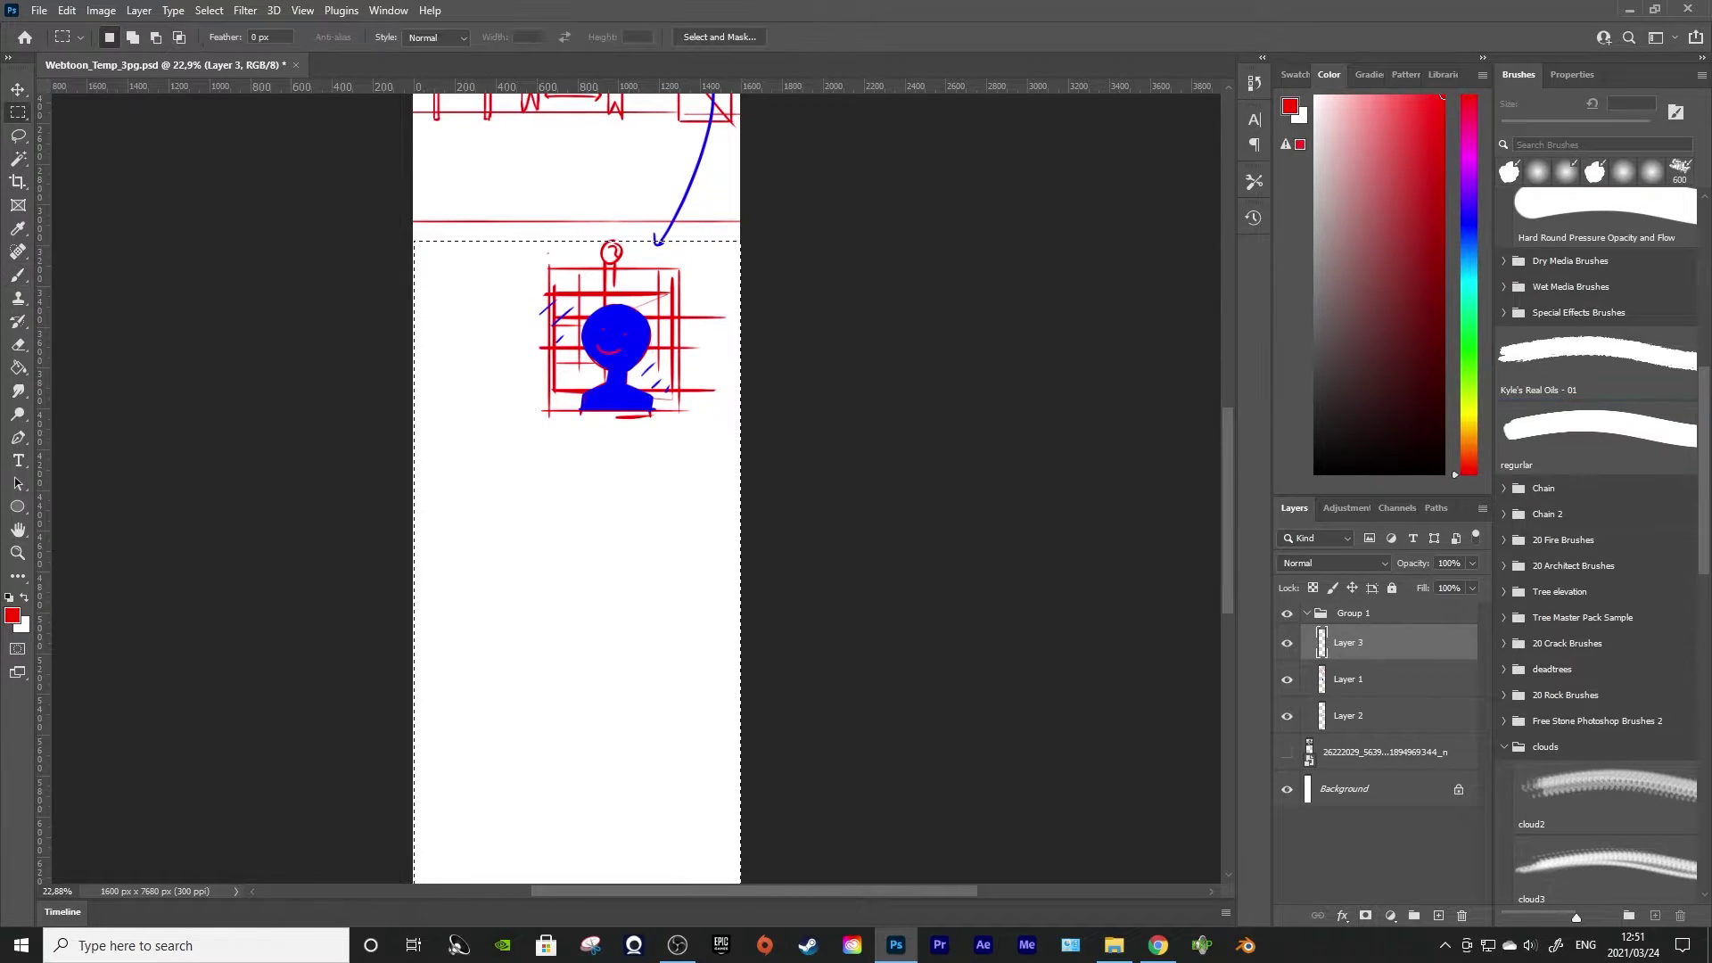
key("ctrl+d")
left_click(1438, 916)
scroll(815, 566, "up", 1)
scroll(576, 490, "up", 2)
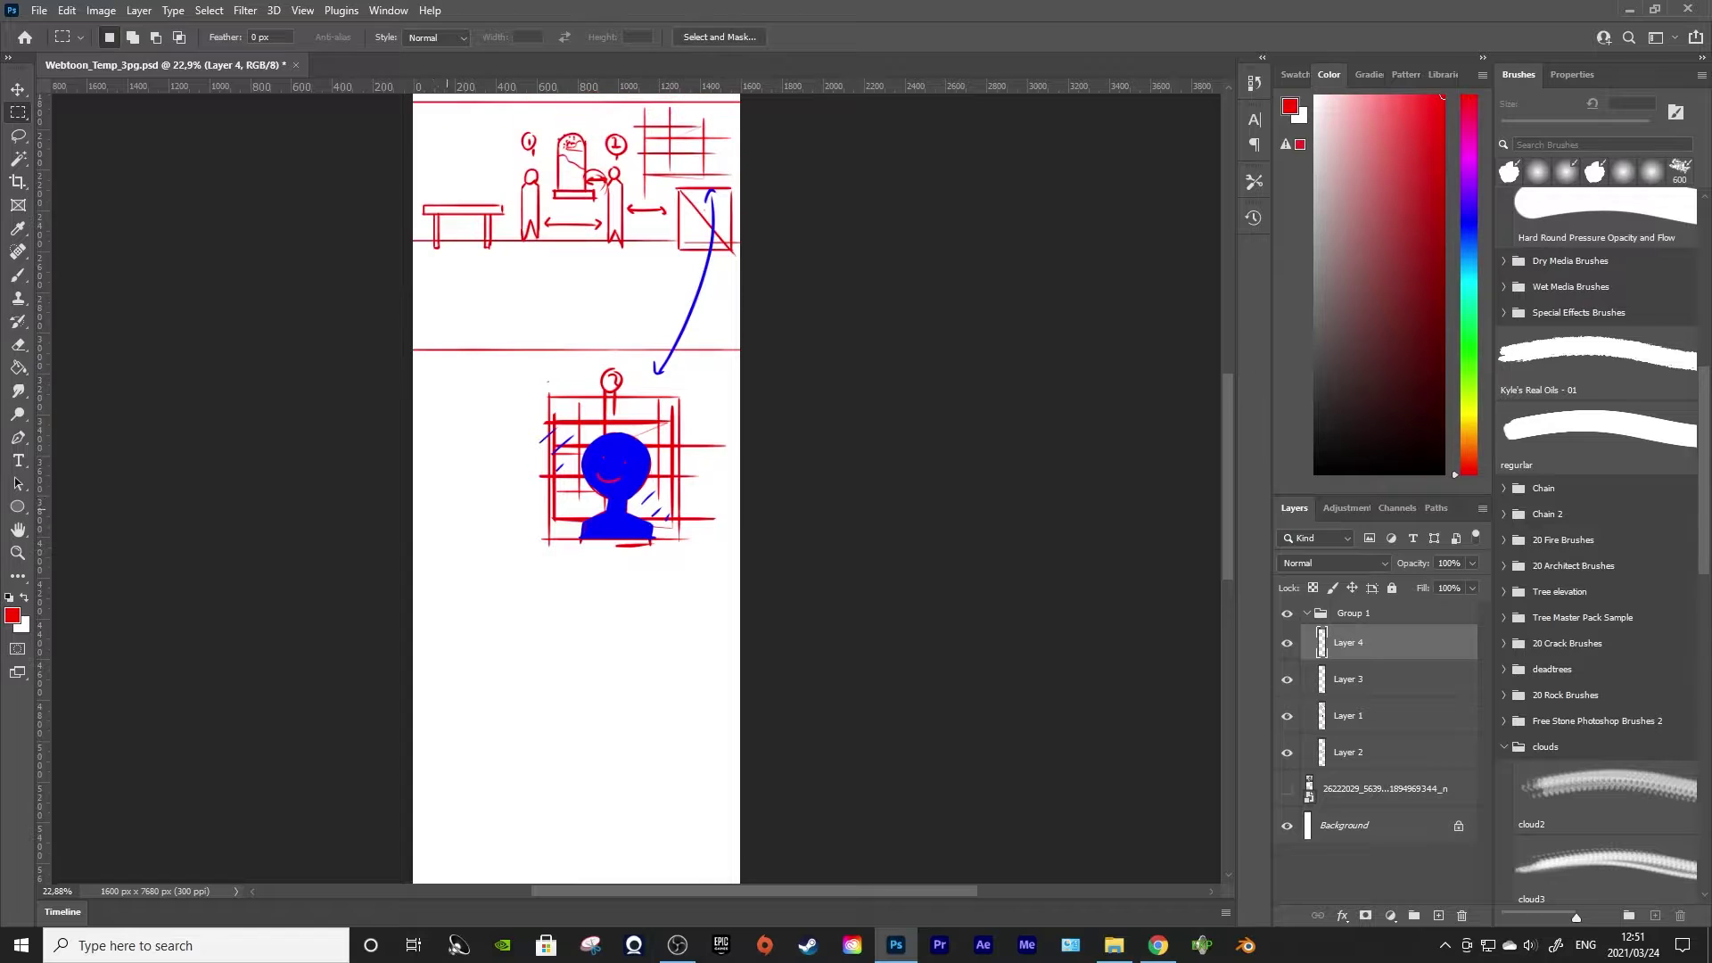
Draw two full-width horizontal red lines below the portrait panel as the borders of a new panel
key("b")
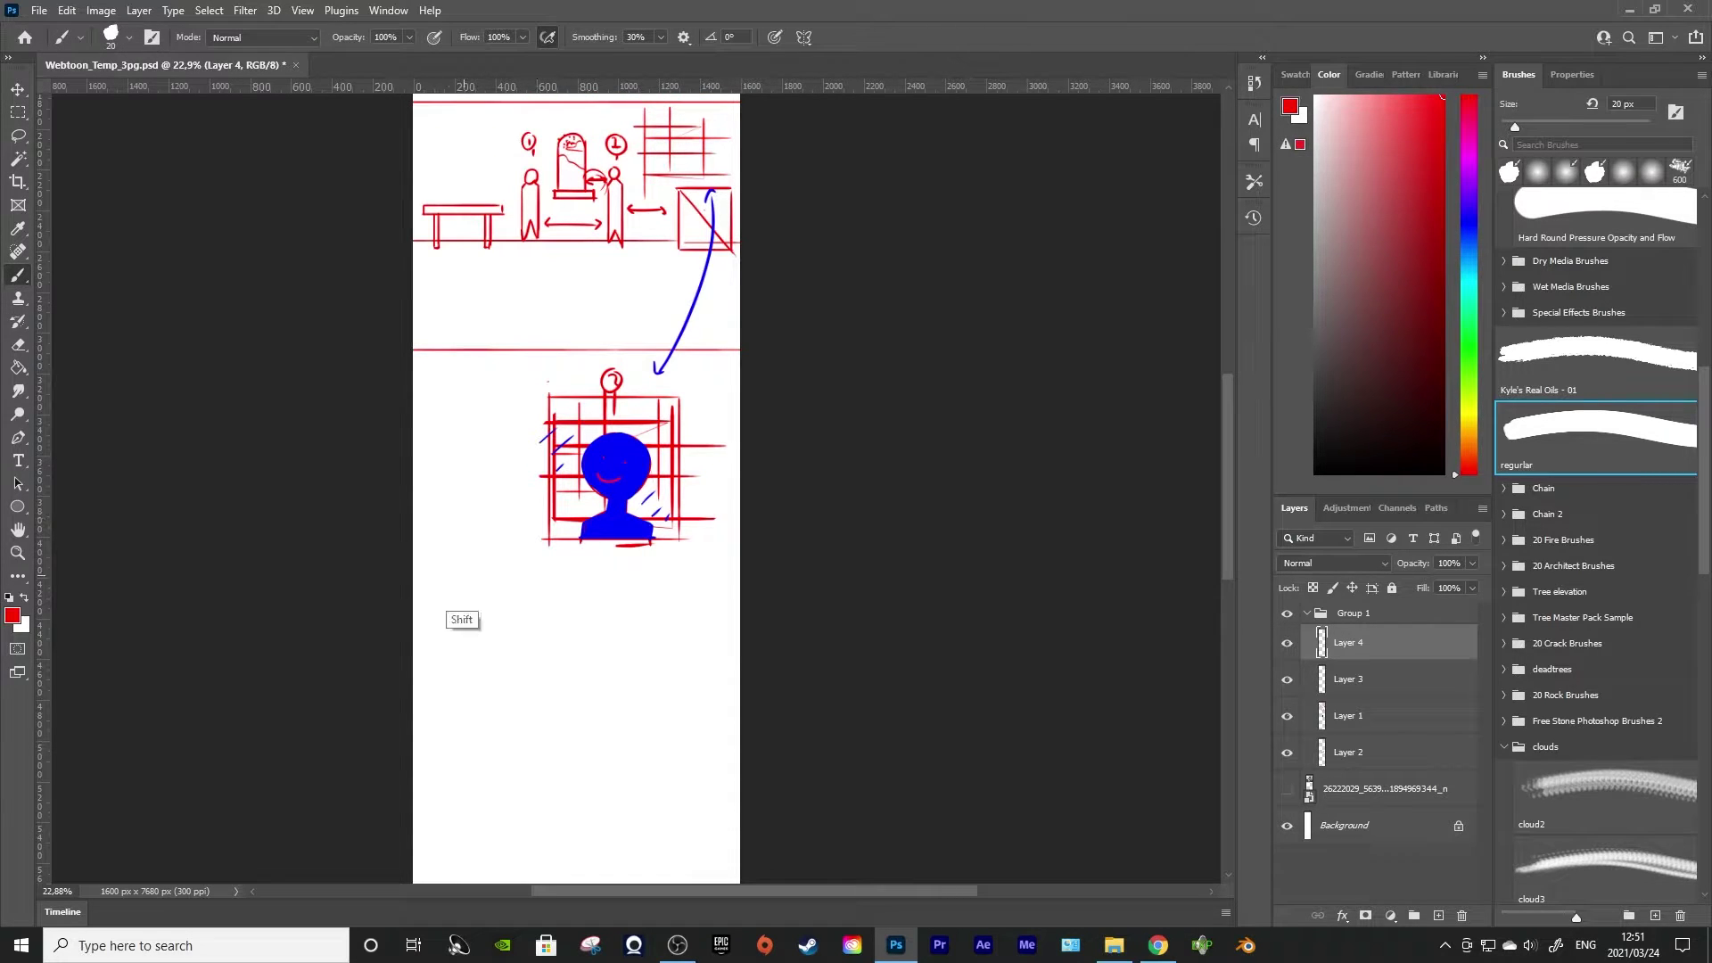
left_click_drag(428, 575, 676, 575)
key("ctrl+z")
left_click_drag(421, 581, 678, 581)
key("ctrl+z")
left_click_drag(401, 585, 767, 586)
left_click_drag(405, 869, 758, 870)
scroll(552, 570, "down", 10)
scroll(552, 571, "up", 4)
scroll(594, 490, "down", 2)
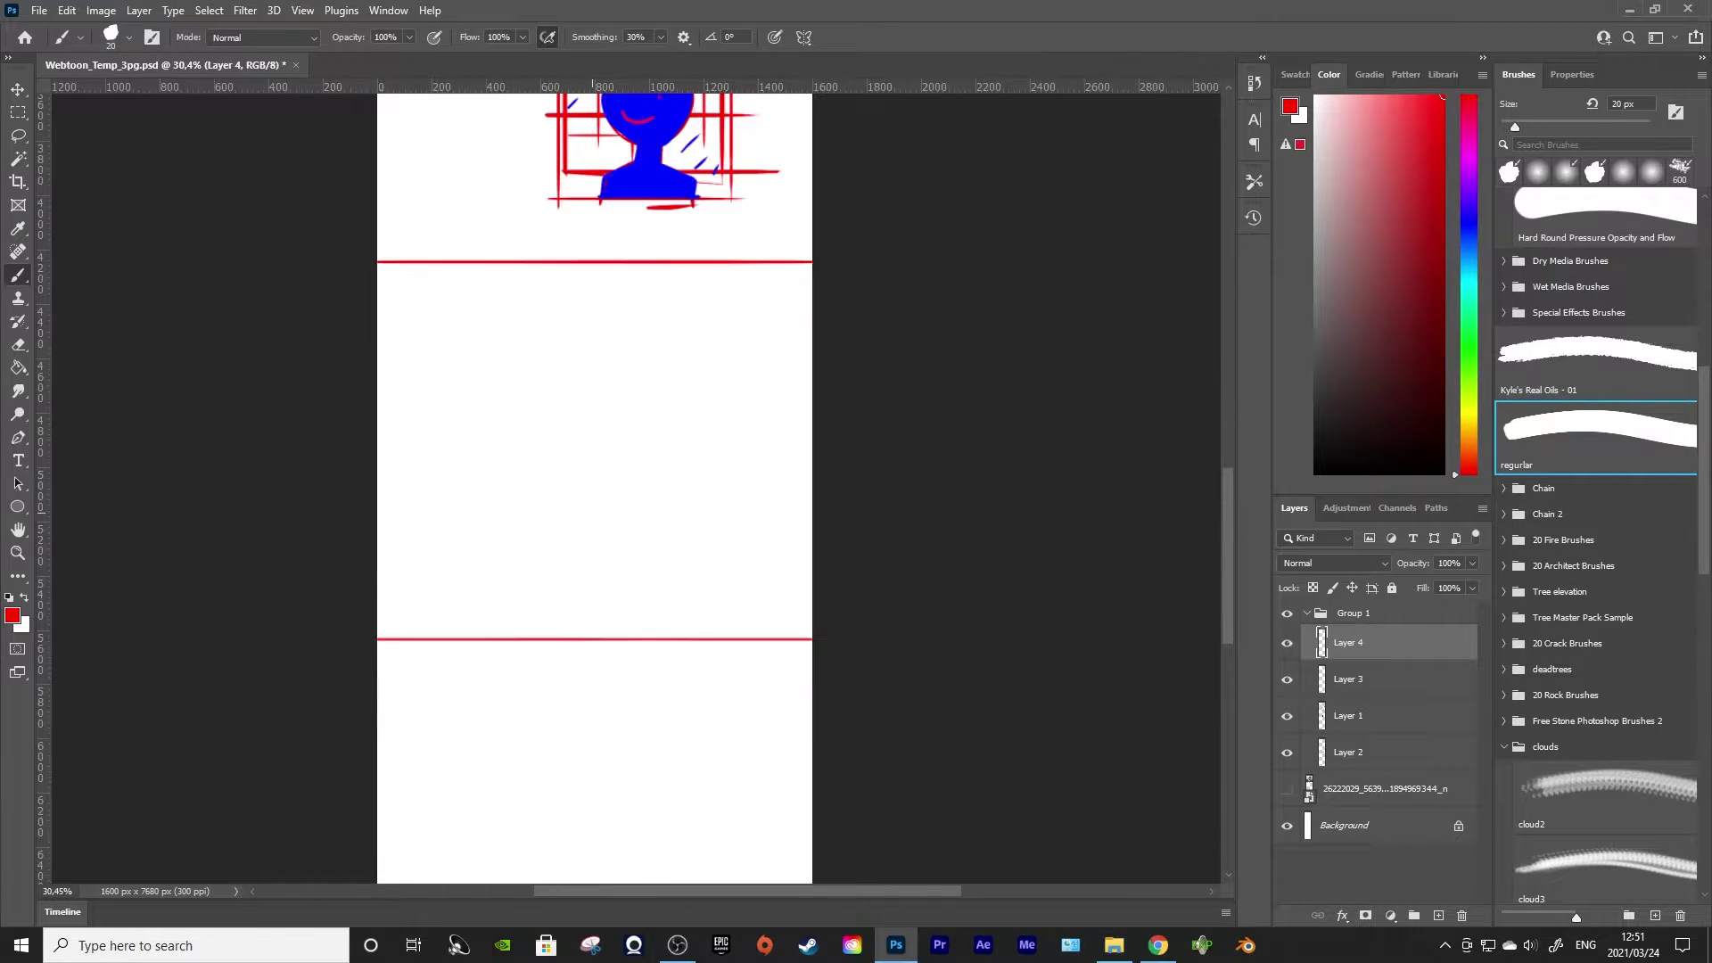
Sketch a small head with face guidelines in the upper right of the new panel and a large foreground circle in its lower left
scroll(593, 490, "up", 4)
scroll(594, 491, "up", 3)
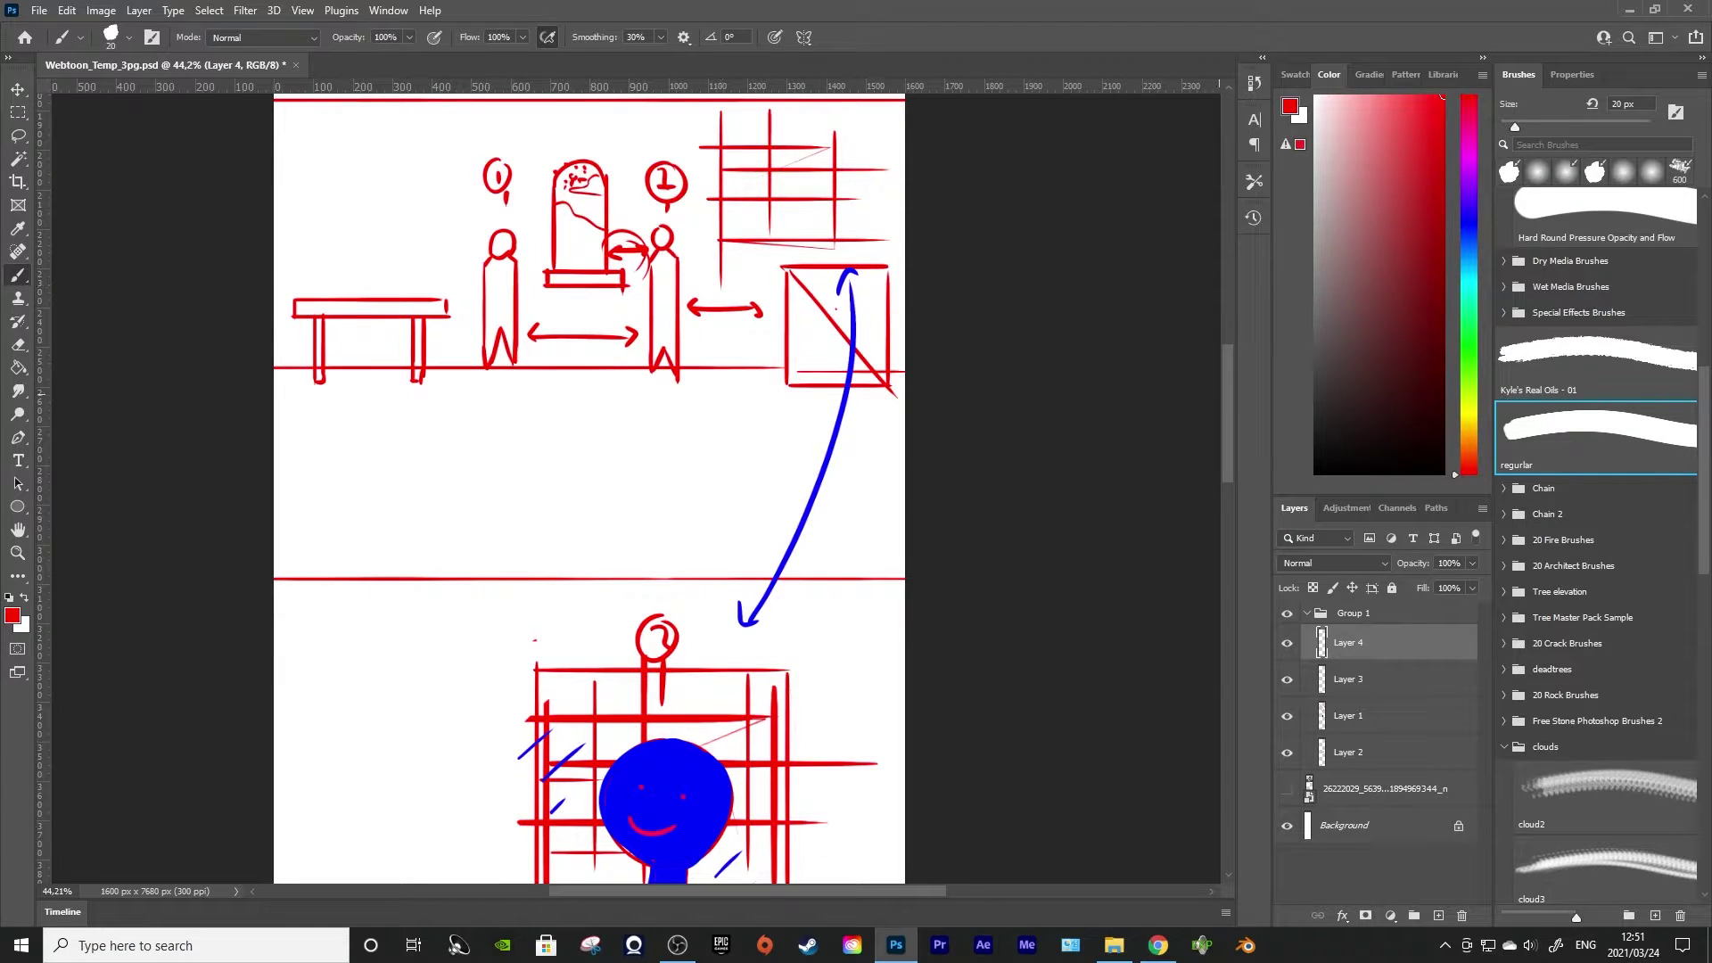
scroll(589, 489, "down", 10)
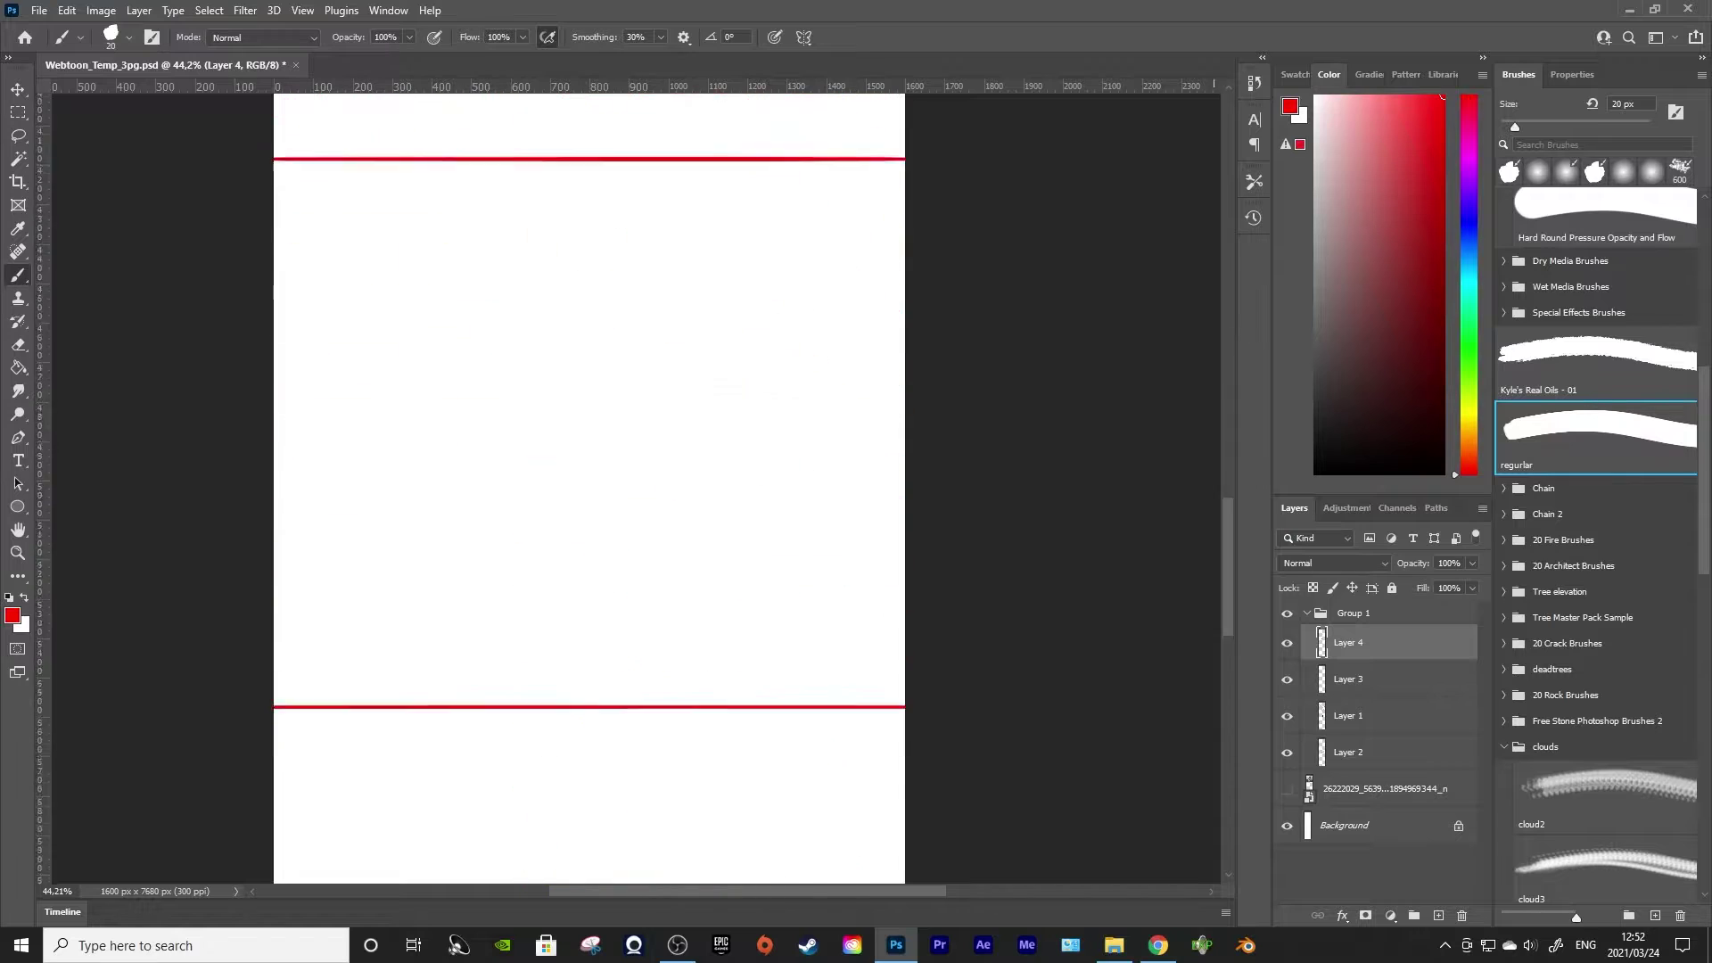
scroll(588, 489, "up", 1)
left_click_drag(733, 322, 724, 325)
left_click_drag(297, 604, 530, 686)
key("ctrl+z")
left_click_drag(457, 503, 453, 492)
mouse_move(410, 532)
left_mouse_down()
mouse_move(504, 496)
mouse_move(588, 515)
left_mouse_up()
mouse_move(419, 604)
left_mouse_down()
mouse_move(608, 532)
mouse_move(407, 650)
left_mouse_up()
left_click_drag(751, 328, 732, 437)
Rough in loose outline strokes around the large foreground circle and erase most of them
left_click_drag(627, 491, 688, 632)
left_click_drag(318, 568, 363, 615)
left_click_drag(626, 575, 726, 690)
left_click_drag(579, 755, 680, 742)
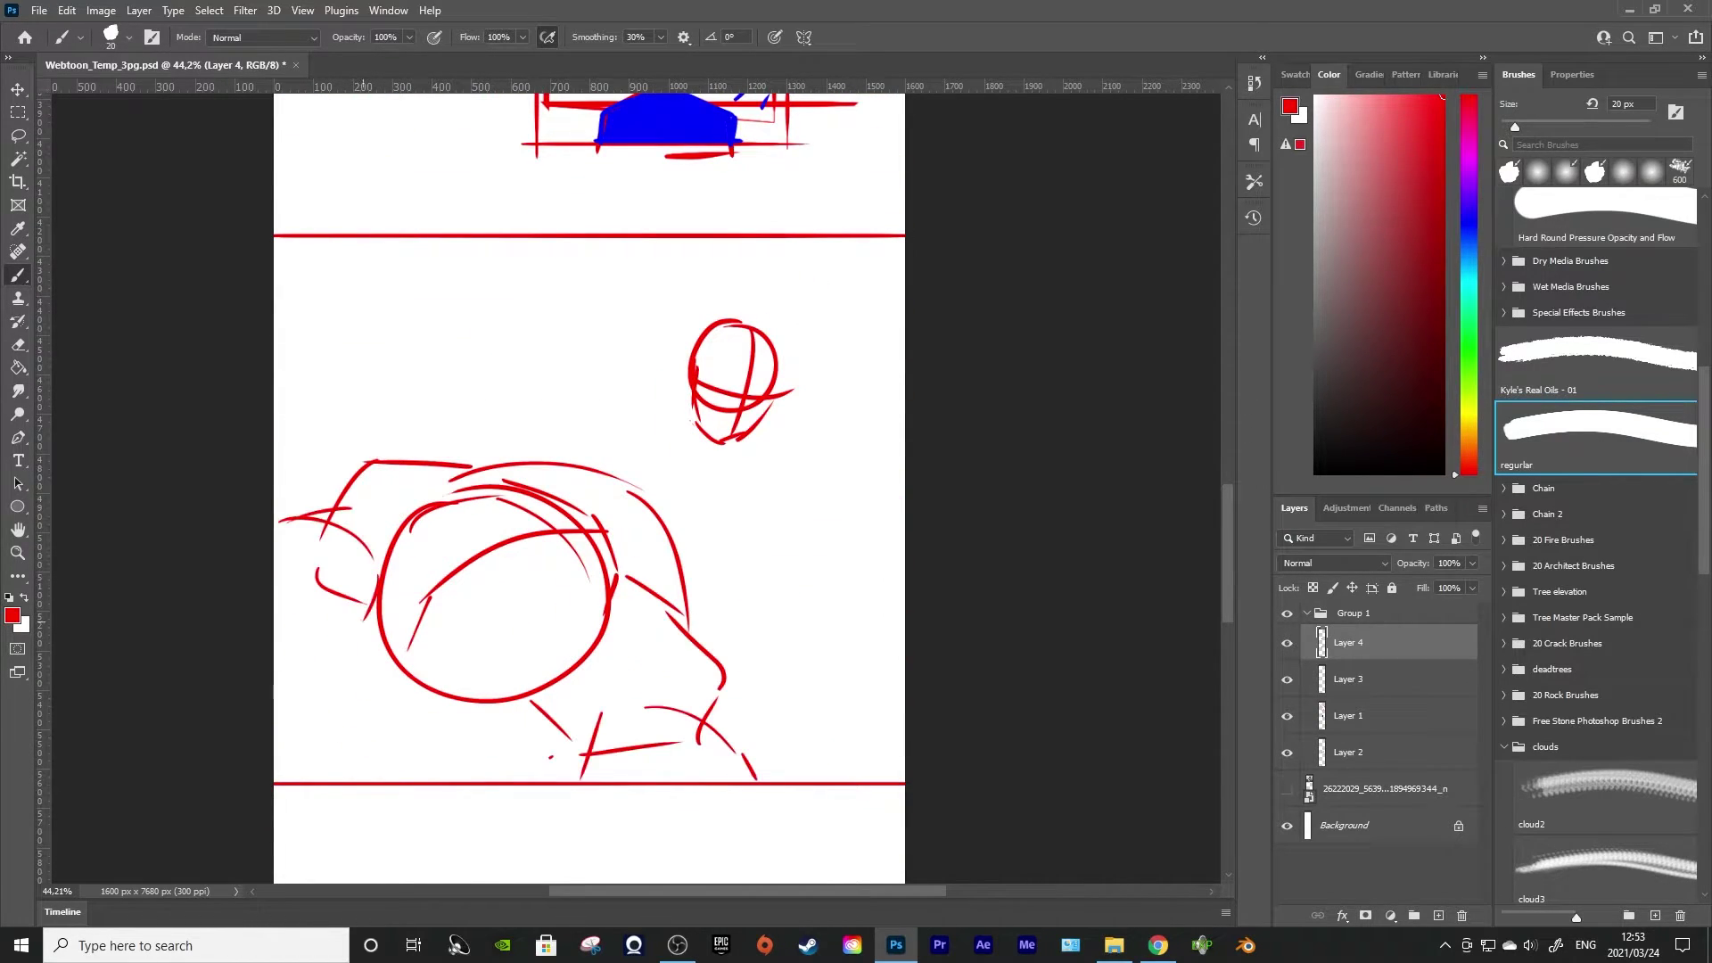
left_click_drag(362, 622, 288, 687)
key("e")
mouse_move(613, 606)
left_mouse_down()
mouse_move(499, 486)
mouse_move(606, 615)
left_mouse_up()
Add inner contour lines to the large circle and sketch the second figure's back and legs below the small head
key("b")
left_click_drag(486, 567, 566, 671)
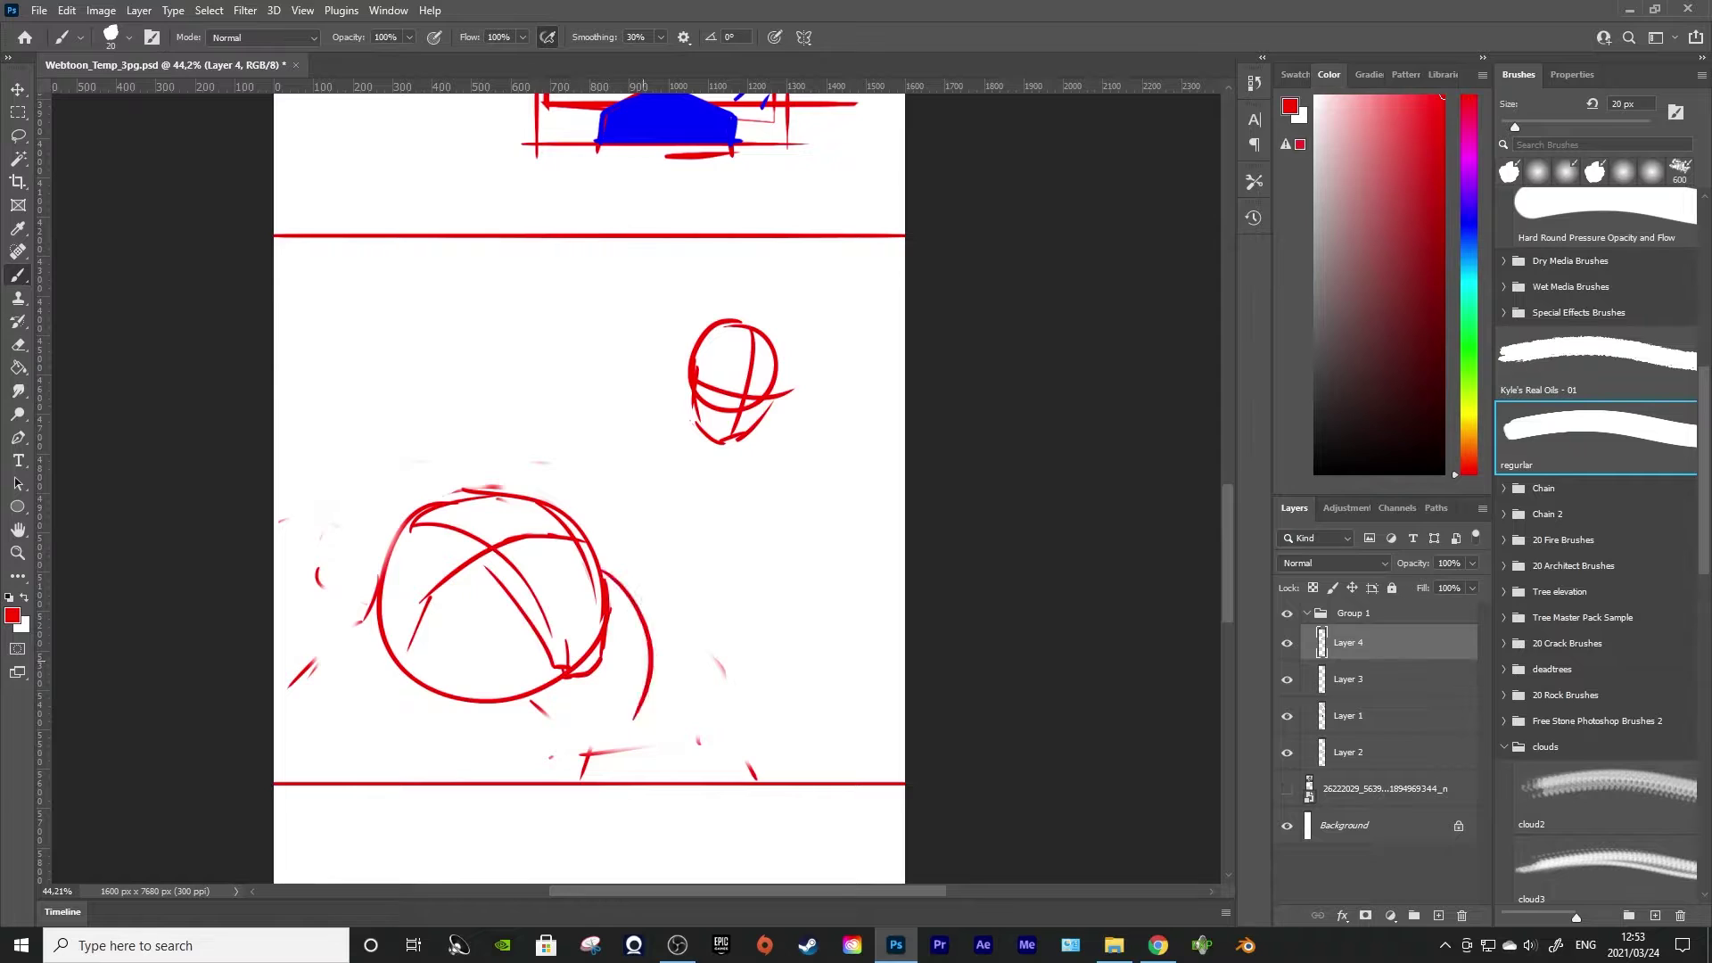
left_click_drag(607, 584, 687, 774)
left_click_drag(393, 768, 514, 685)
key("e")
key("b")
left_click_drag(624, 612, 747, 750)
left_click_drag(696, 460, 759, 727)
Merge the four sketch layers in the group into a single layer
left_click(1348, 752)
left_click(1348, 642, "shift")
right_click(1364, 642)
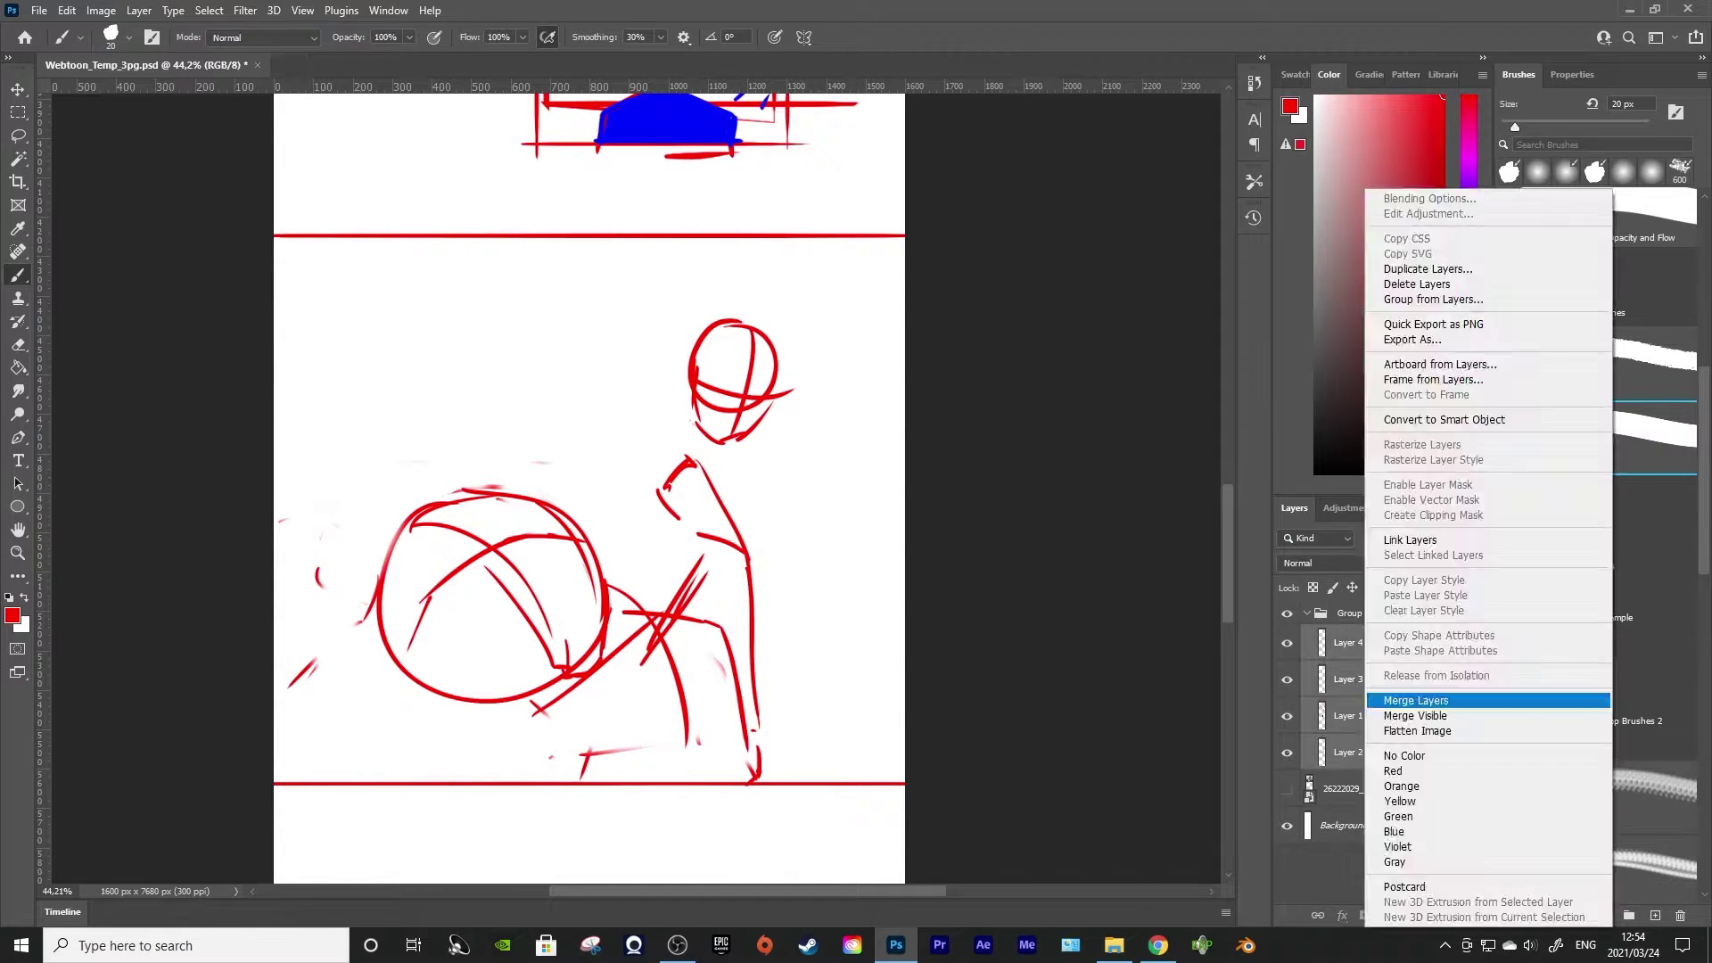
left_click(1413, 700)
Redraw the second figure's shoulders, chest and arms, and outline the foreground figure's back around the large circle
key("e")
left_click_drag(696, 460, 669, 516)
key("b")
mouse_move(692, 404)
left_mouse_down()
mouse_move(654, 433)
mouse_move(696, 546)
left_mouse_up()
left_click_drag(344, 603, 286, 692)
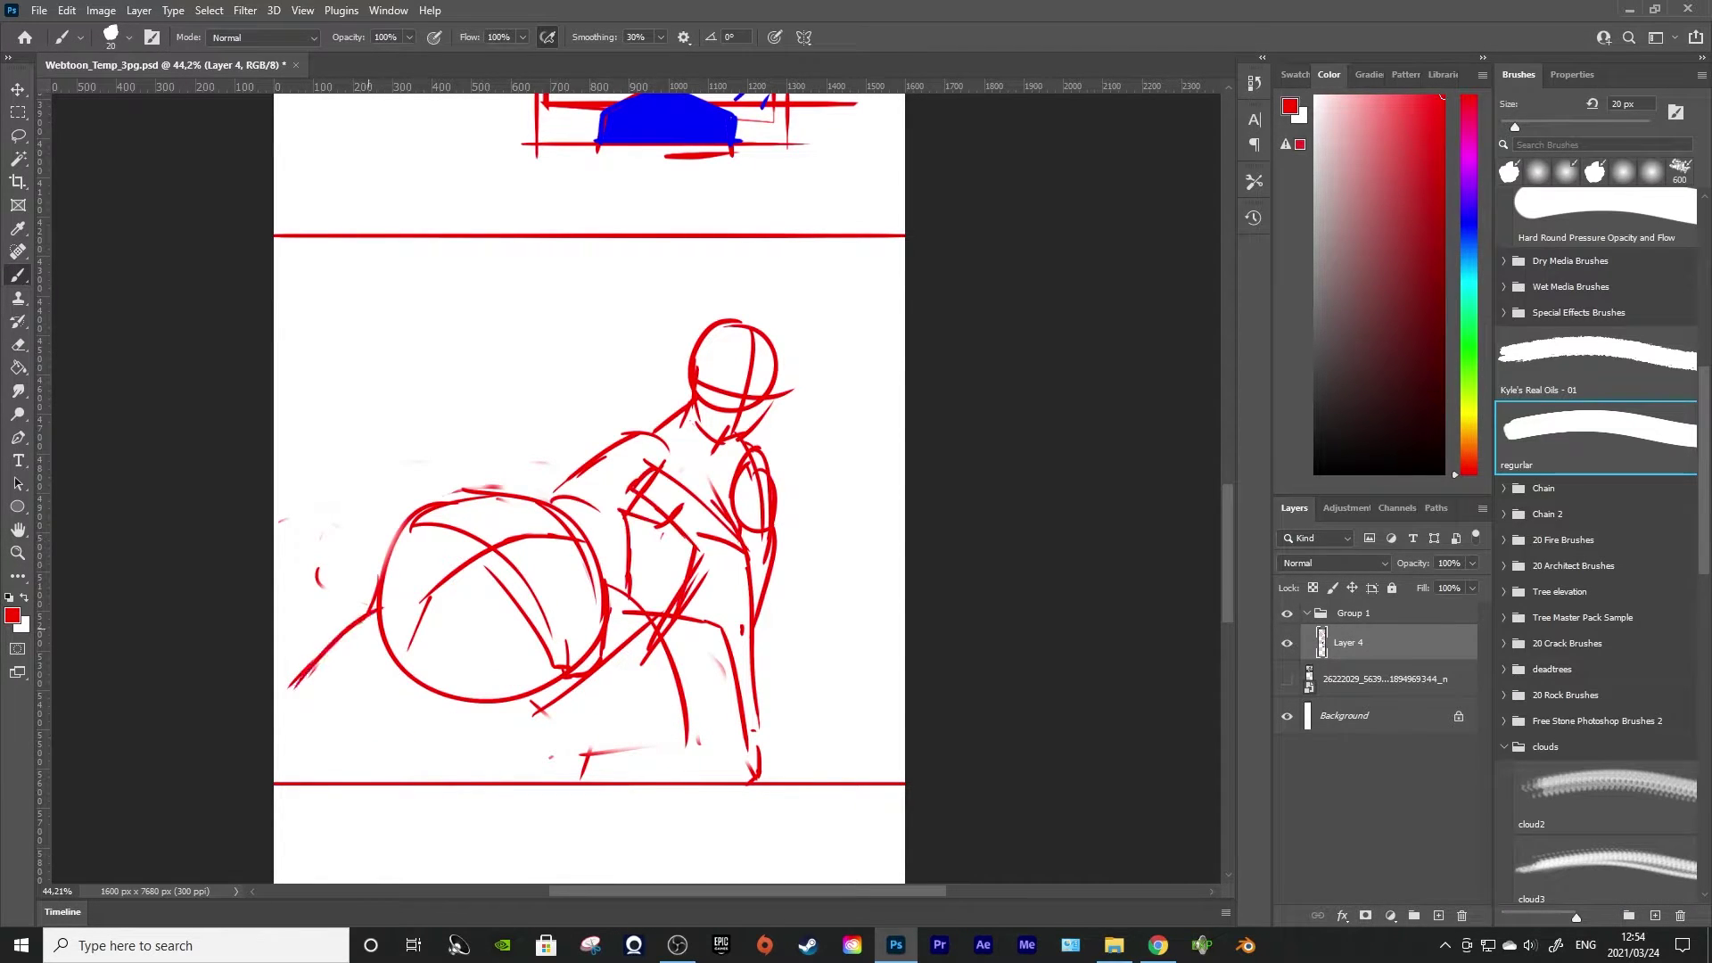
left_click_drag(403, 537, 332, 777)
left_click_drag(349, 551, 504, 476)
Switch the brush colour to blue and trace the second figure's head, scowling face, arms and torso
left_click(1469, 225)
mouse_move(713, 362)
left_mouse_down()
mouse_move(738, 379)
mouse_move(751, 430)
left_mouse_up()
mouse_move(736, 319)
left_mouse_down()
mouse_move(774, 344)
mouse_move(705, 433)
left_mouse_up()
left_click_drag(772, 343, 780, 419)
mouse_move(669, 432)
left_mouse_down()
mouse_move(580, 530)
mouse_move(557, 495)
left_mouse_up()
left_click_drag(664, 450, 624, 597)
left_click_drag(749, 446, 767, 616)
mouse_move(664, 521)
left_mouse_down()
mouse_move(659, 598)
mouse_move(553, 566)
left_mouse_up()
left_click_drag(308, 743, 291, 767)
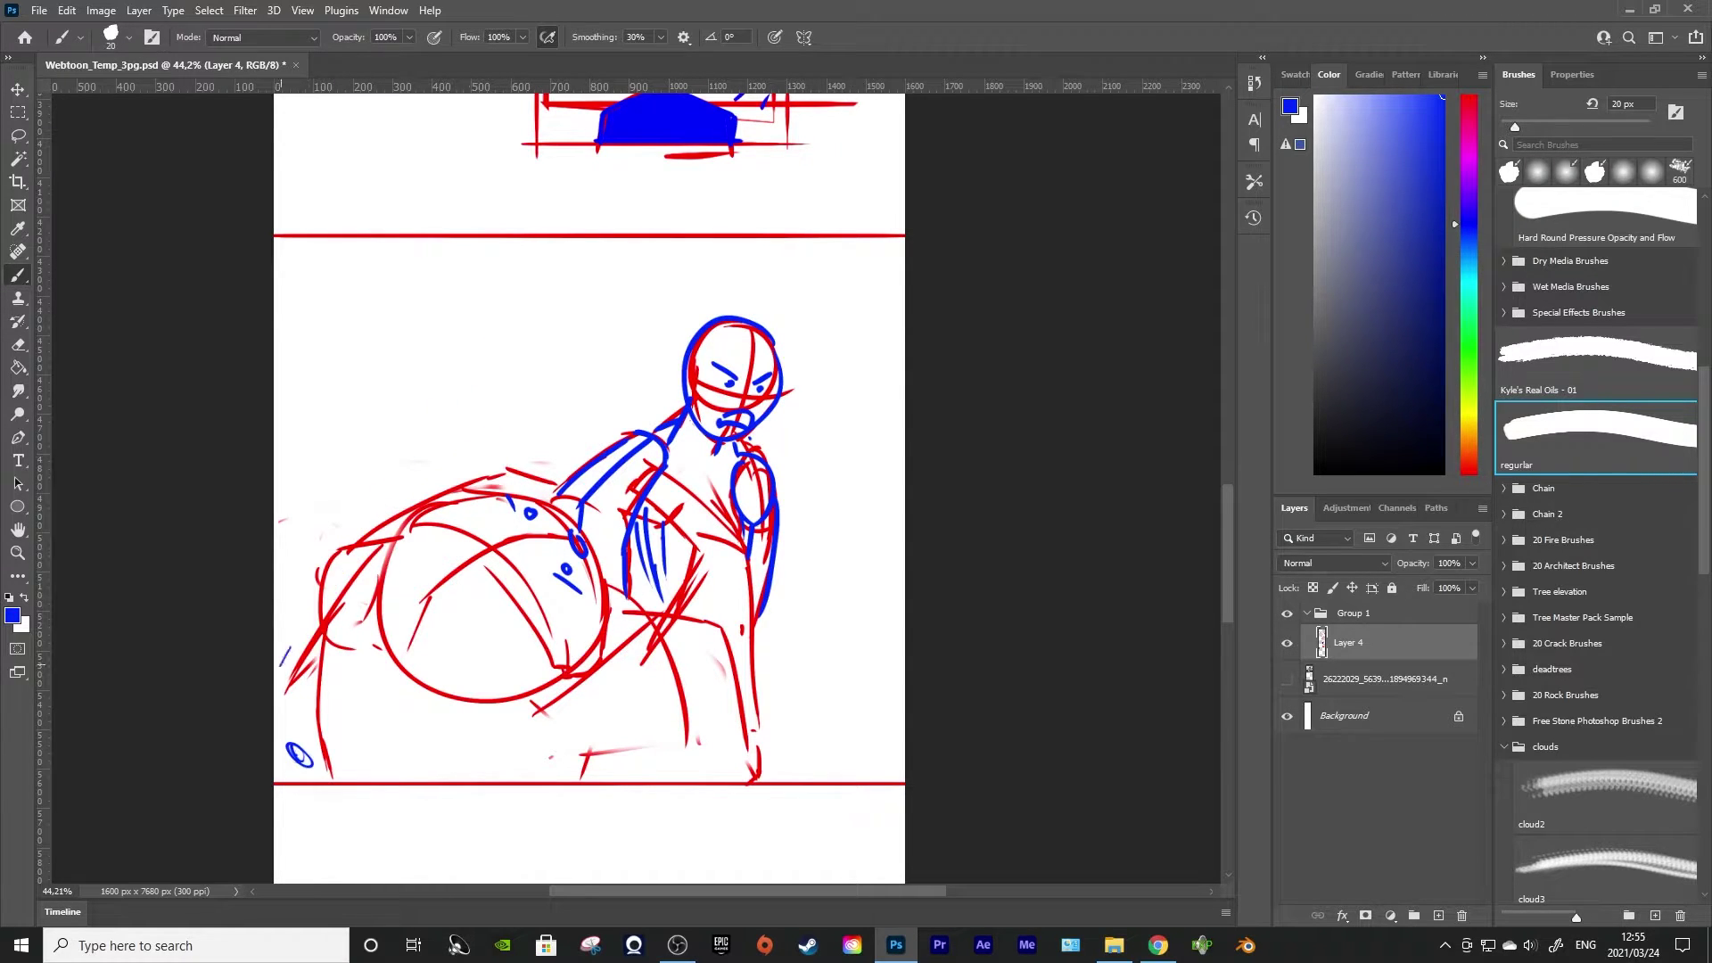
Draw blue diagonal guide lines above and below the two figures, plus a horizontal line on either side of them
left_click_drag(292, 606, 624, 256)
left_click_drag(411, 774, 902, 682)
scroll(588, 489, "down", 1)
scroll(1162, 524, "up", 20)
scroll(589, 490, "down", 7)
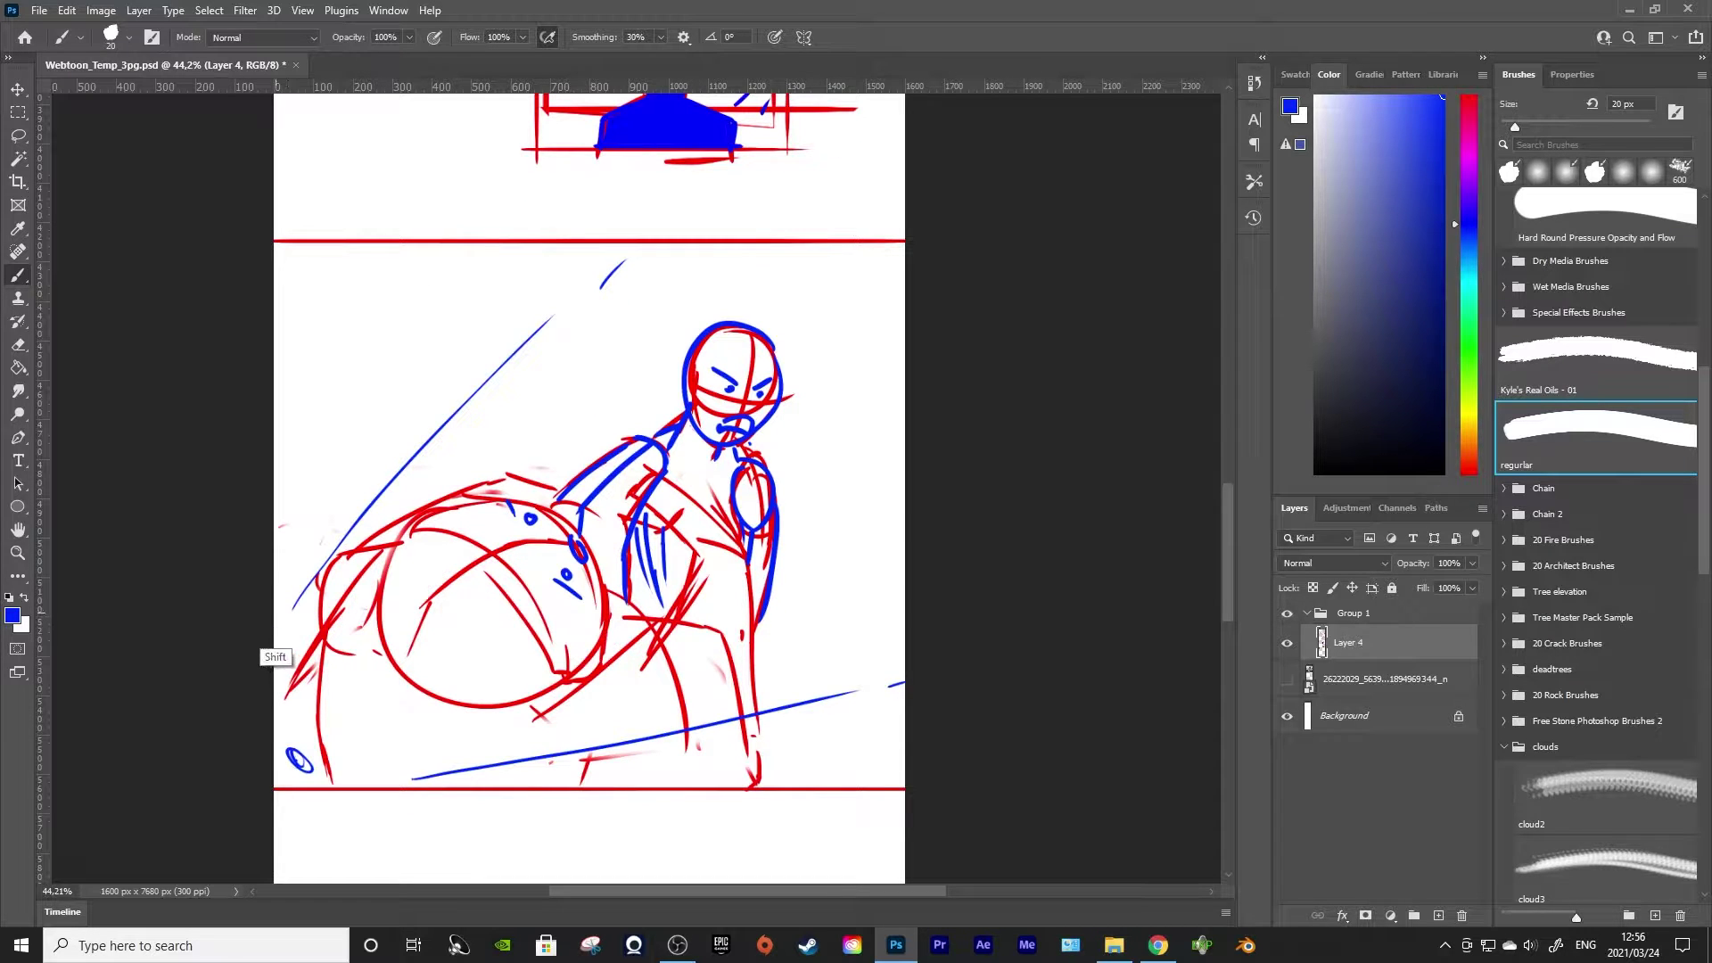
left_click_drag(276, 612, 317, 613)
left_click_drag(776, 605, 927, 605)
scroll(588, 490, "up", 8)
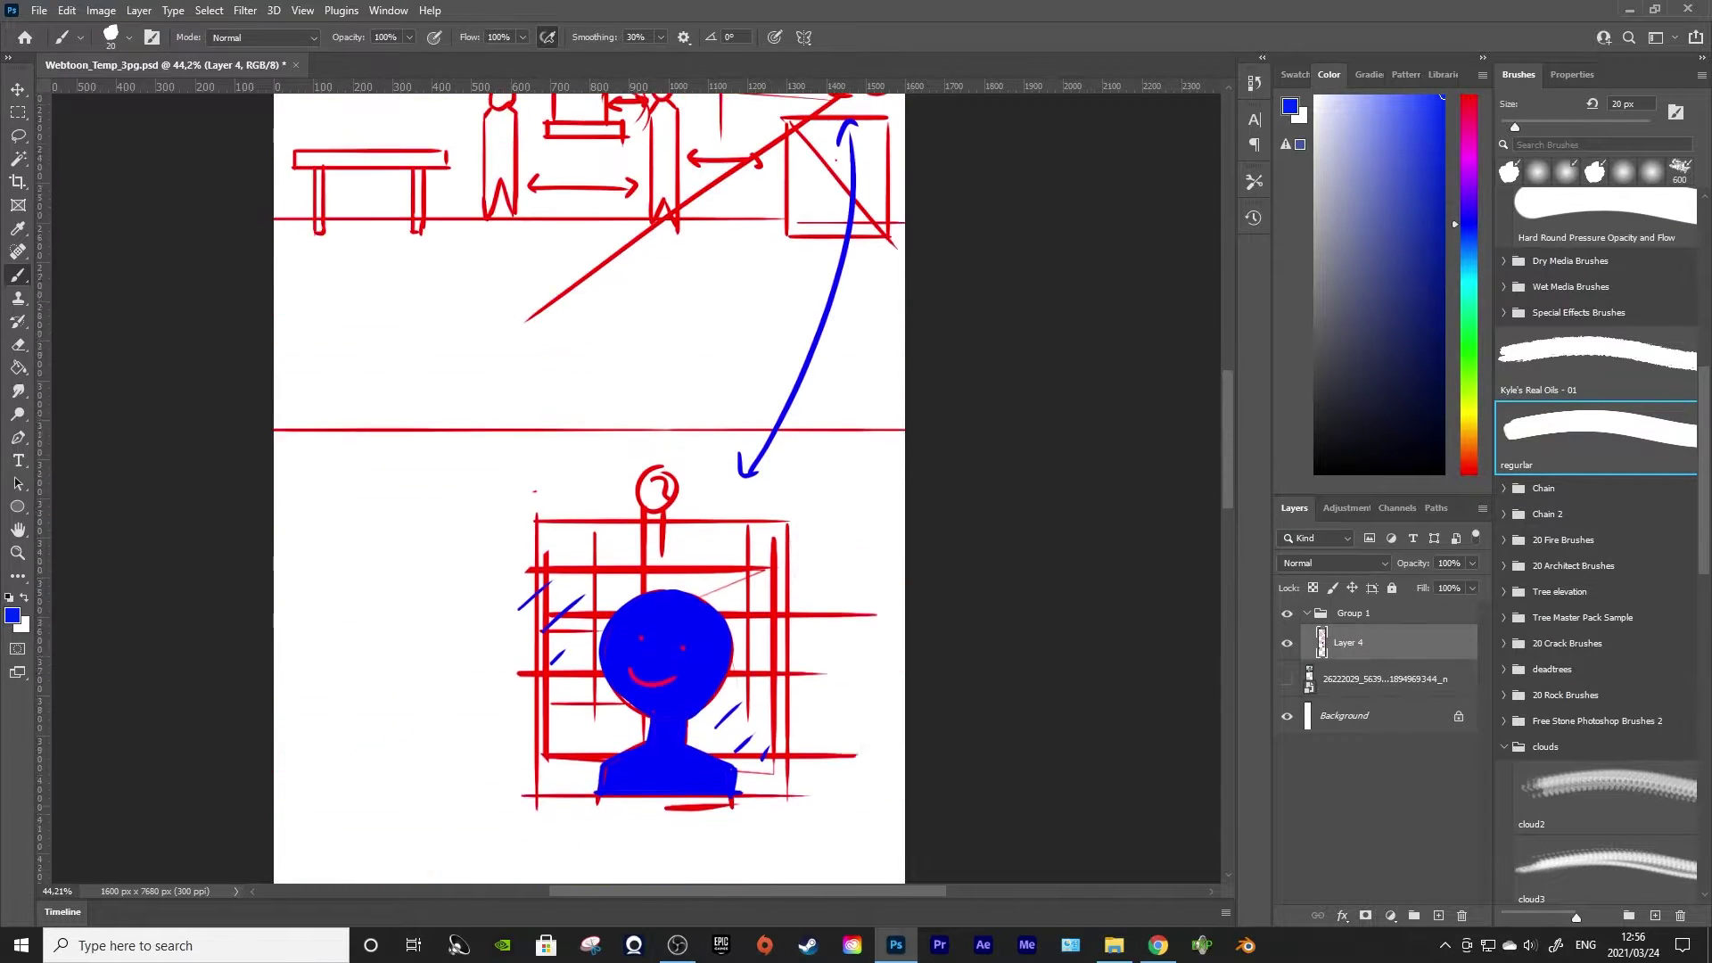
Switch the brush colour to bright green for the panel with the two figures
scroll(589, 490, "down", 8)
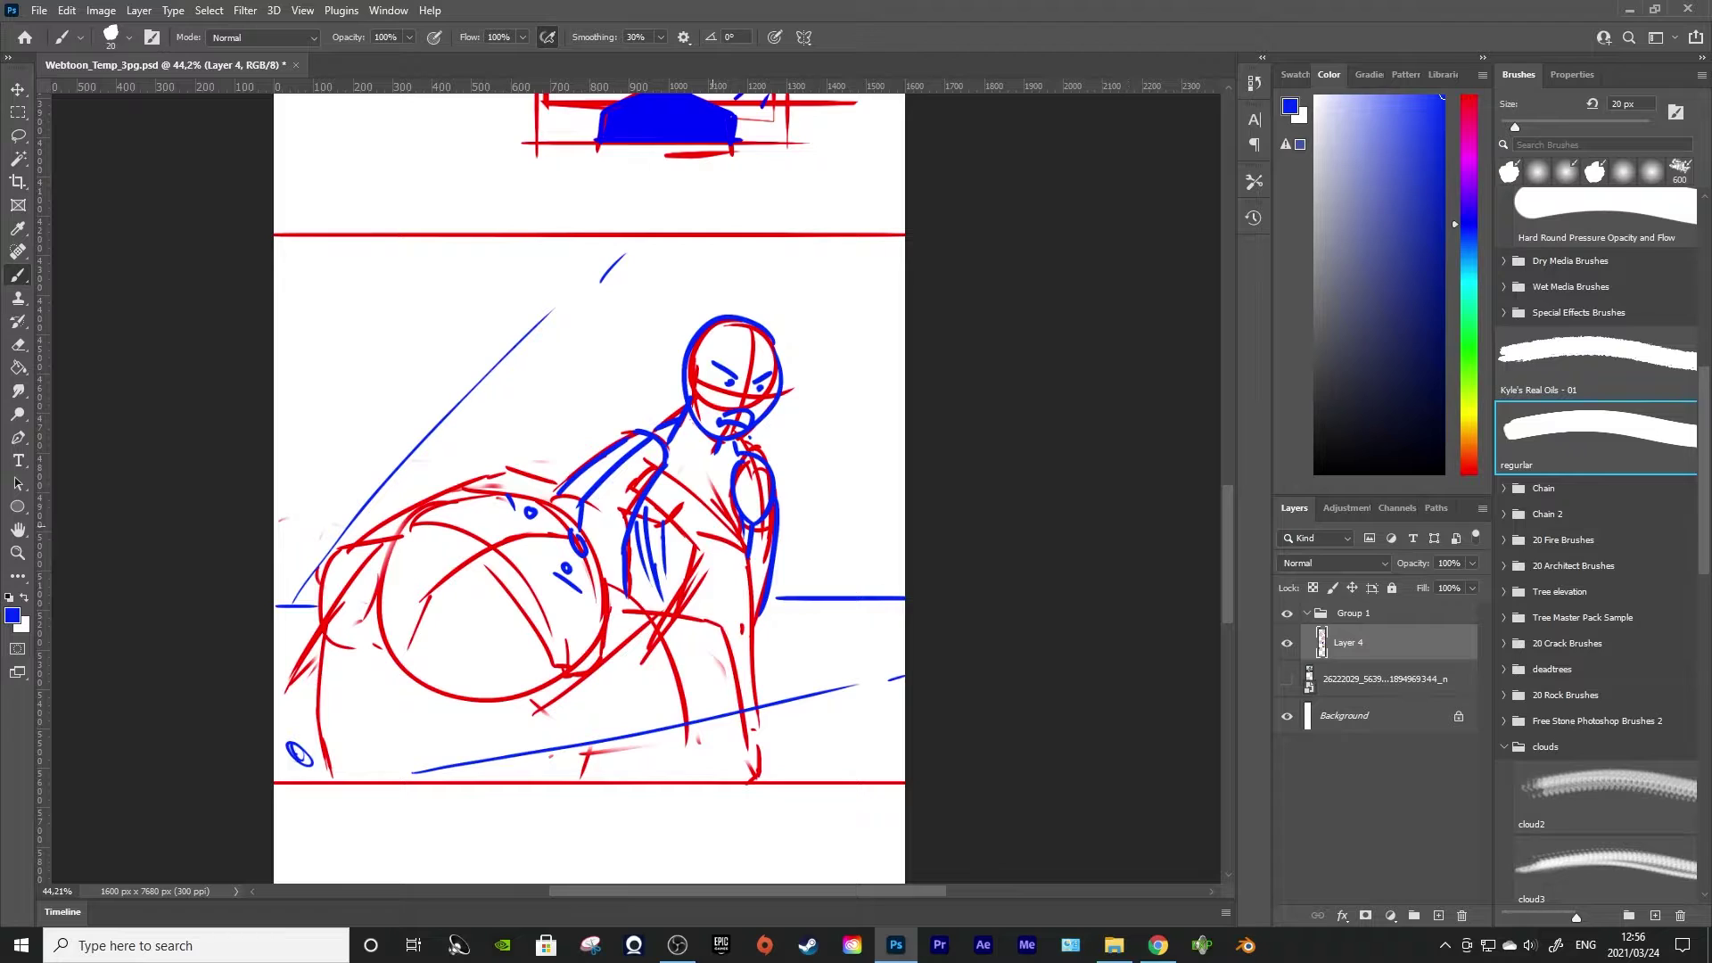
left_click(1469, 474)
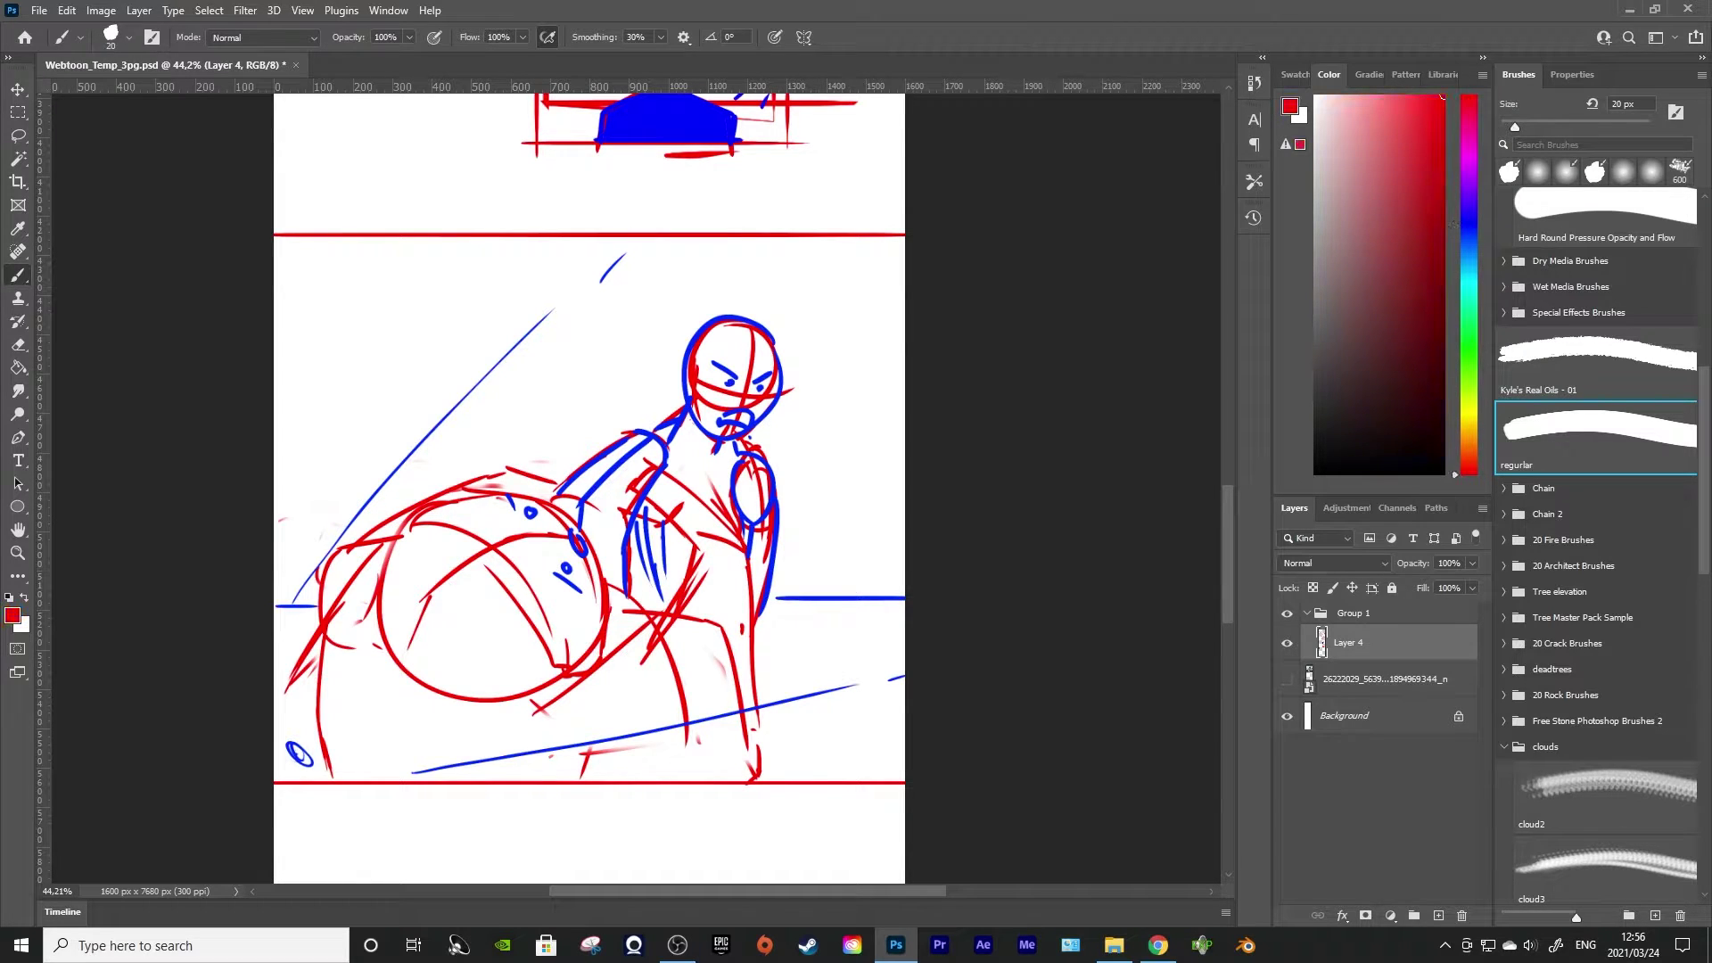
mouse_move(1468, 473)
left_mouse_down()
mouse_move(1468, 296)
mouse_move(1469, 401)
mouse_move(1468, 349)
left_mouse_up()
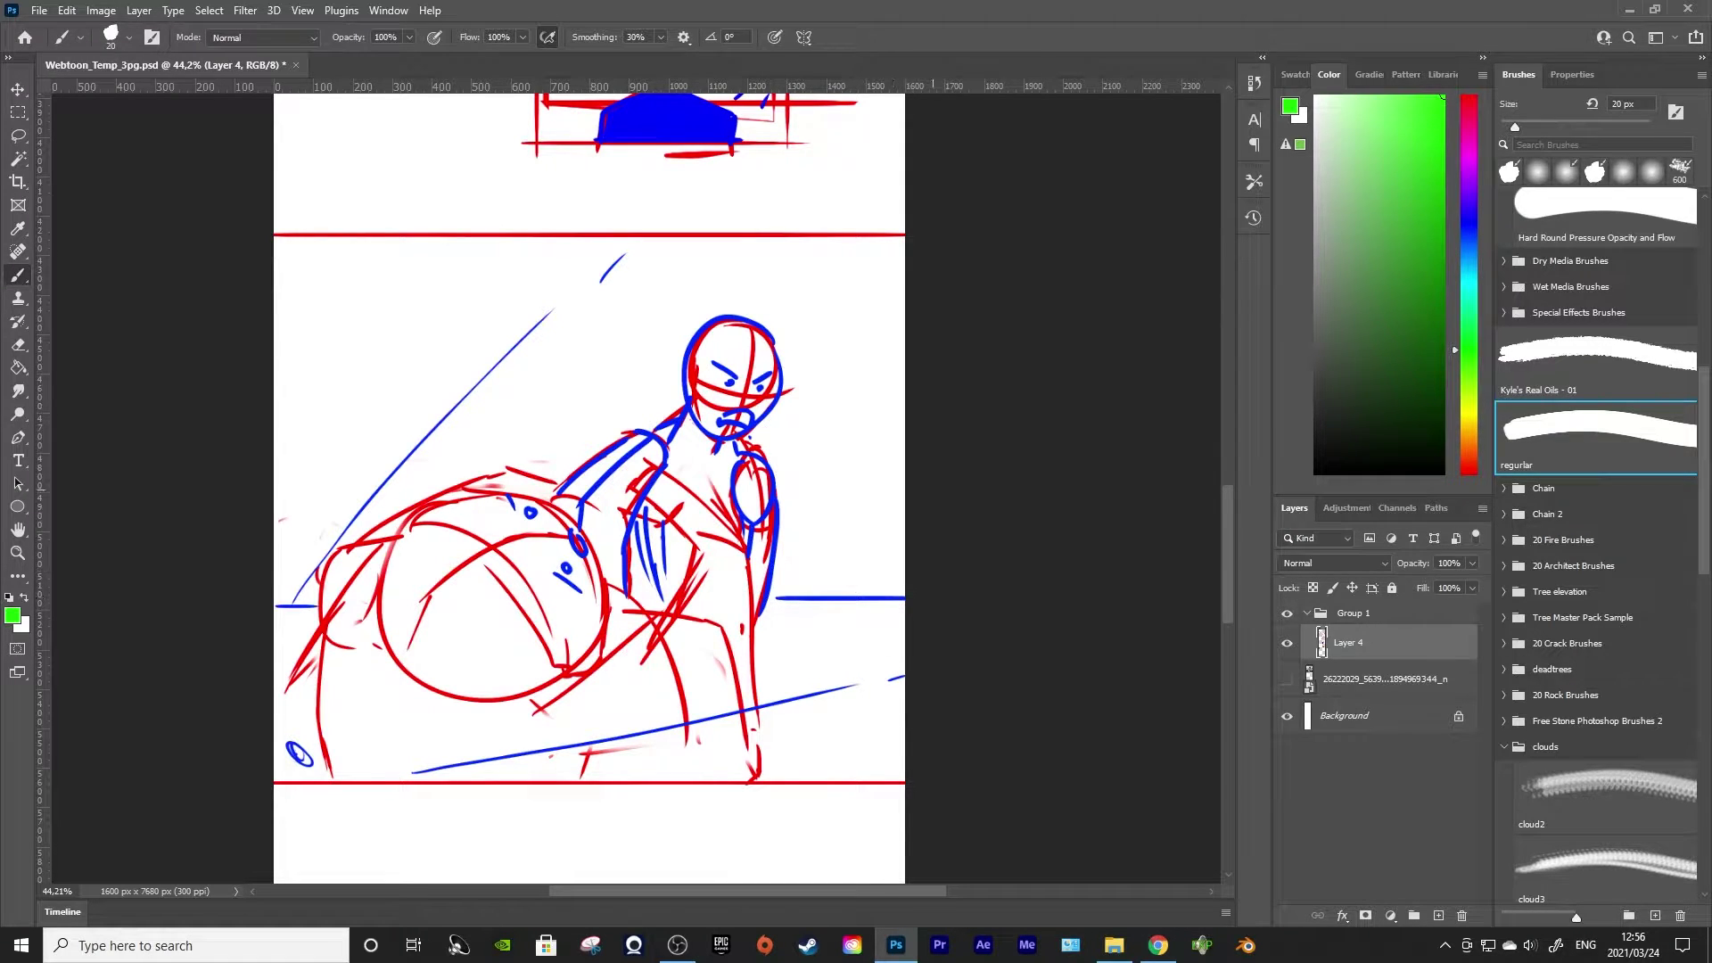
left_click_drag(905, 290, 809, 664)
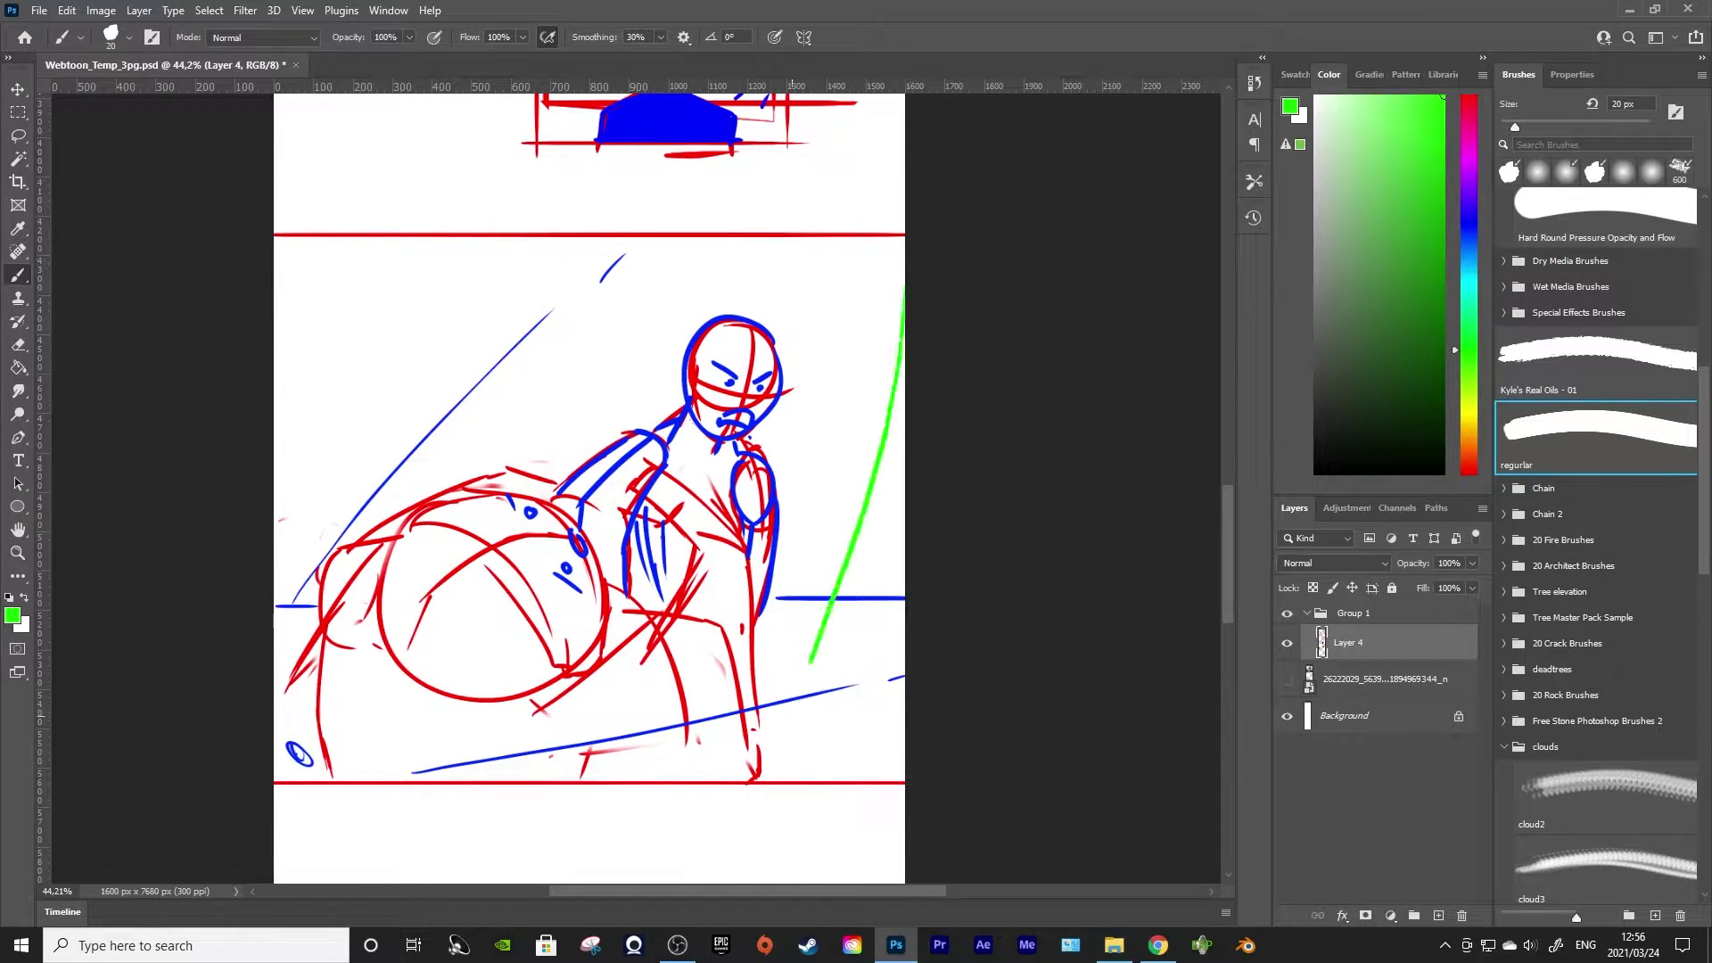
key("ctrl+z")
left_click_drag(849, 777, 903, 565)
key("ctrl+z")
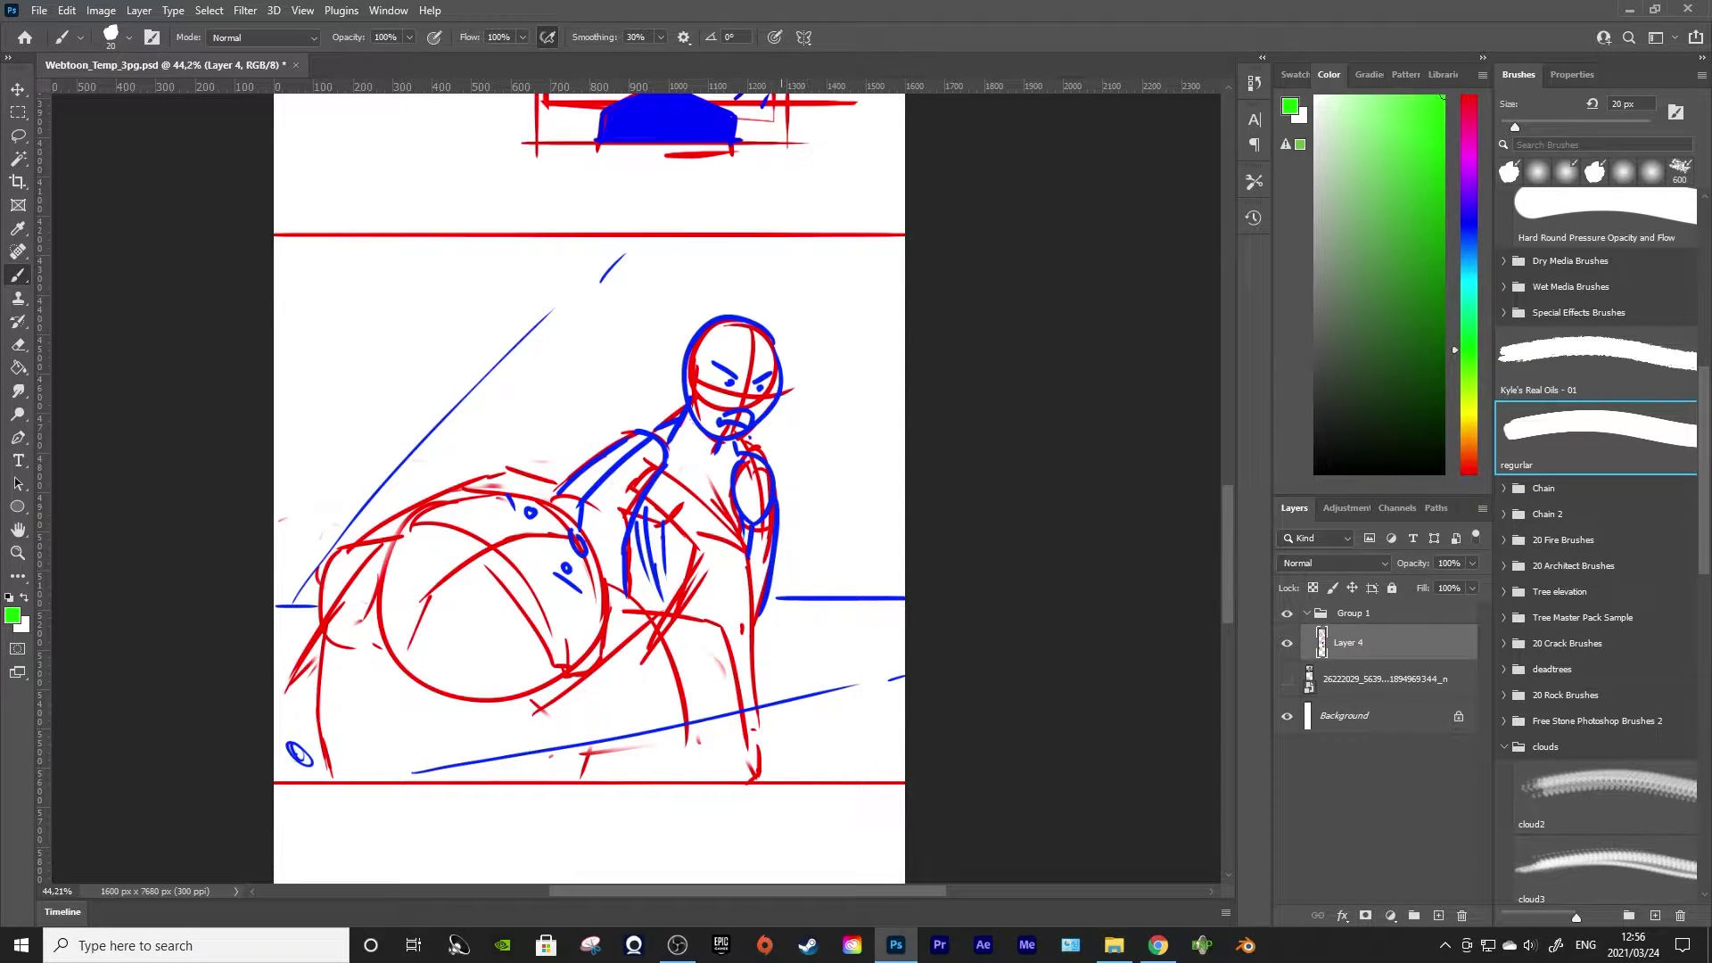
Draw a small green table with a thick top and two legs behind the scowling figure, and hatch its top and right leg
left_click_drag(877, 616, 877, 496)
mouse_move(858, 617)
left_mouse_down()
mouse_move(857, 531)
mouse_move(879, 610)
left_mouse_up()
left_click_drag(780, 528, 889, 529)
left_click_drag(886, 529, 885, 489)
key("Escape")
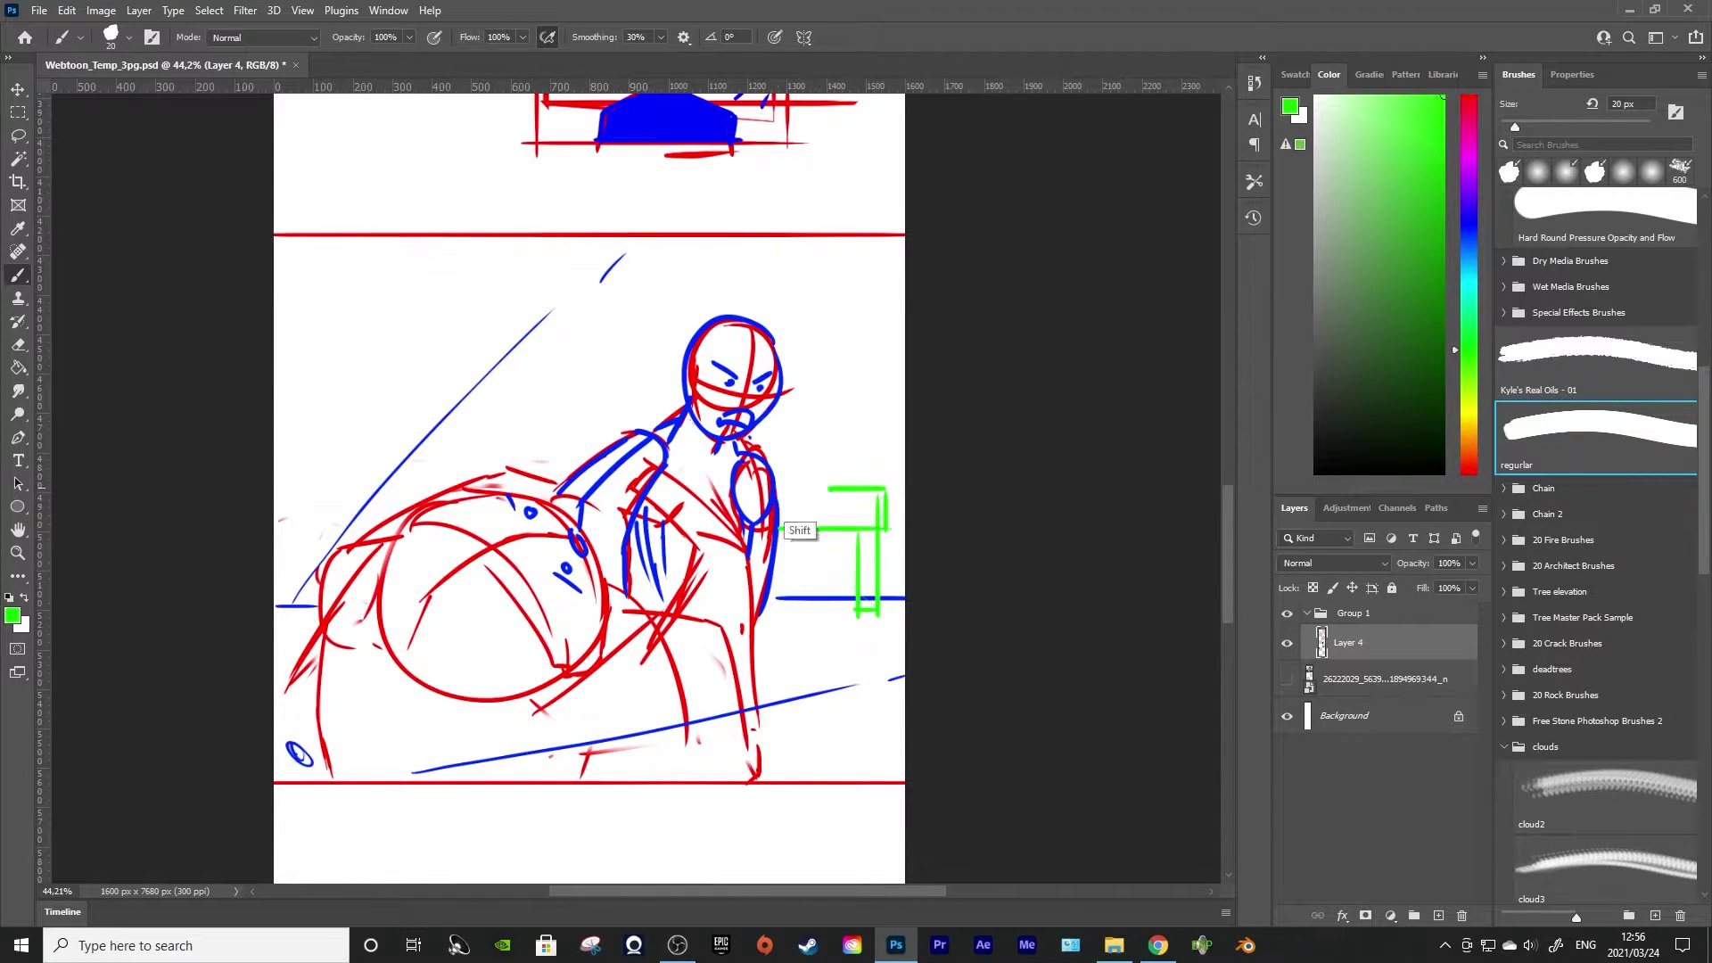
left_click_drag(780, 489, 829, 488)
mouse_move(769, 491)
left_mouse_down()
mouse_move(854, 490)
mouse_move(884, 524)
left_mouse_up()
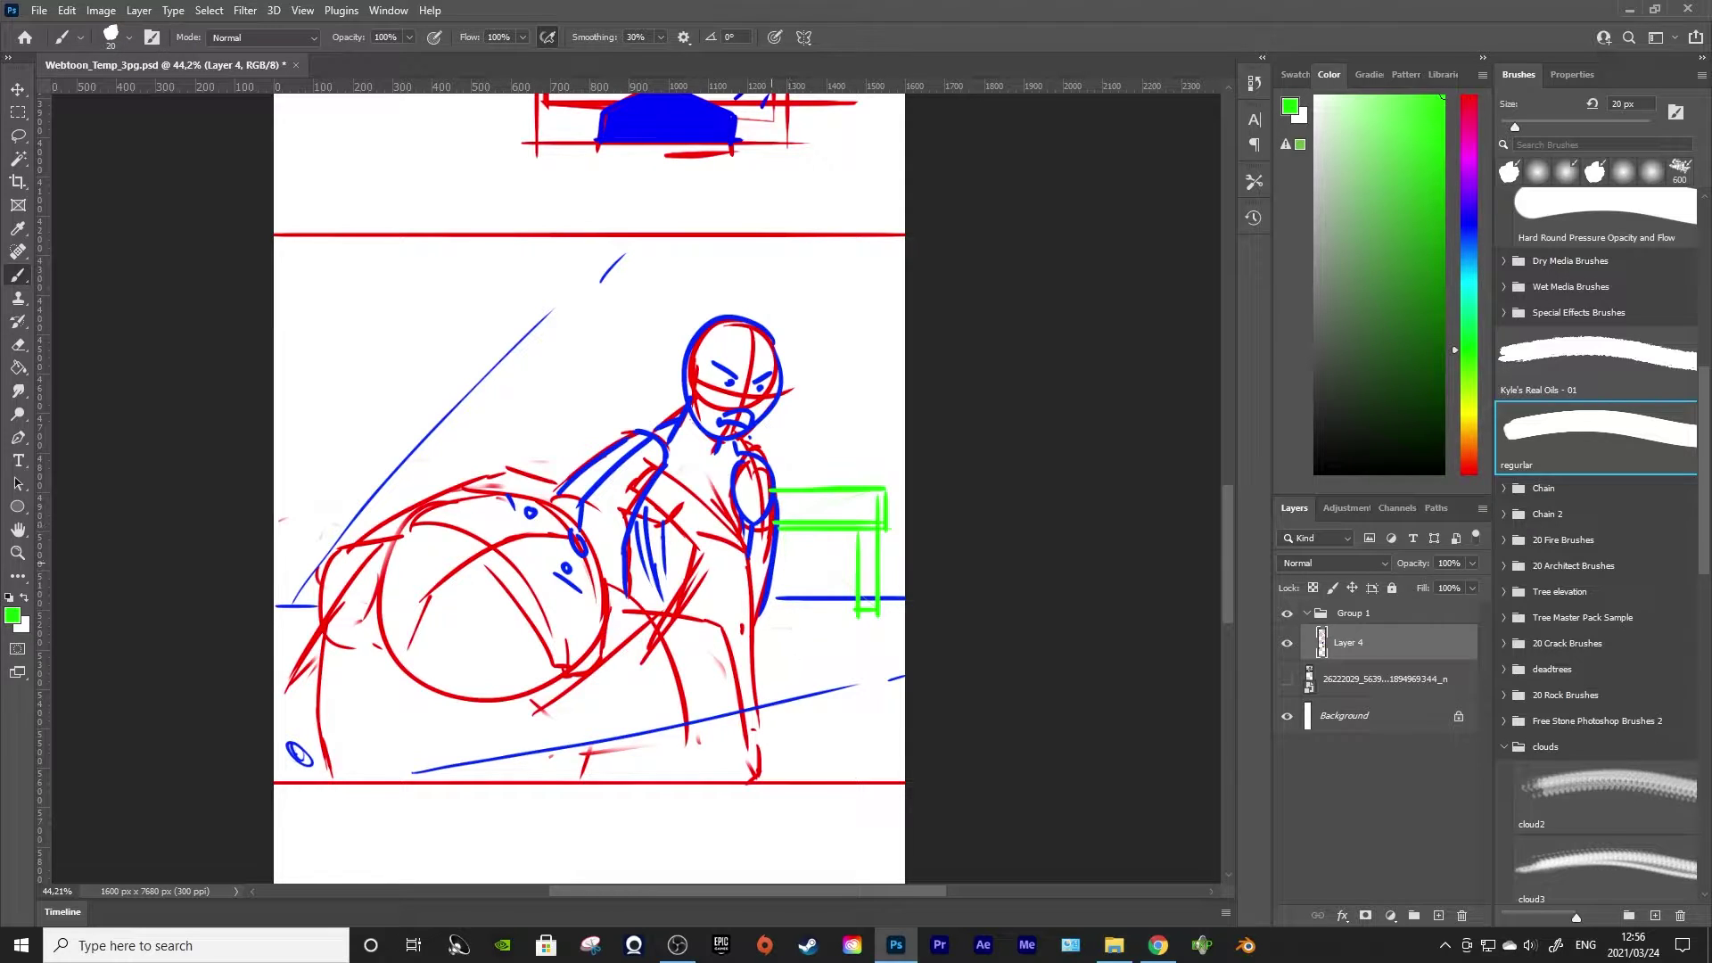
left_click_drag(777, 553, 783, 615)
mouse_move(776, 499)
left_mouse_down()
mouse_move(861, 515)
mouse_move(870, 571)
left_mouse_up()
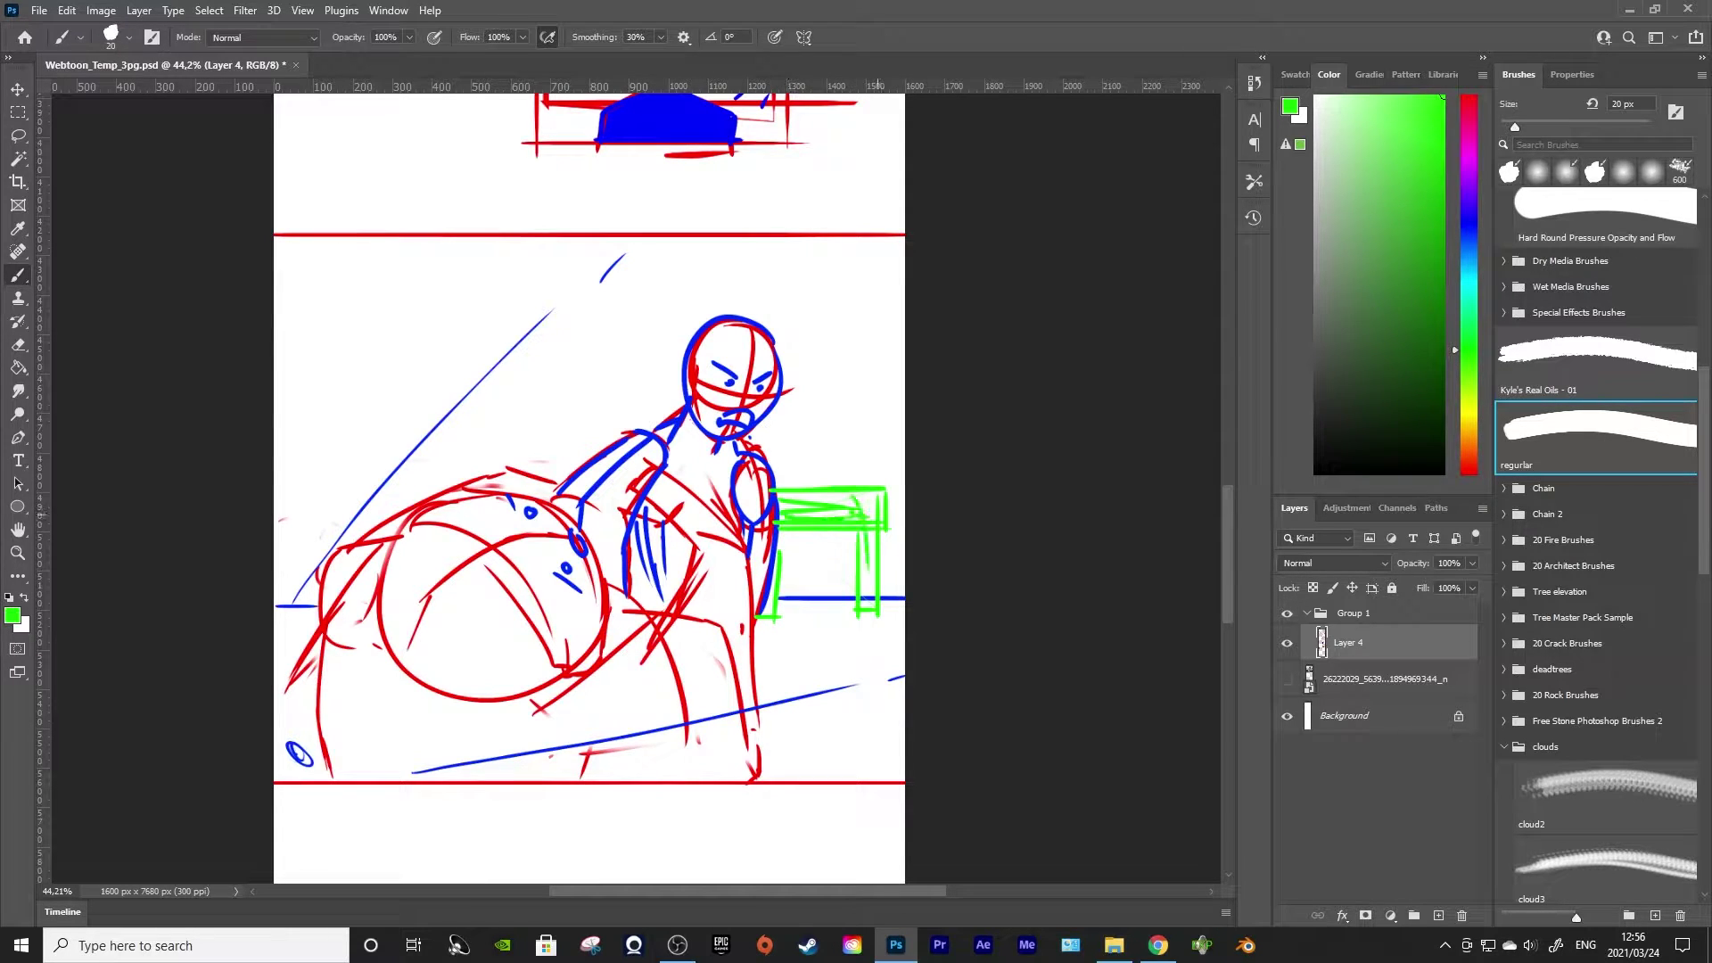
left_click_drag(870, 505, 874, 589)
Draw green vertical lines along both sides of the room layout panel and an arrow from the camera towards the nearest figure
left_click_drag(1228, 552, 1228, 456)
scroll(588, 482, "up", 10)
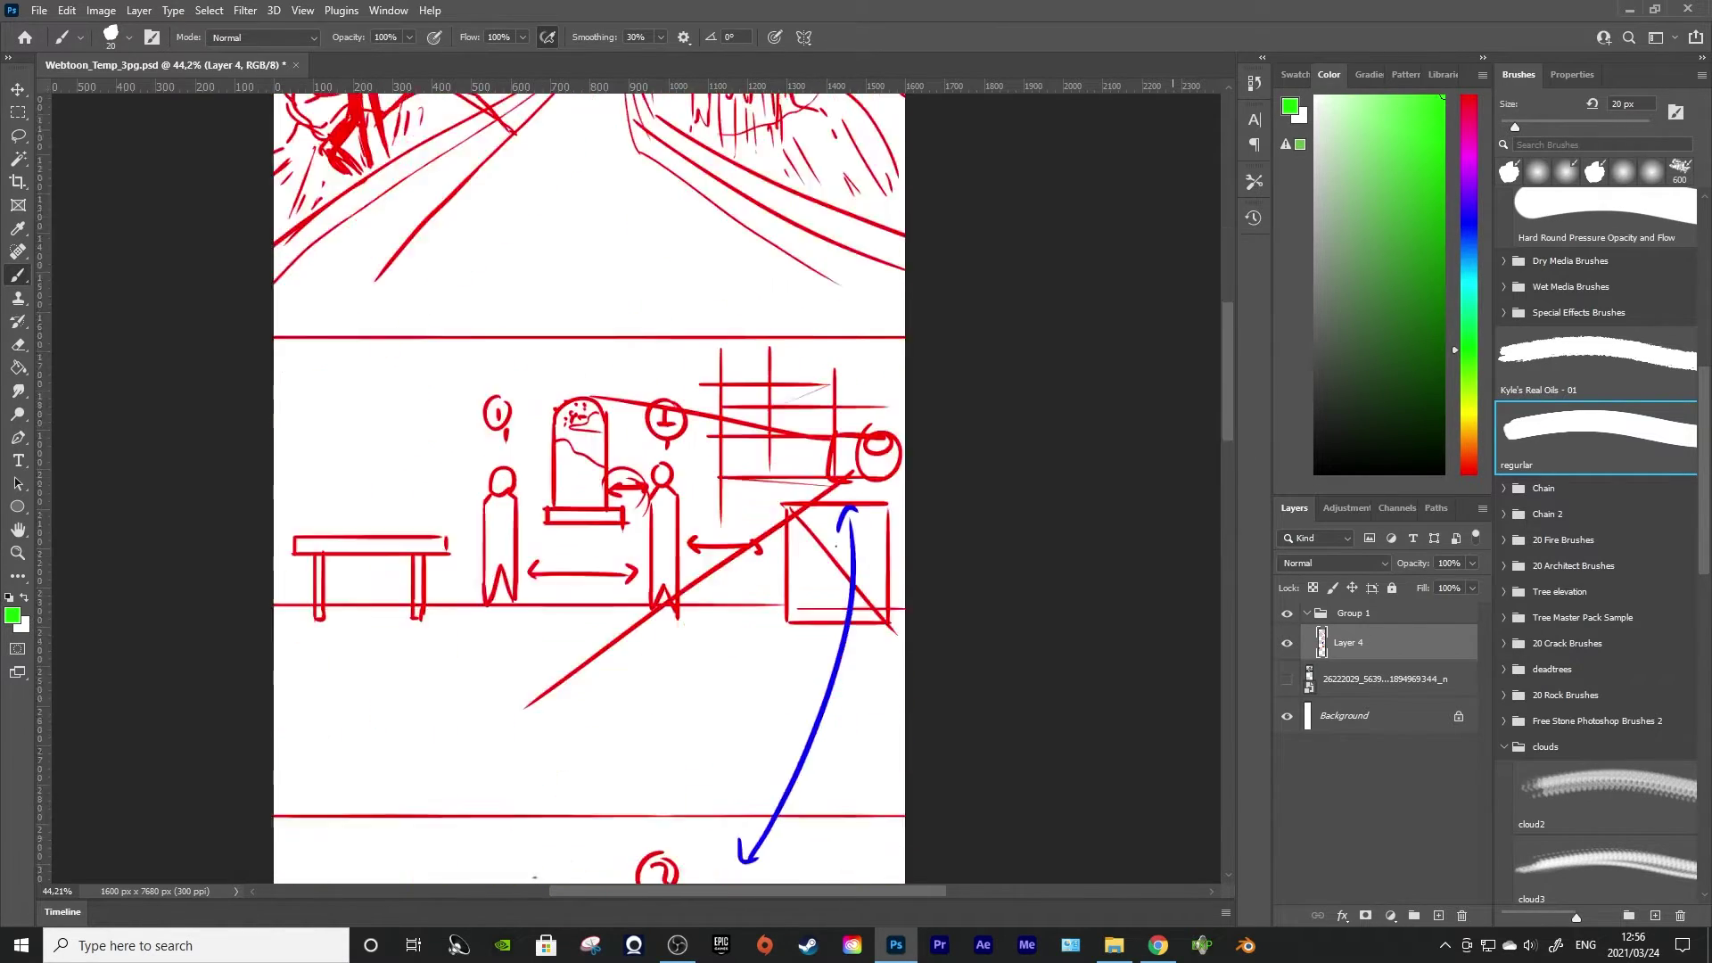
scroll(589, 482, "down", 5)
left_click_drag(278, 103, 279, 530)
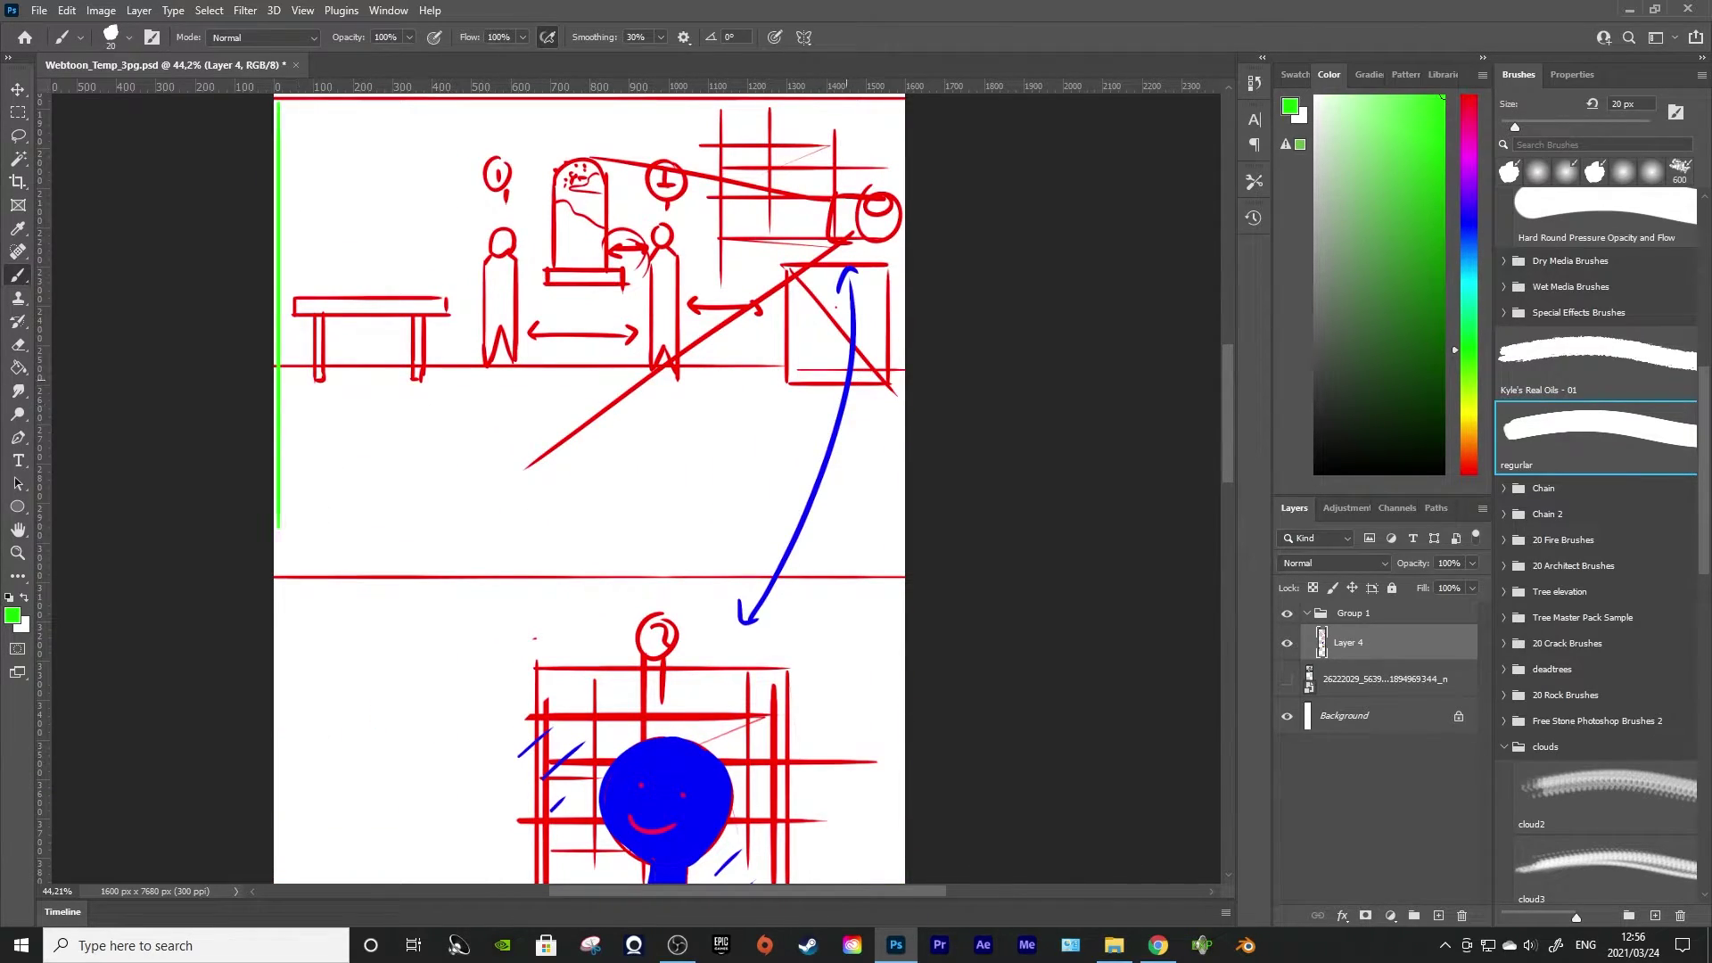
left_click_drag(903, 103, 903, 496)
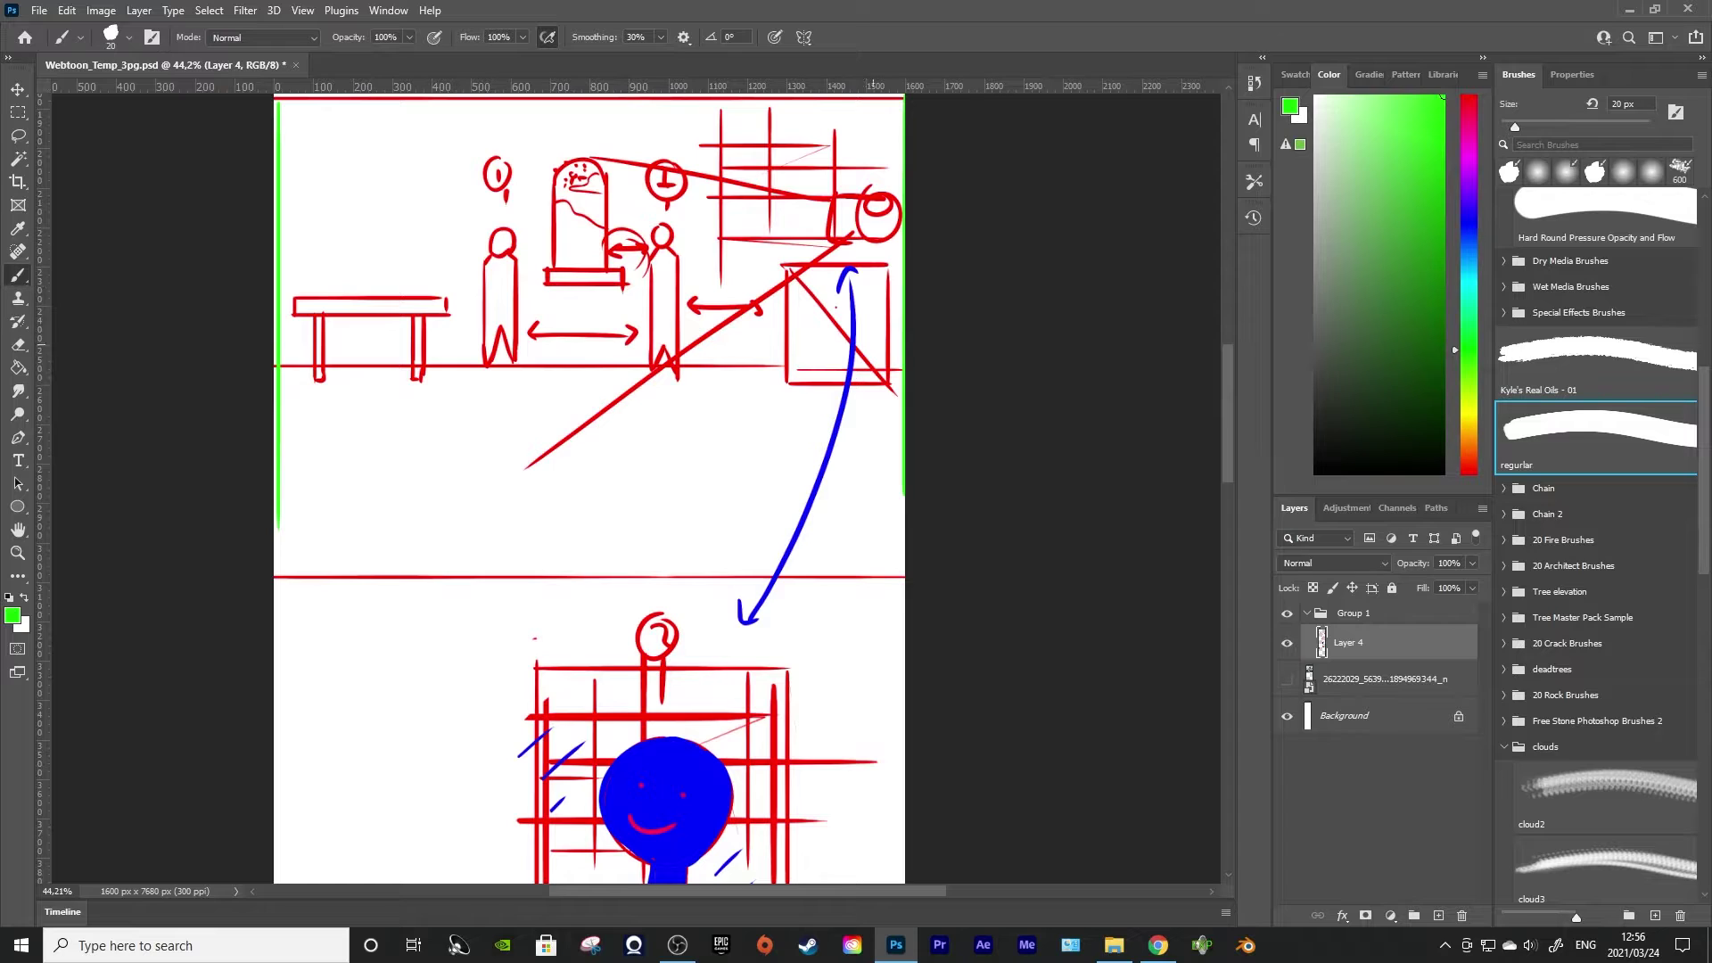
mouse_move(814, 239)
left_mouse_down()
mouse_move(711, 253)
mouse_move(693, 237)
left_mouse_up()
Draw a green rectangular picture frame on the wall in the upper left of the two-figure panel
scroll(588, 485, "down", 10)
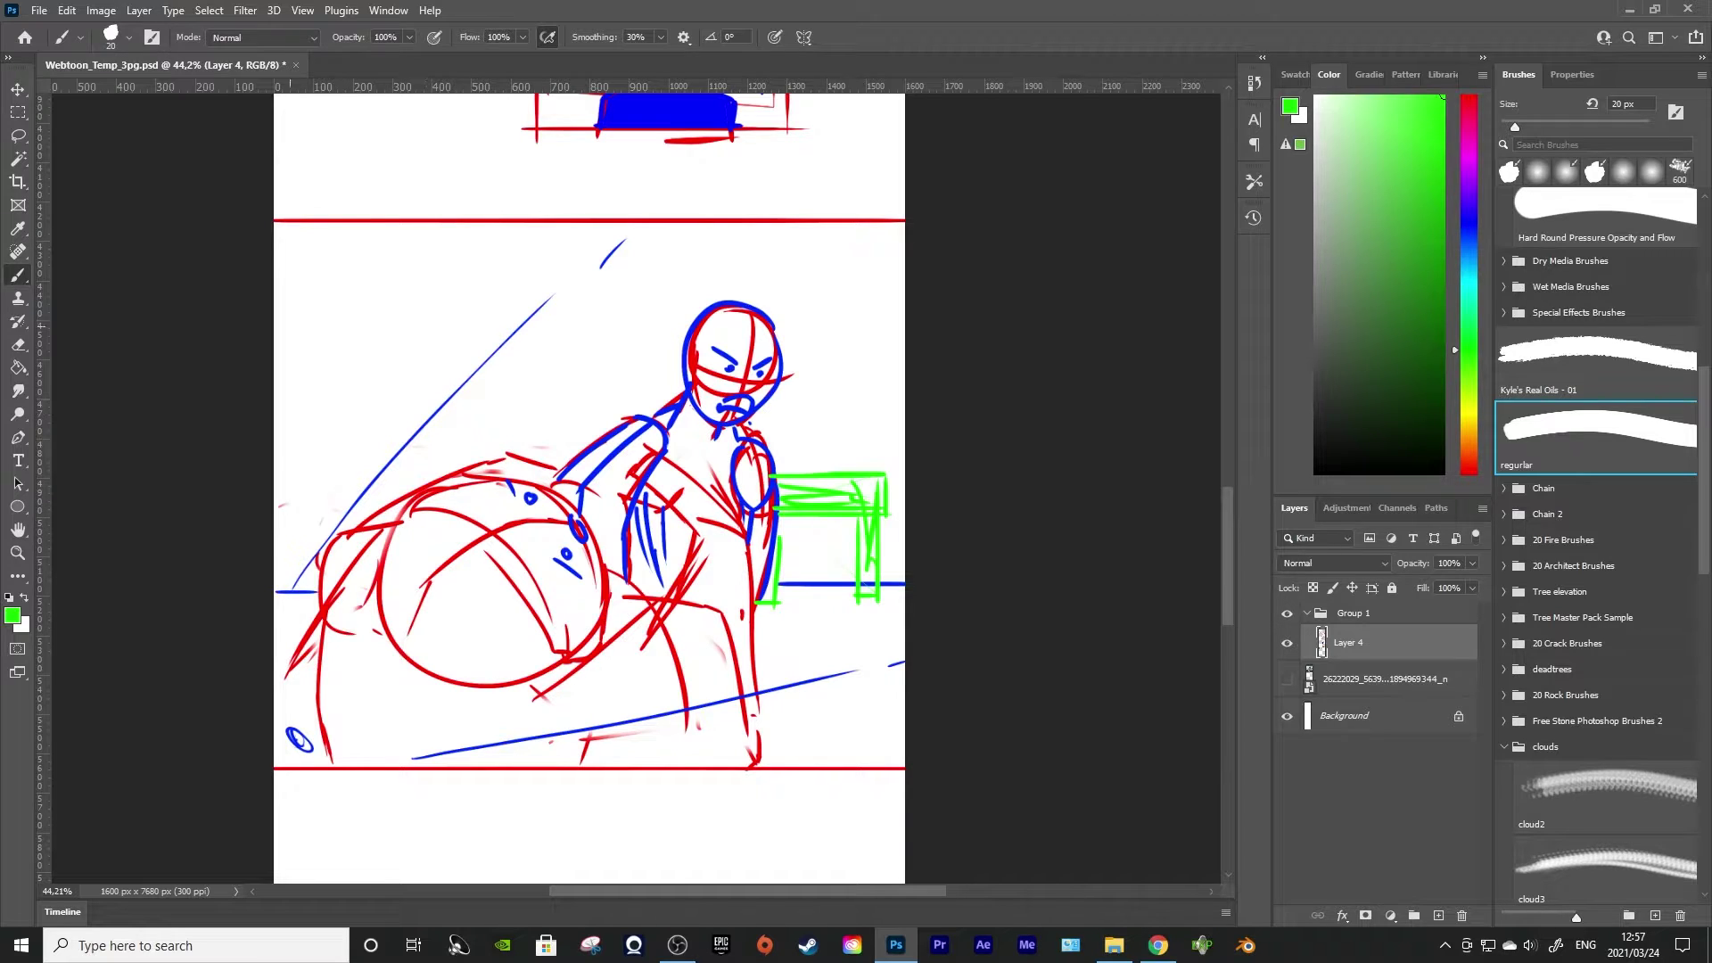
left_click_drag(348, 267, 351, 416)
key("ctrl+z")
left_click_drag(345, 274, 345, 443)
left_click_drag(339, 264, 570, 264)
left_click_drag(585, 260, 584, 389)
left_click_drag(324, 413, 570, 413)
key("ctrl+z")
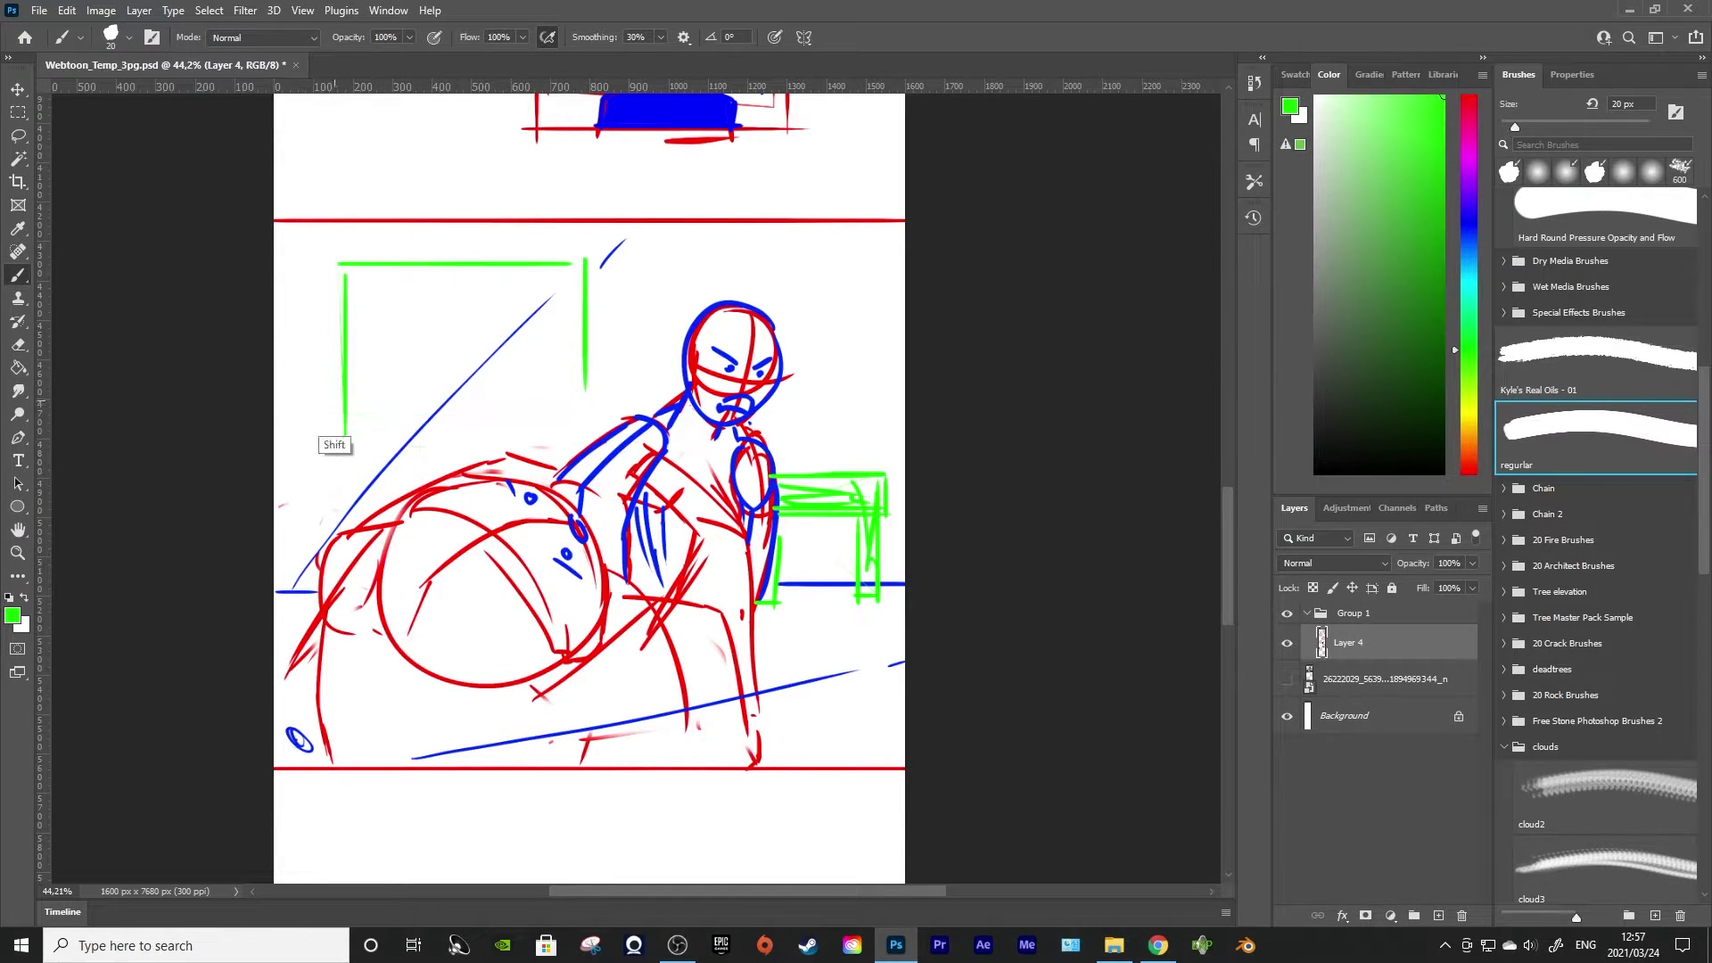
left_click_drag(337, 398, 603, 398)
Sketch a green figure with raised arms and a hanger for the framed picture, and draw arrows pointing at the picture and the table
mouse_move(446, 261)
left_mouse_down()
mouse_move(501, 267)
mouse_move(483, 260)
mouse_move(436, 336)
left_mouse_up()
key("ctrl+z")
key("ctrl+z")
left_click_drag(522, 291, 481, 322)
mouse_move(439, 379)
left_mouse_down()
mouse_move(491, 332)
mouse_move(501, 395)
left_mouse_up()
mouse_move(489, 330)
left_mouse_down()
mouse_move(528, 287)
mouse_move(471, 308)
left_mouse_up()
left_click_drag(465, 317, 471, 319)
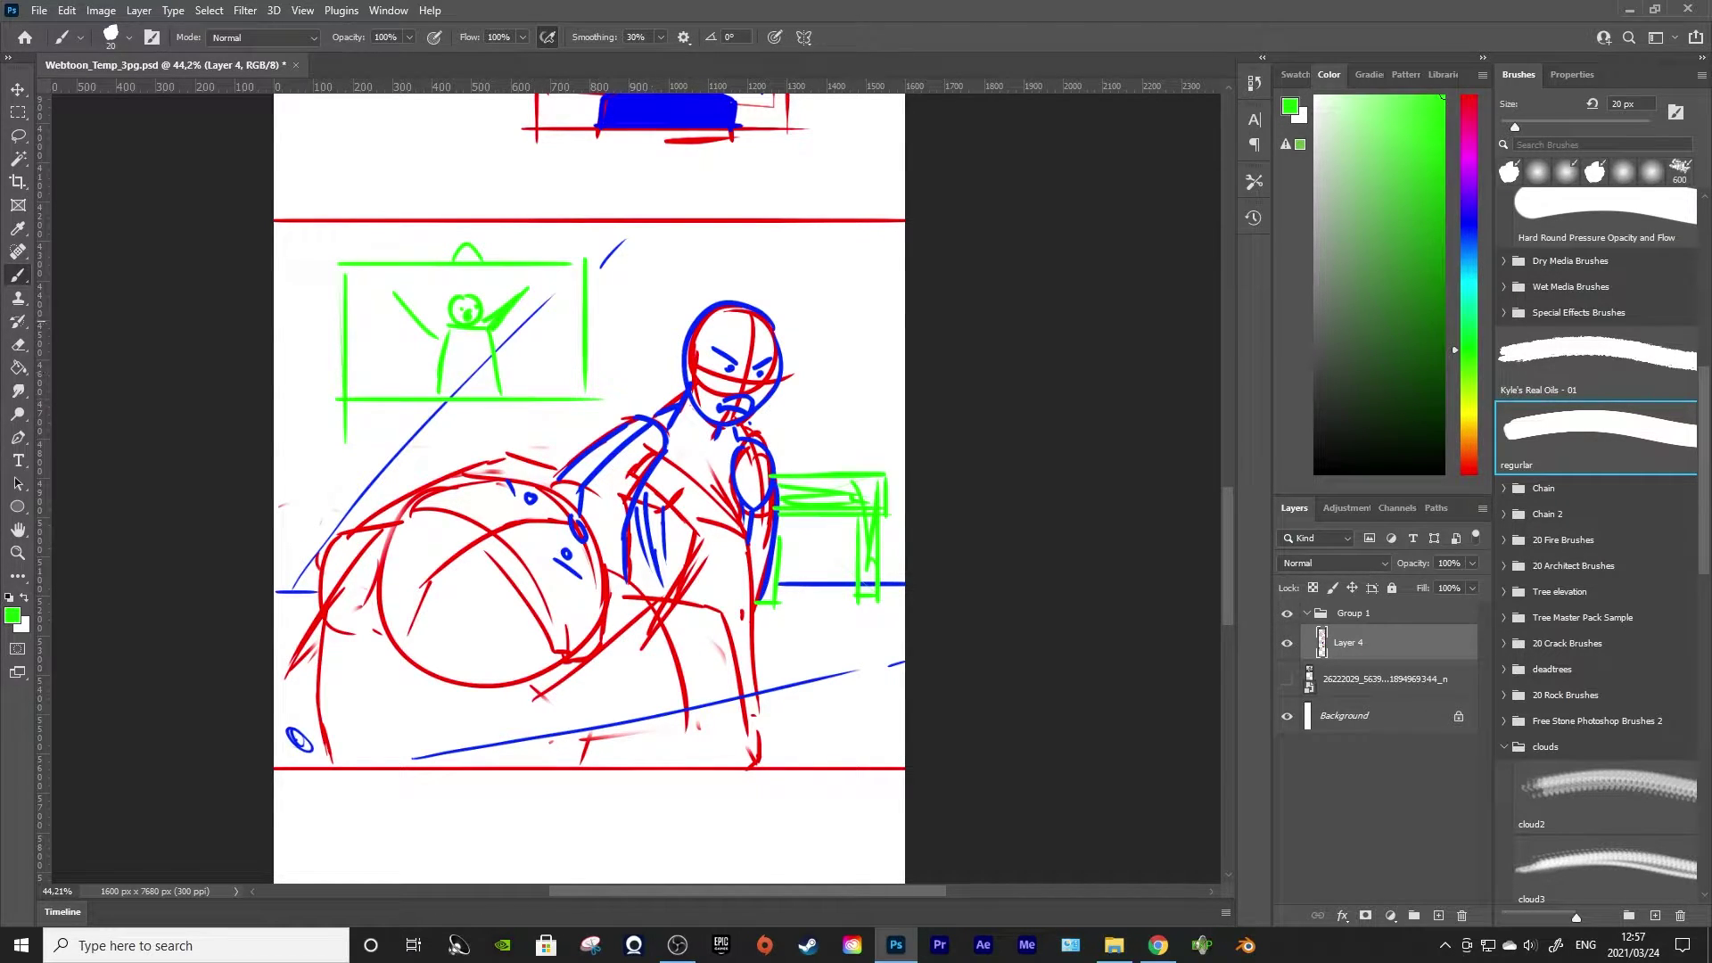
left_click_drag(842, 423, 847, 443)
mouse_move(630, 290)
left_mouse_down()
mouse_move(632, 313)
mouse_move(682, 290)
left_mouse_up()
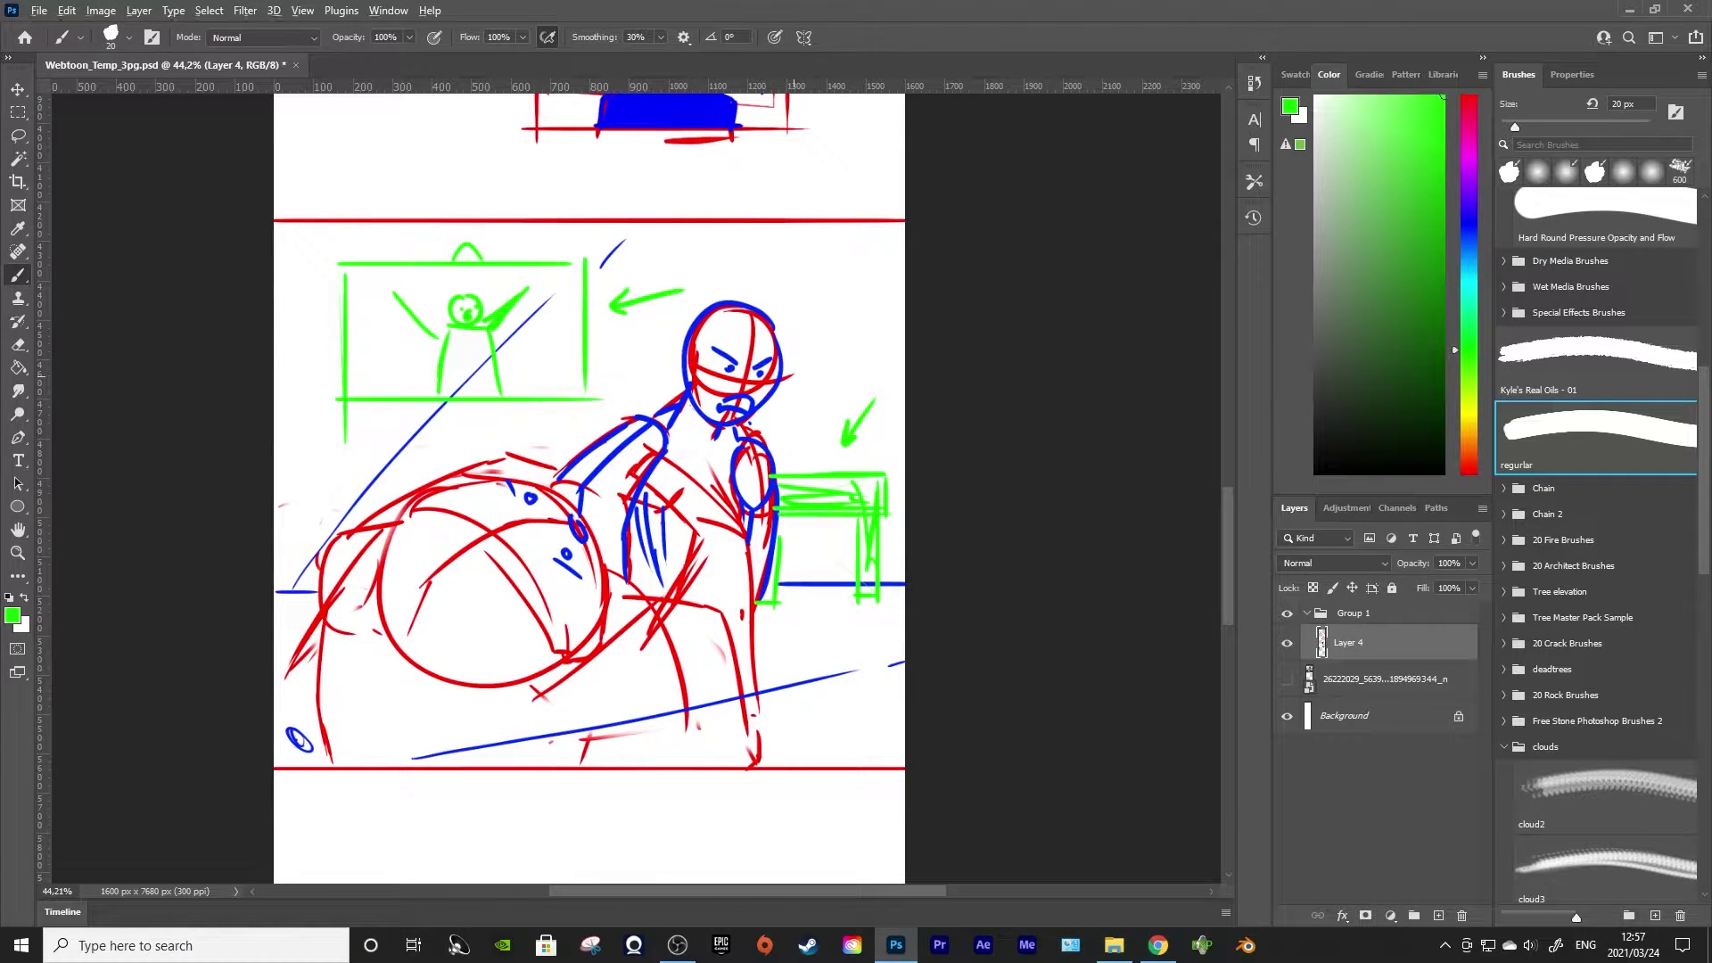
Examine the window panel and the two-figure panel together at a smaller scale
scroll(804, 587, "down", 3)
scroll(657, 488, "up", 5)
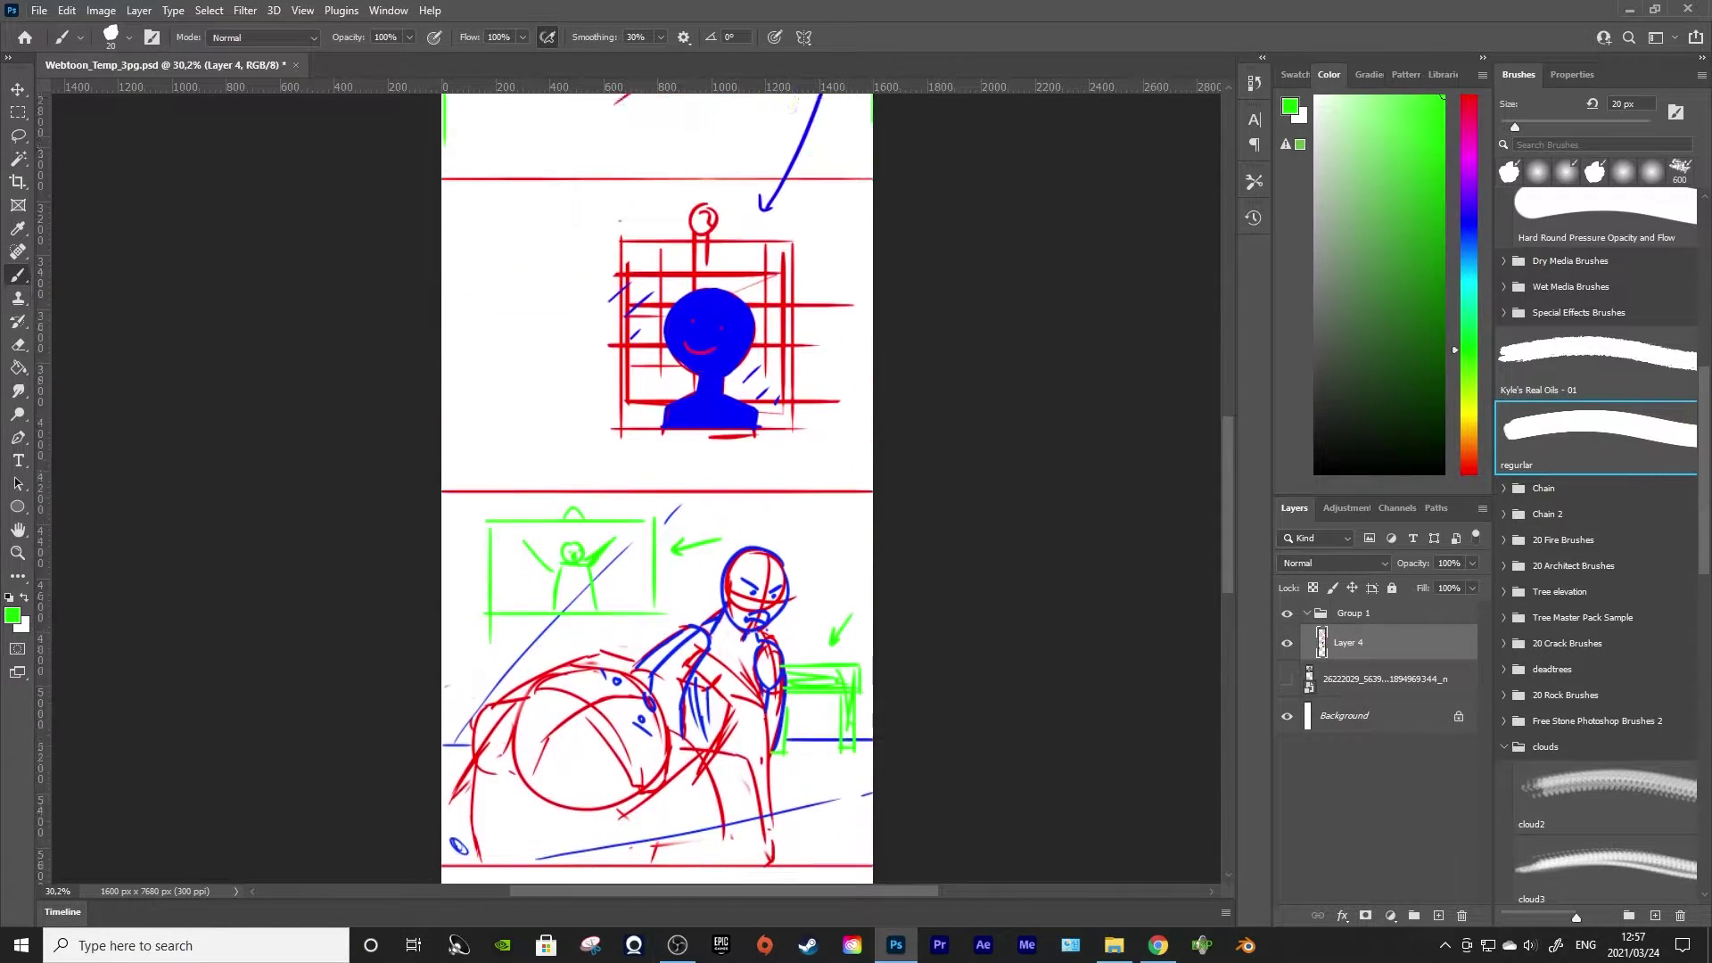
scroll(657, 489, "down", 4)
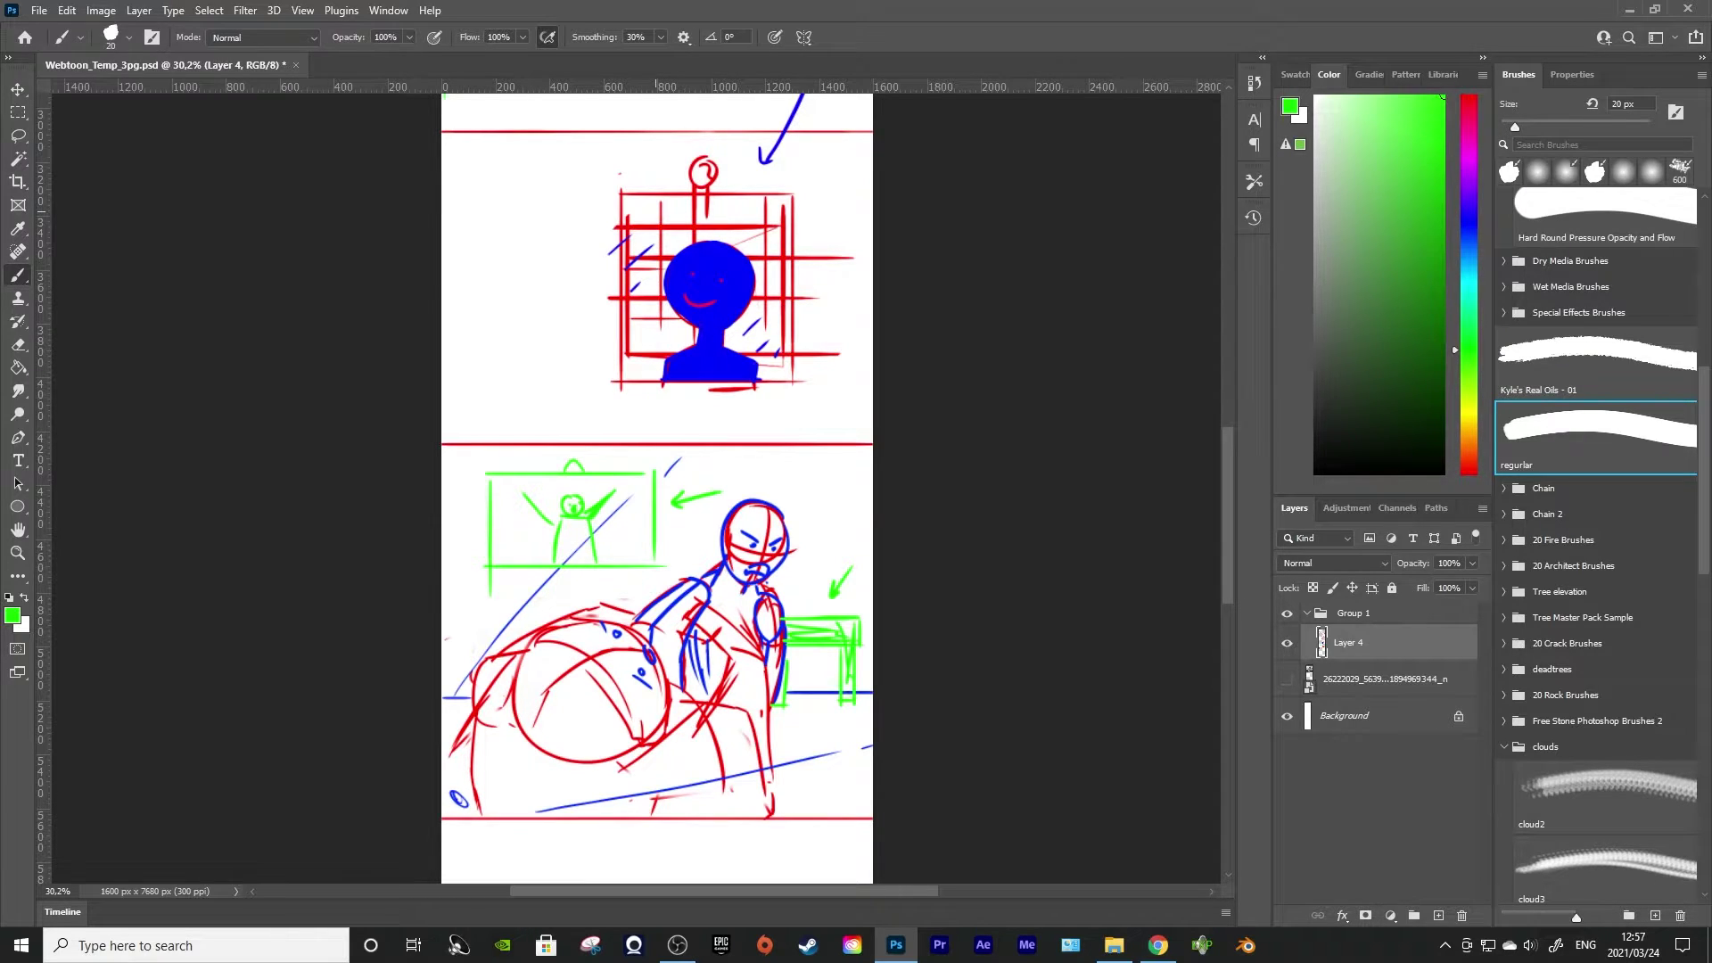
scroll(657, 487, "down", 5)
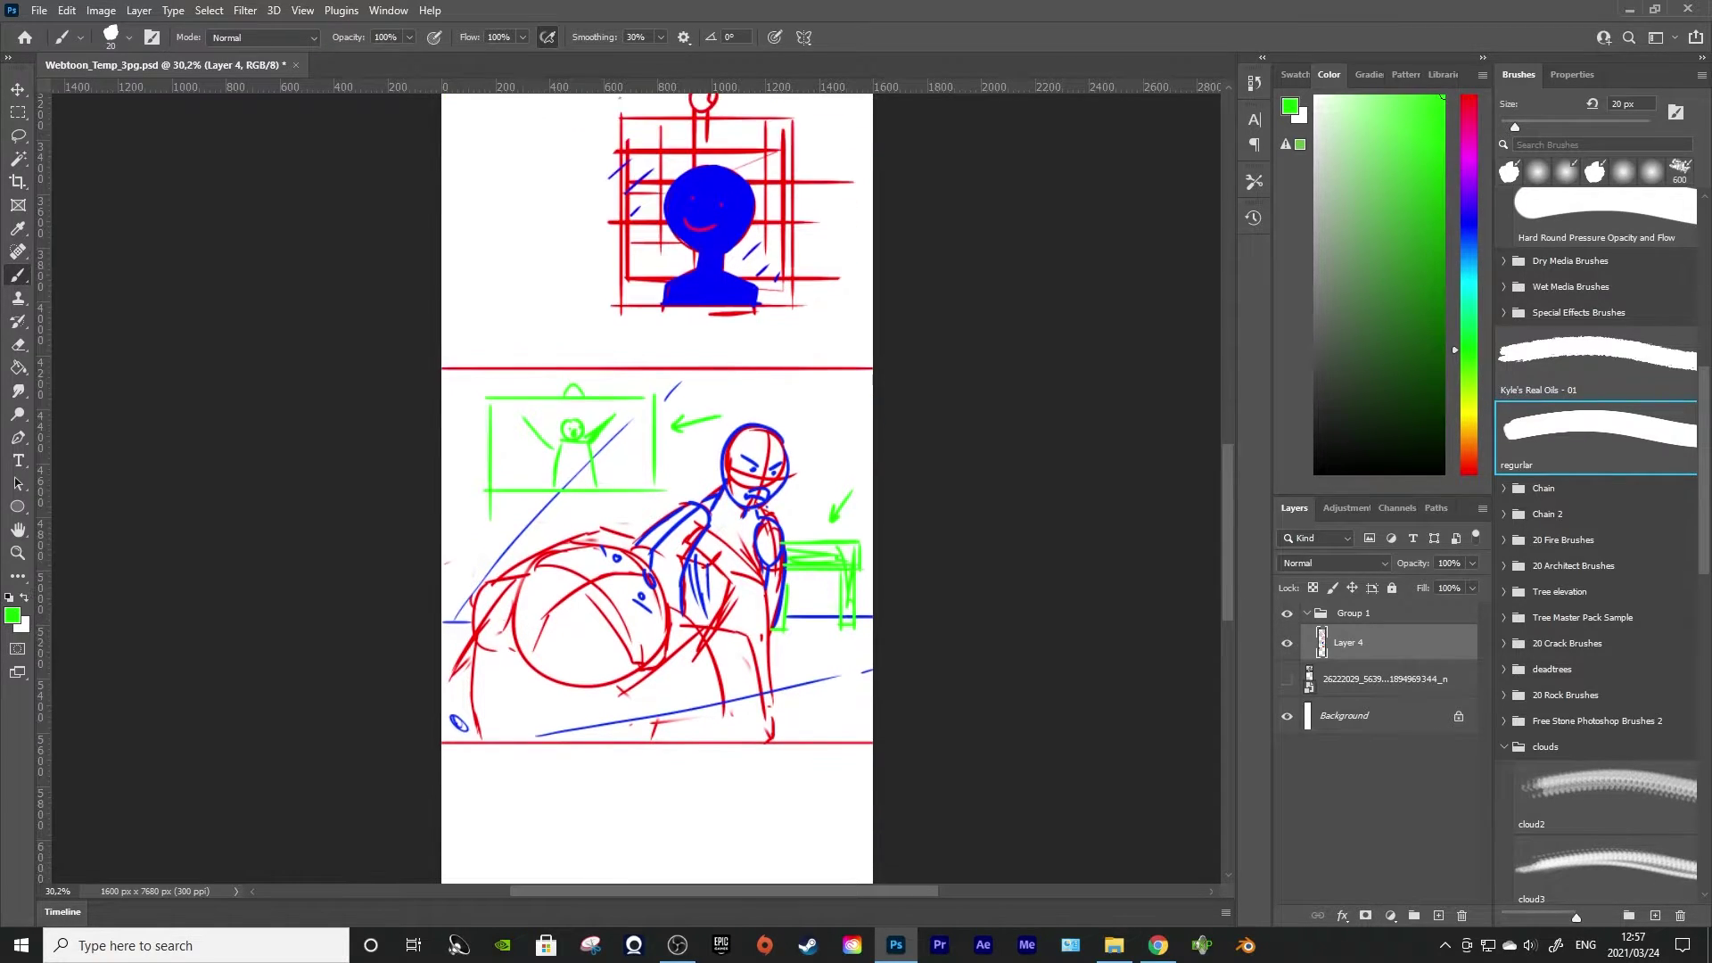
scroll(657, 488, "up", 3)
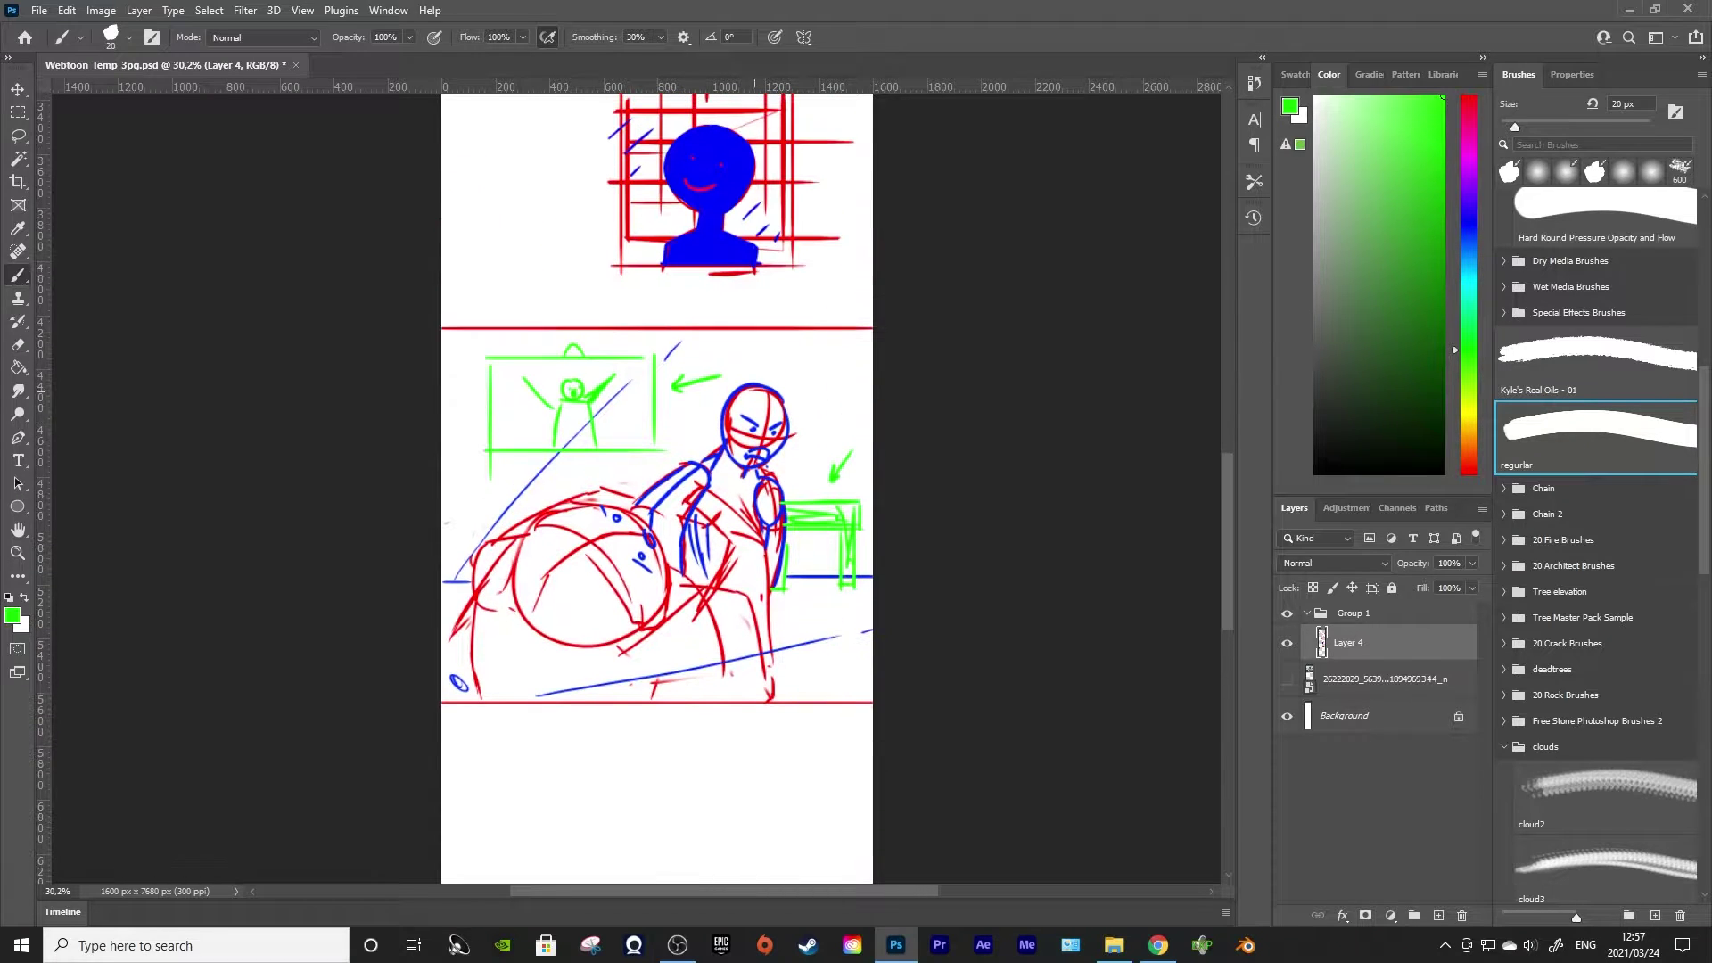
scroll(657, 488, "up", 3)
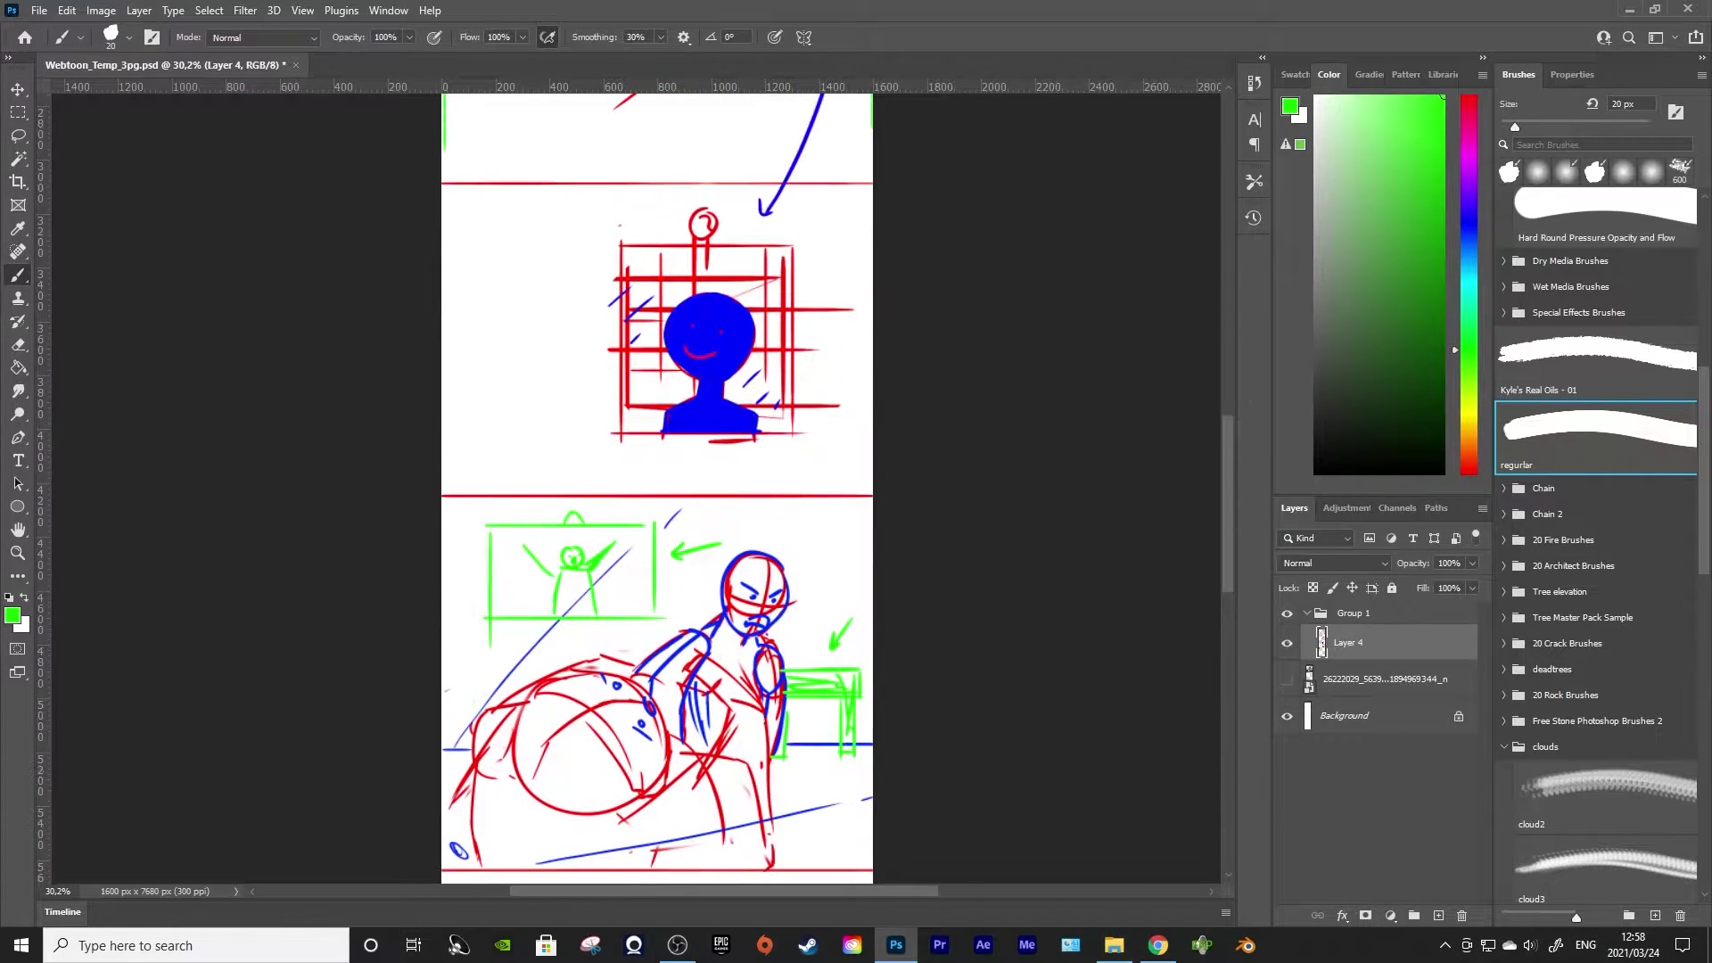
scroll(658, 487, "down", 1)
scroll(657, 488, "down", 2)
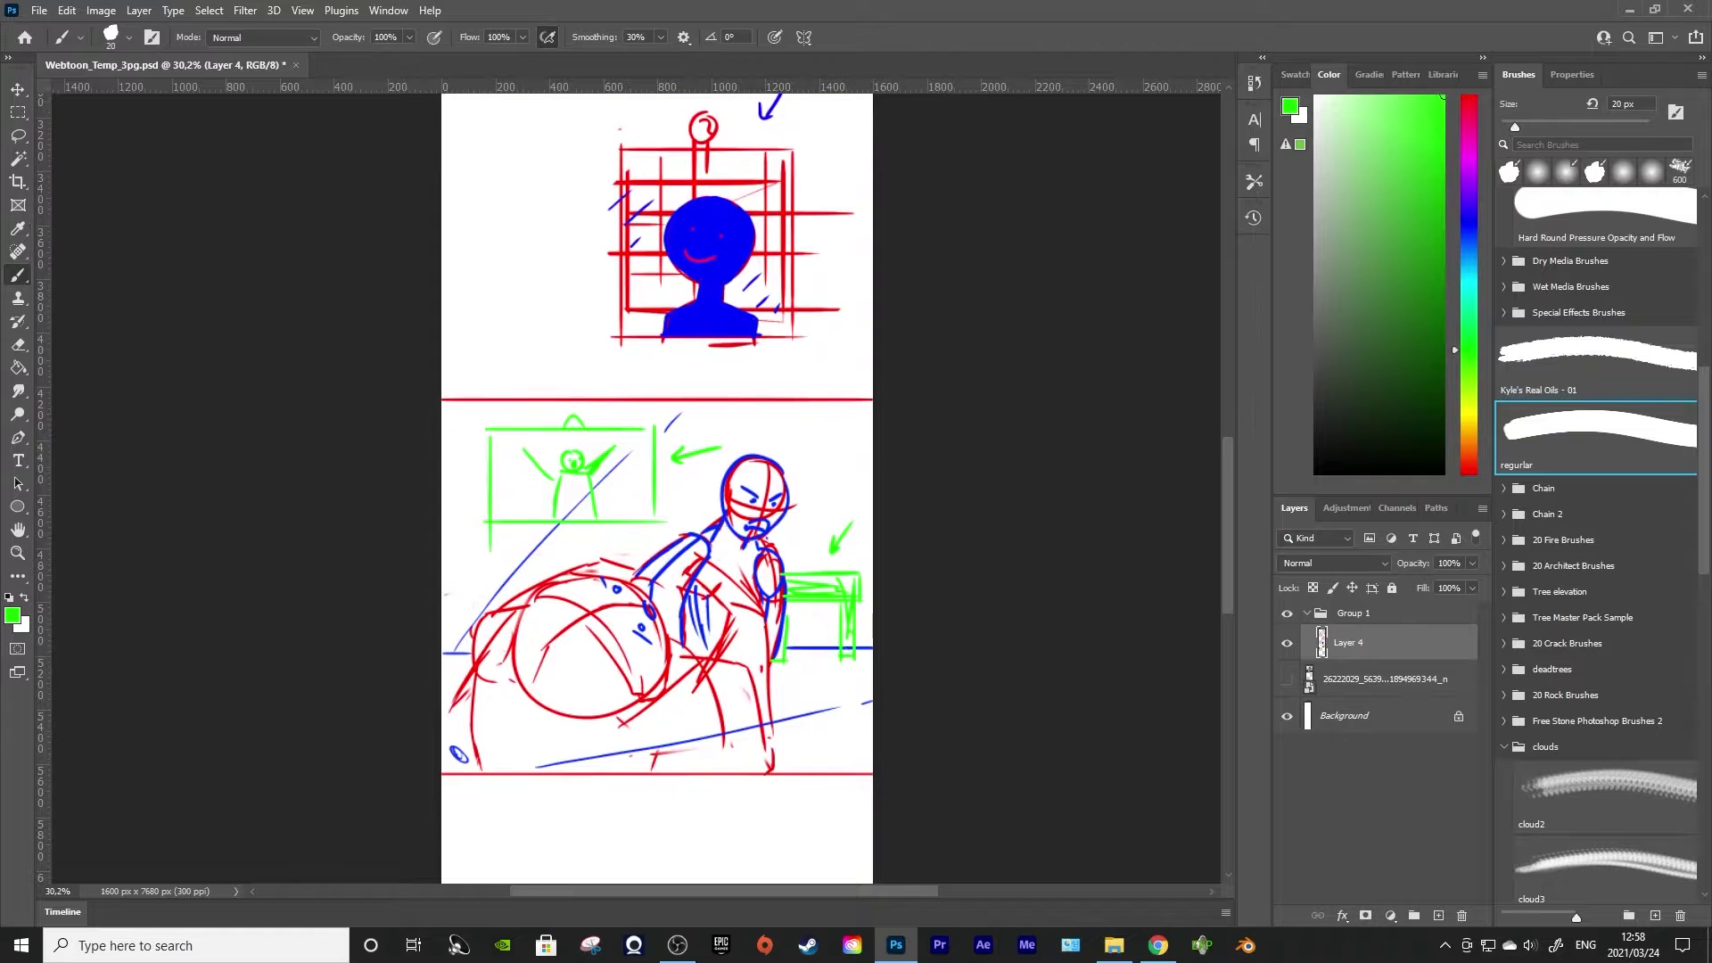
Draw a small green circle on top of the table beside the scowling figure
mouse_move(1228, 509)
left_mouse_down()
mouse_move(1227, 575)
mouse_move(1228, 535)
left_mouse_up()
scroll(657, 489, "up", 2)
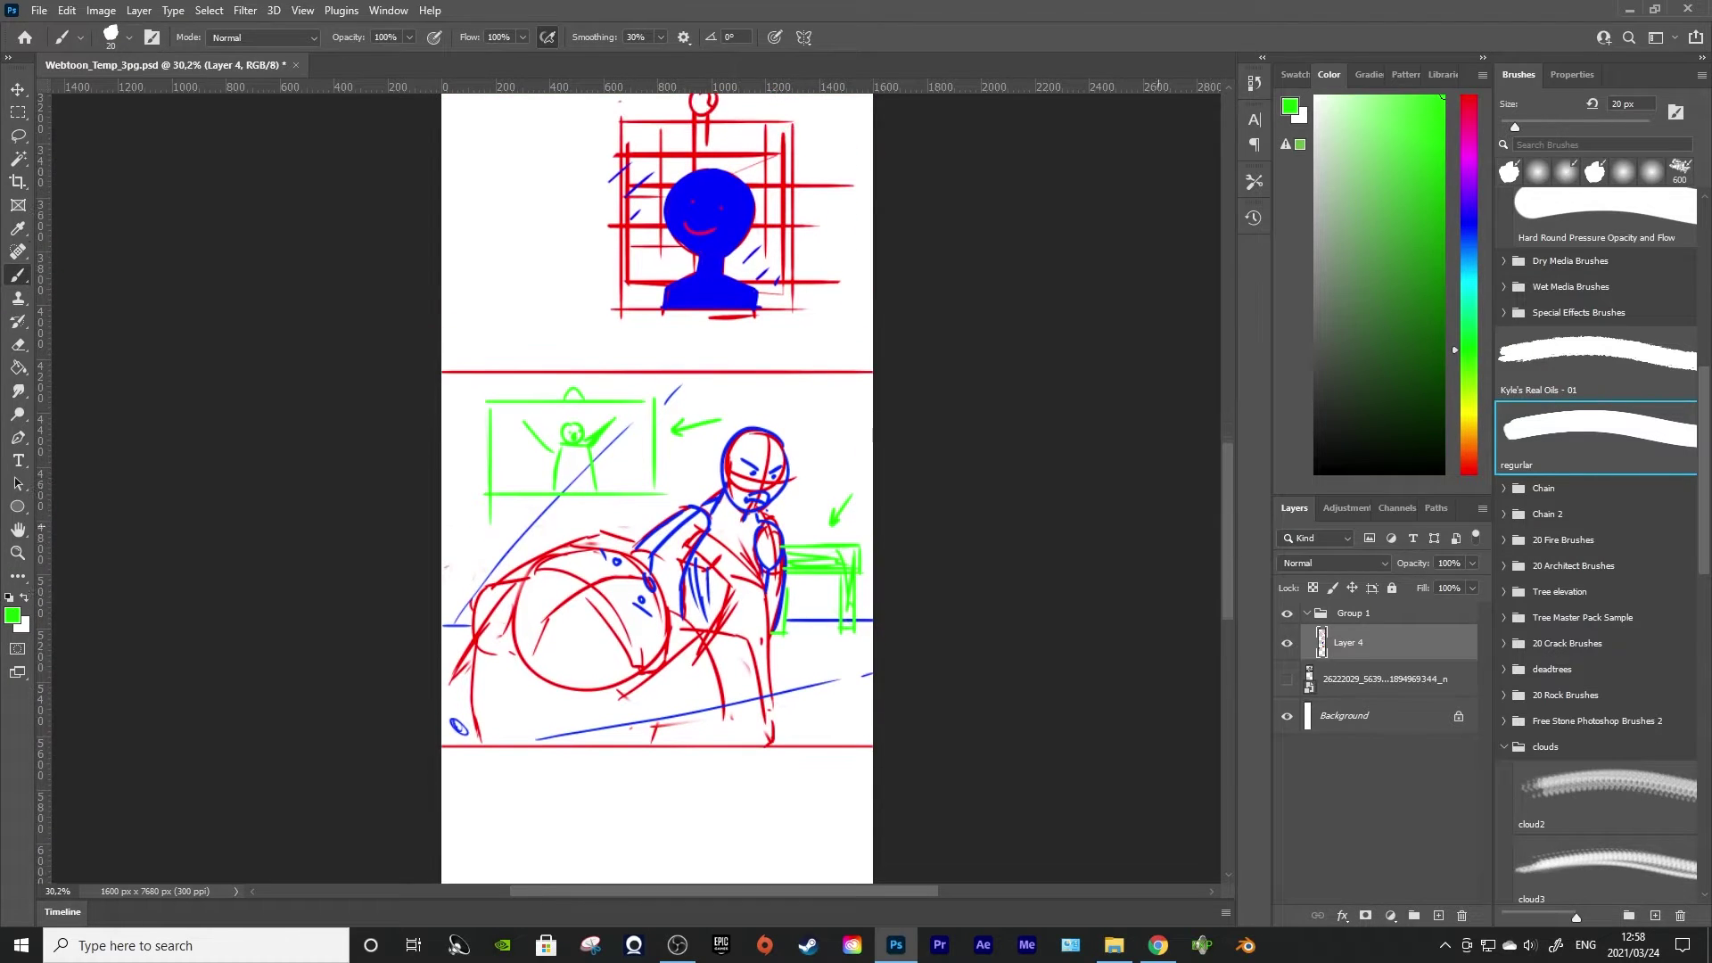
left_click_drag(847, 506, 838, 504)
Compare the object positions in the room layout panel with the backgrounds of the panels below it
scroll(657, 488, "up", 10)
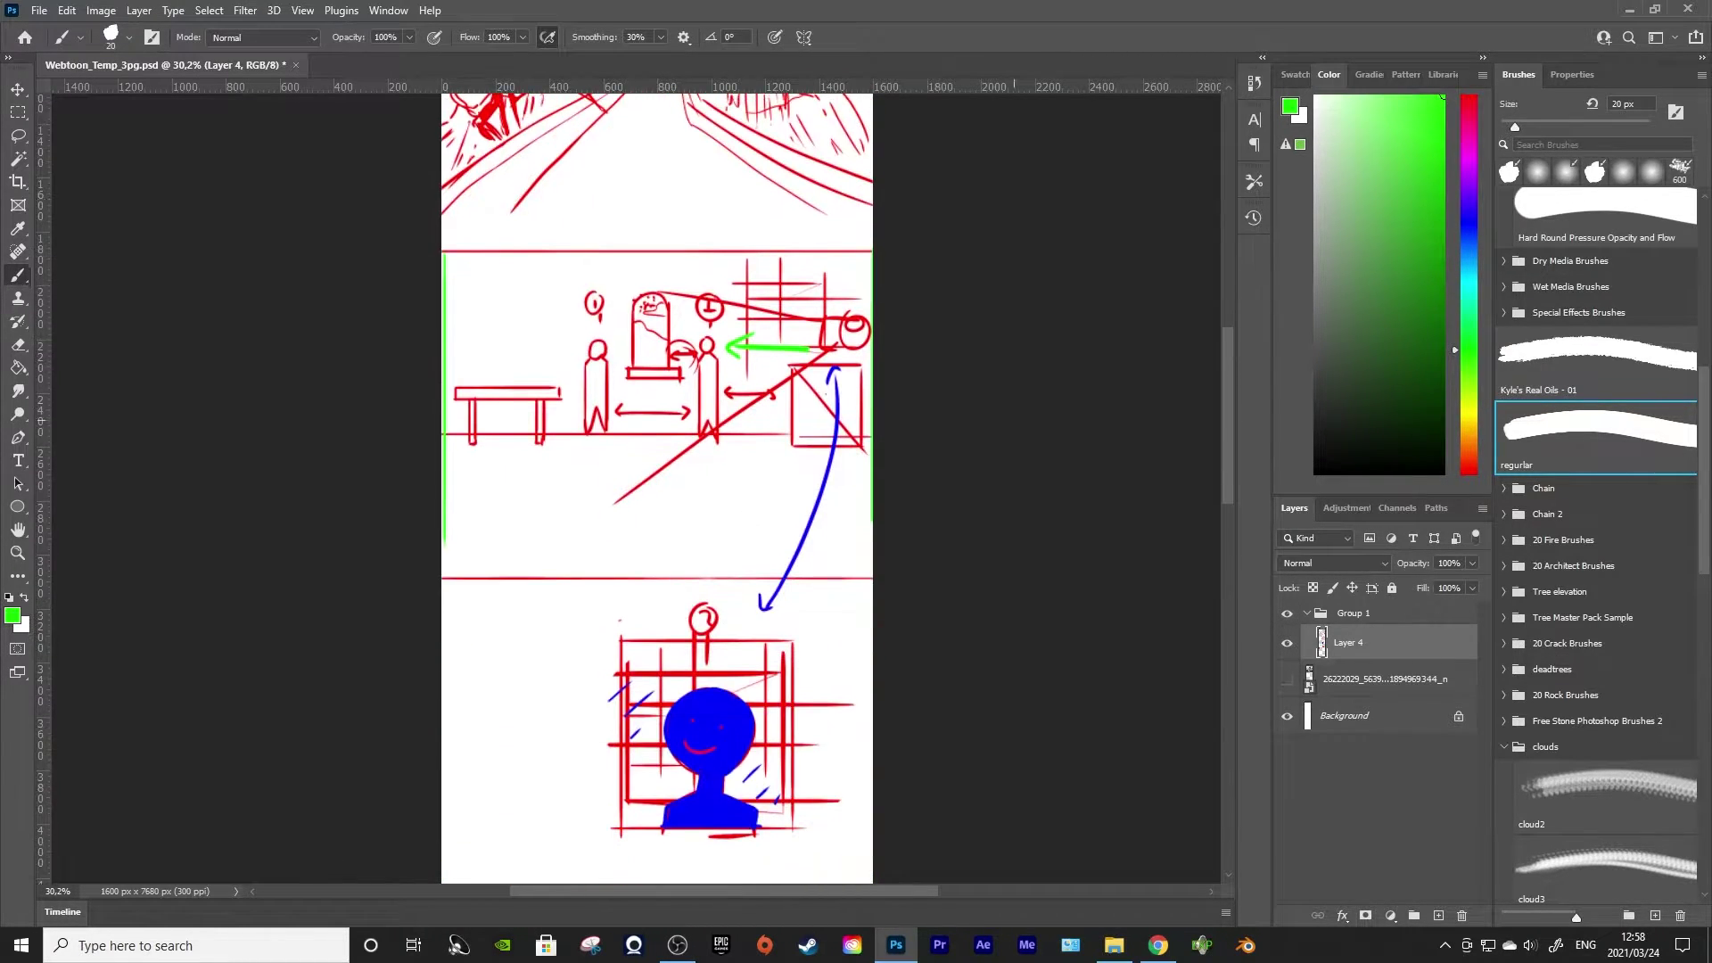
scroll(657, 488, "down", 10)
scroll(657, 489, "up", 7)
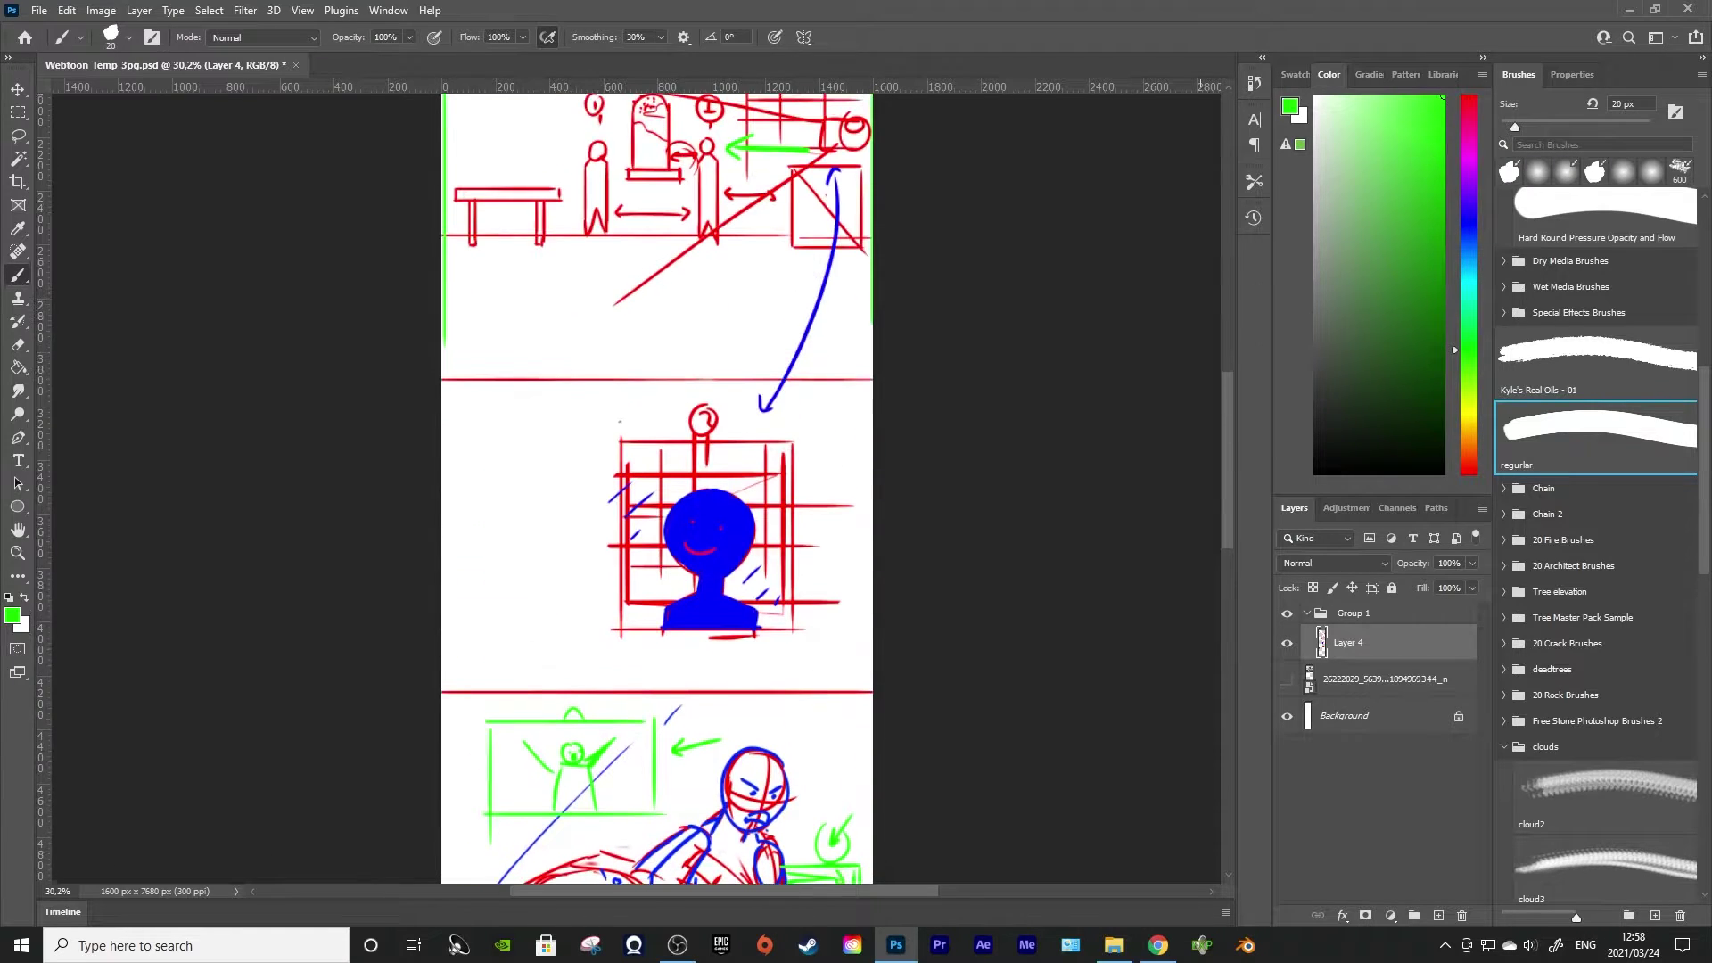
scroll(657, 488, "down", 7)
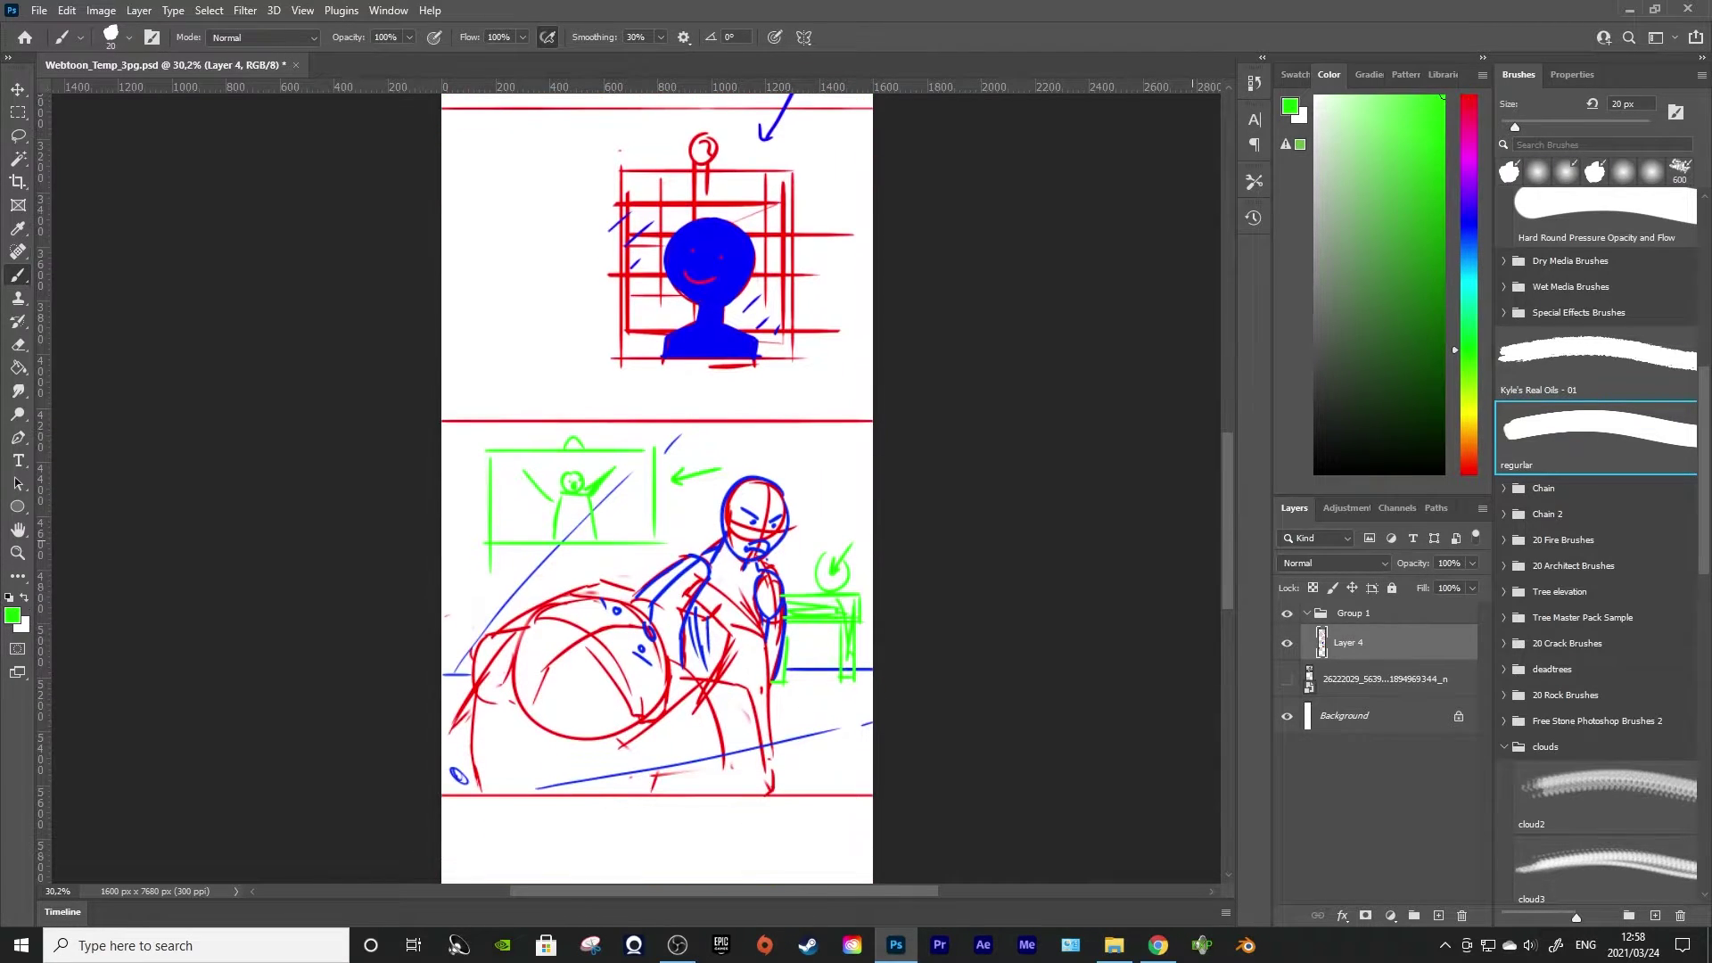
scroll(657, 489, "down", 1)
scroll(657, 488, "down", 2)
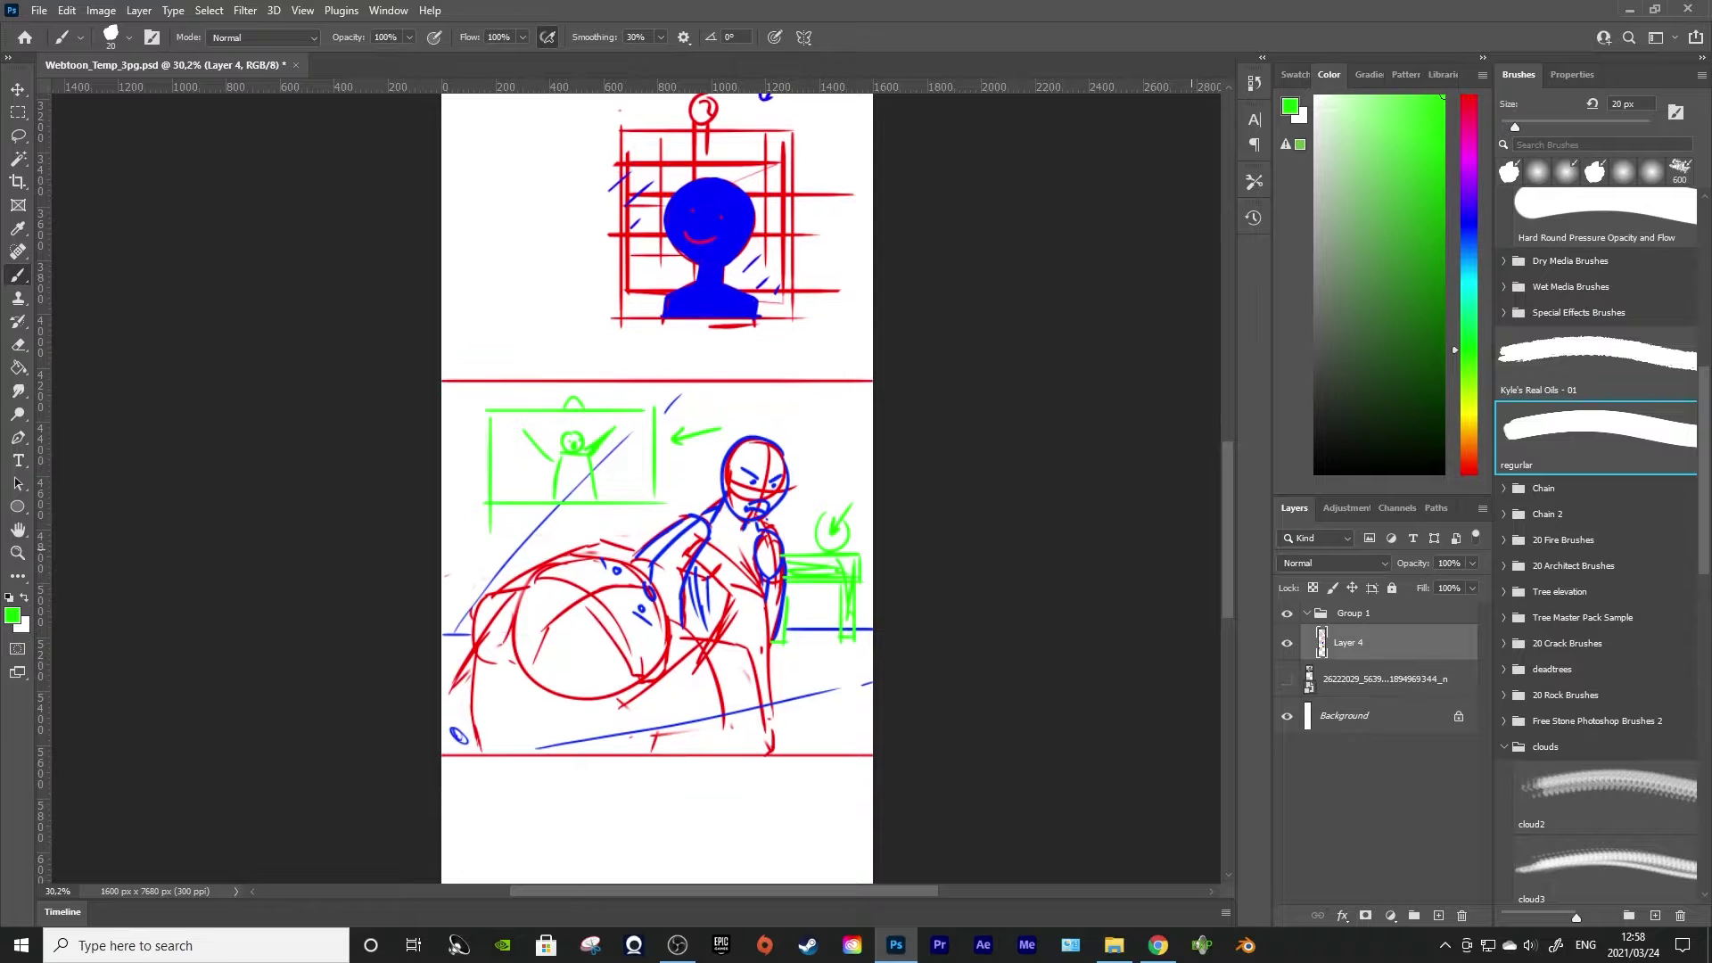
scroll(658, 489, "up", 3)
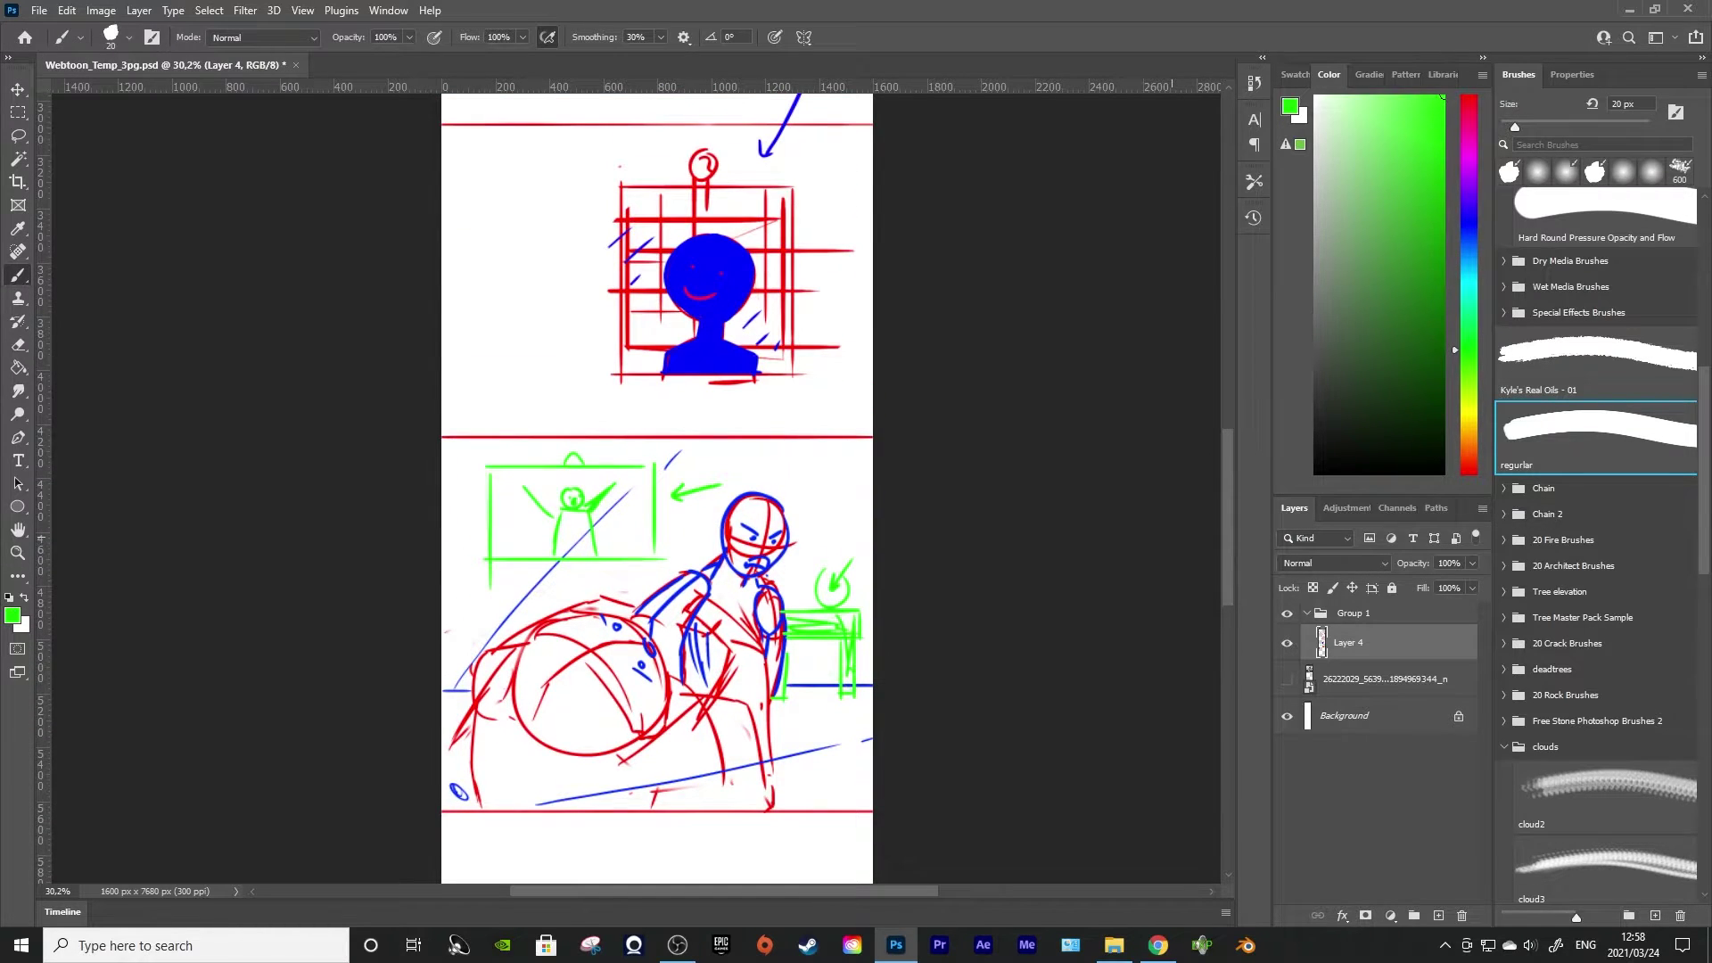
scroll(657, 489, "down", 2)
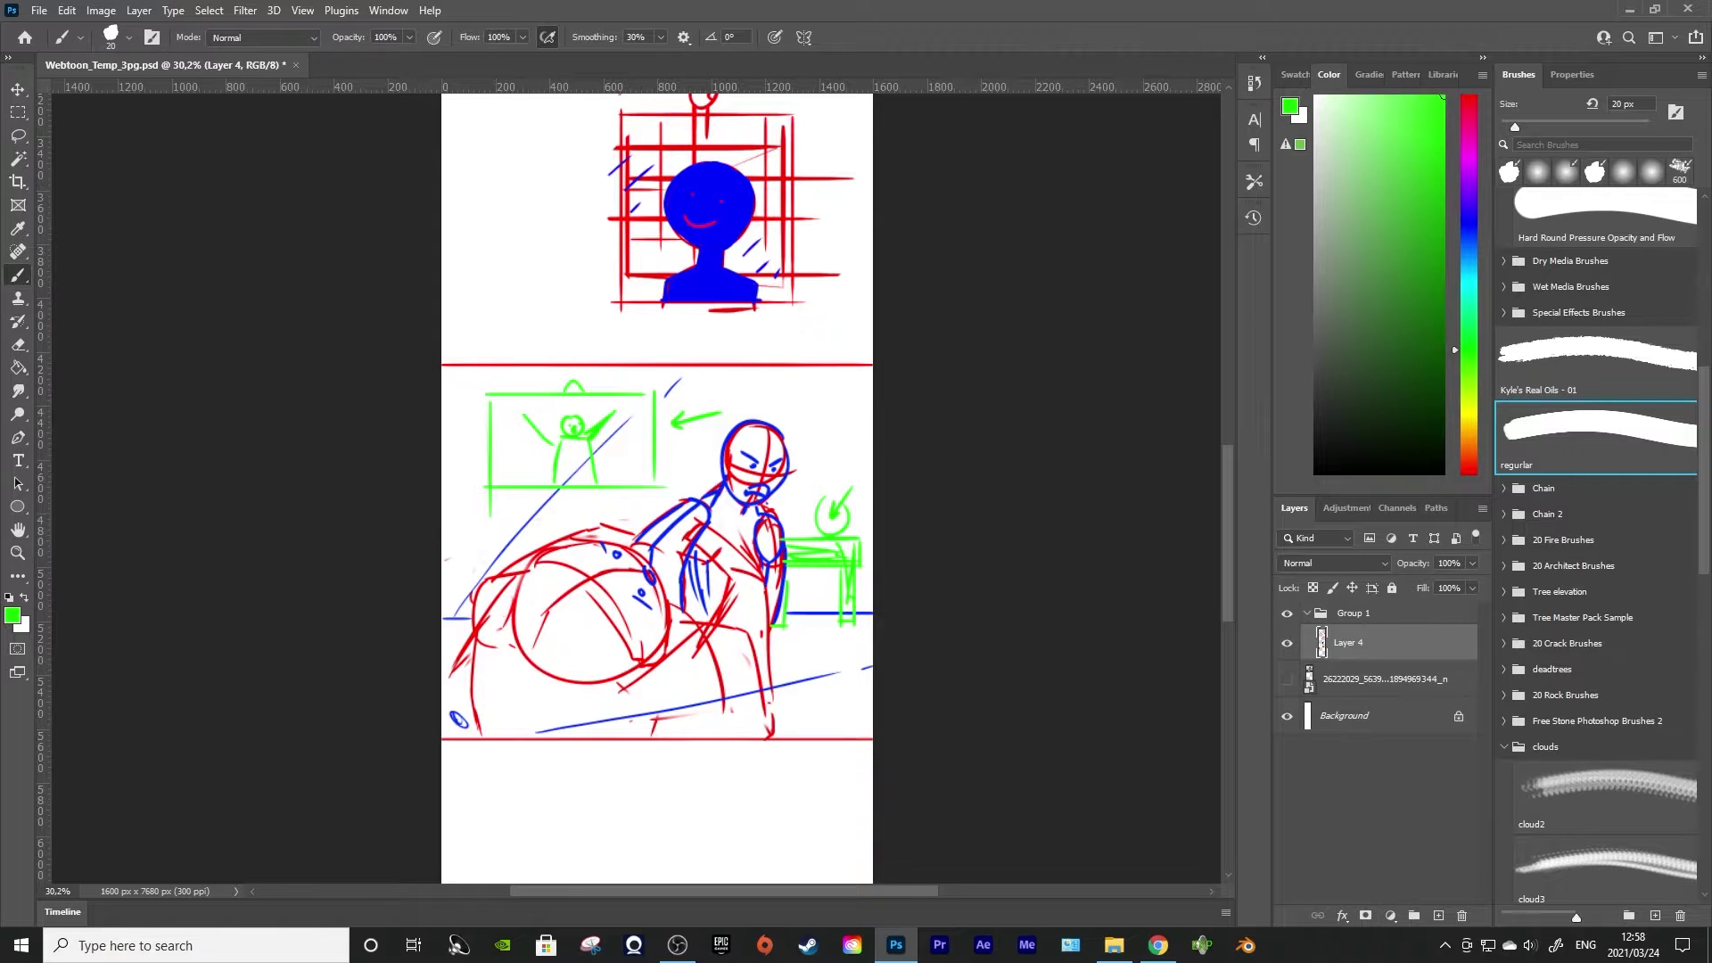
scroll(657, 489, "up", 10)
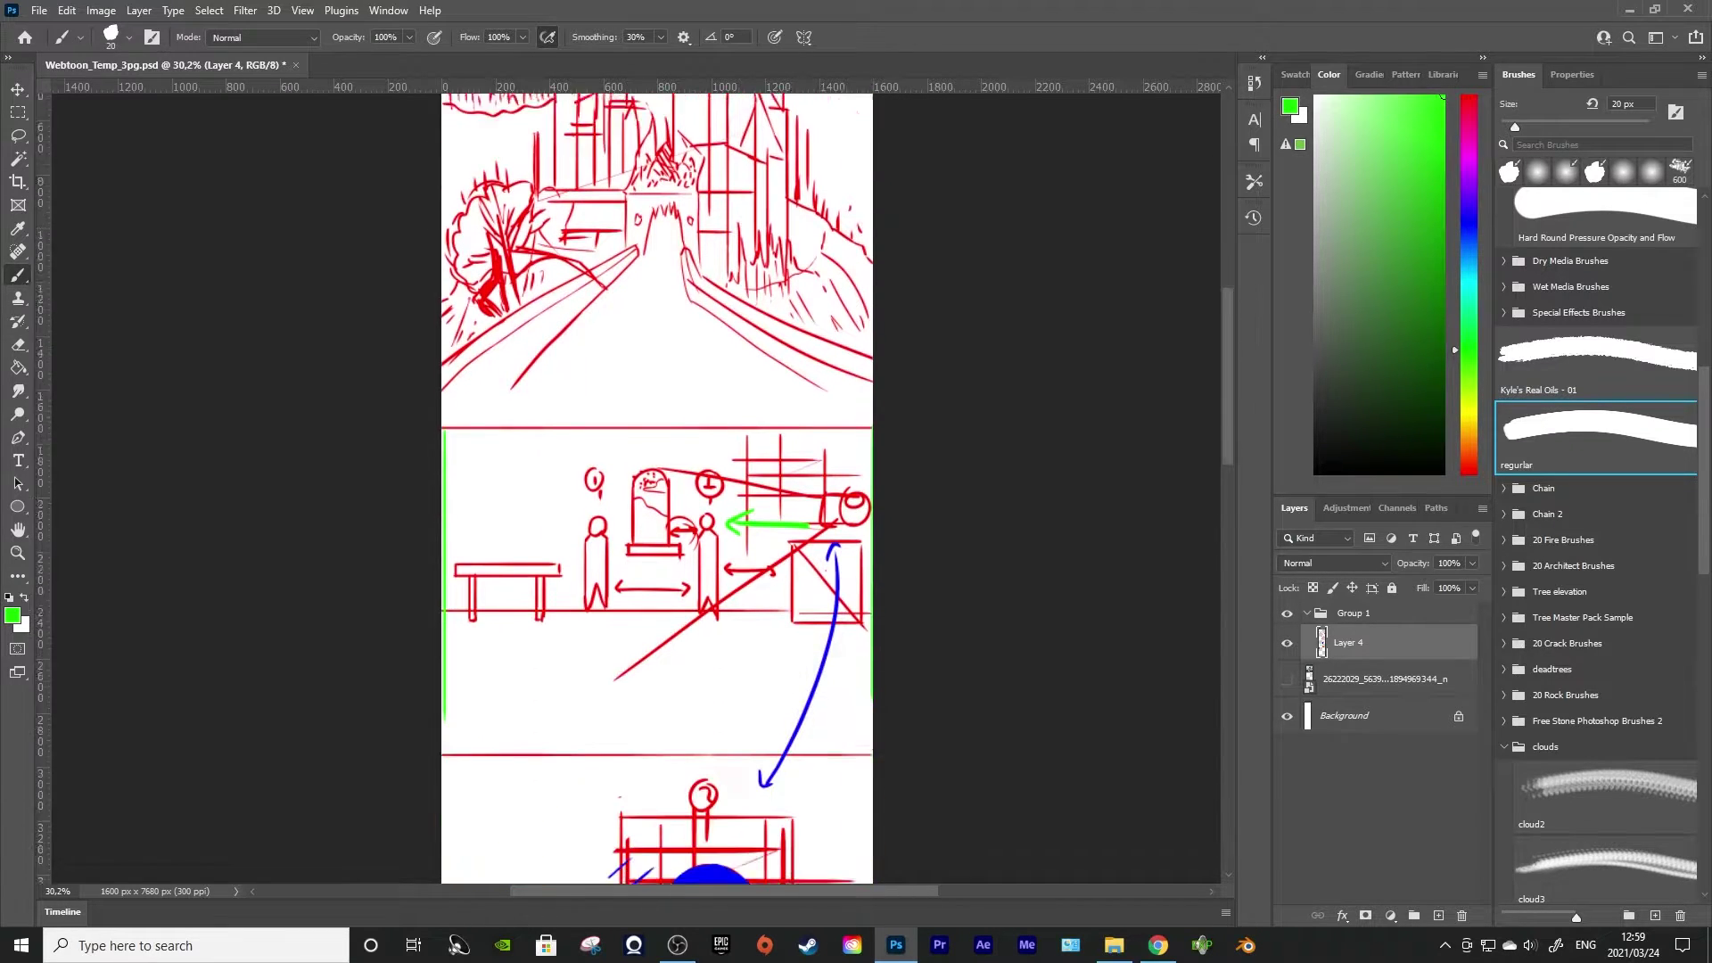
scroll(657, 488, "down", 7)
scroll(657, 488, "up", 5)
scroll(657, 489, "down", 4)
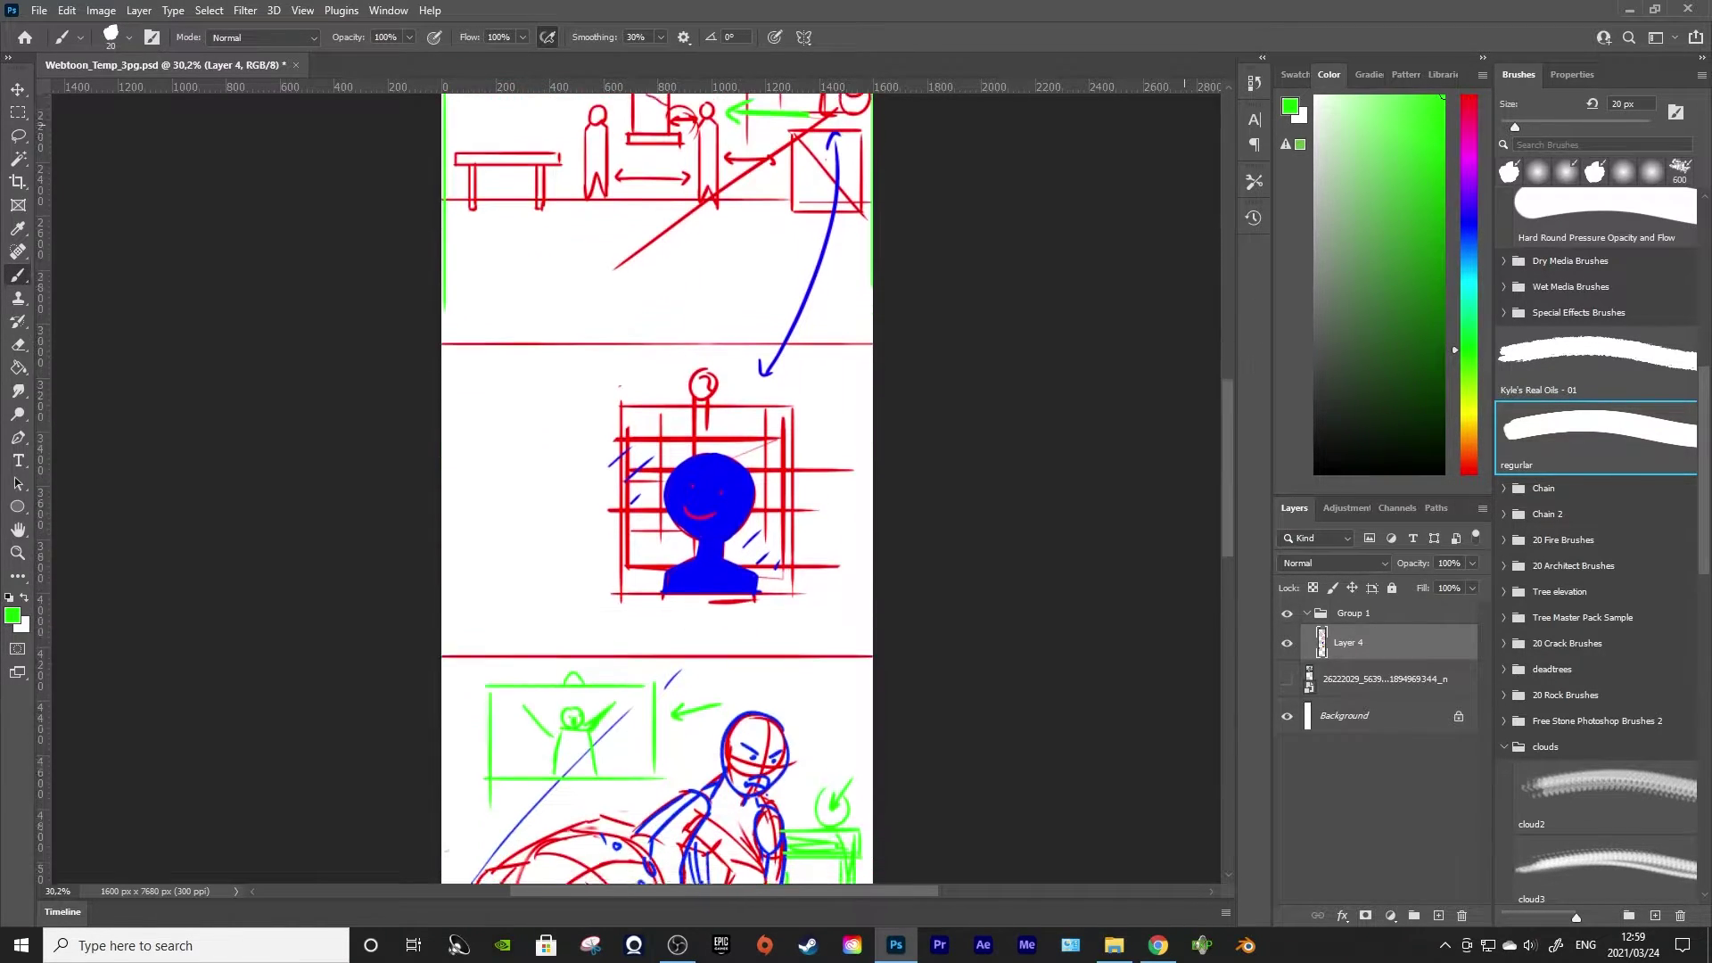
scroll(657, 489, "up", 3)
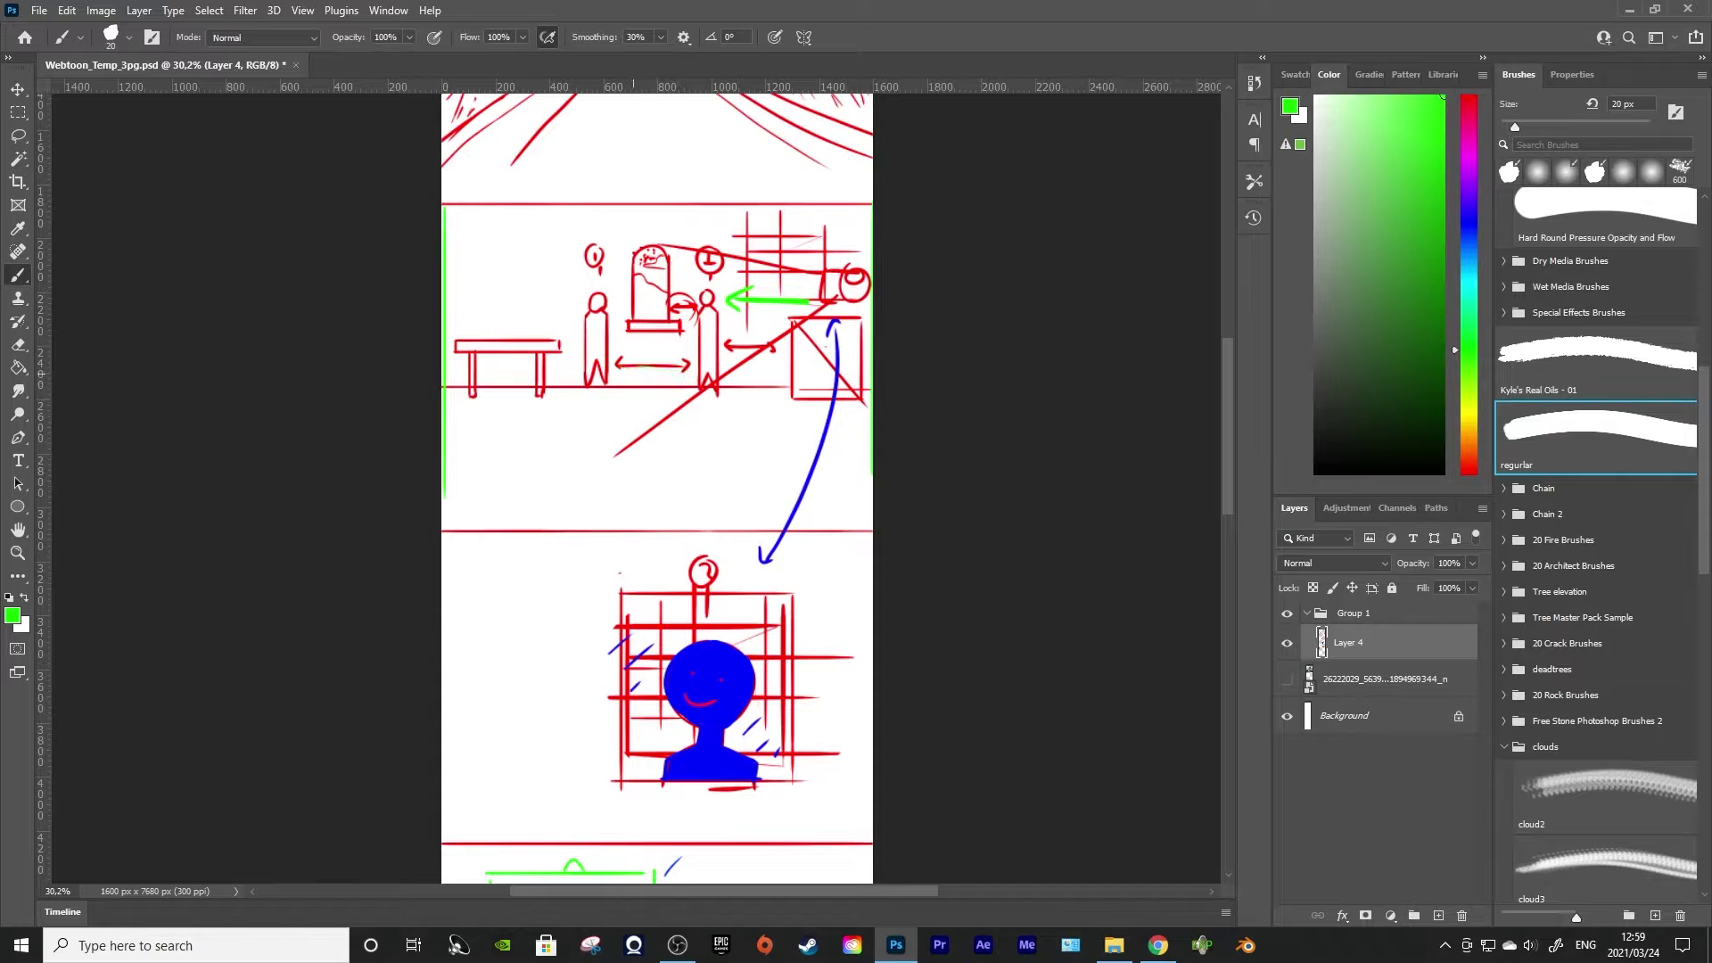
Mark the room layout in green with a line between the two figures, an arrow from the cabinet, and a circle around the table
left_click_drag(618, 367, 687, 365)
key("ctrl+z")
key("ctrl+z")
left_click_drag(785, 403, 745, 403)
left_click_drag(547, 394, 562, 391)
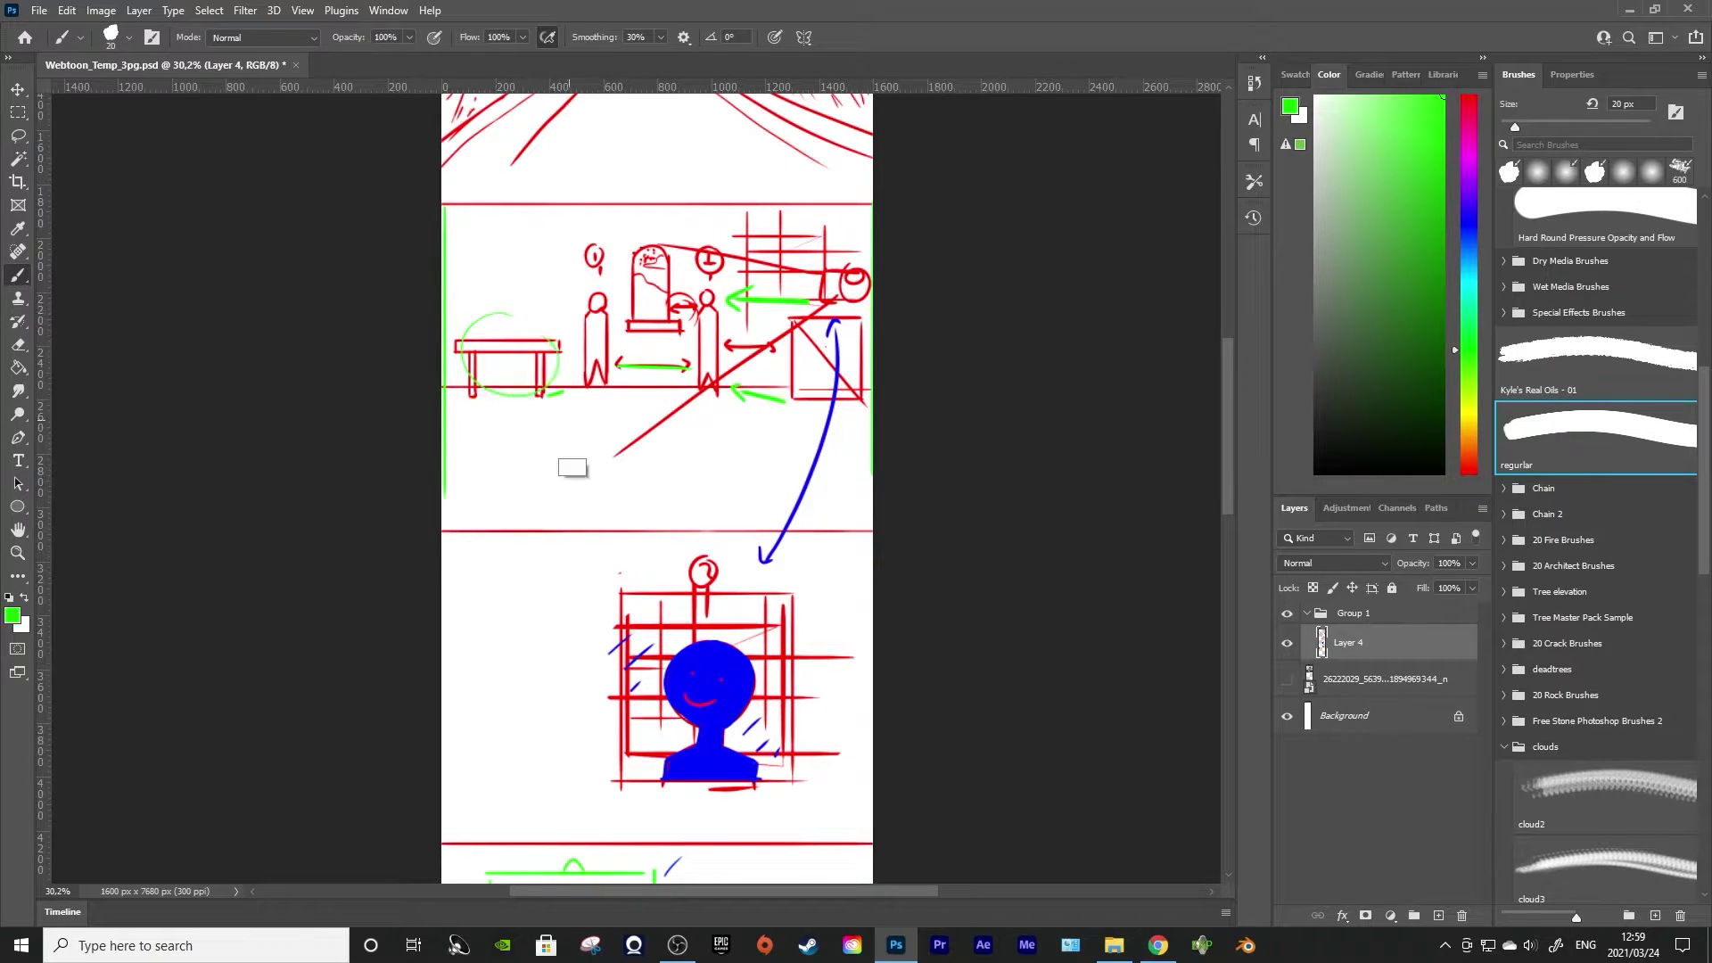
Draw a large green rectangle in the empty area below the two-figure panel as the frame of a room floor plan
scroll(657, 486, "down", 10)
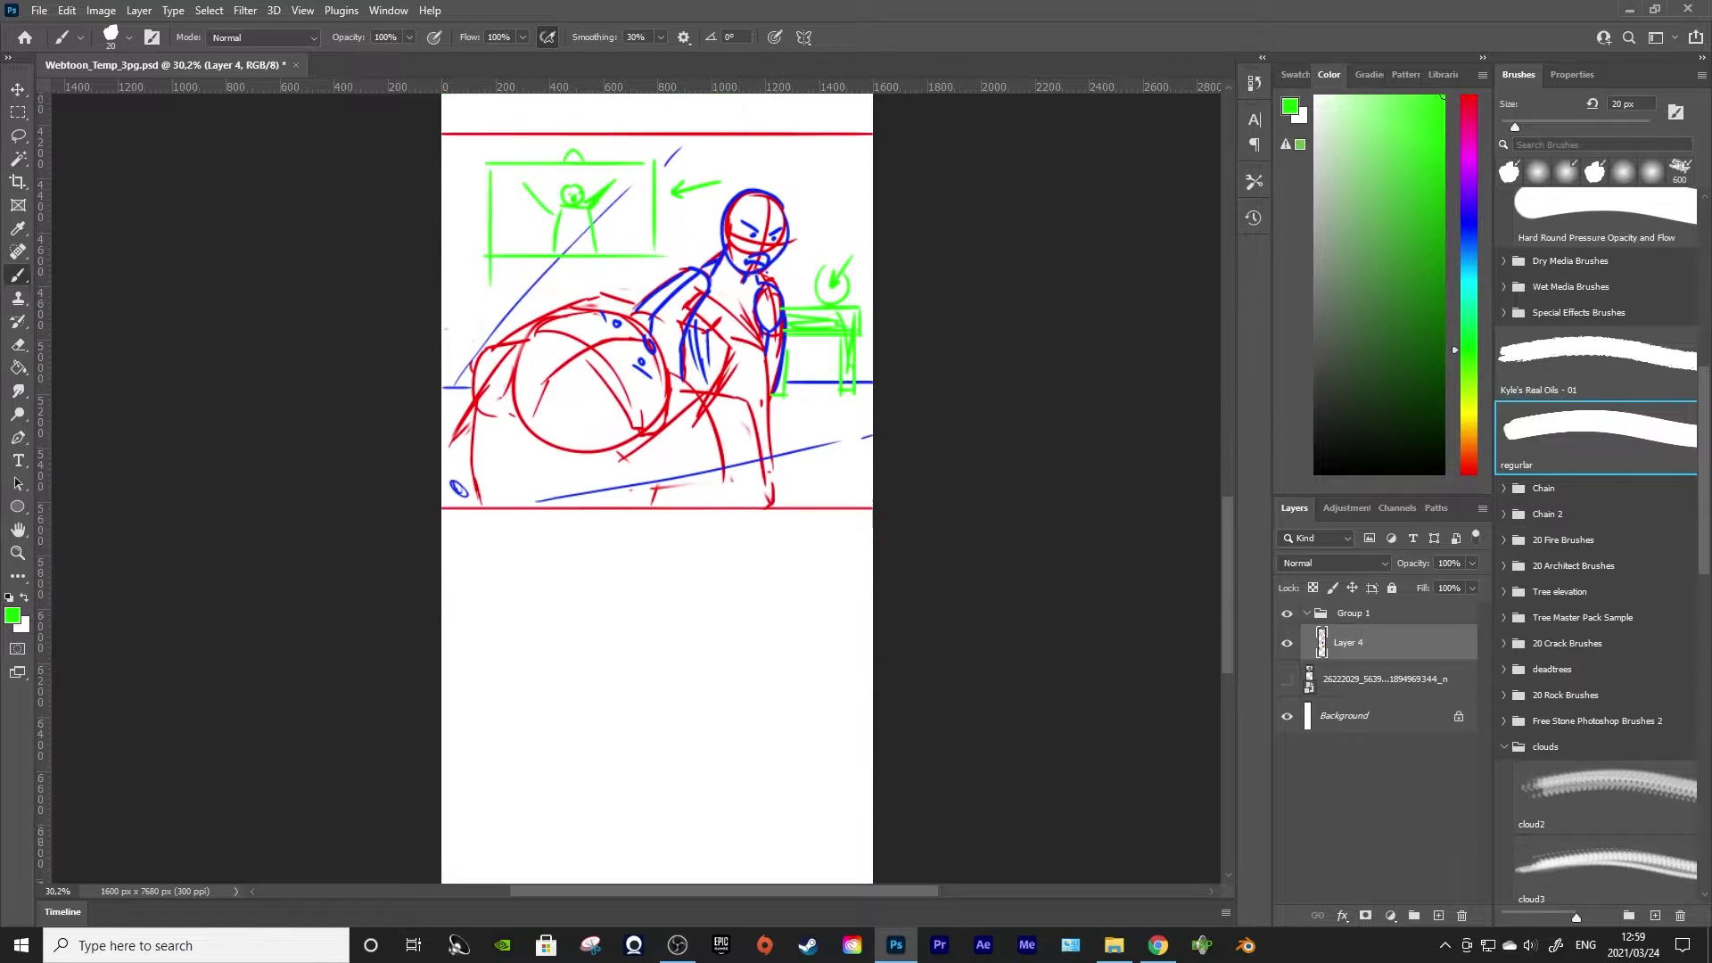
left_click_drag(486, 567, 781, 567)
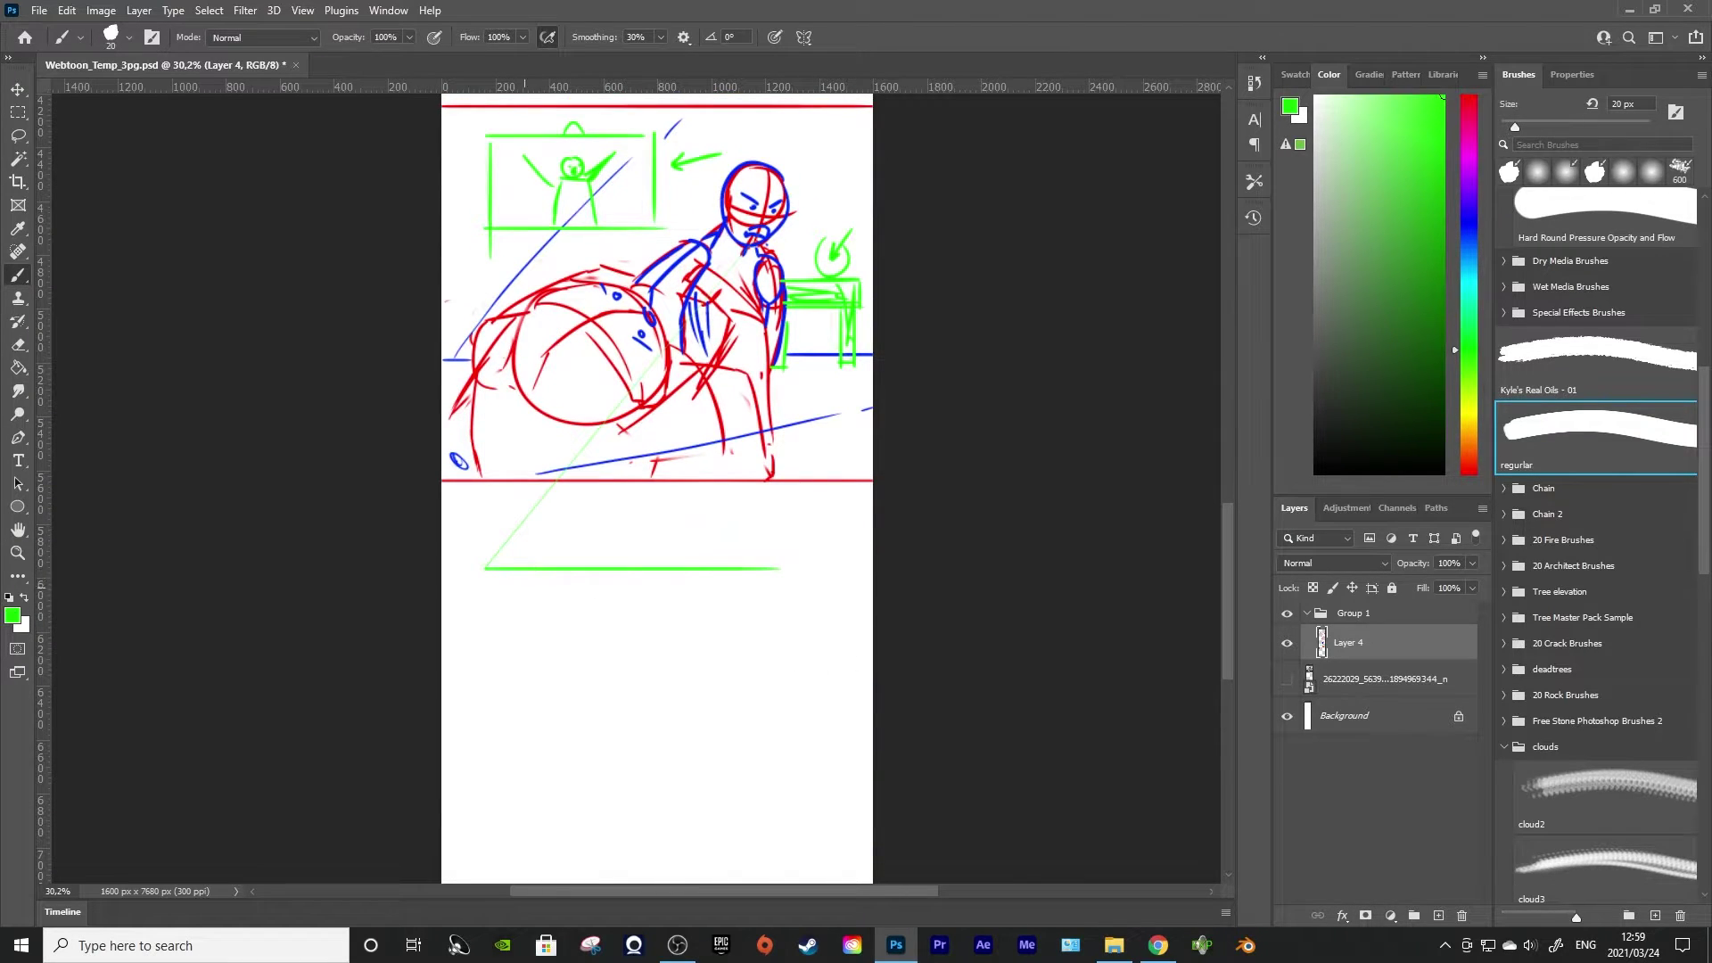
key("ctrl+z")
left_click_drag(484, 567, 741, 567)
left_click_drag(483, 563, 483, 733)
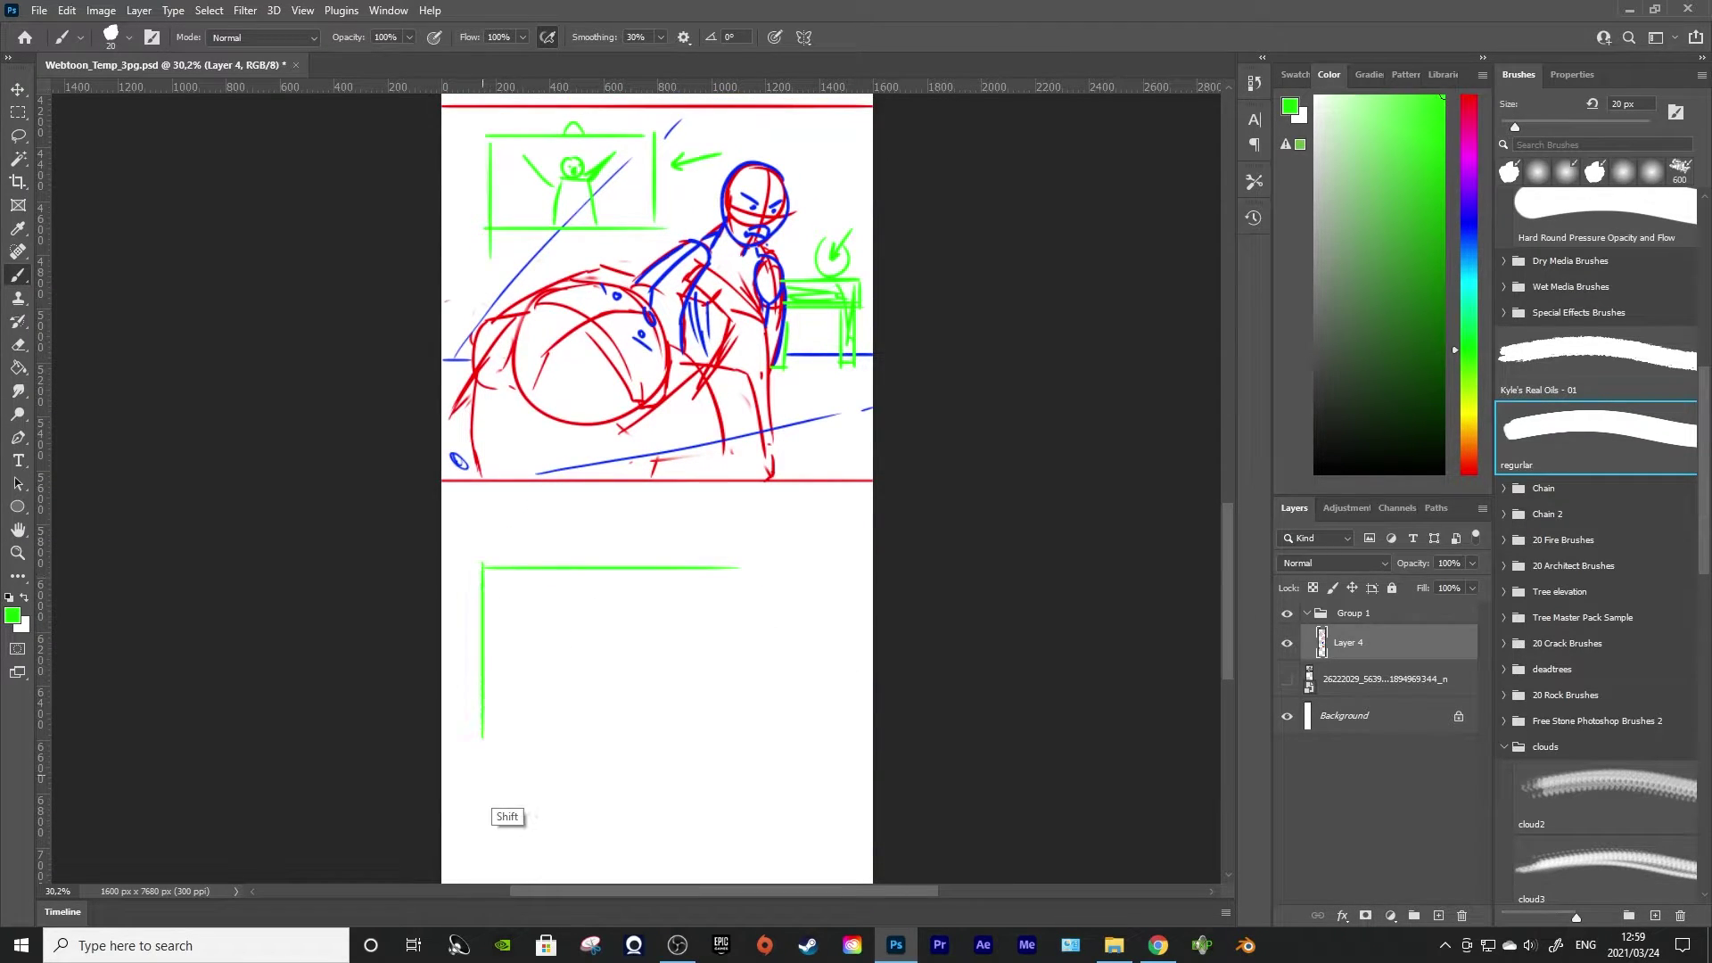
key("ctrl+z")
mouse_move(484, 564)
left_mouse_down()
mouse_move(484, 818)
mouse_move(848, 813)
left_mouse_up()
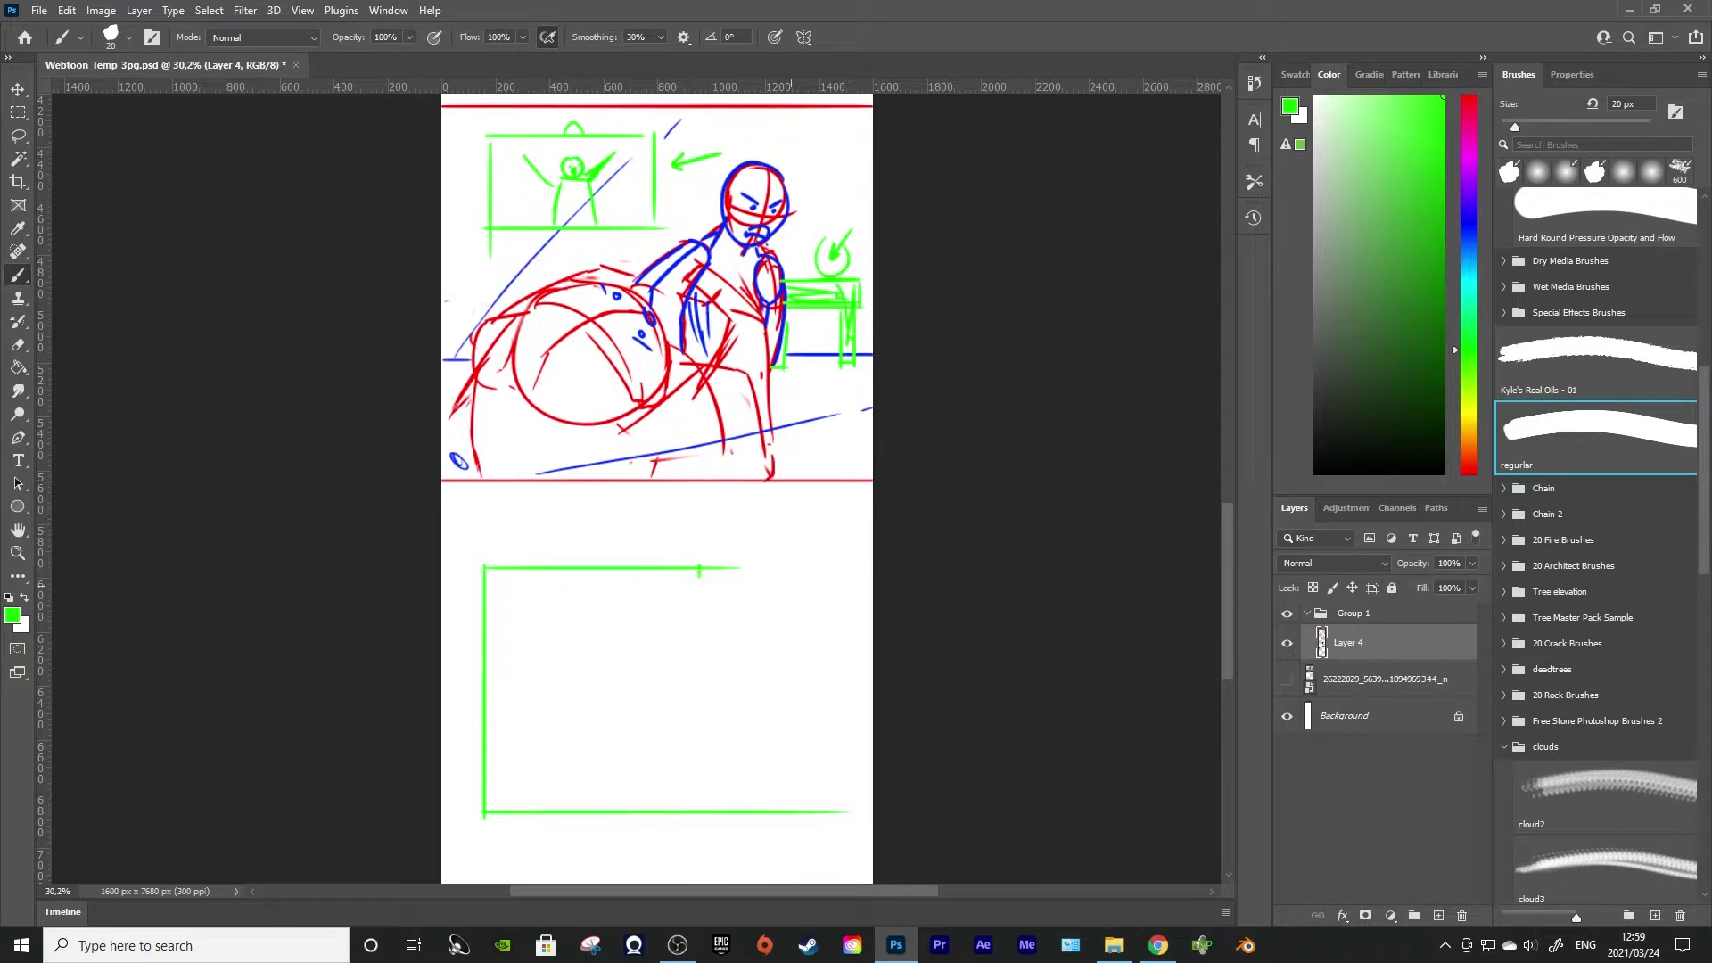
mouse_move(700, 567)
left_mouse_down()
mouse_move(806, 567)
mouse_move(816, 809)
left_mouse_up()
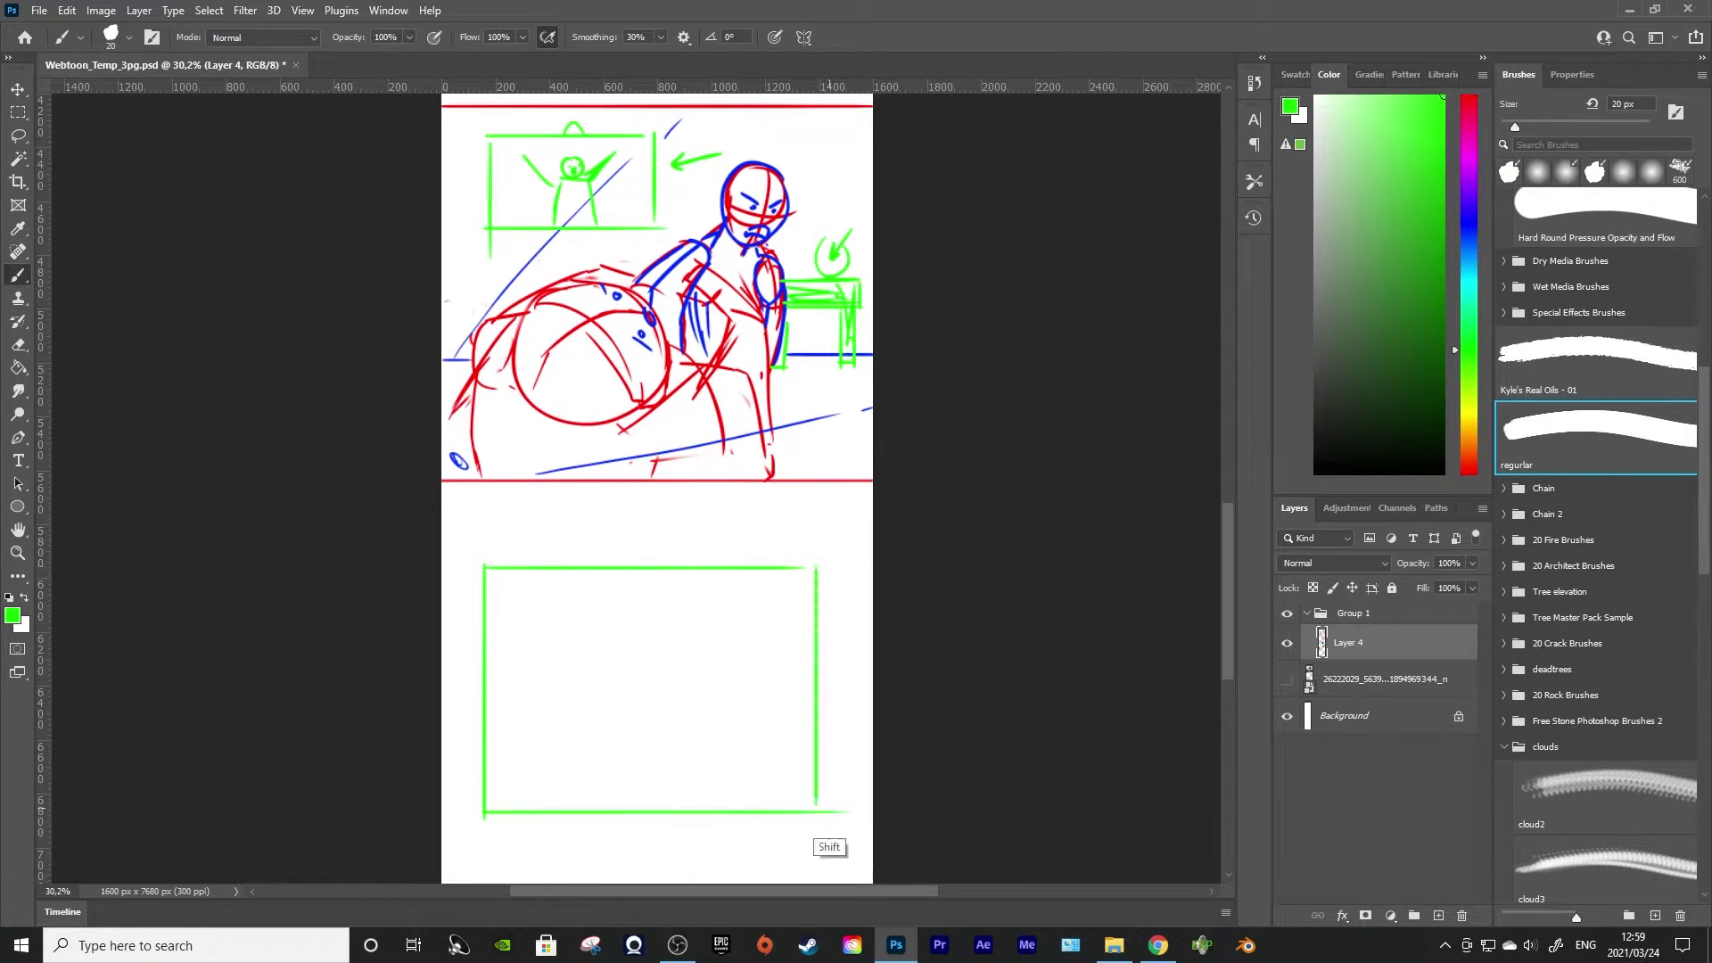
Switch the brush to red and sketch two joined figure circles and a camera with two diverging sight lines inside the frame
left_click(1468, 466)
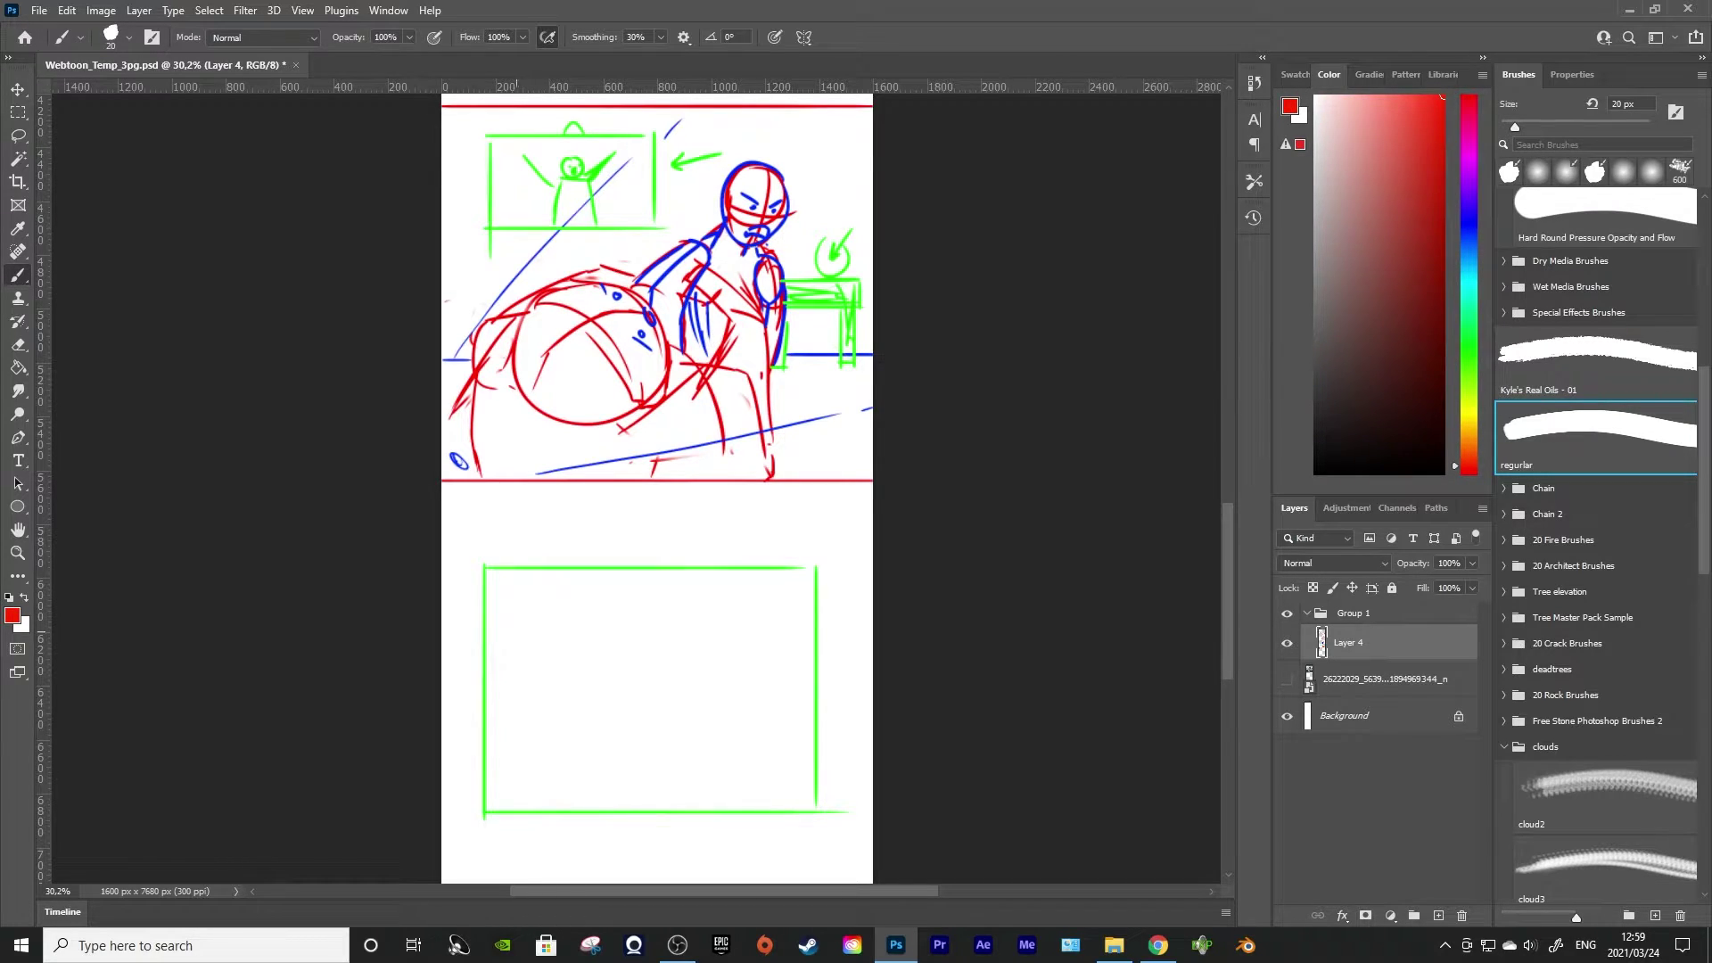
mouse_move(616, 670)
left_mouse_down()
mouse_move(615, 689)
mouse_move(653, 665)
mouse_move(638, 680)
left_mouse_up()
mouse_move(786, 629)
left_mouse_down()
mouse_move(762, 648)
mouse_move(788, 640)
mouse_move(618, 589)
mouse_move(708, 721)
mouse_move(660, 776)
left_mouse_up()
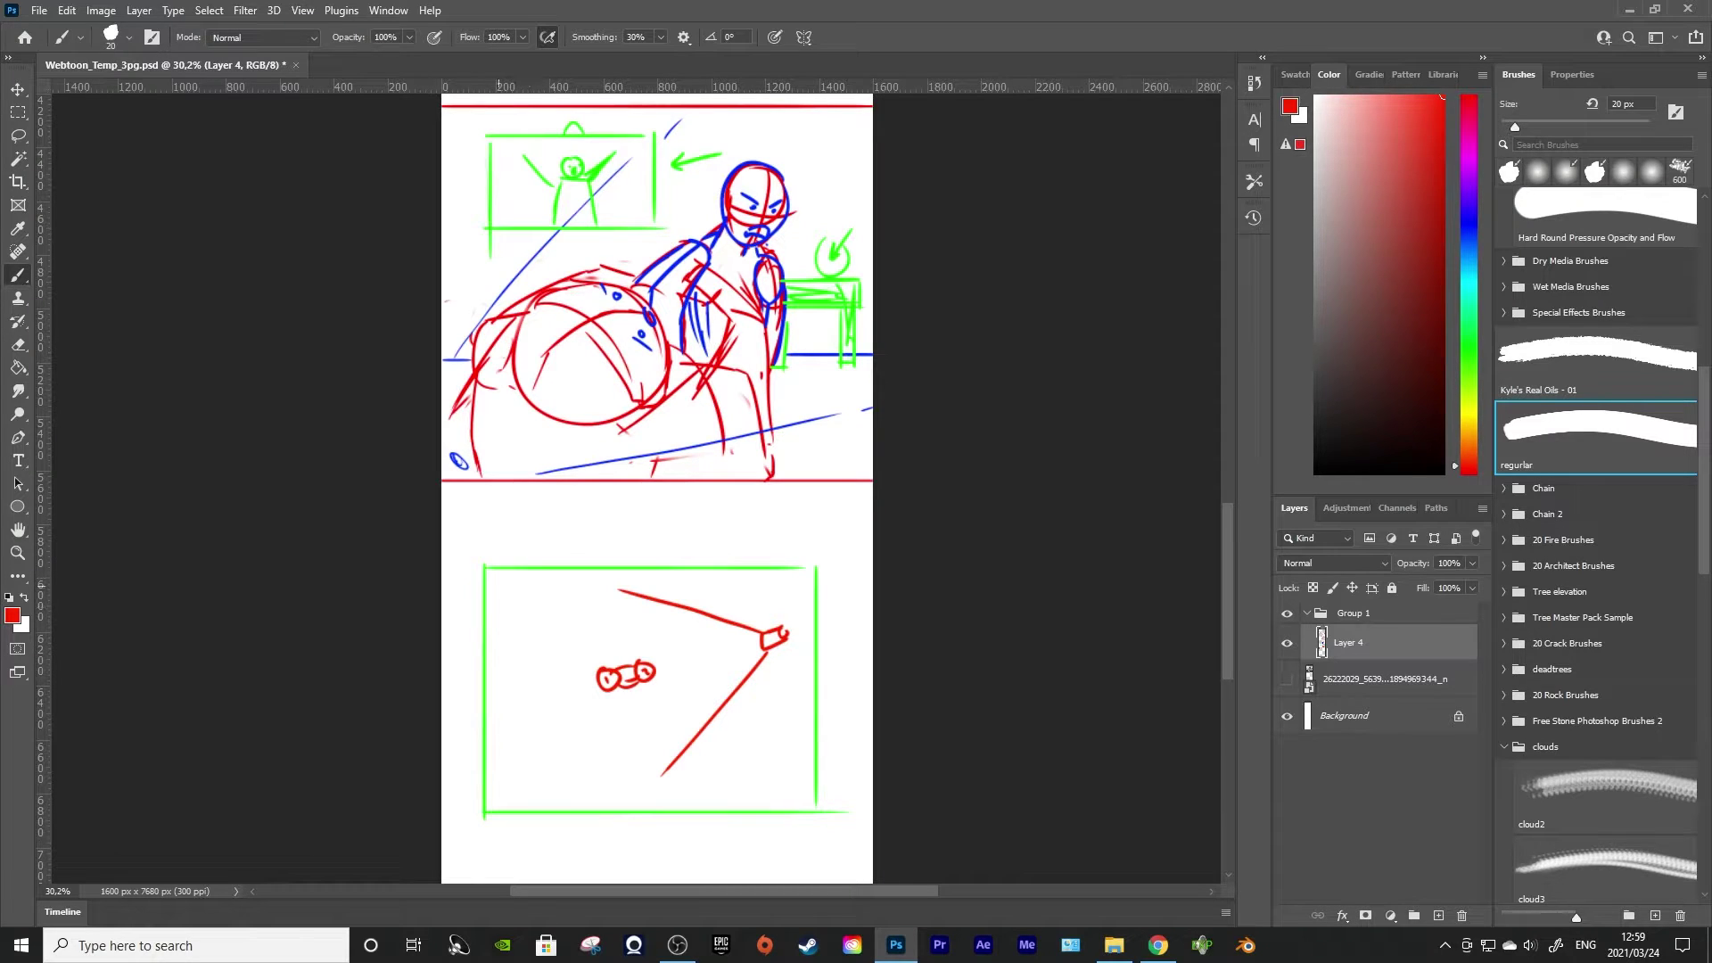
Draw a horizontal red wall line through the upper part of the floor plan, with a small filled mark behind the figures
left_click_drag(482, 579, 793, 579)
mouse_move(590, 585)
left_mouse_down()
mouse_move(656, 587)
mouse_move(585, 585)
left_mouse_up()
key("ctrl+z")
key("ctrl+z")
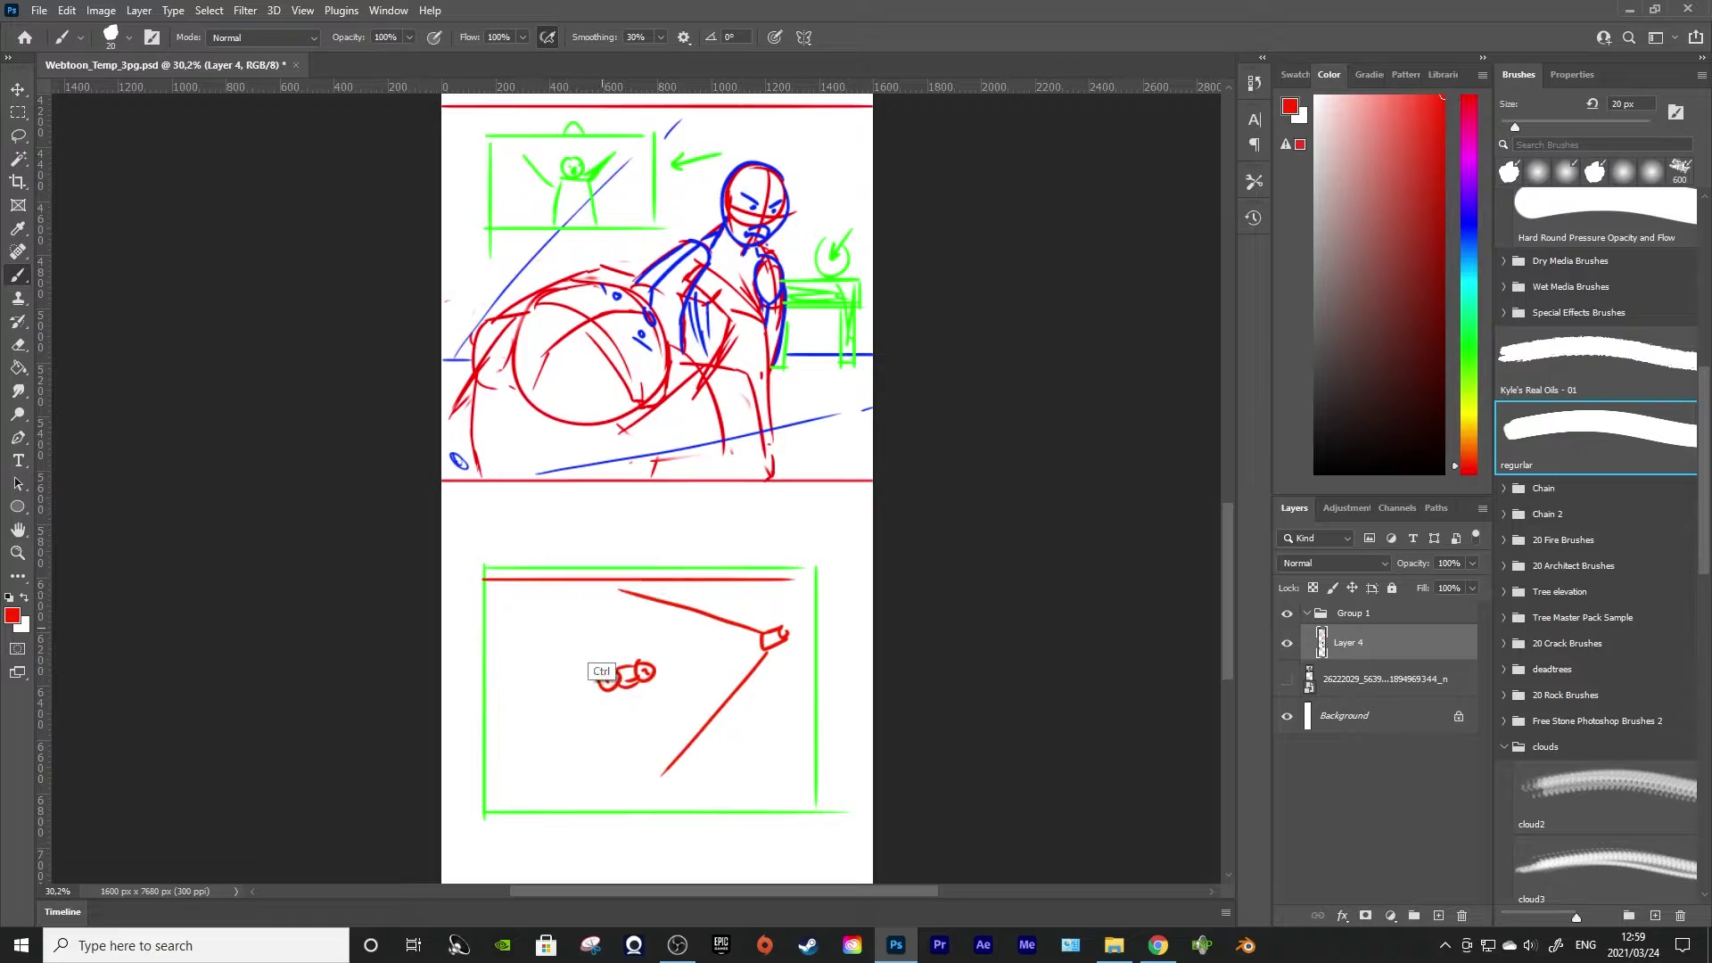
left_click_drag(484, 629, 623, 638)
left_click(814, 629, "shift")
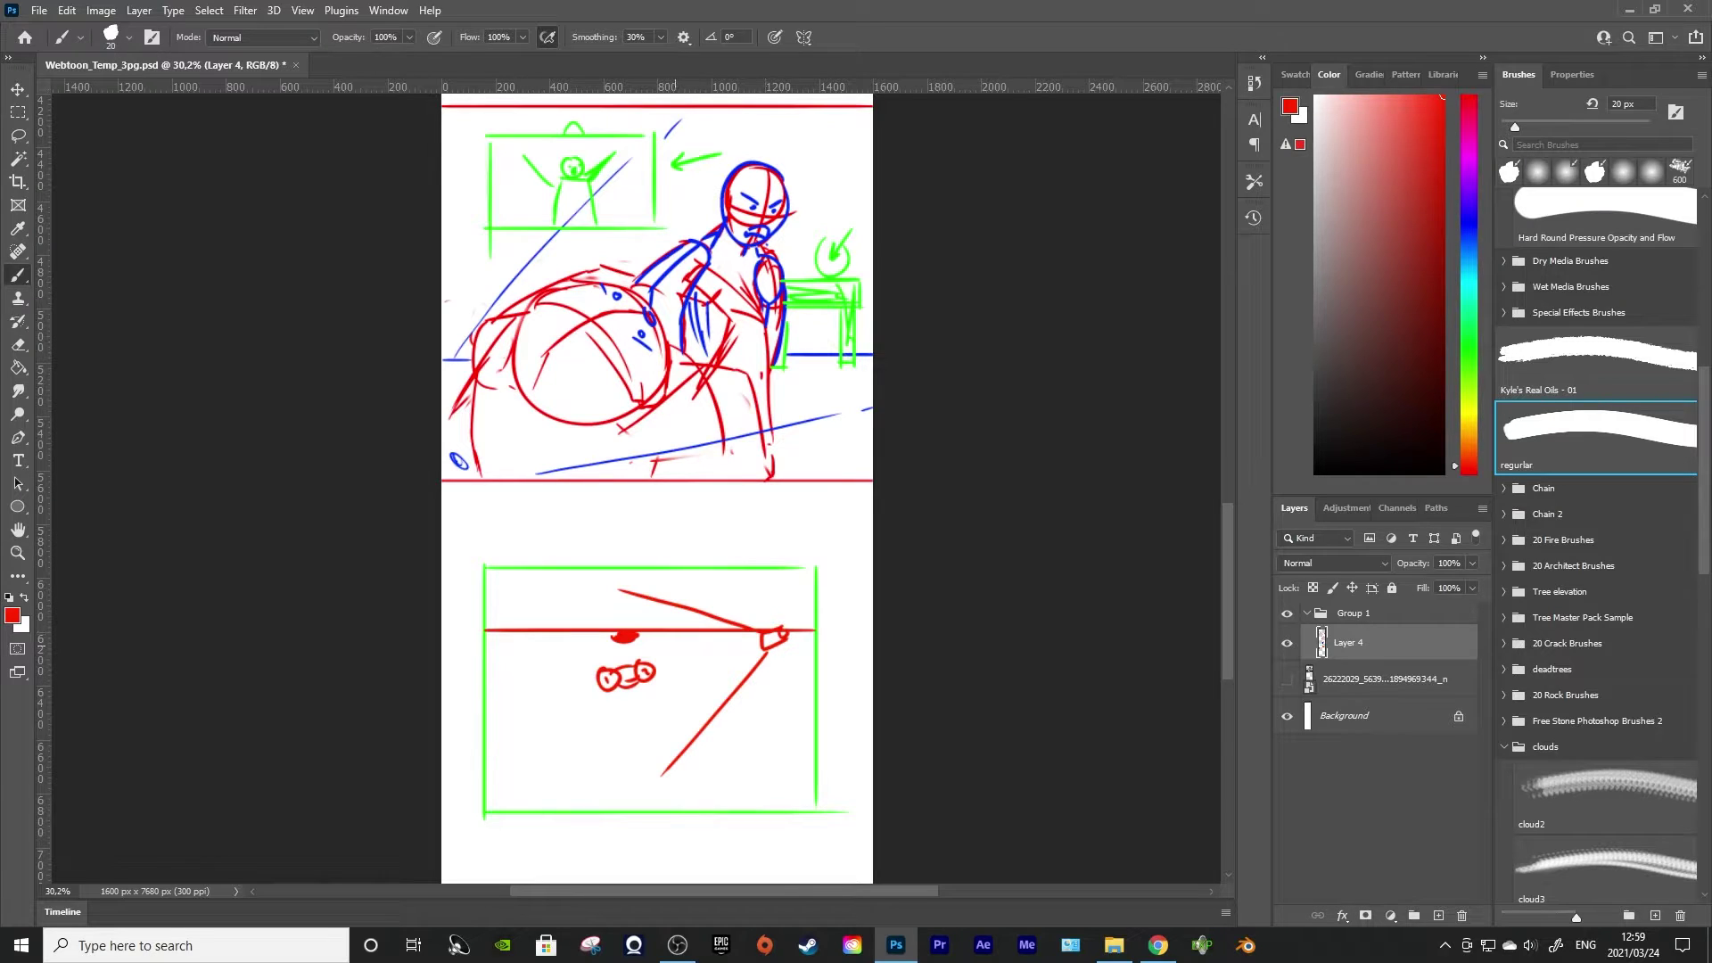
Draw a red arrow from the camera past the two figures, and a rectangle for the table at the left wall
left_click_drag(766, 640, 604, 701)
key("ctrl+z")
left_click_drag(763, 643, 593, 711)
mouse_move(500, 647)
left_mouse_down()
mouse_move(565, 647)
mouse_move(567, 686)
left_mouse_up()
mouse_move(497, 642)
left_mouse_down()
mouse_move(504, 690)
mouse_move(575, 690)
left_mouse_up()
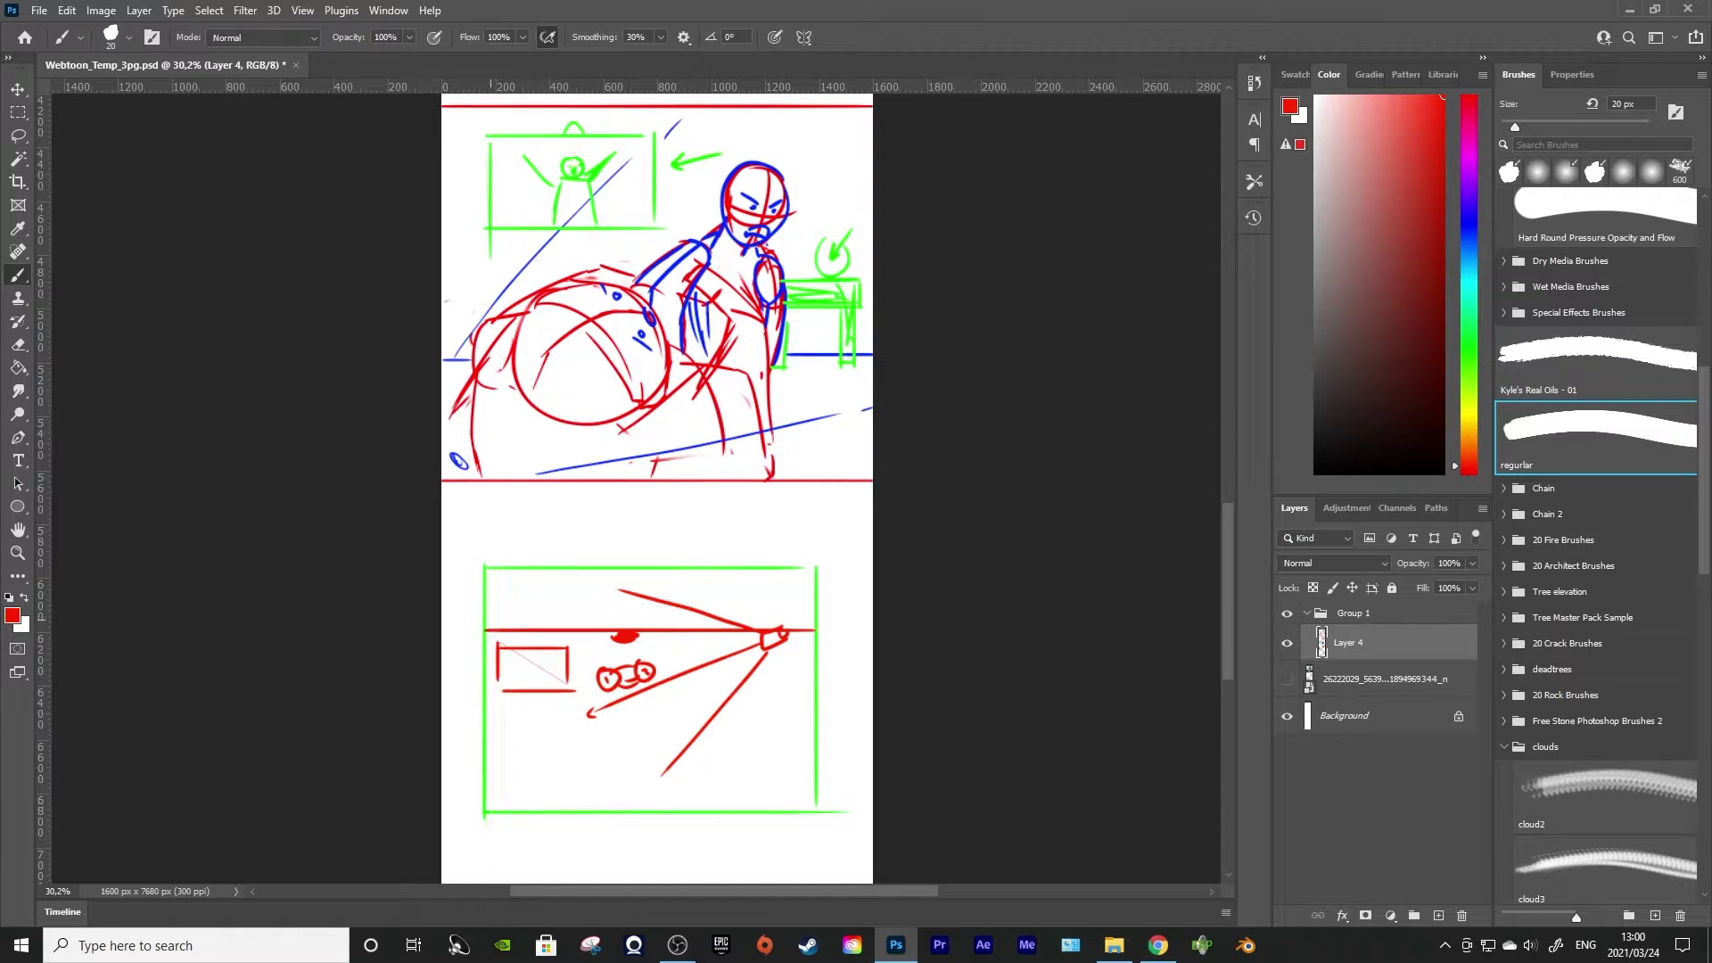
Draw the floor plan's left wall with a thin rectangle against it, and a square with a curved lead line near the right side
left_click_drag(491, 569, 490, 816)
left_click_drag(497, 728, 504, 784)
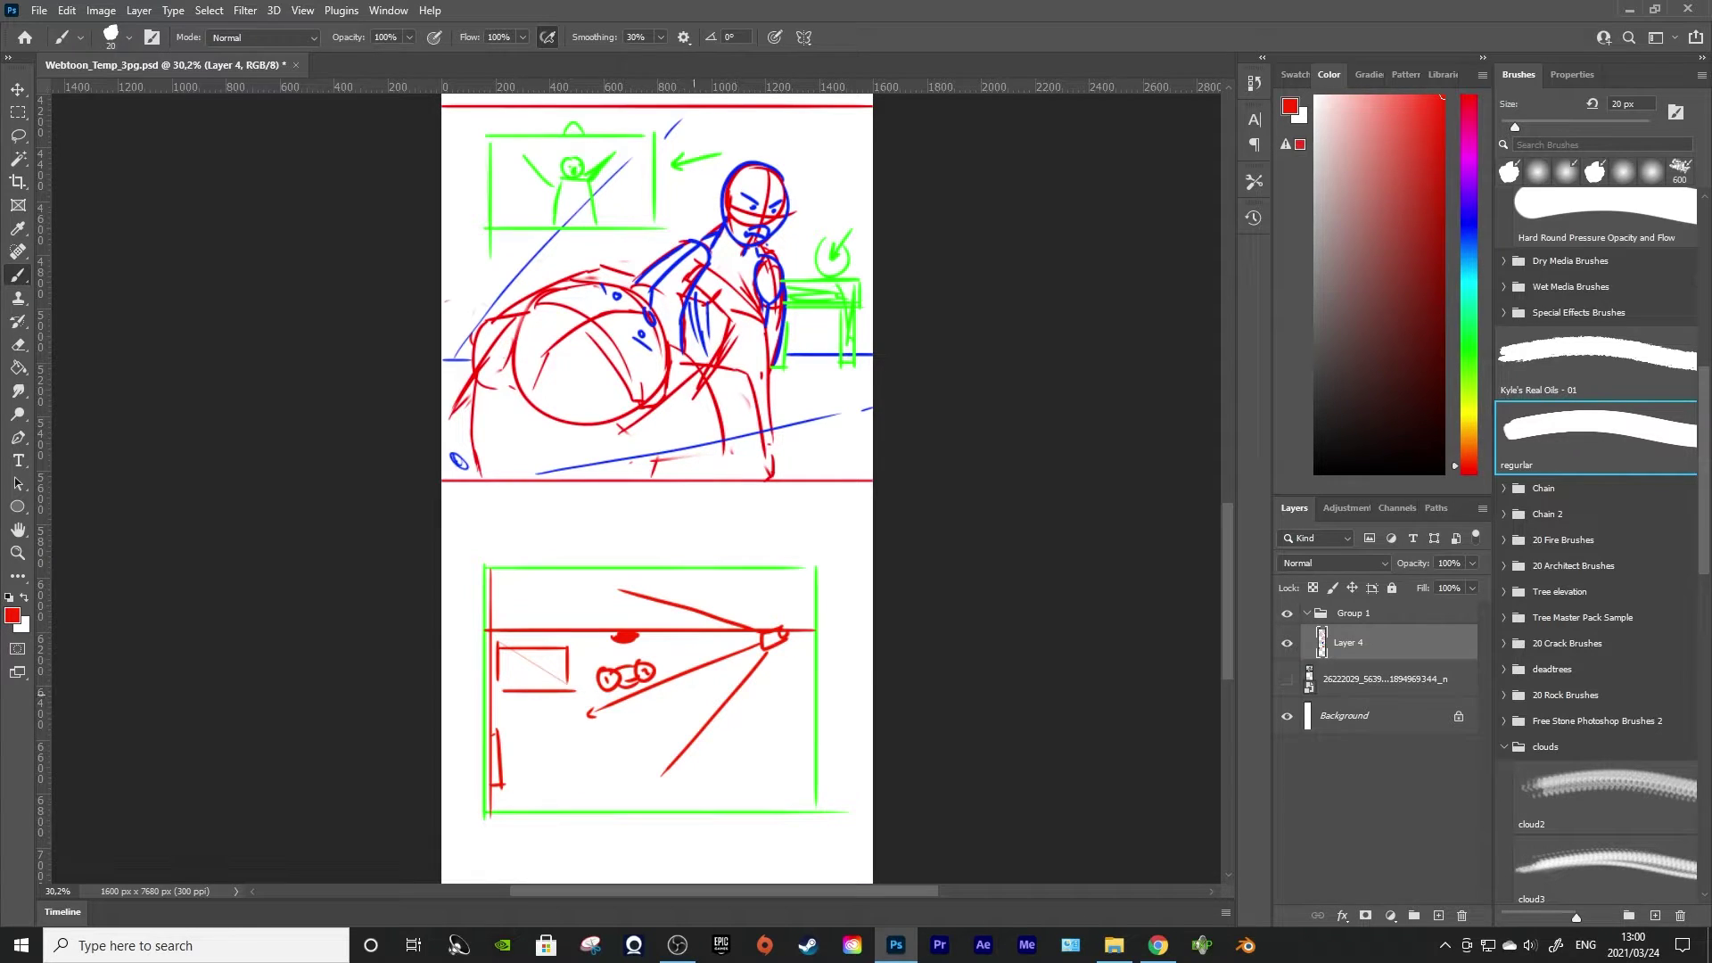
key("shift")
mouse_move(728, 704)
left_mouse_down()
mouse_move(788, 704)
mouse_move(730, 750)
mouse_move(796, 757)
mouse_move(672, 718)
left_mouse_up()
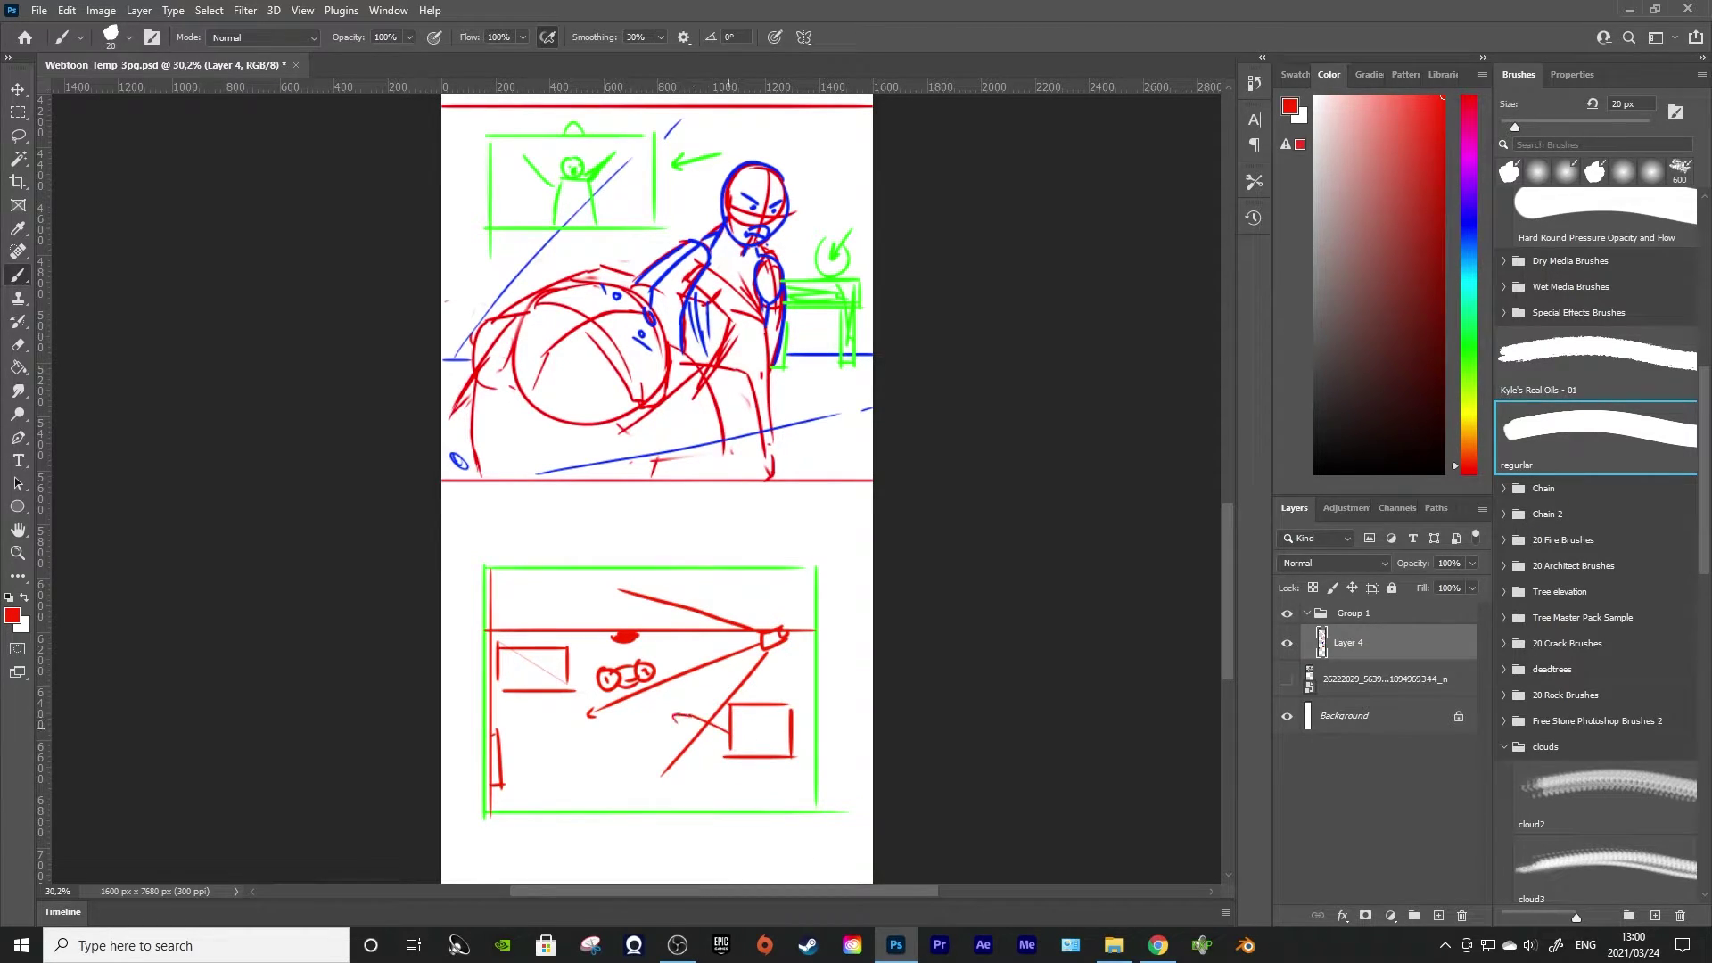
Draw the floor plan's lower wall in red with a shallow fixture and tick marks near its middle
left_click_drag(568, 692, 587, 700)
left_click_drag(489, 810, 845, 809)
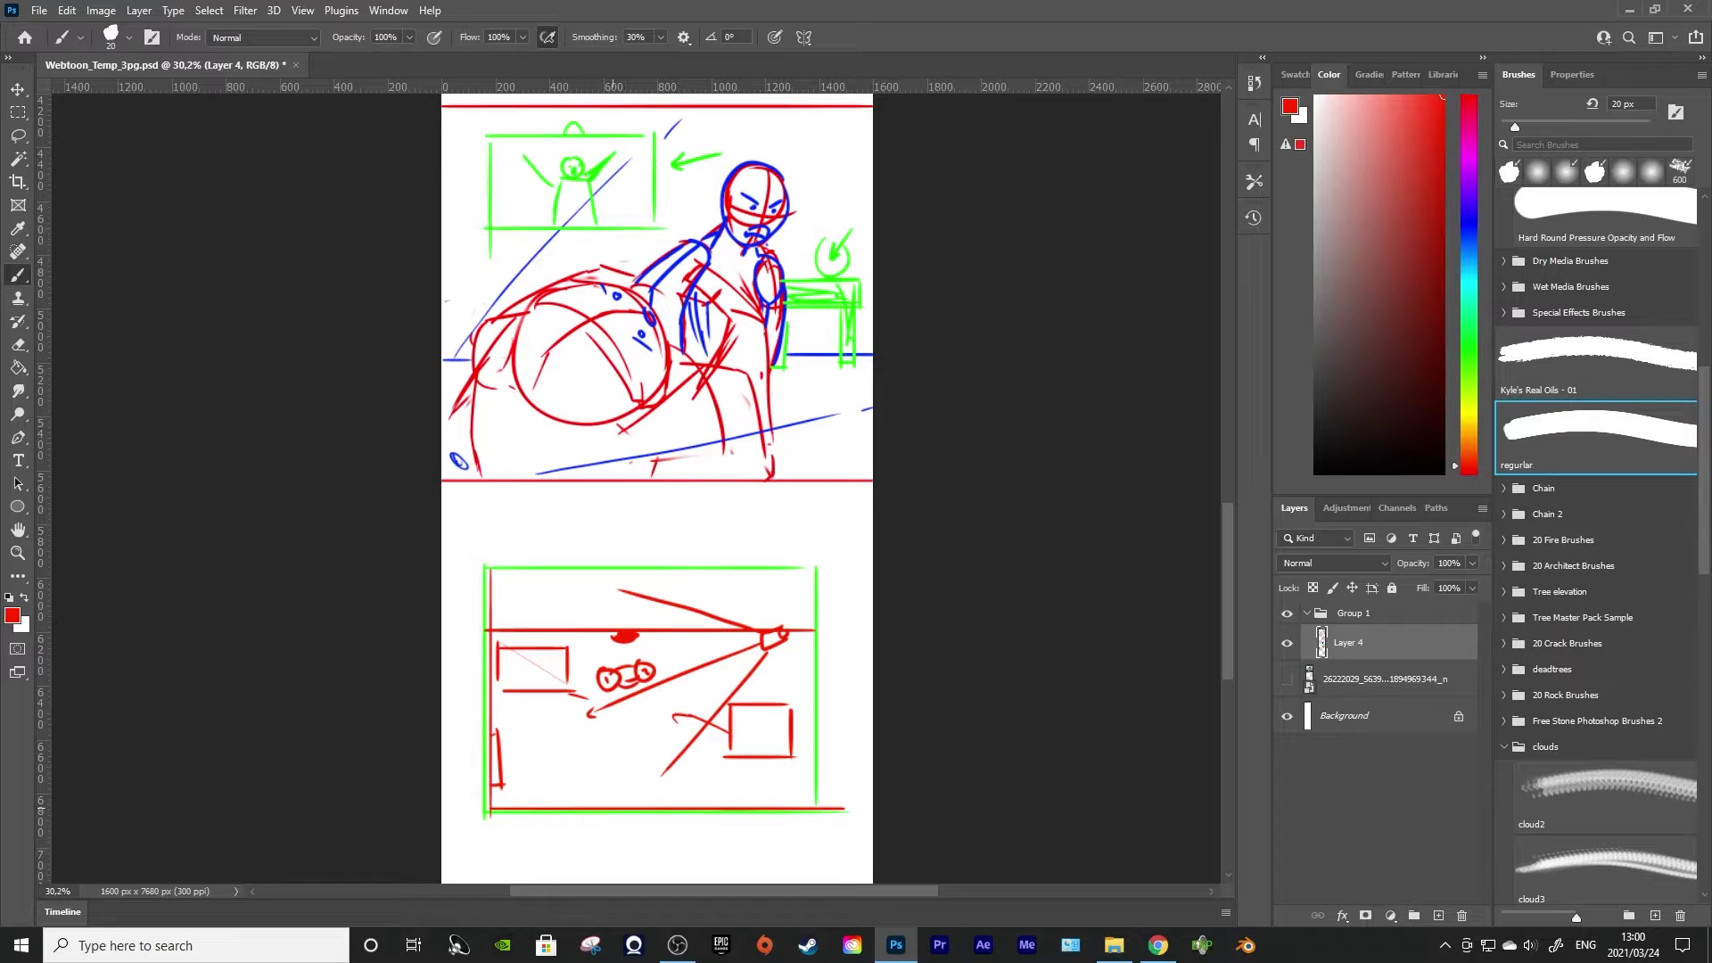
left_click_drag(604, 807, 663, 803)
Compare the floor plan with the panels above it at different scales
scroll(719, 661, "down", 4)
scroll(668, 744, "up", 1)
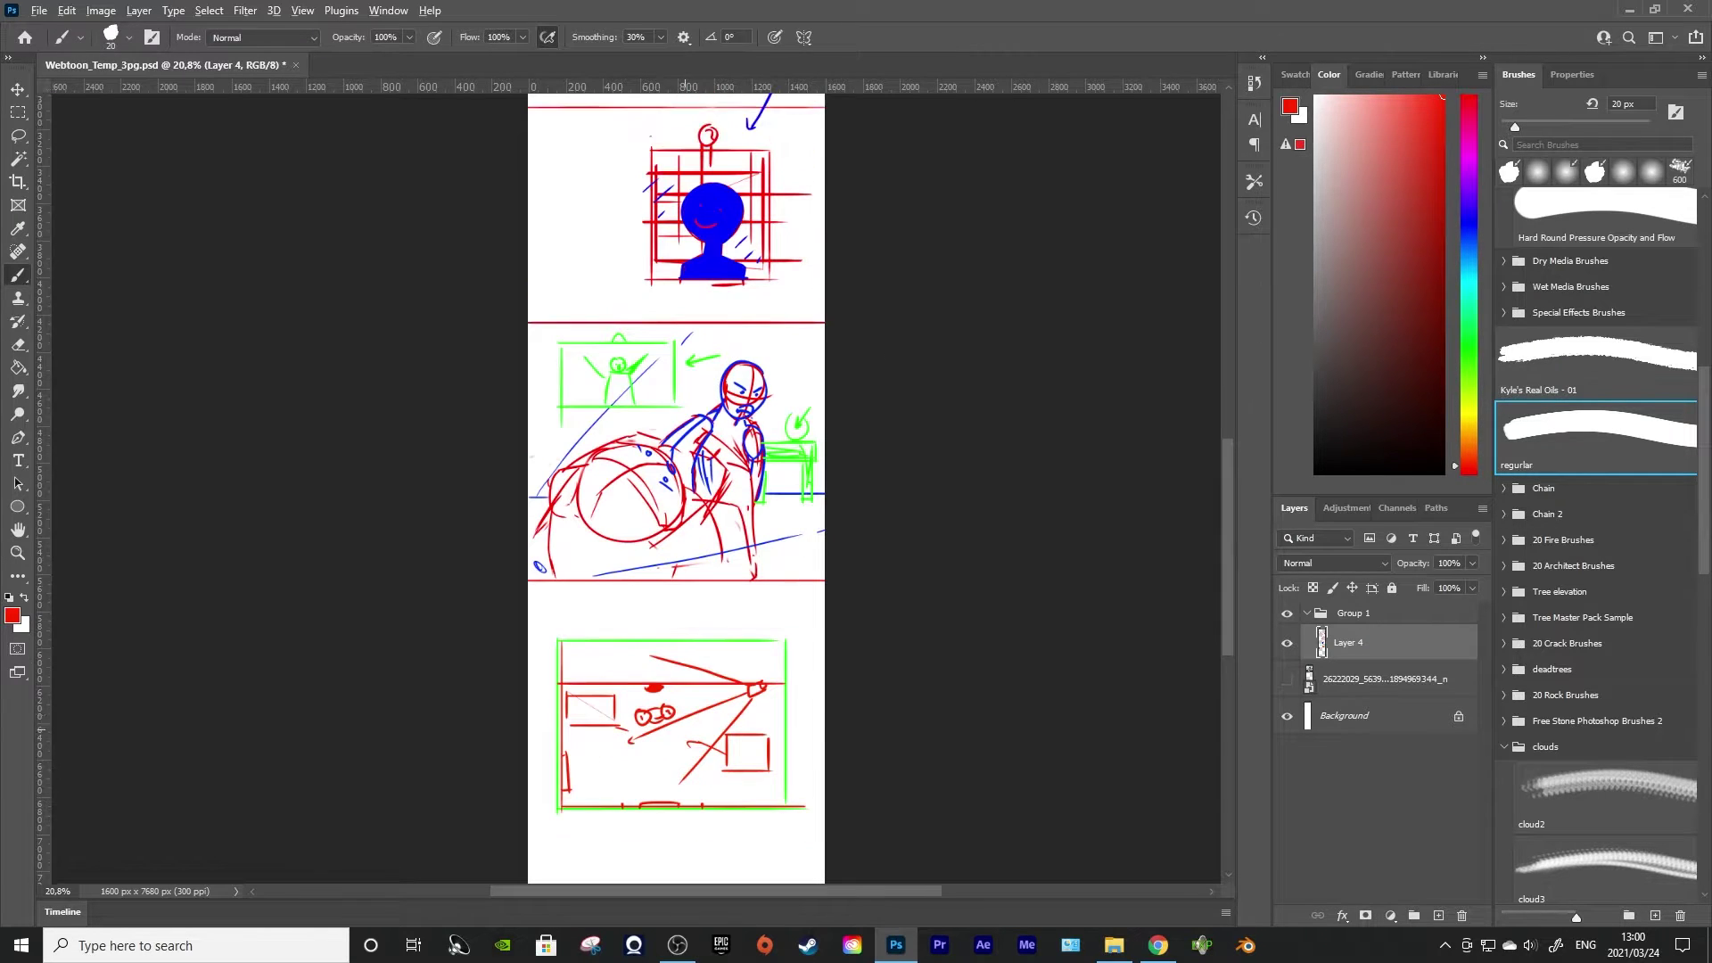
scroll(668, 743, "up", 3)
scroll(667, 744, "up", 2)
scroll(660, 743, "up", 4)
scroll(663, 740, "down", 5)
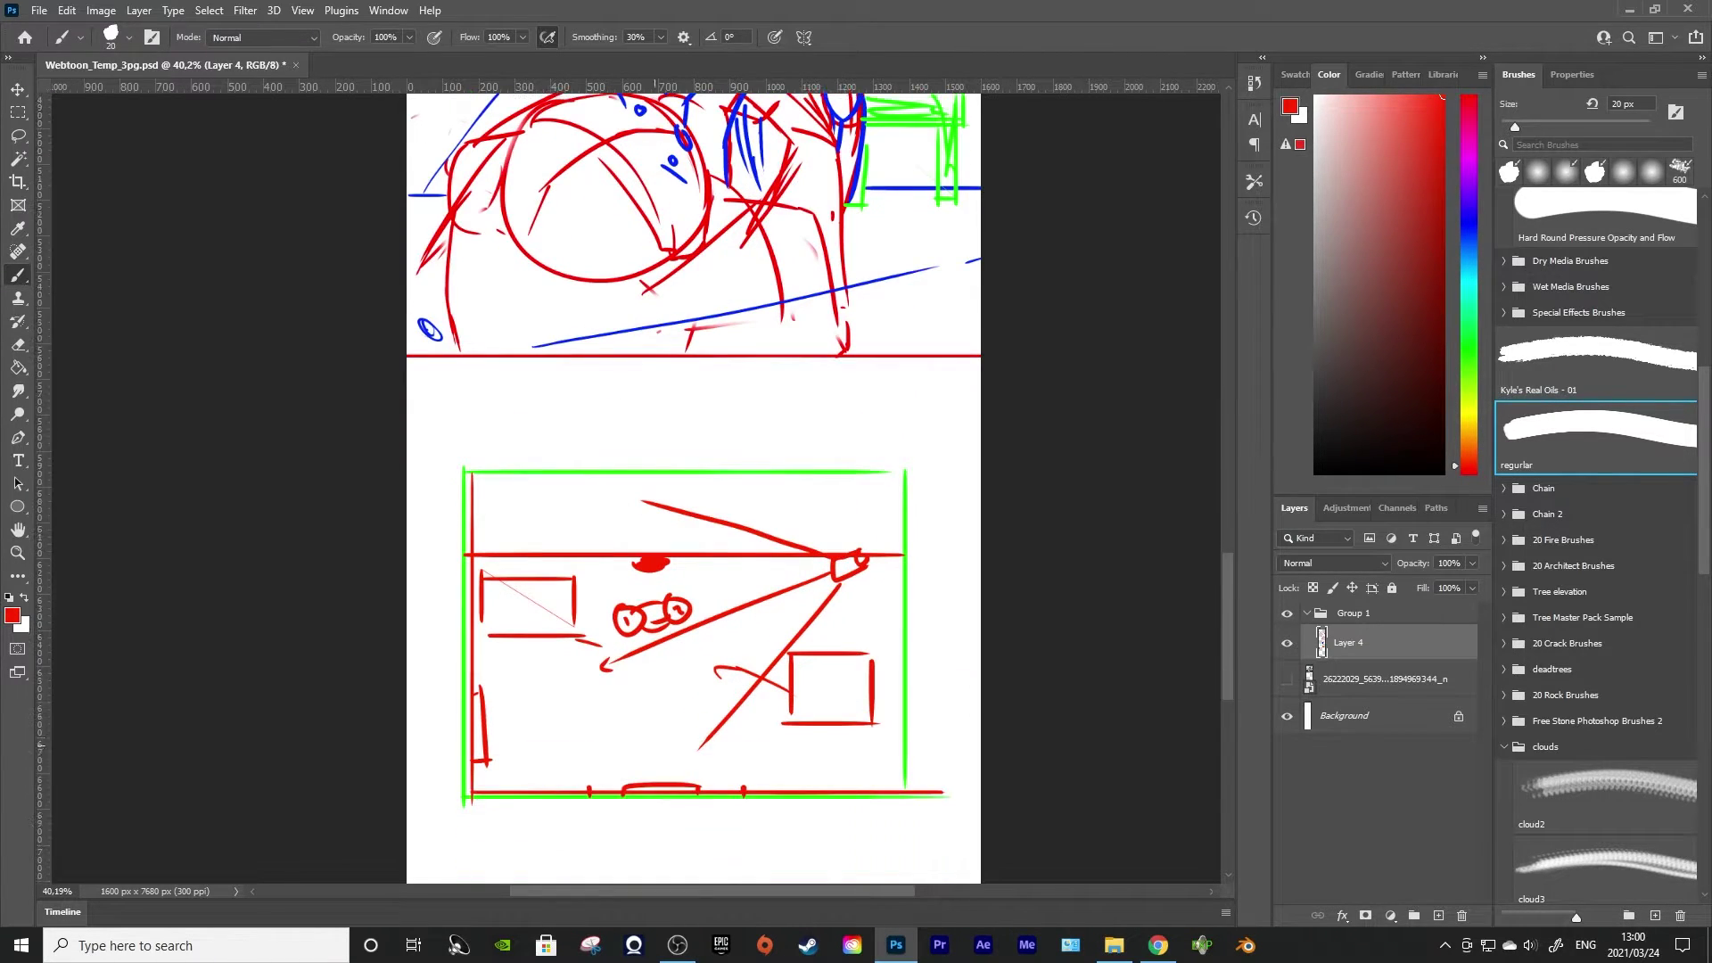
scroll(662, 740, "down", 4)
scroll(677, 490, "down", 1)
scroll(678, 490, "up", 1)
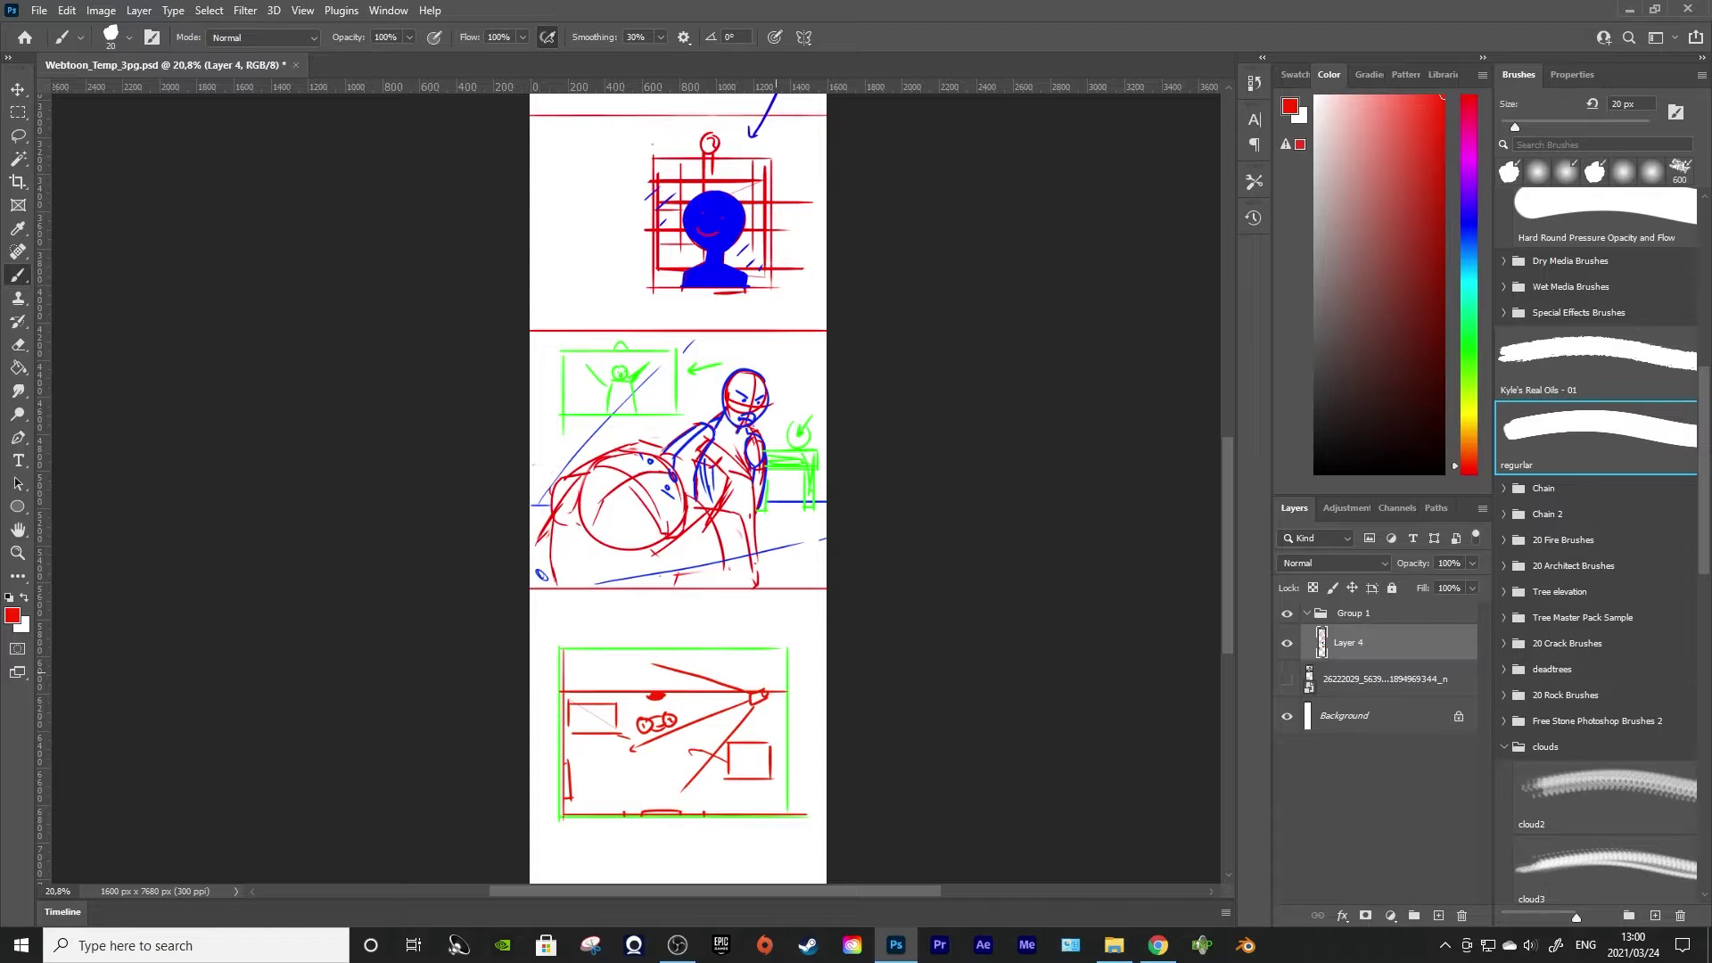
Draw a vertical red wall line just inside the floor plan's right edge
left_click_drag(771, 655, 771, 811)
key("ctrl+z")
left_click_drag(777, 660, 777, 813)
Check the completed floor plan's object positions against the room layout, window and two-figure panels
scroll(678, 490, "up", 4)
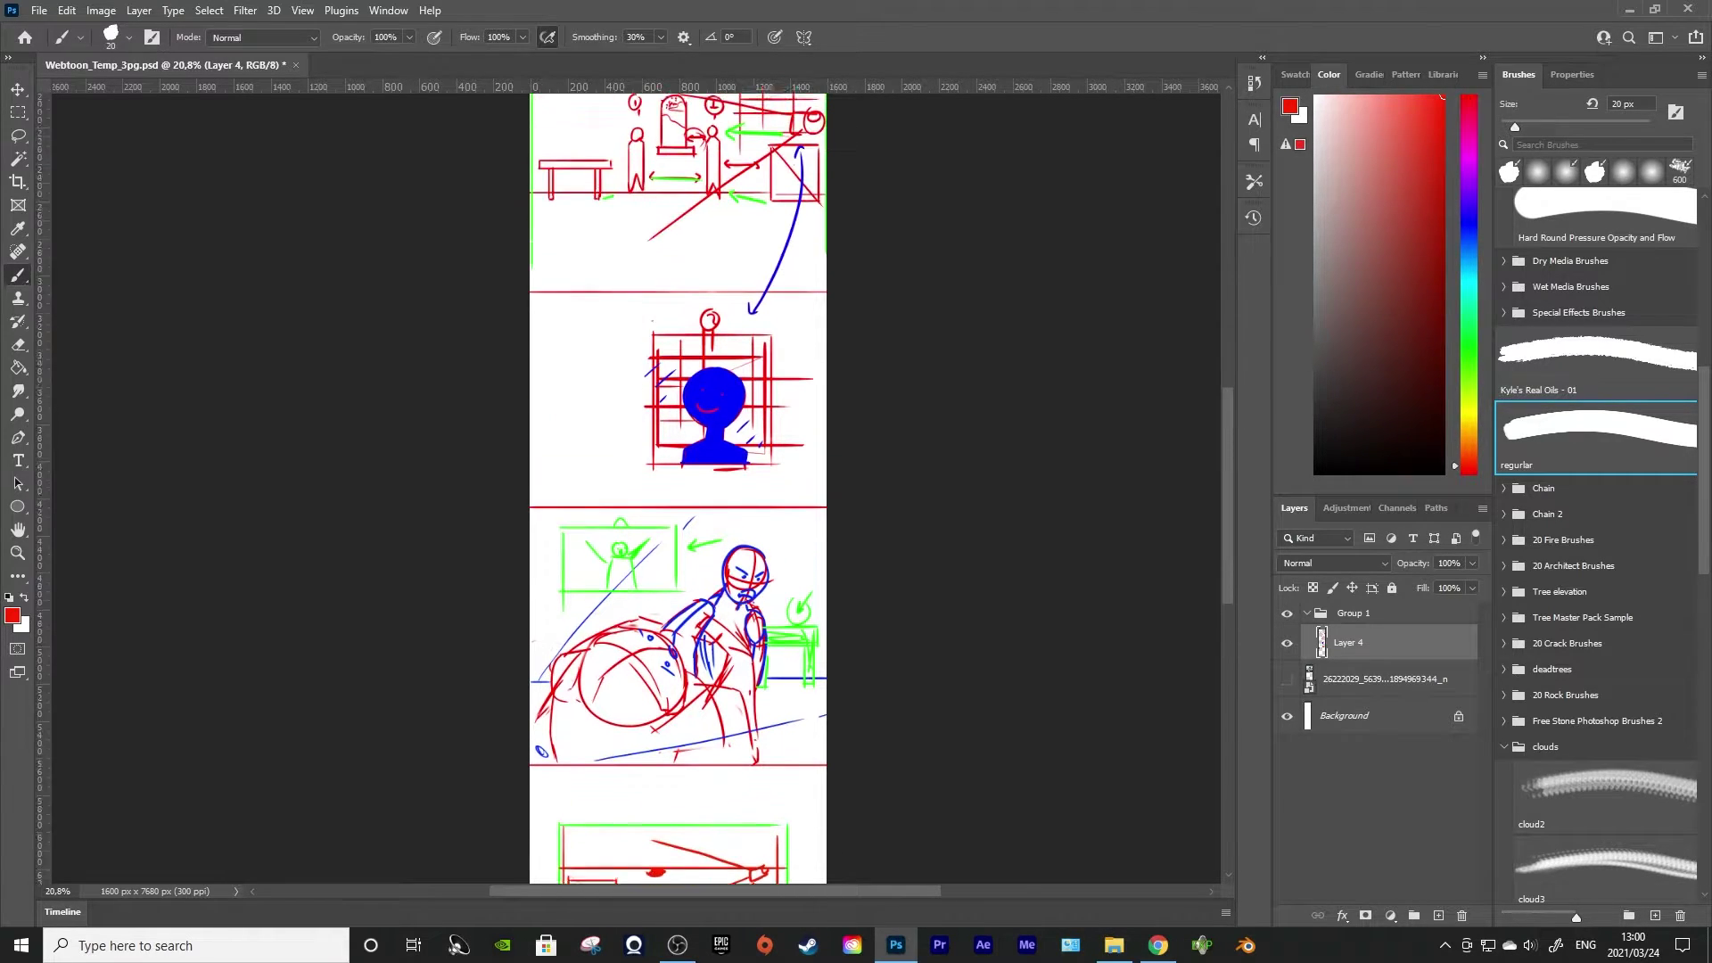
scroll(678, 491, "down", 6)
scroll(677, 491, "up", 2)
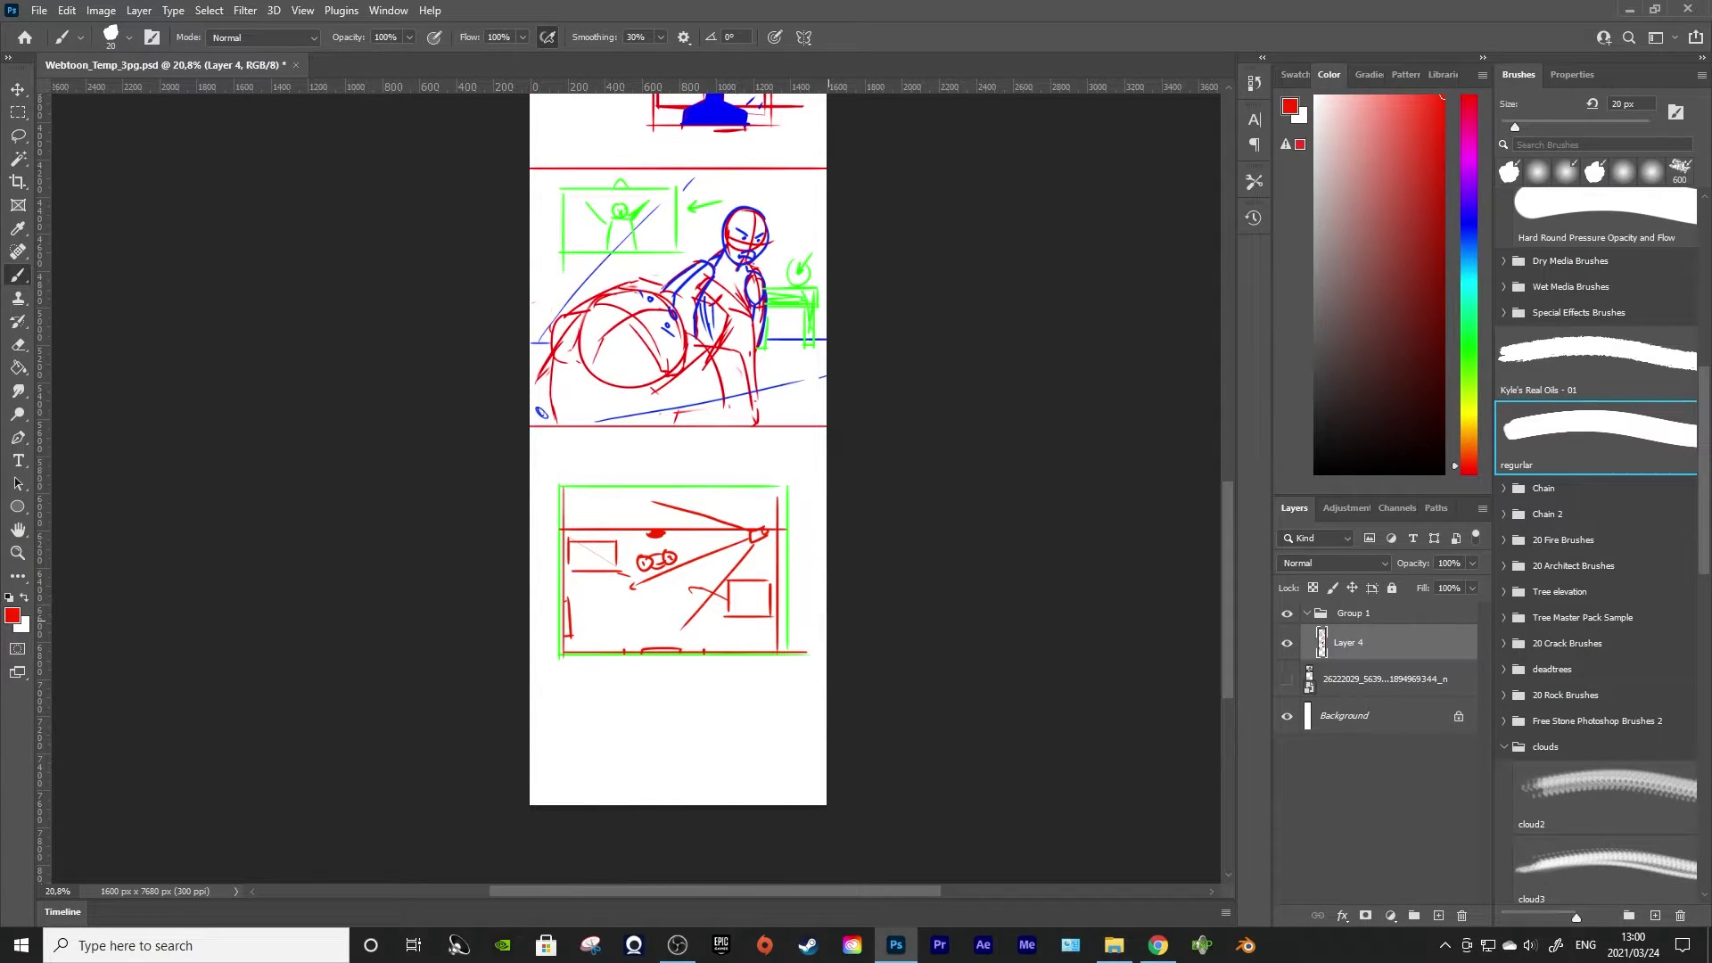
scroll(829, 630, "up", 3)
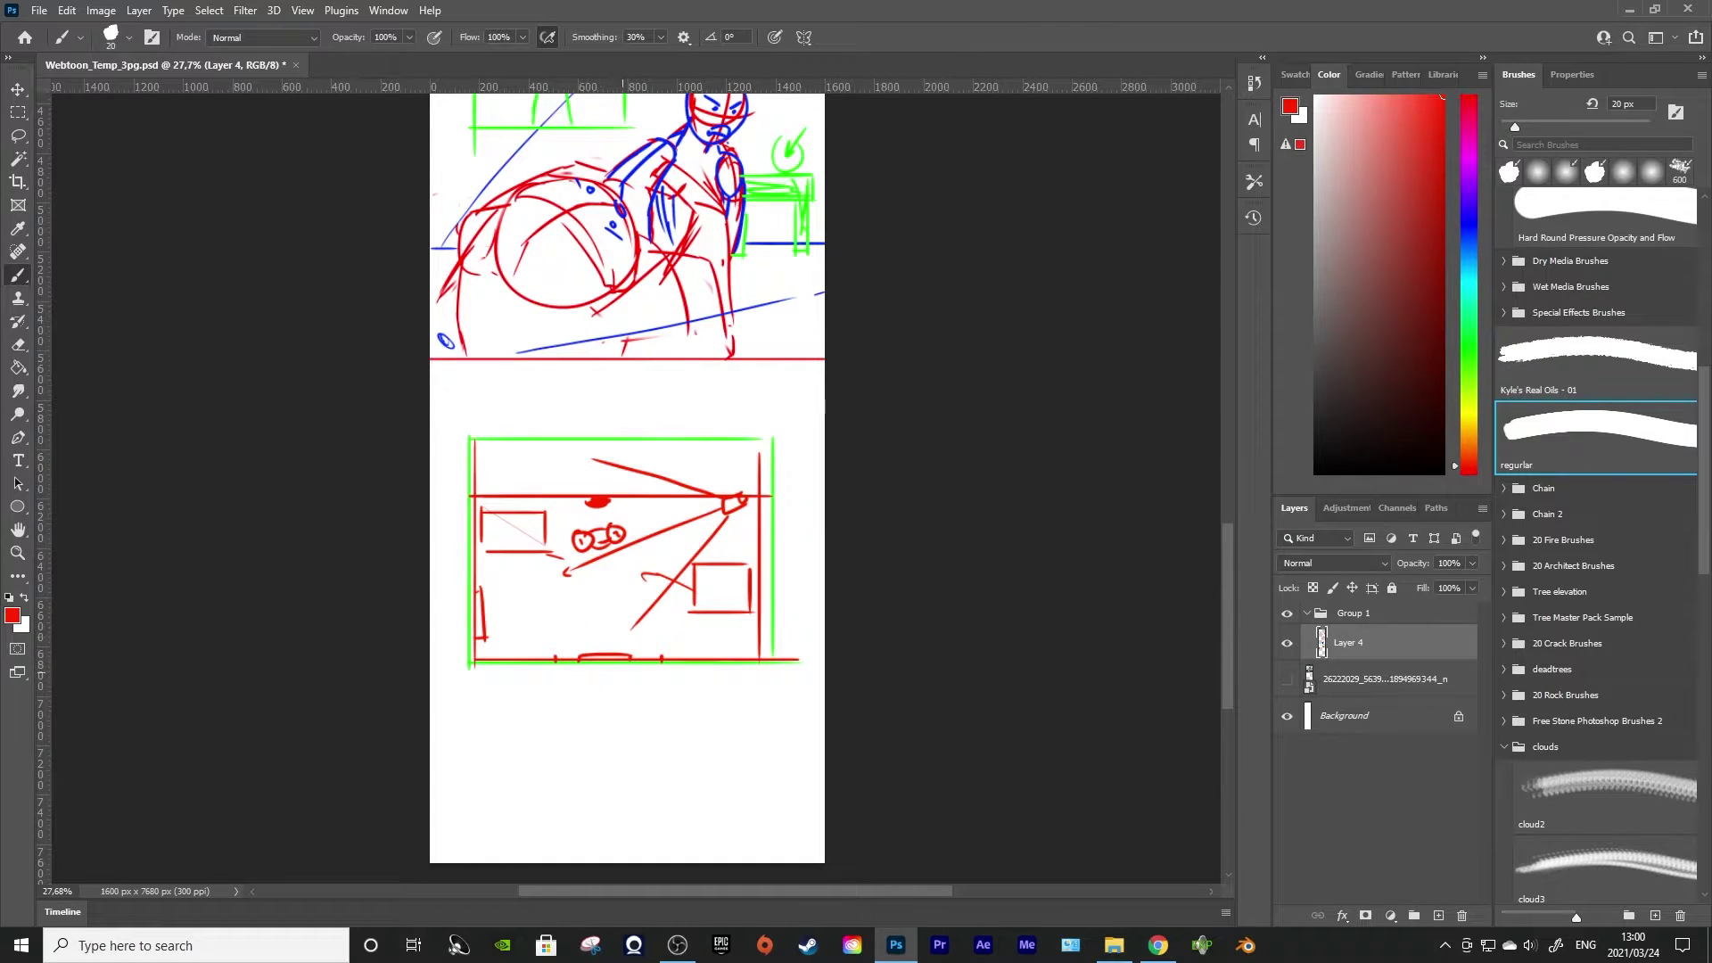
scroll(627, 481, "up", 2)
scroll(627, 657, "up", 1)
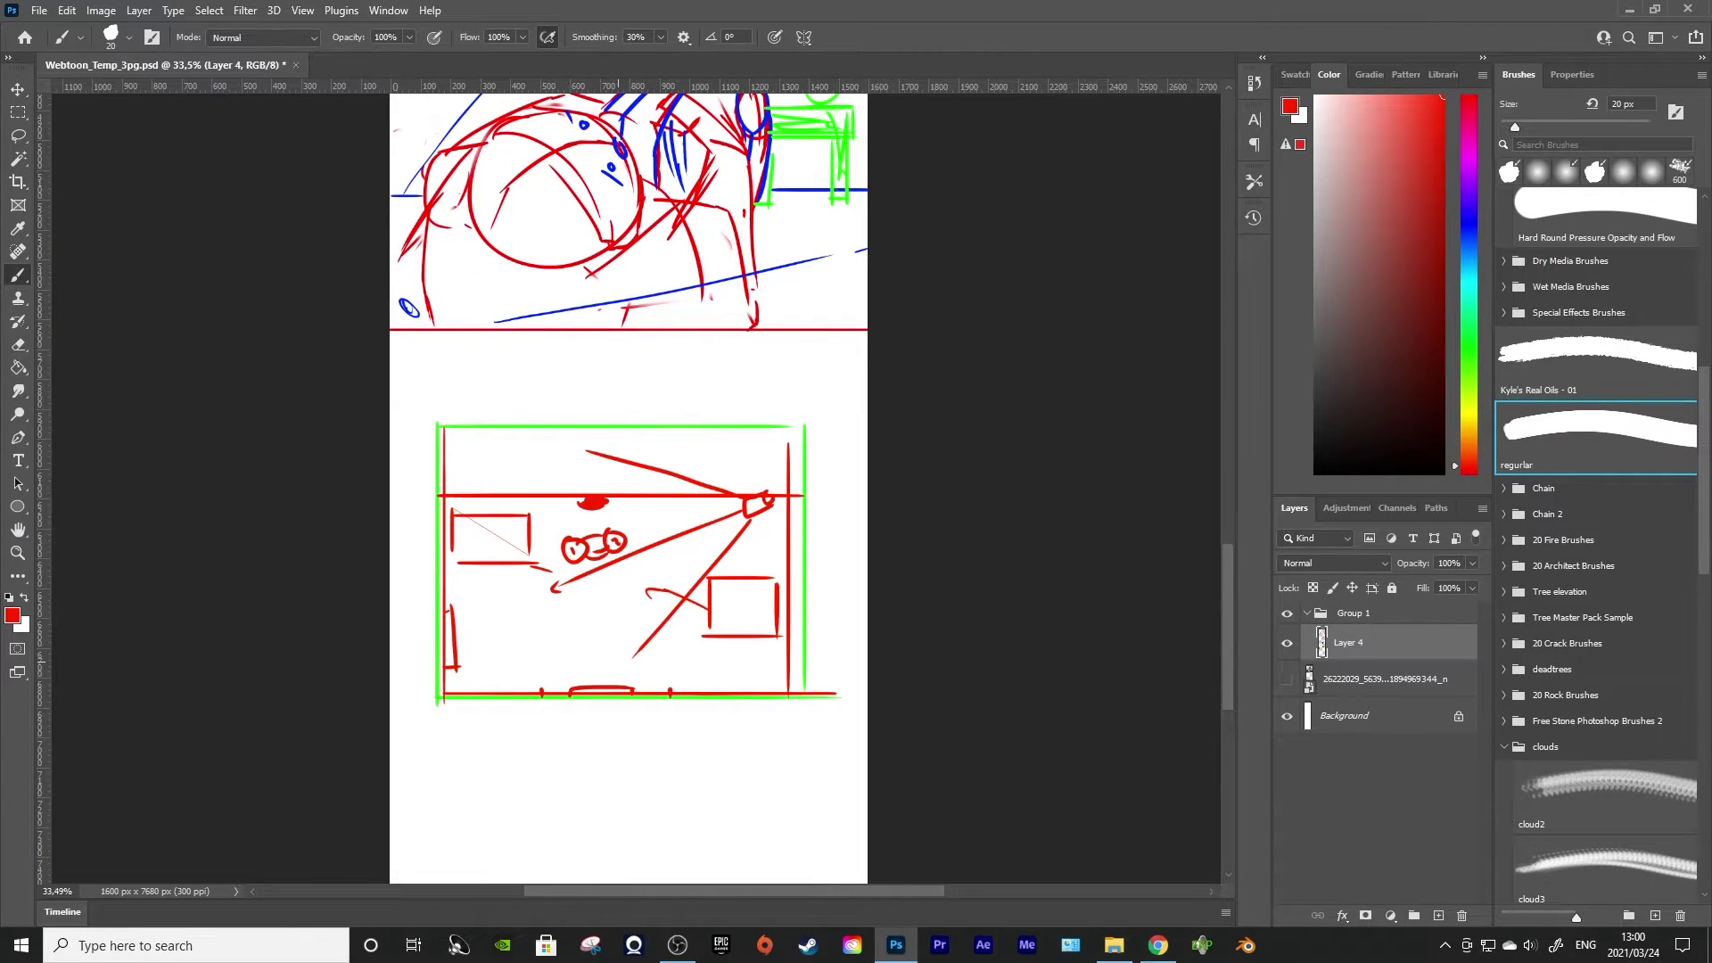
scroll(629, 489, "up", 15)
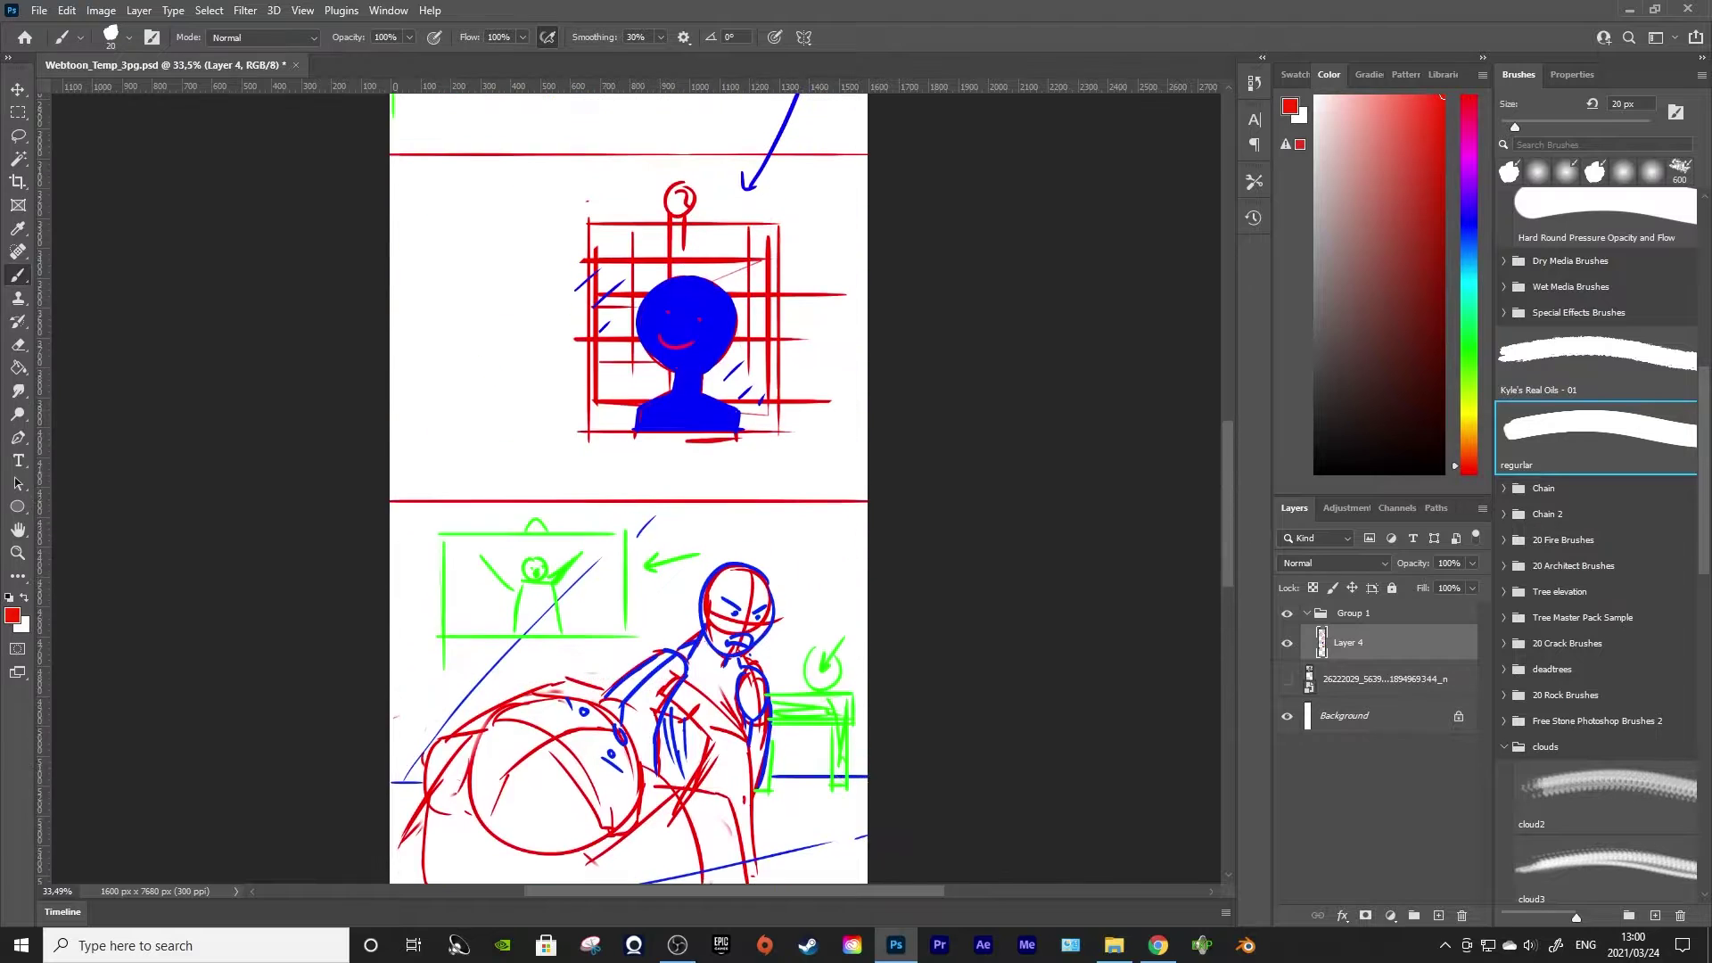
scroll(629, 489, "up", 4)
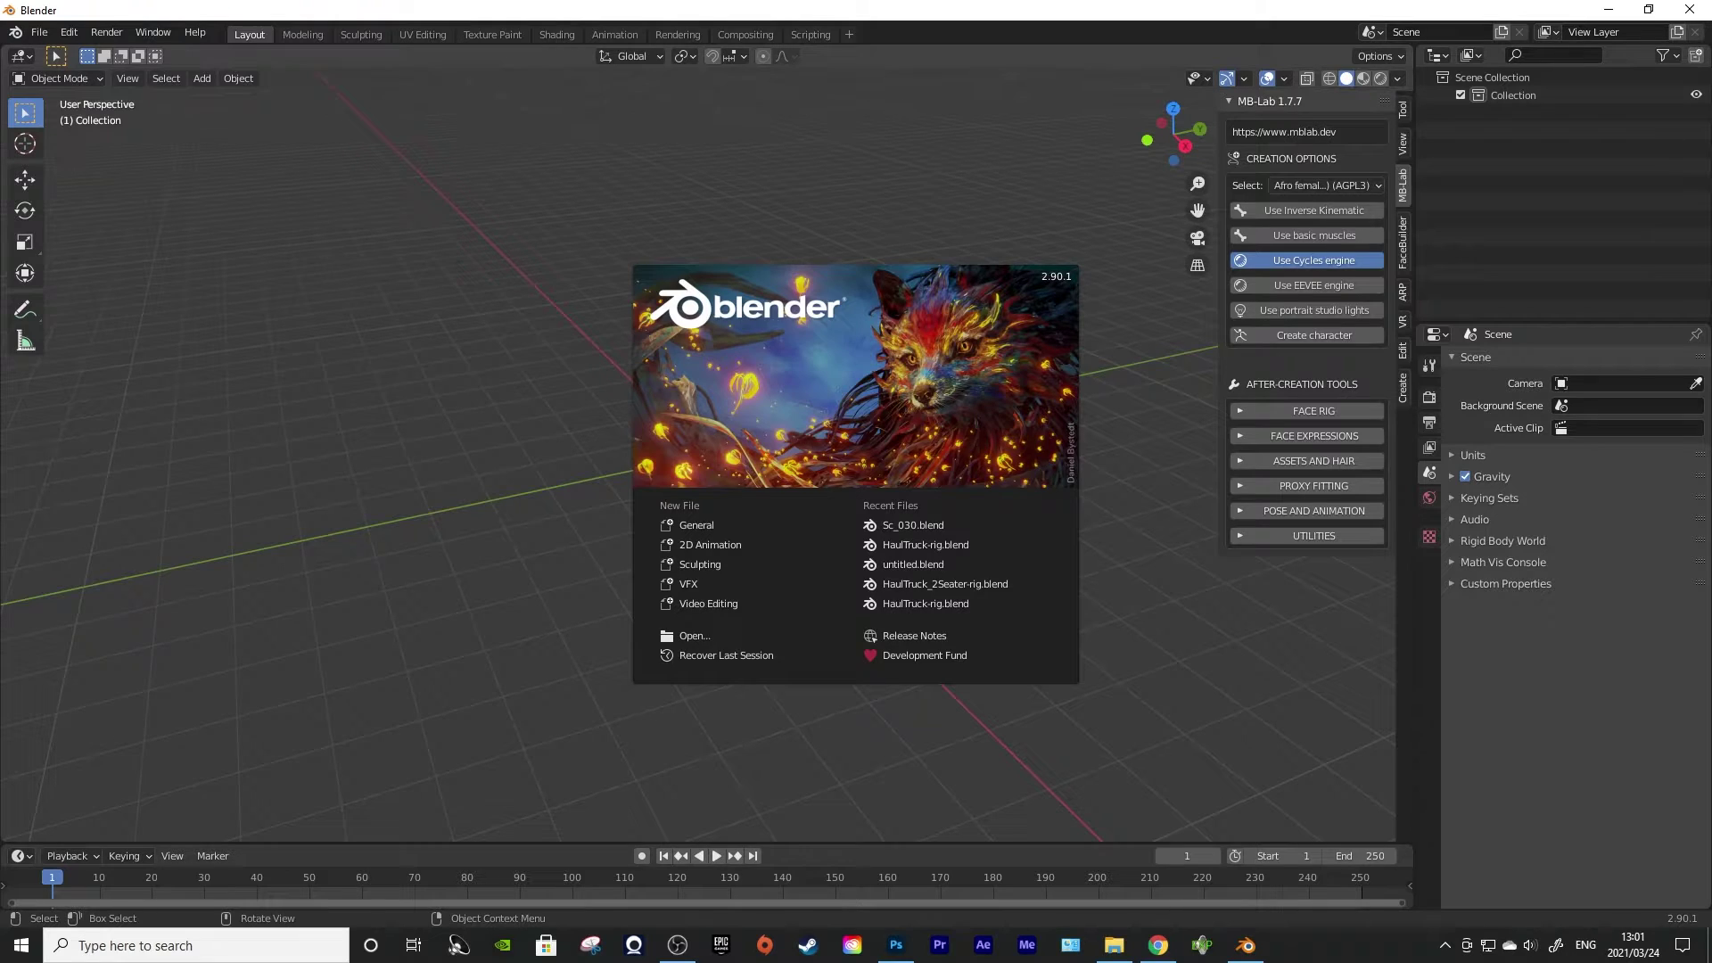
Switch to Blender and dismiss the startup screen
left_click(593, 526)
left_click_drag(695, 538, 731, 545)
key("shift+a")
mouse_move(731, 545)
left_click(802, 562)
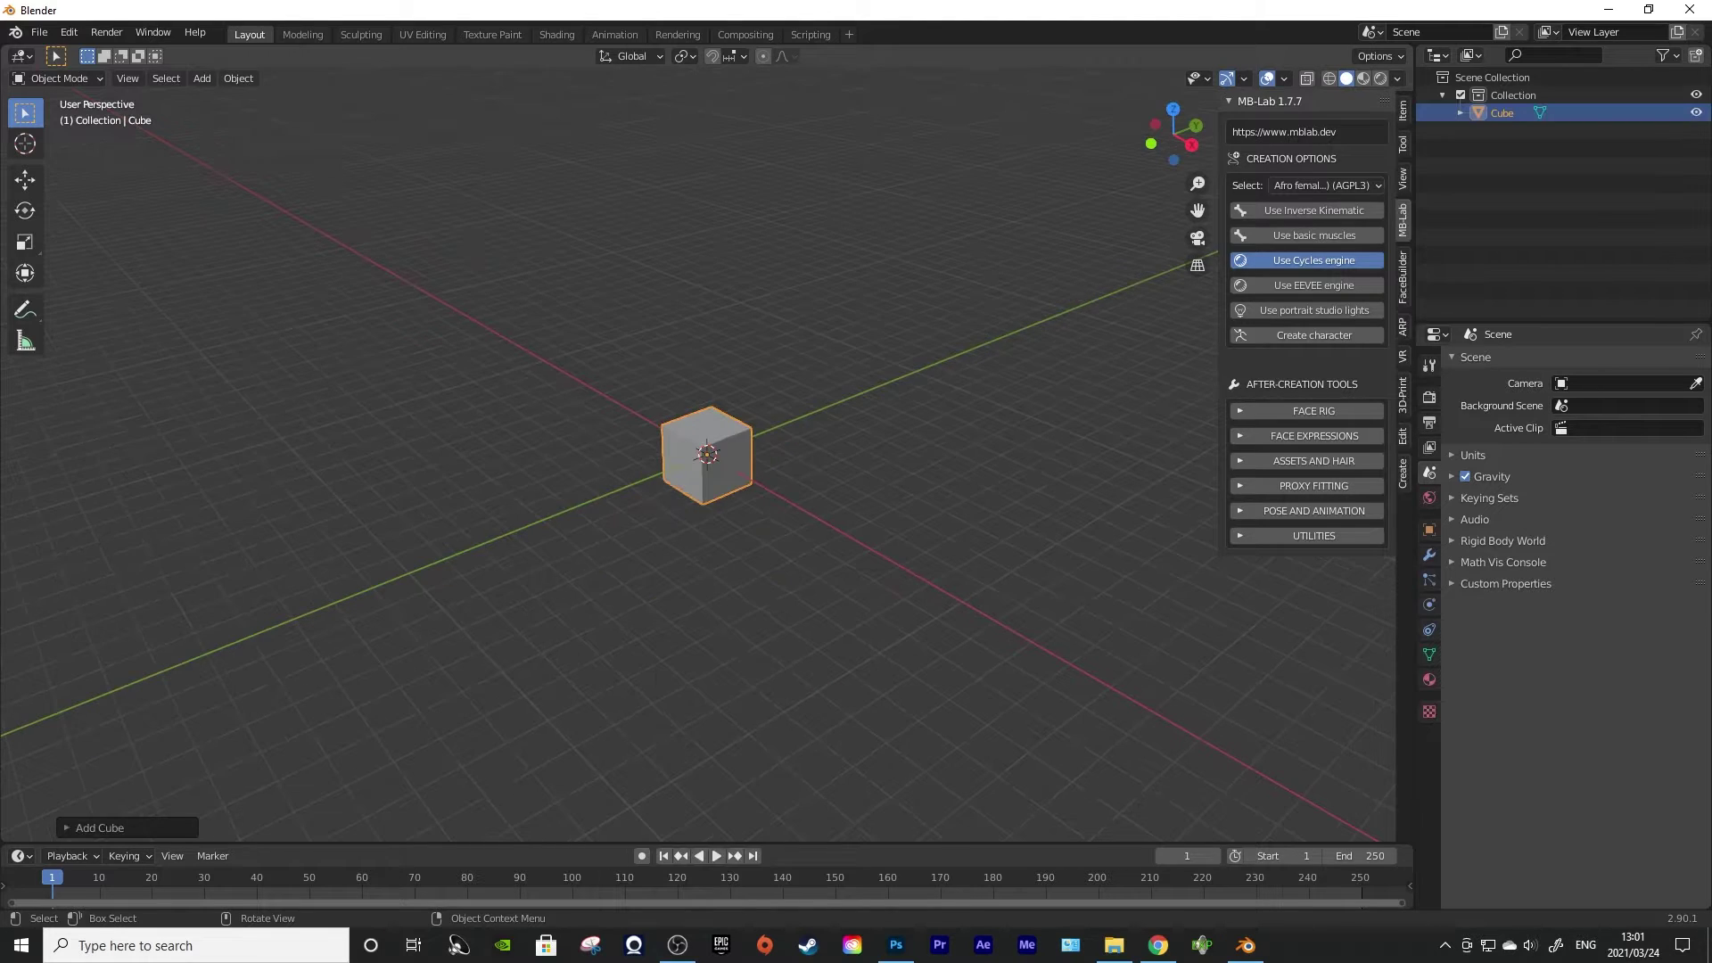
key("Delete")
Add a plane at the scene origin and scale up its mesh to form a wide floor
key("shift+a")
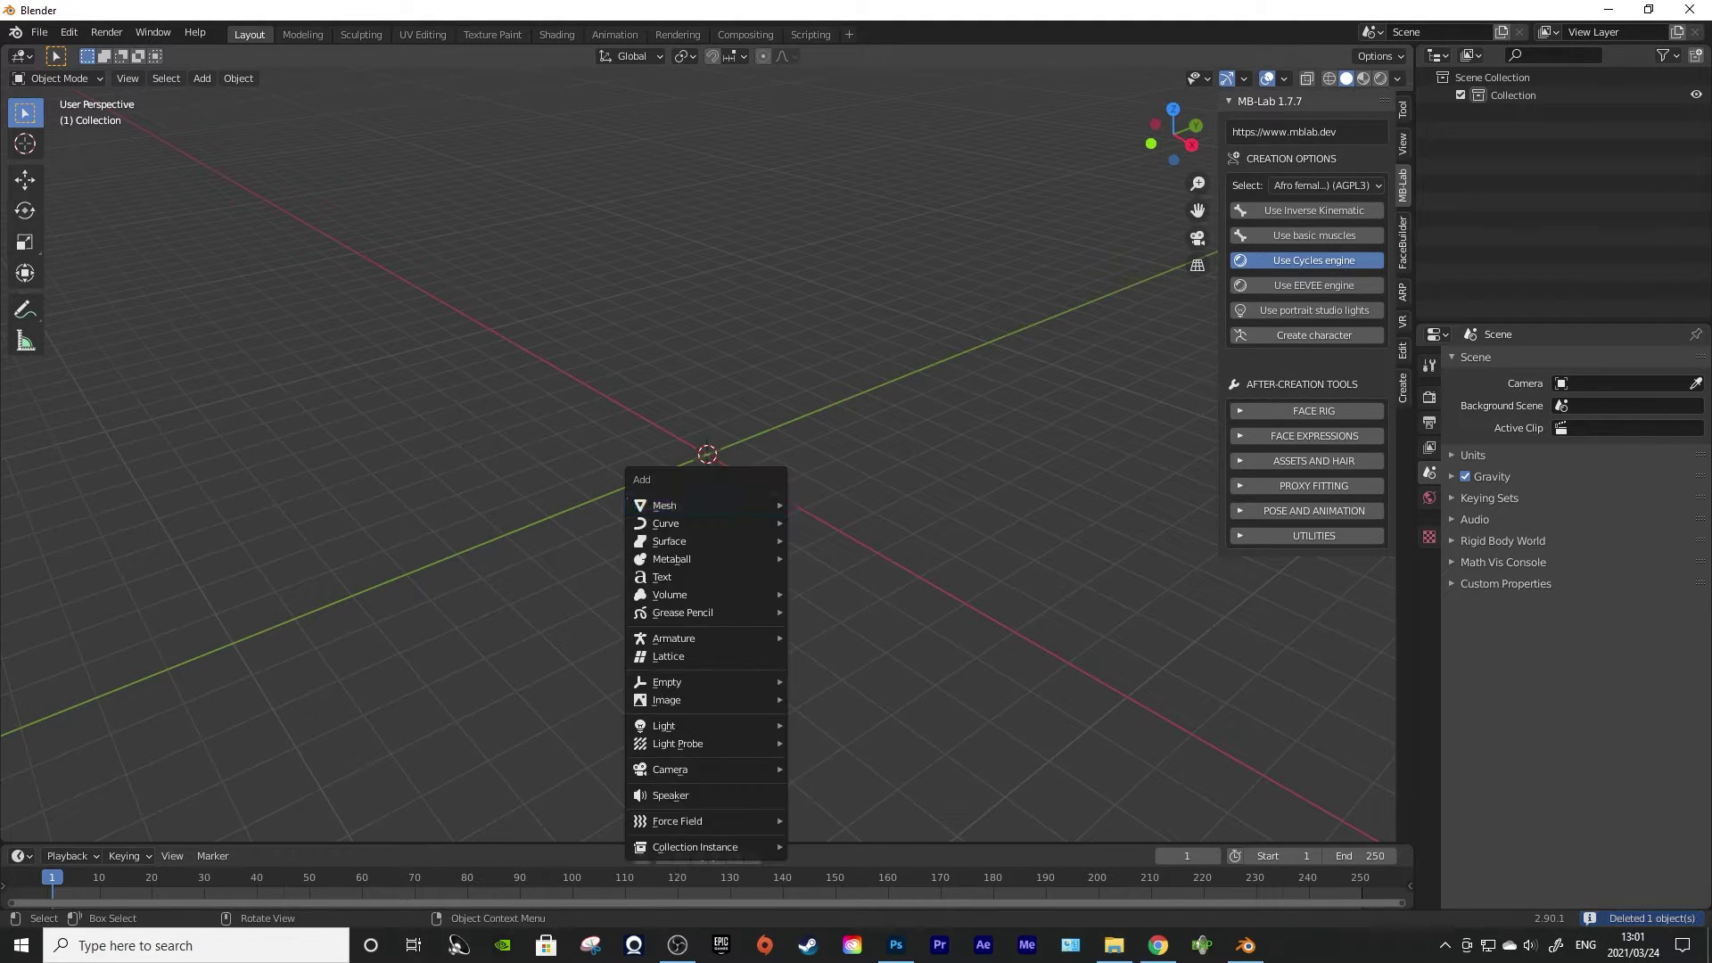
mouse_move(668, 500)
left_click(821, 503)
key("Tab")
key("s")
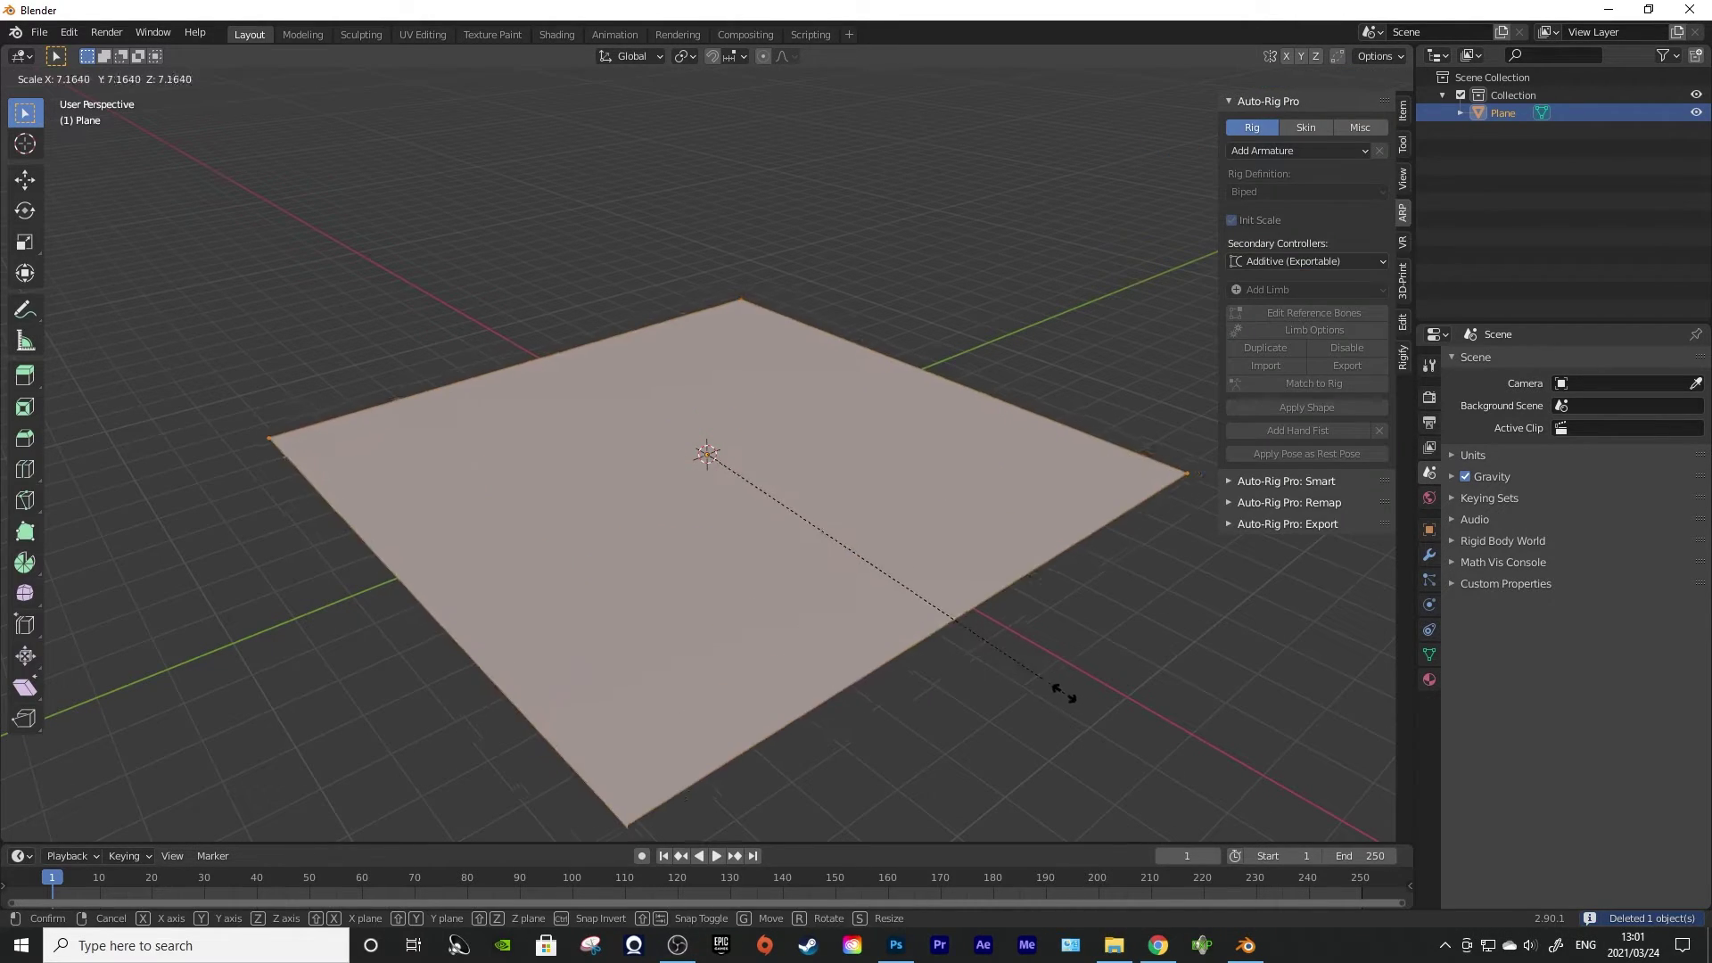
left_click(1219, 745)
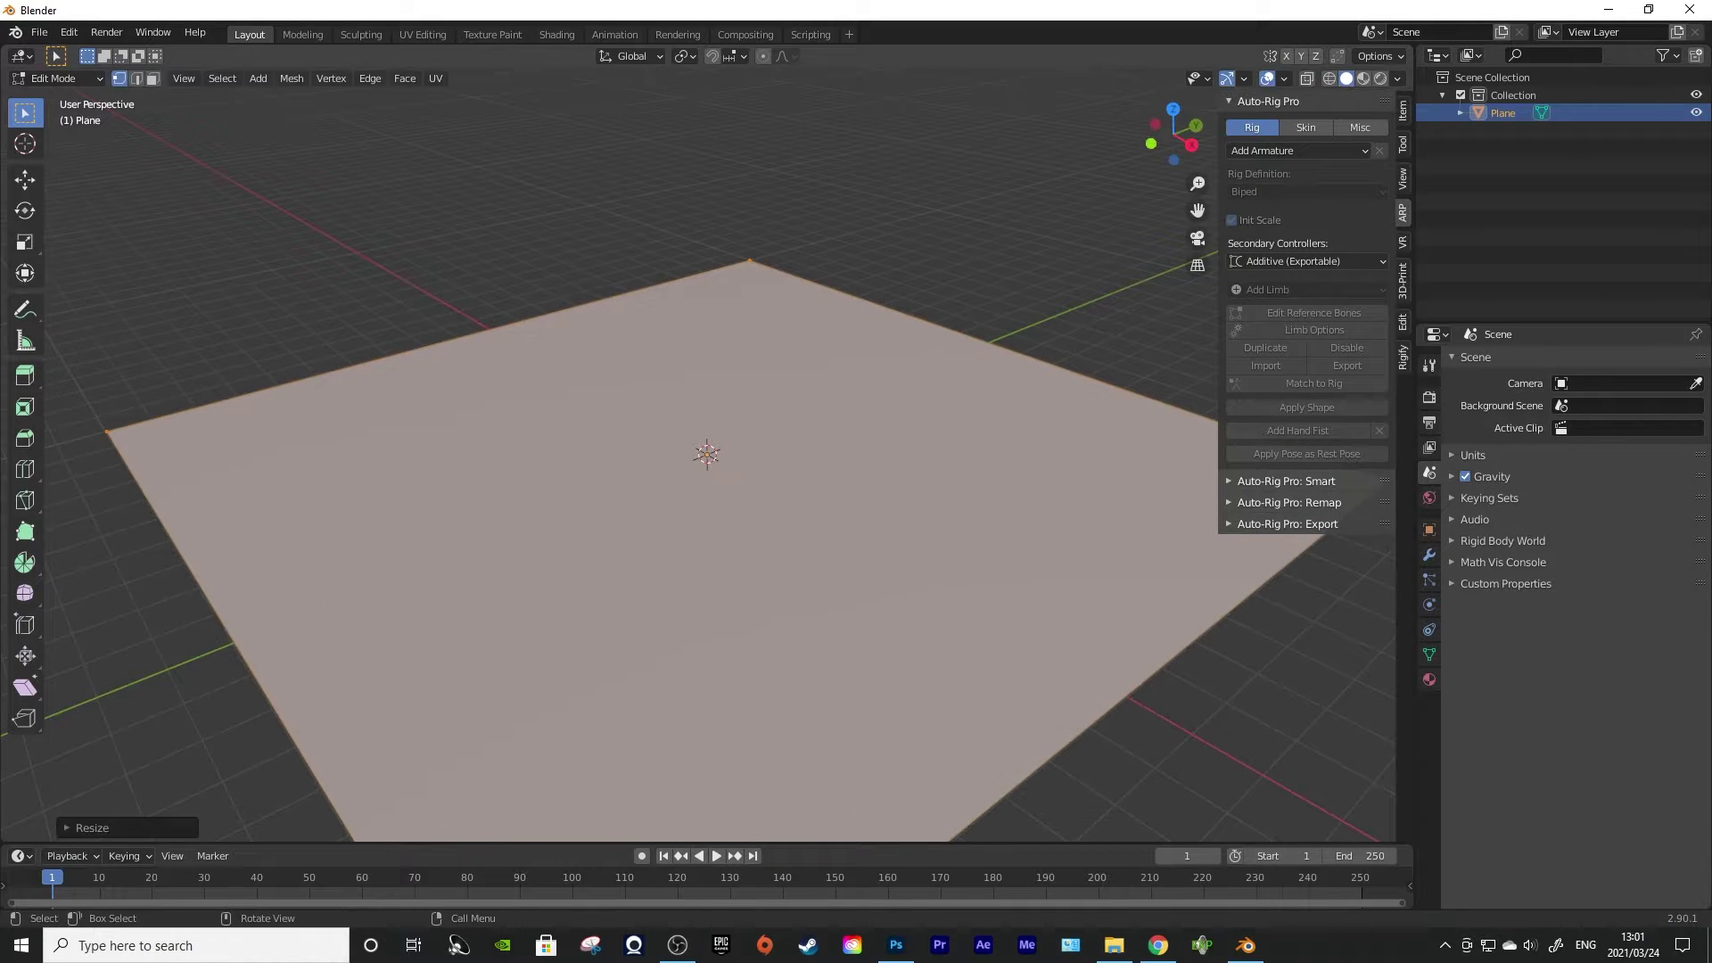
key("Tab")
scroll(707, 464, "down", 3)
scroll(707, 464, "up", 3)
scroll(707, 455, "down", 4)
scroll(707, 455, "up", 3)
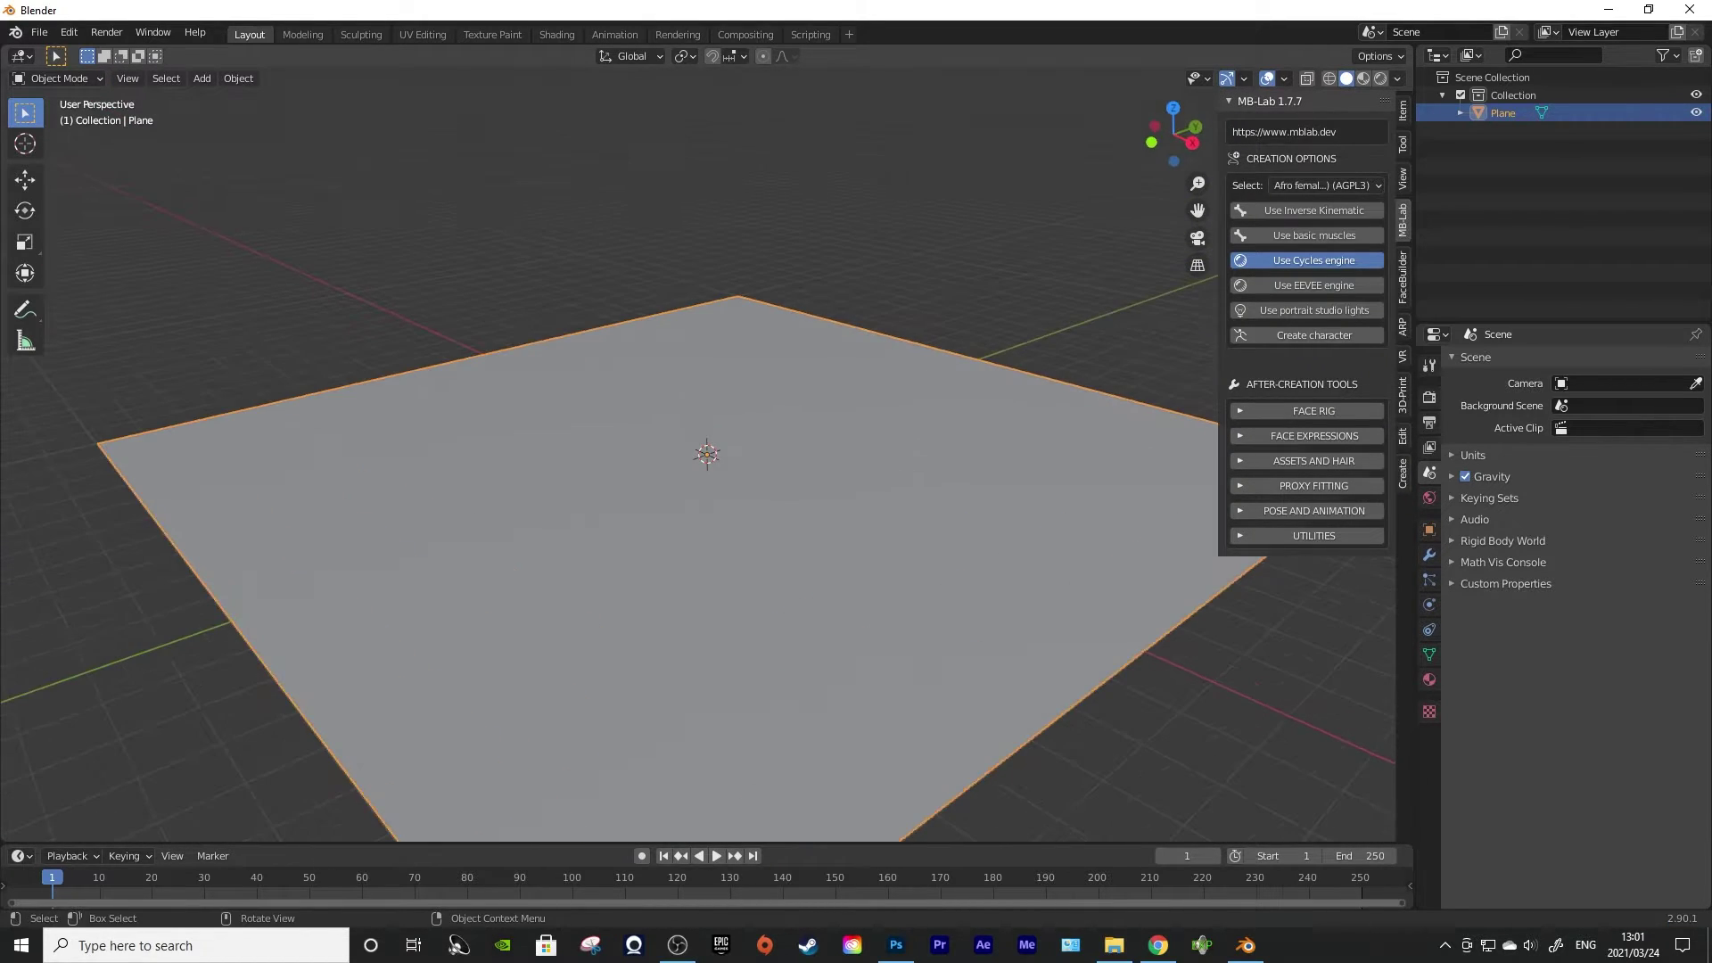
scroll(707, 454, "down", 3)
scroll(707, 455, "up", 3)
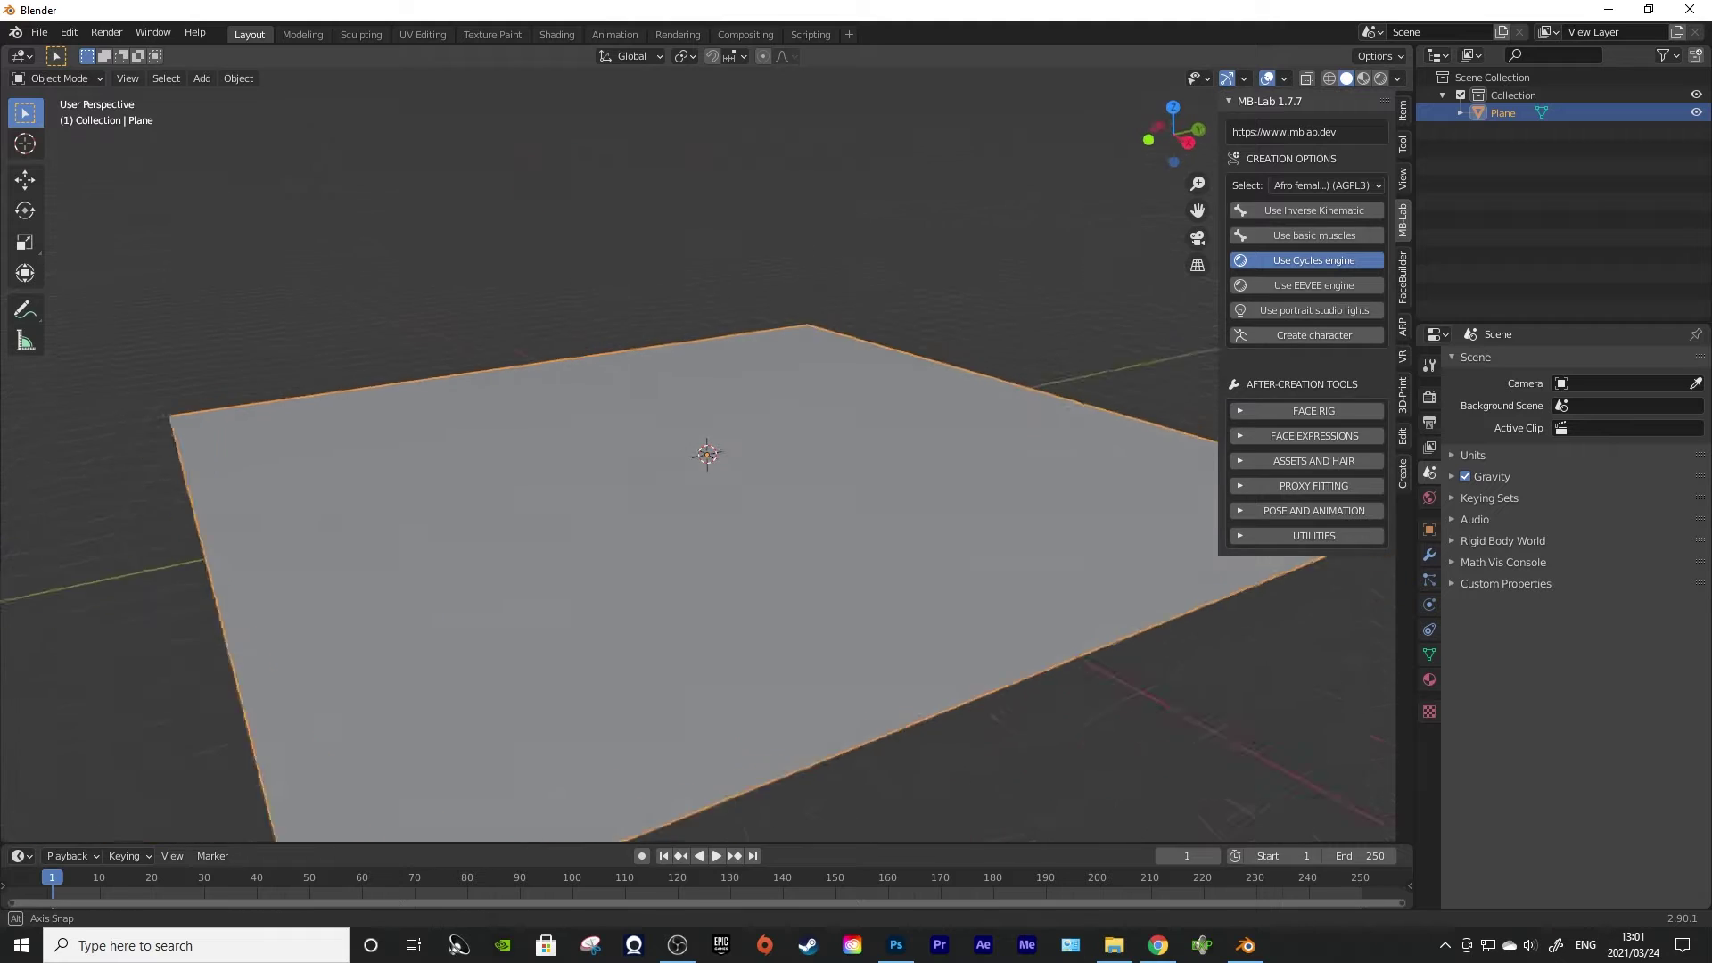
scroll(707, 455, "down", 1)
Enter Edit Mode on the floor plane and activate edge selection
key("Tab")
scroll(707, 455, "down", 2)
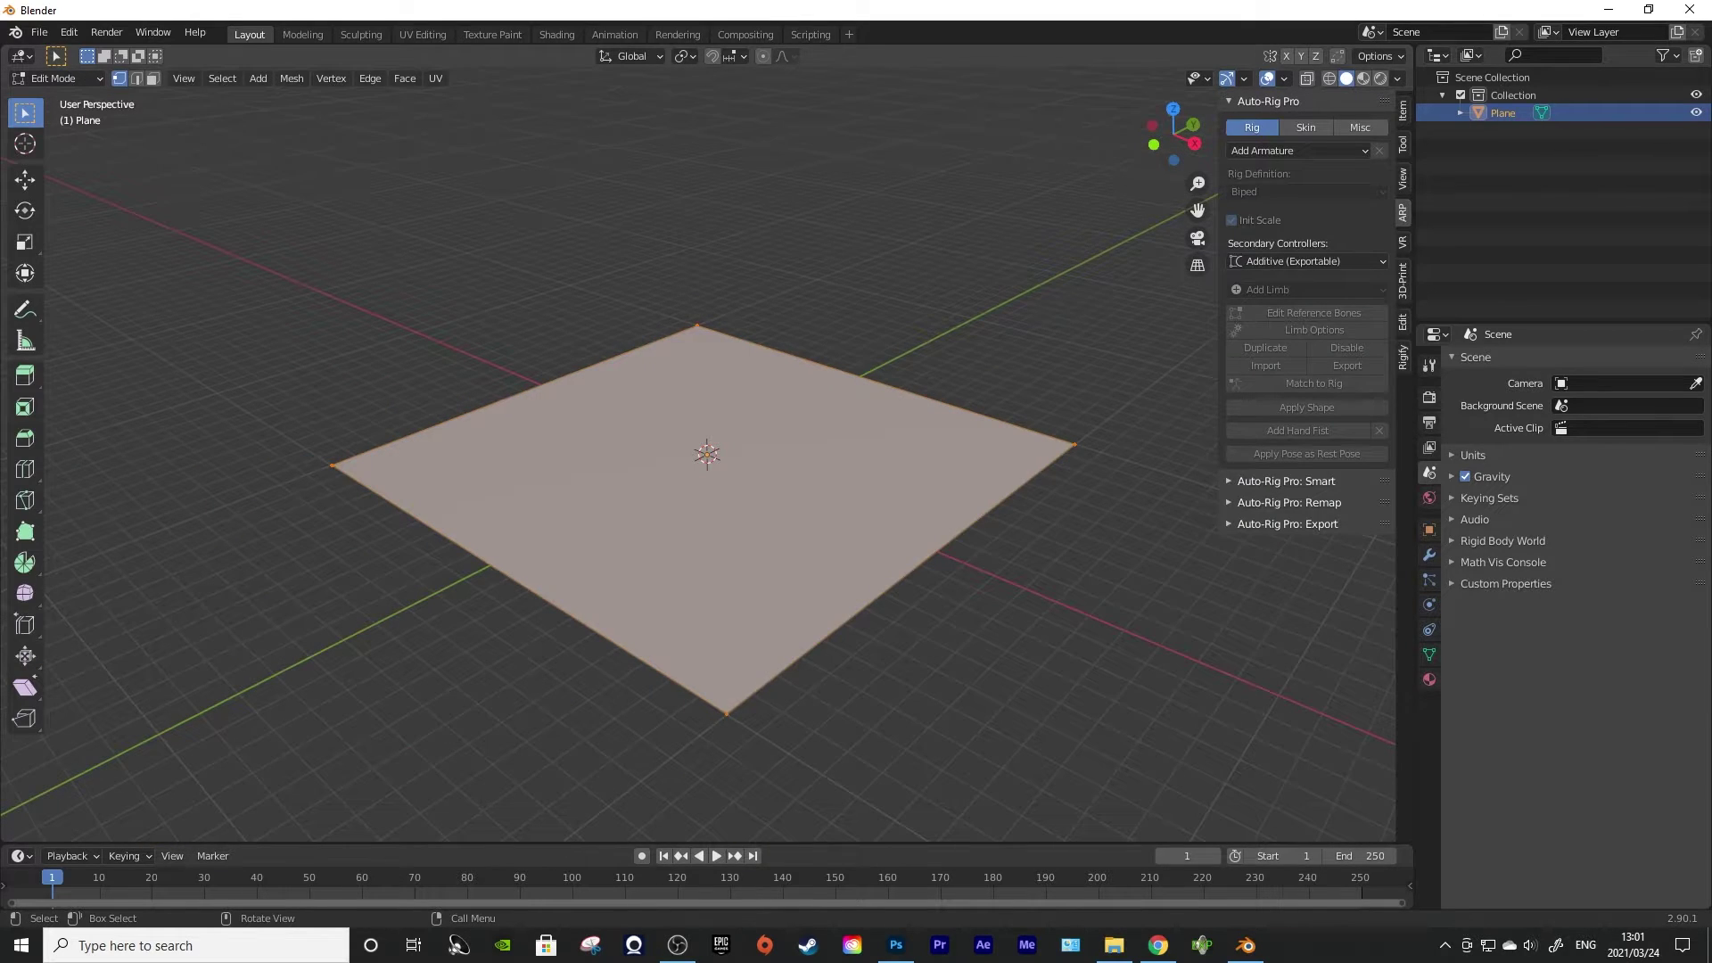
left_click(137, 78)
left_click(517, 394)
left_click(530, 590, "shift")
left_click(886, 385, "shift")
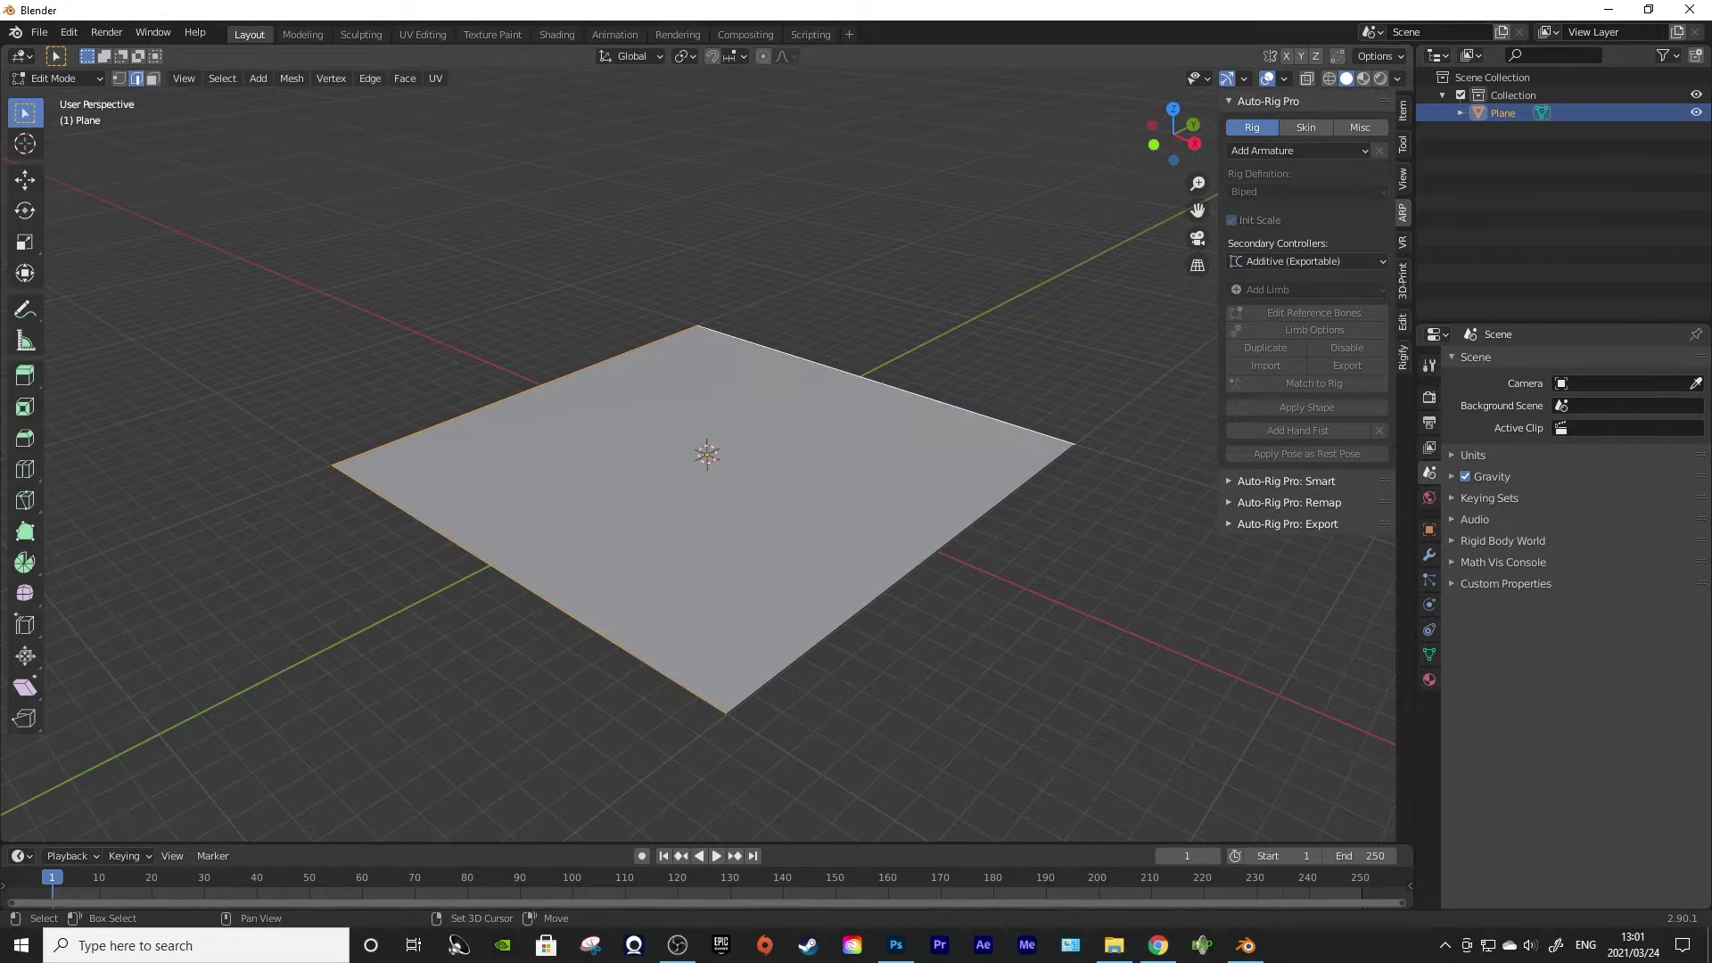
key("a")
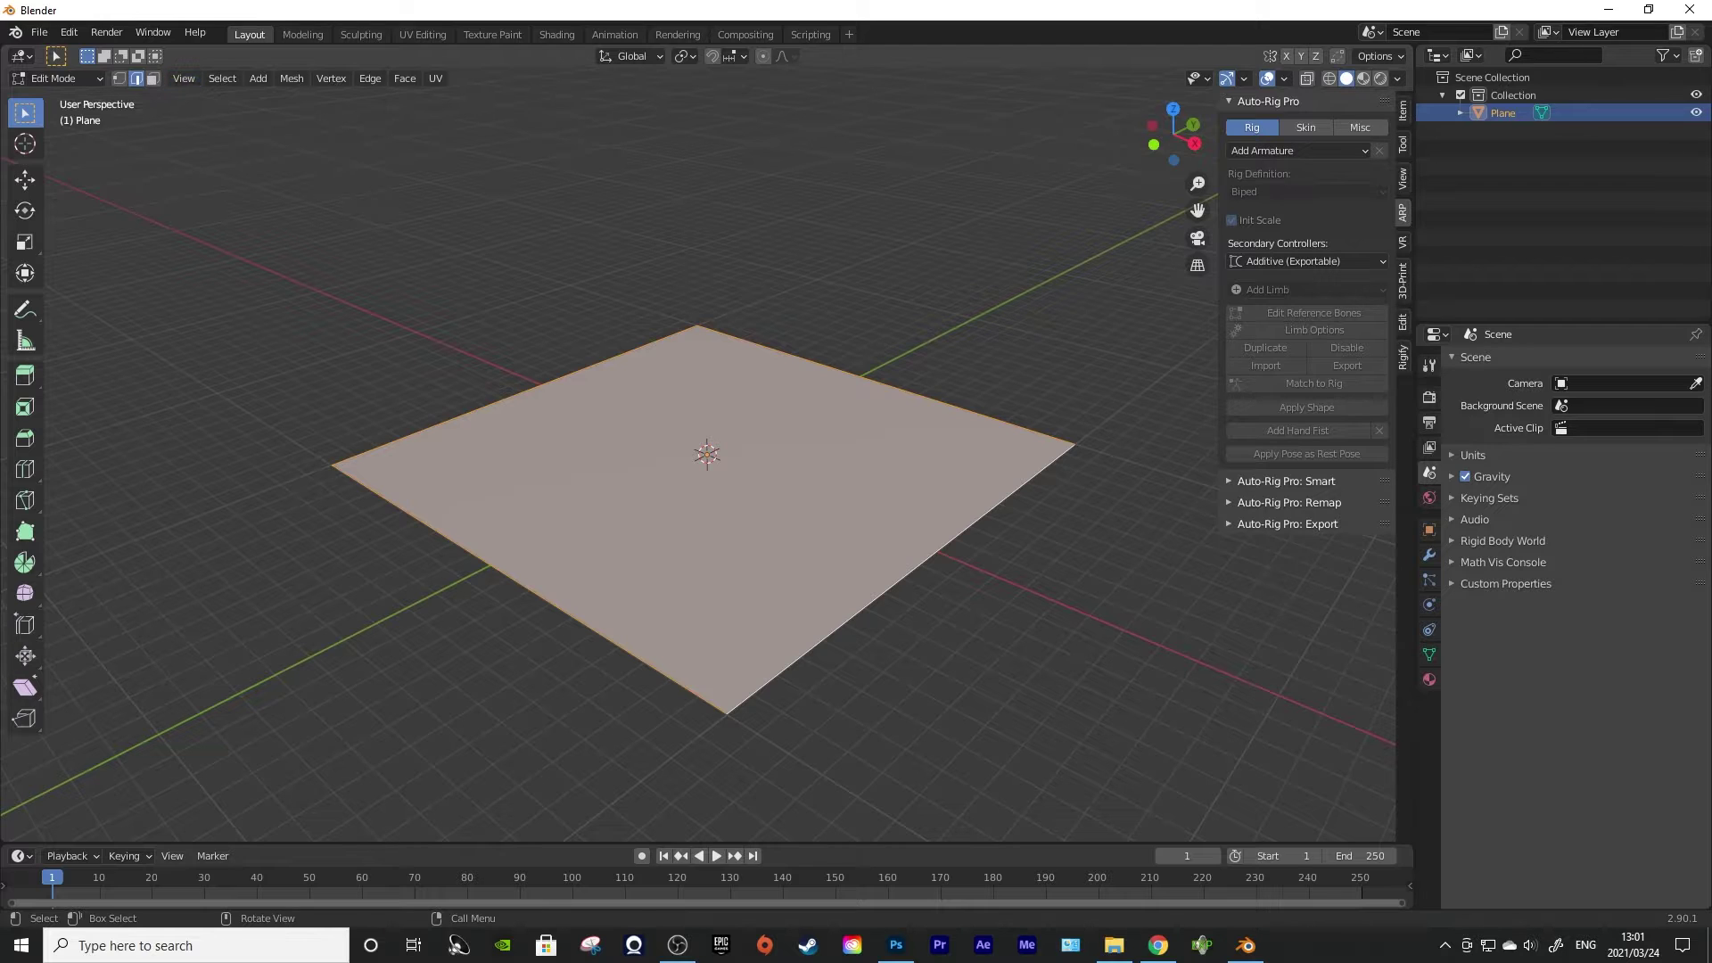
key("3")
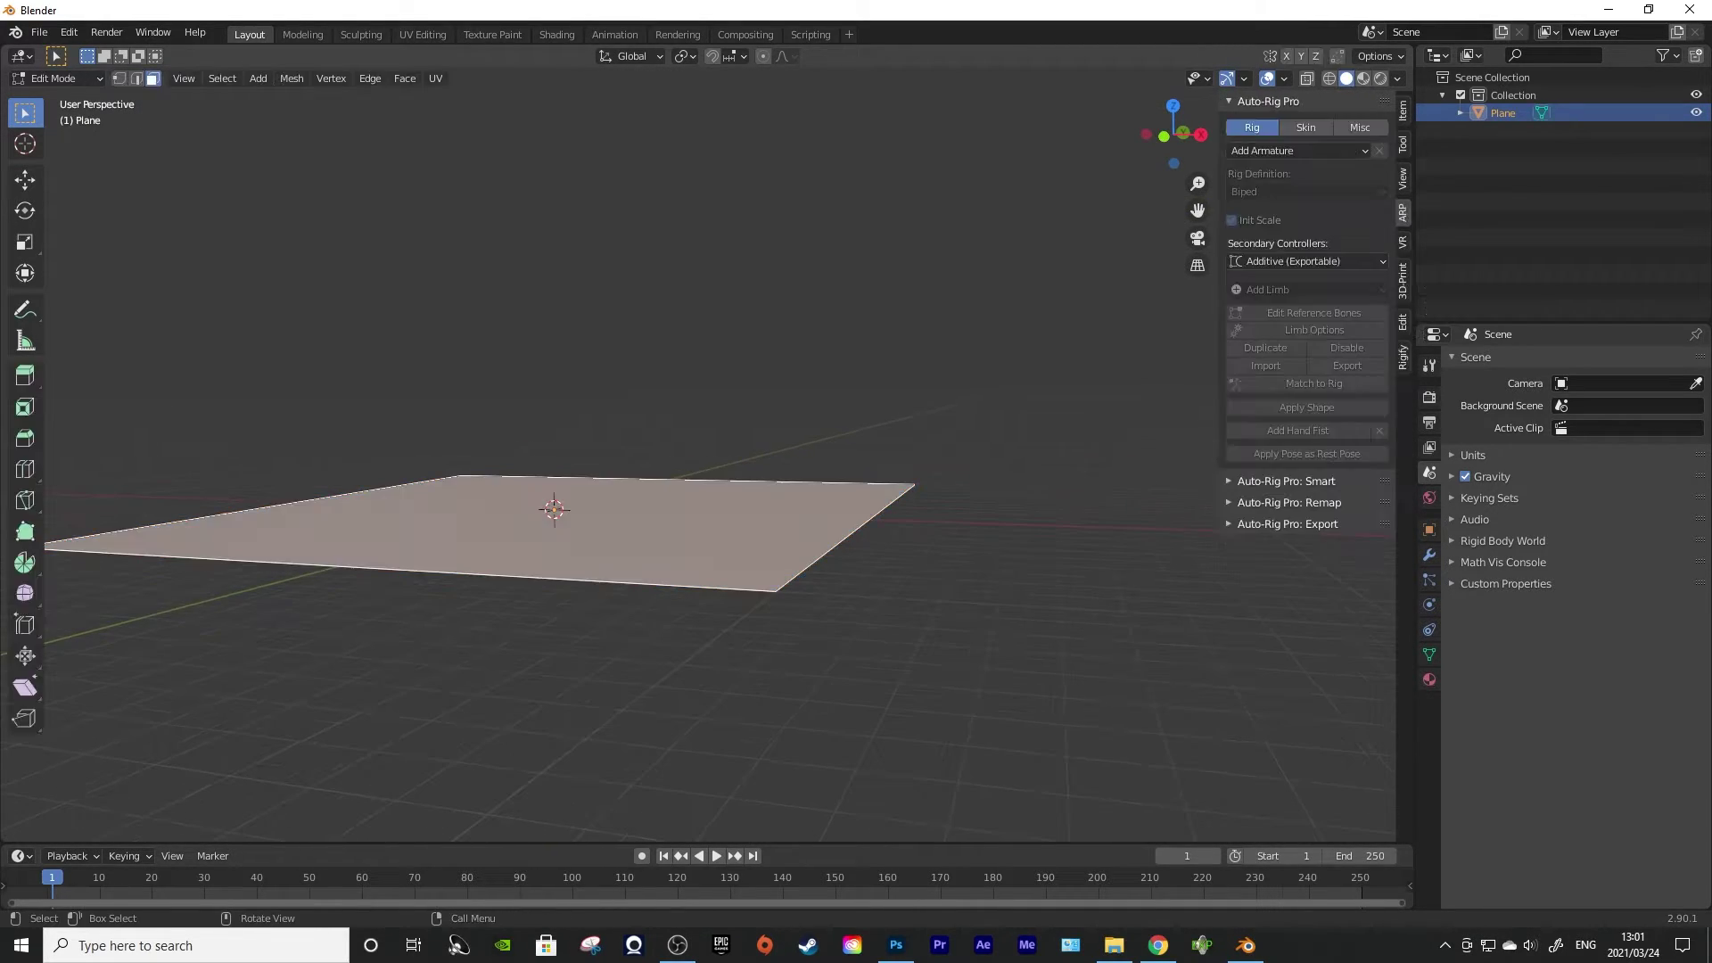
key("alt+a")
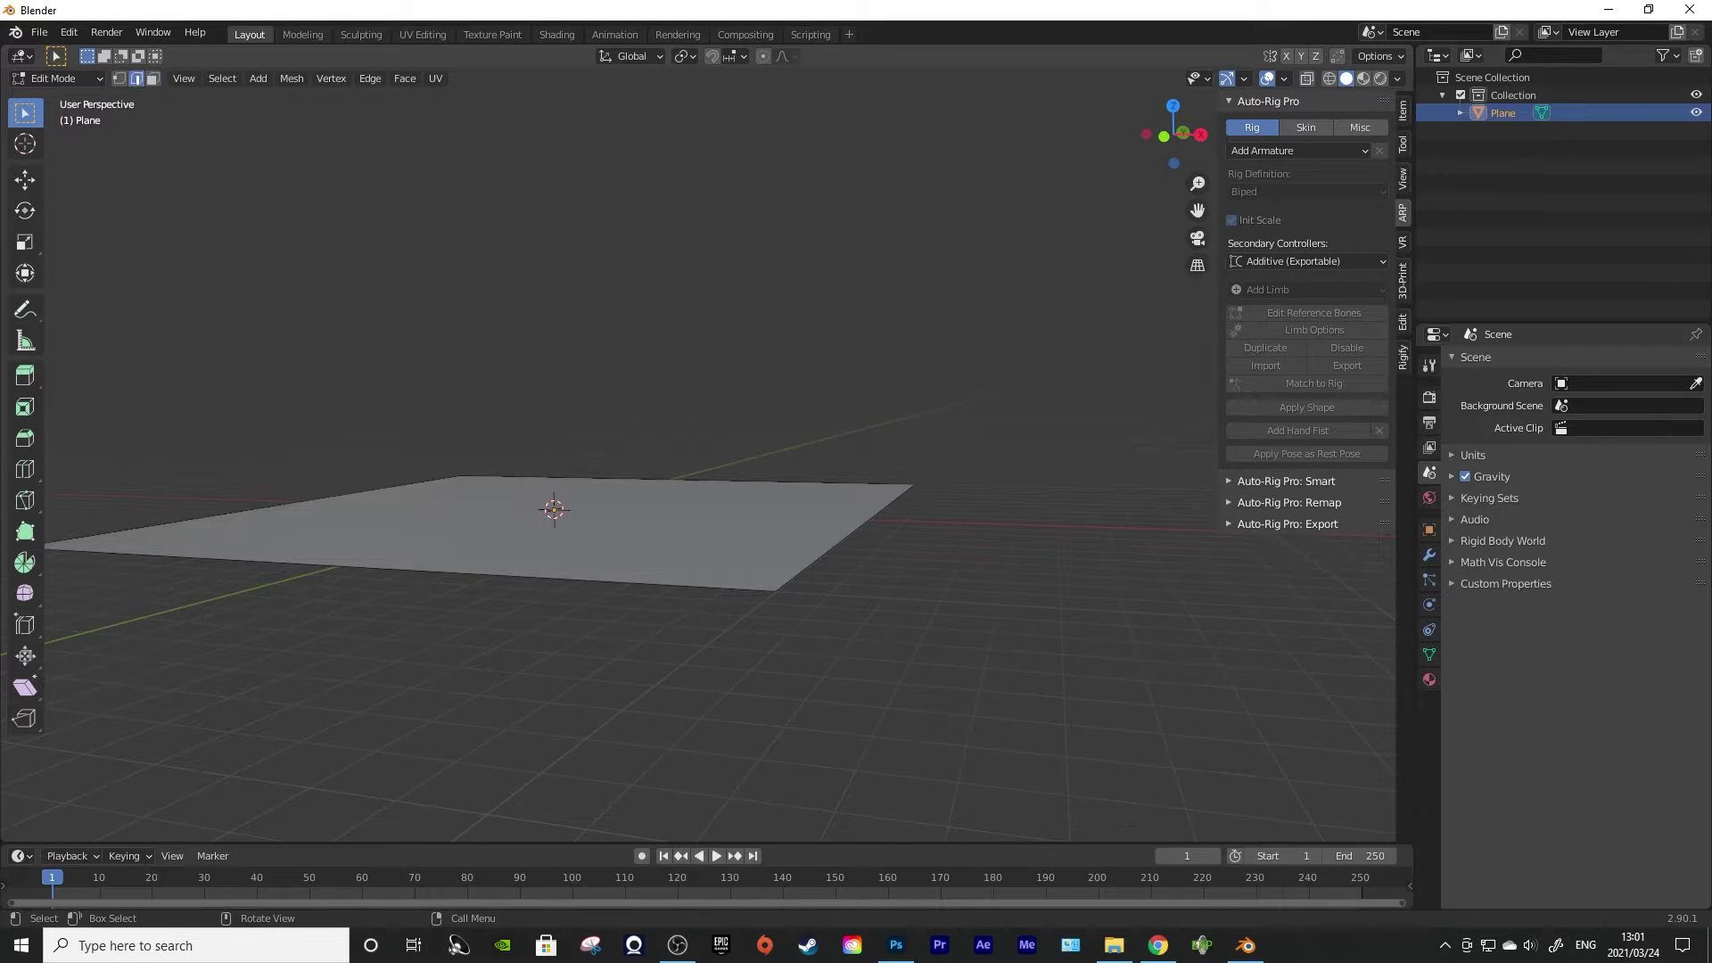
Extrude the floor plane's right-hand edge straight up along the Z axis to form a wall
key("Escape")
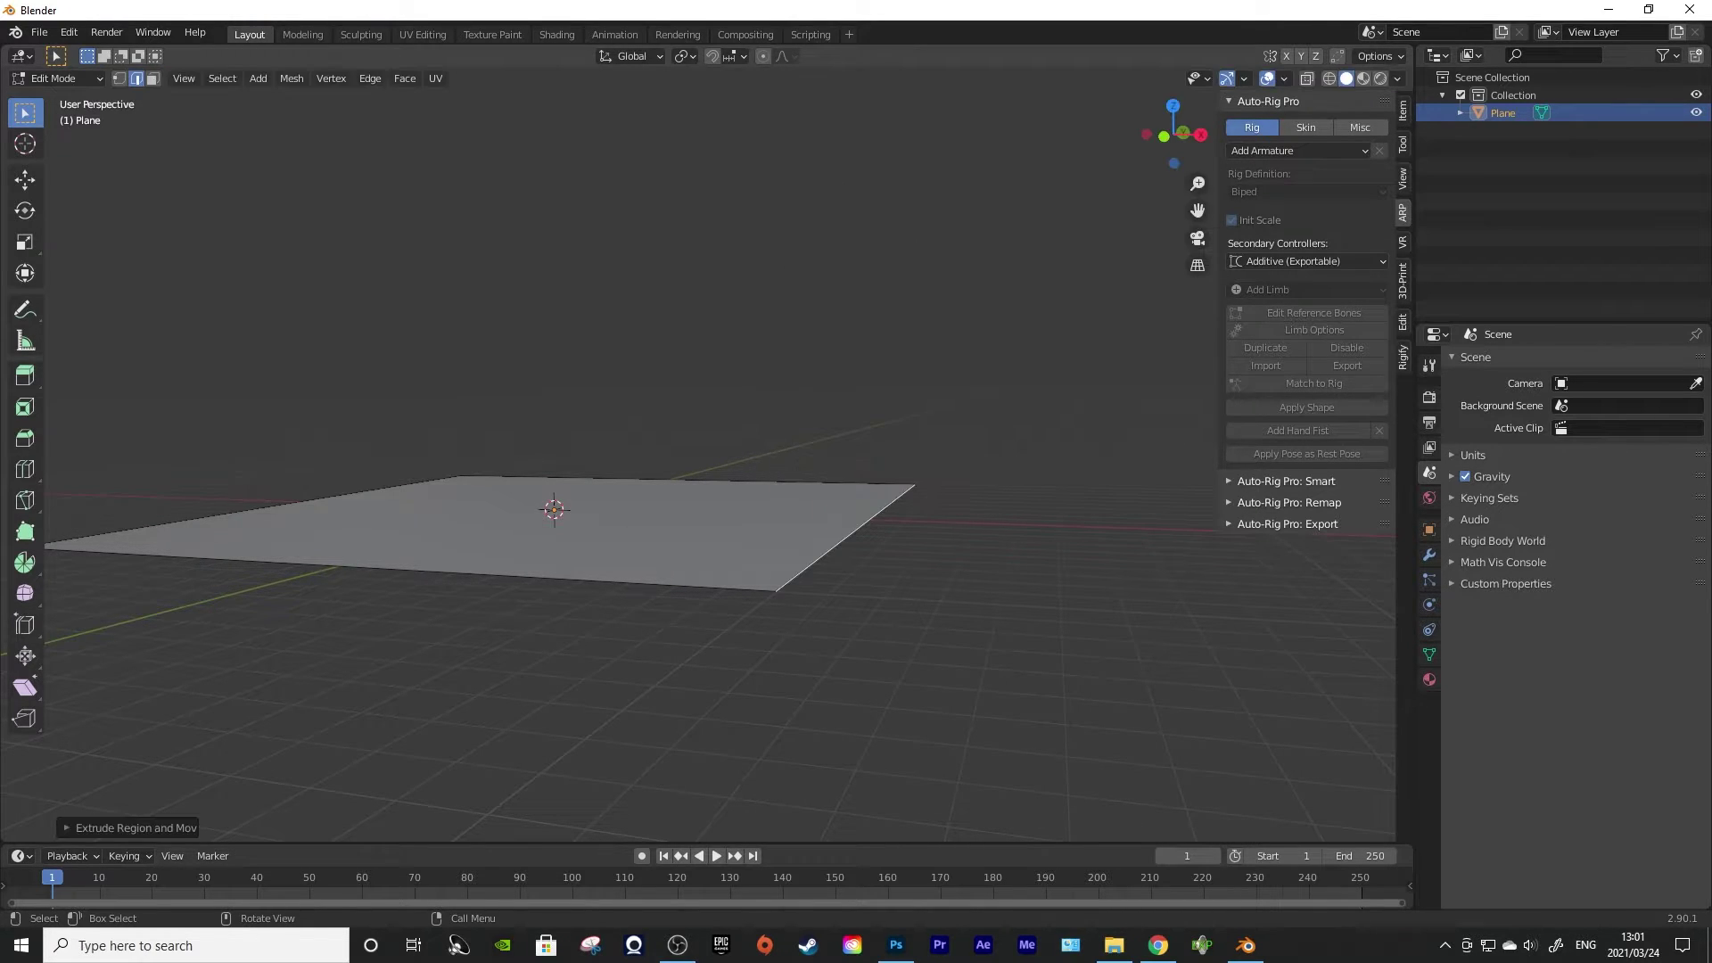
key("g")
key("z")
key("Return")
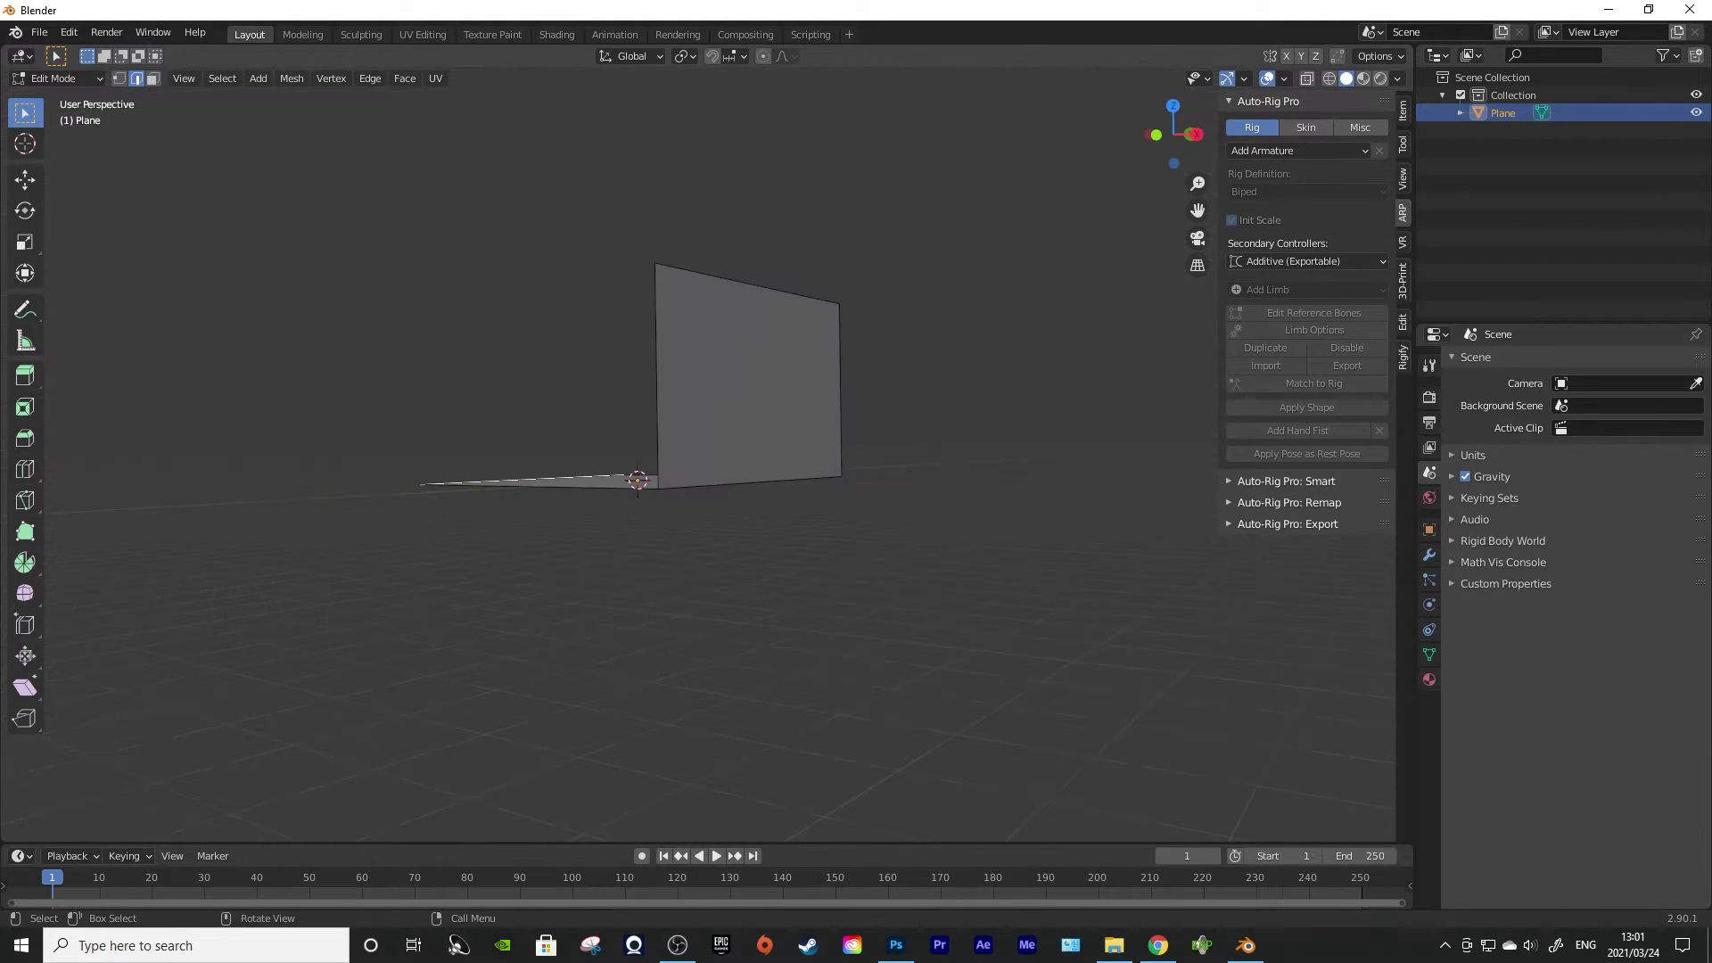
Extrude the opposite floor edge straight up along the Z axis as a second wall, and scale both walls' top edges together
key("e")
key("Escape")
key("g")
key("z")
key("Return")
left_click(747, 283, "shift")
key("s")
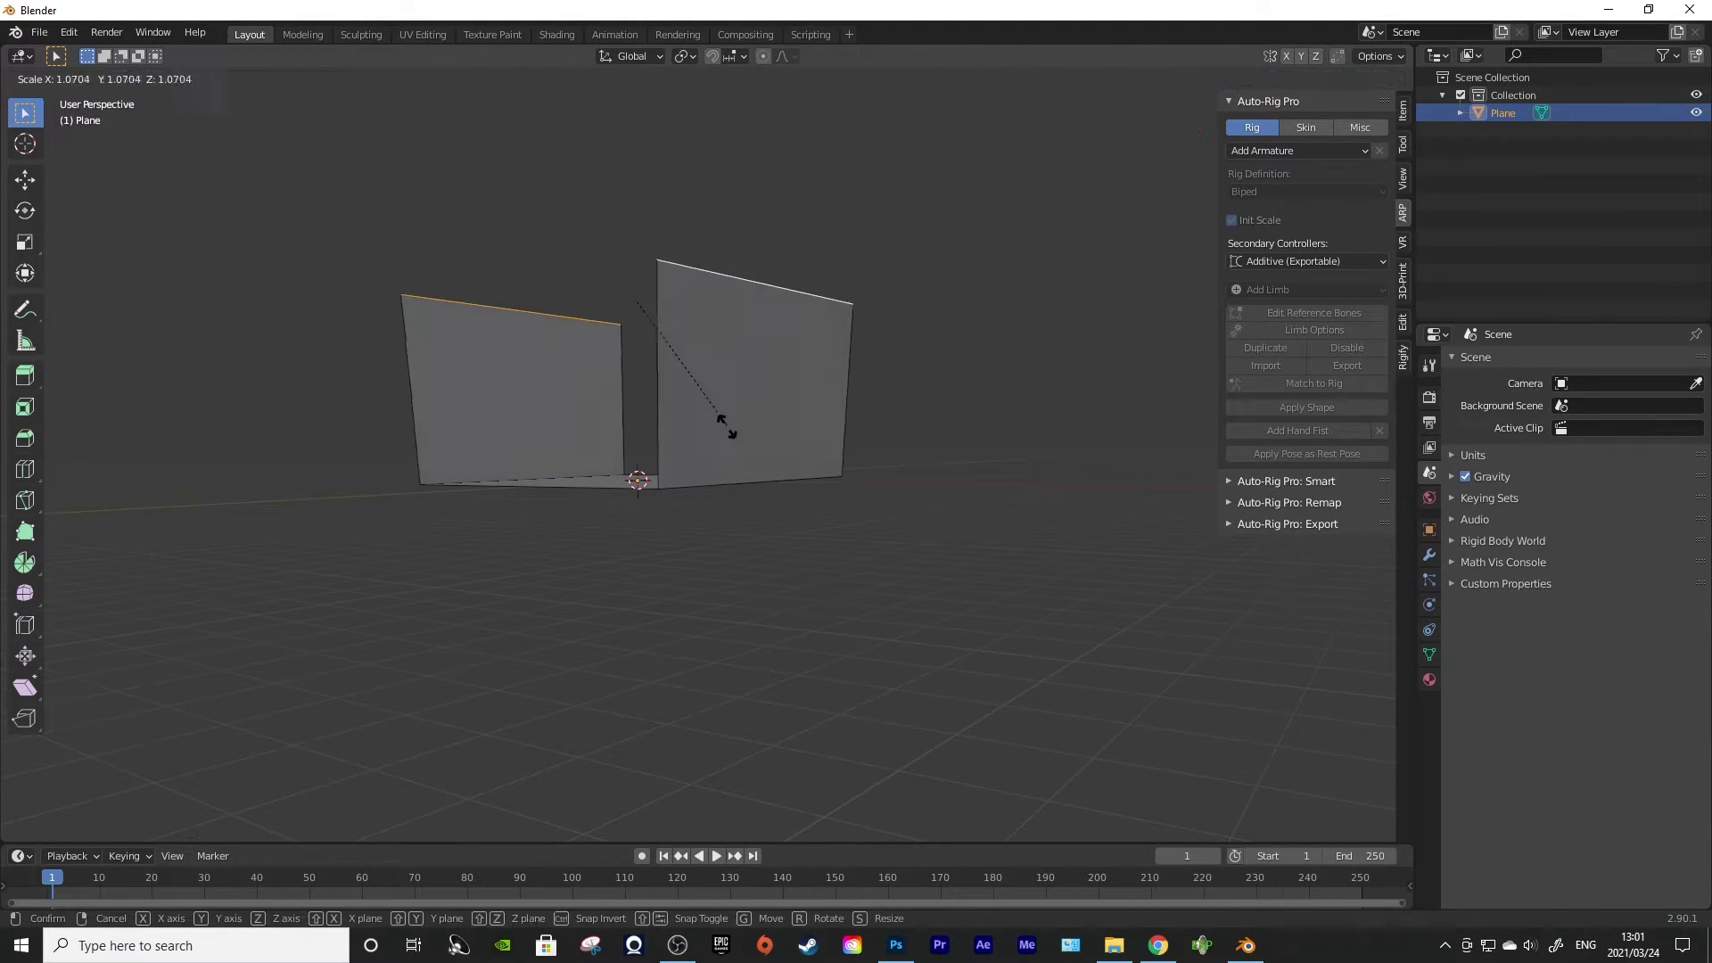
key("Return")
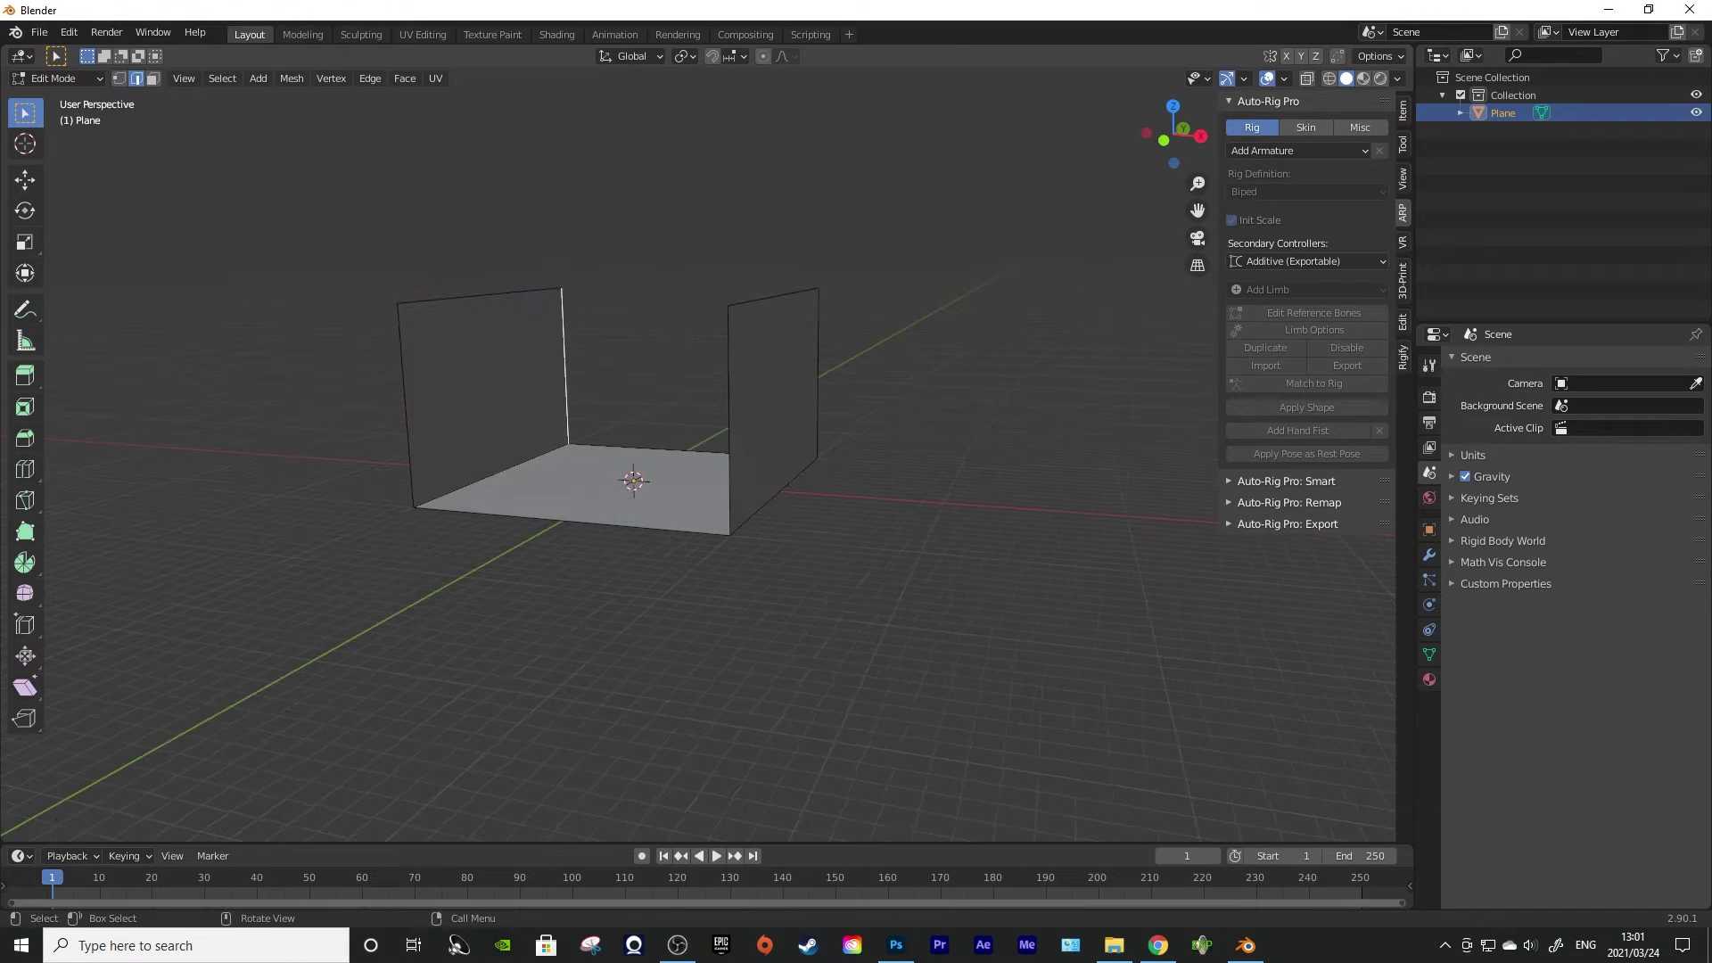
Fill the two open sides between the walls with faces to close the room's four walls
key("KP_4")
key("KP_4")
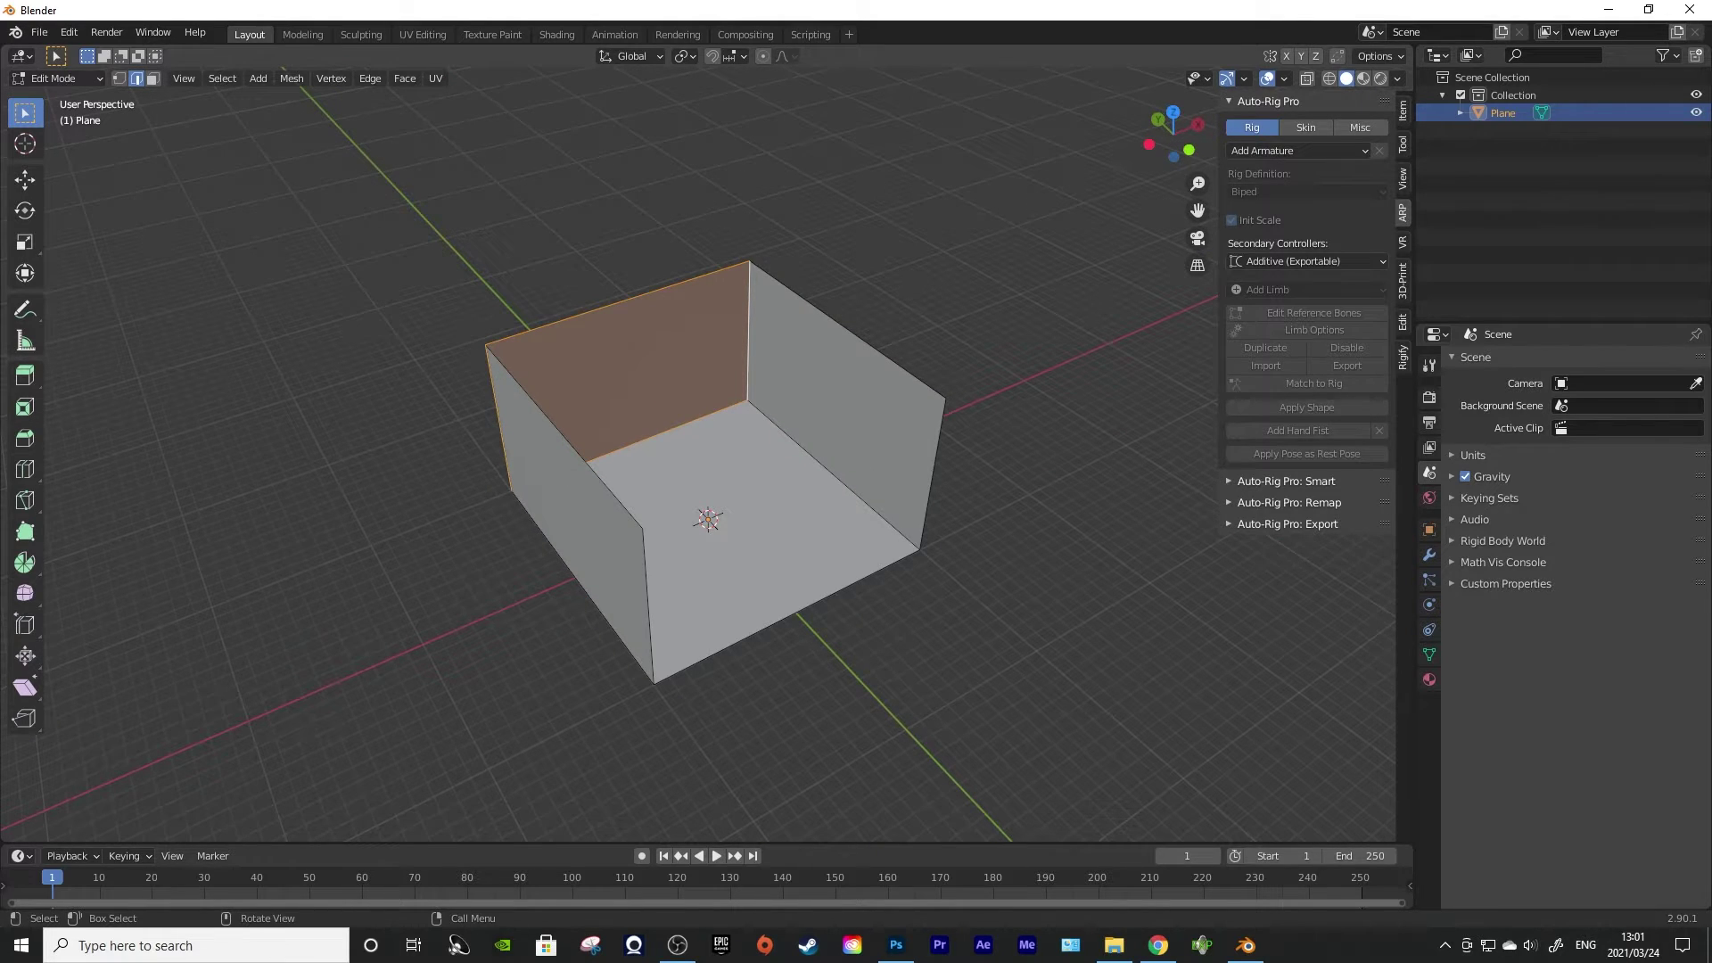
key("alt+a")
key("f")
scroll(698, 455, "up", 3)
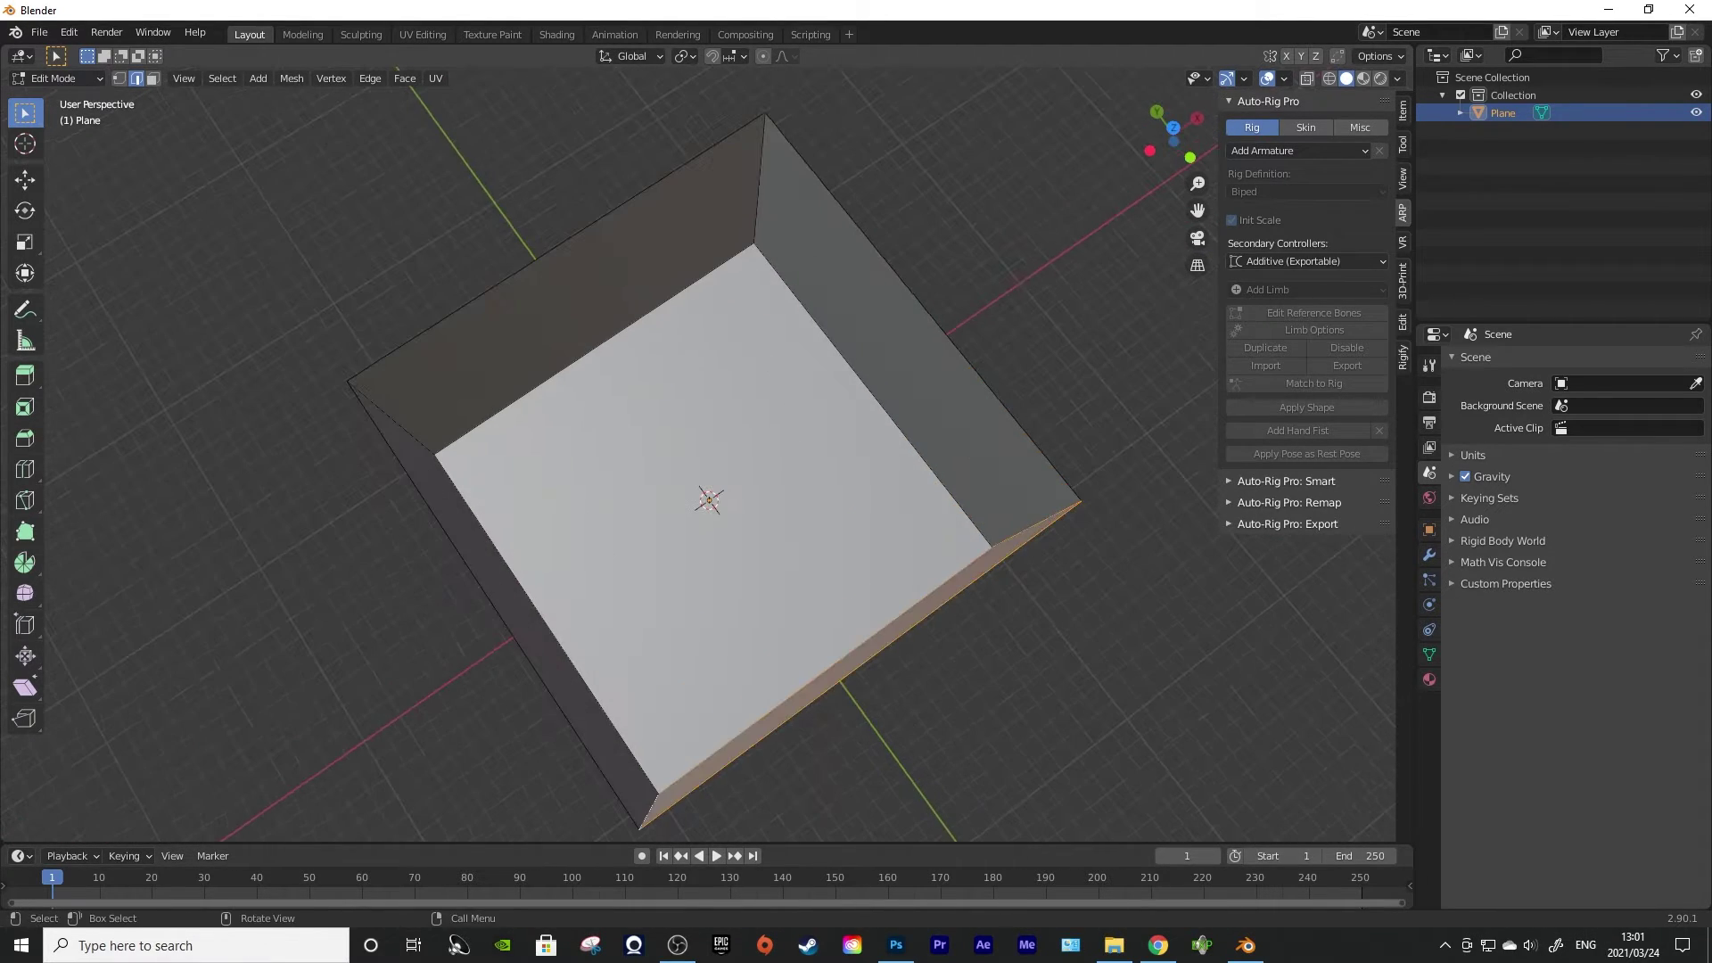
scroll(698, 455, "up", 3)
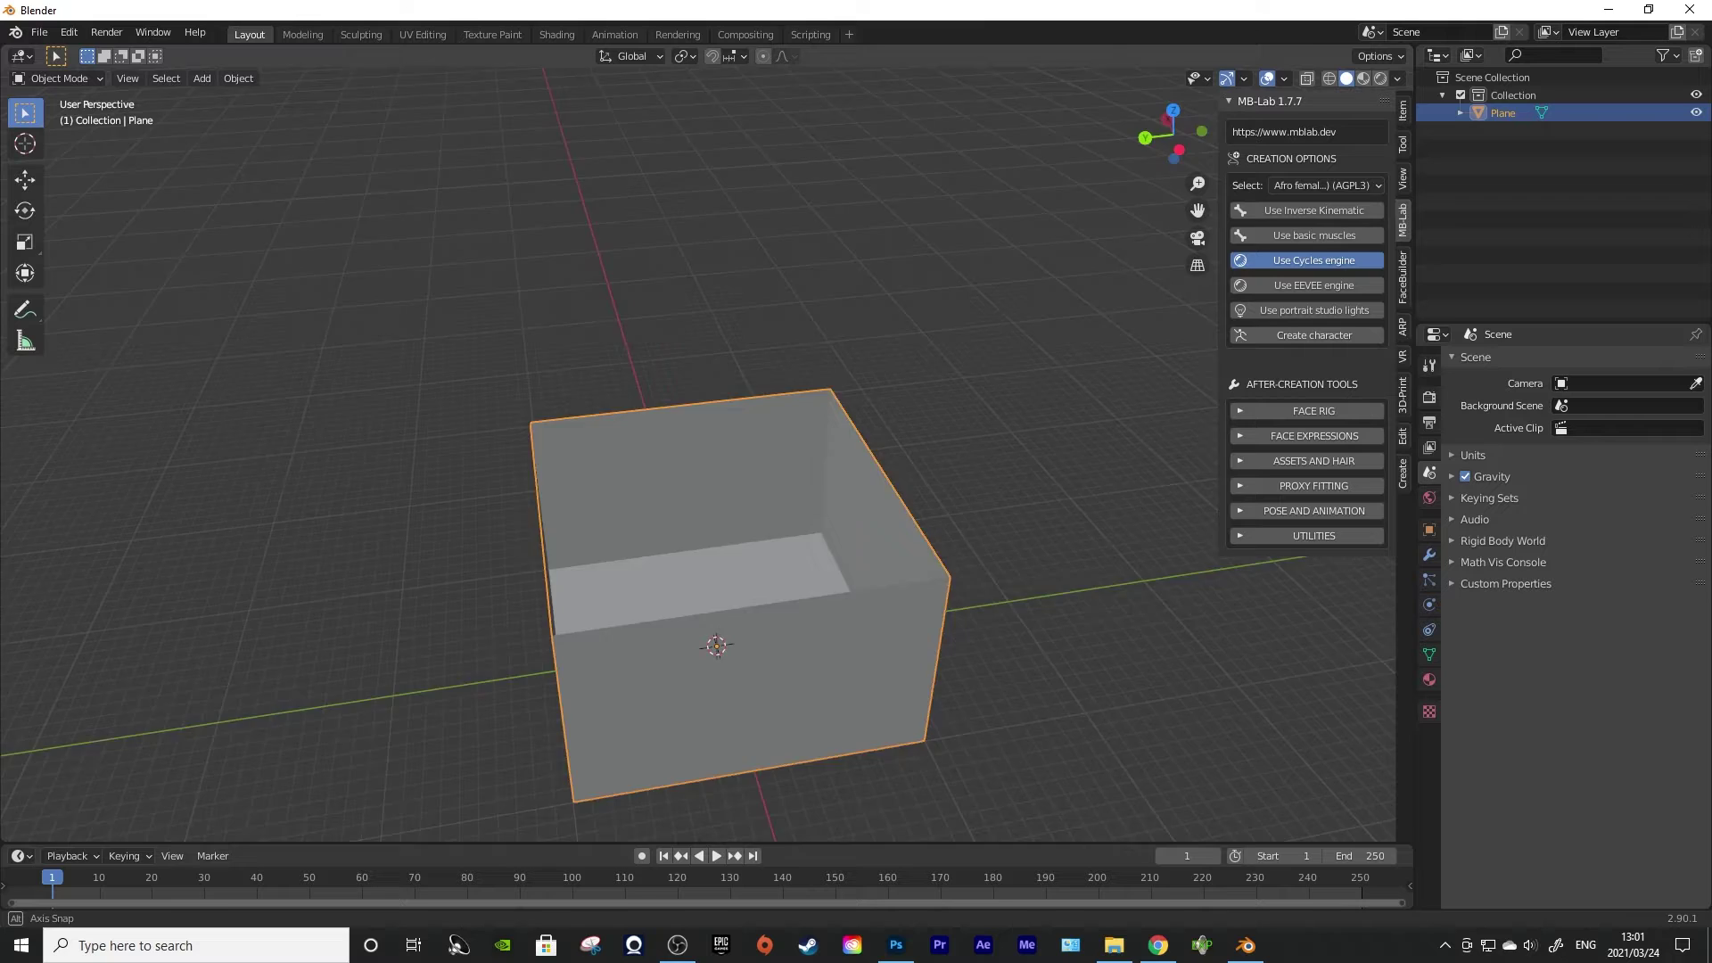
Add a human meta-rig armature at the centre of the room as a scale reference
key("shift+a")
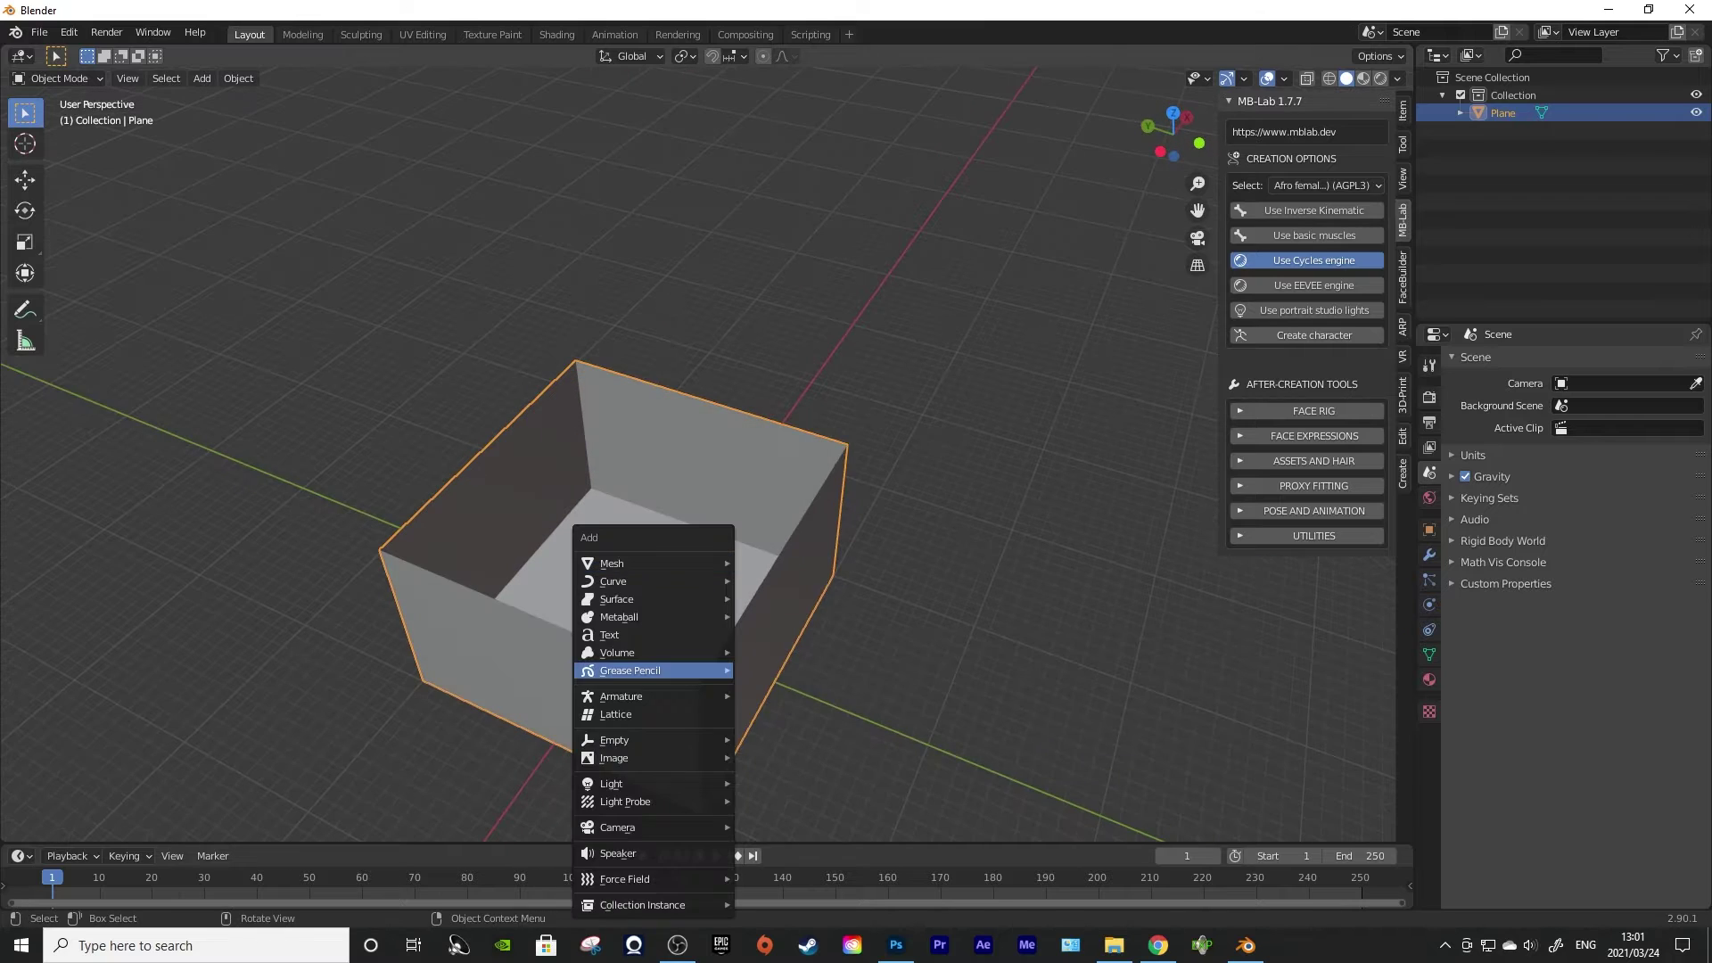
mouse_move(624, 598)
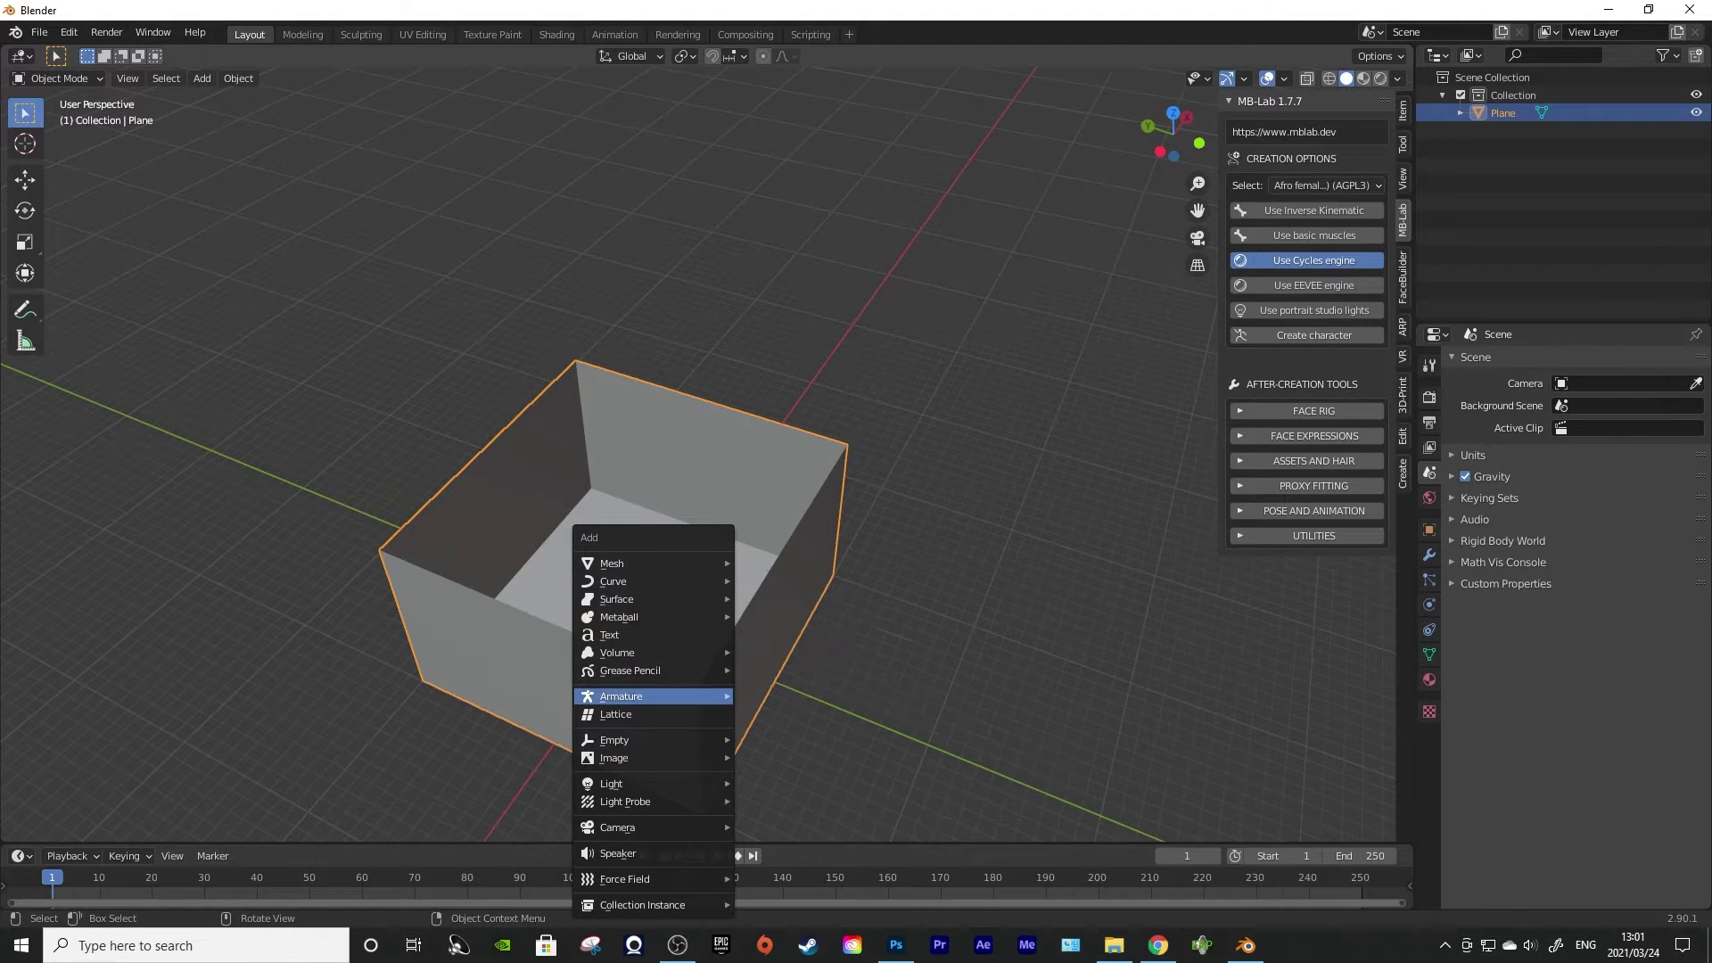
left_click(800, 713)
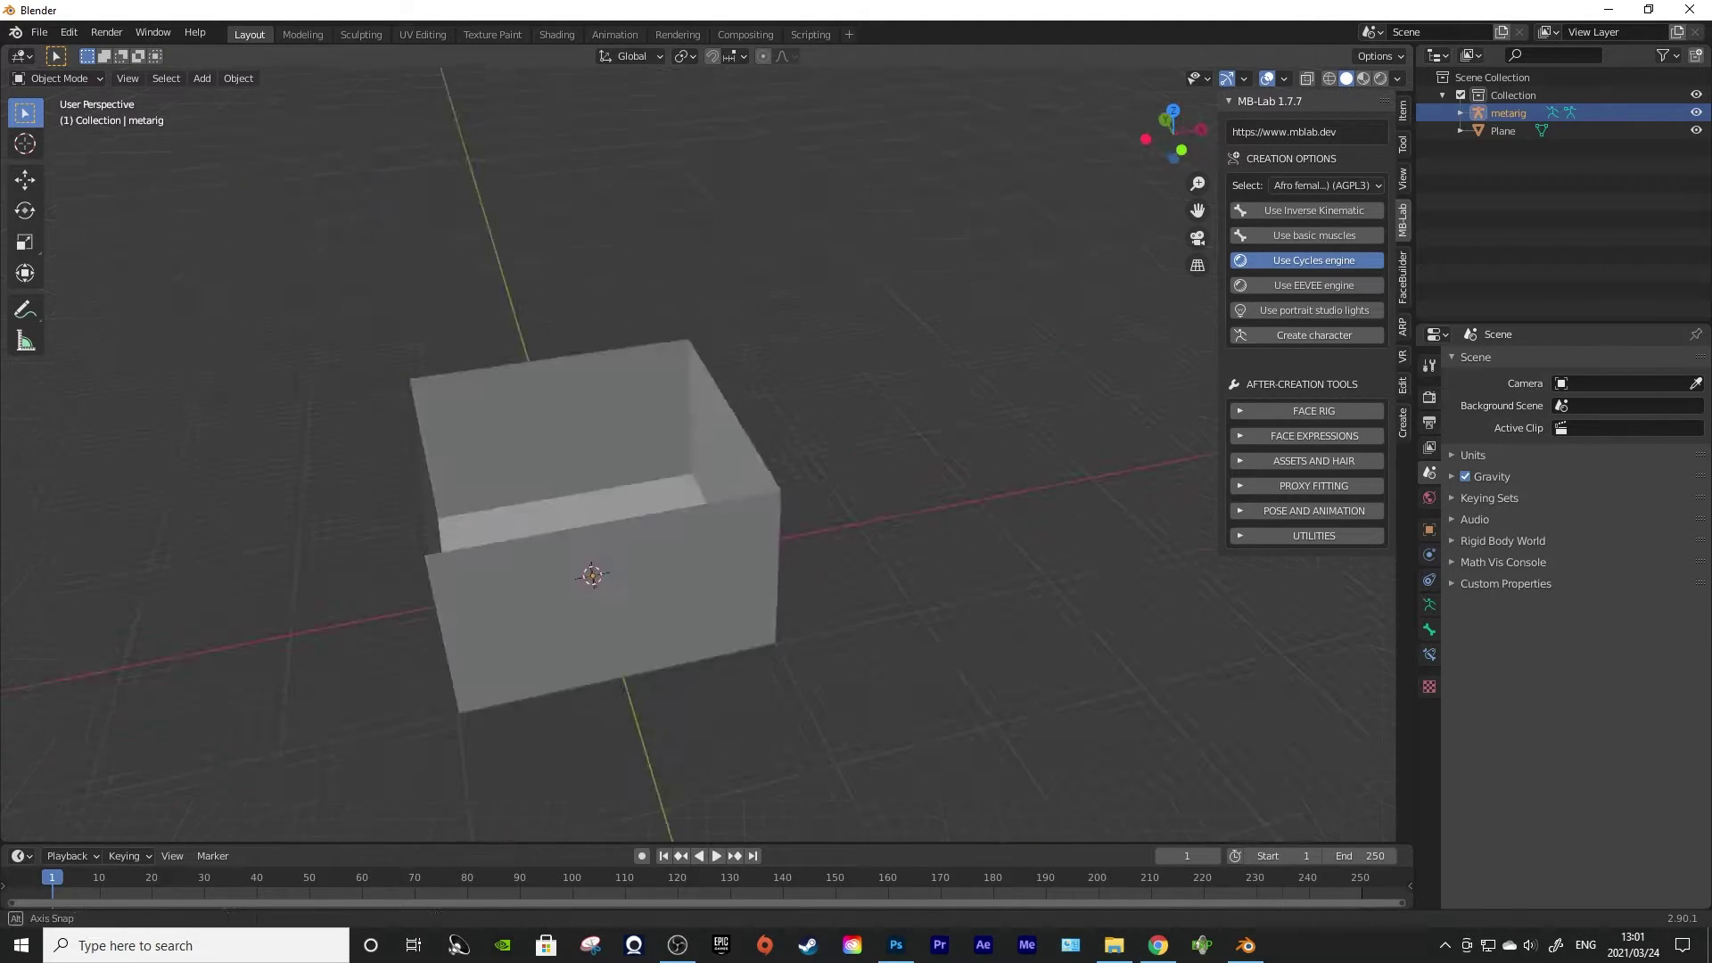
scroll(700, 455, "up", 6)
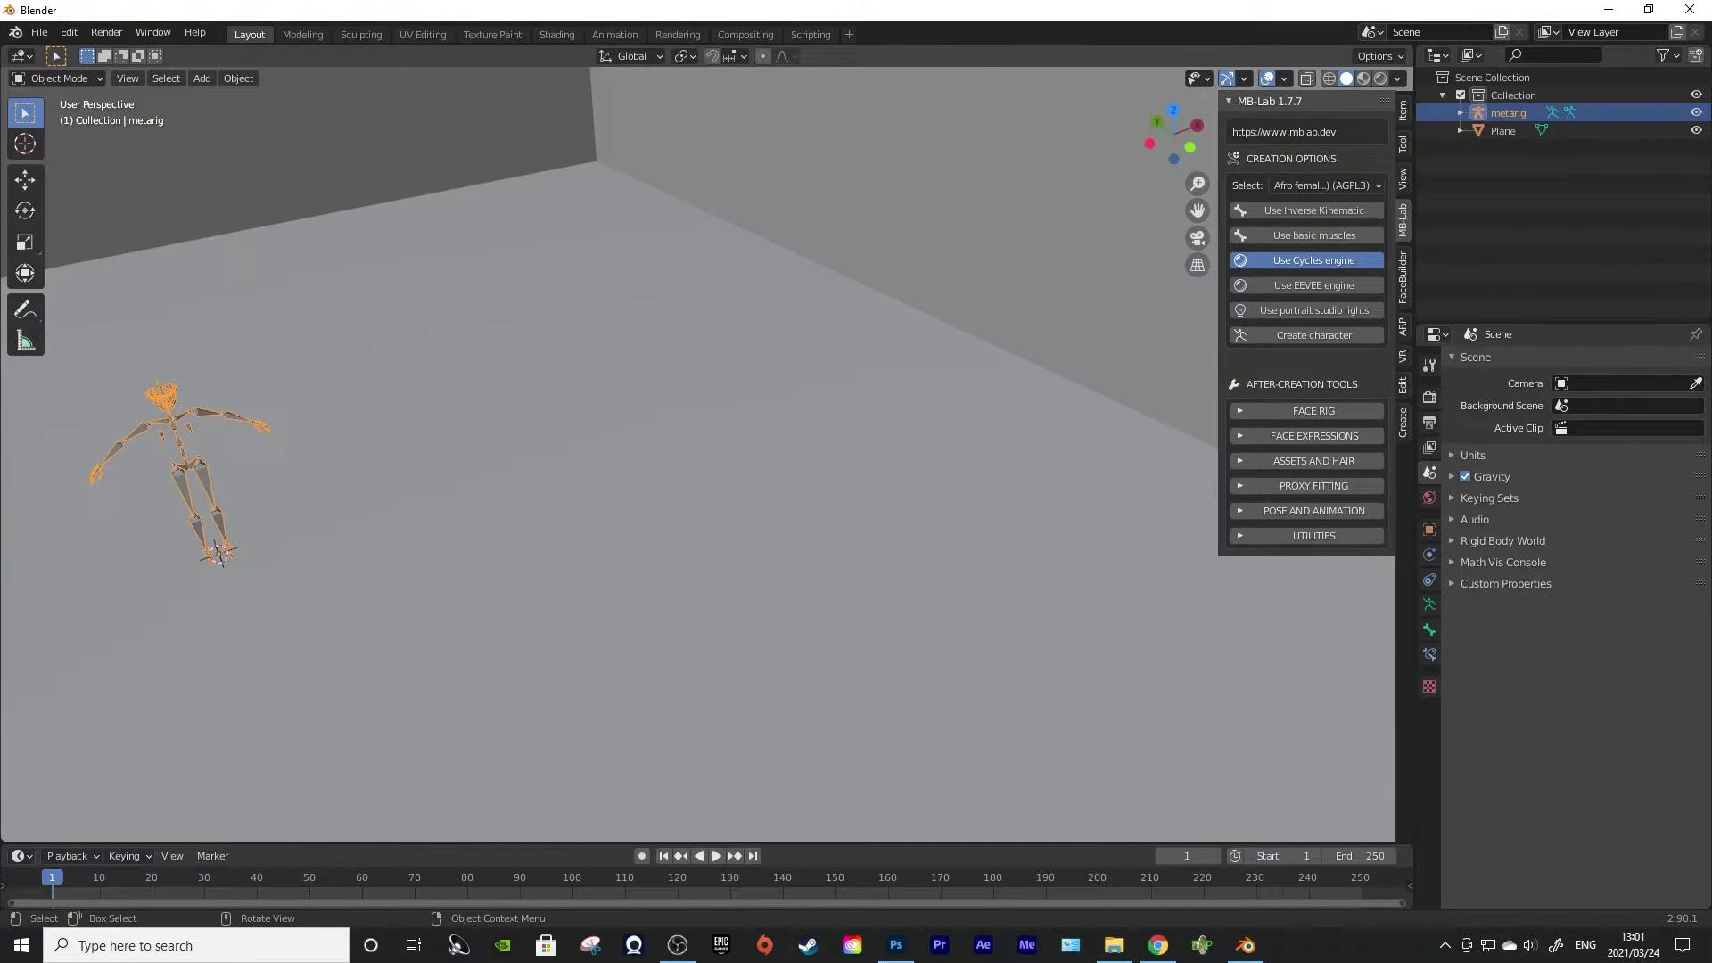
Enter Edit Mode on the room mesh and add a MeasureIt segment dimension to a vertical wall corner edge
left_click(678, 482)
scroll(700, 455, "down", 5)
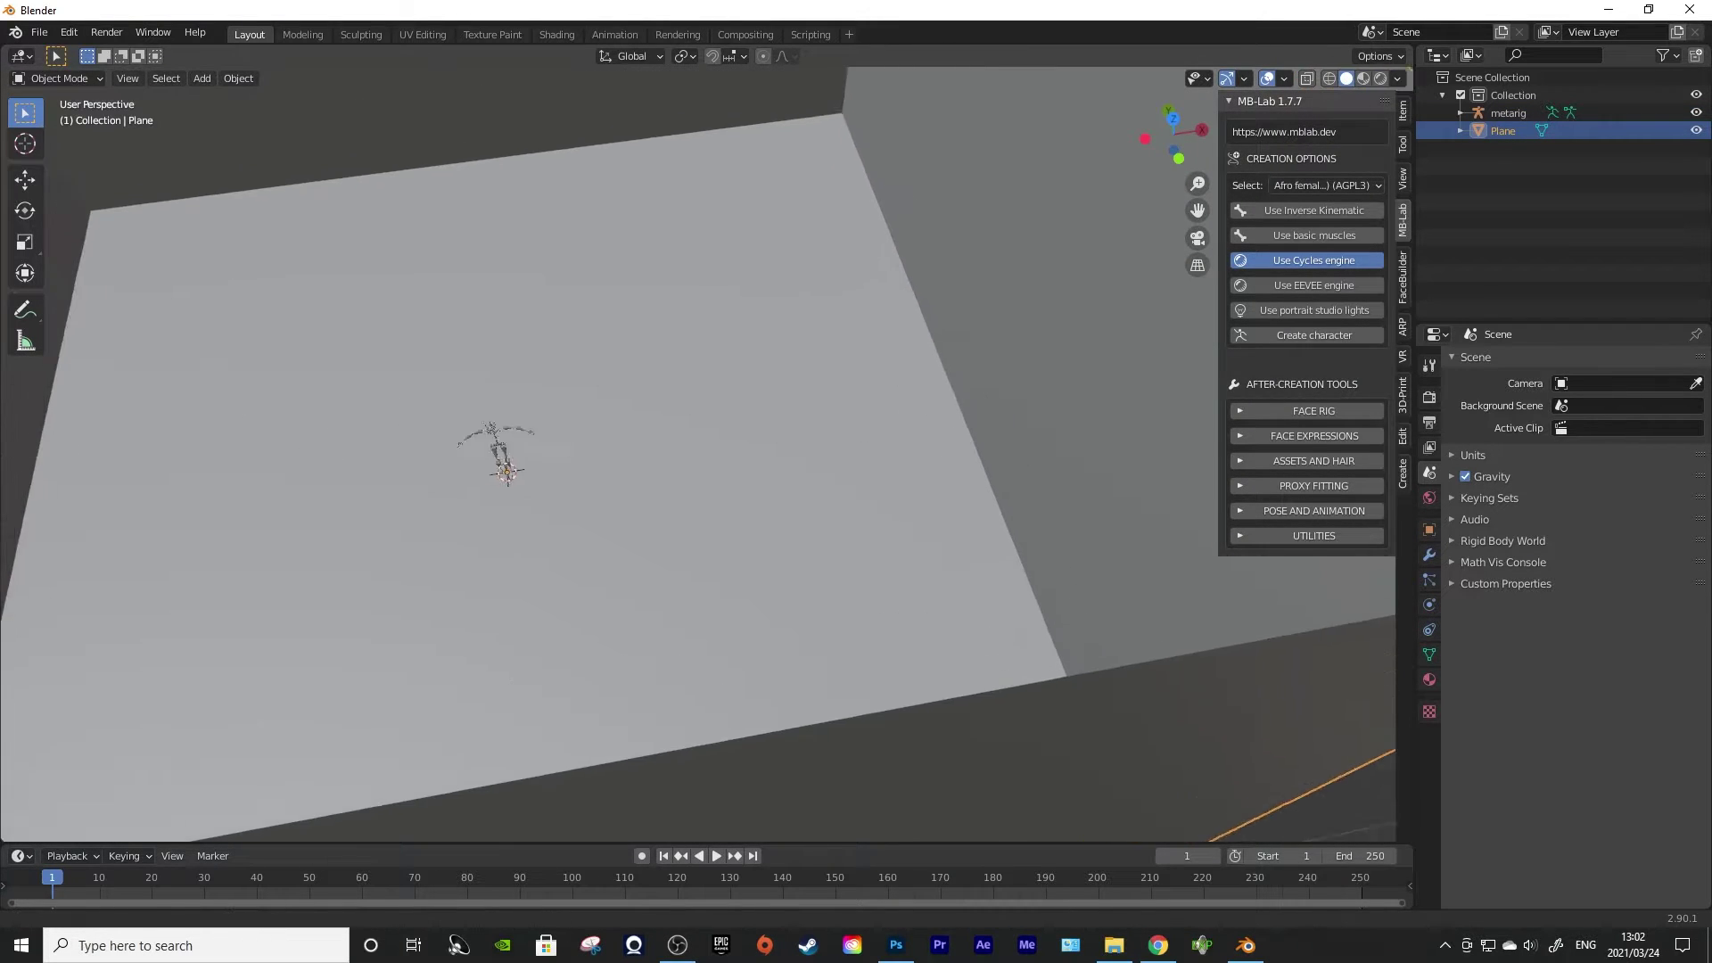
scroll(696, 455, "up", 5)
scroll(696, 455, "down", 5)
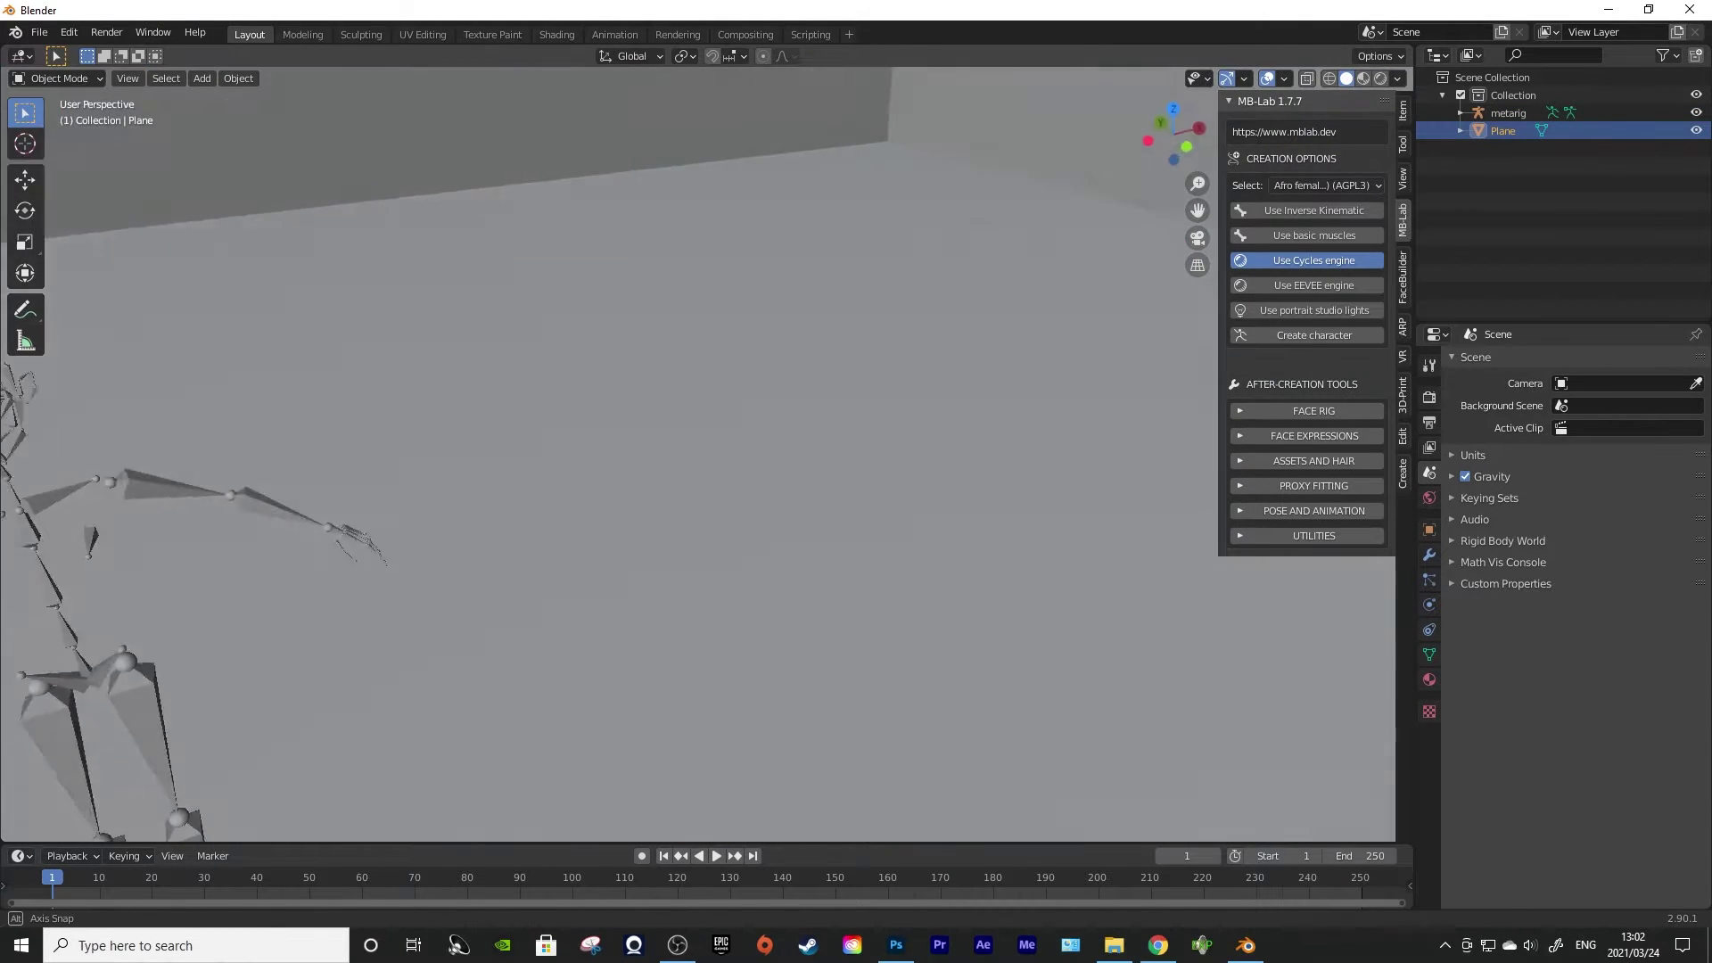
scroll(695, 454, "down", 8)
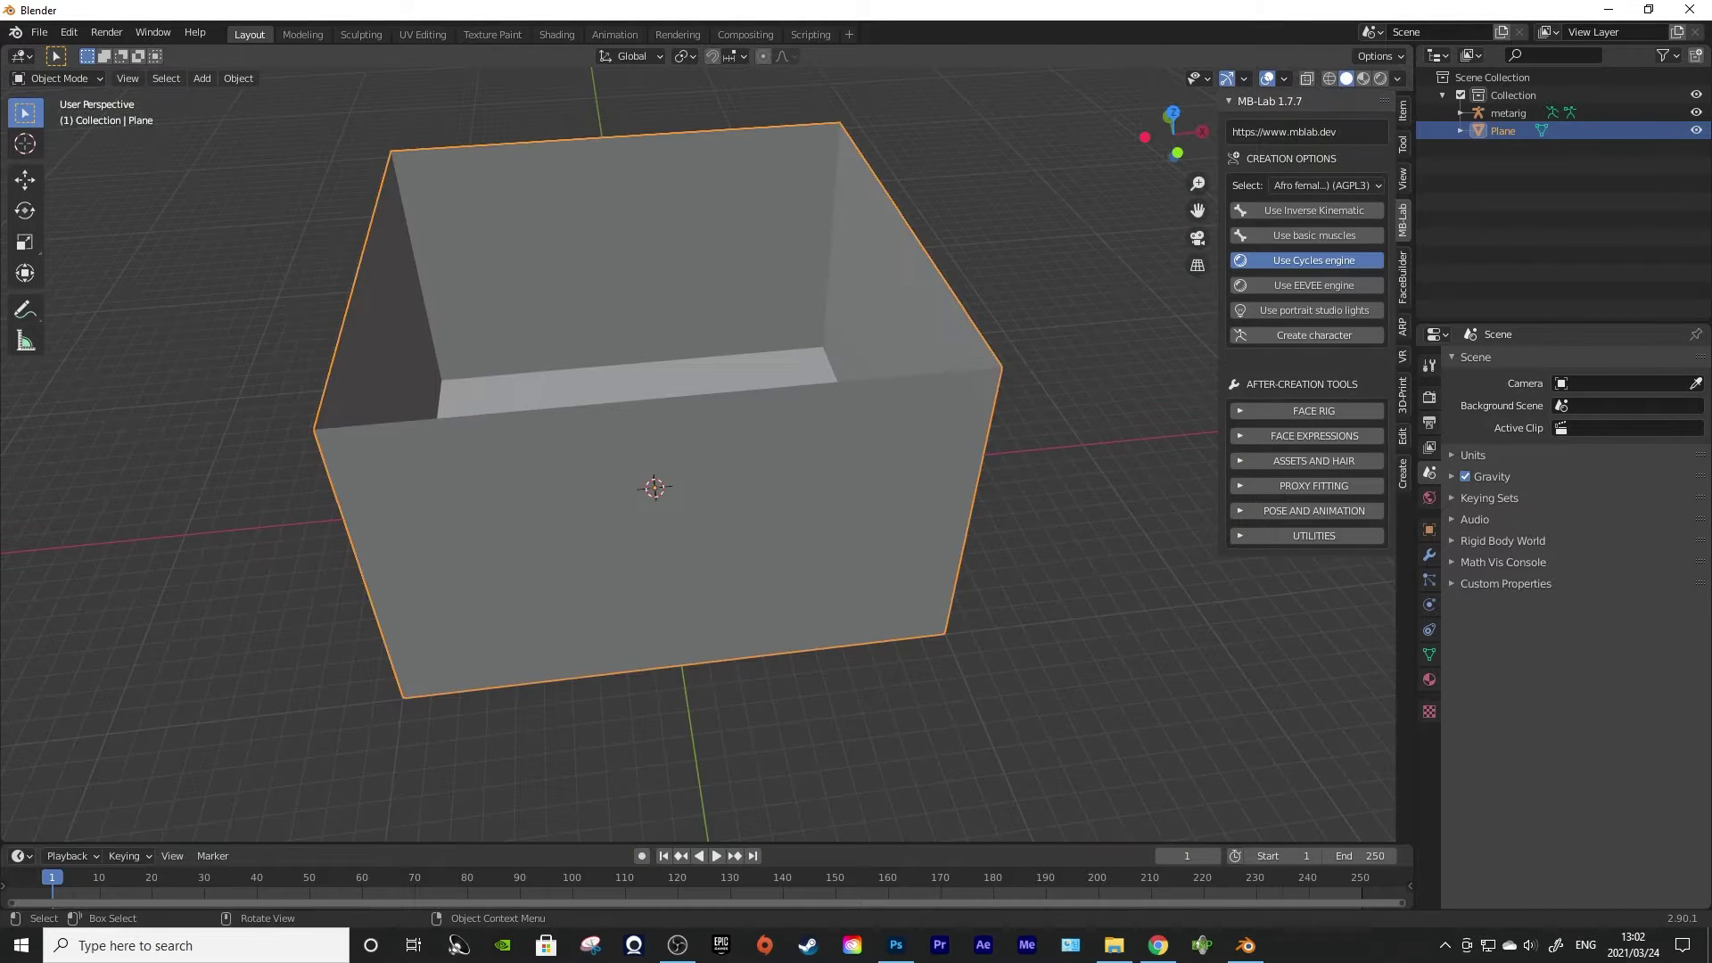
key("Tab")
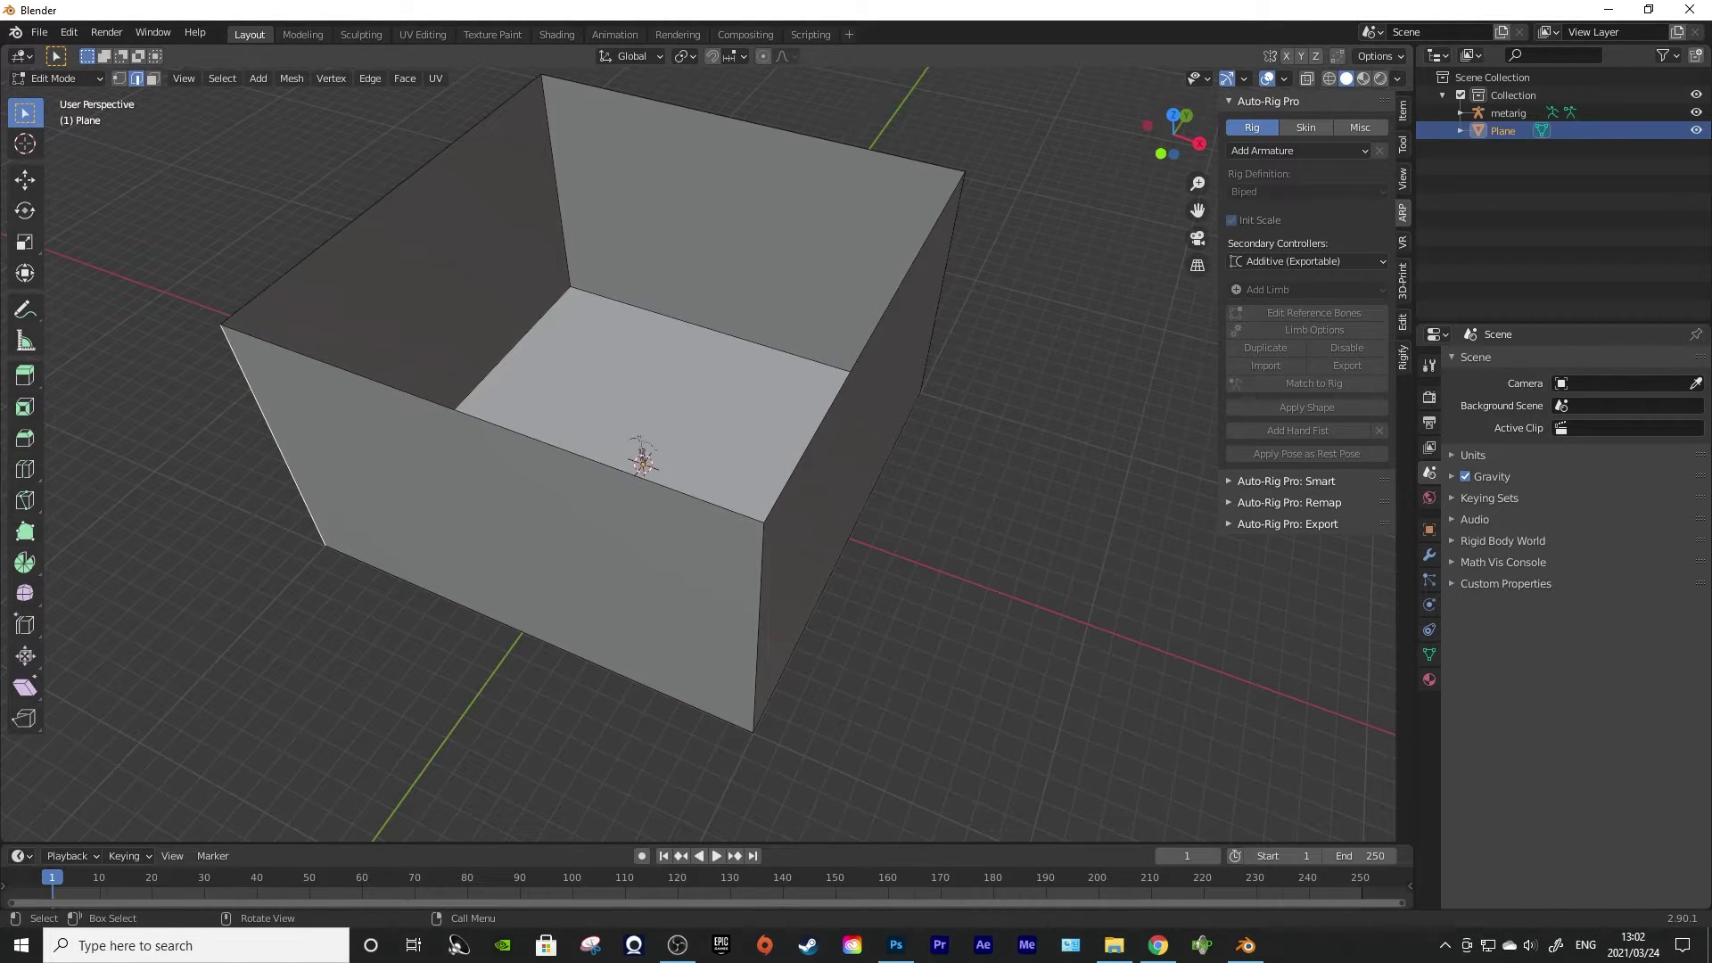
left_click(1402, 145)
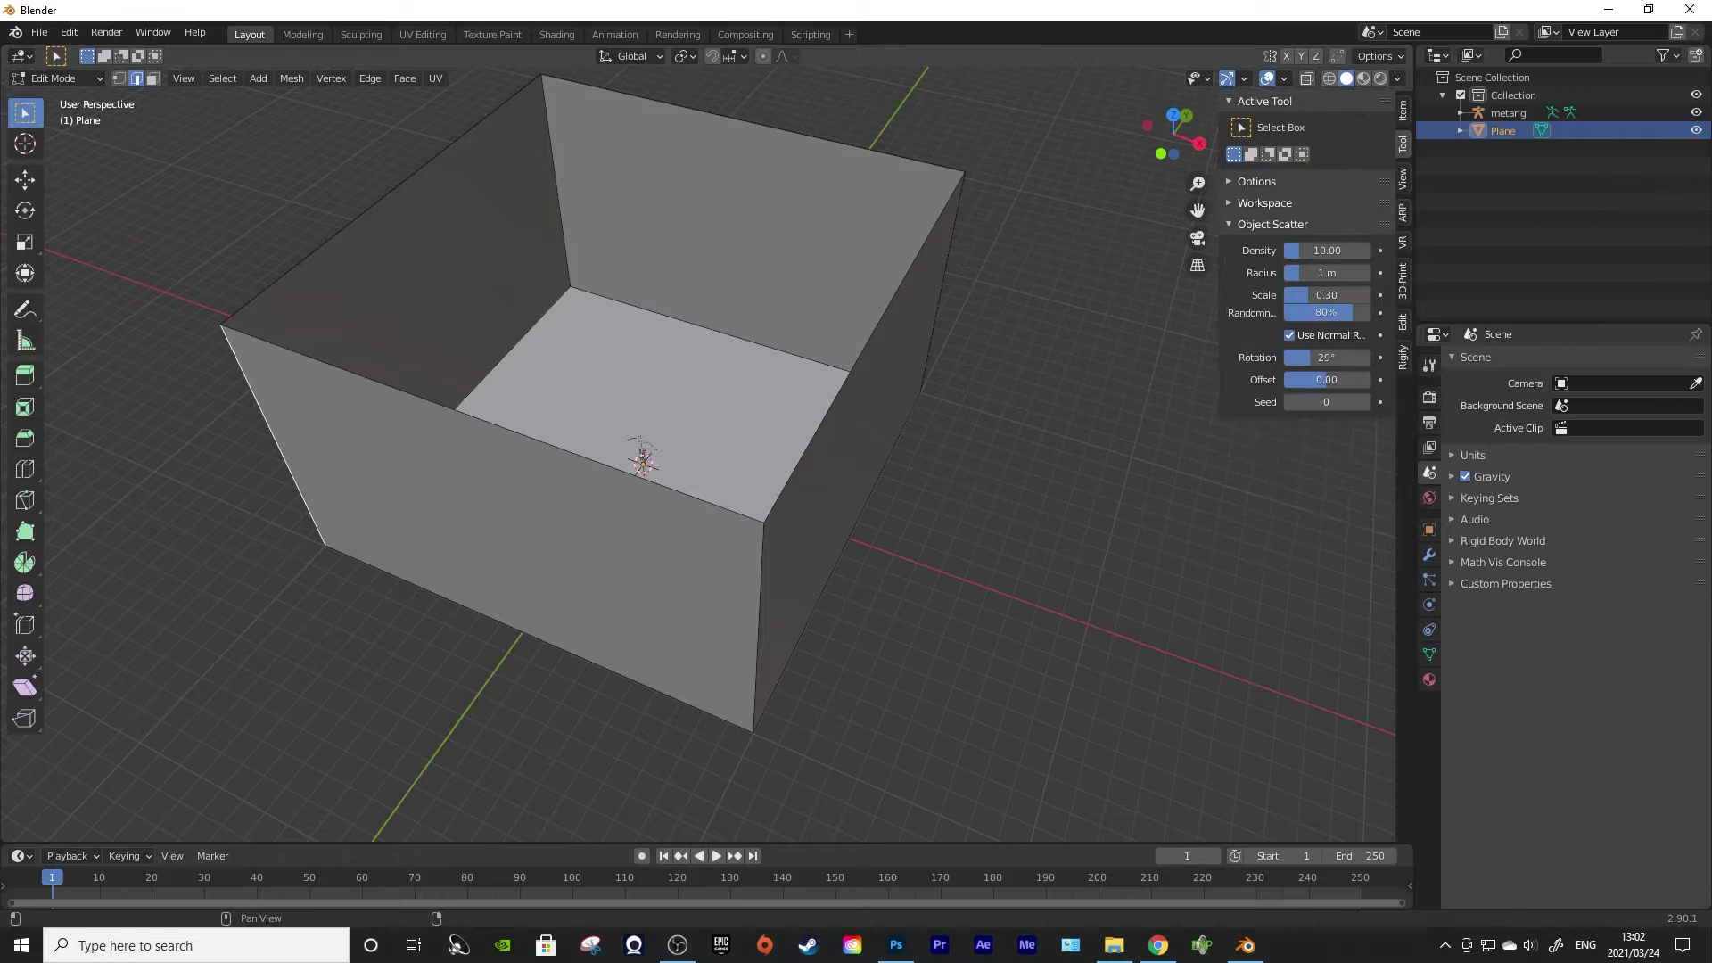
left_click(1403, 179)
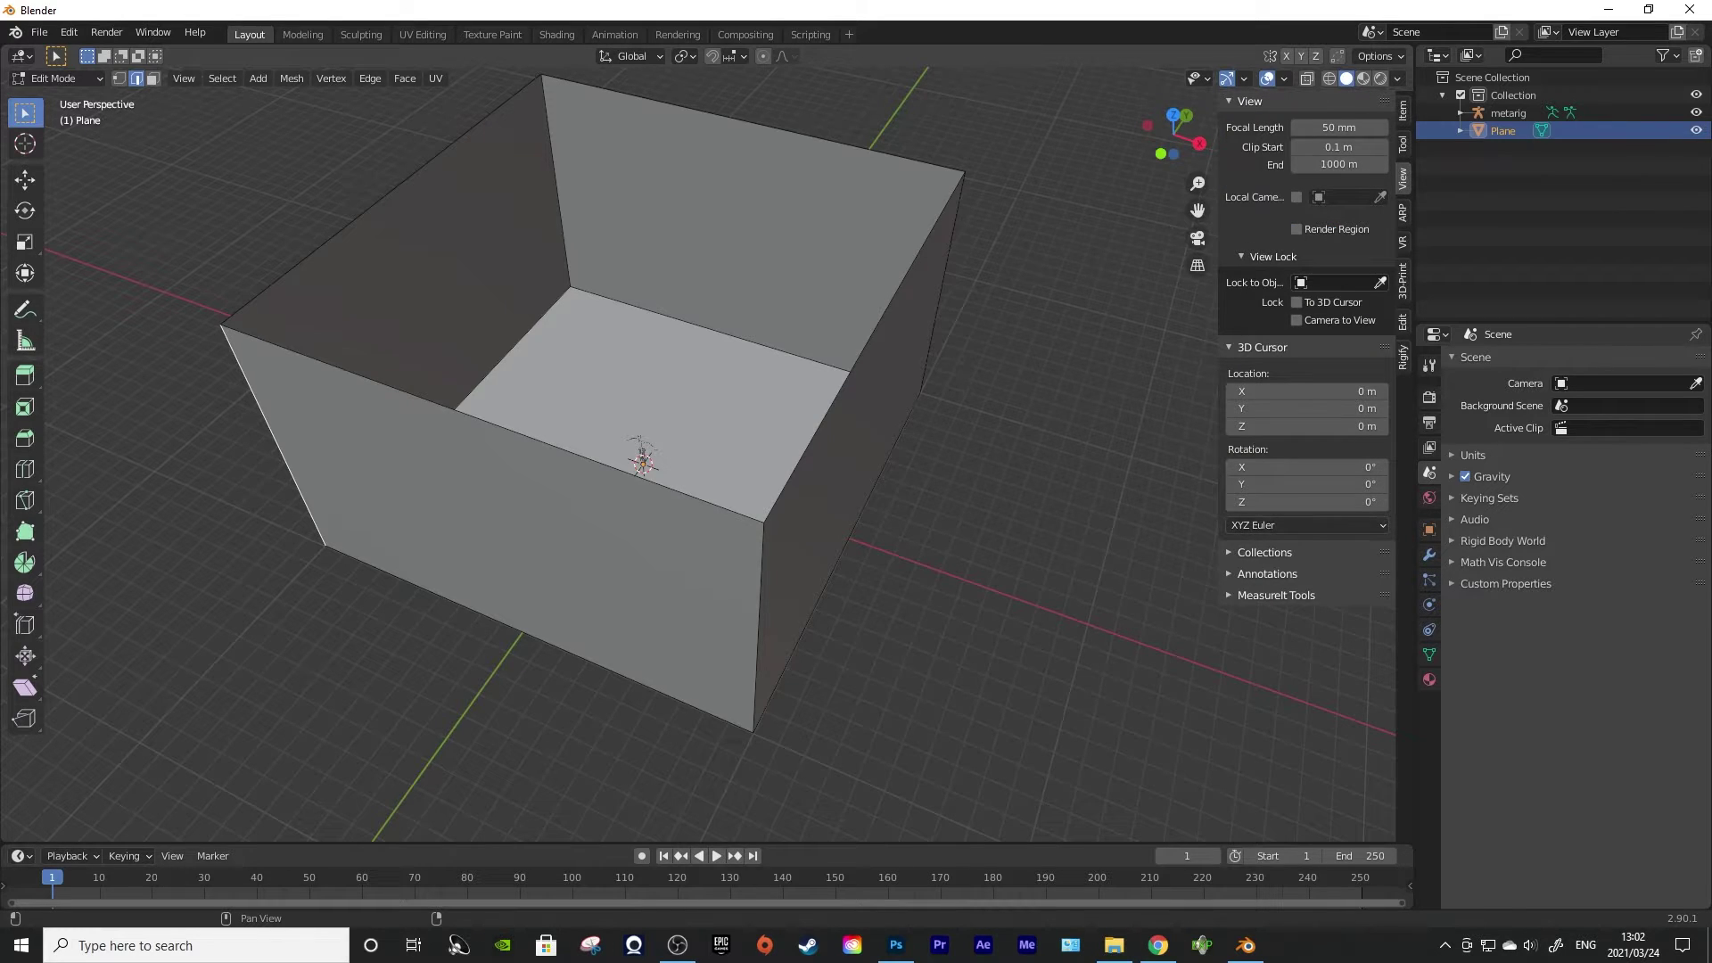
left_click(1275, 594)
scroll(1275, 595, "down", 2)
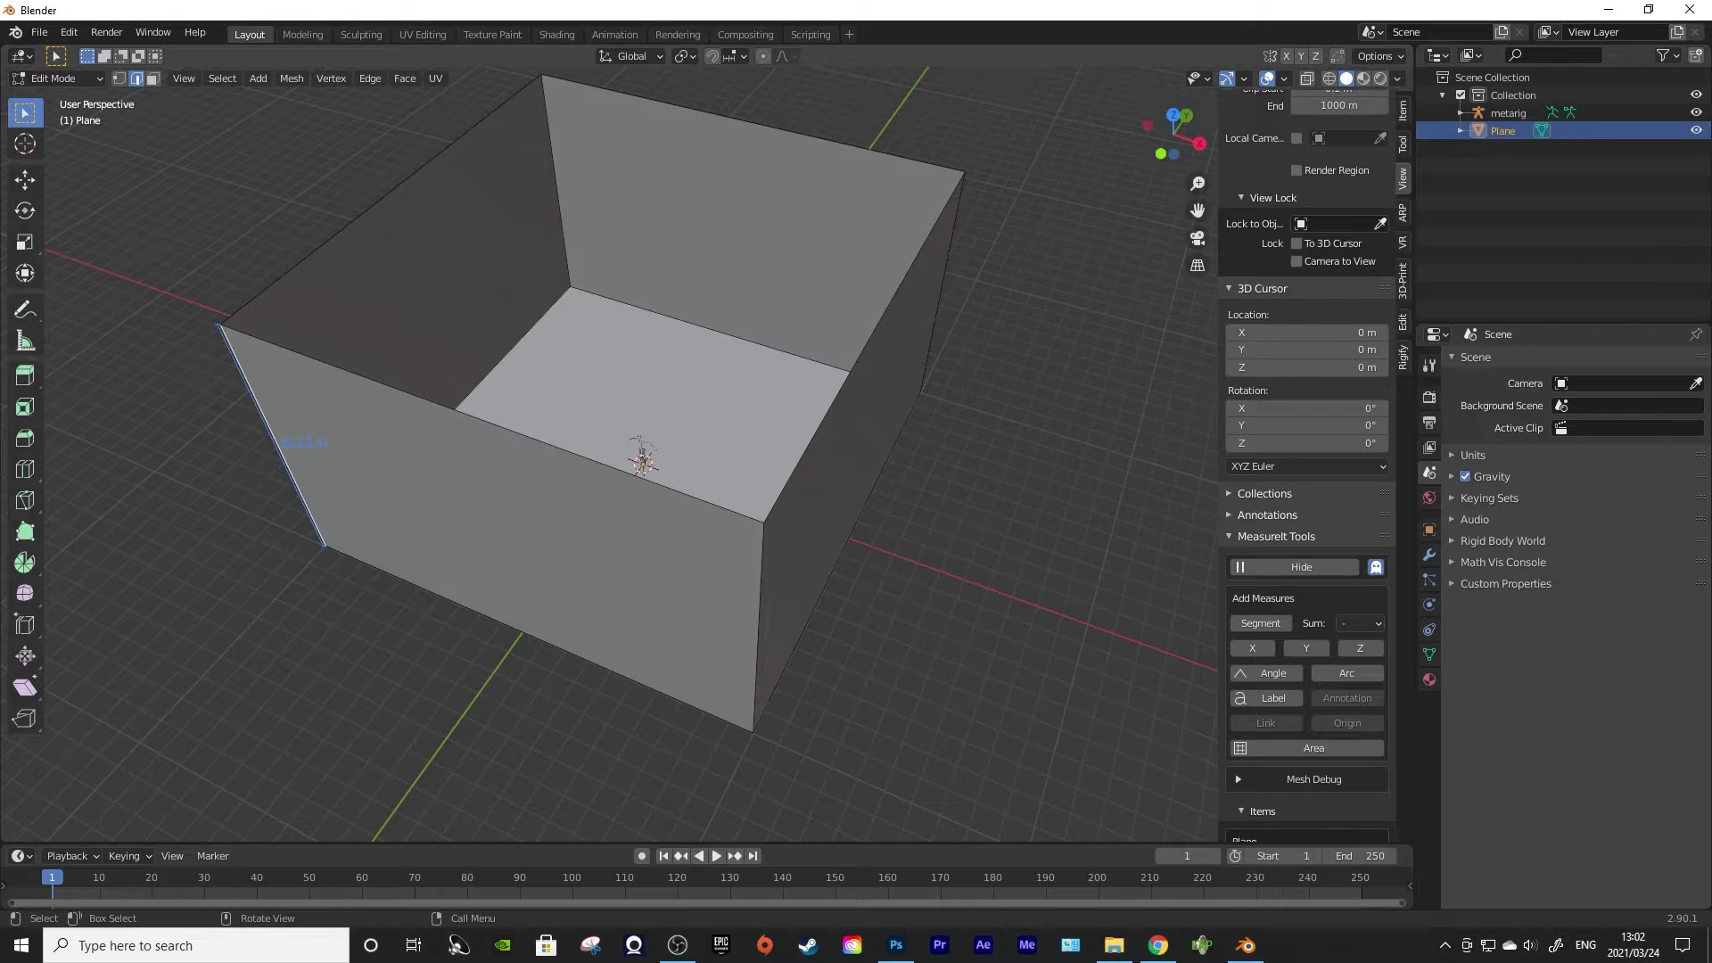
Lower the walls' top edge loop along the Z axis to a wall height of about 3 m
left_click(491, 424, "alt")
left_click_drag(491, 423, 540, 344)
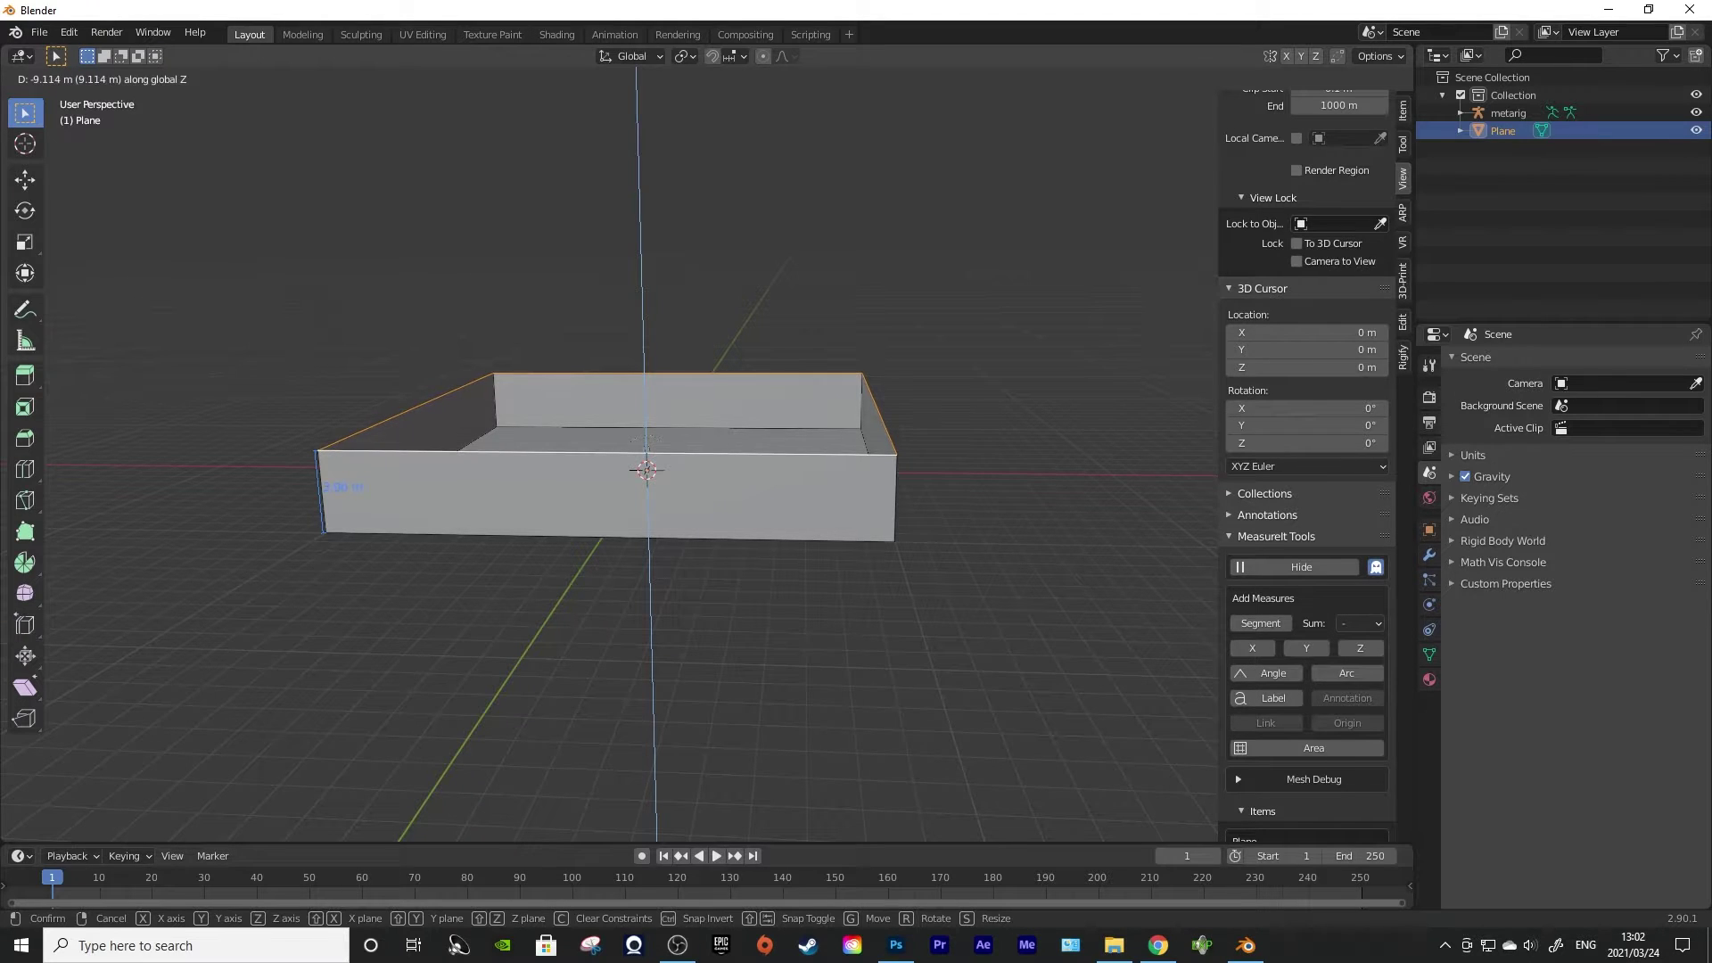
left_click(736, 499)
left_click_drag(736, 500, 757, 588)
Scale the whole room mesh horizontally with Z locked, adjusting the floor size against the human figure
key("a")
key("s")
key("shift+z")
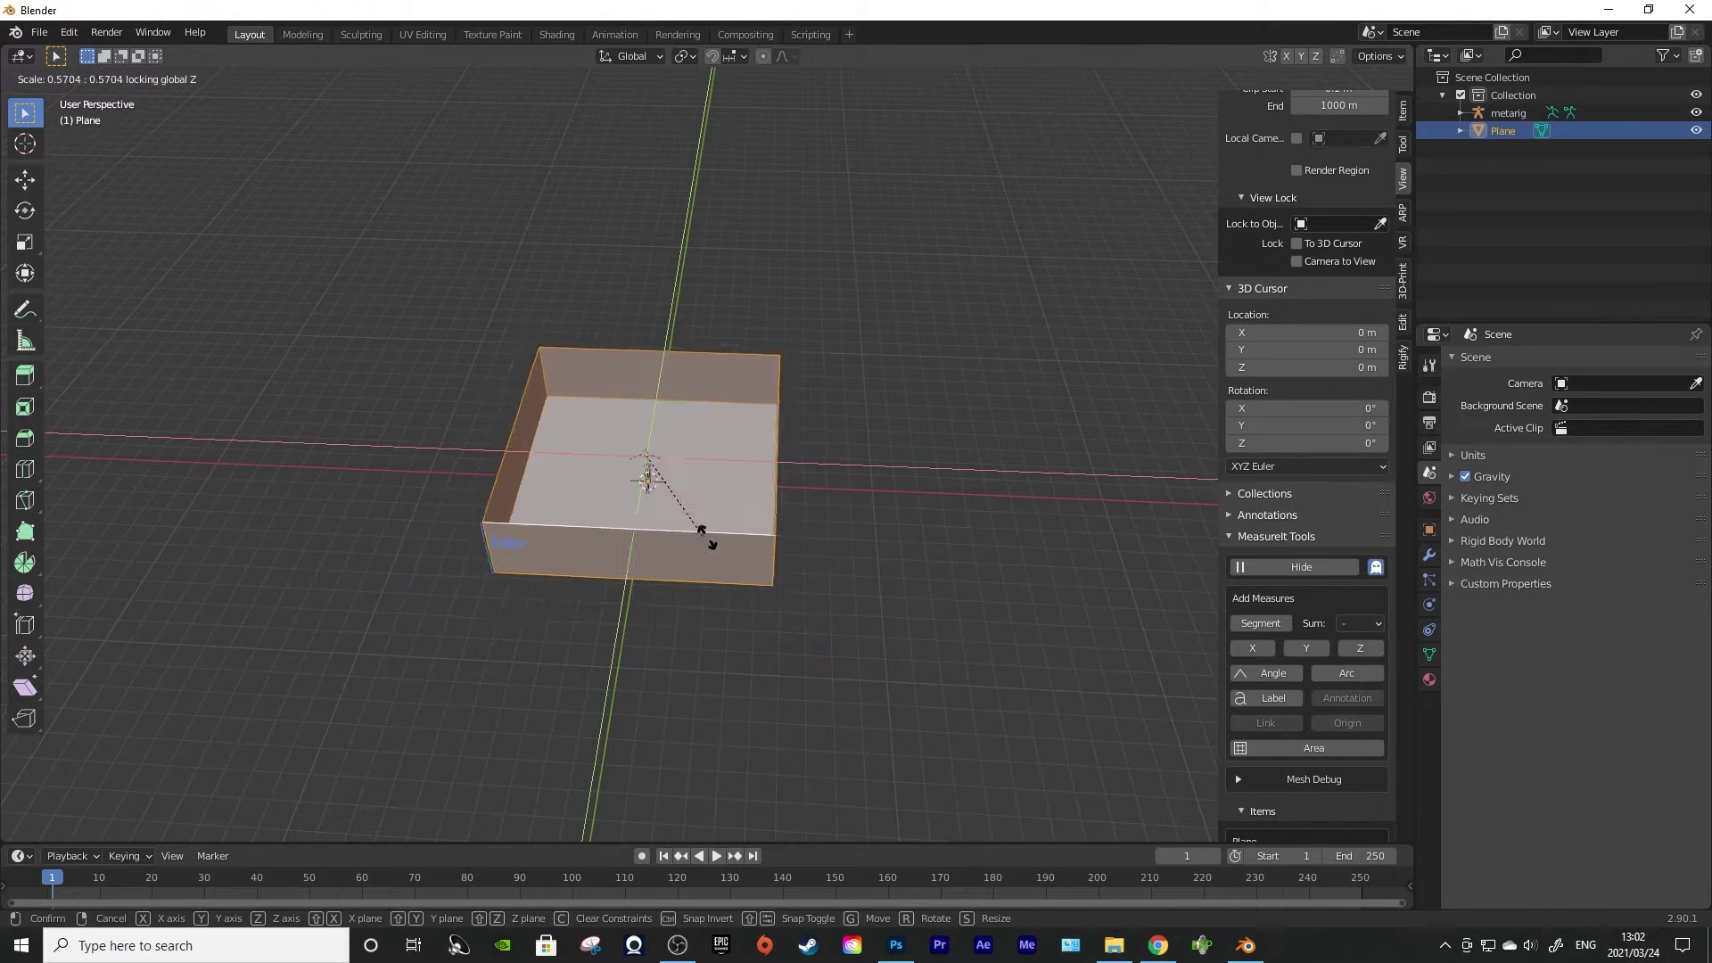
left_click(743, 553)
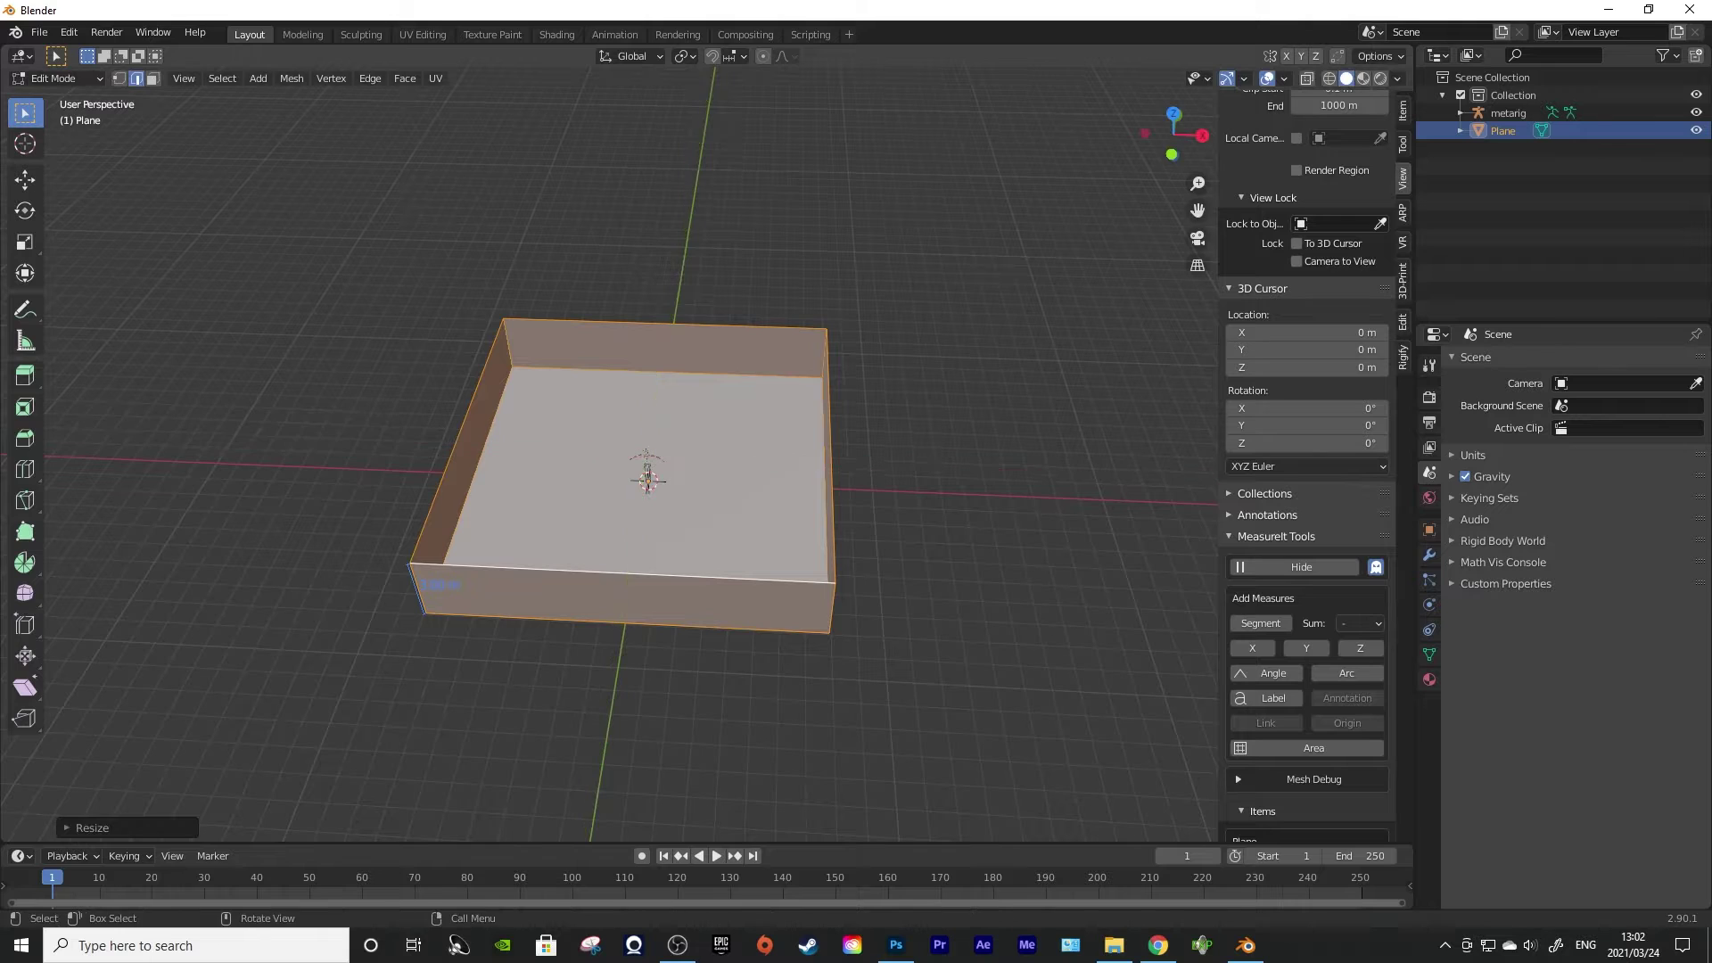
left_click_drag(742, 553, 873, 511)
key("s")
key("shift+z")
left_click(804, 509)
key("Tab")
scroll(804, 509, "up", 5)
scroll(896, 475, "down", 4)
key("Tab")
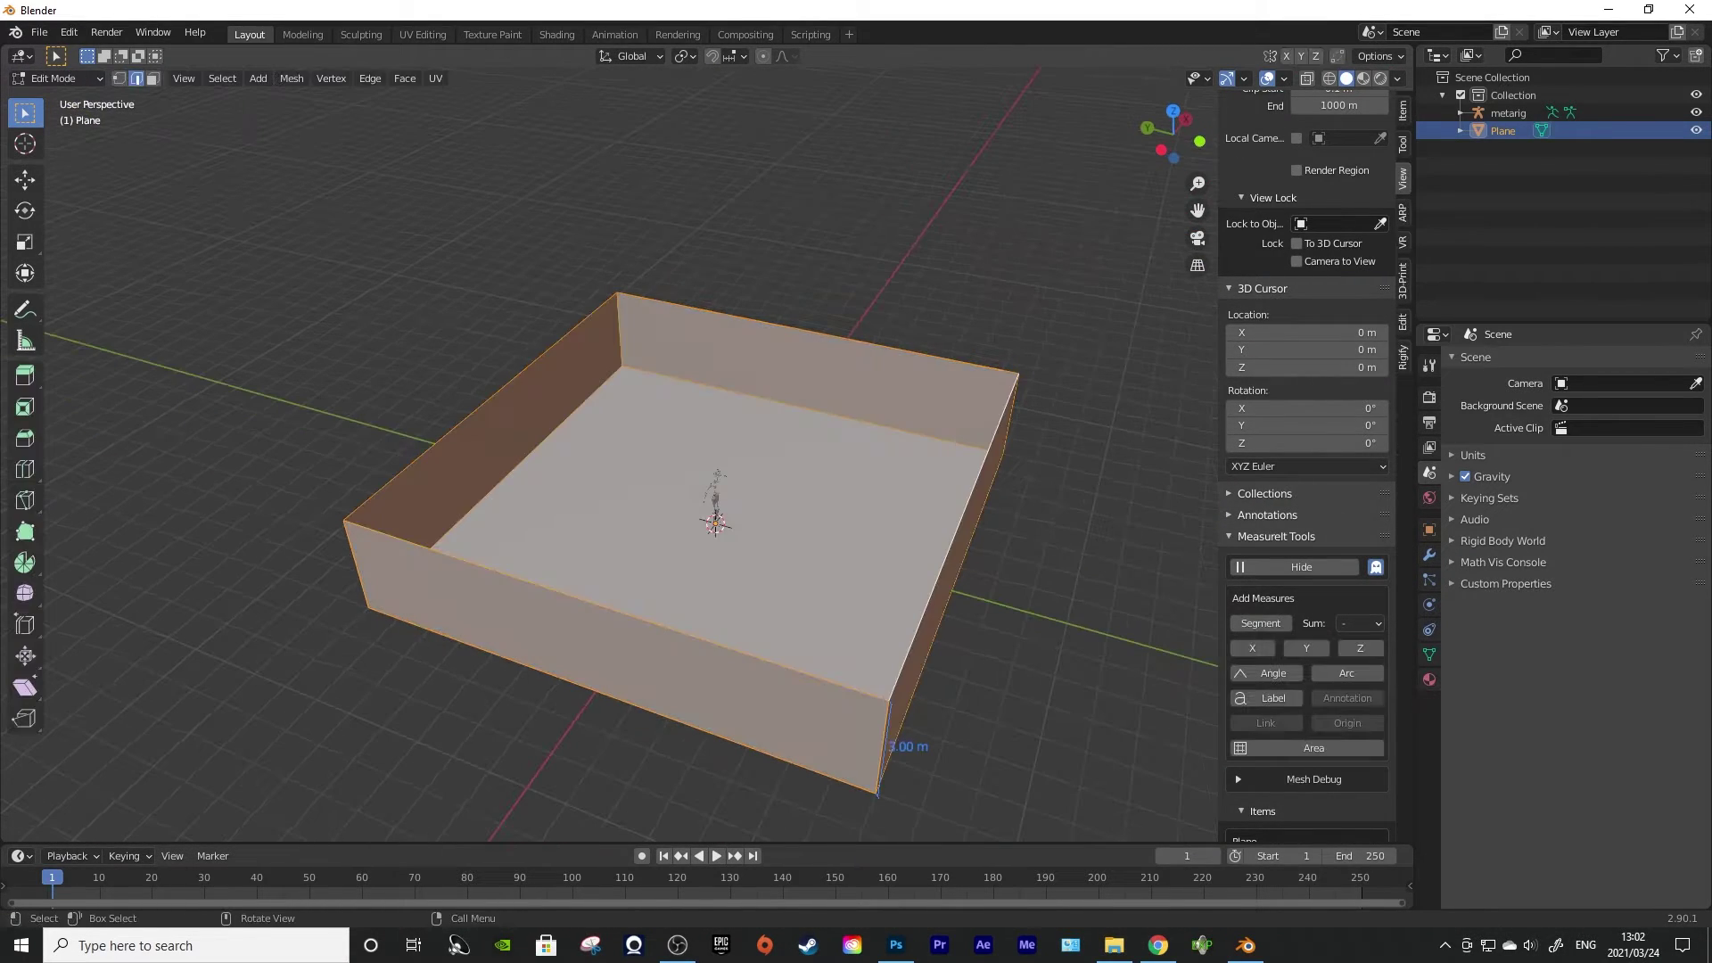
right_click(838, 604)
key("shift+z")
right_click(951, 668)
key("Tab")
Move the human meta-rig from the room's centre to a spot beside the nearest wall
scroll(951, 669, "up", 7)
left_click(916, 468)
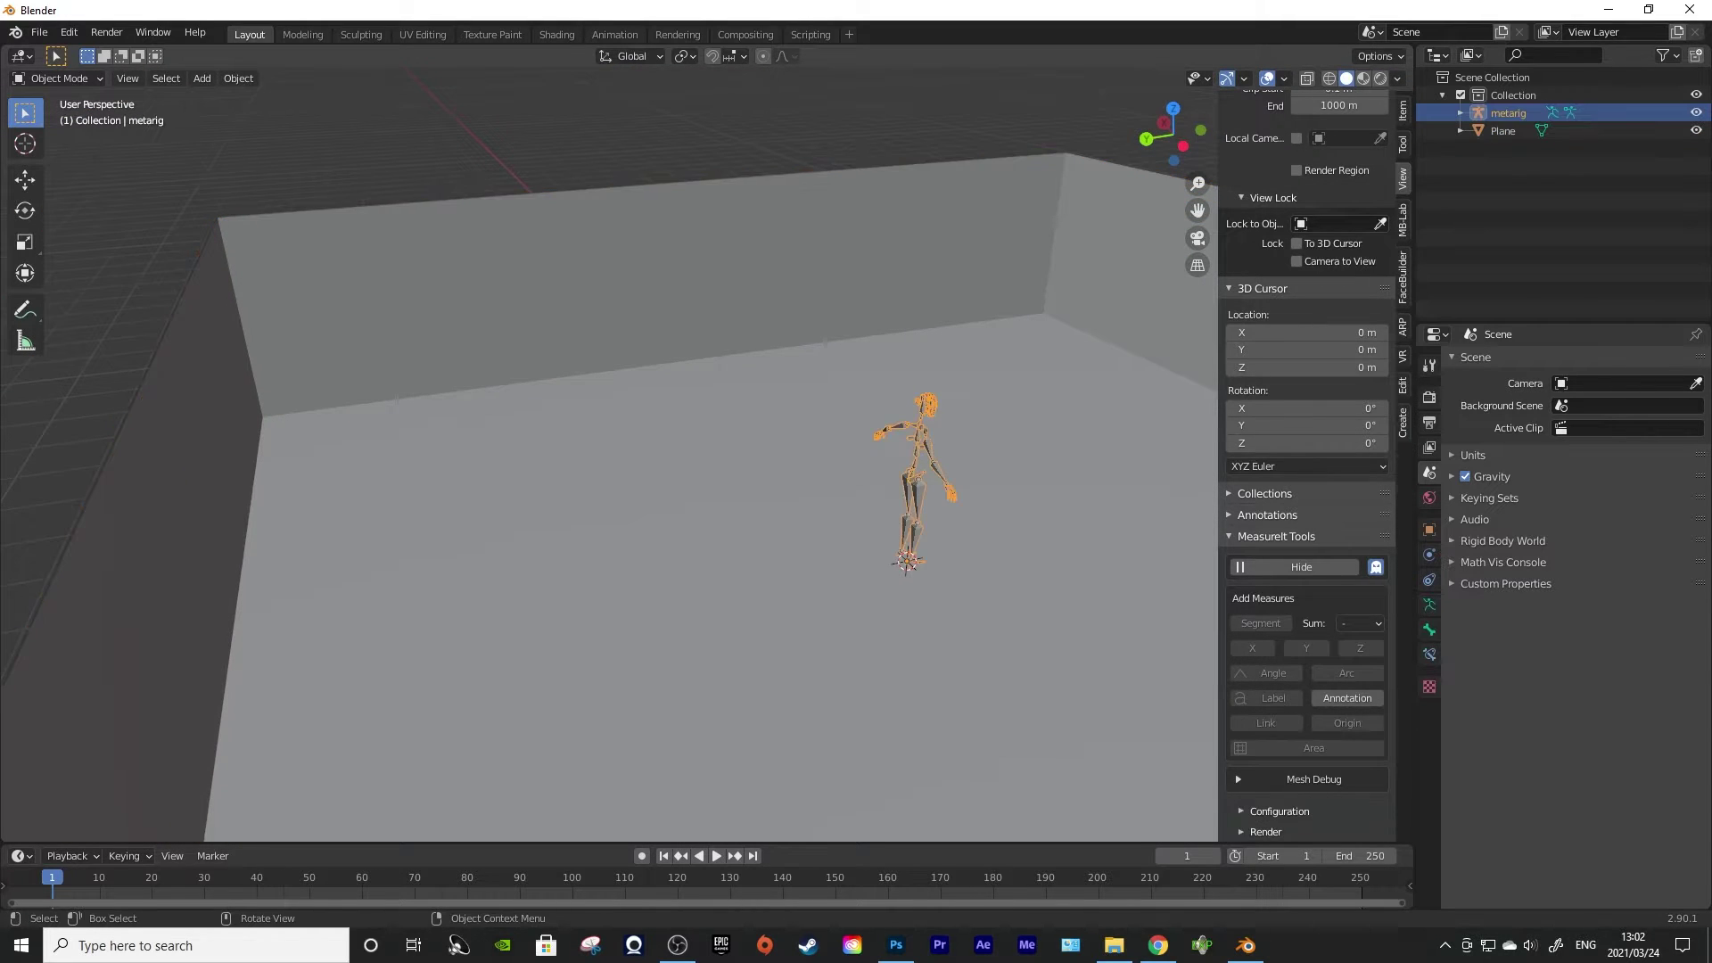
key("Escape")
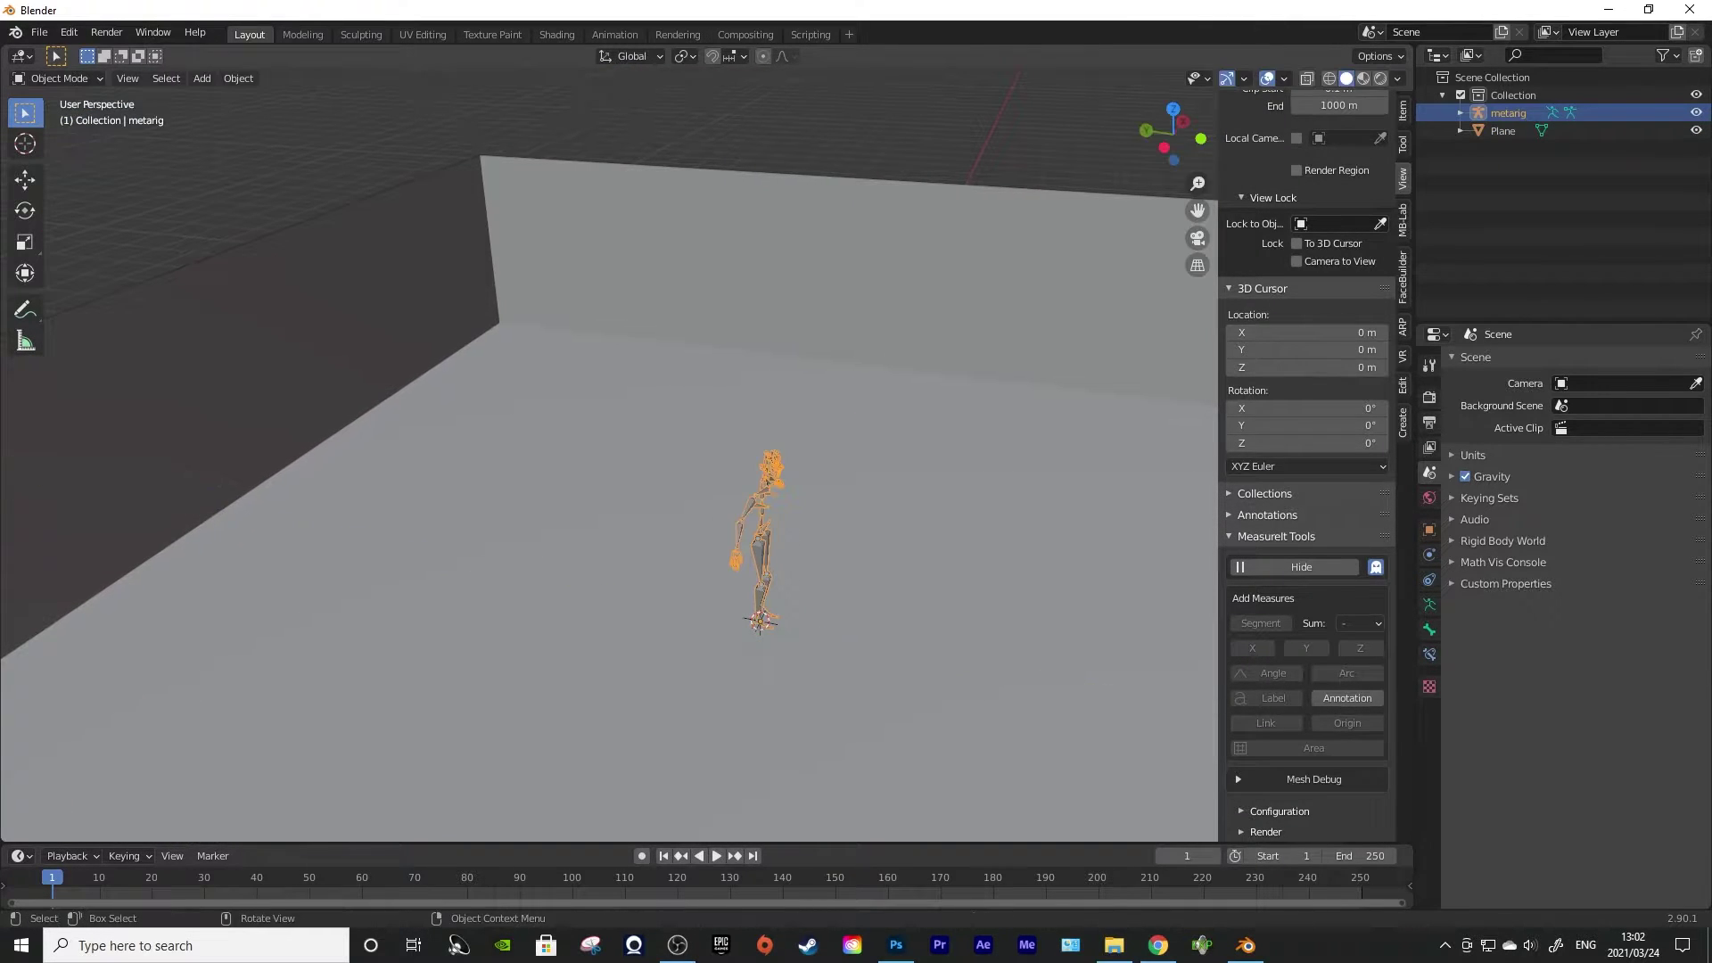
key("g")
key("Return")
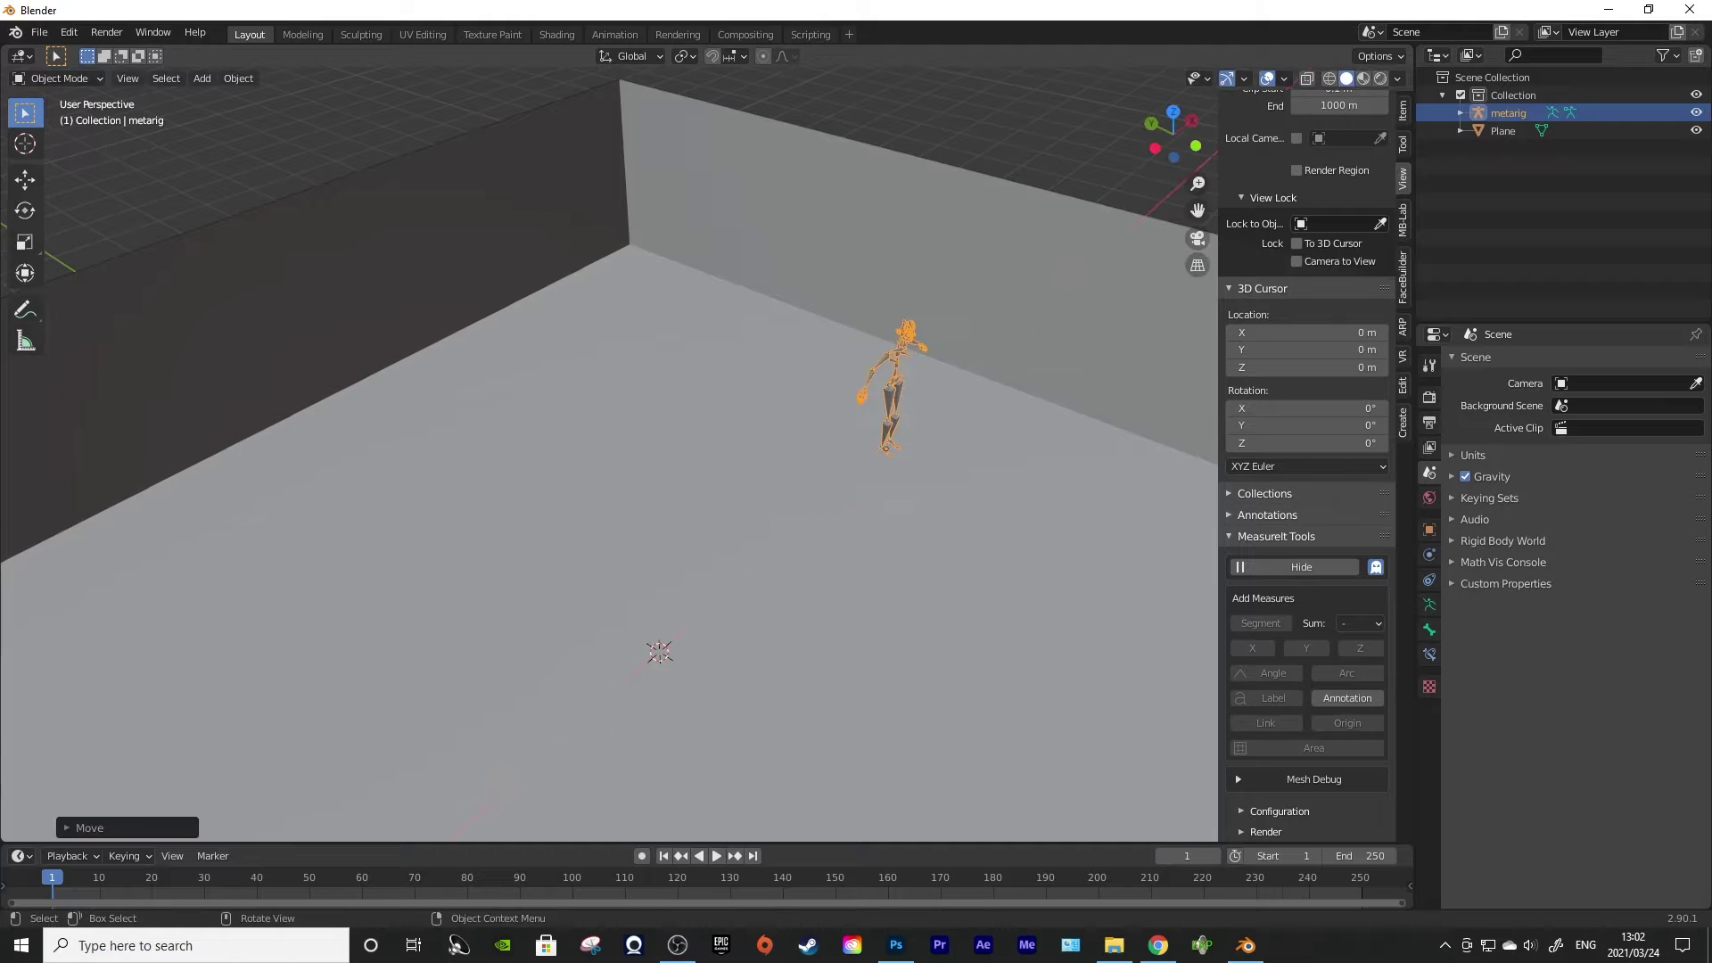
key("Return")
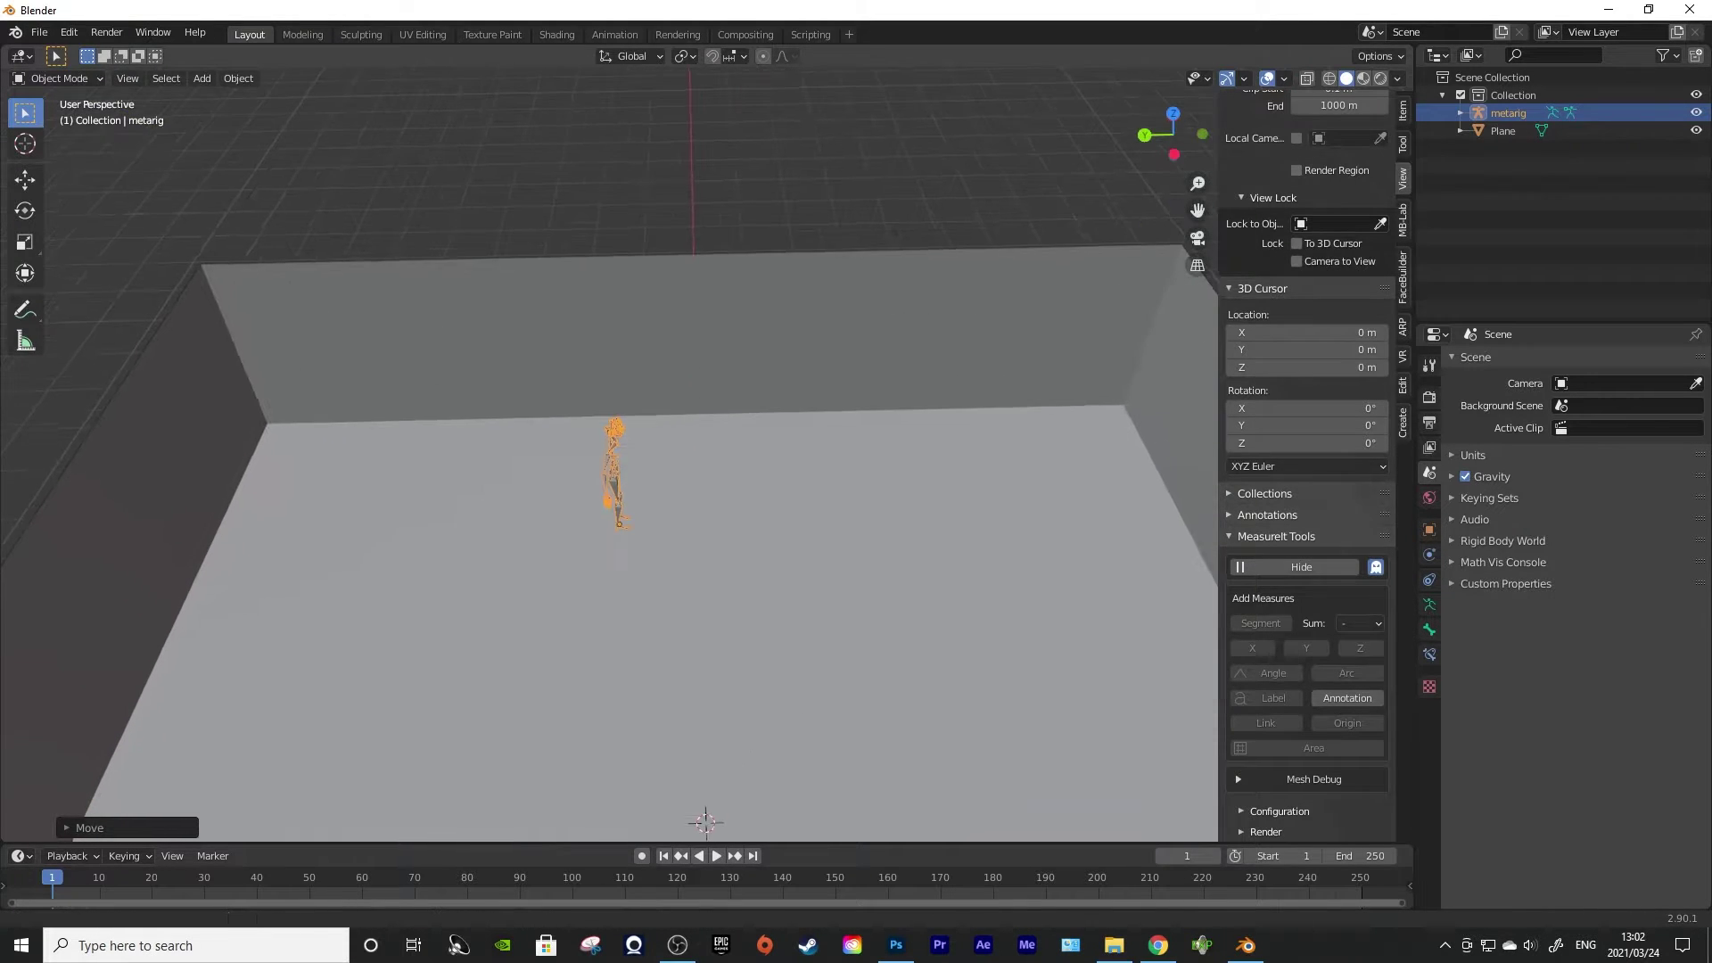
key("Return")
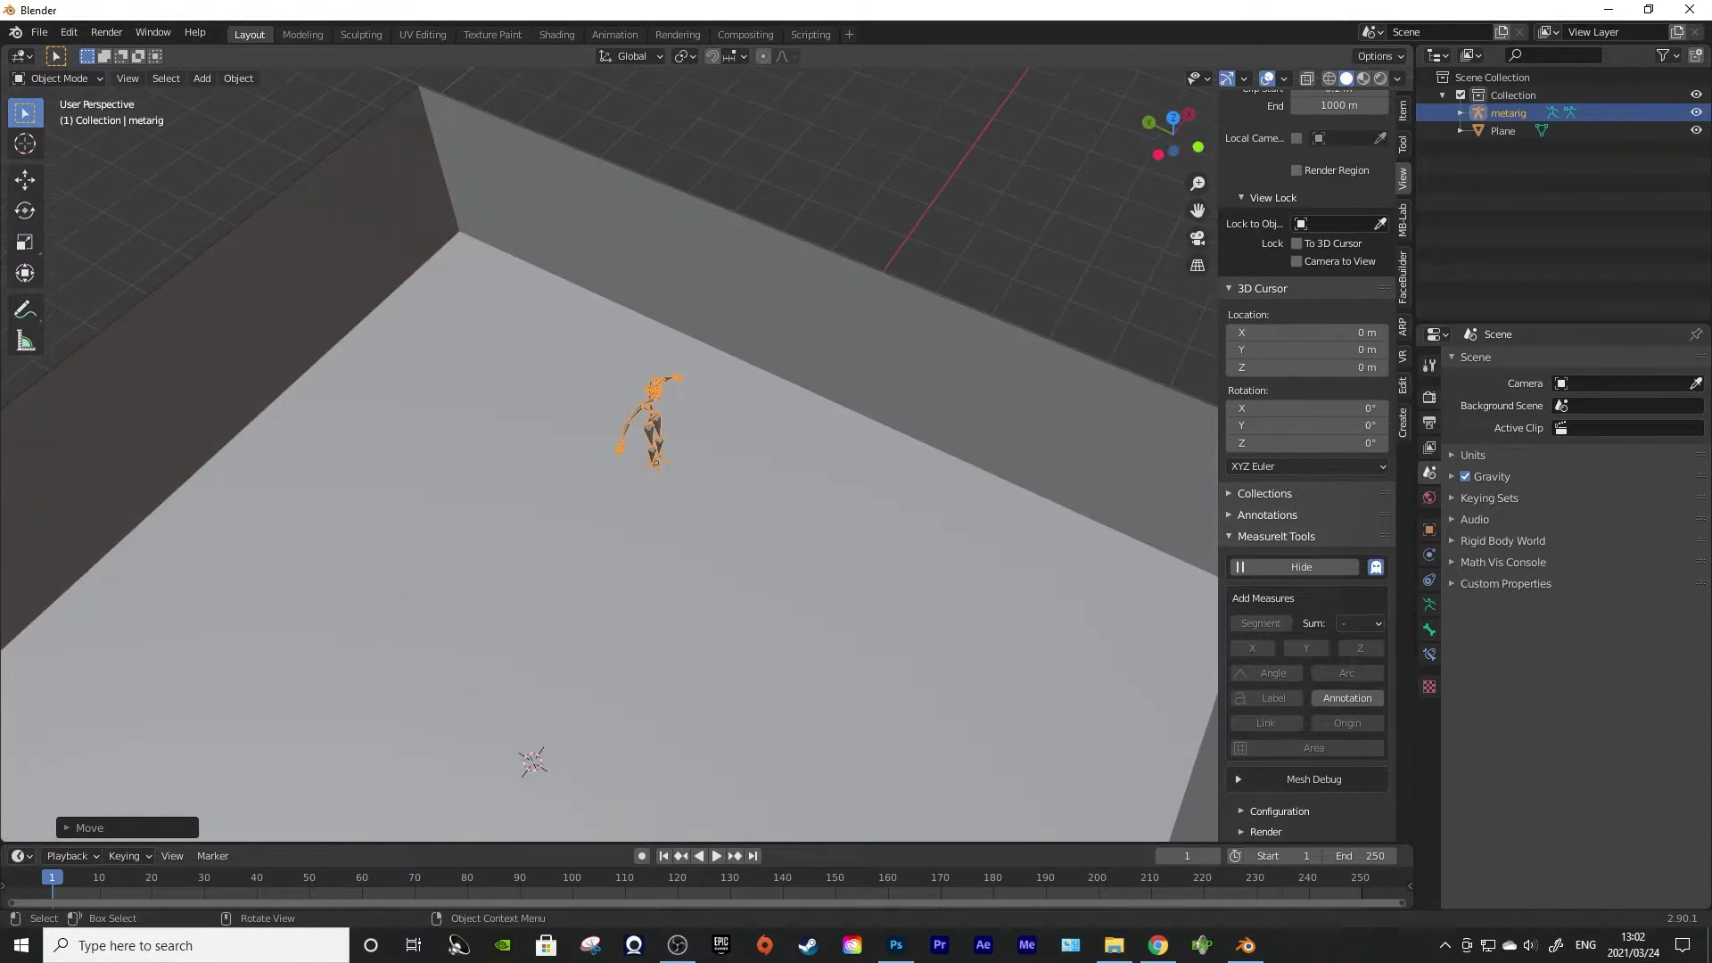
Duplicate the human meta-rig, place the copy beside the original along the wall, and rotate it
key("Escape")
key("shift+d")
key("Escape")
key("Return")
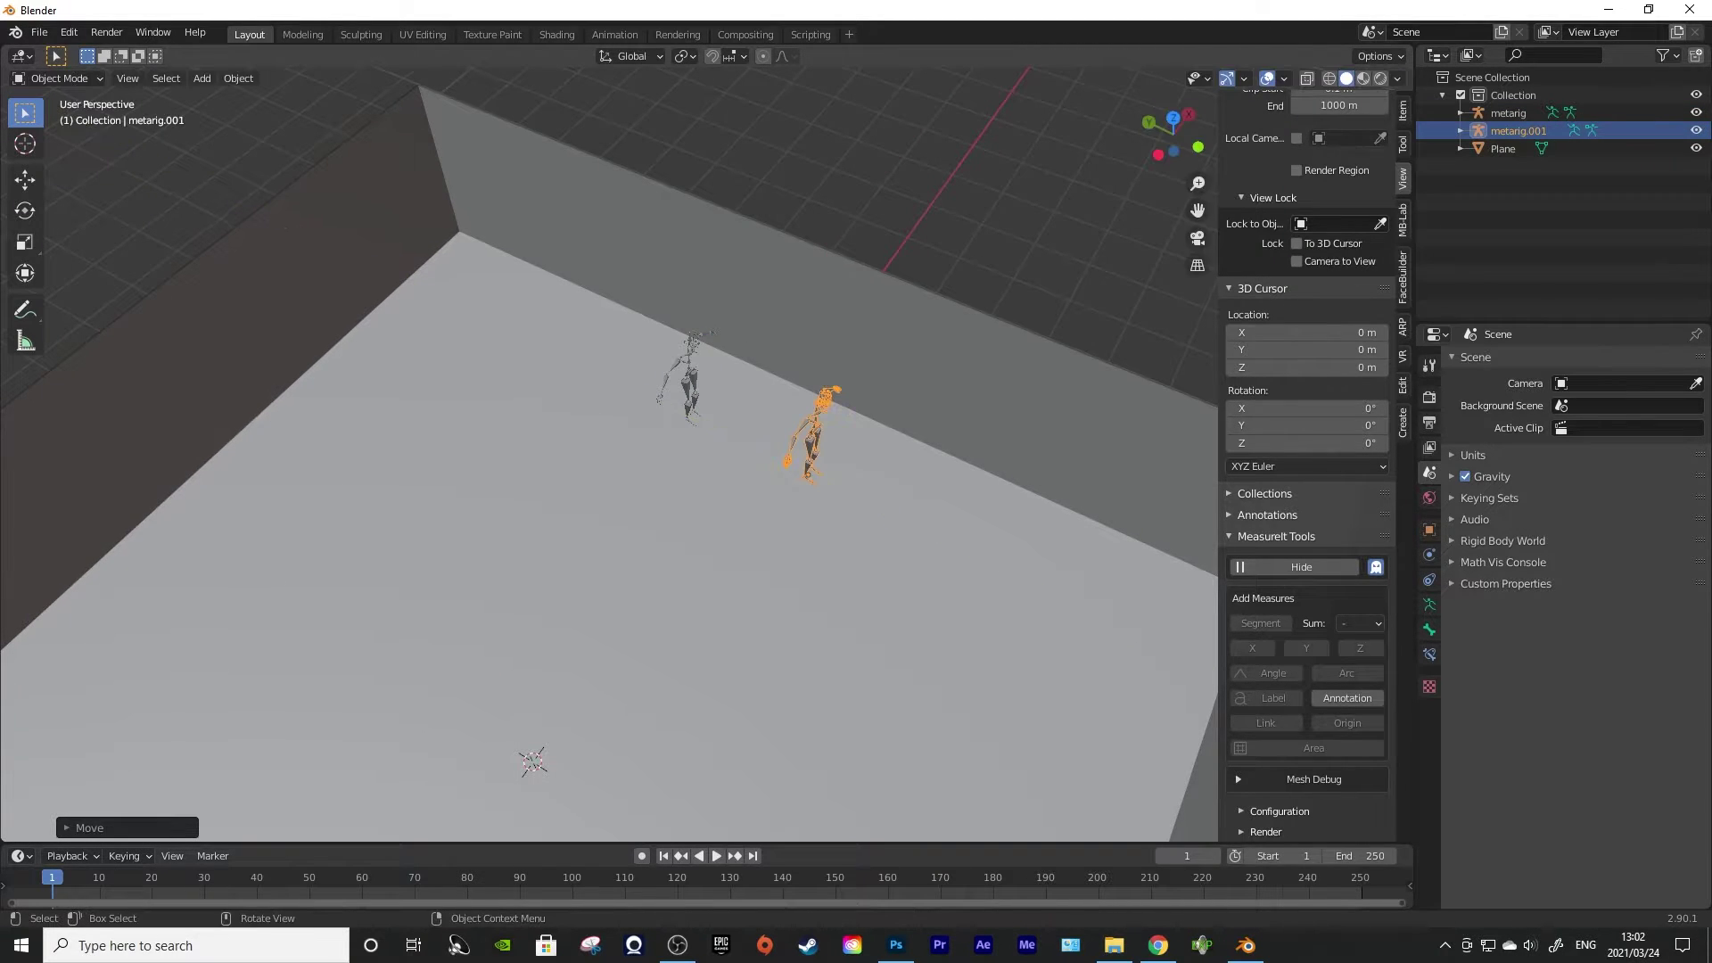
key("Return")
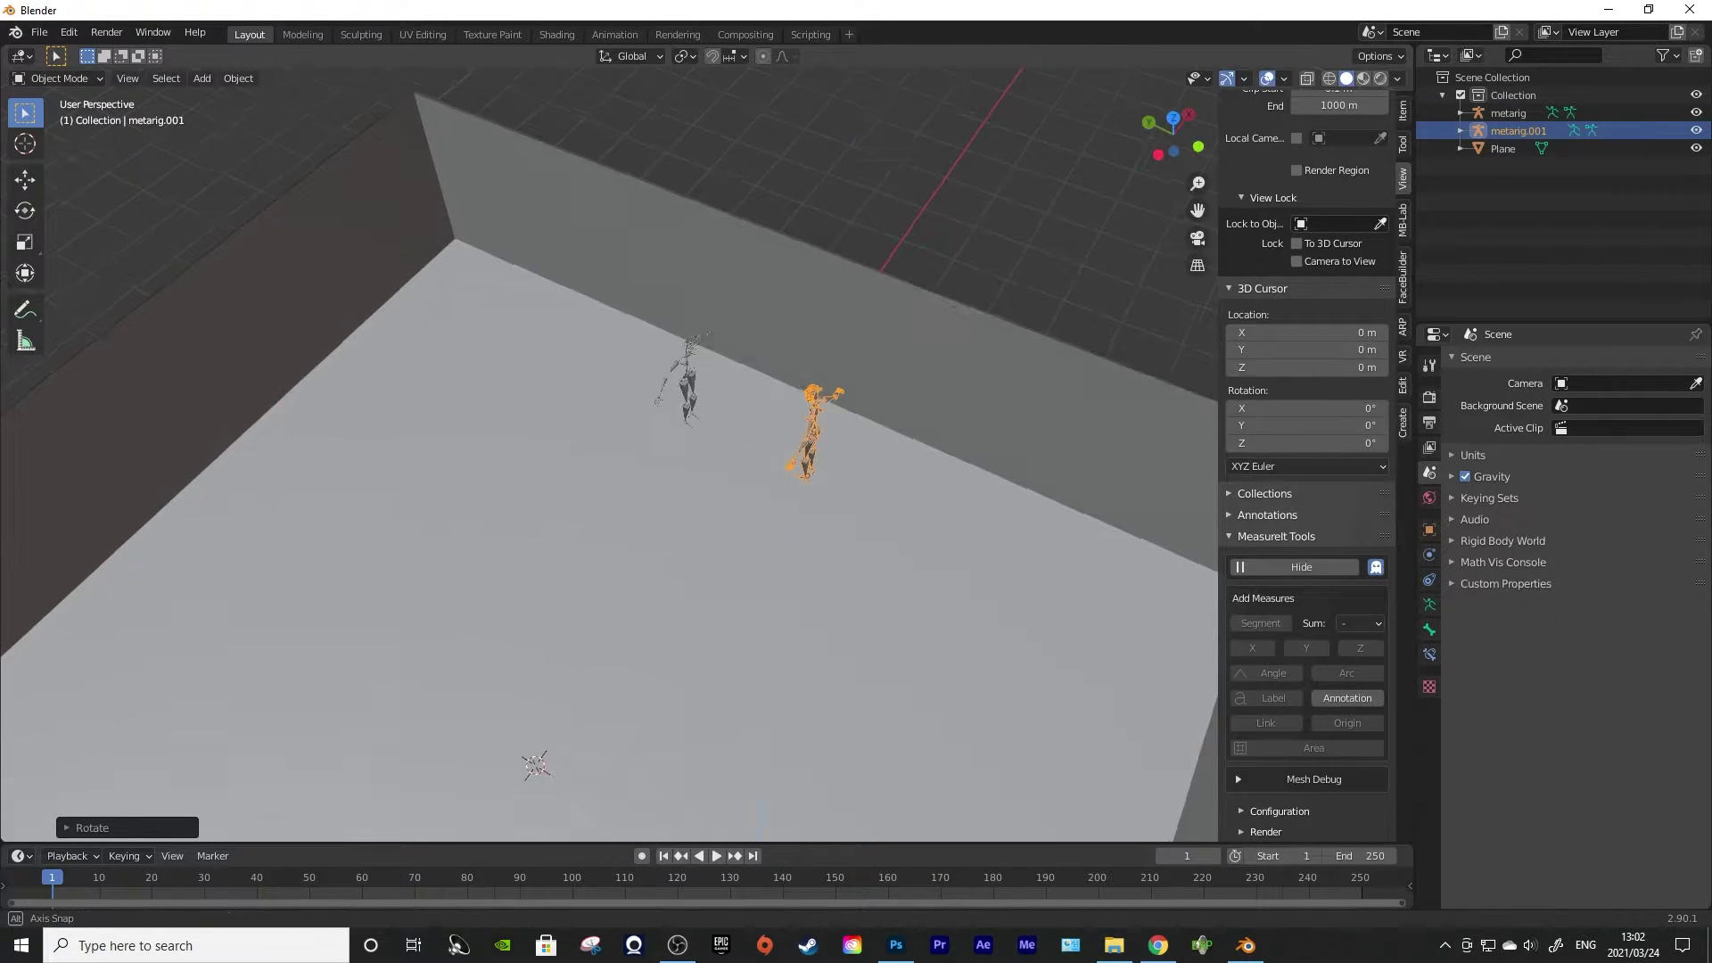
left_click_drag(880, 566, 968, 490)
Select the room and scale its whole mesh down horizontally in Edit Mode, keeping the Z dimension locked
left_click(968, 491)
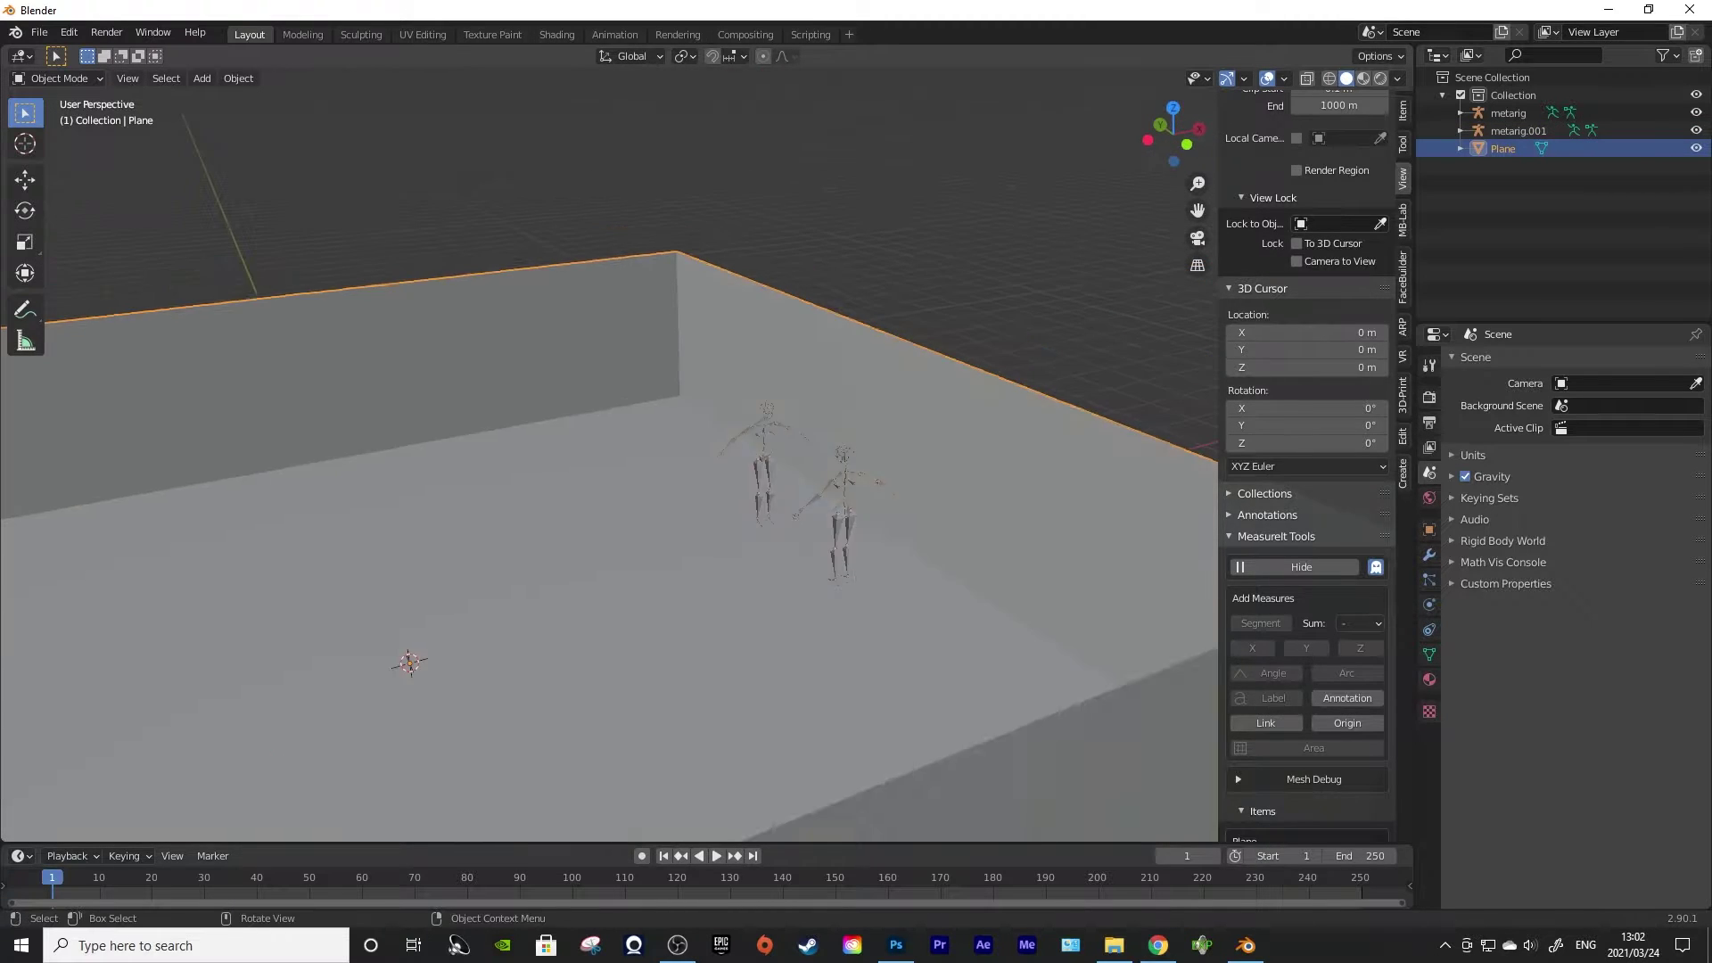
key("Tab")
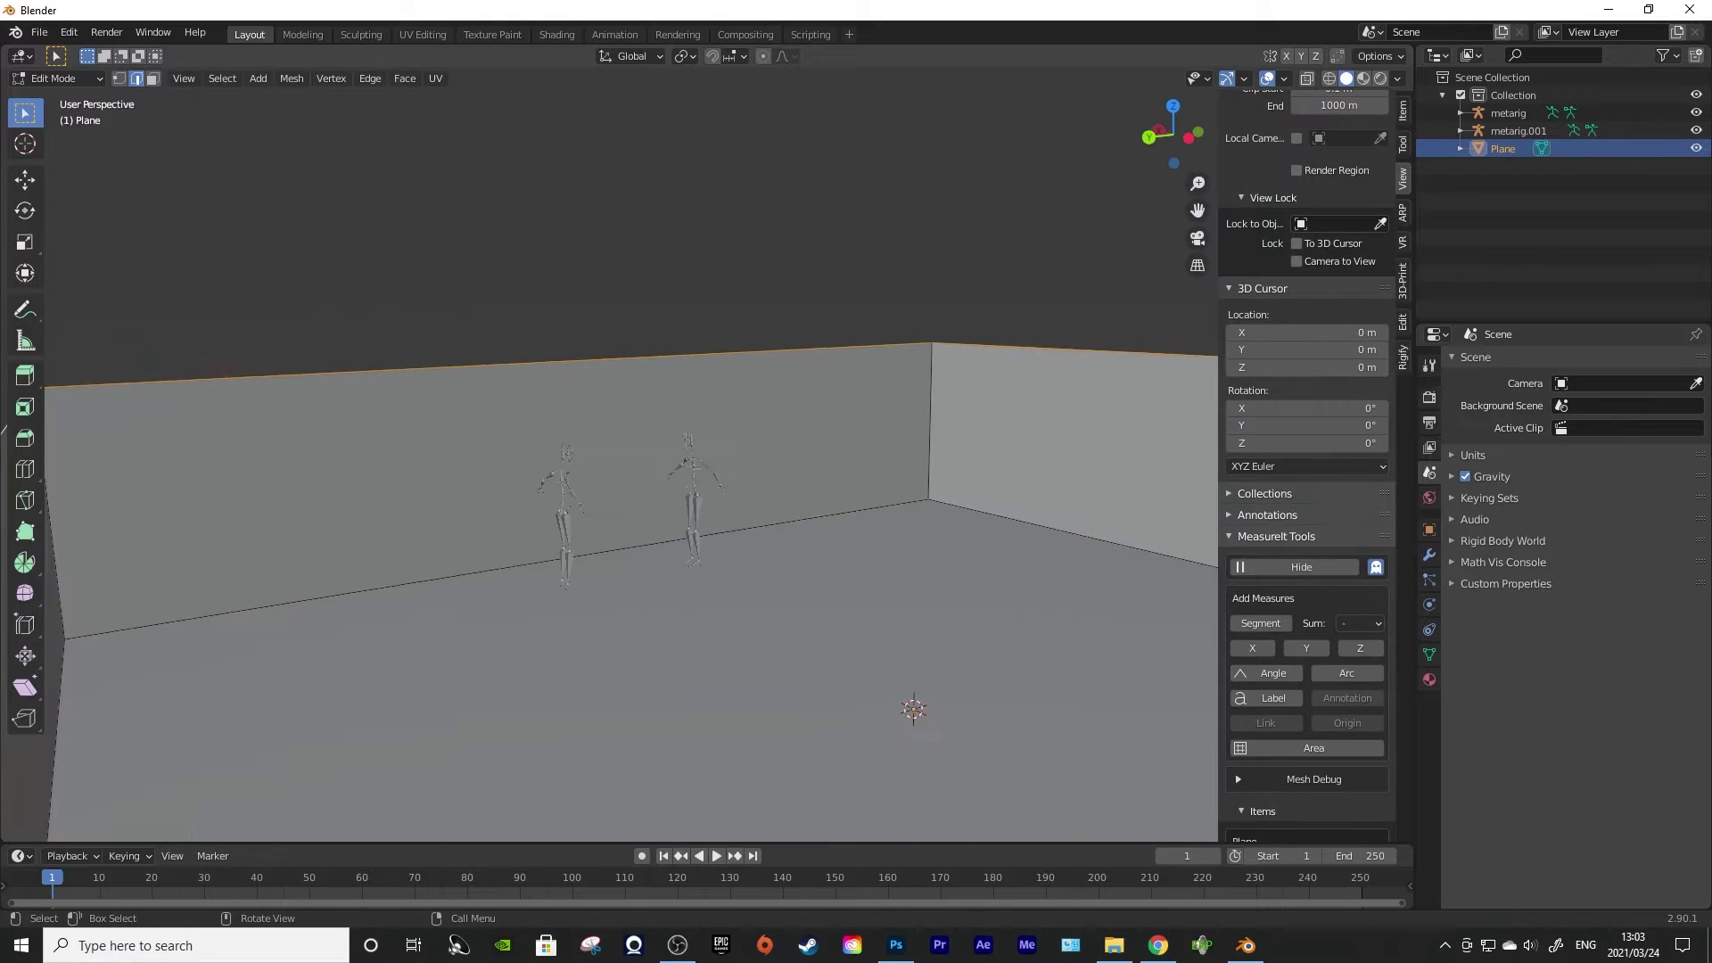
scroll(608, 466, "down", 4)
key("a")
scroll(609, 467, "down", 3)
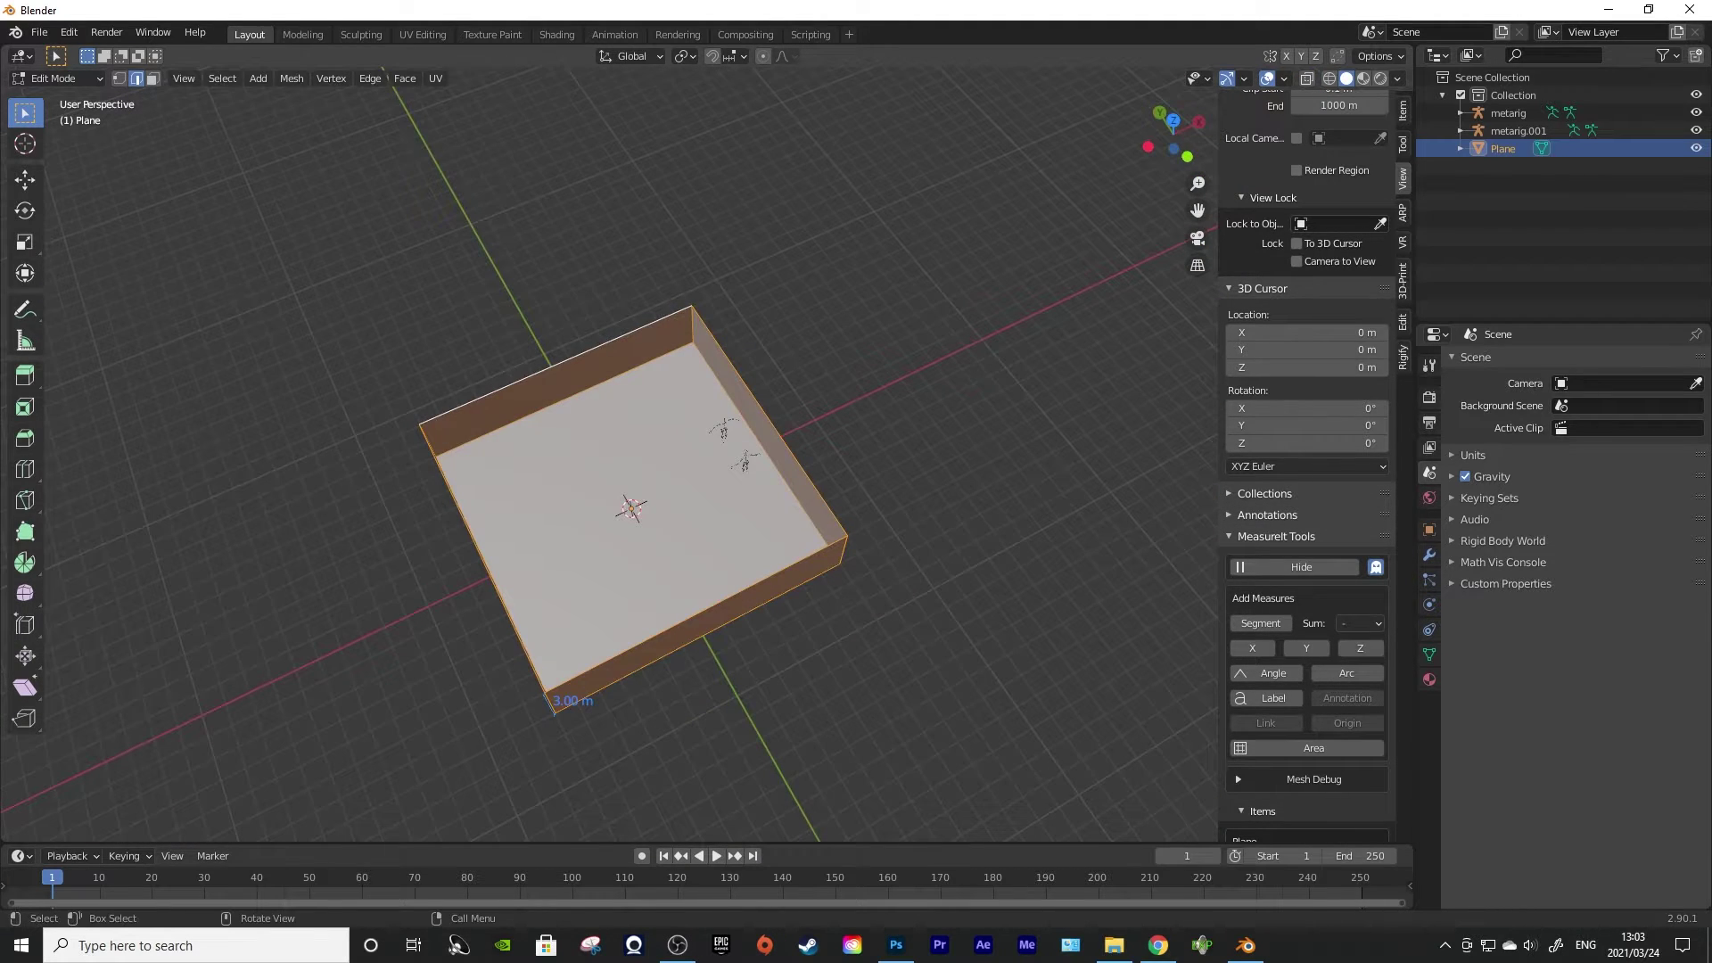
key("s")
key("shift+z")
left_click(757, 542)
key("Tab")
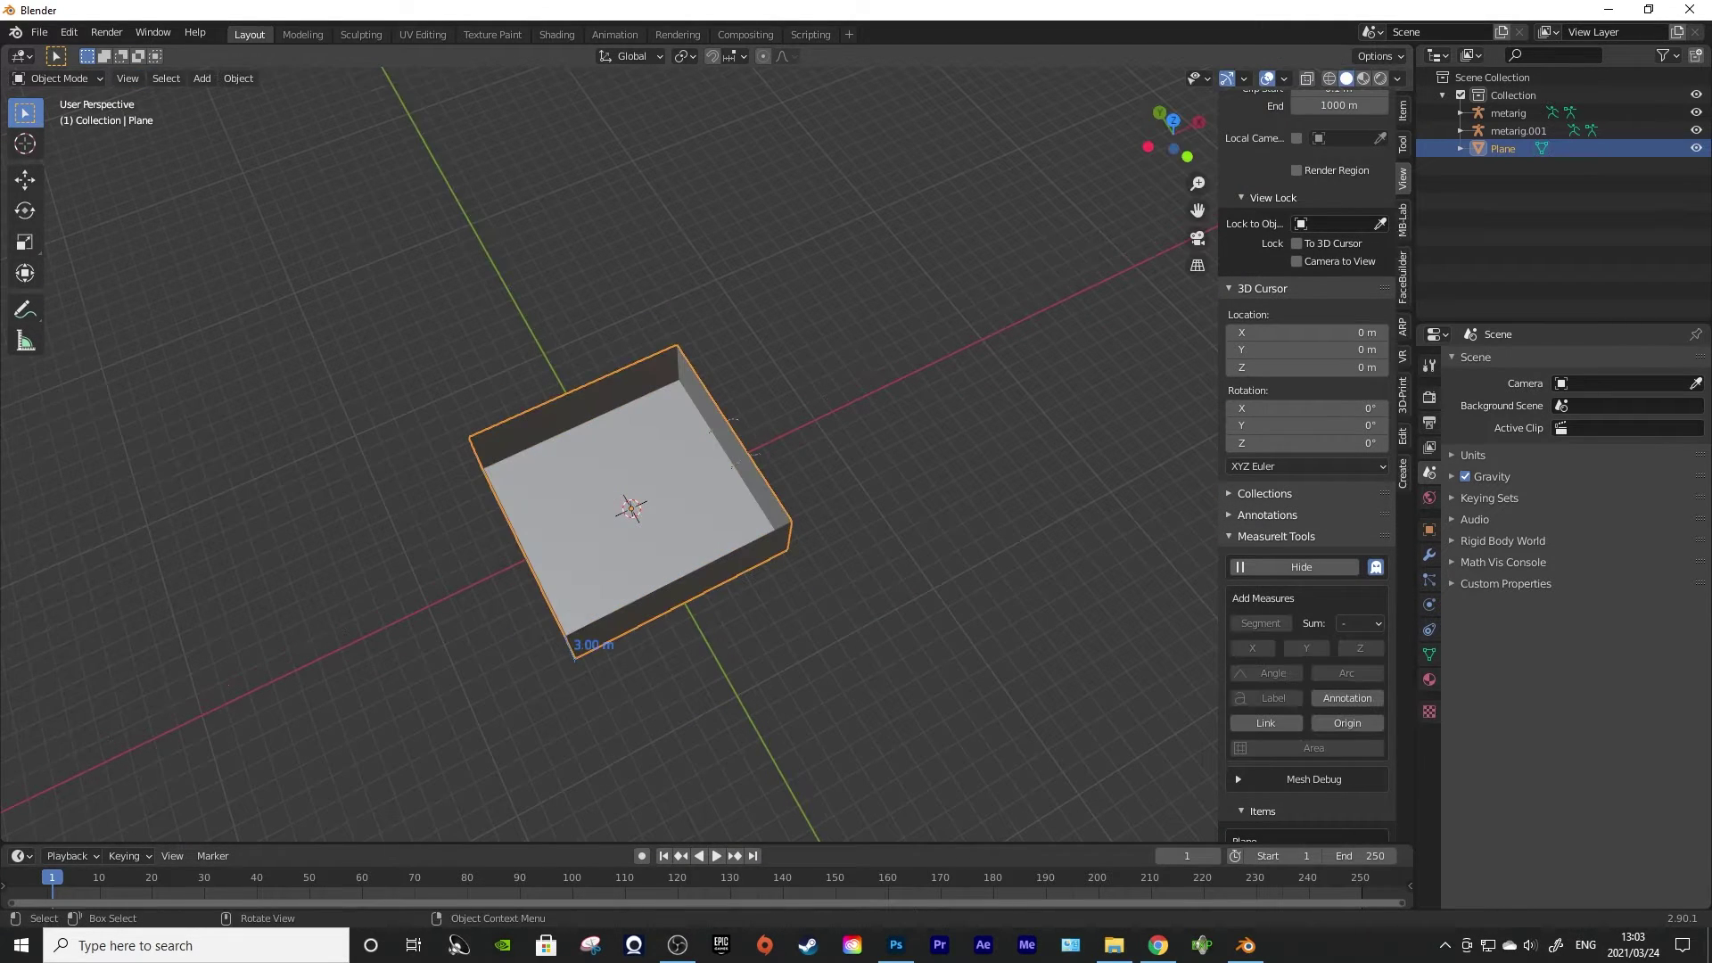
Select both human meta-rigs and move them back inside the smaller room
left_click(731, 419)
right_click(747, 445)
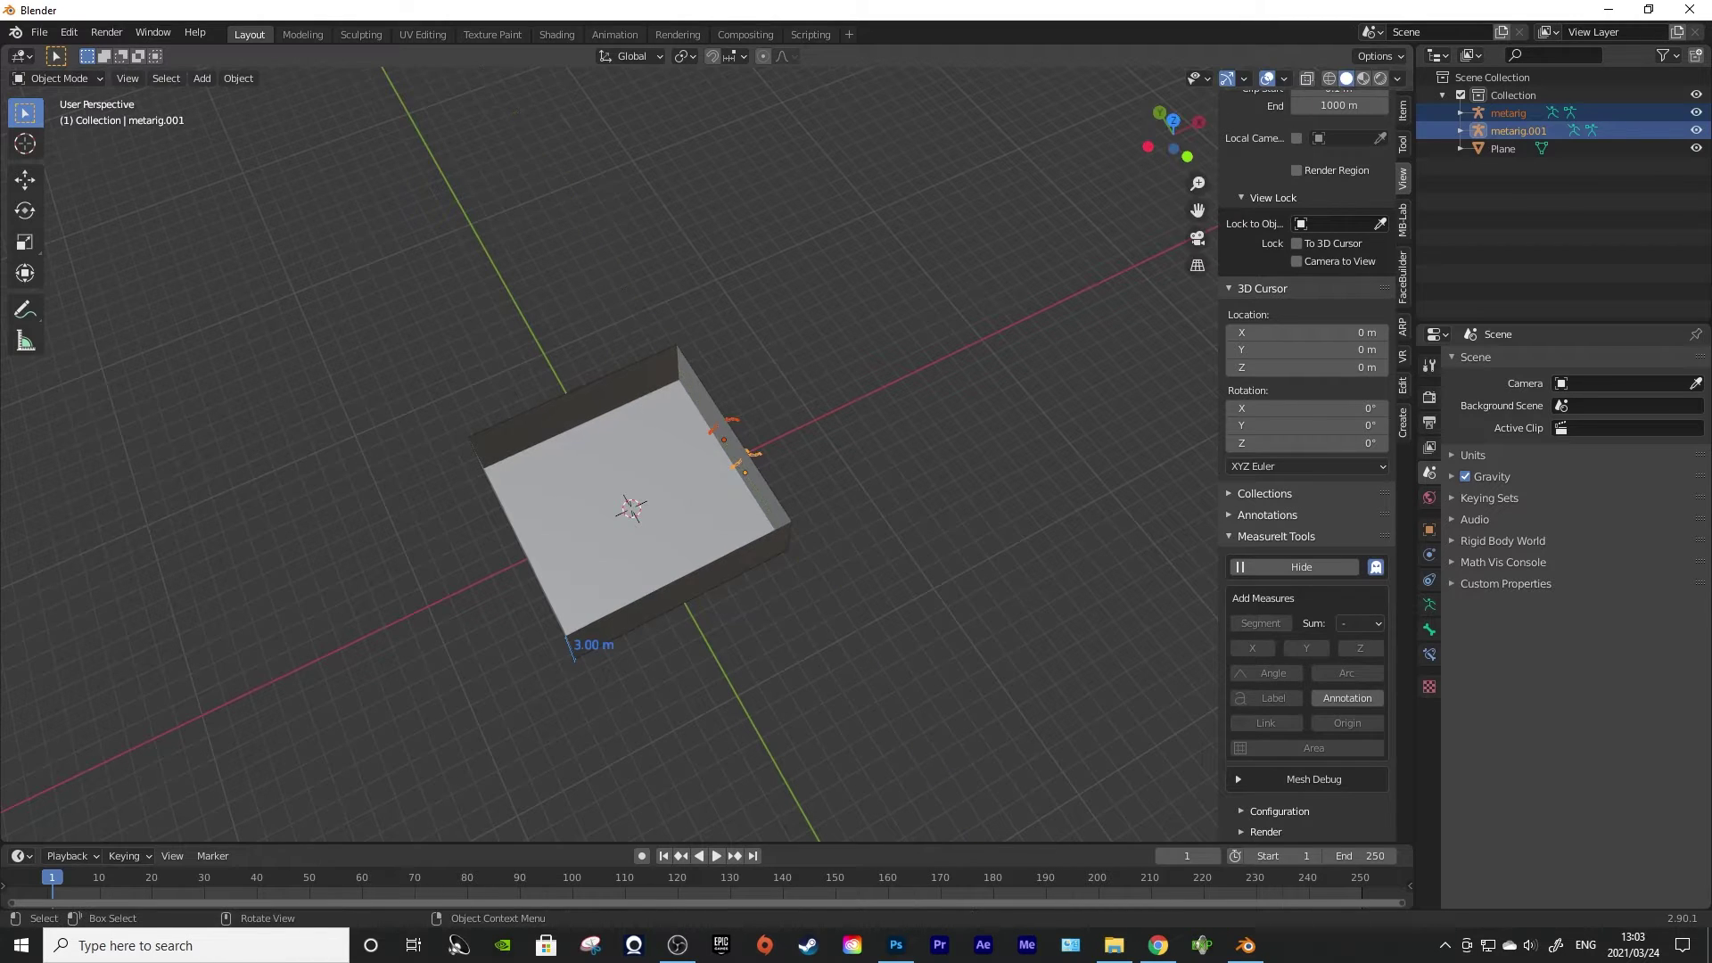
left_click(715, 460)
left_click_drag(715, 460, 909, 437)
Select the walls' top edge loop of the room mesh and raise it by 1 m
left_click(749, 428)
key("Tab")
key("Tab")
left_click_drag(802, 499, 588, 468)
key("Tab")
scroll(708, 508, "down", 3)
scroll(589, 468, "up", 4)
left_click(713, 425, "alt")
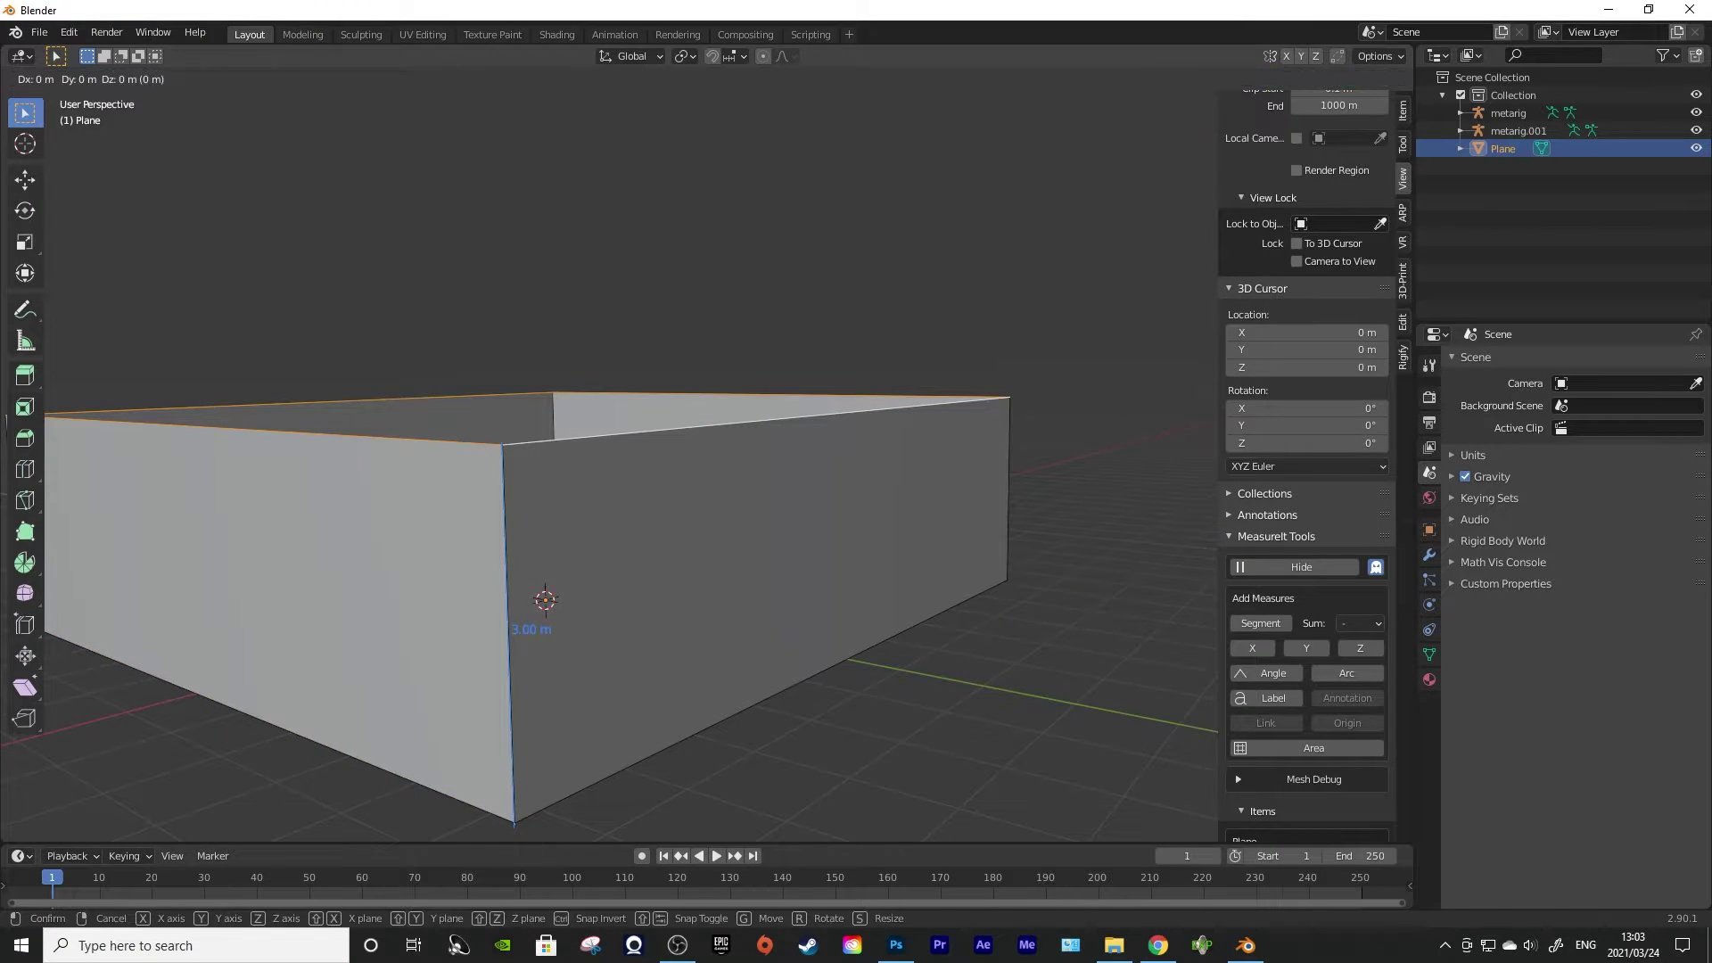
type("1")
key("Return")
Examine the raised walls' height against the two human figures from inside the room
key("Tab")
mouse_move(624, 446)
left_mouse_down()
mouse_move(766, 486)
mouse_move(642, 459)
left_mouse_up()
scroll(767, 486, "up", 2)
scroll(758, 495, "up", 5)
scroll(642, 459, "up", 1)
key("Tab")
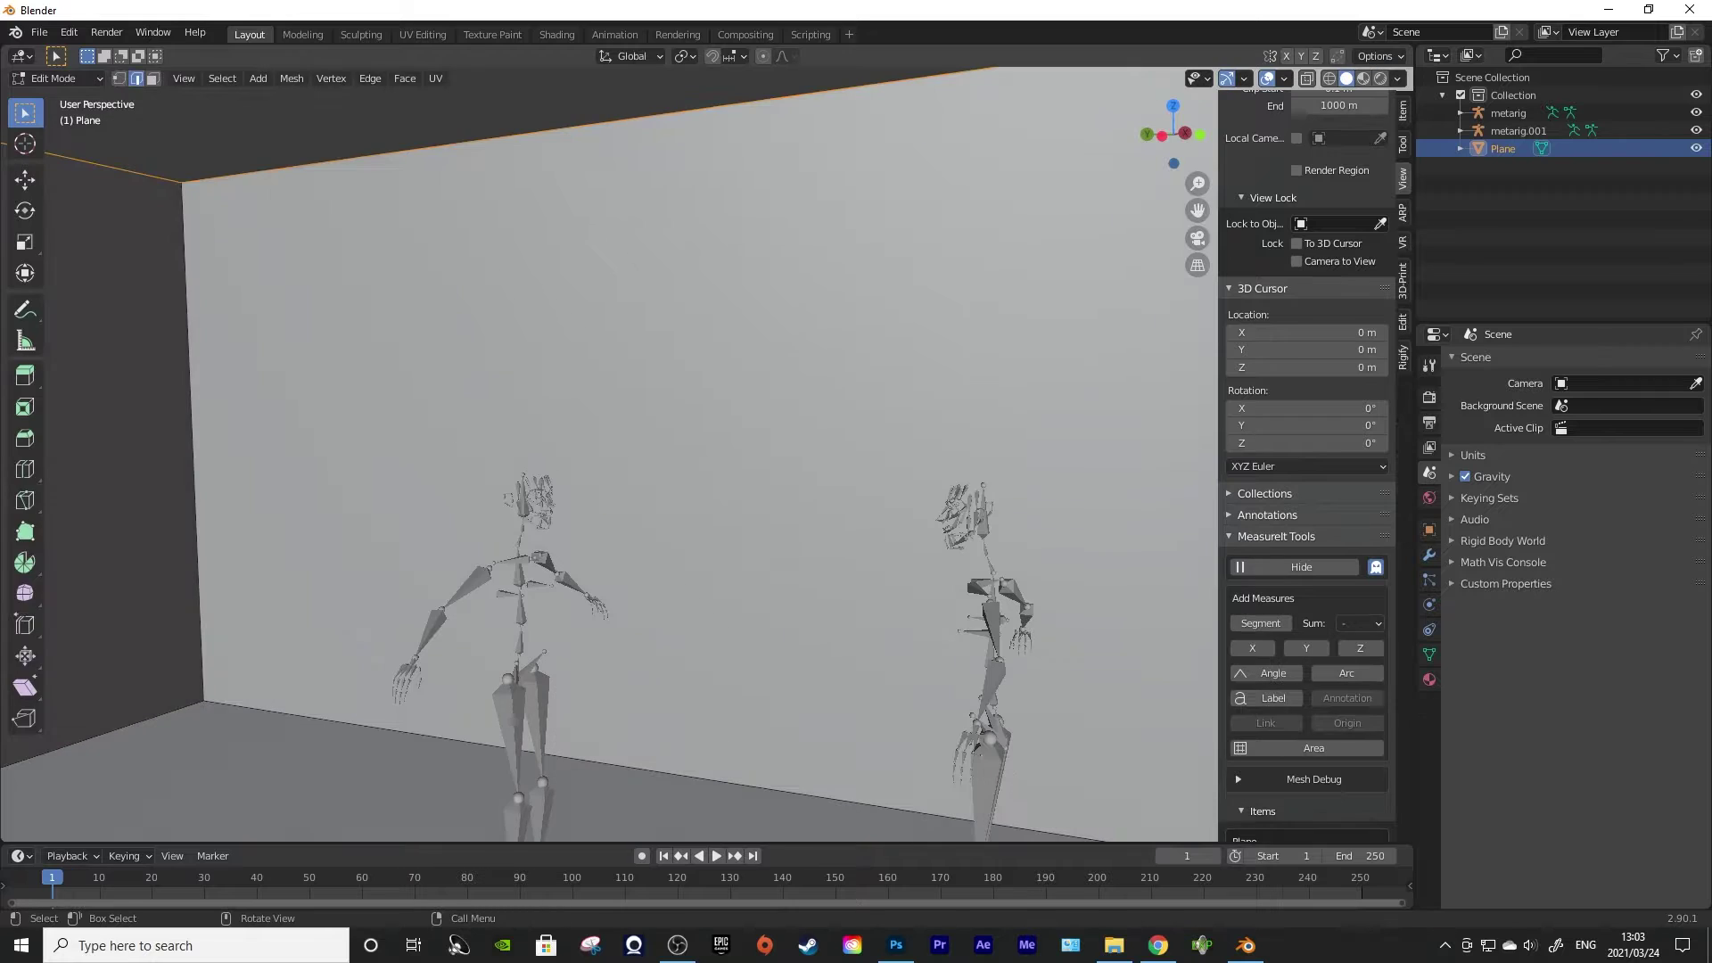
key("Tab")
key("Tab")
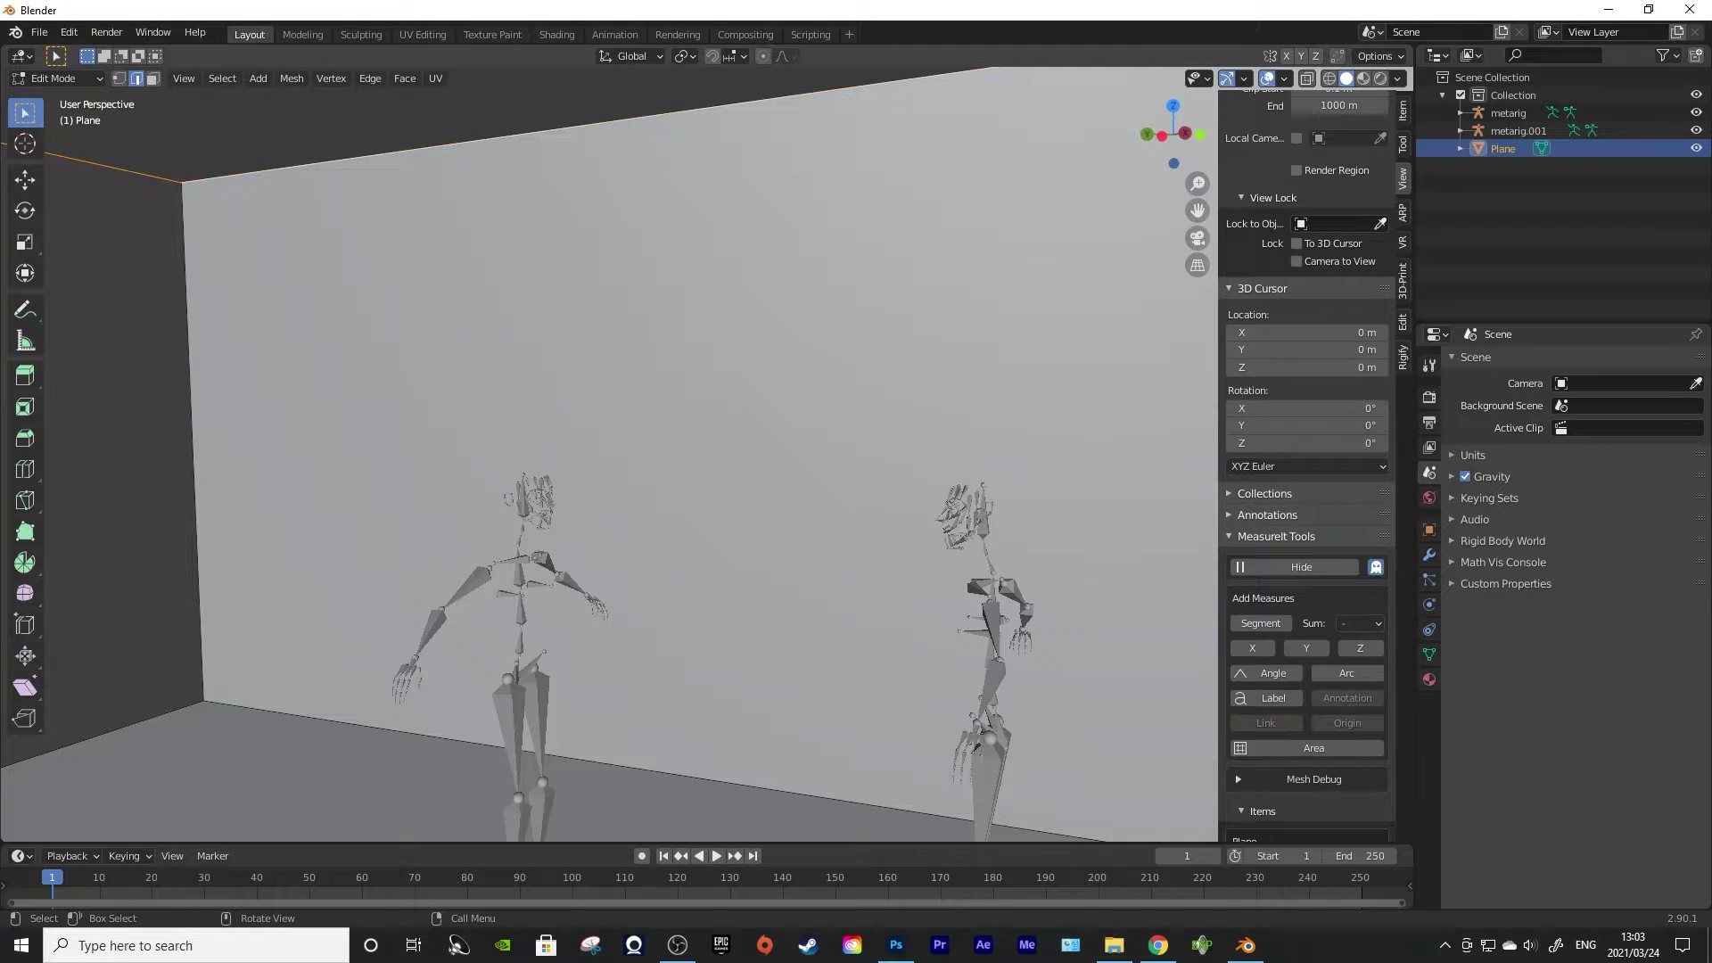
Fill the walls' selected top edge loop with a face to close the room with a ceiling
key("f")
scroll(642, 460, "down", 3)
left_click_drag(642, 459, 1097, 460)
key("Tab")
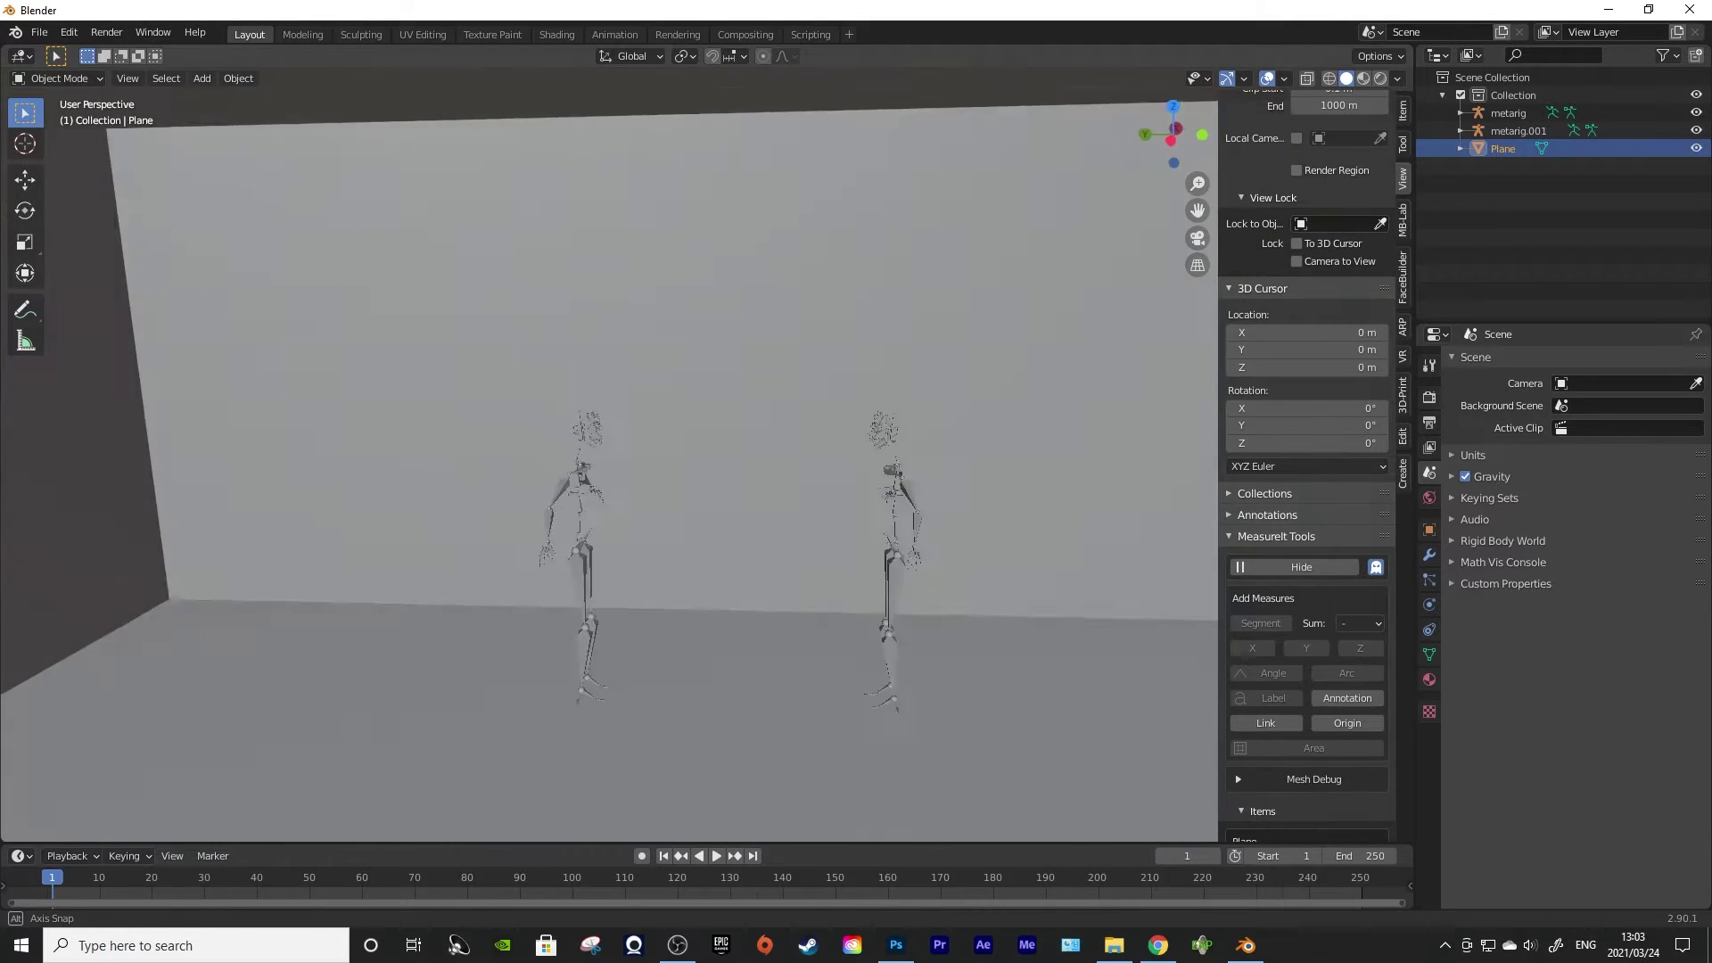
key("Tab")
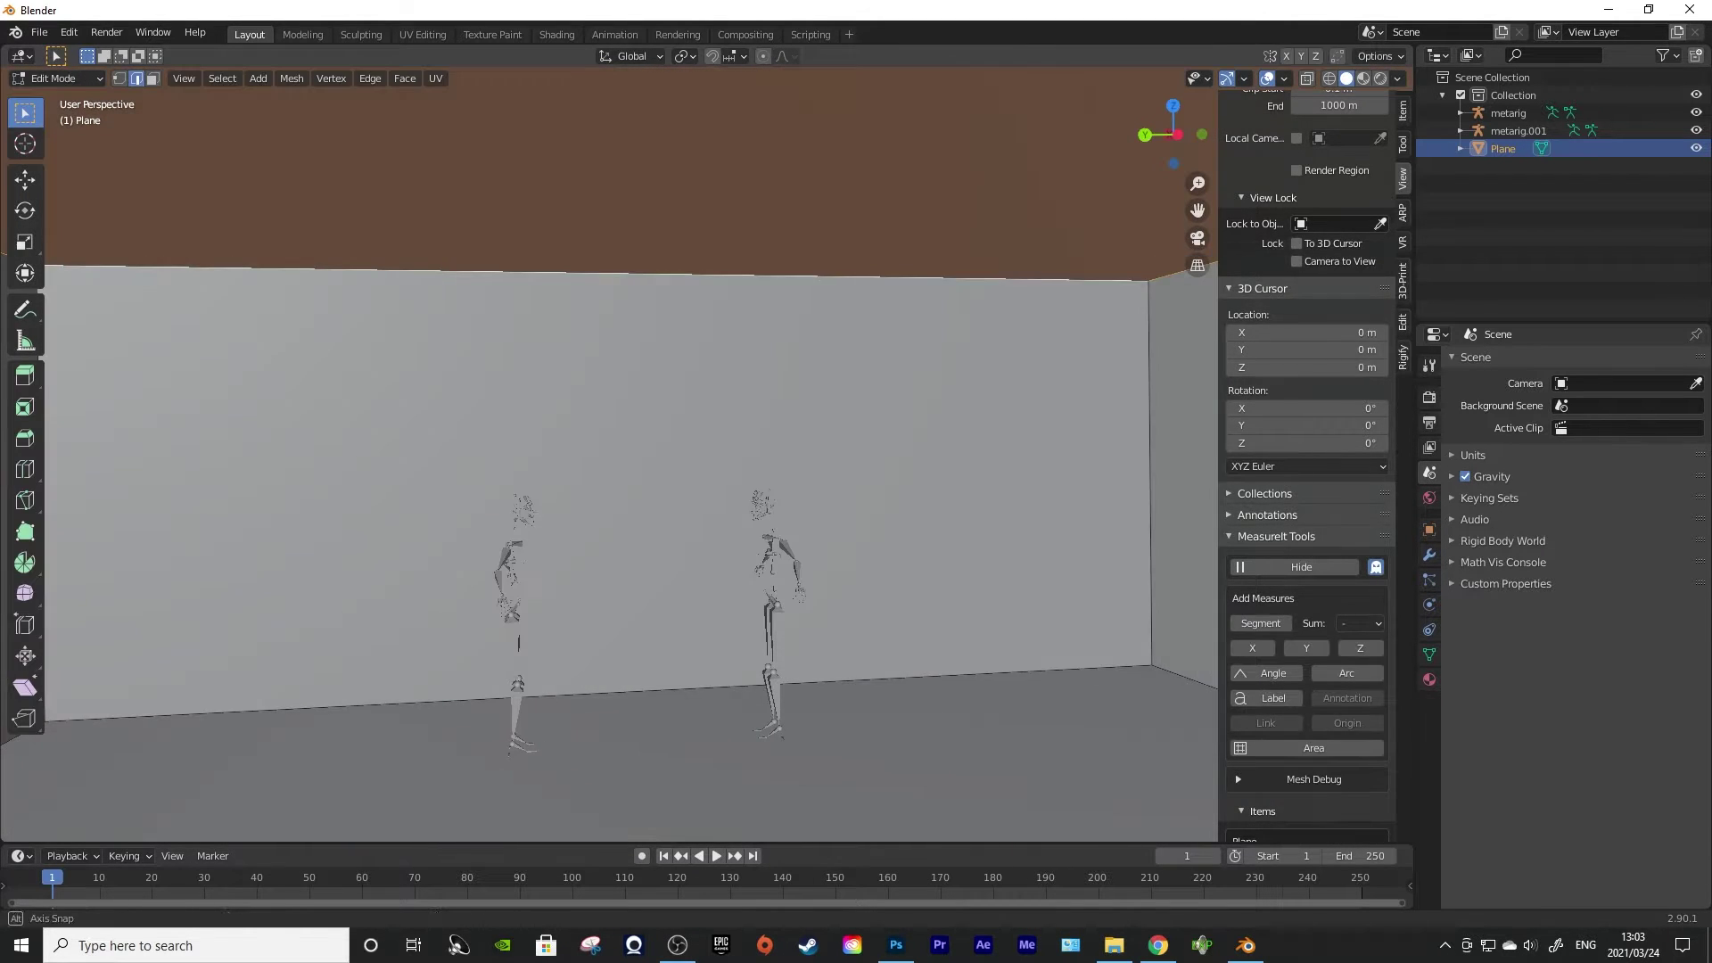
Select the long wall face behind the two figures and inset it by about 1.34 m
key("3")
left_click(637, 436)
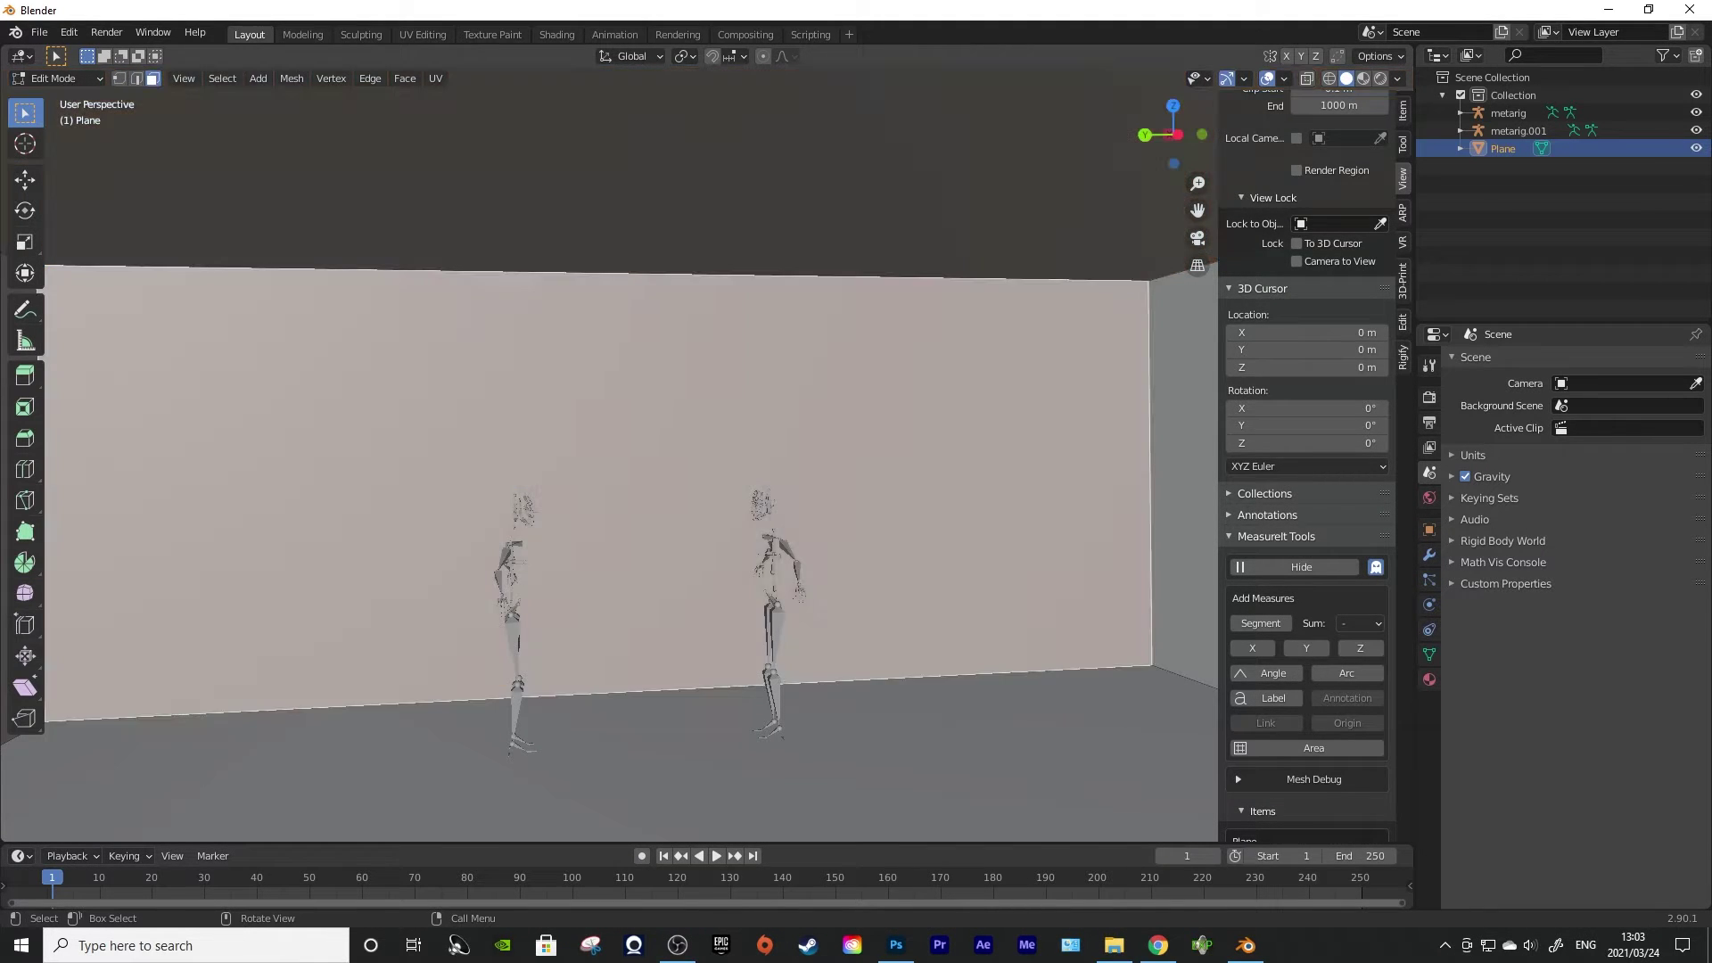
key("i")
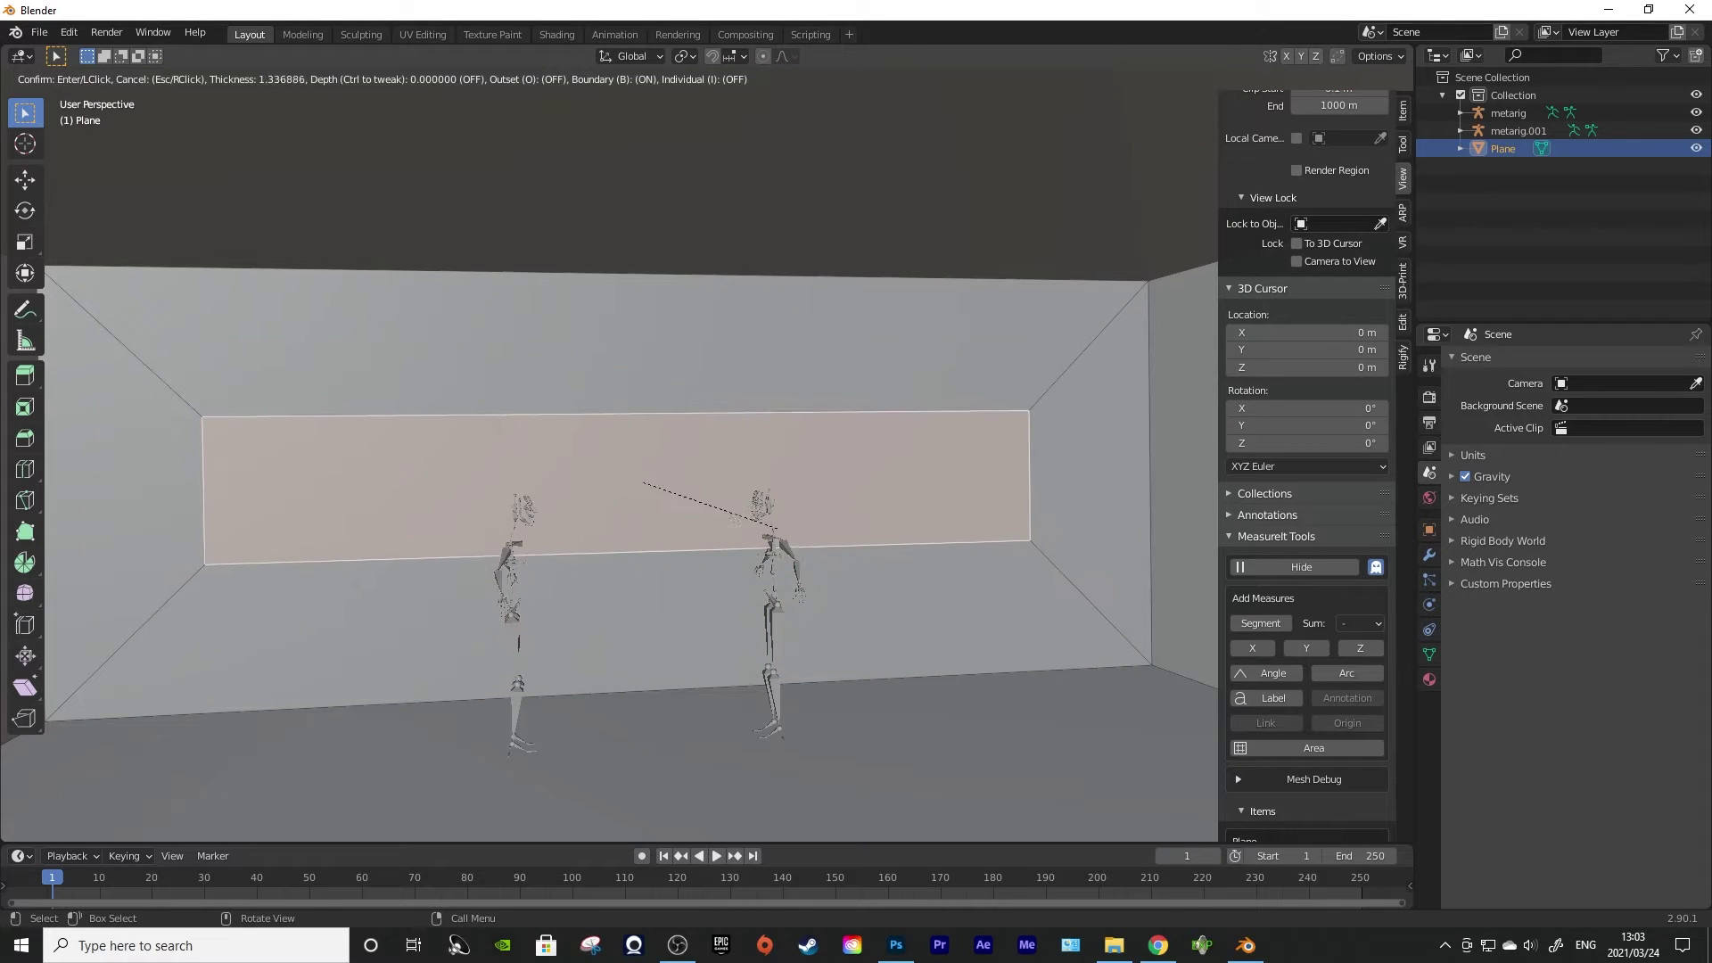
left_click(775, 521)
Scale the inset face to about 0.19 along Y and about 1.5 along Z to form an upright window shape
key("s")
key("x")
right_click(1058, 550)
key("s")
key("y")
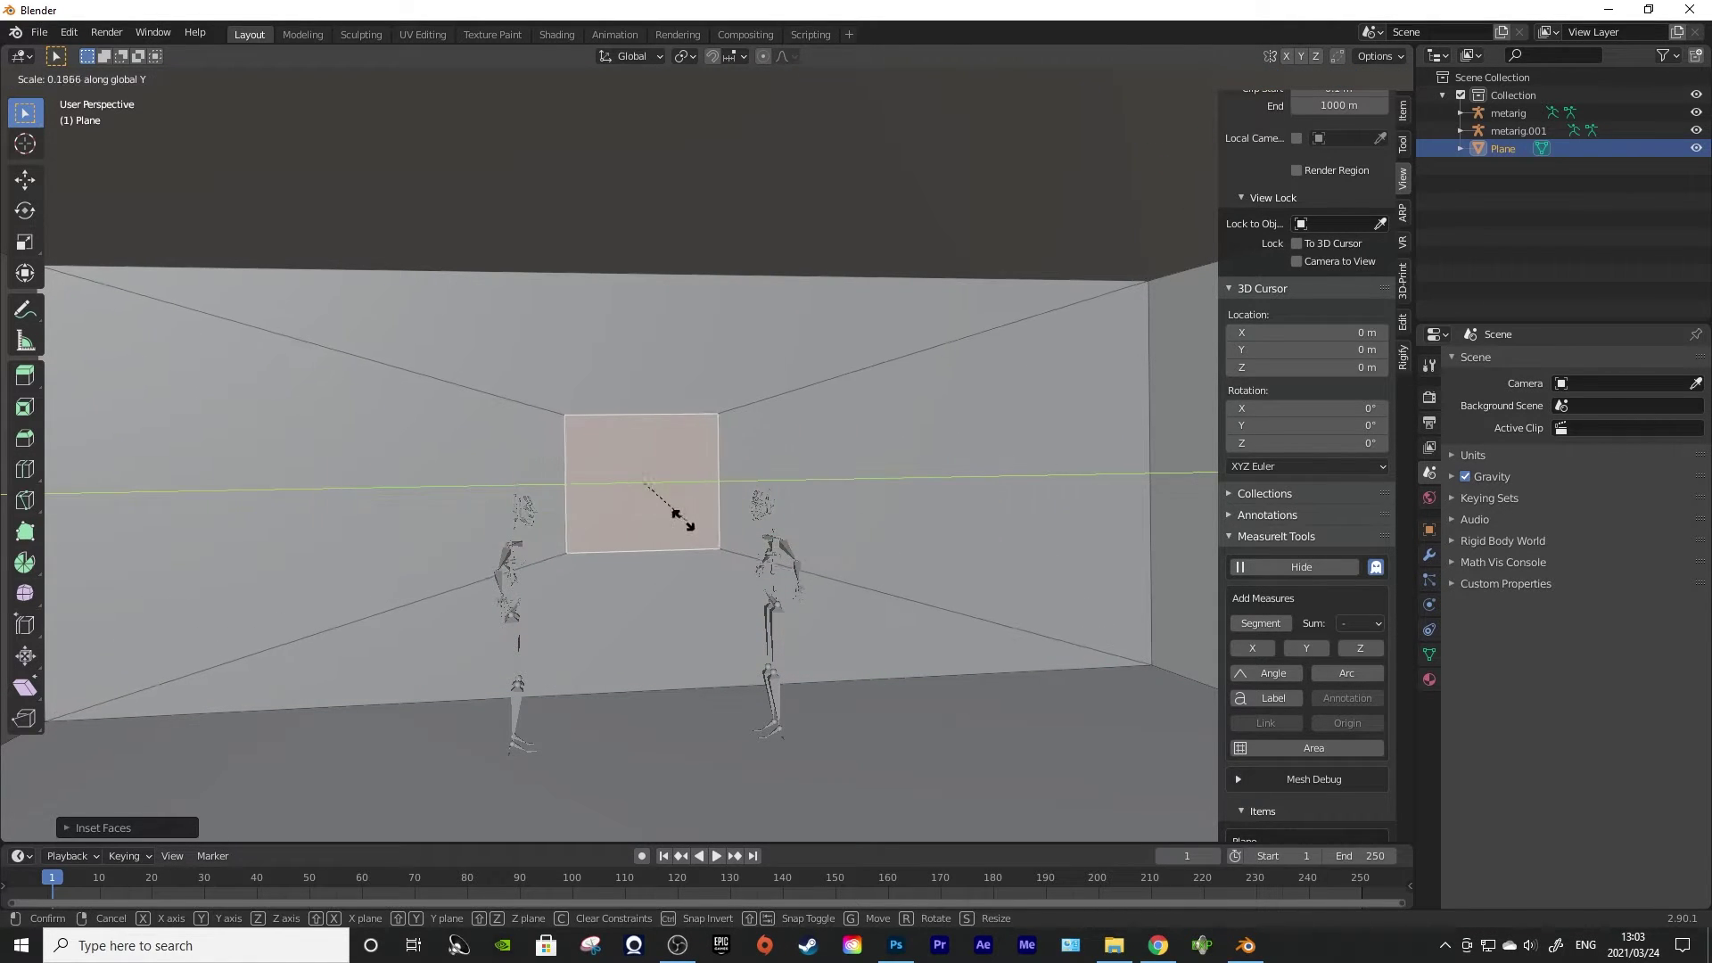
left_click(678, 520)
key("s")
key("z")
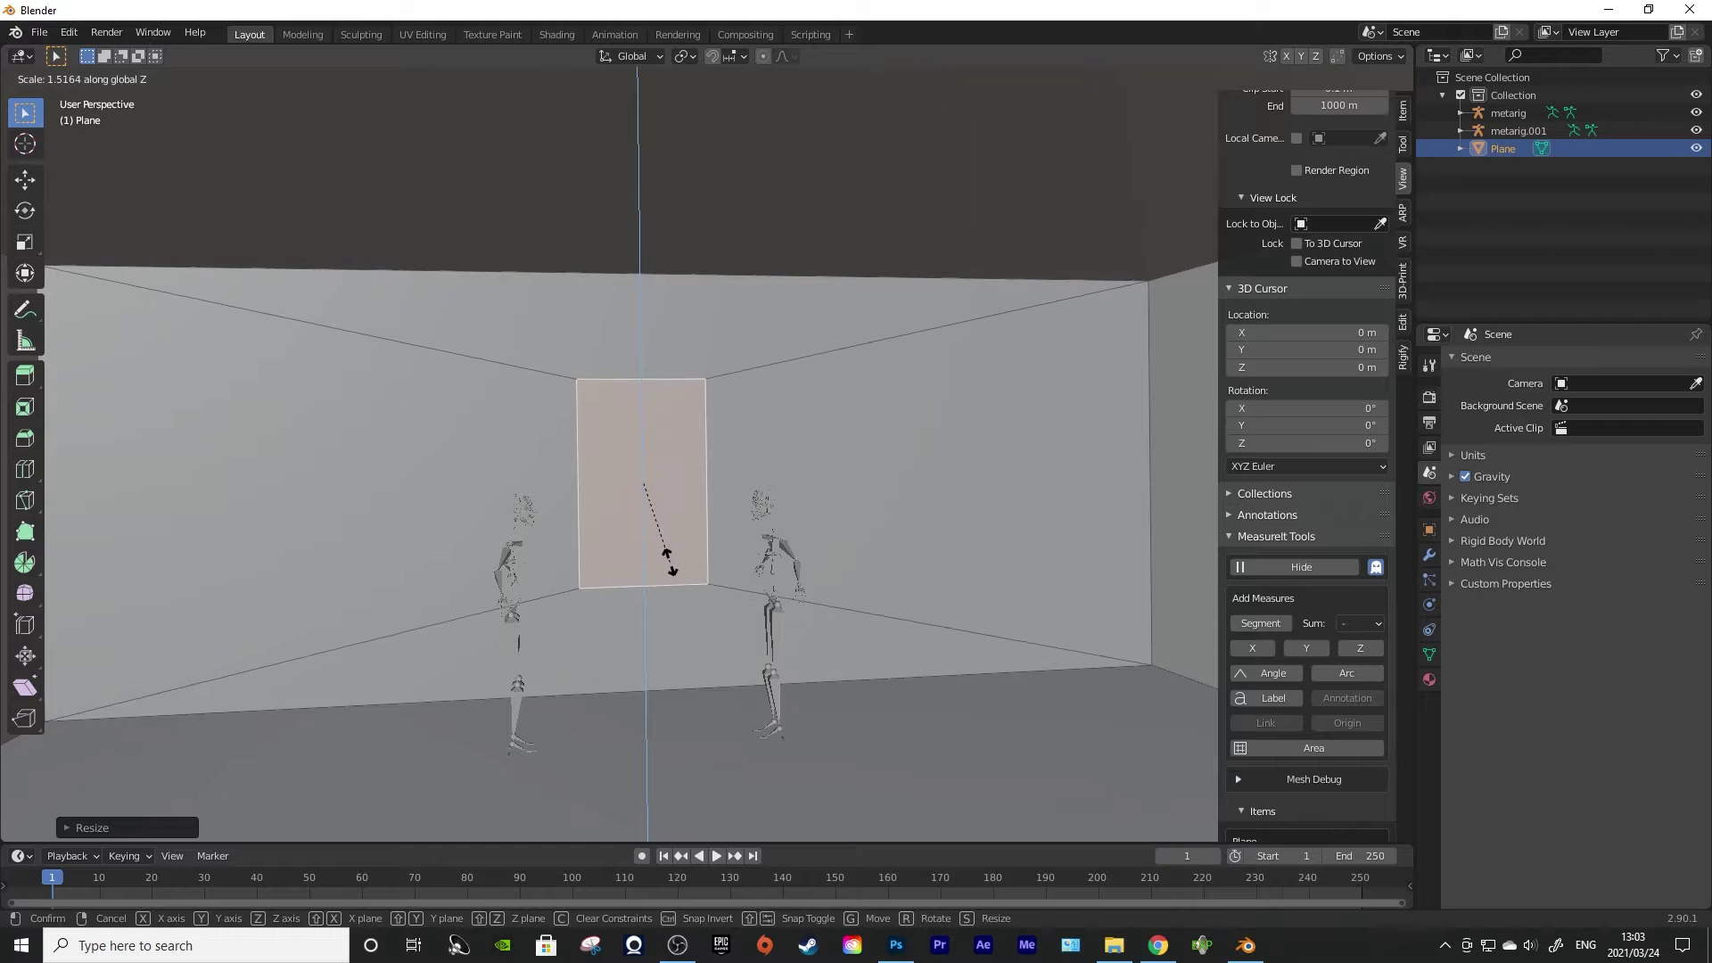
left_click(667, 560)
Delete the inset face to open the window, and extrude the opening's border edges along X to give it depth
key("x")
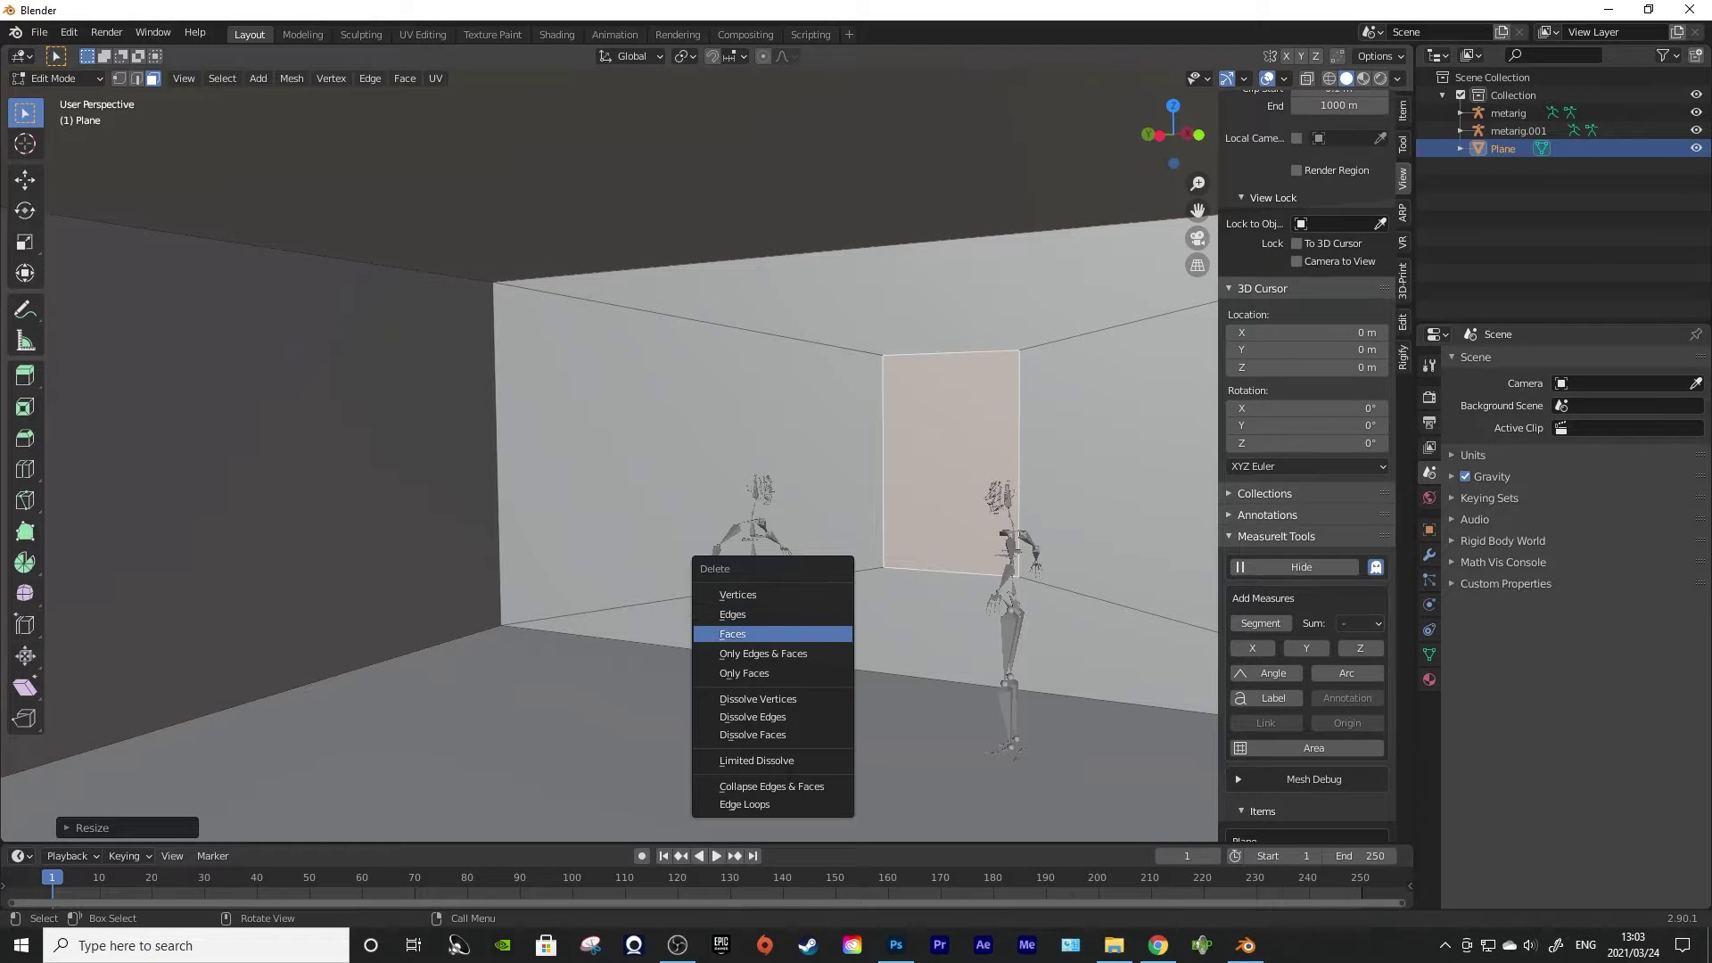
left_click(732, 634)
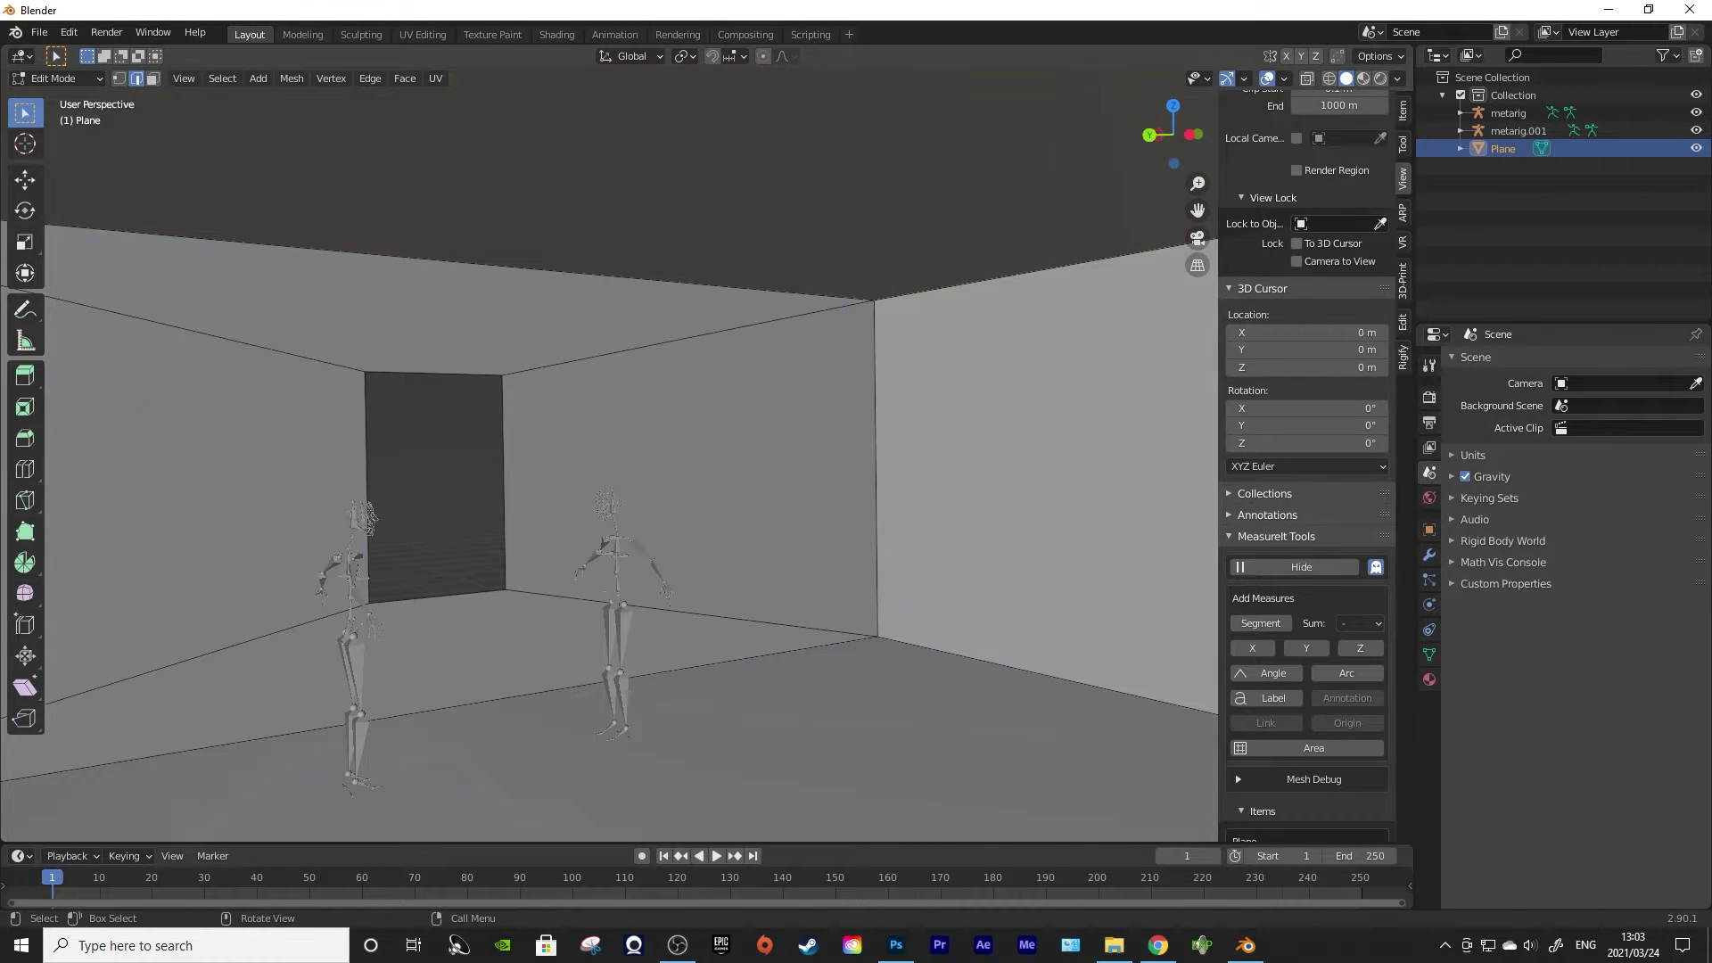
key("e")
key("Escape")
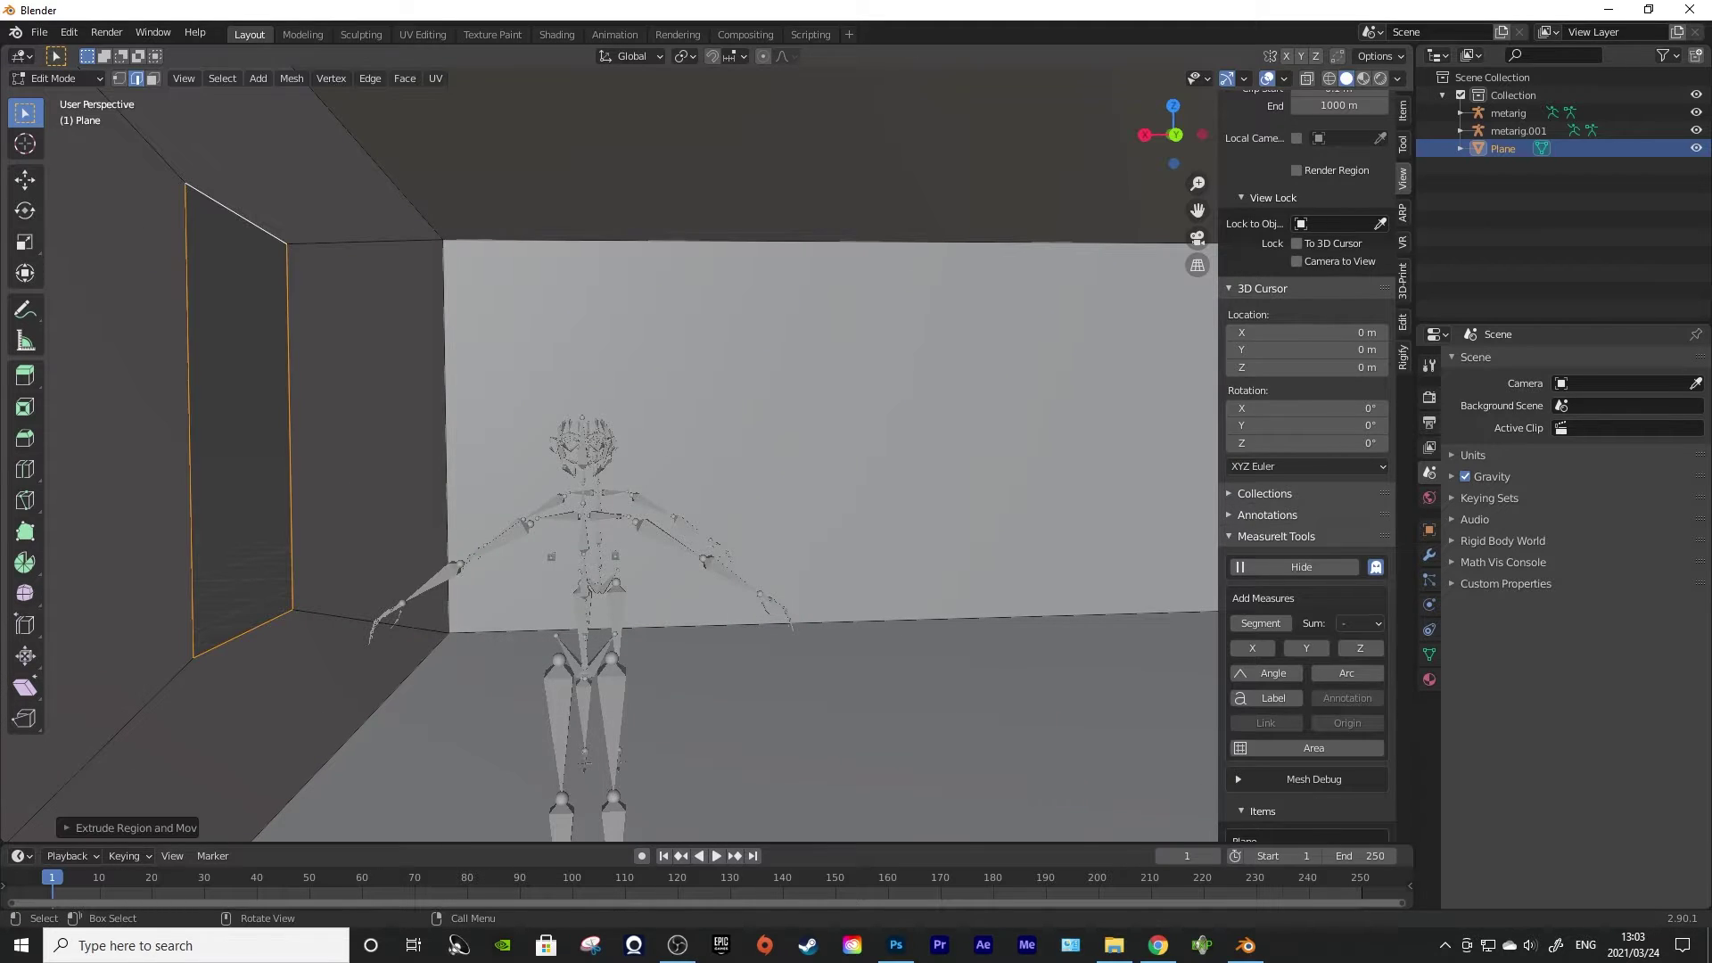
key("x")
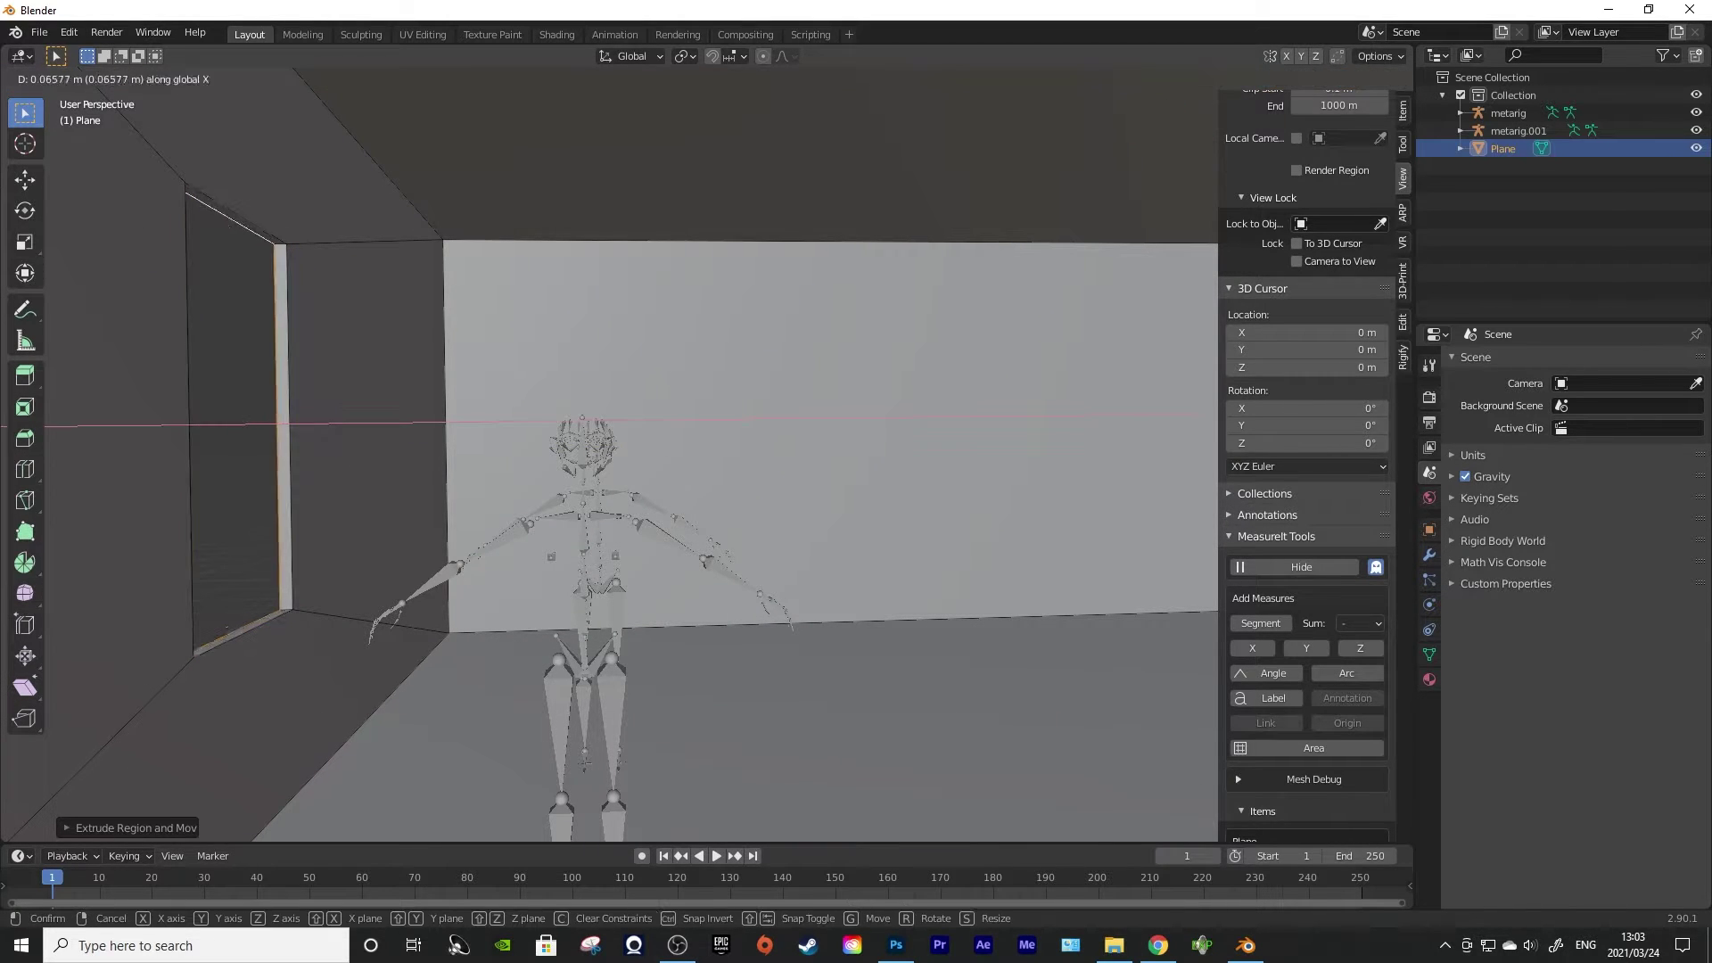
key("Return")
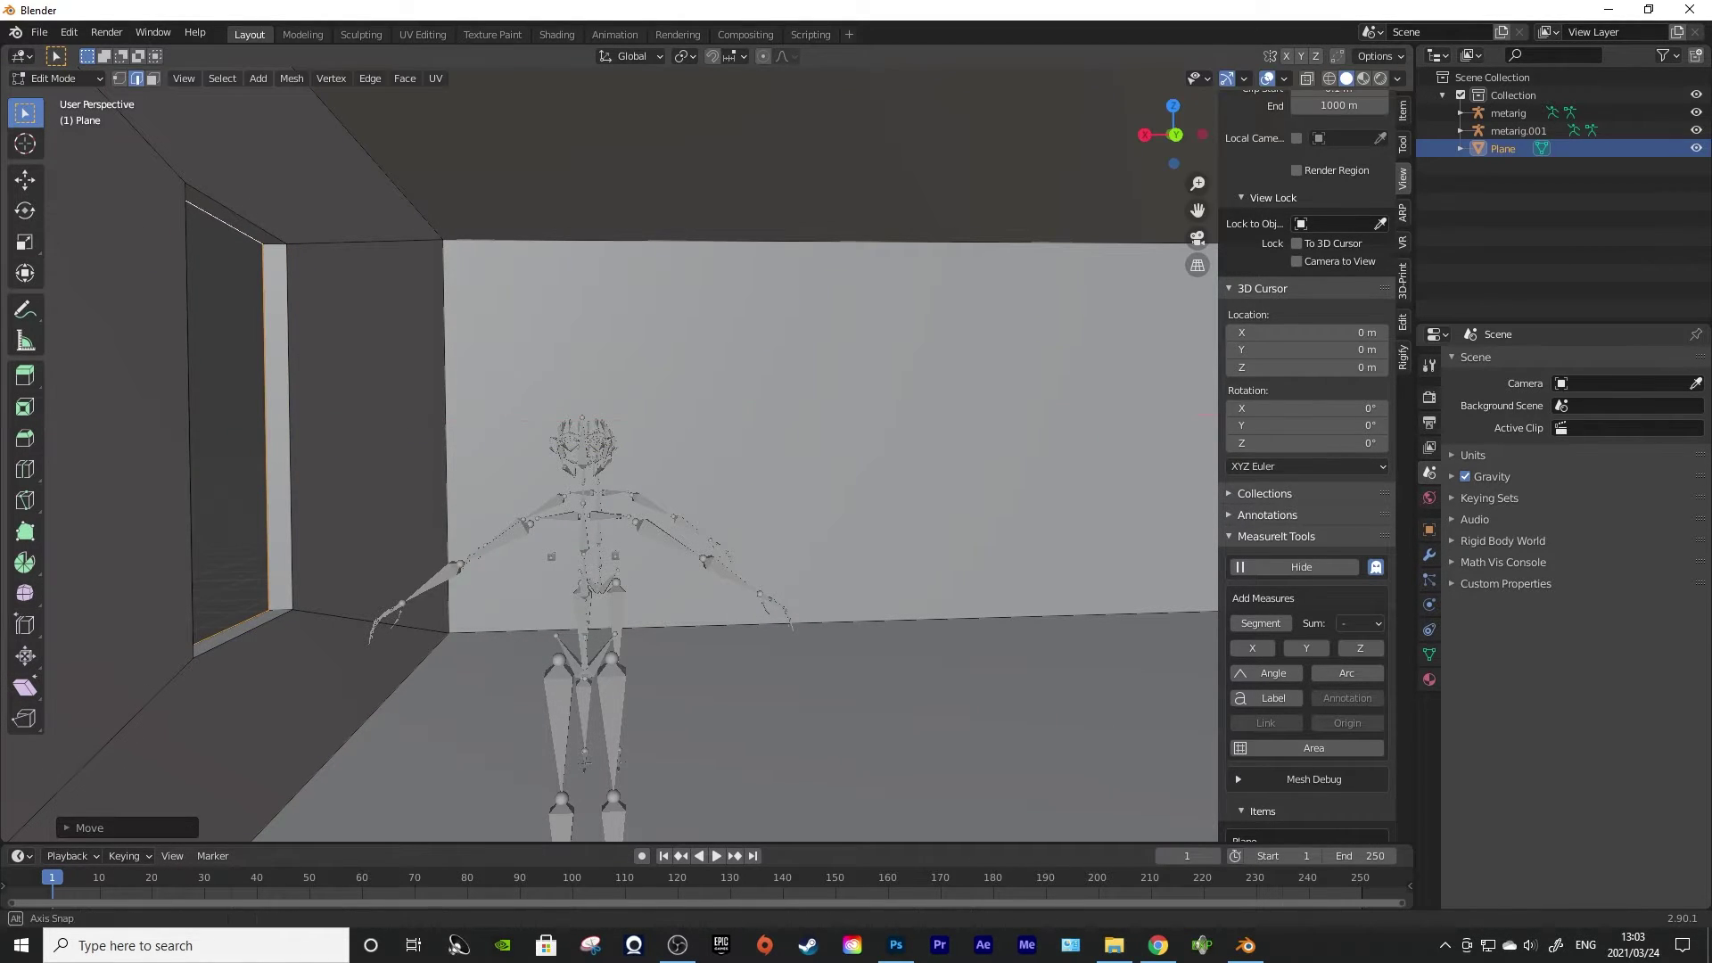
Add a centred vertical loop cut through the wall and window opening
key("Tab")
key("Tab")
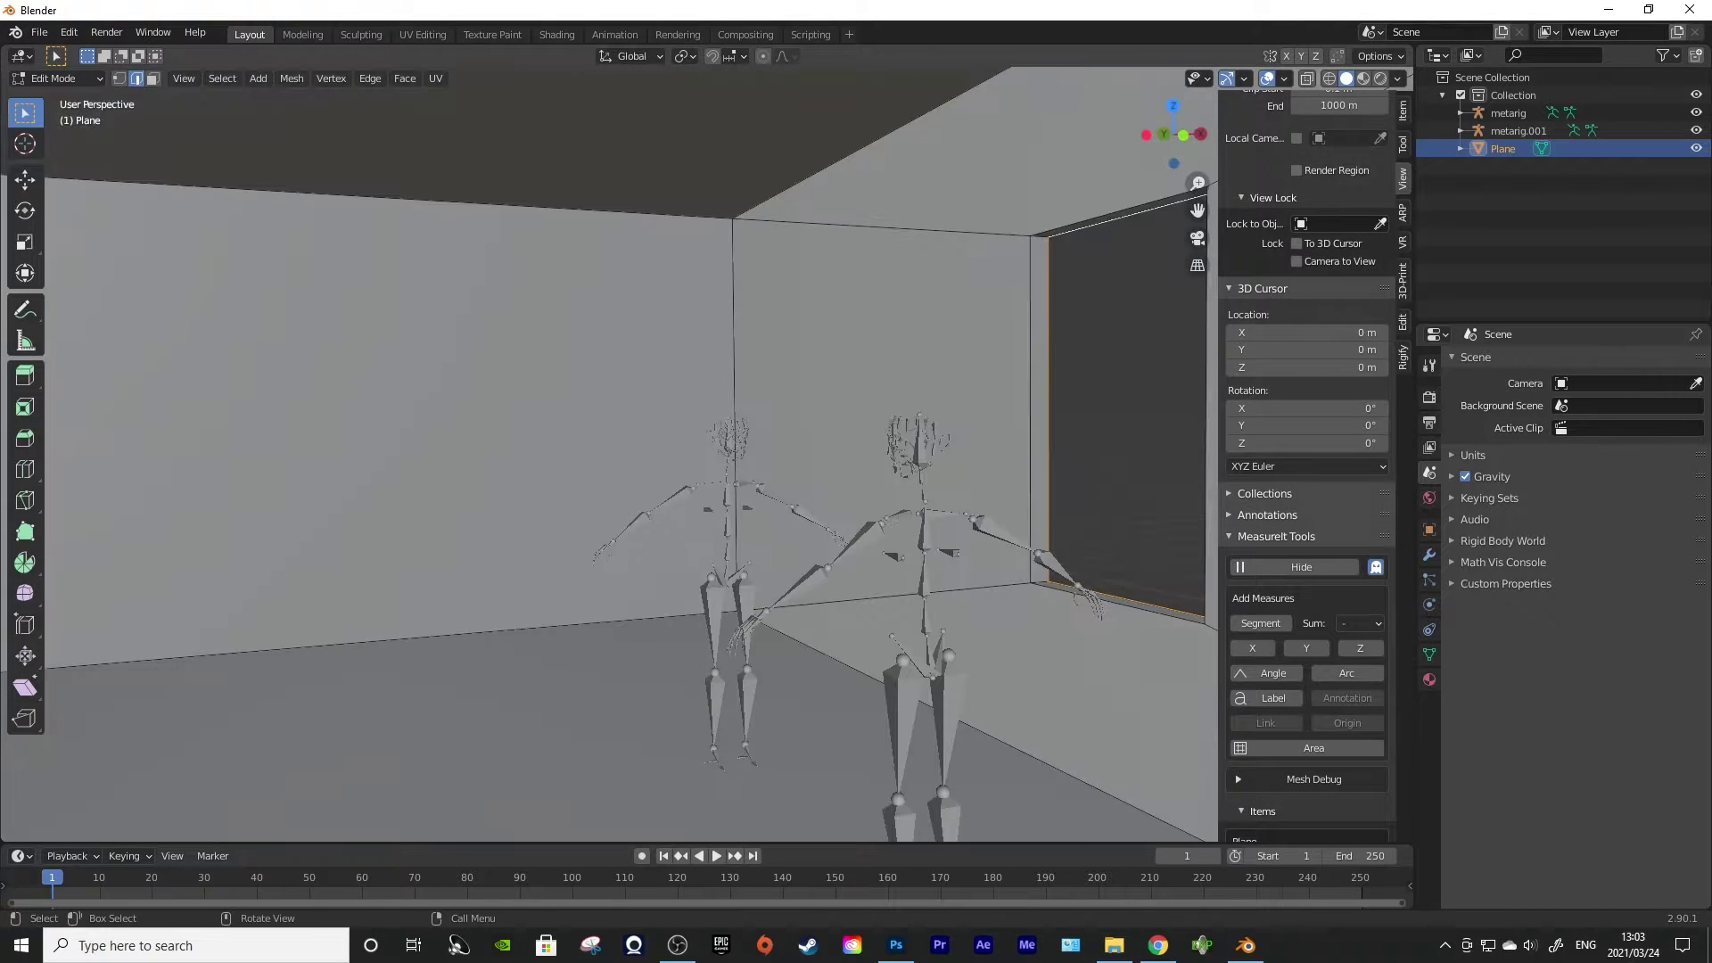
key("Tab")
scroll(608, 455, "up", 3)
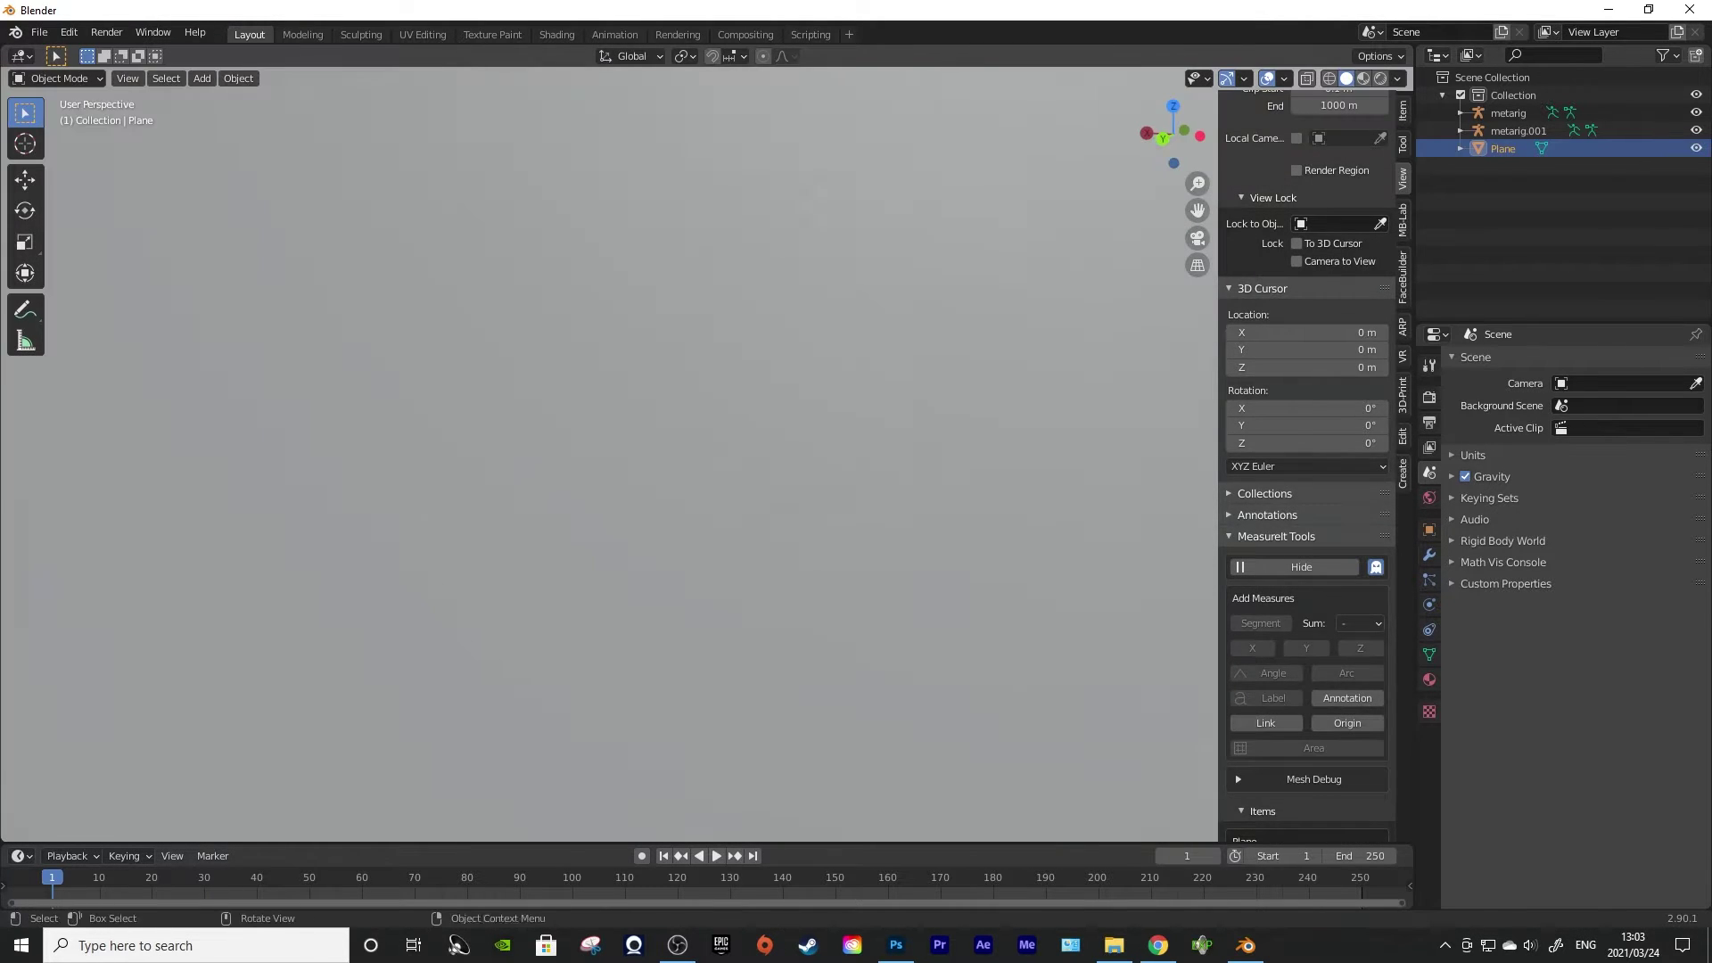
key("Tab")
key("Tab")
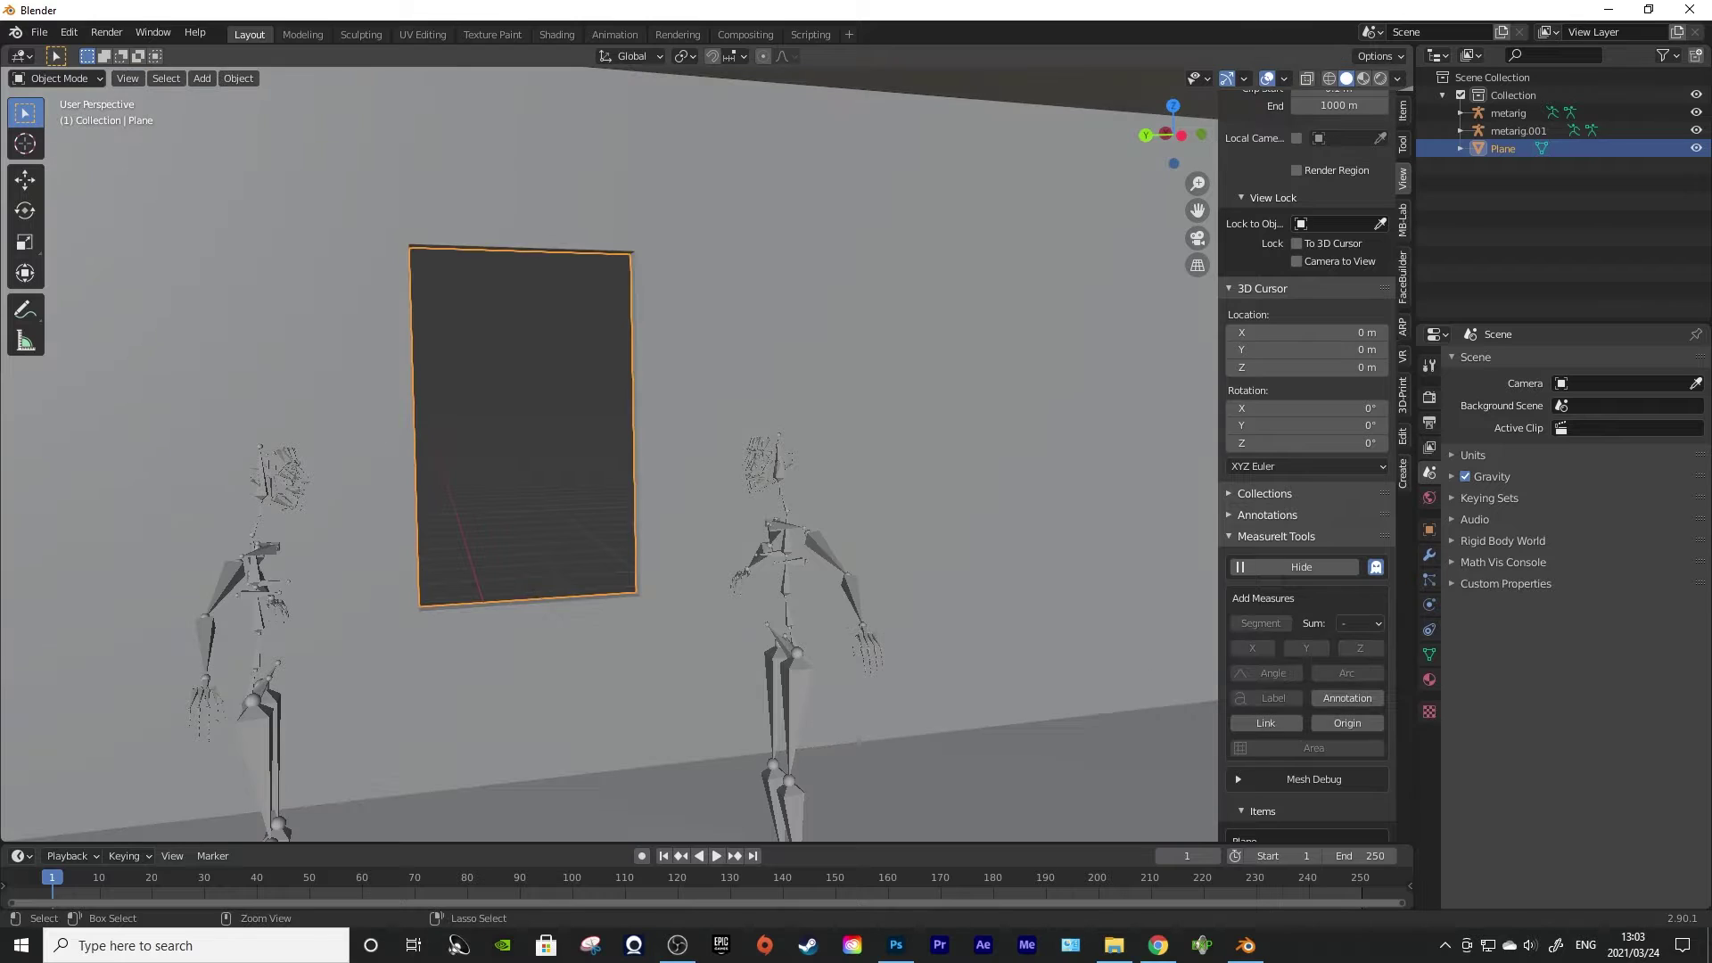
key("Tab")
key("ctrl+r")
left_click(520, 240)
left_click(520, 240)
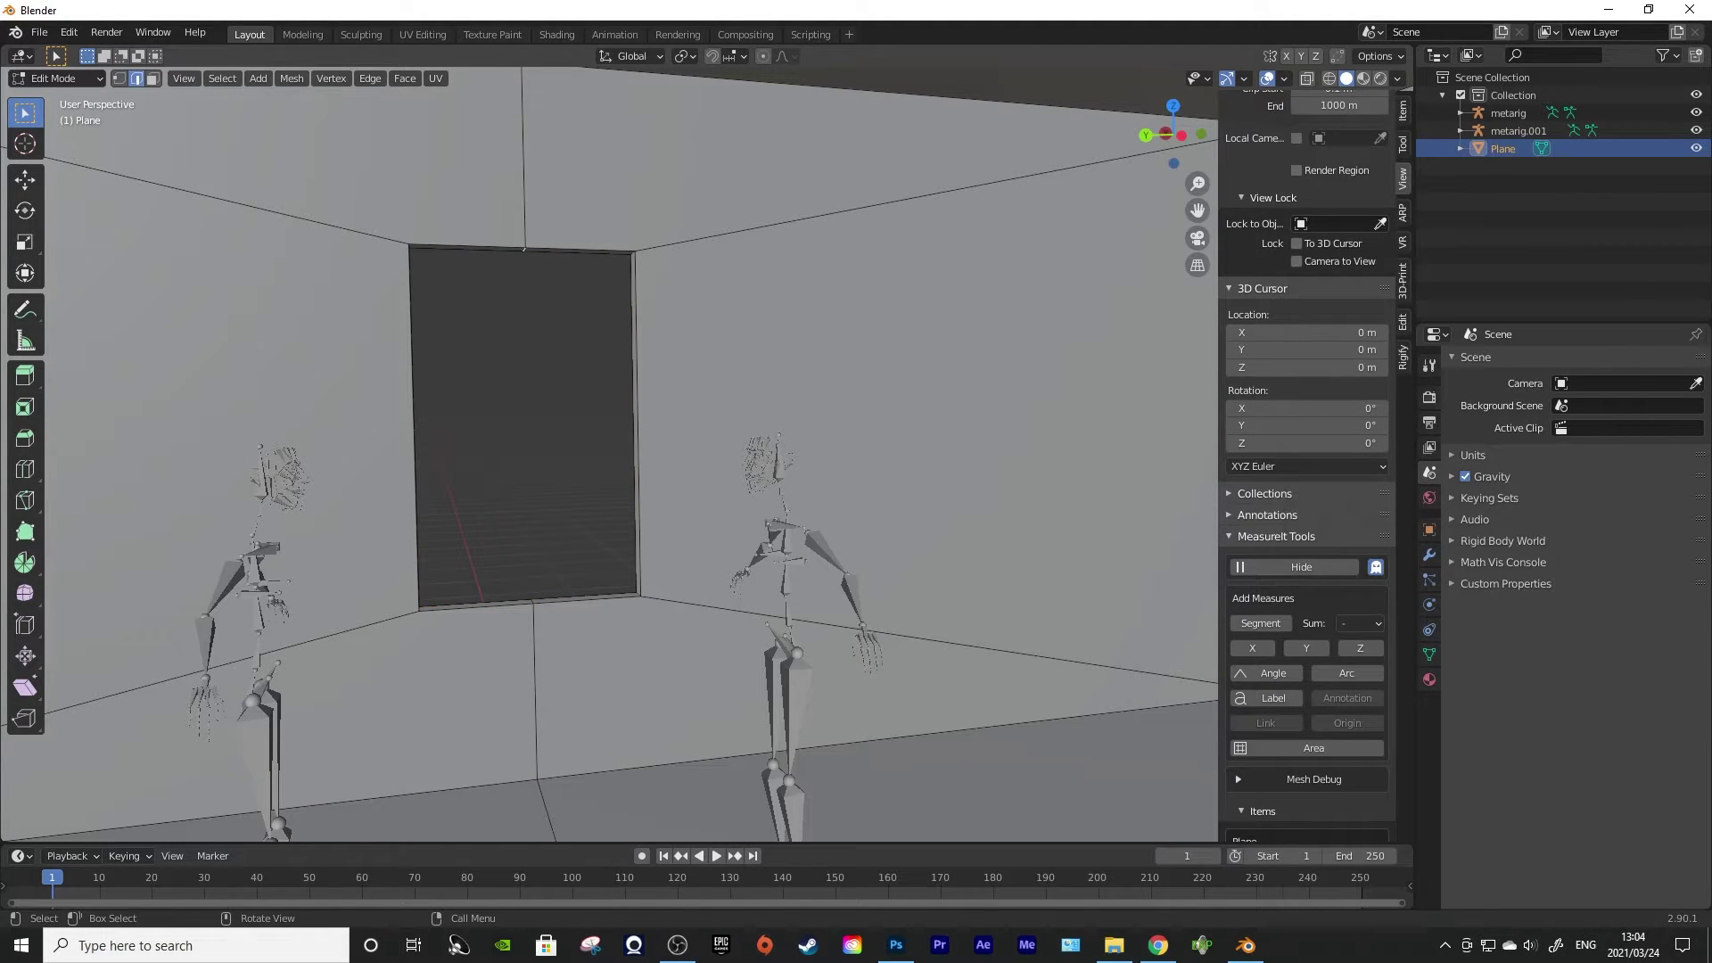
Raise the middle of the window's top edge along Z to form a pointed peak
key("g")
key("z")
left_click(523, 180)
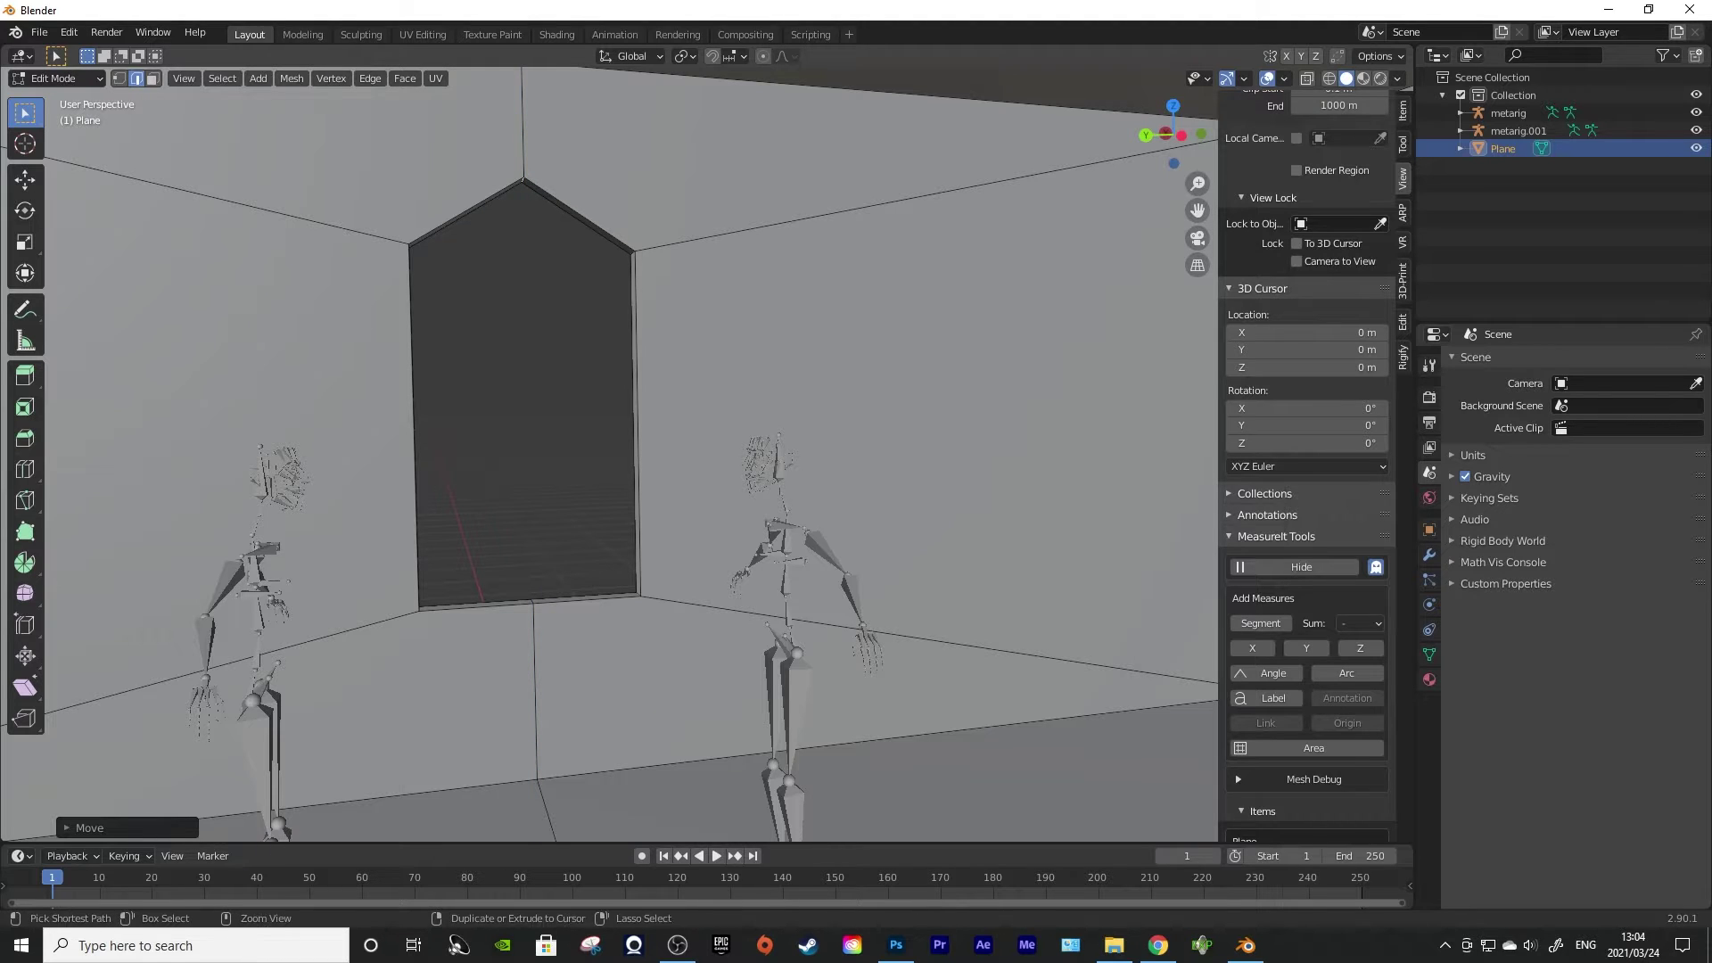
Bevel the vertical loop running through the peak to round the window's top into an arch
scroll(609, 454, "down", 2)
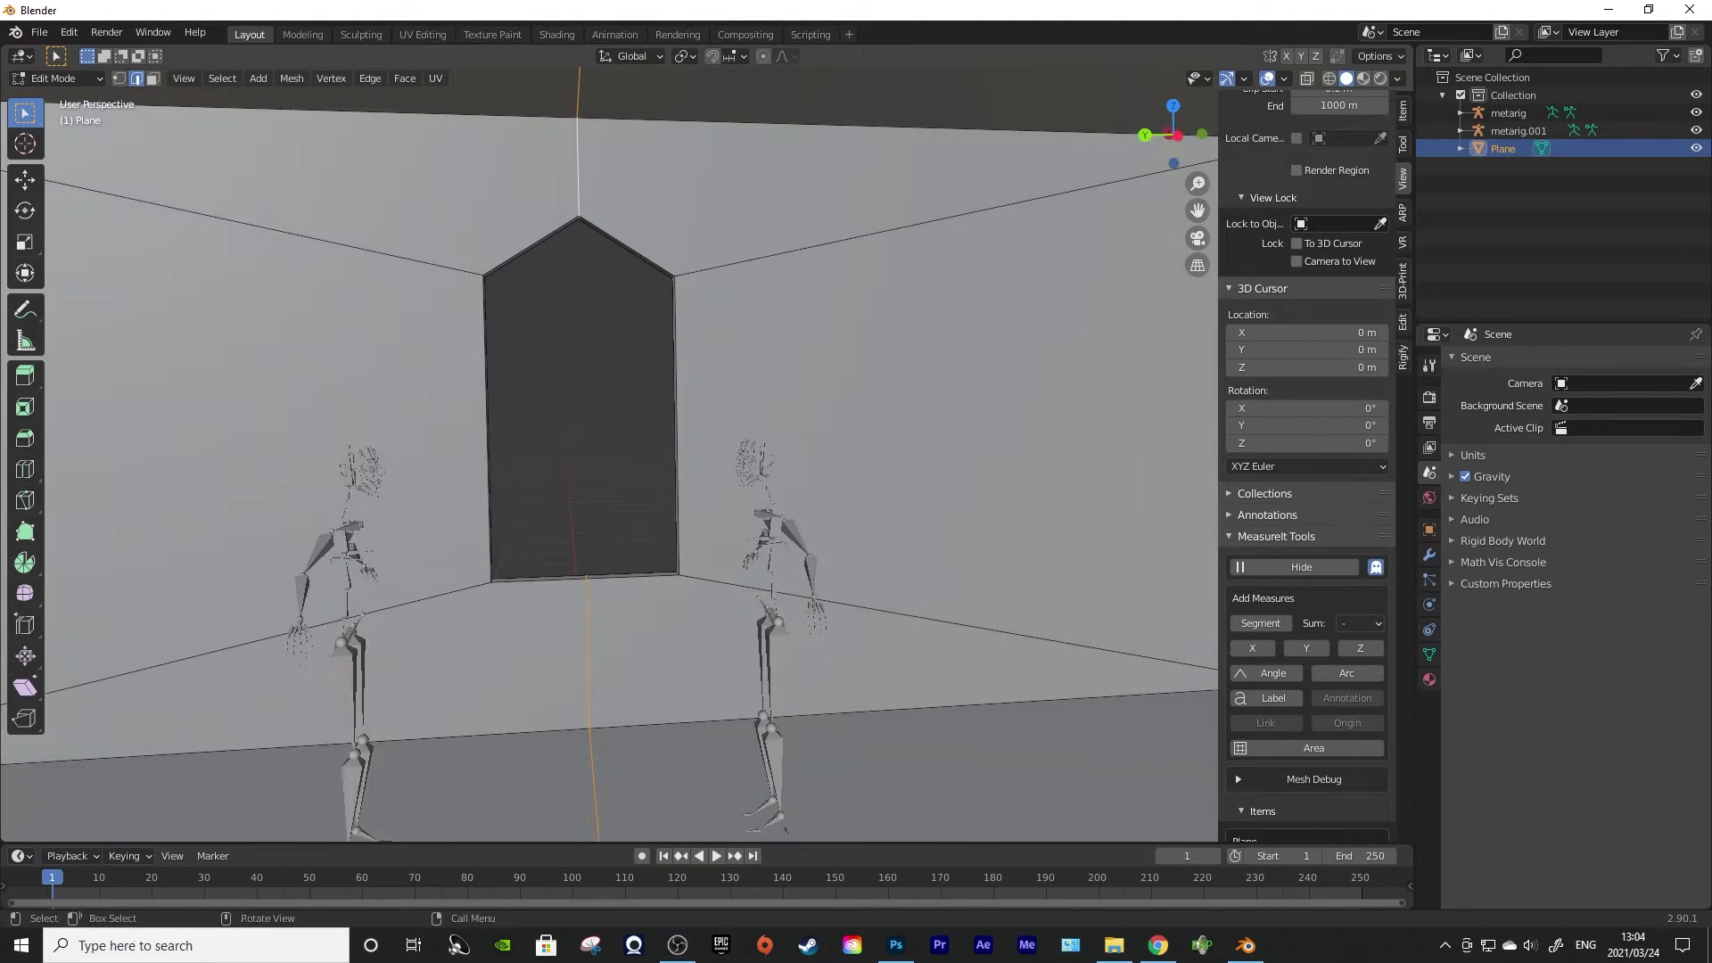
left_click(795, 403)
key("Tab")
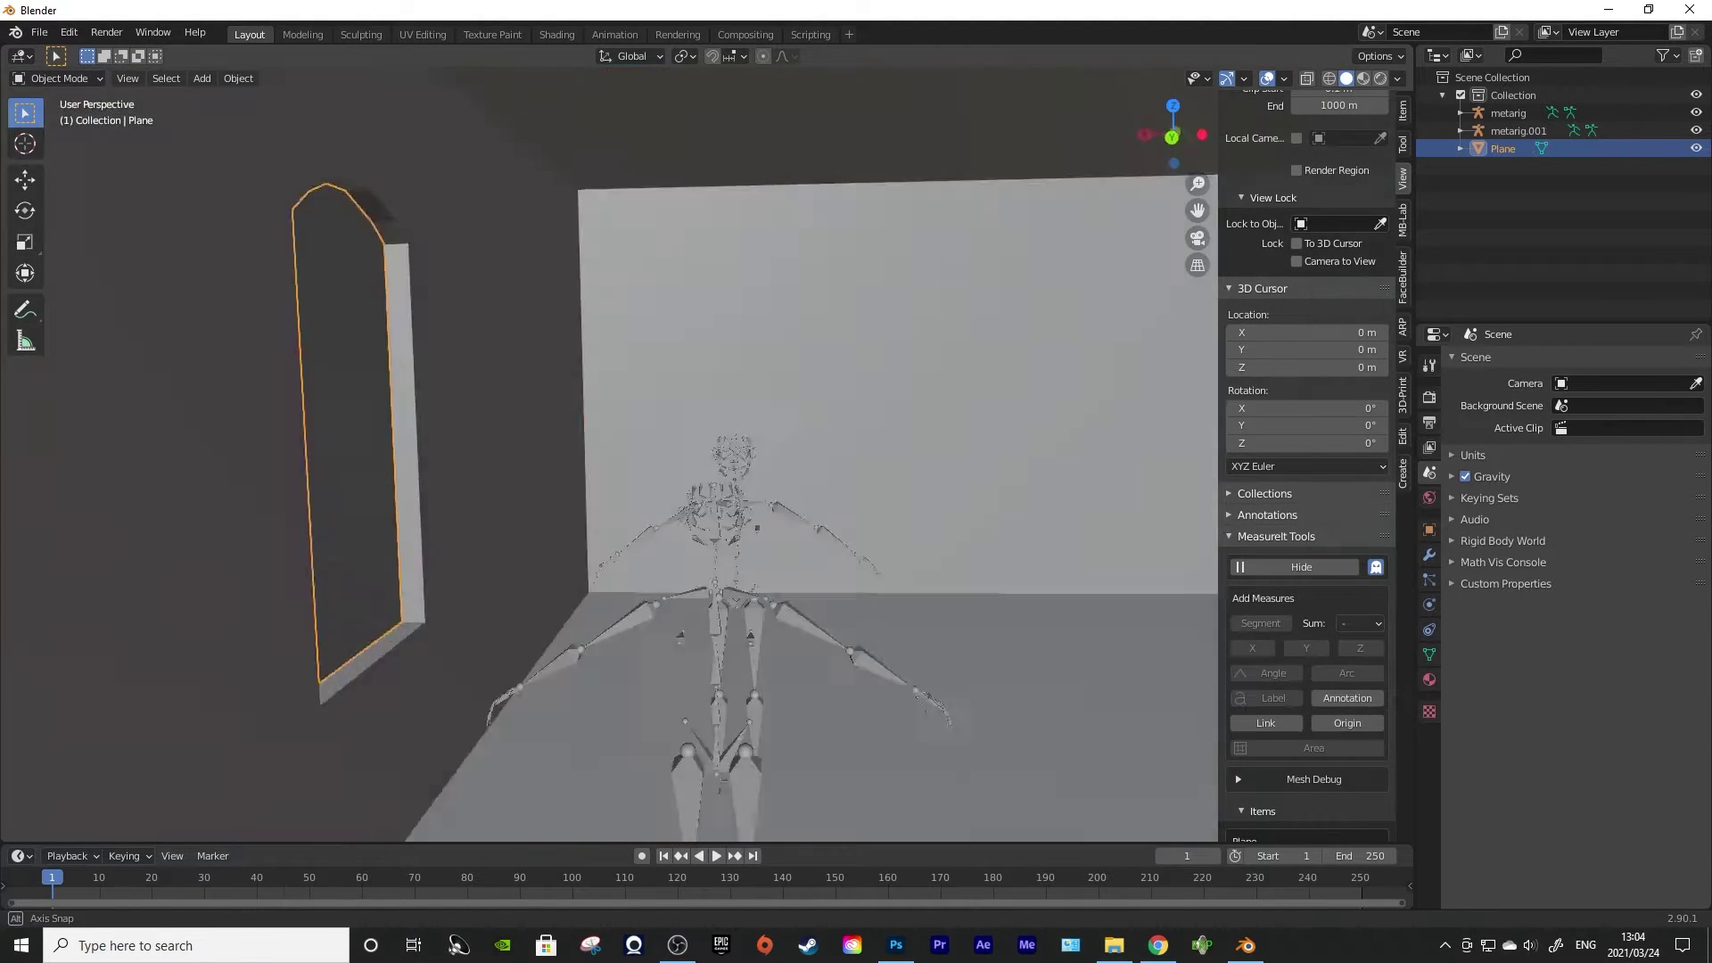
Try to add a loop cut around the window opening
key("Tab")
key("ctrl+r")
left_click(592, 495)
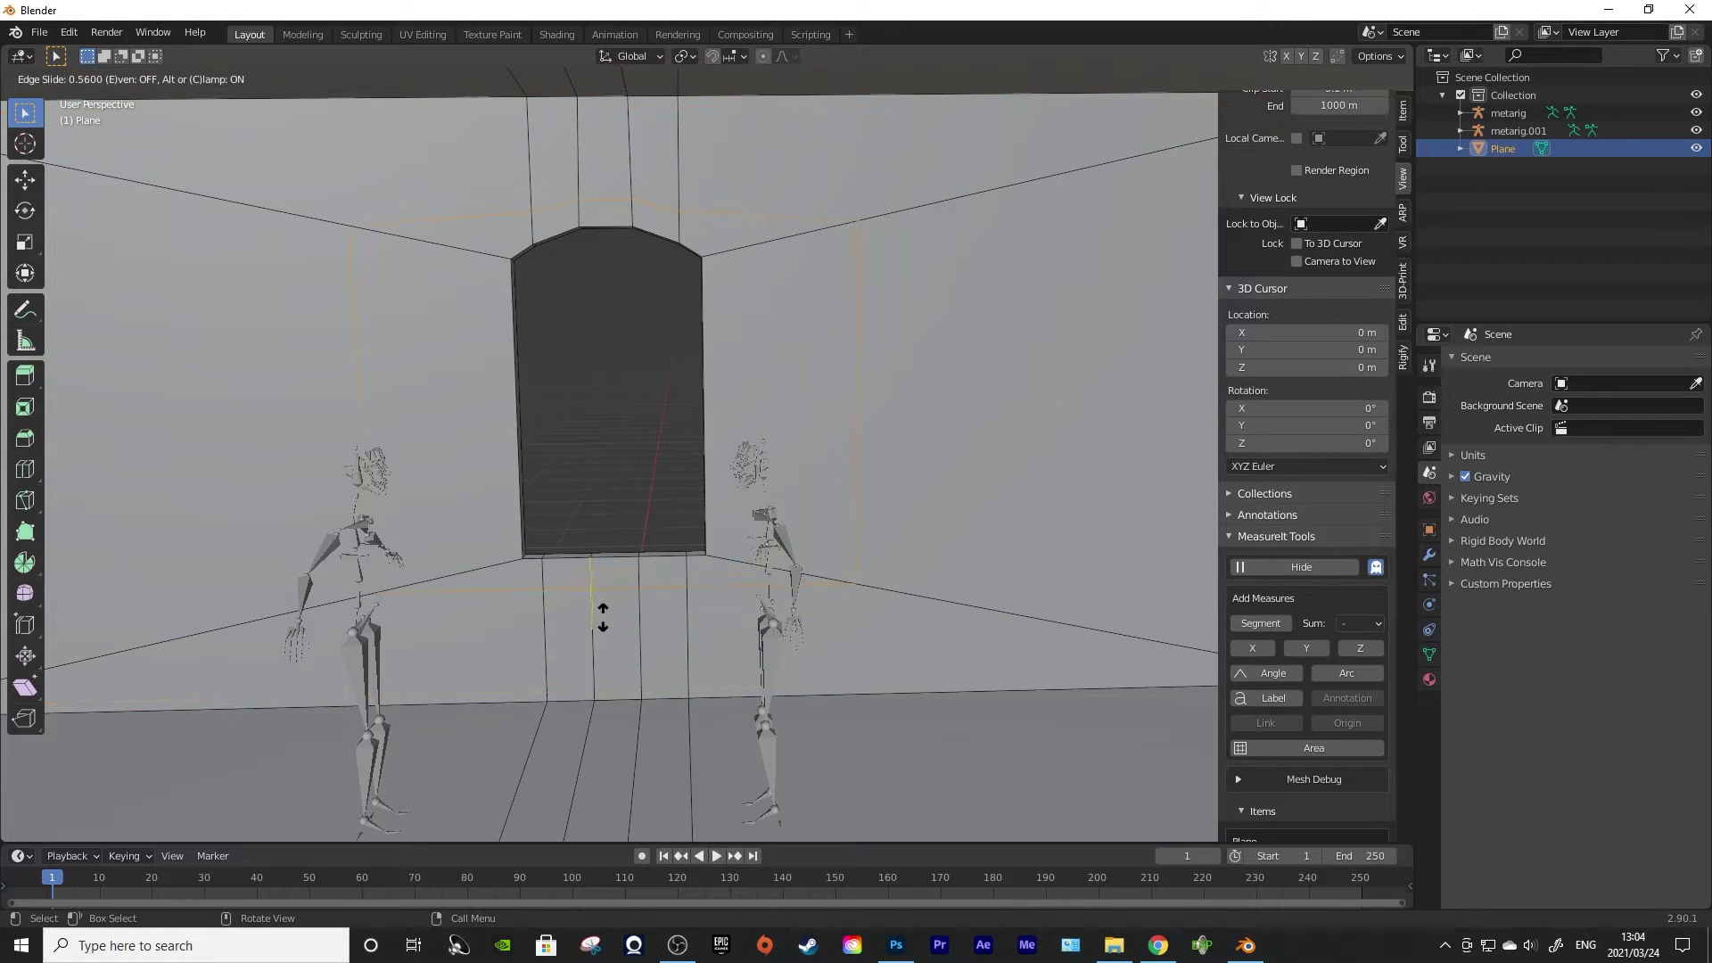
scroll(707, 454, "up", 1)
key("ctrl+z")
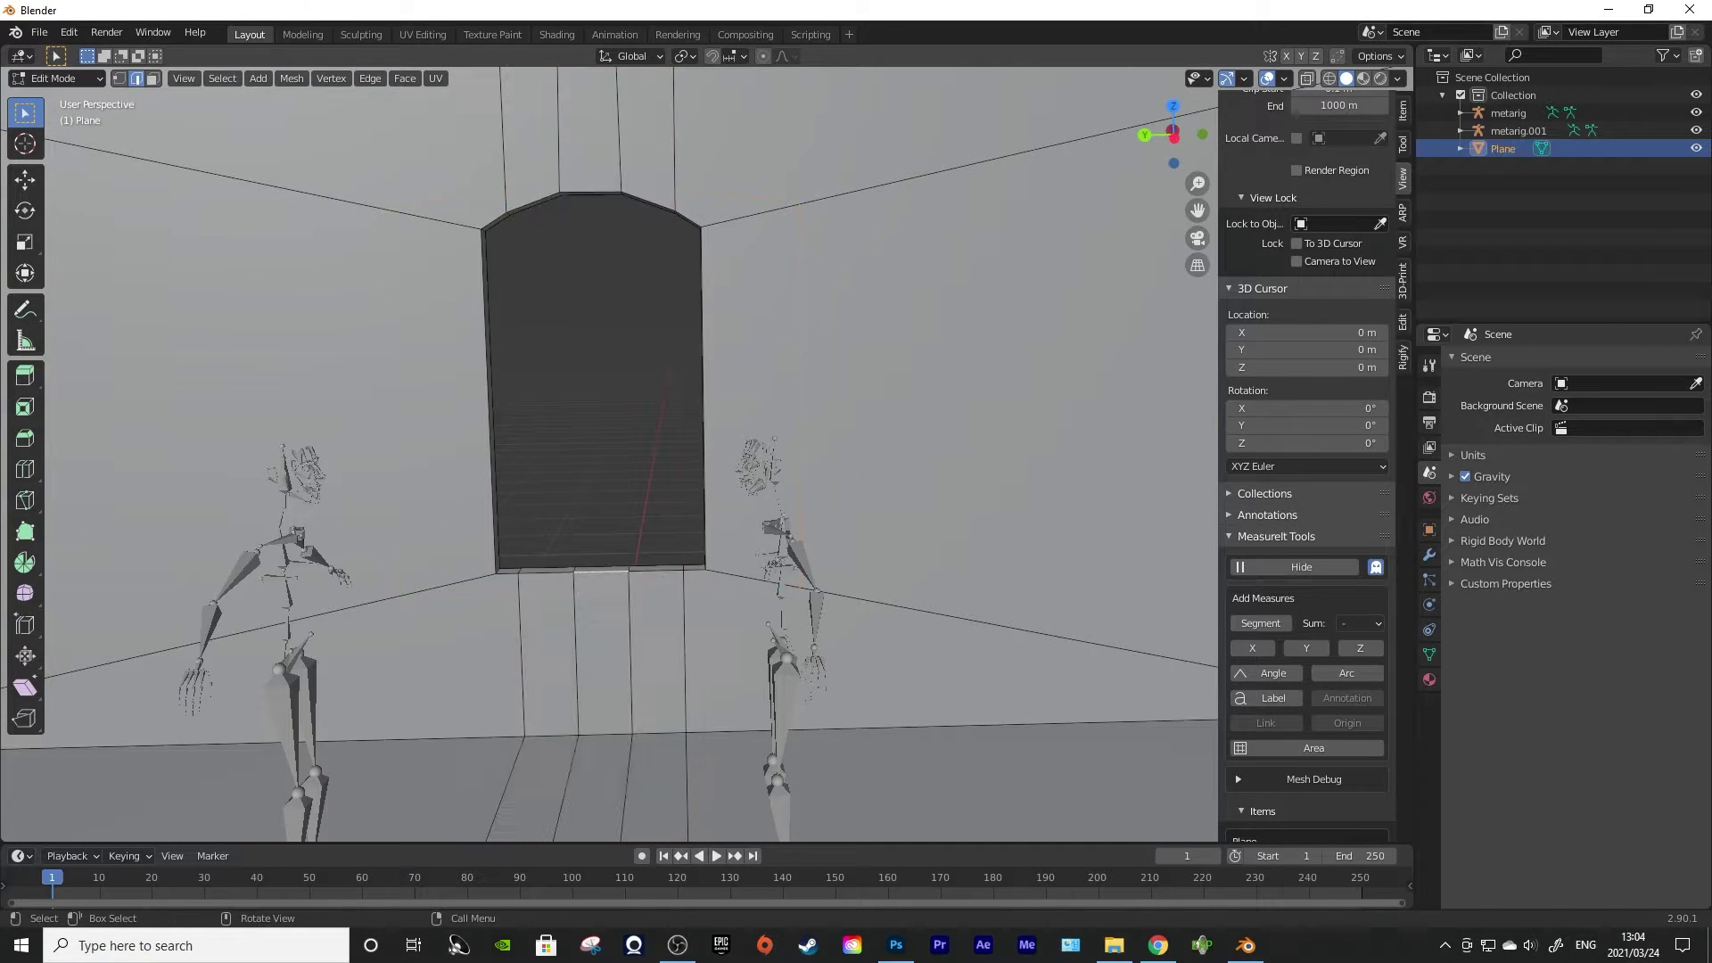
Duplicate the central wall face below the window, shorten it along Z and widen it to about the window's width
key("shift+d")
right_click(649, 655)
key("s")
key("z")
left_click(635, 655)
key("s")
key("y")
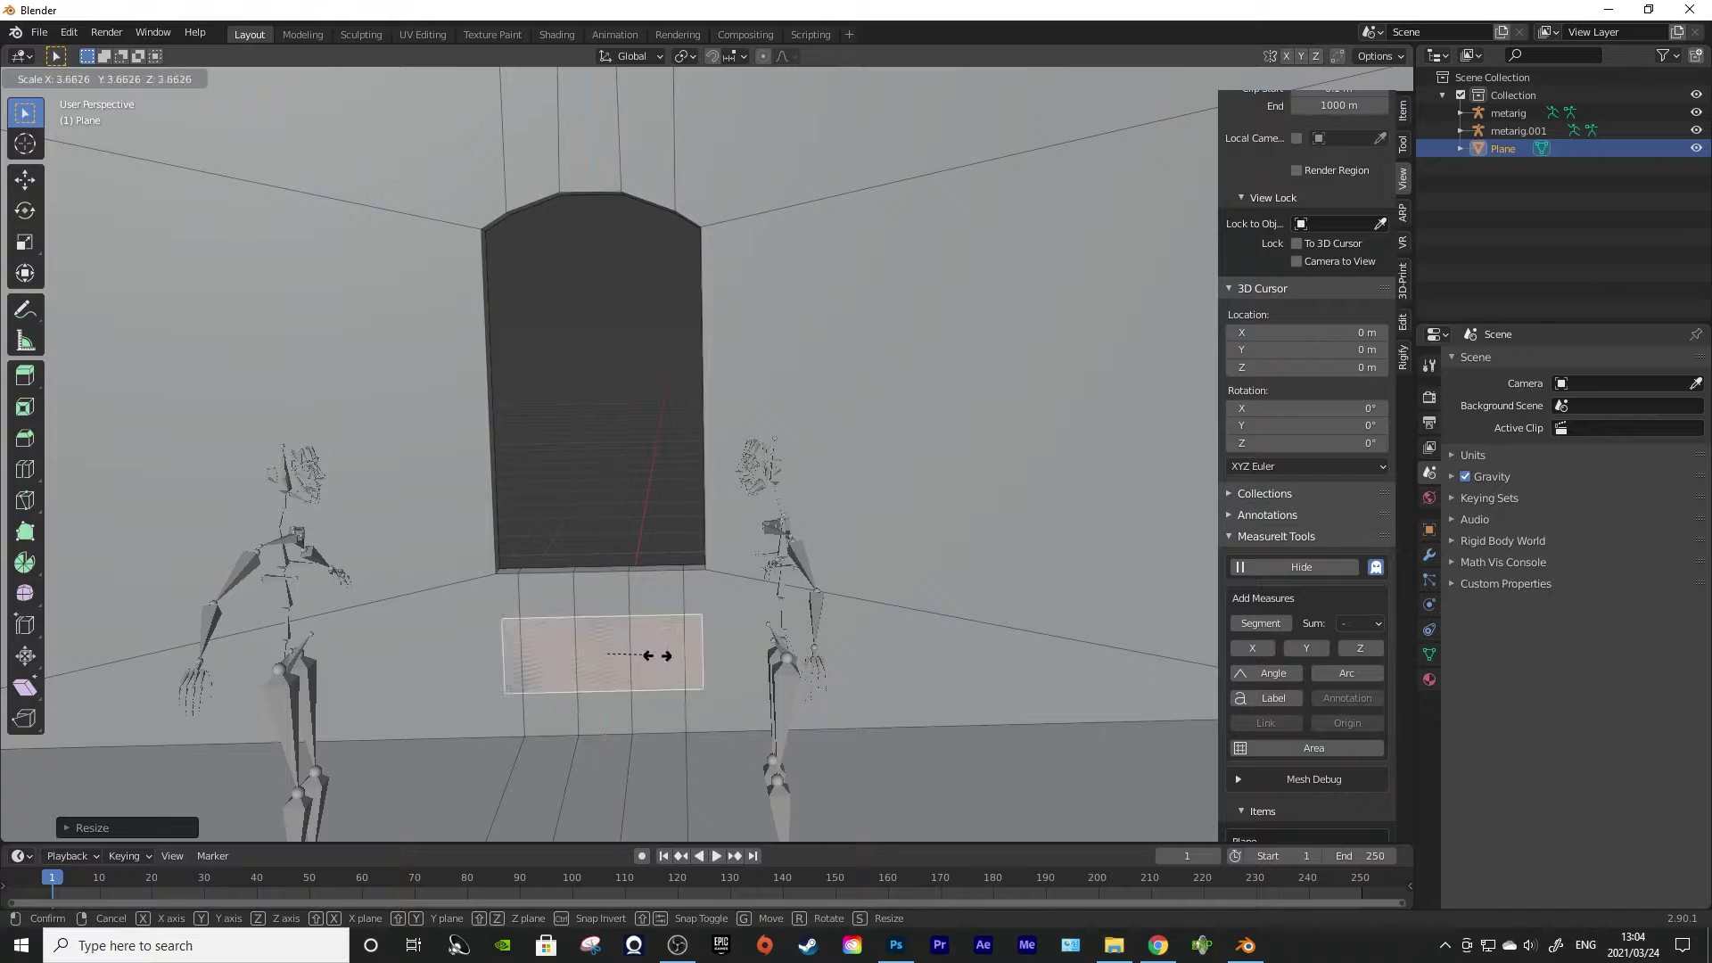
left_click(661, 657)
Flatten the duplicated panel along Z and raise it to sit just under the window's bottom edge
key("s")
key("z")
left_click(631, 657)
key("g")
key("z")
left_click(632, 593)
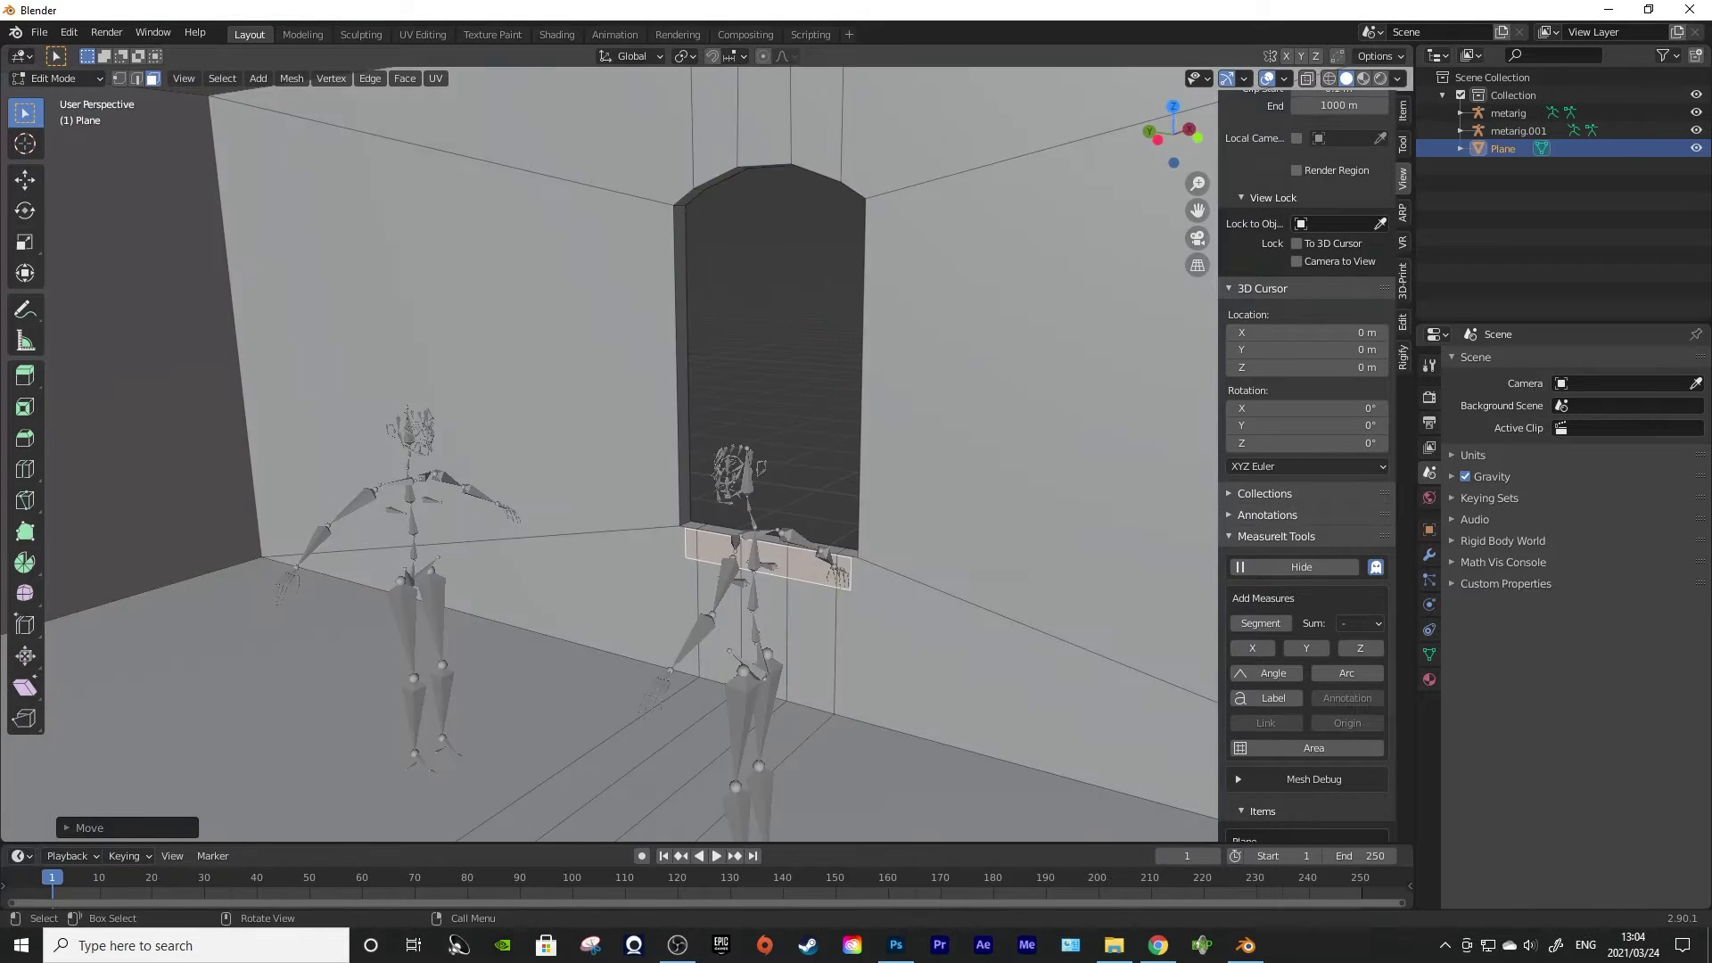
Extrude the panel out from the wall to form a solid window sill block
key("e")
left_click(927, 570)
key("Tab")
scroll(608, 455, "down", 6)
key("Tab")
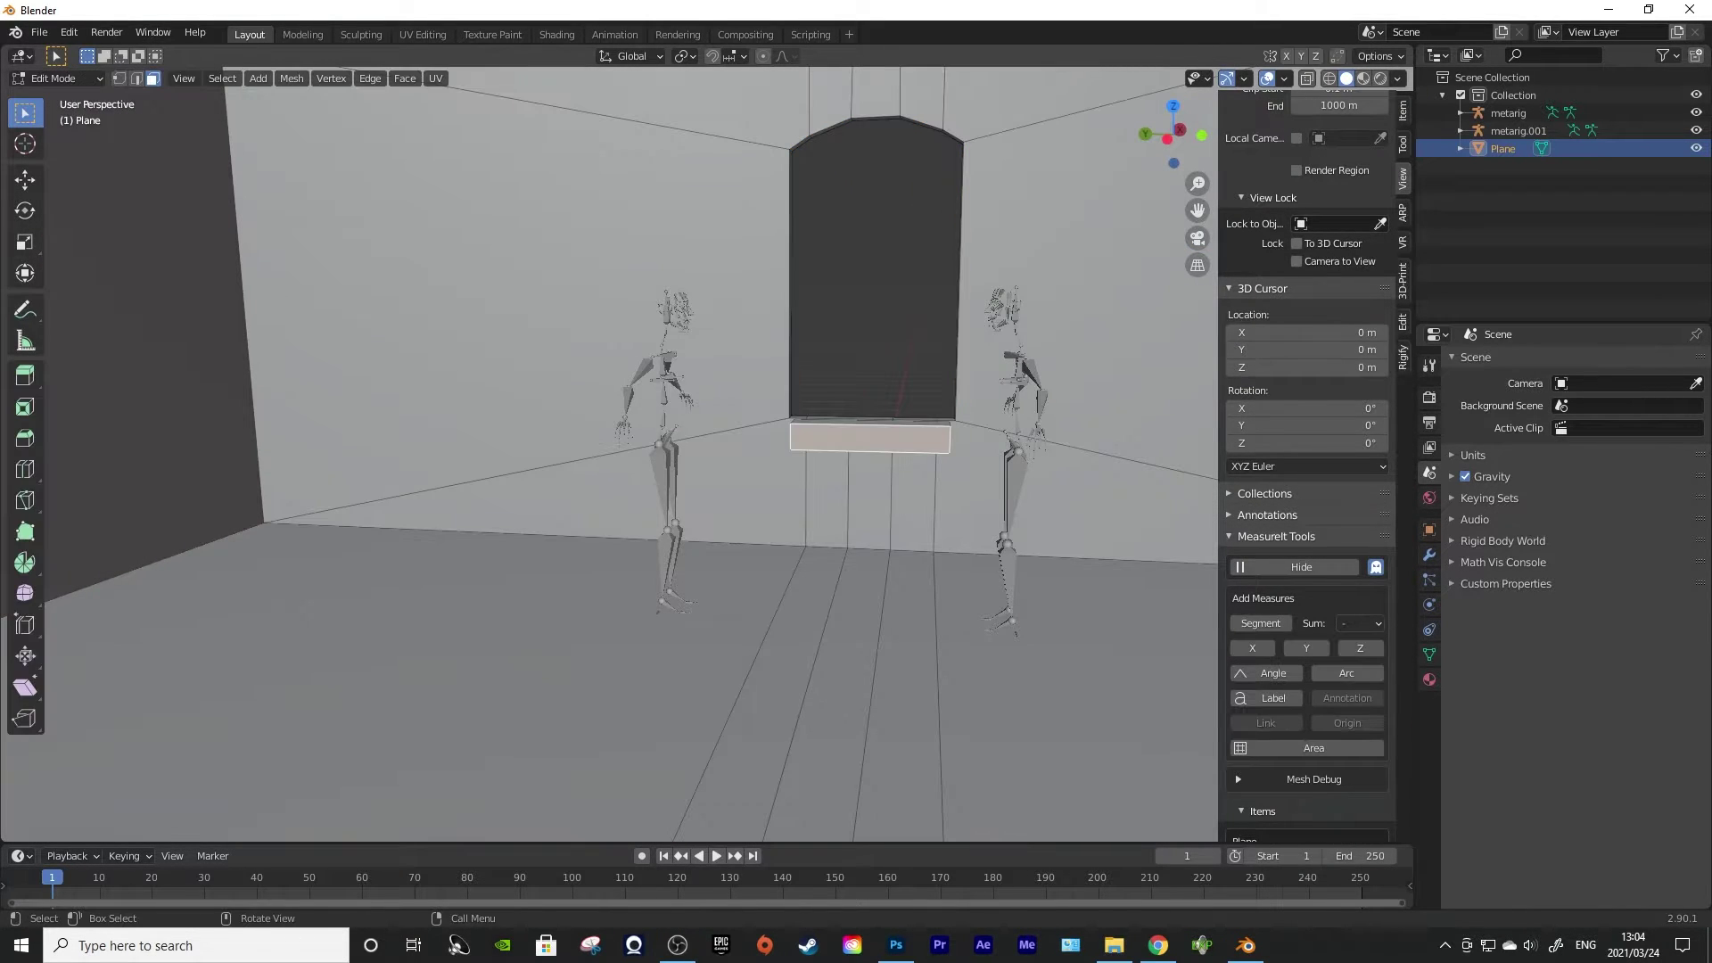
Select the whole linked sill block and place a rescaled duplicate along the same wall, near the room's corner
key("ctrl+l")
key("g")
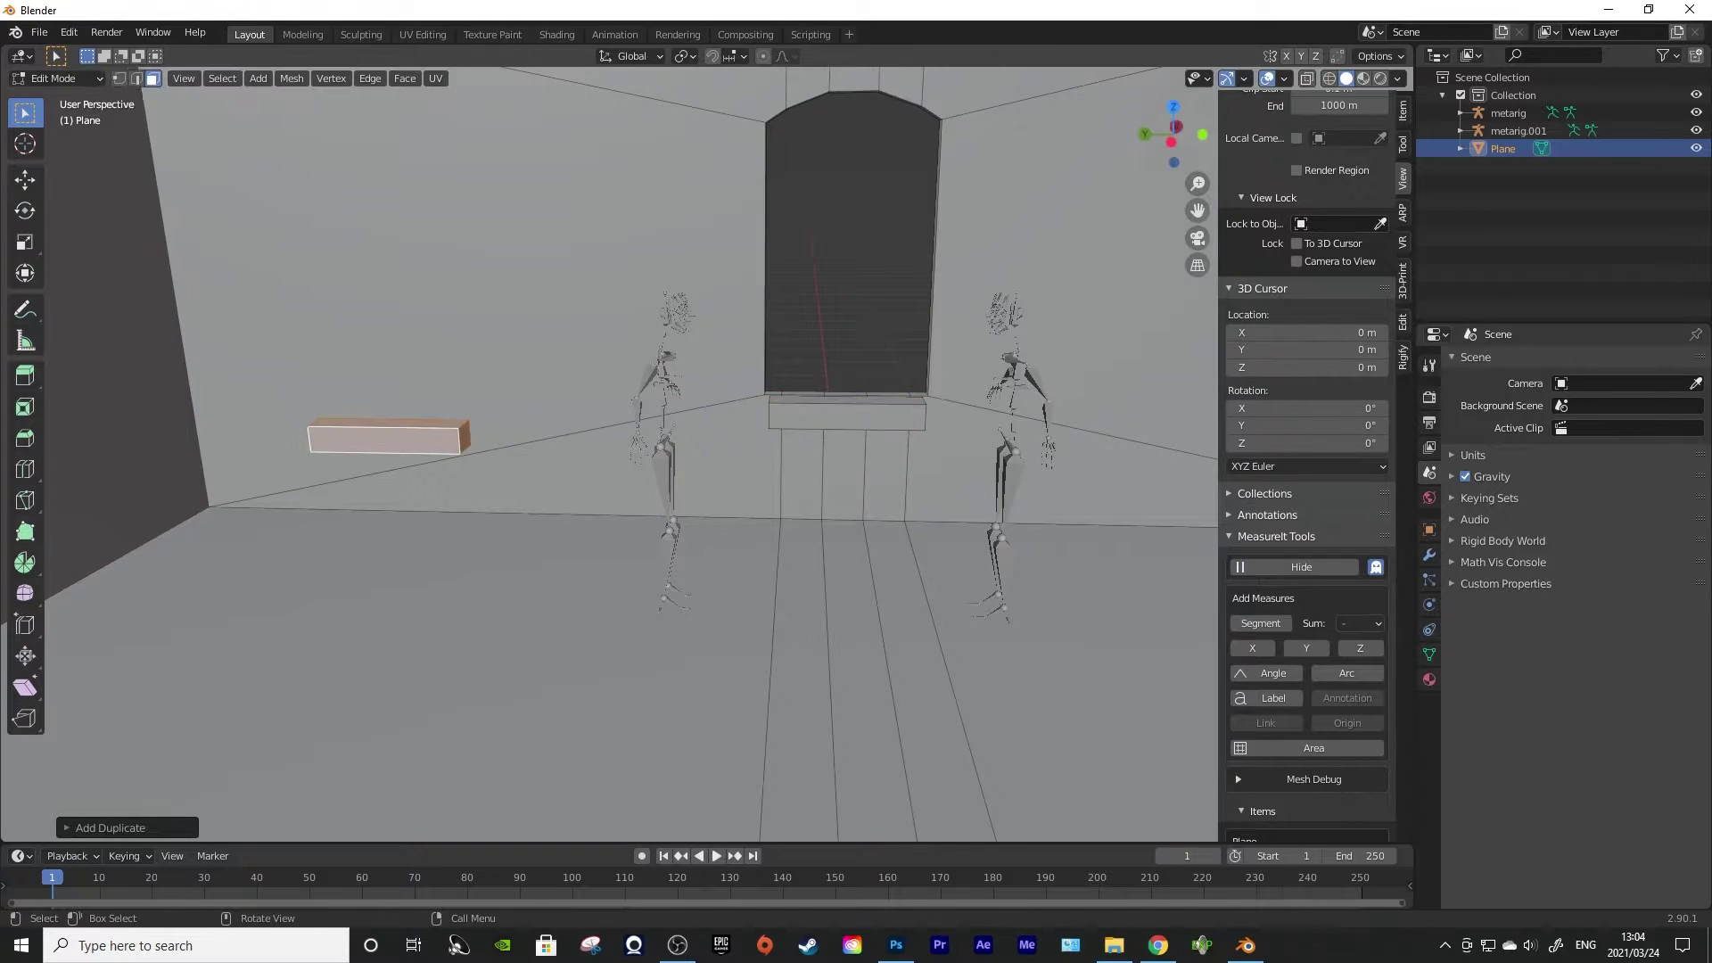
key("s")
left_click(632, 514)
key("s")
left_click_drag(631, 514, 709, 559)
right_click(604, 546)
key("s")
key("x")
right_click(202, 586)
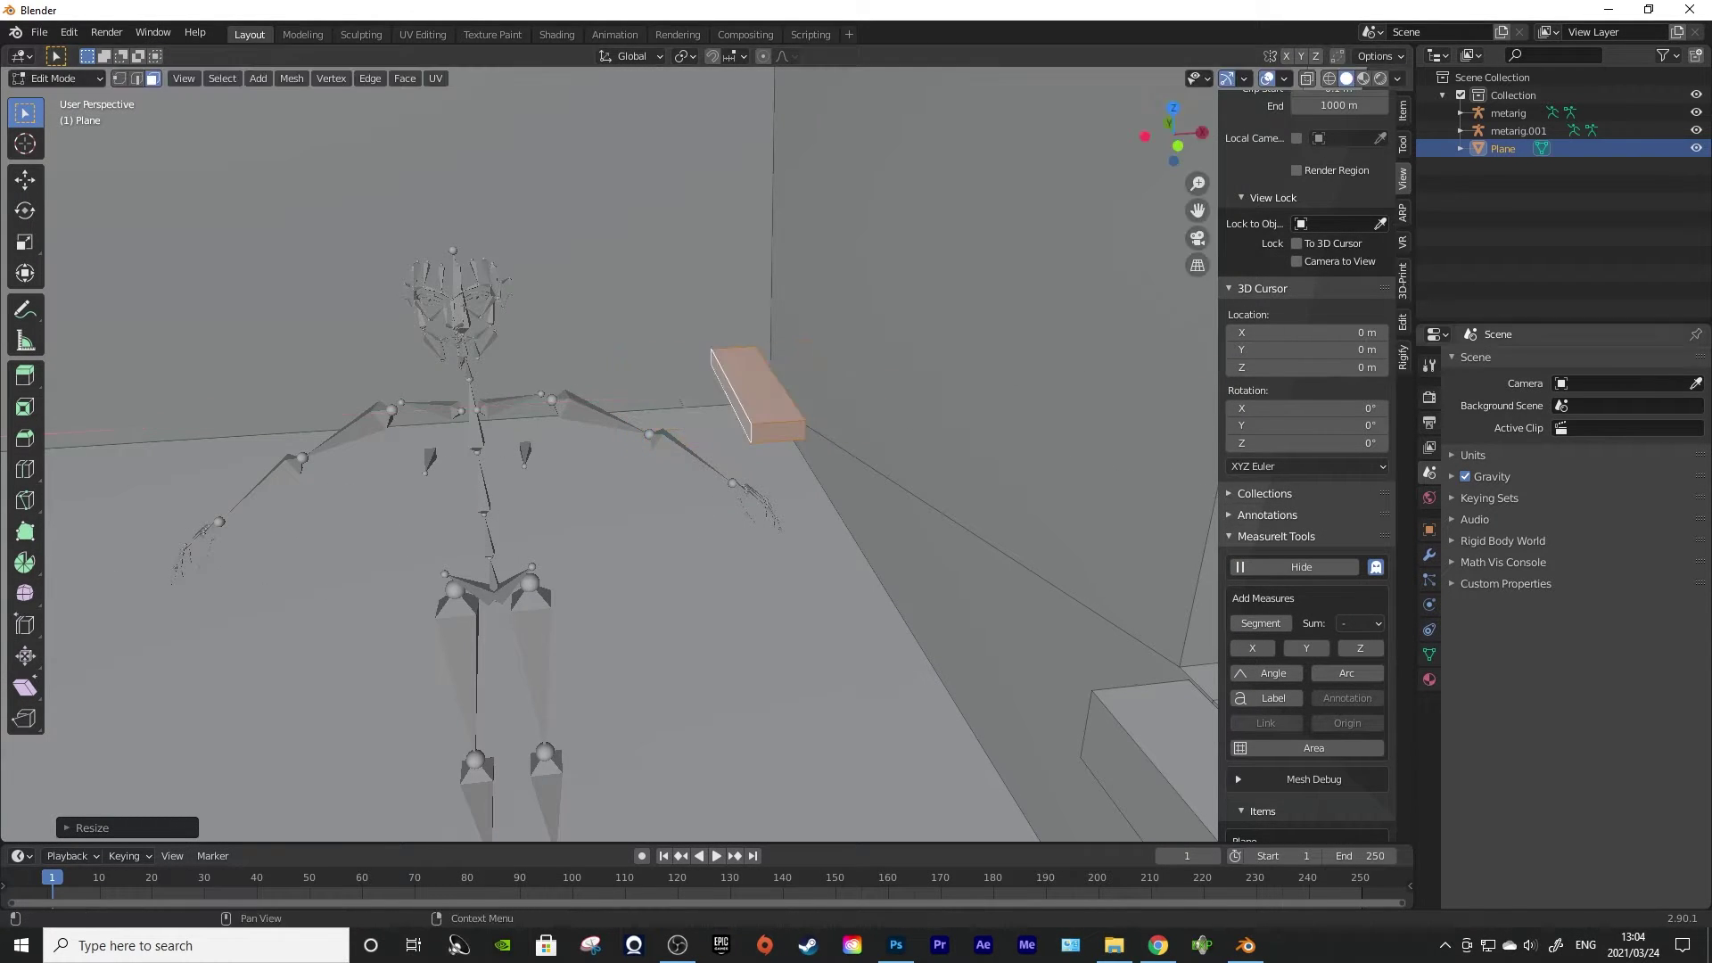
Scale the duplicated block up along X to turn it into a deep slab
left_click_drag(203, 585, 133, 633)
key("s")
key("x")
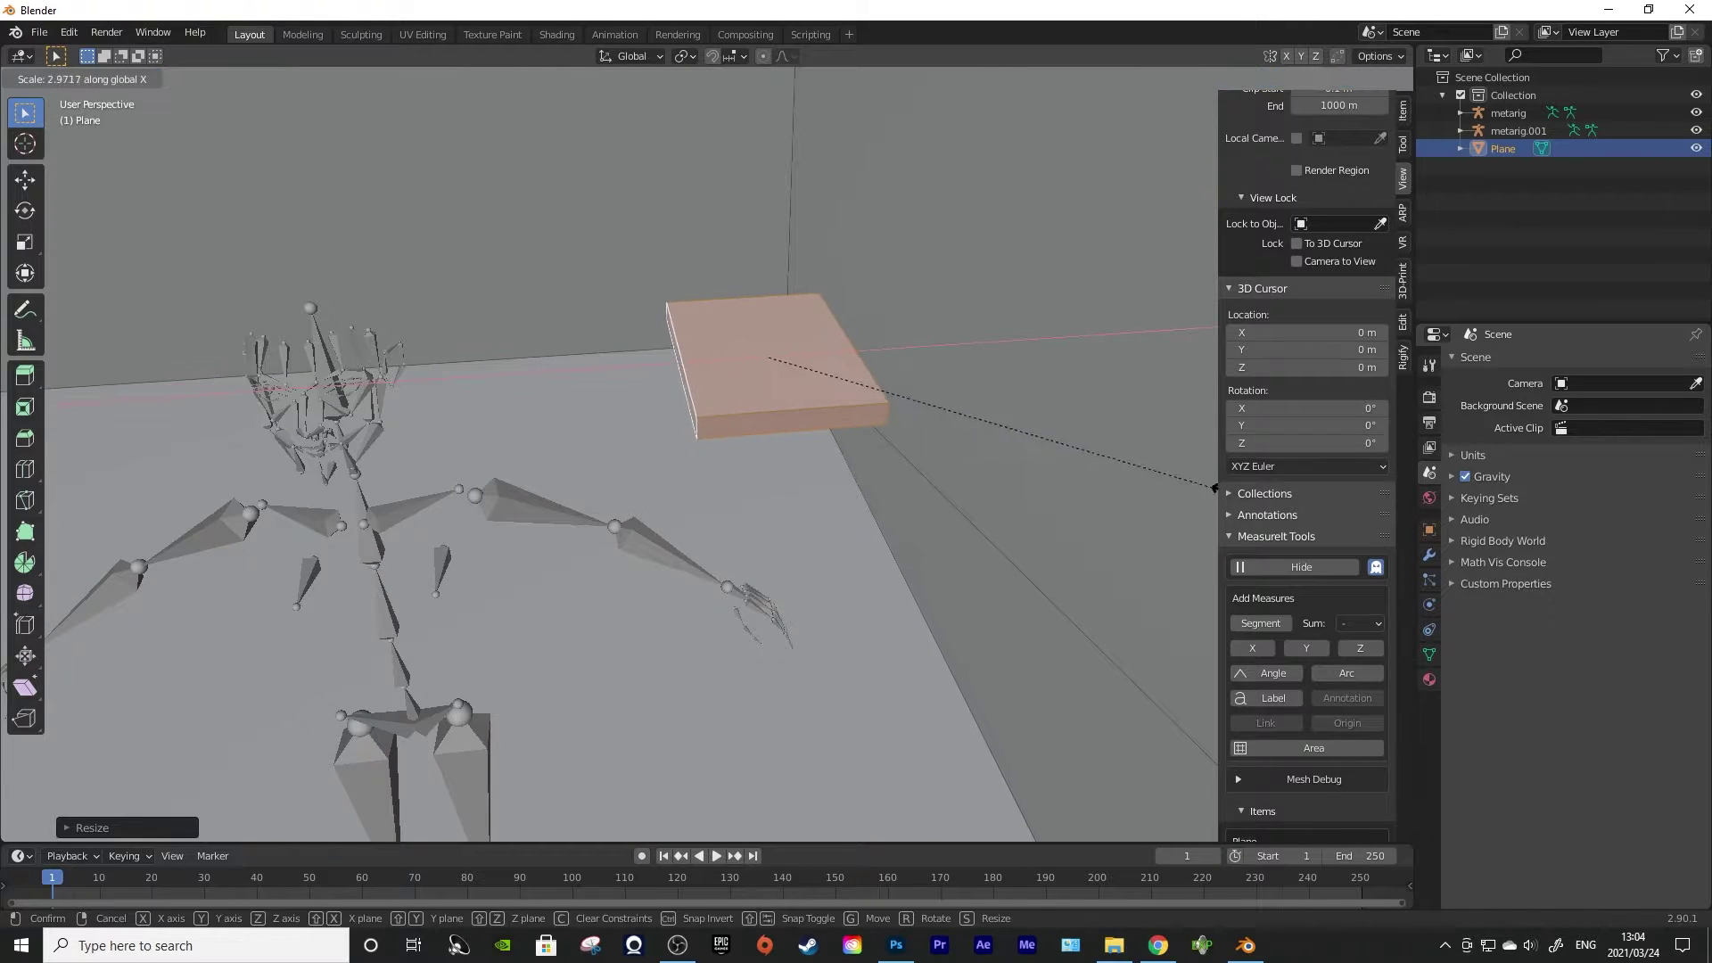
left_click(1164, 467)
Scale the whole slab up uniformly to tabletop size beside the human figure
left_click_drag(1164, 467, 1128, 450)
key("s")
left_click(1022, 440)
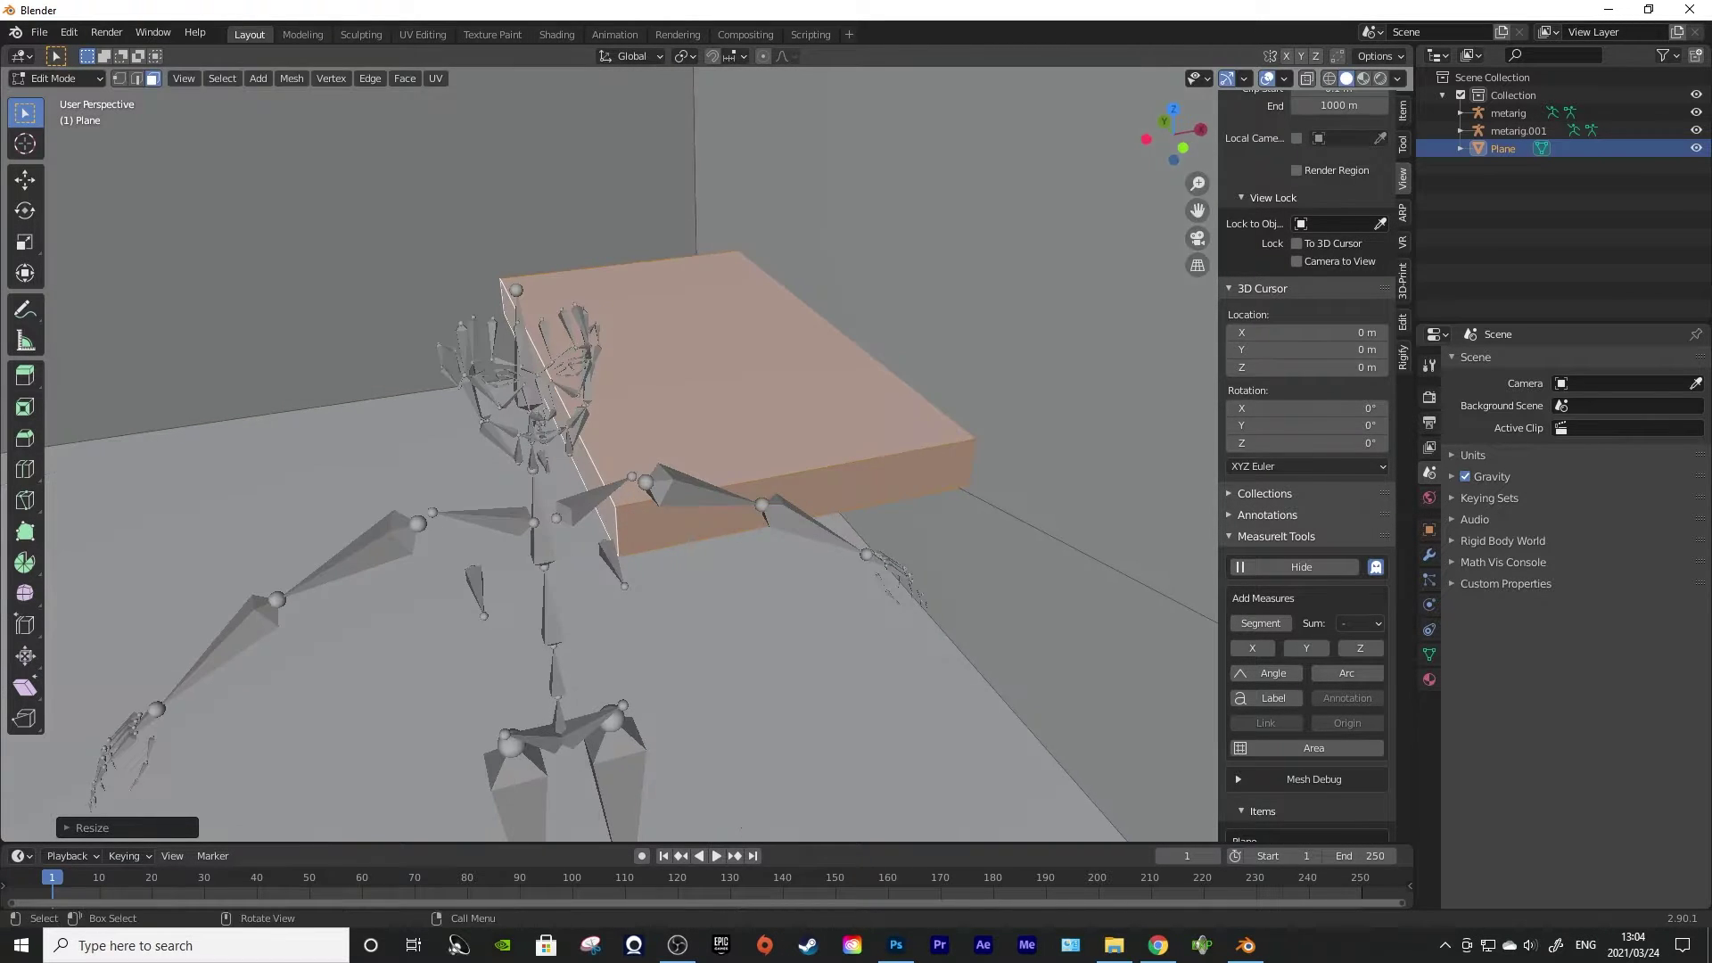
key("s")
right_click(1088, 446)
Move the slab about 0.3 m along X out of the wall and thin it along Z into a tabletop
key("g")
key("x")
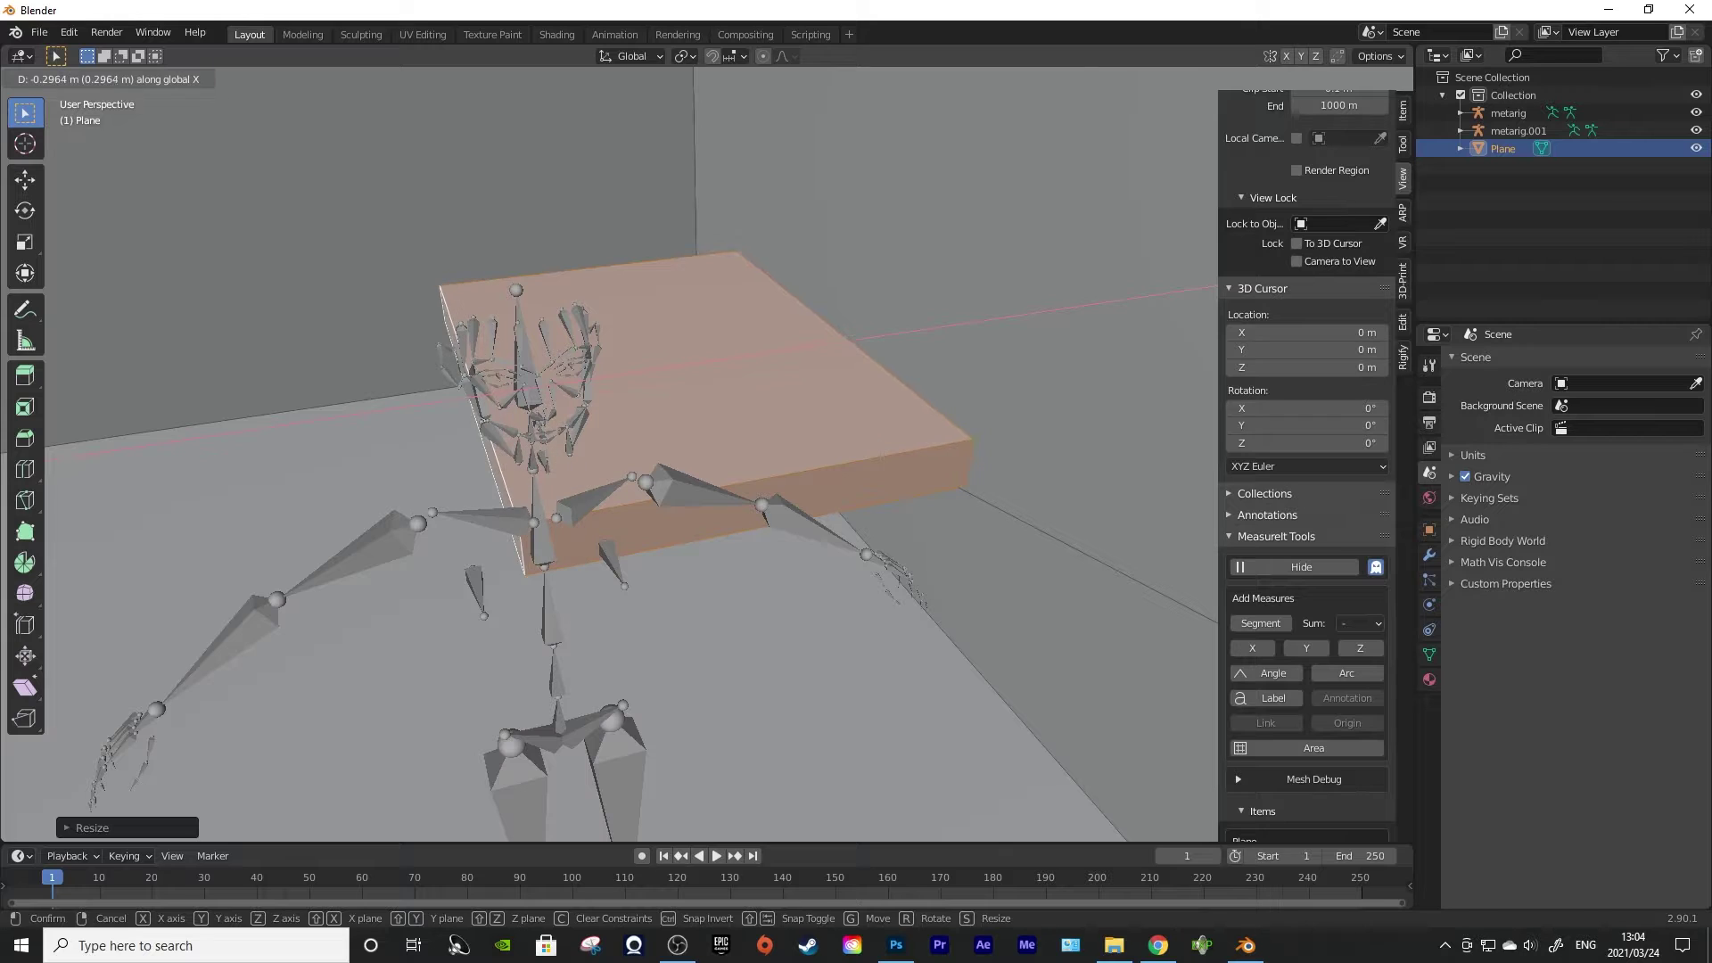
left_click(718, 553)
left_click_drag(717, 553, 887, 535)
key("s")
key("z")
left_click(629, 446)
Add a centred loop cut across the tabletop's length and bevel it about 0.95 m wide into two loops near the ends
scroll(629, 446, "down", 3)
left_click_drag(628, 445, 668, 455)
scroll(705, 356, "up", 3)
key("ctrl+r")
left_click(445, 455)
right_click(446, 454)
left_click_drag(535, 445, 553, 508)
key("ctrl+b")
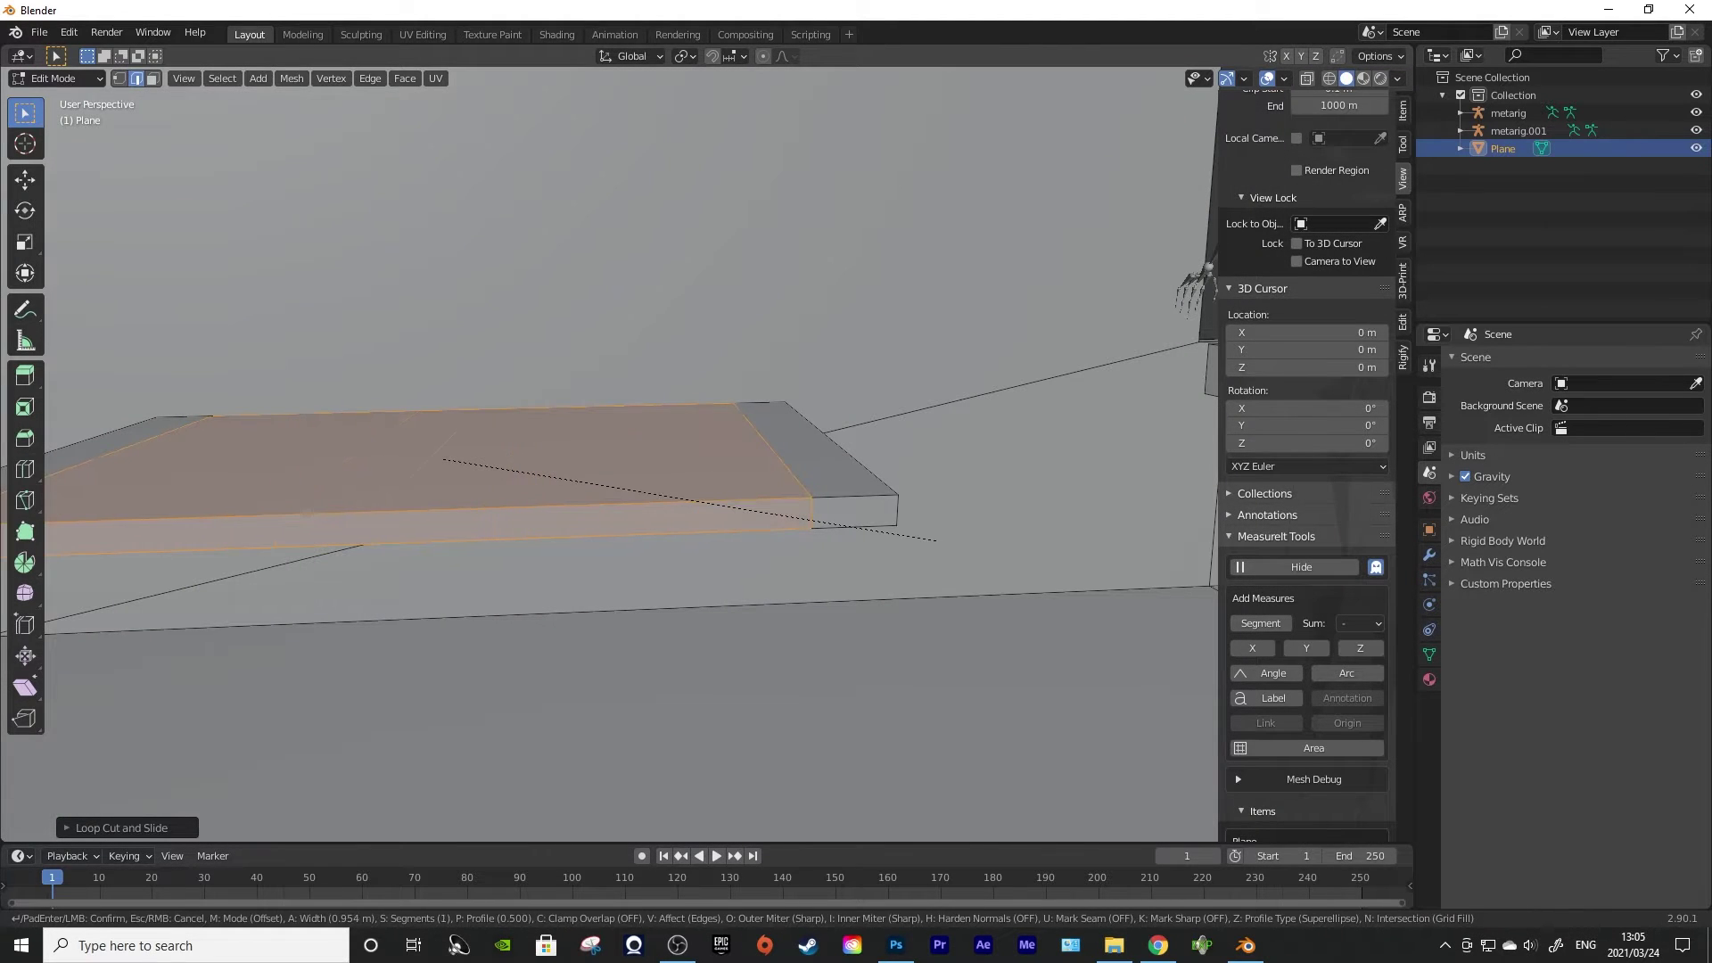
scroll(802, 473, "down", 5)
left_click_drag(803, 473, 806, 478)
Add a centred lengthwise loop cut to the tabletop and bevel it about 0.56 m wide into two loops near the long sides
scroll(805, 478, "up", 5)
key("ctrl+r")
left_click(794, 512)
right_click(794, 512)
key("ctrl+b")
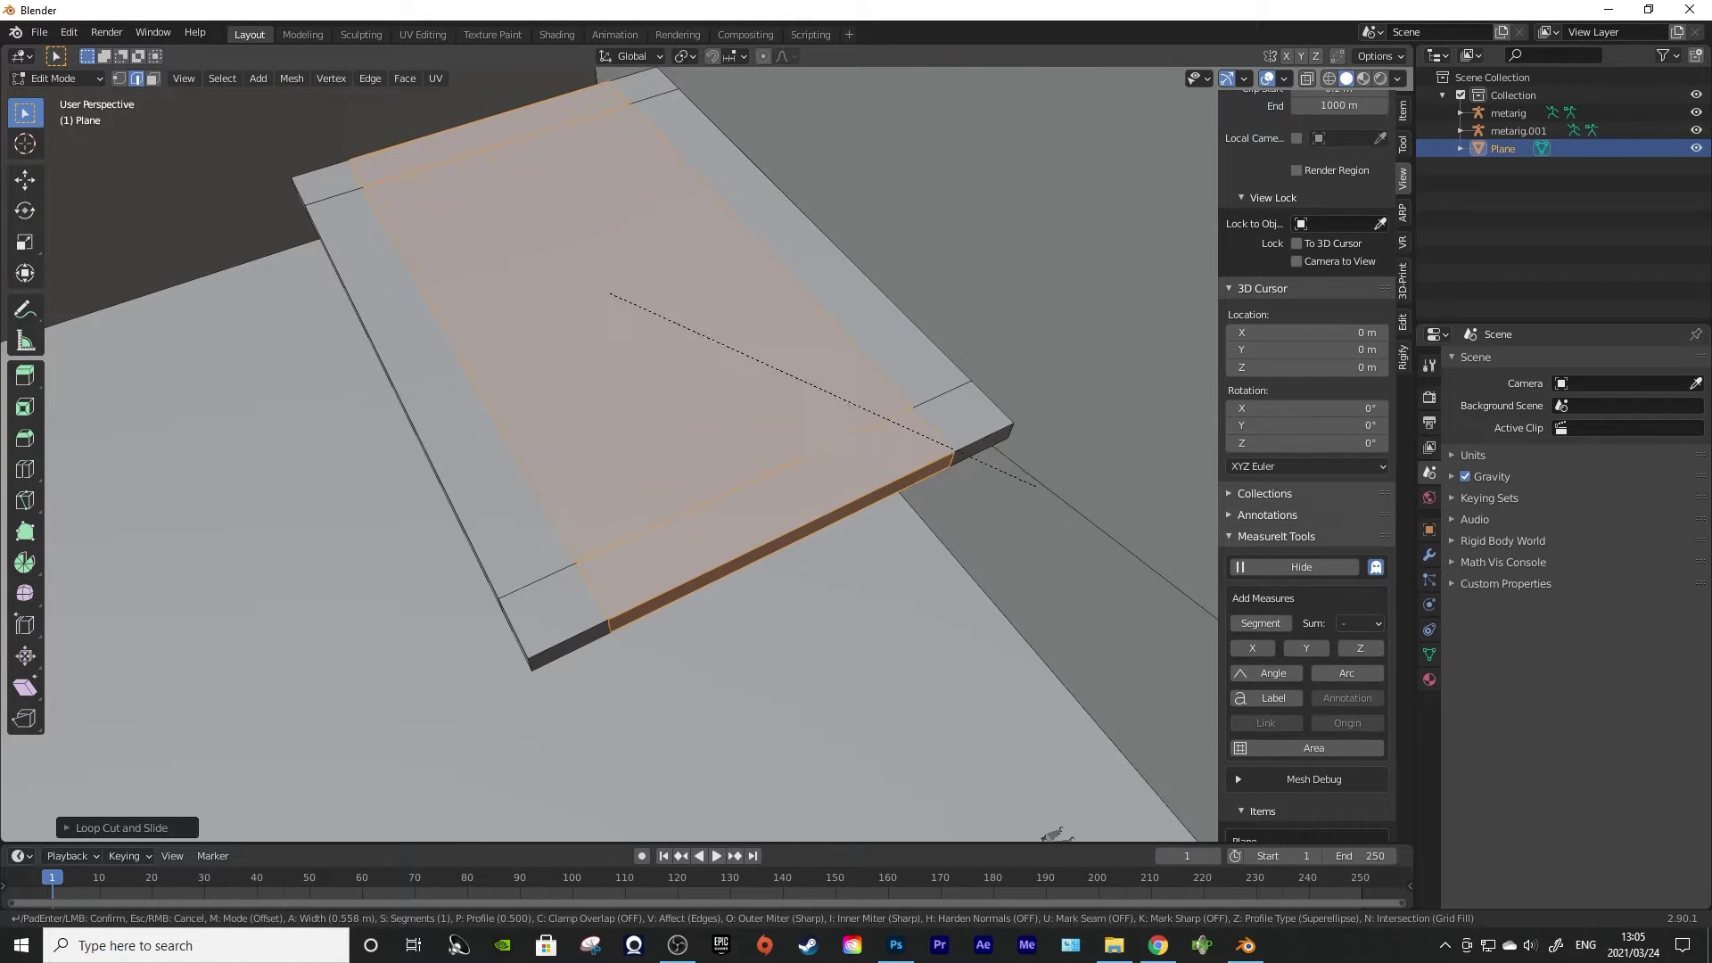
left_click(1035, 486)
Bevel the loops near the tabletop's borders about 0.04 m wide to make narrow strips for the legs
left_click_drag(1036, 485, 972, 428)
left_click(704, 476, "alt")
left_click_drag(705, 476, 856, 499)
key("ctrl+b")
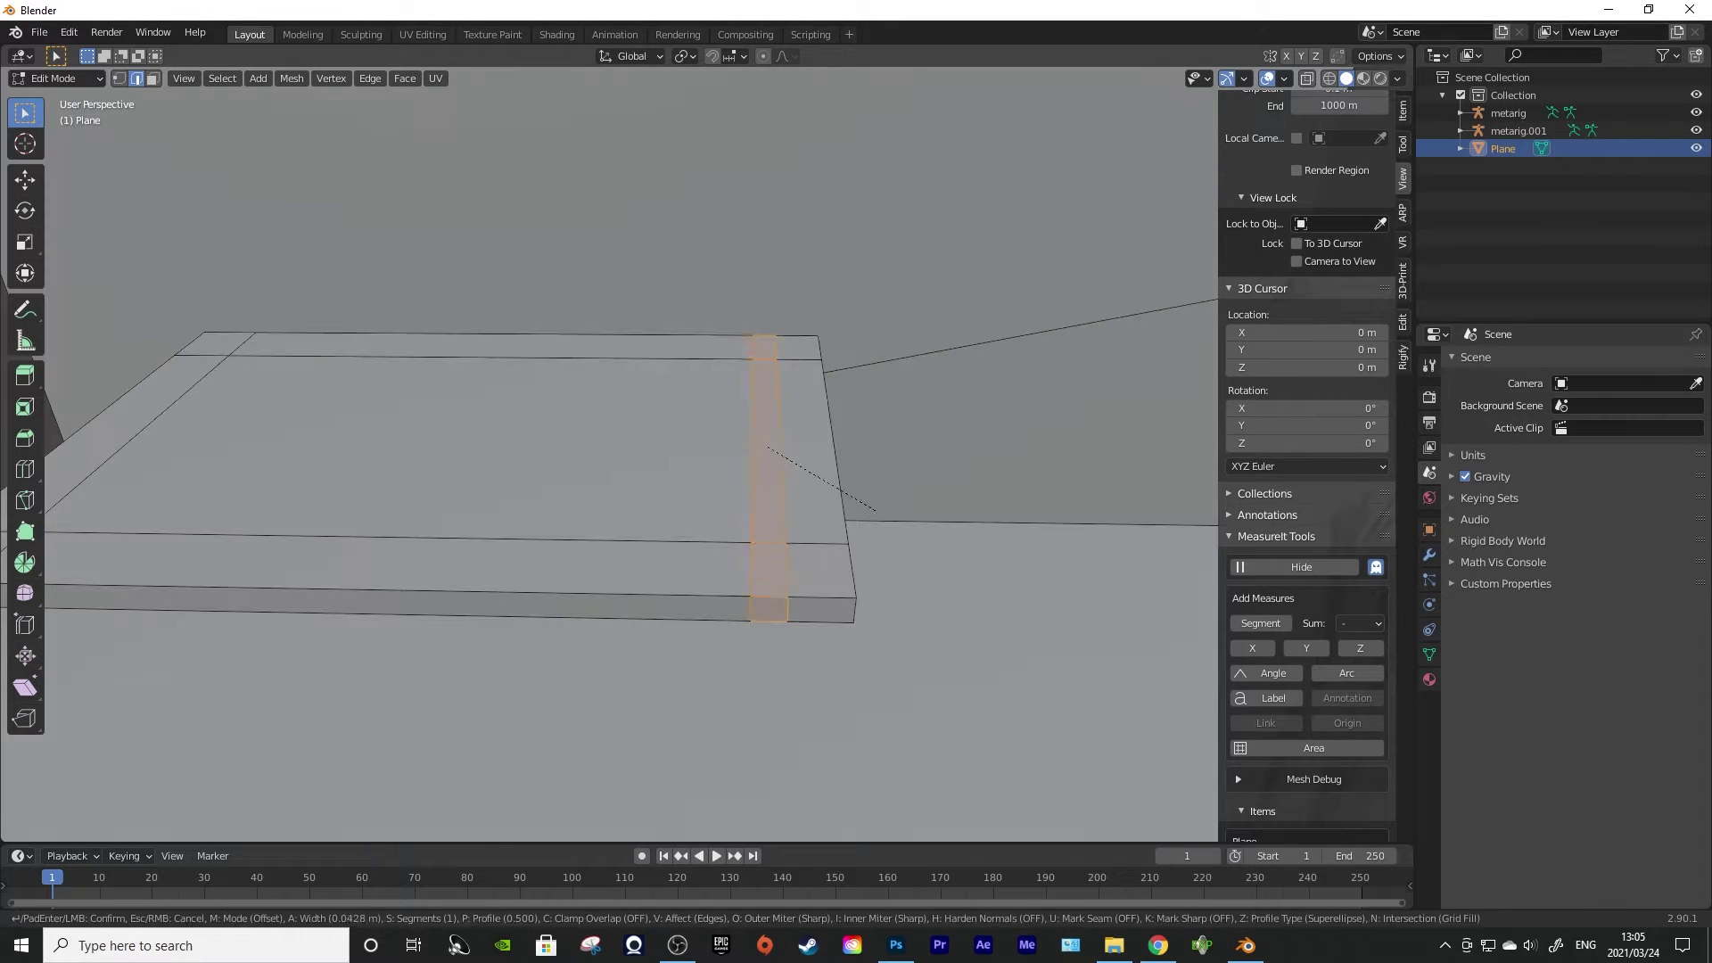
key("ctrl+z")
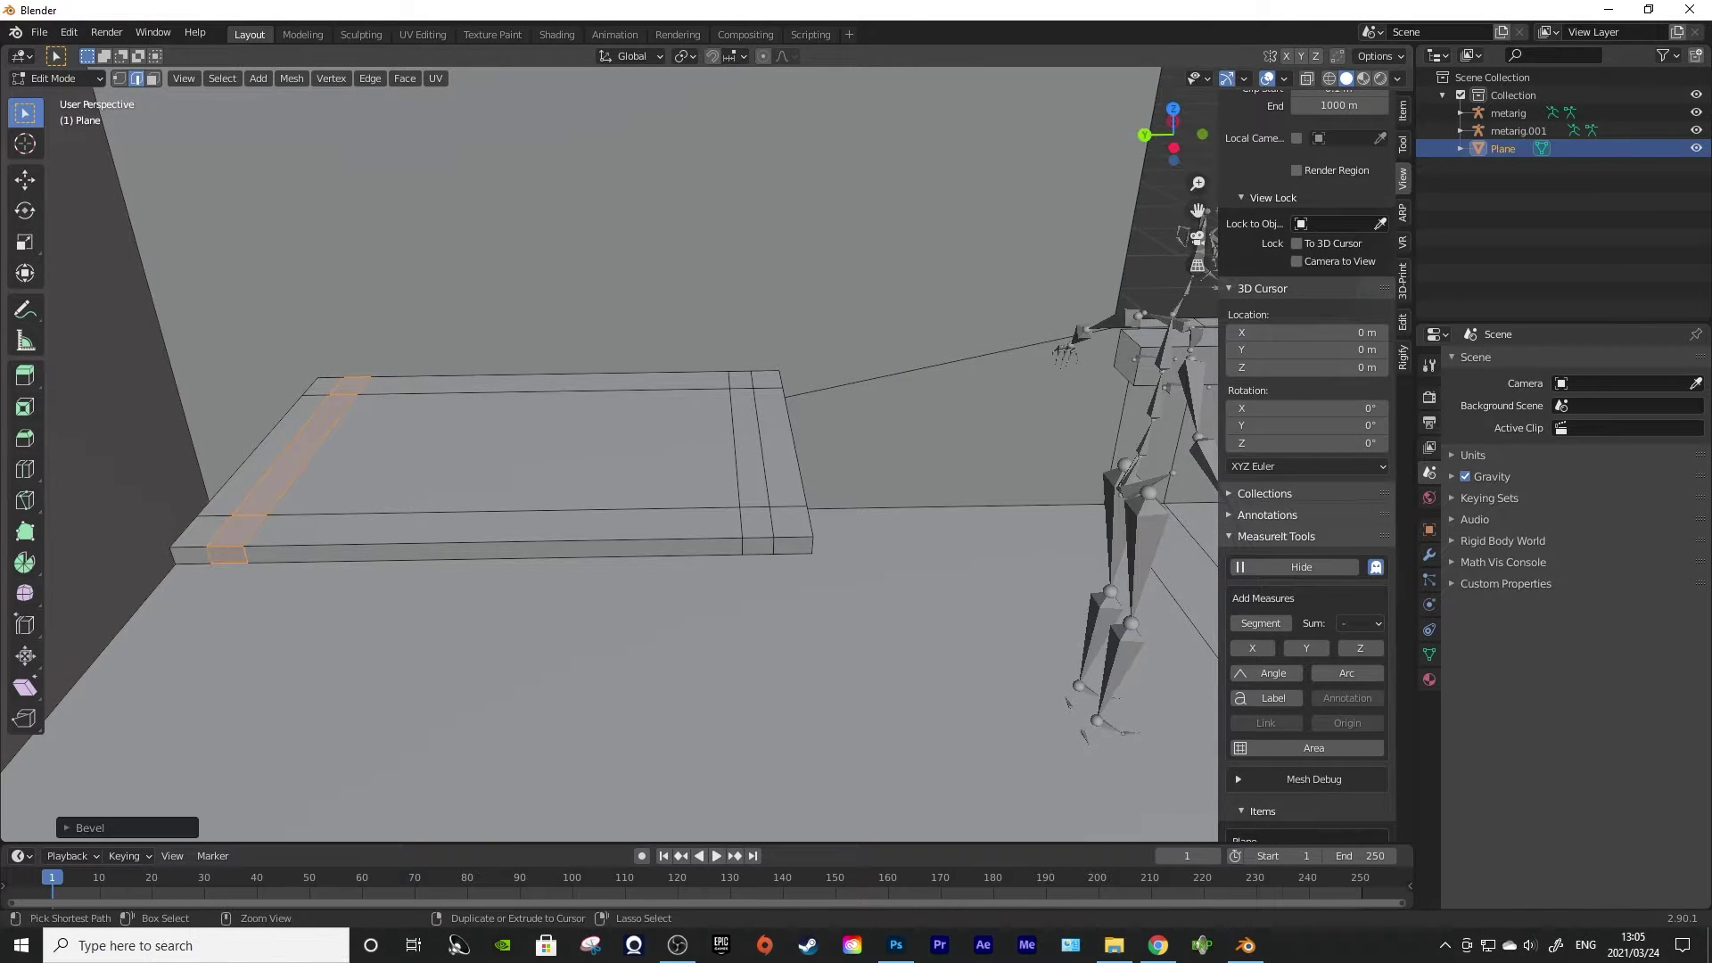
key("ctrl+z")
Select the small square faces at the corners of the tabletop's underside and extrude them downward as table legs
left_click_drag(803, 464, 802, 285)
left_click(724, 434)
left_click(802, 285)
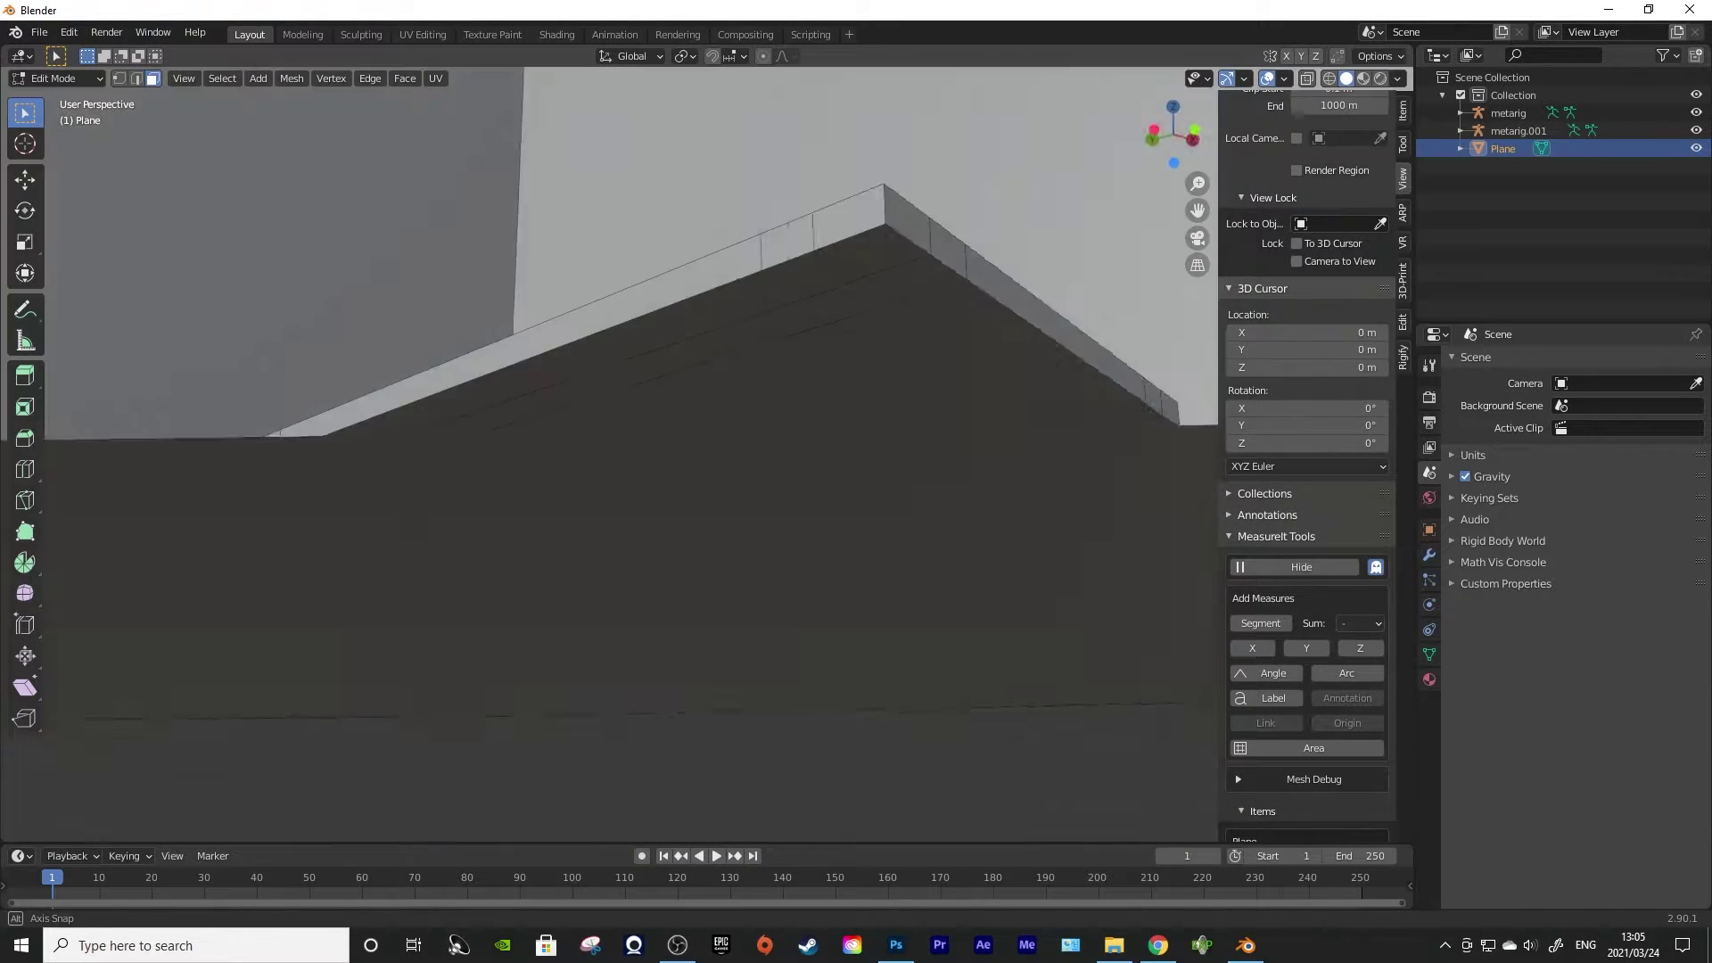
left_click(785, 358)
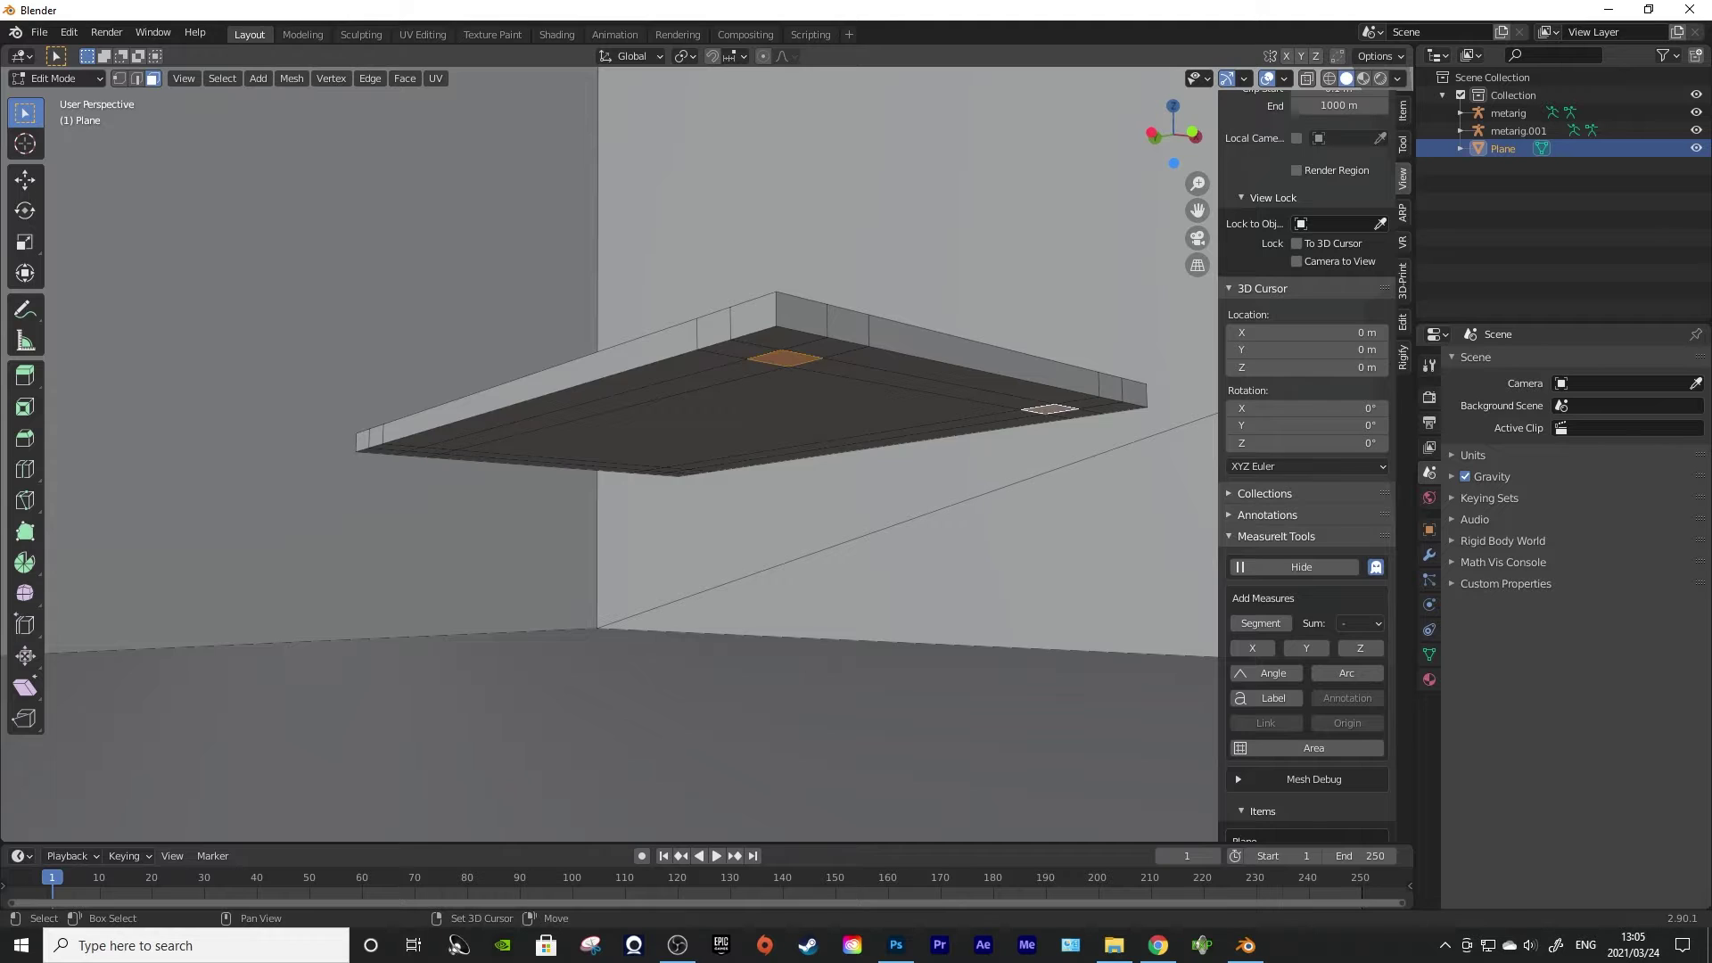
key("e")
key("Return")
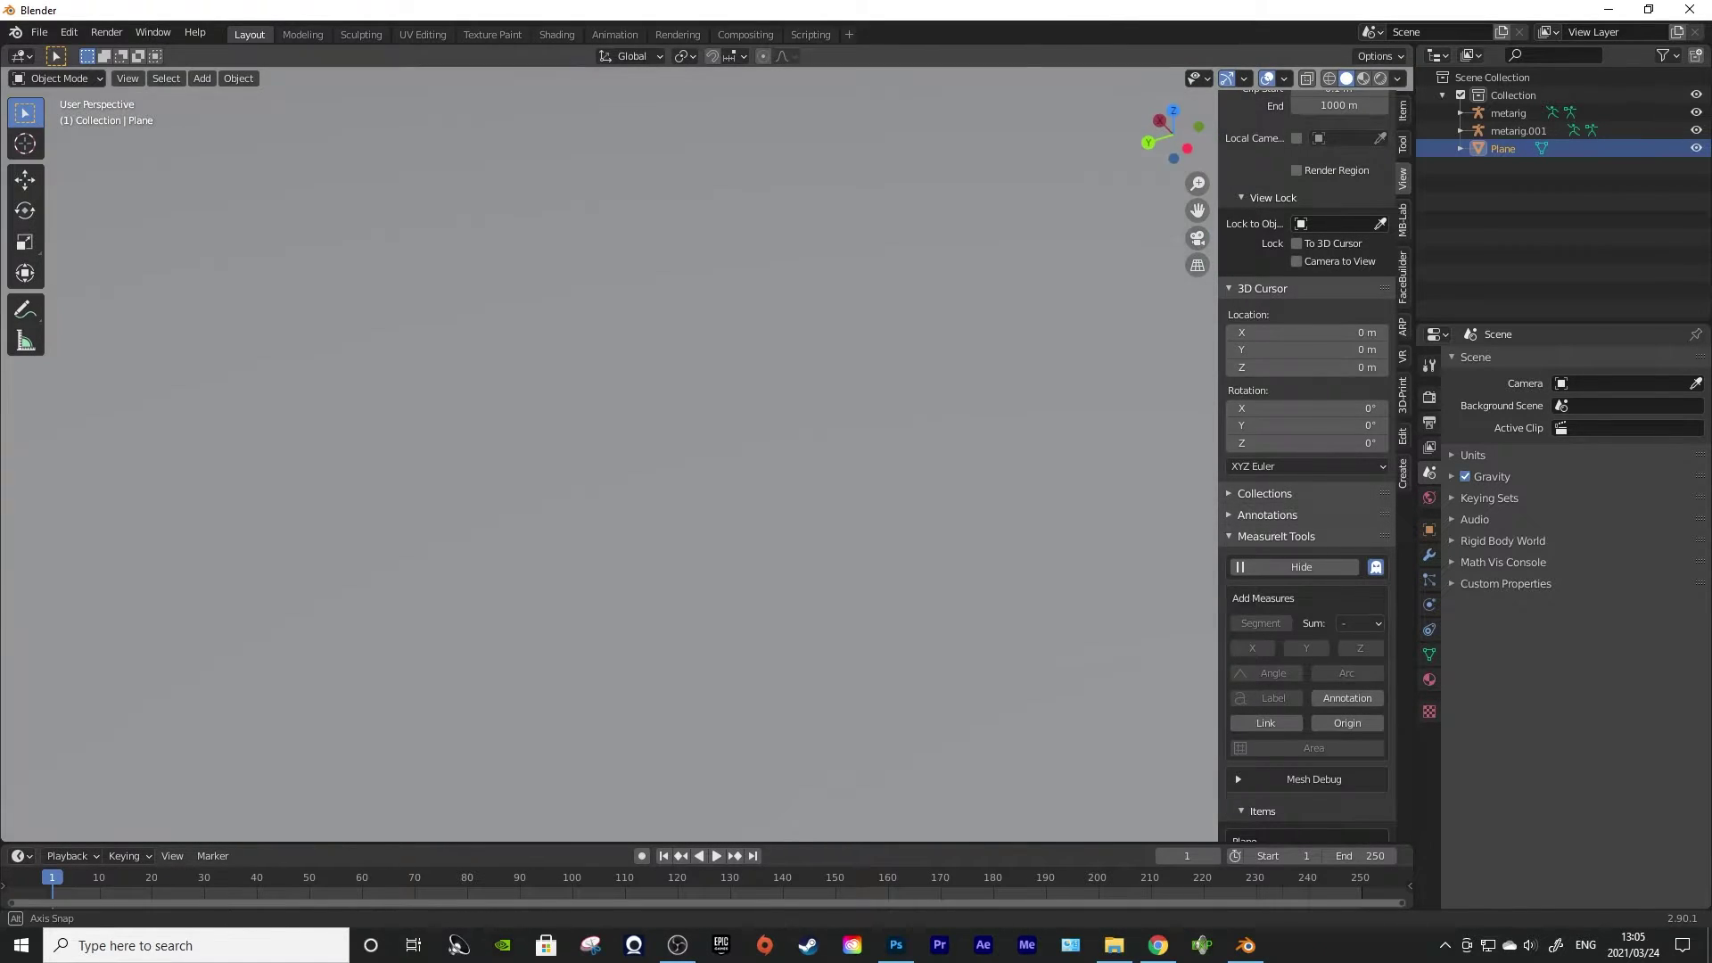
Select the whole tabletop, including its hidden faces, and move it vertically to adjust the table's height relative to the meta-rig
key("Tab")
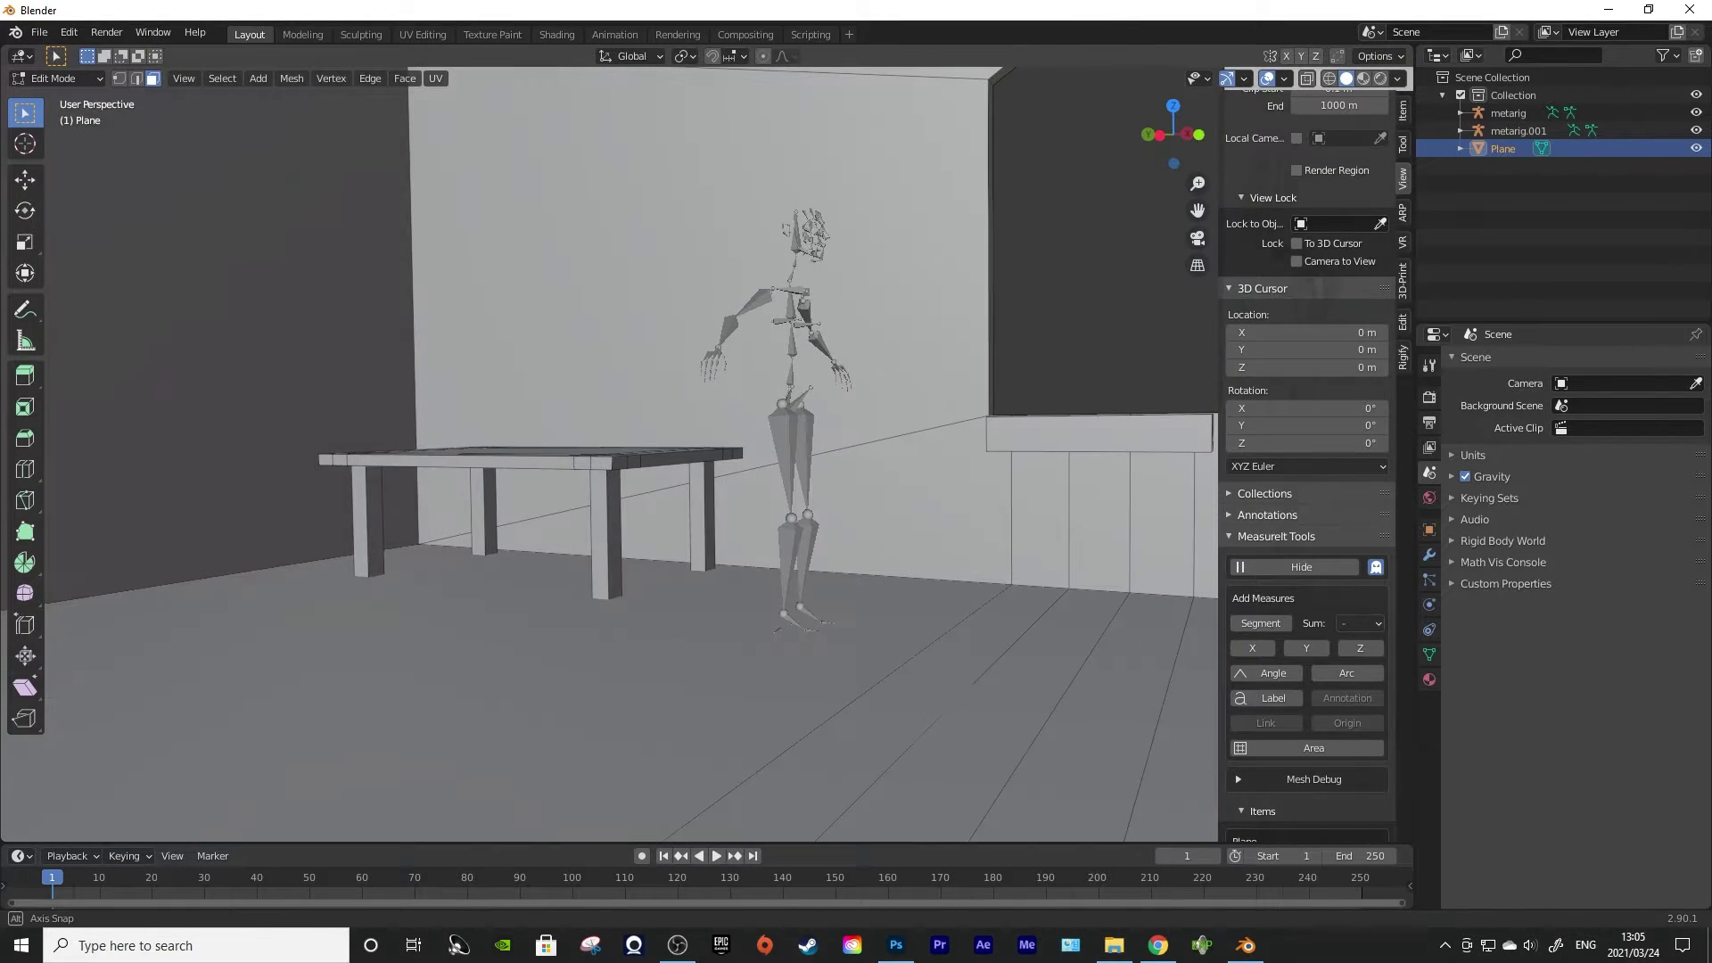
scroll(609, 455, "down", 1)
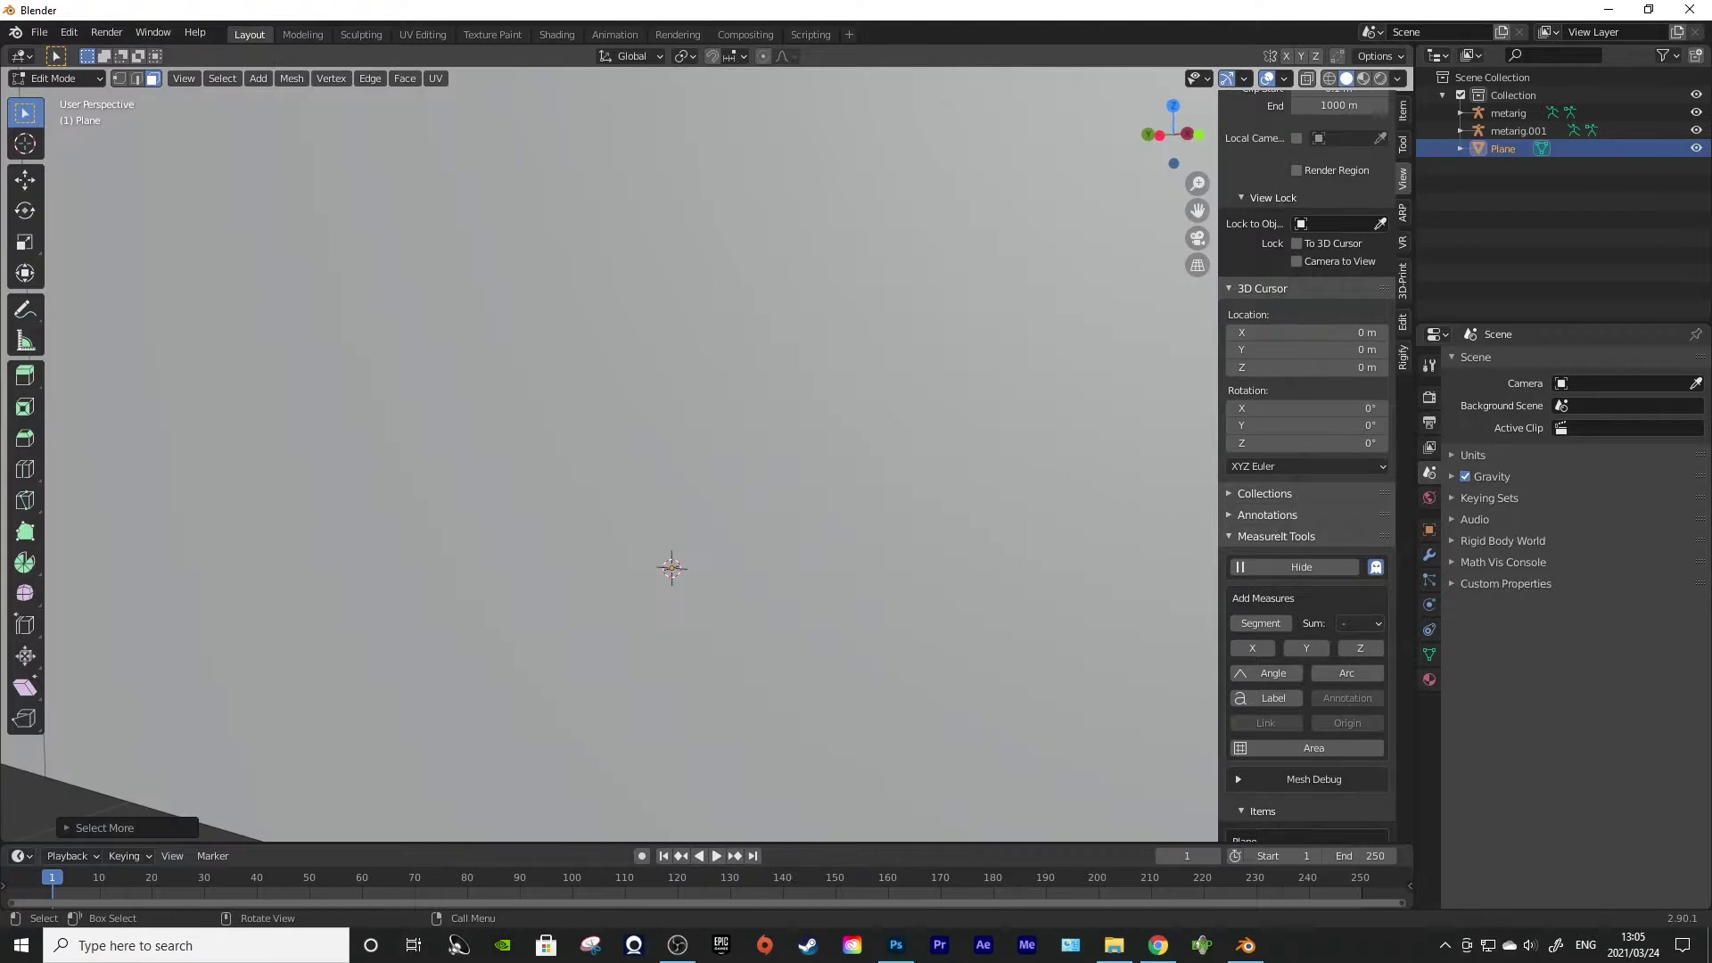
key("shift+z")
key("c")
scroll(446, 562, "down", 8)
left_click_drag(423, 556, 780, 531)
scroll(700, 535, "up", 4)
key("shift+z")
scroll(700, 534, "down", 3)
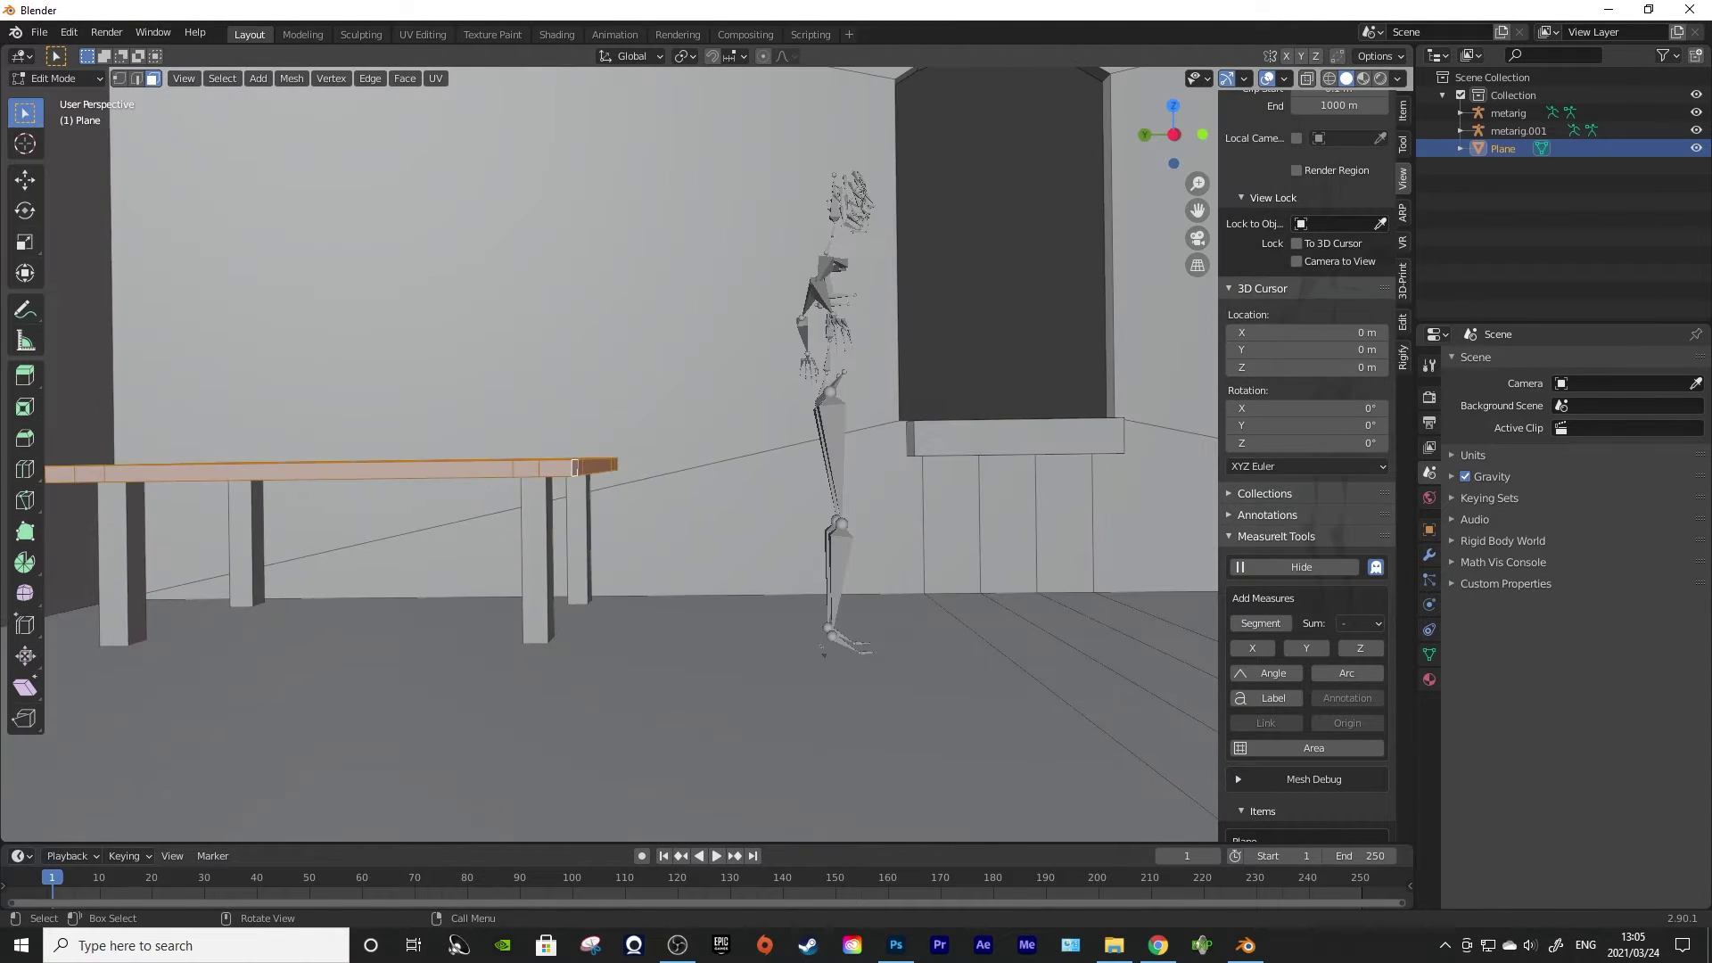
key("g")
key("z")
left_click(700, 535)
key("Tab")
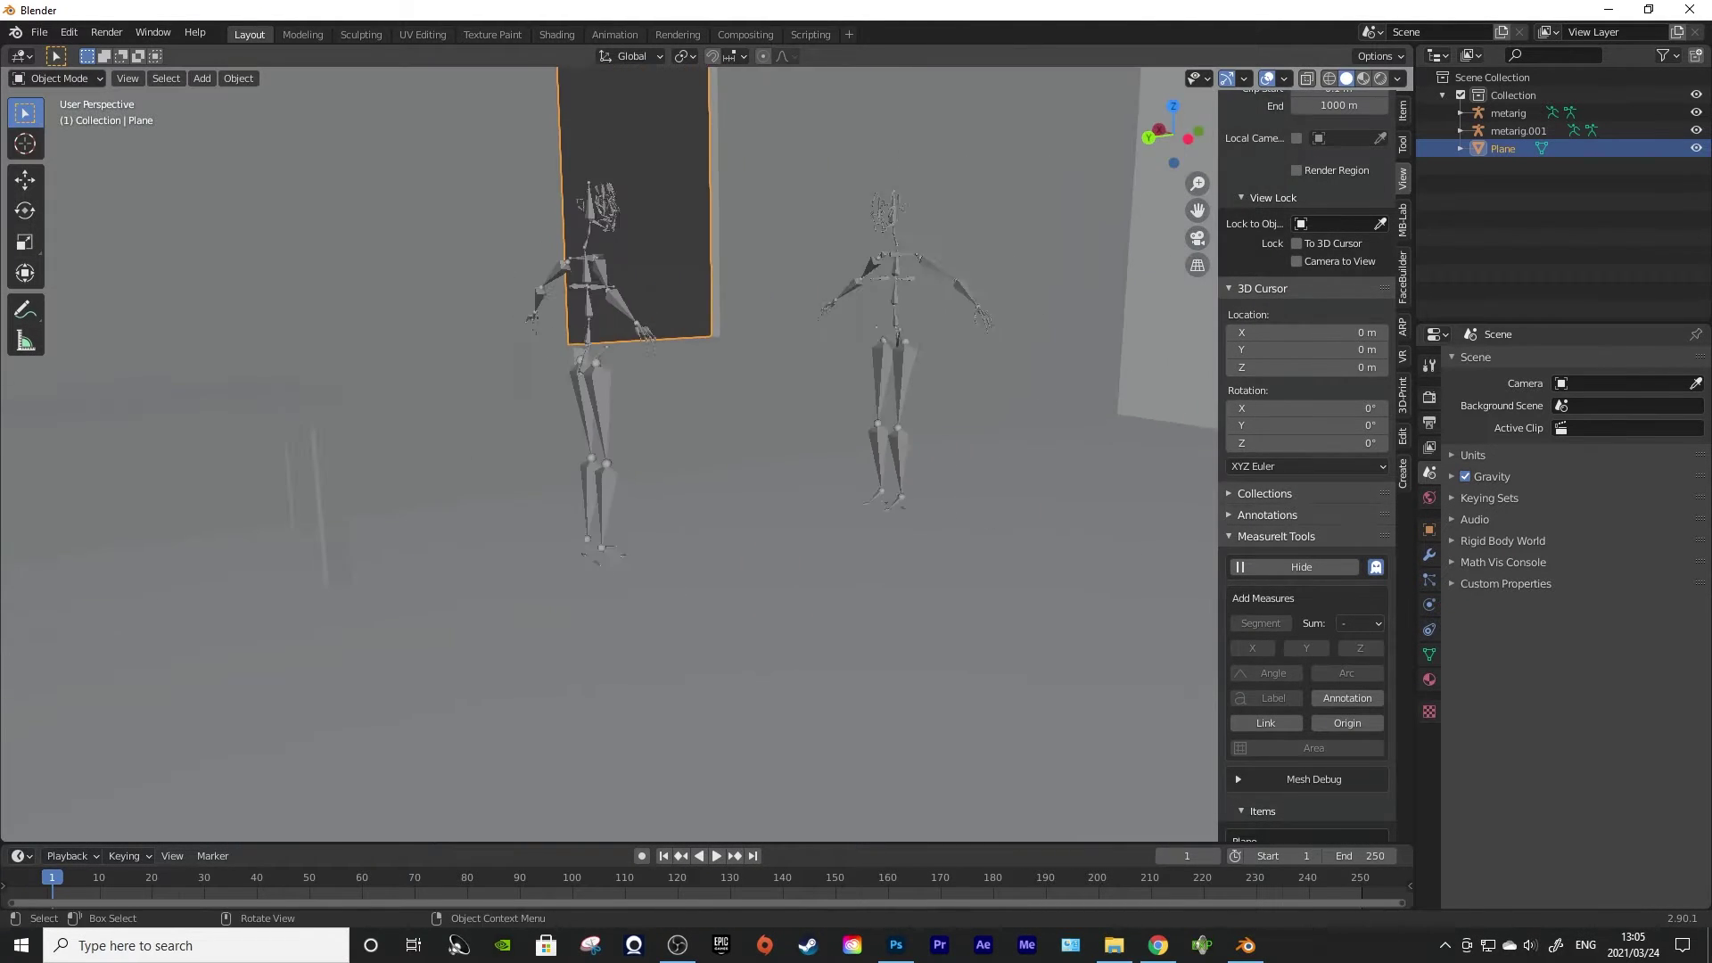
Add a new cube mesh to the room as a separate object and scale its geometry down
scroll(856, 806, "down", 4)
key("shift+a")
mouse_move(521, 403)
left_click(642, 418)
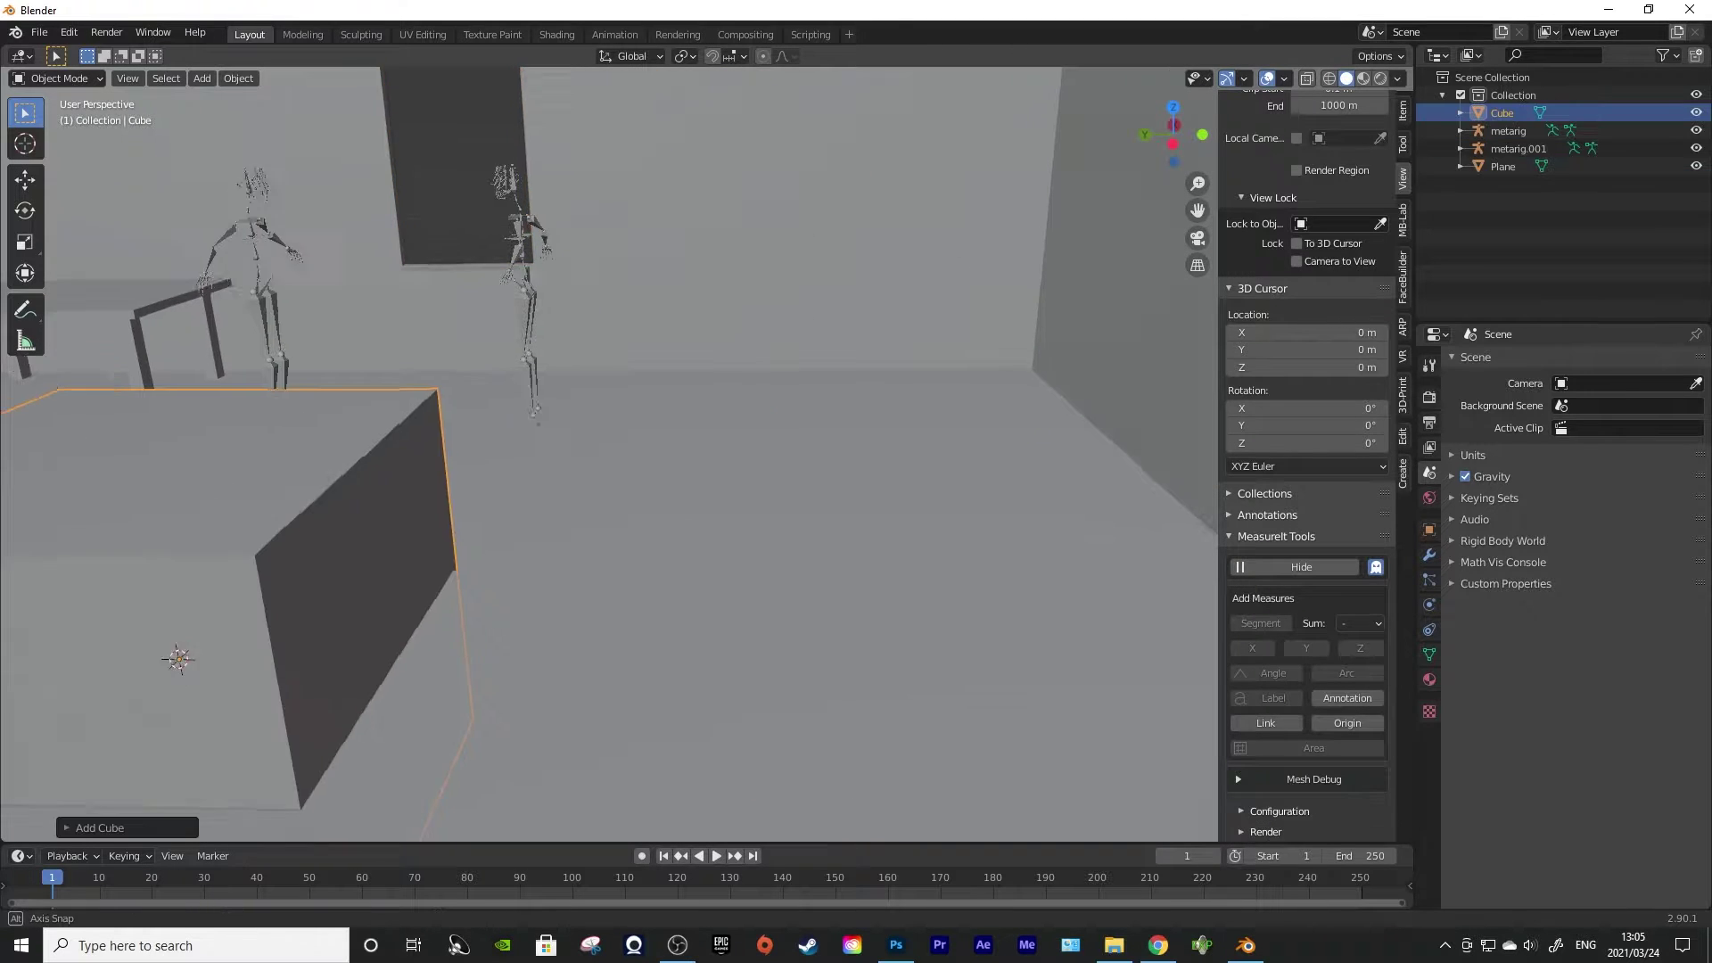
left_click_drag(606, 517, 557, 506)
key("Tab")
key("s")
left_click(227, 551)
Move the small cube vertically to adjust its height relative to the room's floor
key("Tab")
key("g")
key("z")
left_click(218, 501)
Resize the cube's geometry and move the object across the floor to the open area beside the meta-rigs
key("Tab")
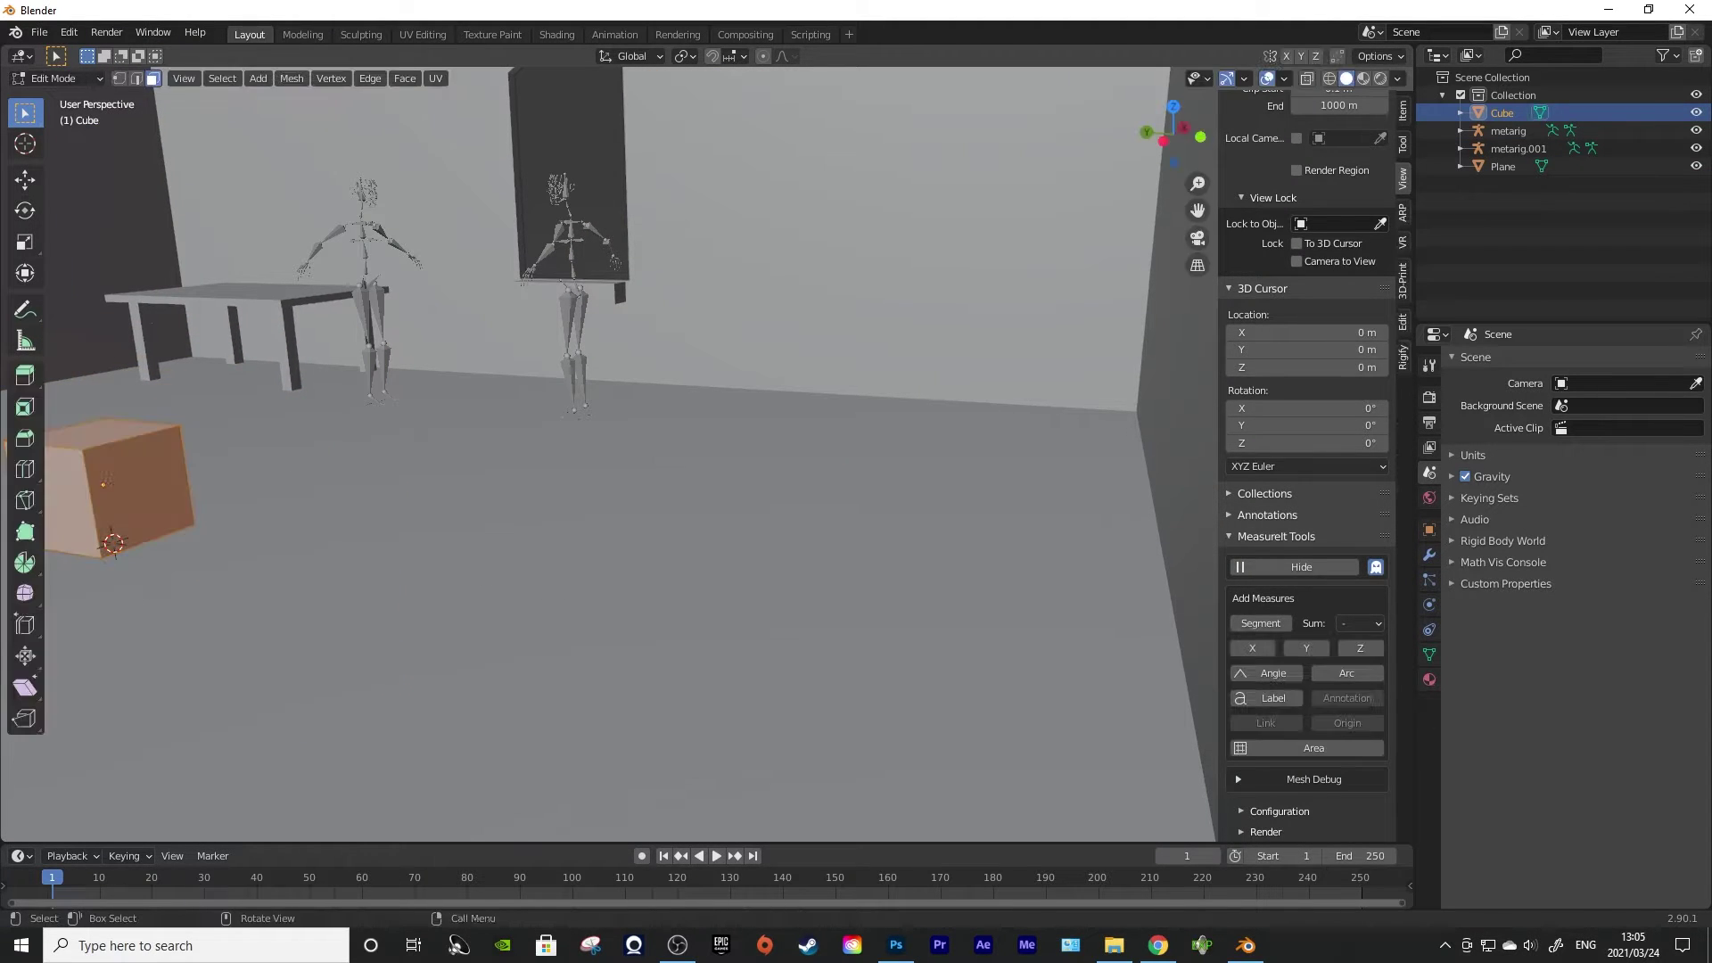
key("s")
left_click(245, 501)
key("g")
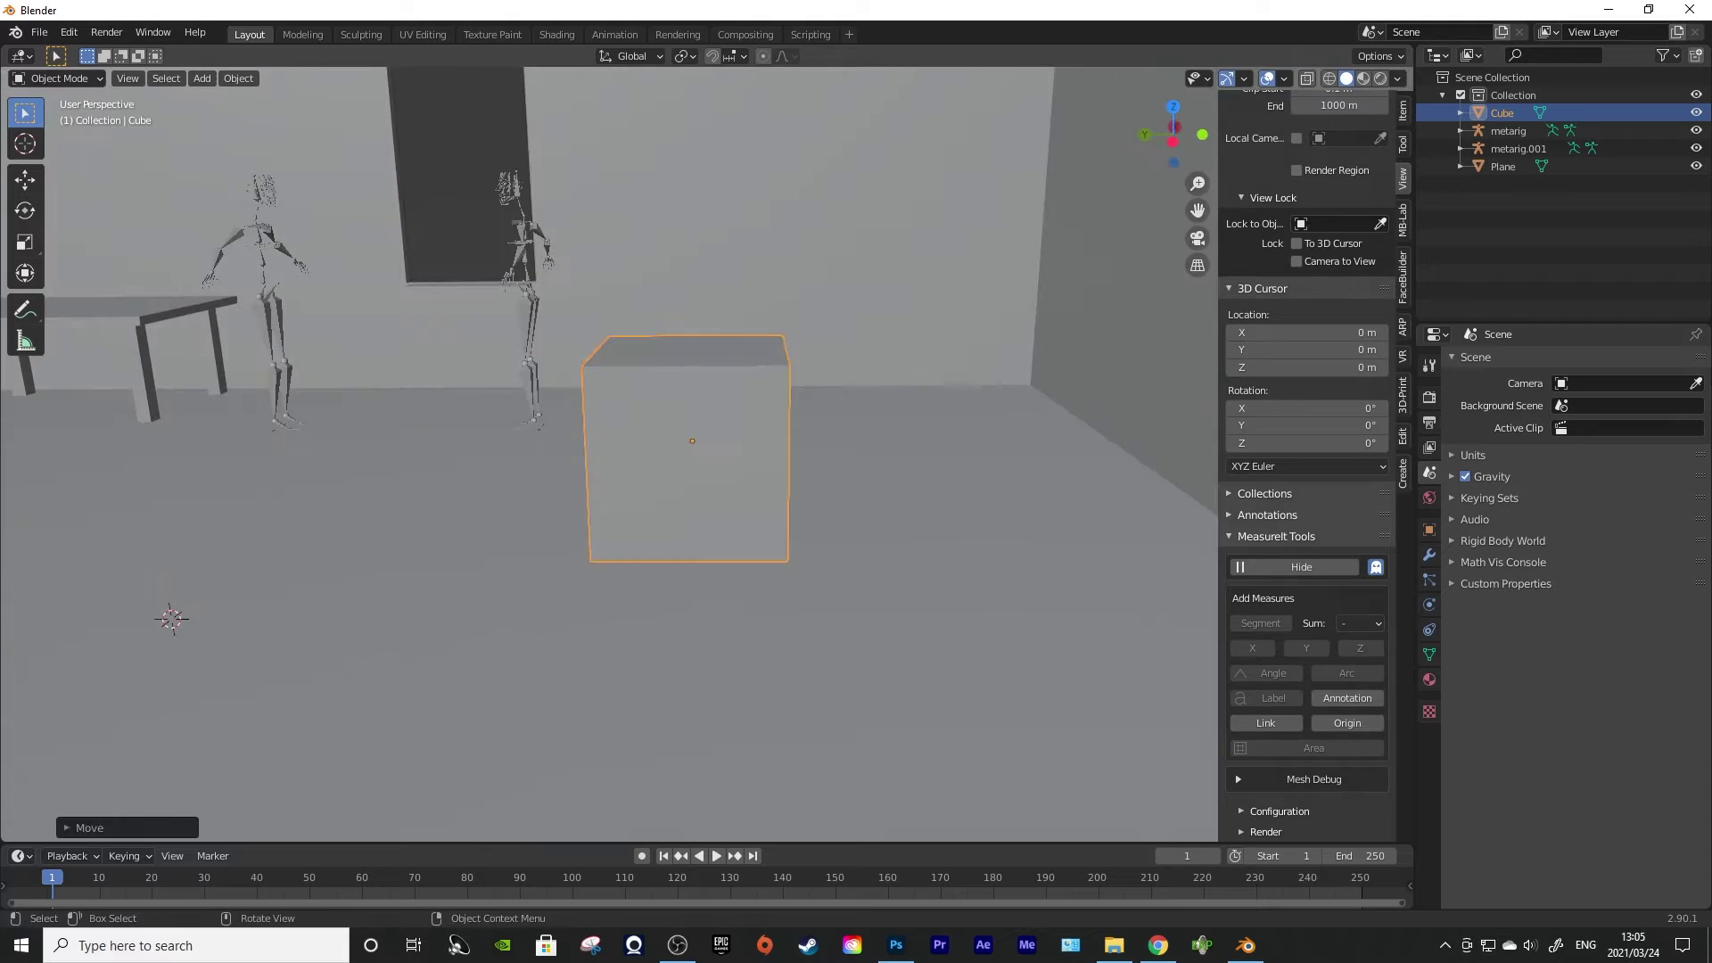
key("g")
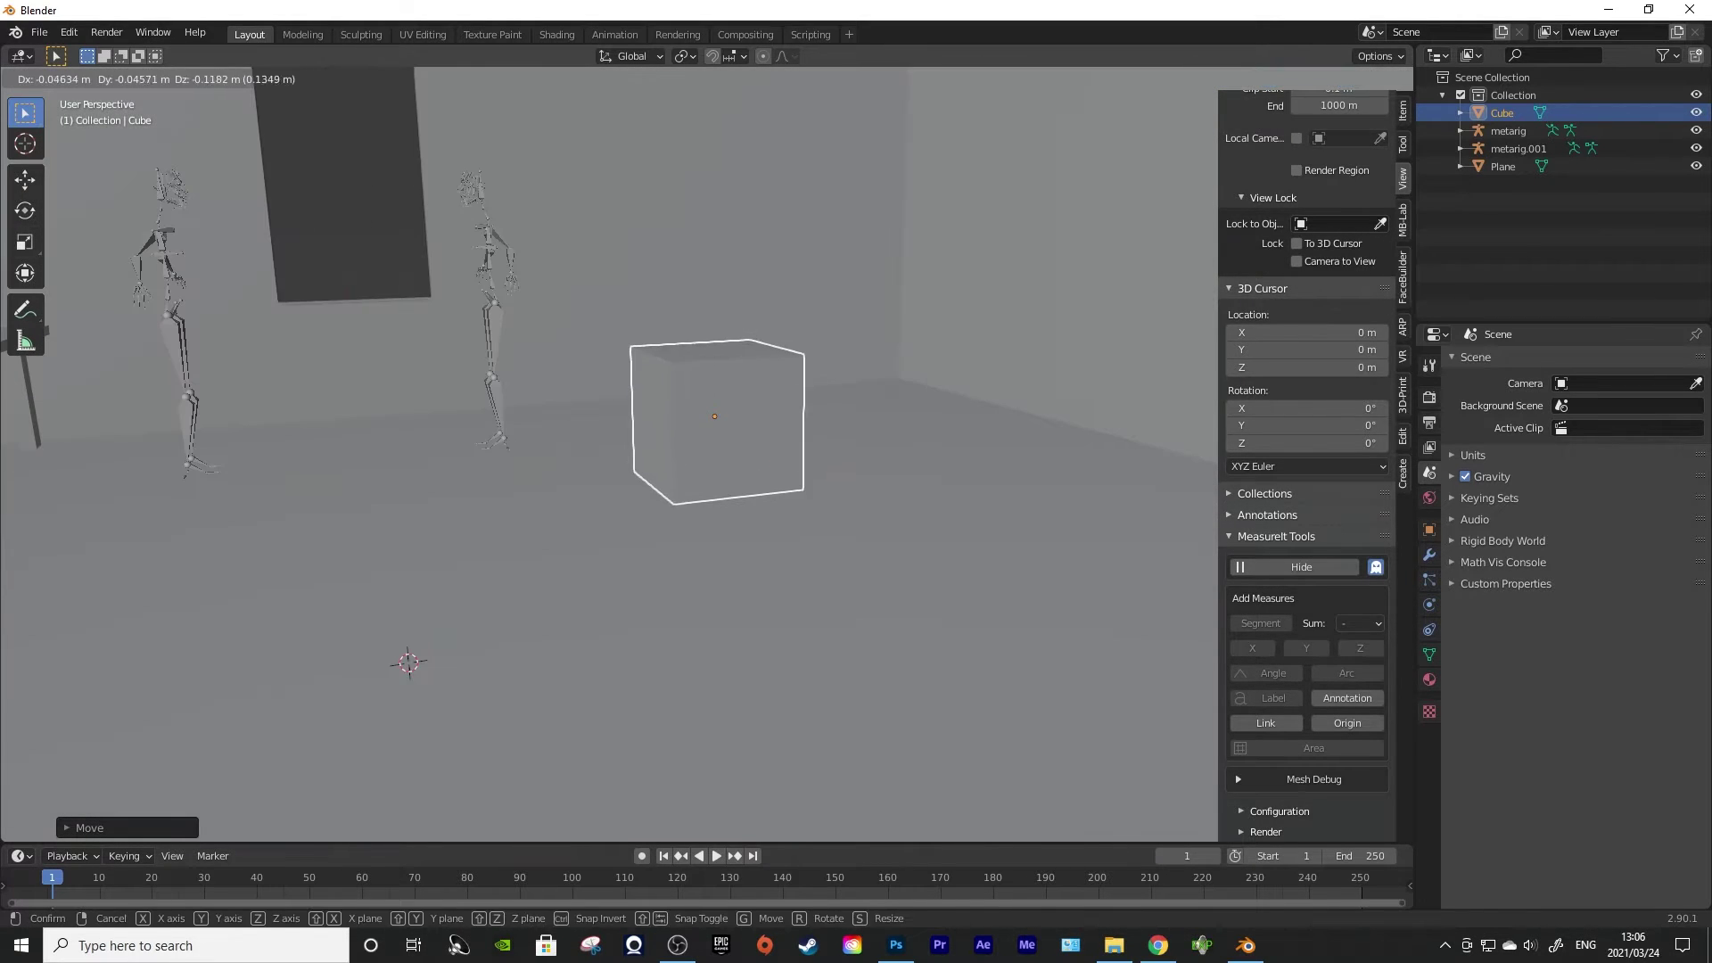
Set the render engine to Workbench with Random object colours and display the viewport in rendered shading
left_click(1430, 397)
left_click(1627, 361)
left_click(1580, 402)
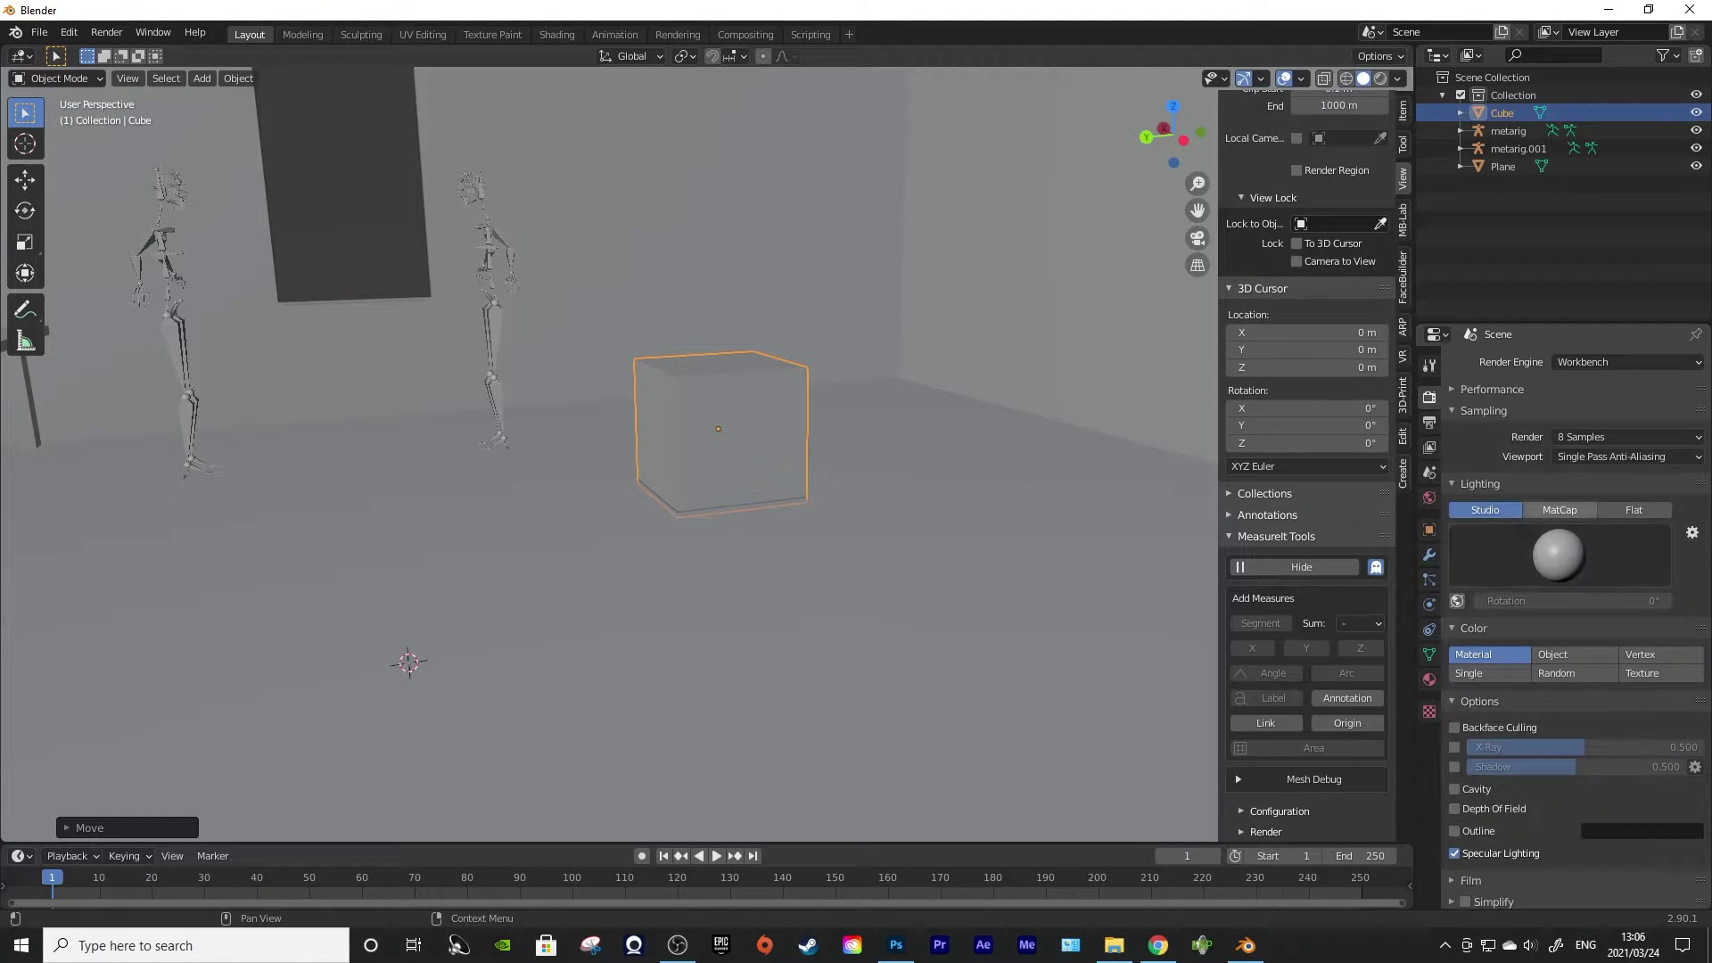
left_click(1558, 554)
key("z")
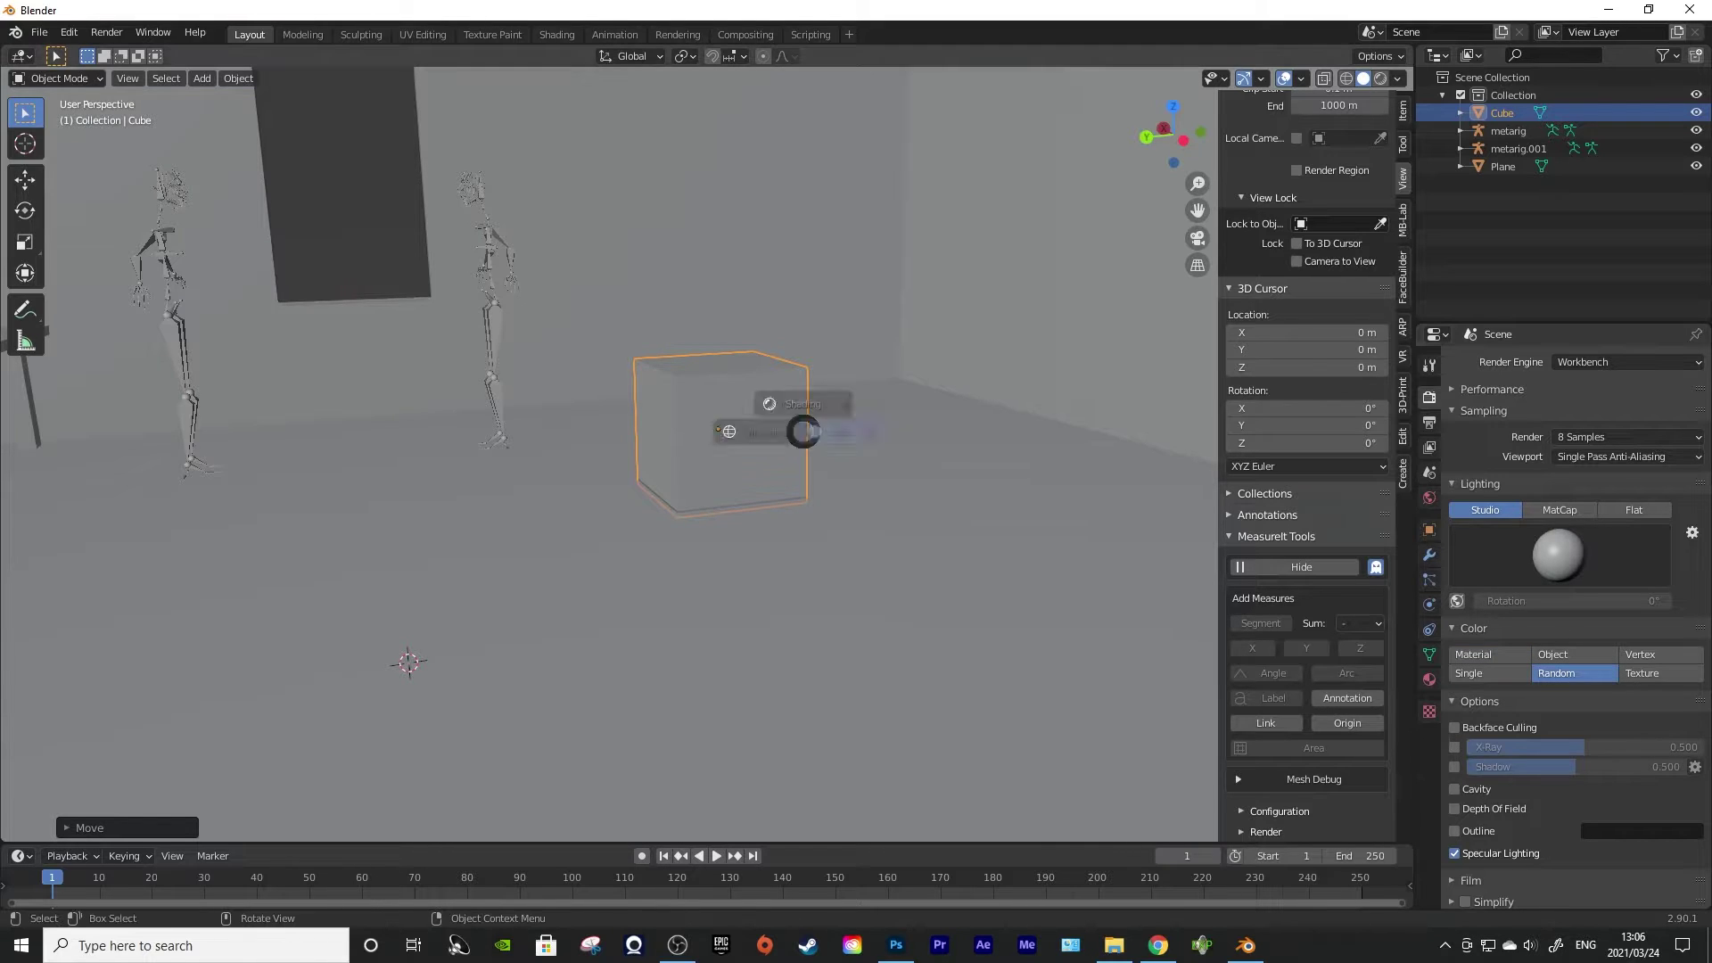
left_click(802, 330)
Separate the table's linked geometry from the room mesh into its own object
left_click(714, 526)
key("Tab")
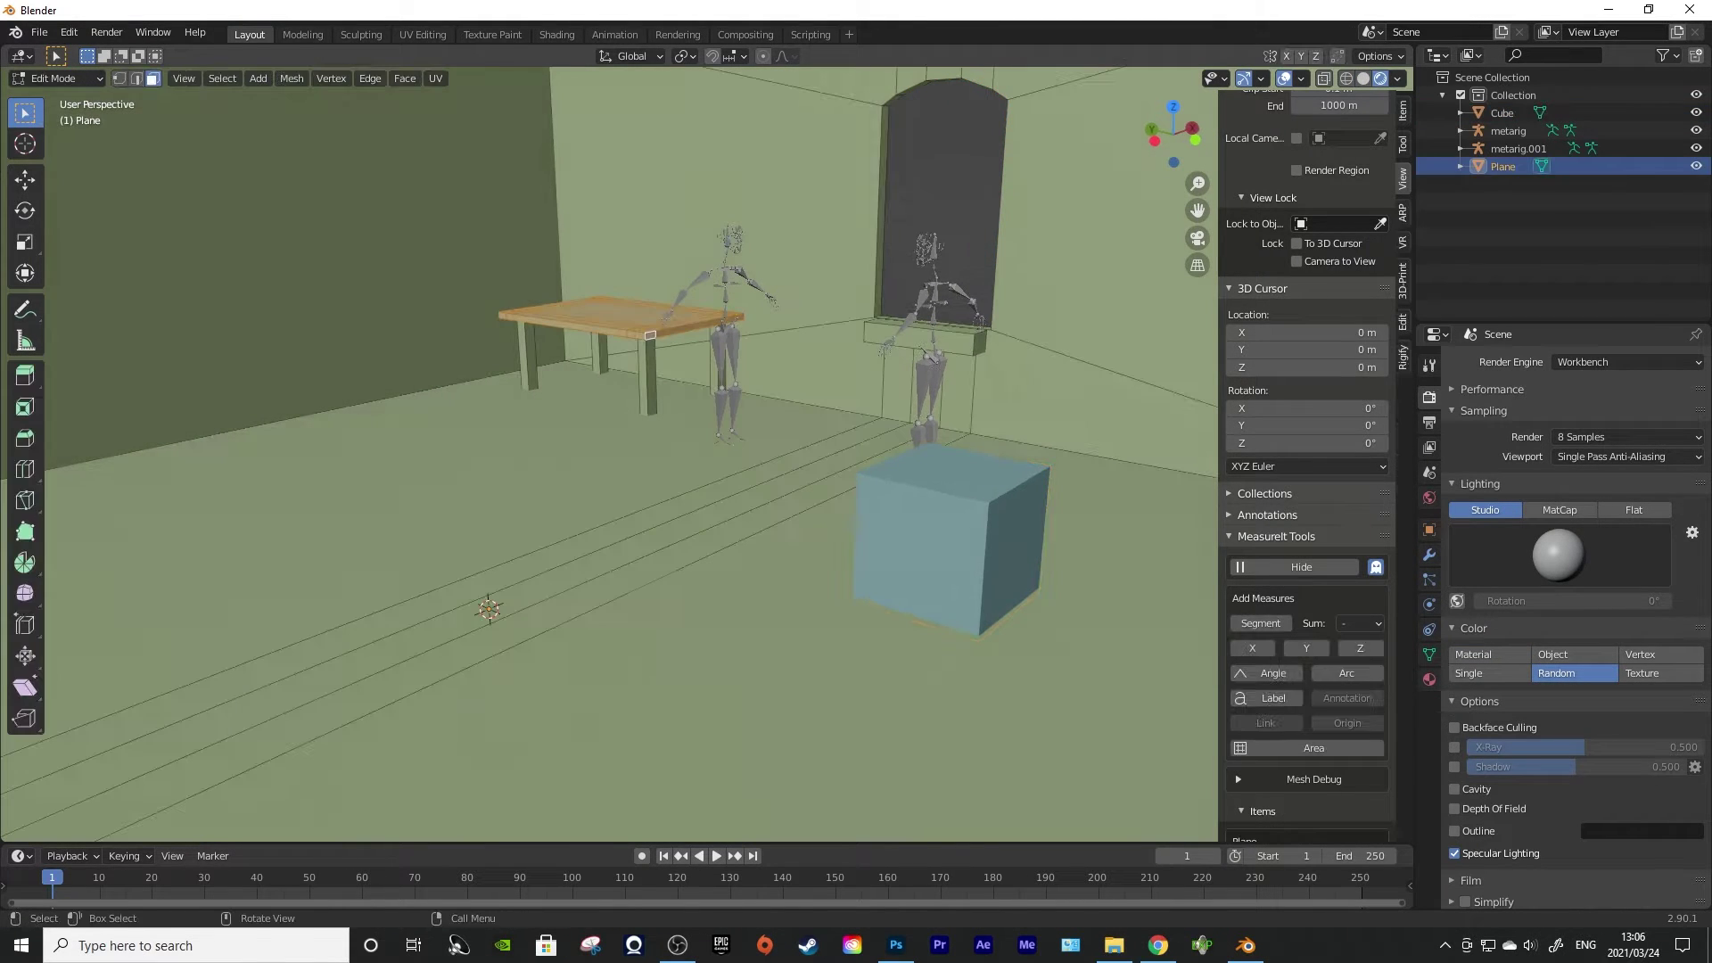
key("l")
key("p")
left_click(567, 329)
key("Tab")
left_click(580, 324)
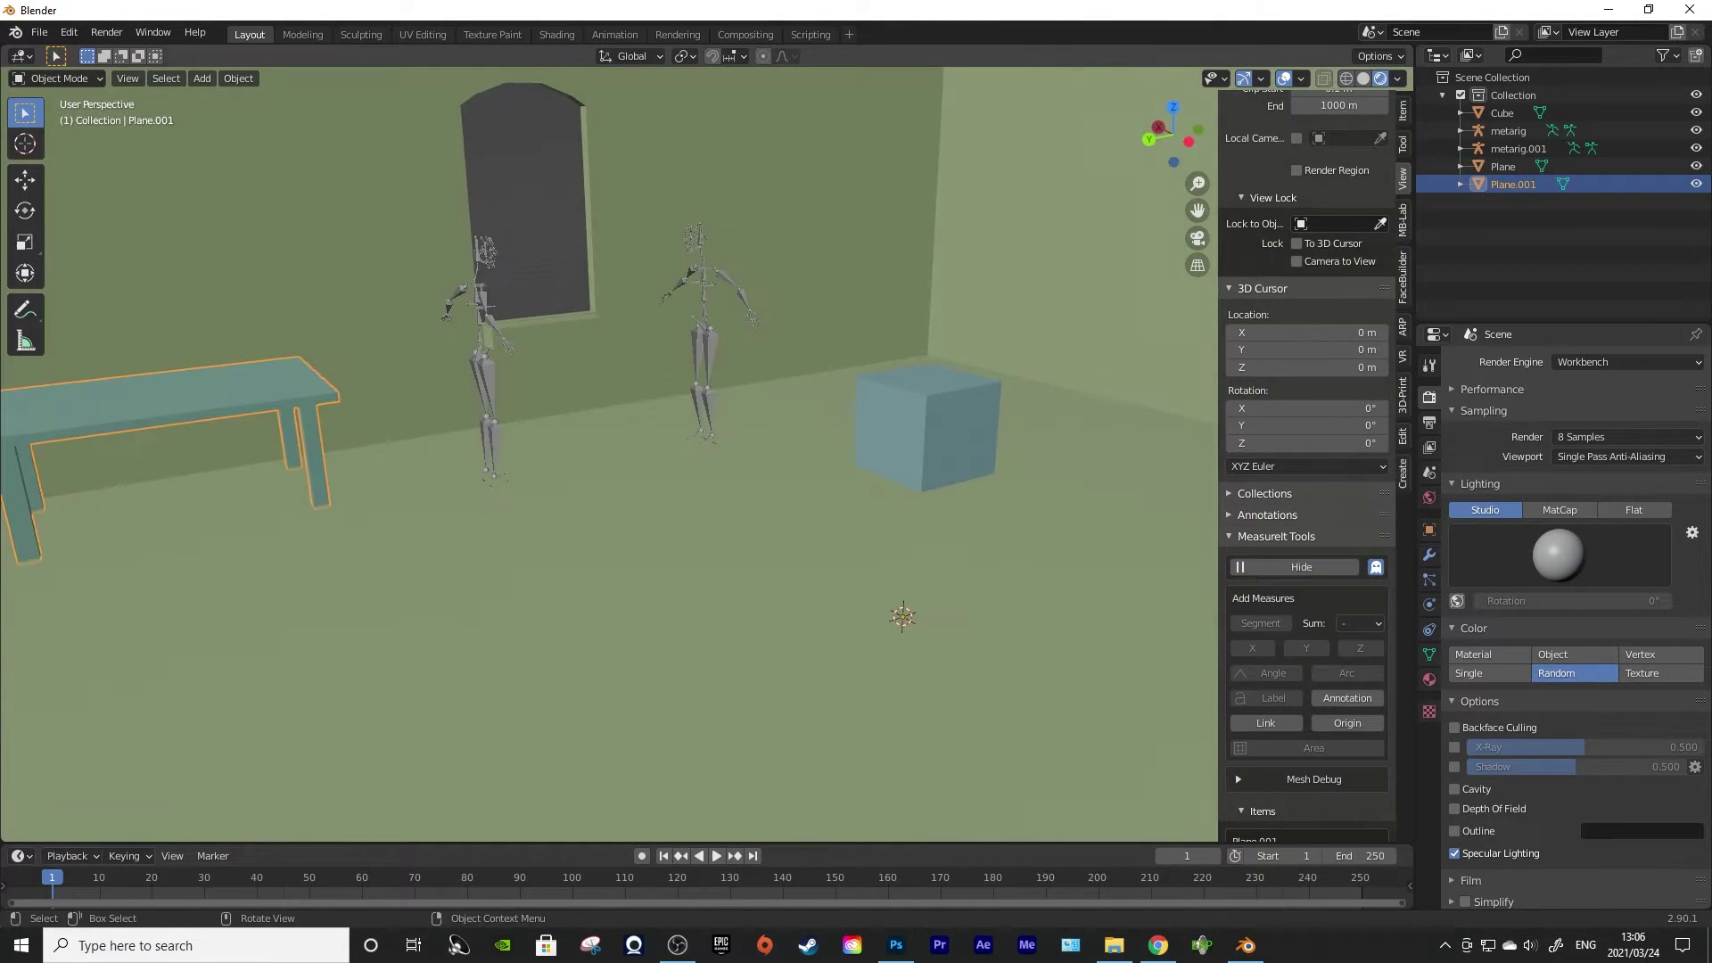
Separate the sill box beneath the arched window from the room mesh into its own object
left_click(758, 339)
key("Tab")
left_click(548, 333)
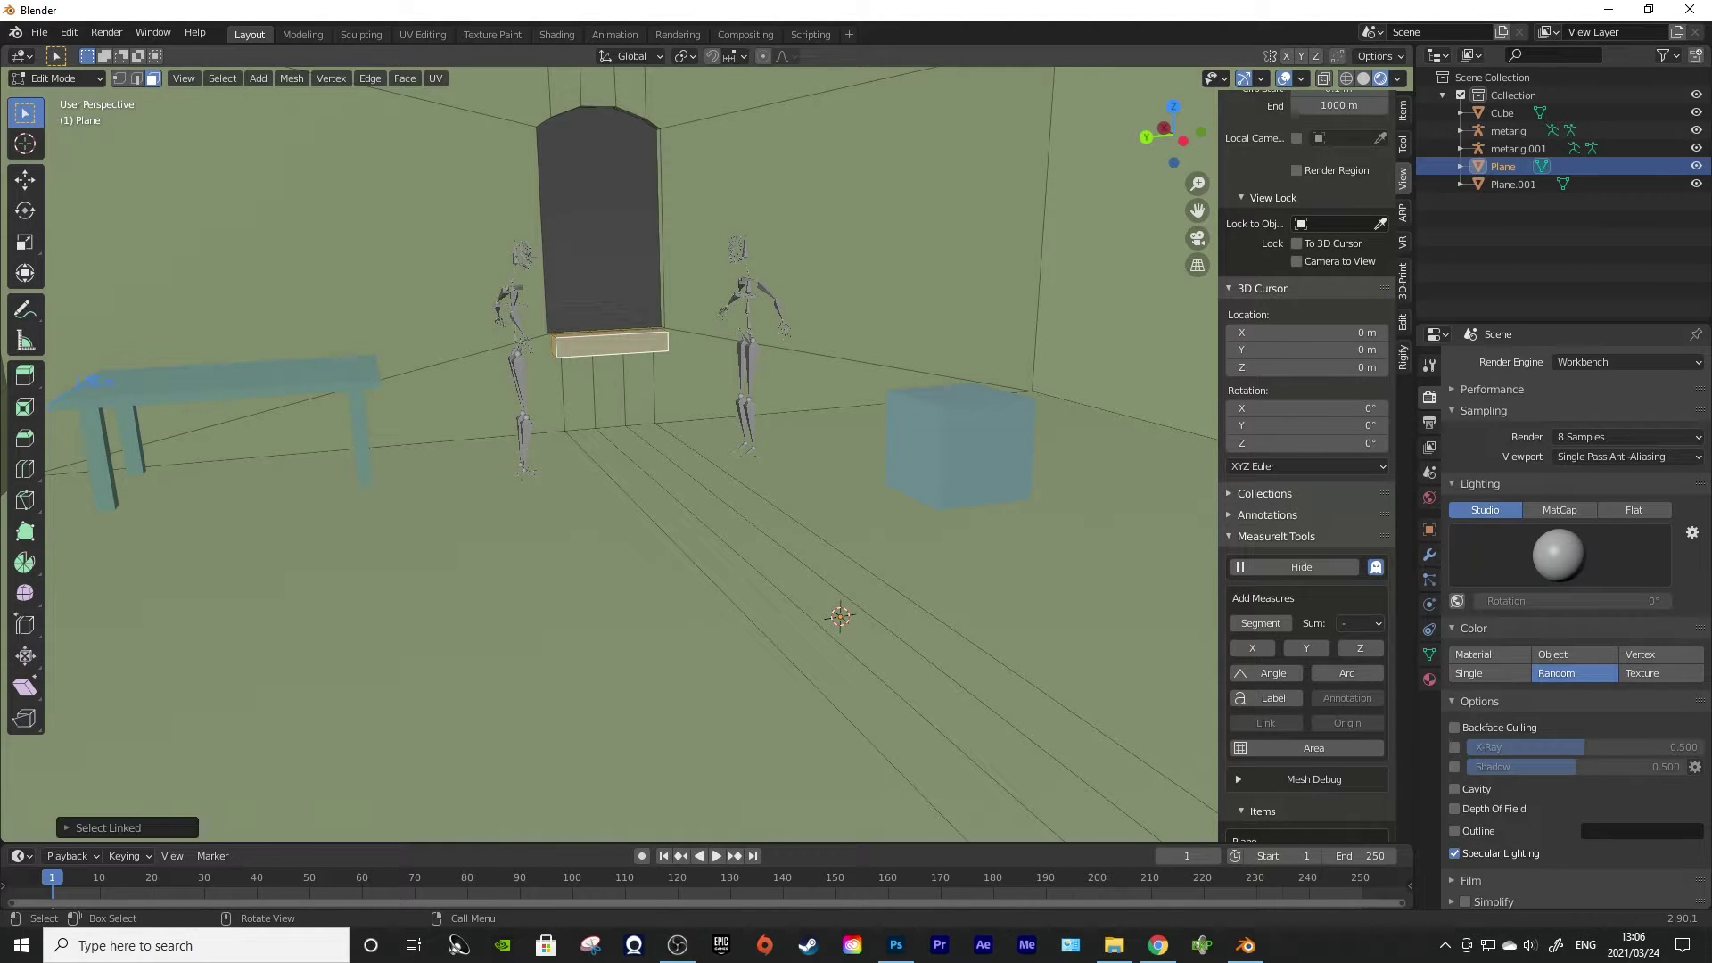
key("p")
left_click(599, 345)
key("Tab")
left_click(606, 344)
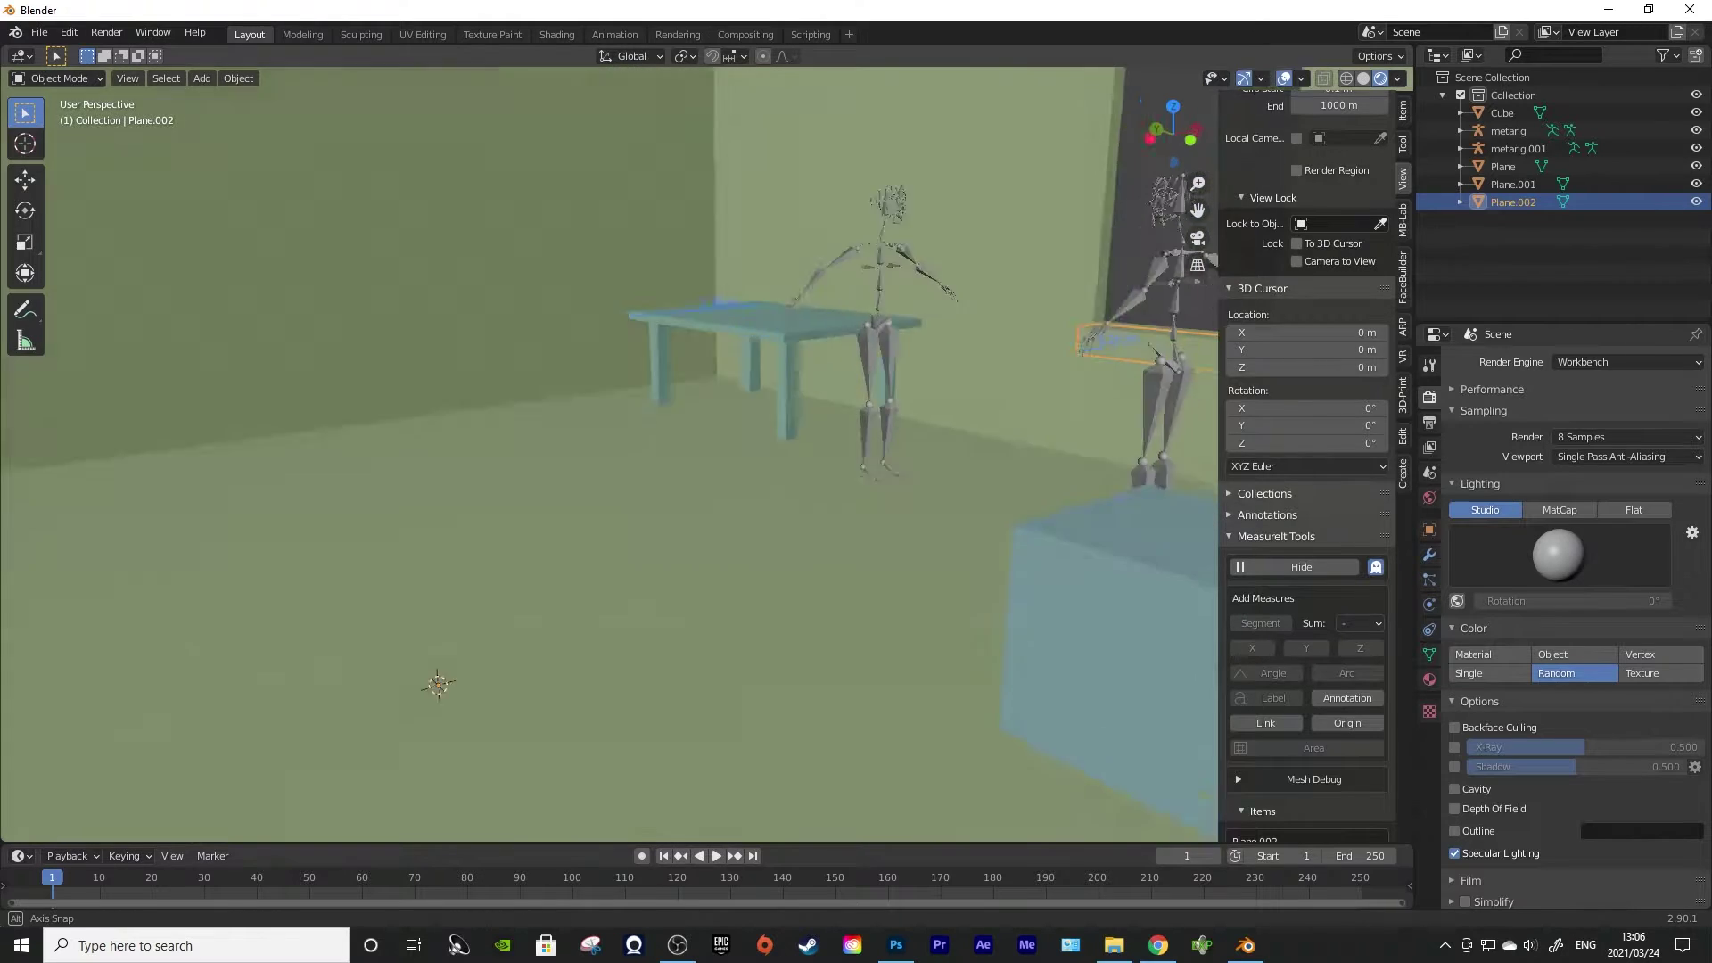
Select the room mesh and set the render sampling to 16 Samples
left_click(597, 472)
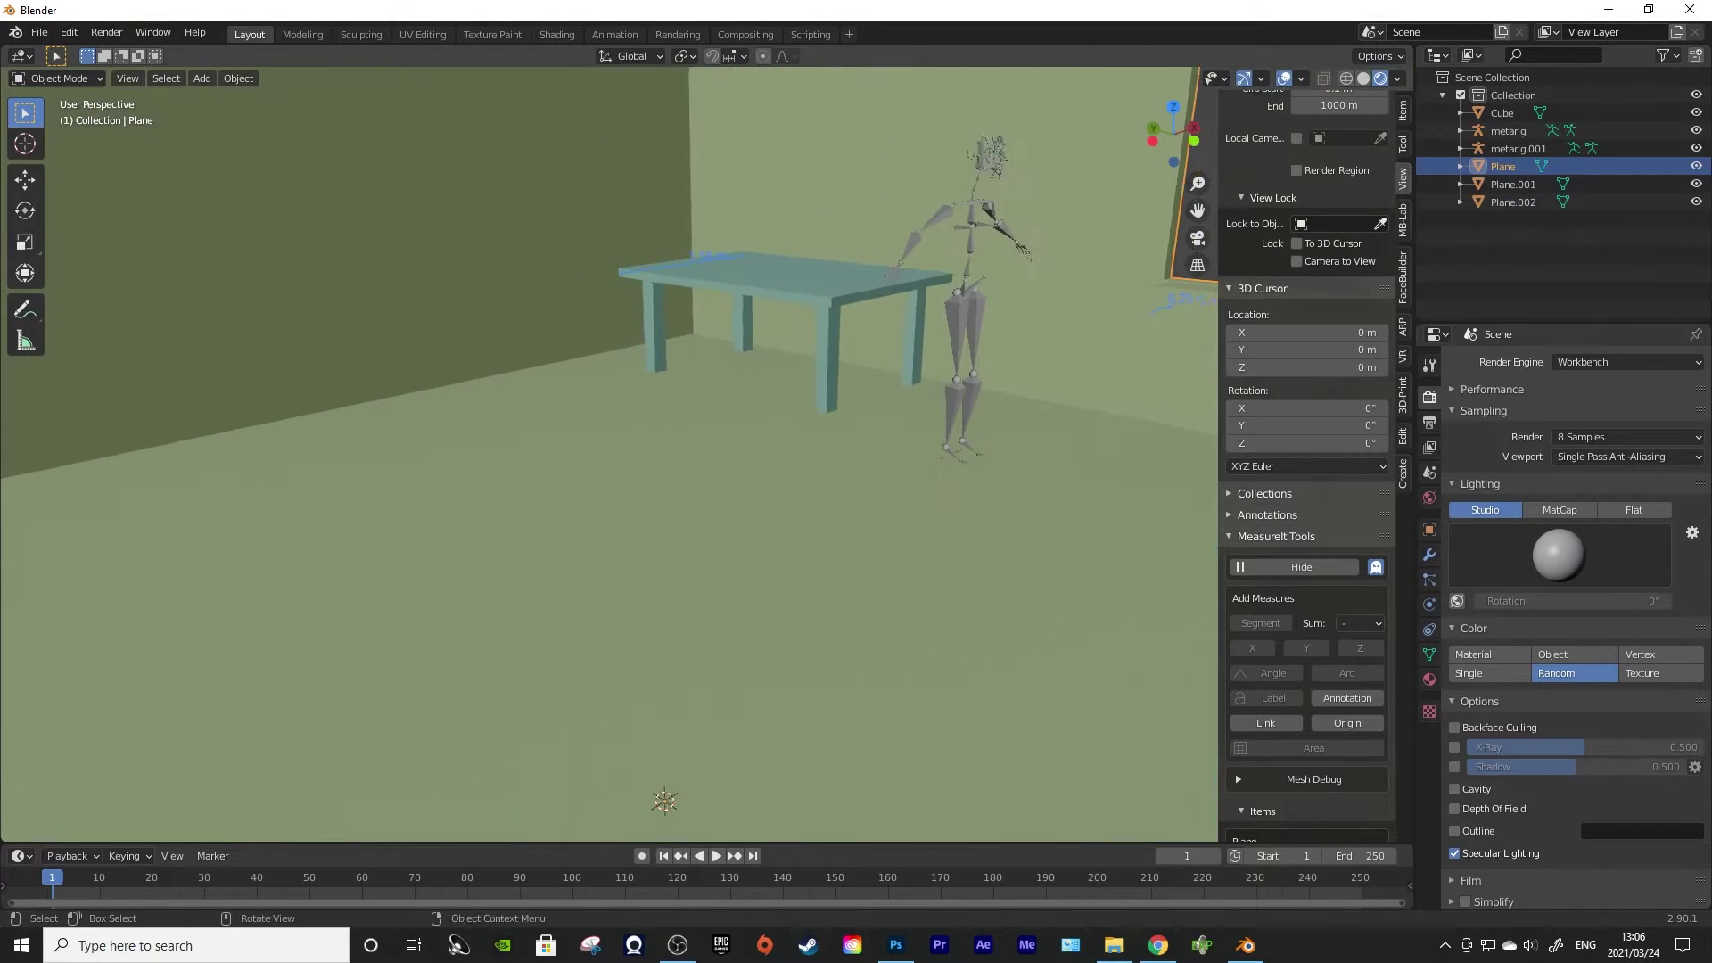
left_click(1627, 437)
left_click(1578, 554)
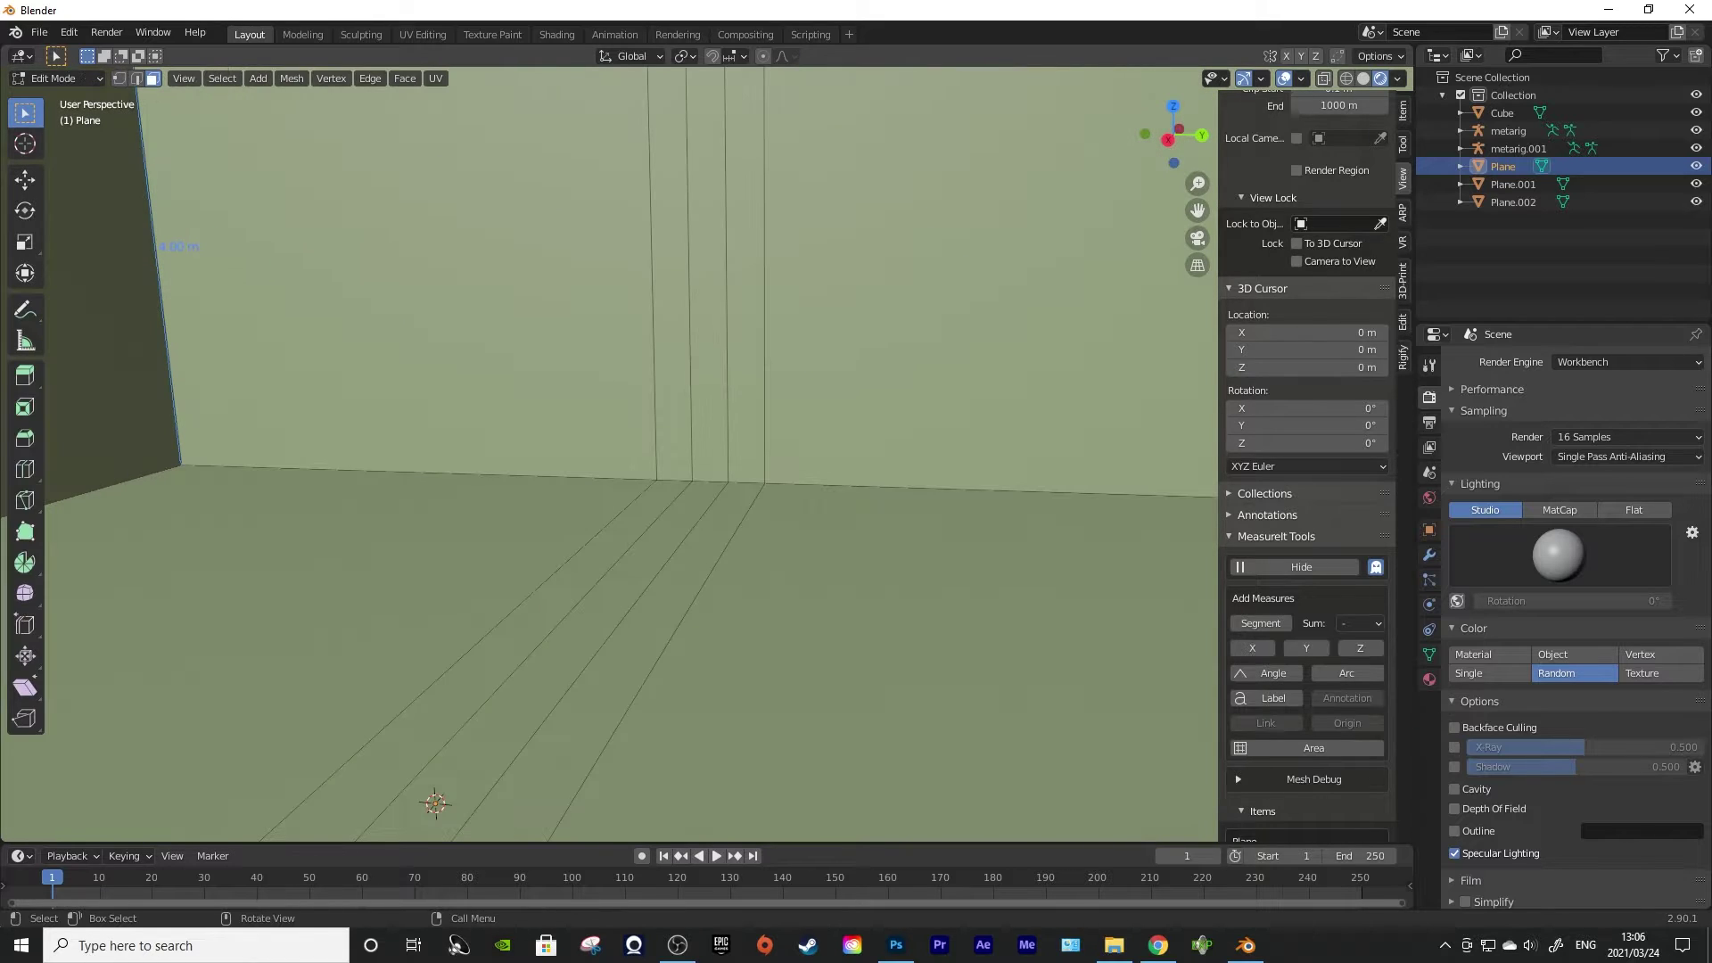
Add a horizontal loop cut across the room wall and extrude the three narrow faces below it as a door
key("ctrl+r")
key("Return")
left_click(709, 357)
left_click(746, 356, "shift")
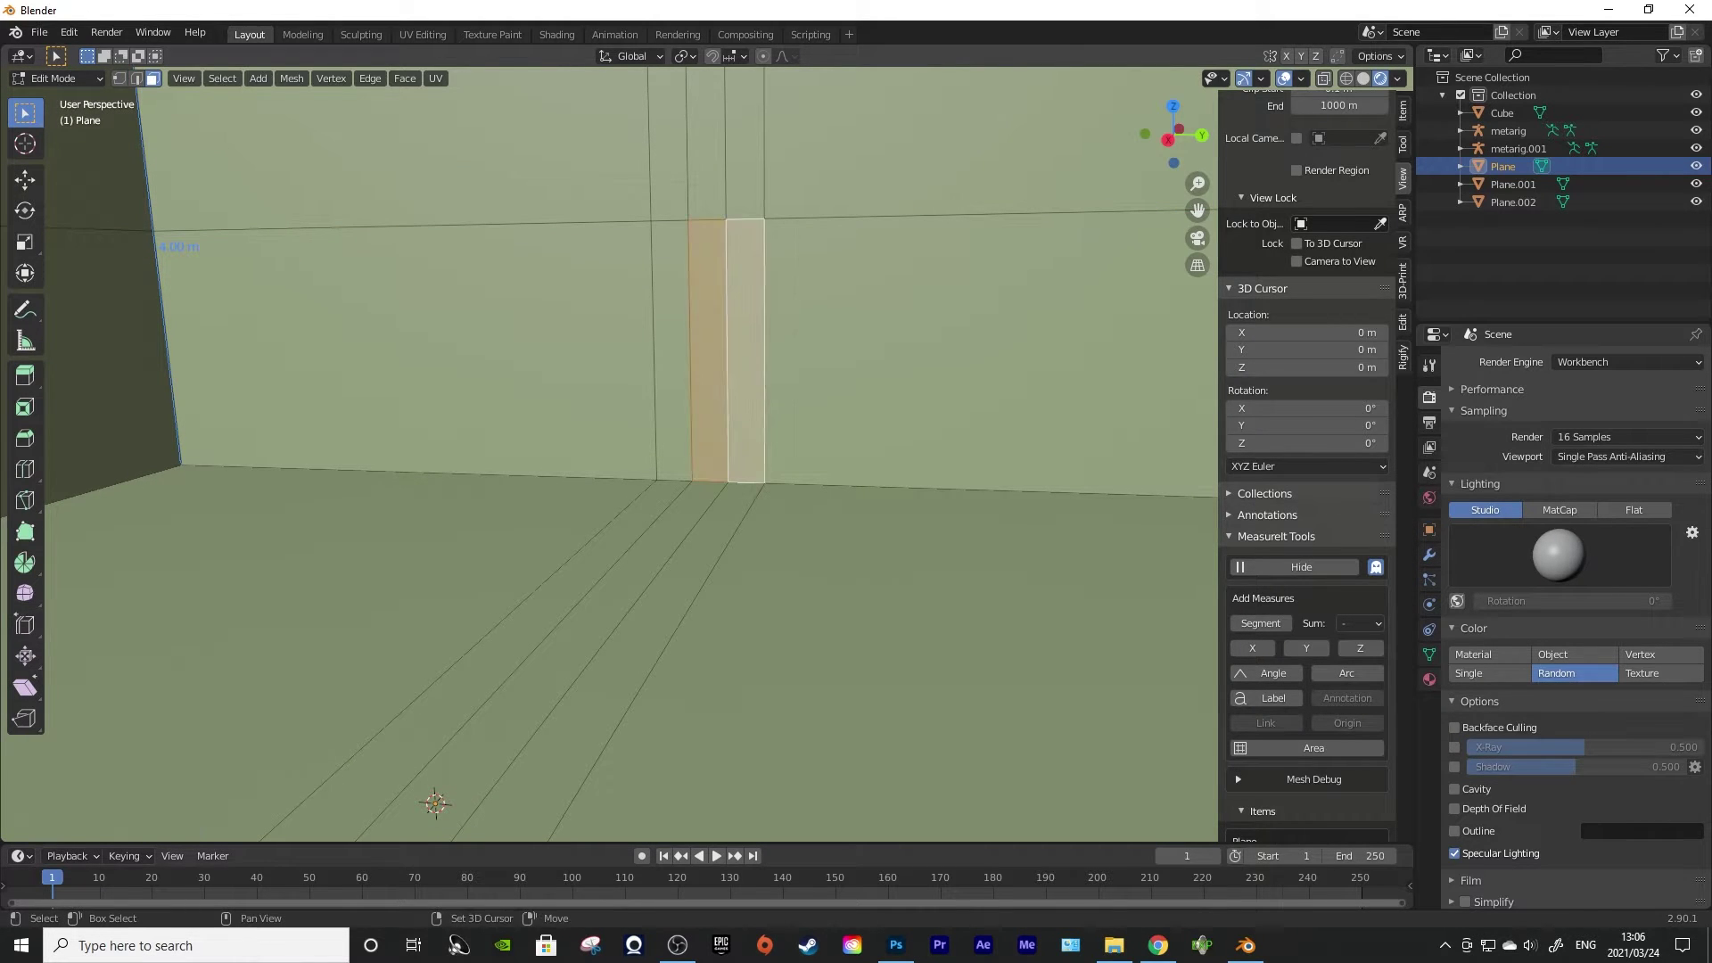
left_click(672, 357, "shift")
key("e")
key("Return")
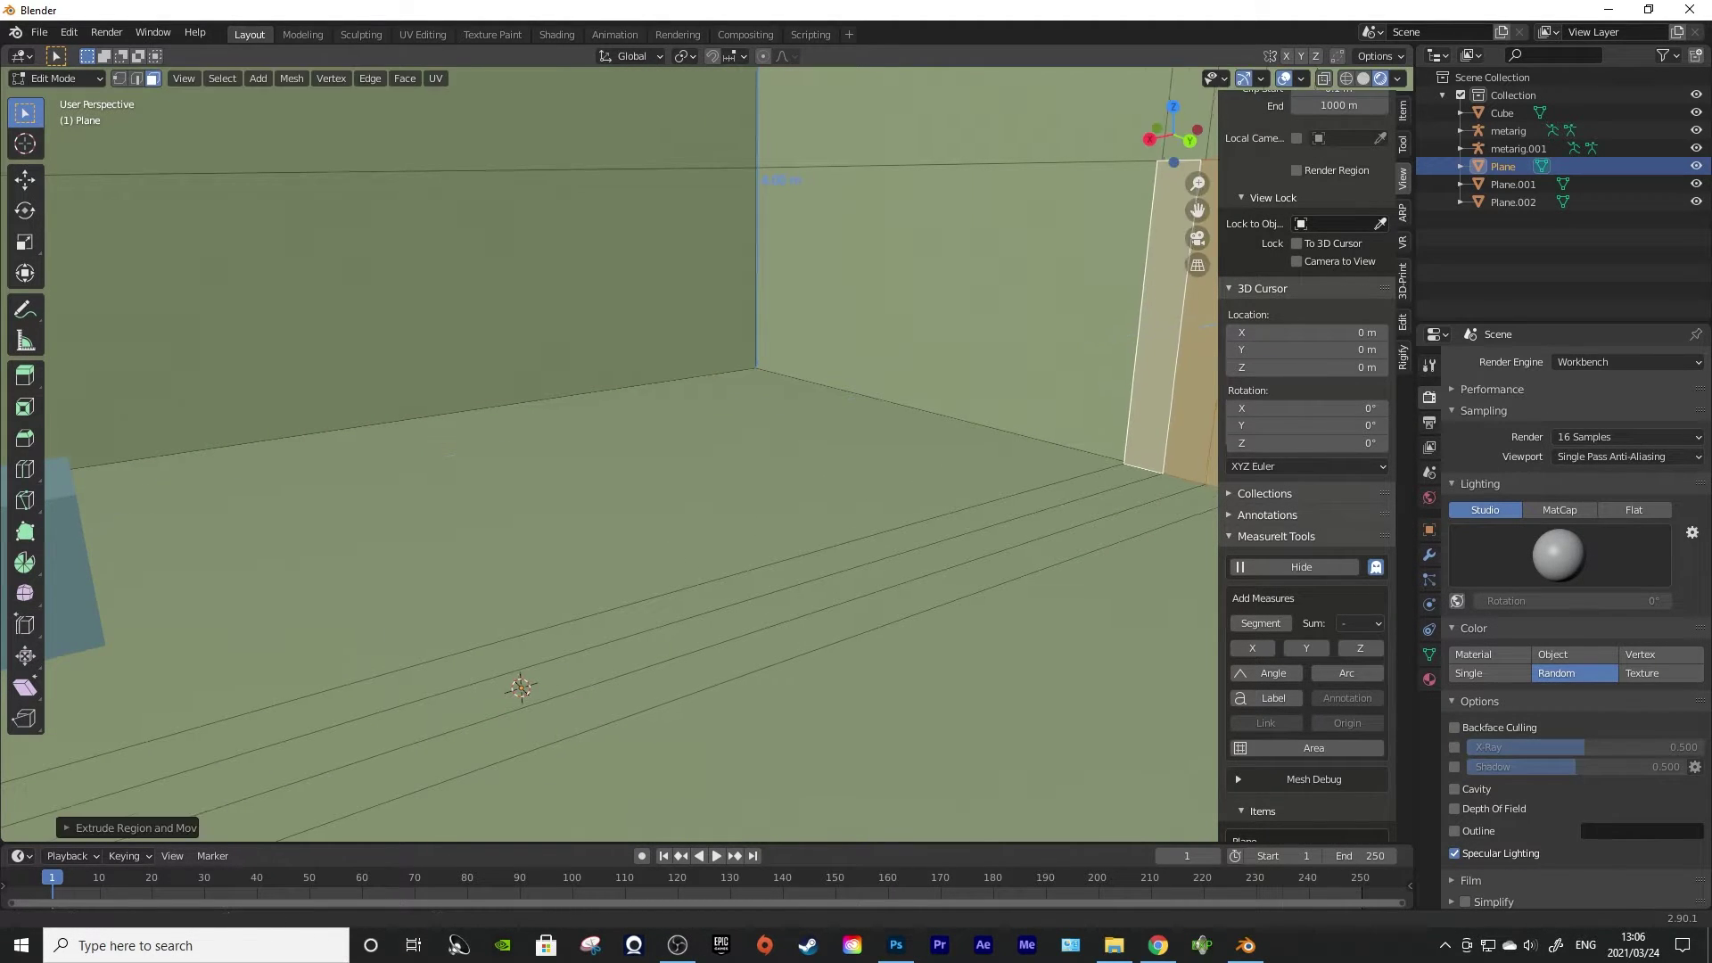
Separate the extruded door faces from the room mesh and select the resulting door object
key("p")
left_click(727, 361)
key("Tab")
left_click(1017, 312)
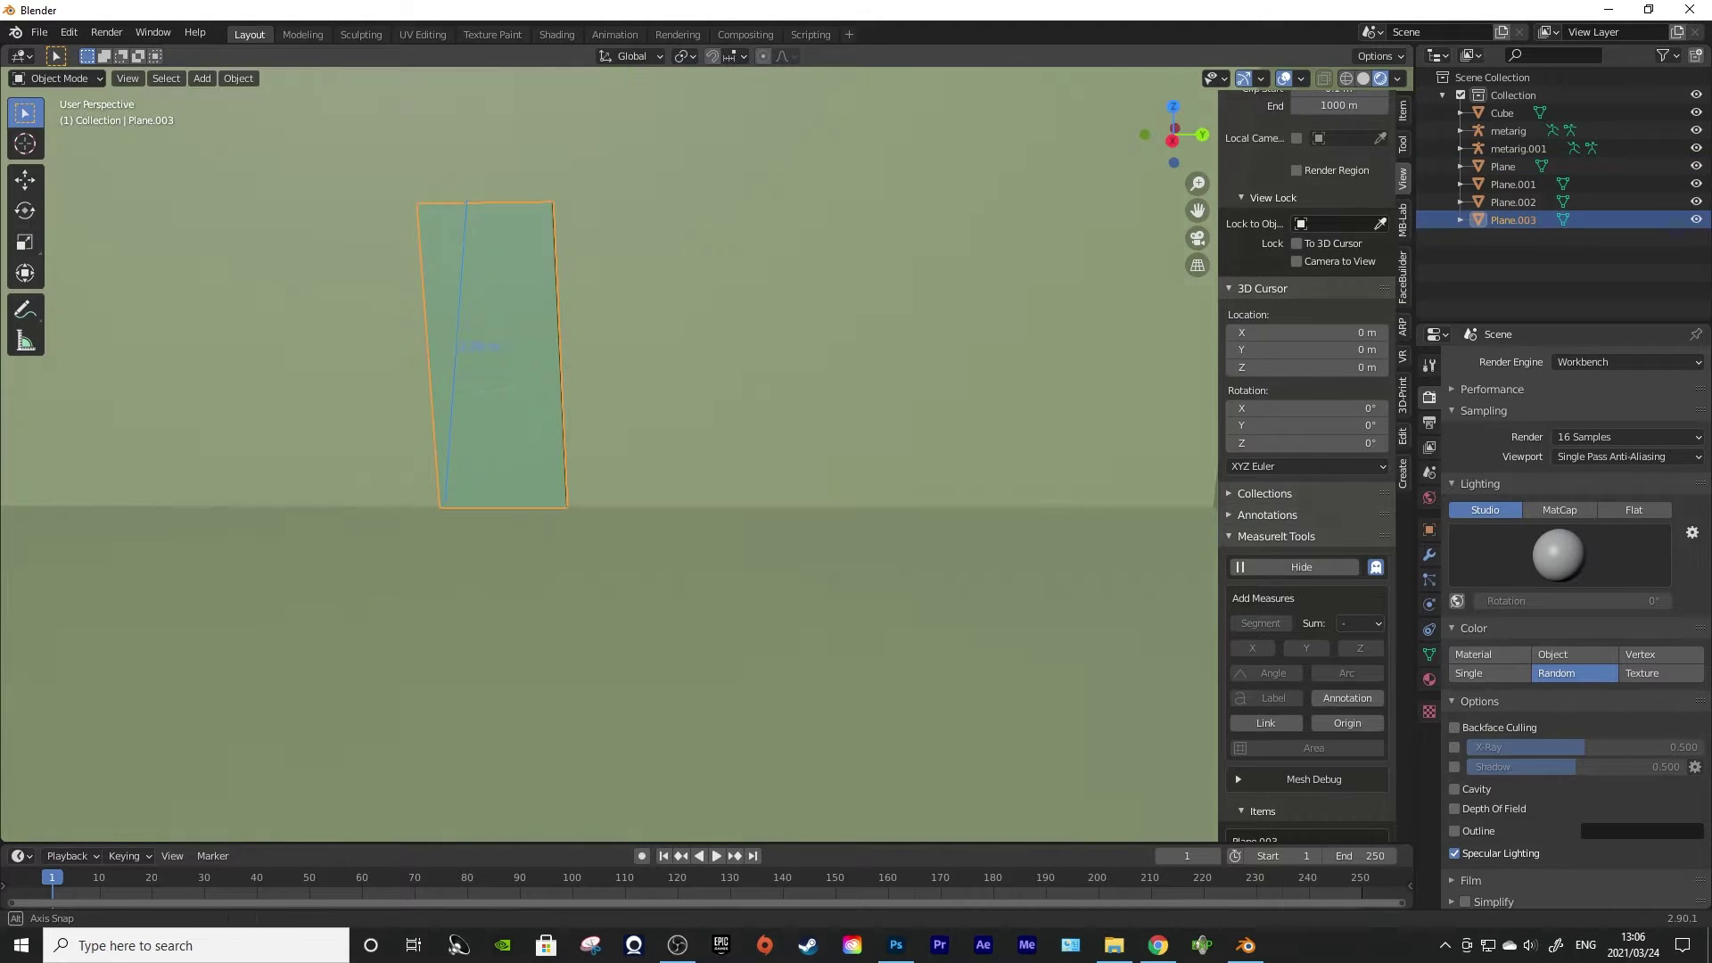
Widen the door's geometry along the Y axis in Edit Mode
key("Tab")
key("s")
right_click(664, 399)
key("s")
key("x")
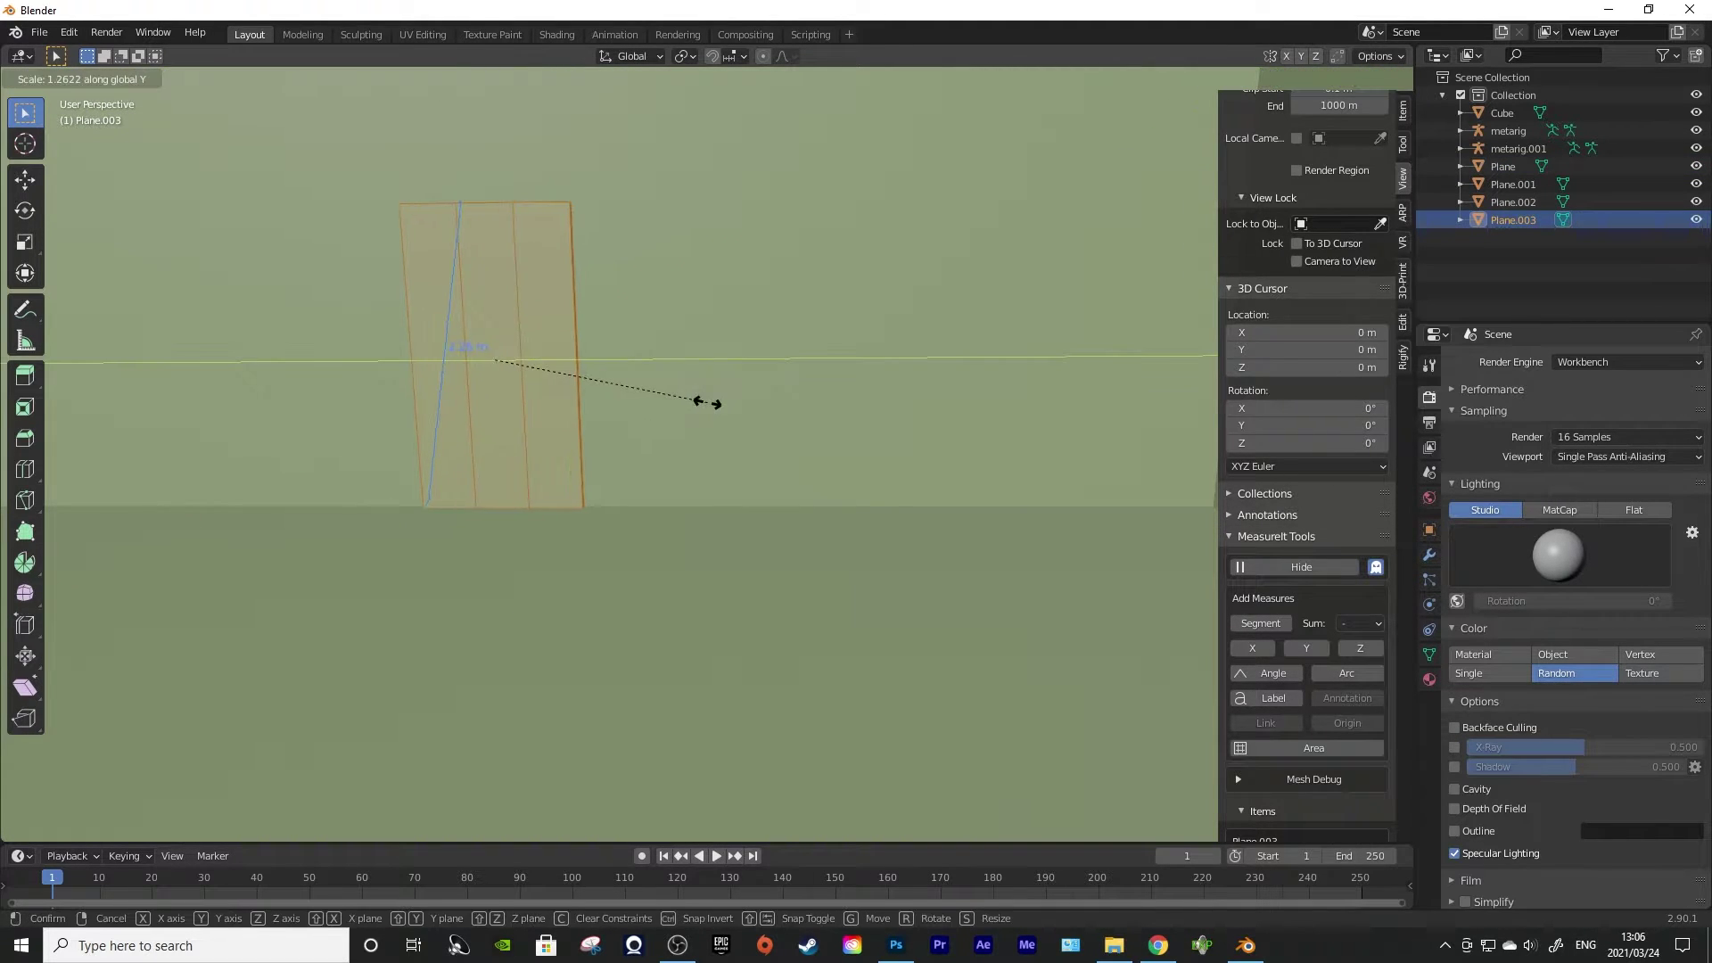
left_click(688, 400)
key("Tab")
scroll(608, 454, "down", 5)
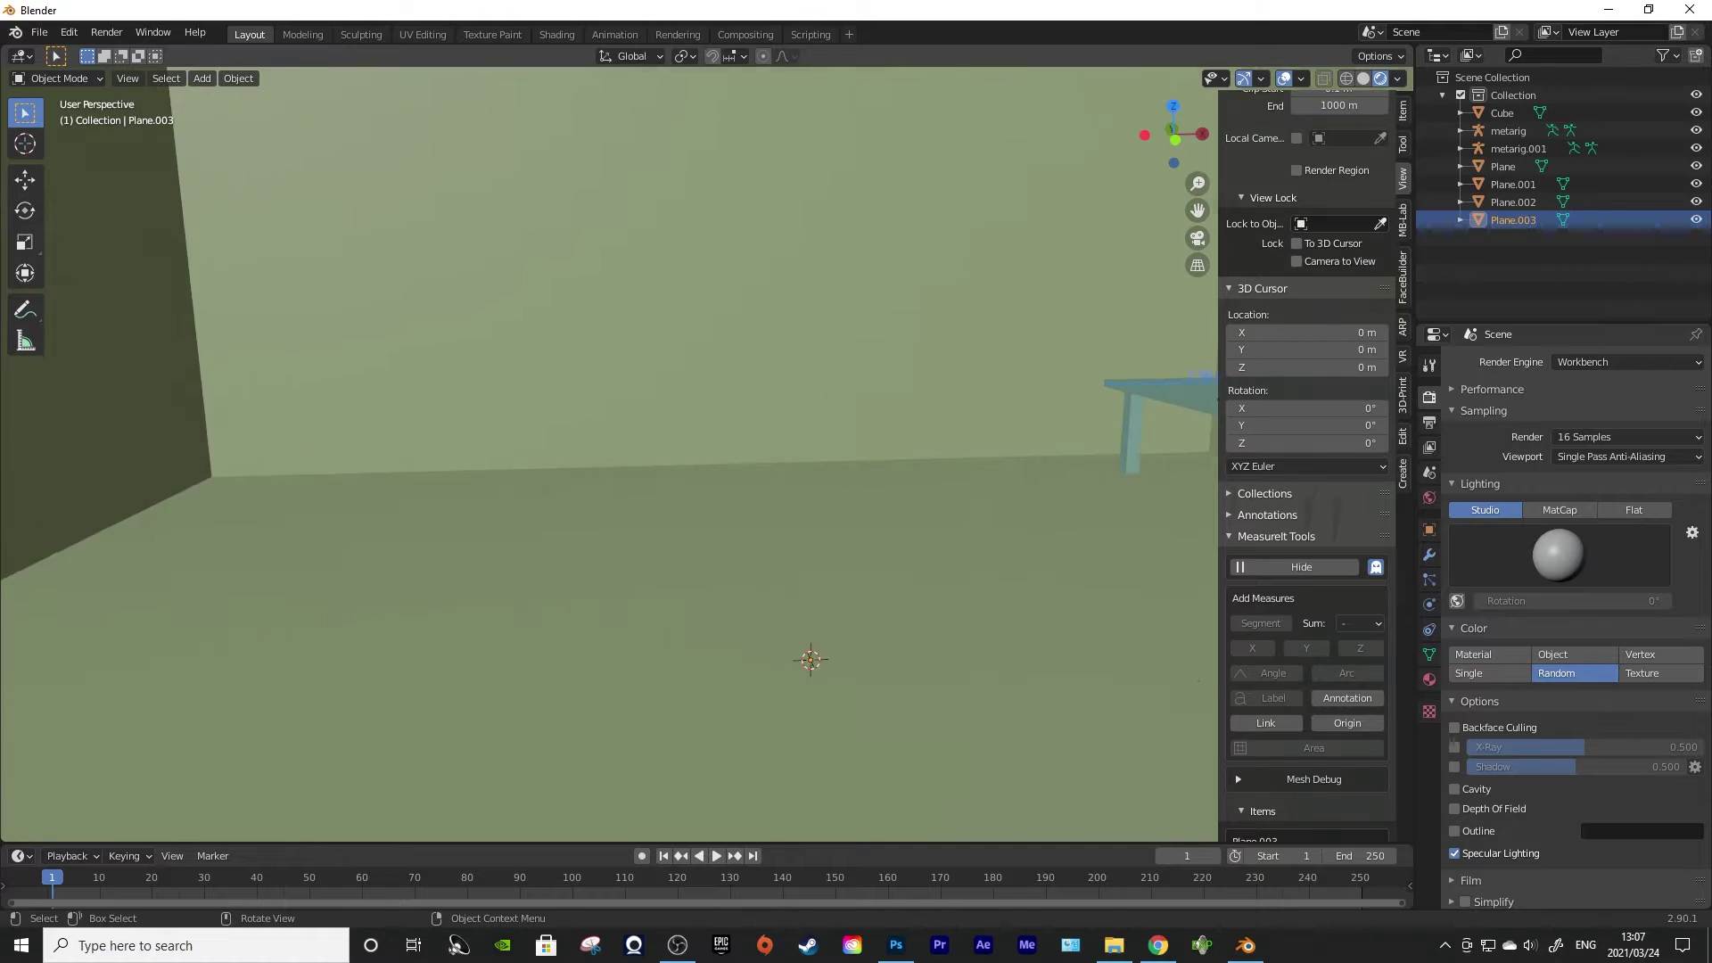
Duplicate the cube and place the copy in the open floor area near the table
left_click(1177, 428)
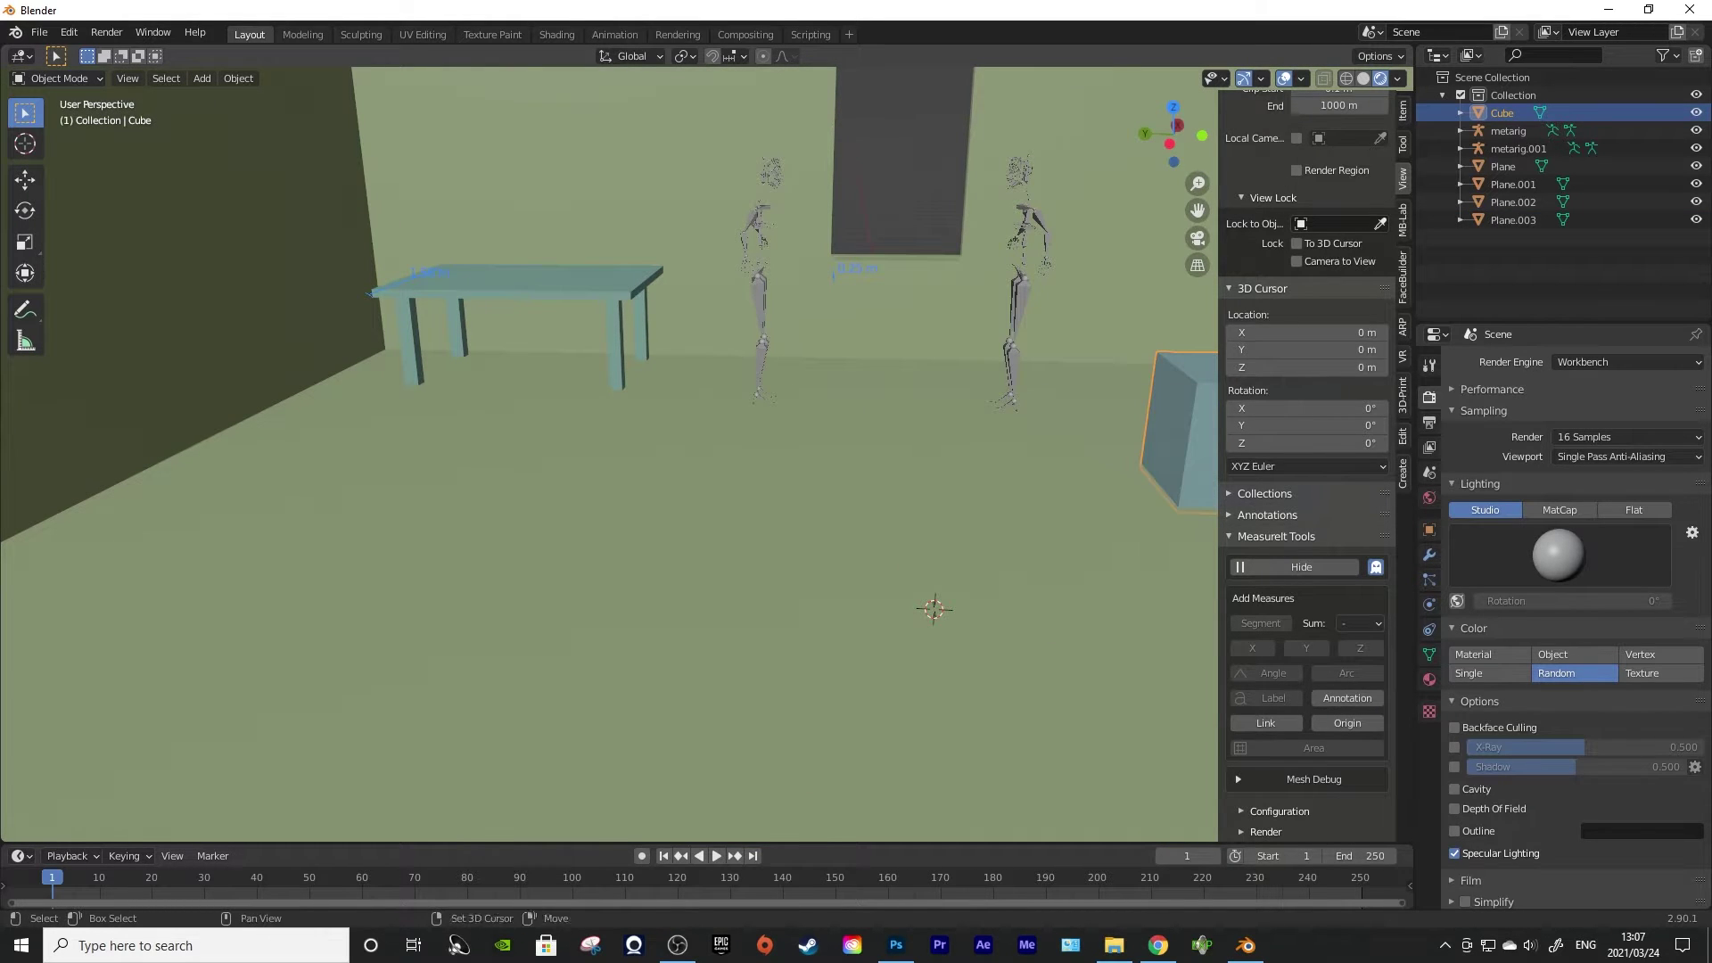
key("shift+s")
key("Escape")
key("shift+d")
left_click(575, 379)
Flatten the duplicated cube along the Y axis into an upright slab in Edit Mode
key("Tab")
key("s")
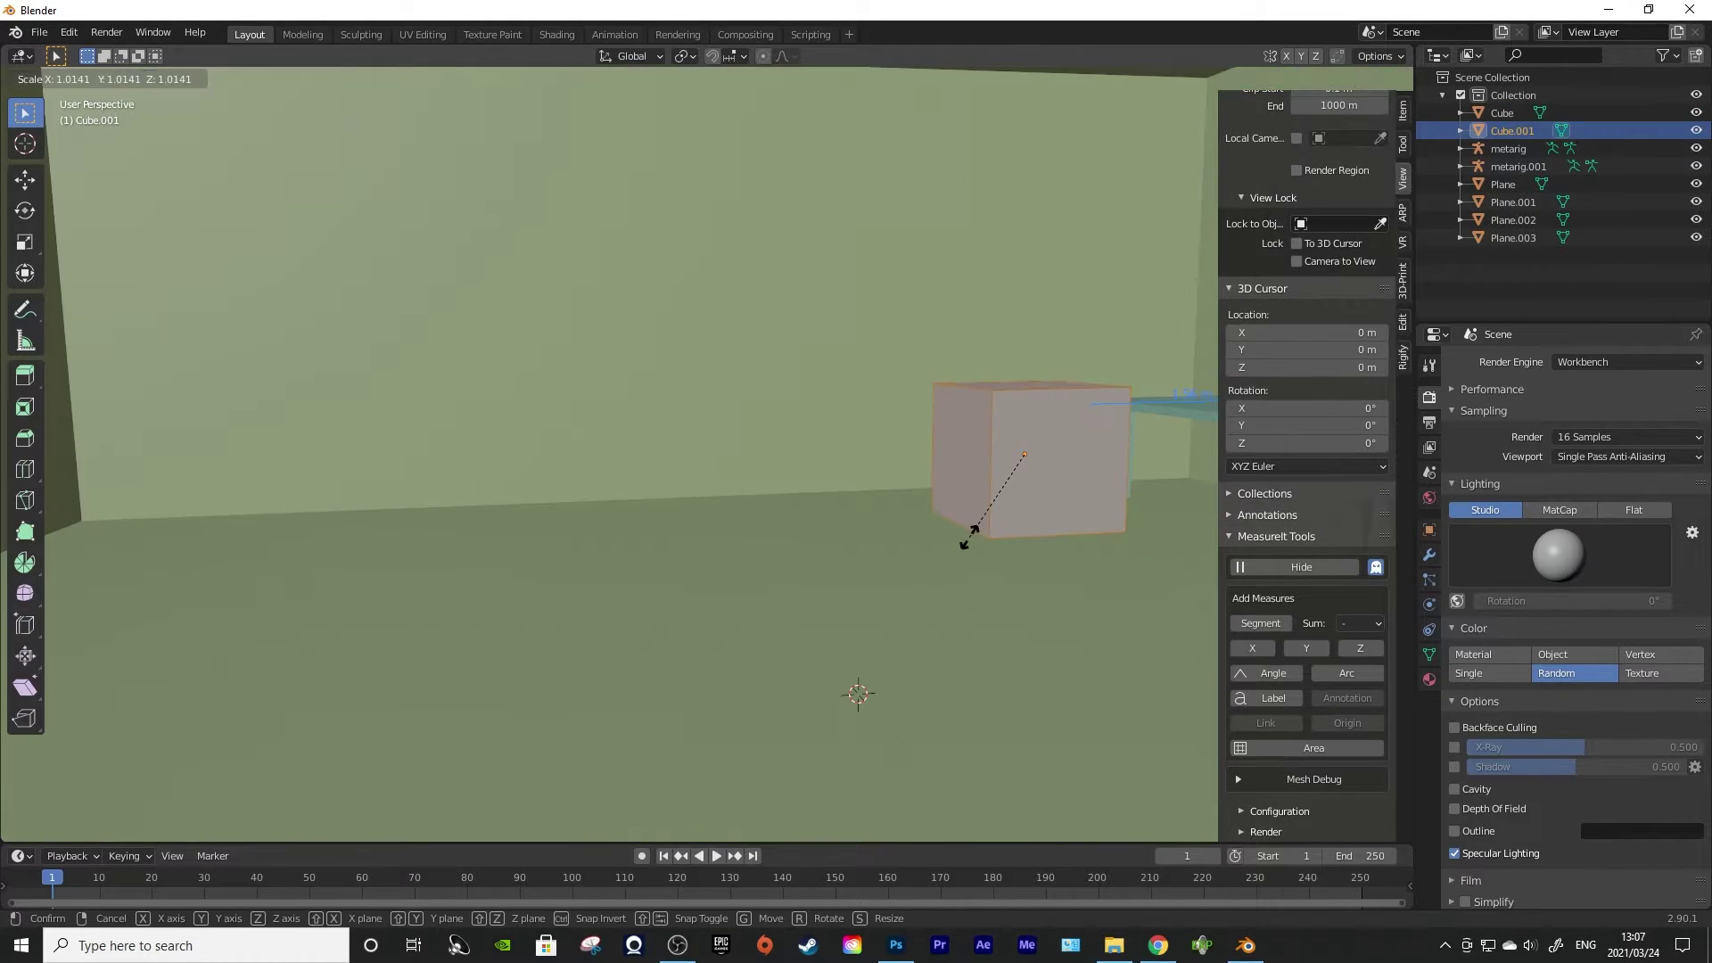
right_click(969, 537)
key("s")
key("y")
left_click(891, 413)
key("s")
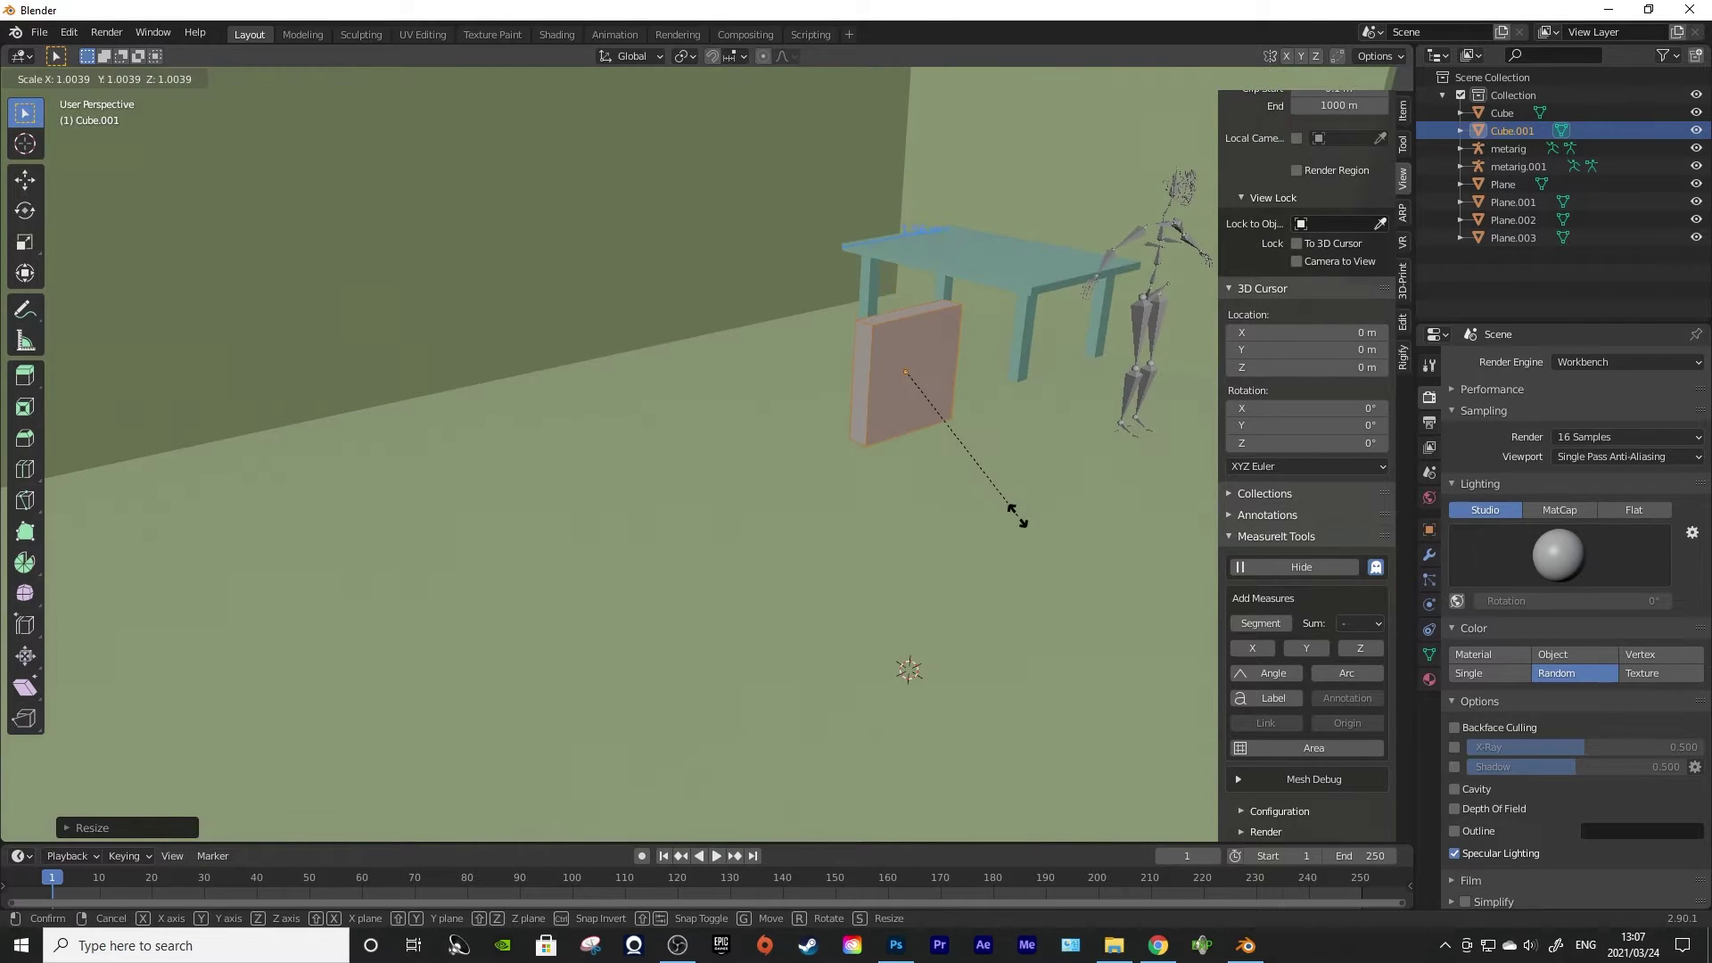
key("y")
left_click(958, 434)
Resize the slab overall and along Z, thin it further along Y, and adjust its width along X
key("s")
left_click(1007, 510)
key("s")
key("z")
left_click(1009, 507)
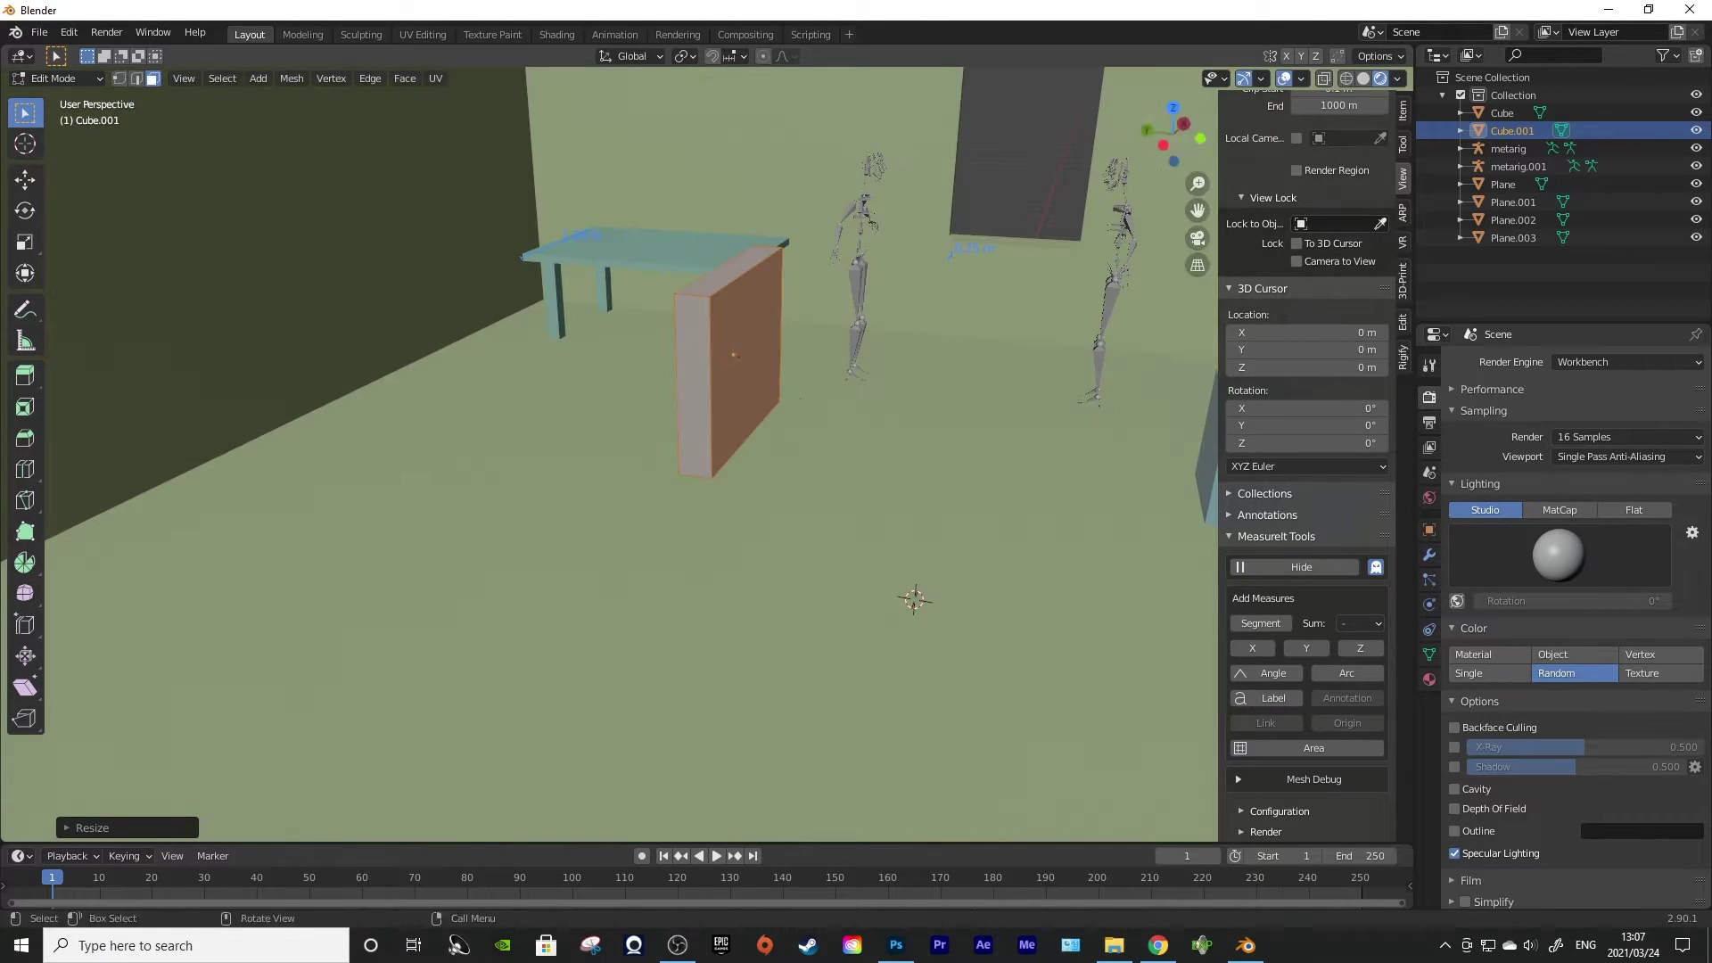
key("s")
key("y")
left_click(783, 404)
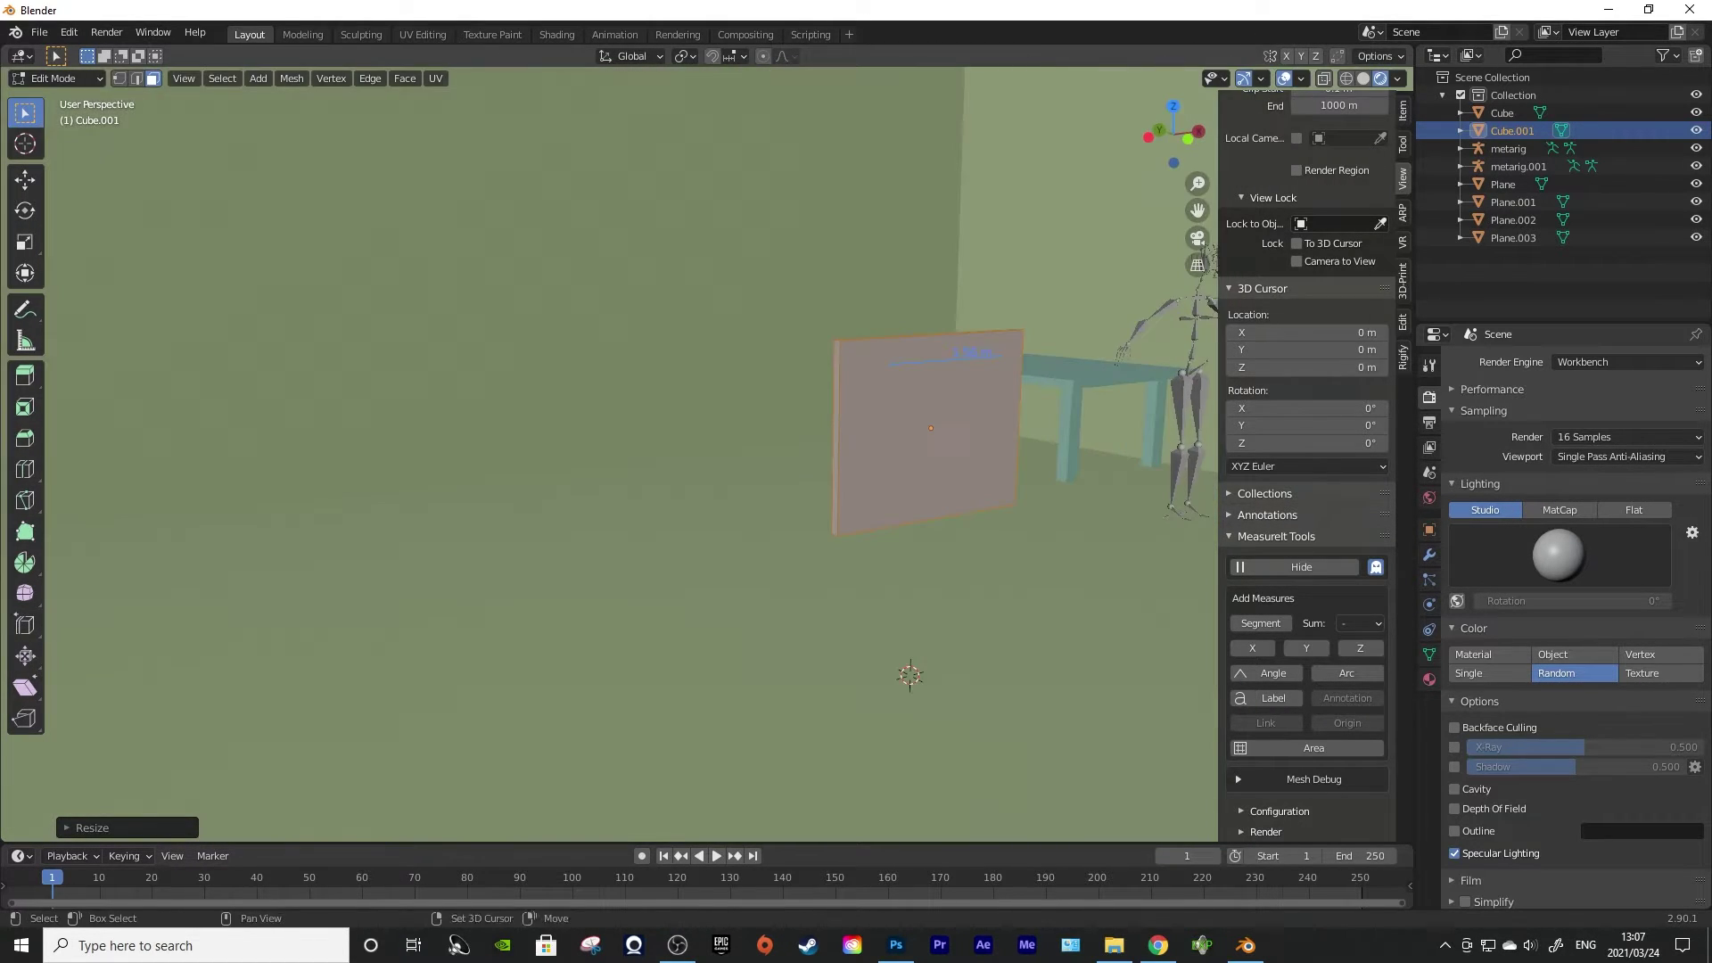
key("s")
key("x")
left_click(901, 570)
Move the thin slab up against the side wall as a hanging picture and scale it to fit
key("Tab")
key("g")
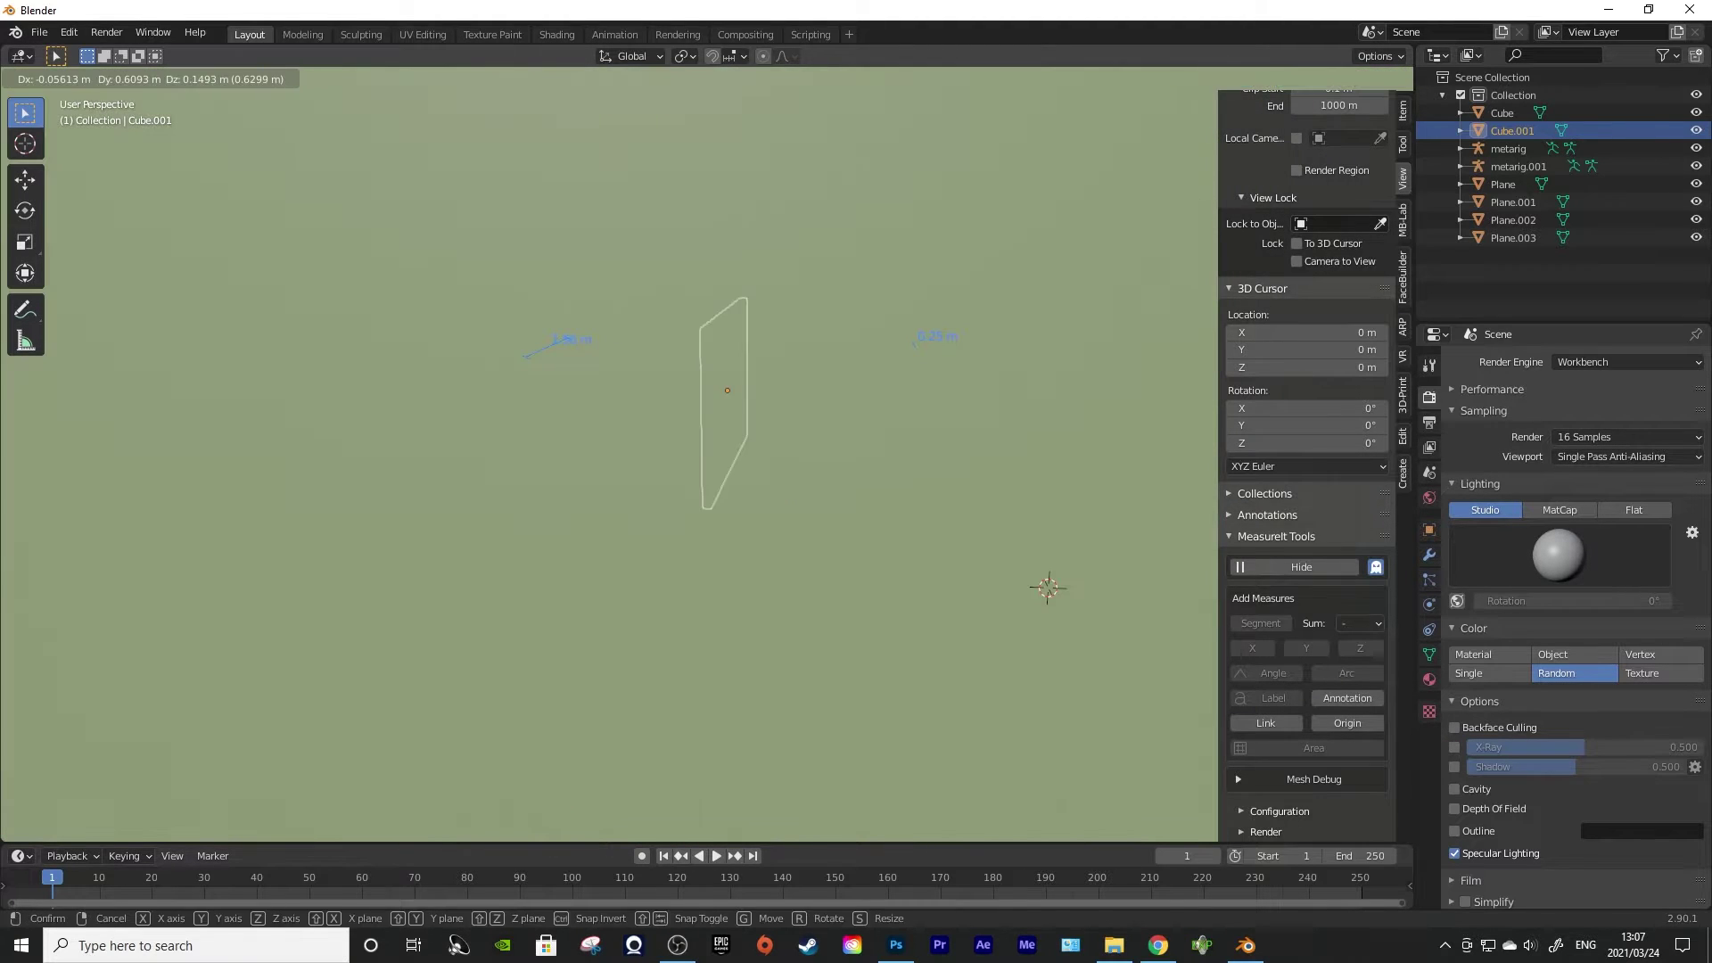
right_click(727, 390)
key("g")
left_click(535, 271)
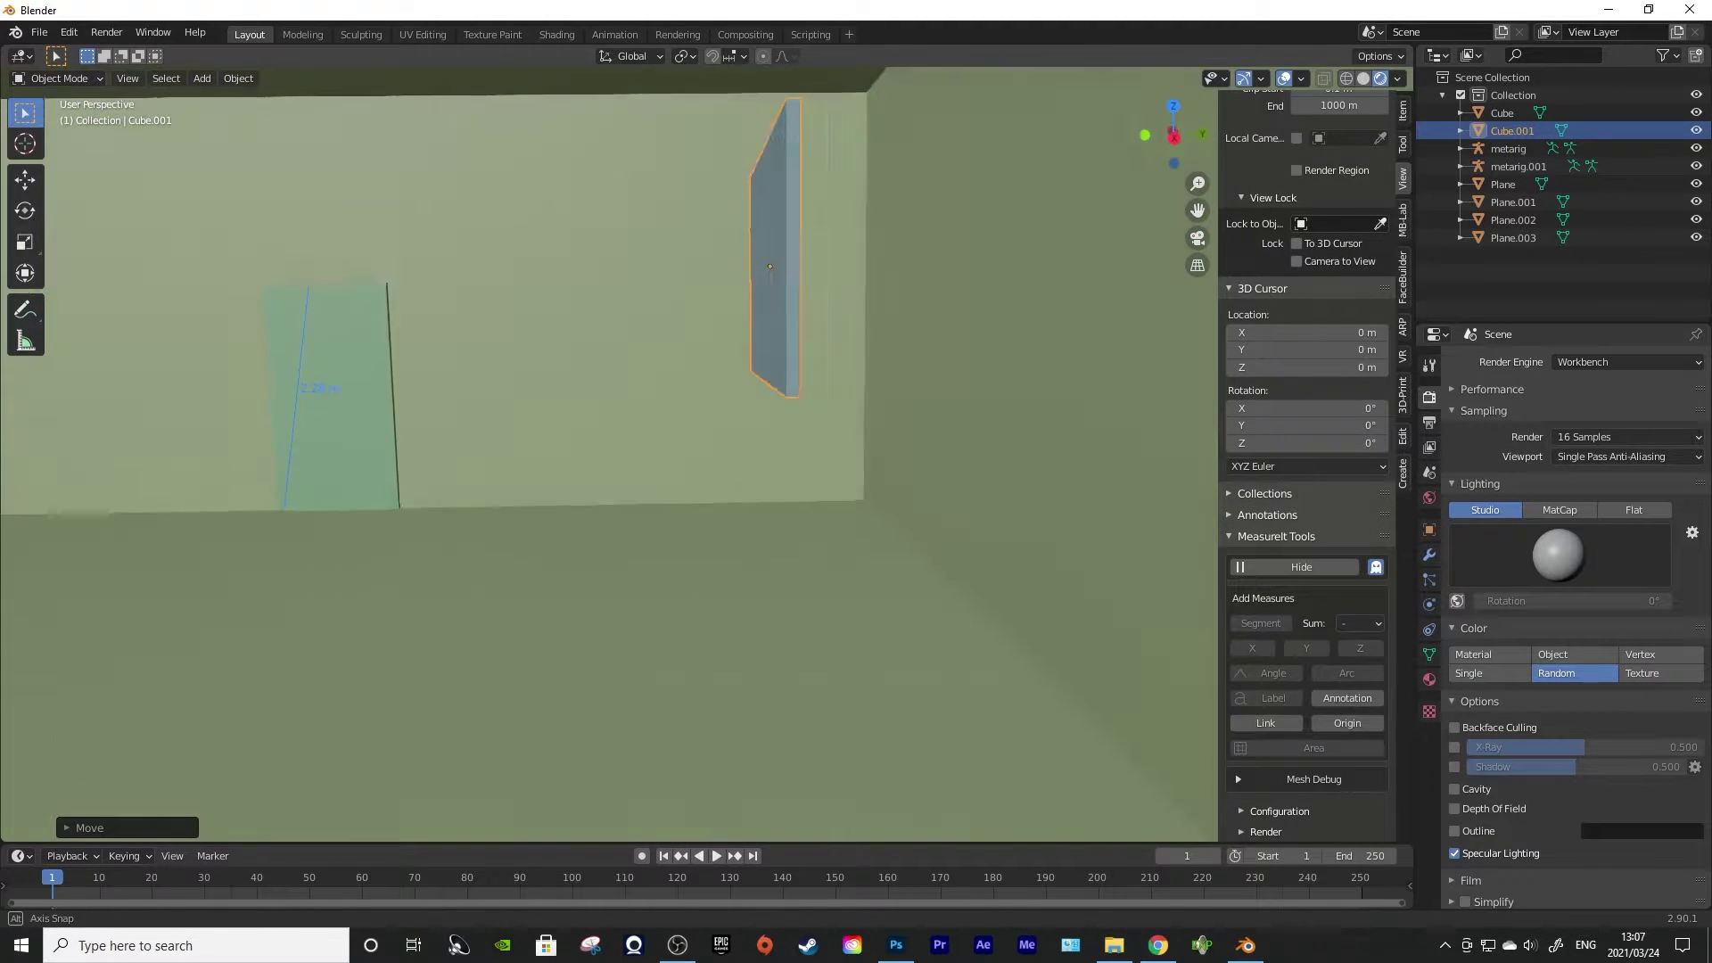
key("g")
left_click(627, 278)
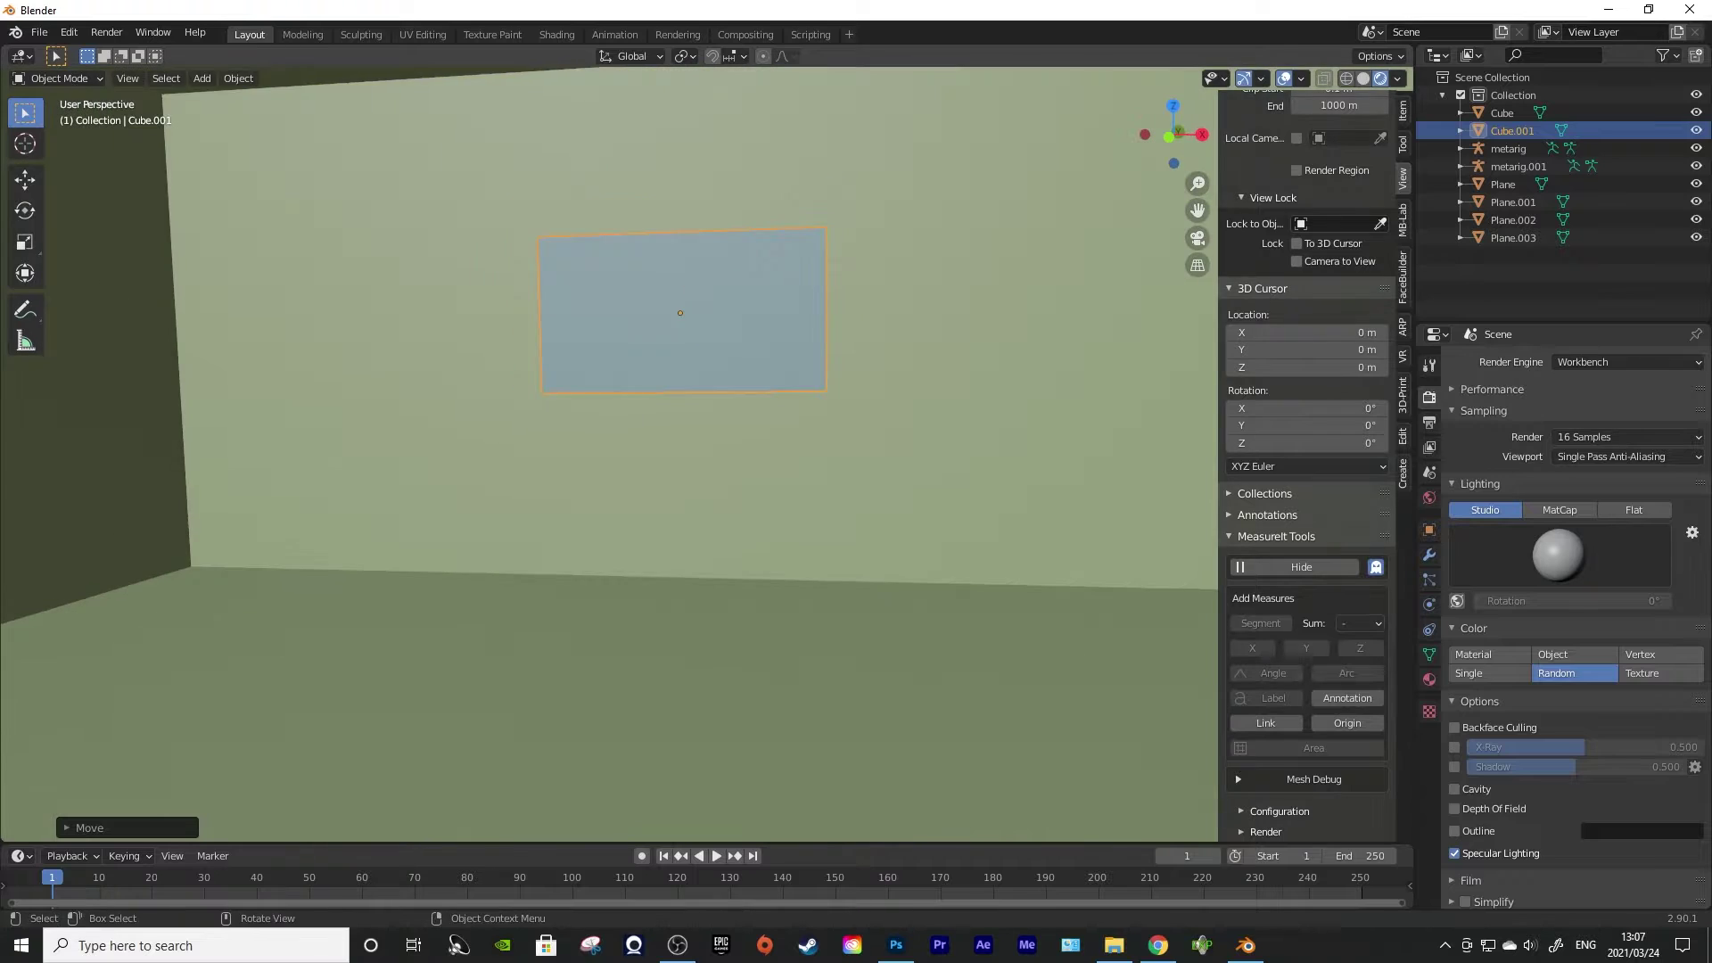
key("s")
left_click(859, 473)
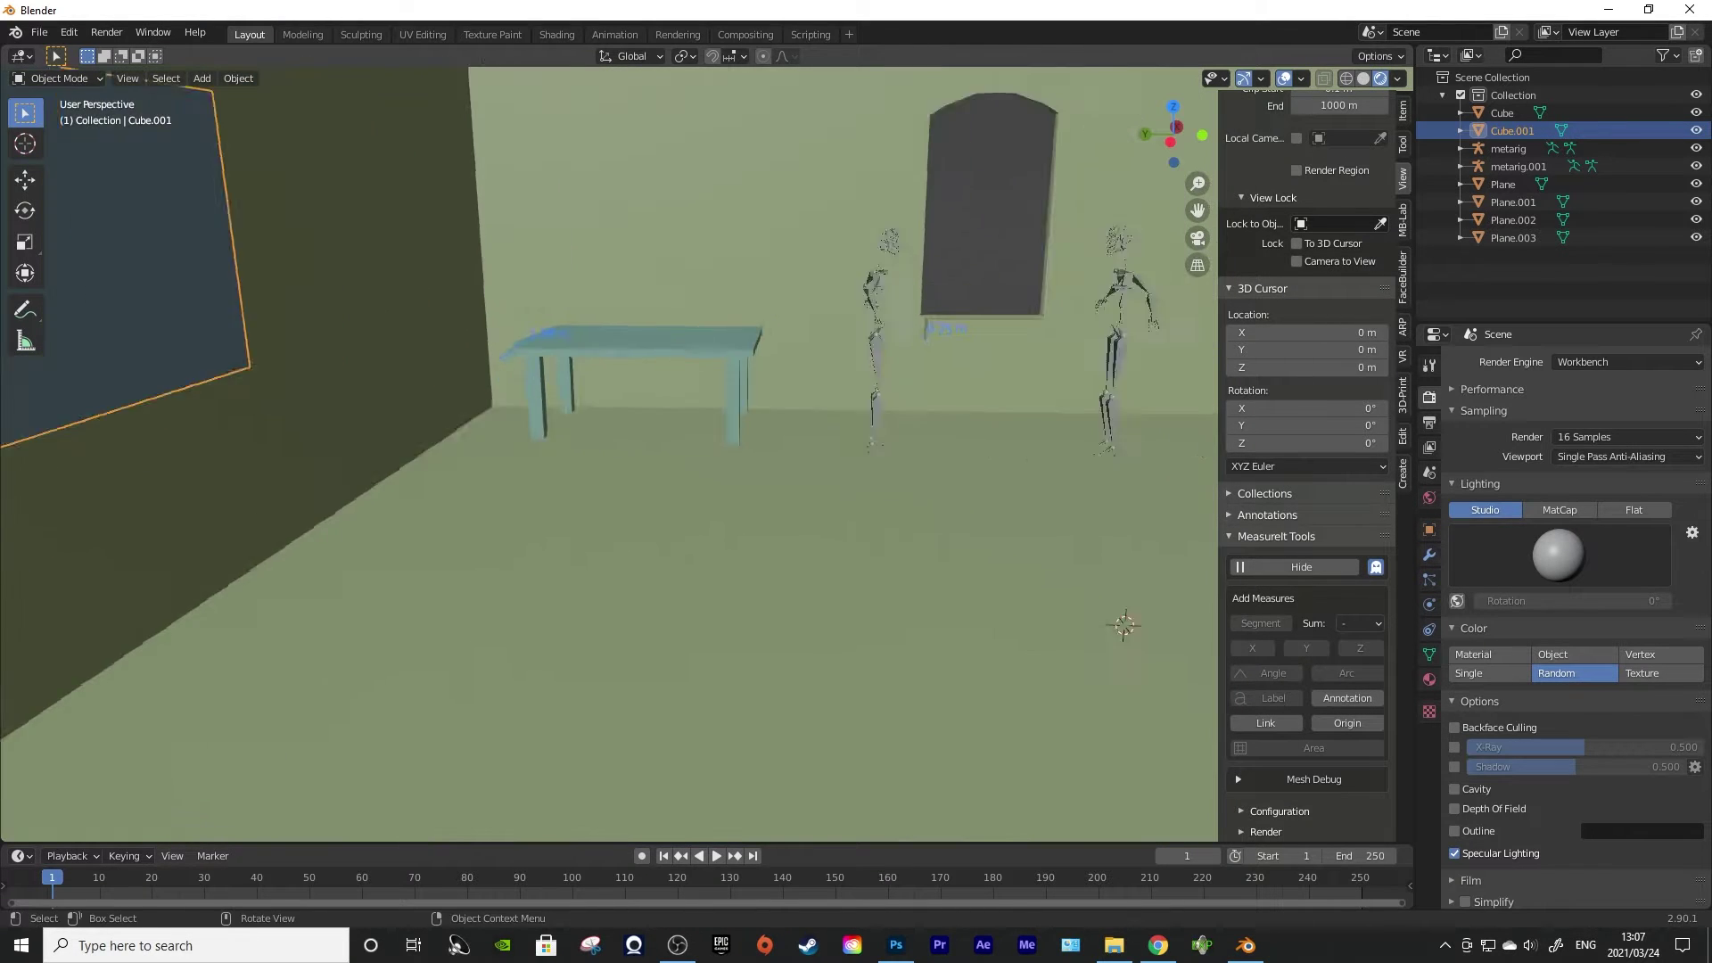
Inspect the table and the two human rigs standing near the arched window
scroll(677, 374, "up", 2)
left_click(634, 344)
scroll(634, 344, "up", 2)
left_click(753, 308)
left_click(845, 347)
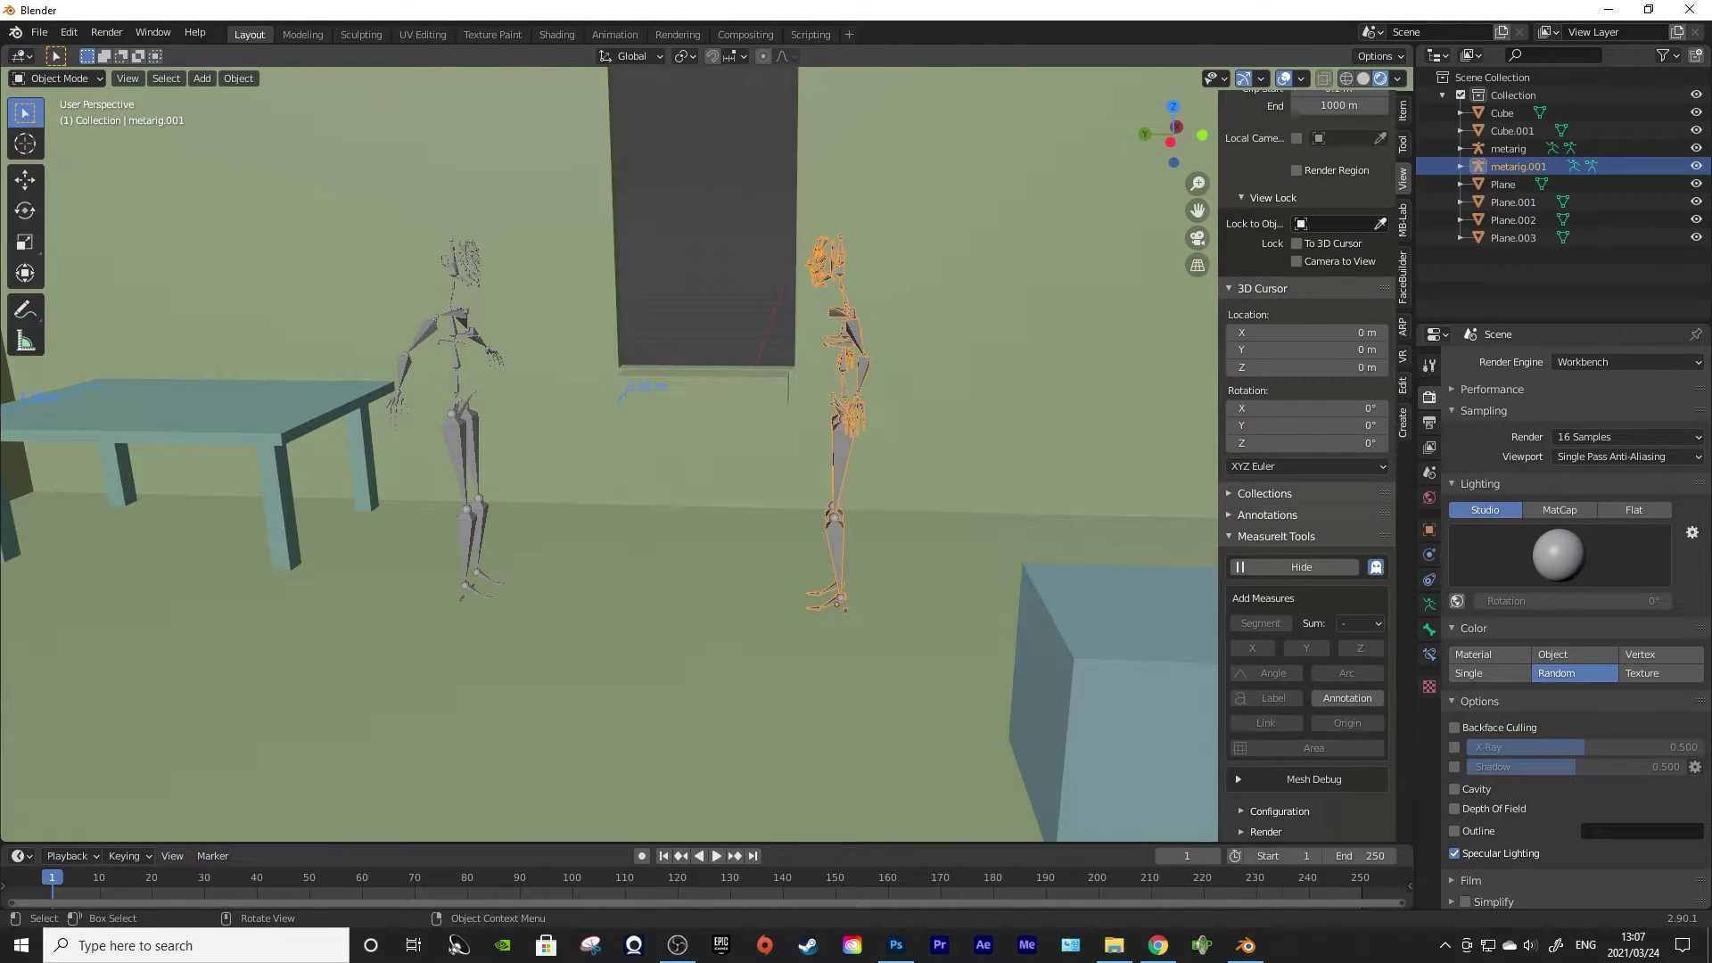
scroll(678, 428, "up", 4)
scroll(678, 428, "down", 3)
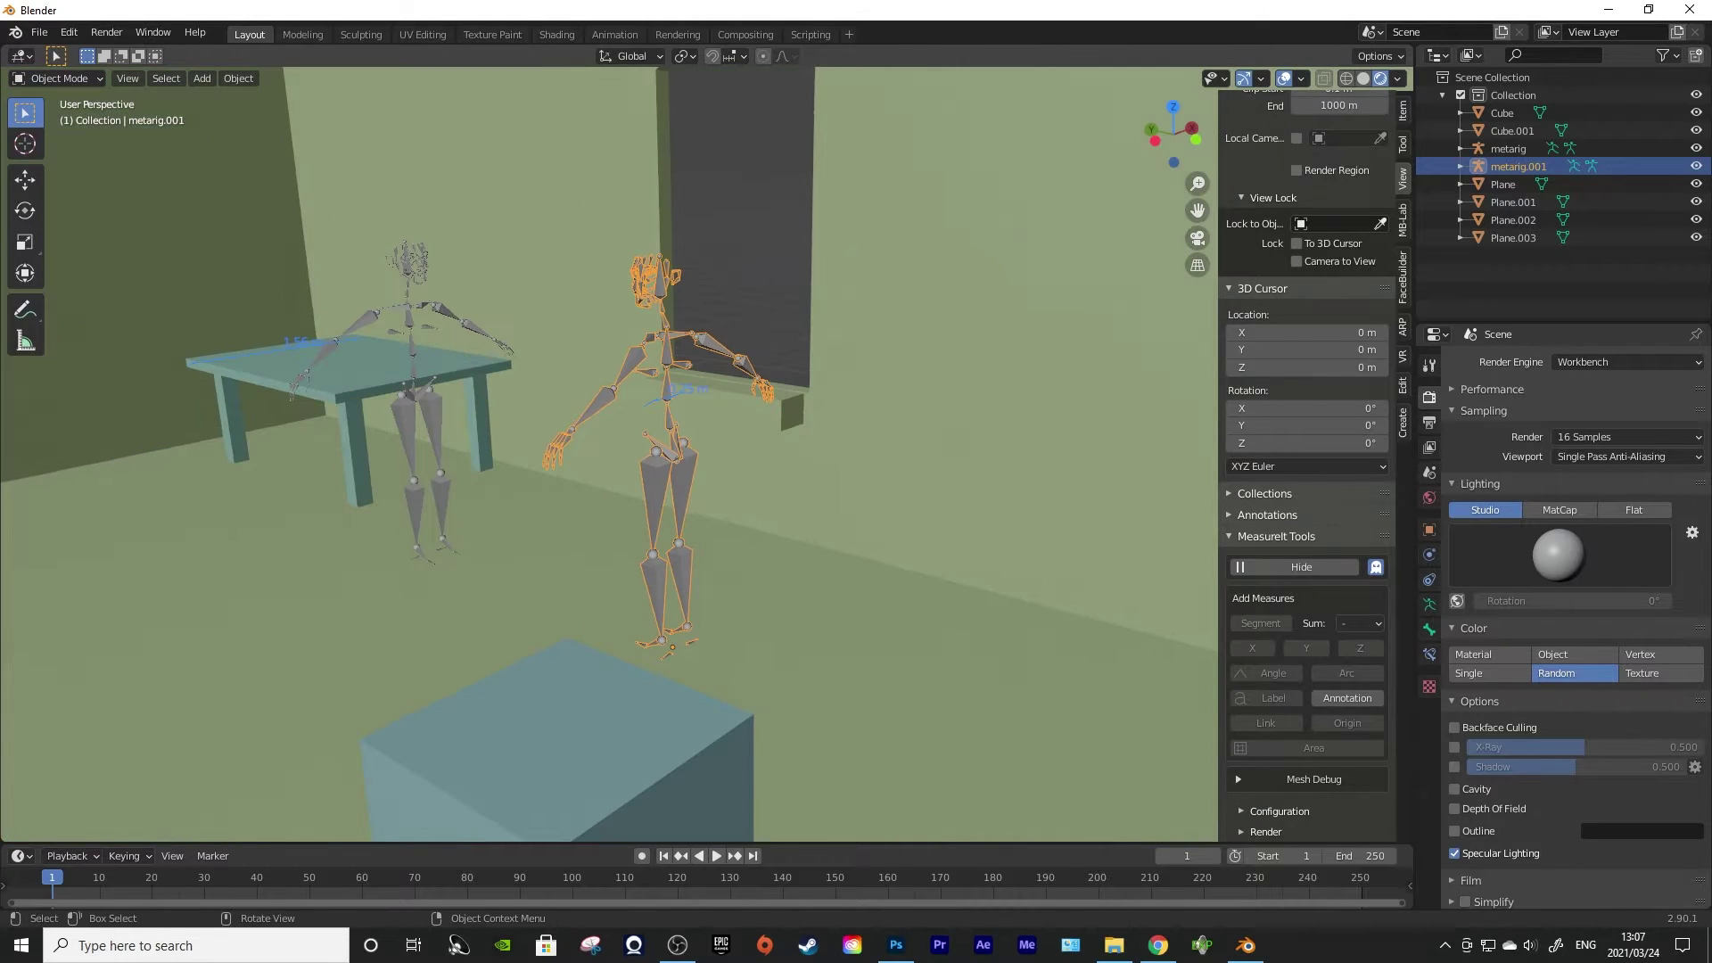
Add a standard camera to the scene and look through it
key("shift+a")
mouse_move(677, 648)
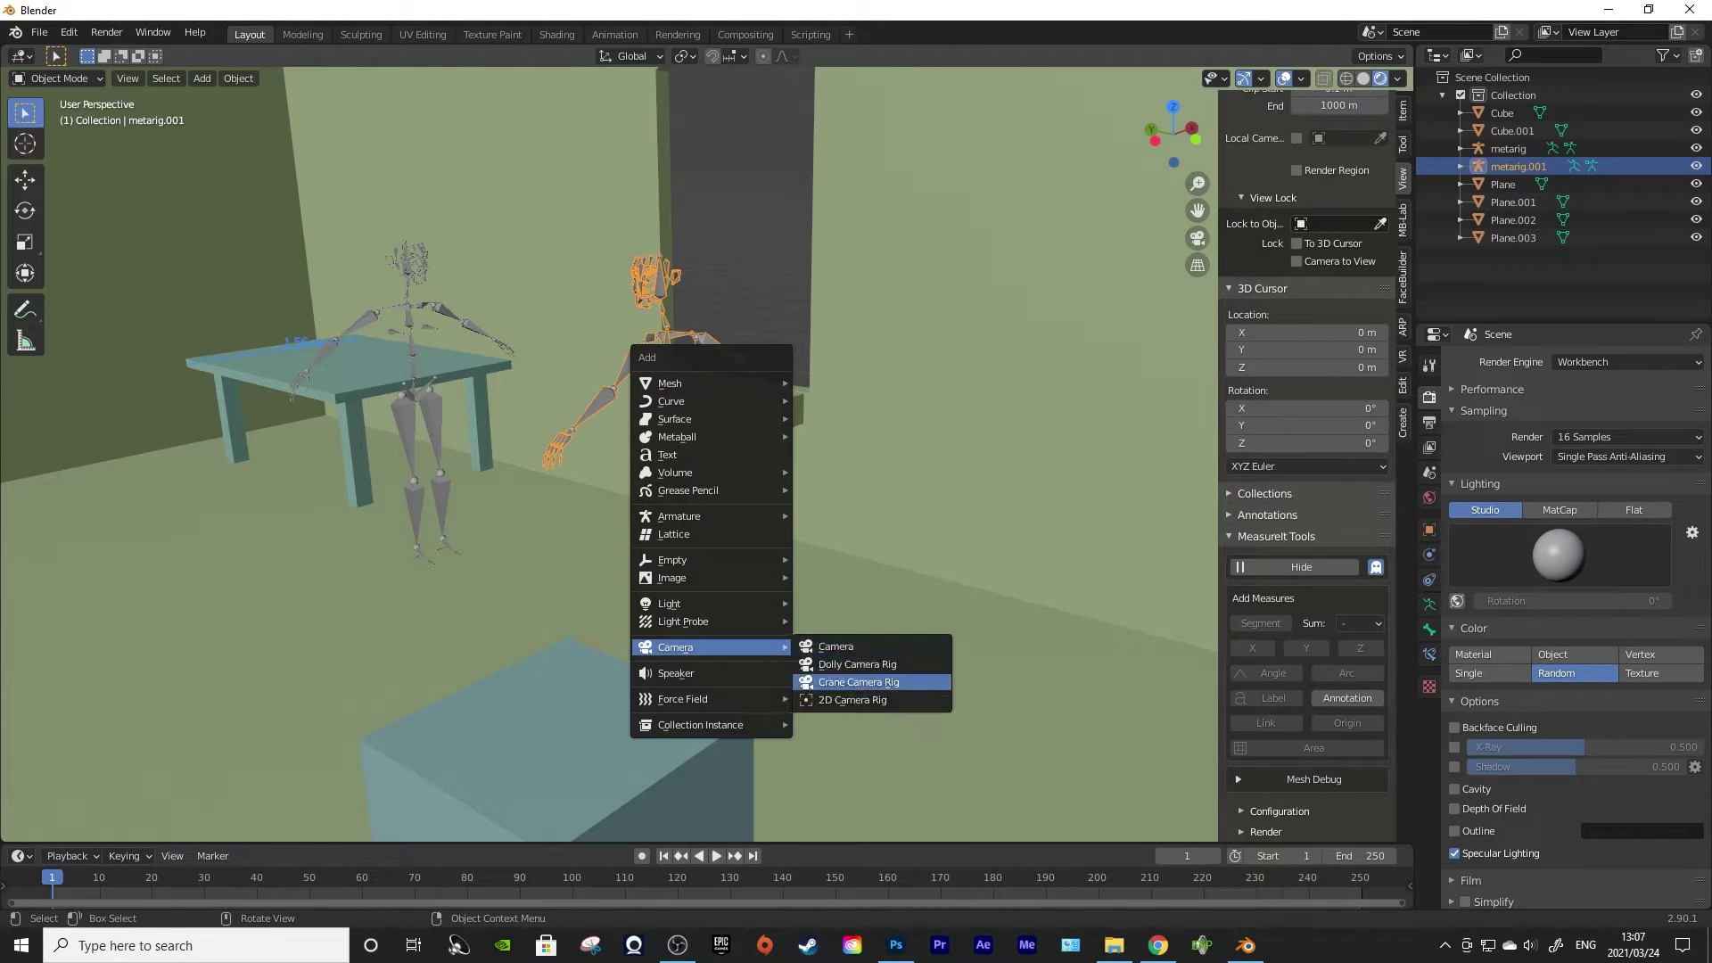
left_click(835, 646)
key("KP_0")
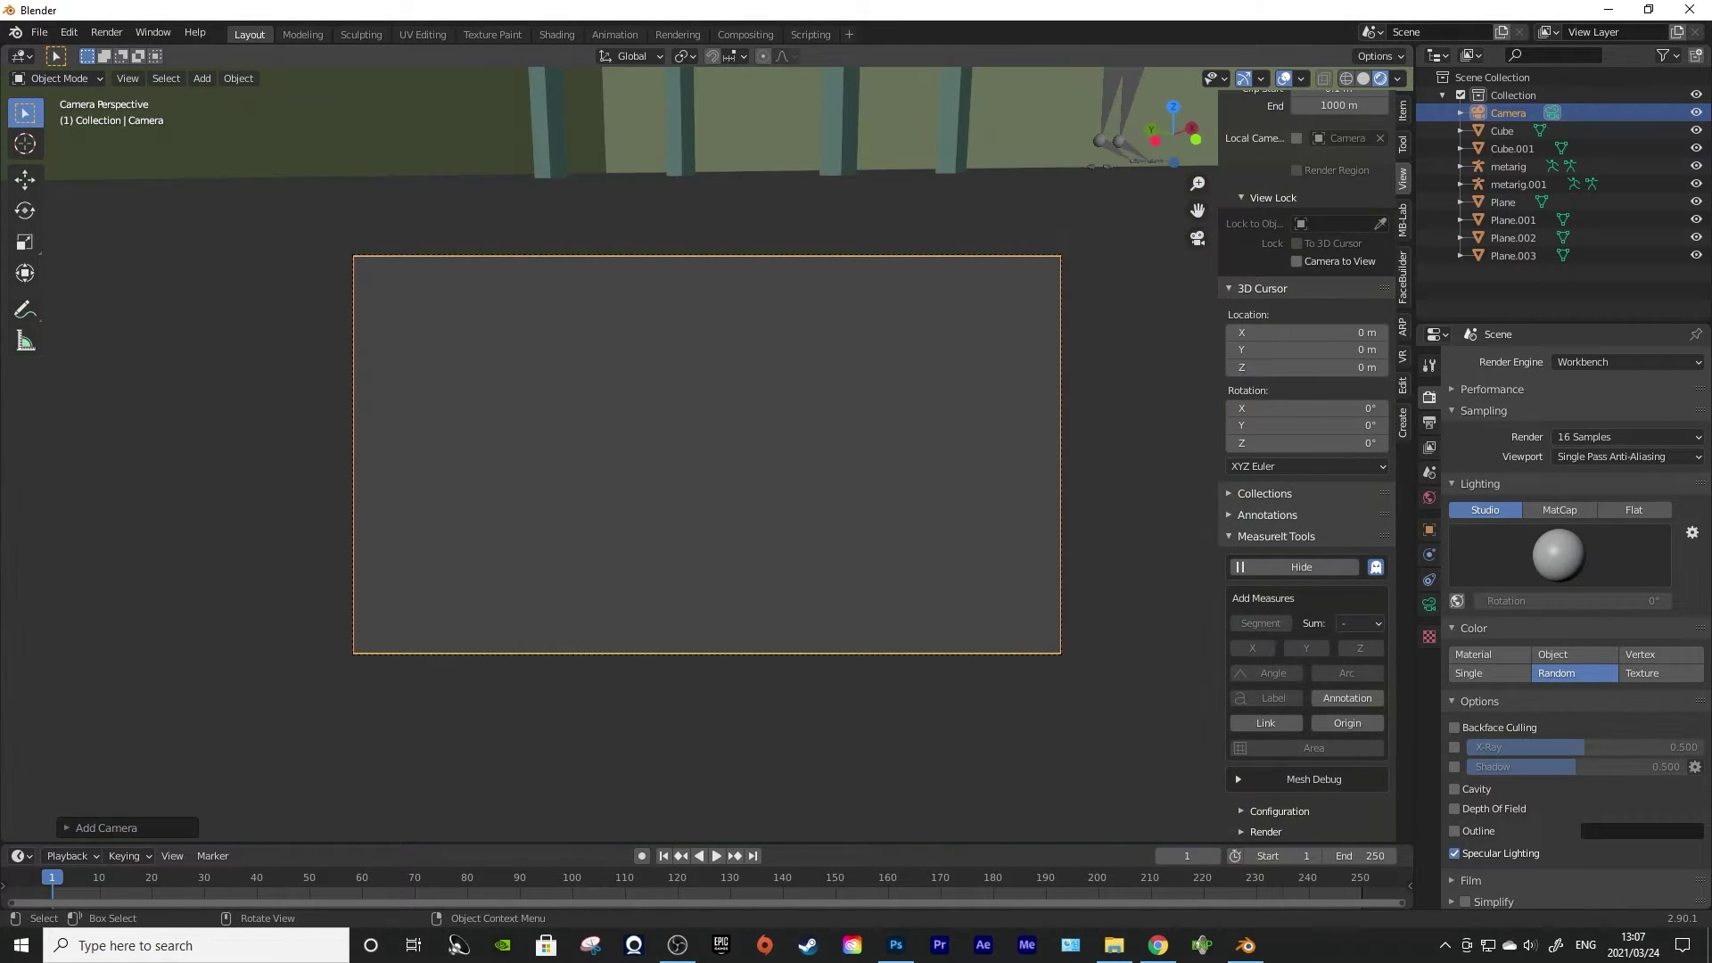
Lock the camera to the view and aim it across the room towards the two rigs and the table
scroll(707, 454, "down", 4)
scroll(609, 455, "up", 4)
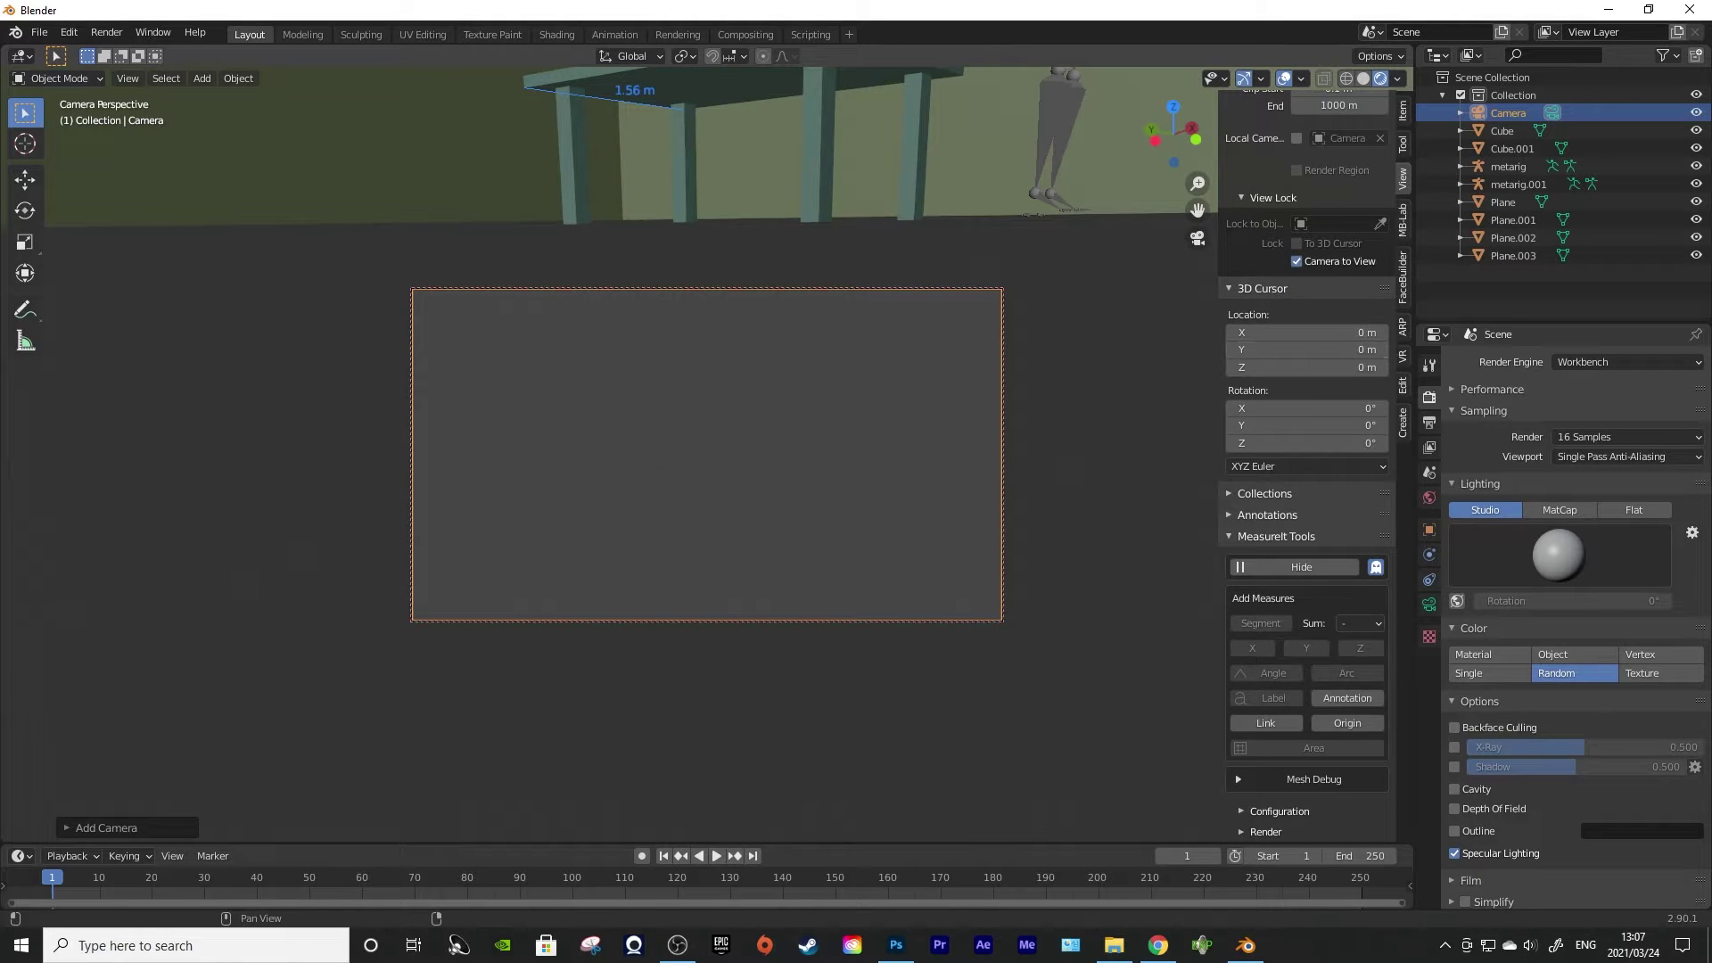
left_click_drag(707, 455, 526, 624)
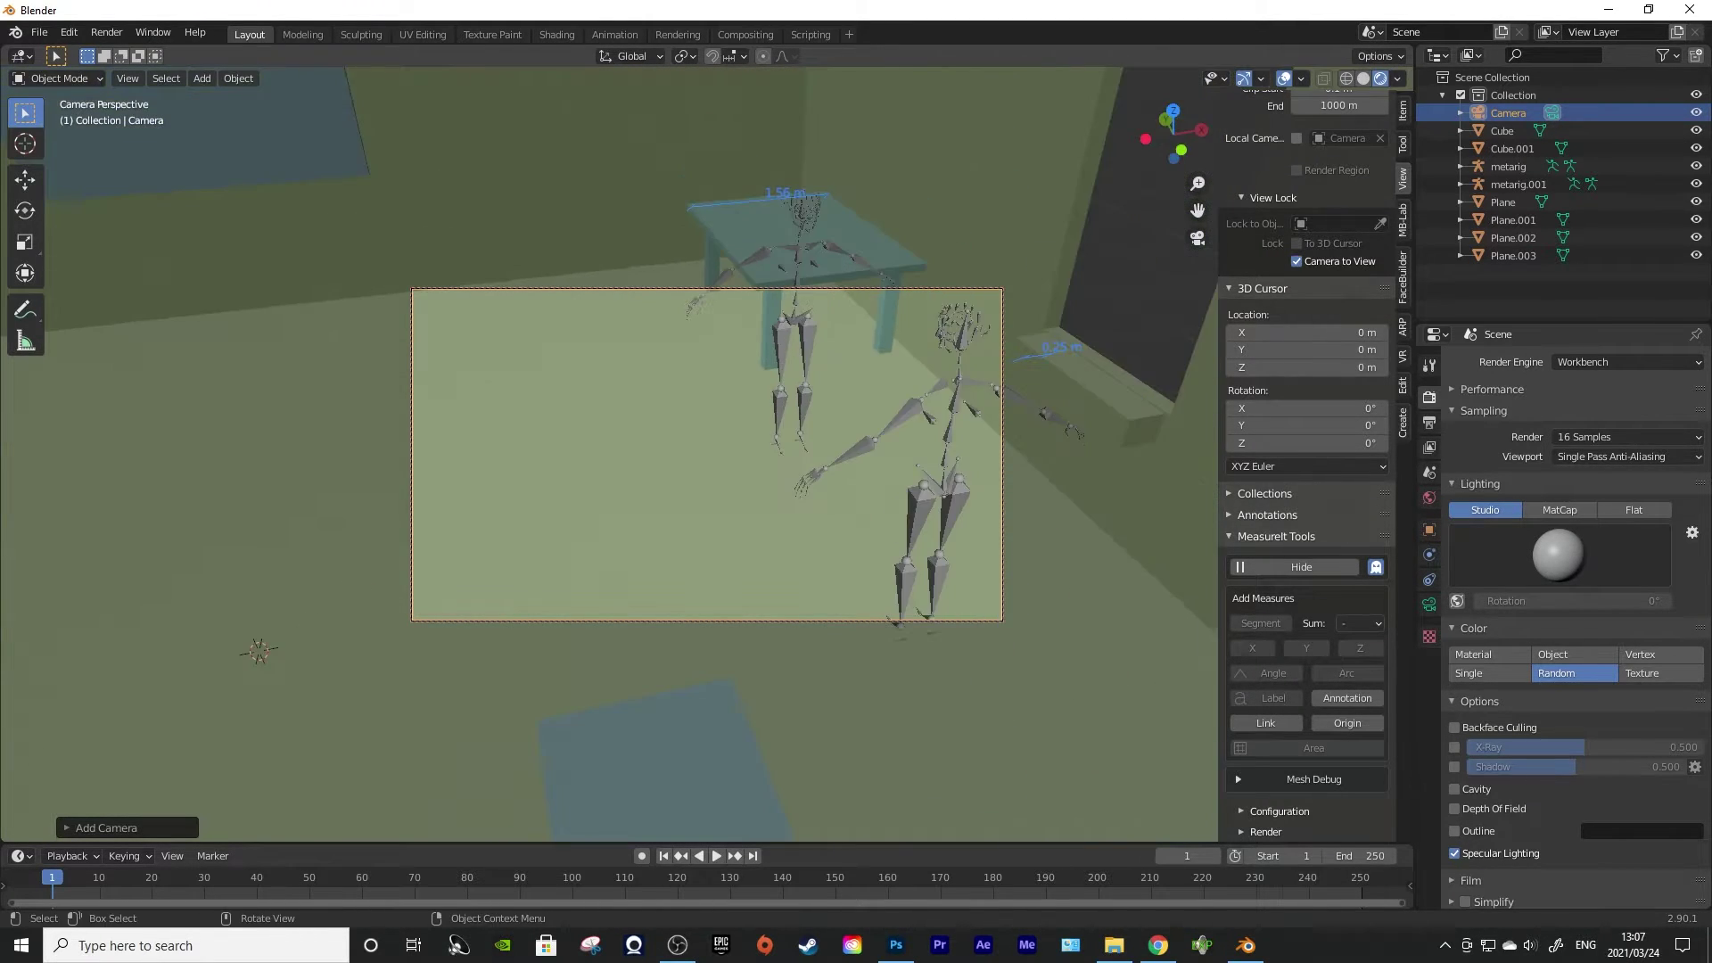
left_click_drag(677, 499, 758, 430)
scroll(624, 414, "up", 2)
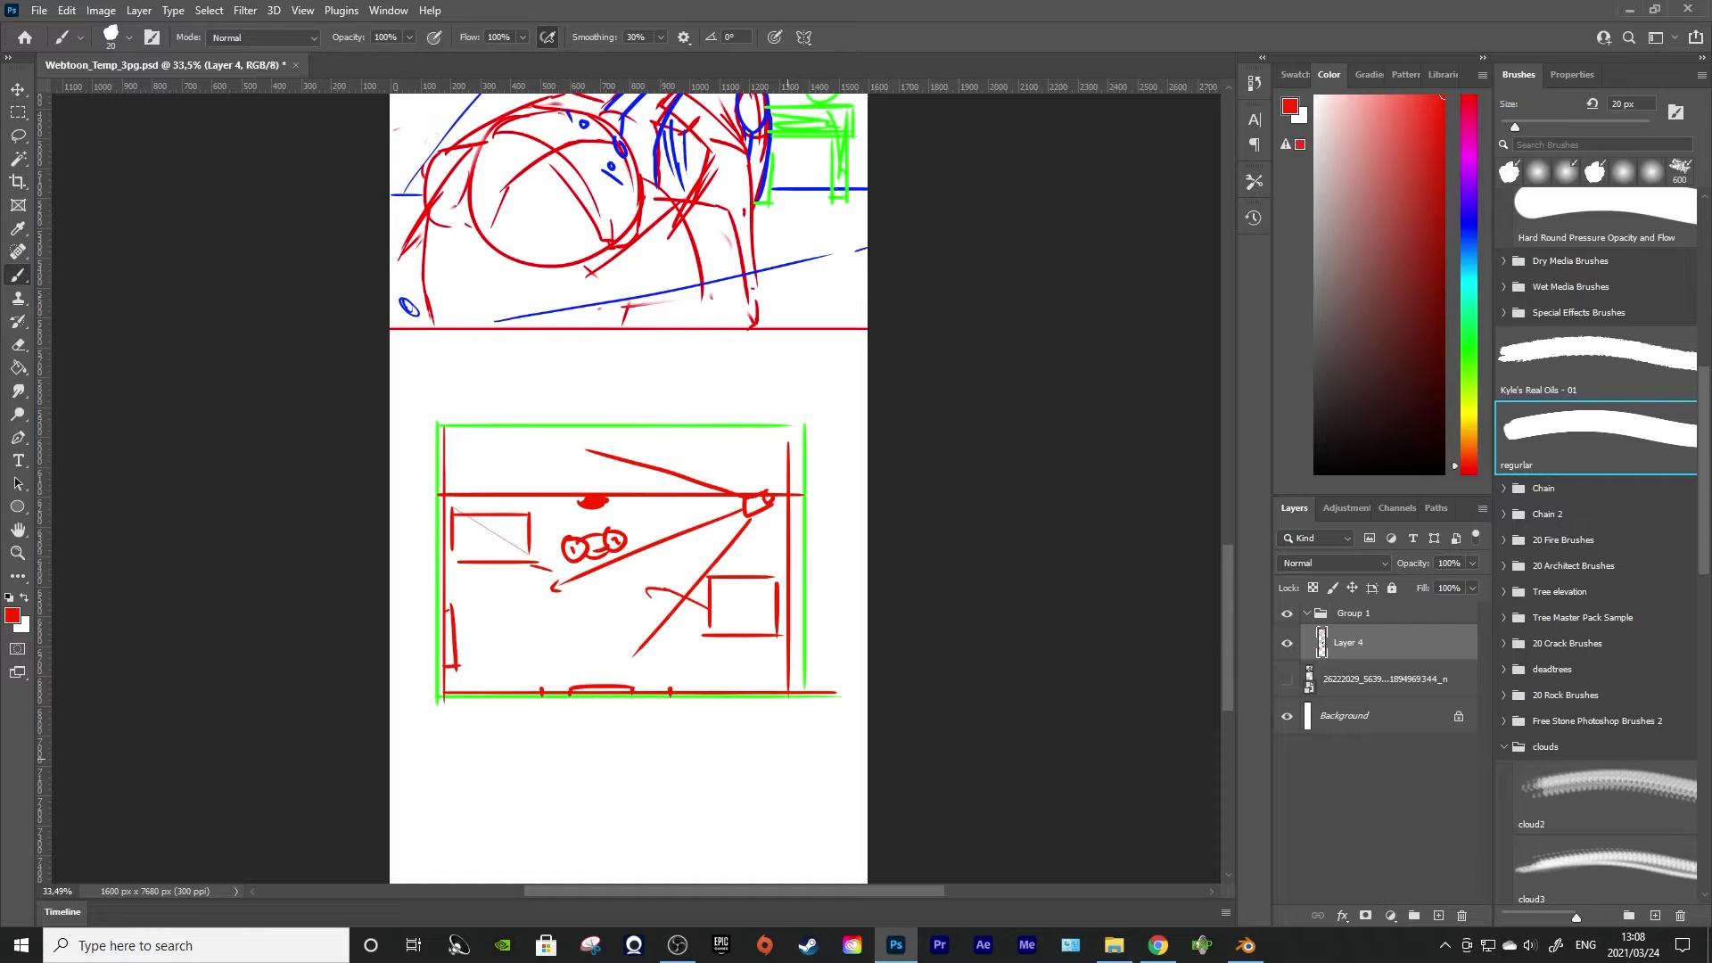
Examine the panel sketch with the foreground figure, framed picture and table in the Photoshop storyboard
scroll(629, 490, "up", 10)
scroll(629, 495, "up", 6)
scroll(629, 496, "down", 2)
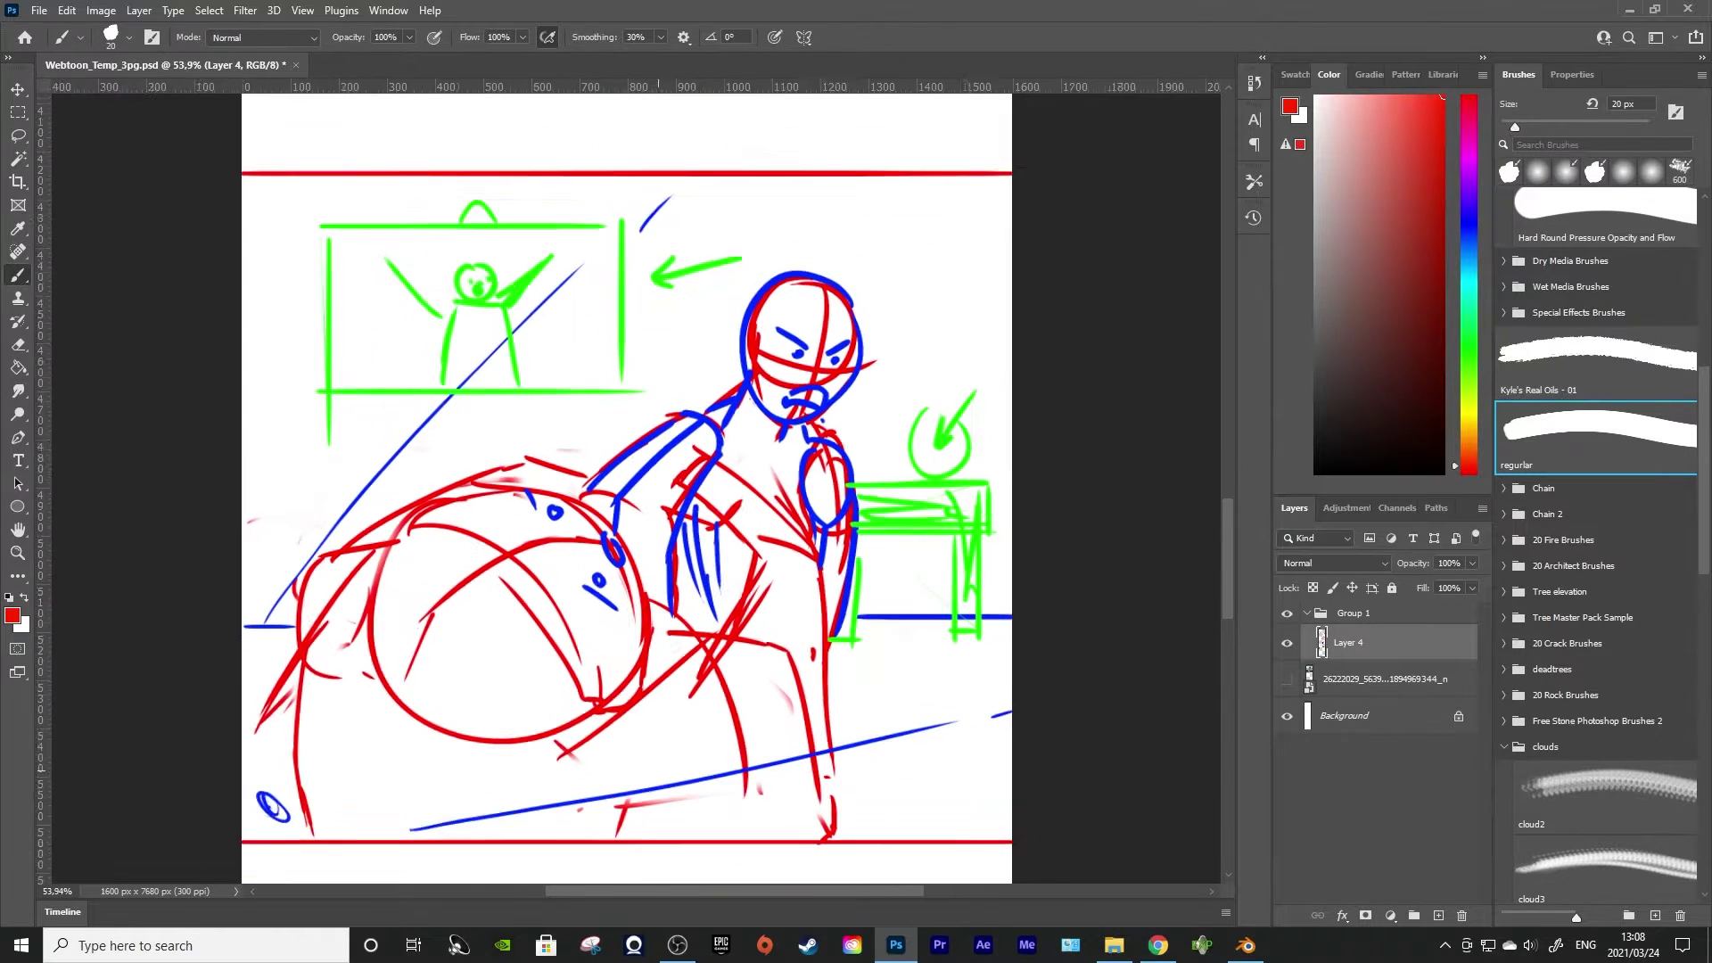
scroll(628, 495, "down", 1)
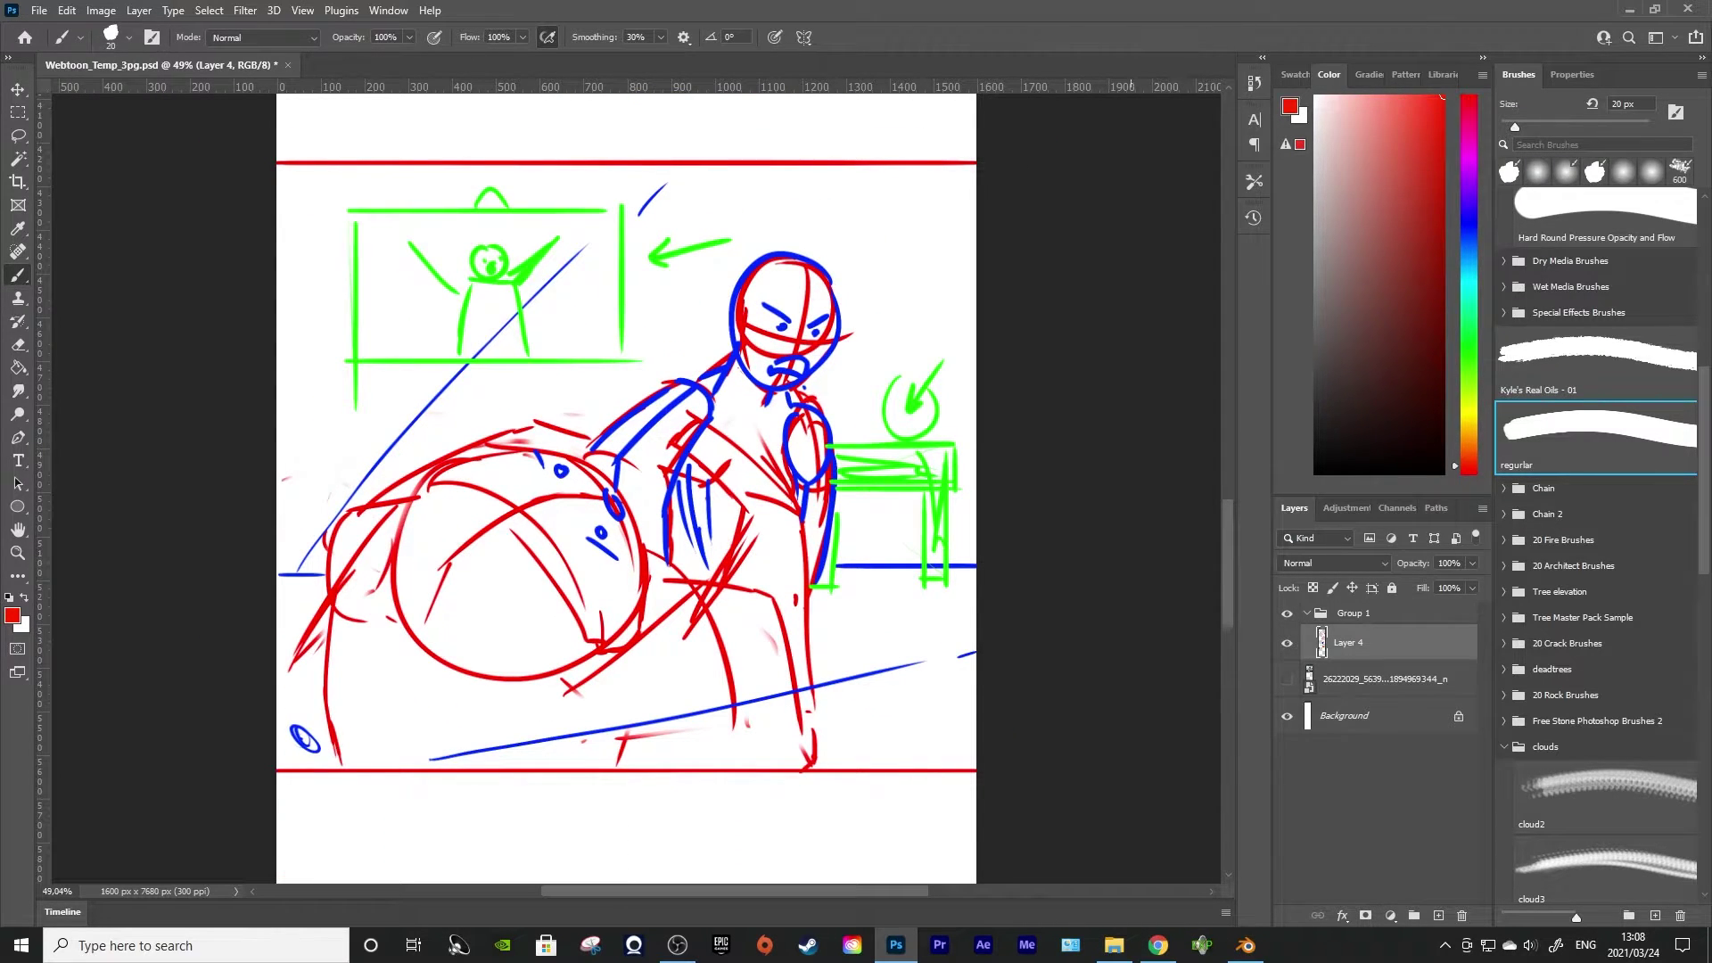
Switch back to Blender and reframe the camera with one rig in front, the wall picture and the table behind
left_click(1246, 945)
mouse_move(713, 464)
left_mouse_down()
mouse_move(647, 463)
mouse_move(713, 468)
left_mouse_up()
scroll(700, 465, "up", 2)
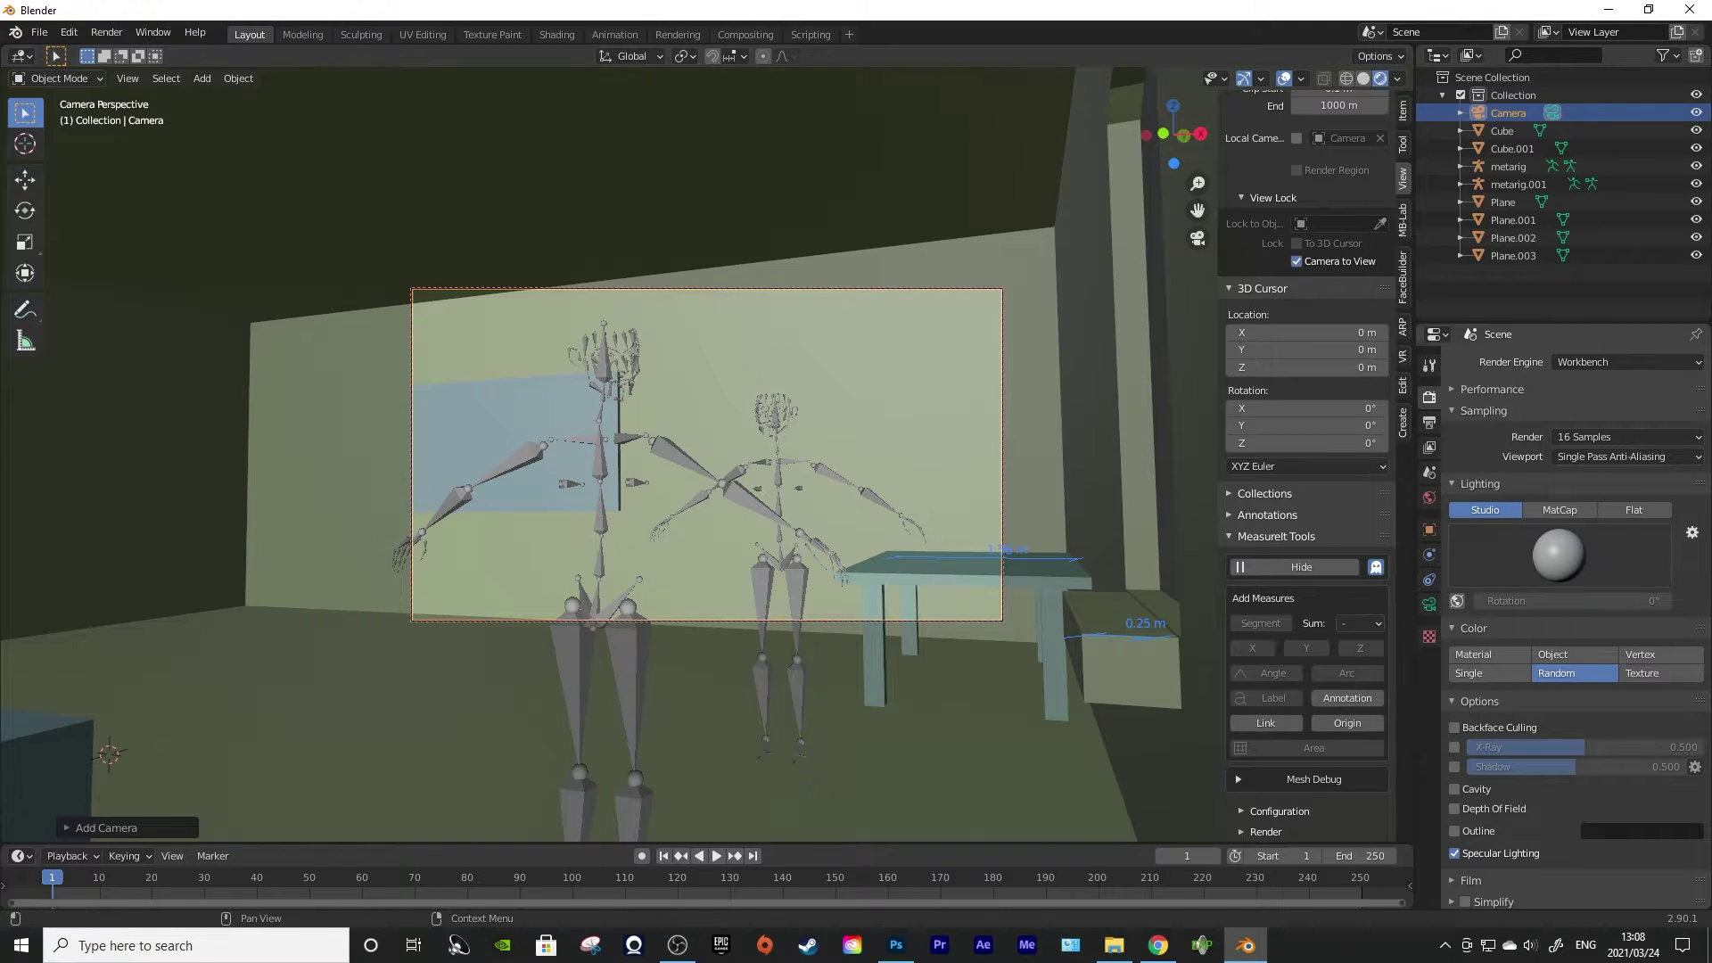
Shorten the camera's focal length to 20 mm and further to 10 mm, moving the camera closer to the foreground rig
left_click(1429, 603)
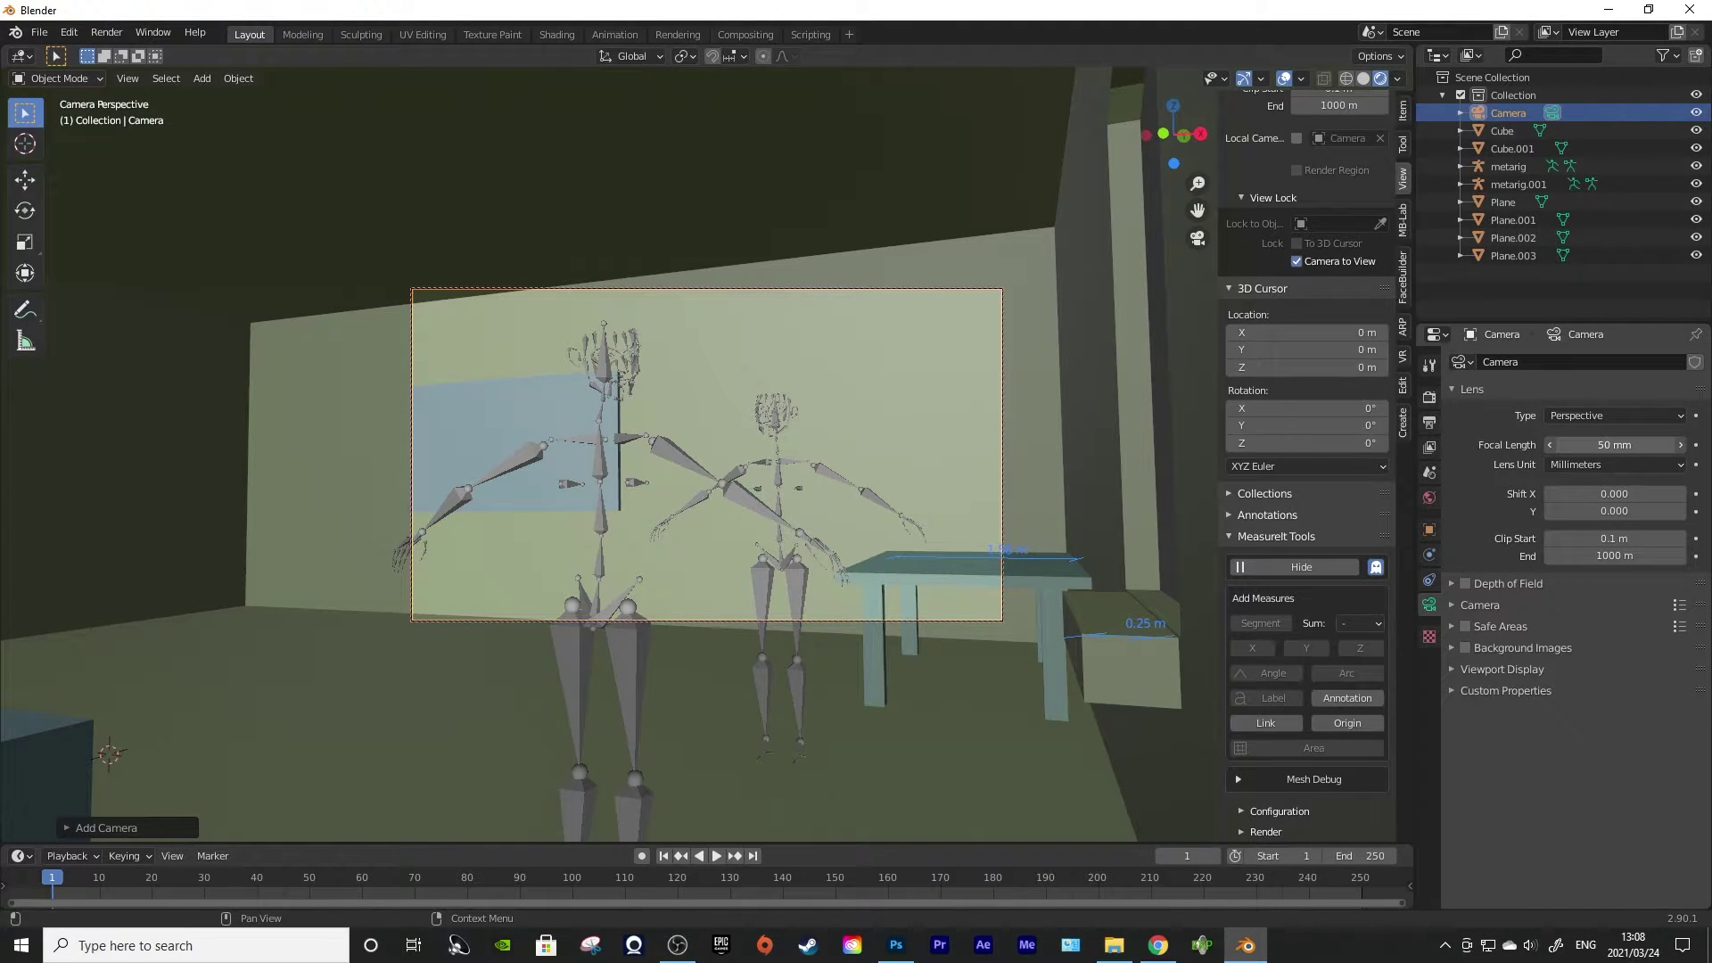
mouse_move(1614, 444)
left_mouse_down()
mouse_move(1559, 445)
mouse_move(1616, 445)
left_mouse_up()
scroll(707, 455, "up", 5)
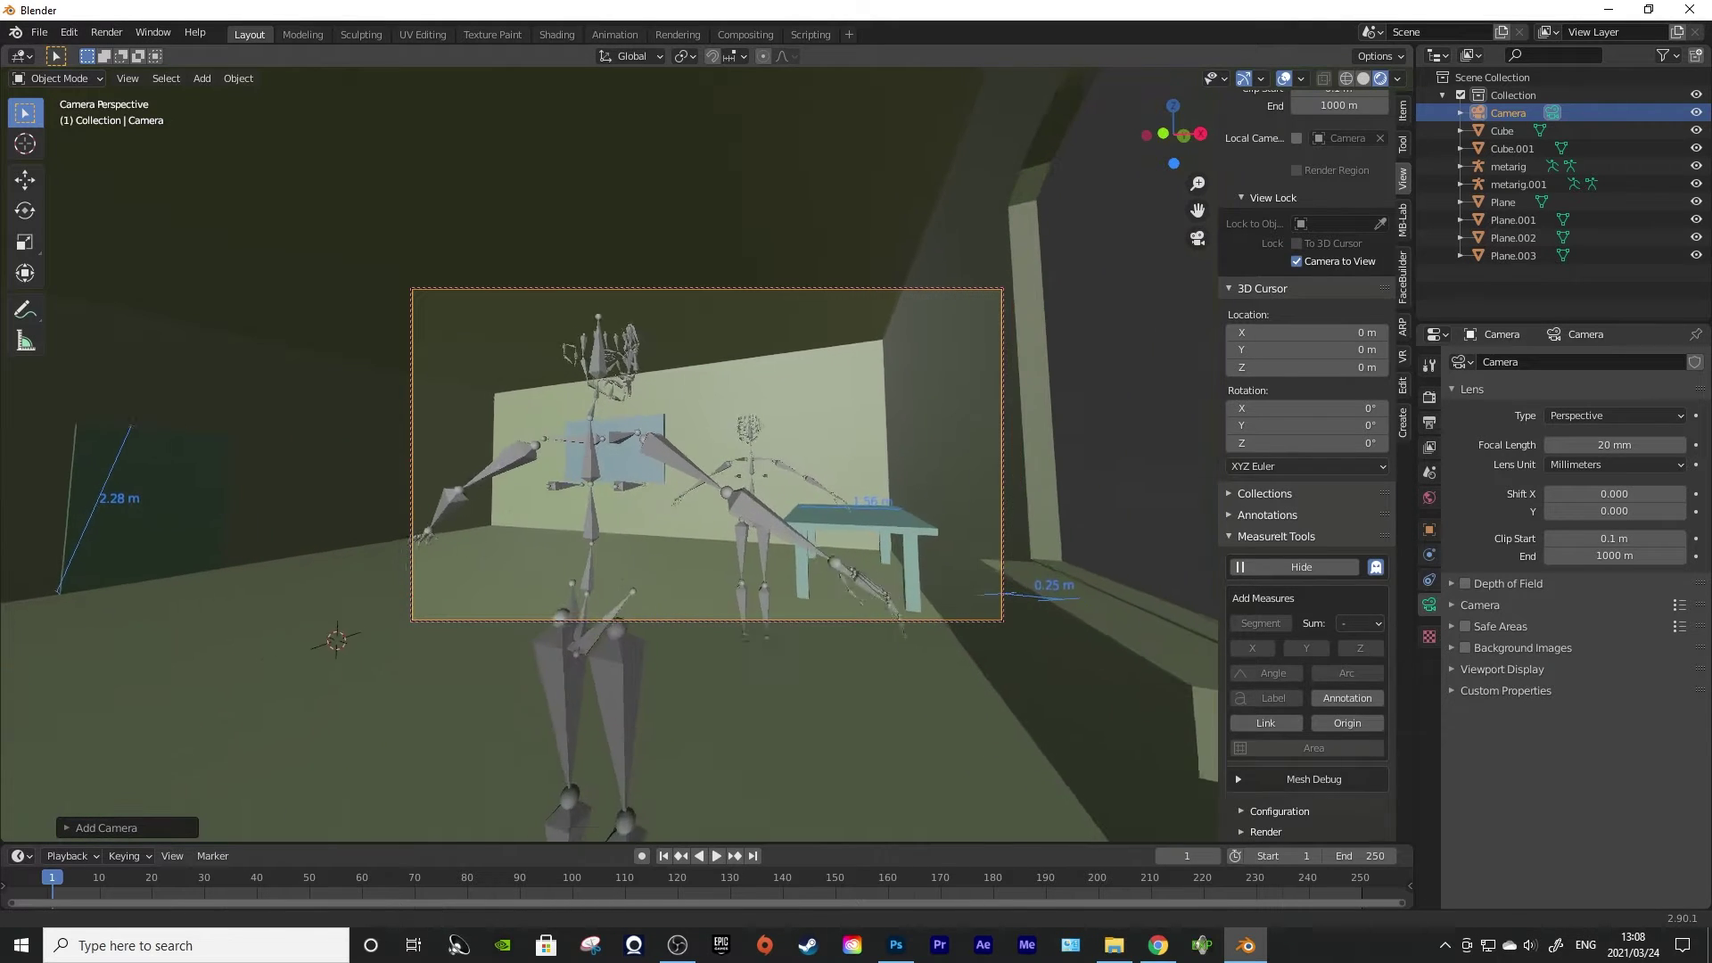
mouse_move(1613, 444)
left_mouse_down()
mouse_move(1562, 444)
mouse_move(1587, 444)
left_mouse_up()
scroll(707, 454, "up", 4)
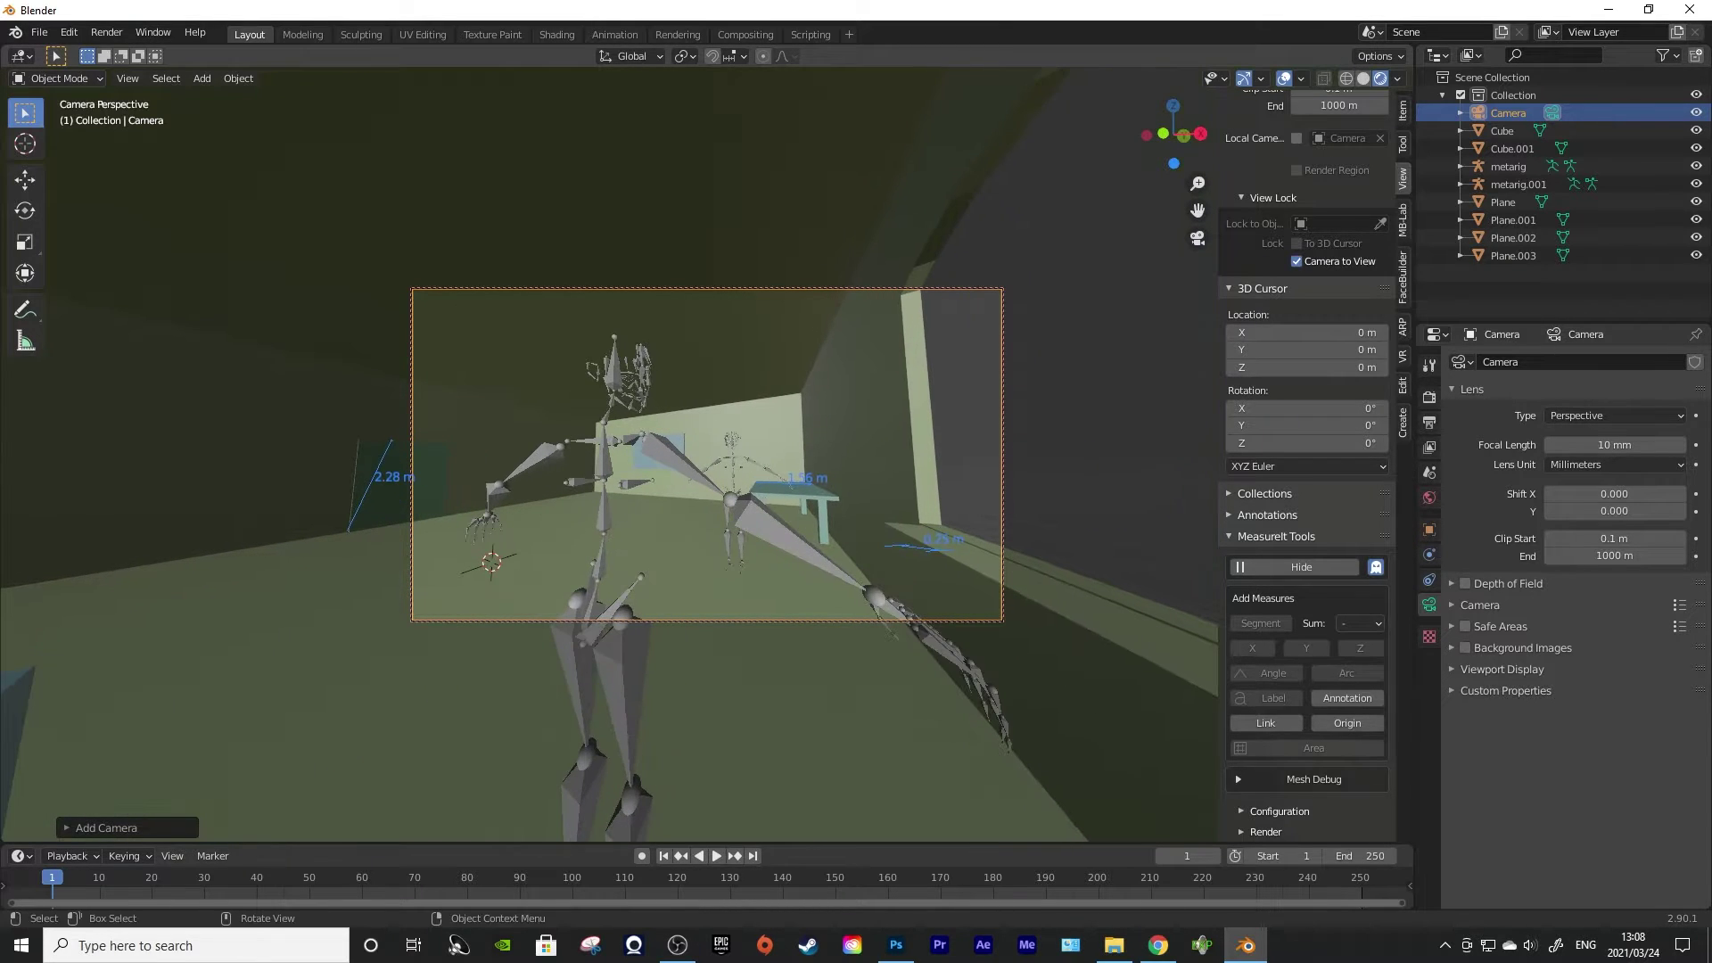
Set the camera's focal length to 20 mm and pull the camera back so both rigs, the wall picture and the table fit
scroll(707, 455, "down", 2)
mouse_move(1613, 445)
left_mouse_down()
mouse_move(1597, 444)
mouse_move(1615, 444)
left_mouse_up()
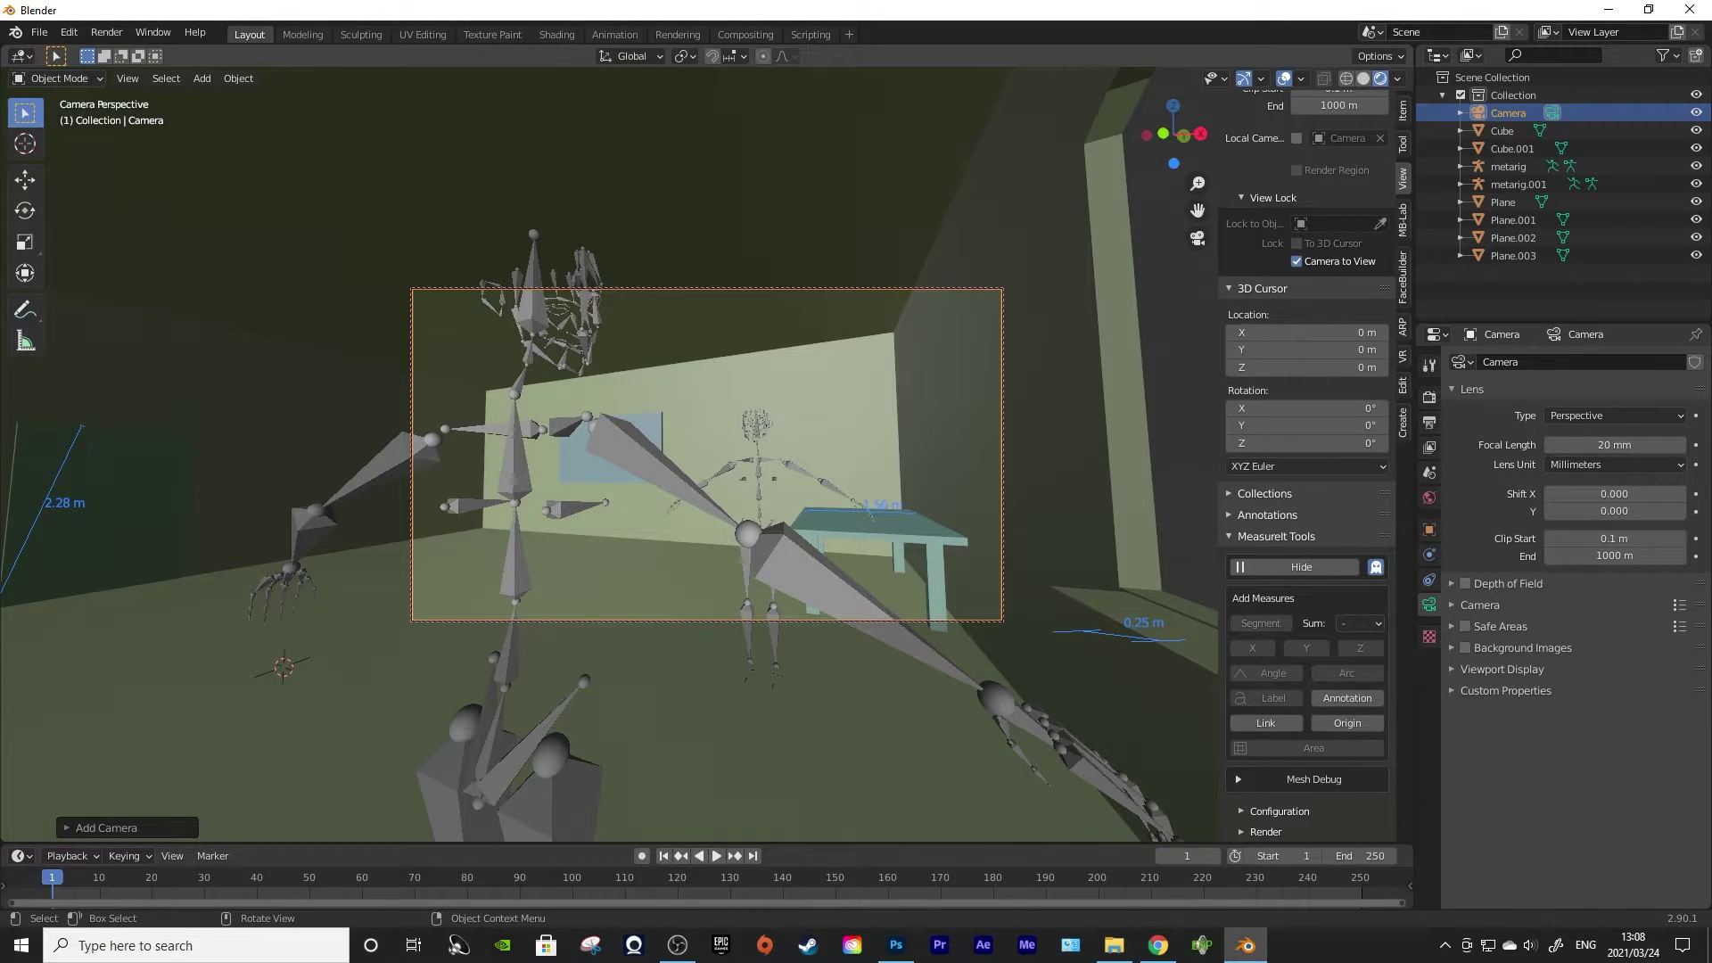
scroll(707, 455, "down", 3)
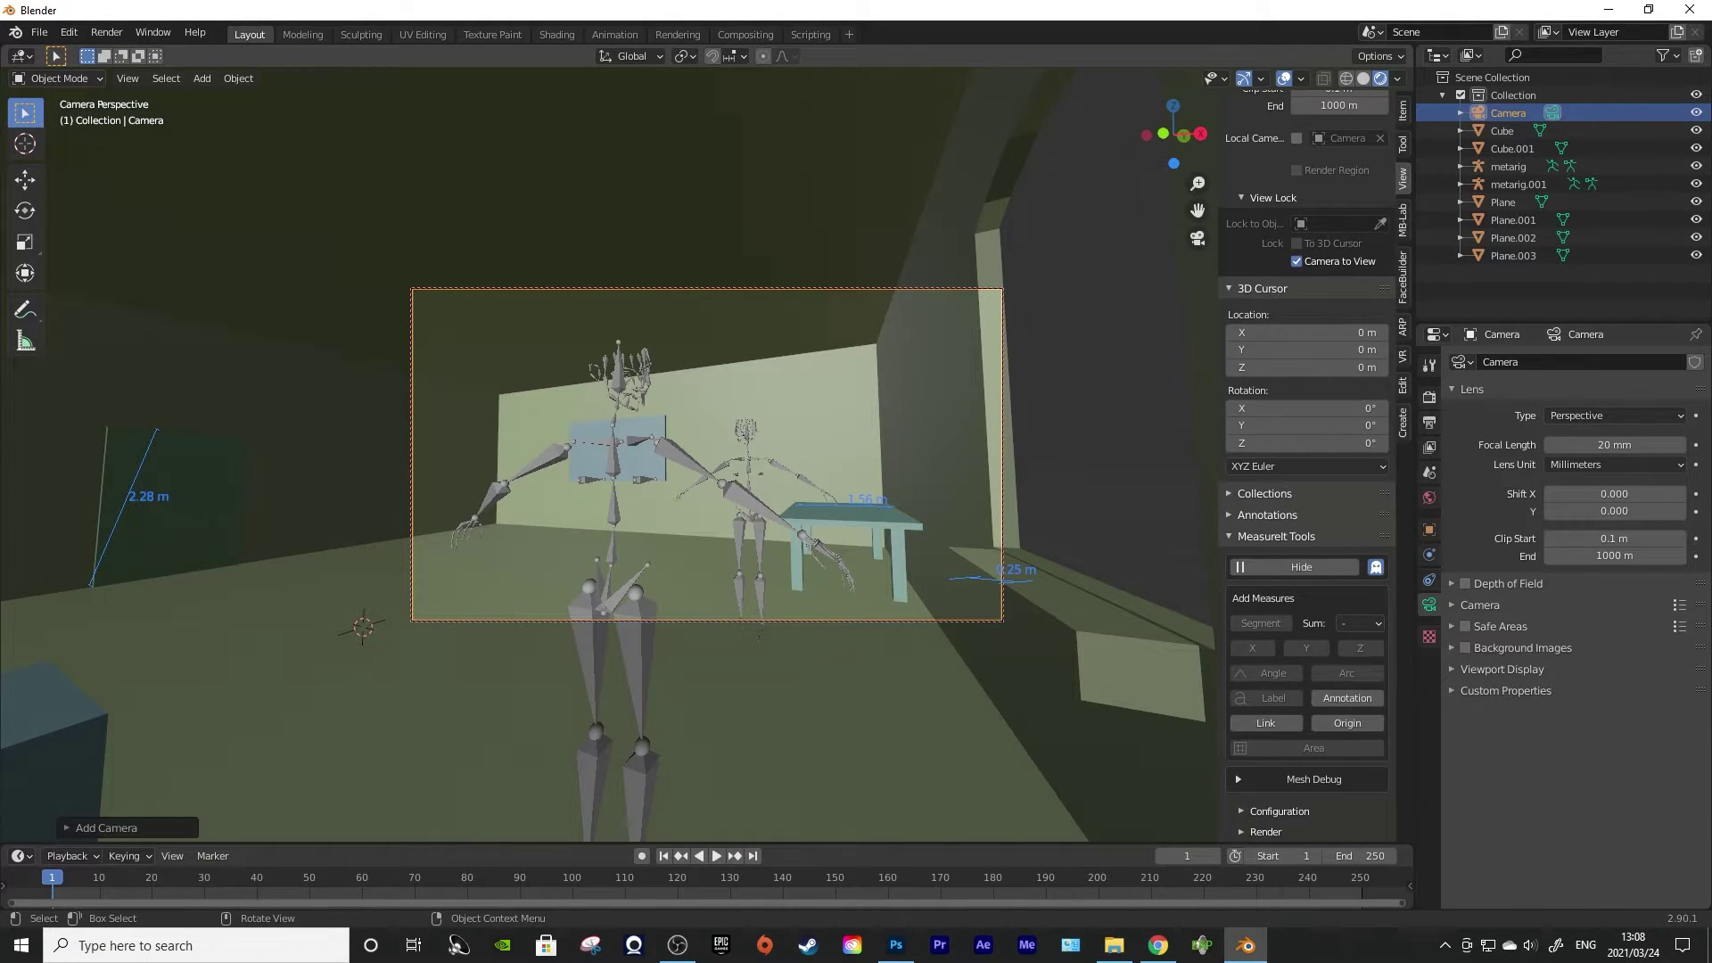
scroll(707, 455, "down", 3)
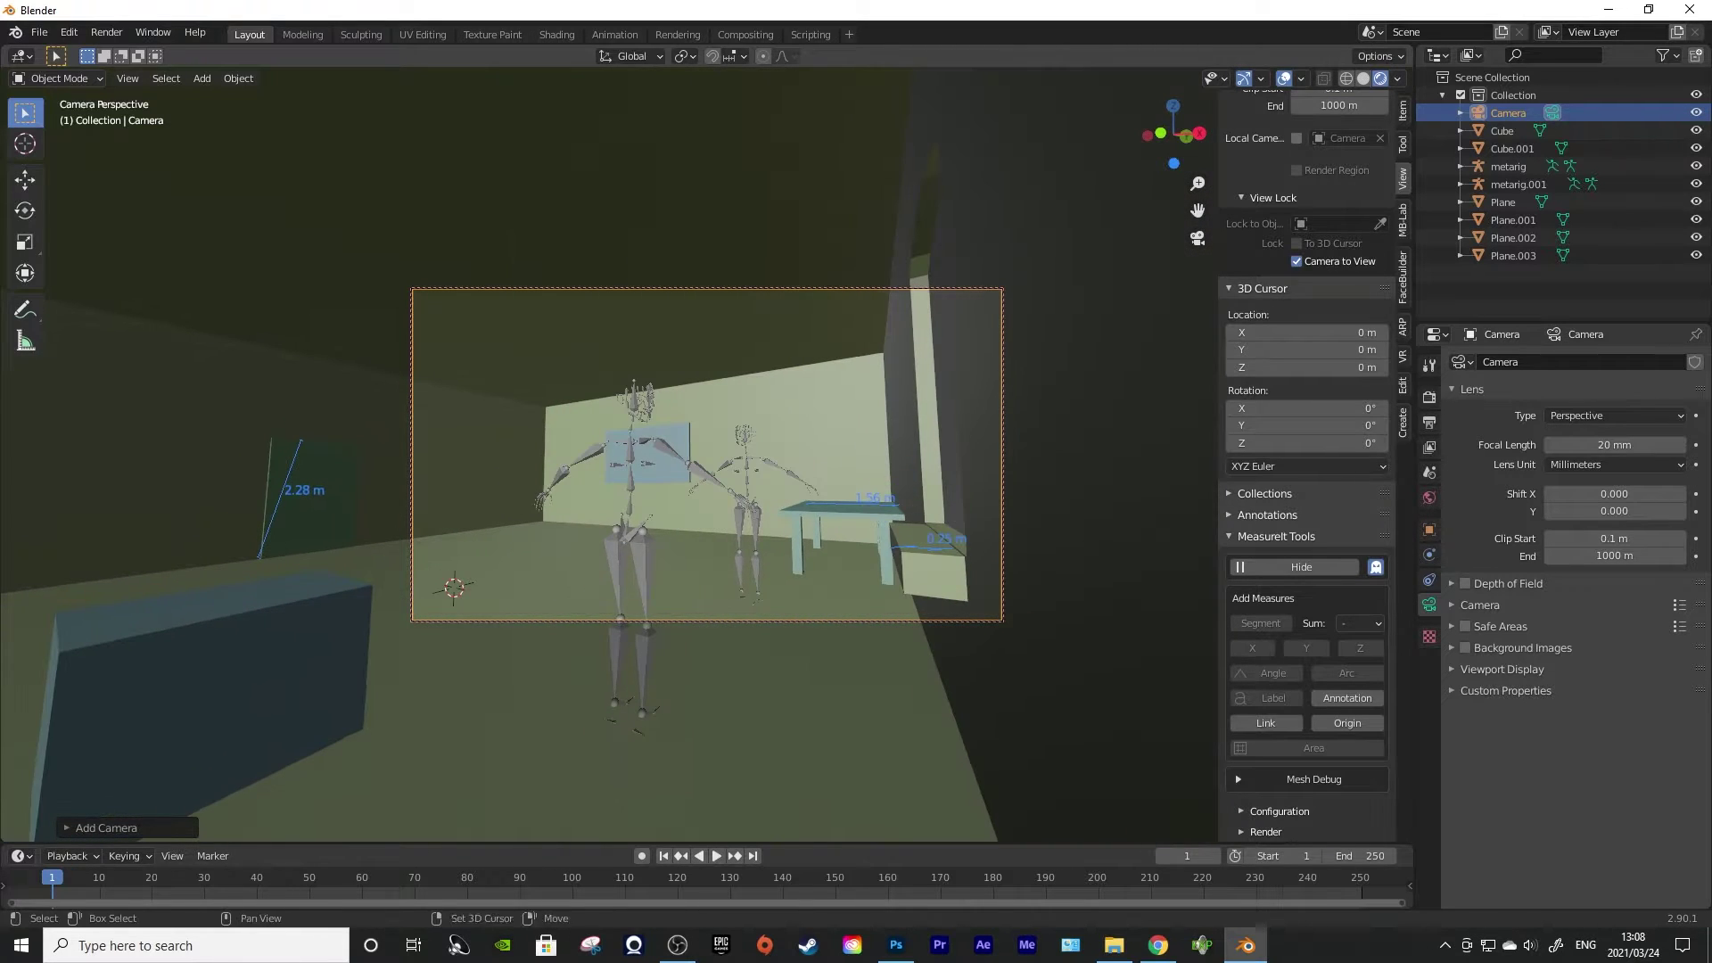
scroll(707, 455, "up", 3)
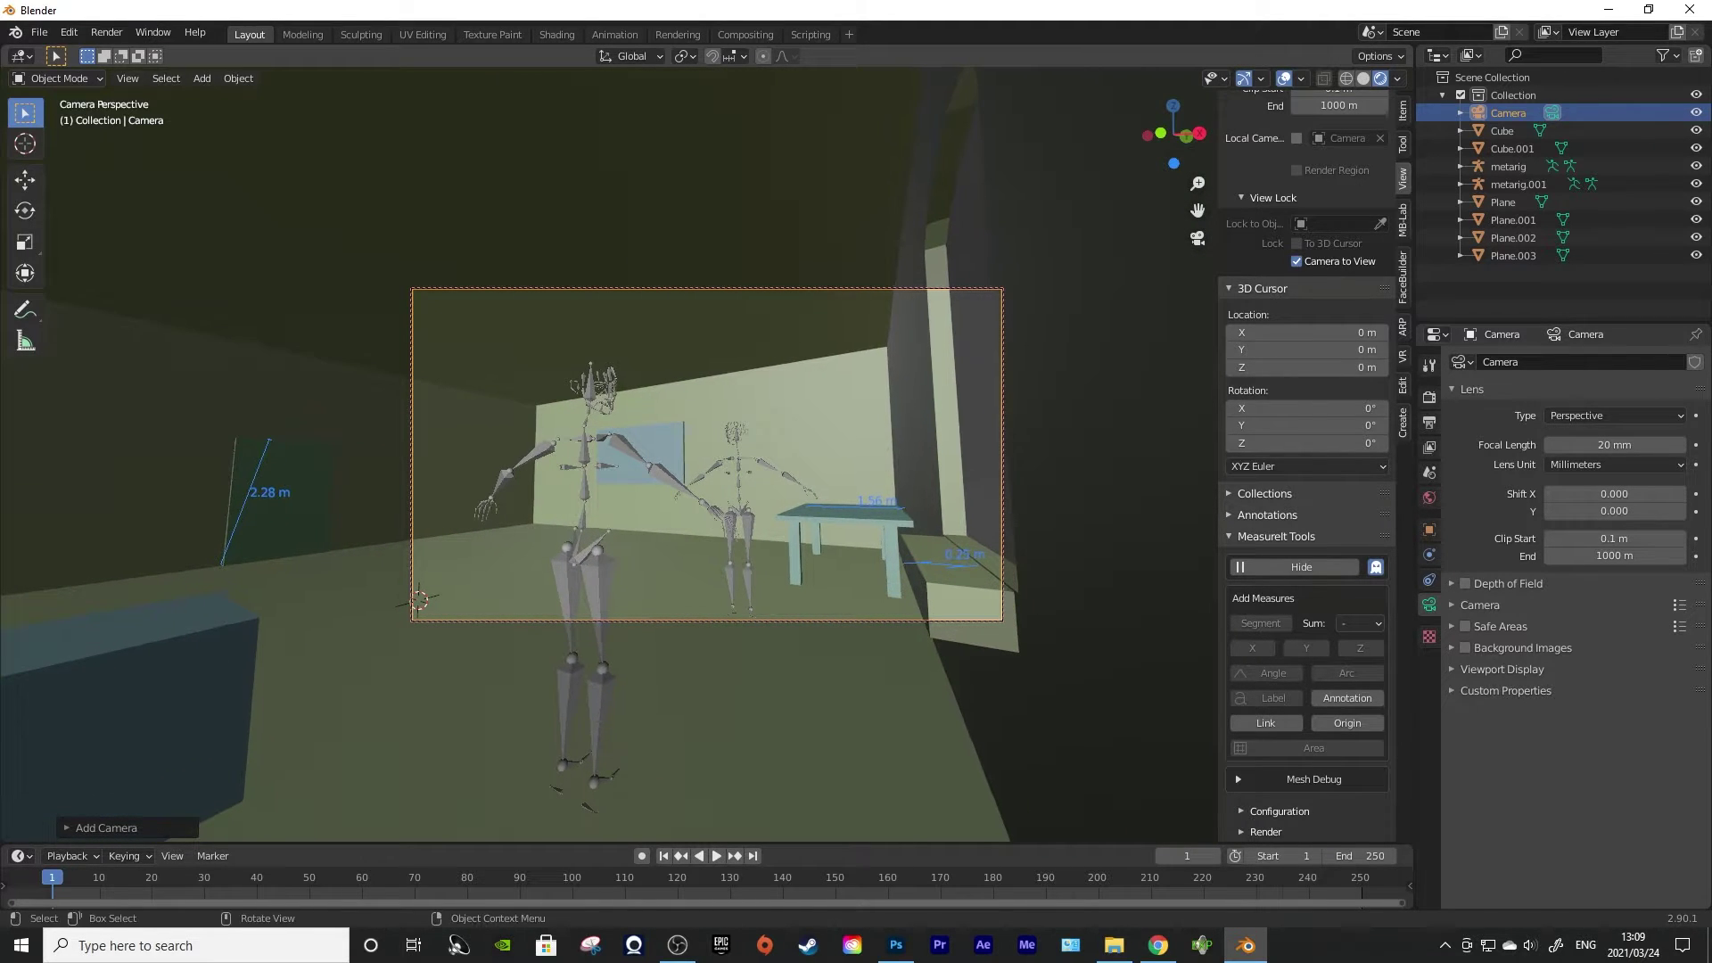
Unlock the camera from the view so the framing stays fixed
left_click(106, 33)
left_click(120, 54)
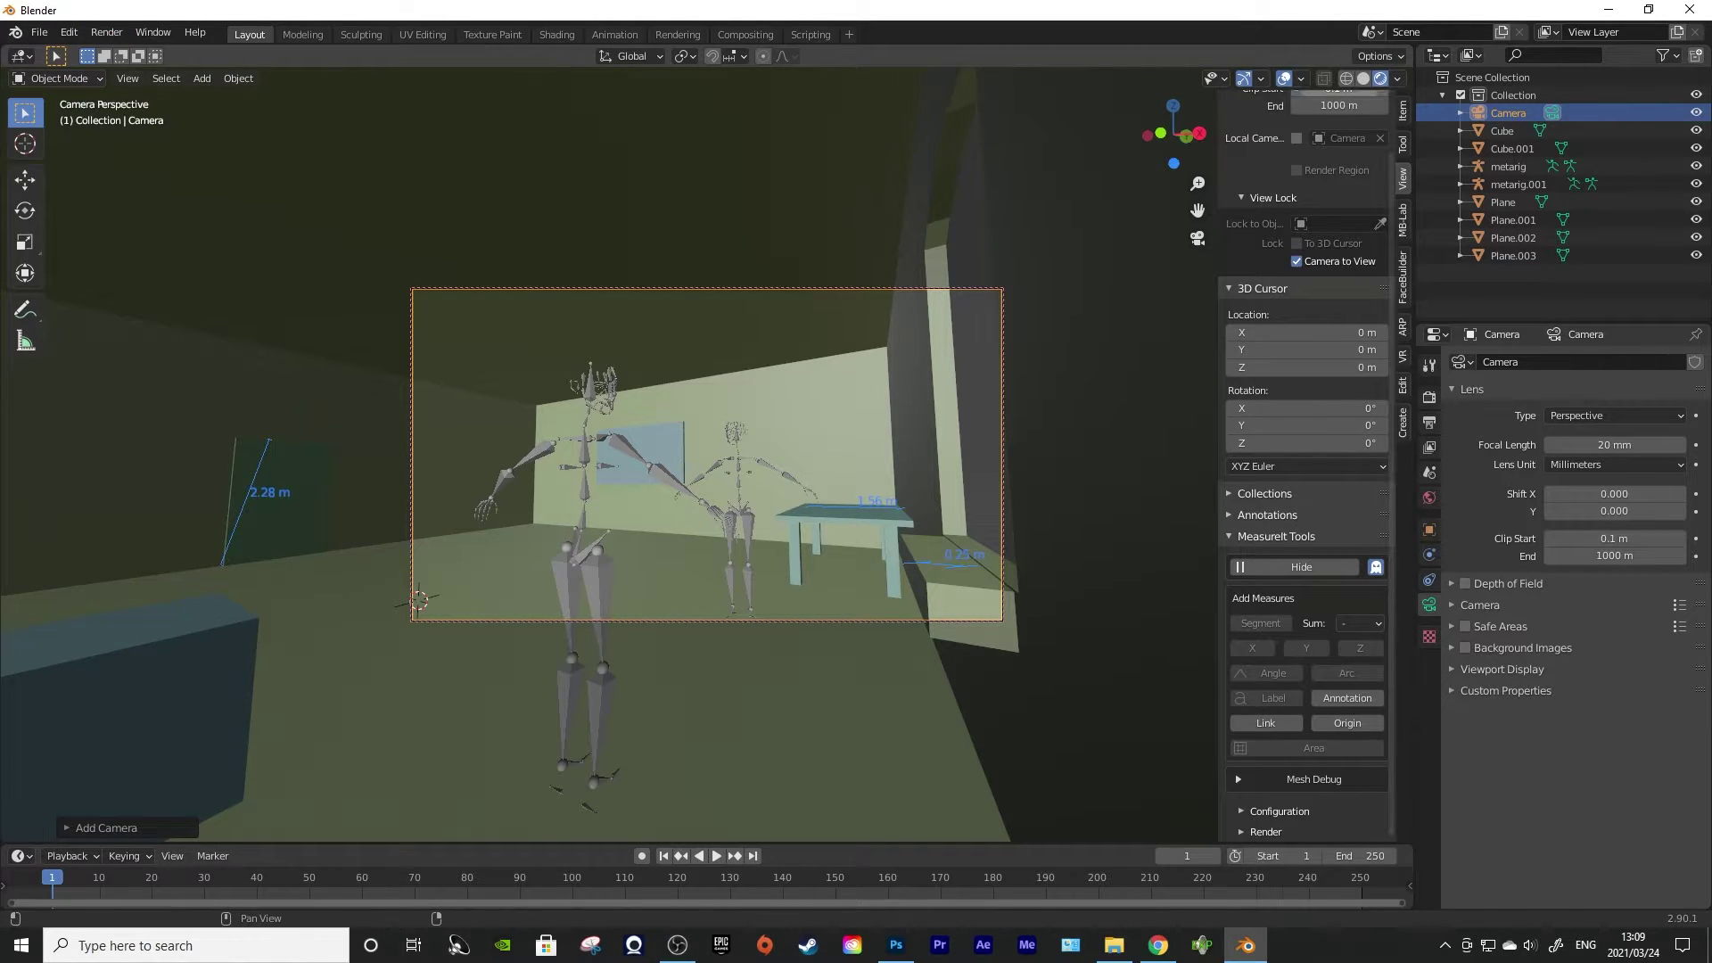
scroll(1306, 463, "up", 2)
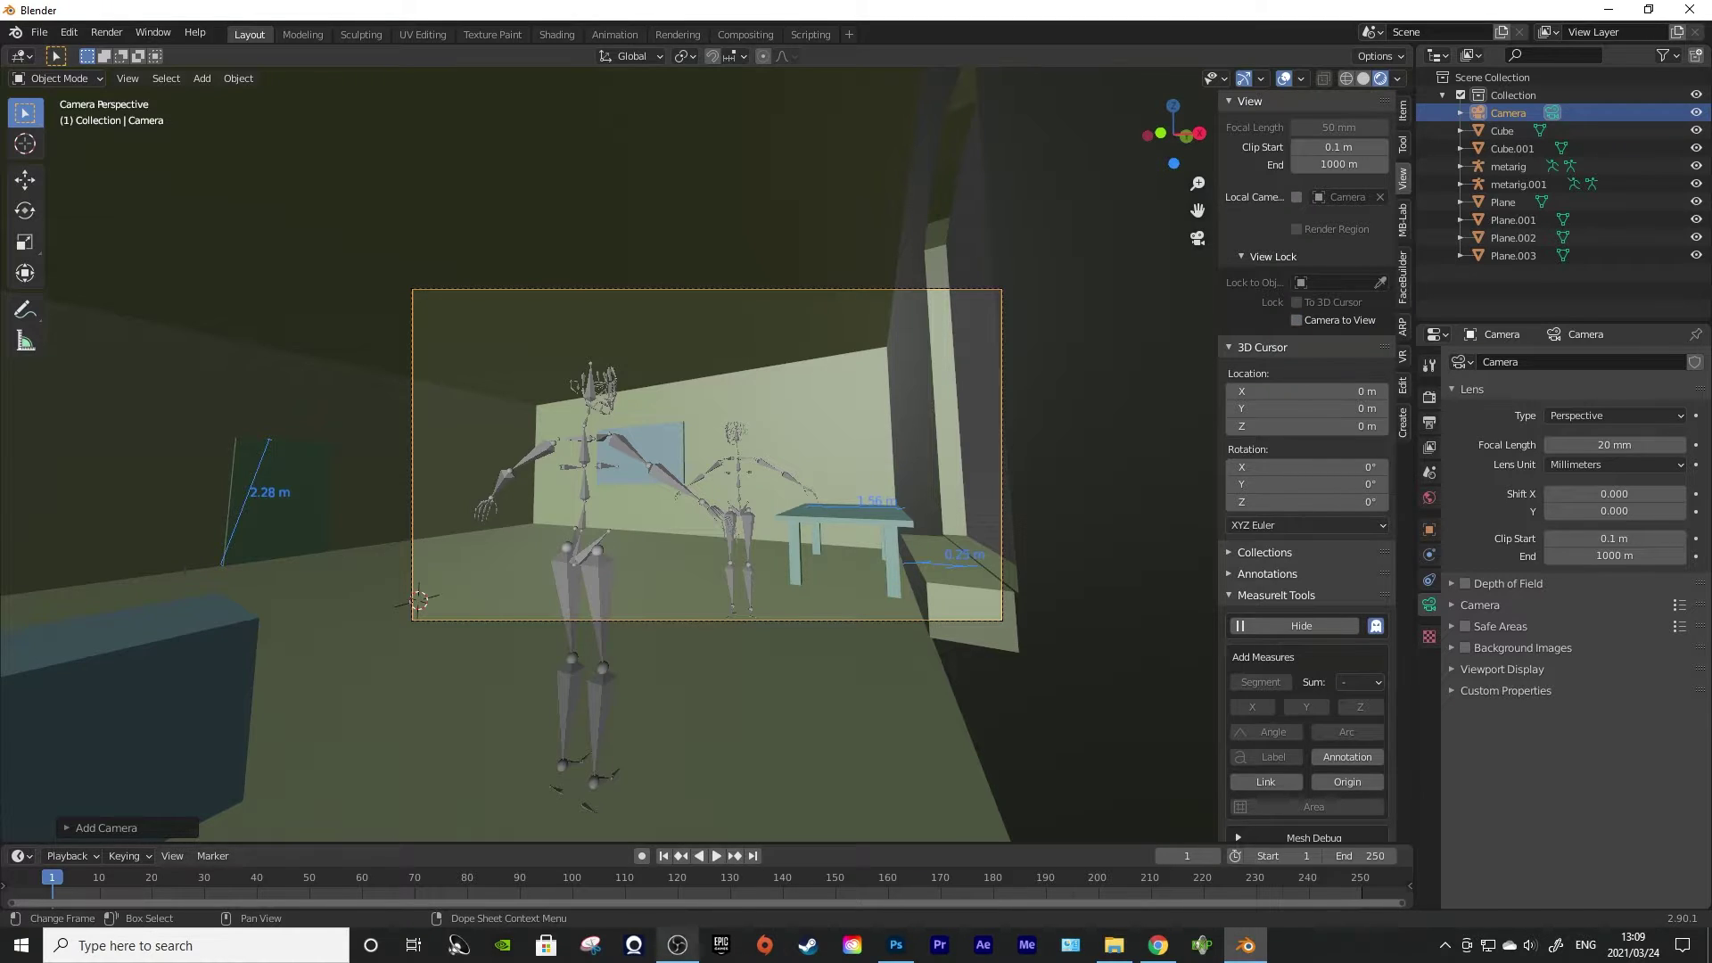
Capture the area inside the camera frame as a rectangular snip with Snipping Tool
left_click(678, 944)
left_click(678, 945)
left_click(590, 945)
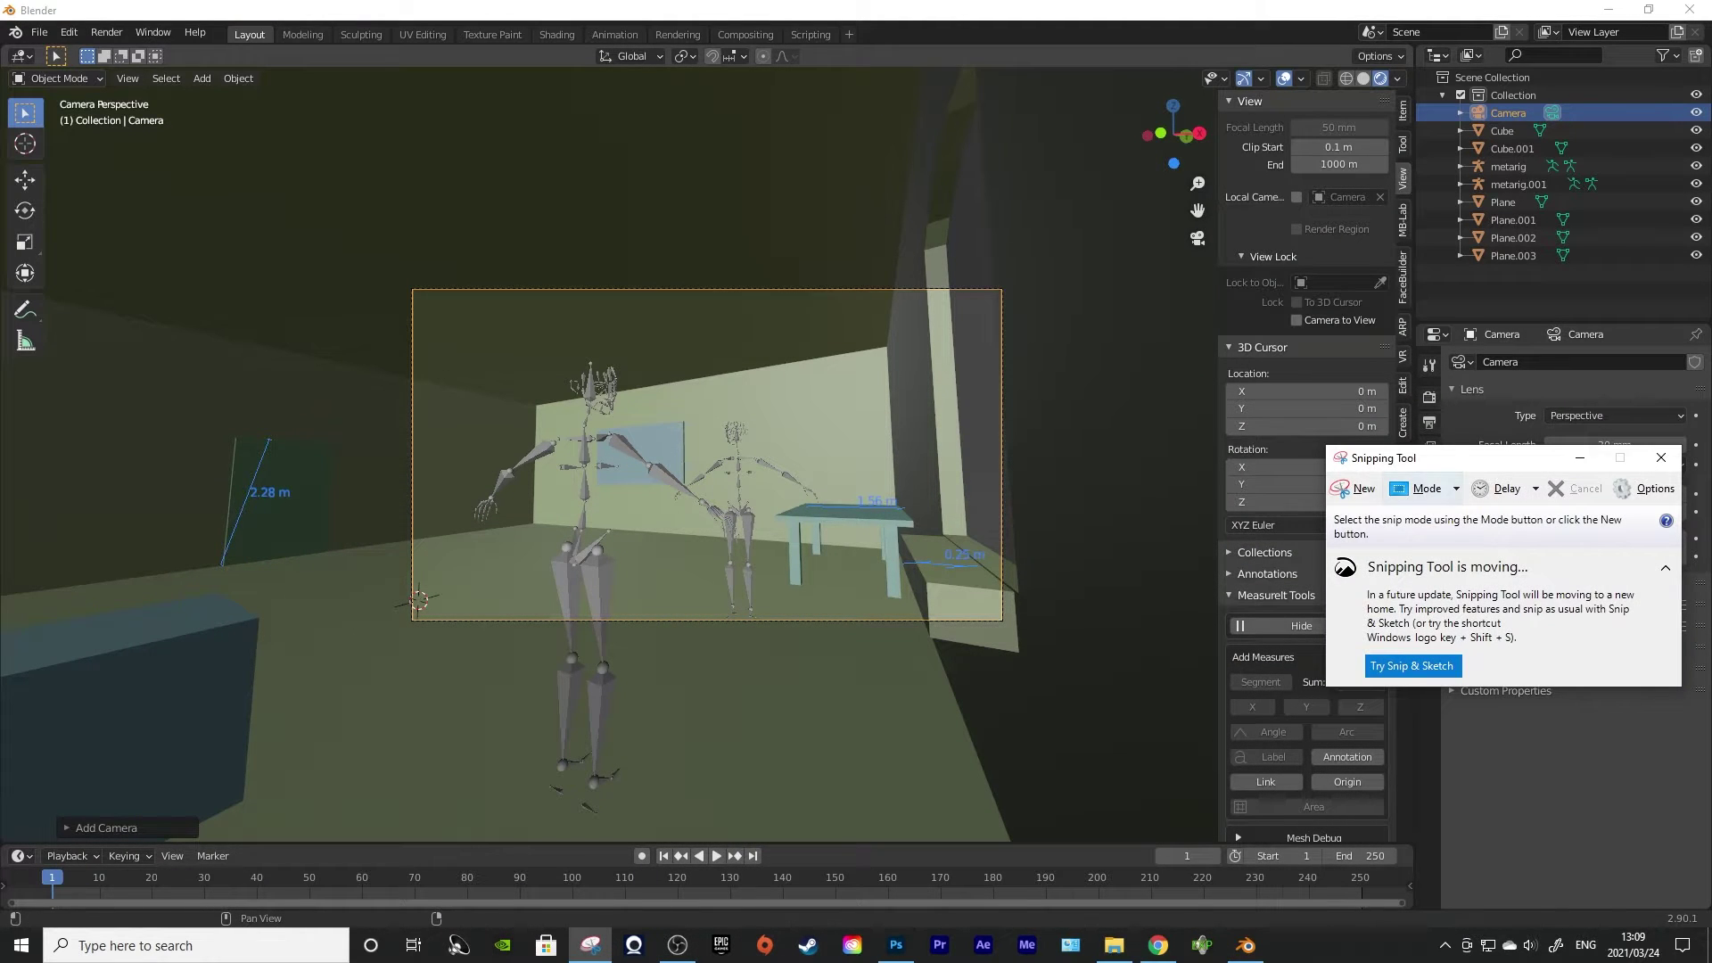
left_click(1354, 489)
left_click_drag(412, 289, 1002, 619)
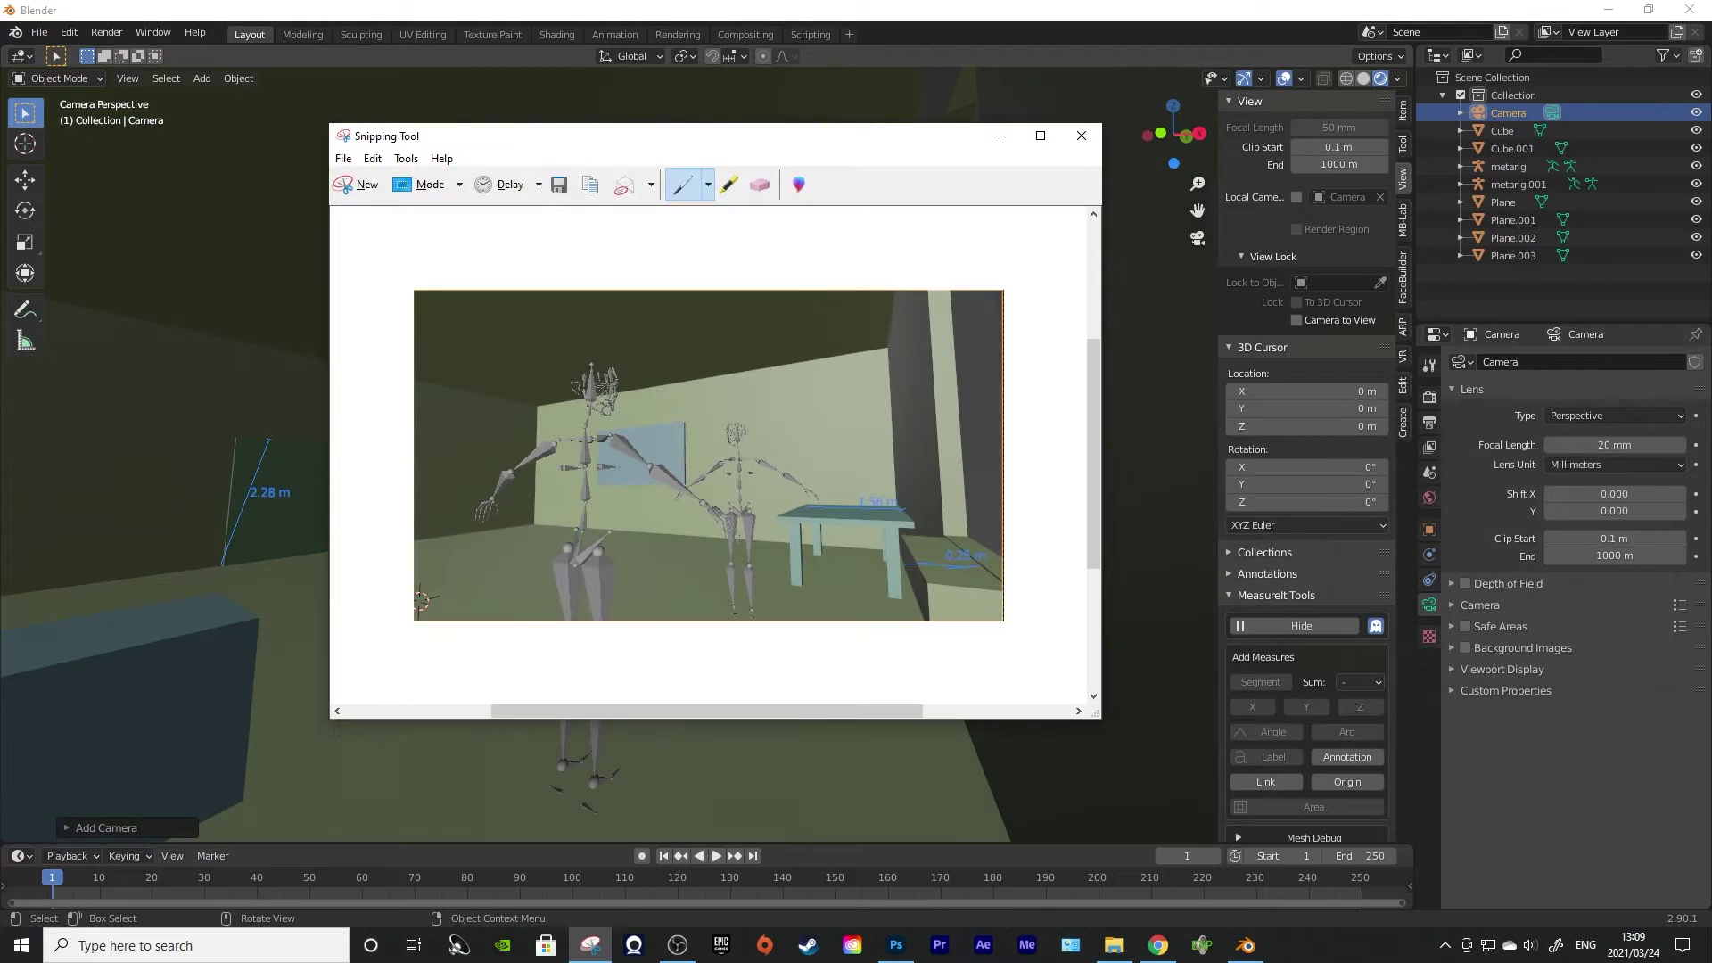
Save the snip to the Desktop as Capadadture.JPG without replacing the existing Capture.JPG, and close Snipping Tool
left_click(343, 159)
left_click(384, 204)
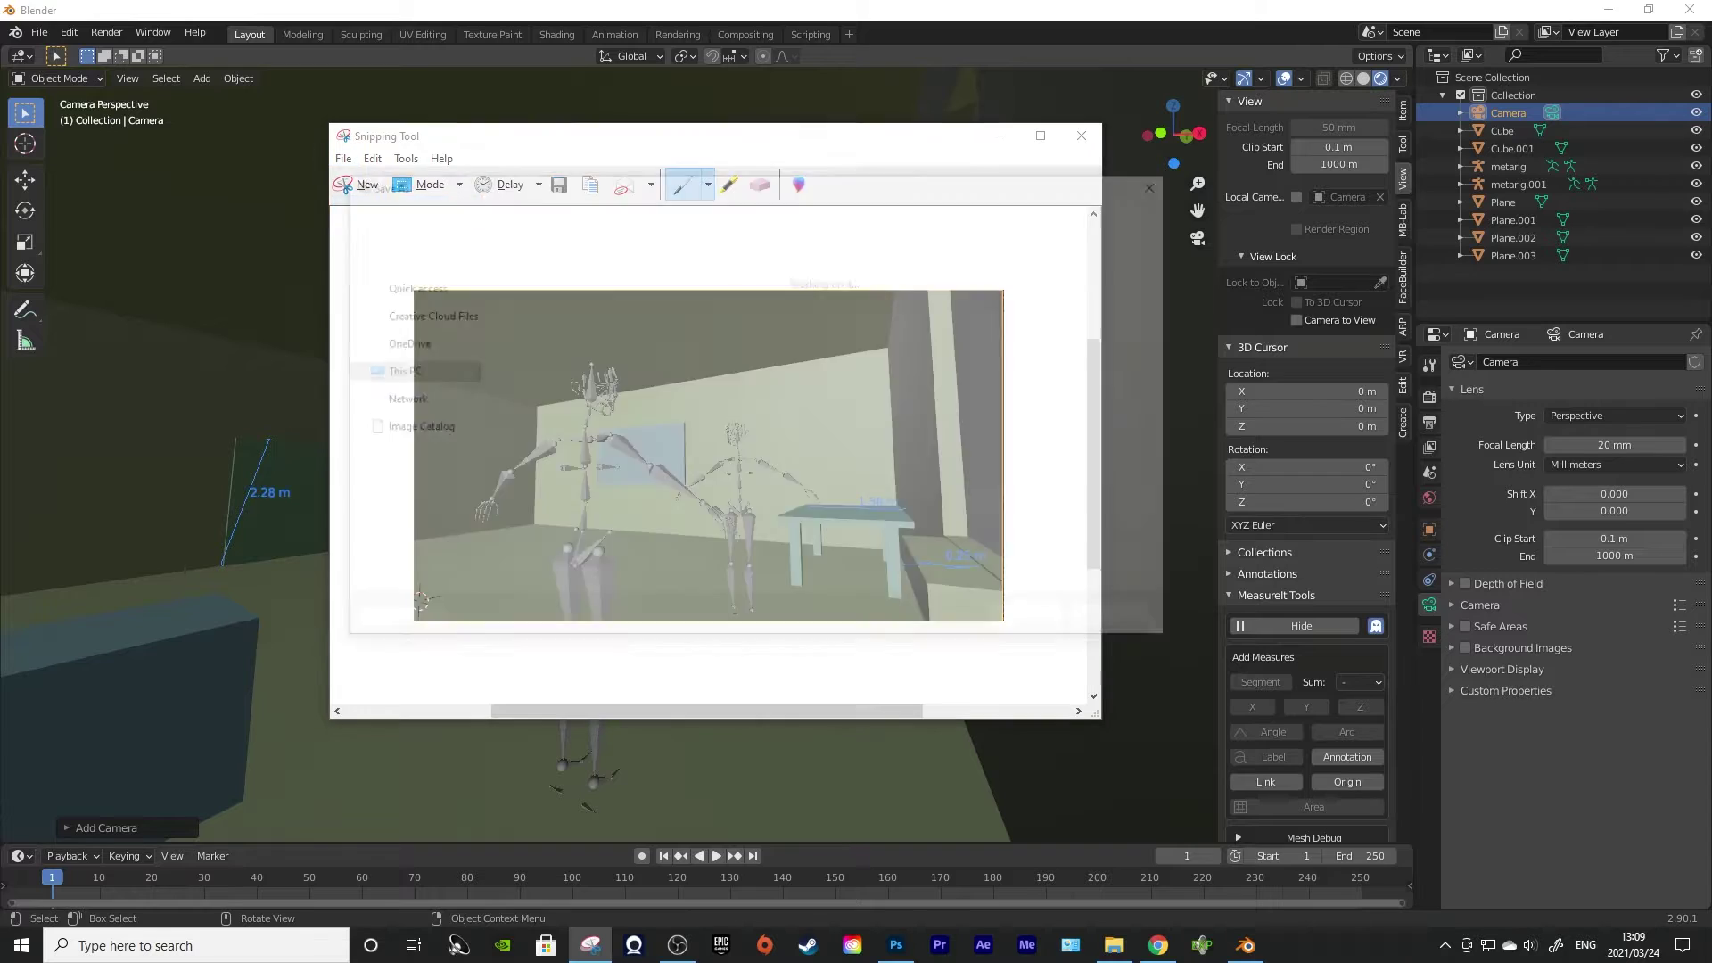
left_click(1035, 619)
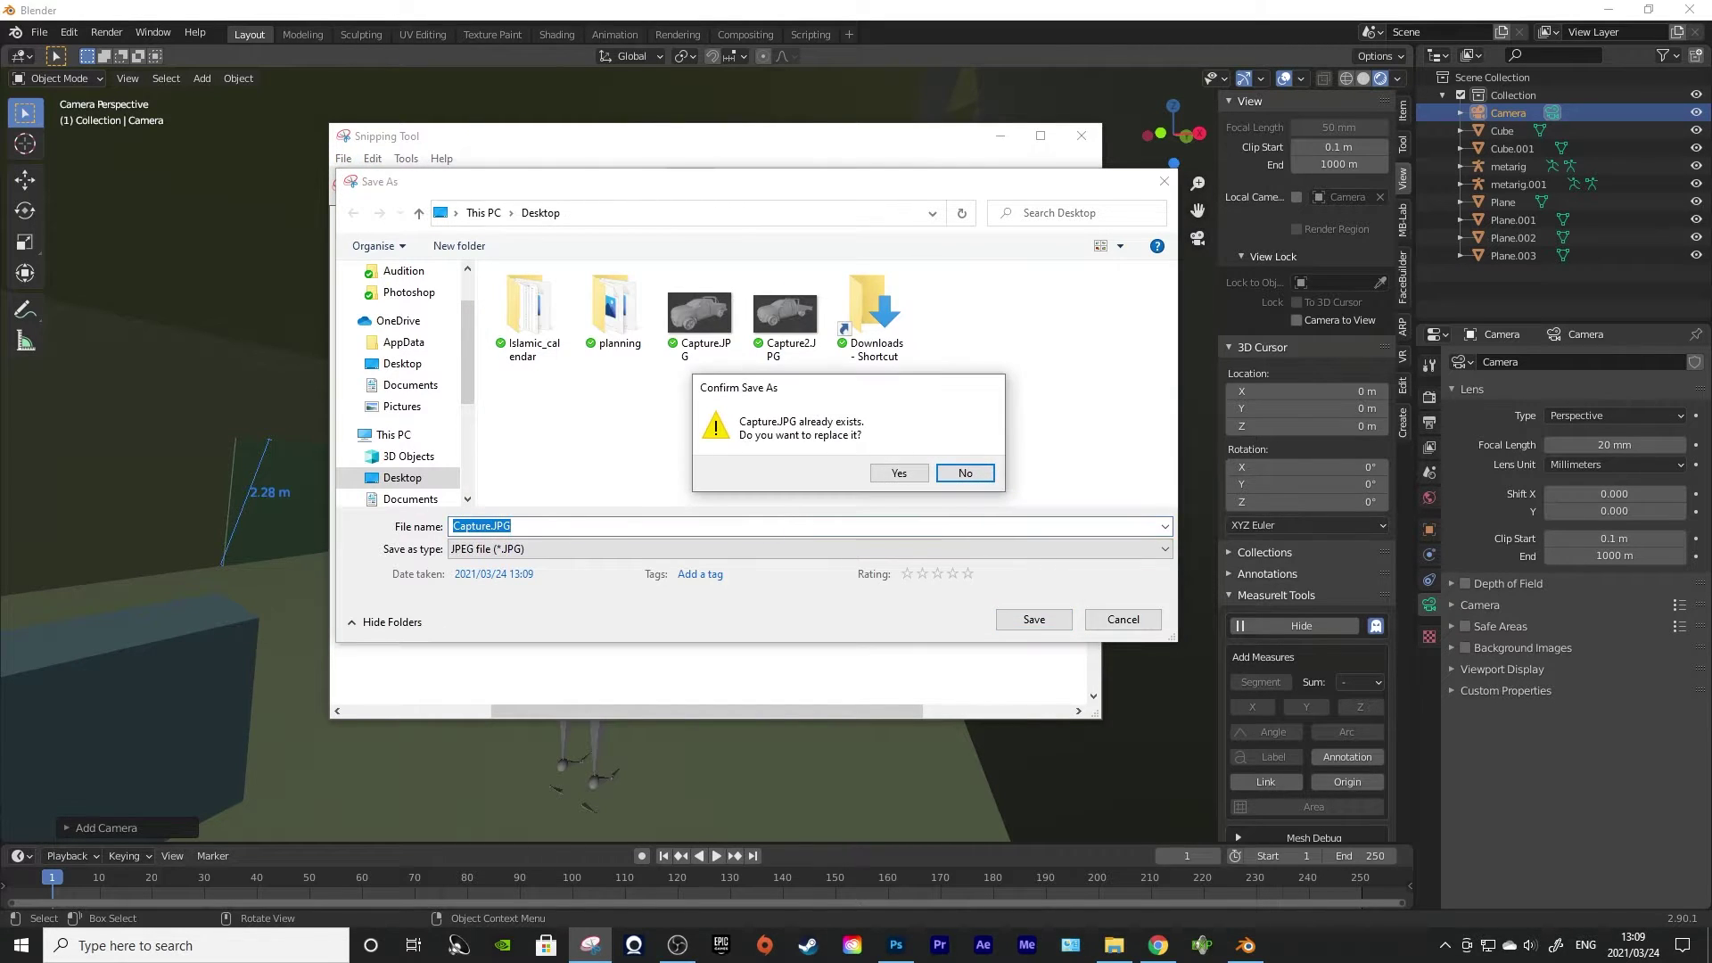
left_click(966, 473)
type("sdfsd")
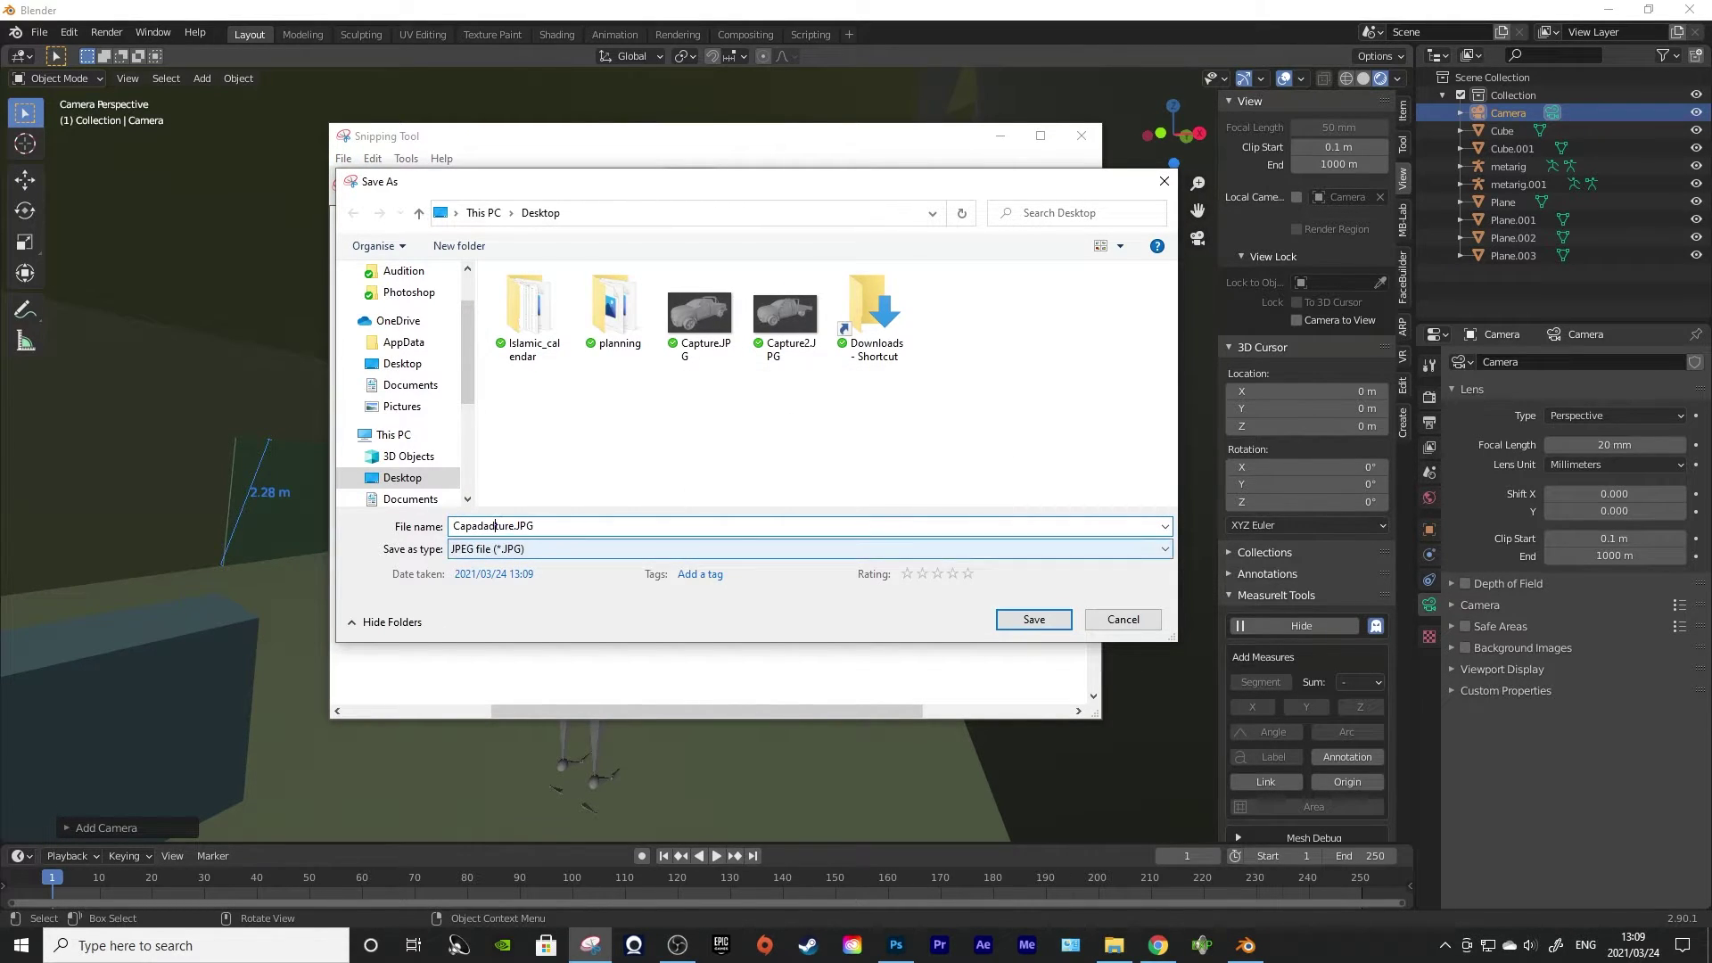
left_click(1034, 620)
left_click(1082, 137)
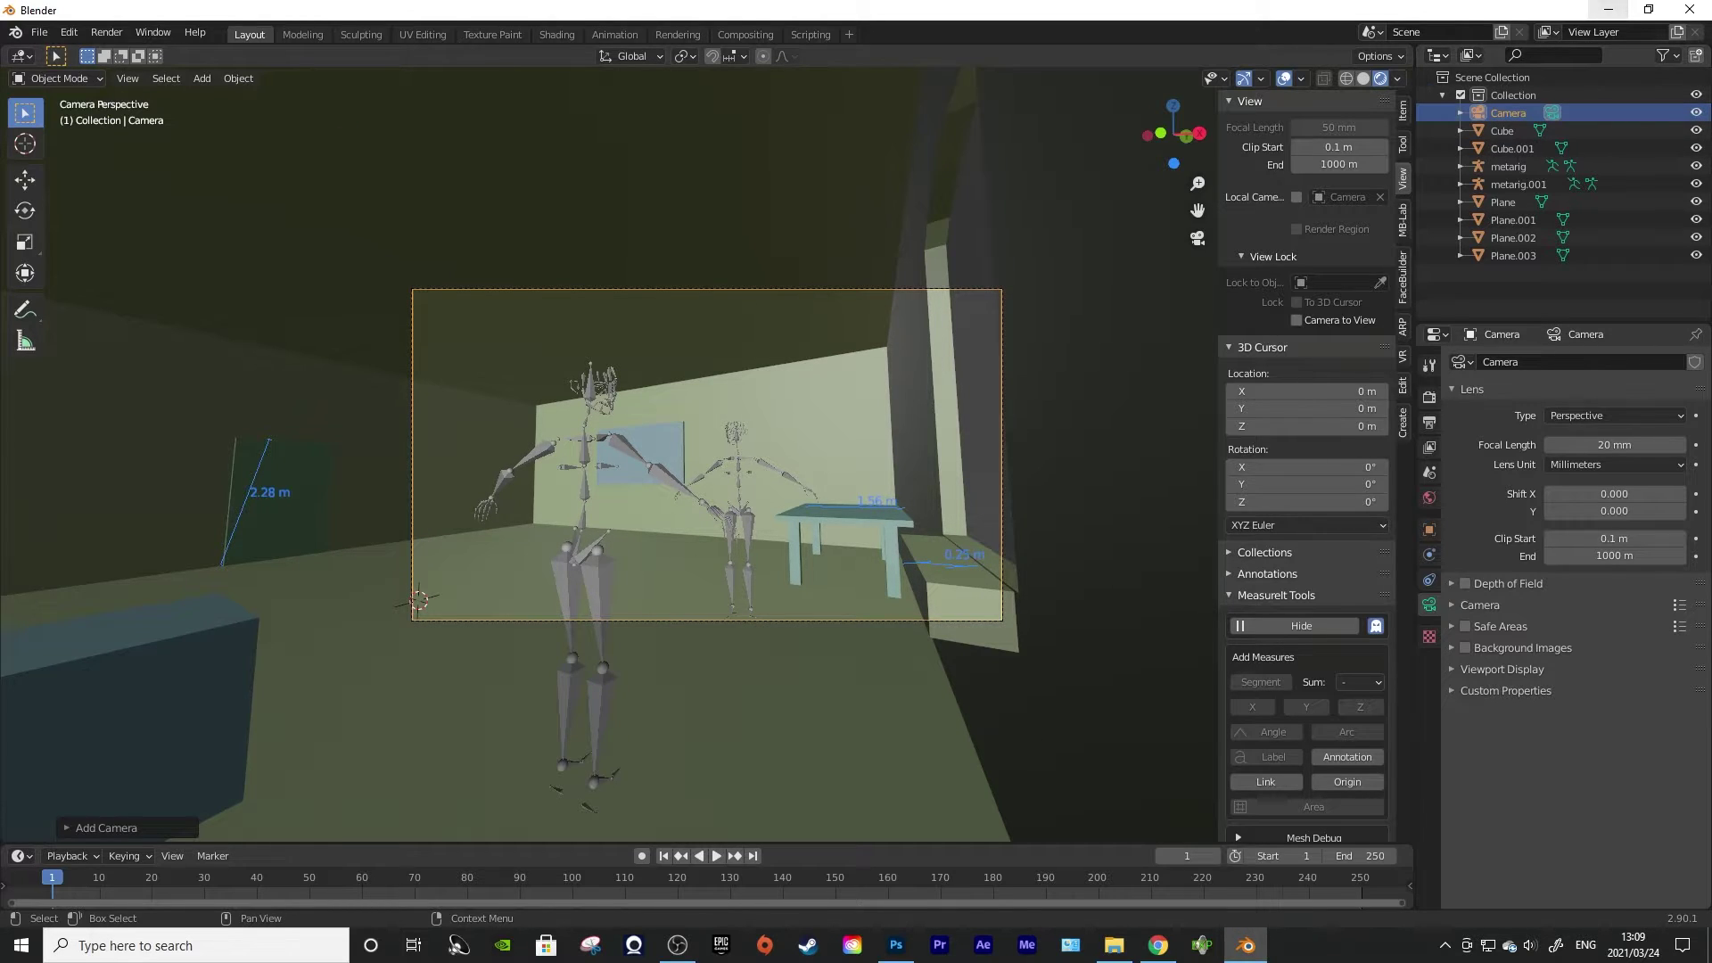
Switch to Photoshop and place the recent file Capadadture.JPG from File Explorer into the webtoon storyboard
left_click(1608, 9)
left_click(1113, 945)
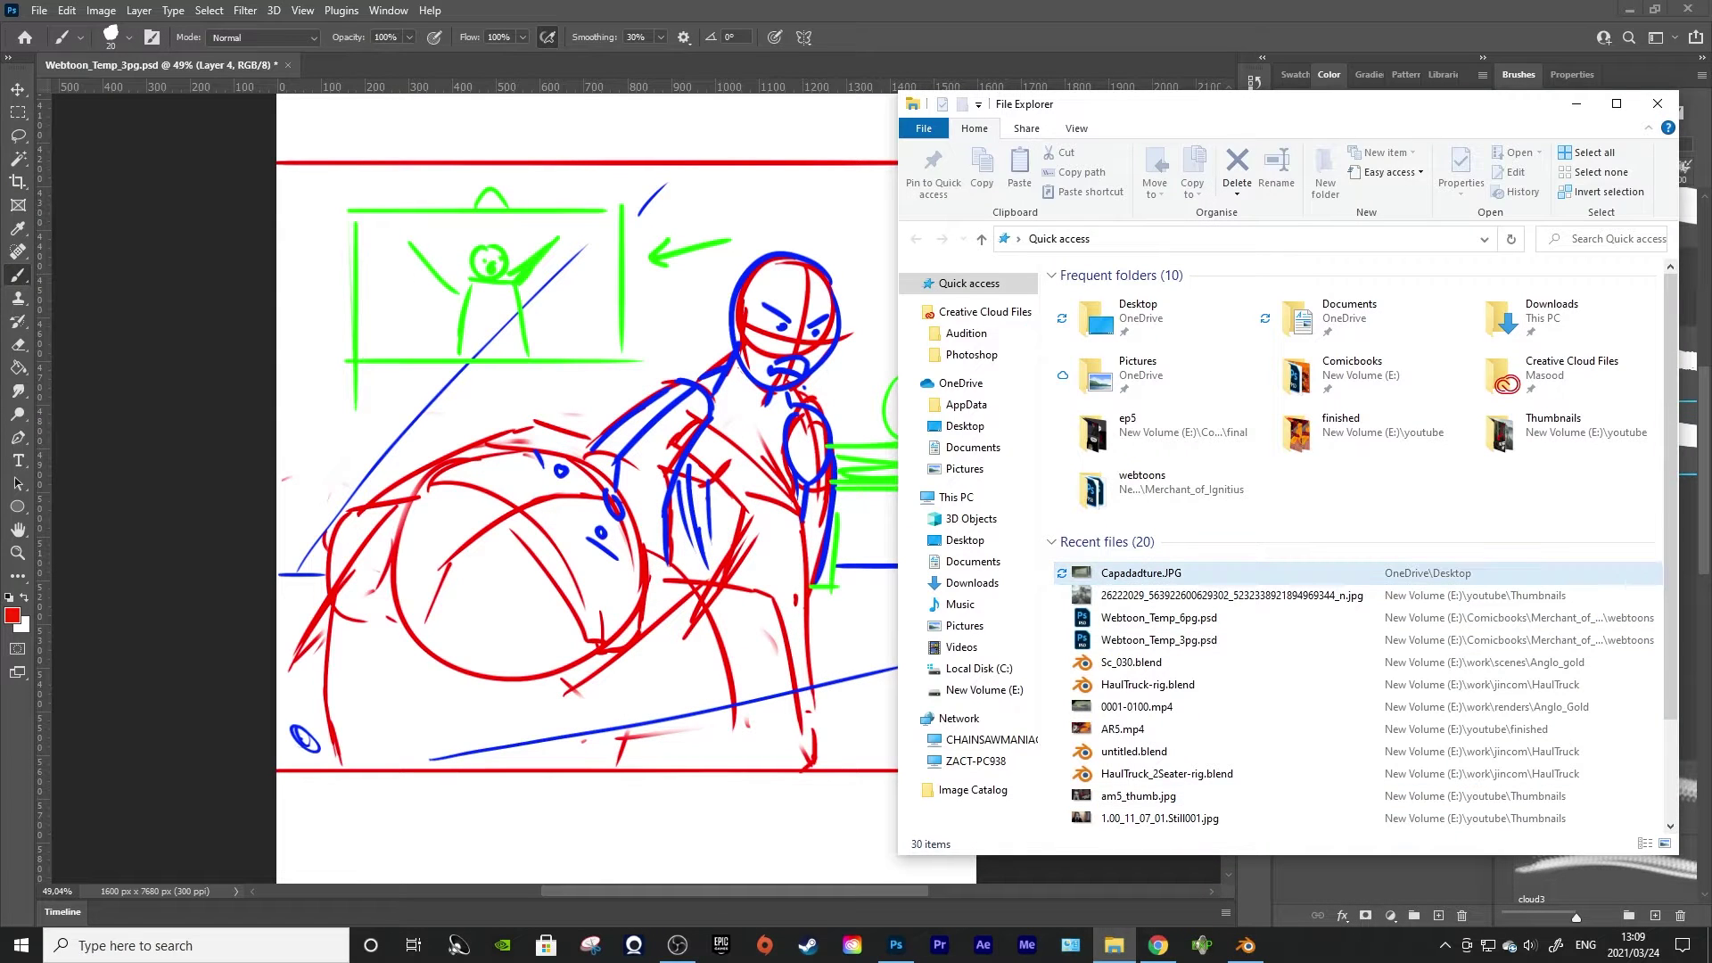
left_click_drag(1136, 572, 767, 535)
scroll(602, 430, "down", 2)
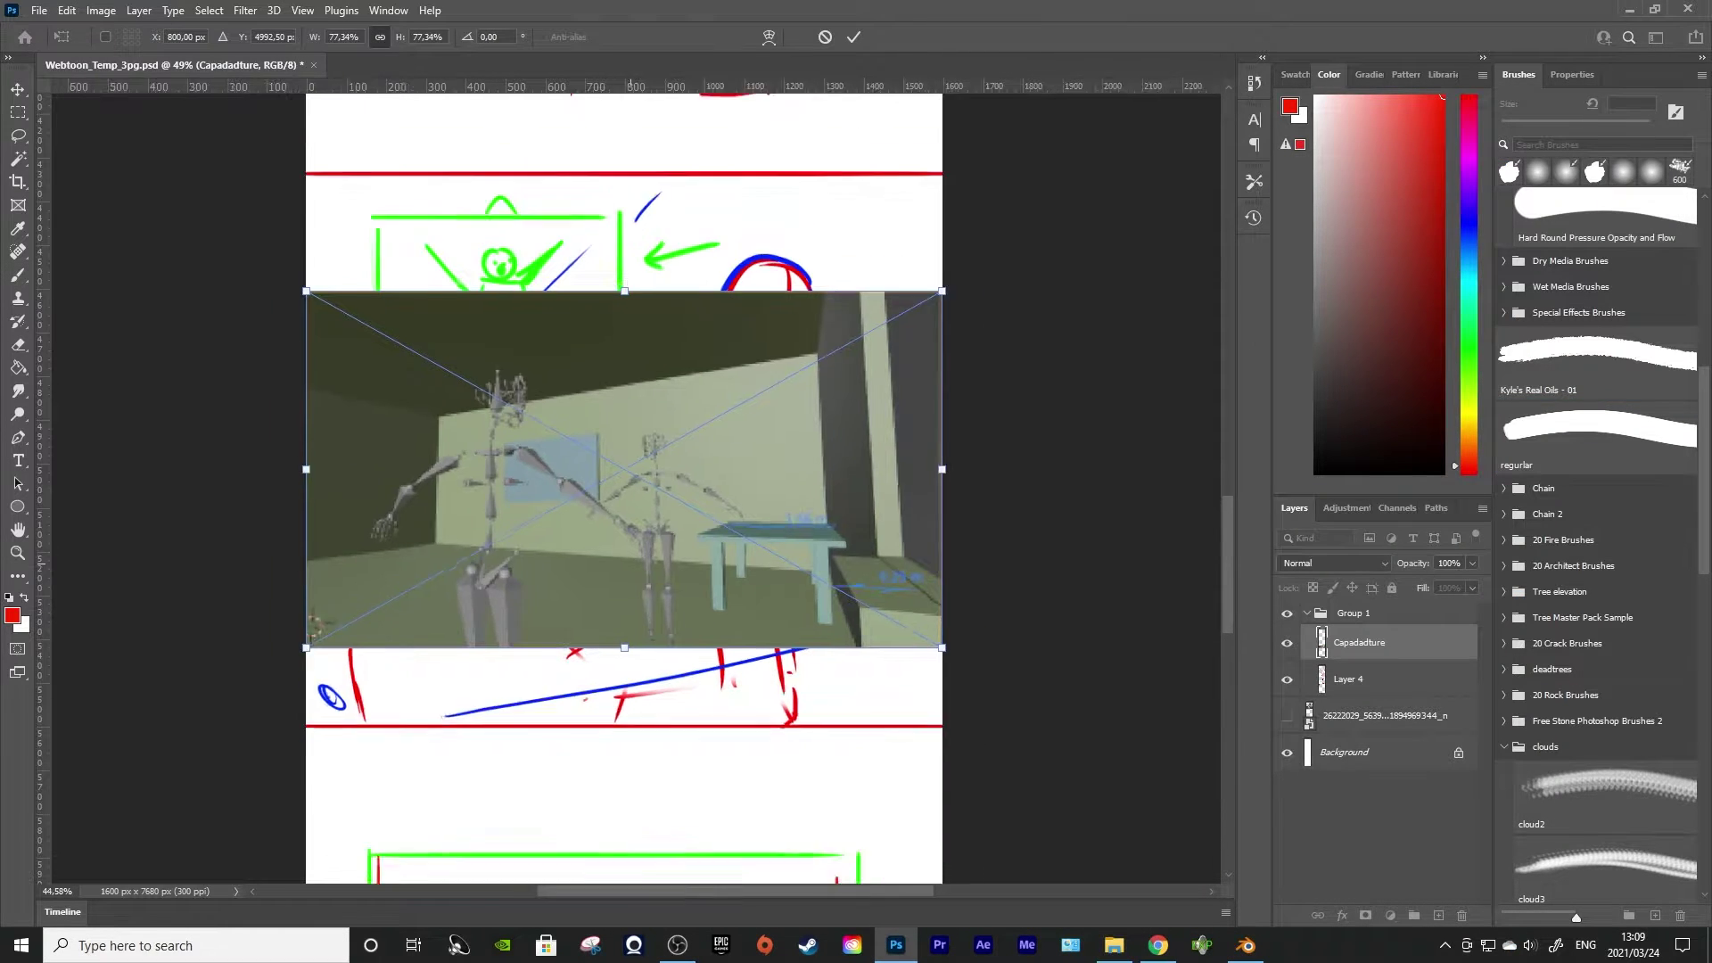
Scale the placed Capadadture image to about 112% and position it over the panel between the red borders
left_click_drag(911, 315, 981, 258)
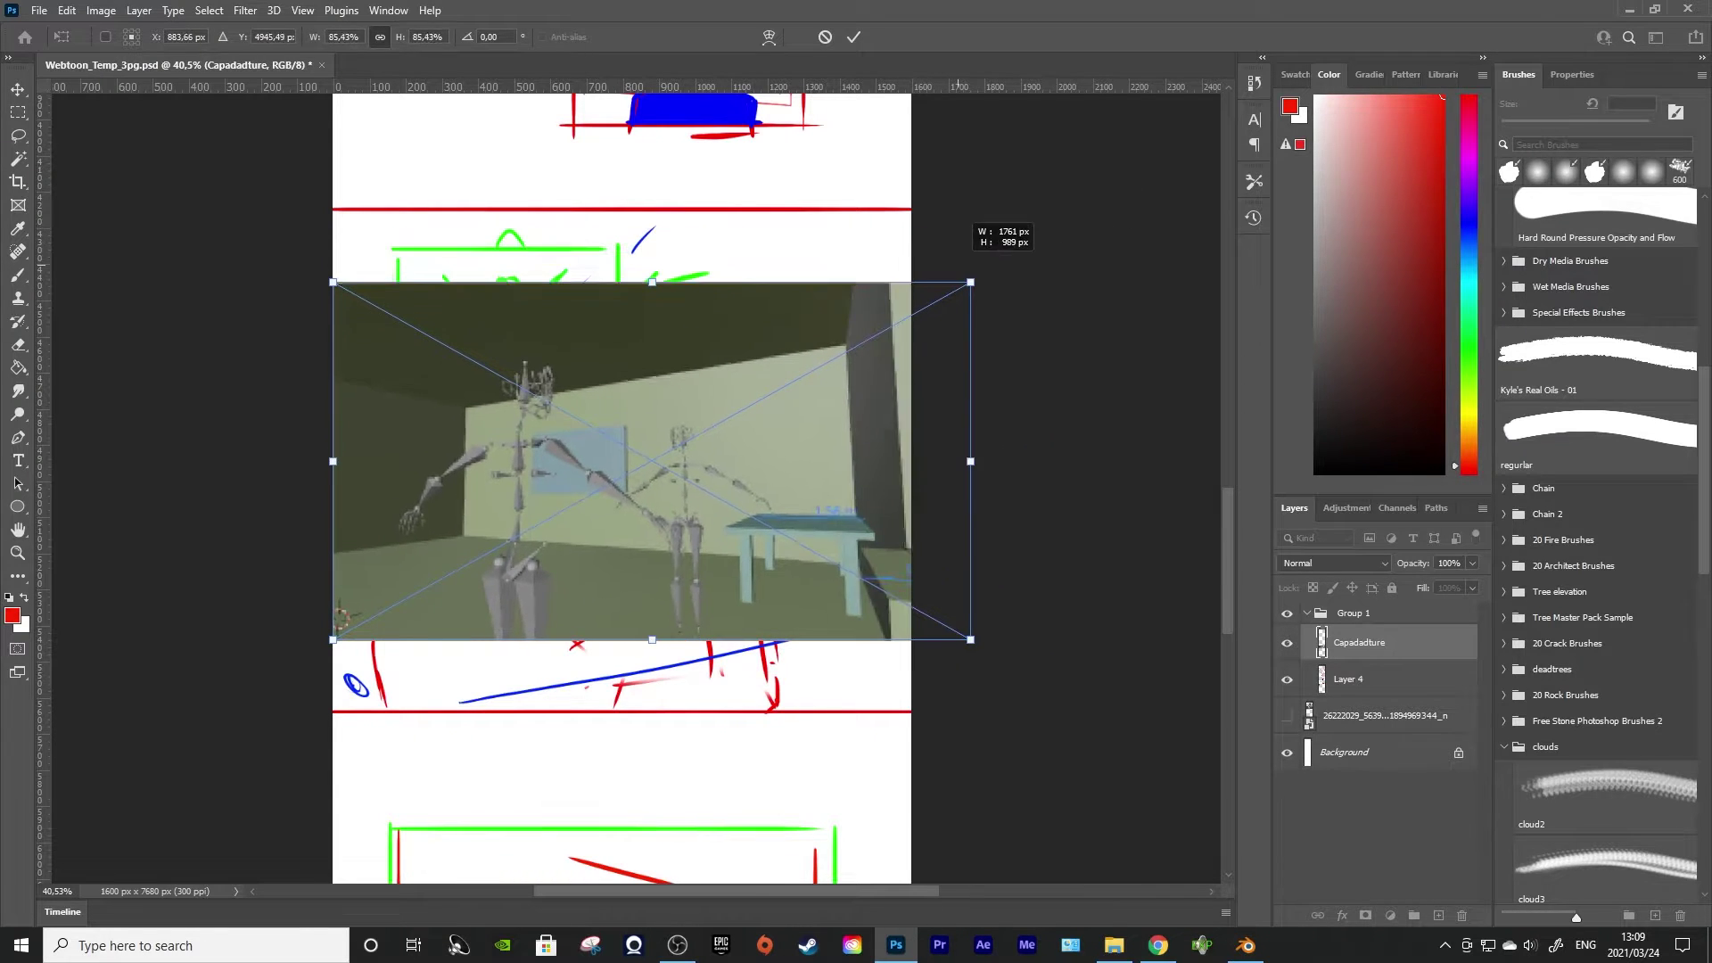
mouse_move(709, 468)
left_mouse_down()
mouse_move(669, 471)
mouse_move(684, 476)
left_mouse_up()
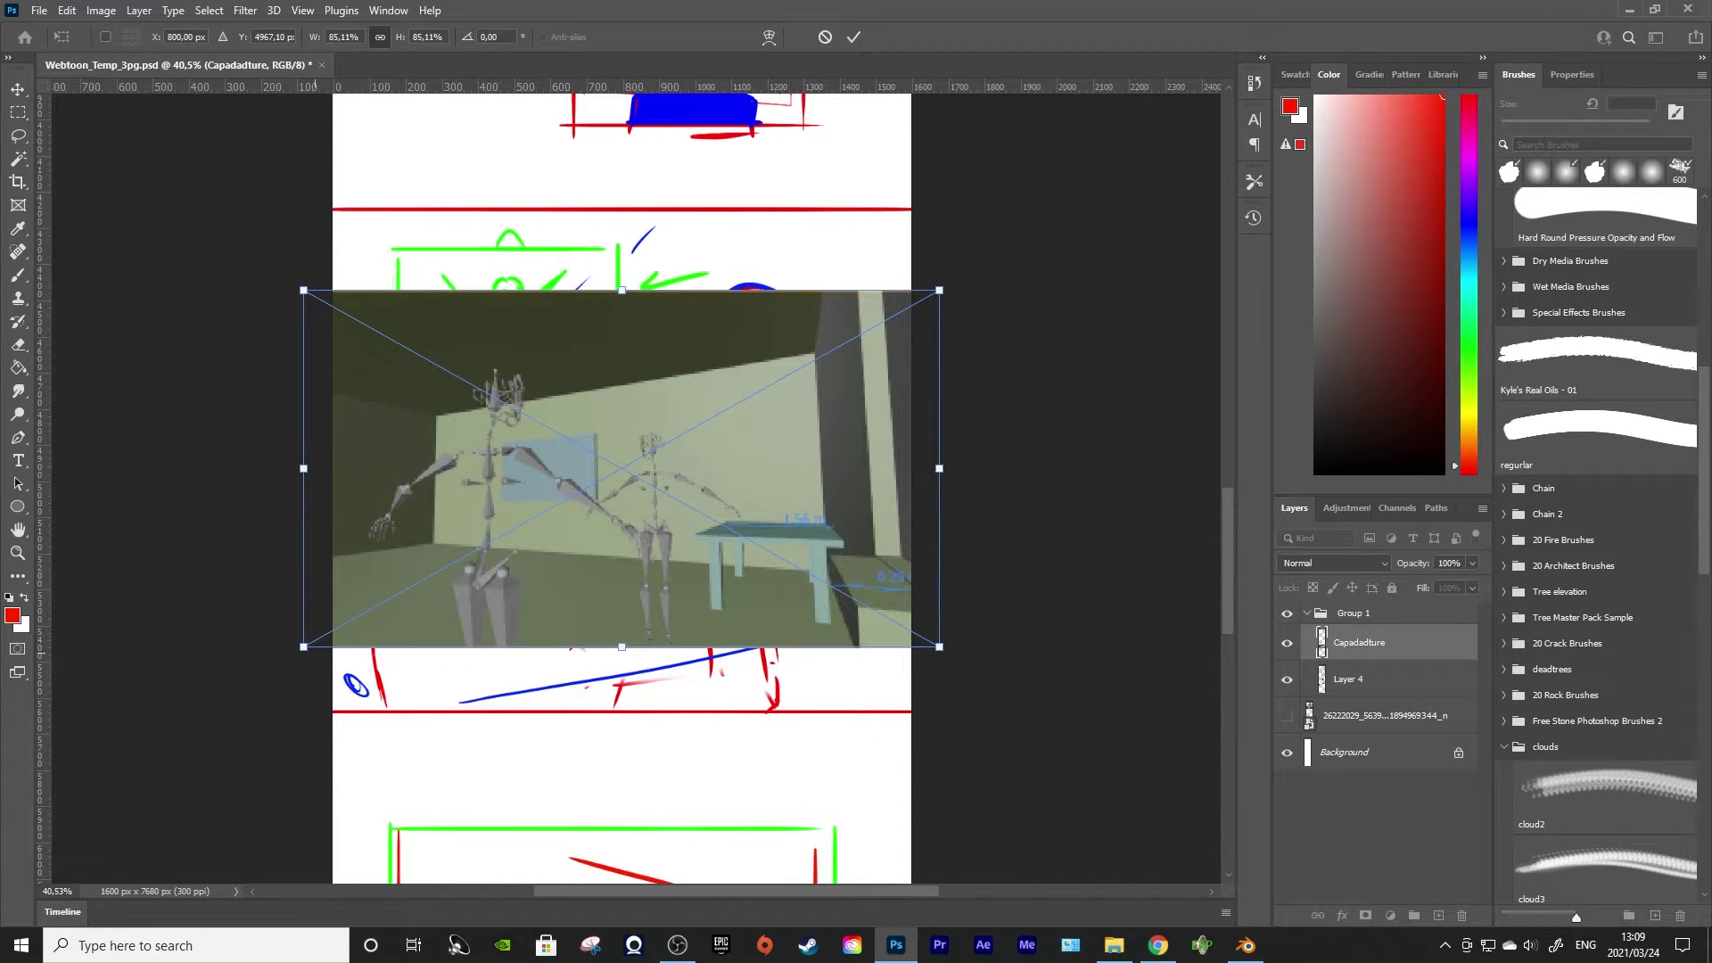
left_click_drag(305, 646, 172, 720)
left_click_drag(501, 614, 568, 581)
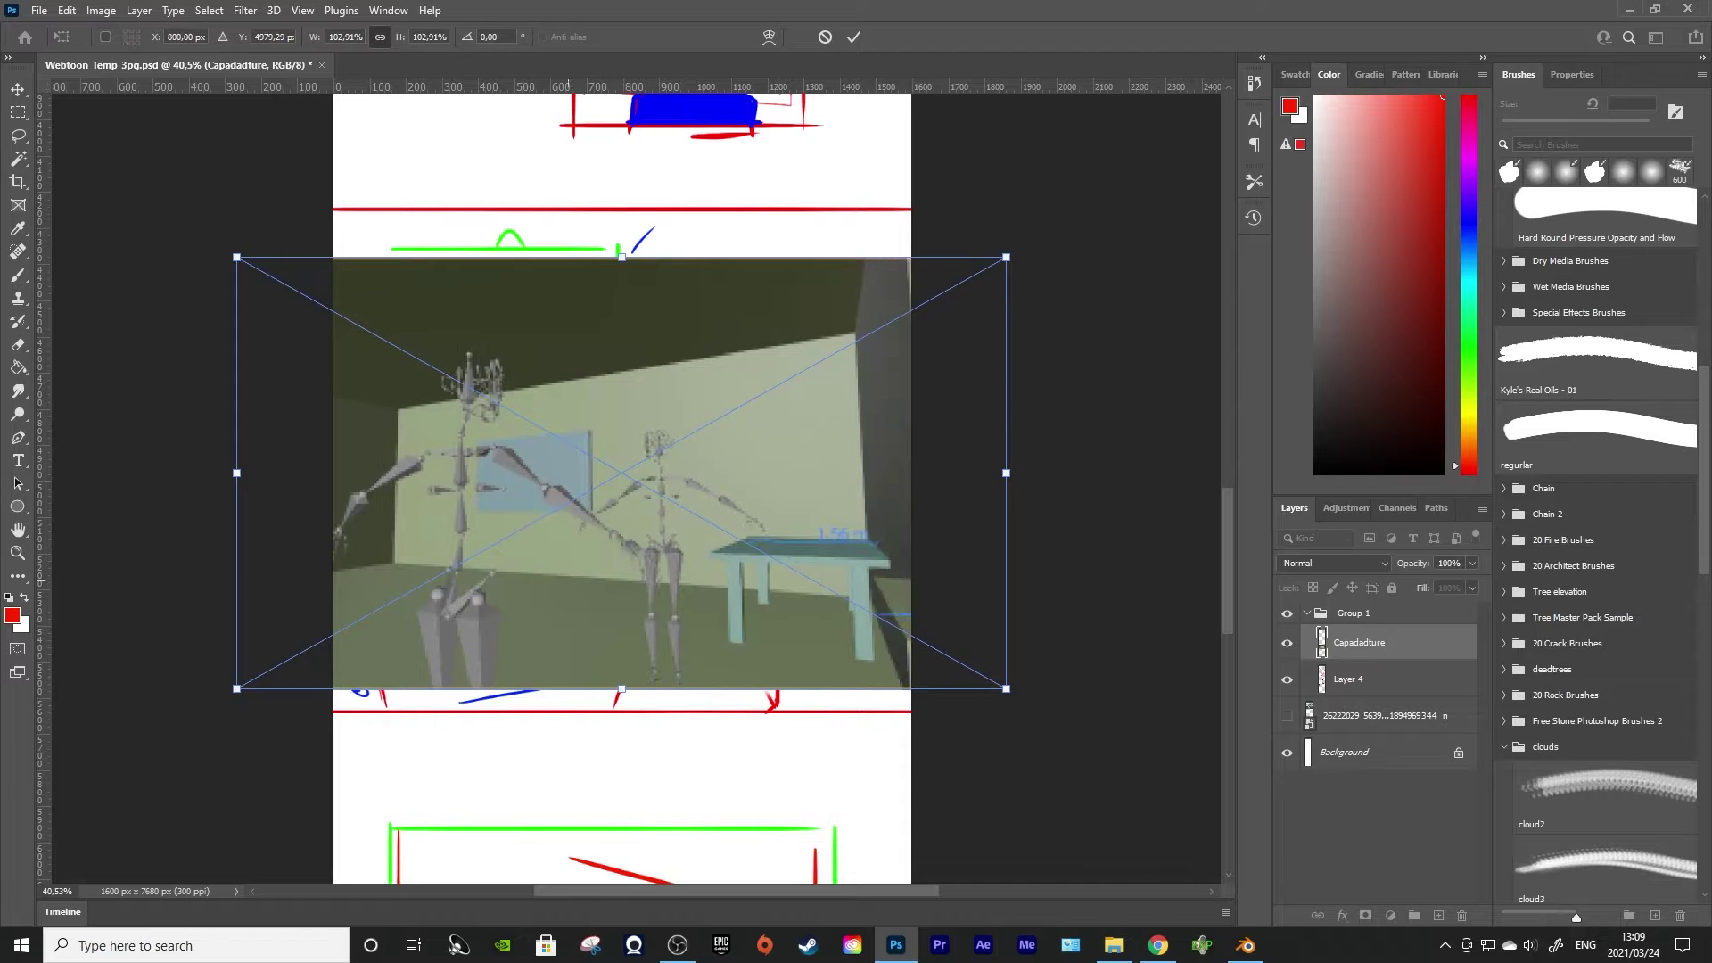
left_click_drag(1008, 254, 1076, 255)
left_click_drag(786, 350, 823, 303)
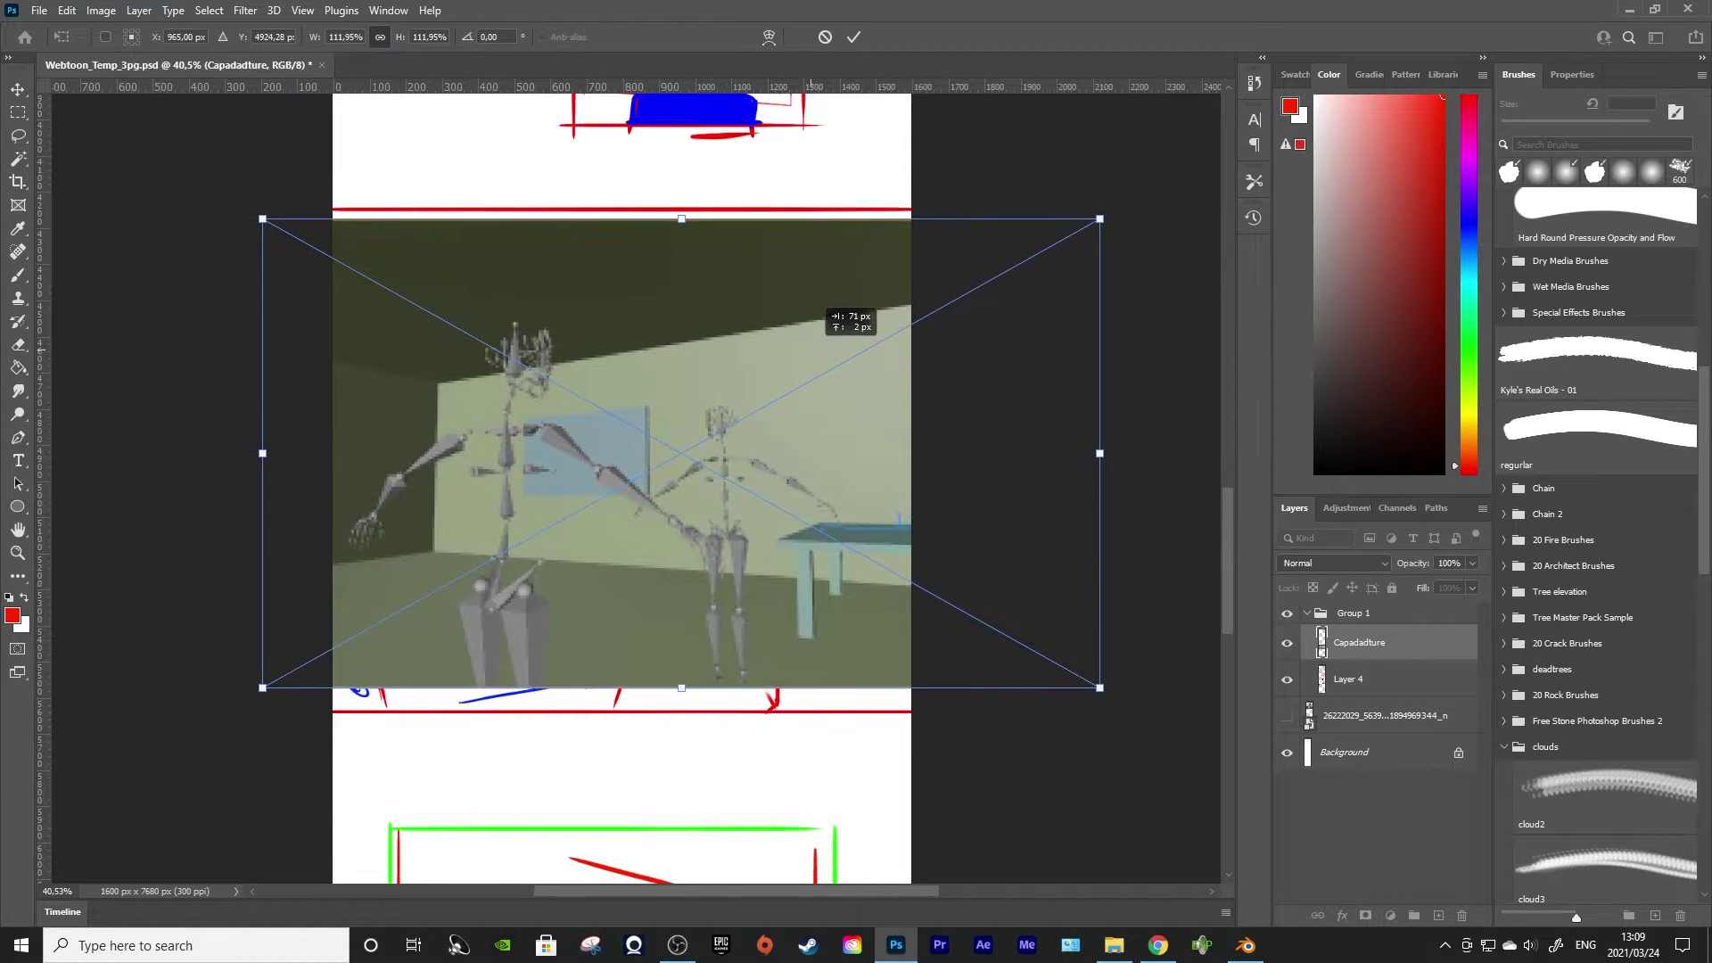
key("Return")
key("b")
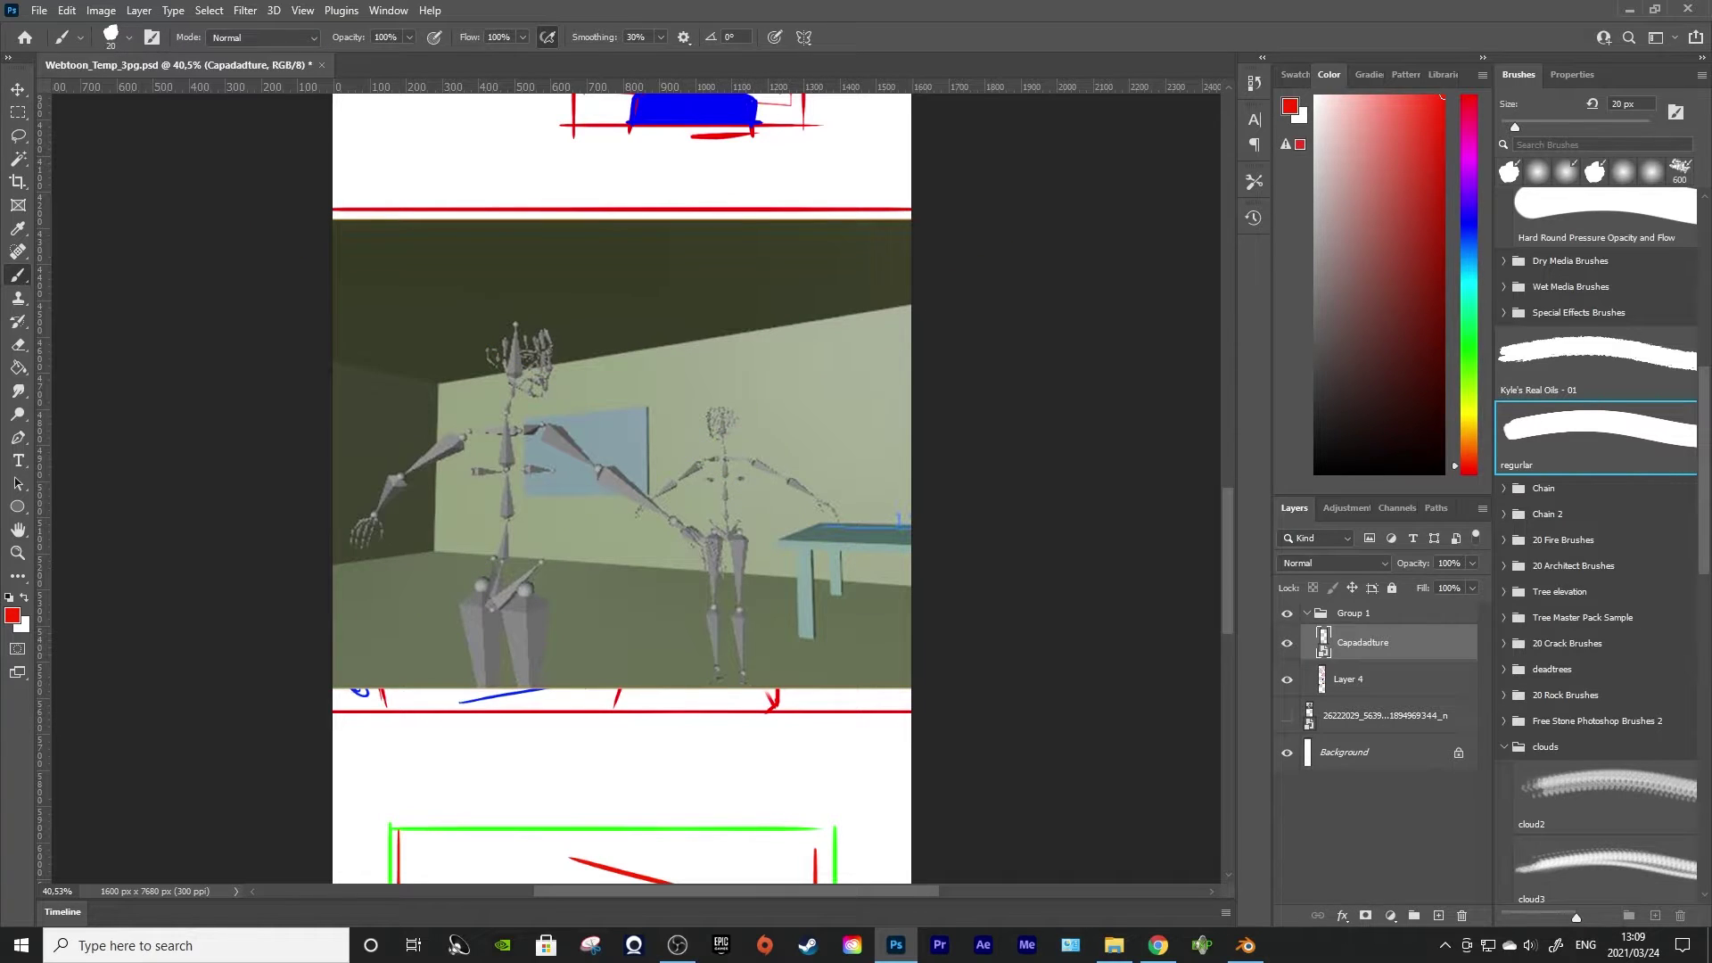
Compare the Capadadture image with the sketch underneath by toggling visibility, and hide the Layer 4 sketch
left_click(1307, 613)
left_click(1286, 614)
left_click(1287, 613)
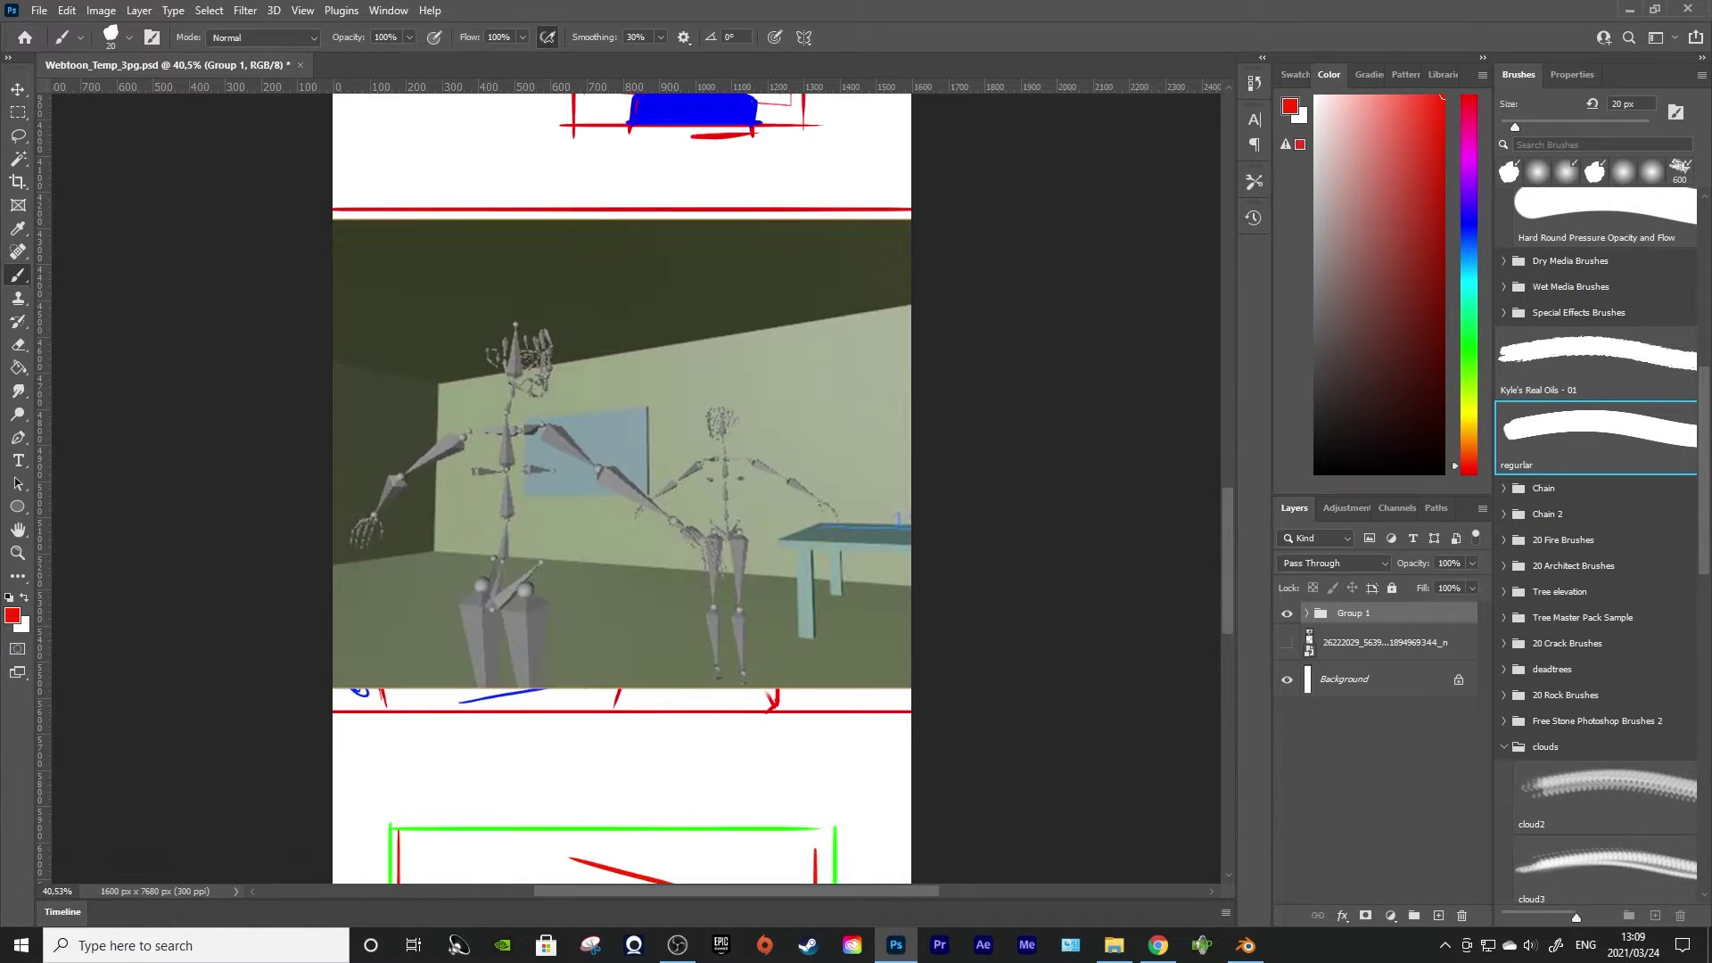
left_click(1384, 642)
left_click(1364, 613)
left_click(1287, 642)
left_click(1286, 642)
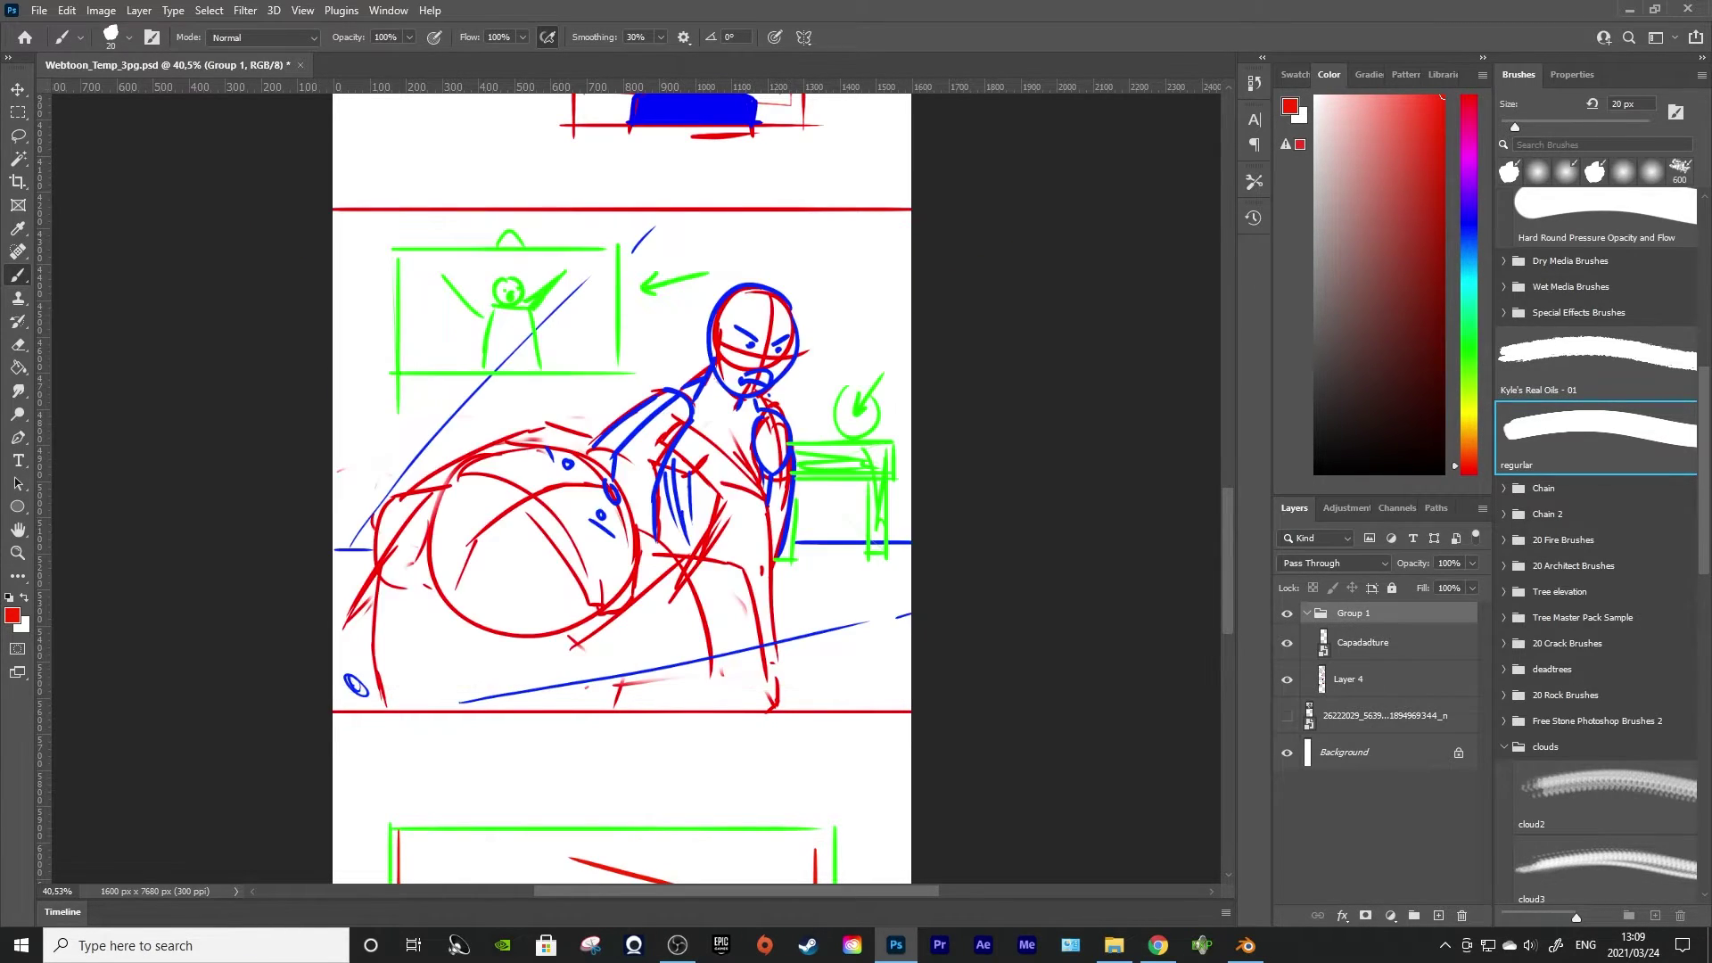
left_click(1287, 679)
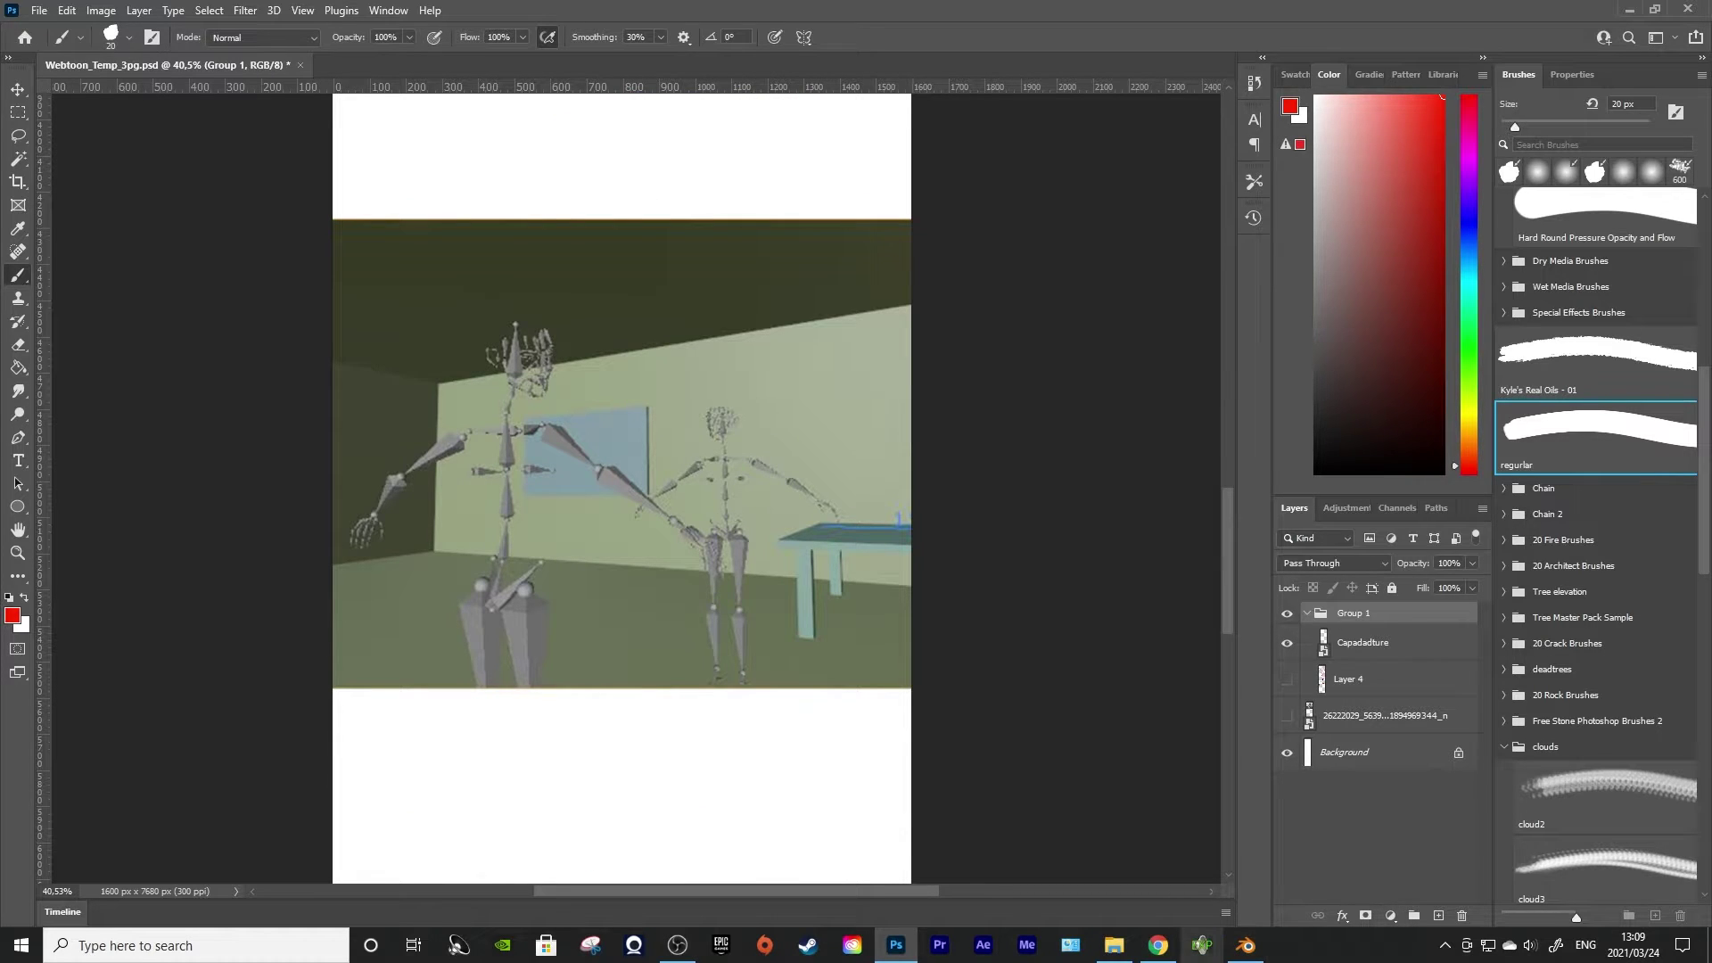
Add a new layer above Capadadture and outline the foreground rig's torso and outstretched arm in red brush strokes
left_click(1384, 643)
left_click(1383, 679)
left_click(1383, 643)
left_click(1438, 915)
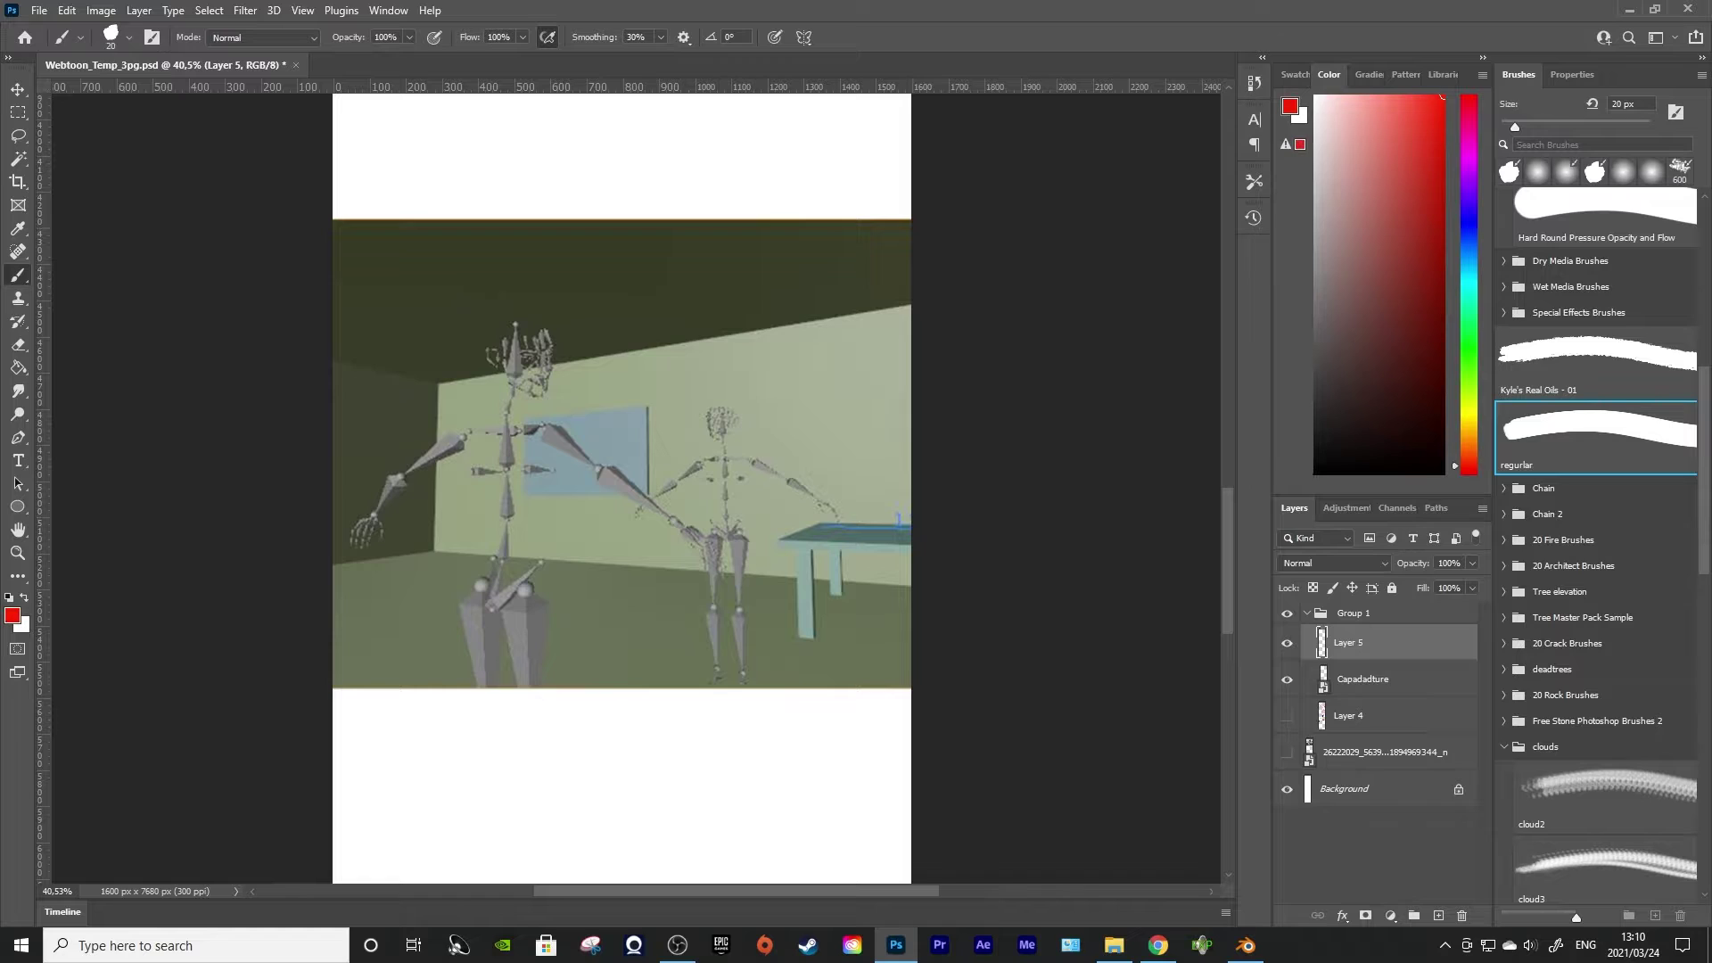
left_click_drag(1468, 465, 1468, 474)
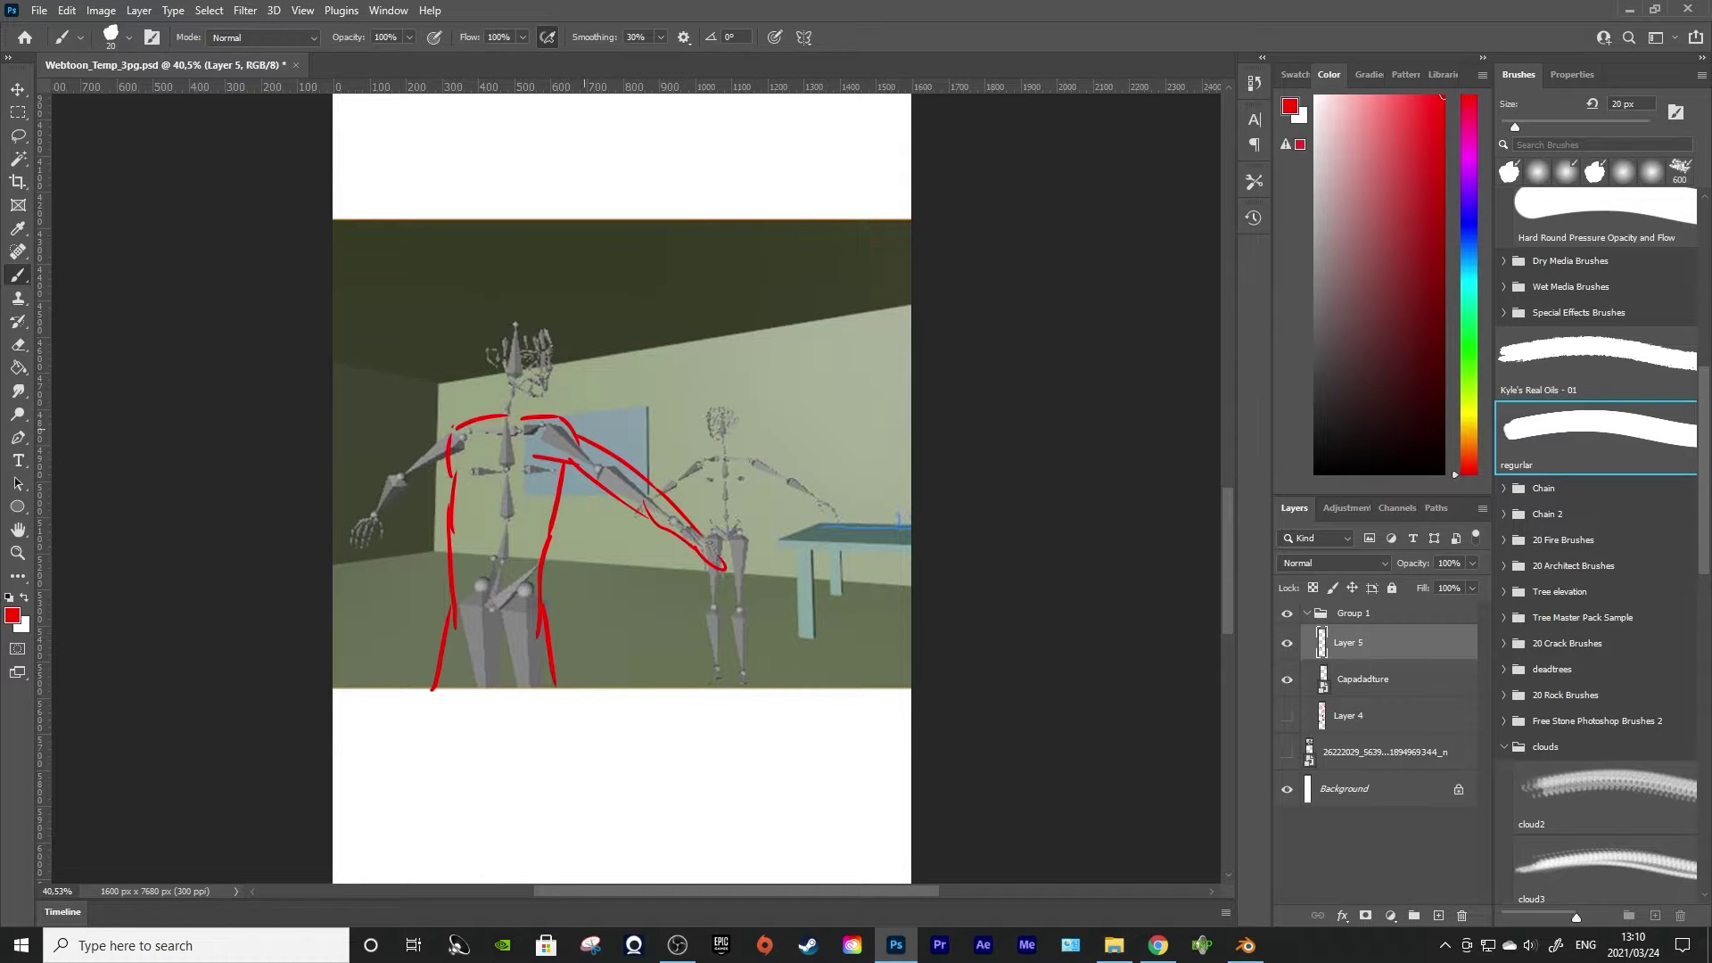
key("m")
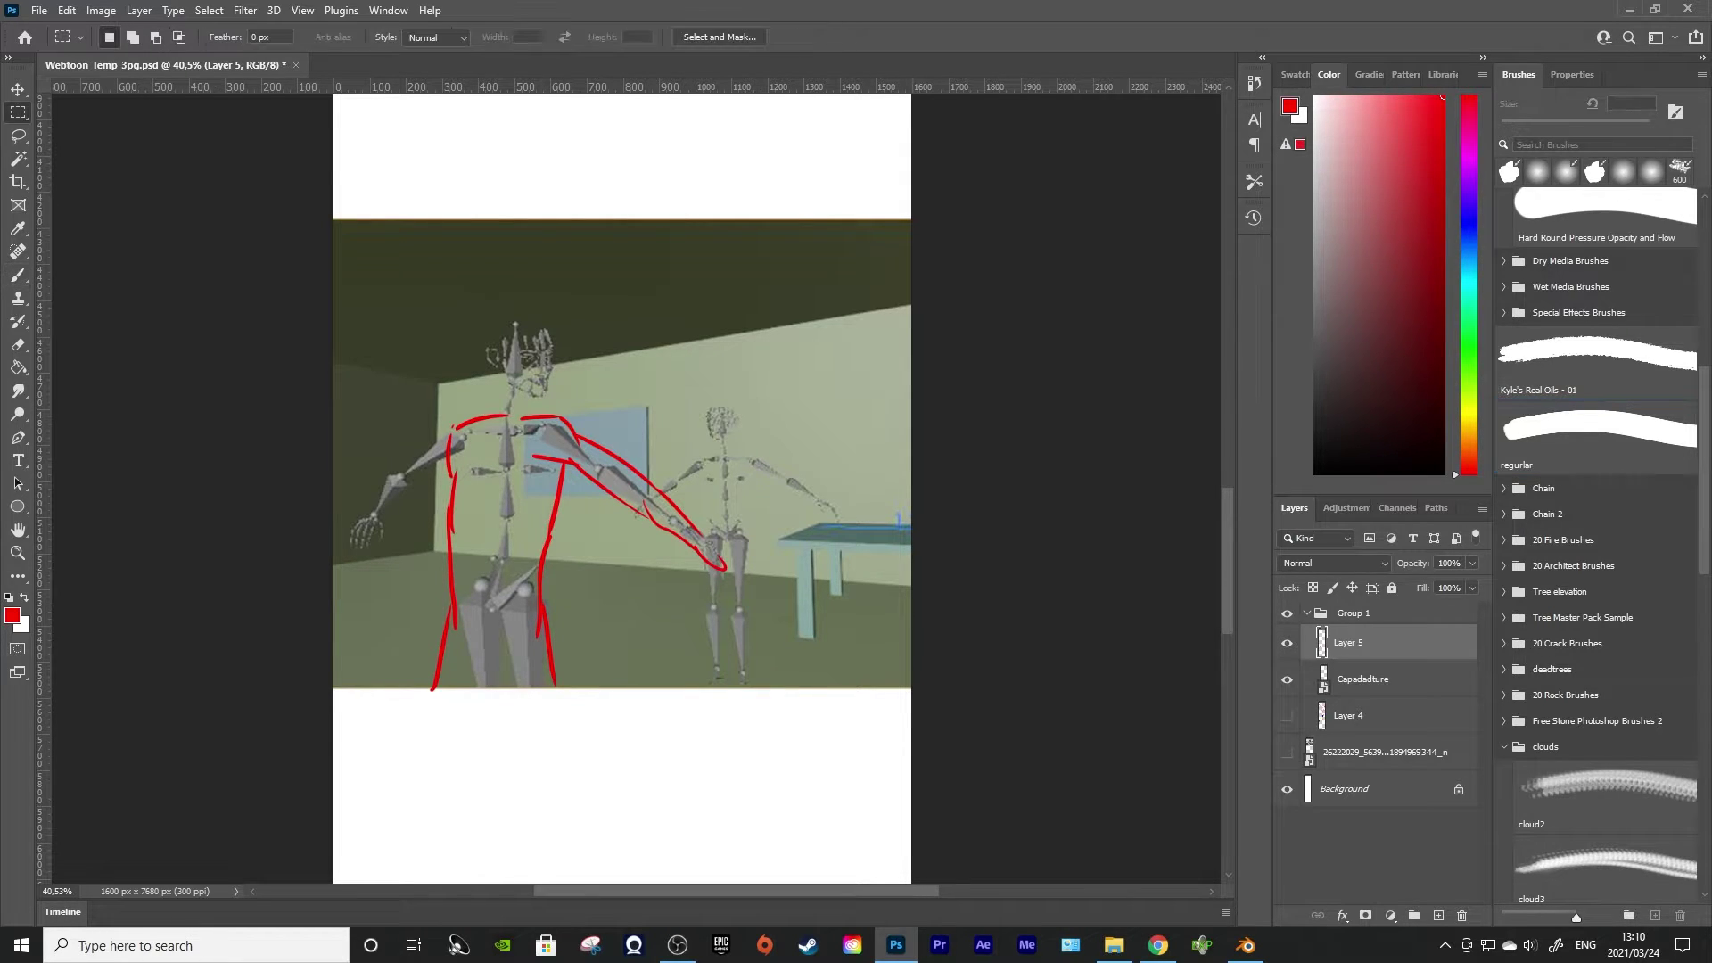
Switch to Blender and select the foreground rig's right upper arm bone in Edit Mode
left_click(1245, 945)
scroll(707, 455, "up", 2)
left_click_drag(615, 477, 634, 492)
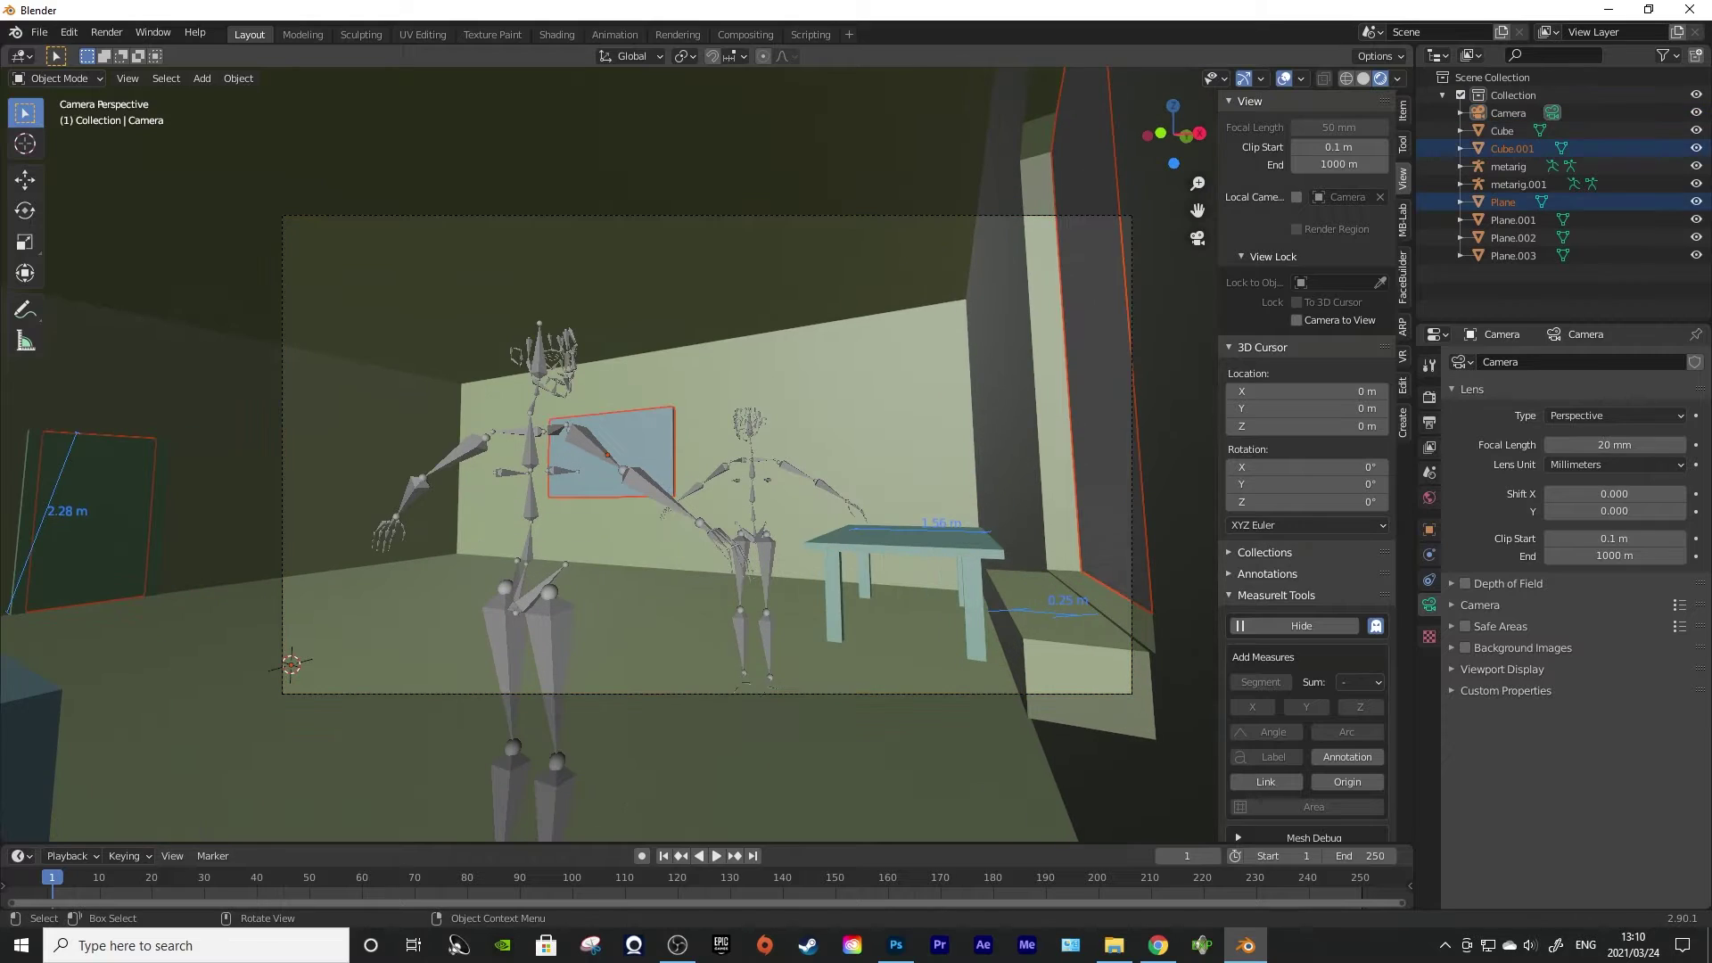
left_click(596, 447)
key("Tab")
left_click(595, 448)
key("r")
left_click(678, 538)
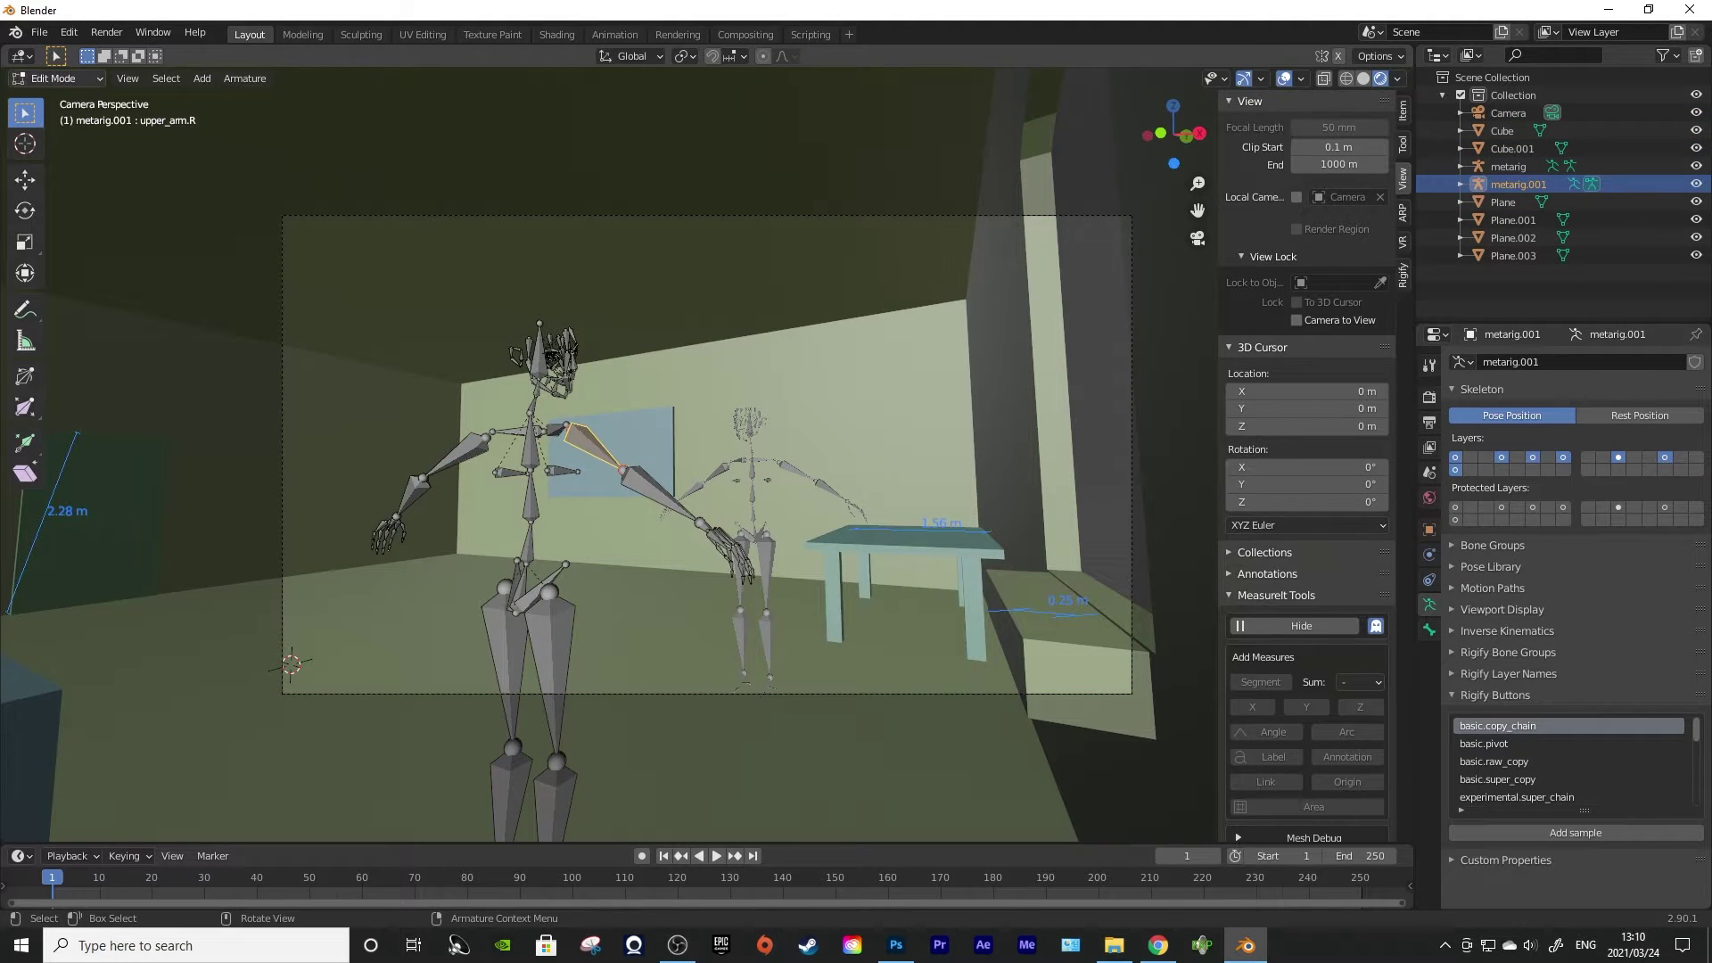
Rotate the right upper arm bone about 45° around global Z in Pose Mode, and return the rig to Object Mode
key("ctrl+Tab")
key("r")
key("z")
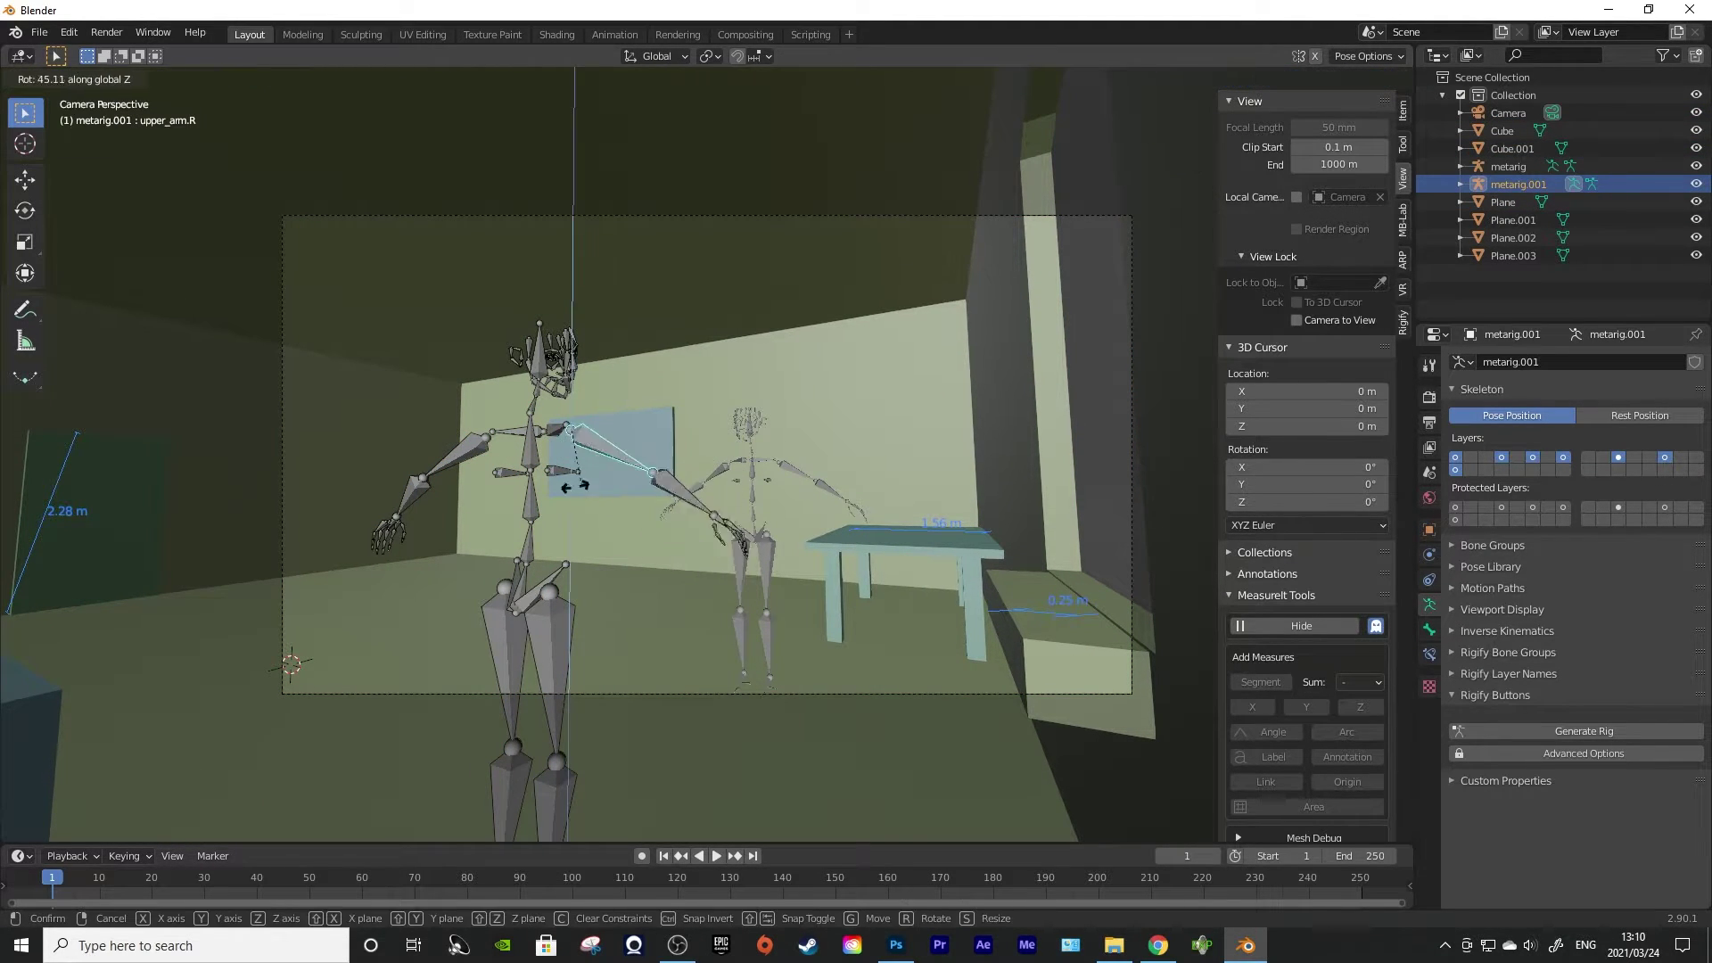
left_click(571, 487)
key("Tab")
left_click(58, 78)
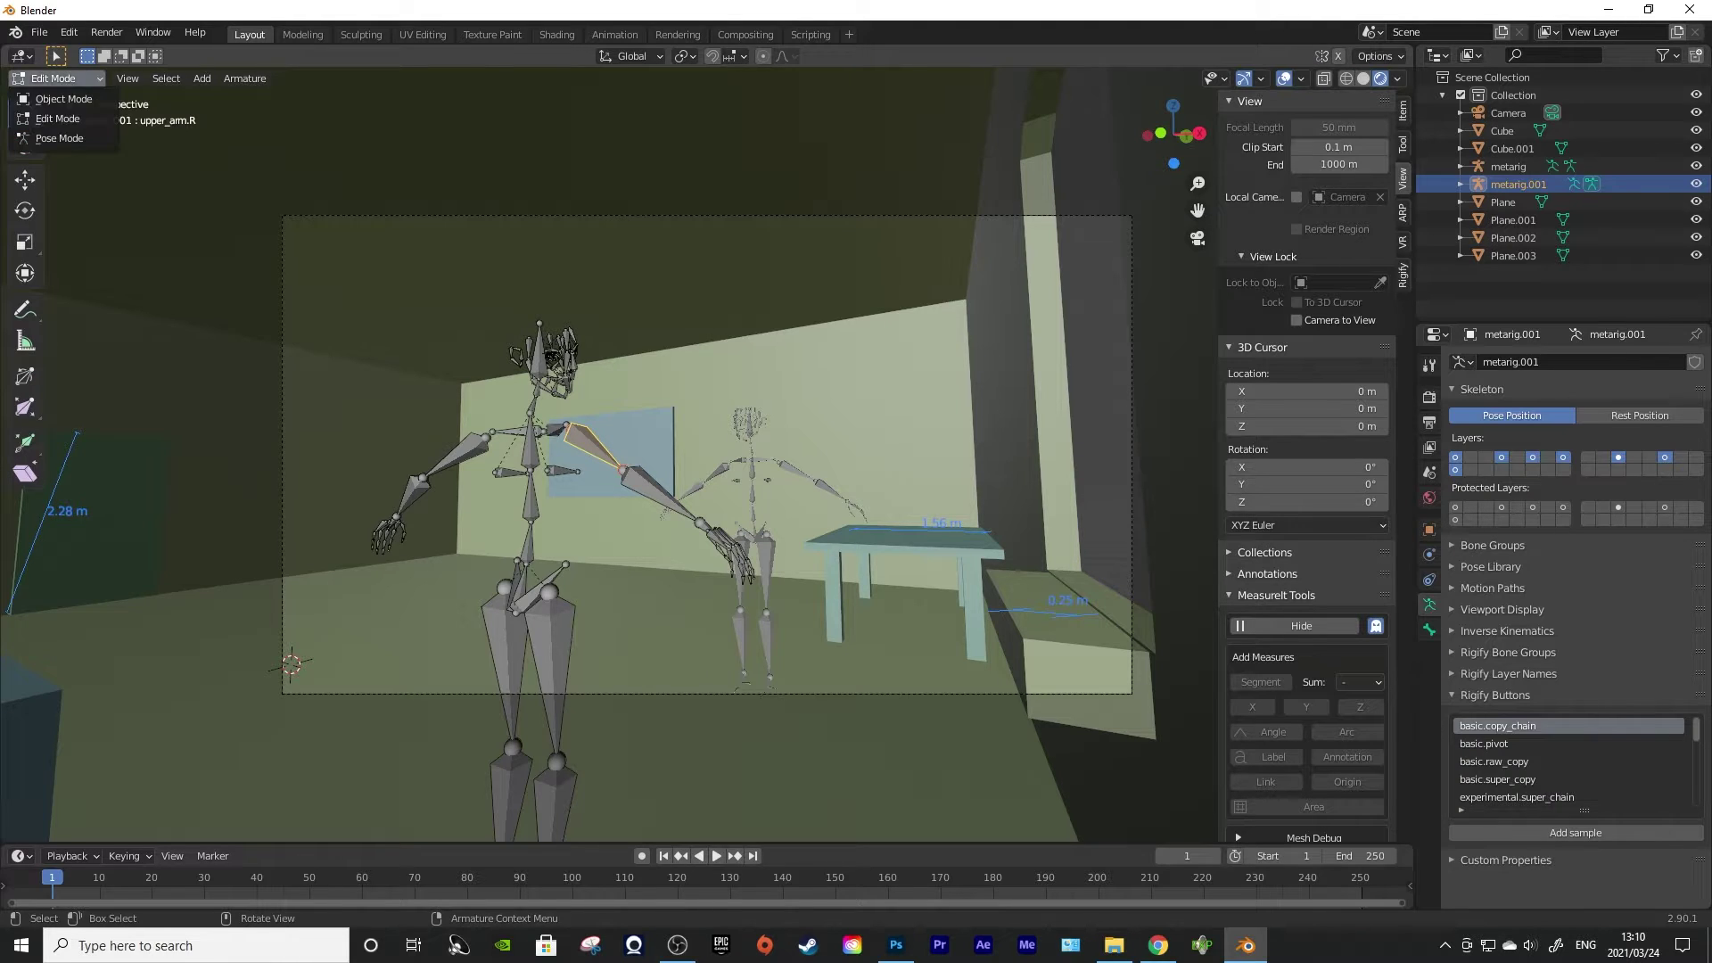
left_click(64, 99)
Return to Photoshop, erase the red figure outline from Layer 5 and clear the selection
left_click(896, 945)
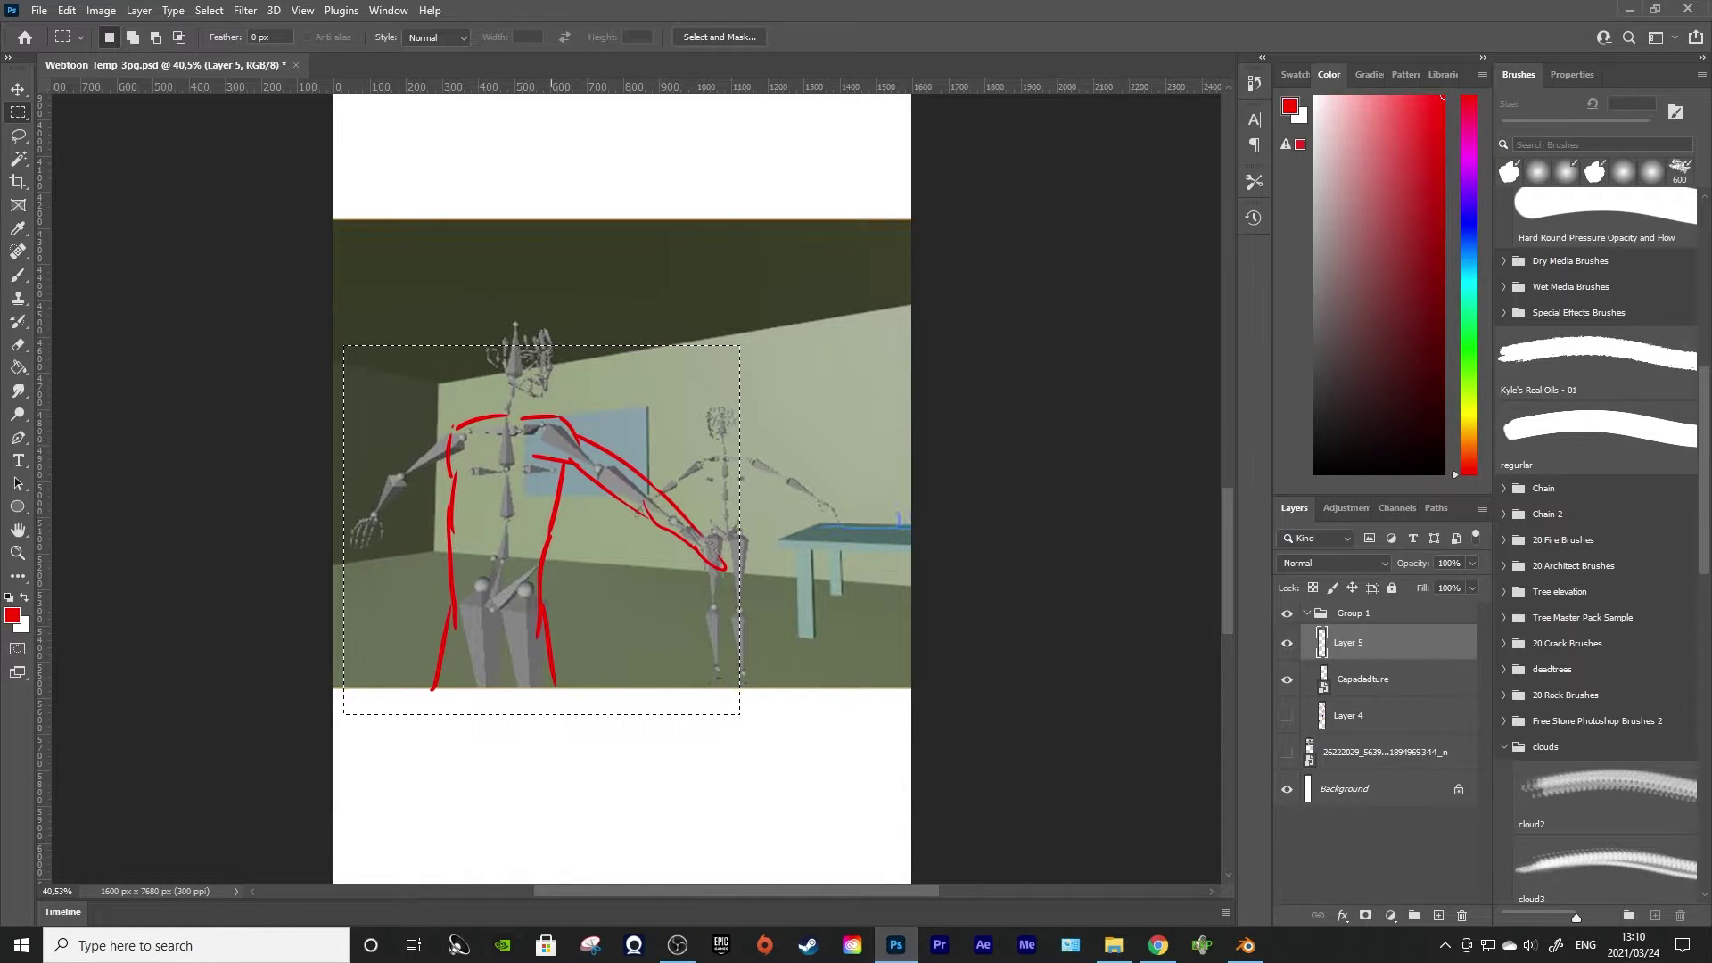
key("Delete")
key("b")
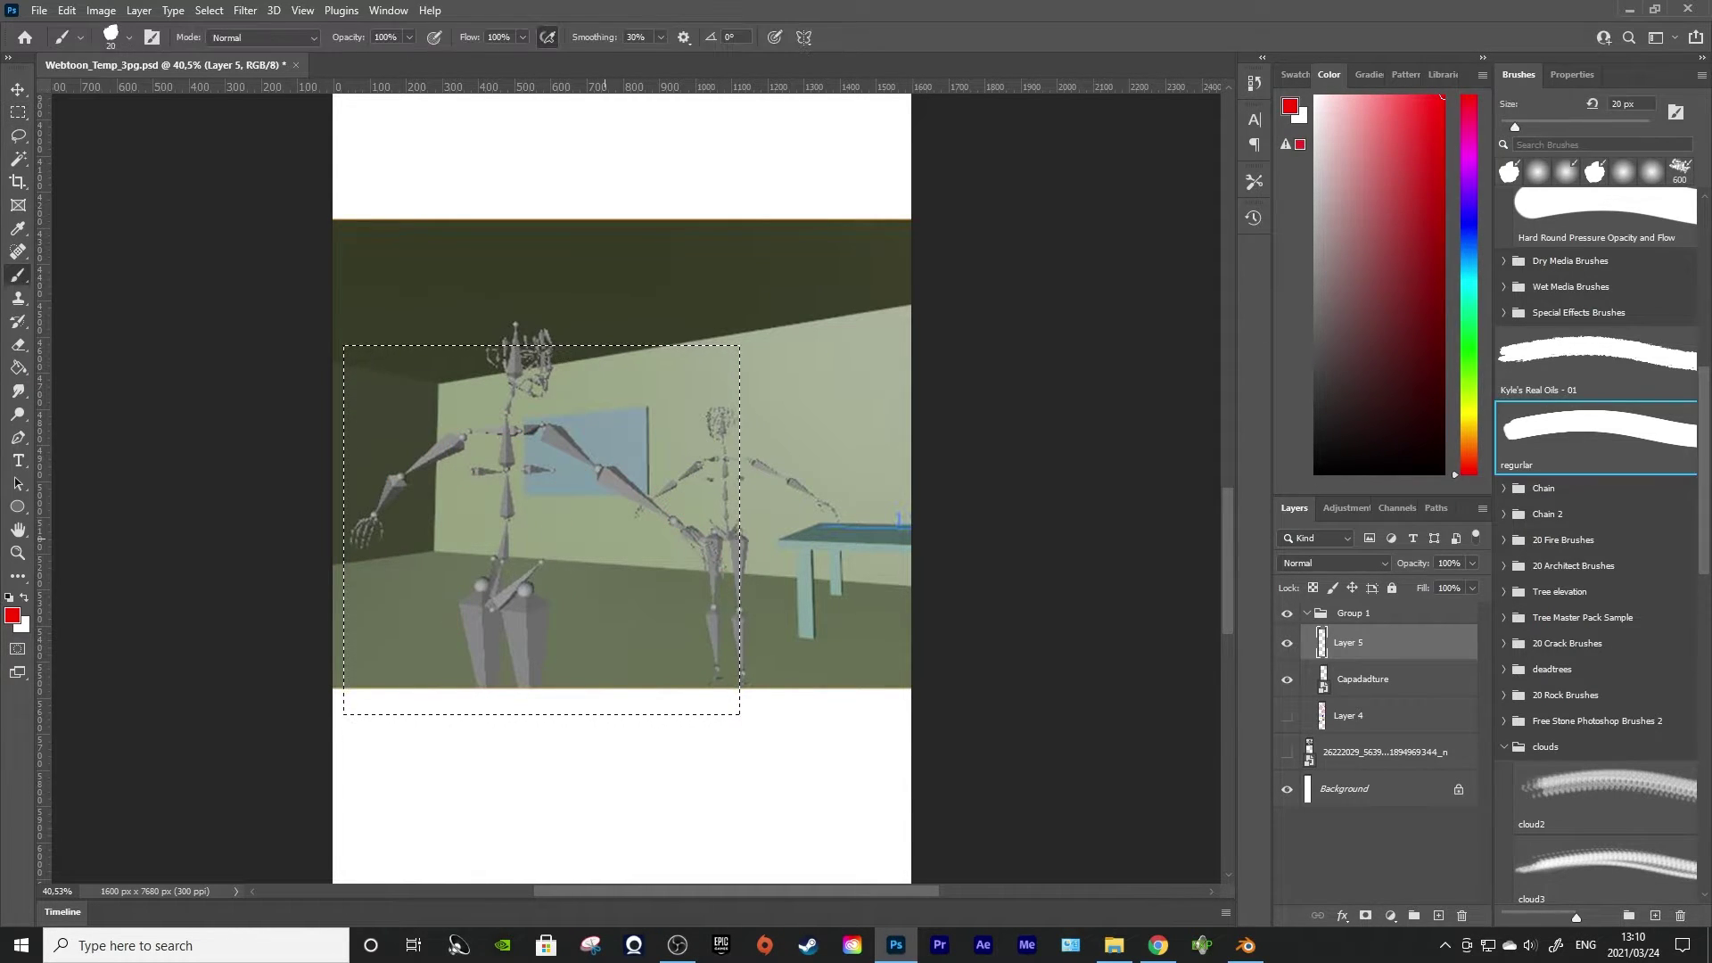
key("m")
left_click_drag(239, 234, 265, 243)
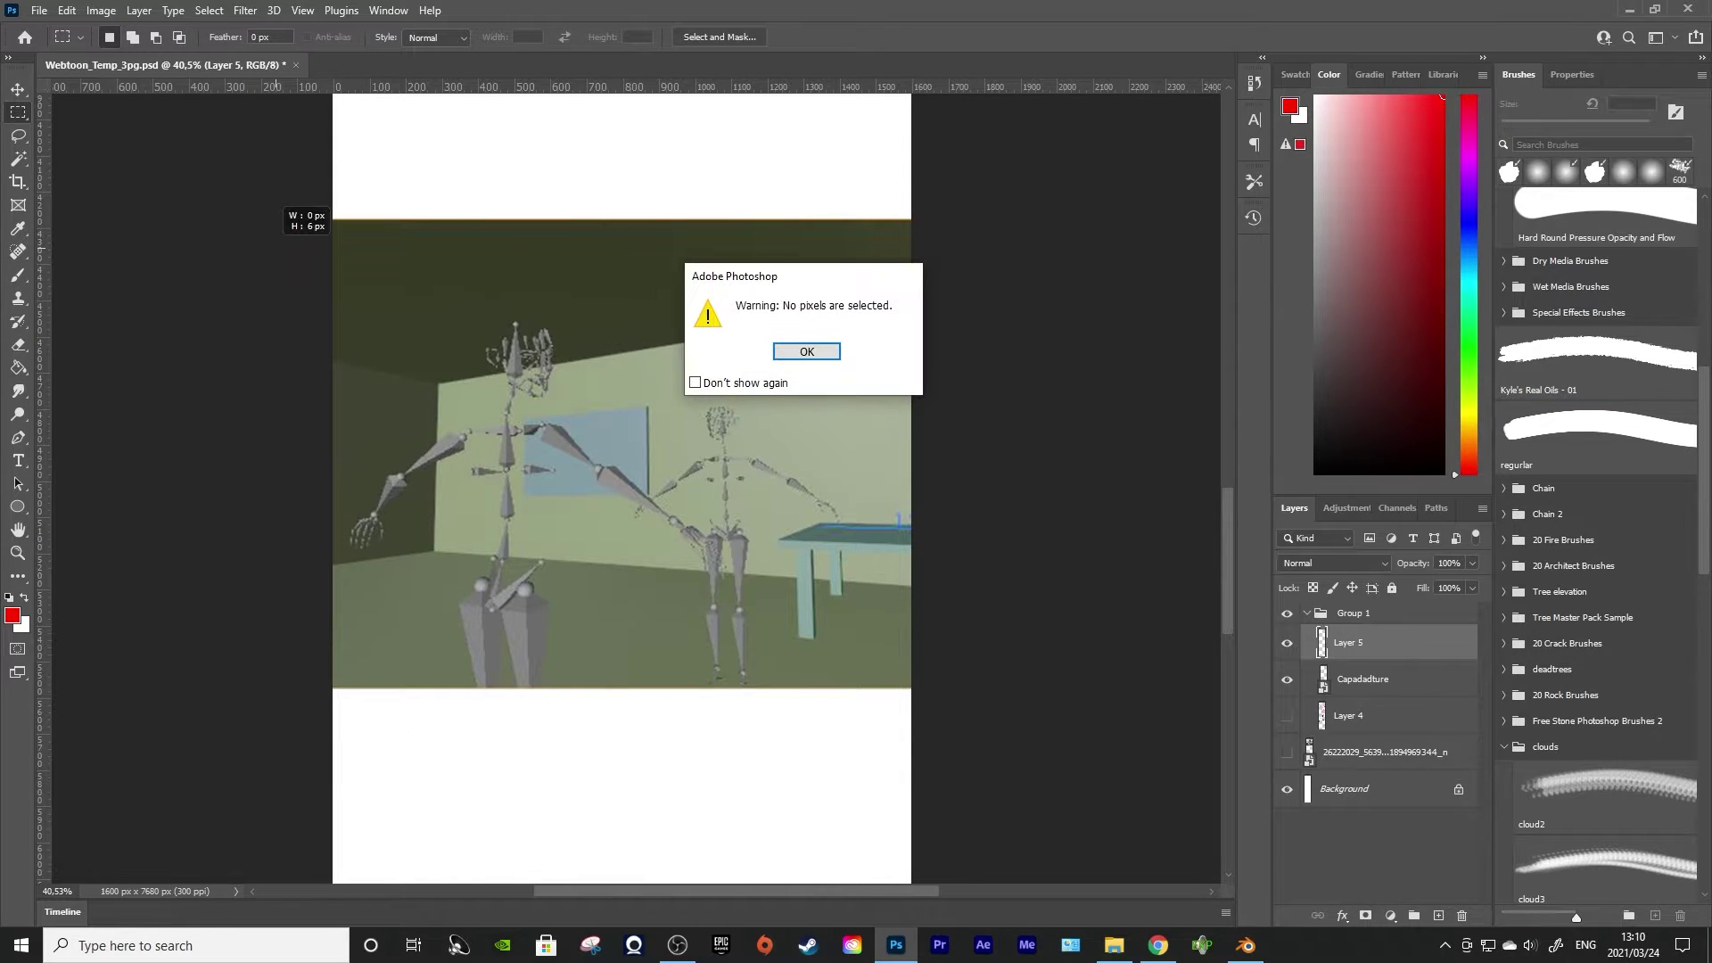
left_click(806, 354)
Trace the room's wall corner, floor edges and ceiling edges in red brush lines on Layer 5, redoing inaccurate strokes
key("b")
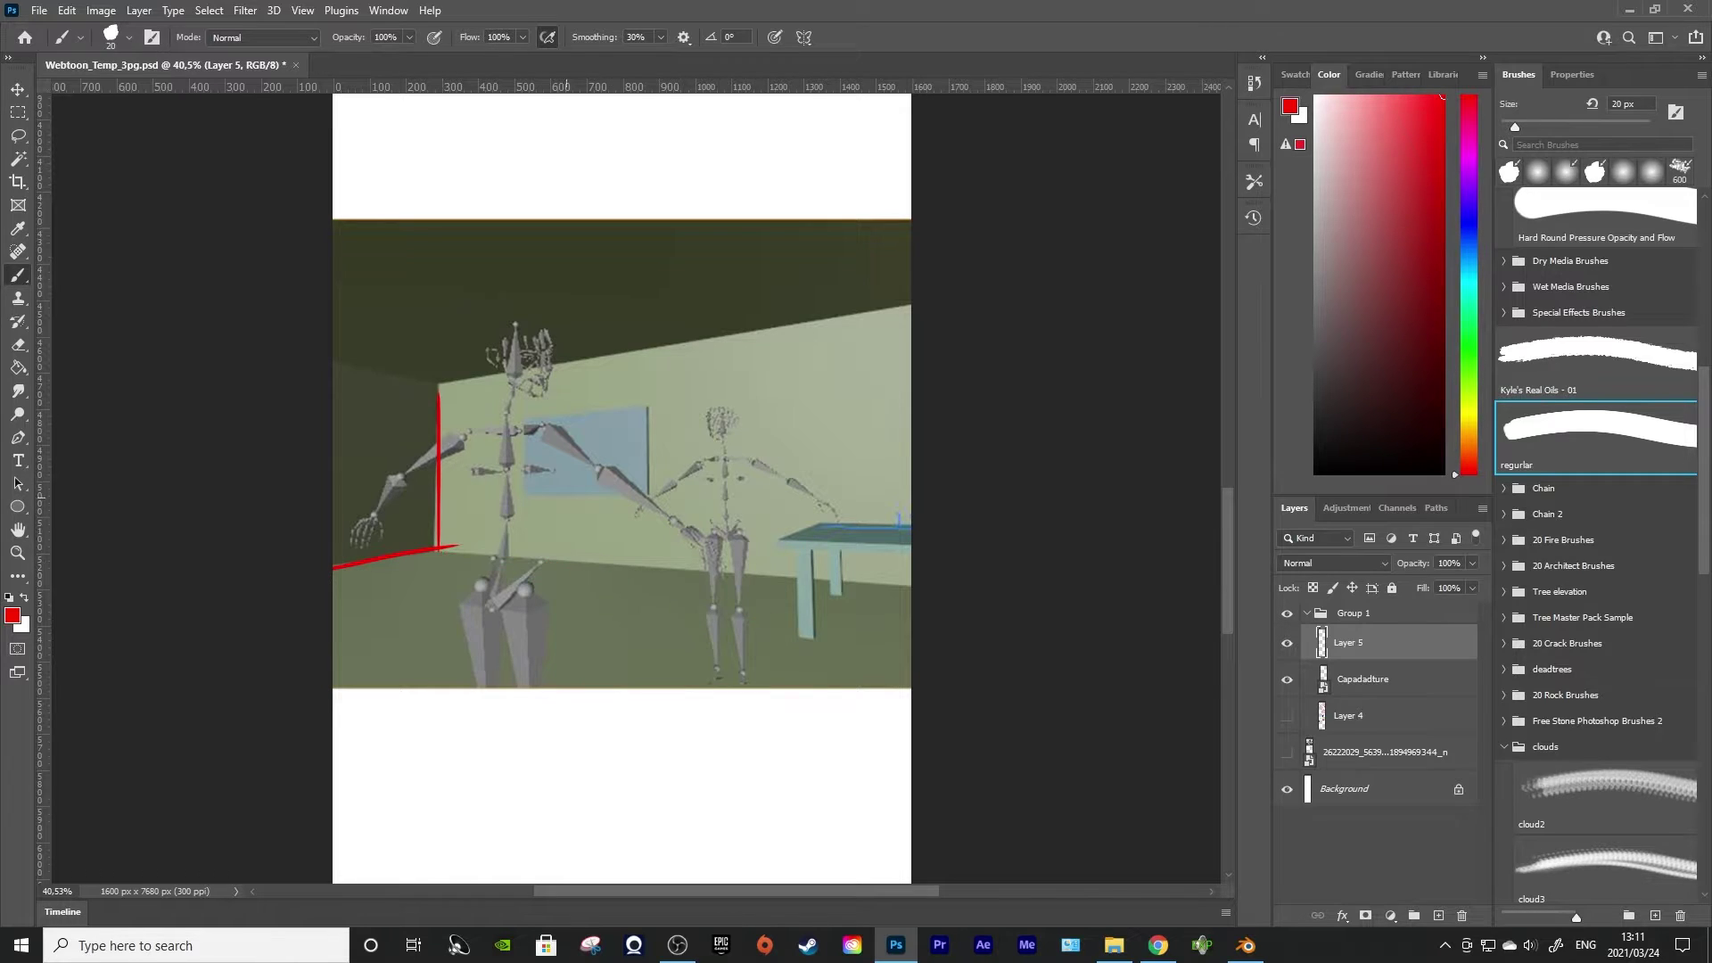
key("ctrl+z")
left_click_drag(440, 553, 783, 584)
key("ctrl+z")
key("ctrl+z")
mouse_move(443, 549)
left_mouse_down()
mouse_move(800, 567)
mouse_move(815, 594)
mouse_move(522, 558)
mouse_move(865, 596)
mouse_move(911, 585)
left_mouse_up()
key("ctrl+z")
key("ctrl+z")
key("ctrl+z")
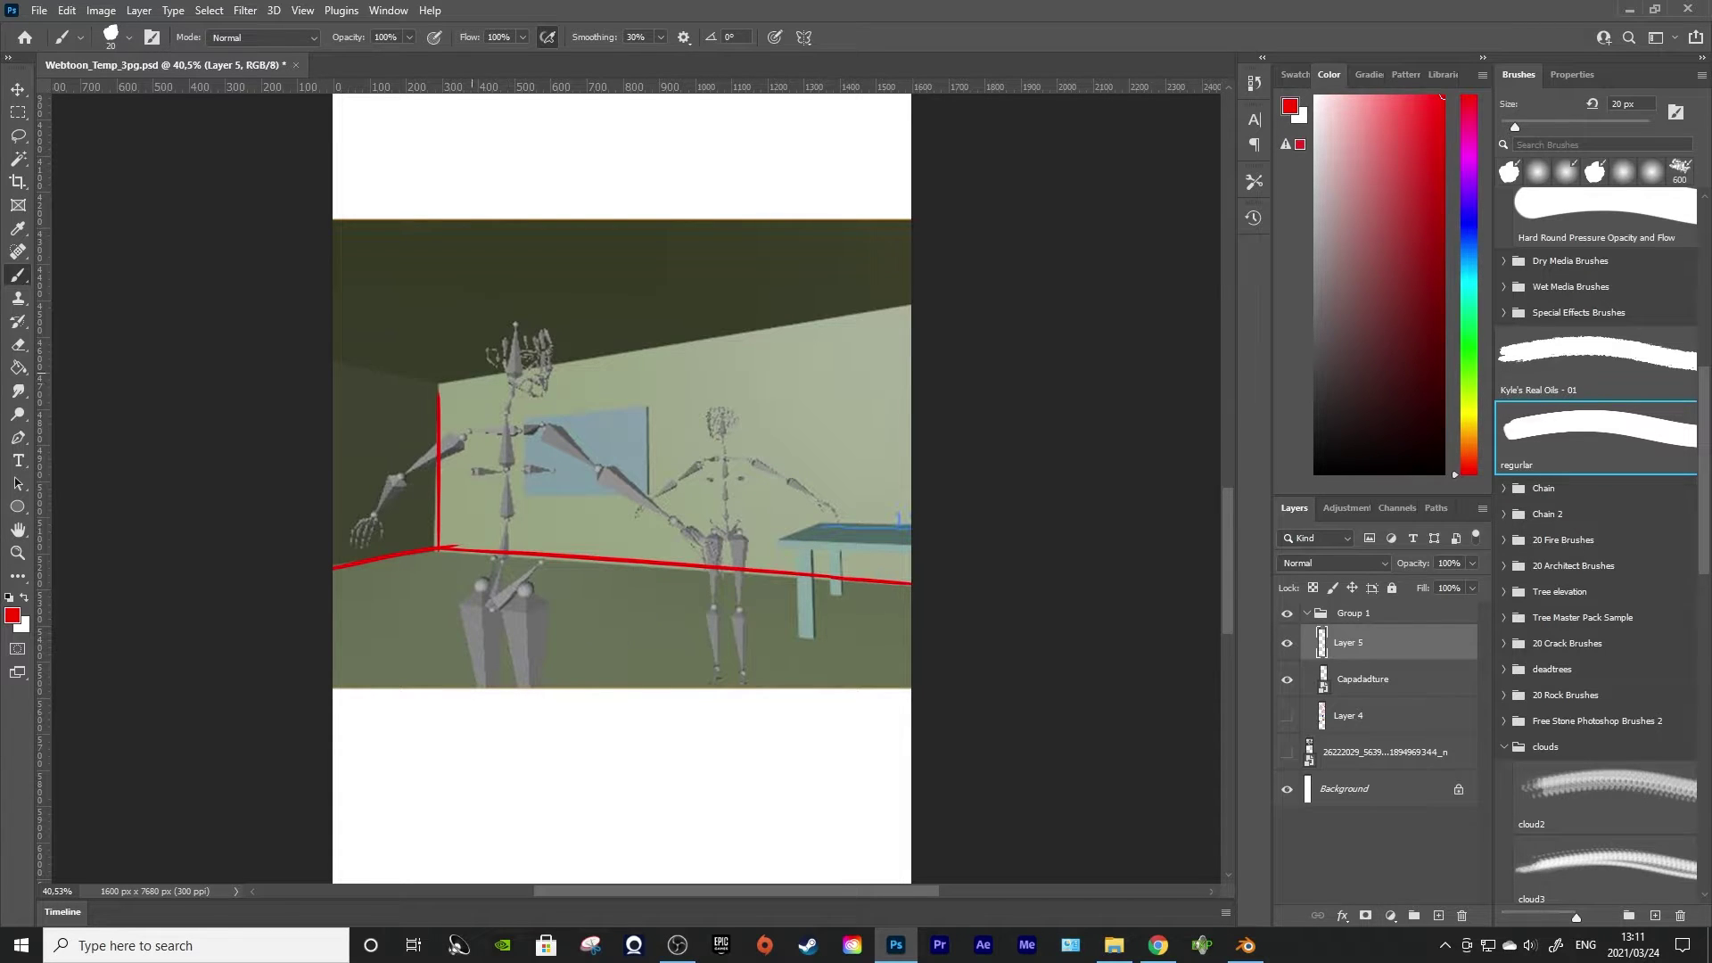
left_click_drag(454, 383, 911, 305)
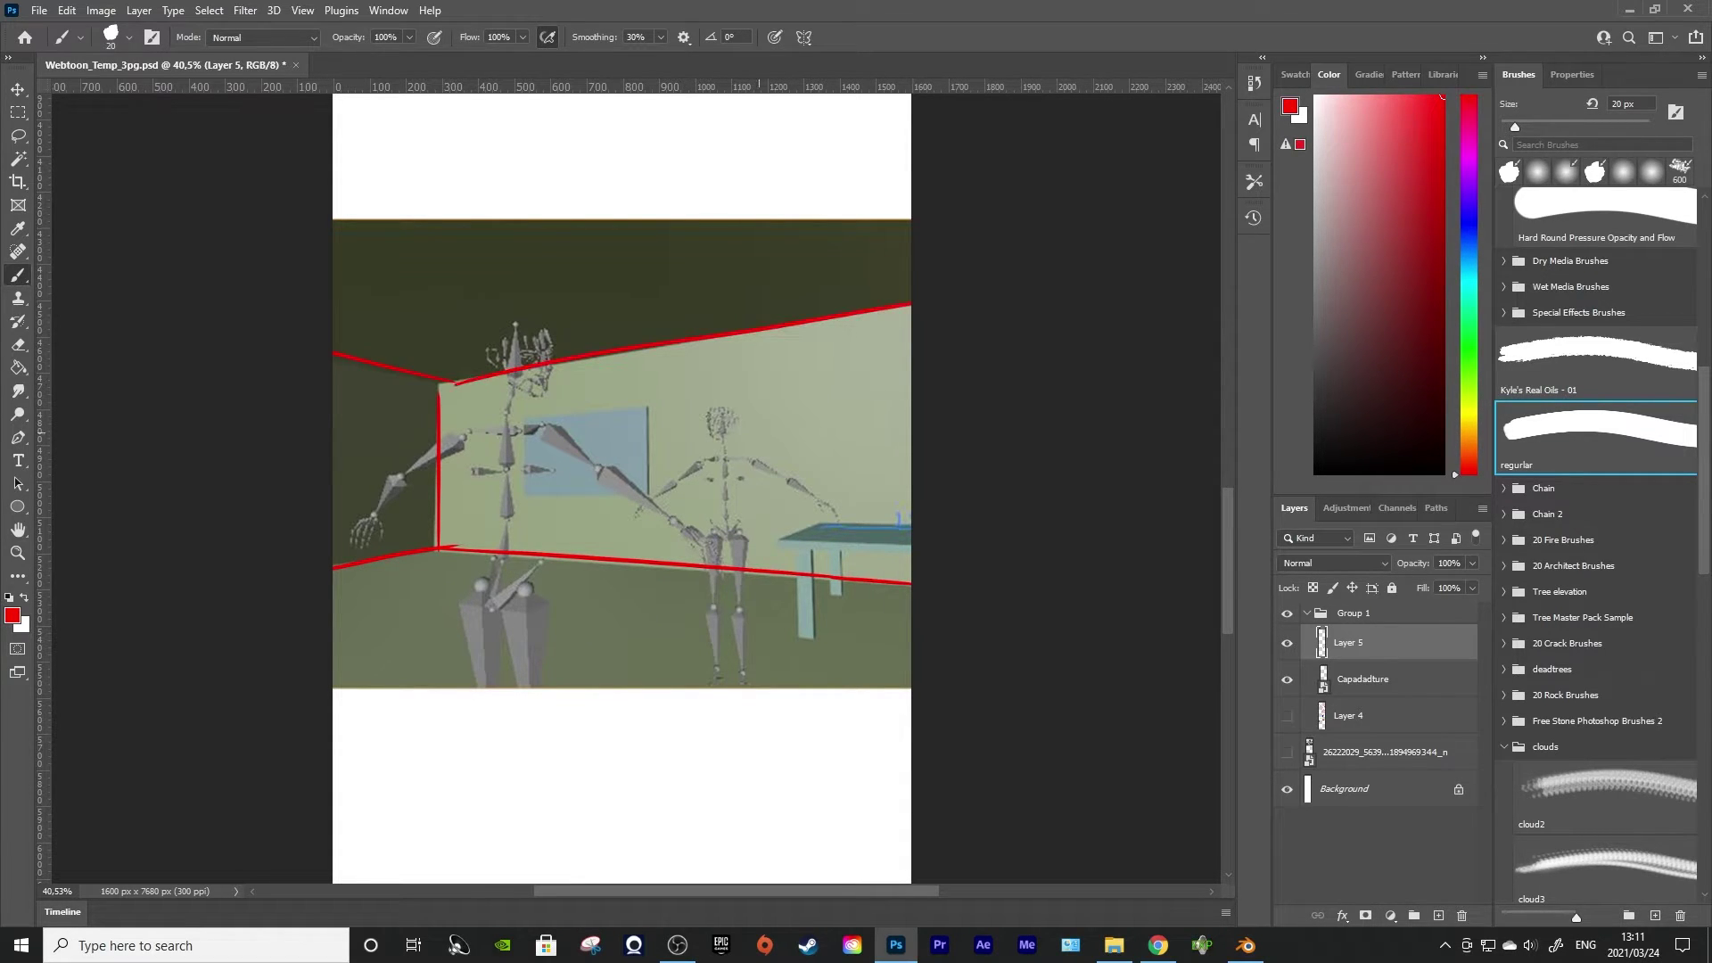
Outline the blue picture on the back wall with red brush lines on Layer 5, redoing inaccurate strokes
left_click_drag(526, 412, 523, 492)
key("ctrl+z")
left_click_drag(517, 494, 673, 494)
mouse_move(515, 426)
left_mouse_down()
mouse_move(651, 410)
mouse_move(638, 496)
left_mouse_up()
key("ctrl+z")
left_click_drag(644, 395, 653, 489)
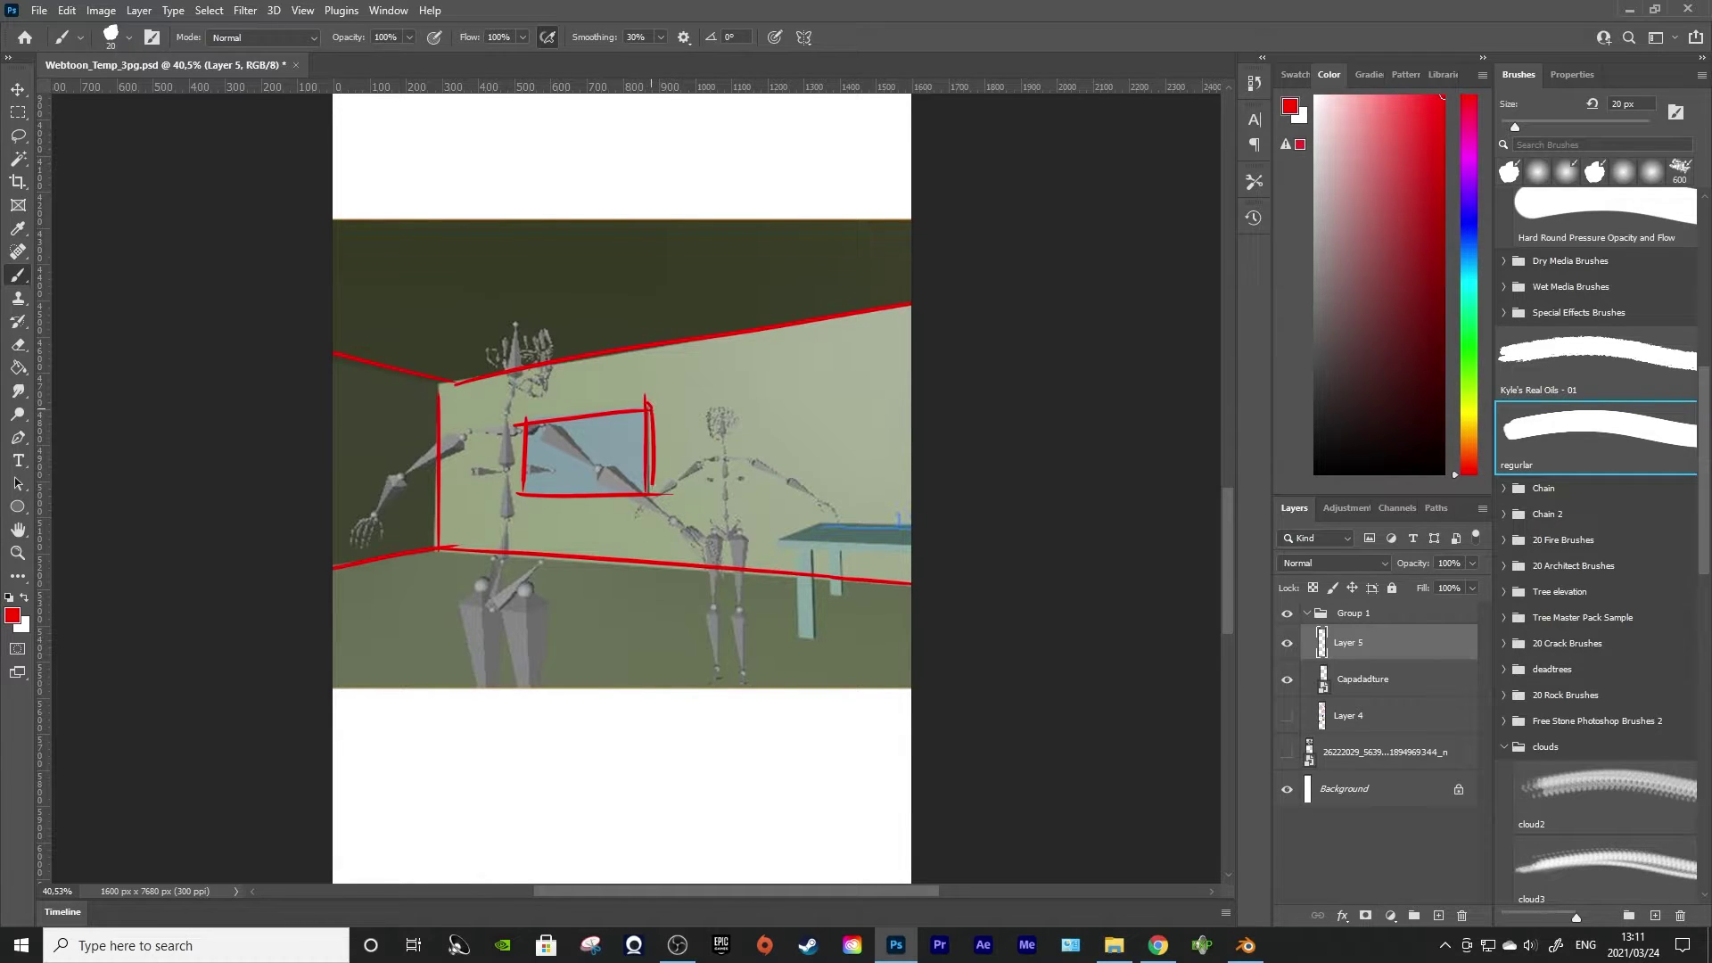
key("ctrl+z")
left_click_drag(652, 407, 654, 503)
left_click_drag(524, 500, 645, 499)
Outline the tabletop and front leg in red, and mark the table with an arrow and the wall picture with a check mark
mouse_move(798, 545)
left_mouse_down()
mouse_move(795, 633)
mouse_move(815, 568)
mouse_move(814, 616)
mouse_move(918, 545)
mouse_move(1092, 608)
mouse_move(912, 554)
left_mouse_up()
key("ctrl+z")
key("ctrl+z")
left_click_drag(775, 542, 835, 516)
left_click_drag(825, 518, 912, 528)
mouse_move(780, 543)
left_mouse_down()
mouse_move(912, 557)
mouse_move(912, 541)
left_mouse_up()
key("ctrl+z")
mouse_move(843, 459)
left_mouse_down()
mouse_move(848, 477)
mouse_move(865, 427)
left_mouse_up()
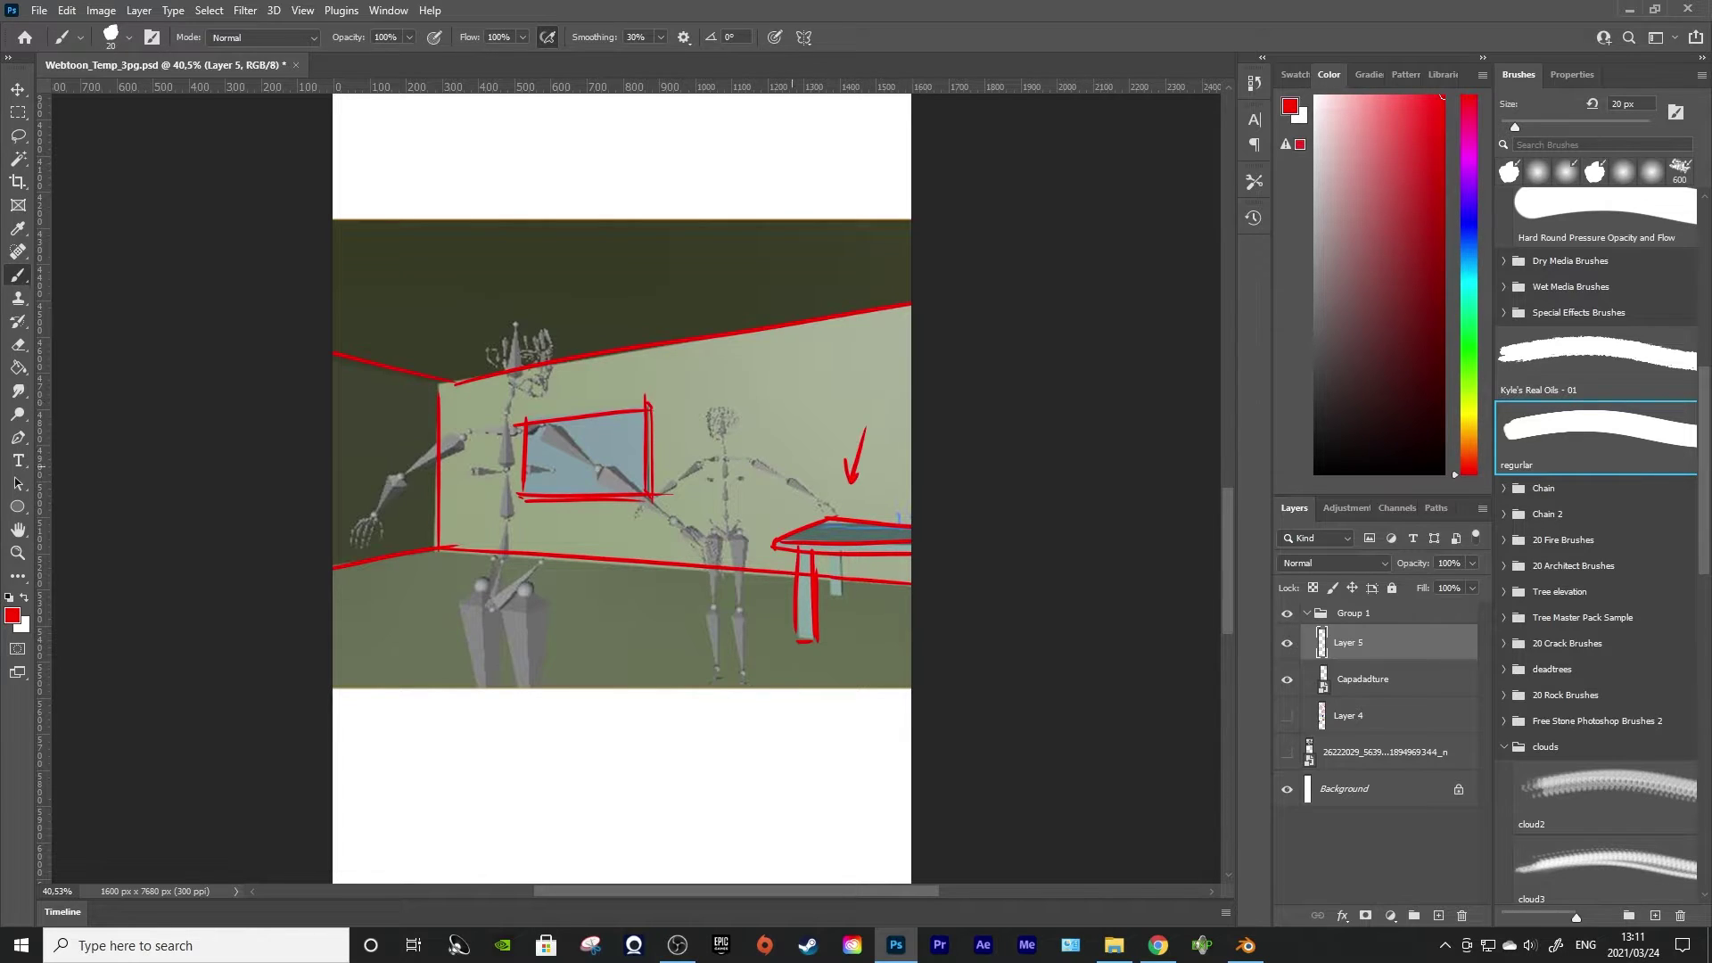
mouse_move(617, 365)
left_mouse_down()
mouse_move(630, 381)
mouse_move(643, 337)
left_mouse_up()
Sketch the foreground figure's head and shoulder line in red over the rig
mouse_move(522, 316)
left_mouse_down()
mouse_move(490, 434)
mouse_move(537, 404)
left_mouse_up()
left_click_drag(460, 422, 604, 420)
key("ctrl+z")
left_click_drag(453, 427, 564, 411)
Switch the brush to blue at 90 px and paint the foreground figure's head and torso over the rig
left_click(1469, 211)
mouse_move(522, 313)
left_mouse_down()
mouse_move(521, 395)
mouse_move(510, 308)
left_mouse_up()
key("ctrl+z")
mouse_move(538, 317)
left_mouse_down()
mouse_move(537, 399)
mouse_move(544, 336)
mouse_move(555, 381)
mouse_move(529, 356)
mouse_move(510, 416)
mouse_move(463, 436)
mouse_move(560, 417)
mouse_move(529, 592)
left_mouse_up()
key("ctrl+z")
key("ctrl+z")
key("bracketright")
key("bracketright")
key("bracketright")
key("bracketright")
key("bracketright")
key("bracketright")
key("bracketright")
mouse_move(466, 446)
left_mouse_down()
mouse_move(464, 588)
mouse_move(446, 526)
mouse_move(528, 593)
left_mouse_up()
left_click_drag(540, 440, 520, 604)
mouse_move(509, 445)
left_mouse_down()
mouse_move(485, 589)
mouse_move(584, 675)
left_mouse_up()
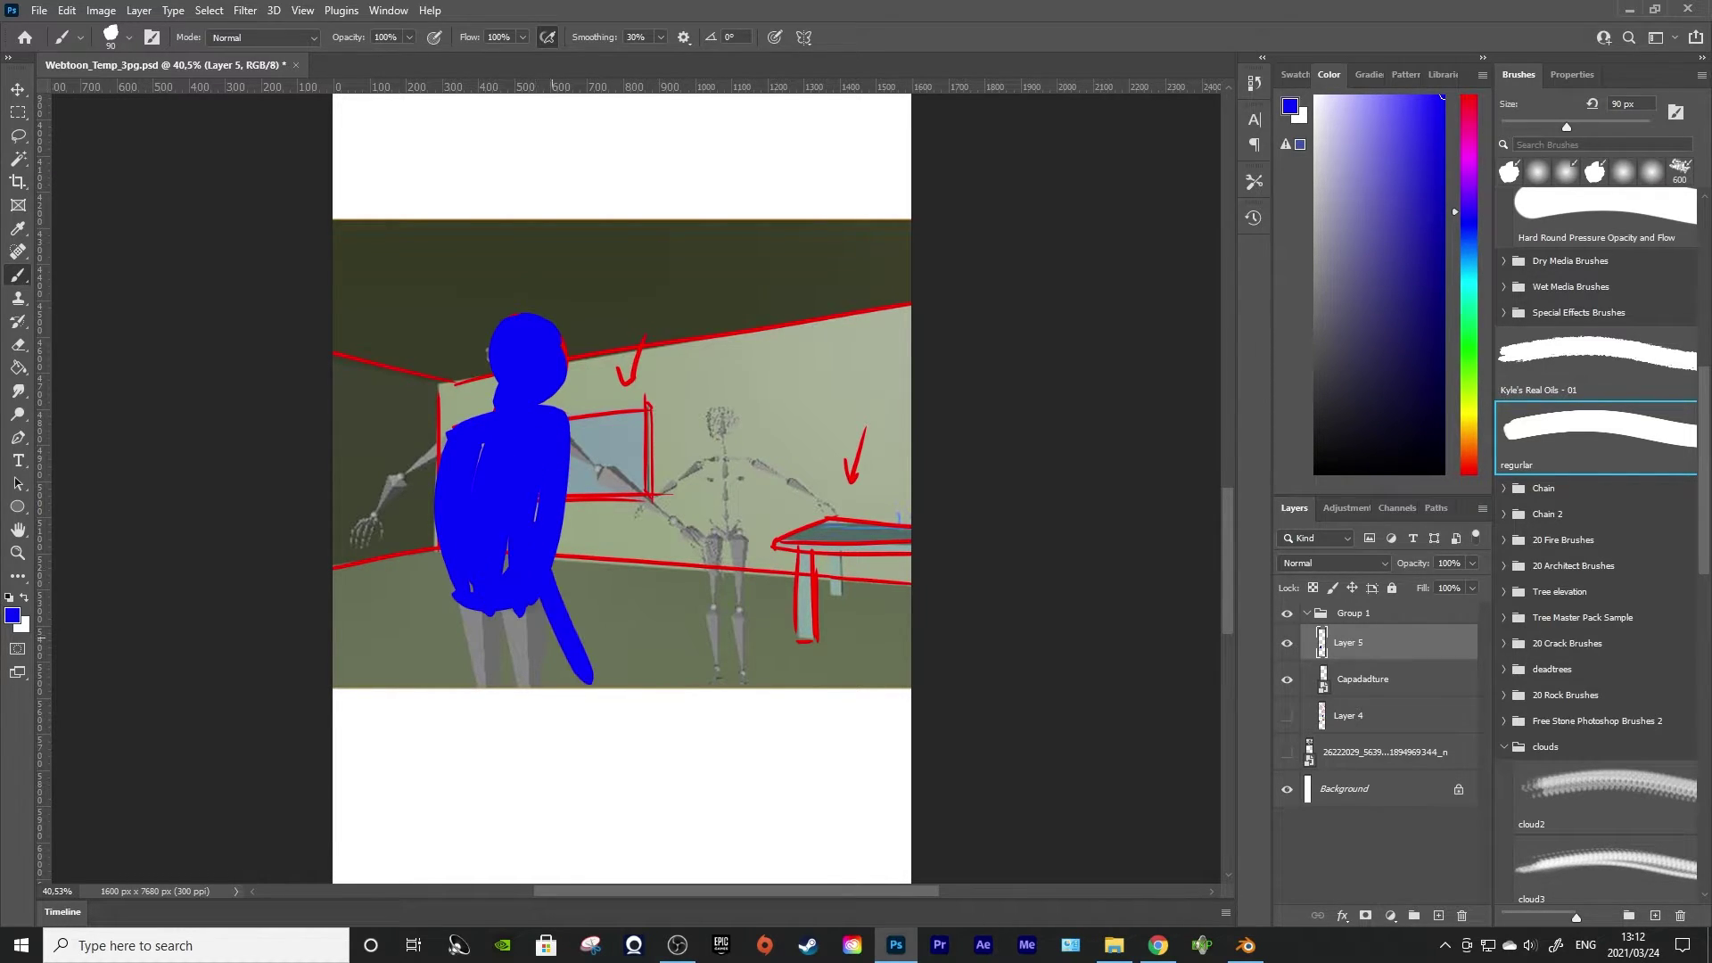
Paint the foreground figure's legs and both arms in blue
left_click_drag(527, 589, 554, 678)
mouse_move(521, 606)
left_mouse_down()
mouse_move(534, 650)
mouse_move(575, 682)
left_mouse_up()
mouse_move(459, 593)
left_mouse_down()
mouse_move(437, 687)
mouse_move(495, 686)
mouse_move(501, 619)
left_mouse_up()
left_click_drag(506, 623, 570, 685)
mouse_move(453, 440)
left_mouse_down()
mouse_move(395, 513)
mouse_move(407, 481)
left_mouse_up()
left_click_drag(406, 499, 384, 591)
mouse_move(570, 446)
left_mouse_down()
mouse_move(599, 531)
mouse_move(691, 588)
left_mouse_up()
Switch the brush to green, paint the background figure's head and add a double-headed arrow on the floor between the two figures
left_click(1469, 358)
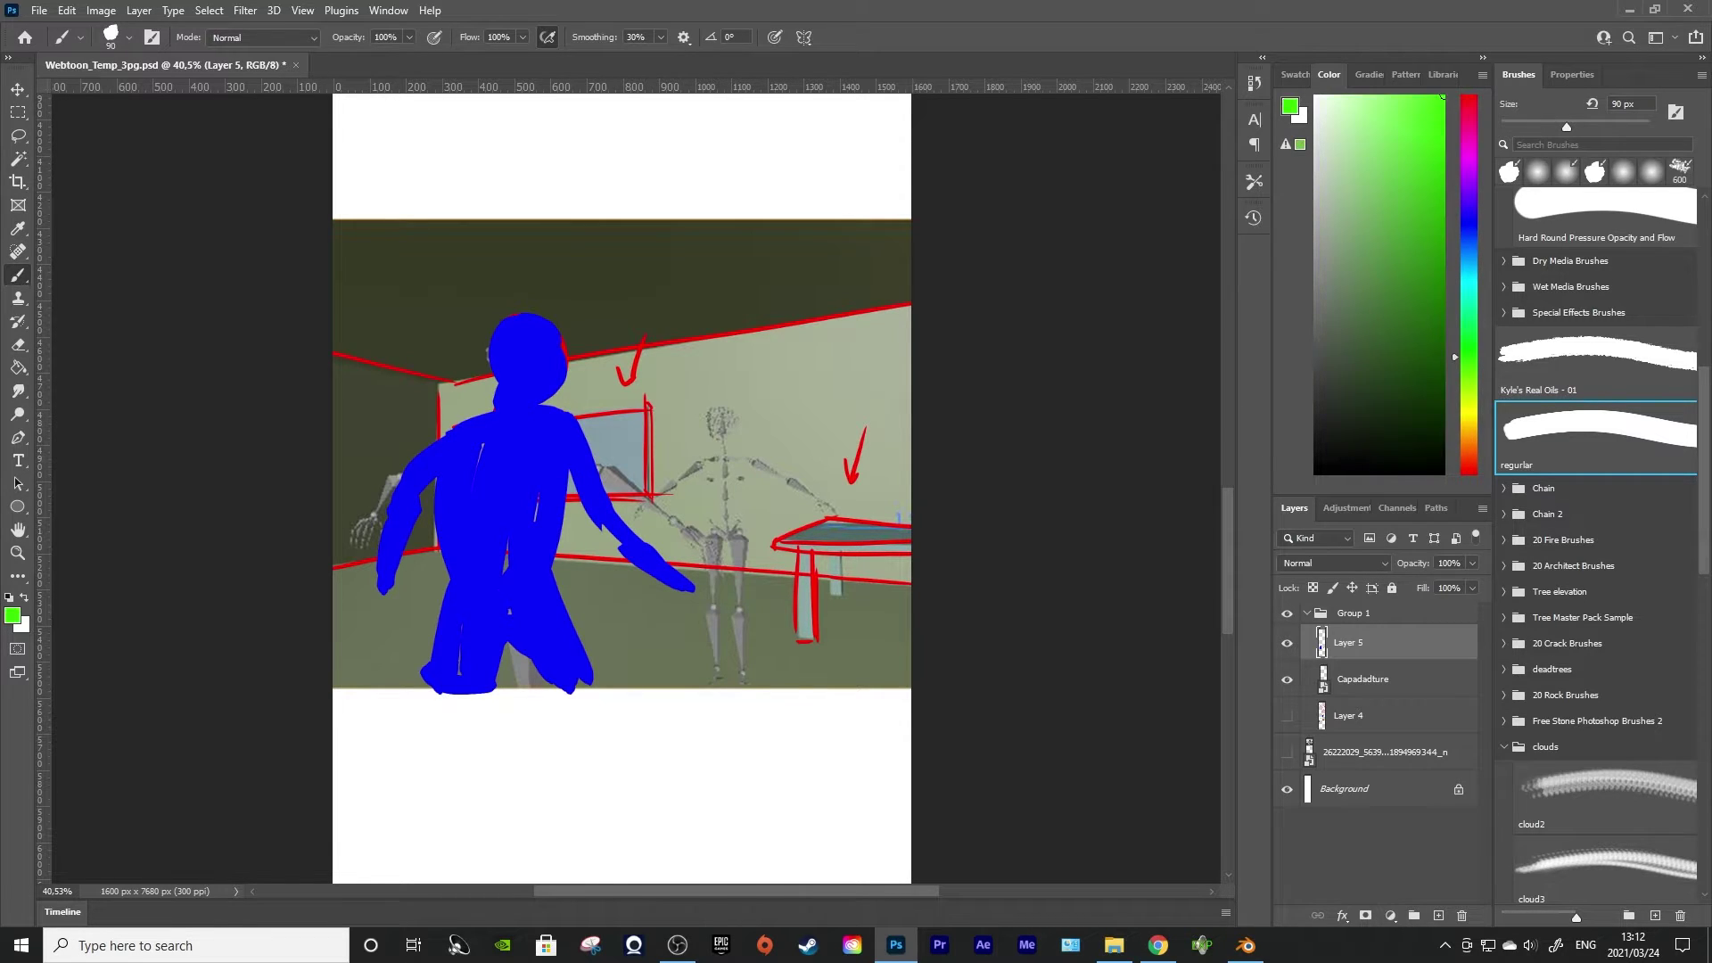
mouse_move(720, 408)
left_mouse_down()
mouse_move(724, 437)
mouse_move(707, 426)
mouse_move(749, 499)
mouse_move(588, 483)
left_mouse_up()
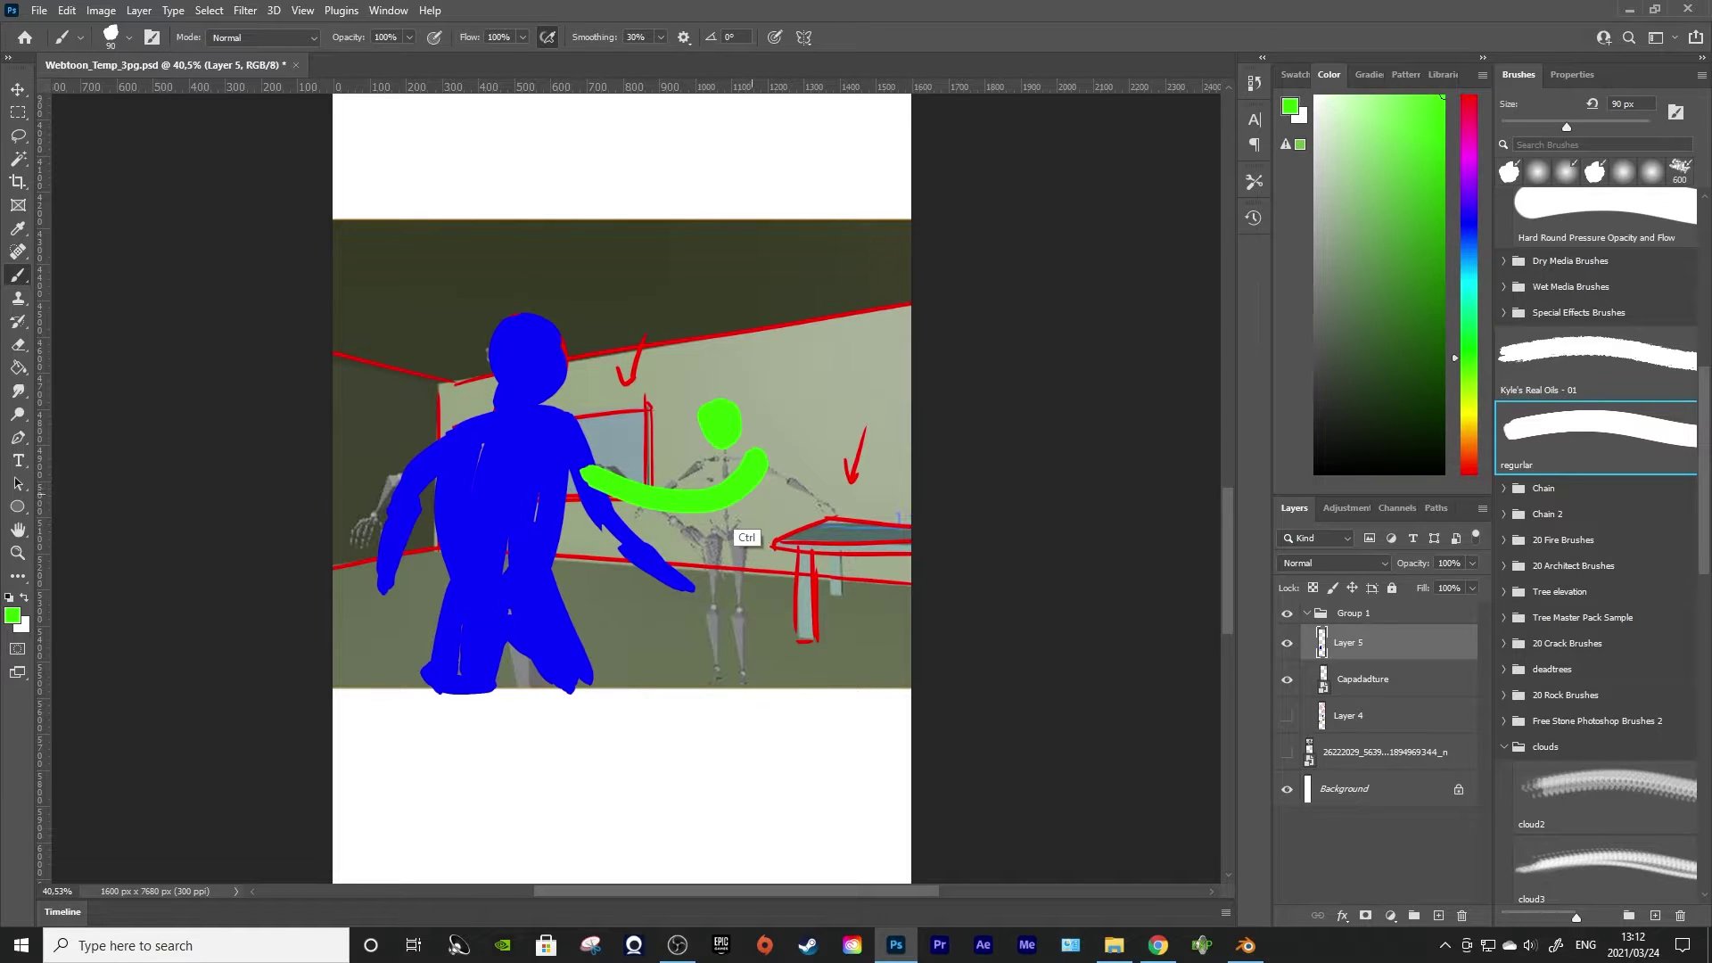
key("ctrl+z")
mouse_move(609, 672)
left_mouse_down()
mouse_move(713, 658)
mouse_move(637, 680)
left_mouse_up()
key("ctrl+z")
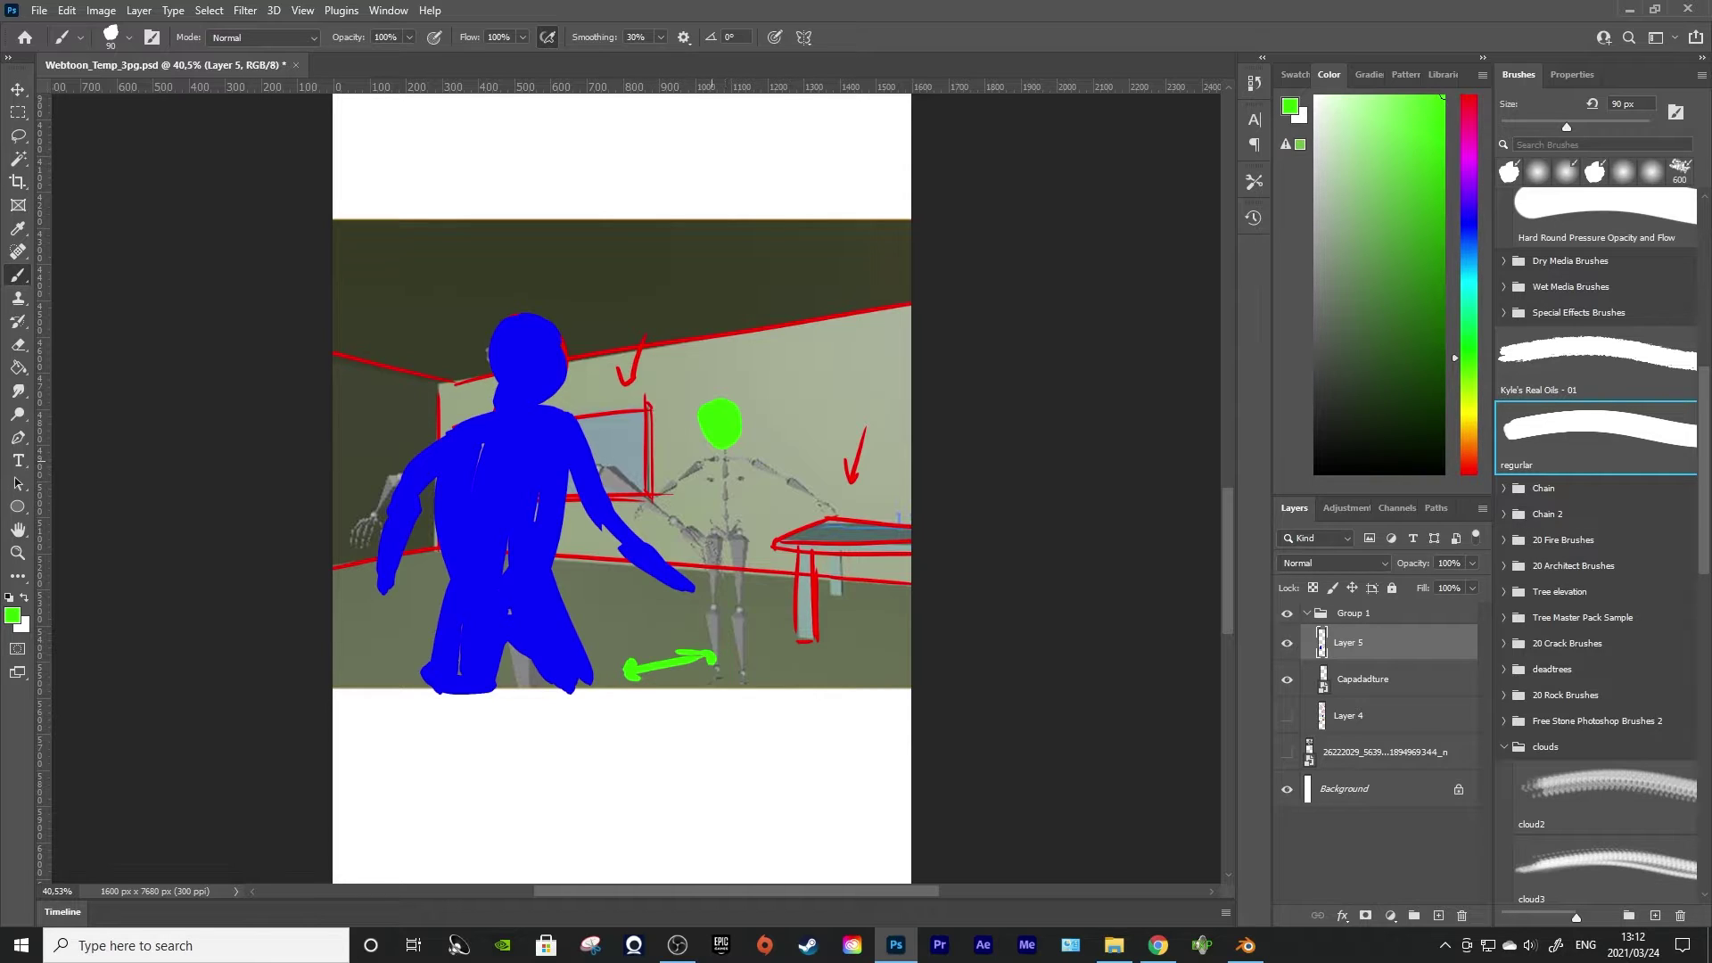
Paint the background figure's torso, legs and arms in green, redoing inaccurate strokes
mouse_move(719, 438)
left_mouse_down()
mouse_move(724, 461)
mouse_move(751, 460)
mouse_move(710, 511)
mouse_move(717, 534)
left_mouse_up()
key("ctrl+z")
mouse_move(754, 463)
left_mouse_down()
mouse_move(731, 535)
mouse_move(726, 505)
mouse_move(732, 649)
left_mouse_up()
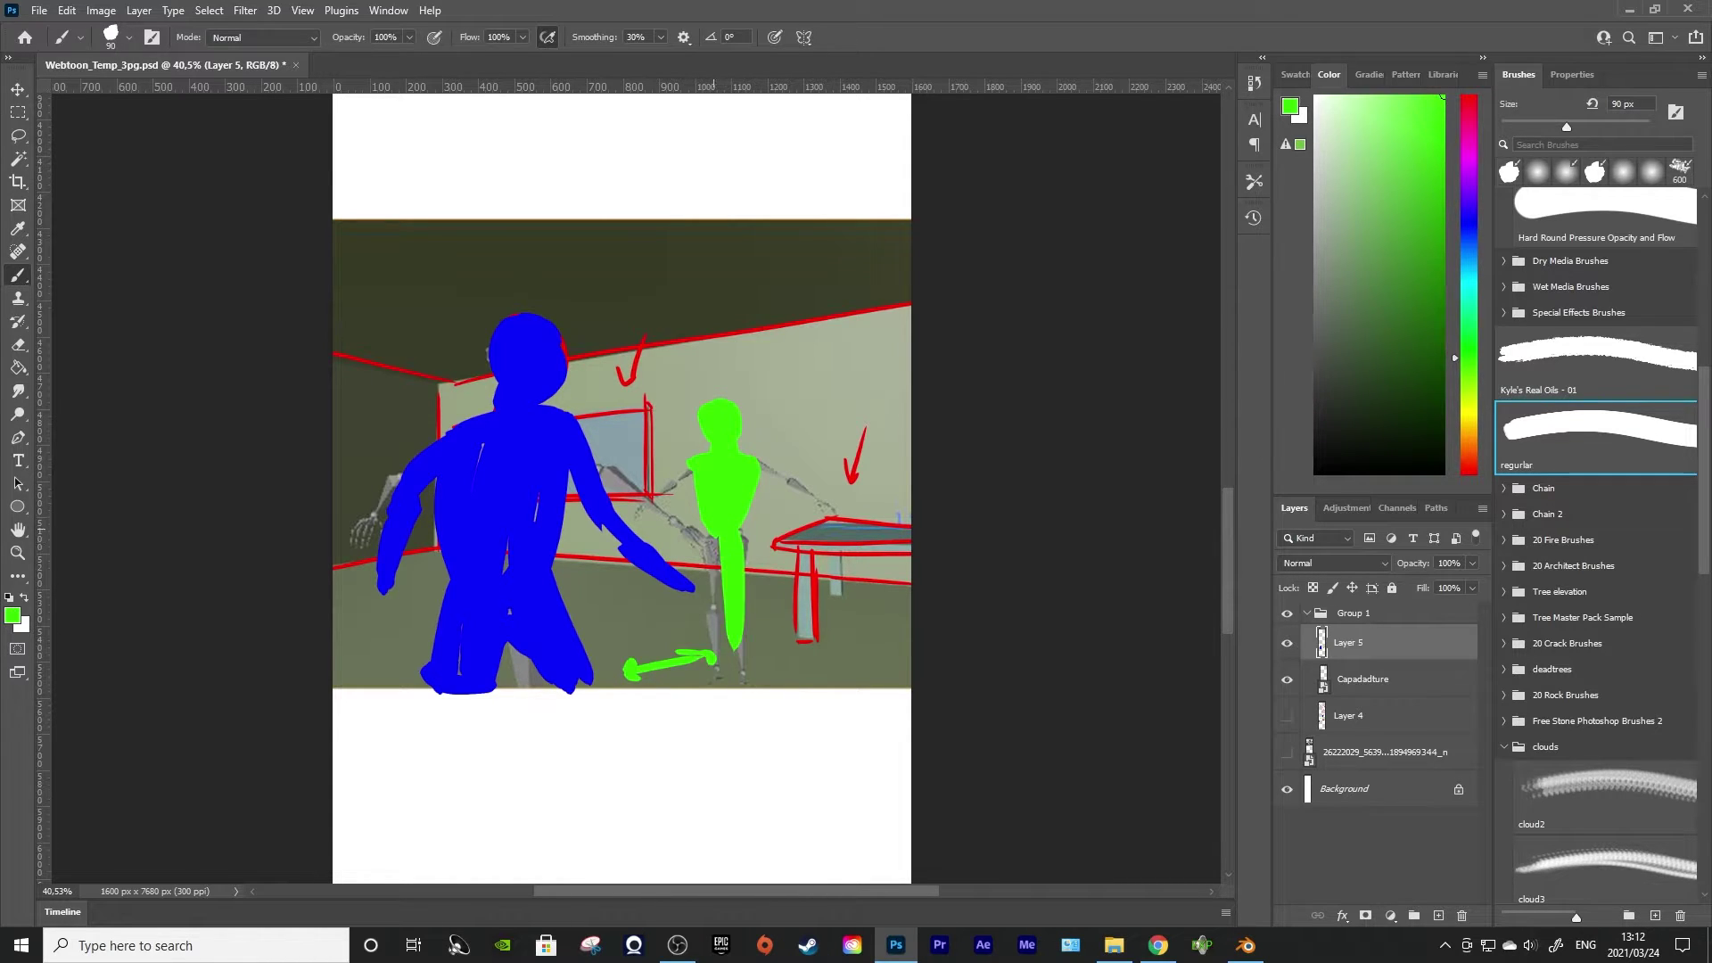
key("ctrl+z")
mouse_move(737, 528)
left_mouse_down()
mouse_move(763, 671)
mouse_move(709, 642)
left_mouse_up()
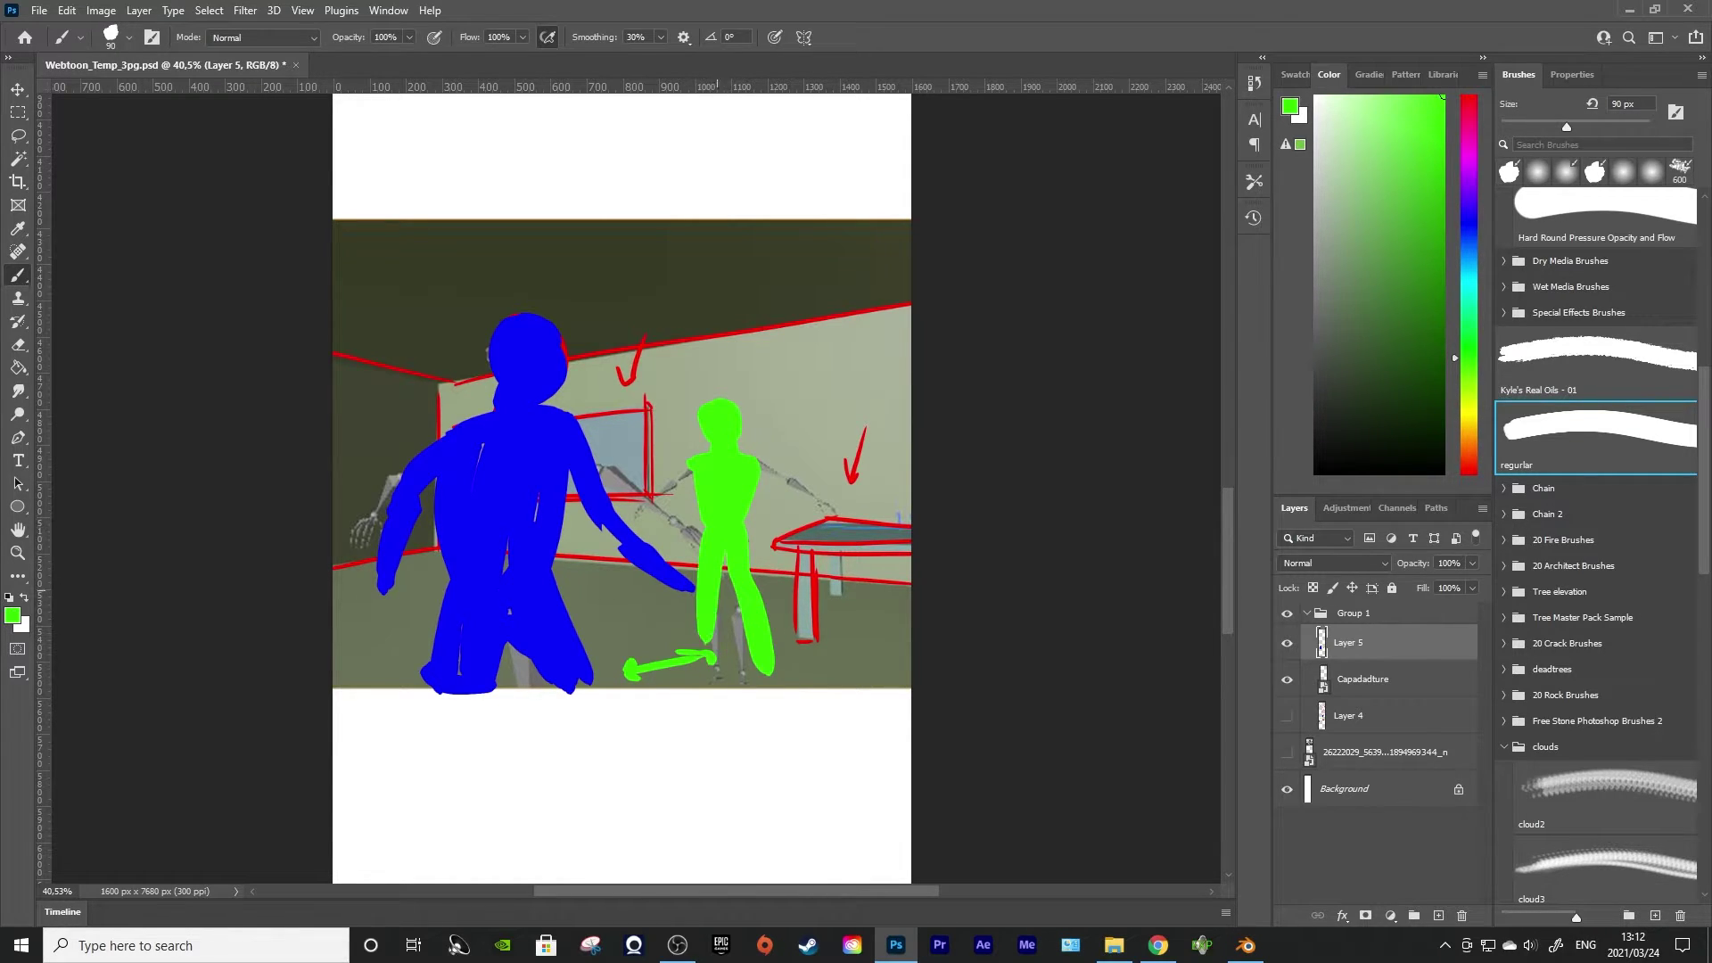
left_click_drag(724, 567, 718, 657)
left_click_drag(693, 468, 652, 528)
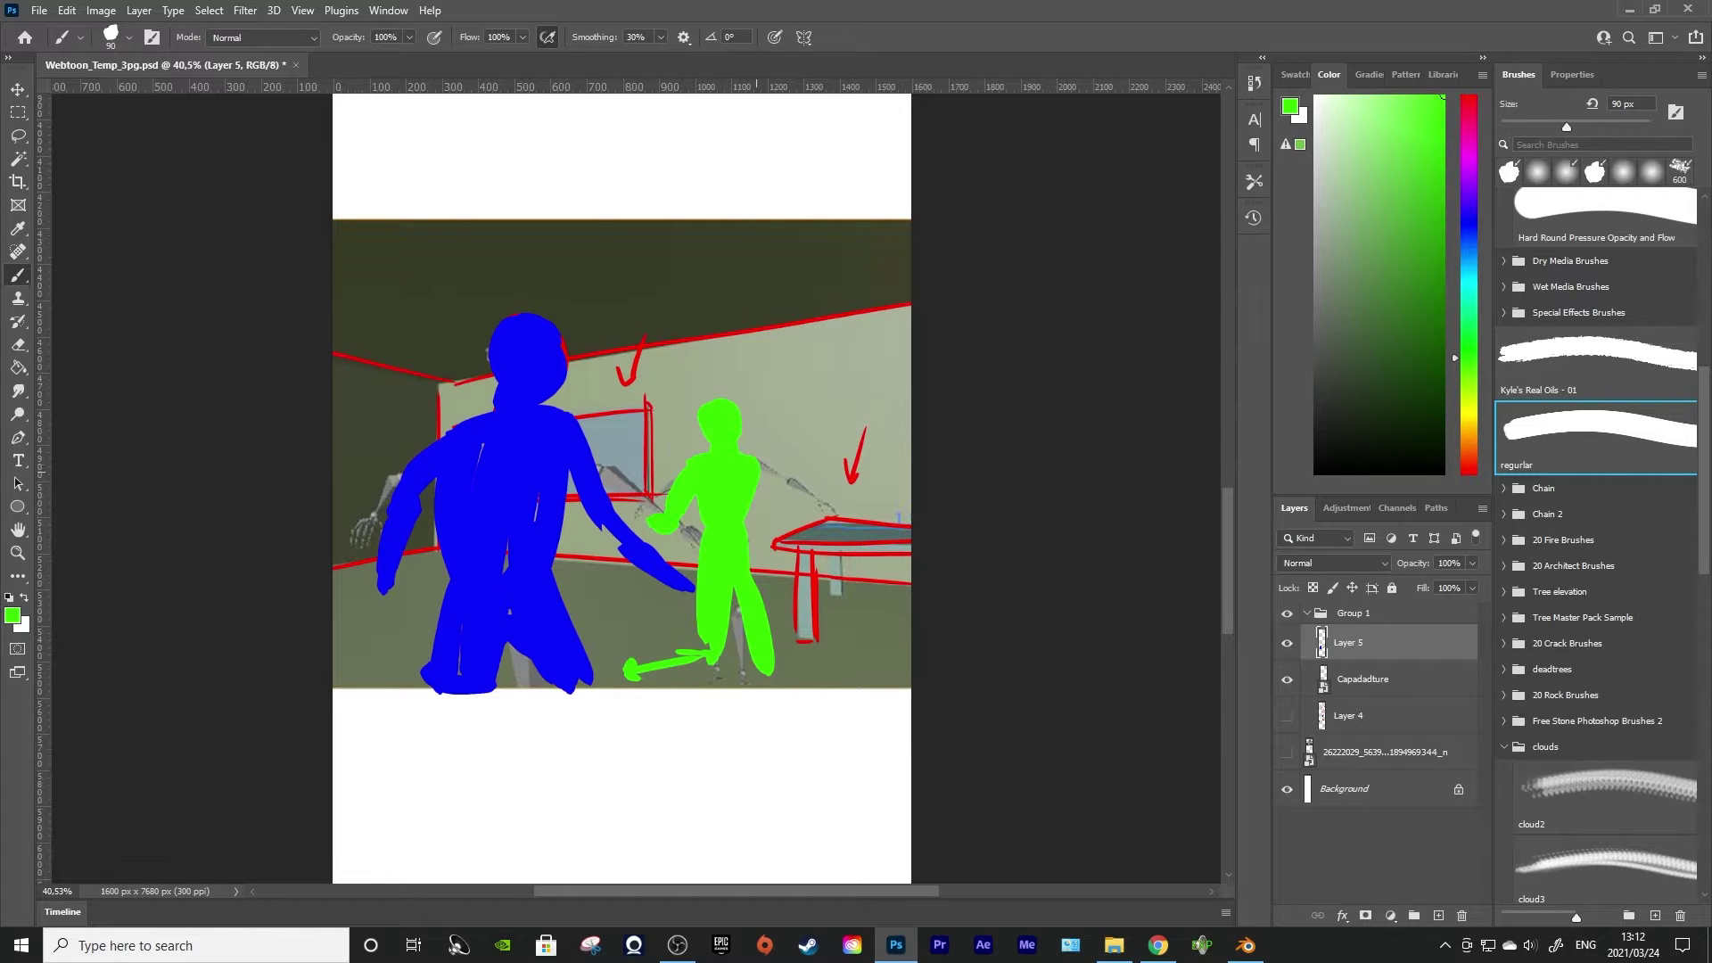
left_click_drag(757, 462, 788, 510)
mouse_move(705, 642)
left_mouse_down()
mouse_move(704, 690)
mouse_move(767, 699)
left_mouse_up()
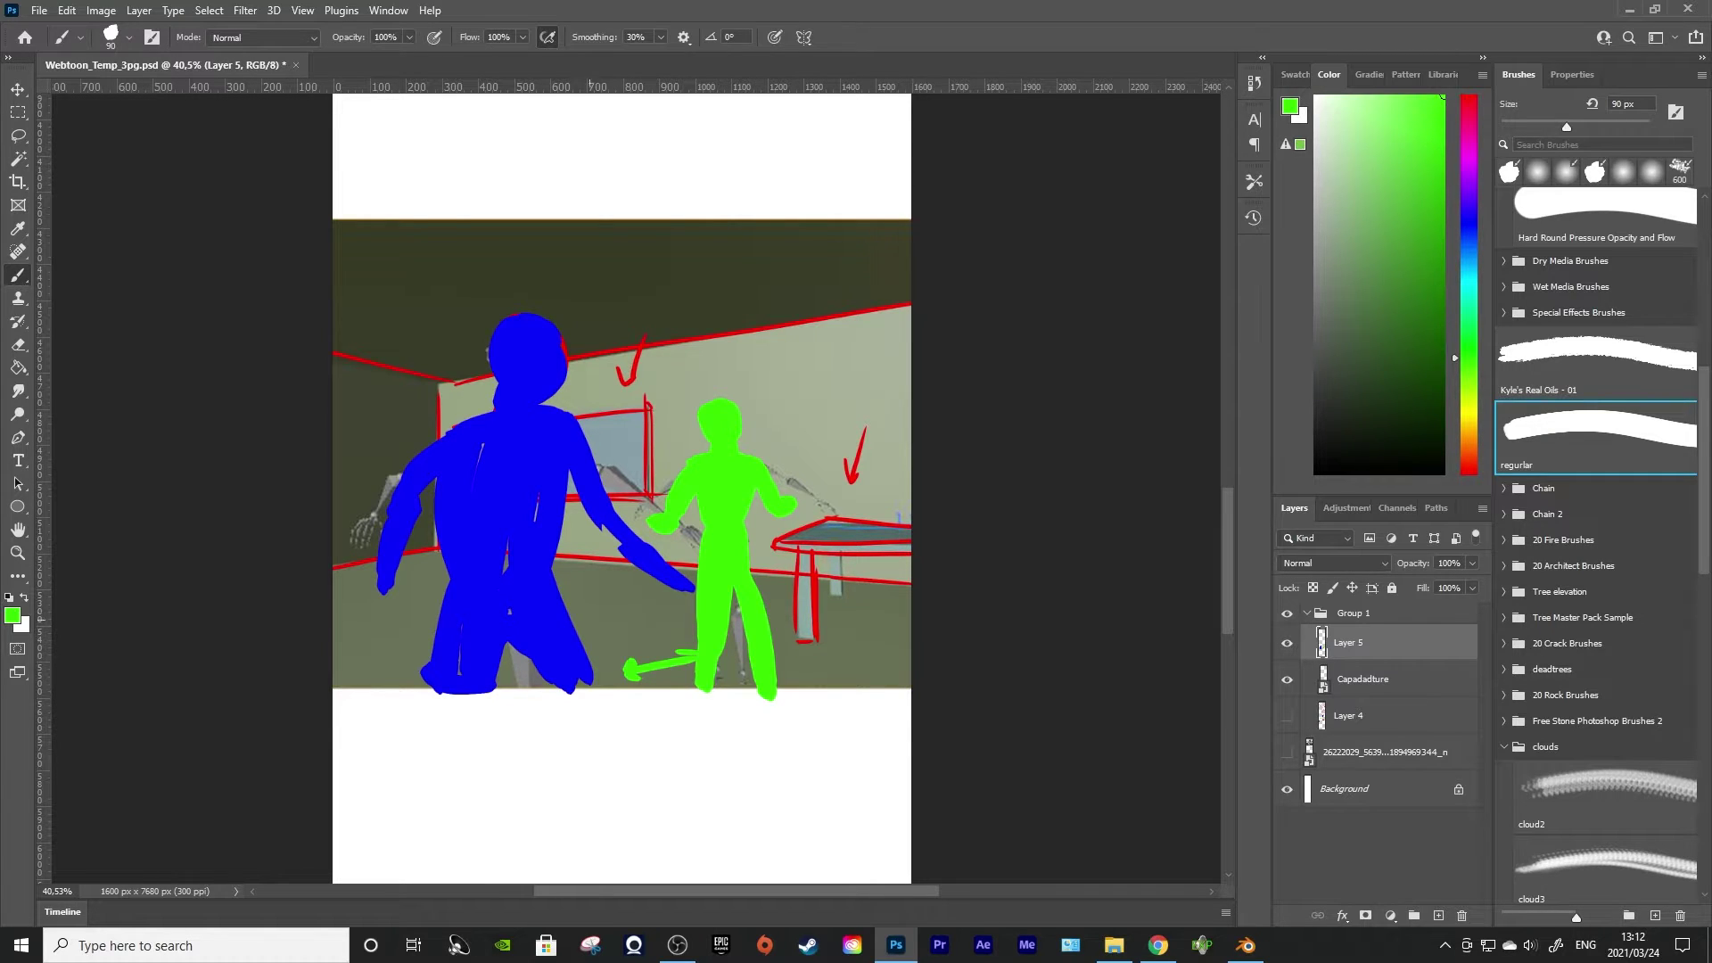
Add short green directional strokes across the ceiling and the floor around both figures
left_click_drag(603, 617, 630, 617)
key("ctrl+z")
left_click_drag(804, 675, 878, 638)
left_click_drag(335, 346, 443, 369)
left_click_drag(335, 288, 435, 336)
left_click_drag(379, 253, 455, 300)
left_click_drag(474, 260, 594, 287)
left_click_drag(621, 262, 644, 282)
left_click_drag(357, 631, 395, 609)
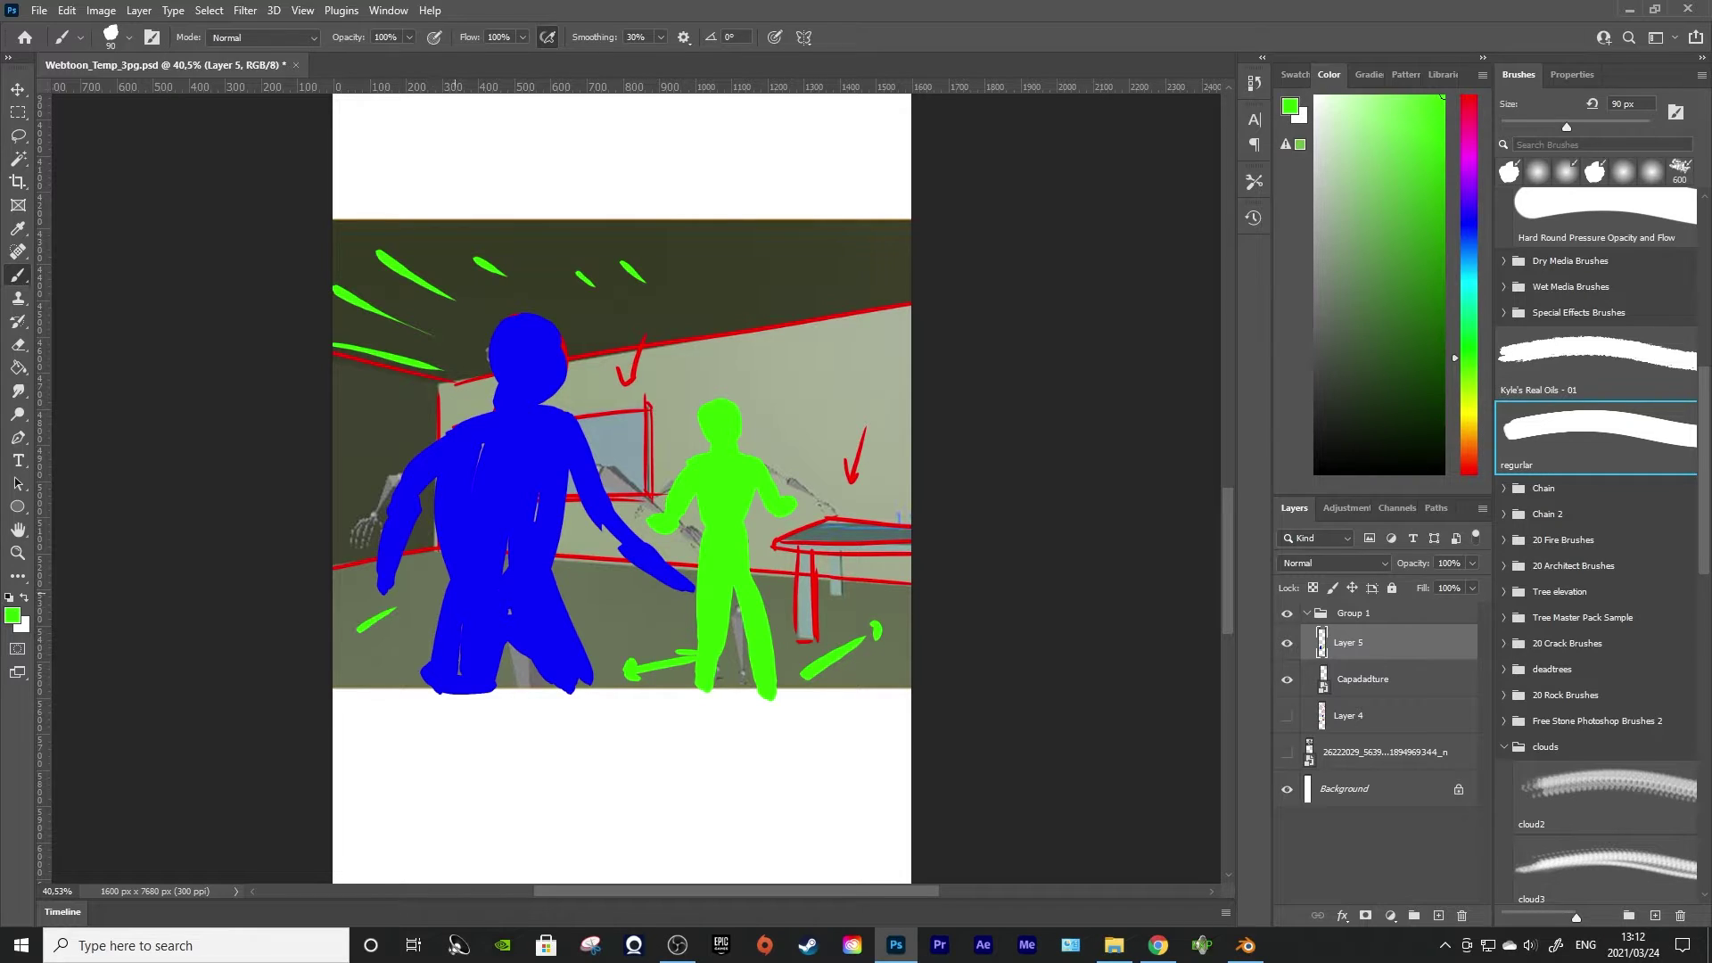
left_click_drag(381, 666, 413, 652)
left_click_drag(587, 641, 612, 630)
Reduce the brush to 20 px and draw a green height scale on the back wall, circling the ceiling and floor edges
key("bracketleft")
key("bracketleft")
key("bracketleft")
key("bracketleft")
key("bracketleft")
key("bracketleft")
key("bracketleft")
key("ctrl+z")
left_click_drag(773, 571, 797, 575)
key("ctrl+z")
mouse_move(772, 310)
left_mouse_down()
mouse_move(771, 331)
mouse_move(812, 304)
mouse_move(785, 323)
left_mouse_up()
key("ctrl+z")
left_click_drag(774, 568, 764, 570)
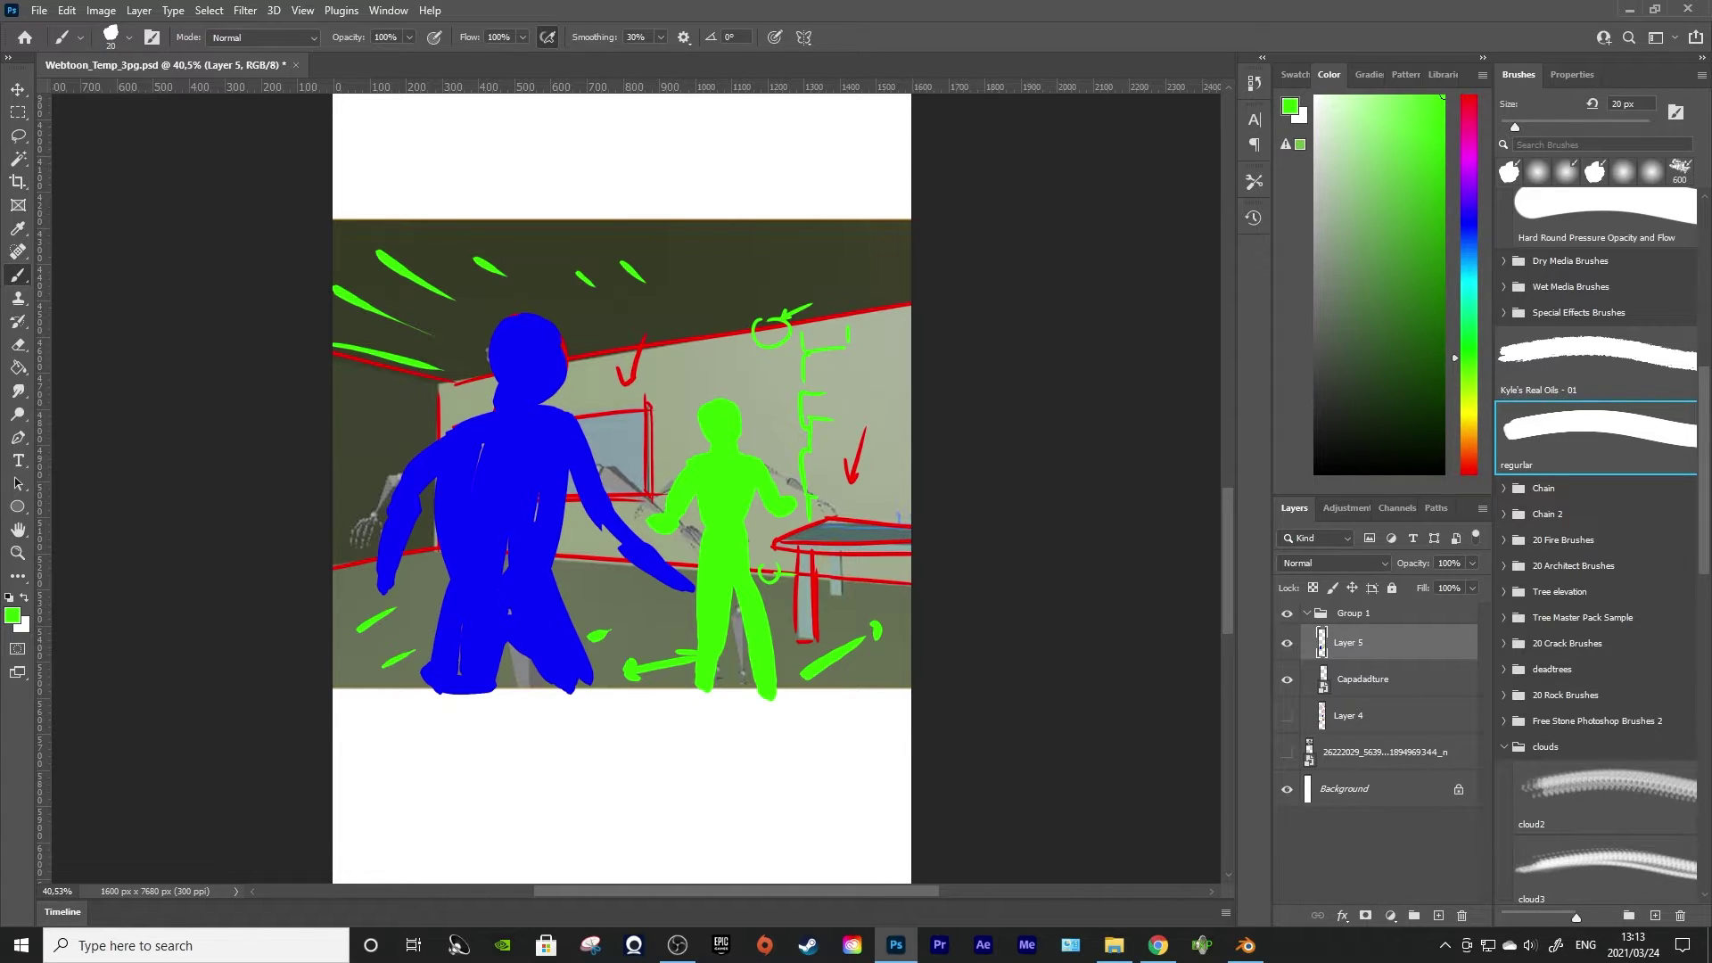
Switch to Blender, lock the camera to the view and reframe it as a low, tilted shot of both rigs and the arched window
left_click(1245, 945)
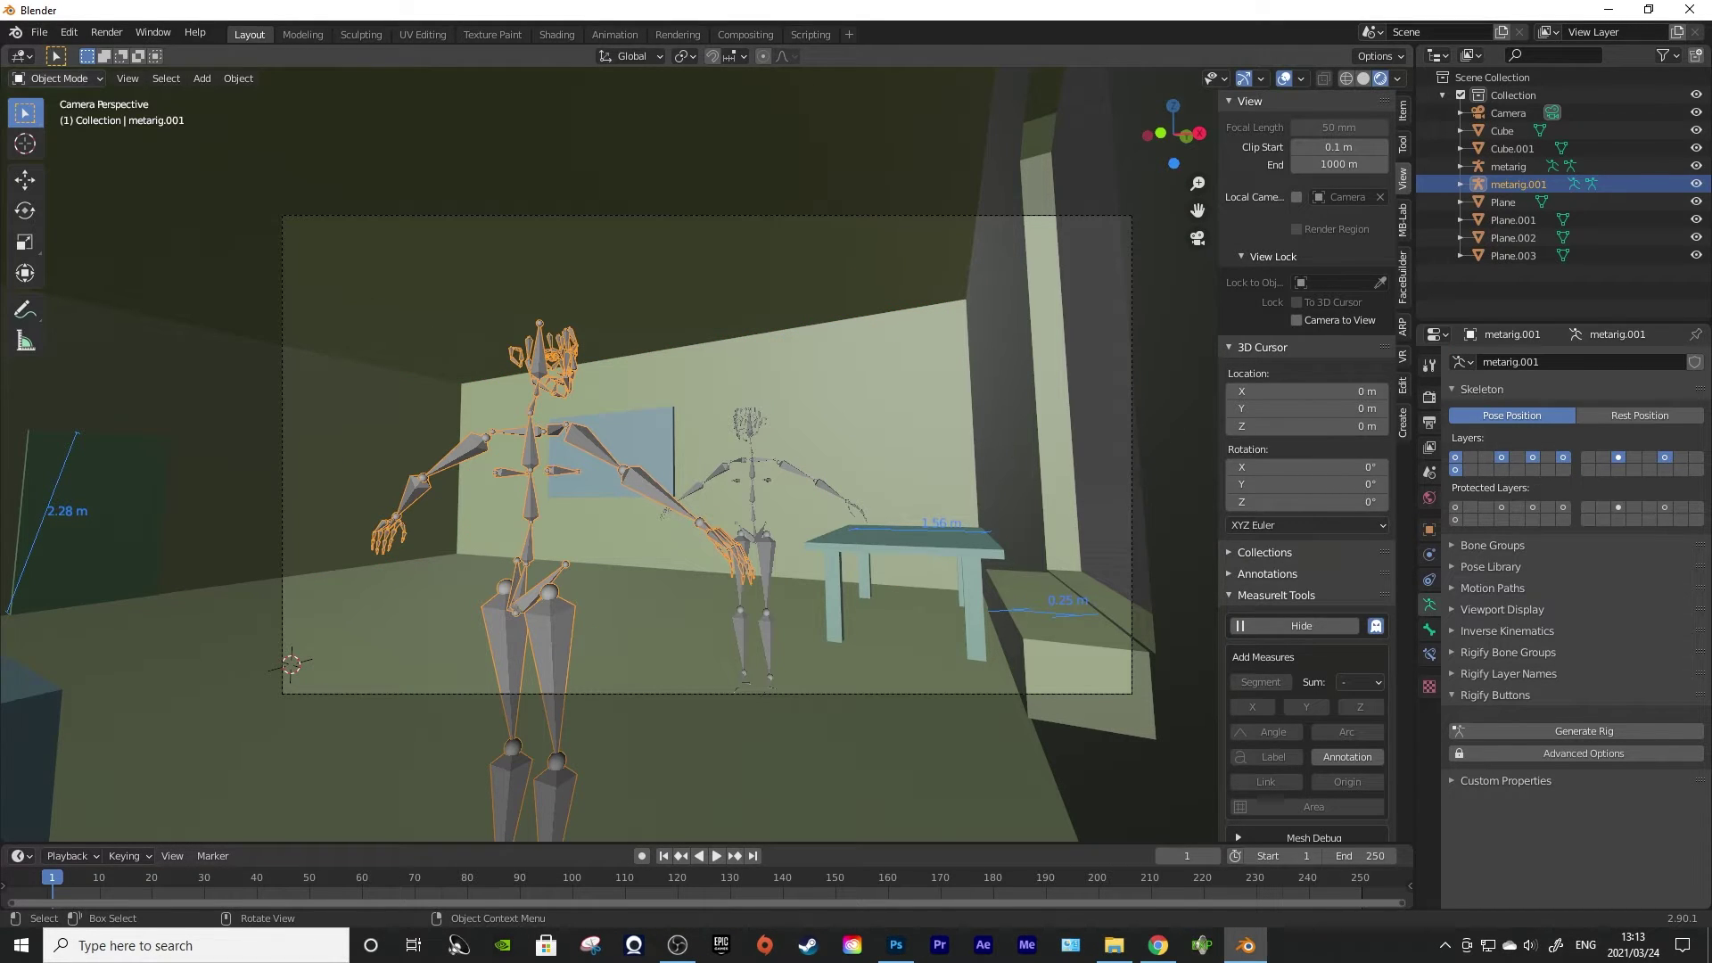
left_click(40, 33)
left_click(75, 212)
left_click(1296, 320)
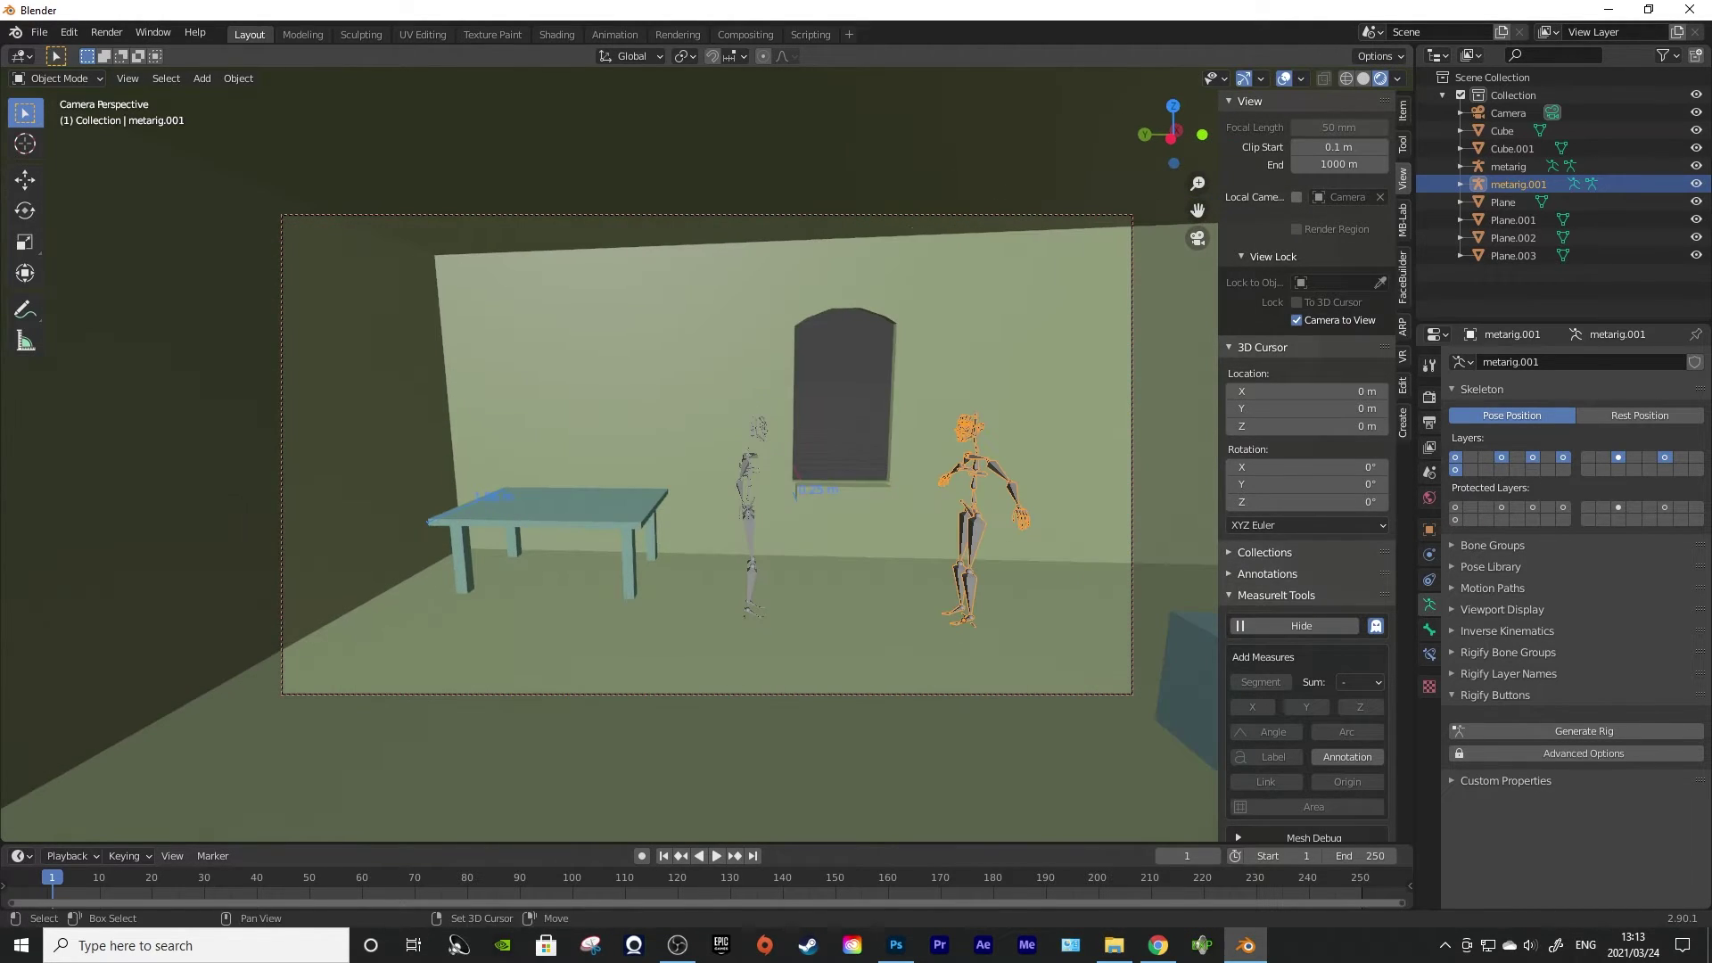
scroll(707, 455, "up", 3)
left_click_drag(707, 454, 620, 308)
scroll(620, 307, "up", 1)
scroll(620, 308, "down", 1)
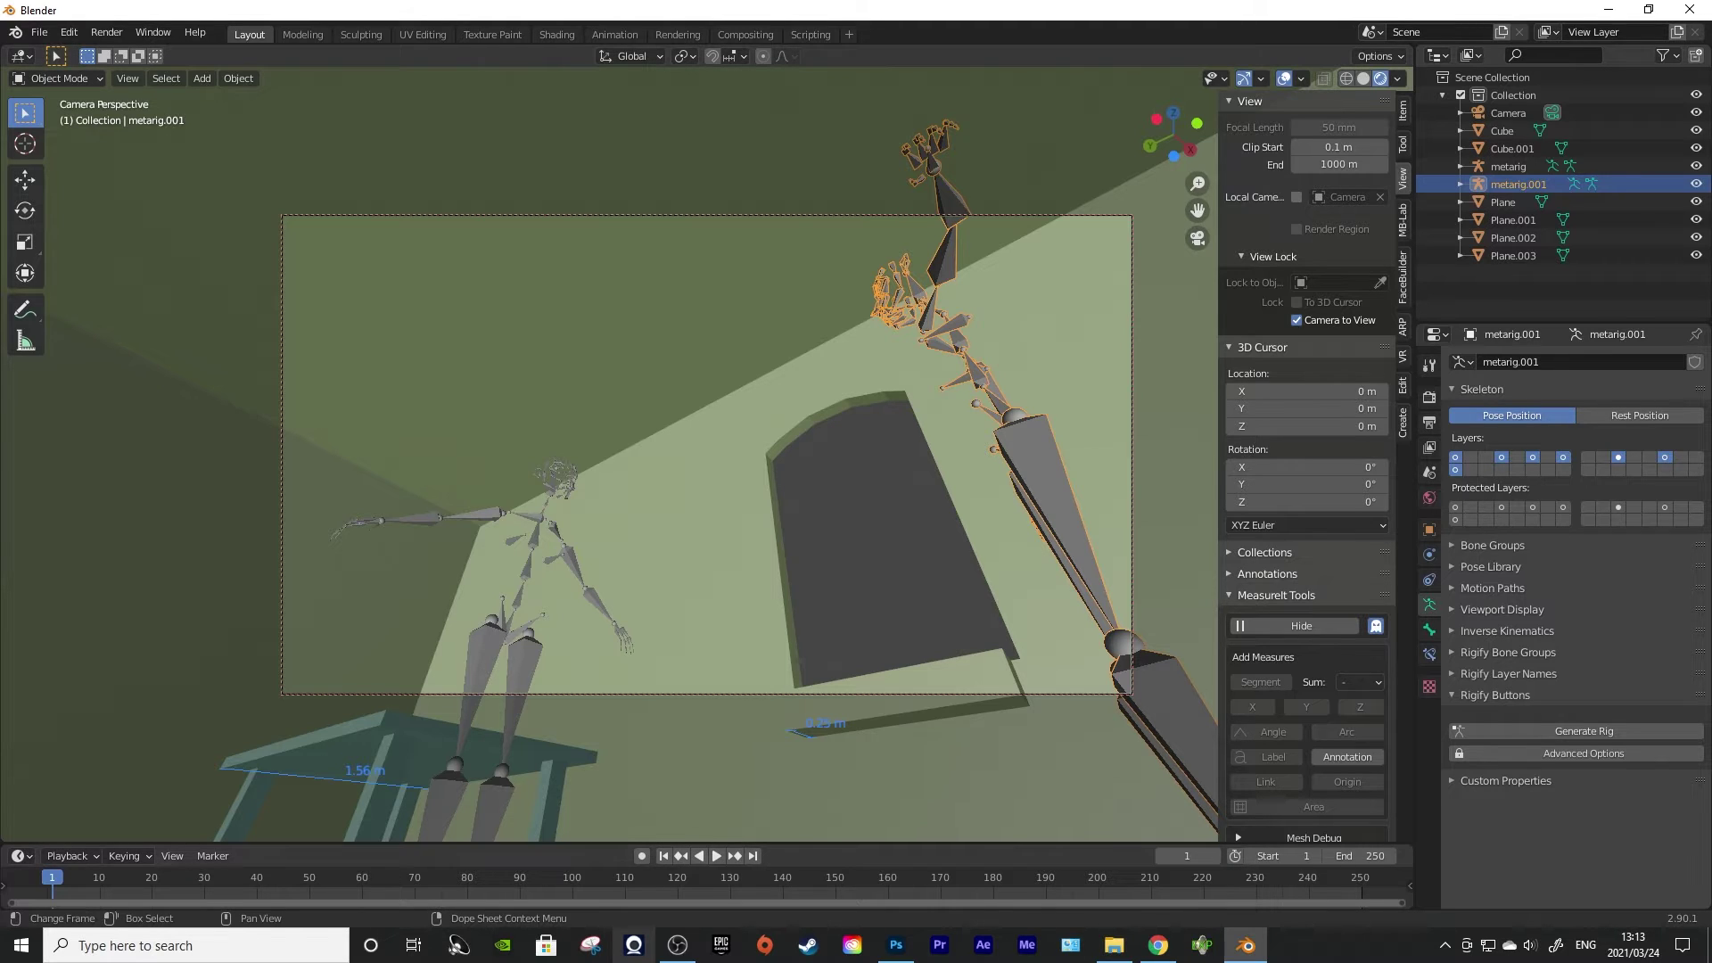
Capture the camera frame area with Snipping Tool
left_click(590, 945)
left_click(1354, 489)
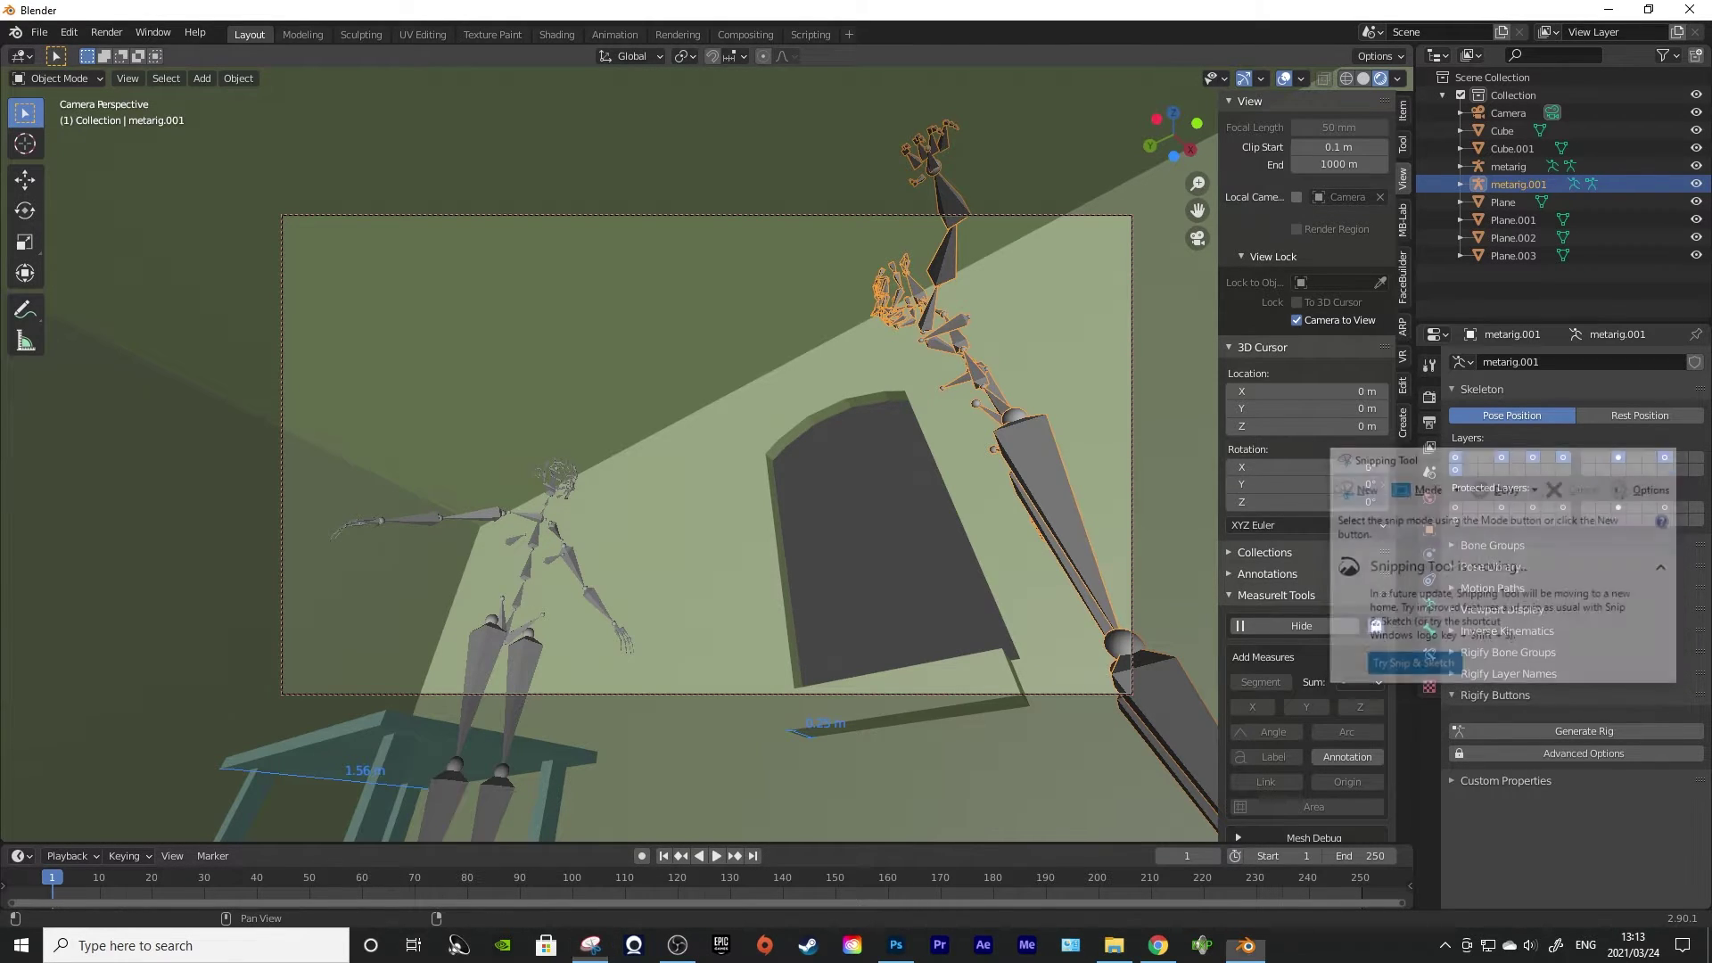
left_click_drag(277, 214, 1137, 693)
Save the snip to the Desktop as Capadadture2.JPG and close Snipping Tool
left_click(207, 82)
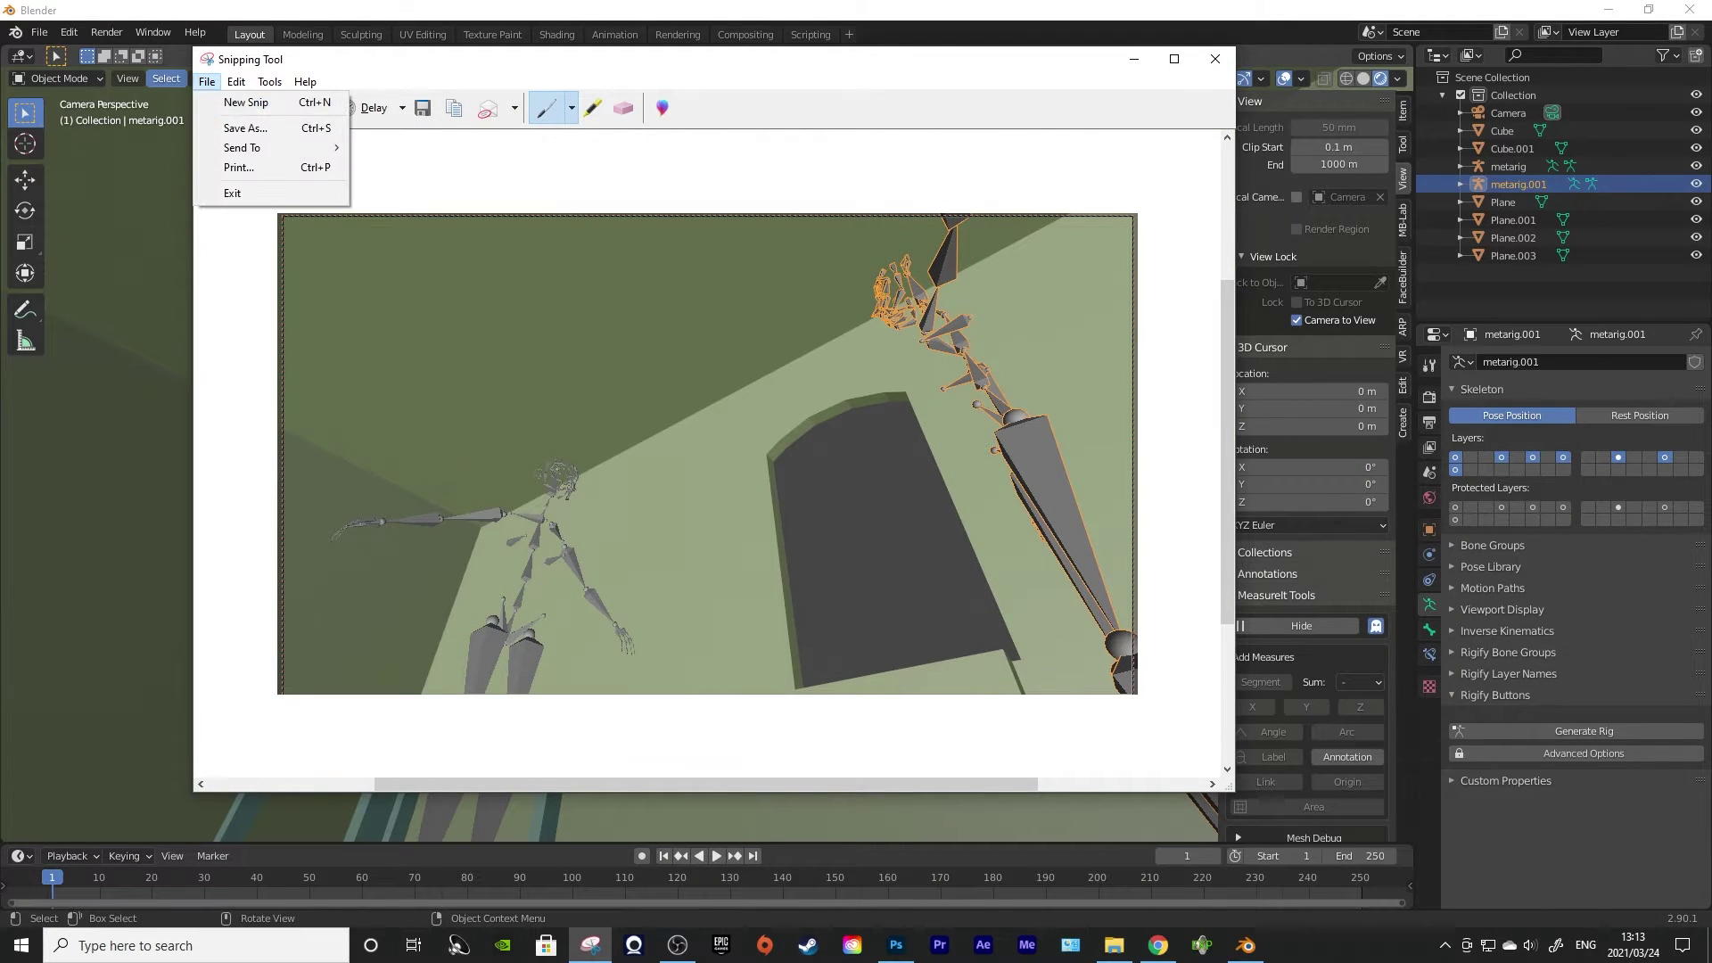
left_click(243, 129)
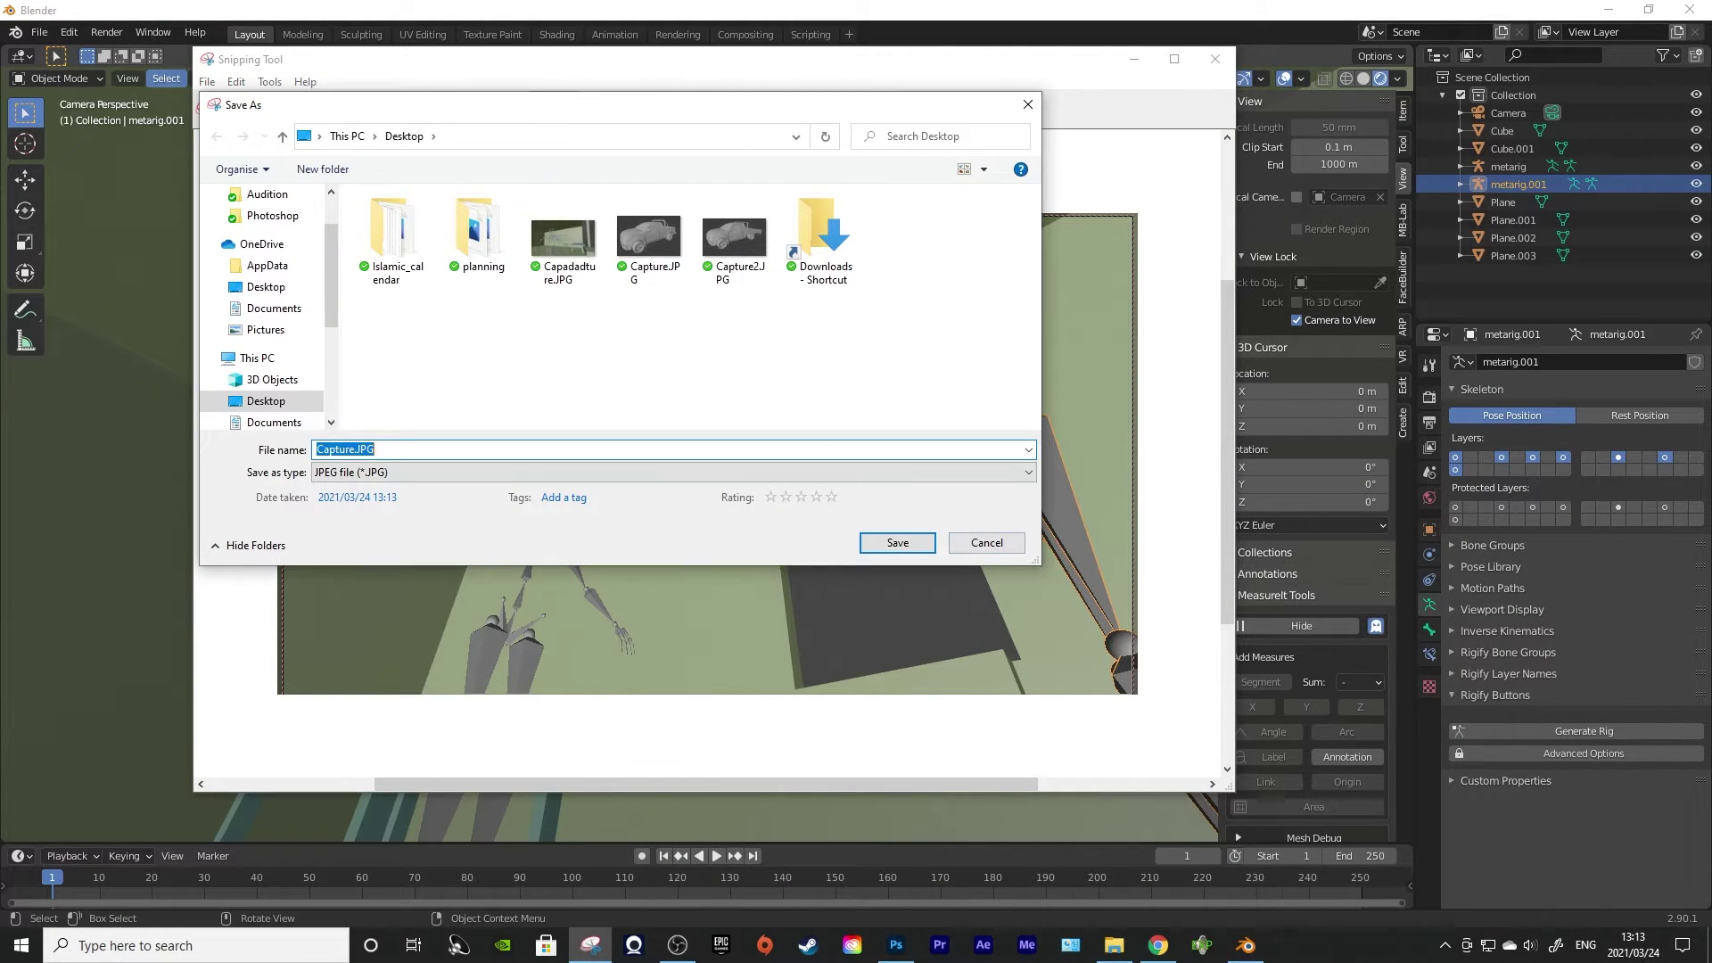
left_click(563, 236)
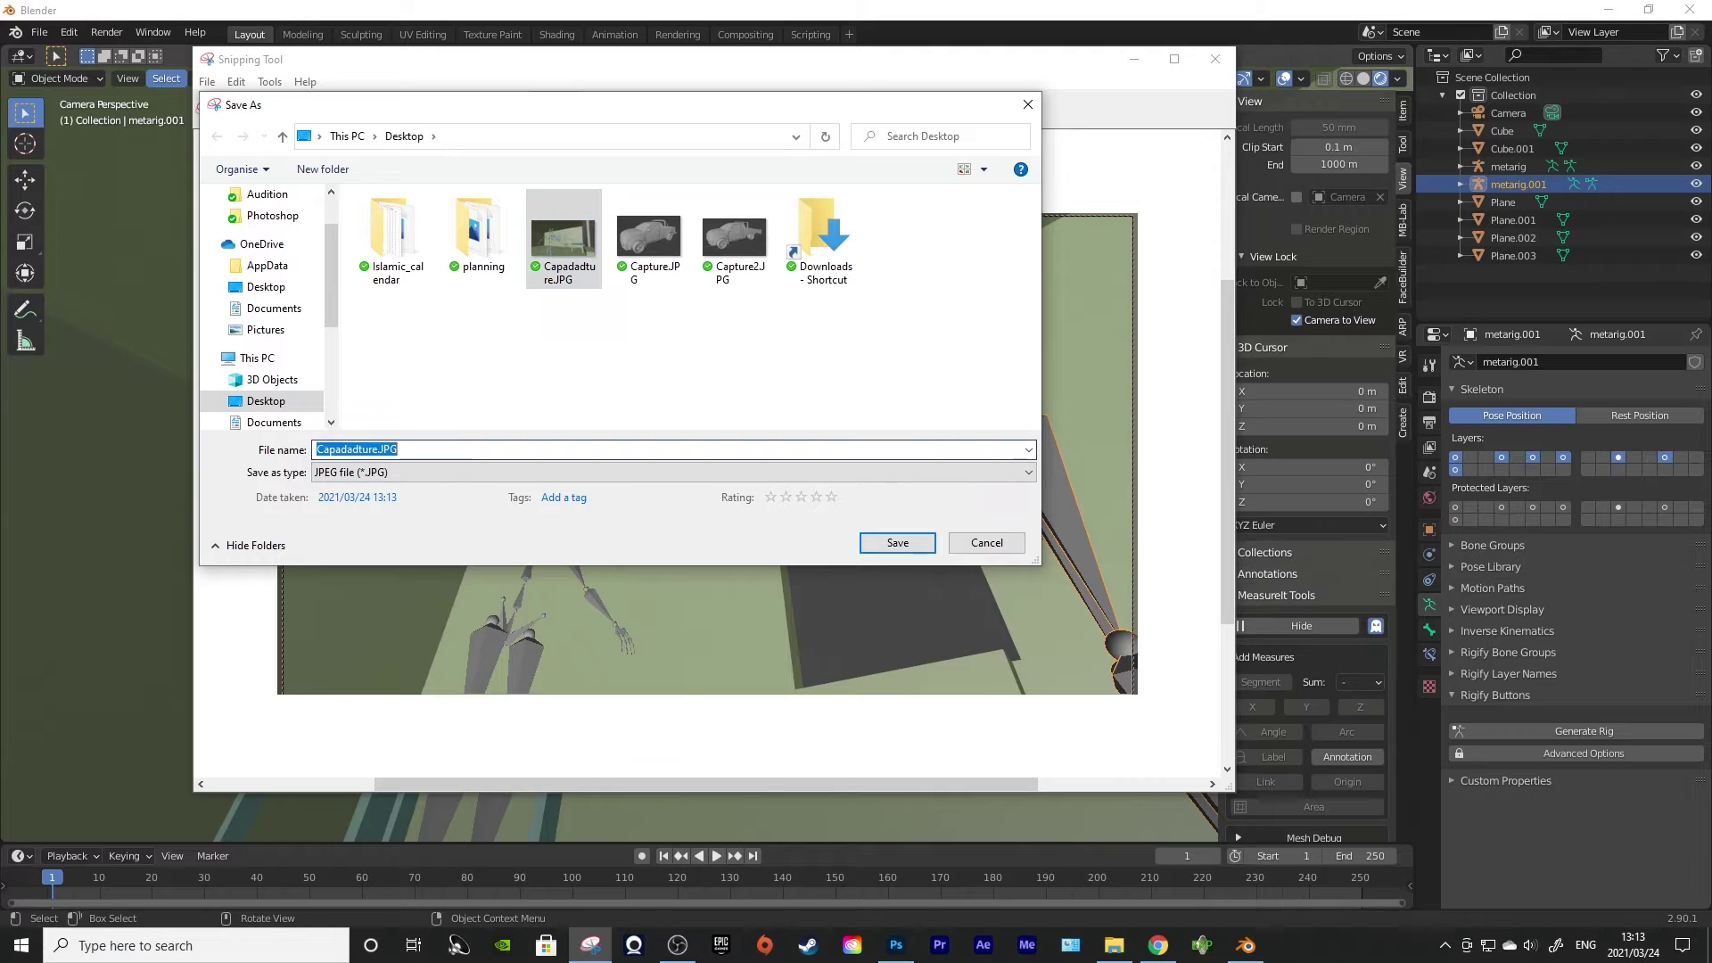
left_click(377, 448)
type("2")
key("Return")
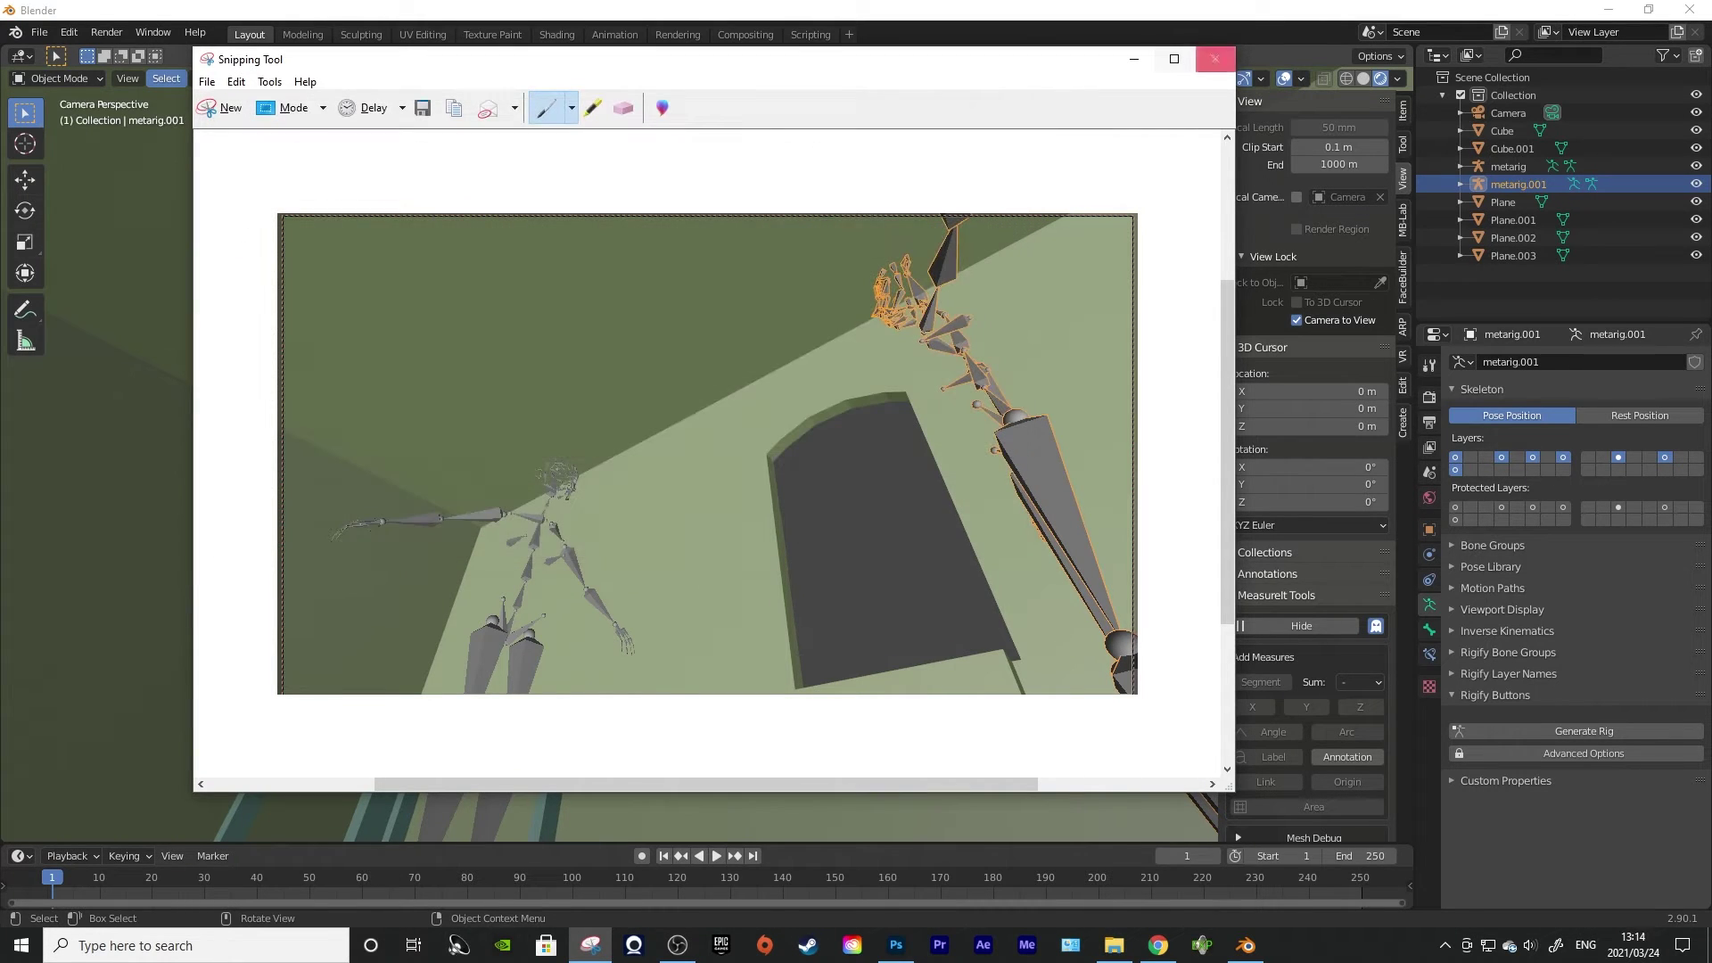
left_click(1214, 59)
Return to Photoshop and place Capadadture2.JPG from File Explorer in the empty canvas area below the traced panel
left_click(896, 945)
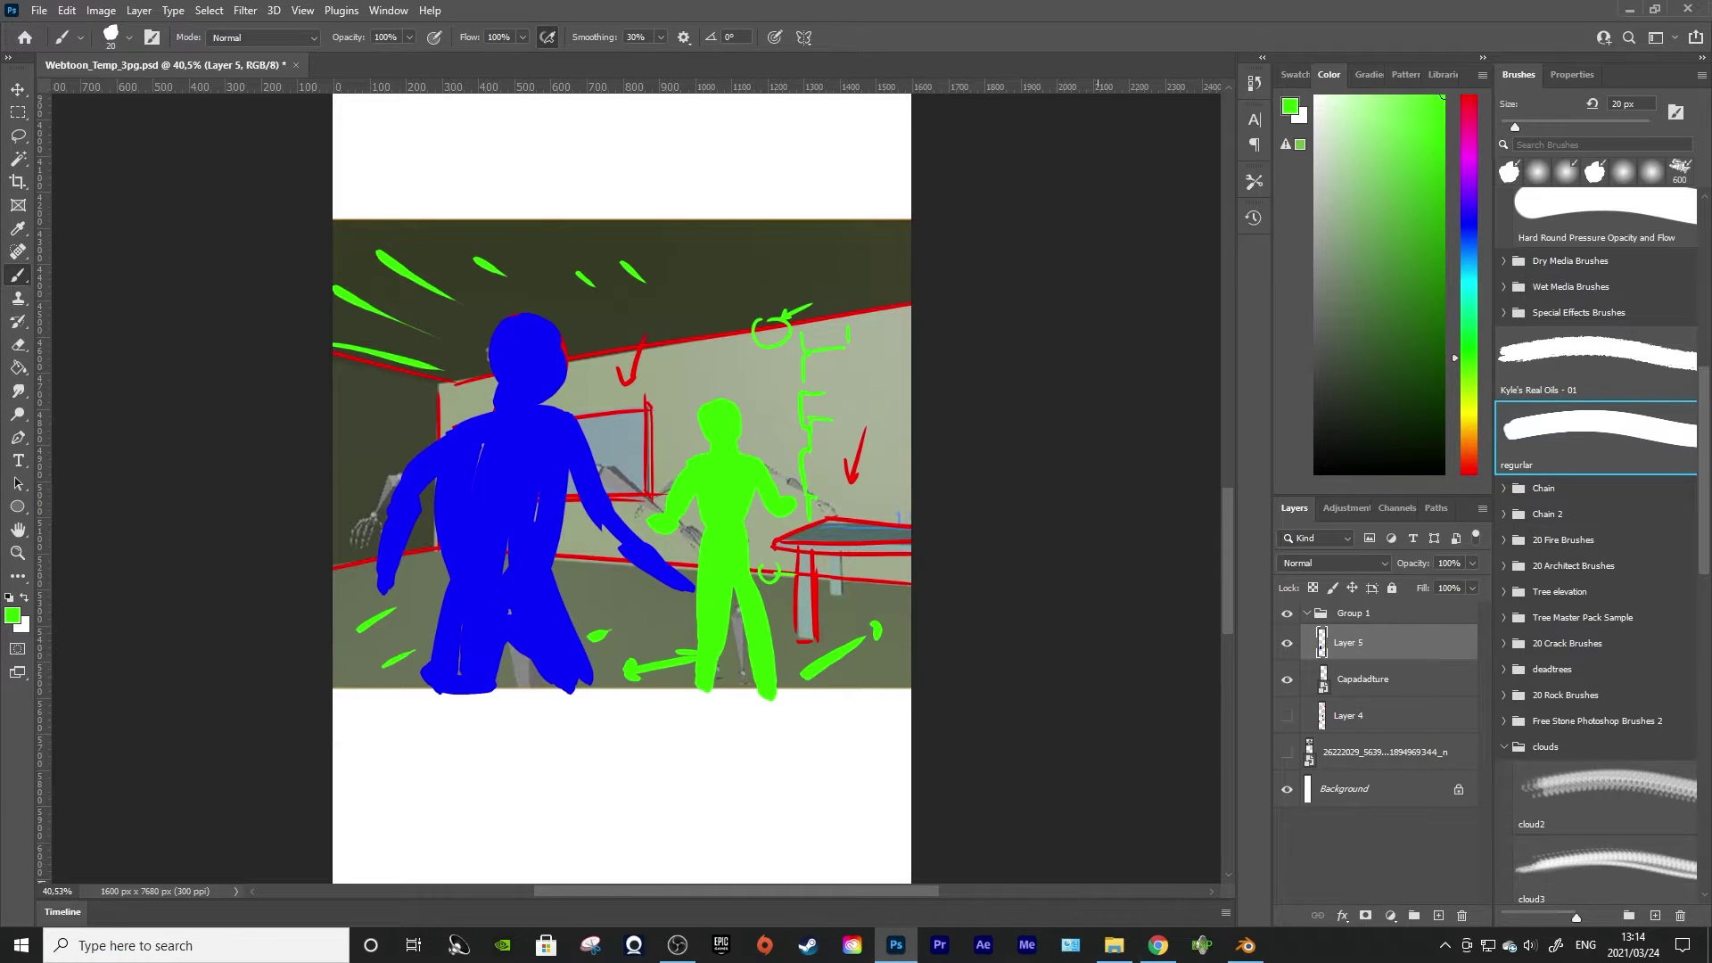
mouse_move(1114, 945)
scroll(621, 481, "down", 6)
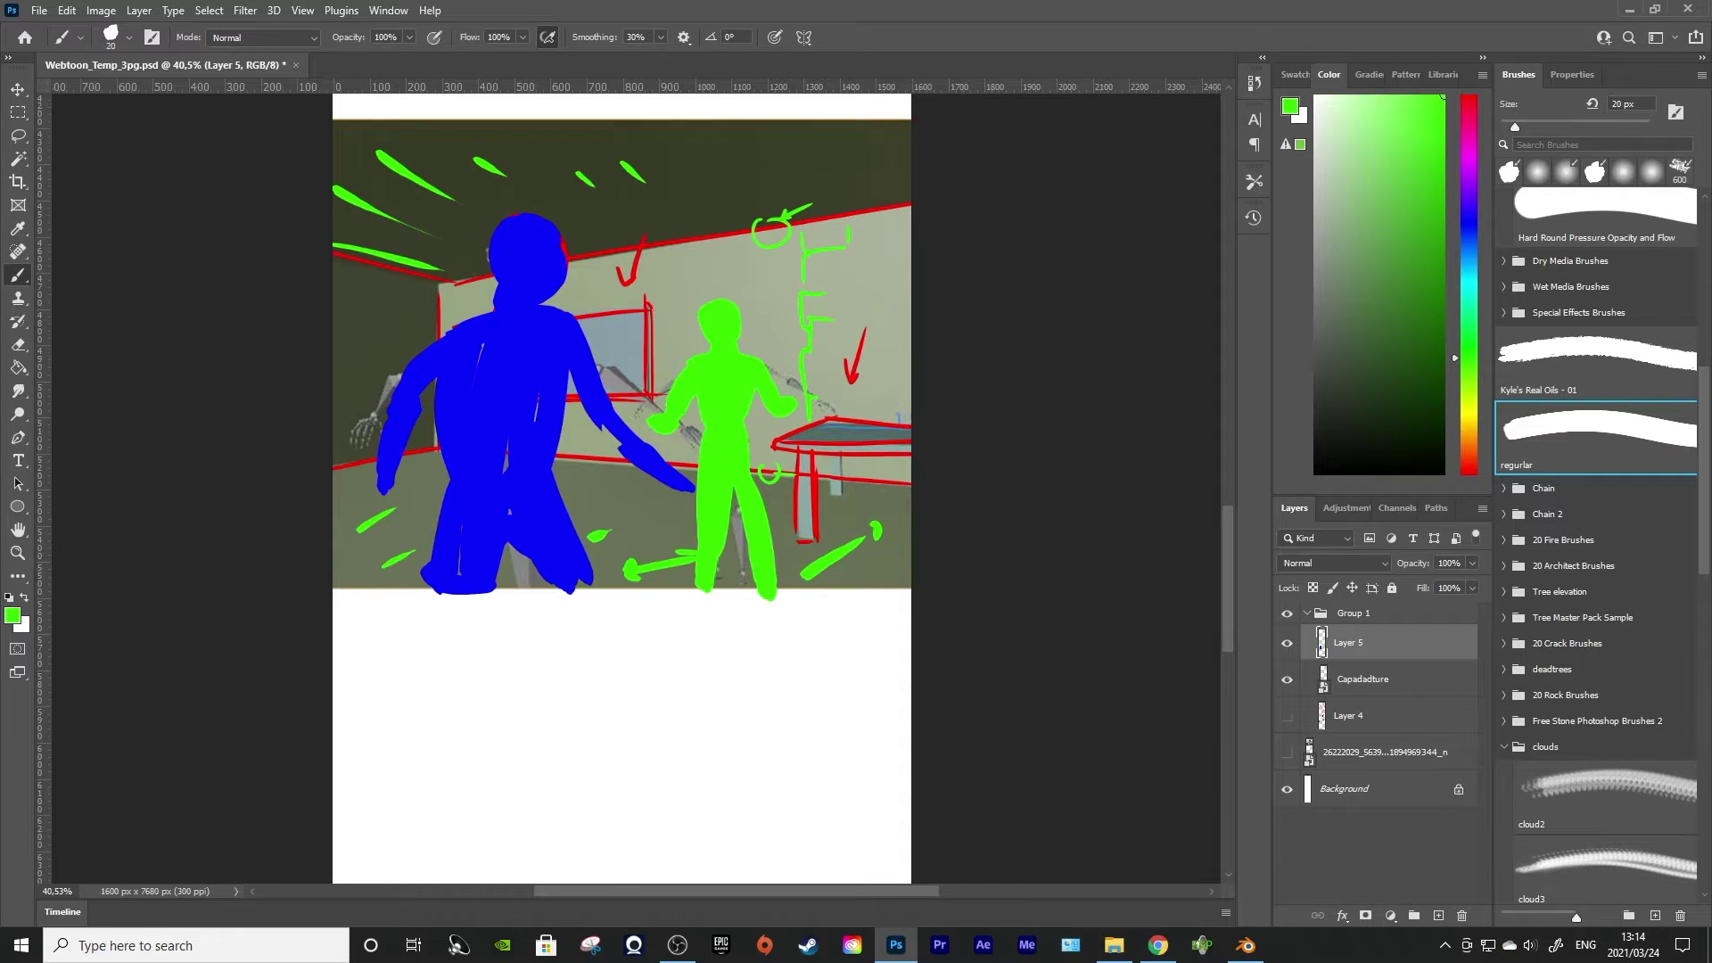
scroll(621, 481, "down", 1)
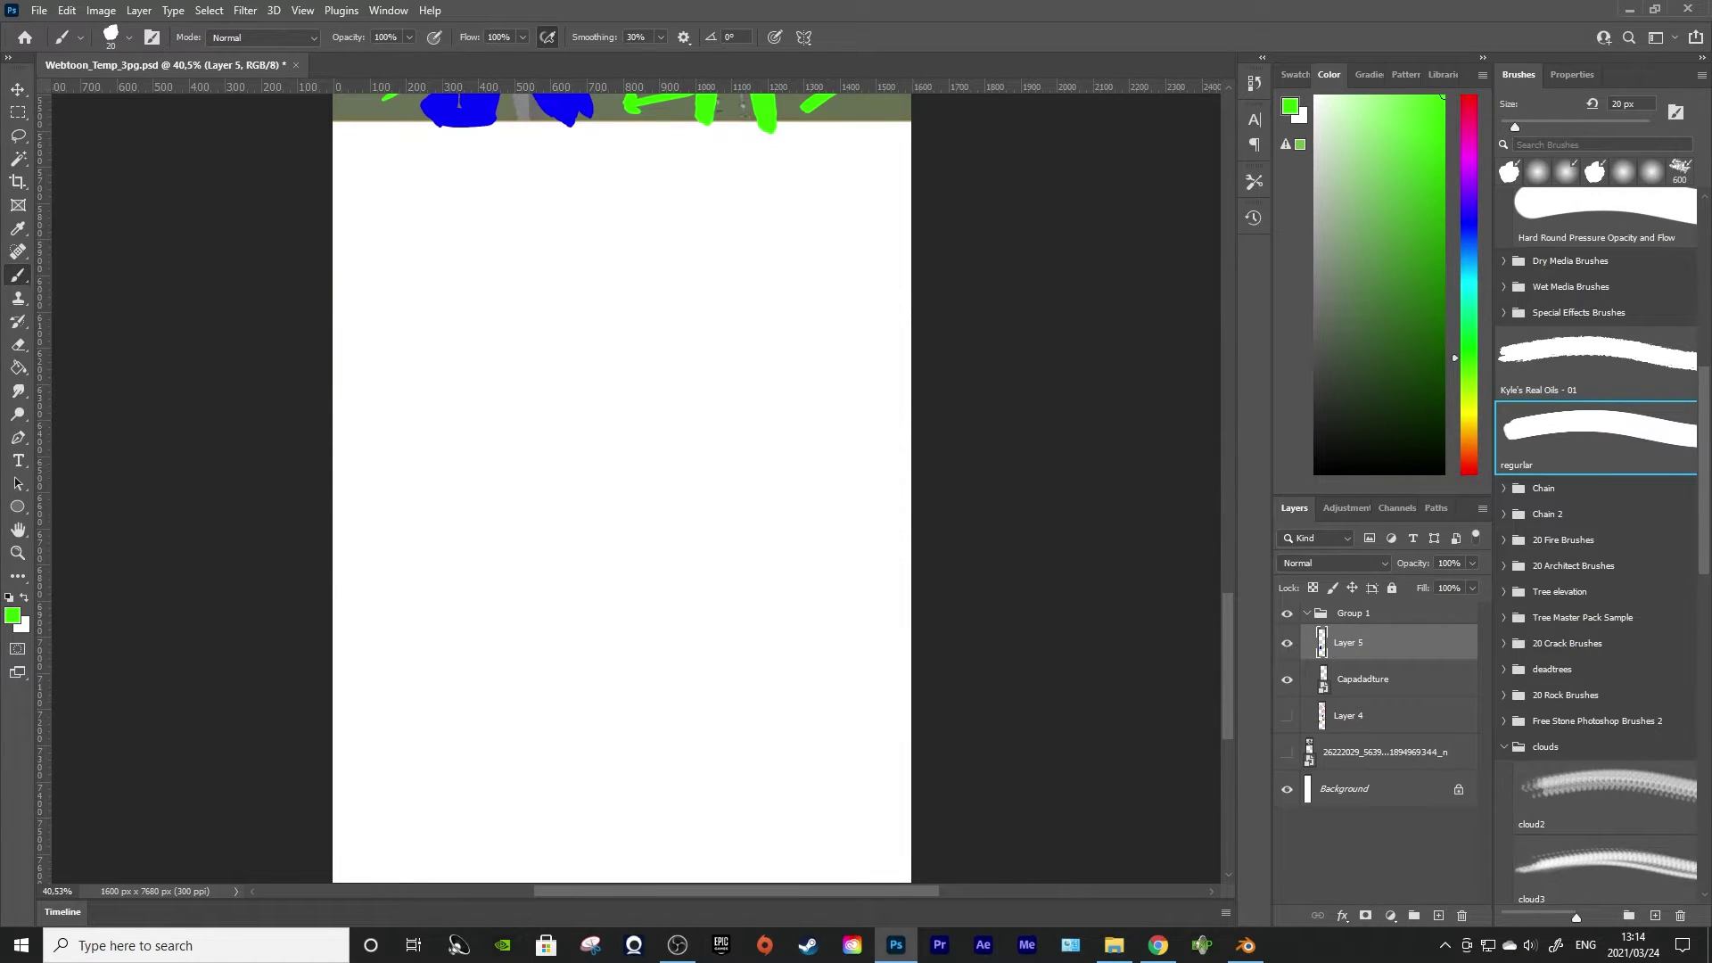
left_click(1113, 945)
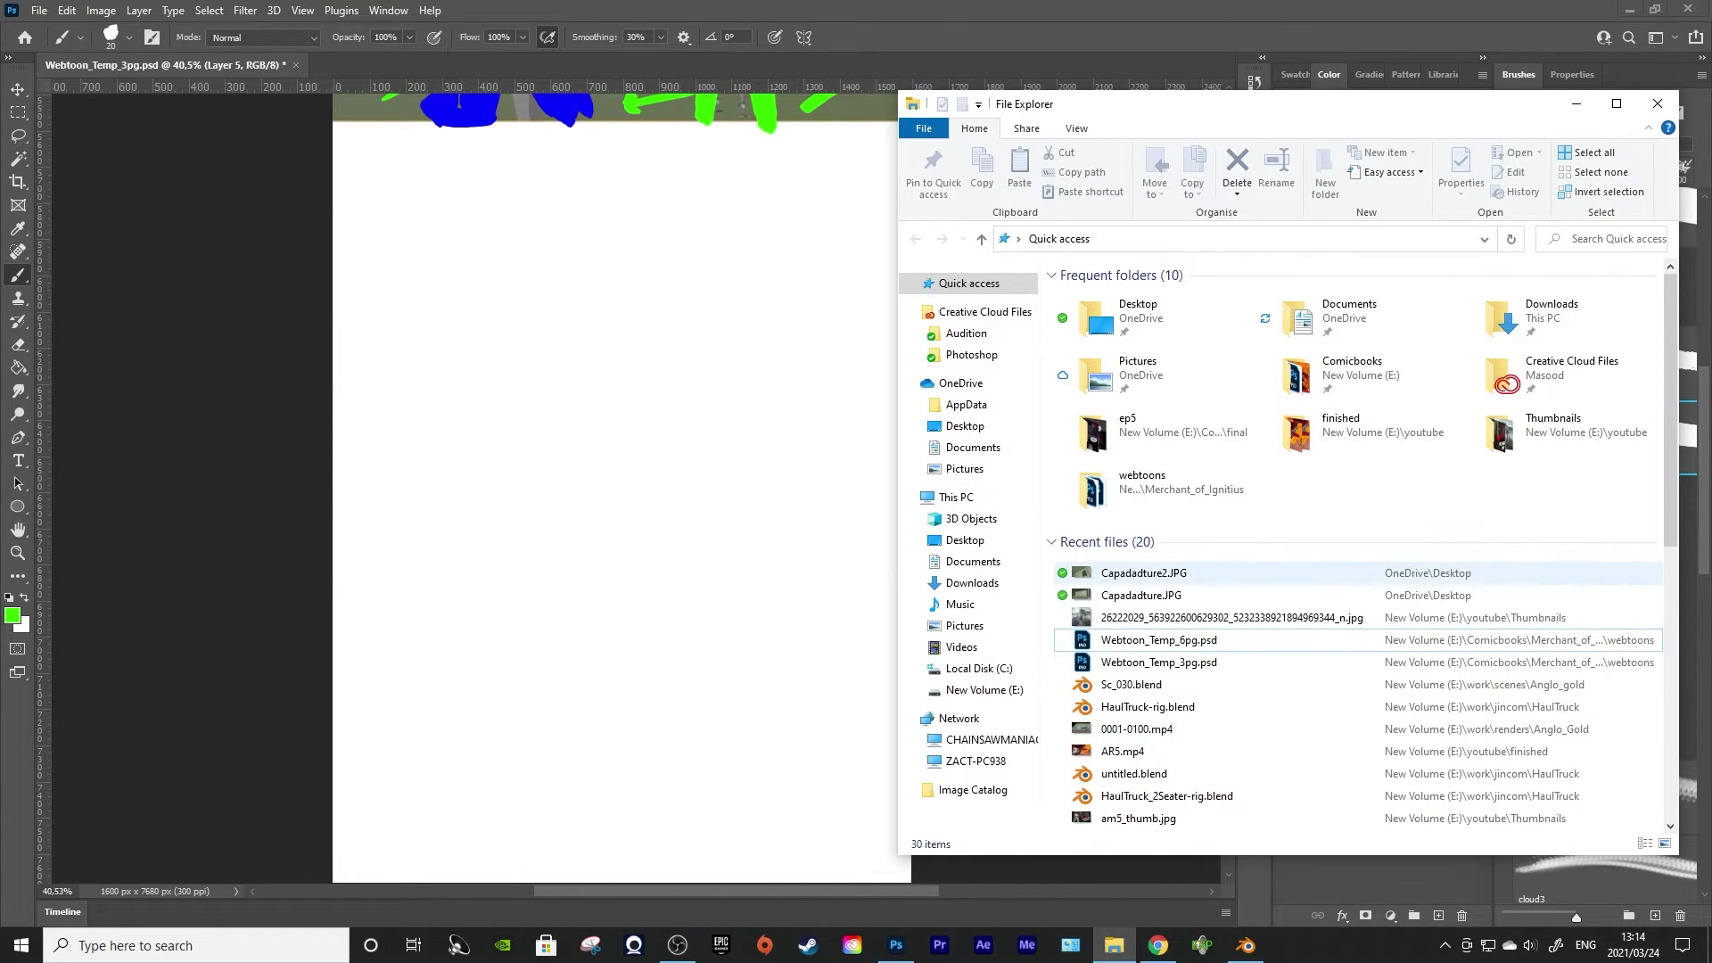
left_click_drag(1143, 572, 621, 487)
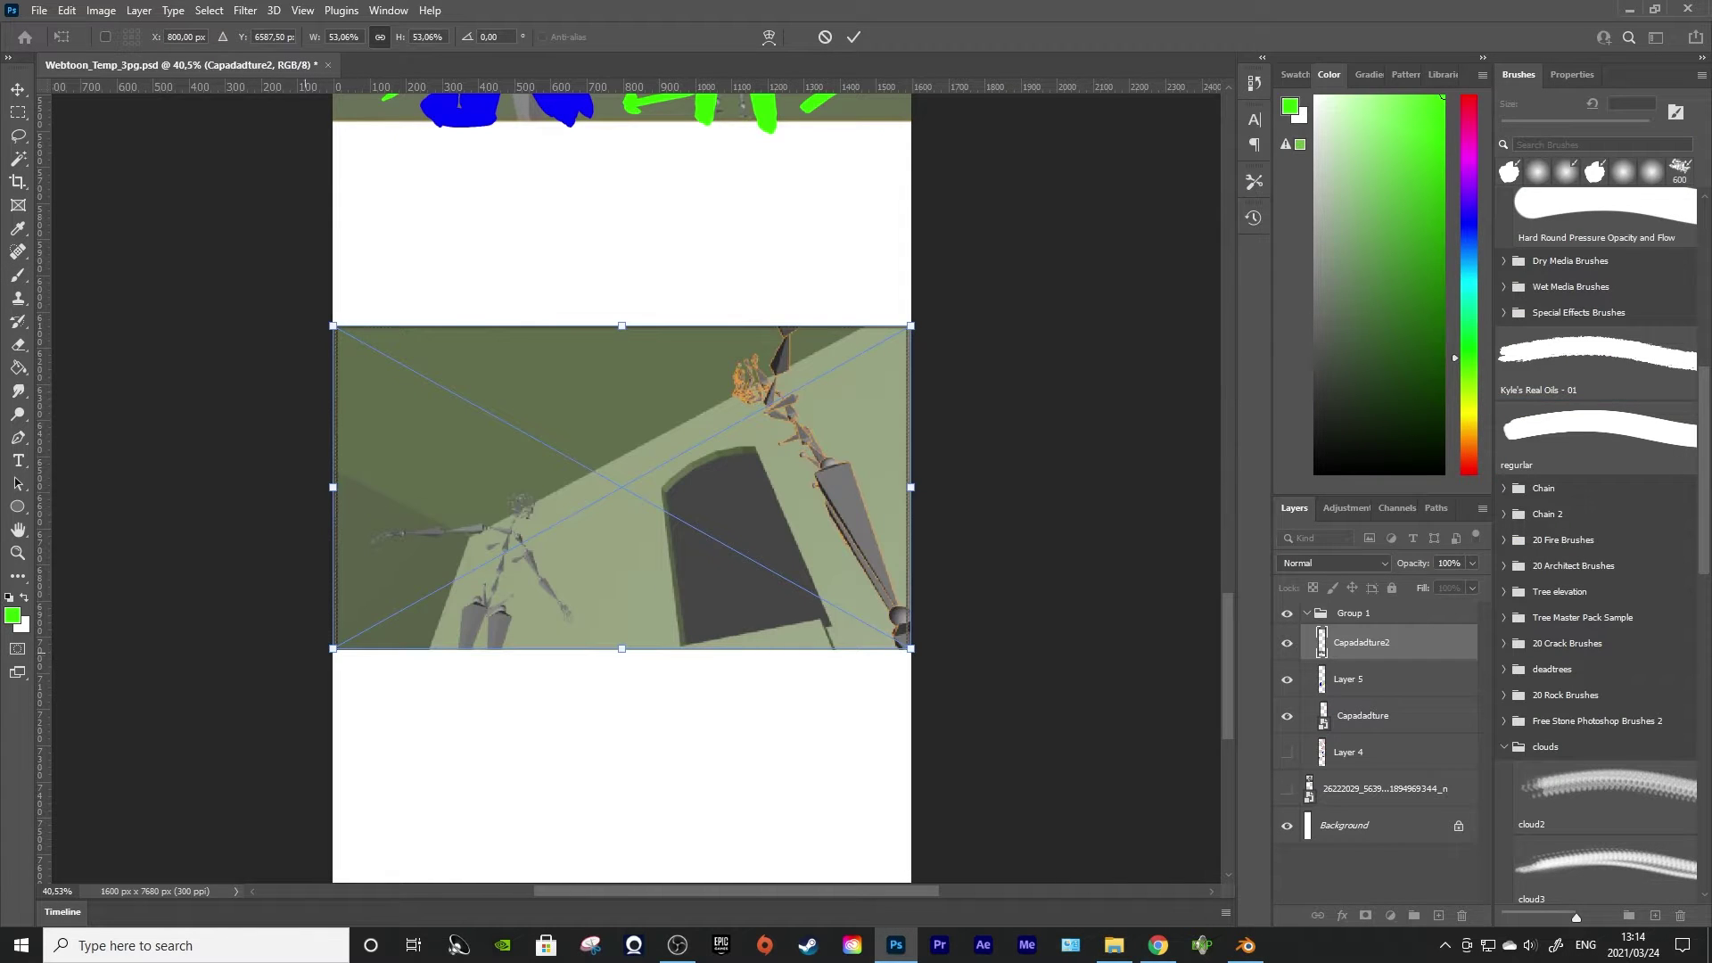
Scale the placed Capadadture2 image to about 60.95%, position it across the page width and commit the placement
left_click_drag(335, 650, 77, 773)
left_click_drag(426, 632, 550, 589)
left_click_drag(208, 282, 287, 326)
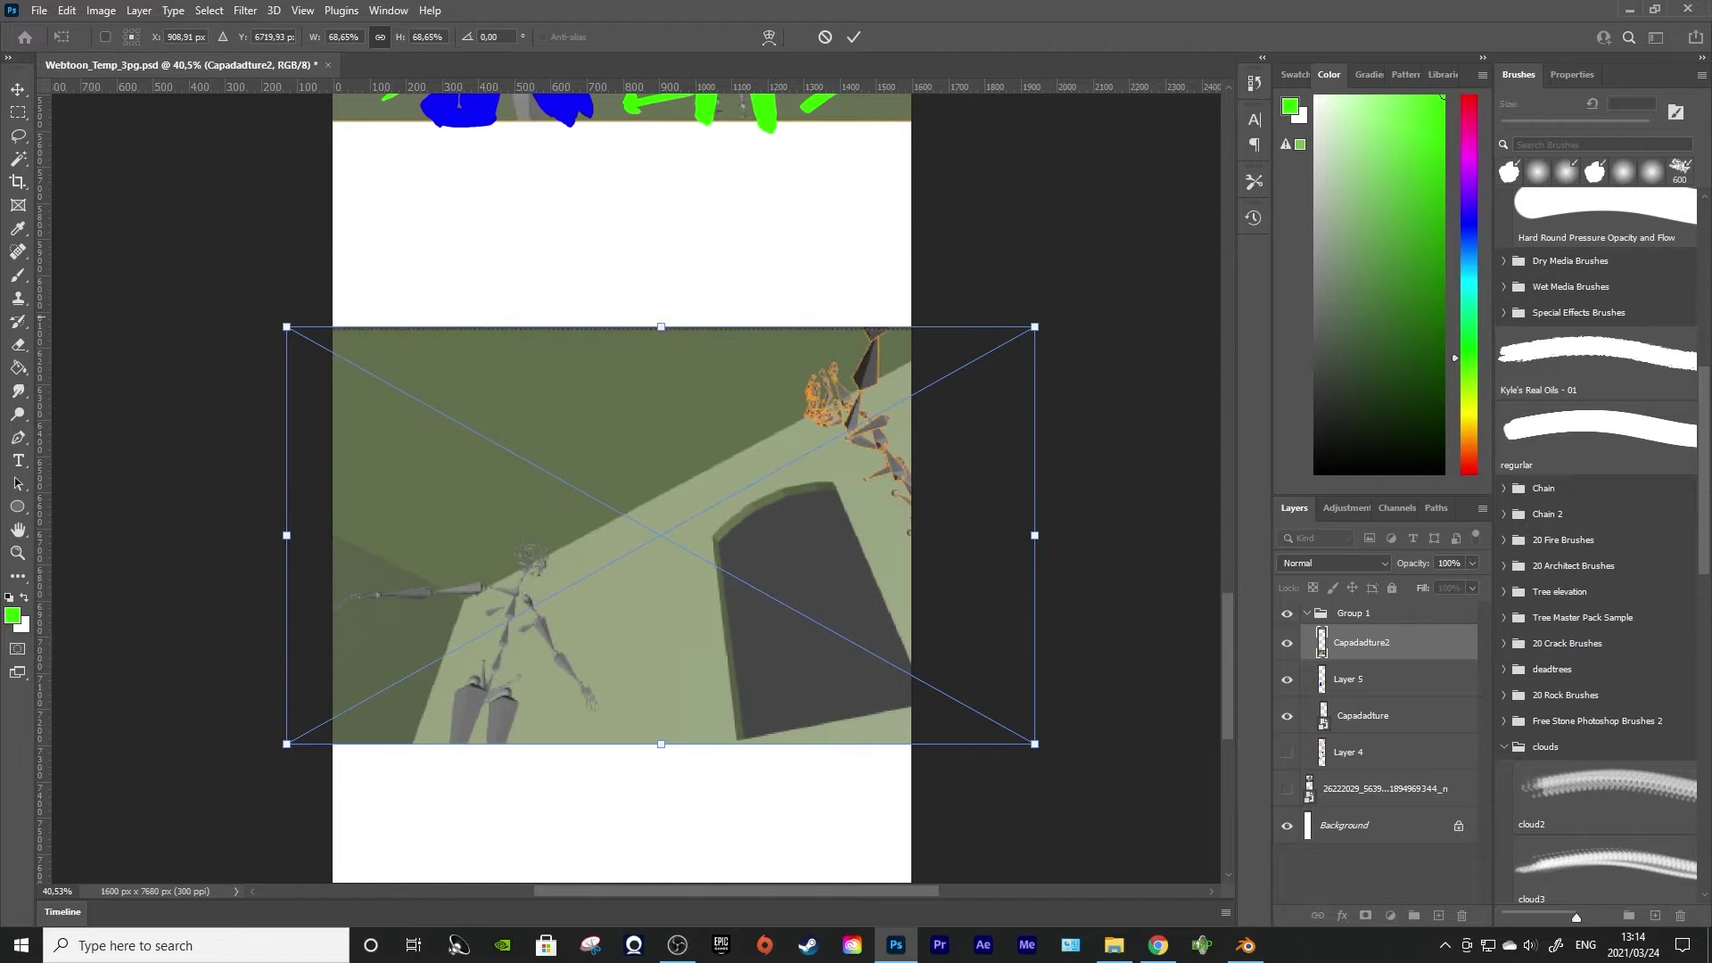
left_click_drag(1034, 326, 951, 373)
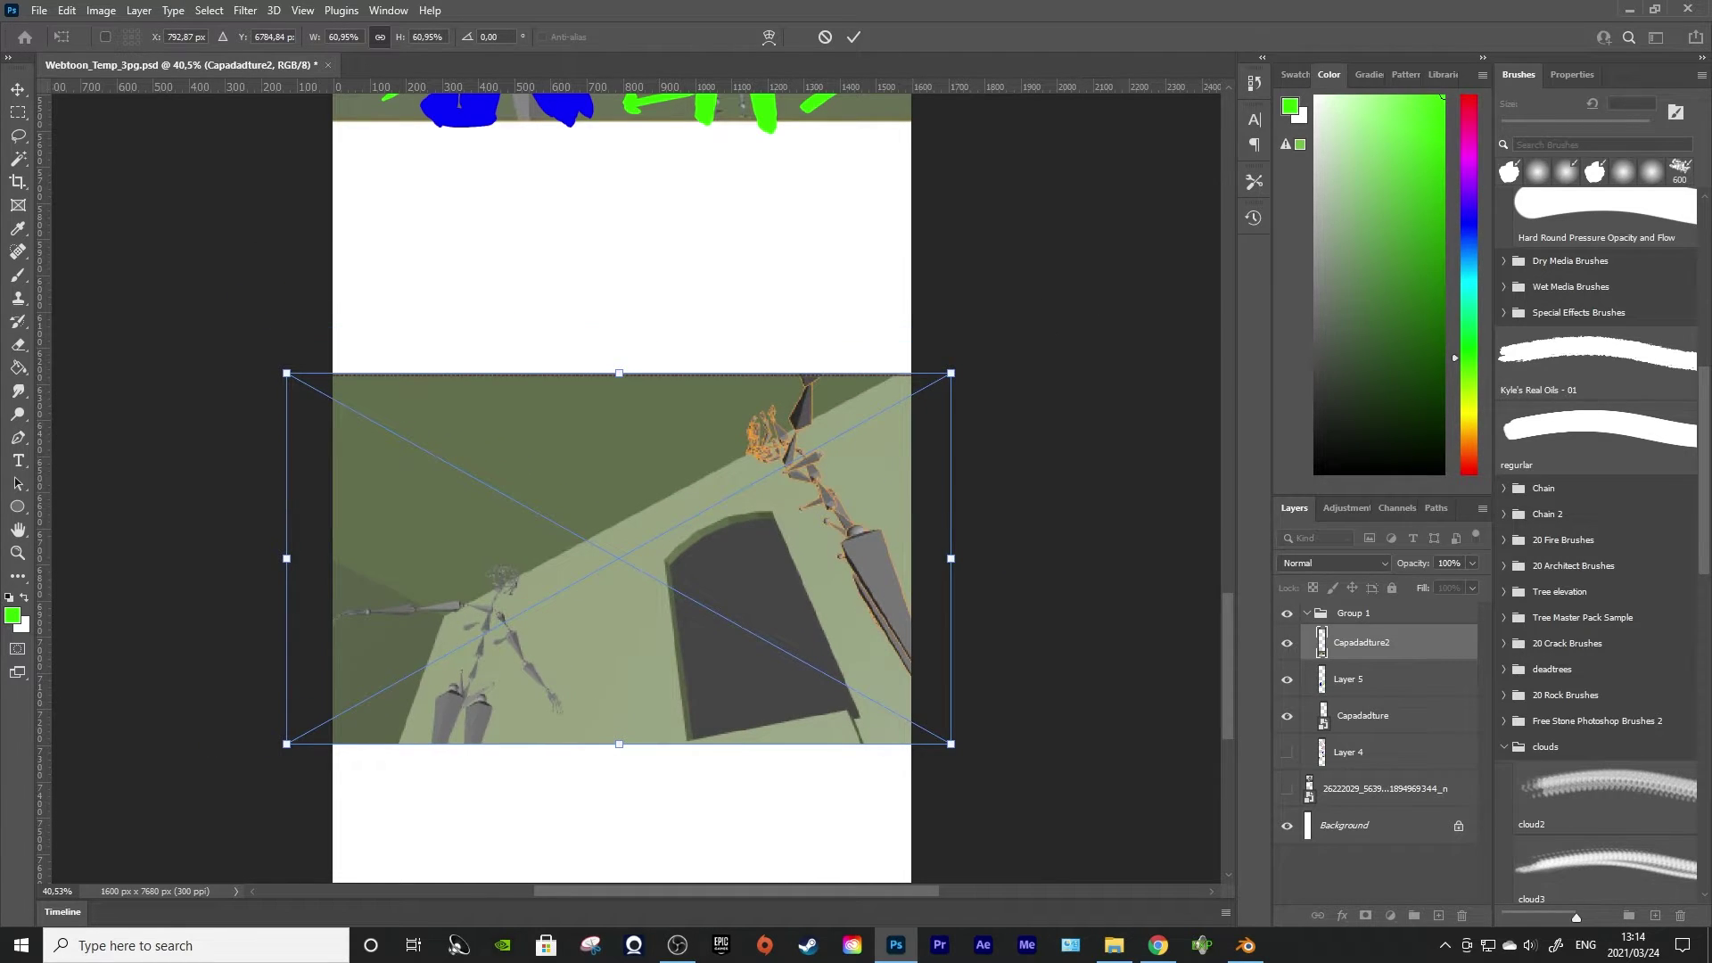
key("b")
Select Layer 5 and draw a curved green double-headed arrow on the wall above the table in the first panel
scroll(621, 491, "up", 4)
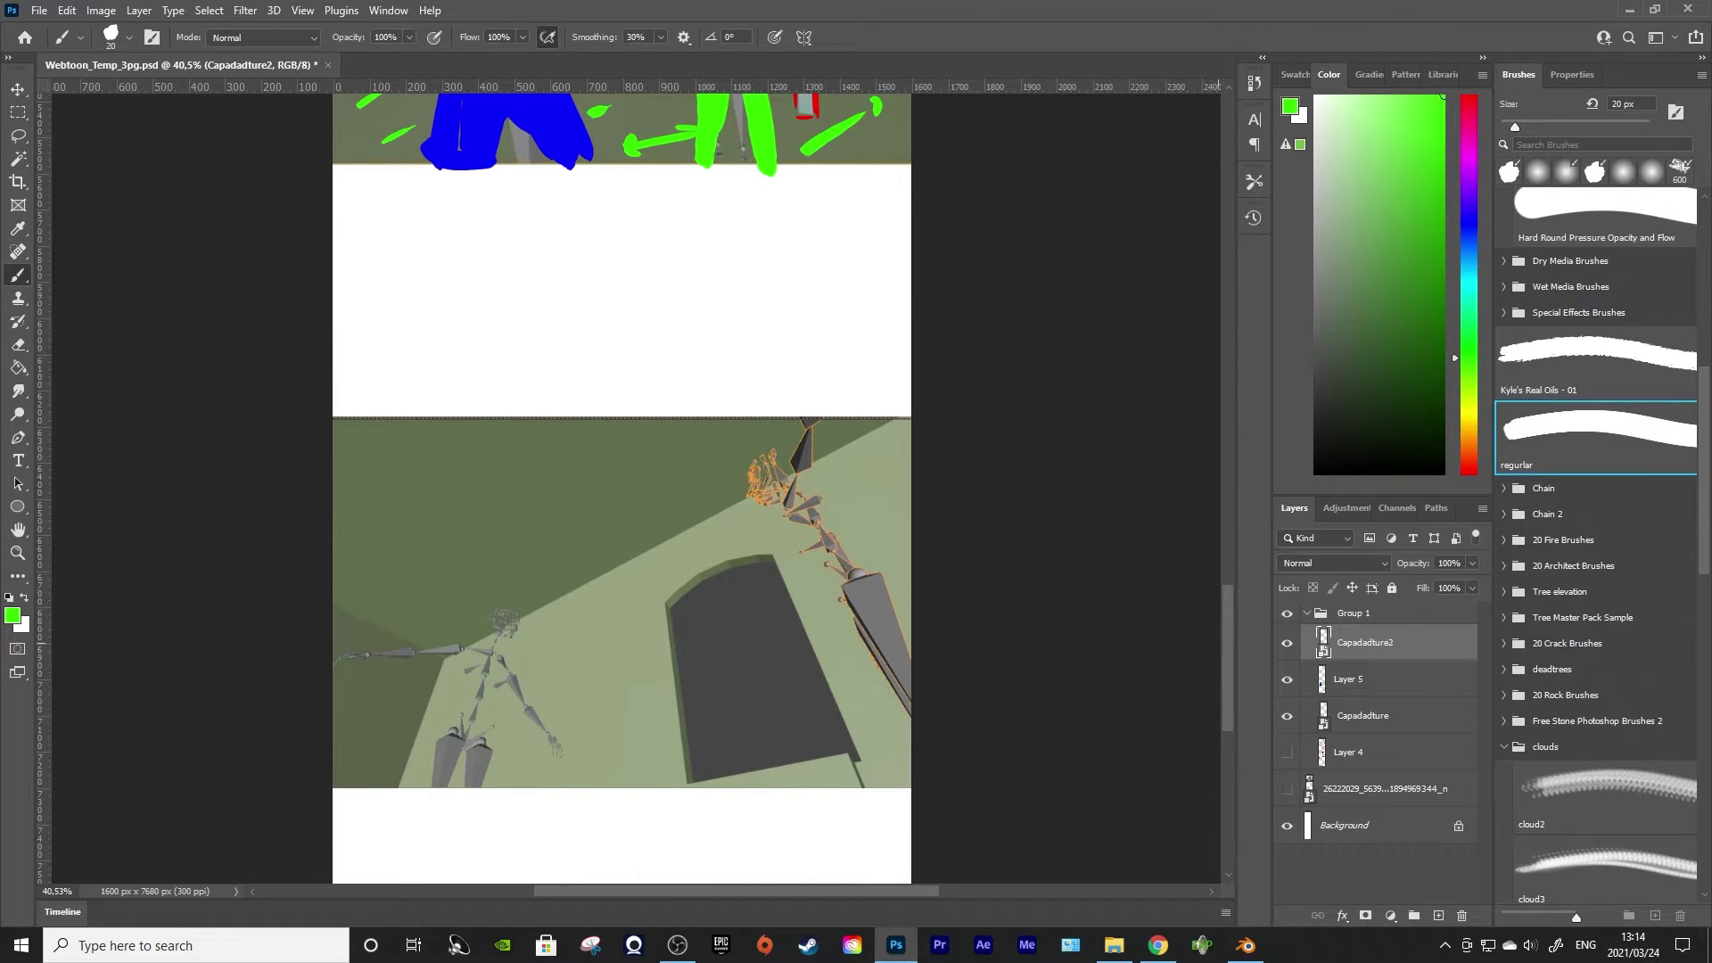
scroll(621, 491, "up", 10)
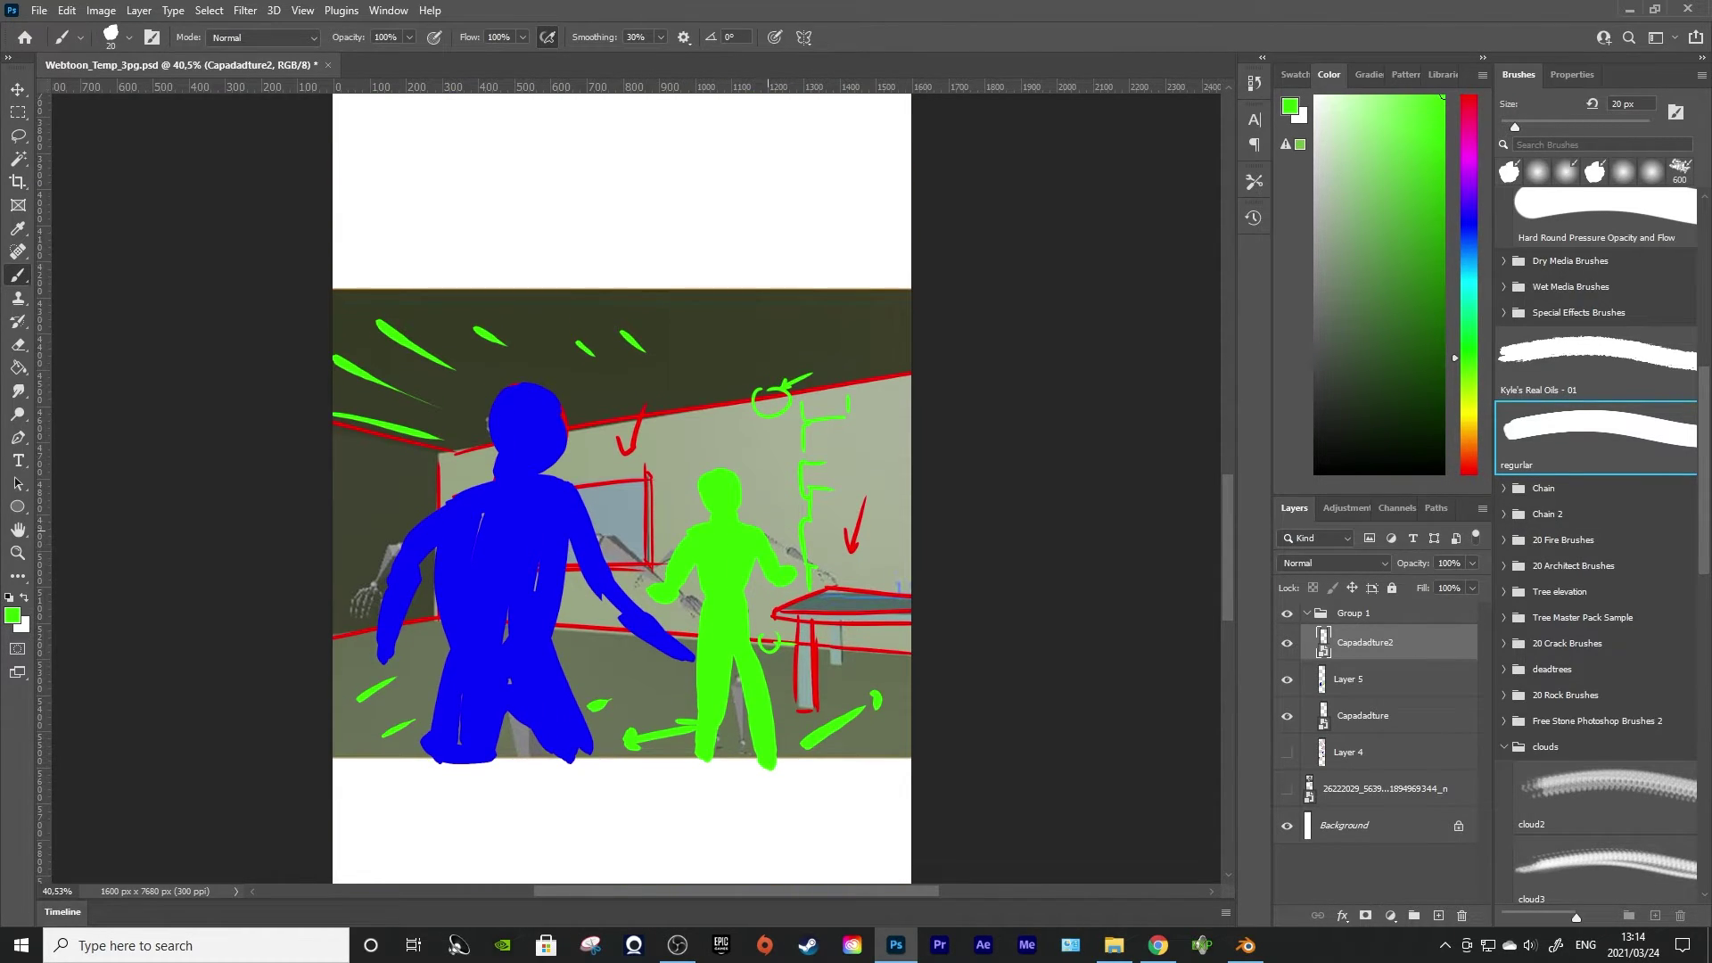
left_click(1362, 716)
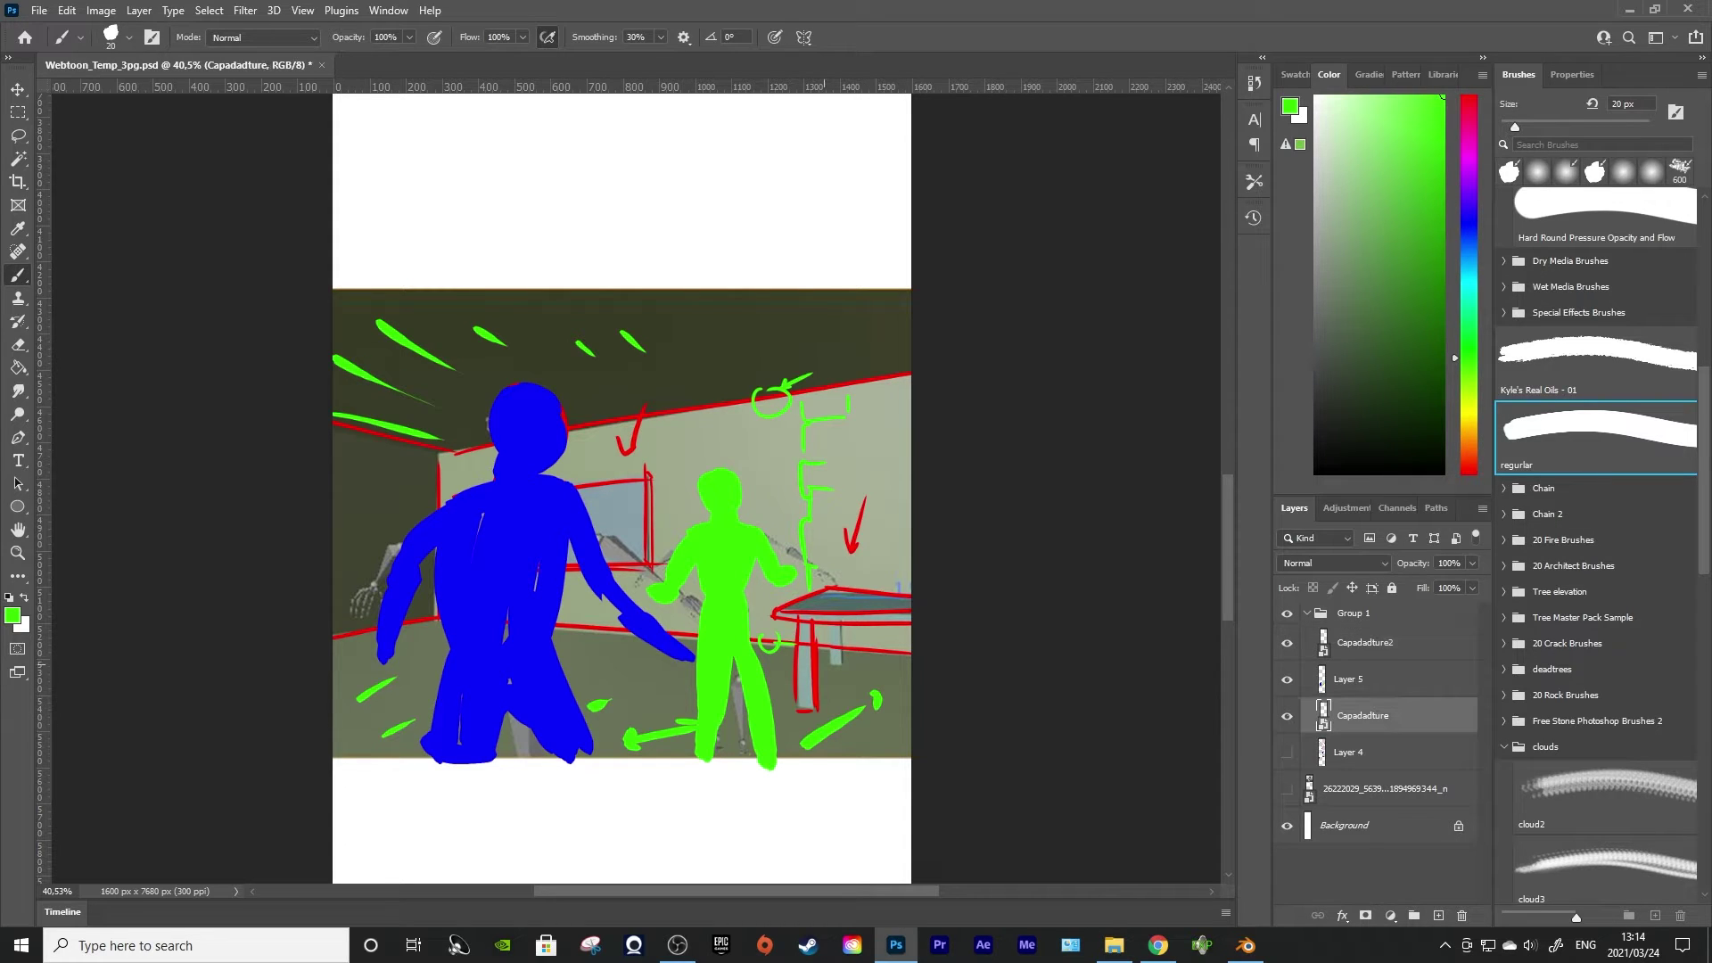
left_click(1350, 679)
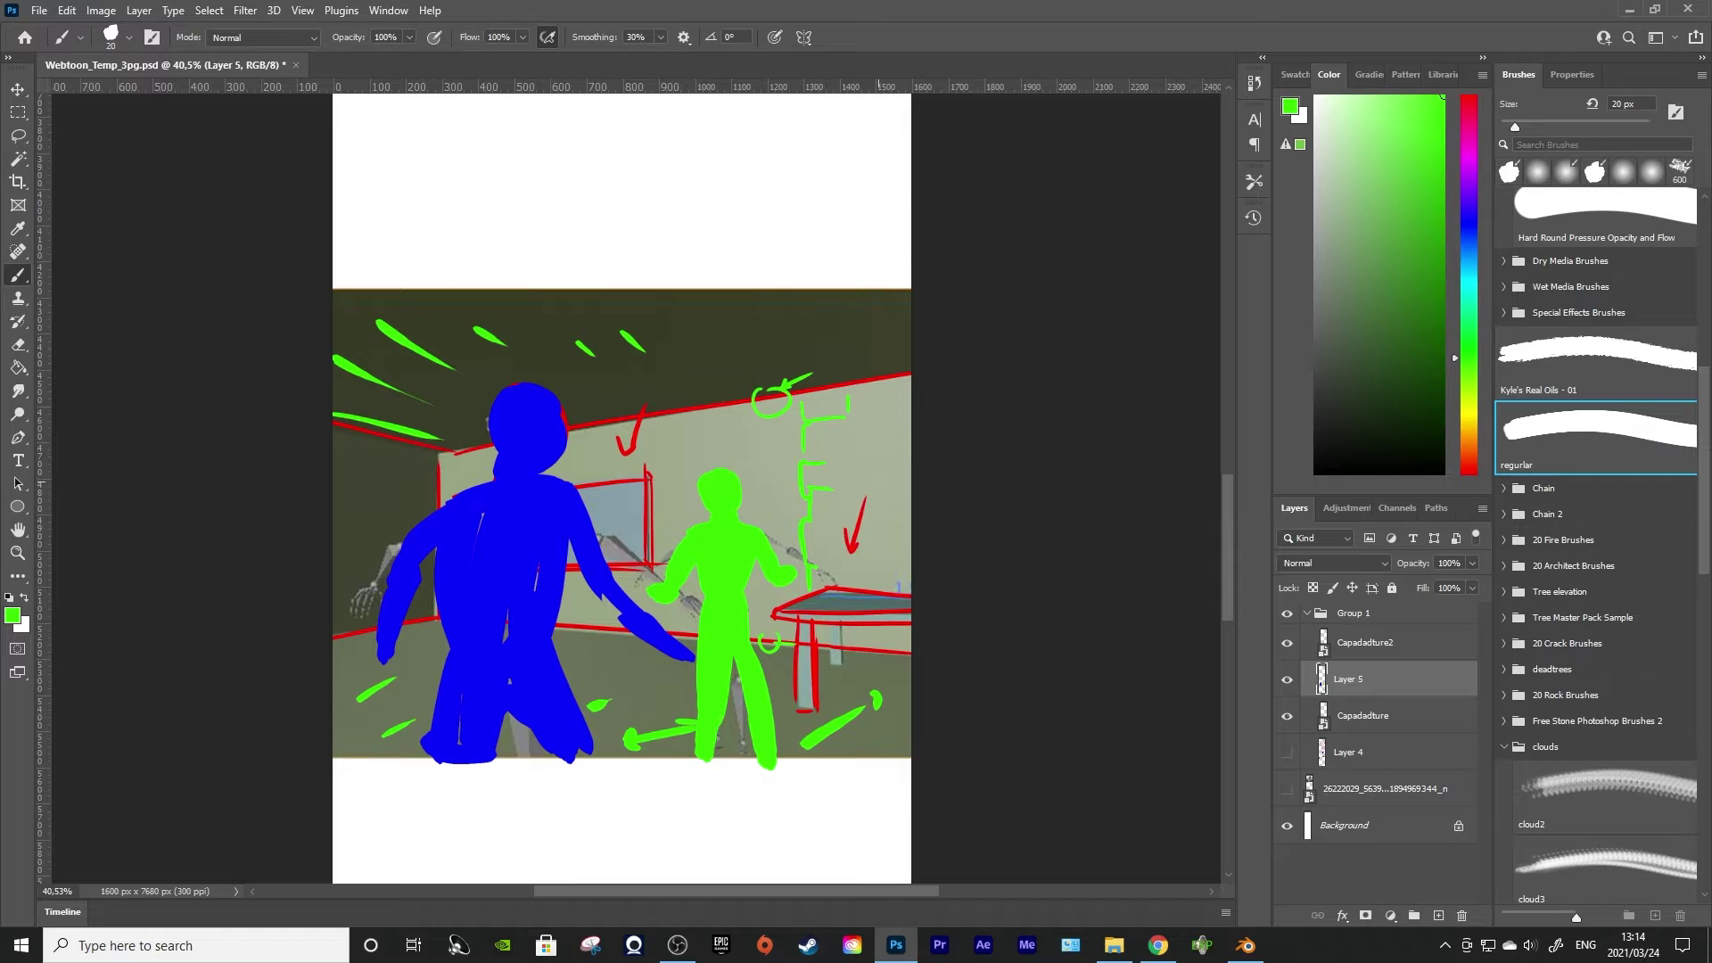
key("ctrl+z")
left_click_drag(882, 558, 863, 570)
Move Layer 5 above Capadadture2 and paint a green head over the smaller grey rig in the second panel
scroll(691, 491, "down", 10)
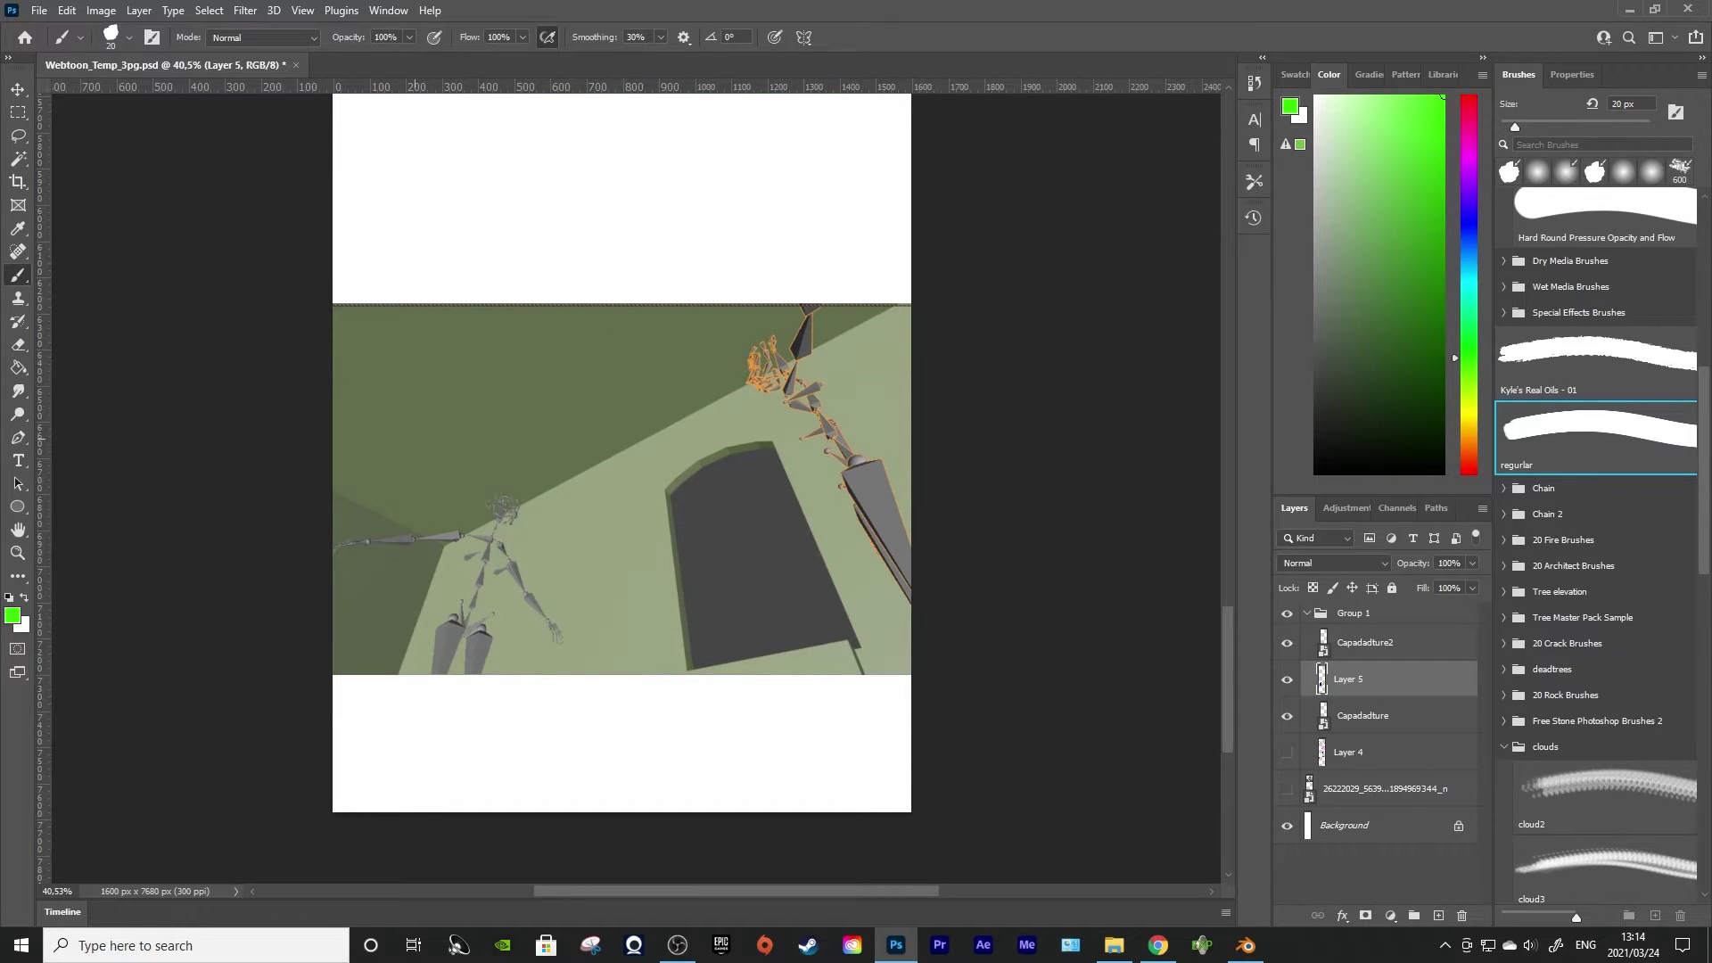
scroll(622, 490, "up", 8)
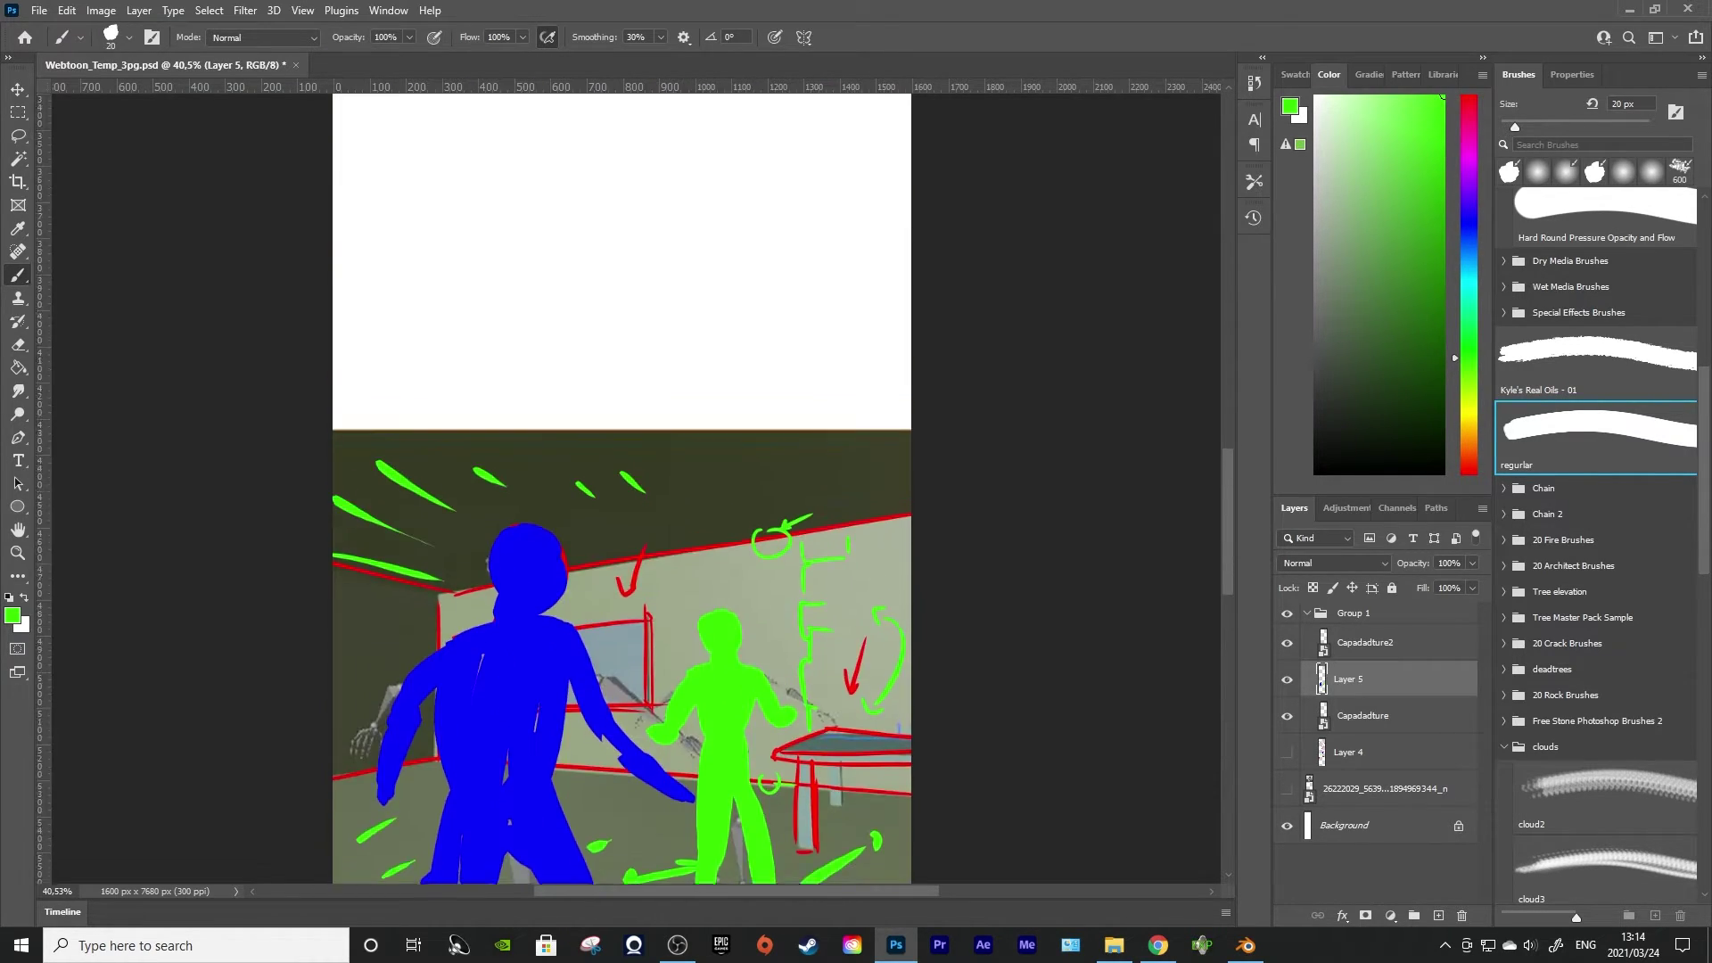
scroll(622, 490, "down", 7)
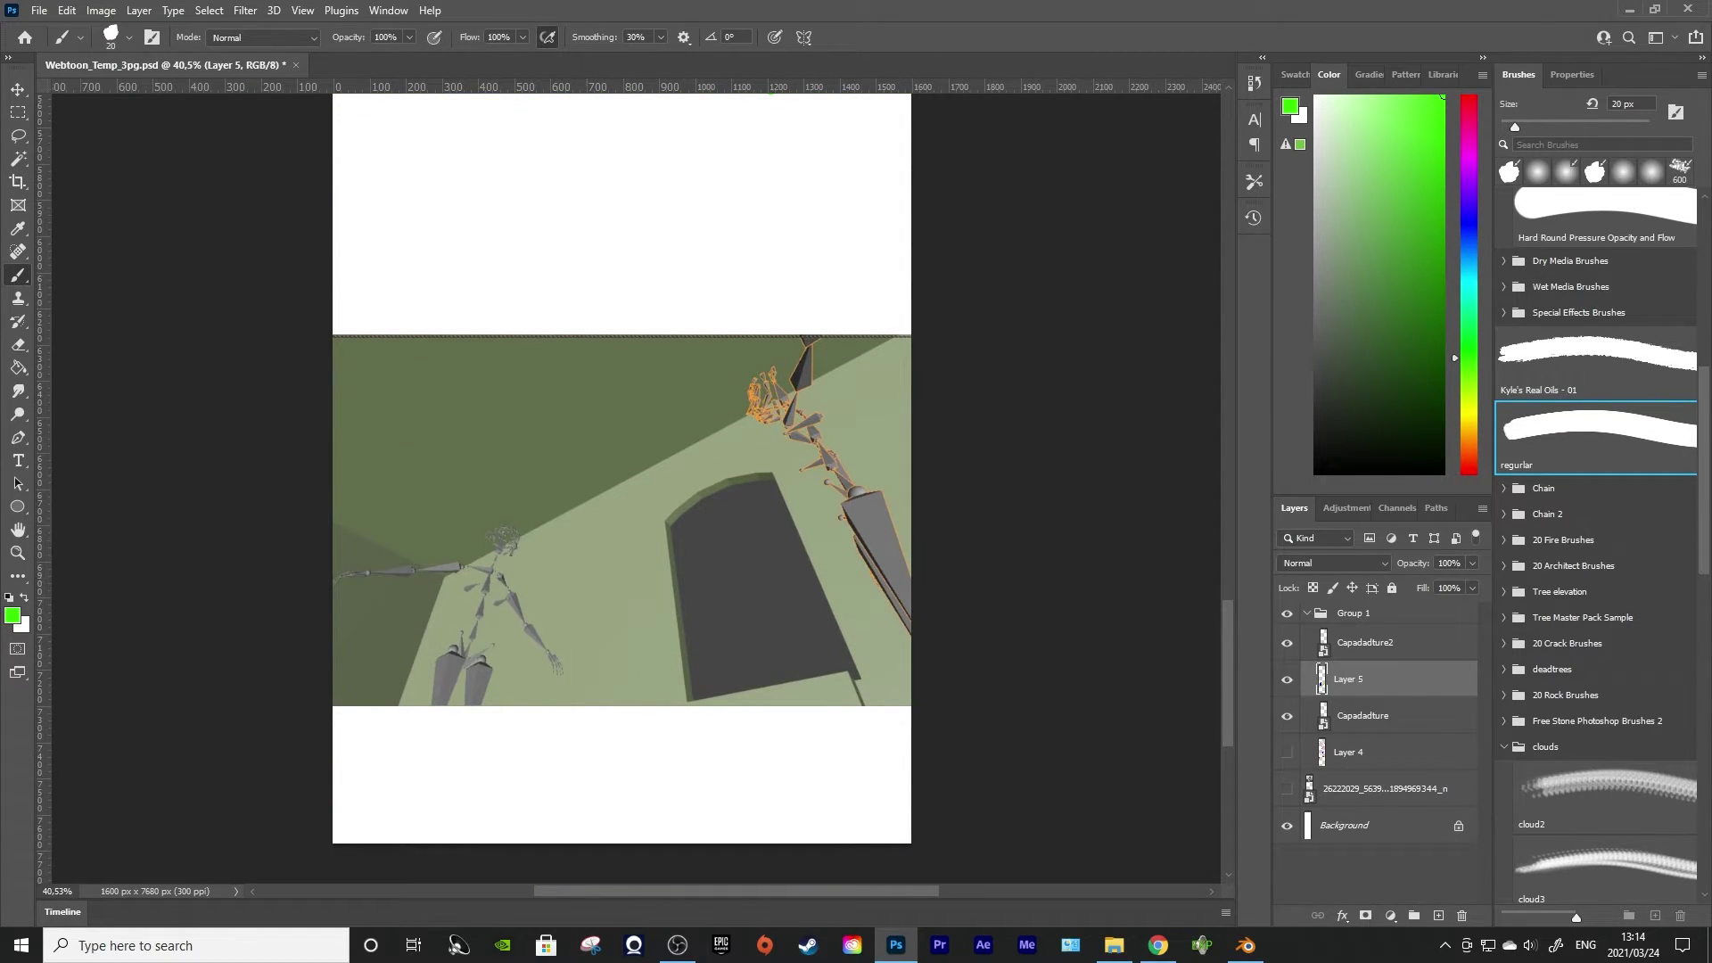
key("ctrl+bracketright")
left_click_drag(499, 519, 504, 544)
Enlarge the brush to 80 px and paint the green figure's torso and wide lower body over the rig
key("bracketright")
key("bracketright")
key("bracketright")
key("bracketright")
key("bracketright")
key("bracketright")
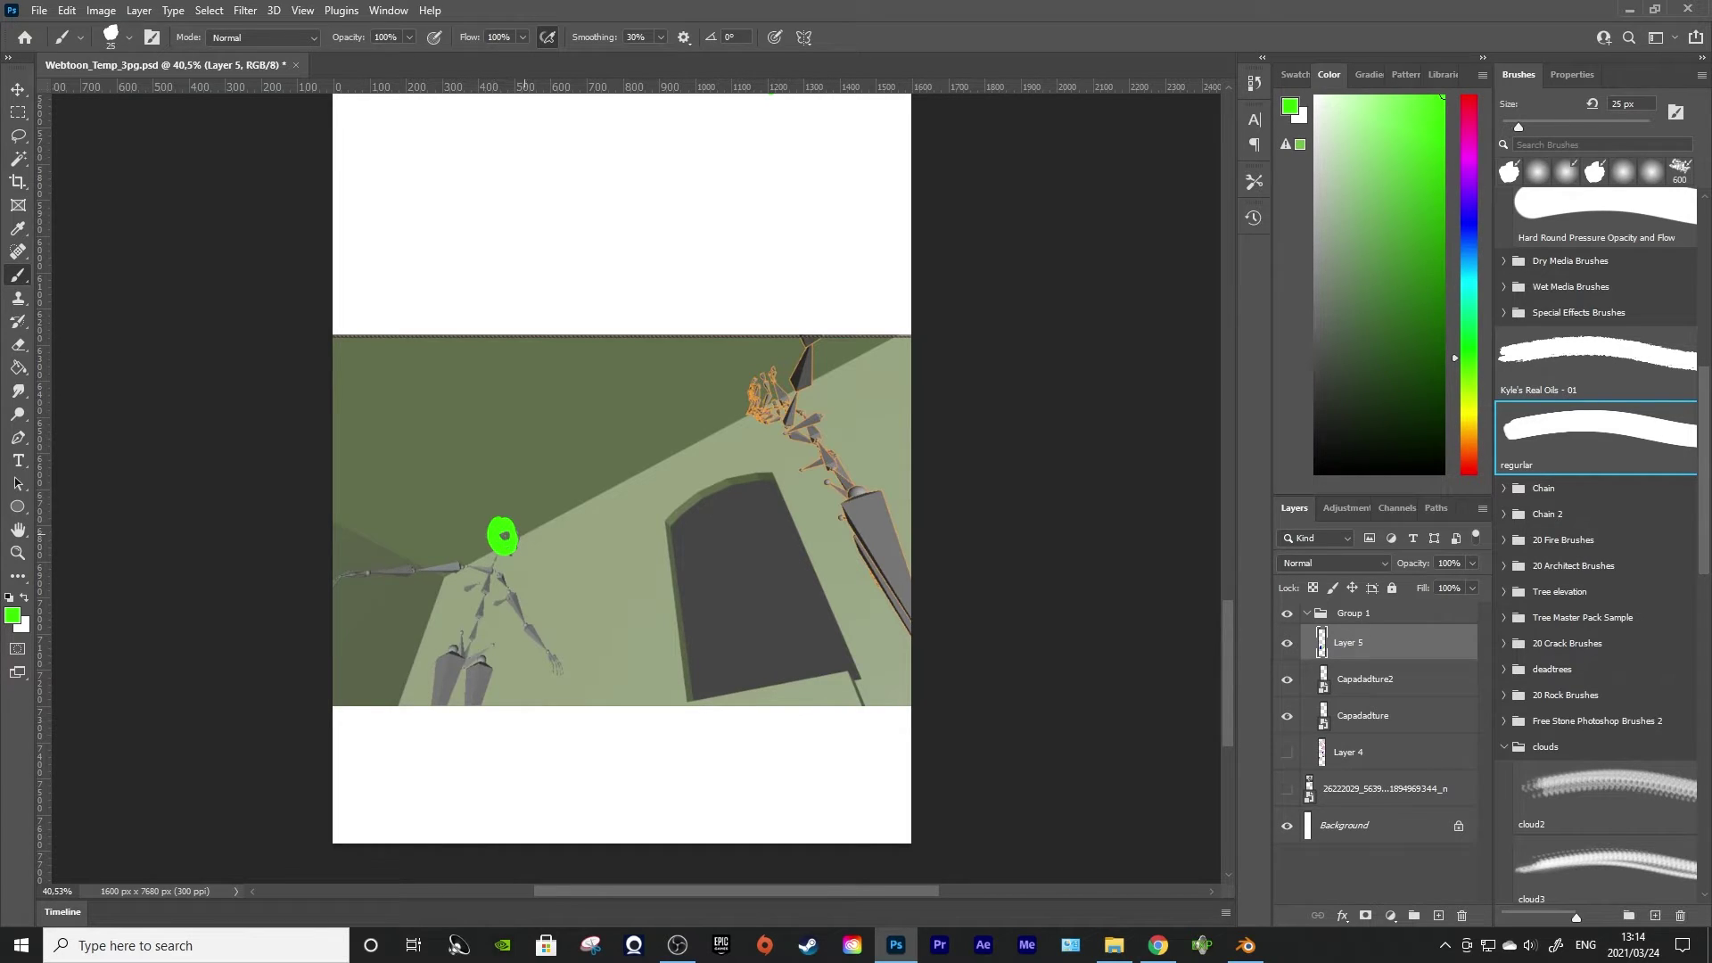
mouse_move(496, 542)
left_mouse_down()
mouse_move(508, 528)
mouse_move(456, 682)
left_mouse_up()
key("ctrl+z")
mouse_move(502, 557)
left_mouse_down()
mouse_move(476, 664)
mouse_move(475, 569)
mouse_move(421, 684)
mouse_move(510, 589)
mouse_move(502, 713)
left_mouse_up()
key("ctrl+z")
left_click_drag(494, 597, 484, 713)
mouse_move(481, 615)
left_mouse_down()
mouse_move(474, 688)
mouse_move(435, 678)
mouse_move(412, 712)
mouse_move(477, 708)
mouse_move(468, 665)
left_mouse_up()
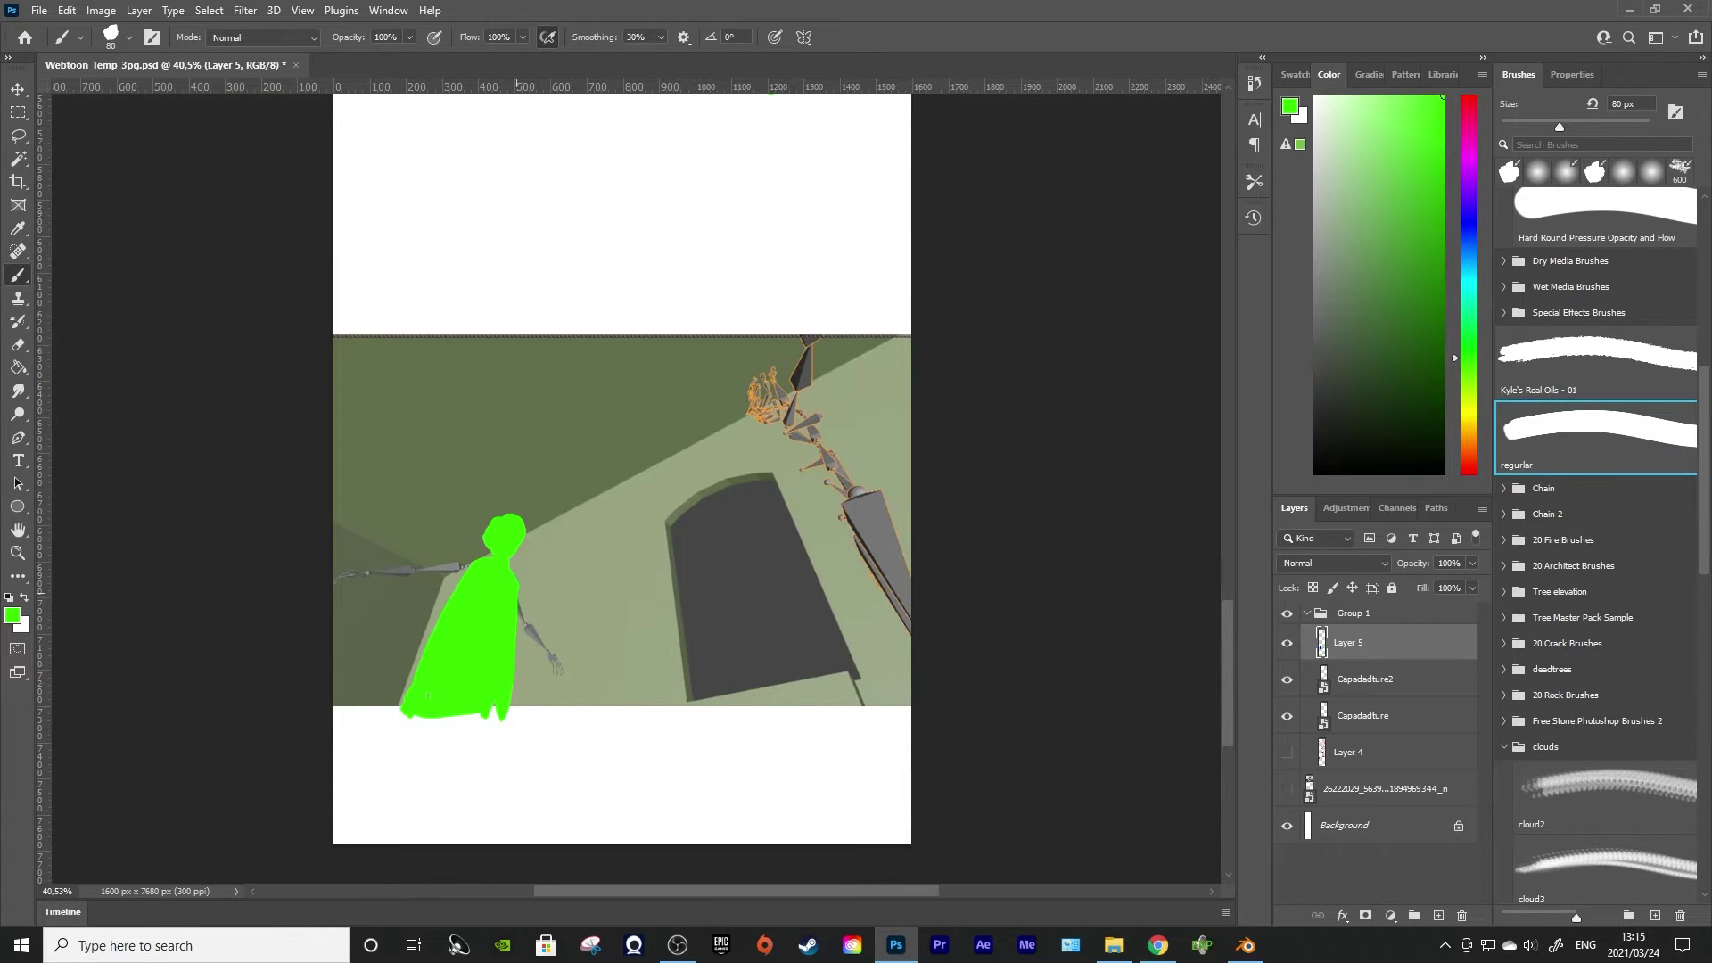
Paint the green figure's two arms, one bent downward and the other reaching toward the window
left_click_drag(465, 566, 397, 578)
key("ctrl+z")
mouse_move(476, 568)
left_mouse_down()
mouse_move(409, 585)
mouse_move(406, 624)
mouse_move(514, 584)
mouse_move(577, 662)
left_mouse_up()
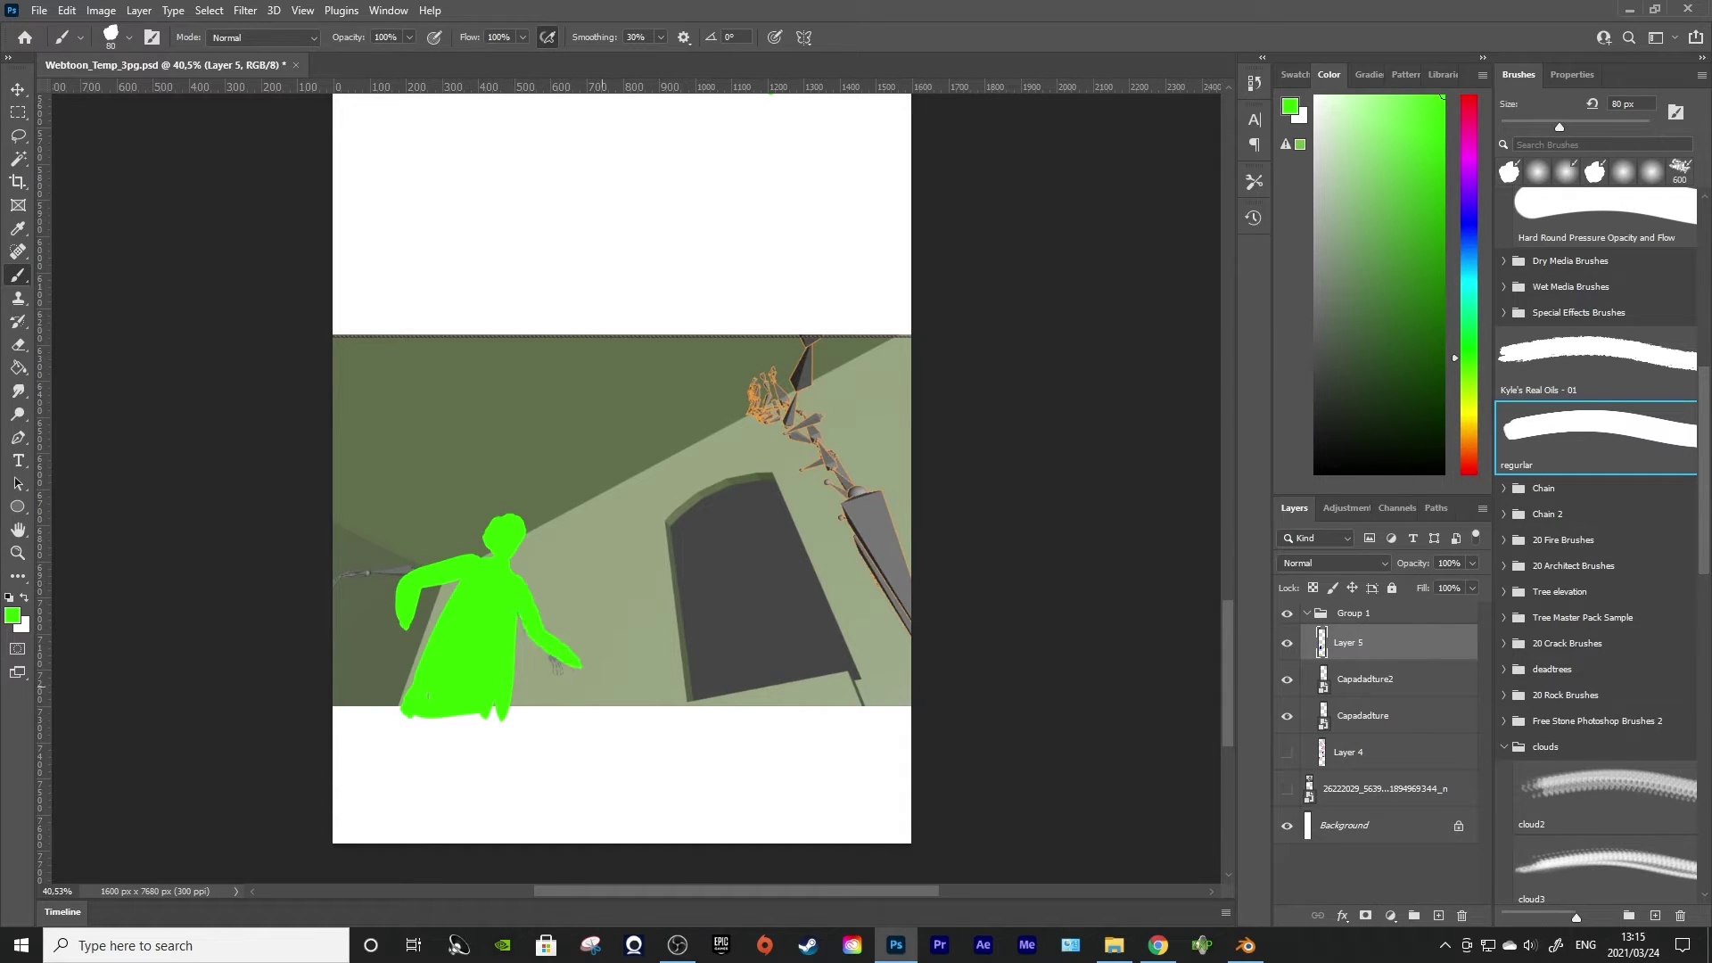
Change the brush colour to blue and paint the head and curved spine of the tall foreground figure
left_click(1468, 215)
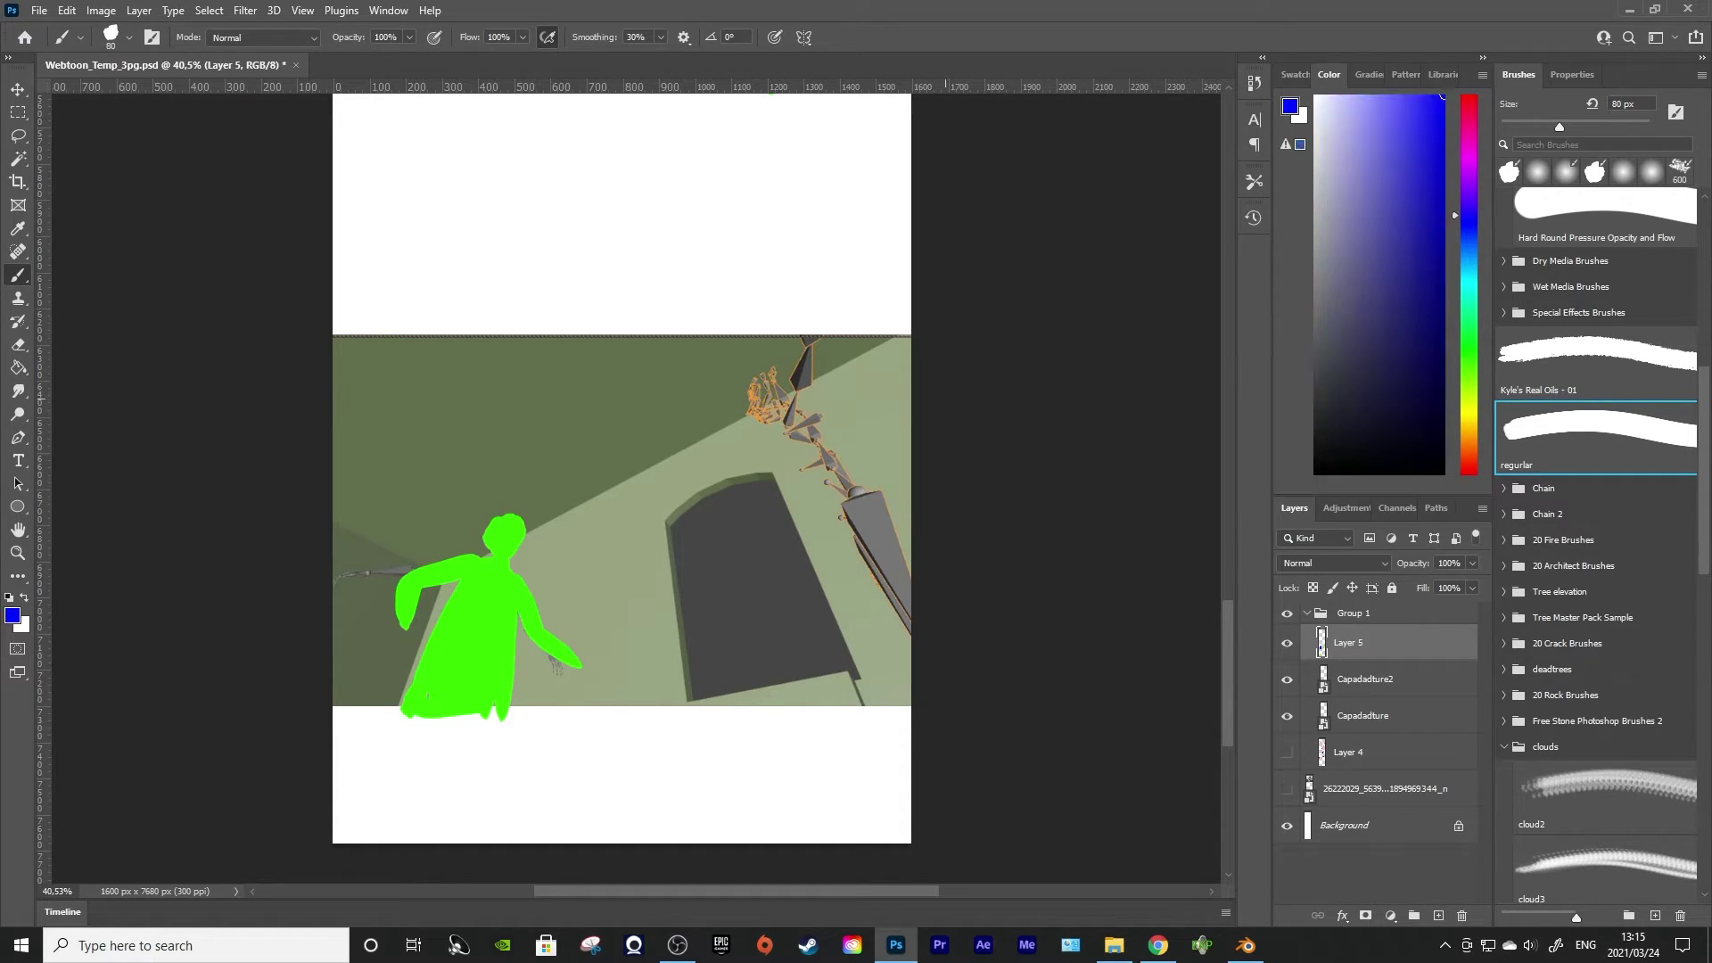
left_click_drag(774, 381, 749, 401)
left_click_drag(805, 463, 804, 464)
mouse_move(784, 406)
left_mouse_down()
mouse_move(869, 521)
mouse_move(872, 634)
left_mouse_up()
left_click_drag(857, 512, 859, 640)
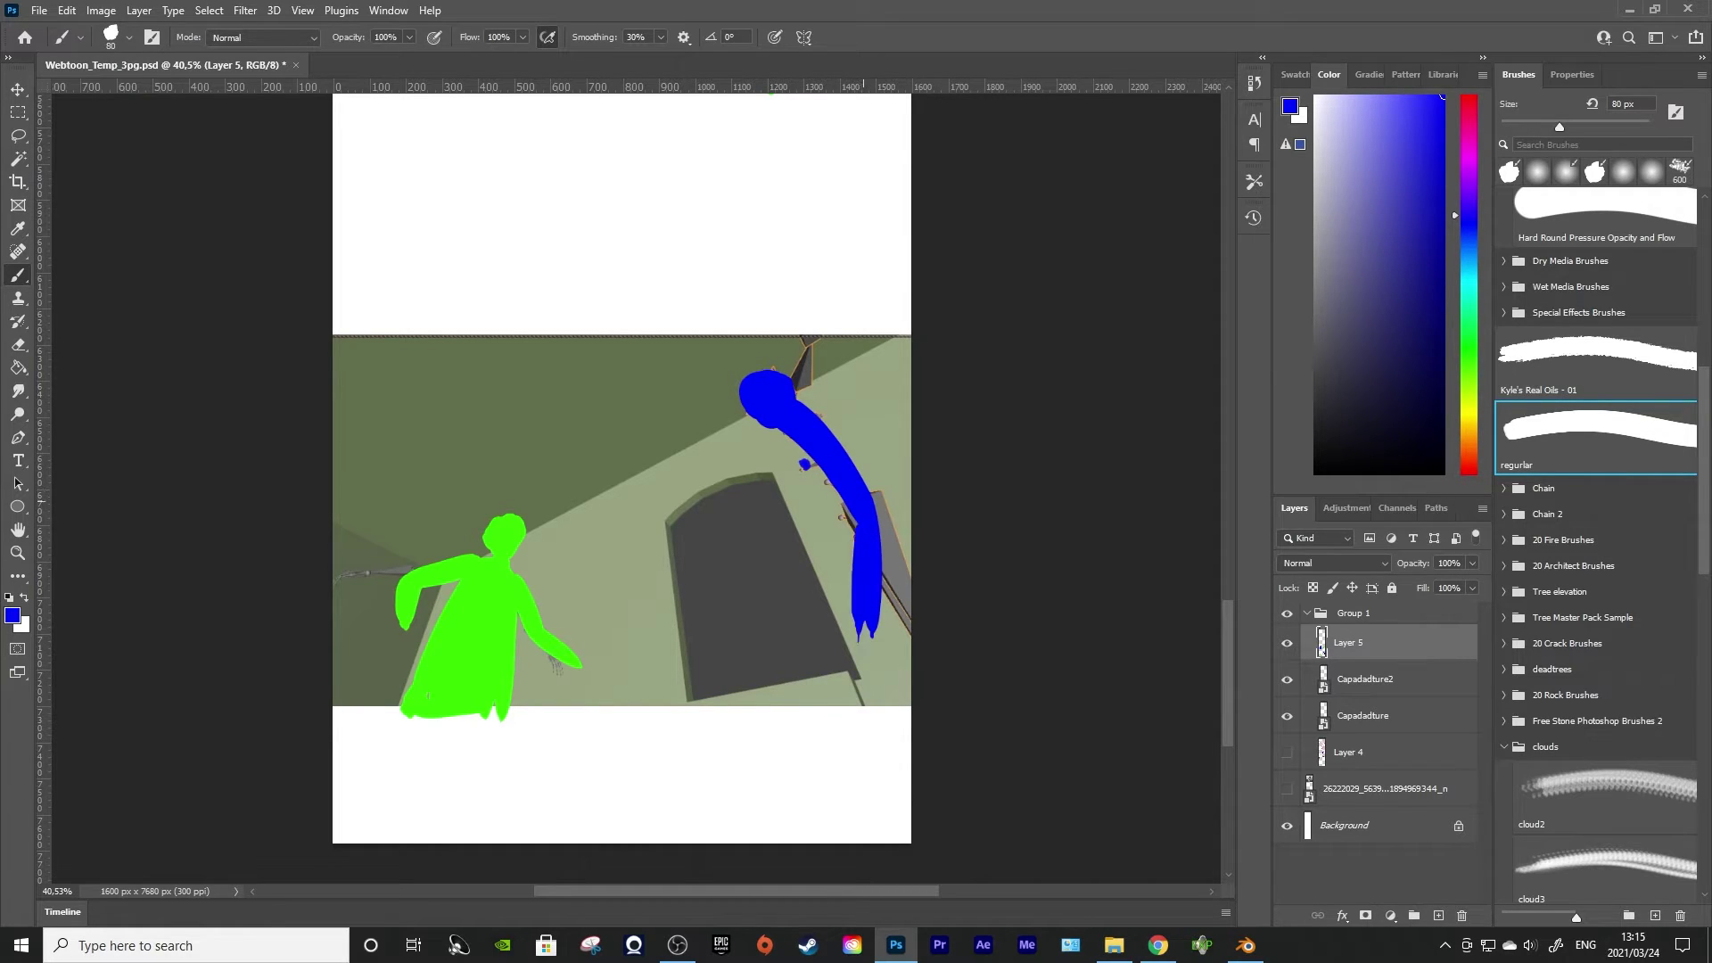
Paint the blue figure's leg down past the panel edge and thicken its torso
left_click_drag(866, 483, 840, 691)
left_click_drag(847, 607, 878, 733)
left_click_drag(877, 494, 883, 713)
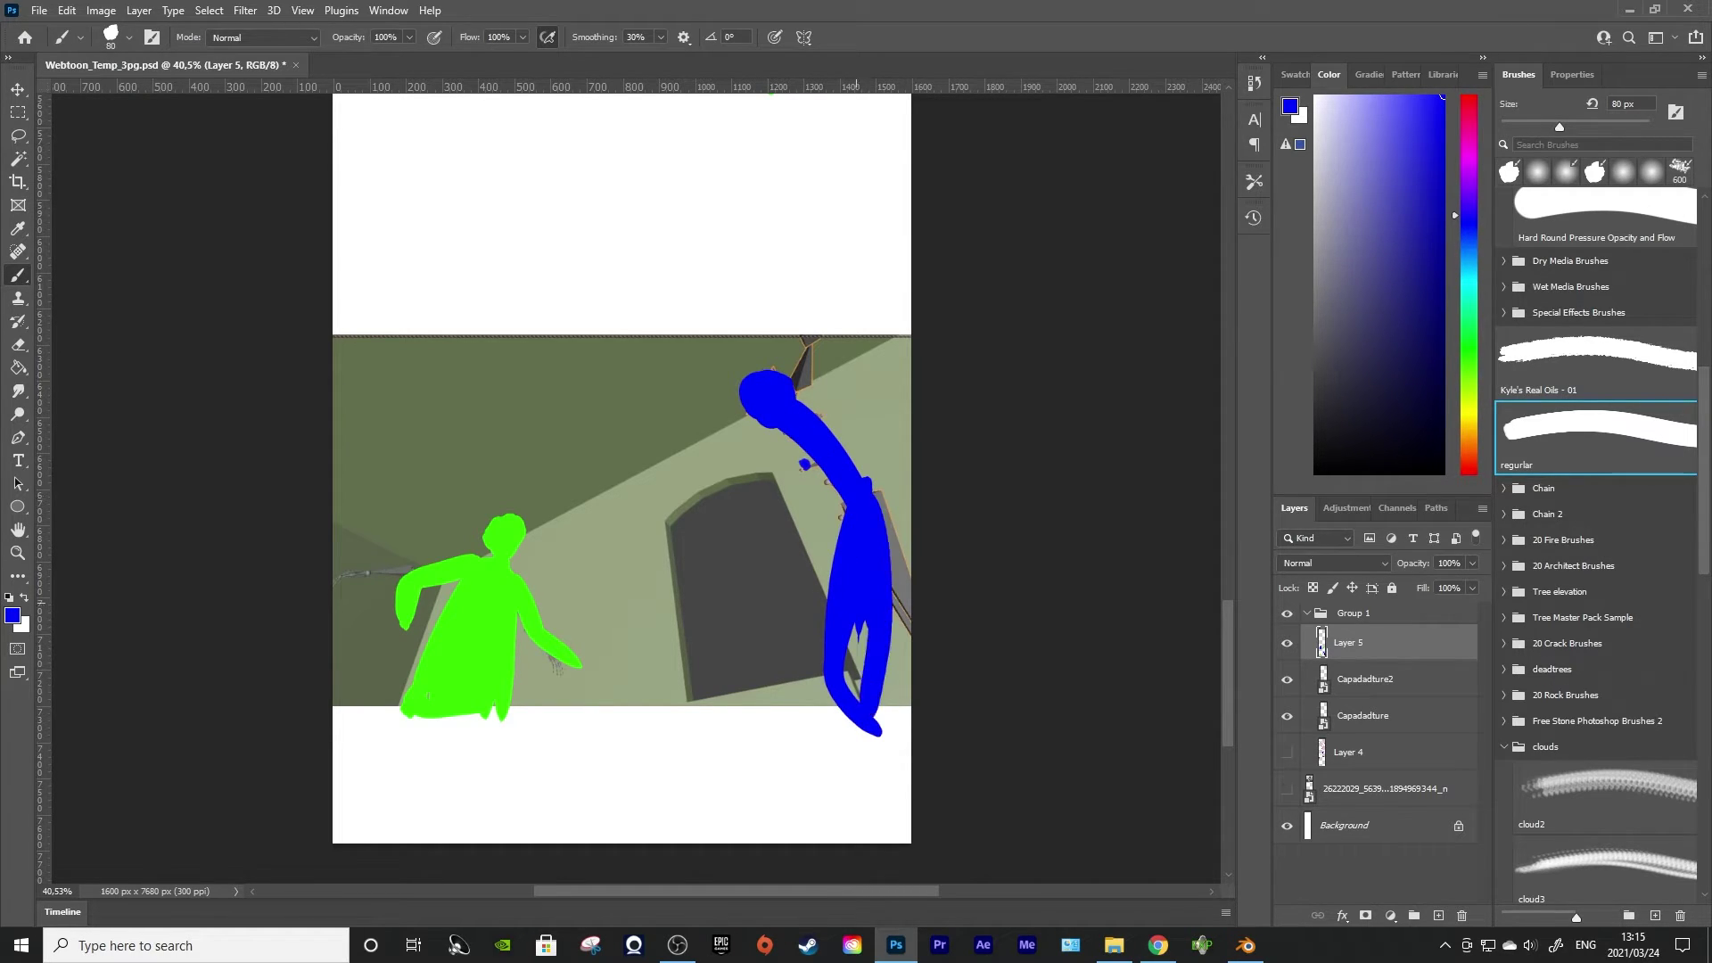
mouse_move(865, 624)
left_mouse_down()
mouse_move(849, 687)
mouse_move(882, 724)
left_mouse_up()
mouse_move(791, 422)
left_mouse_down()
mouse_move(842, 522)
mouse_move(888, 511)
left_mouse_up()
mouse_move(825, 471)
left_mouse_down()
mouse_move(839, 496)
mouse_move(888, 510)
mouse_move(891, 561)
left_mouse_up()
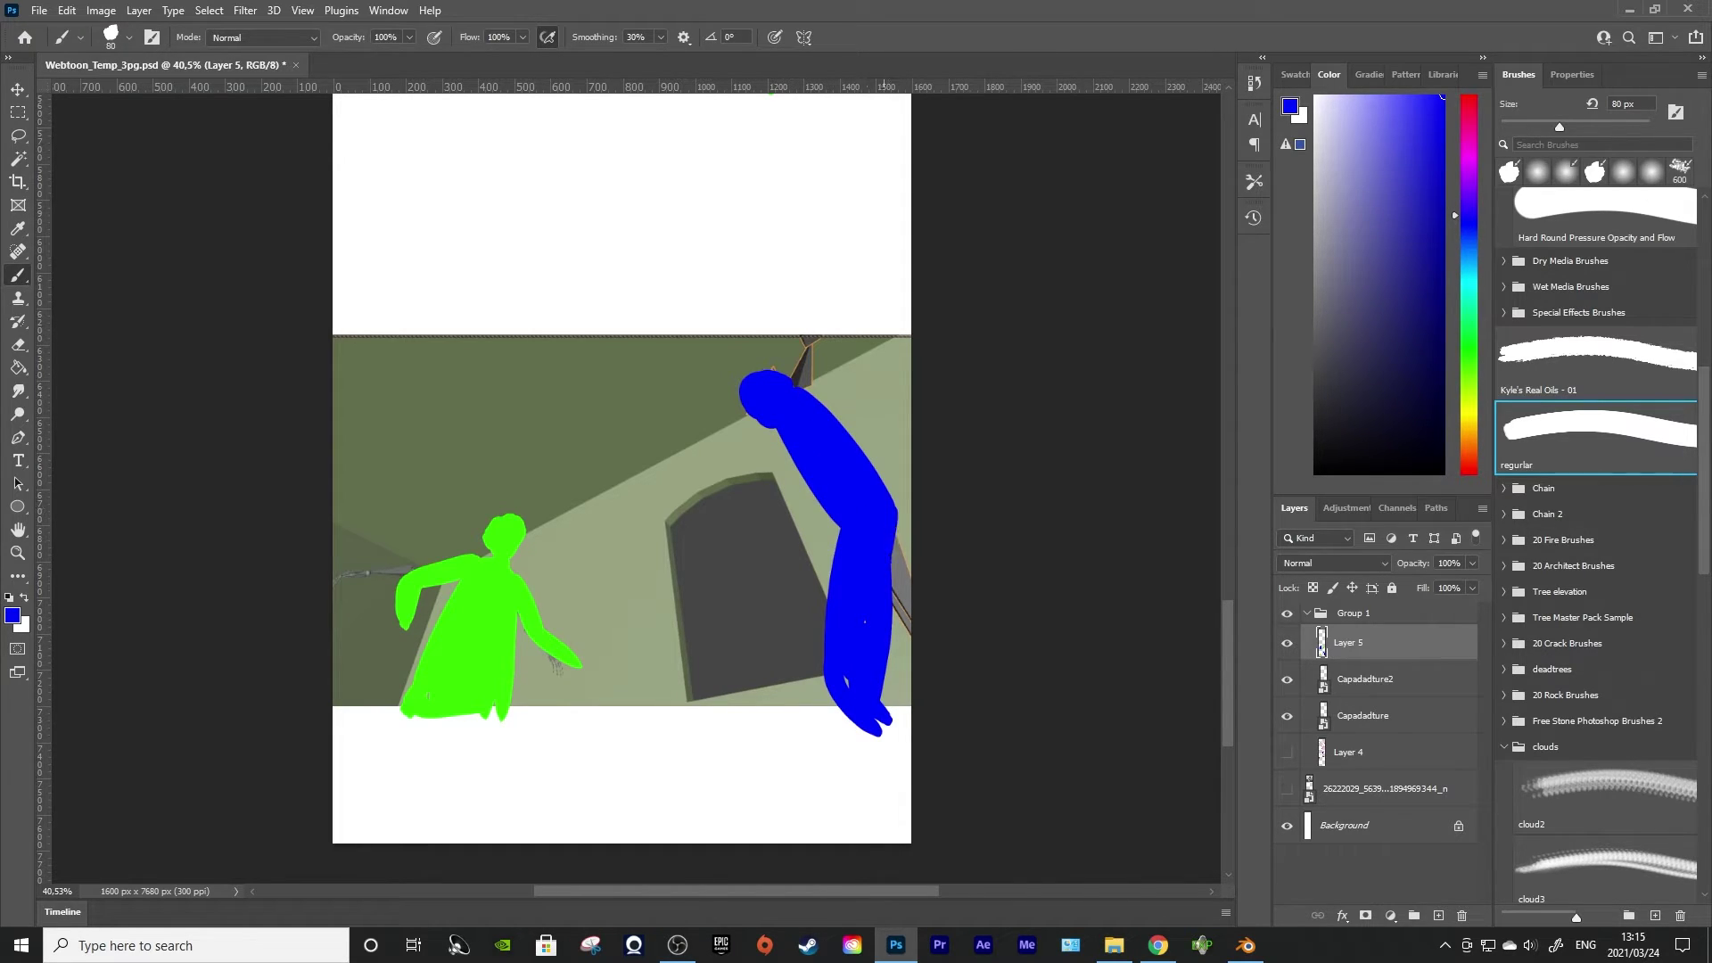
Paint the blue figure's two arms and fill in its waist and hip at the panel's edge
mouse_move(795, 392)
left_mouse_down()
mouse_move(909, 401)
mouse_move(882, 433)
mouse_move(909, 405)
left_mouse_up()
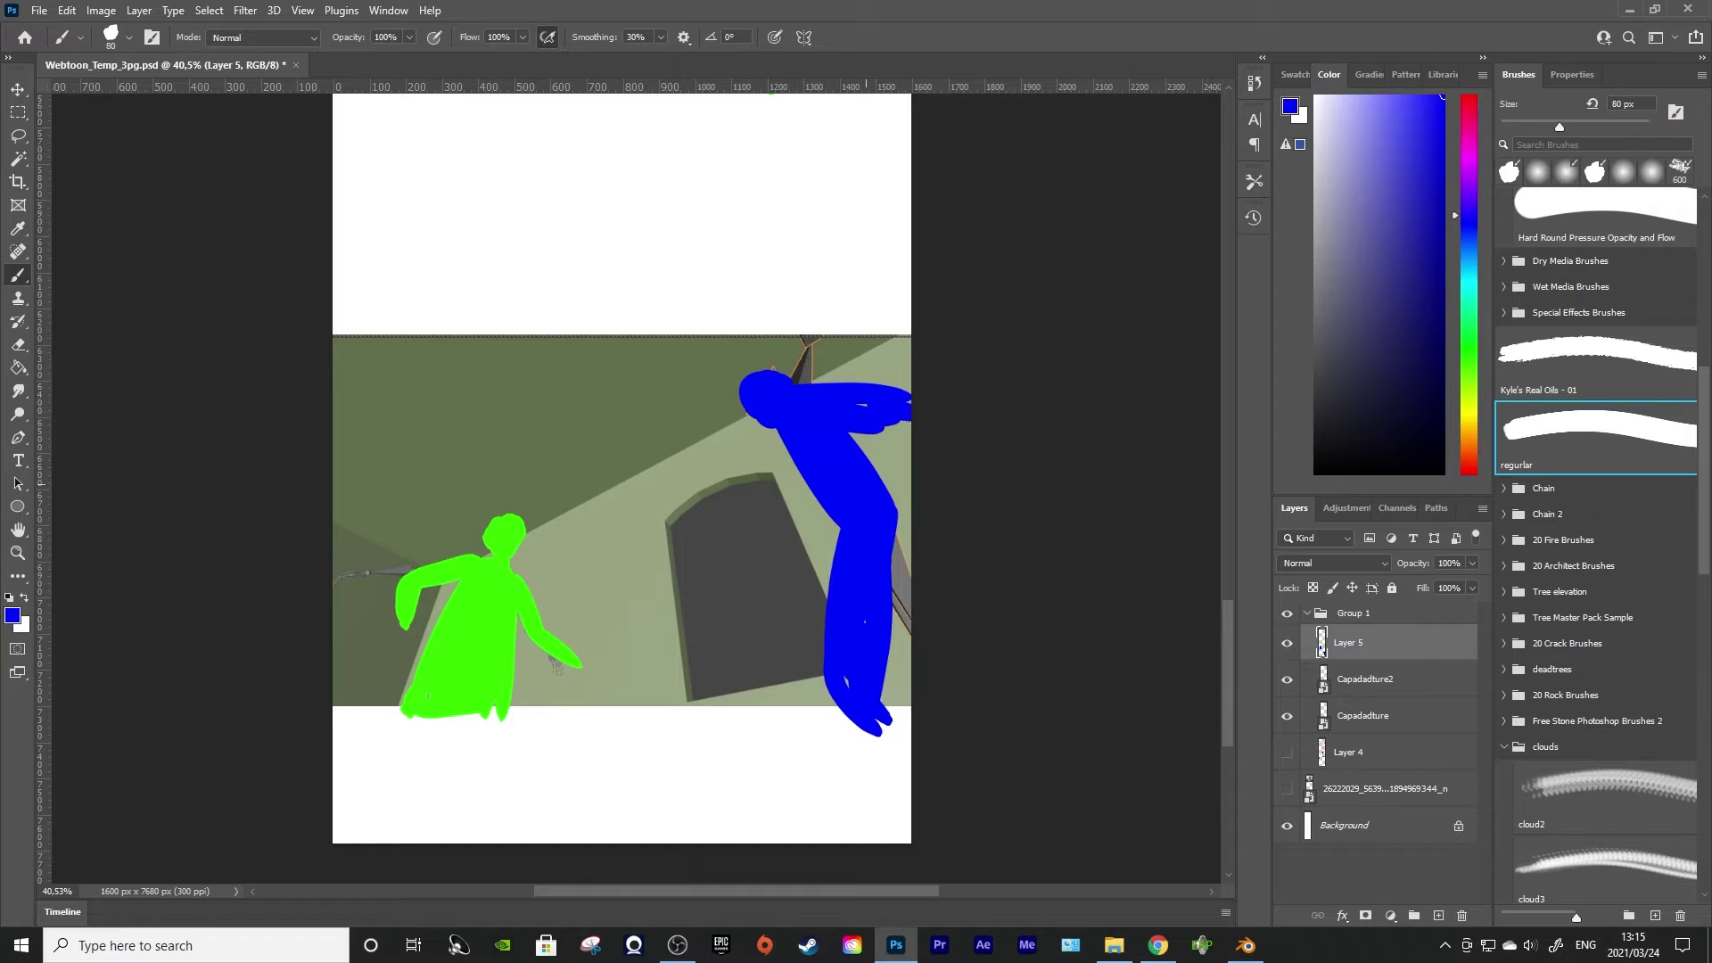
mouse_move(790, 443)
left_mouse_down()
mouse_move(794, 535)
mouse_move(753, 575)
left_mouse_up()
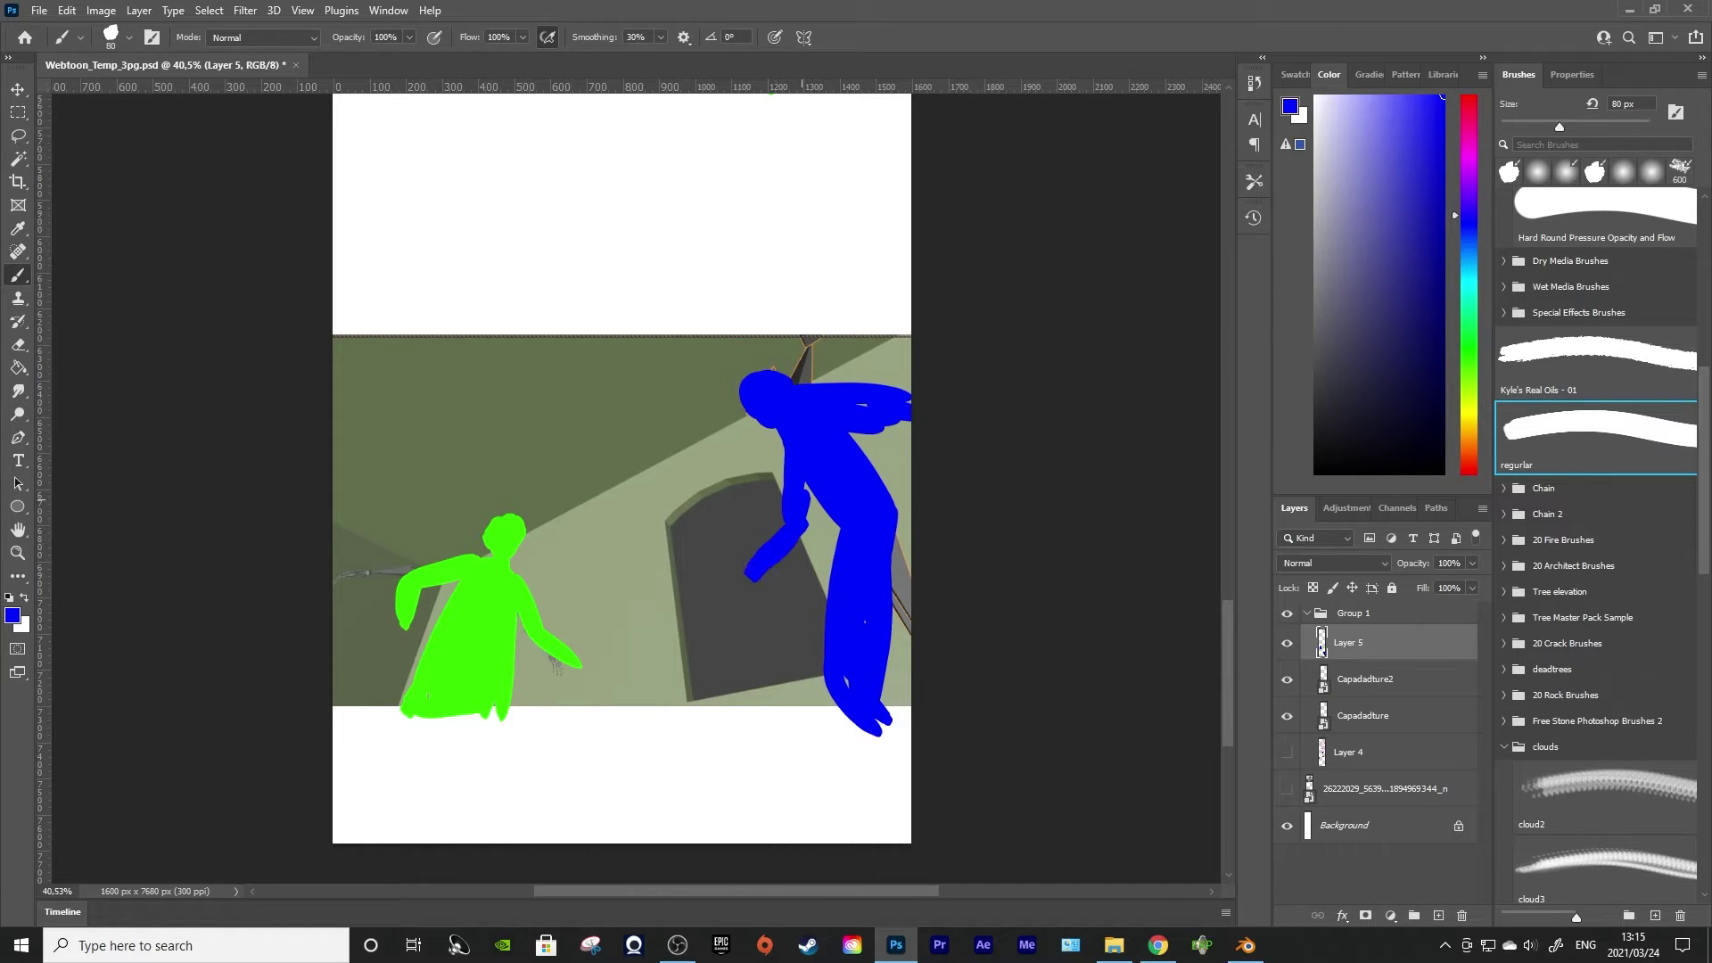
left_click_drag(807, 486, 809, 498)
mouse_move(903, 526)
left_mouse_down()
mouse_move(903, 640)
mouse_move(903, 534)
left_mouse_up()
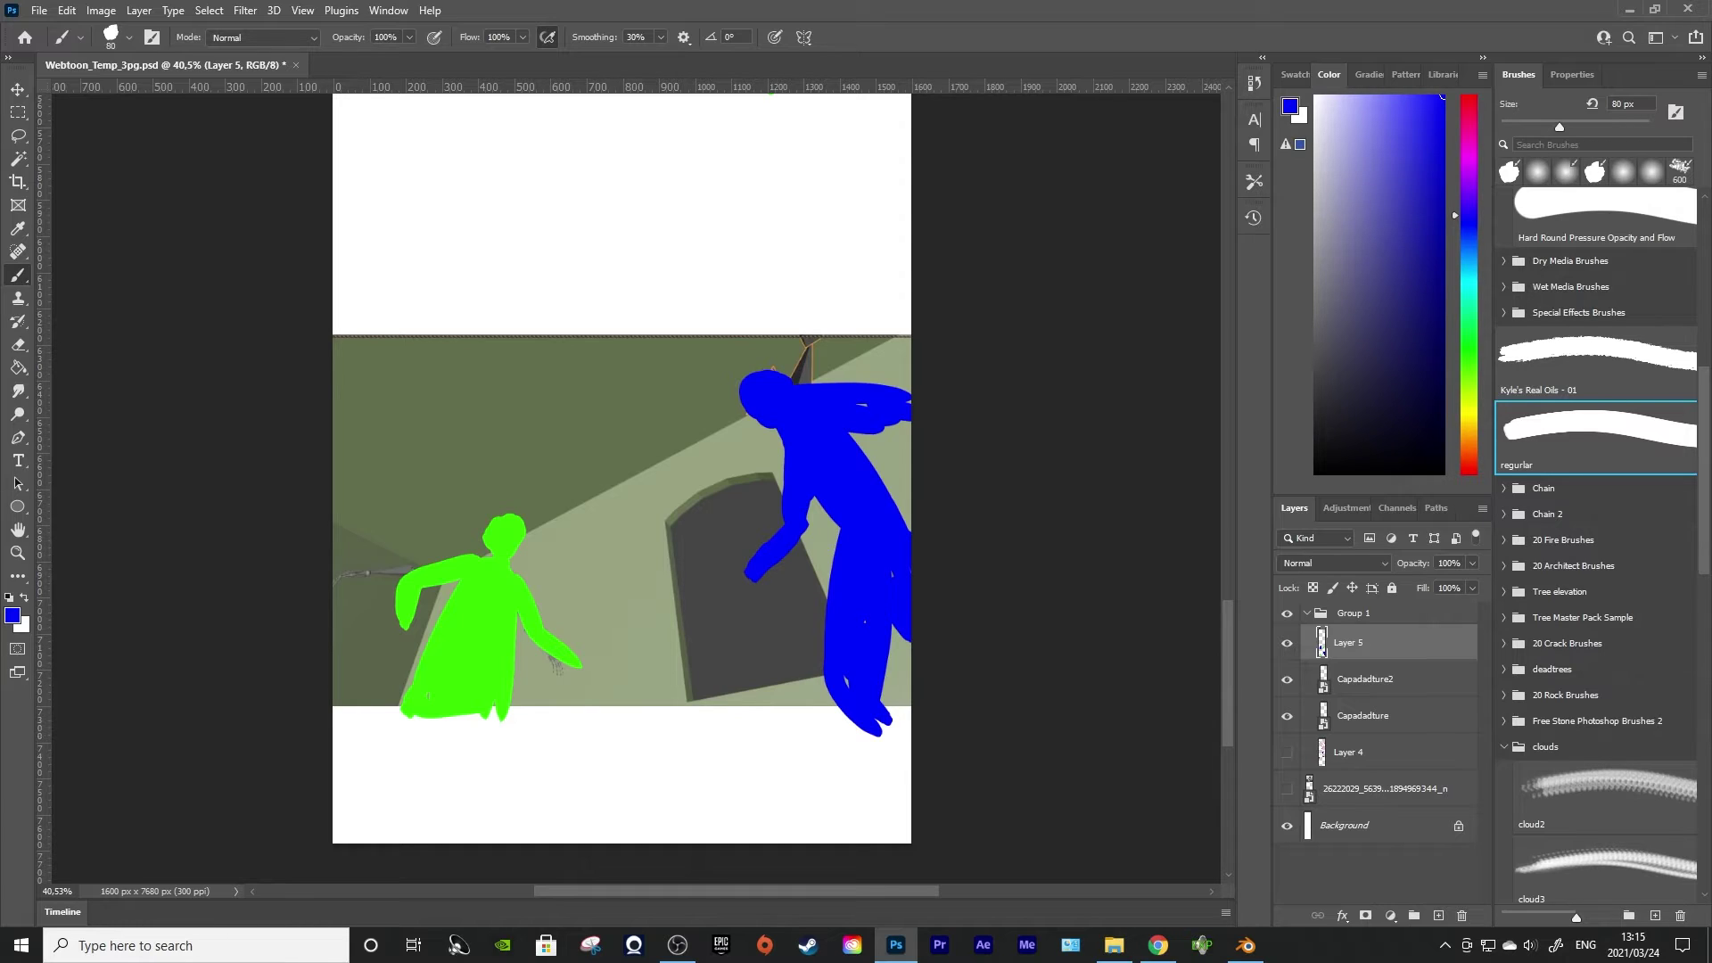
Add a new layer above Capadadture2 and trace the room's wall corner and ceiling edges in red
left_click(1468, 101)
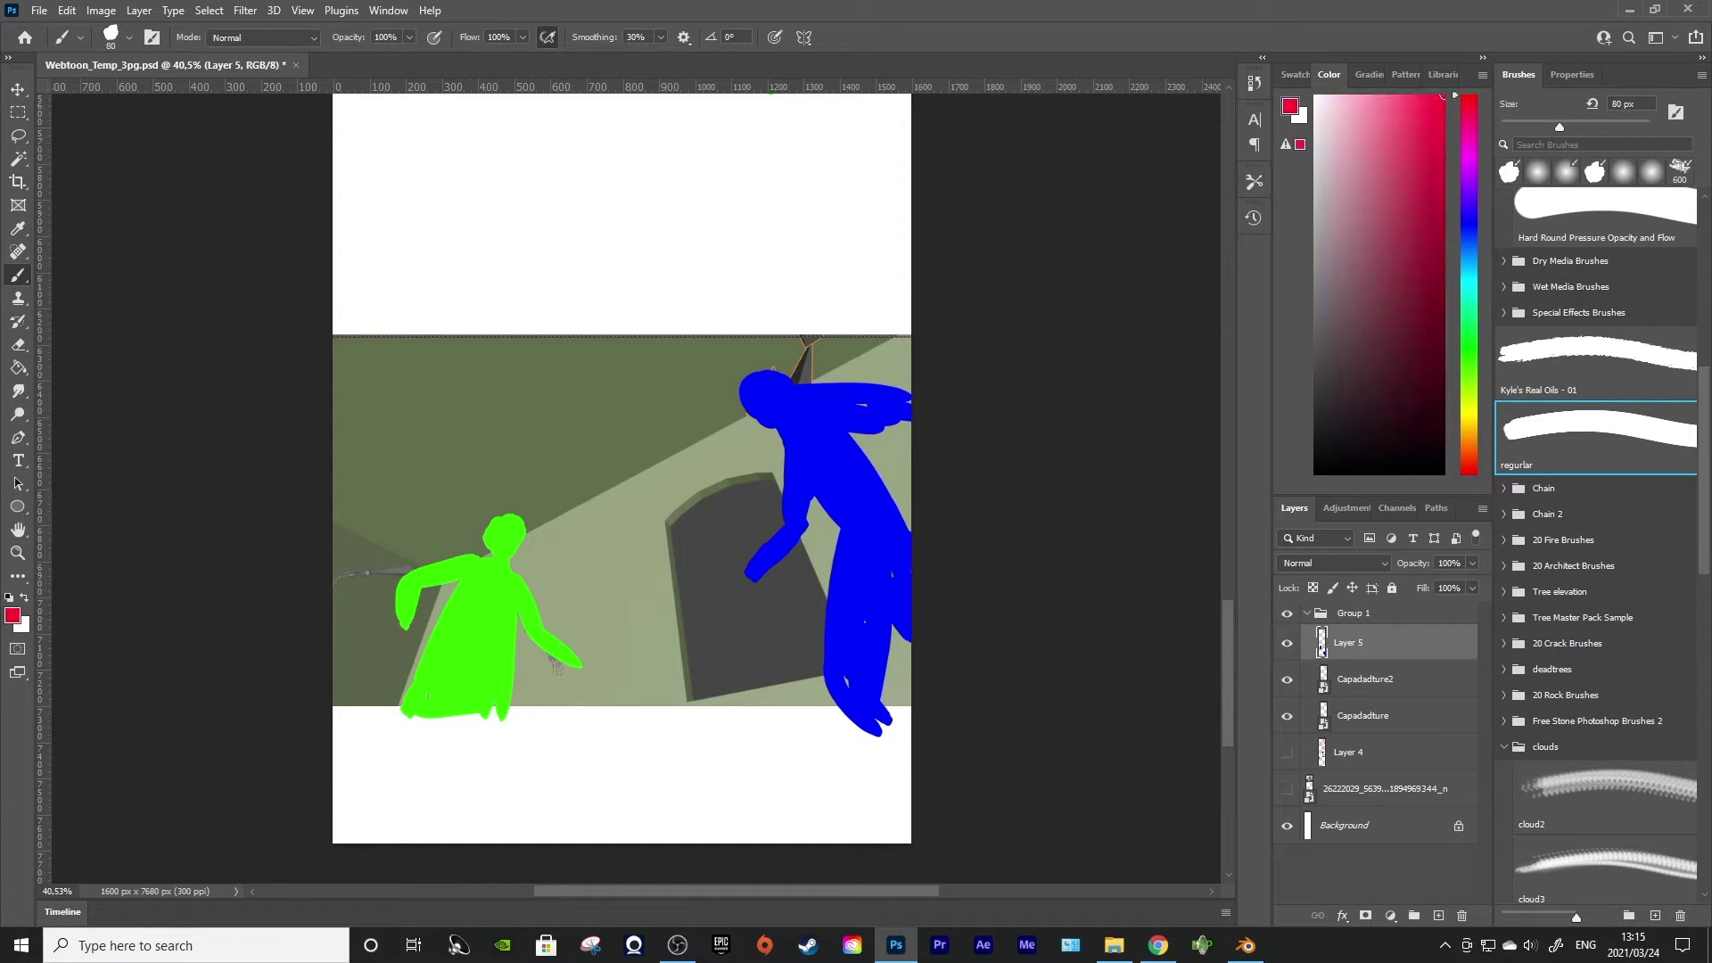
left_click(1366, 680)
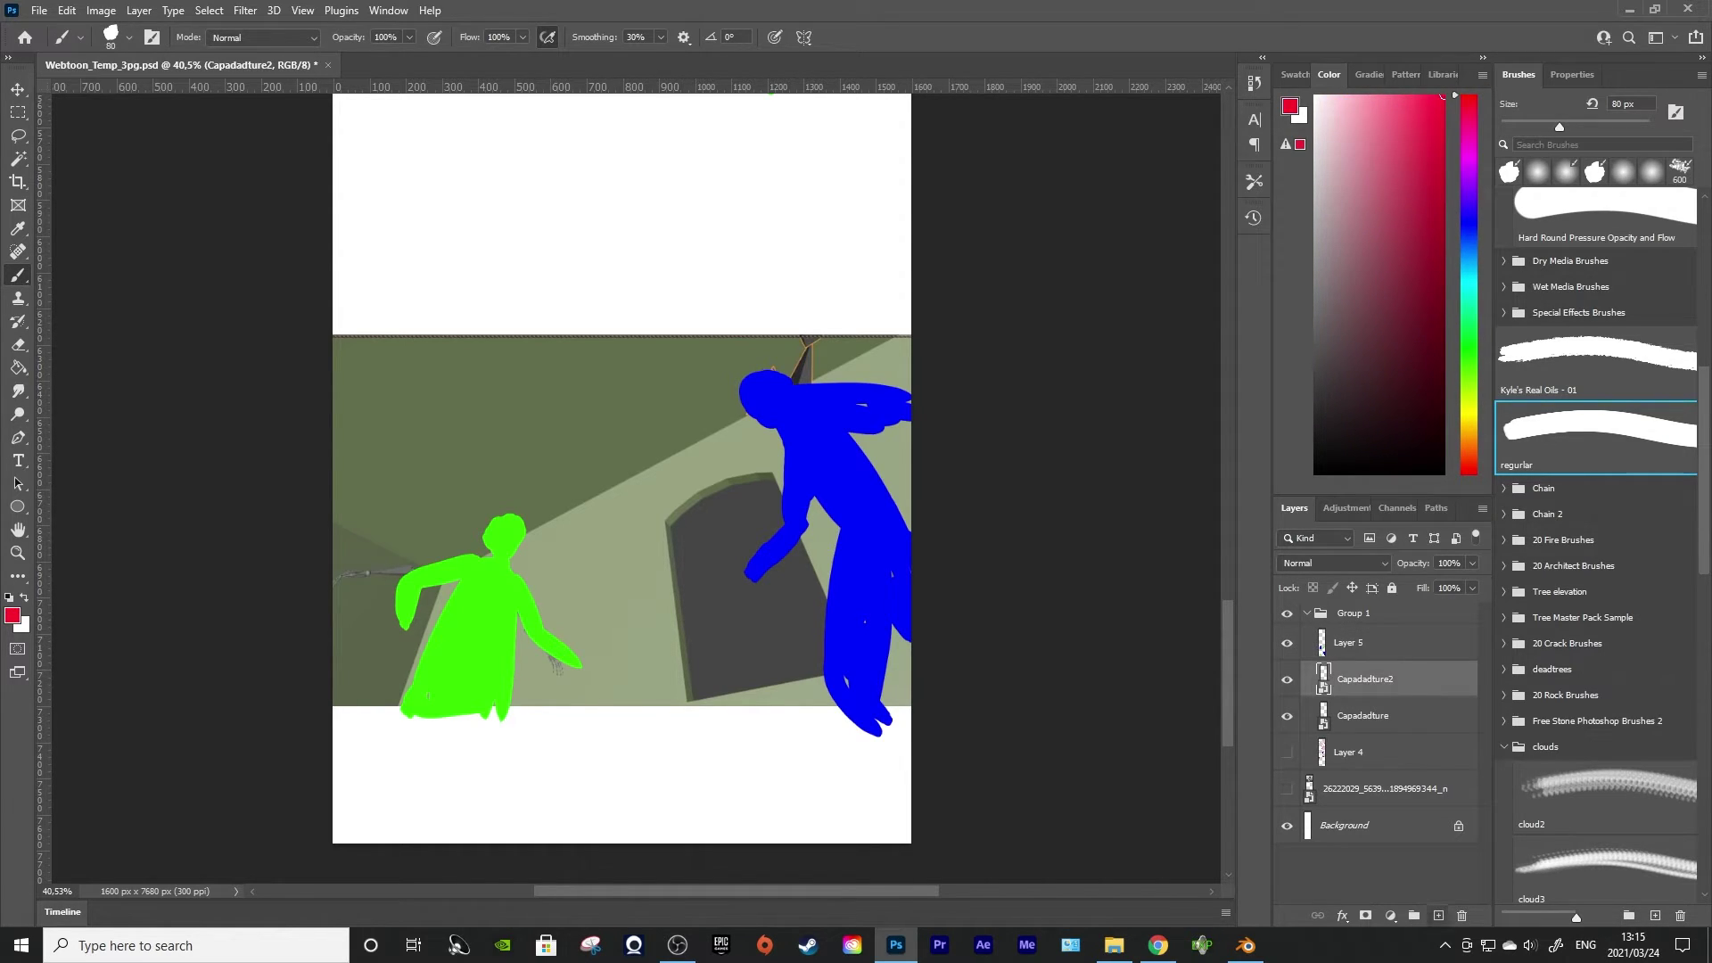
left_click(1438, 916)
left_click_drag(433, 591, 395, 706)
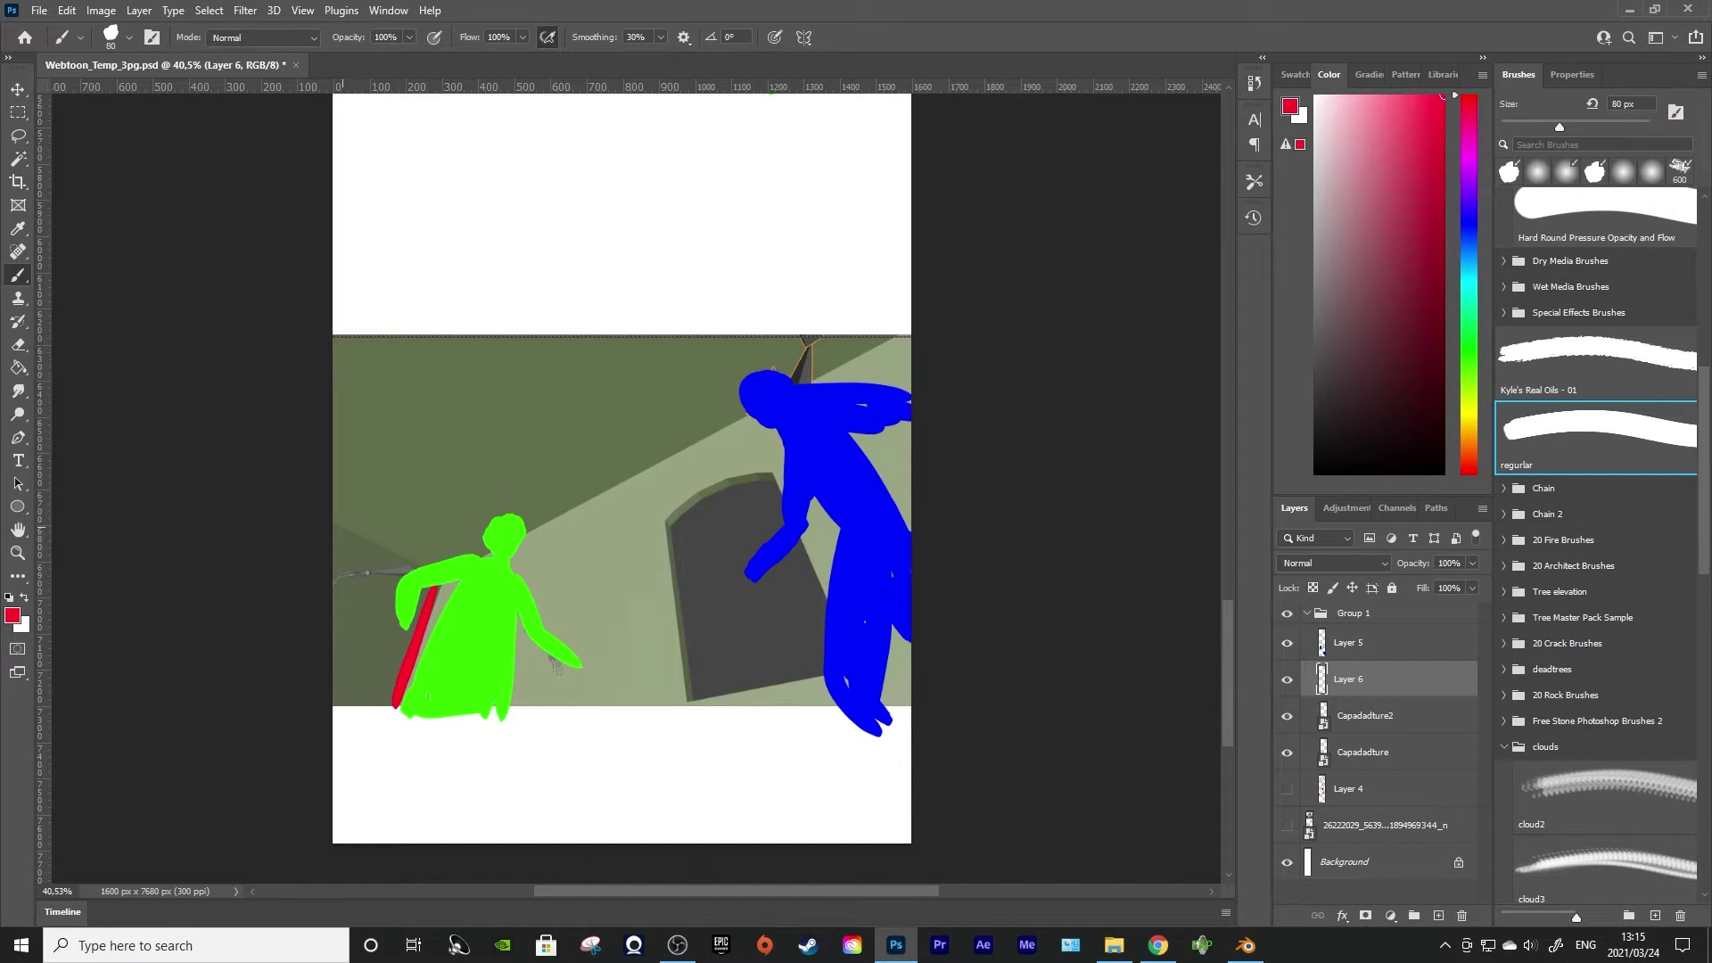
left_click_drag(428, 565, 332, 514)
left_click_drag(443, 585, 774, 409)
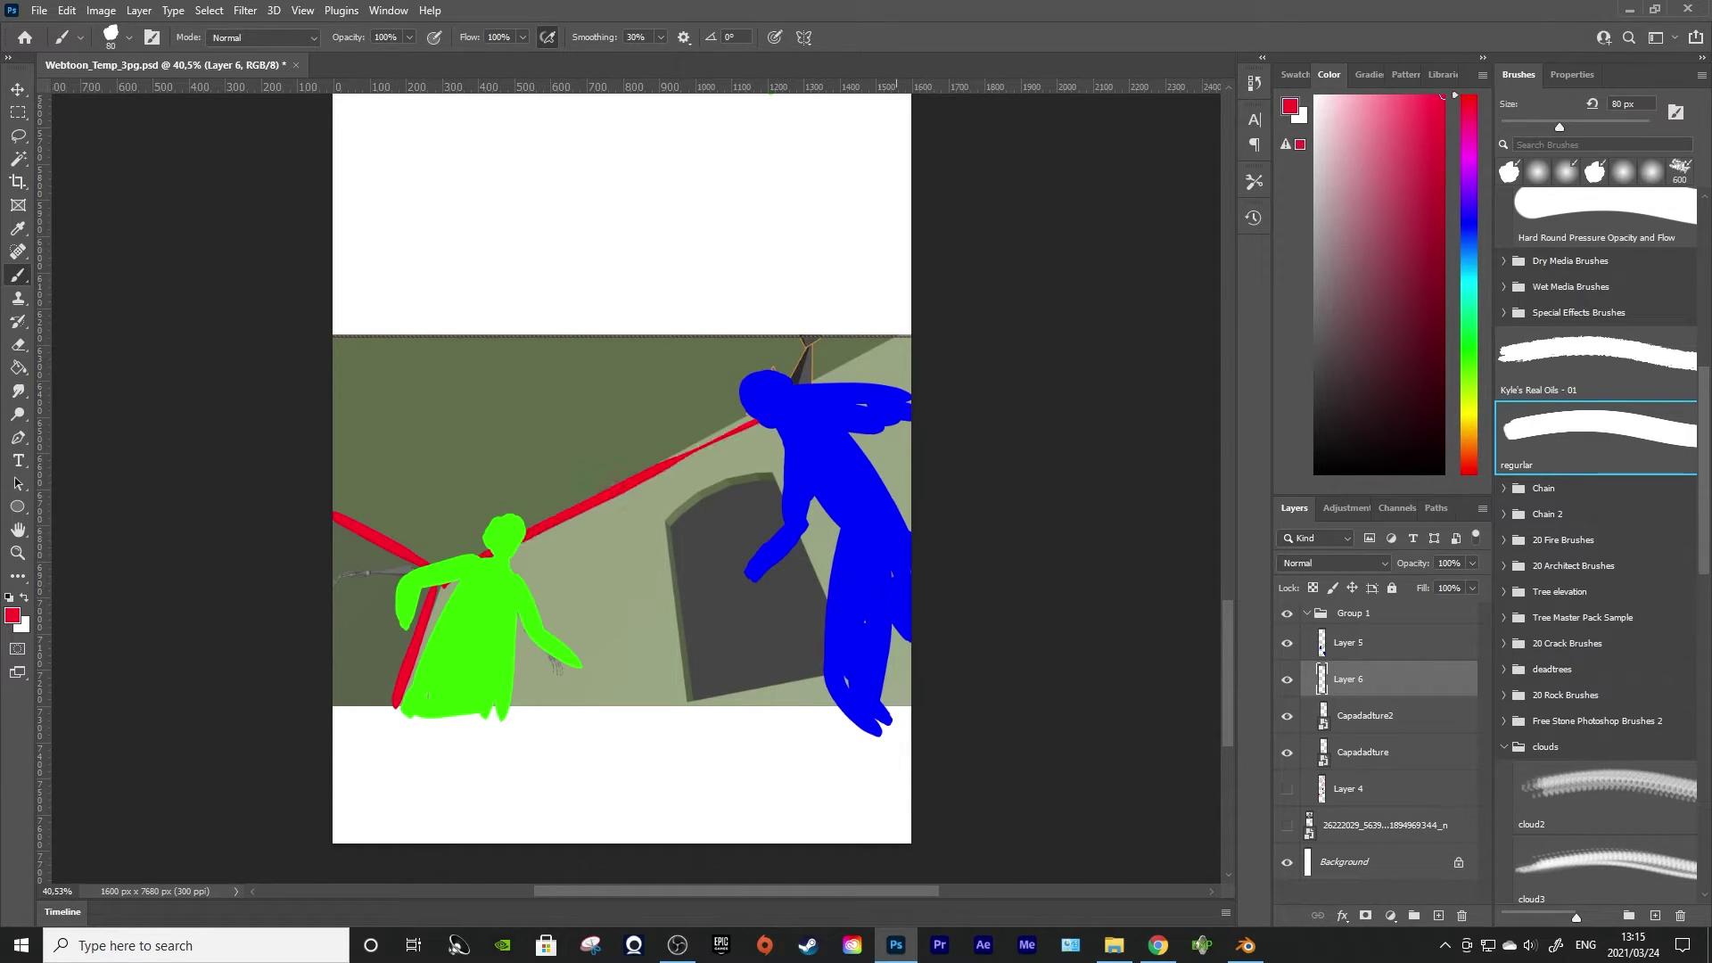
key("ctrl+z")
left_click_drag(454, 566, 928, 319)
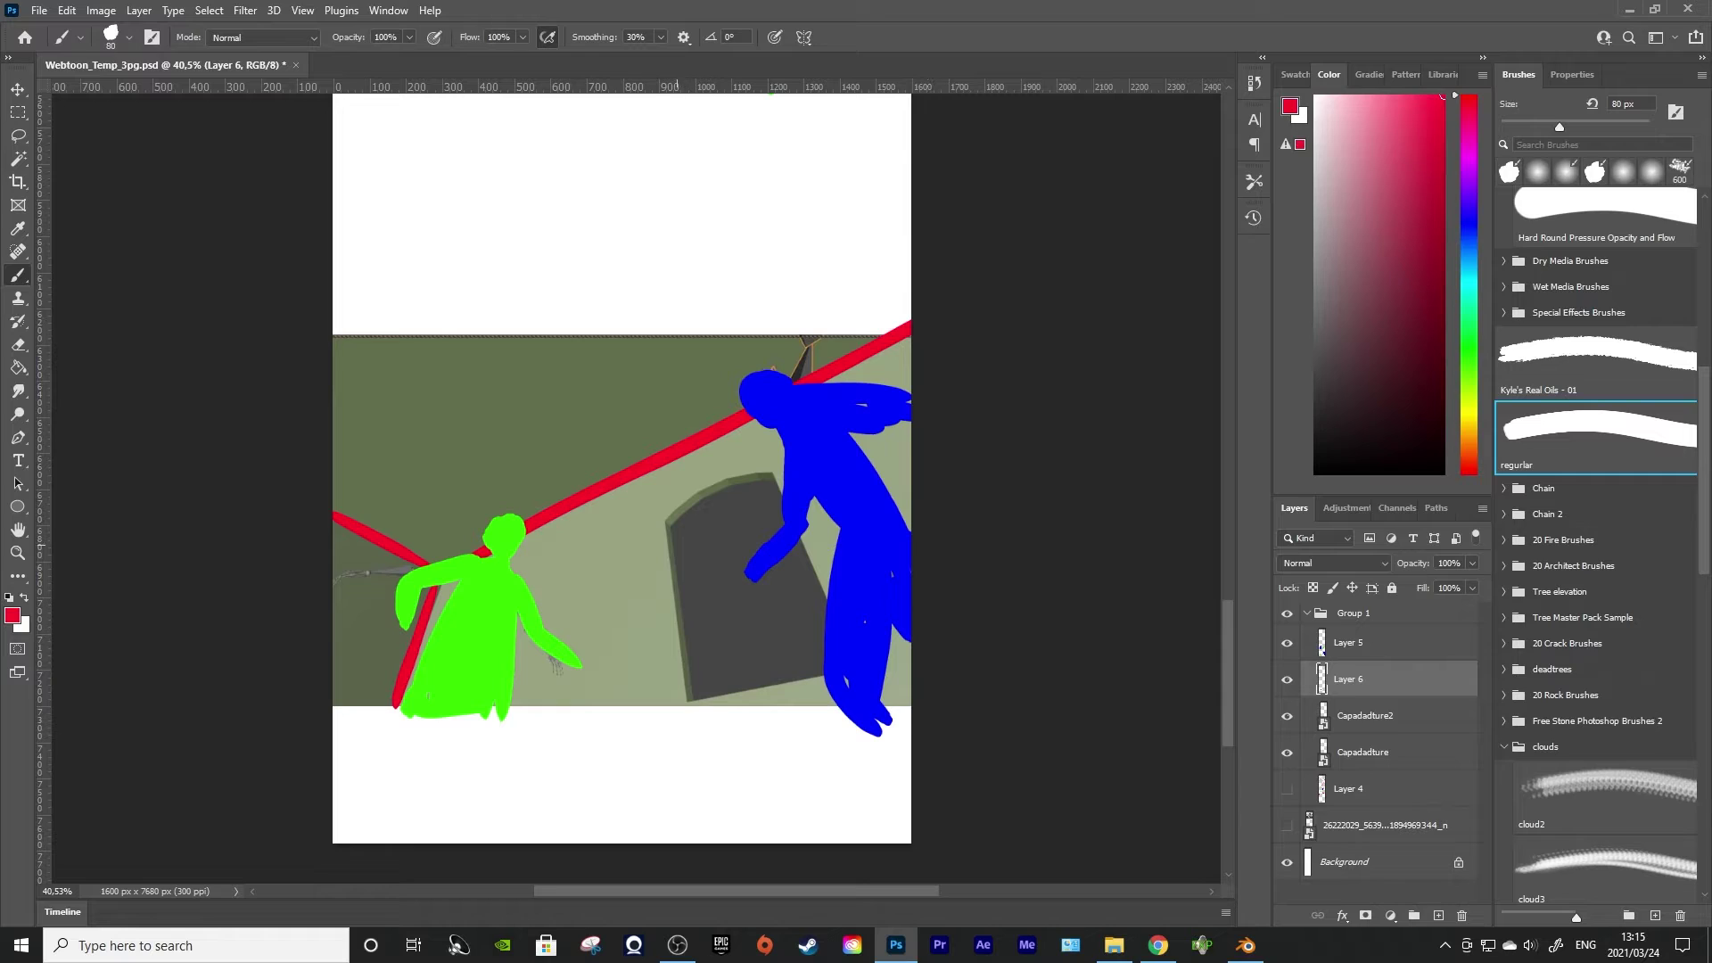
Outline the arched window and its sill in red and add ground strokes beneath the green figure
mouse_move(664, 528)
left_mouse_down()
mouse_move(695, 731)
mouse_move(660, 531)
mouse_move(778, 475)
mouse_move(829, 597)
left_mouse_up()
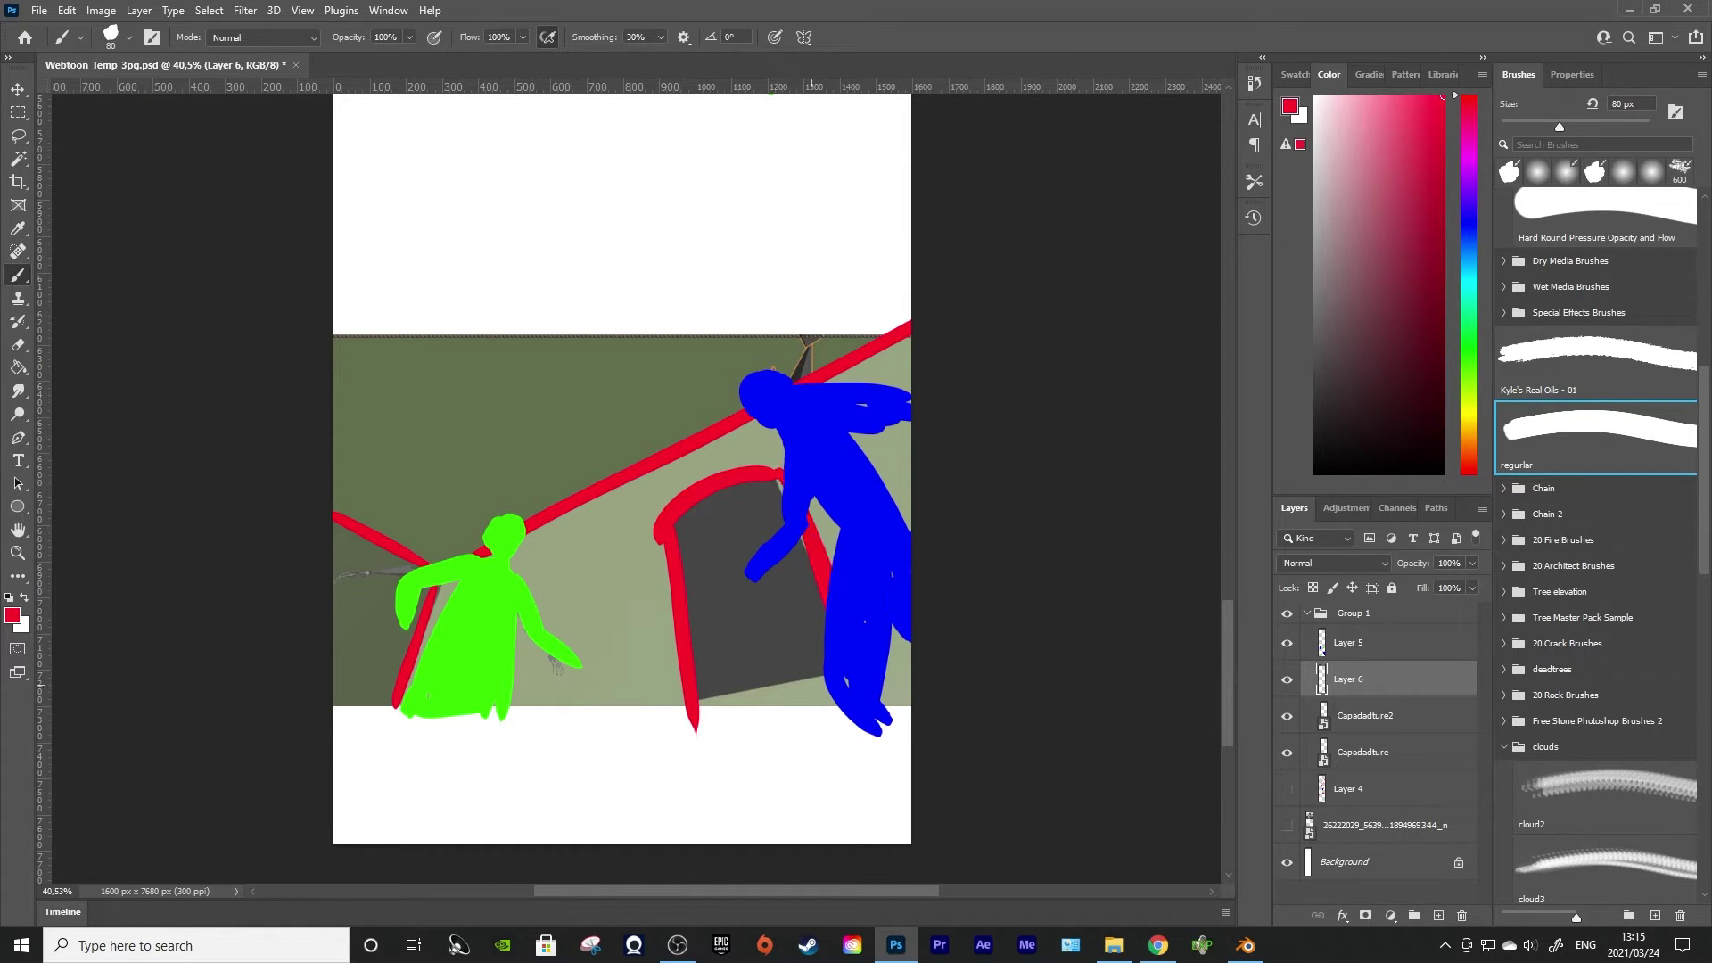
mouse_move(678, 709)
left_mouse_down()
mouse_move(821, 669)
mouse_move(804, 699)
mouse_move(906, 678)
left_mouse_up()
left_click_drag(731, 729, 805, 710)
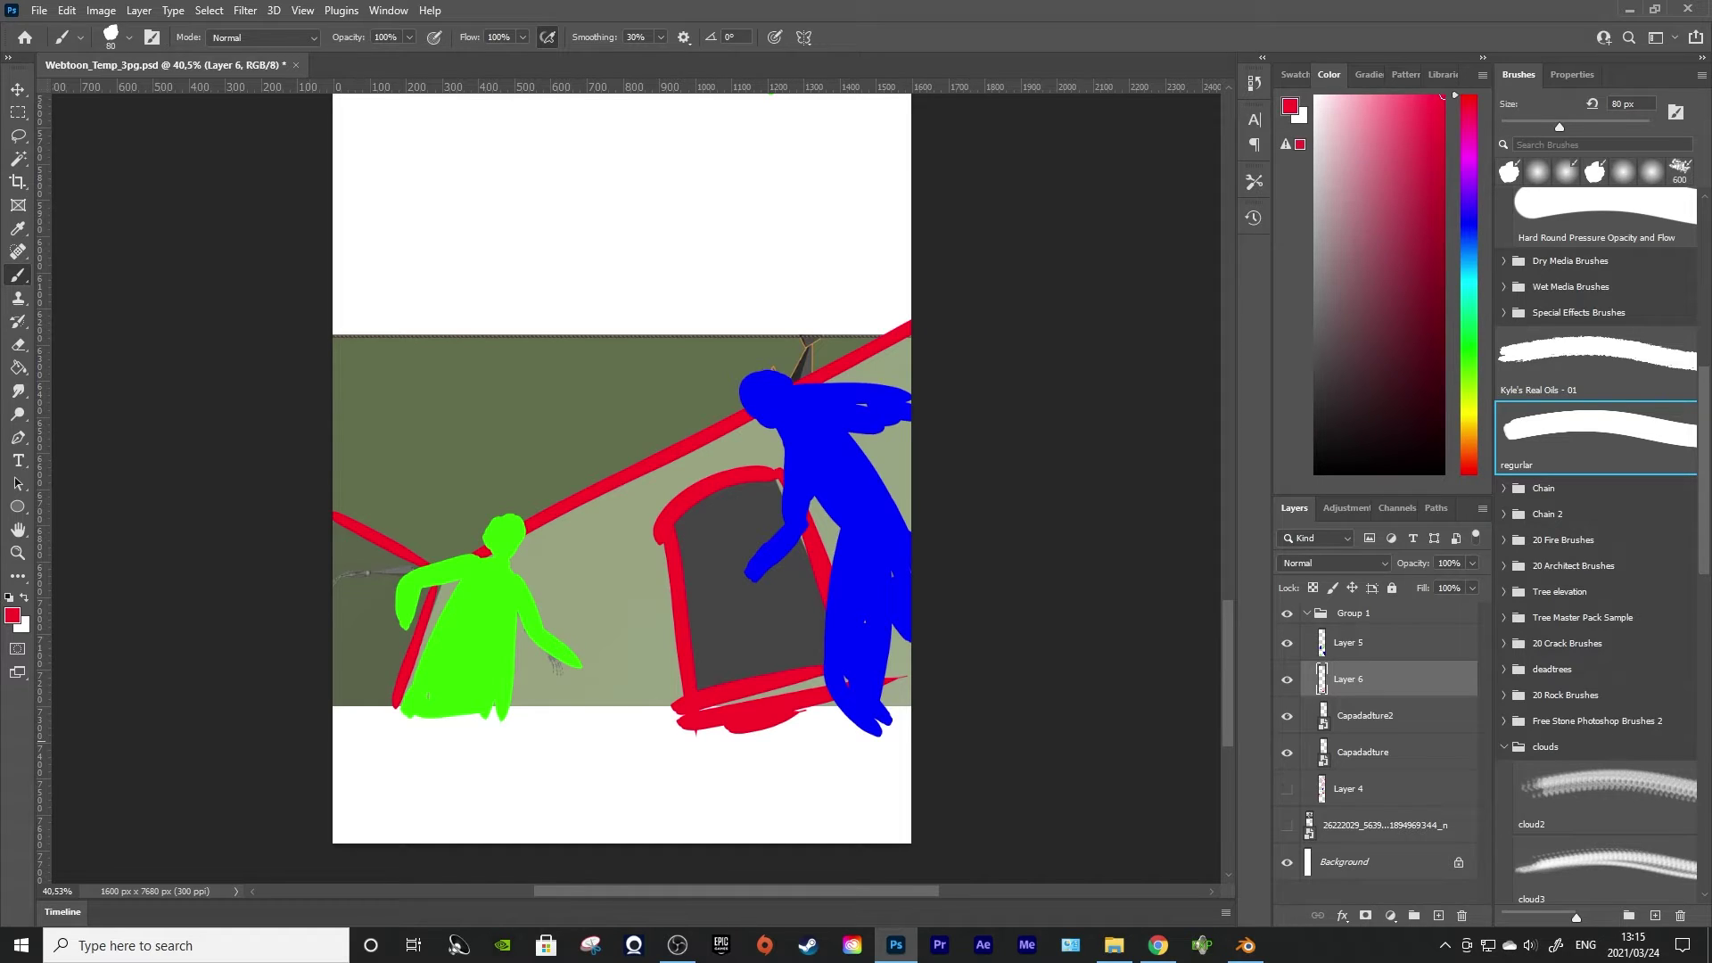
left_click_drag(408, 750, 604, 768)
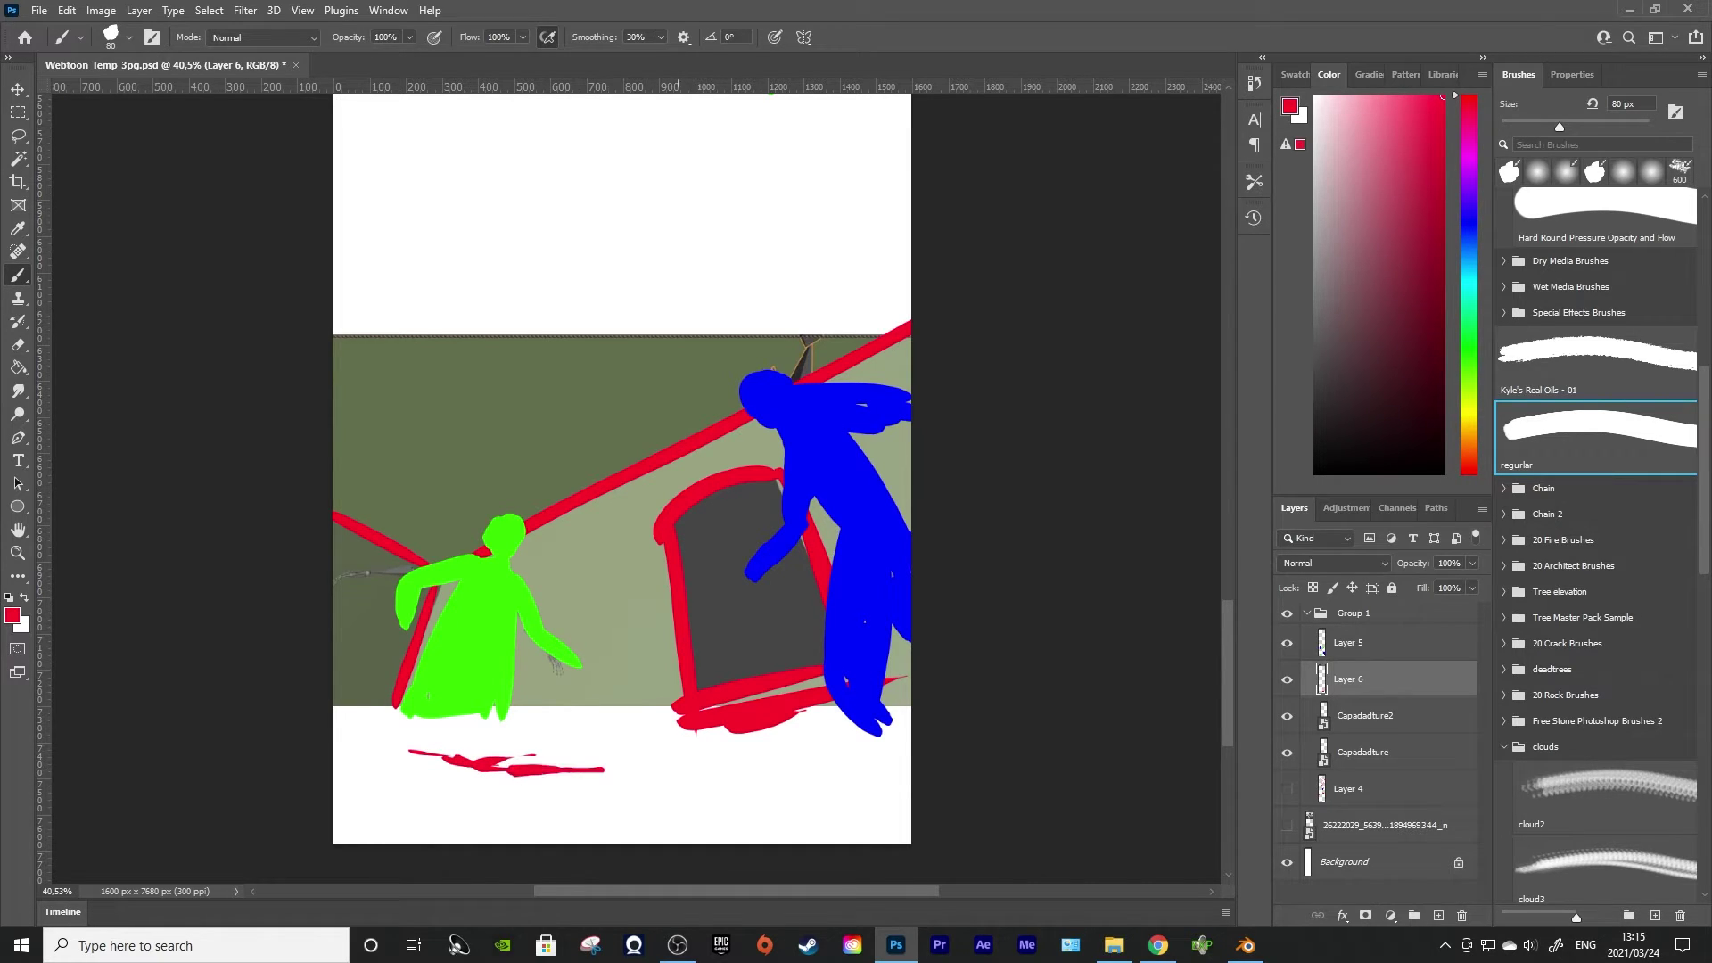
Draw a series of diagonal red plank lines across the ceiling of the second panel
left_click_drag(335, 447, 470, 539)
left_click_drag(336, 393, 508, 510)
left_click_drag(385, 348, 562, 489)
left_click_drag(504, 412, 606, 470)
left_click_drag(524, 350, 584, 398)
left_click_drag(583, 359, 638, 403)
mouse_move(613, 338)
left_mouse_down()
mouse_move(682, 400)
mouse_move(731, 385)
left_mouse_up()
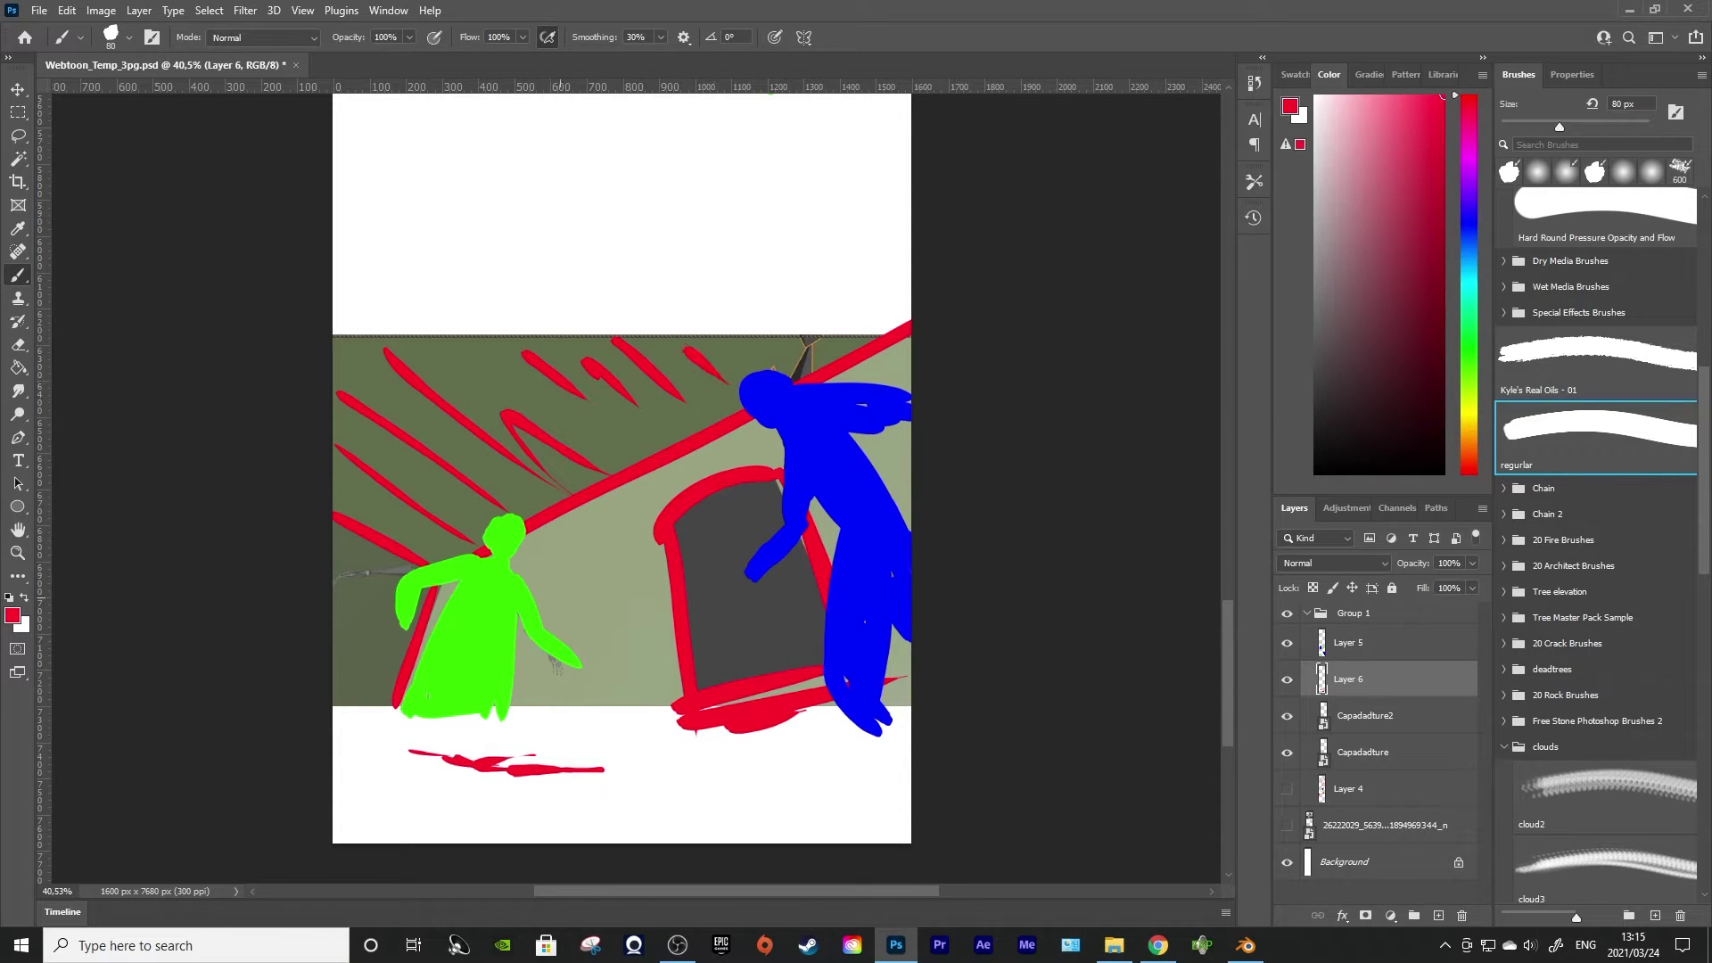
Sketch small red rectangular and rounded detail shapes on the wall between the green figure and the window
left_click_drag(594, 528, 595, 646)
key("ctrl+z")
mouse_move(553, 547)
left_mouse_down()
mouse_move(617, 523)
mouse_move(578, 602)
mouse_move(602, 593)
left_mouse_up()
key("ctrl+z")
mouse_move(624, 595)
left_mouse_down()
mouse_move(628, 640)
mouse_move(587, 606)
left_mouse_up()
mouse_move(571, 606)
left_mouse_down()
mouse_move(566, 645)
mouse_move(604, 643)
left_mouse_up()
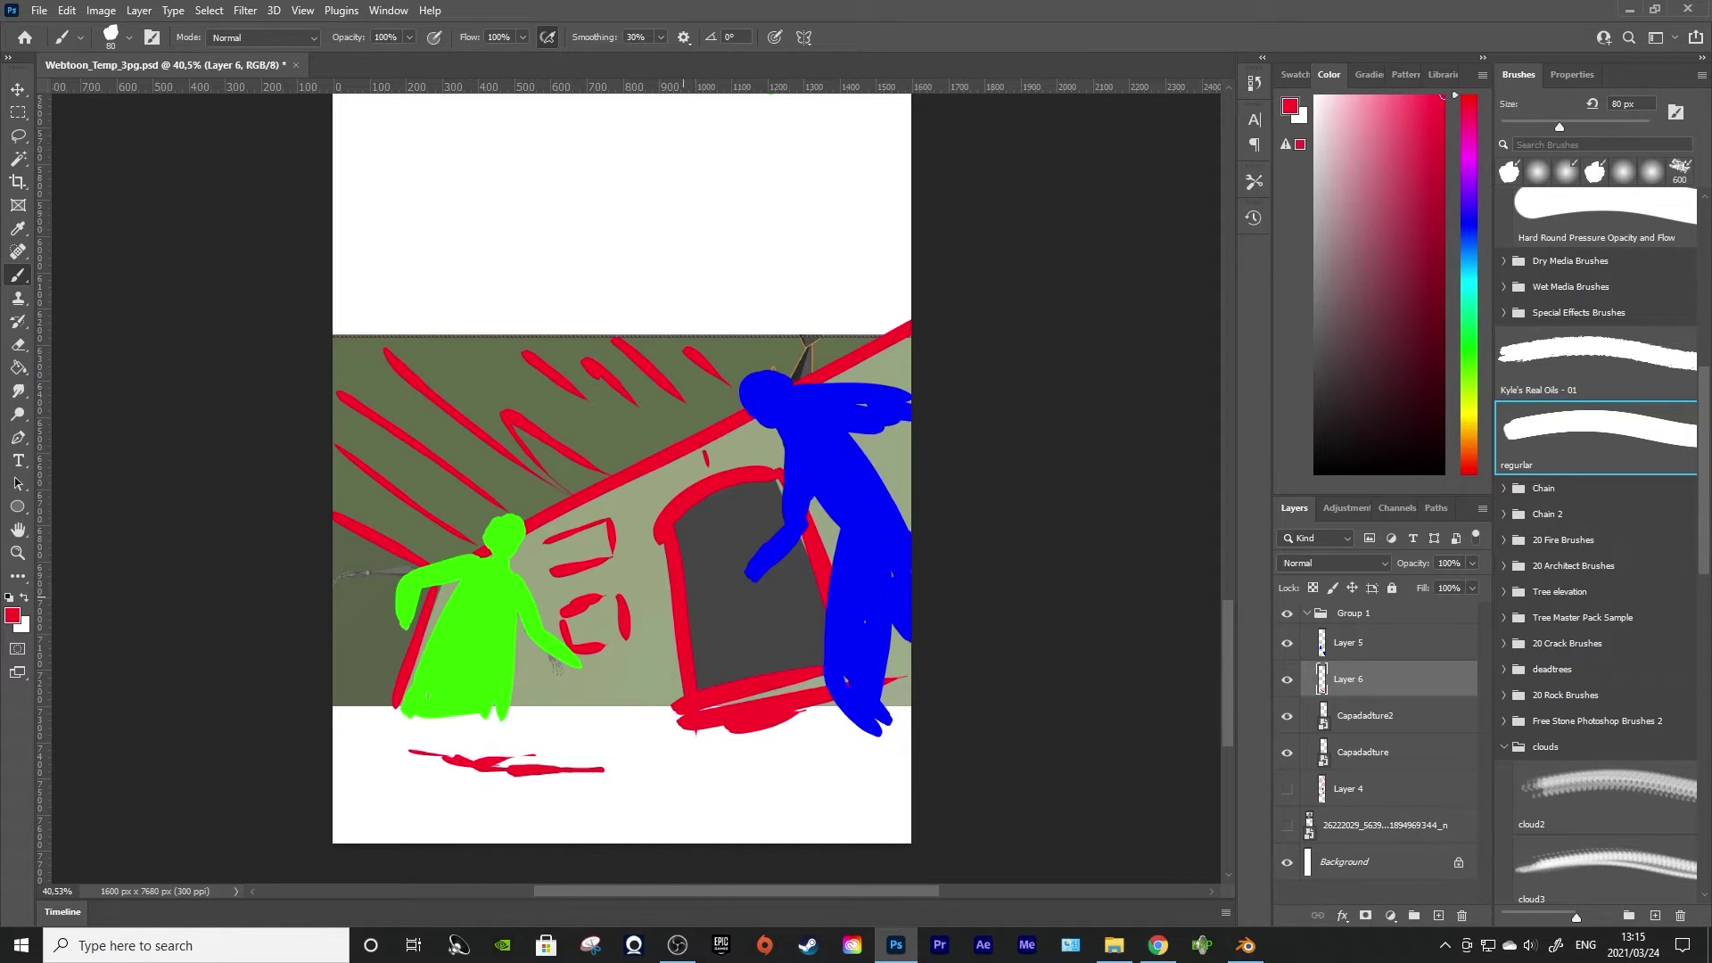
Scribble red scenery shapes inside the arched window and switch to the Rectangular Marquee tool
left_click_drag(797, 632, 810, 637)
mouse_move(679, 634)
left_mouse_down()
mouse_move(690, 604)
mouse_move(807, 649)
left_mouse_up()
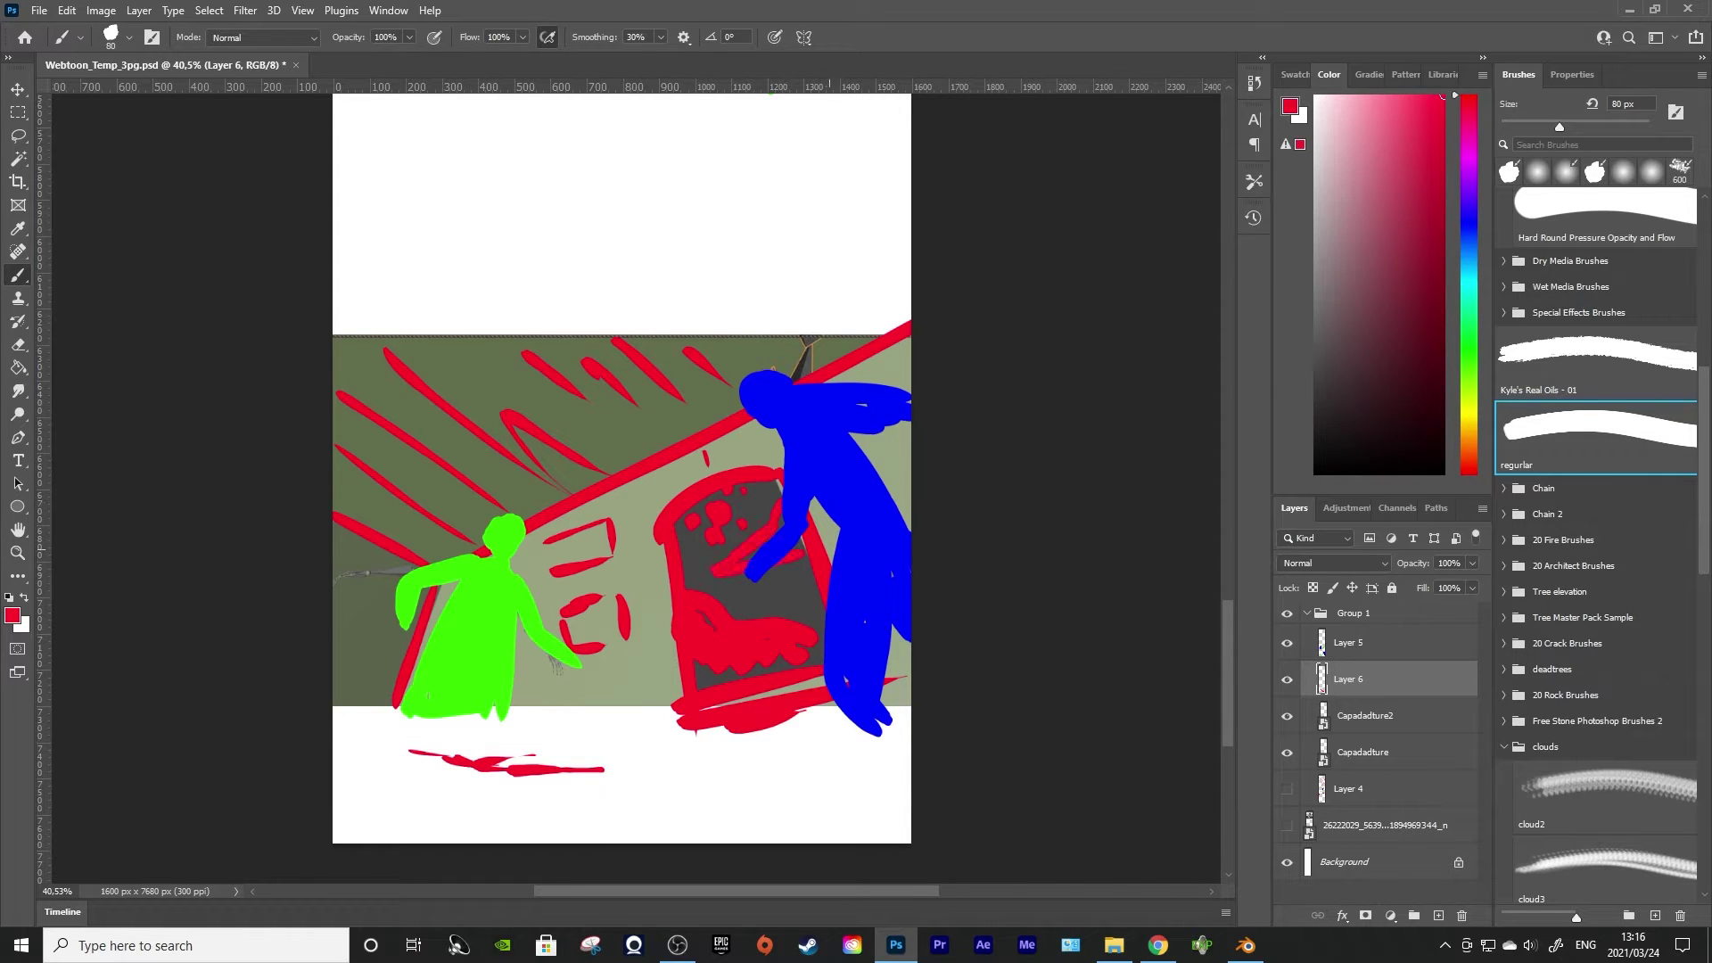
right_click(869, 606)
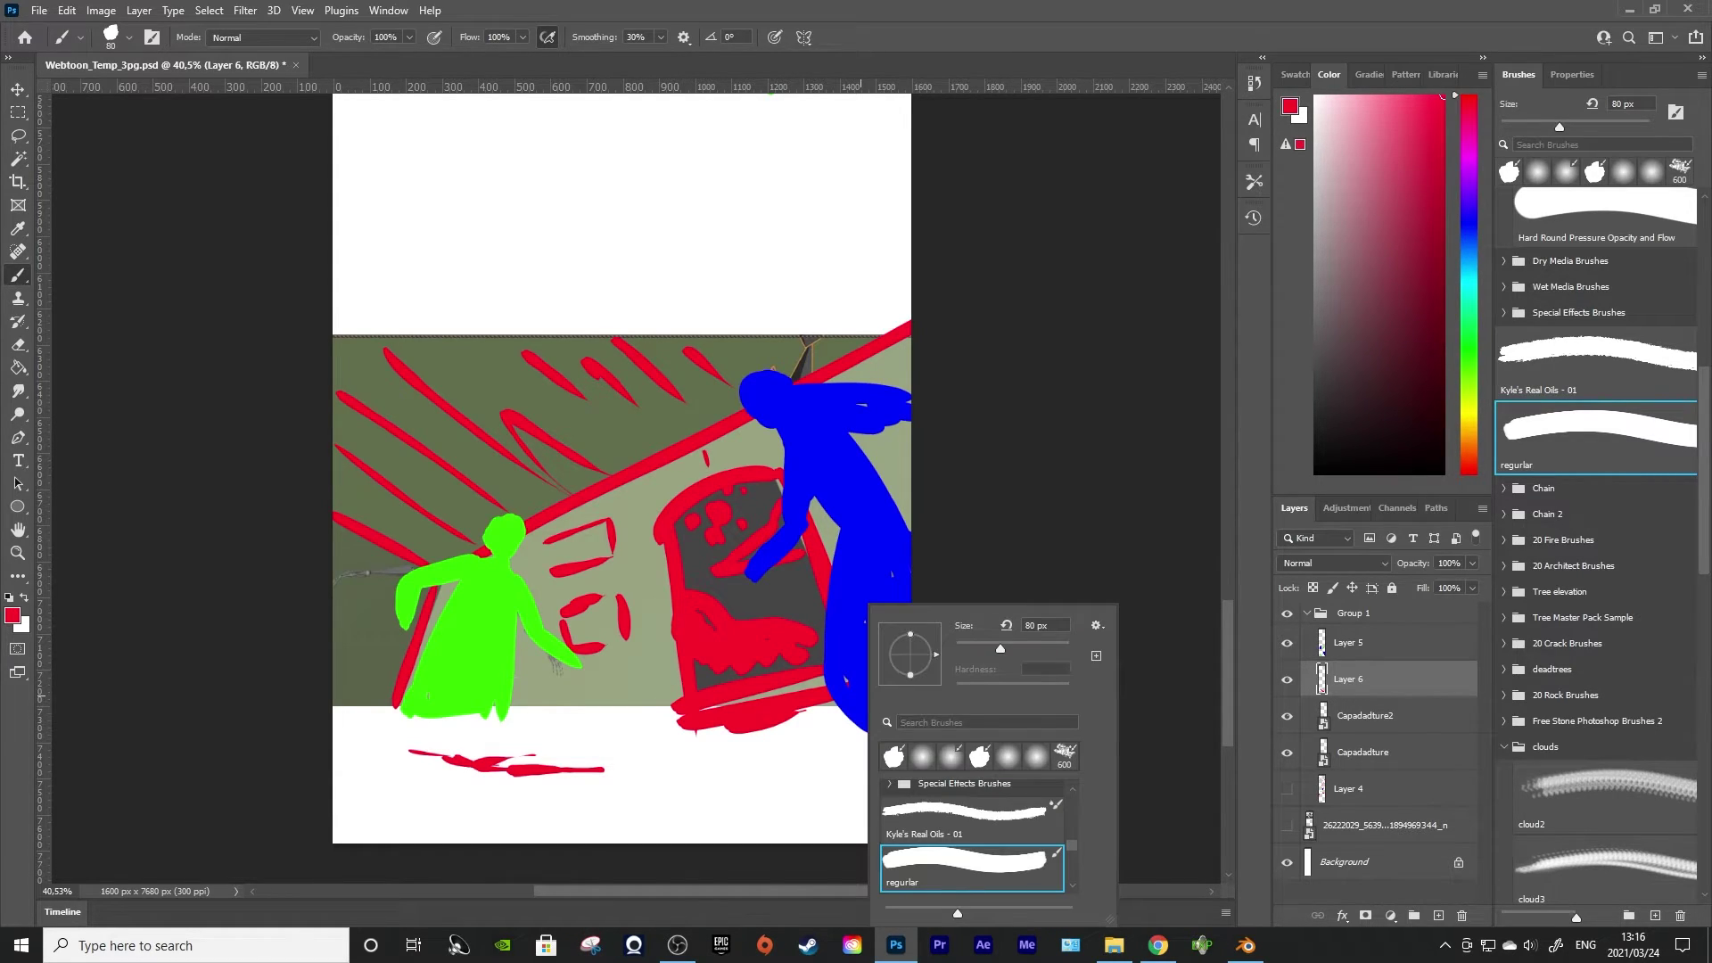
key("Escape")
key("m")
scroll(533, 303, "down", 2)
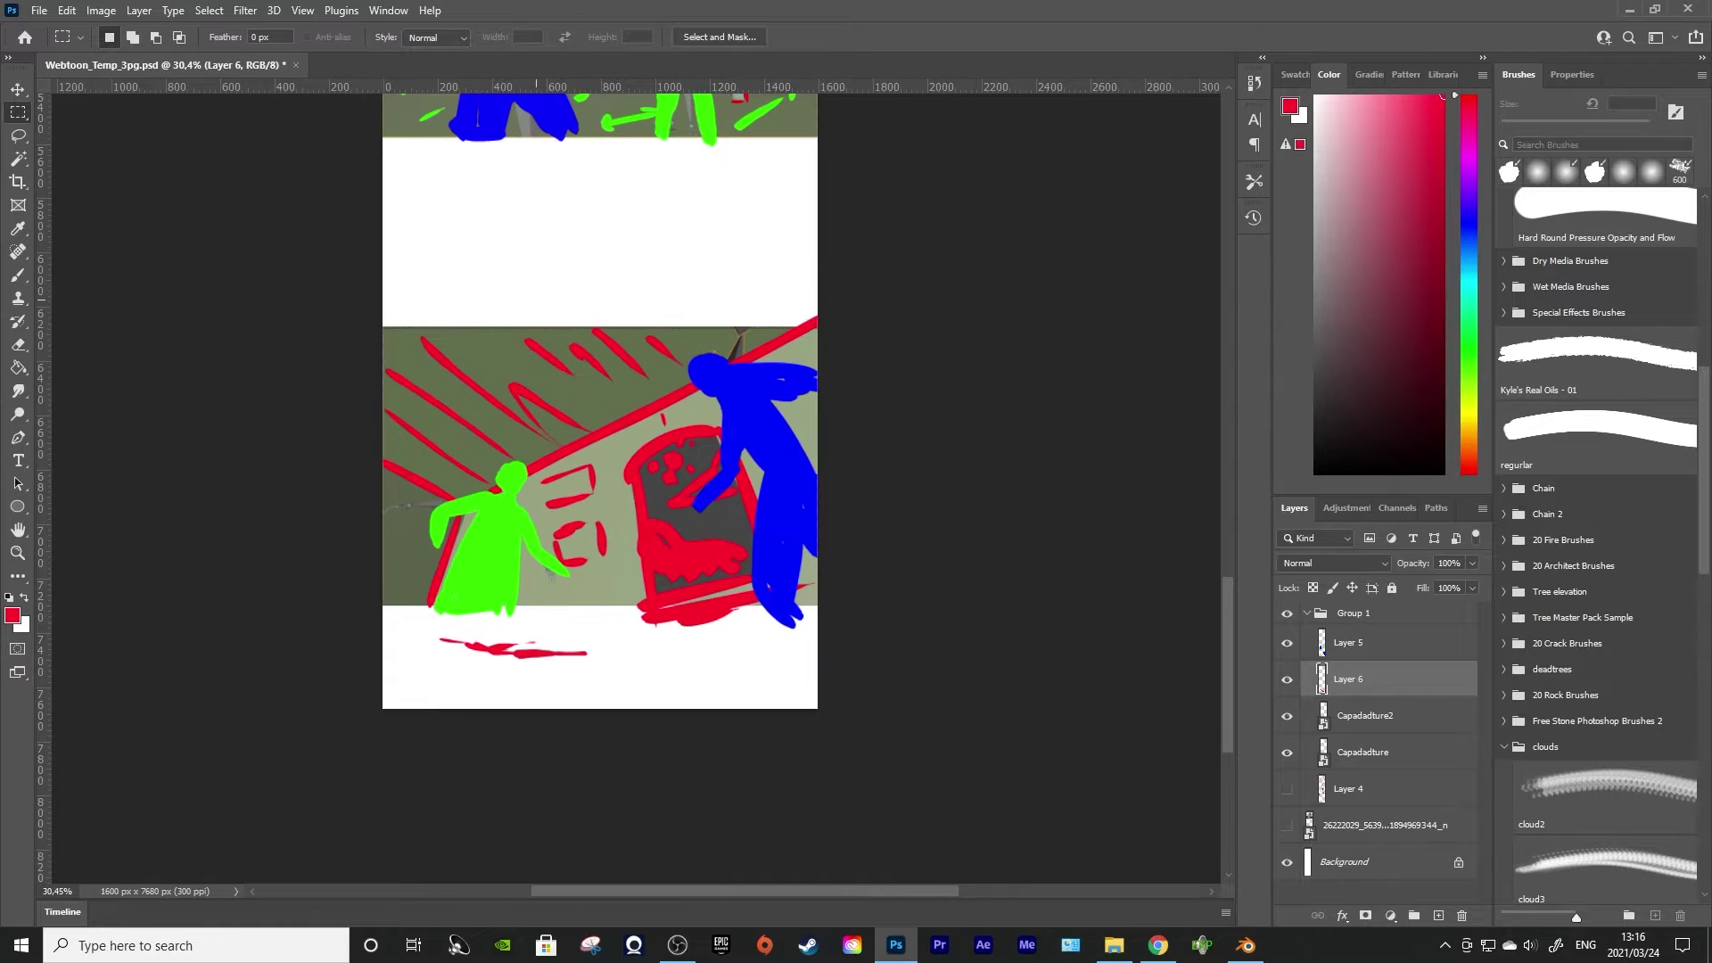
scroll(518, 327, "up", 1)
mouse_move(1228, 631)
left_mouse_down()
mouse_move(1227, 419)
mouse_move(1228, 634)
left_mouse_up()
scroll(616, 441, "up", 1)
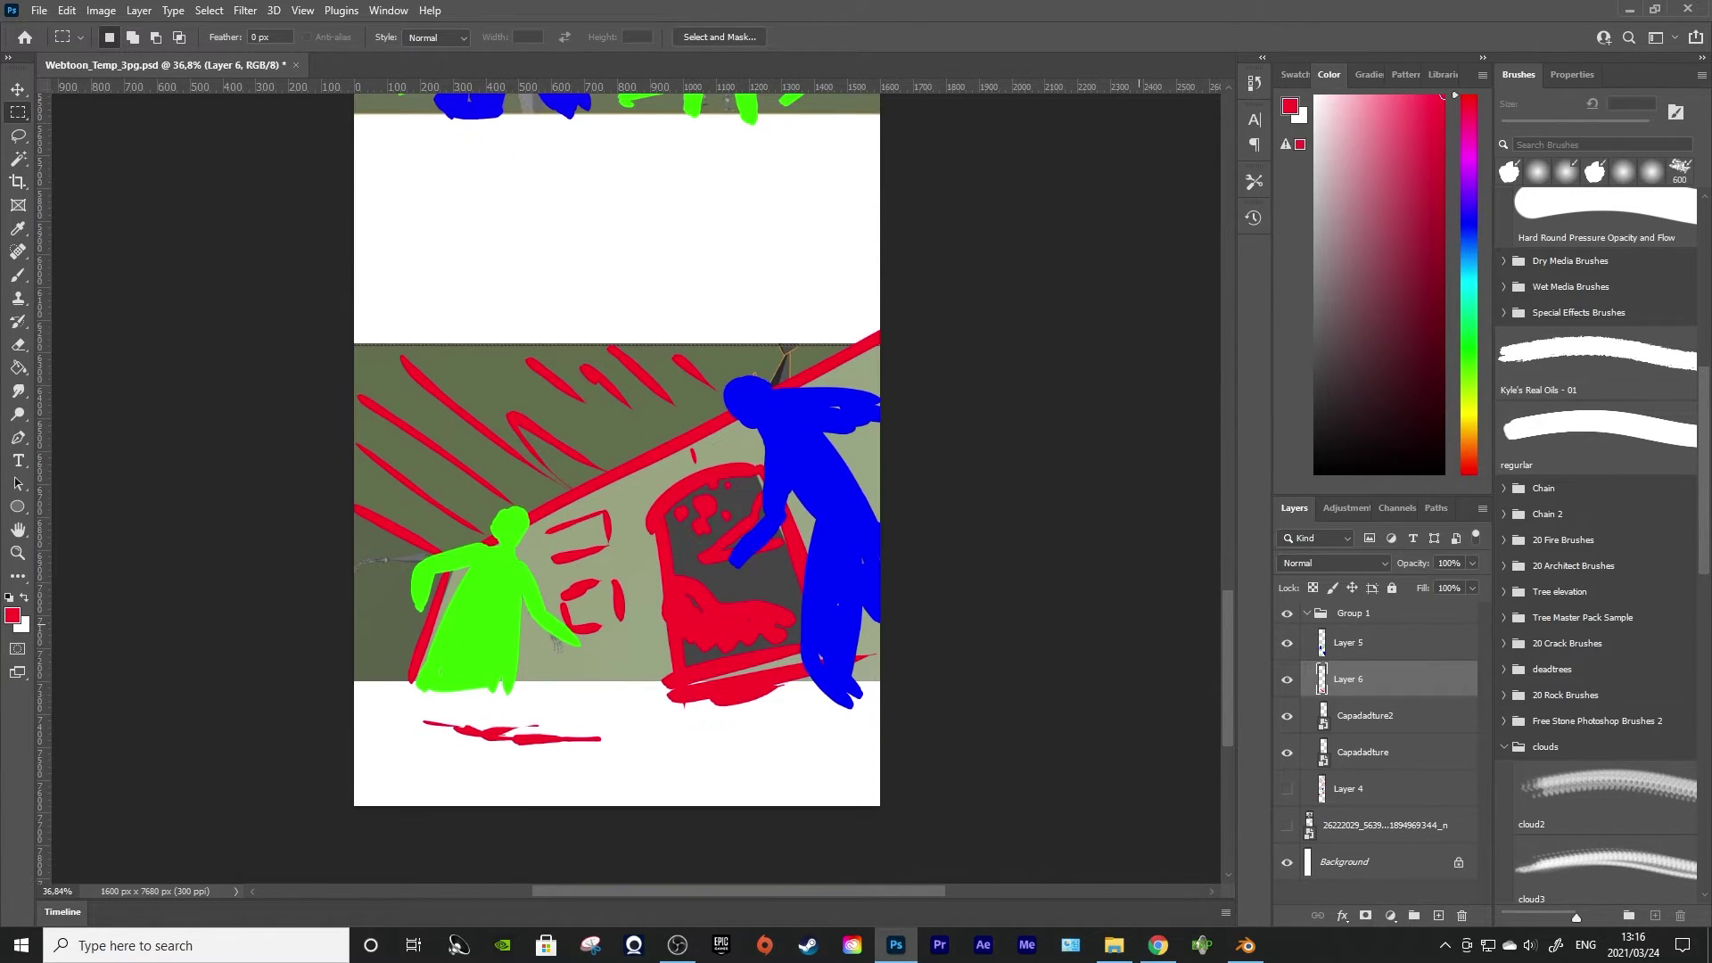
Switch to Blender and reframe the camera to show both rigs standing on either side of the arched window
mouse_move(1245, 945)
left_click(1246, 945)
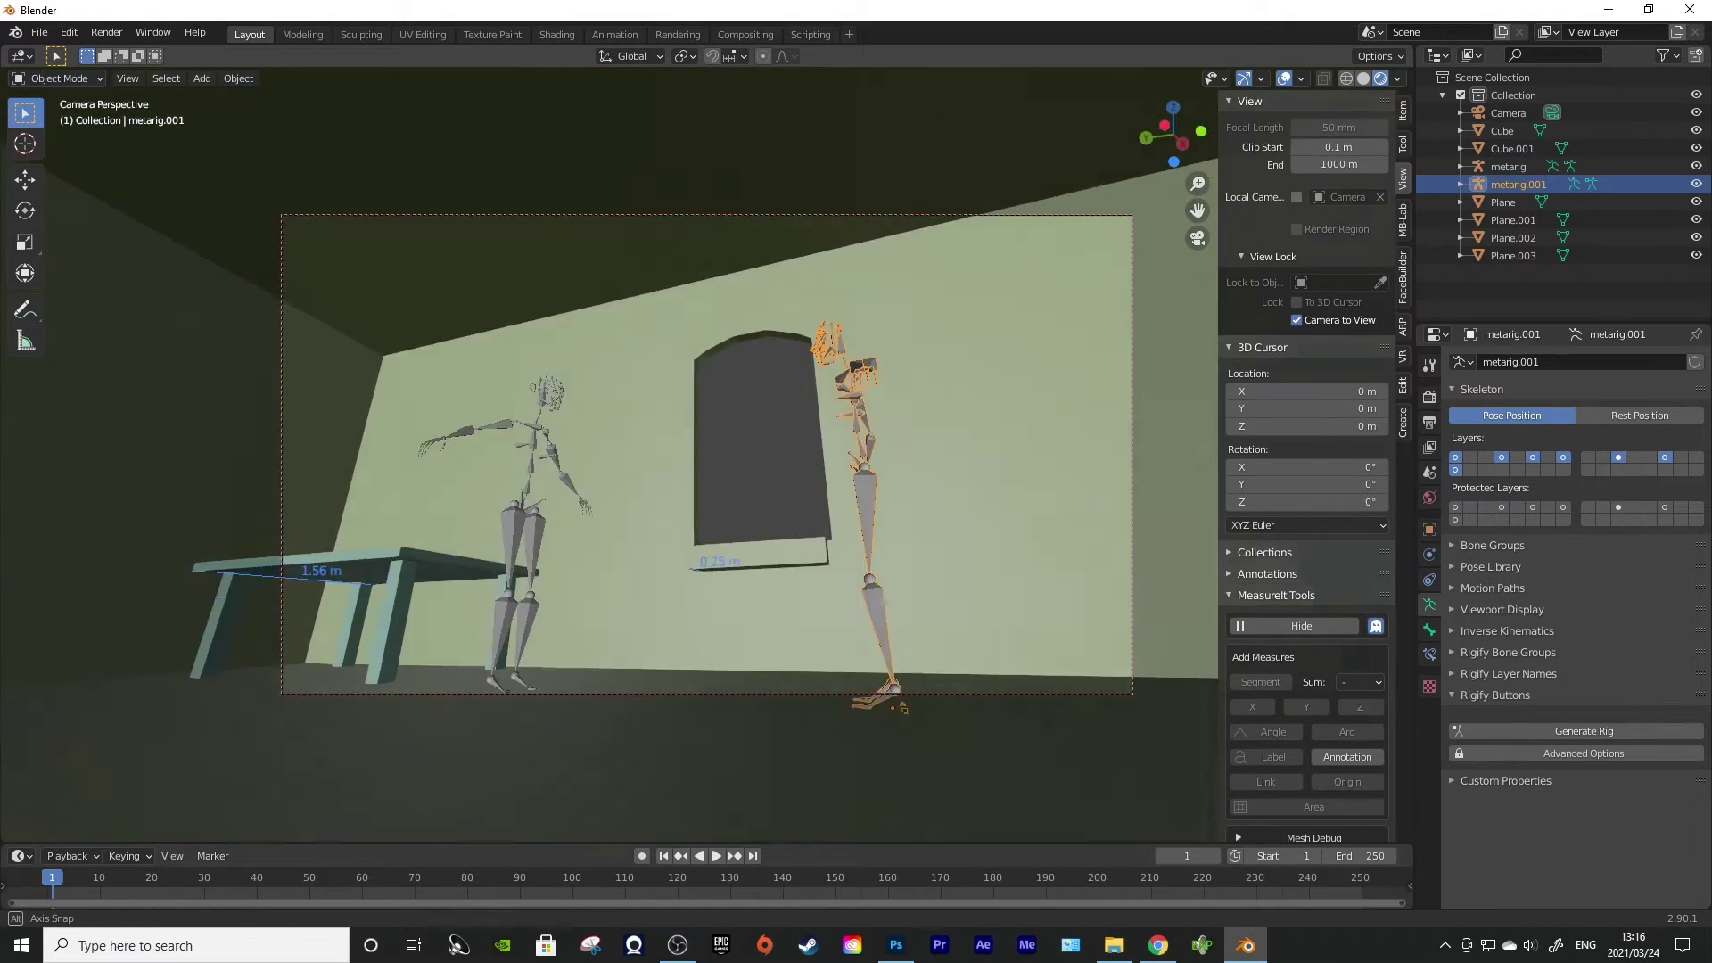
left_click_drag(615, 401, 624, 491)
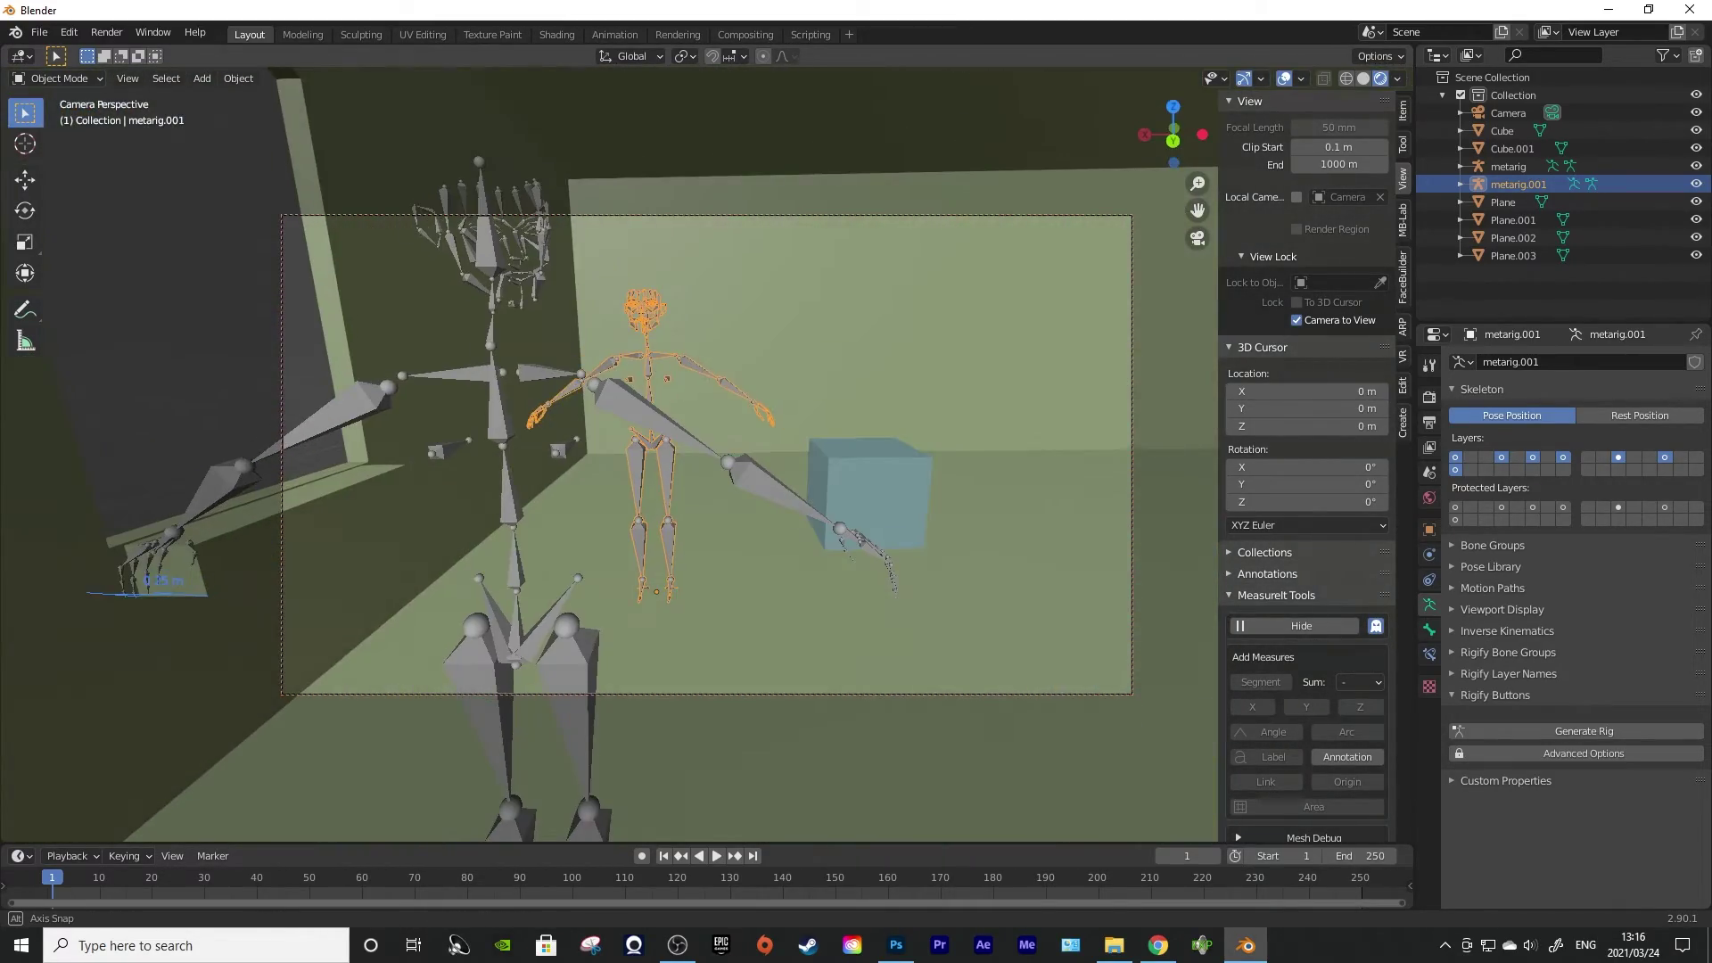
left_click_drag(766, 445, 829, 444)
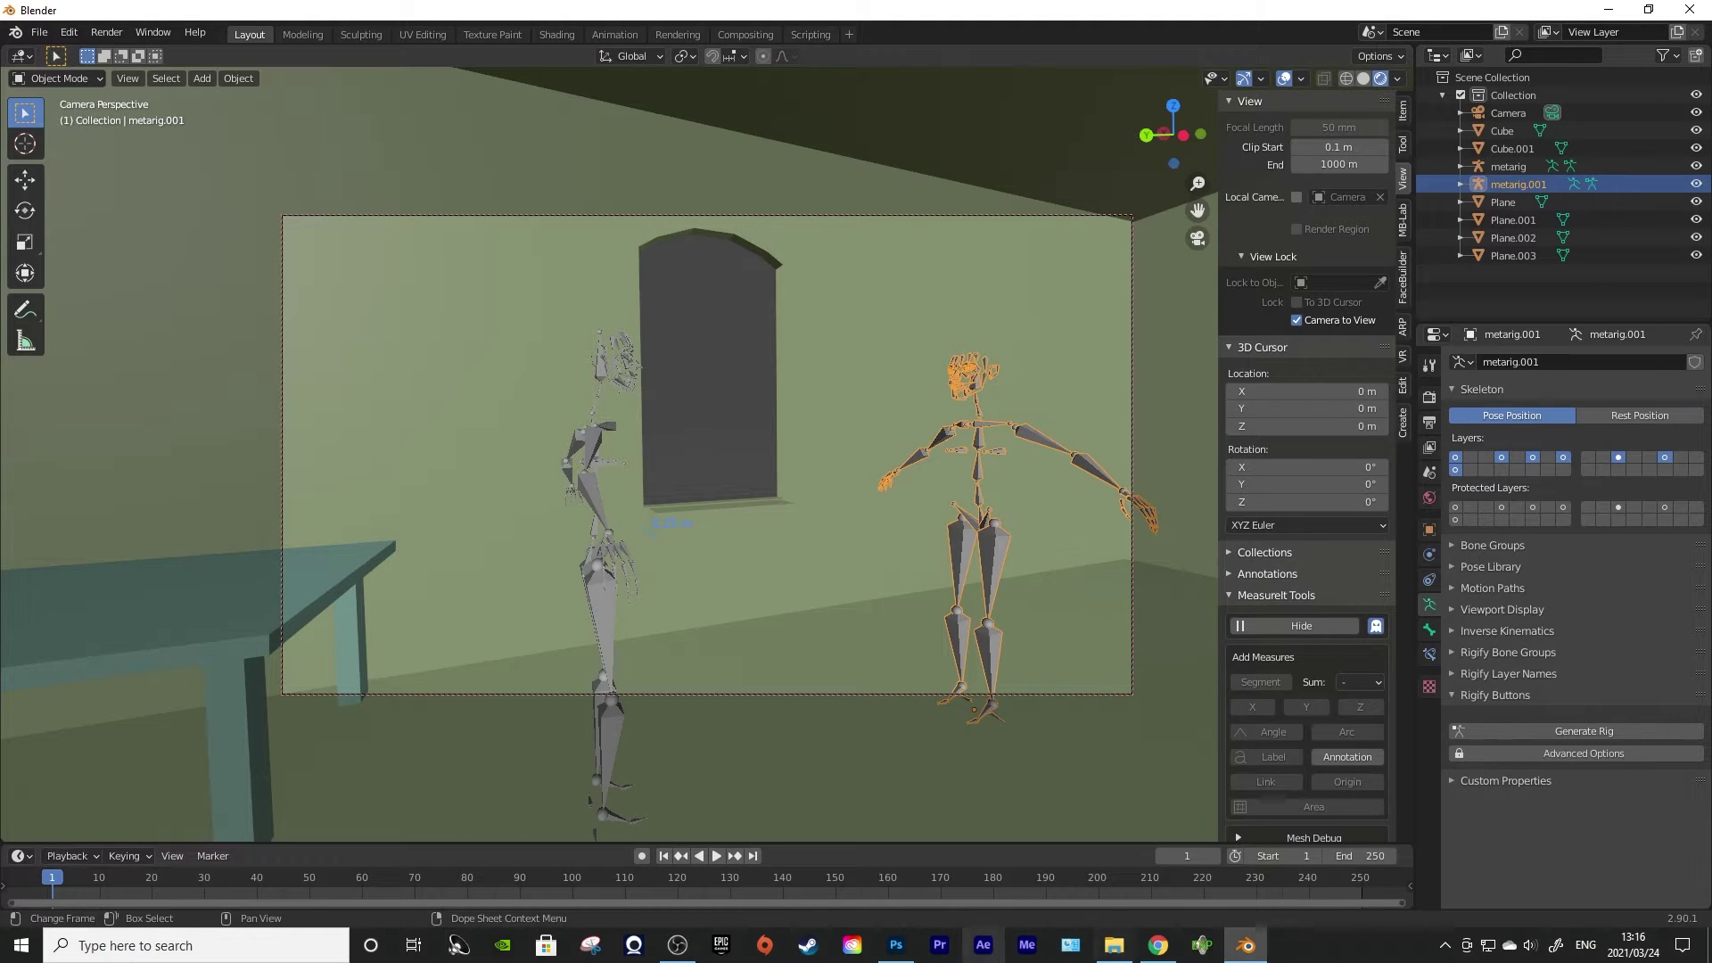
Return to Photoshop and review the two traced panels along the page
left_click(896, 945)
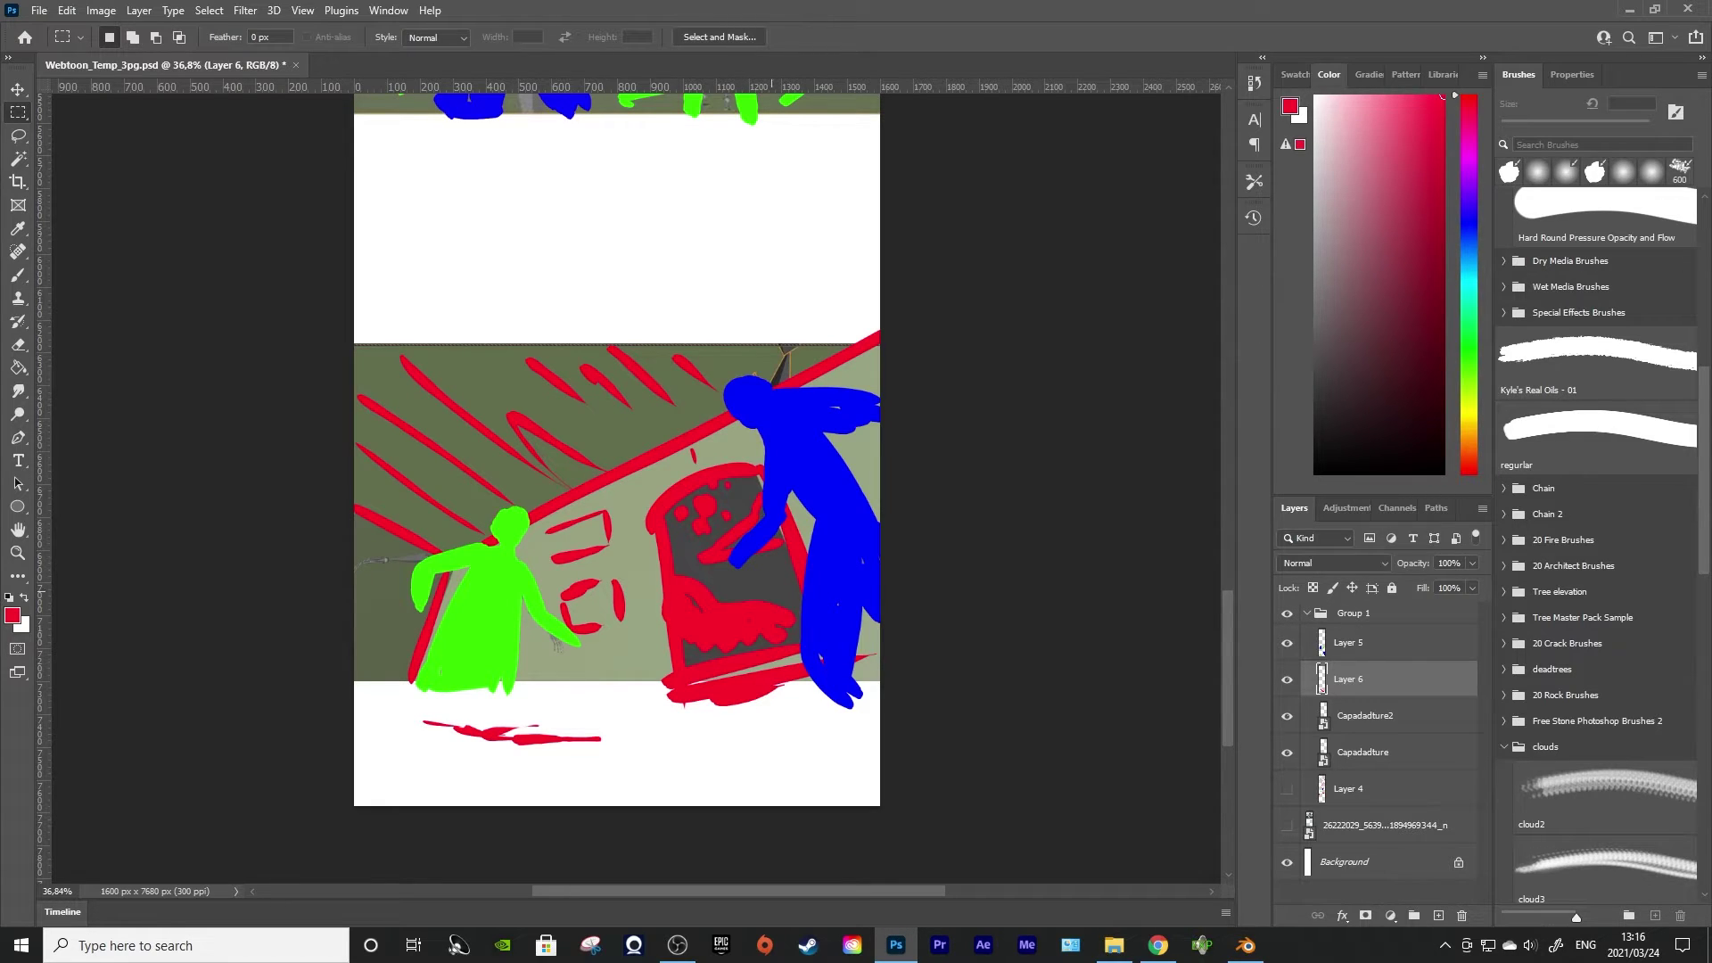
scroll(901, 587, "down", 4)
scroll(891, 598, "up", 2)
scroll(874, 625, "up", 3)
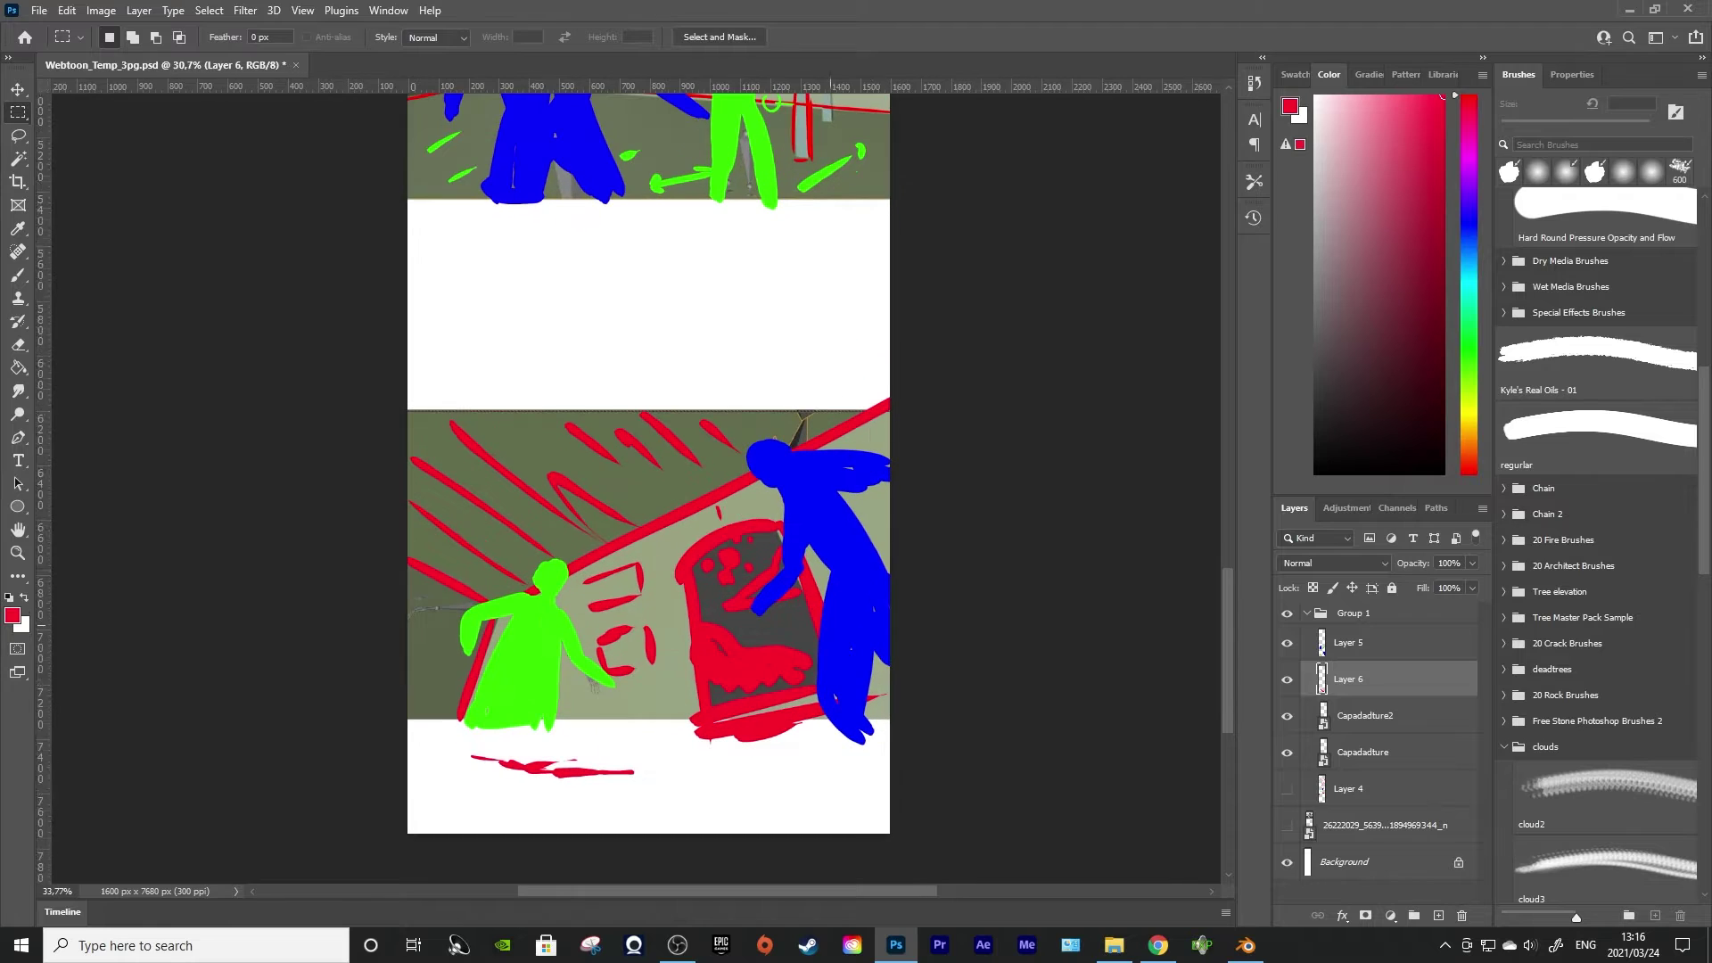
scroll(648, 464, "up", 8)
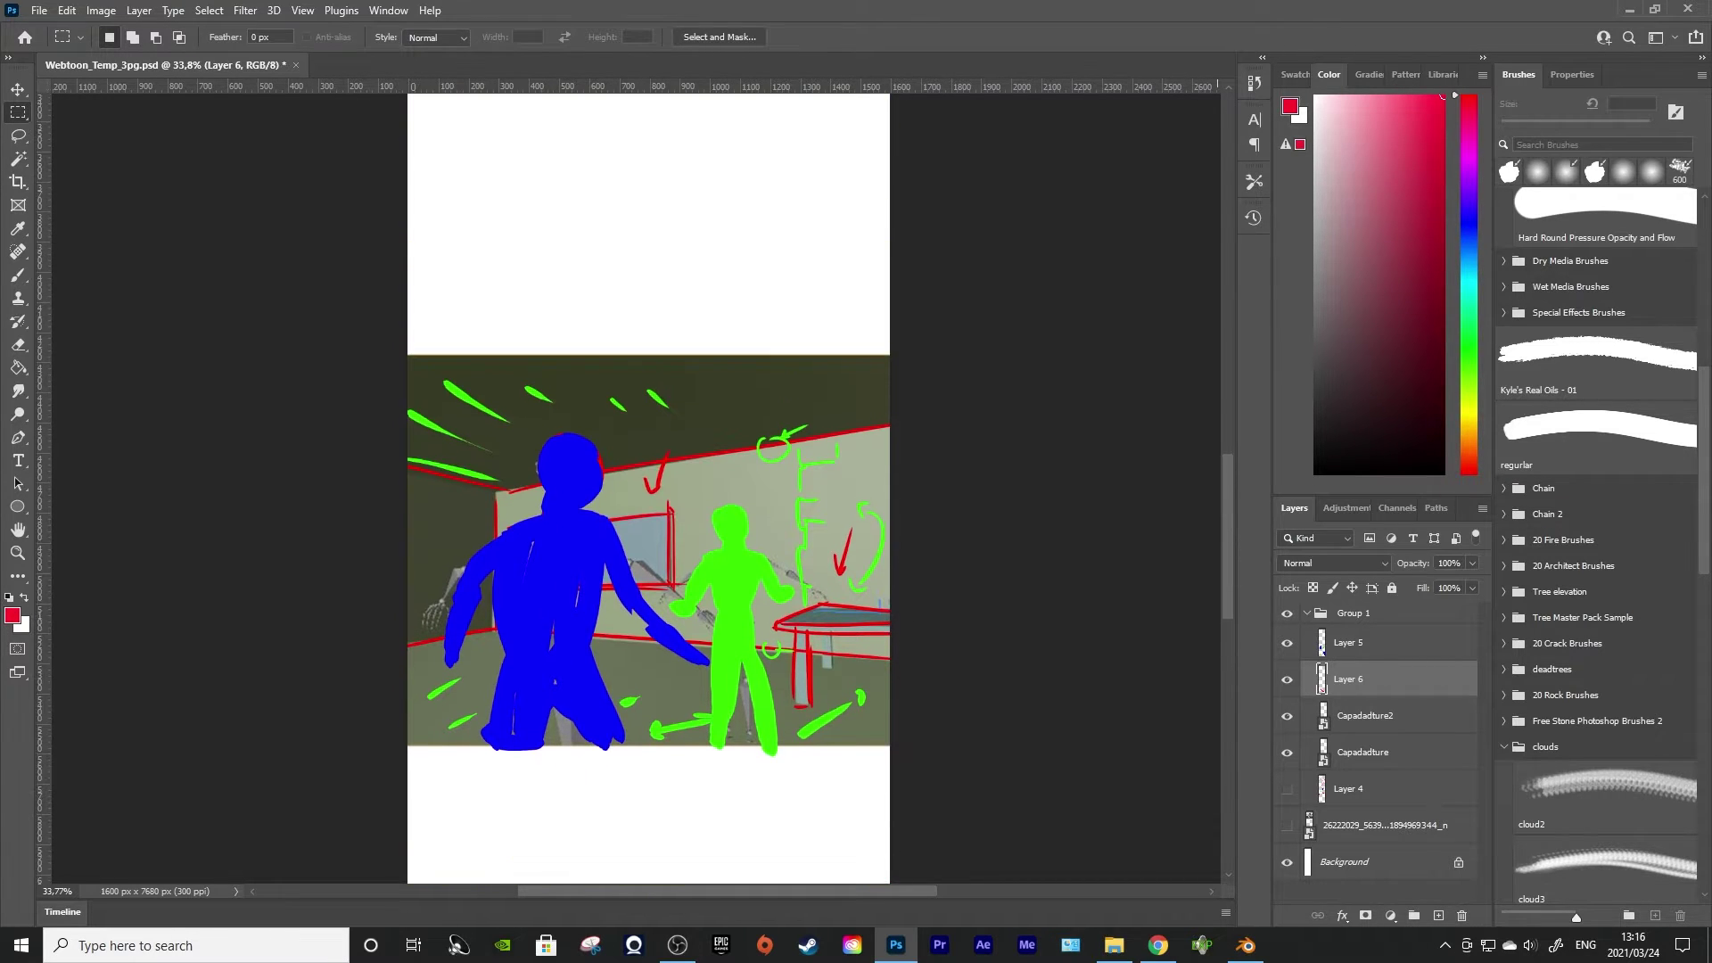
scroll(649, 463, "down", 8)
scroll(648, 464, "up", 5)
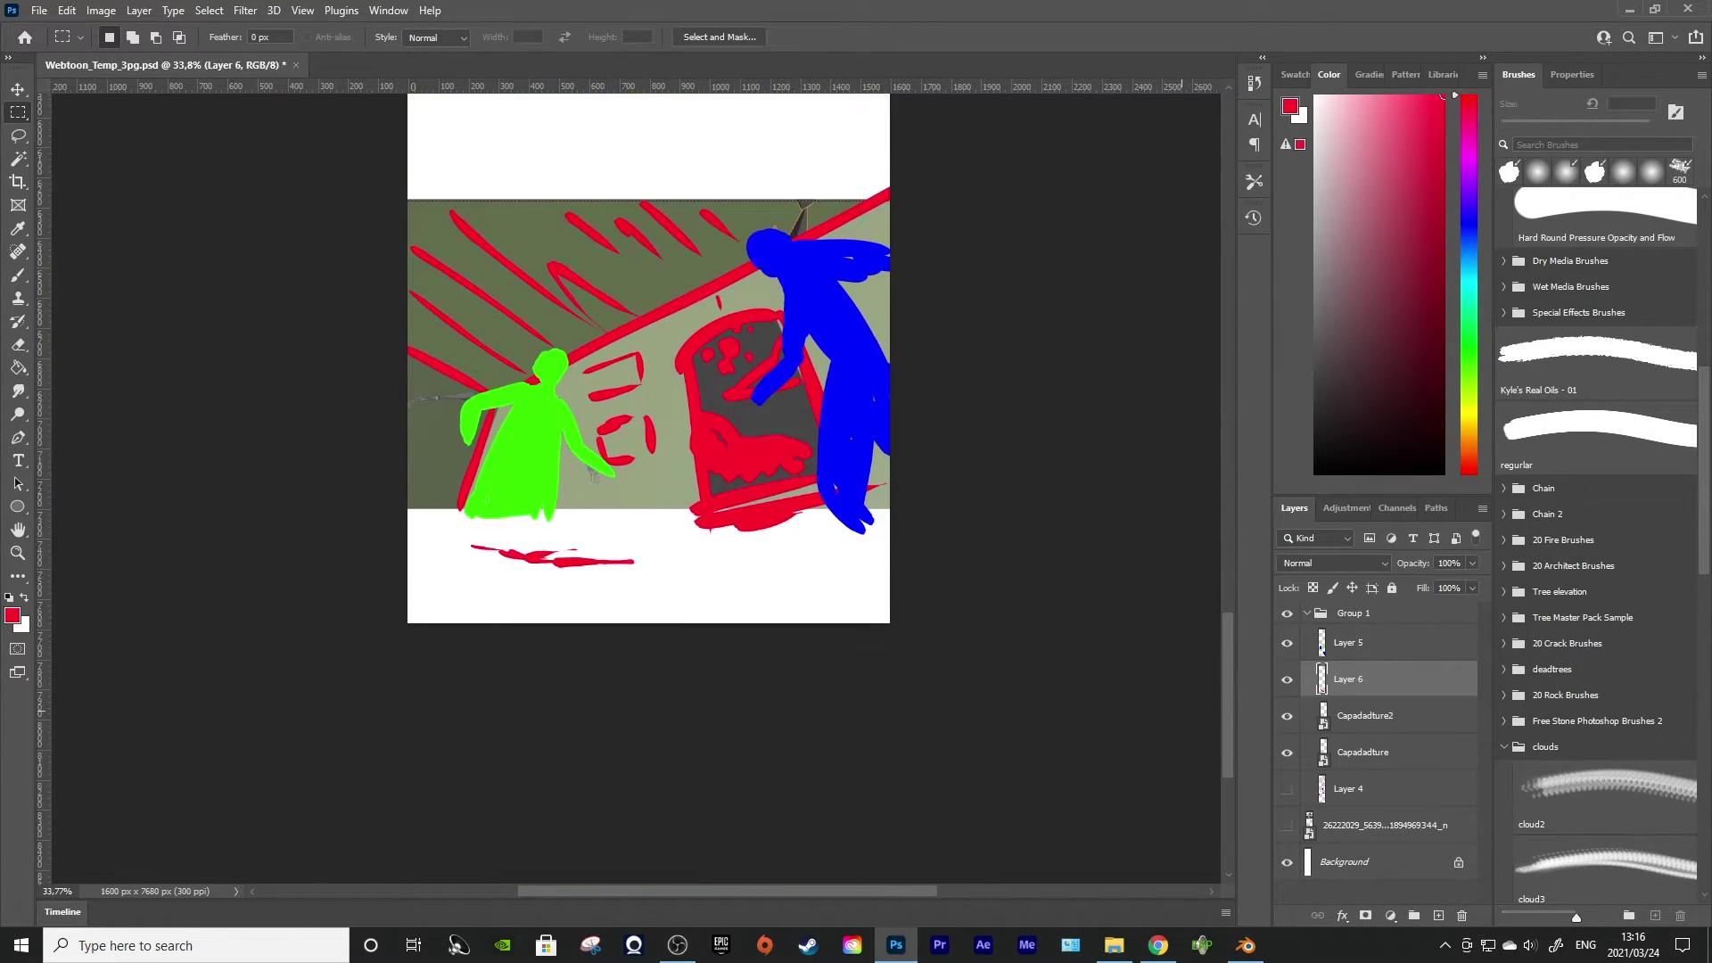
scroll(648, 486, "up", 8)
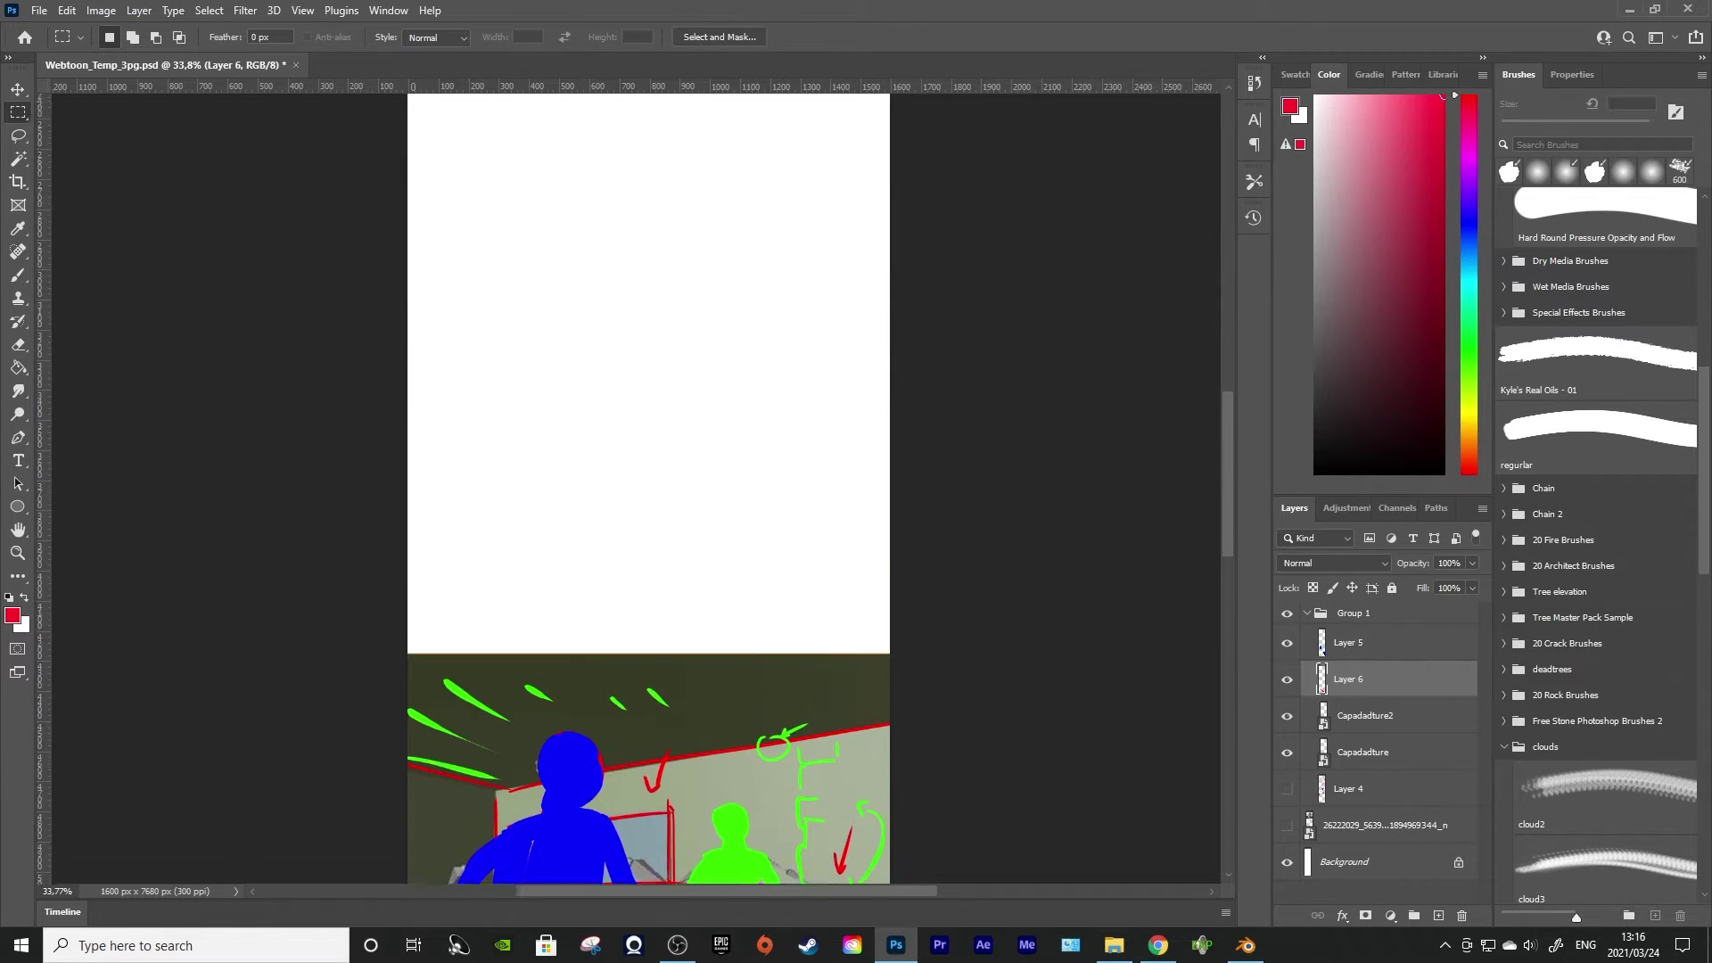
Switch to the Brush tool
key("b")
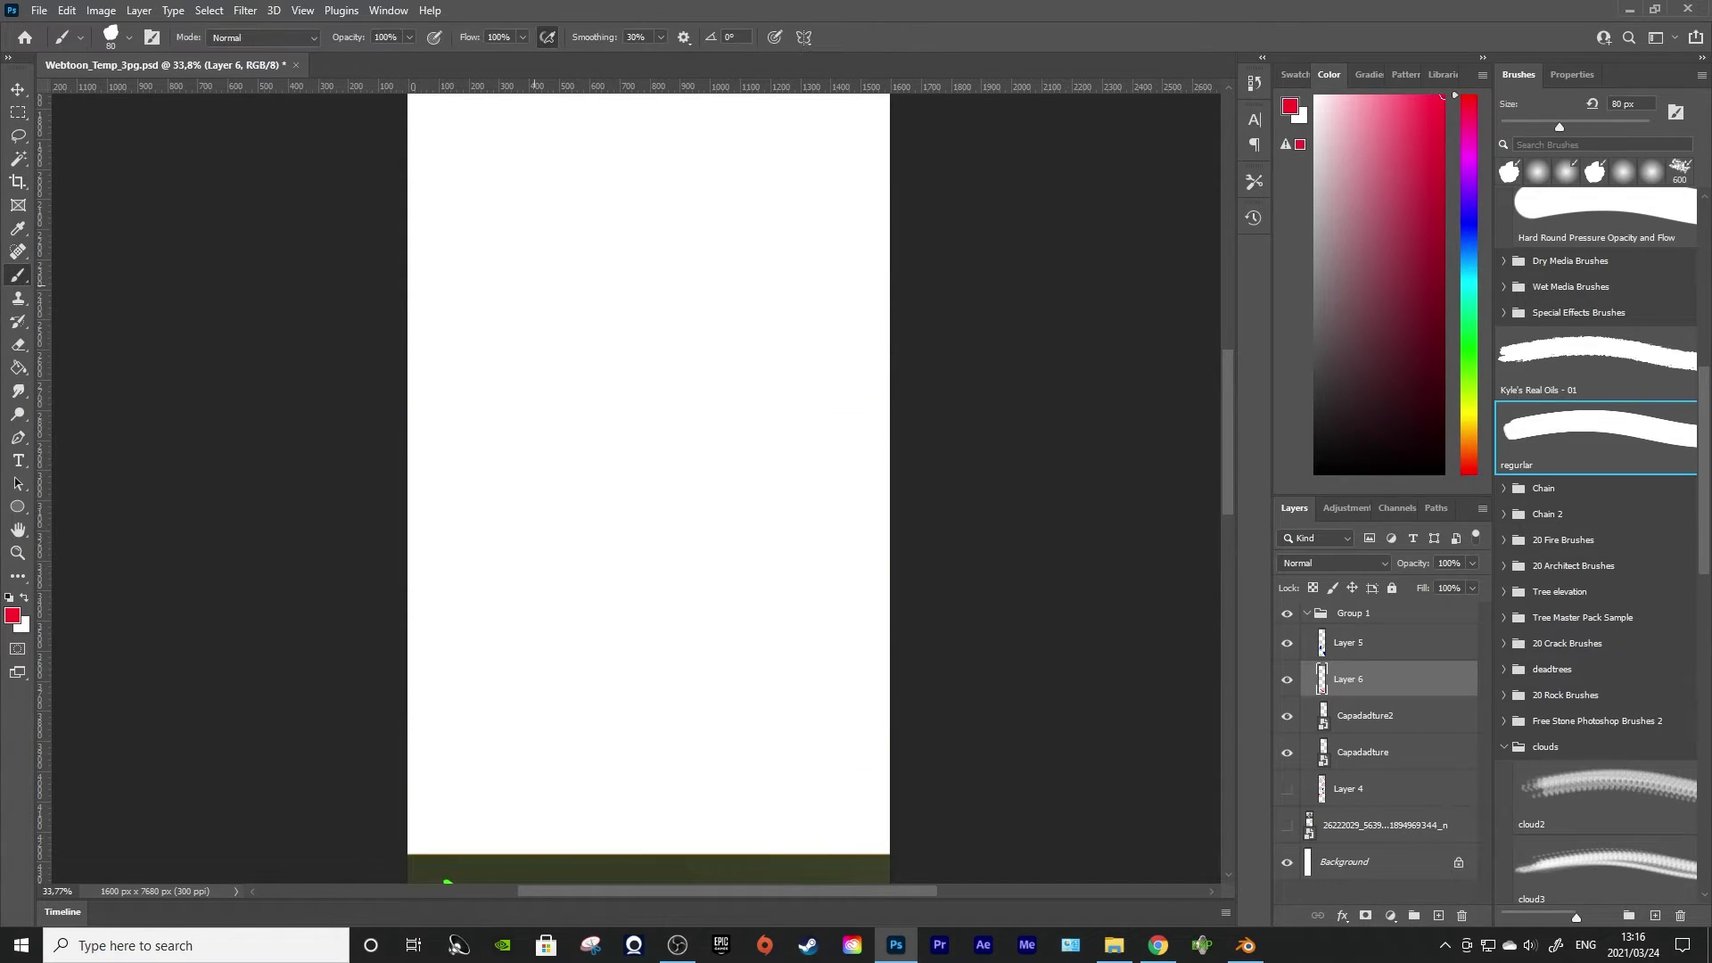
left_click_drag(453, 302, 889, 301)
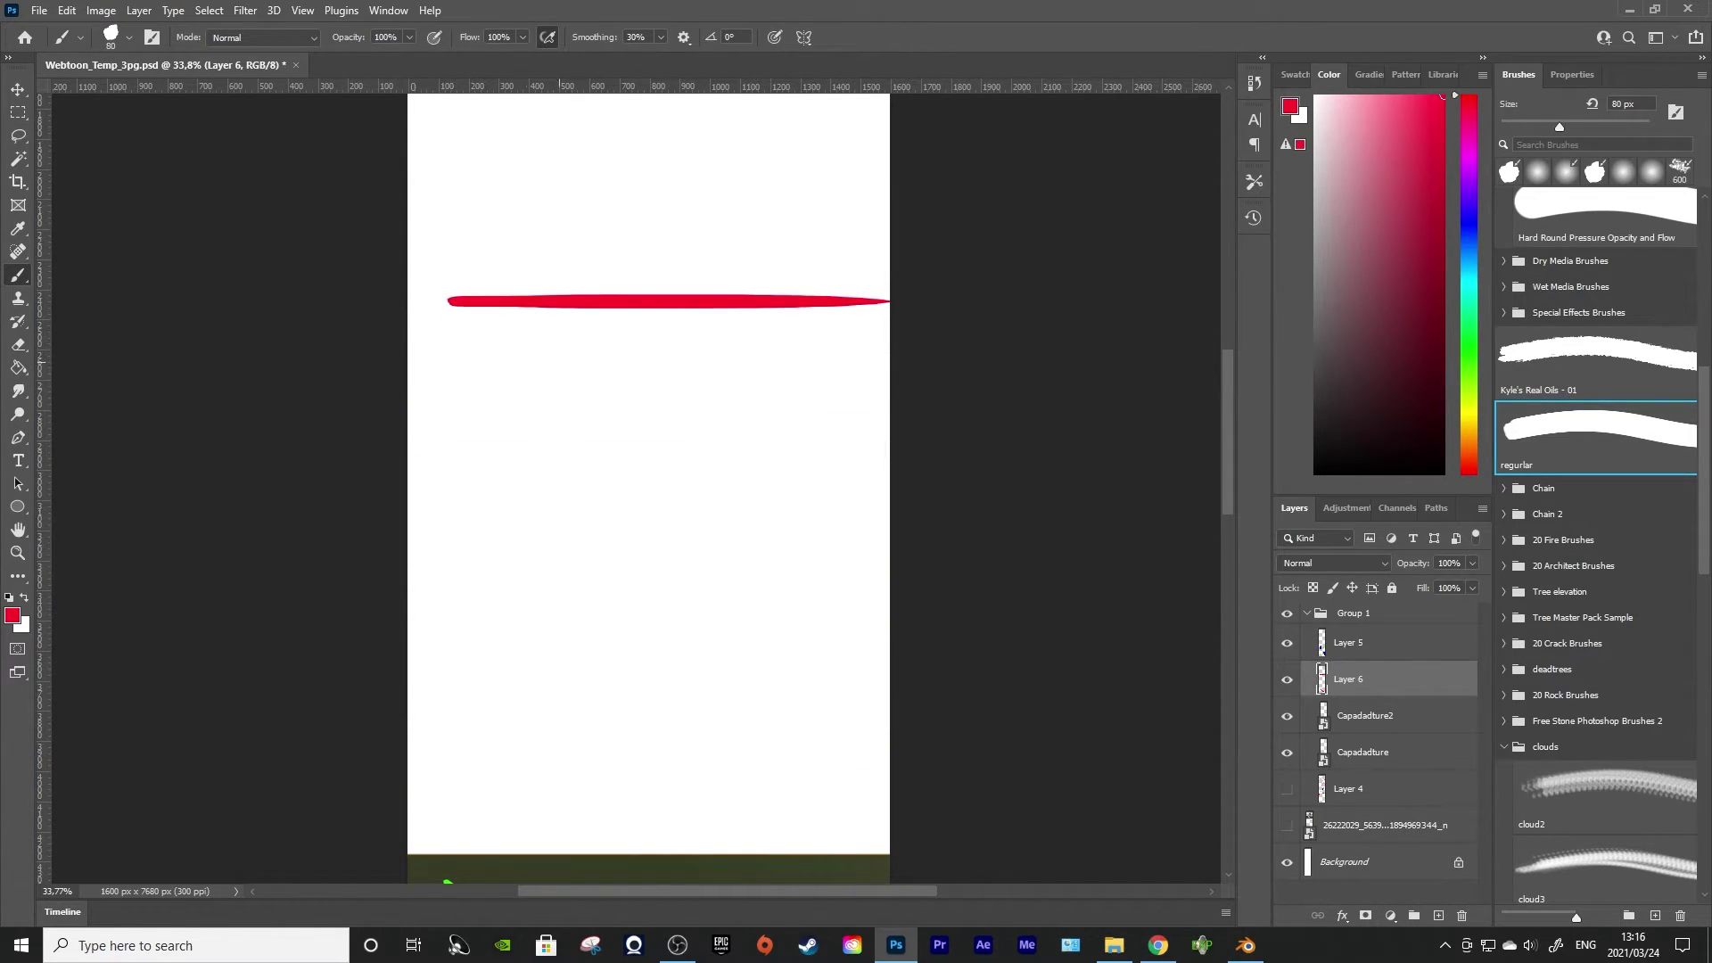
key("ctrl+z")
left_click_drag(428, 294, 765, 295)
key("ctrl+z")
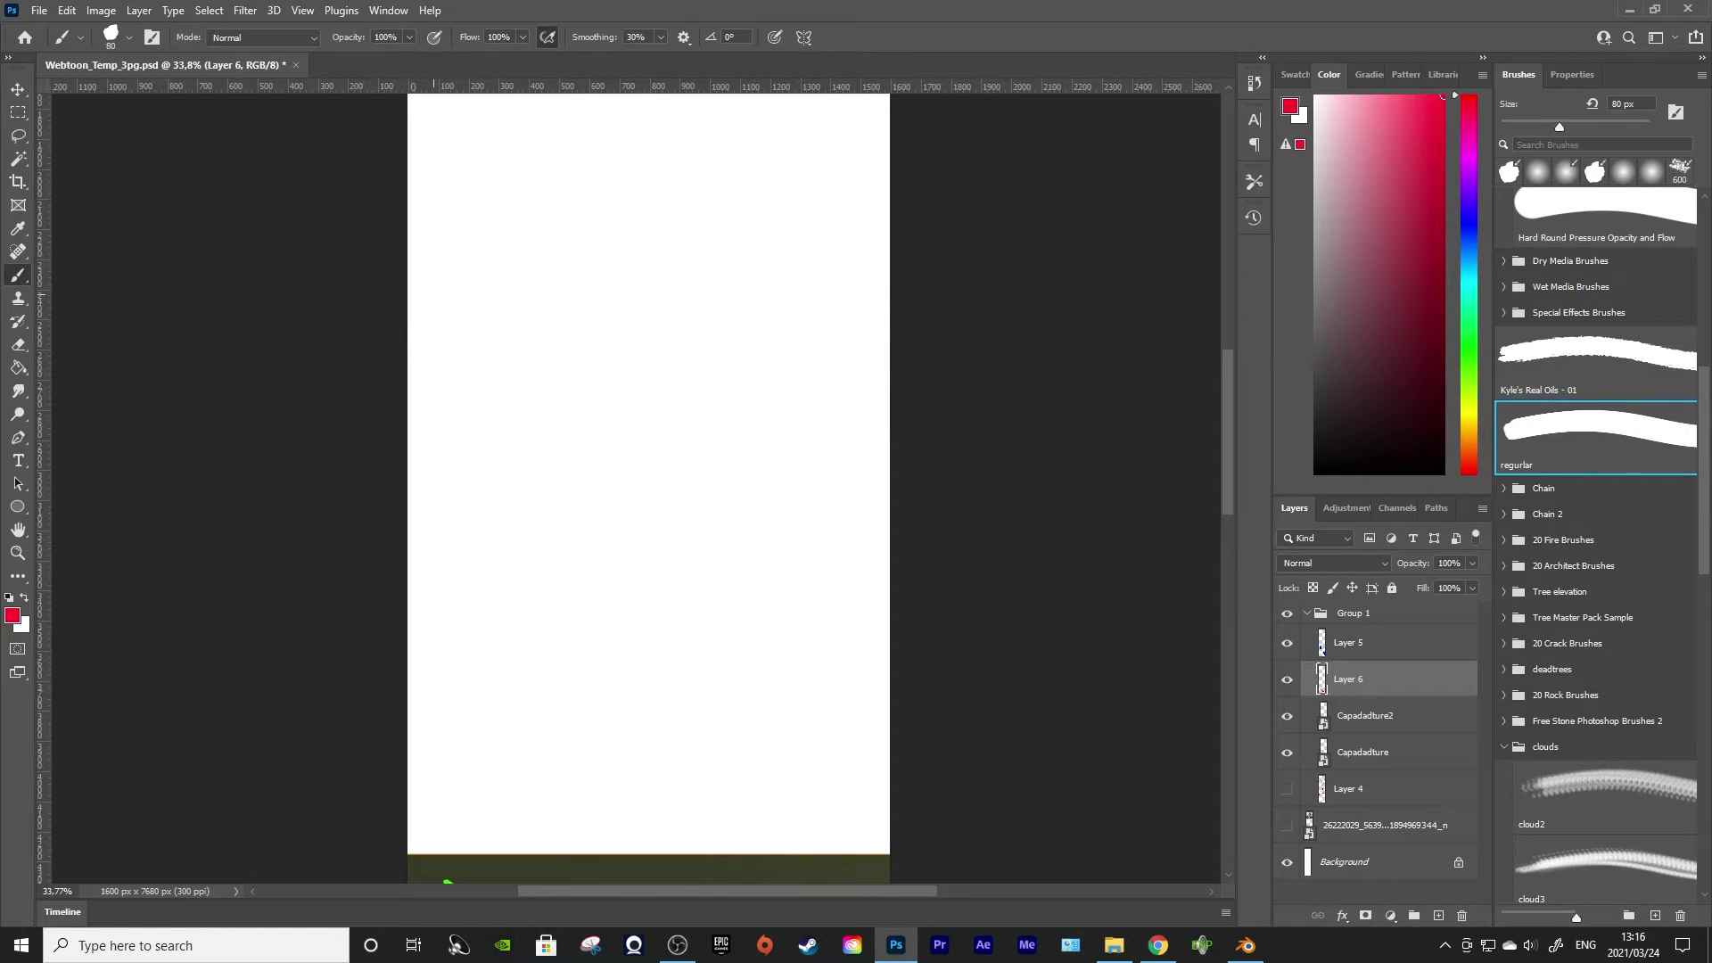
Draw a red rectangle with straight brush strokes in the blank page area above the upper panel as a room plan
left_click(425, 291)
left_click(820, 292, "shift")
mouse_move(422, 287)
left_mouse_down()
mouse_move(424, 511)
mouse_move(487, 644)
mouse_move(462, 593)
mouse_move(423, 599)
left_mouse_up()
left_click(523, 599, "shift")
left_click(832, 599, "shift")
left_click_drag(846, 299, 847, 615)
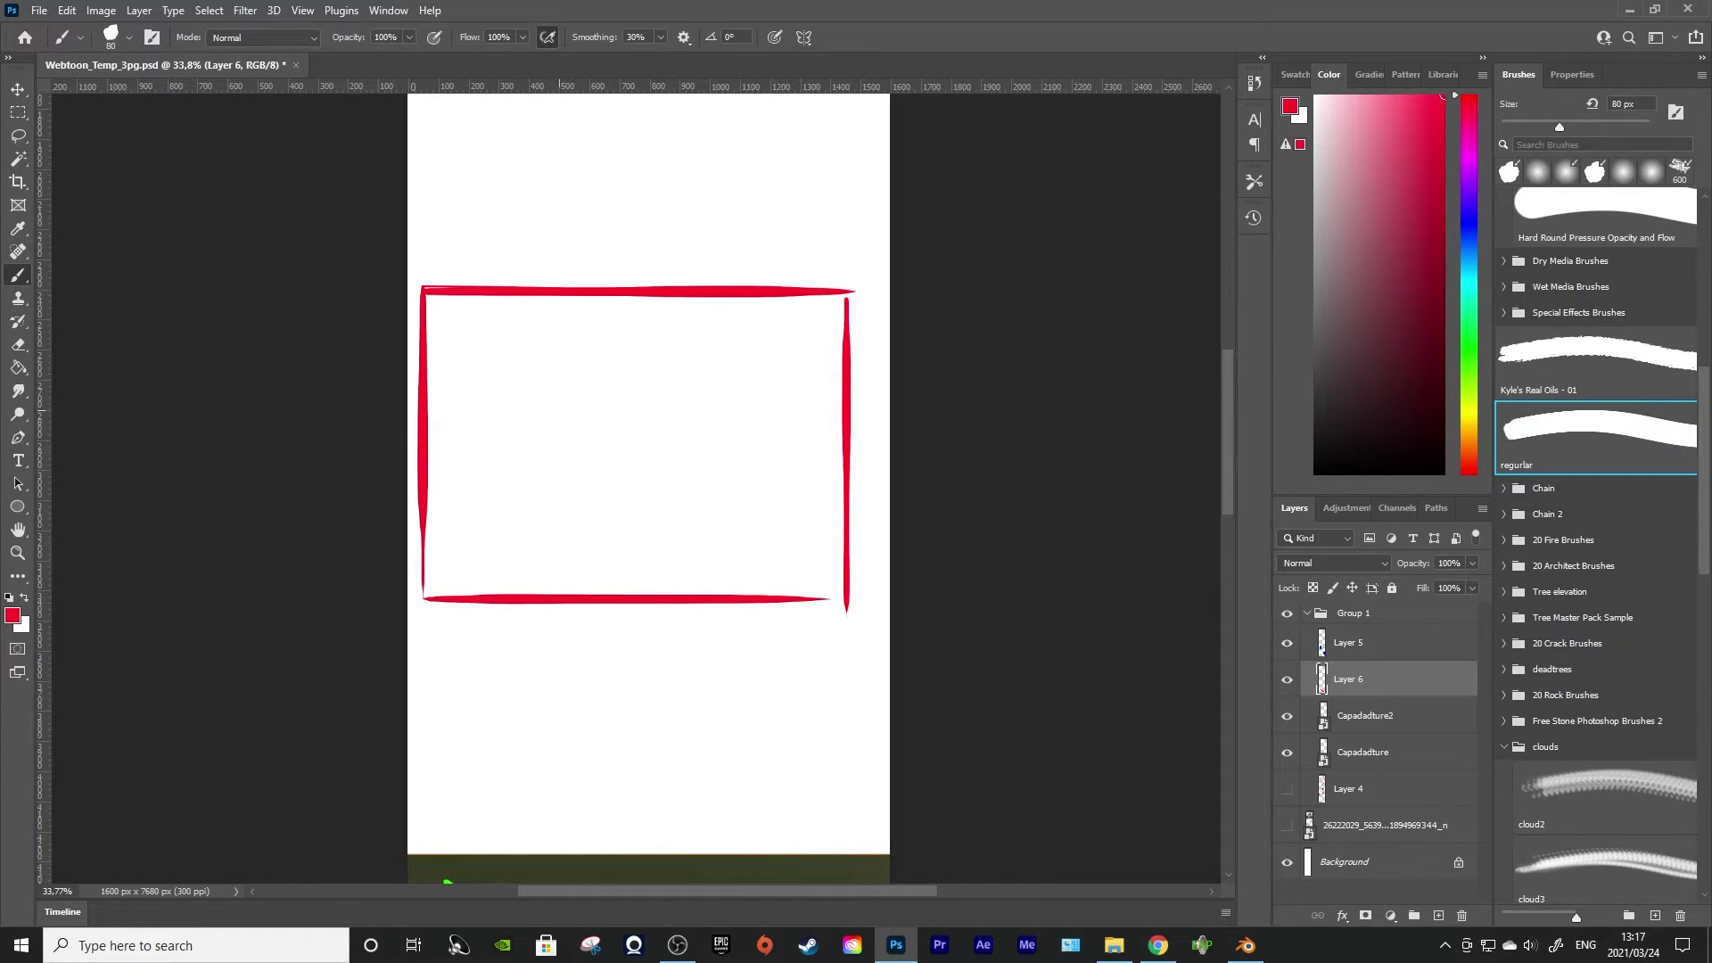
left_click(558, 409)
key("ctrl+z")
Mark the two characters inside the red room plan with a green dot and a blue dot side by side
left_click(1468, 348)
scroll(543, 301, "down", 8)
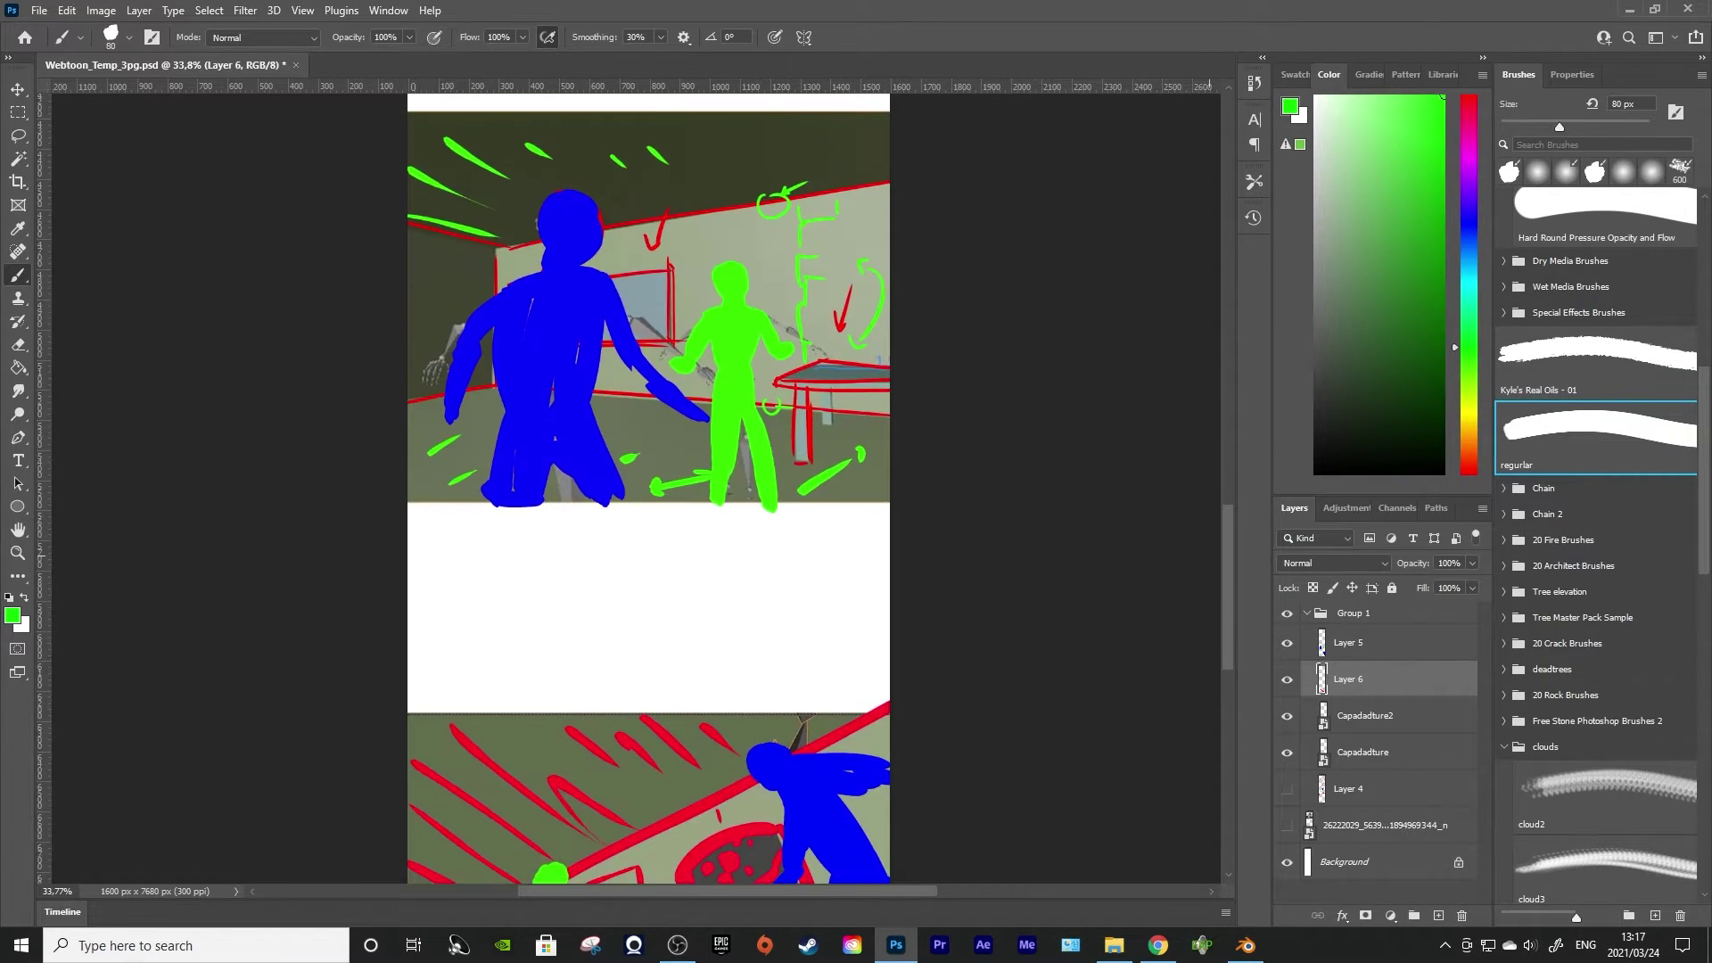
scroll(542, 300, "up", 4)
scroll(542, 301, "down", 4)
scroll(542, 300, "up", 8)
left_click(551, 298)
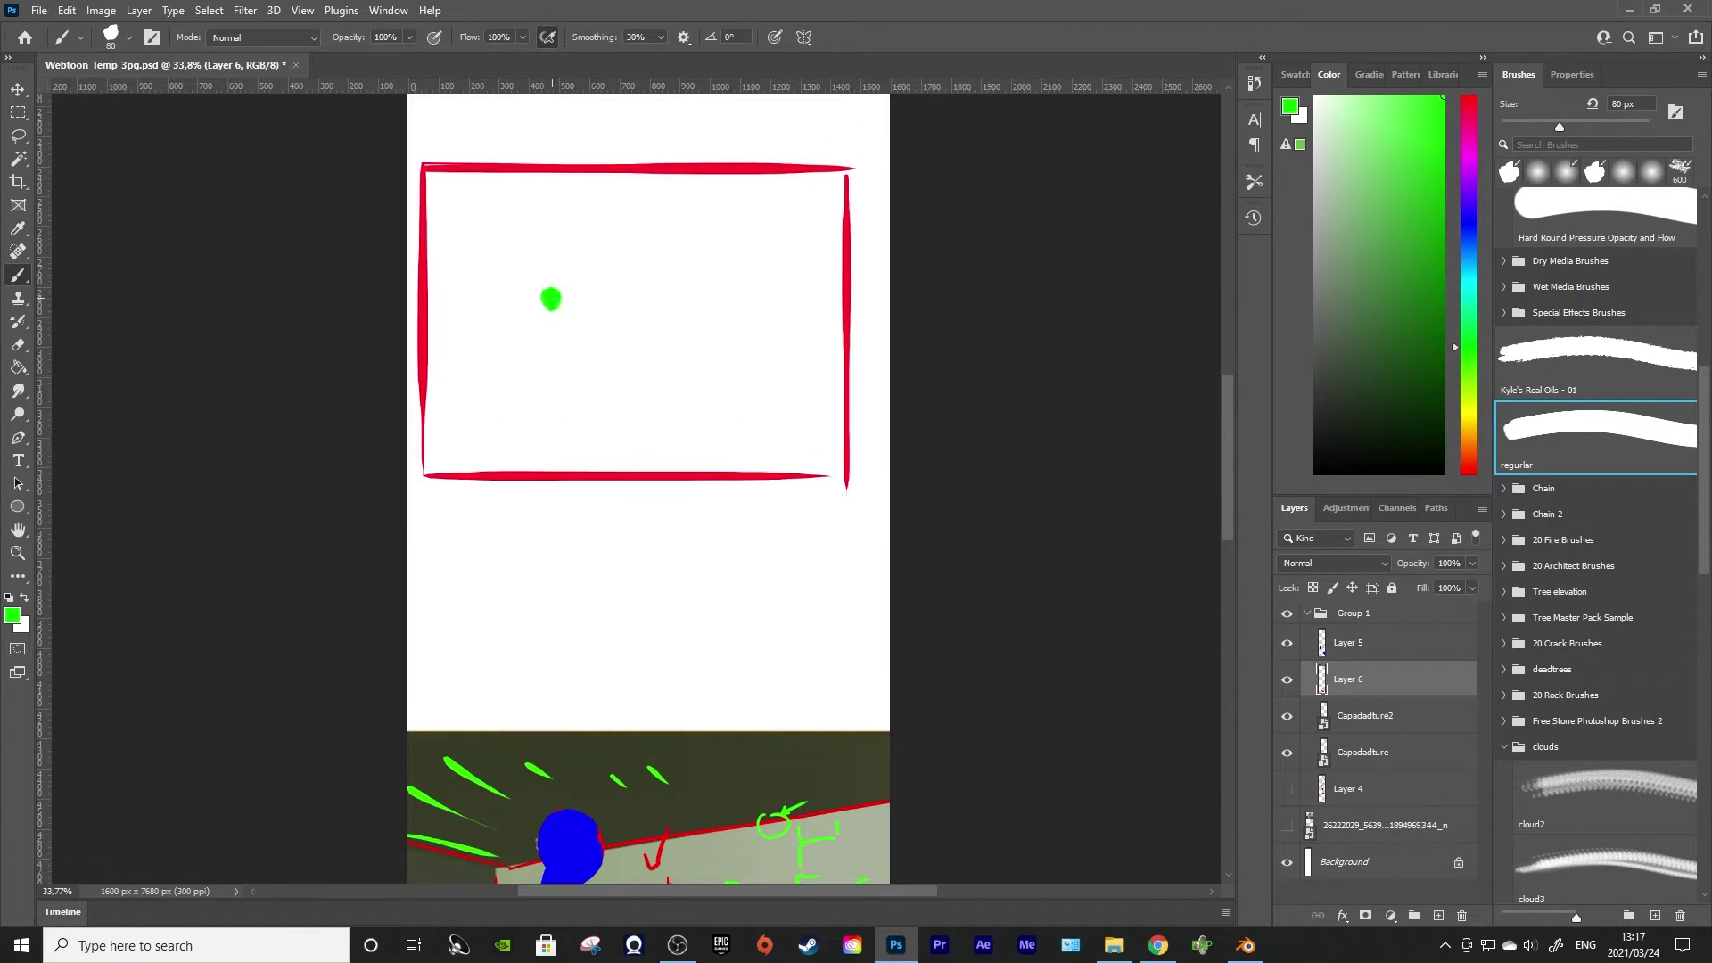
left_click(1468, 227)
left_click(702, 295)
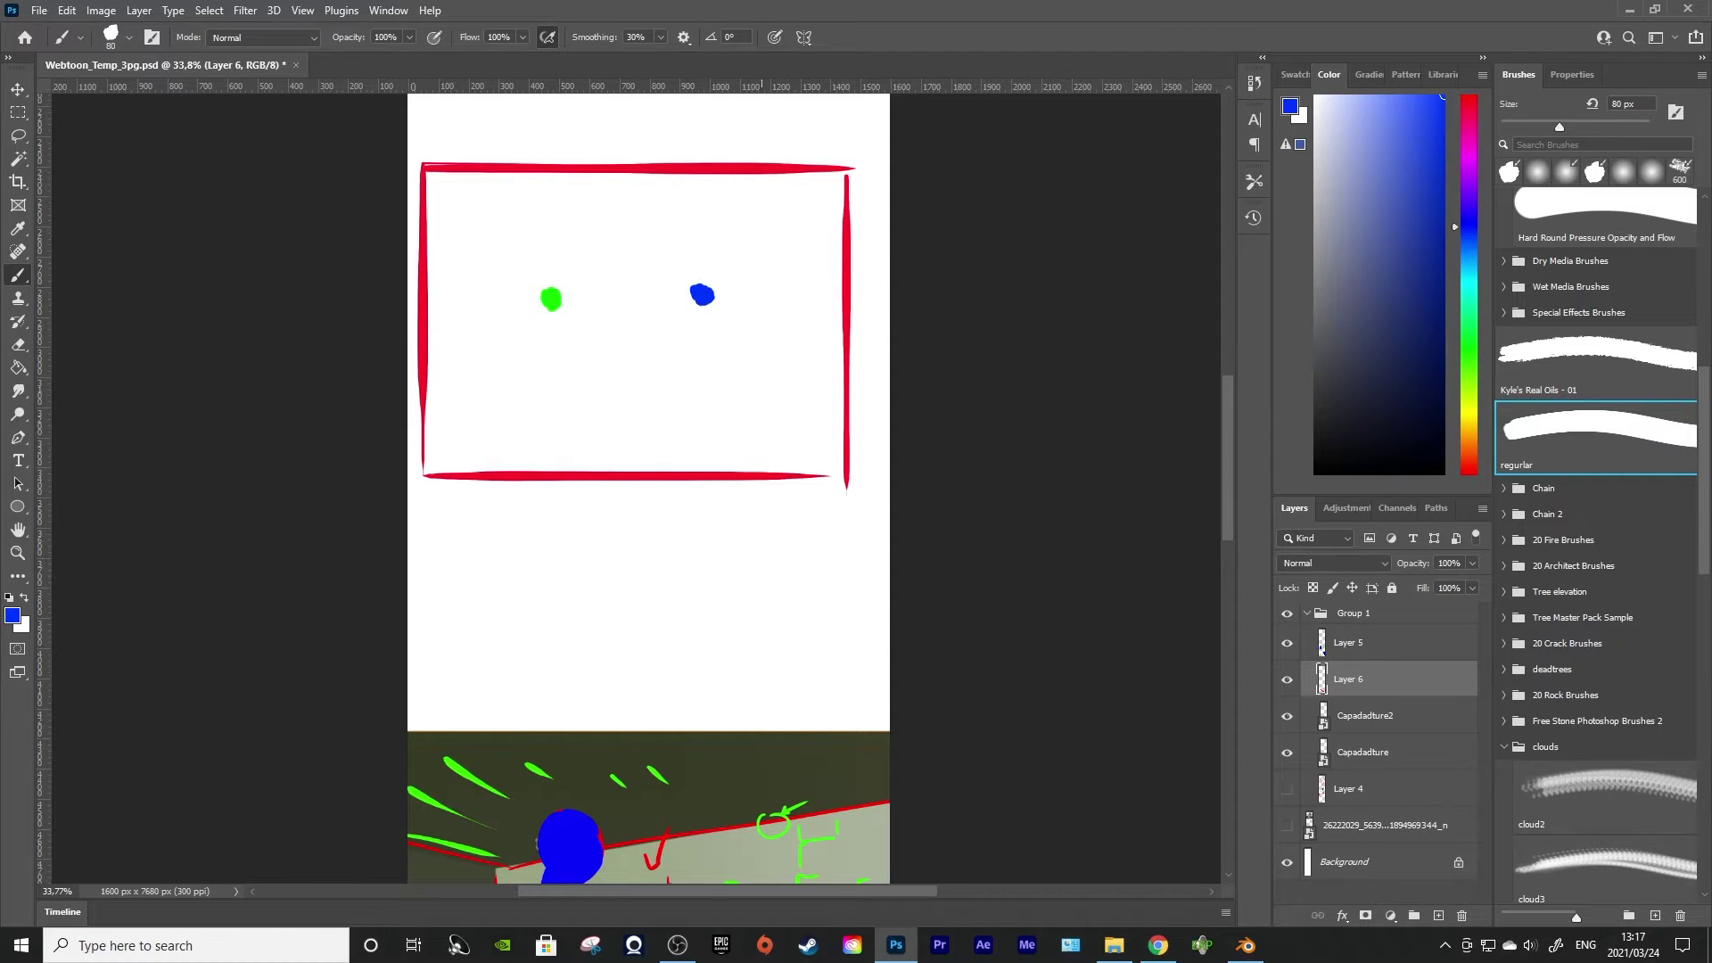
Paint red furniture blobs inside the room plan and red wall lines with blobs along its left and upper edges
left_click(1468, 474)
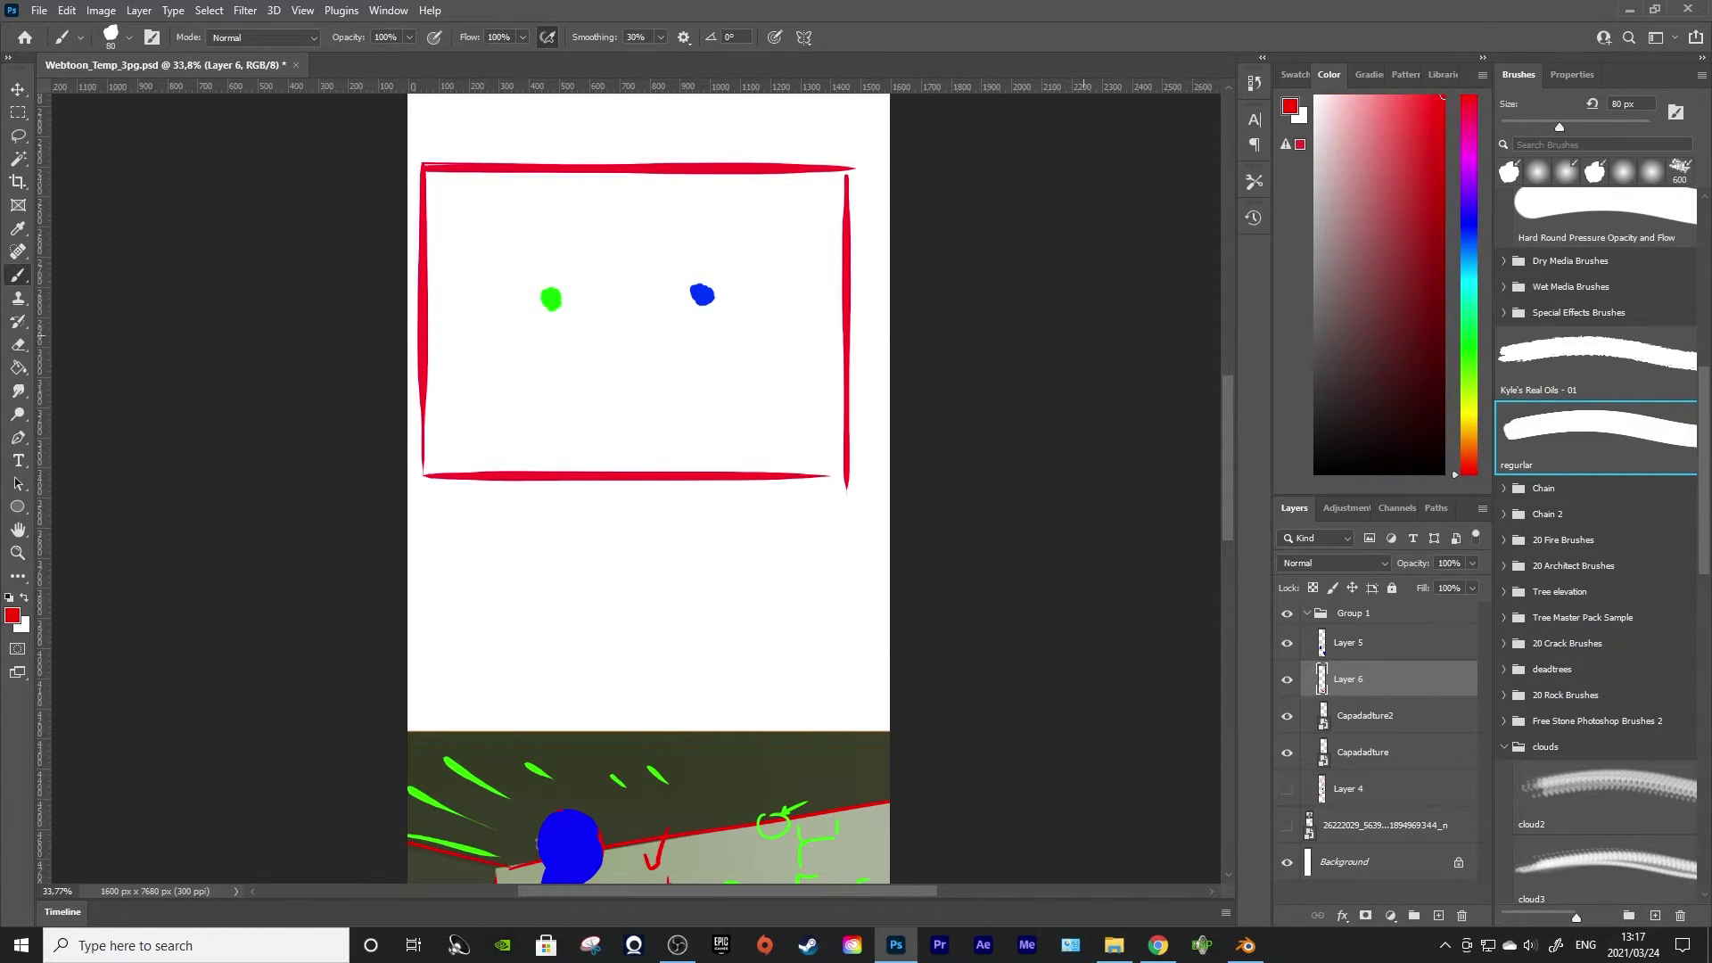
mouse_move(531, 203)
left_mouse_down()
mouse_move(469, 205)
mouse_move(535, 233)
mouse_move(499, 221)
left_mouse_up()
left_click_drag(754, 370, 756, 385)
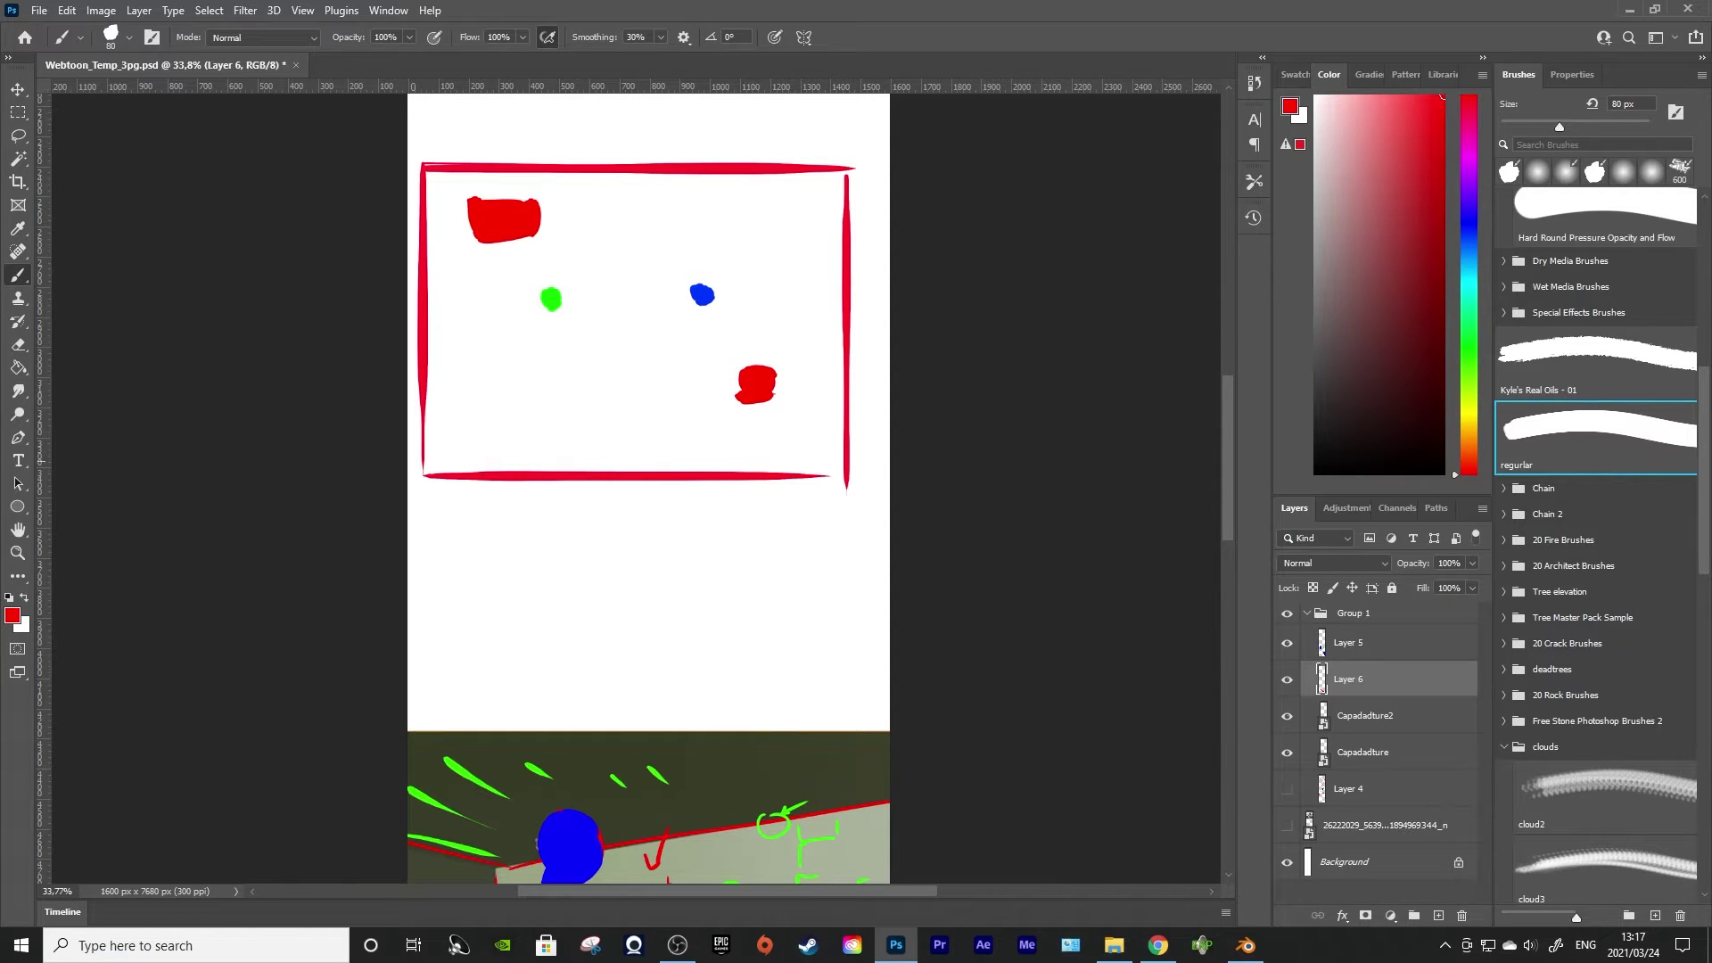
left_click_drag(436, 356, 433, 419)
mouse_move(439, 182)
left_mouse_down()
mouse_move(444, 453)
mouse_move(839, 214)
left_mouse_up()
left_click_drag(628, 189, 664, 179)
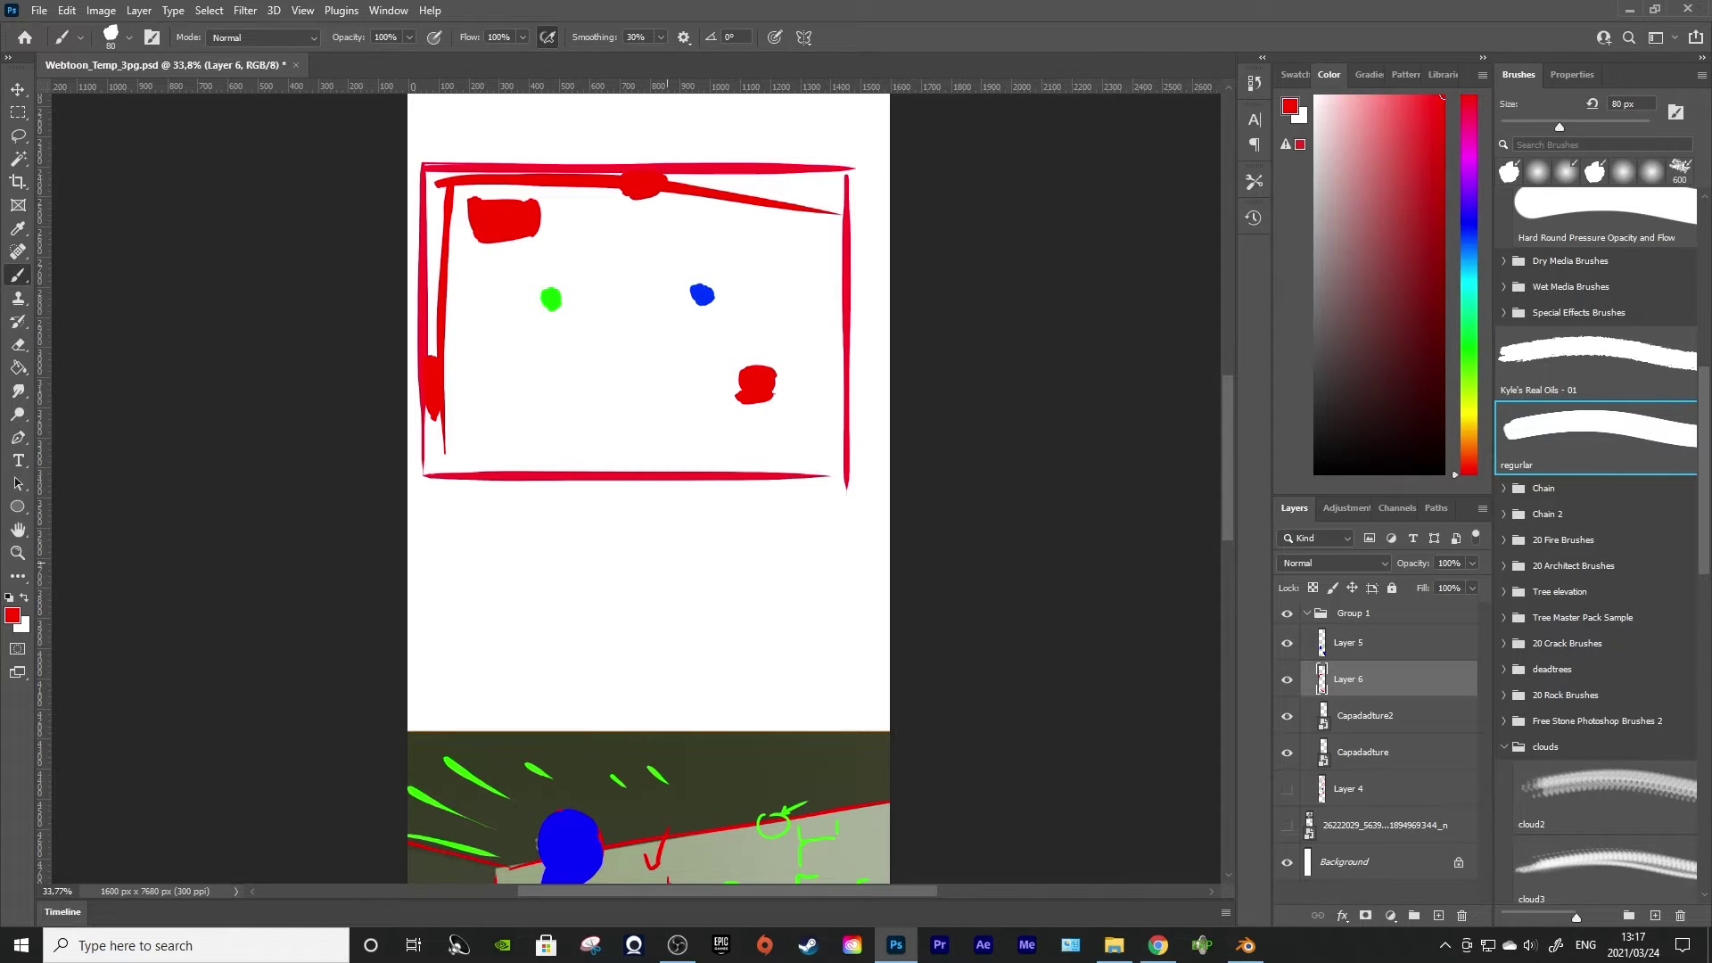
Add red blobs along the plan's lower edge and in its upper-right corner, plus a vertical line inside the right wall
mouse_move(580, 467)
left_mouse_down()
mouse_move(661, 467)
mouse_move(579, 463)
mouse_move(572, 435)
left_mouse_up()
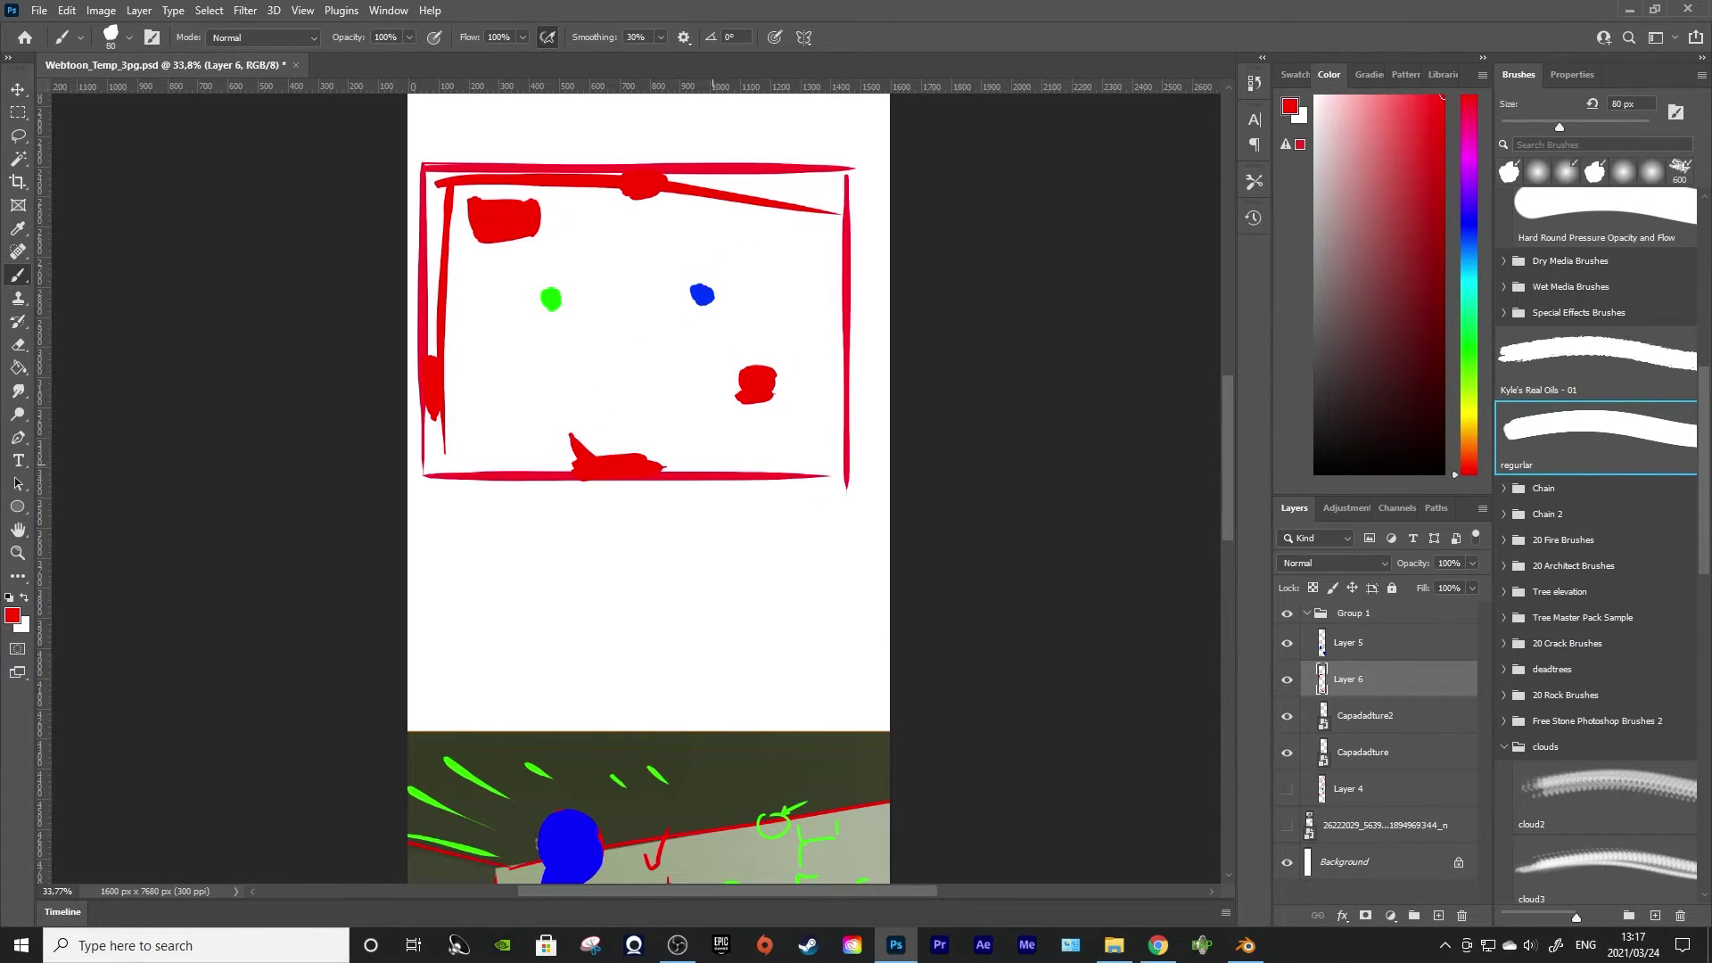
left_click_drag(712, 467, 720, 446)
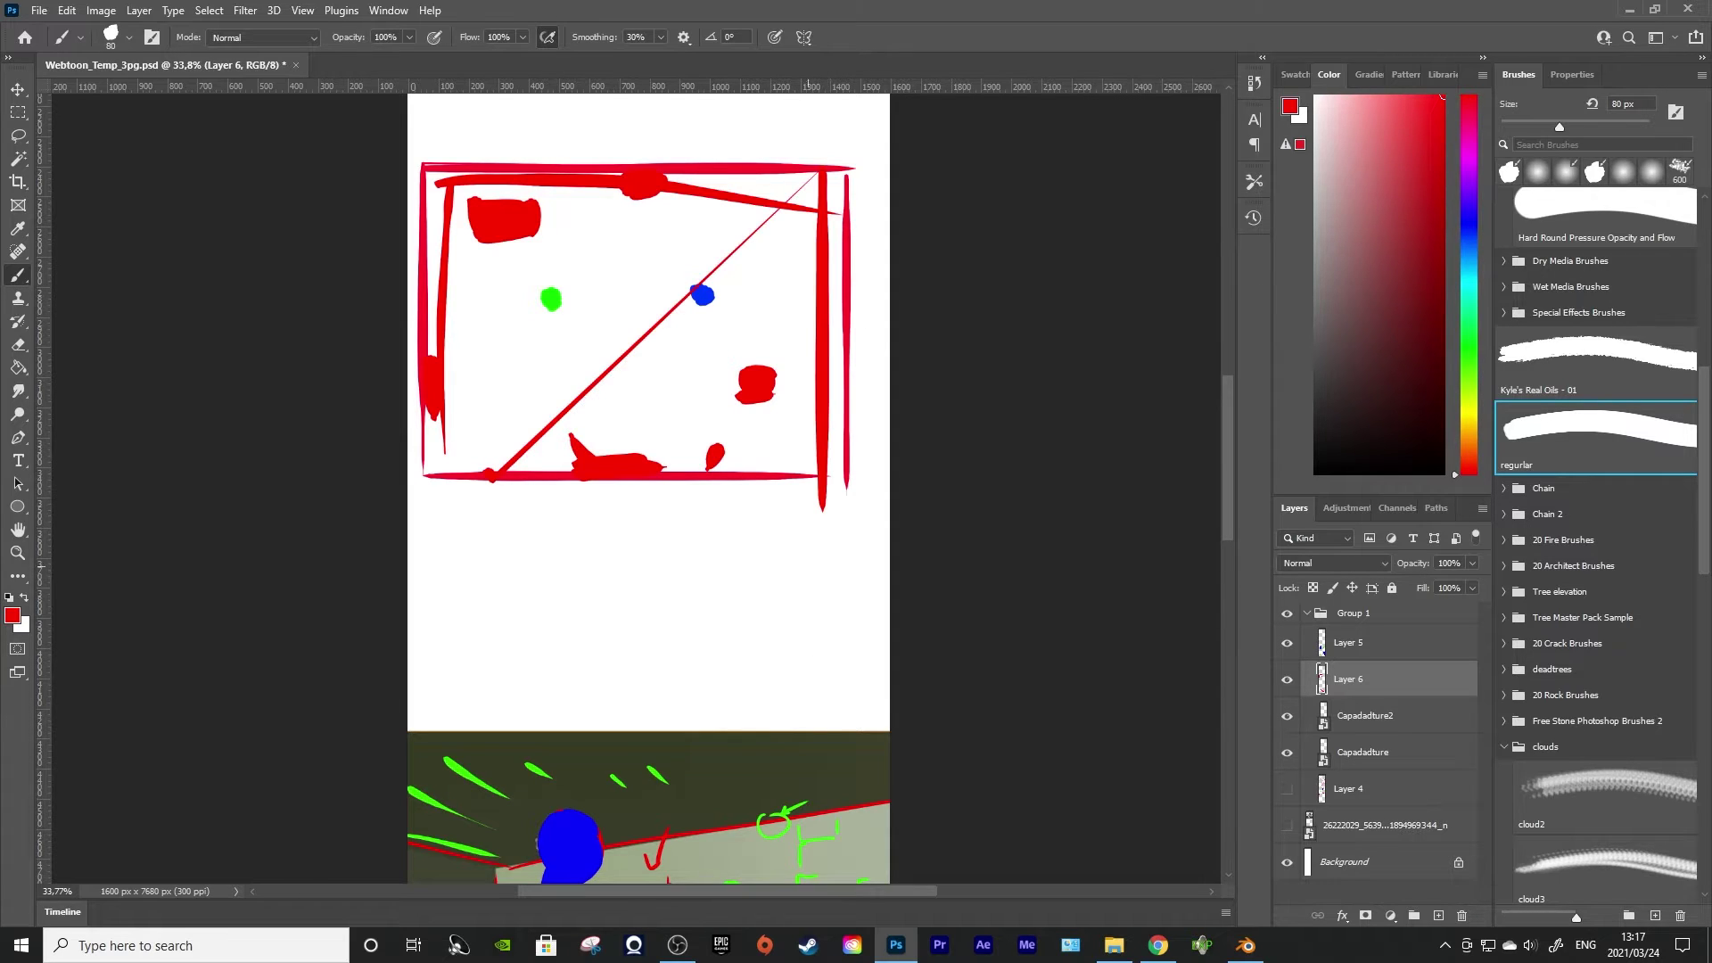
left_click_drag(821, 173, 824, 486)
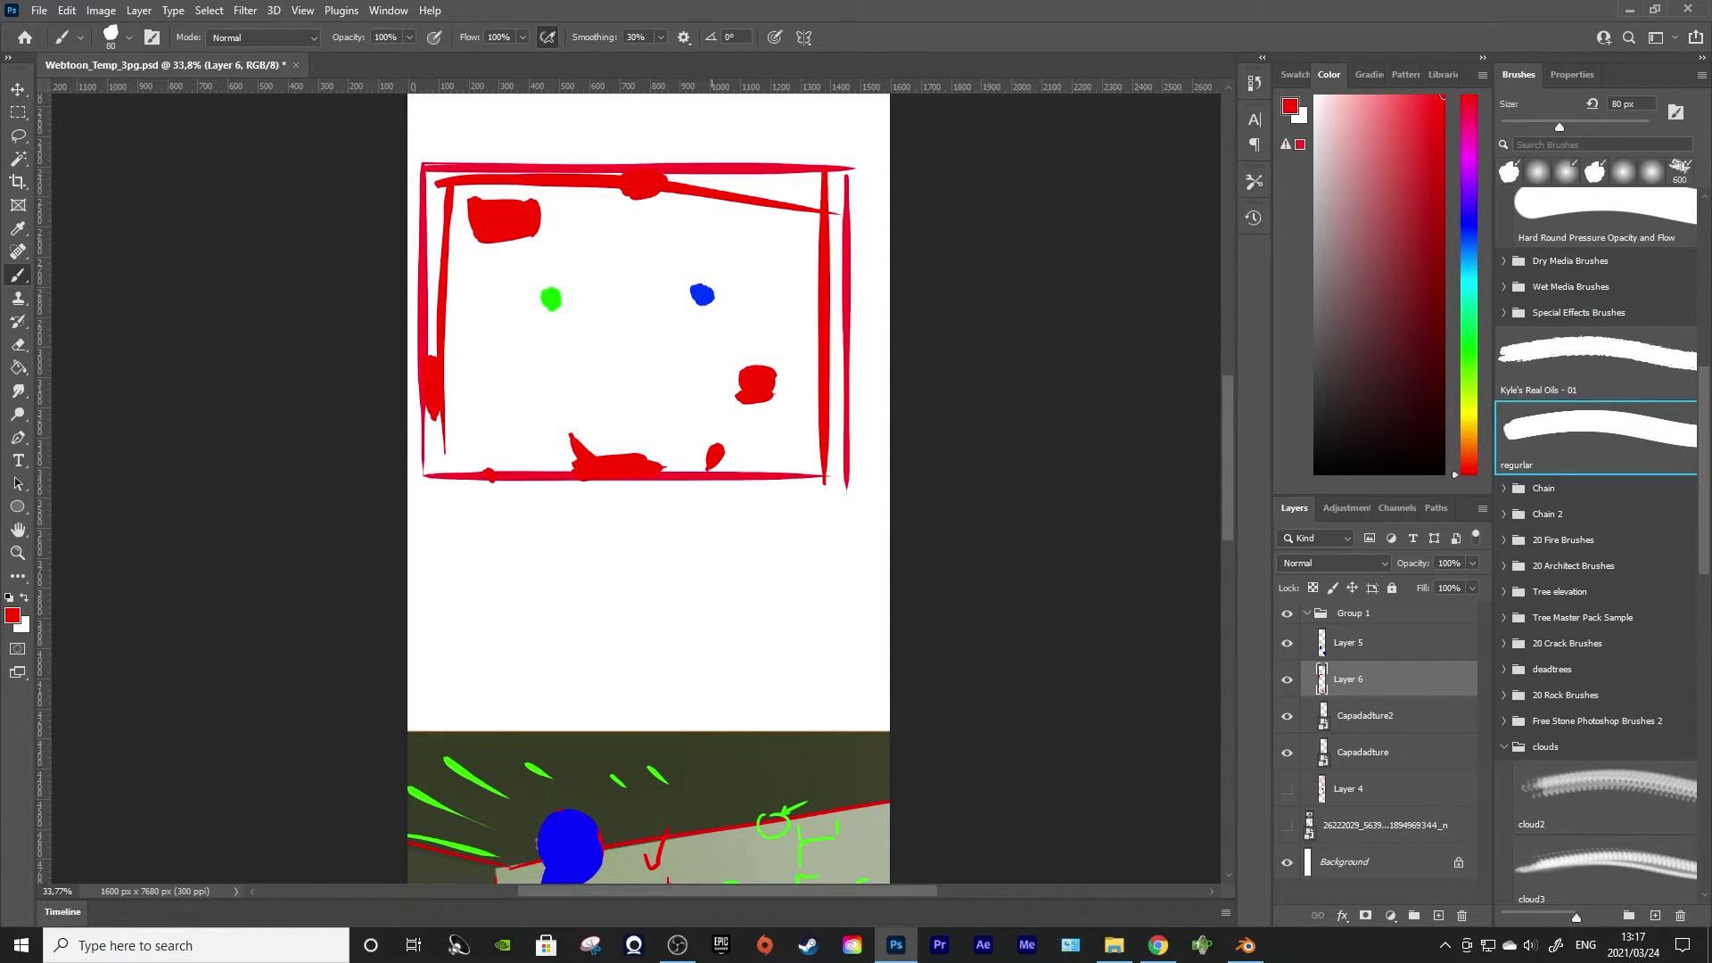
mouse_move(760, 233)
left_mouse_down()
mouse_move(788, 239)
mouse_move(748, 233)
mouse_move(765, 253)
mouse_move(781, 239)
left_mouse_up()
Paint over the red object blobs throughout the room plan in yellow to distinguish them from the walls
left_click(1469, 220)
left_click(1462, 418)
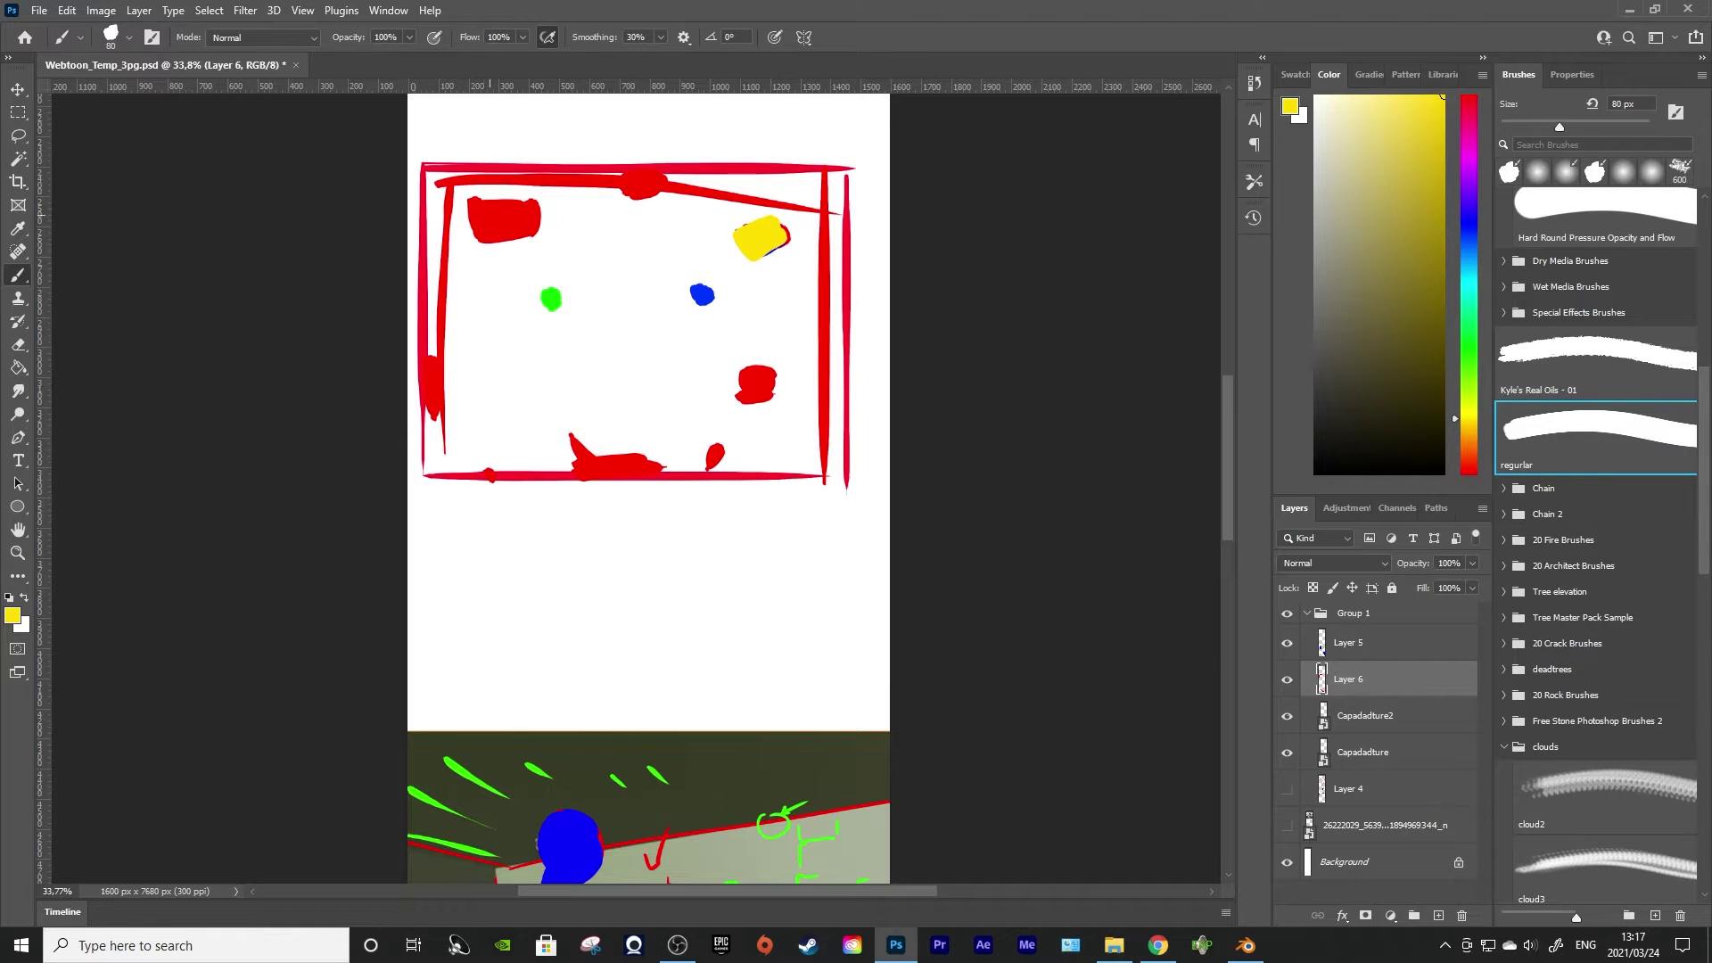
mouse_move(472, 207)
left_mouse_down()
mouse_move(526, 233)
mouse_move(468, 214)
mouse_move(511, 223)
left_mouse_up()
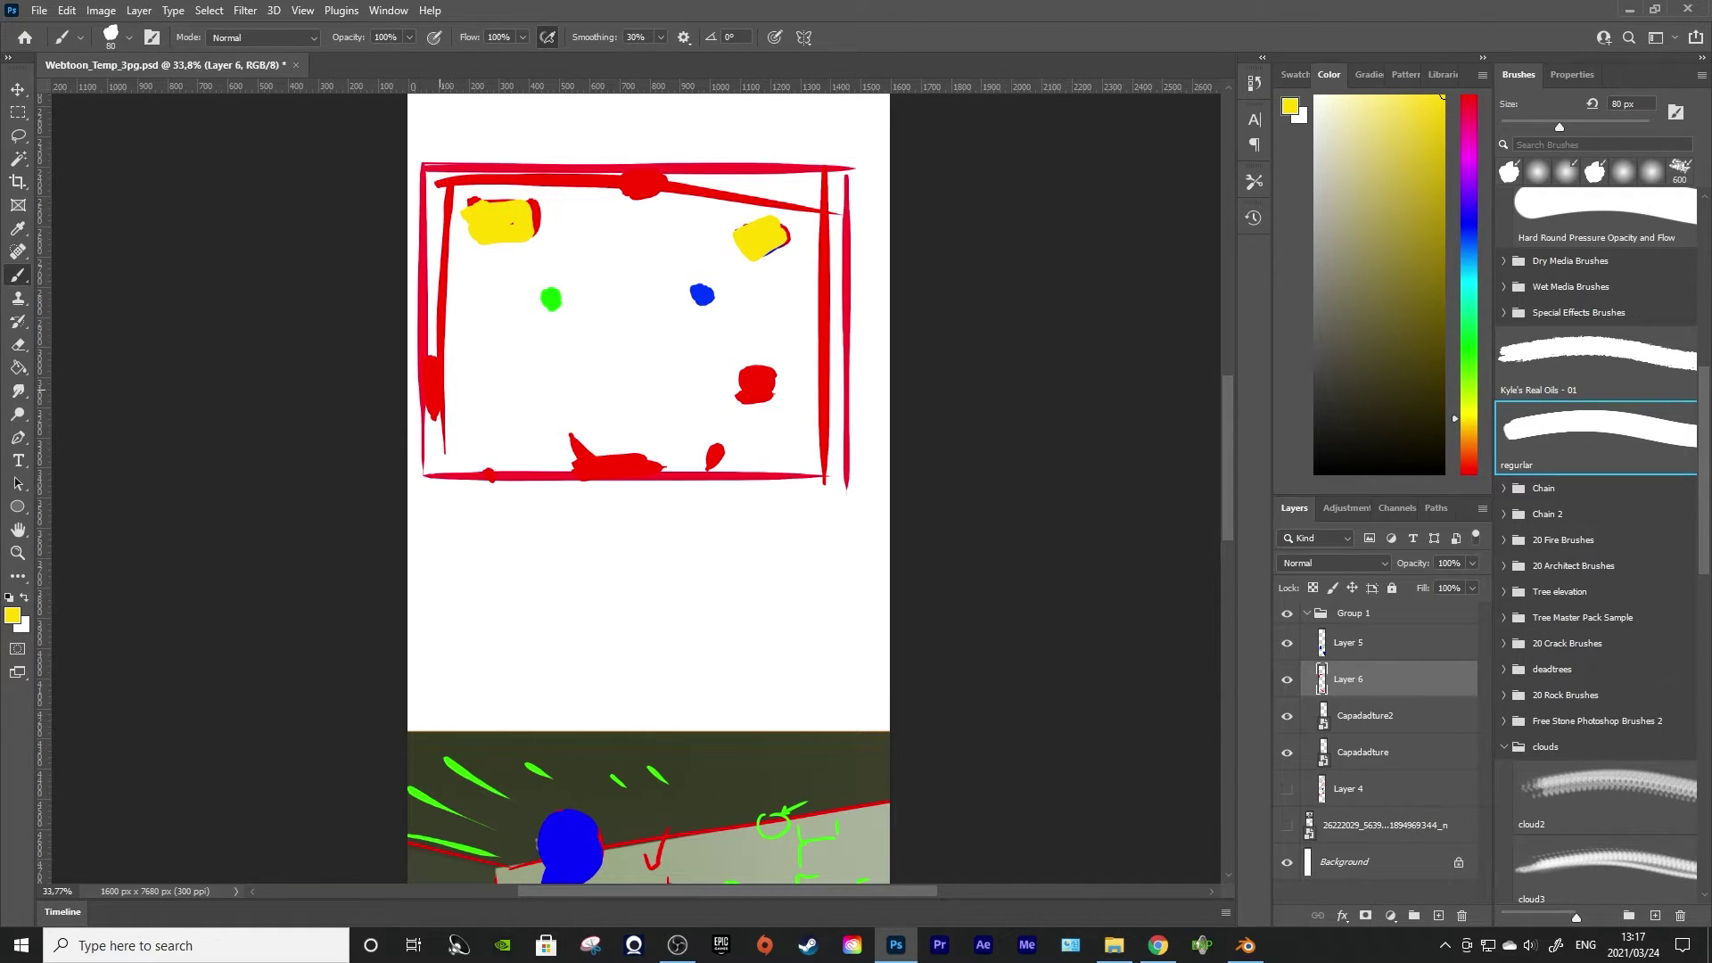
left_click_drag(426, 361, 432, 397)
left_click_drag(566, 459, 660, 464)
left_click_drag(492, 472, 510, 475)
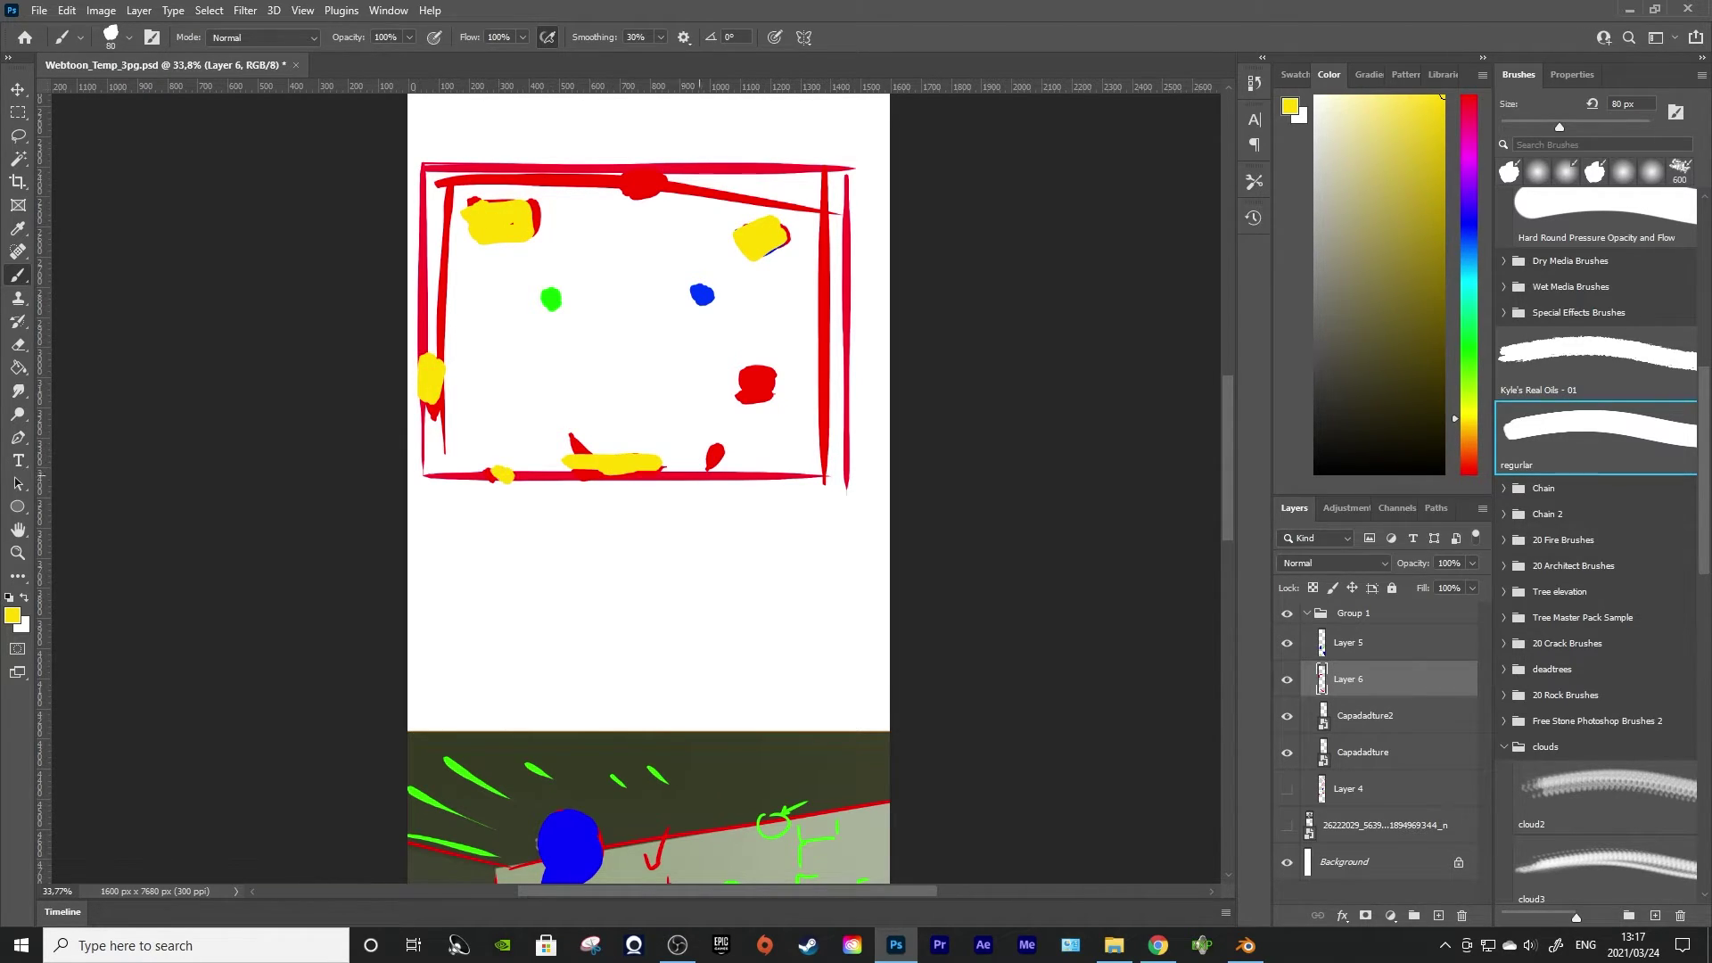
left_click_drag(713, 446, 716, 460)
left_click_drag(747, 377, 765, 381)
mouse_move(640, 184)
left_mouse_down()
mouse_move(661, 181)
mouse_move(640, 176)
left_mouse_up()
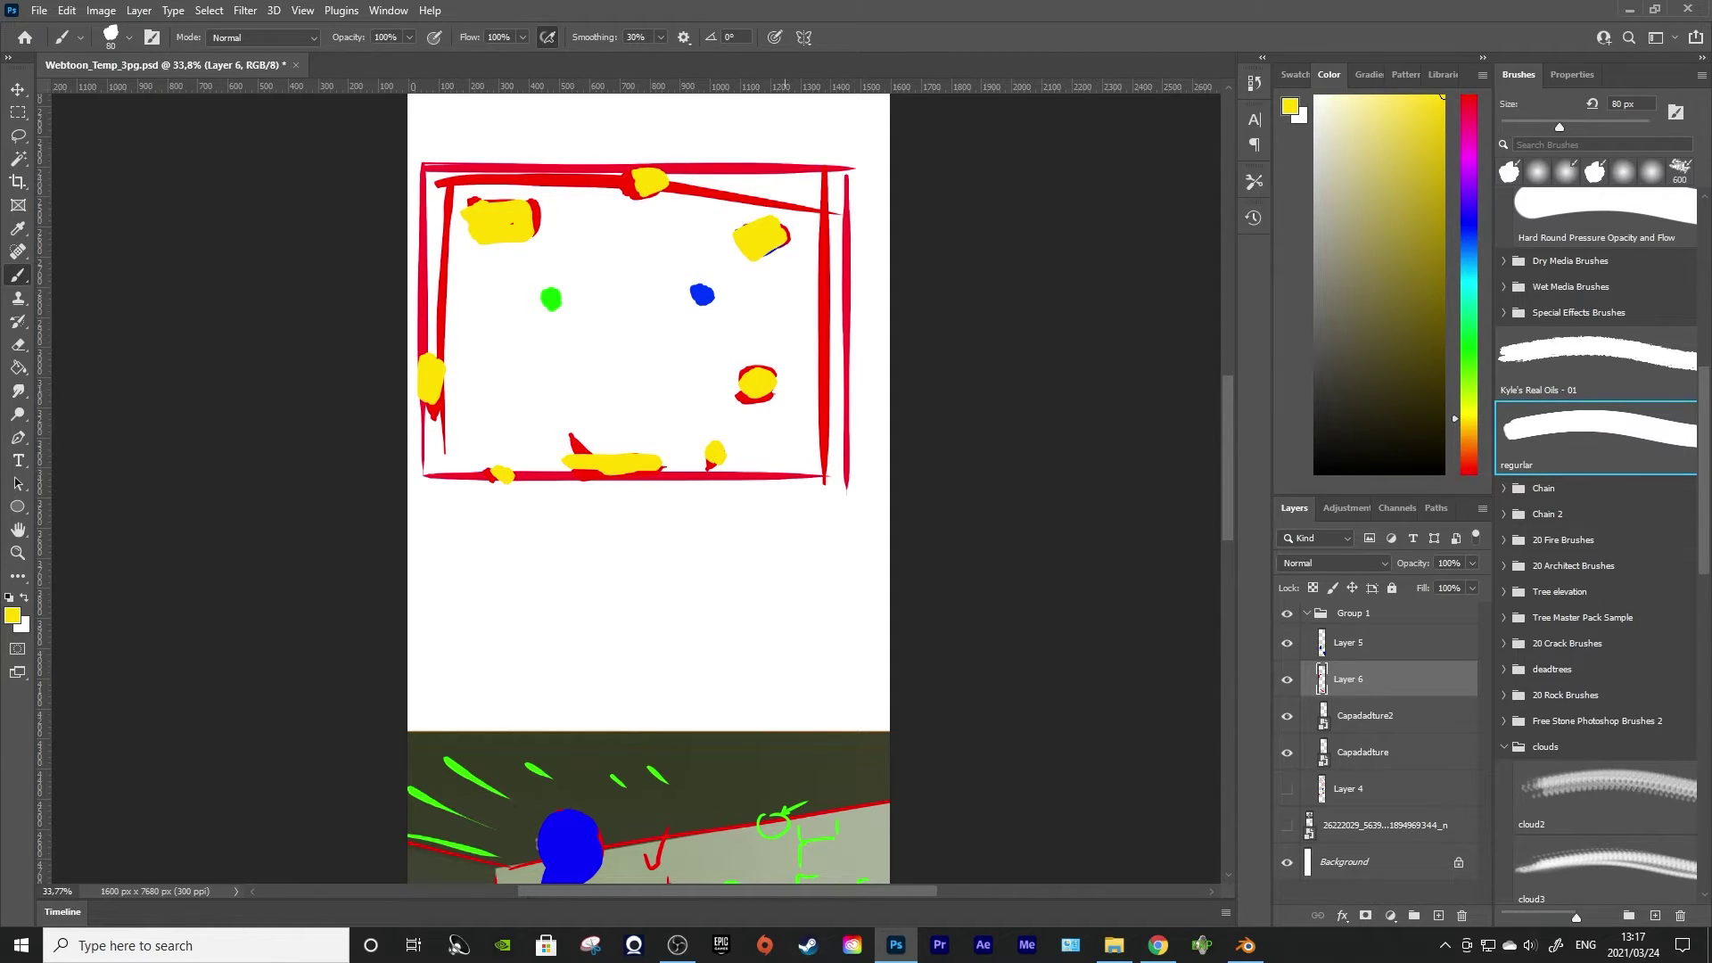
Draw yellow arrows from the upper-right object toward the room's center, between the two dots, and between the upper-left object and the green dot
left_click_drag(560, 381, 704, 355)
key("ctrl+z")
mouse_move(747, 239)
left_mouse_down()
mouse_move(585, 328)
mouse_move(599, 340)
left_mouse_up()
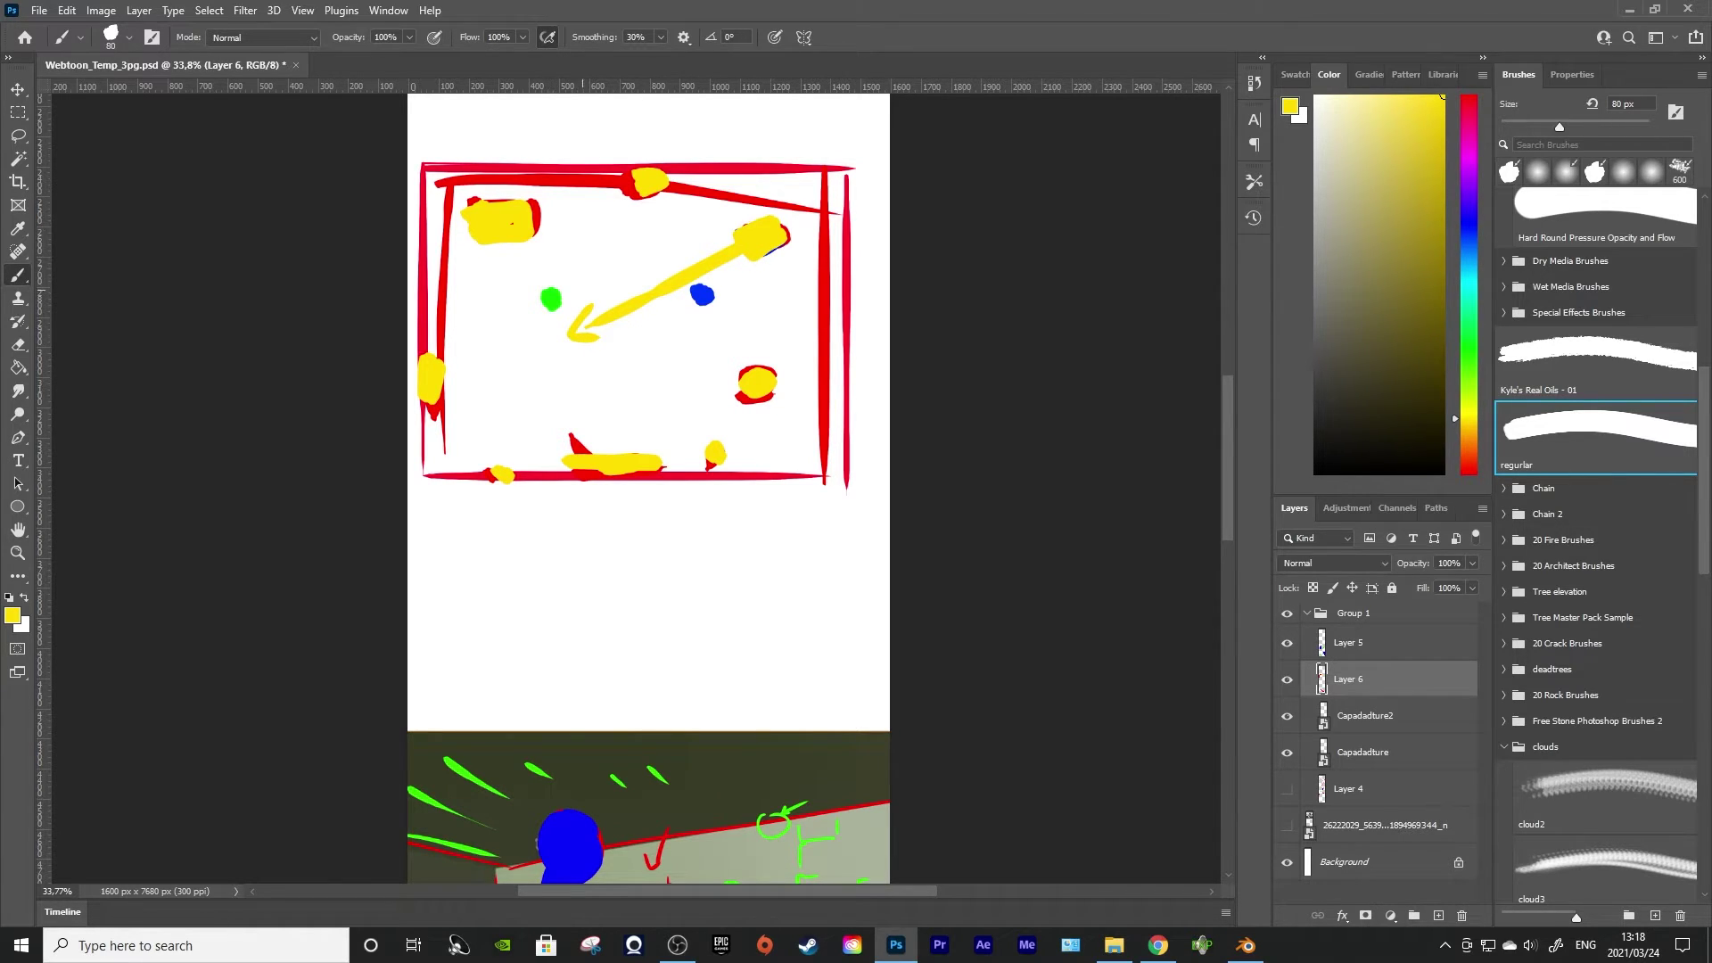
mouse_move(562, 274)
left_mouse_down()
mouse_move(536, 235)
mouse_move(573, 280)
mouse_move(671, 263)
left_mouse_up()
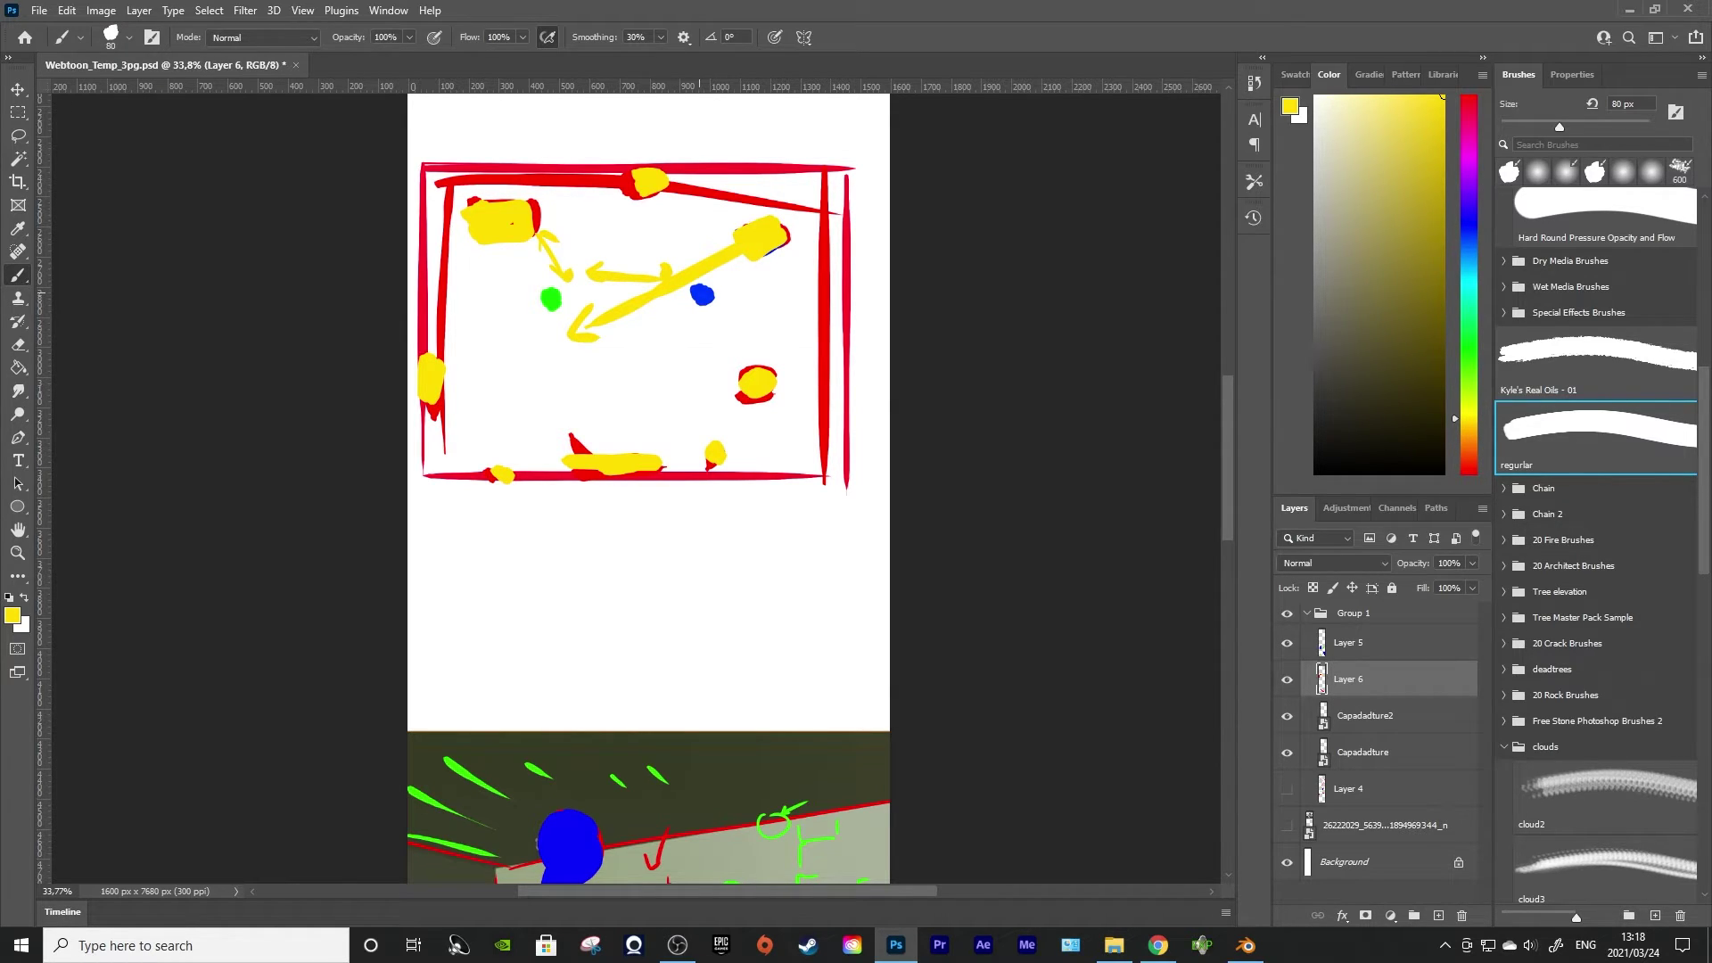
Close the Webtoon_Temp_3pg.psd document without saving the changes
scroll(649, 489, "down", 4)
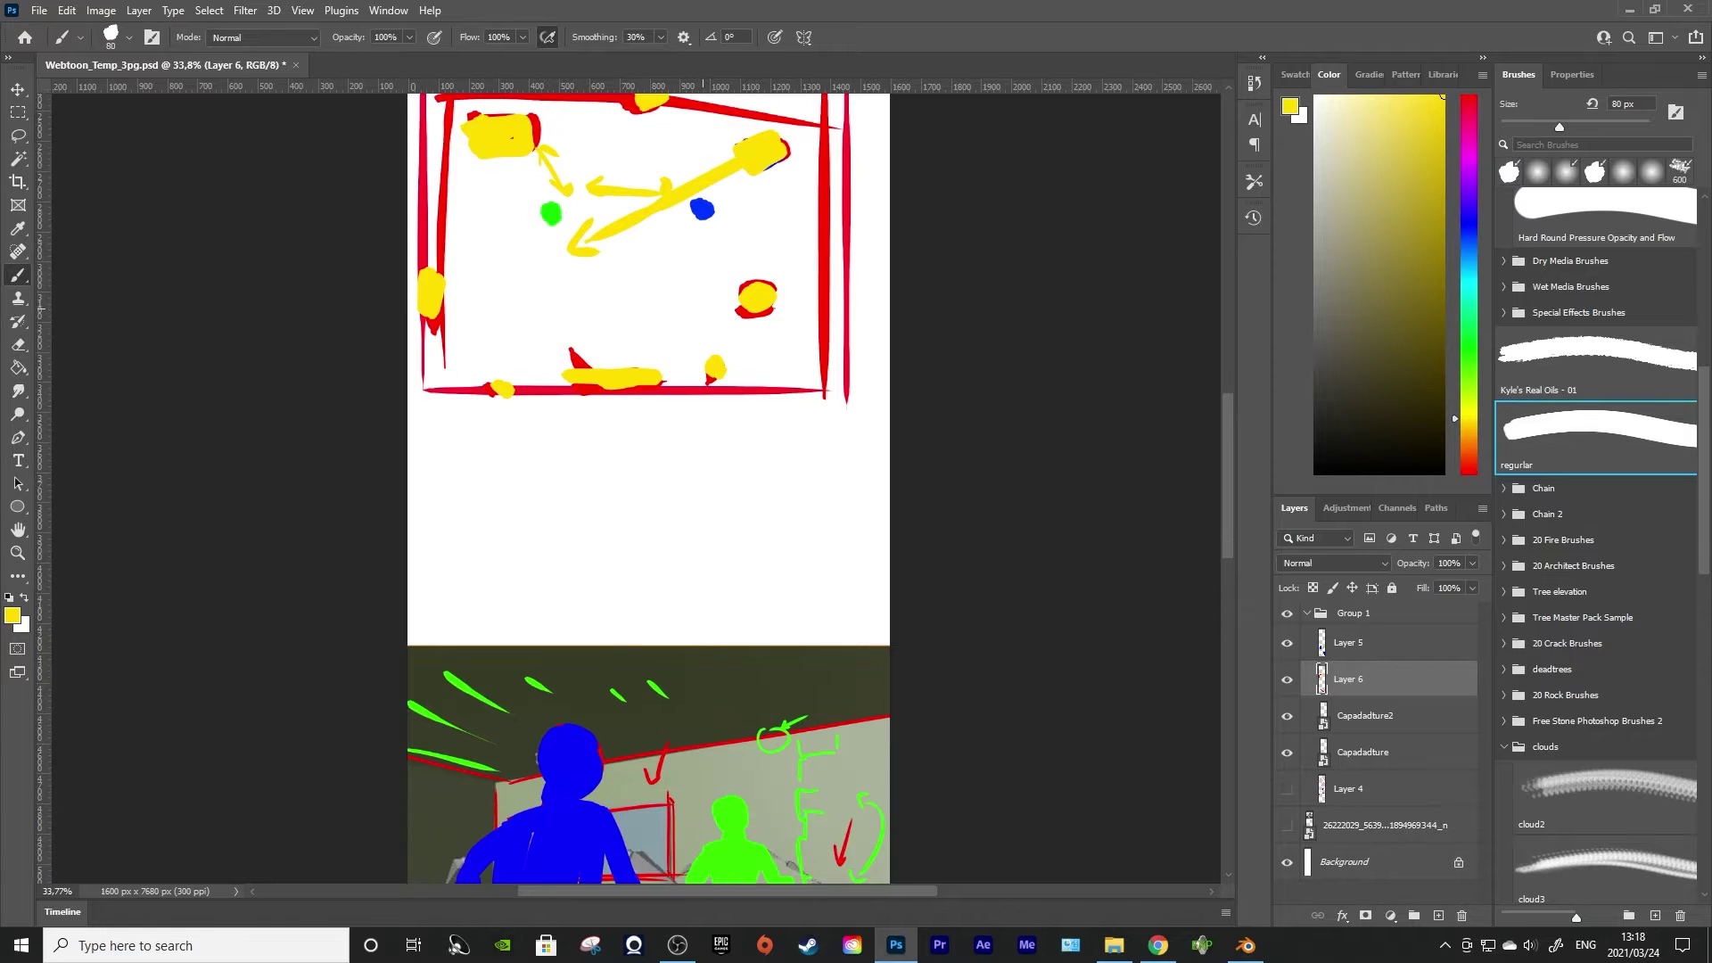
scroll(648, 489, "down", 3)
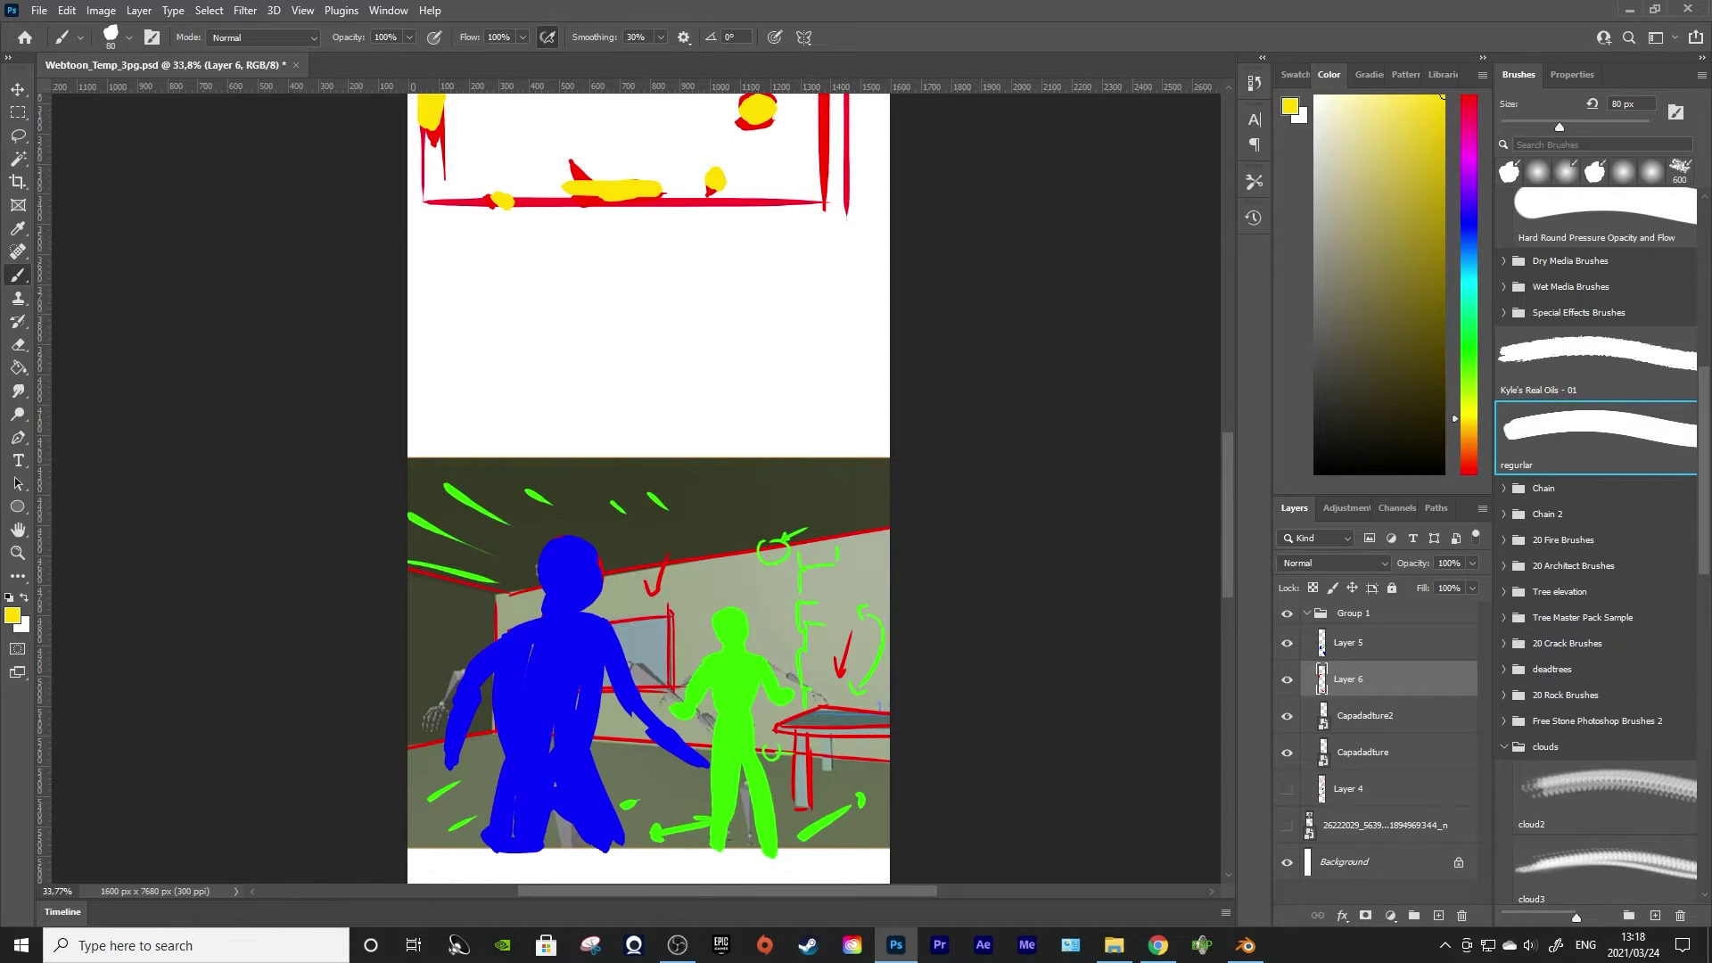
mouse_move(1227, 514)
left_mouse_down()
mouse_move(1227, 237)
mouse_move(1228, 505)
left_mouse_up()
key("ctrl+w")
key("n")
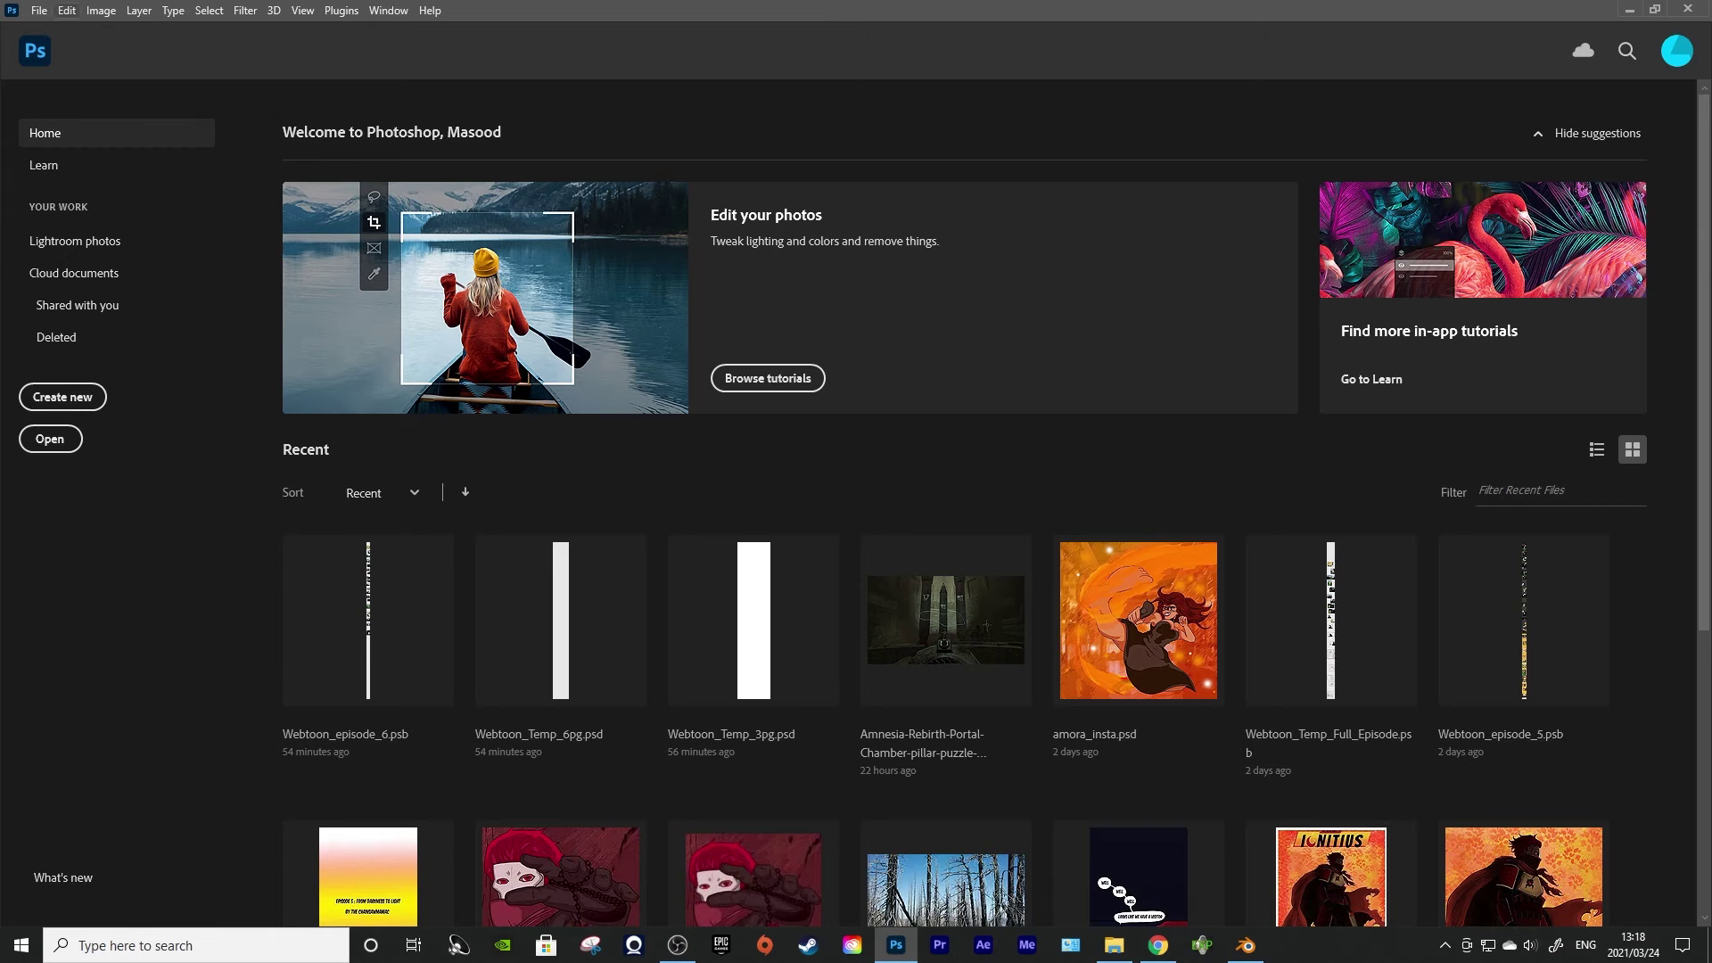
left_click(100, 11)
mouse_move(40, 10)
left_click(52, 47)
scroll(1066, 410, "down", 5)
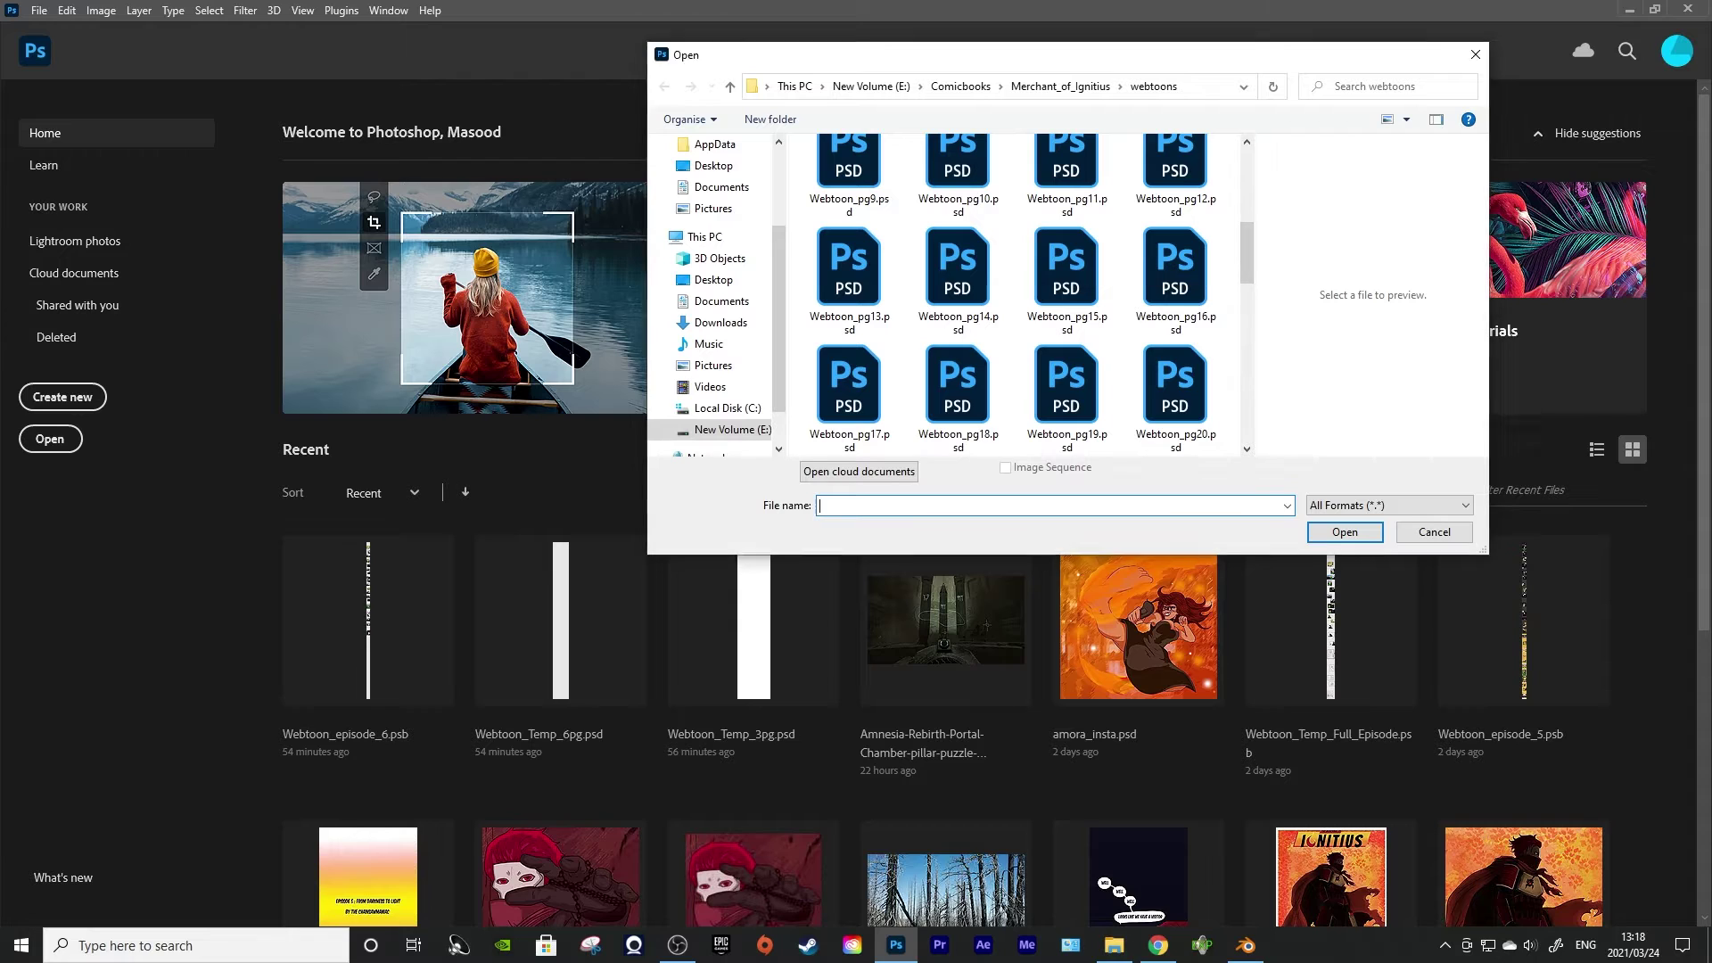
key("Escape")
Open Webtoon_Temp_6pg.psd from the recently used files
key("alt+f")
key("Down")
key("Down")
key("Down")
key("Down")
key("Down")
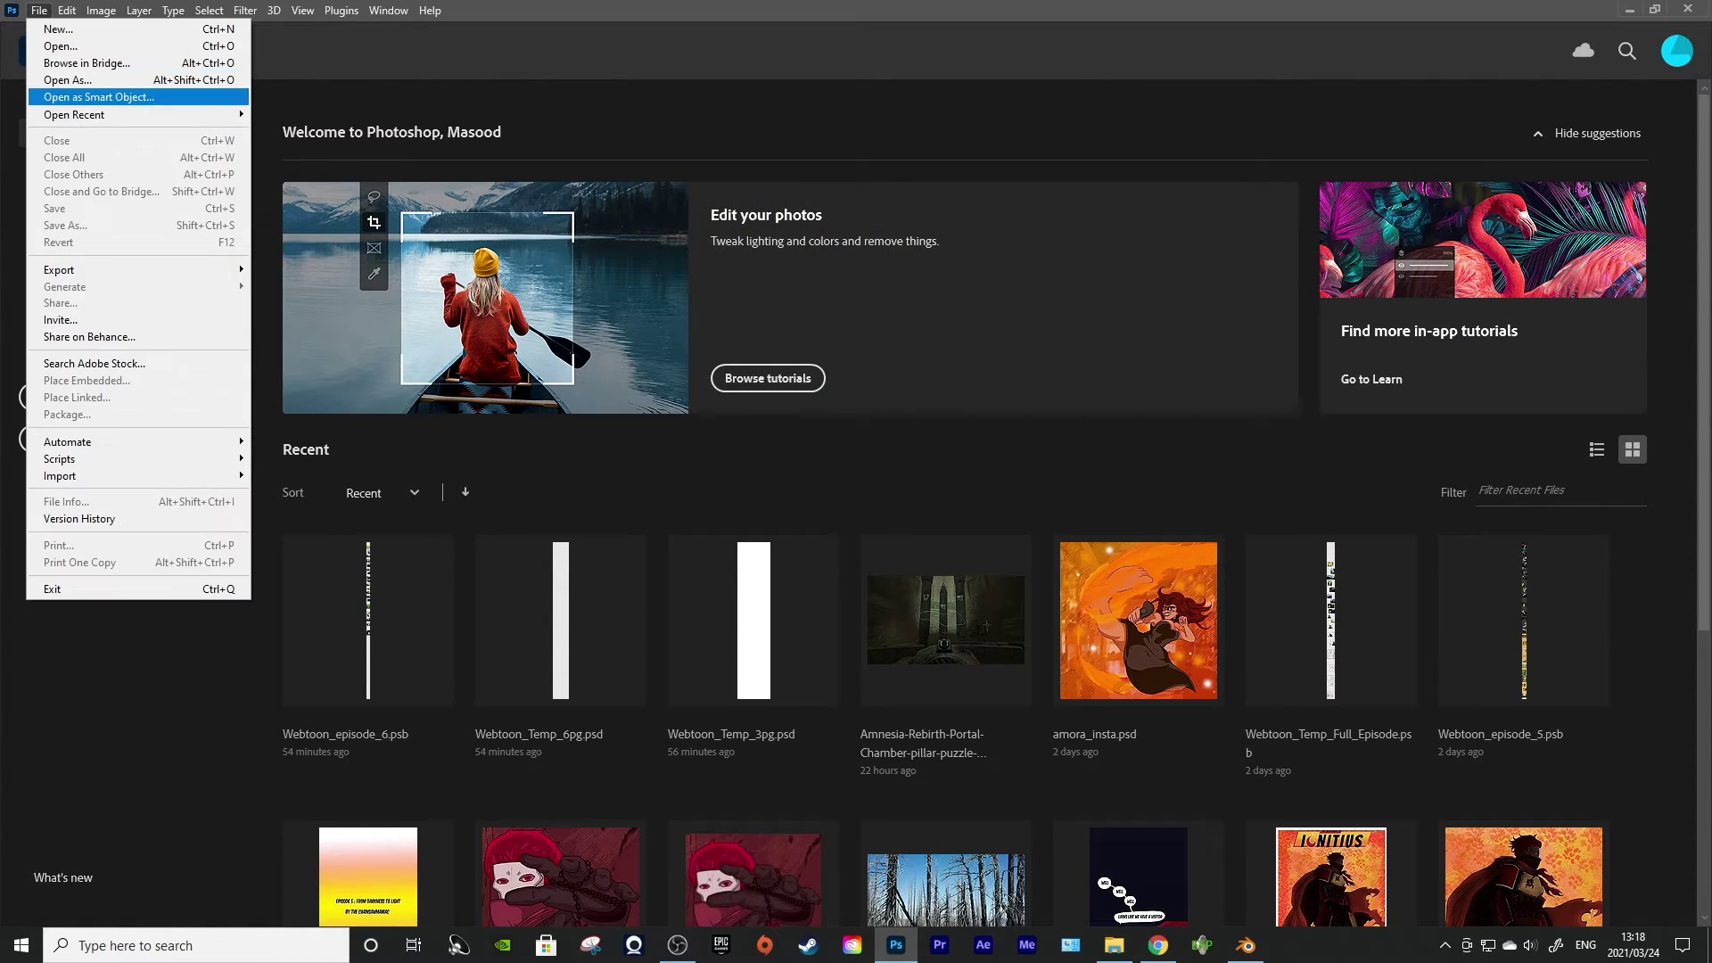
key("Right")
key("Down")
left_click(332, 131)
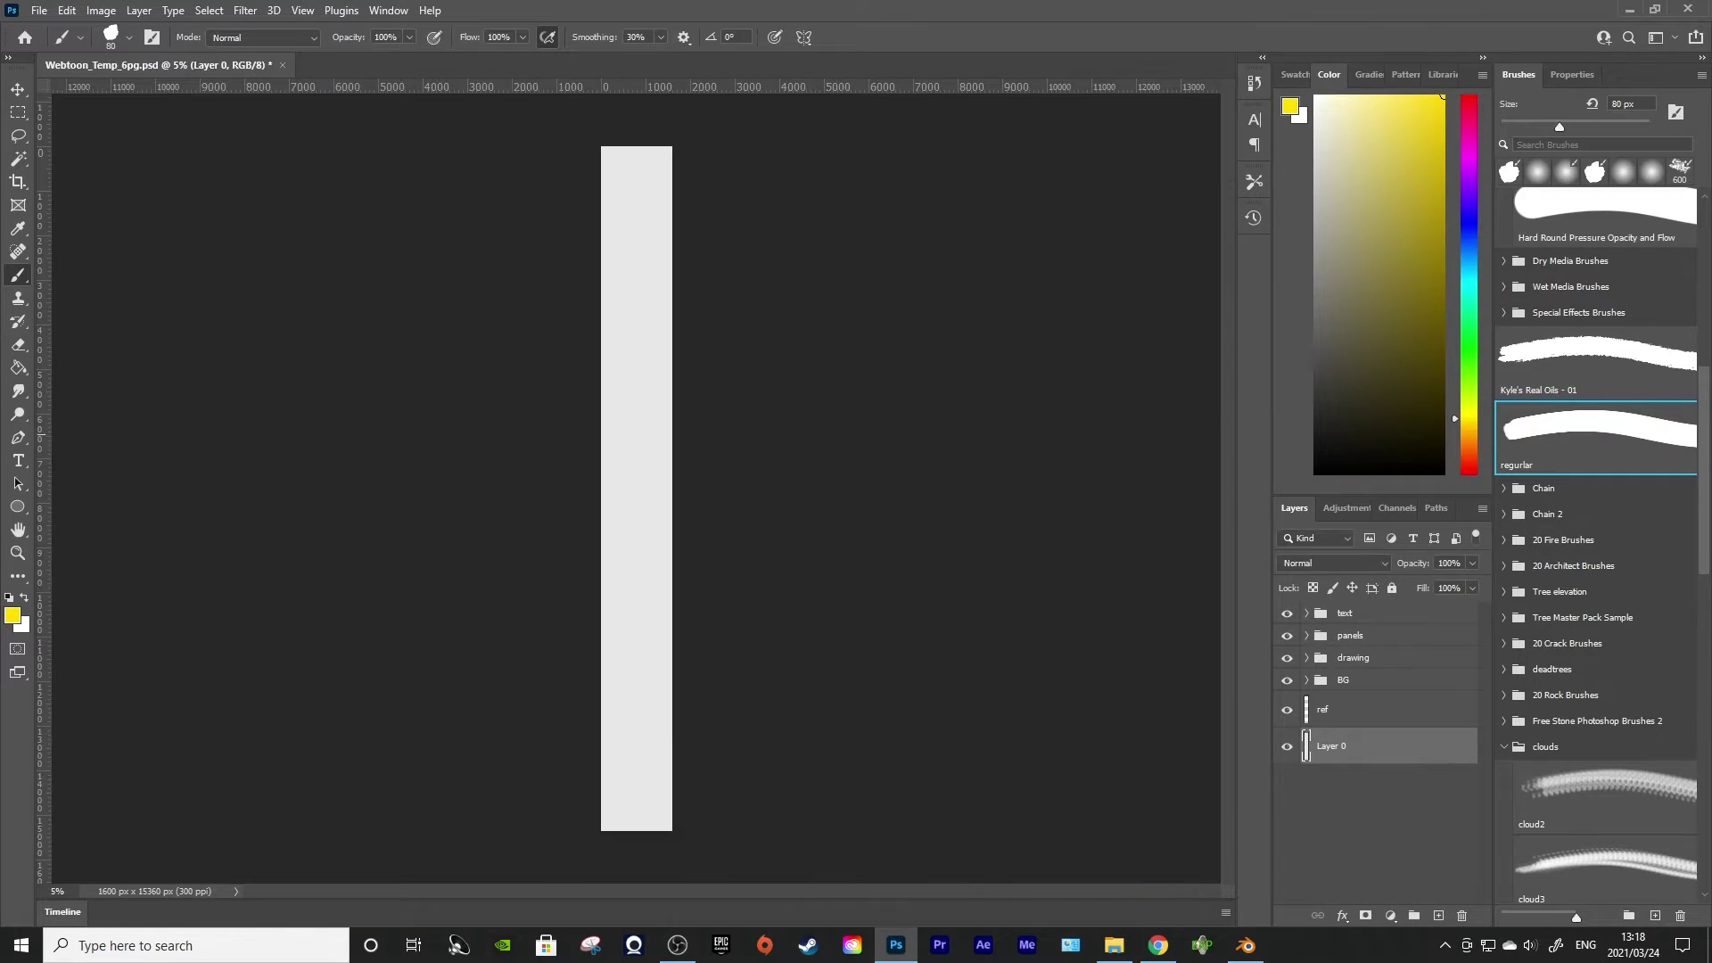
scroll(632, 256, "up", 5)
scroll(632, 257, "up", 5)
scroll(521, 321, "up", 4)
scroll(846, 418, "down", 3)
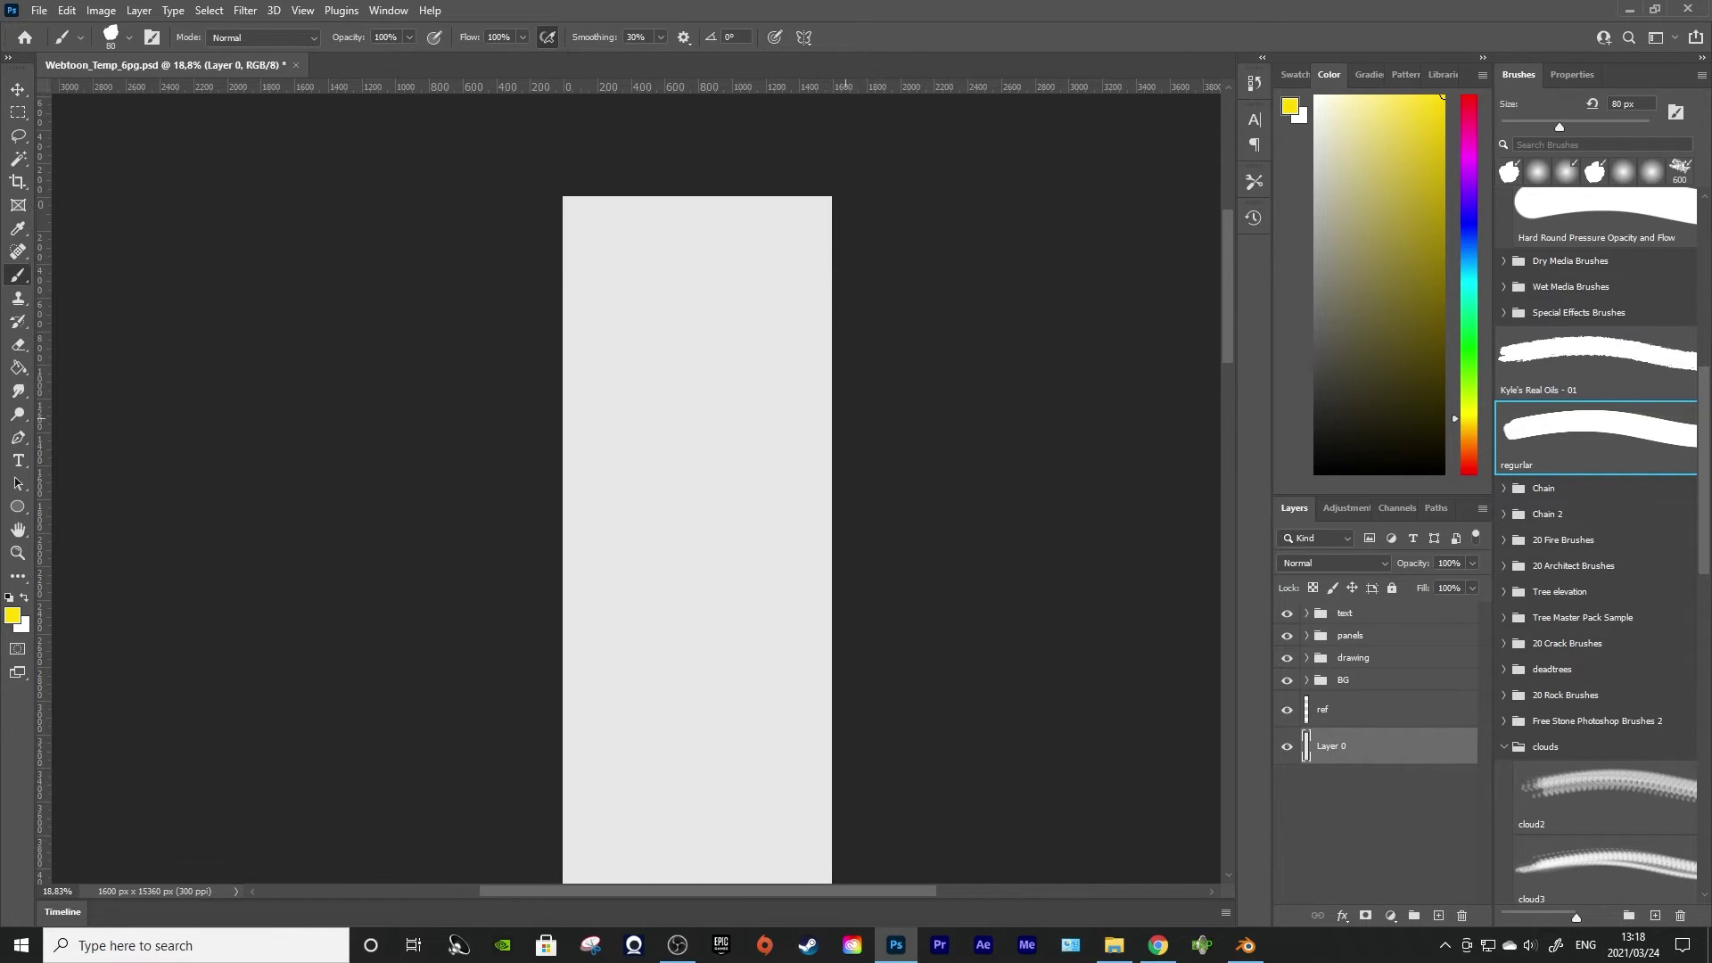
Switch to Chrome, close the Google Drive, inbox and Shots pages while keeping a blank new tab, and minimize the browser
left_click(1158, 945)
left_click(1159, 945)
left_click(1158, 945)
left_click(667, 15)
left_click(538, 15)
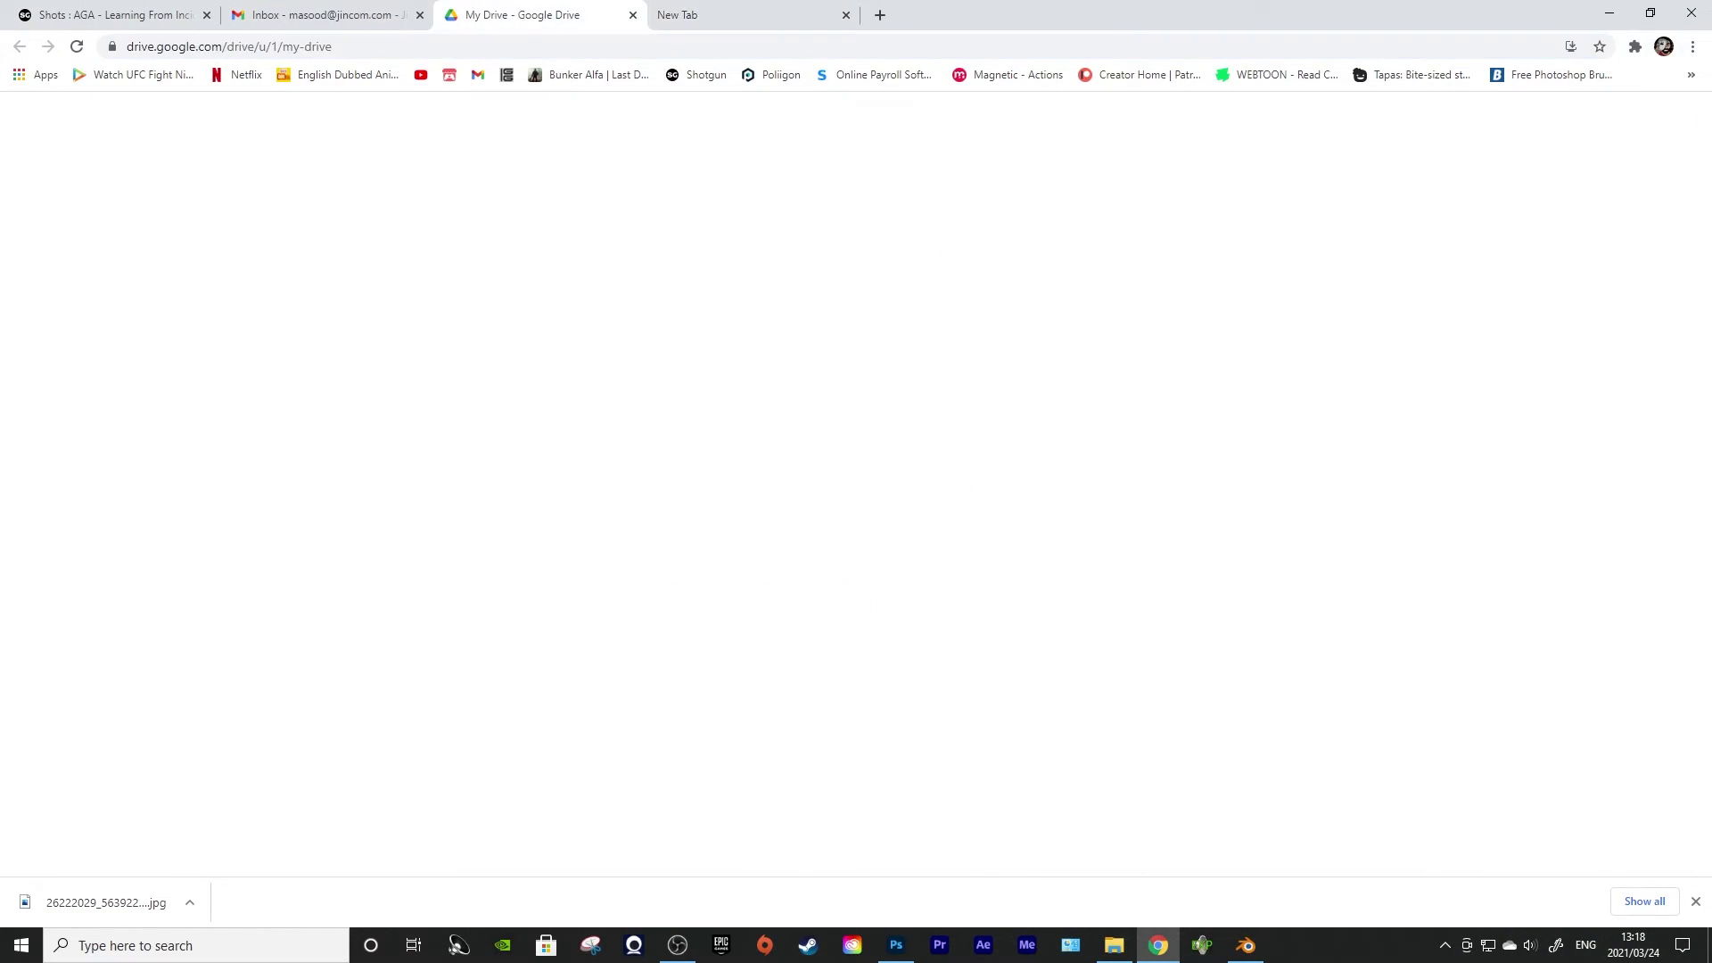
left_click(678, 16)
left_click(633, 15)
left_click(408, 14)
left_click(420, 16)
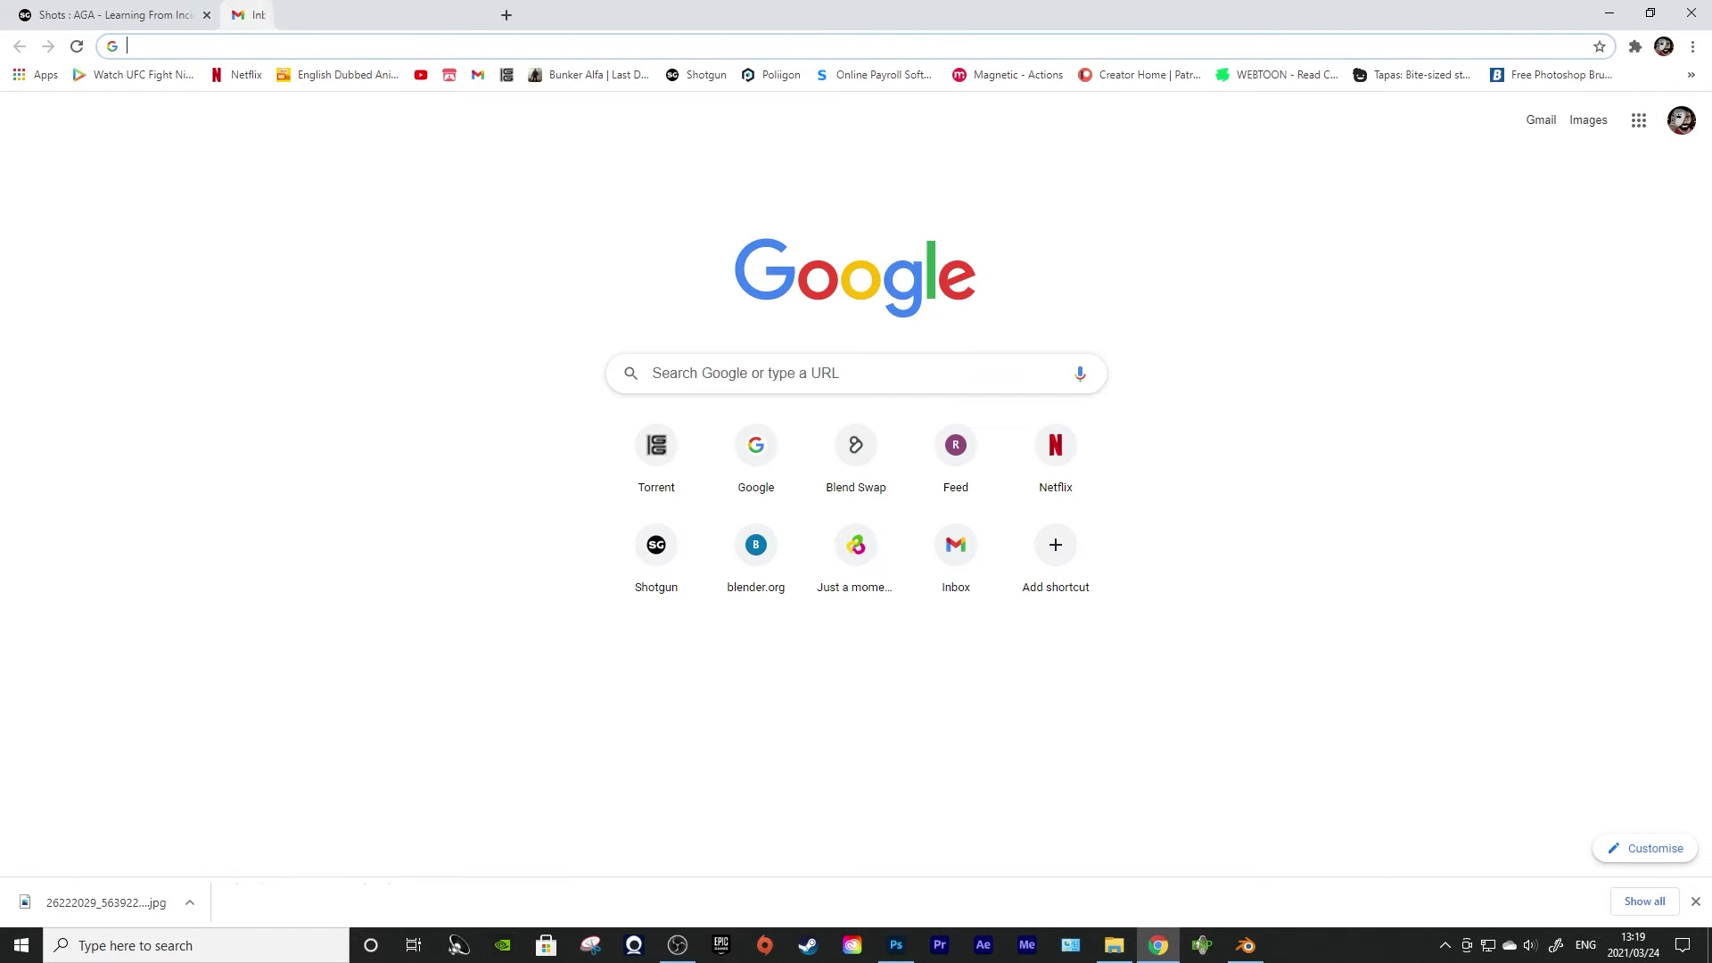
left_click(207, 15)
left_click(1609, 13)
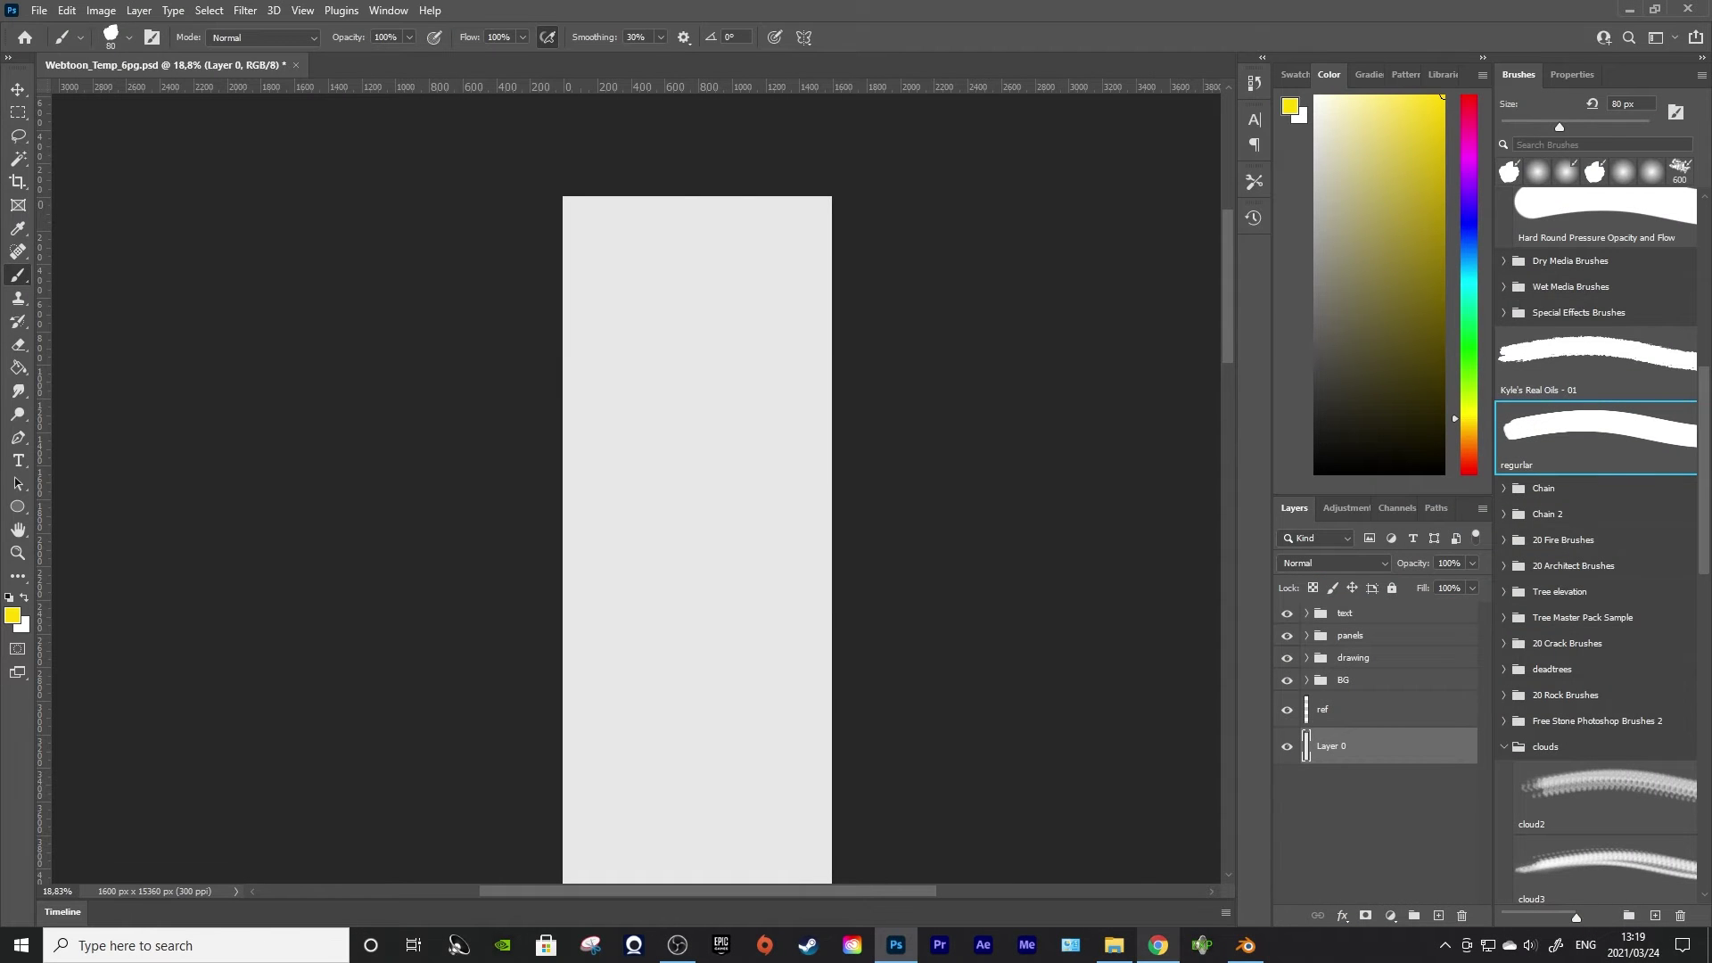
Switch back to Chrome and search Google Images for "forest"
left_click(1158, 945)
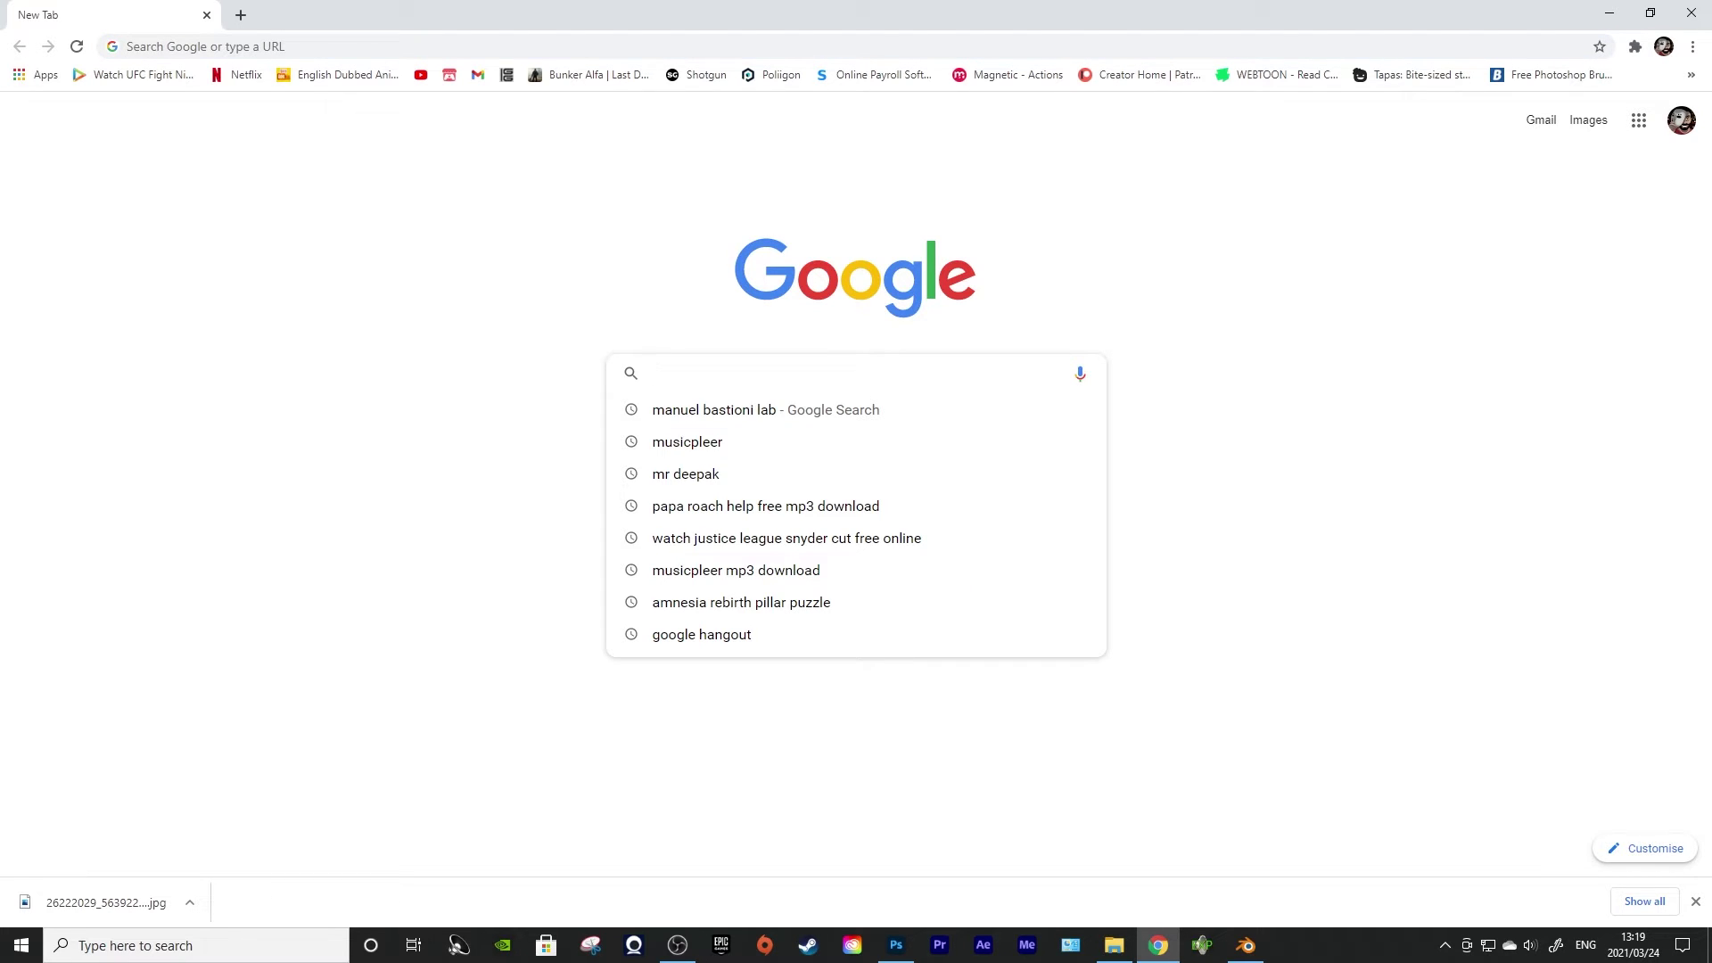
type("forest")
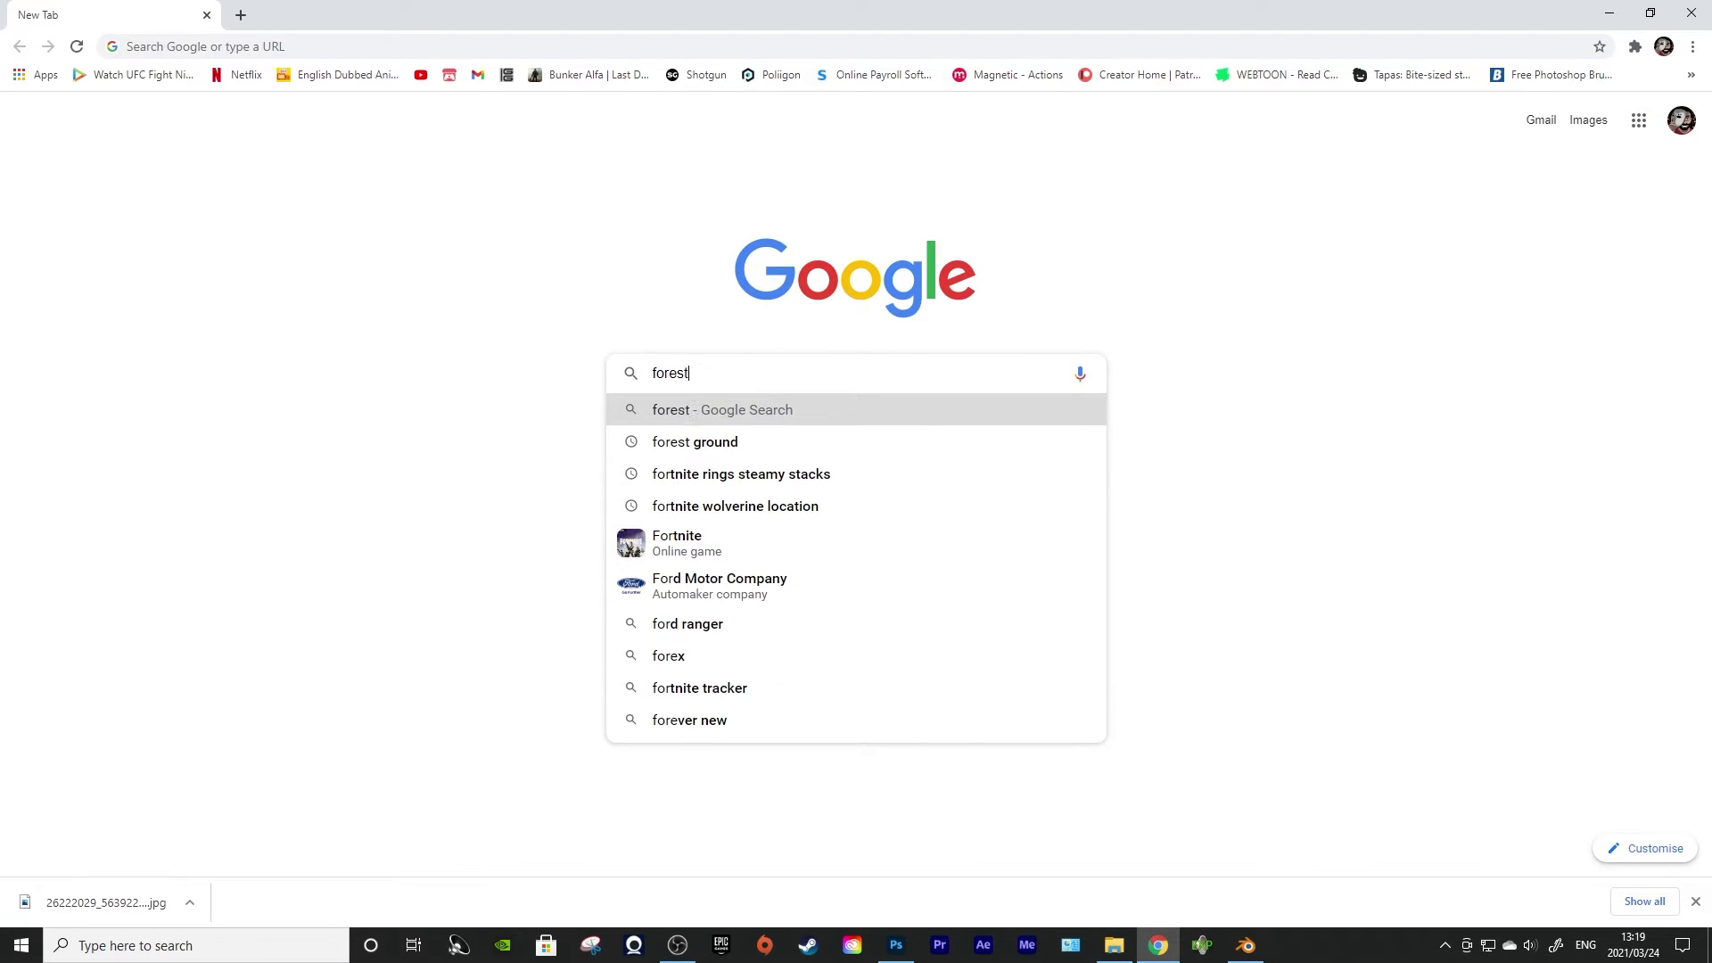
key("Return")
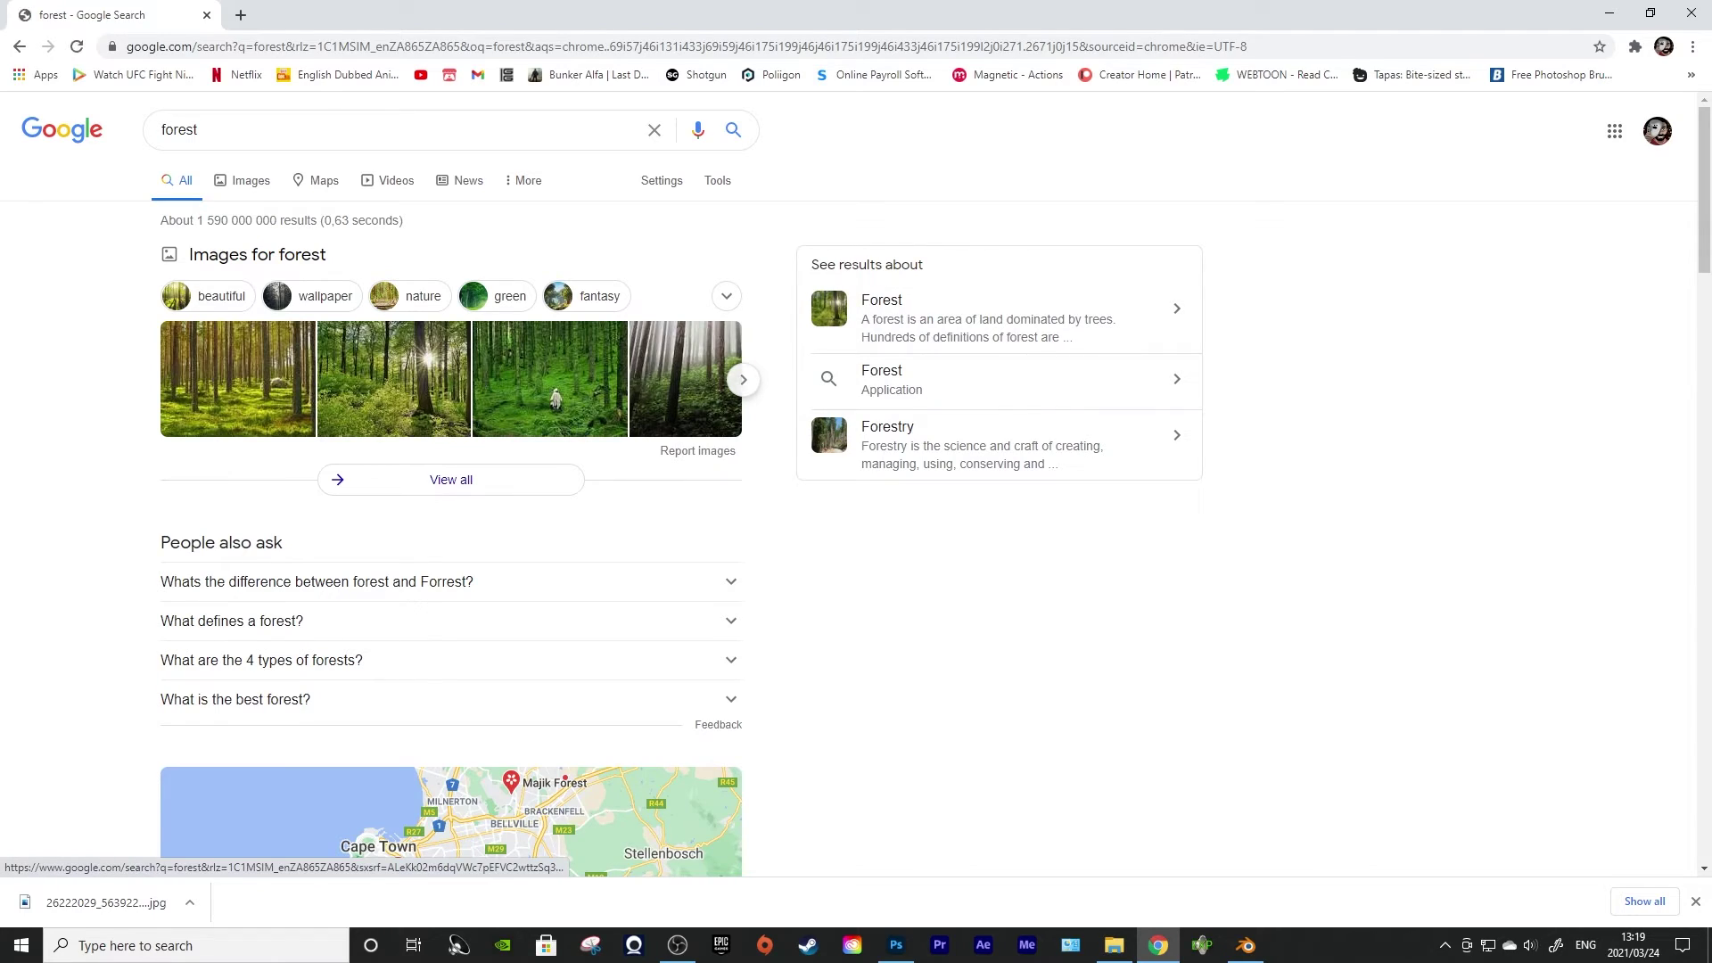
left_click(242, 180)
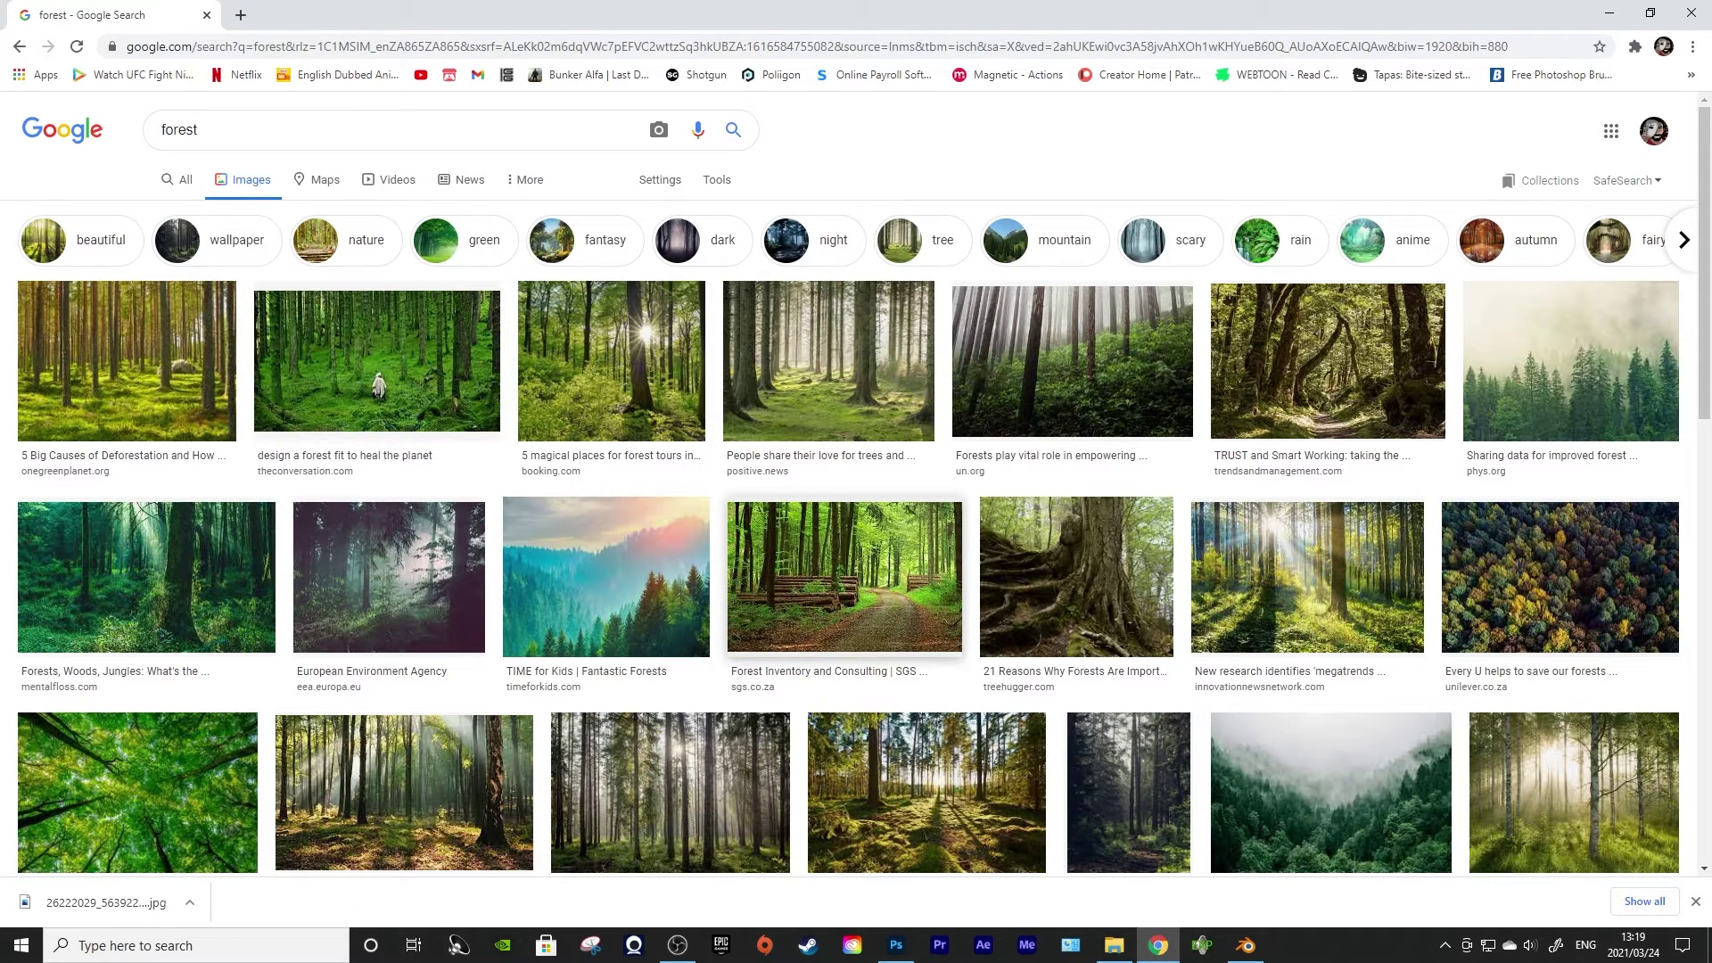
Open the SGS Forest Inventory and Consulting result and save its image as hero agri forestry.jpg in the Comicbooks > ref_practice folder
left_click(843, 580)
right_click(1318, 422)
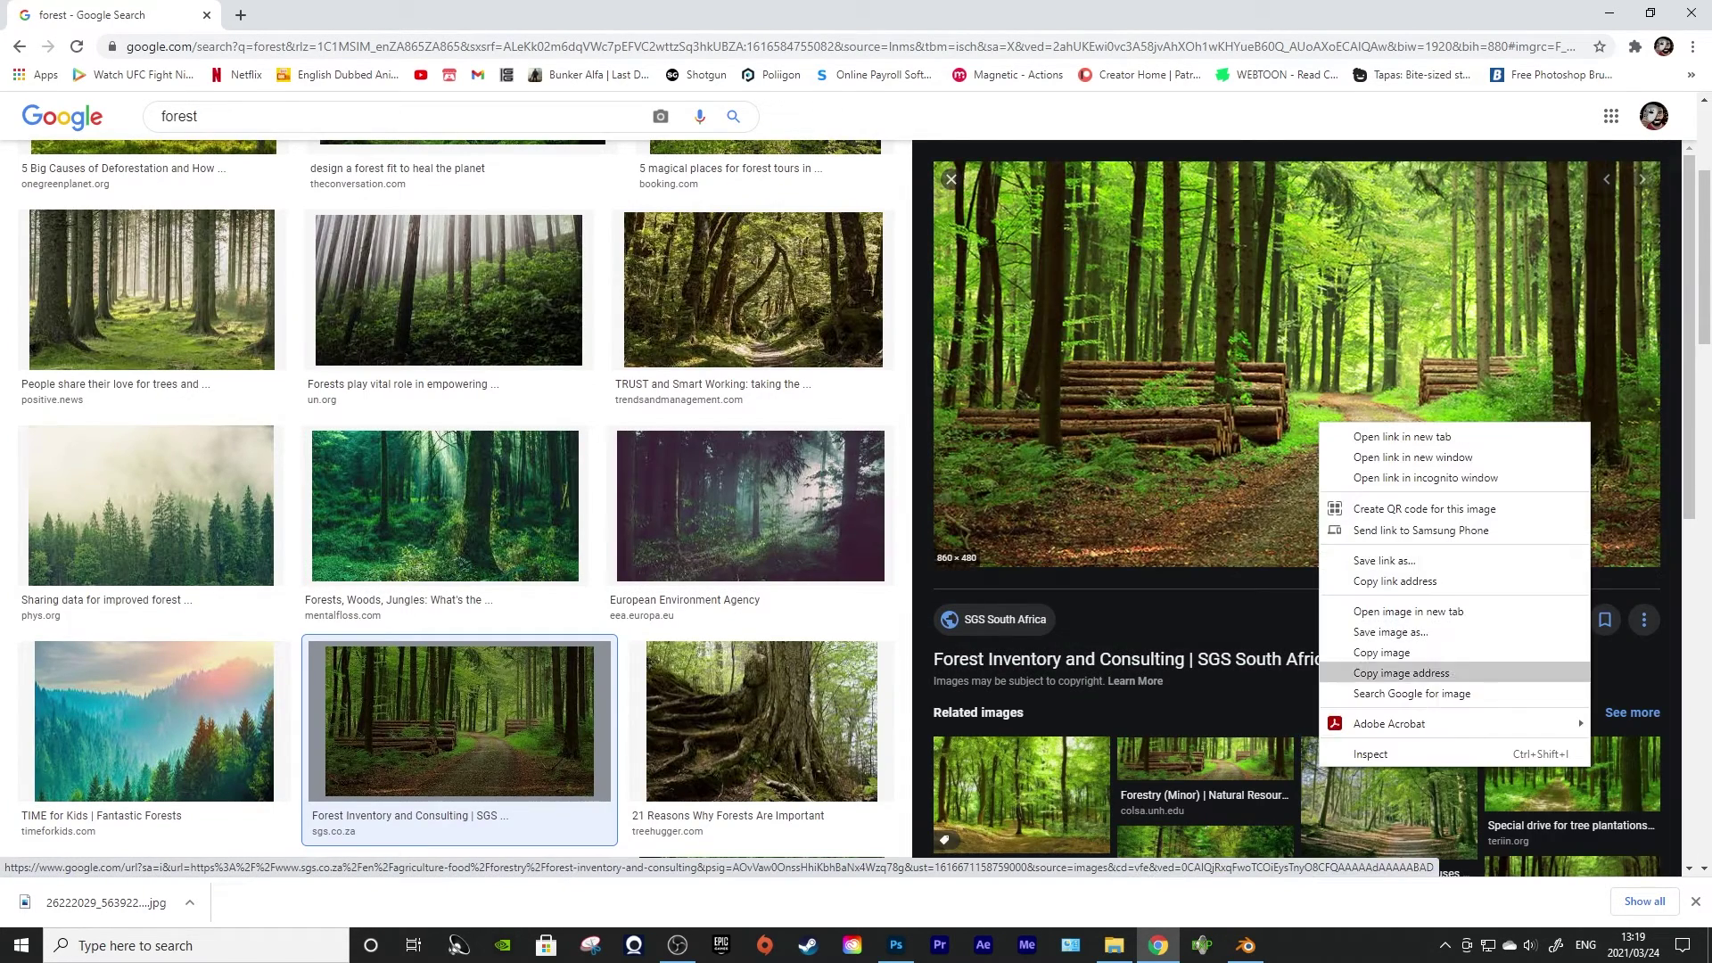
left_click(1389, 631)
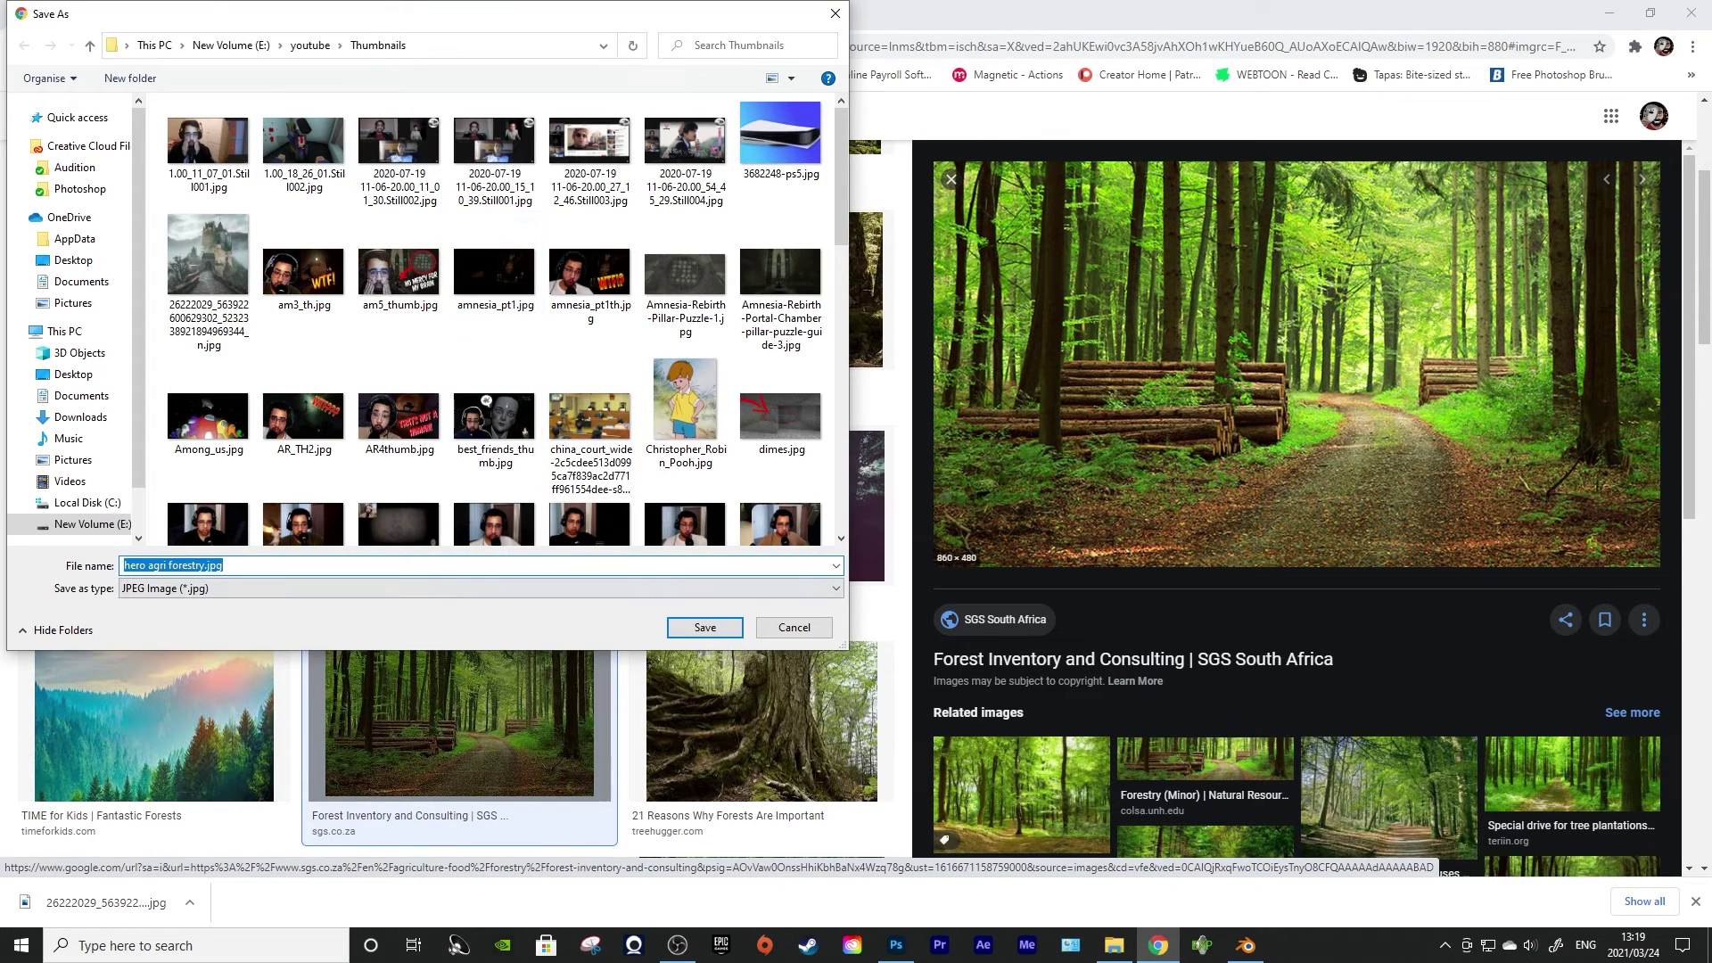
left_click(310, 45)
left_click(231, 46)
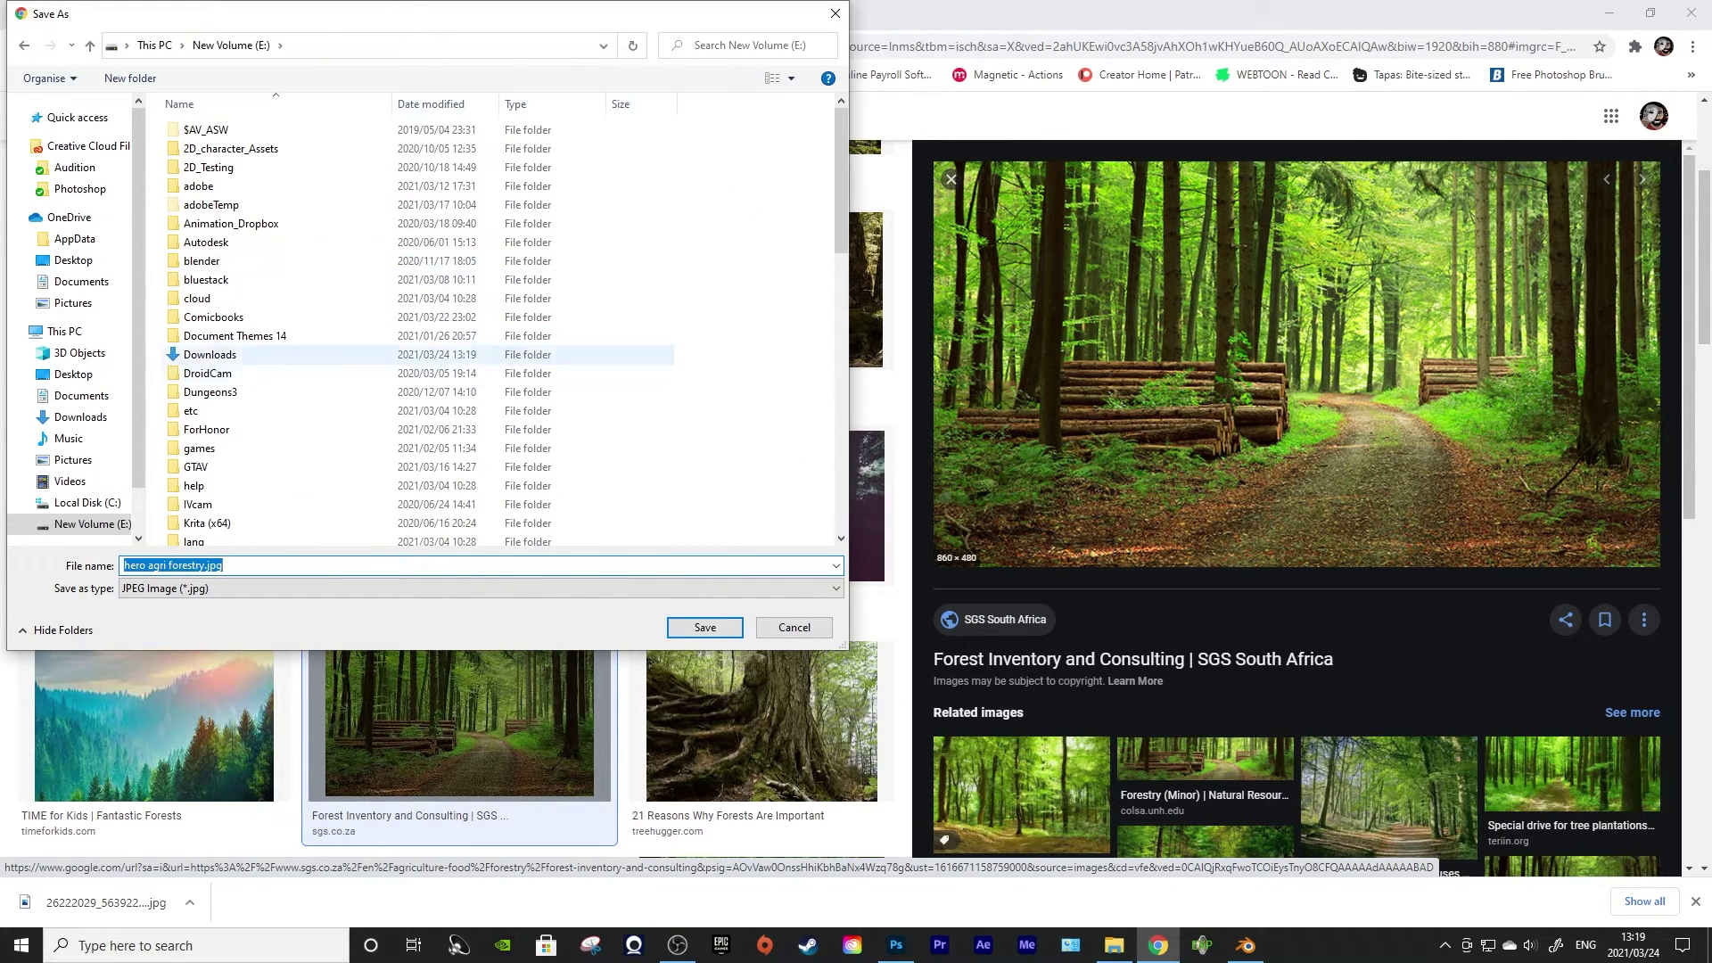
left_click(232, 317)
double_click(214, 316)
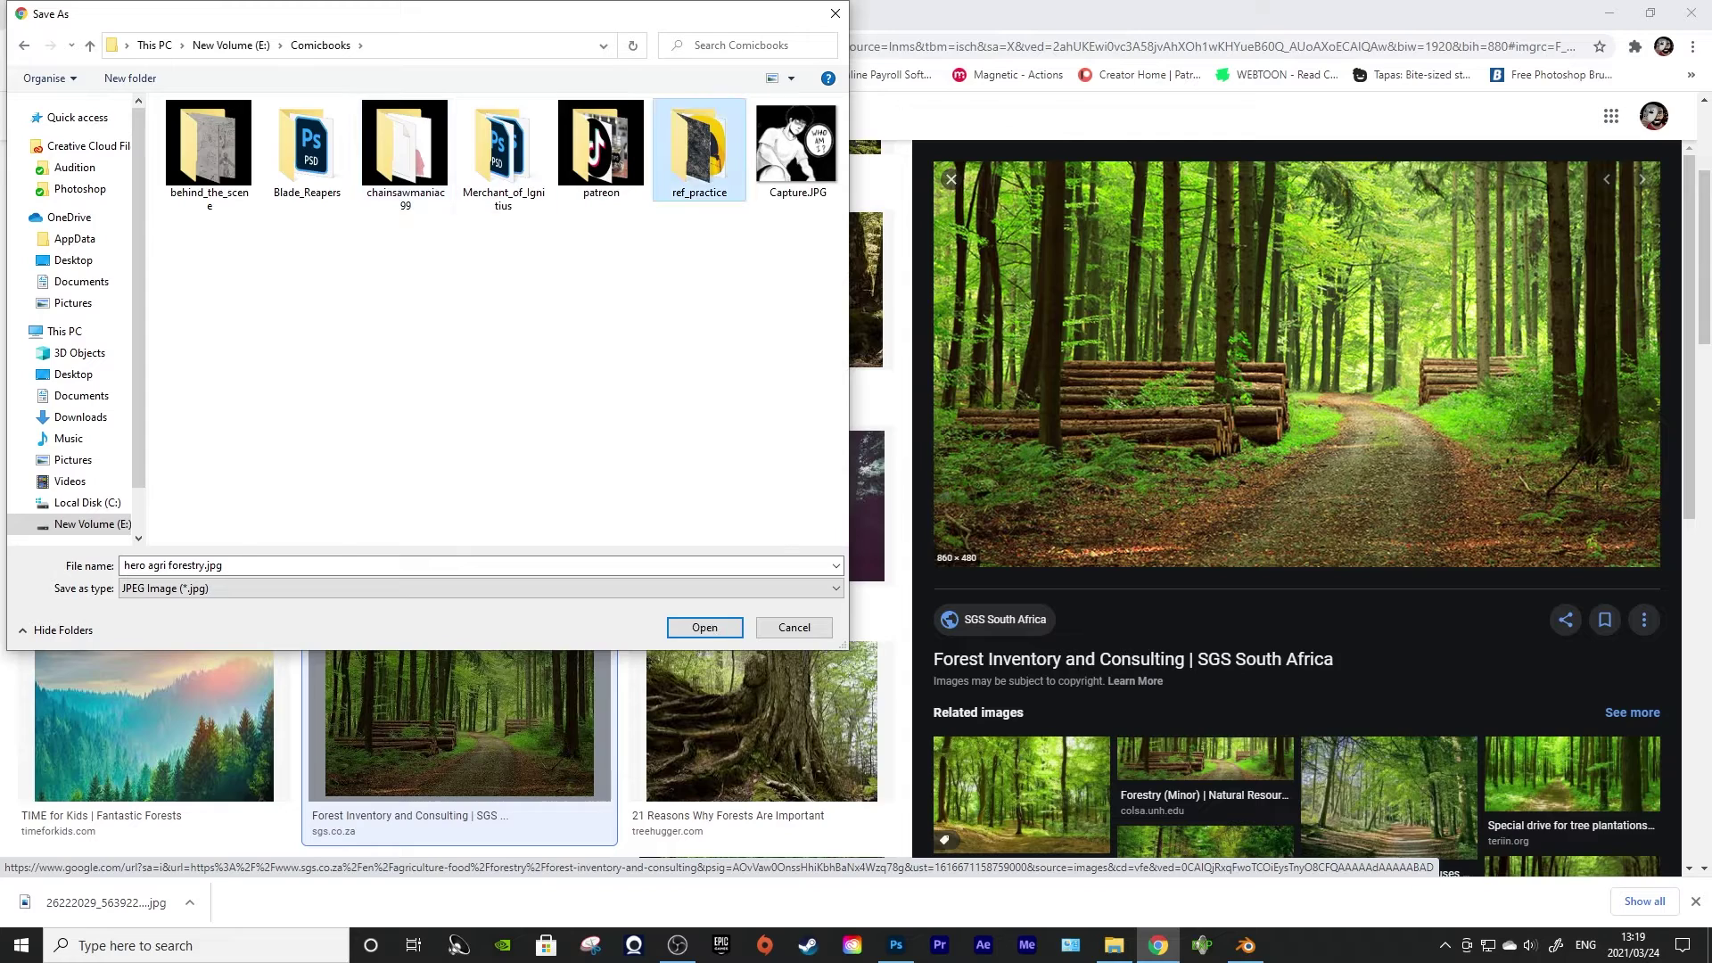
double_click(687, 143)
left_click(705, 627)
Switch to Photoshop and place hero agri forestry.jpg from File Explorer at full page width in the upper part of the template
left_click(895, 945)
scroll(800, 671, "down", 2)
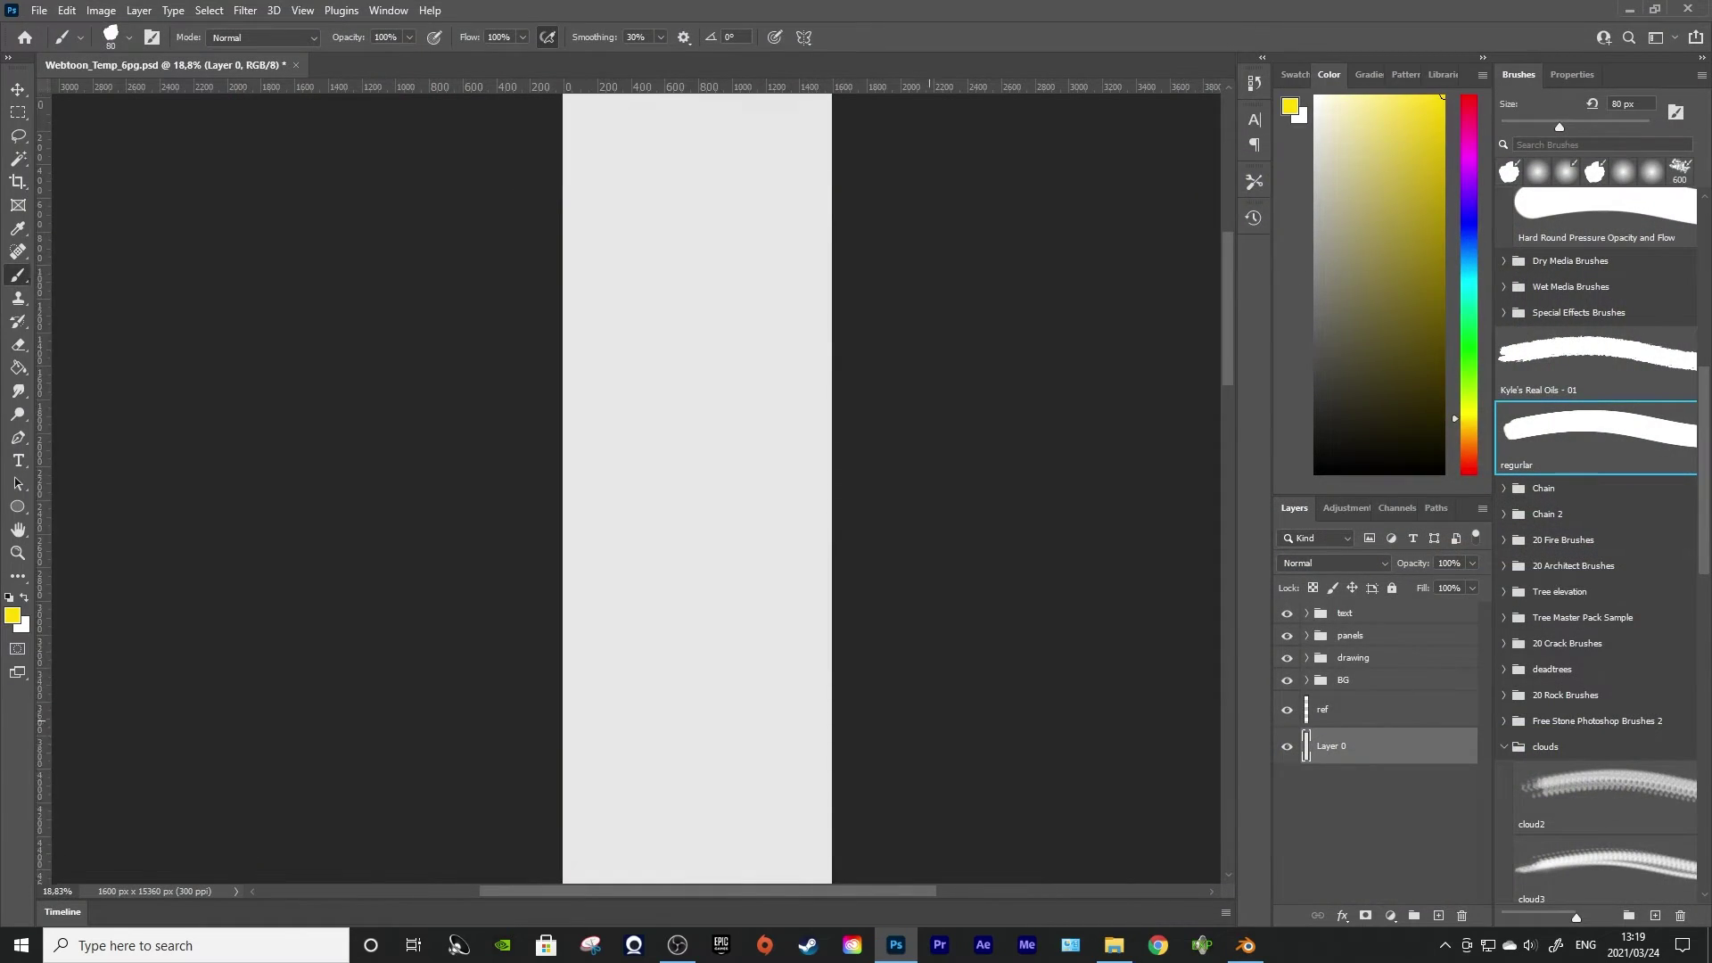
scroll(799, 671, "up", 2)
scroll(800, 670, "up", 1)
scroll(800, 670, "down", 2)
left_click(1114, 945)
left_click_drag(1150, 571, 766, 553)
scroll(686, 513, "up", 4)
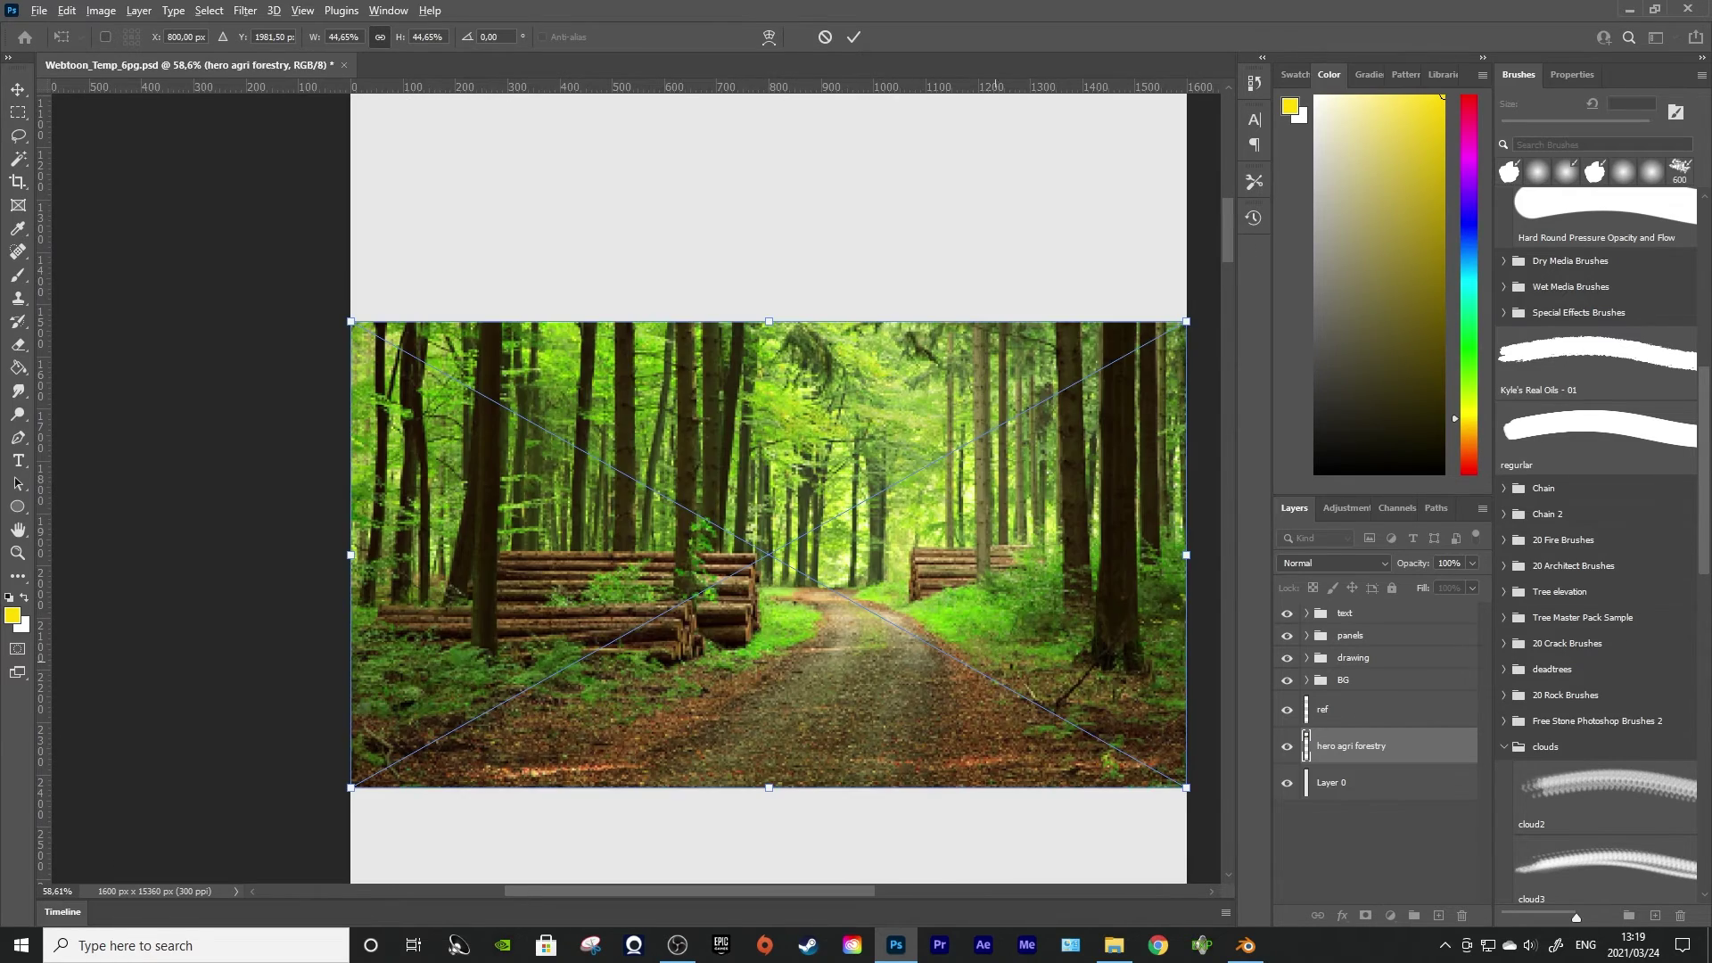
key("Return")
scroll(679, 519, "down", 3)
scroll(703, 535, "up", 3)
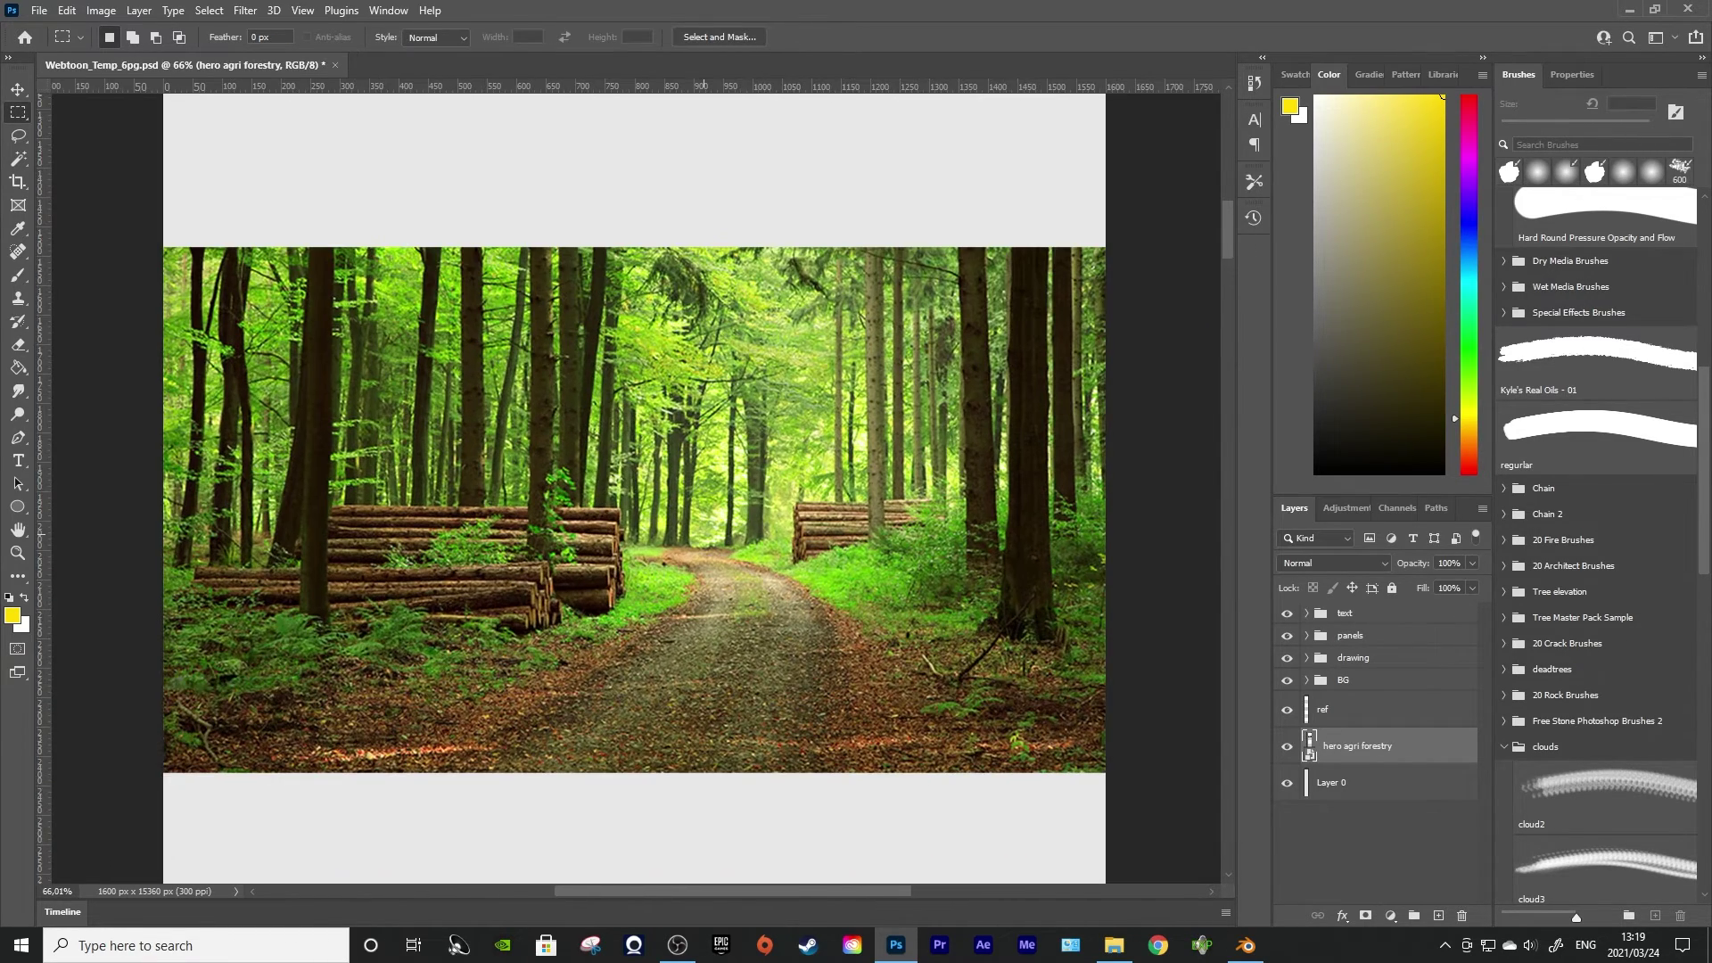
left_click(245, 10)
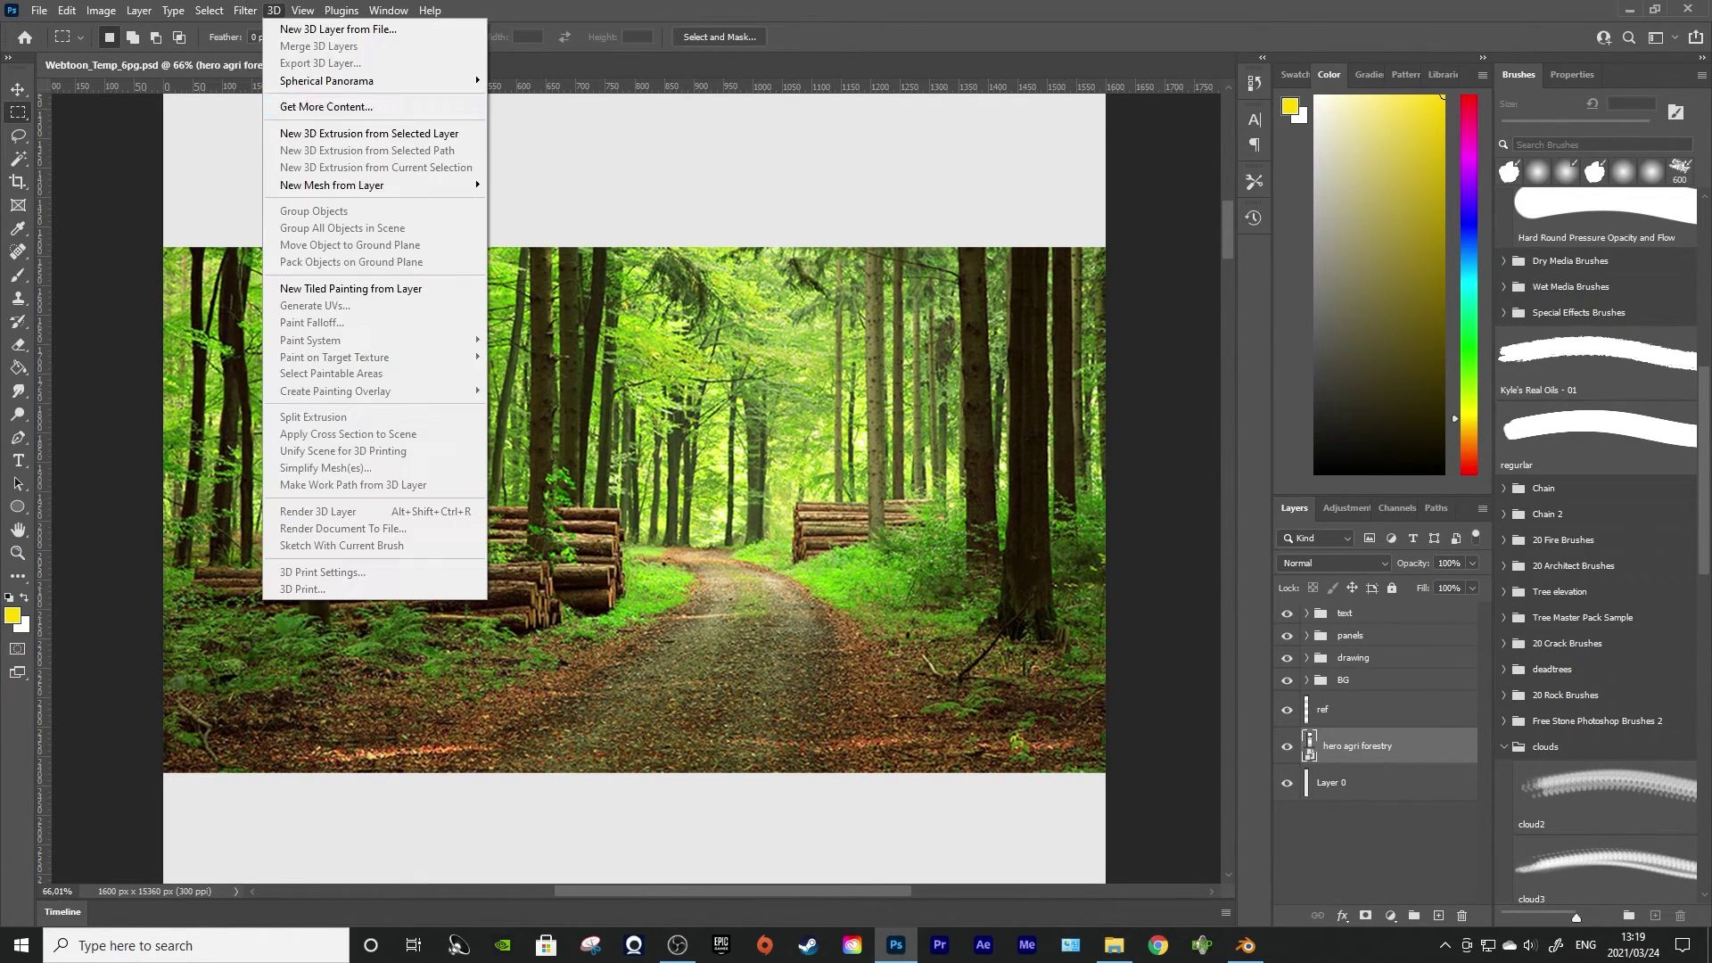
left_click(246, 9)
key("Escape")
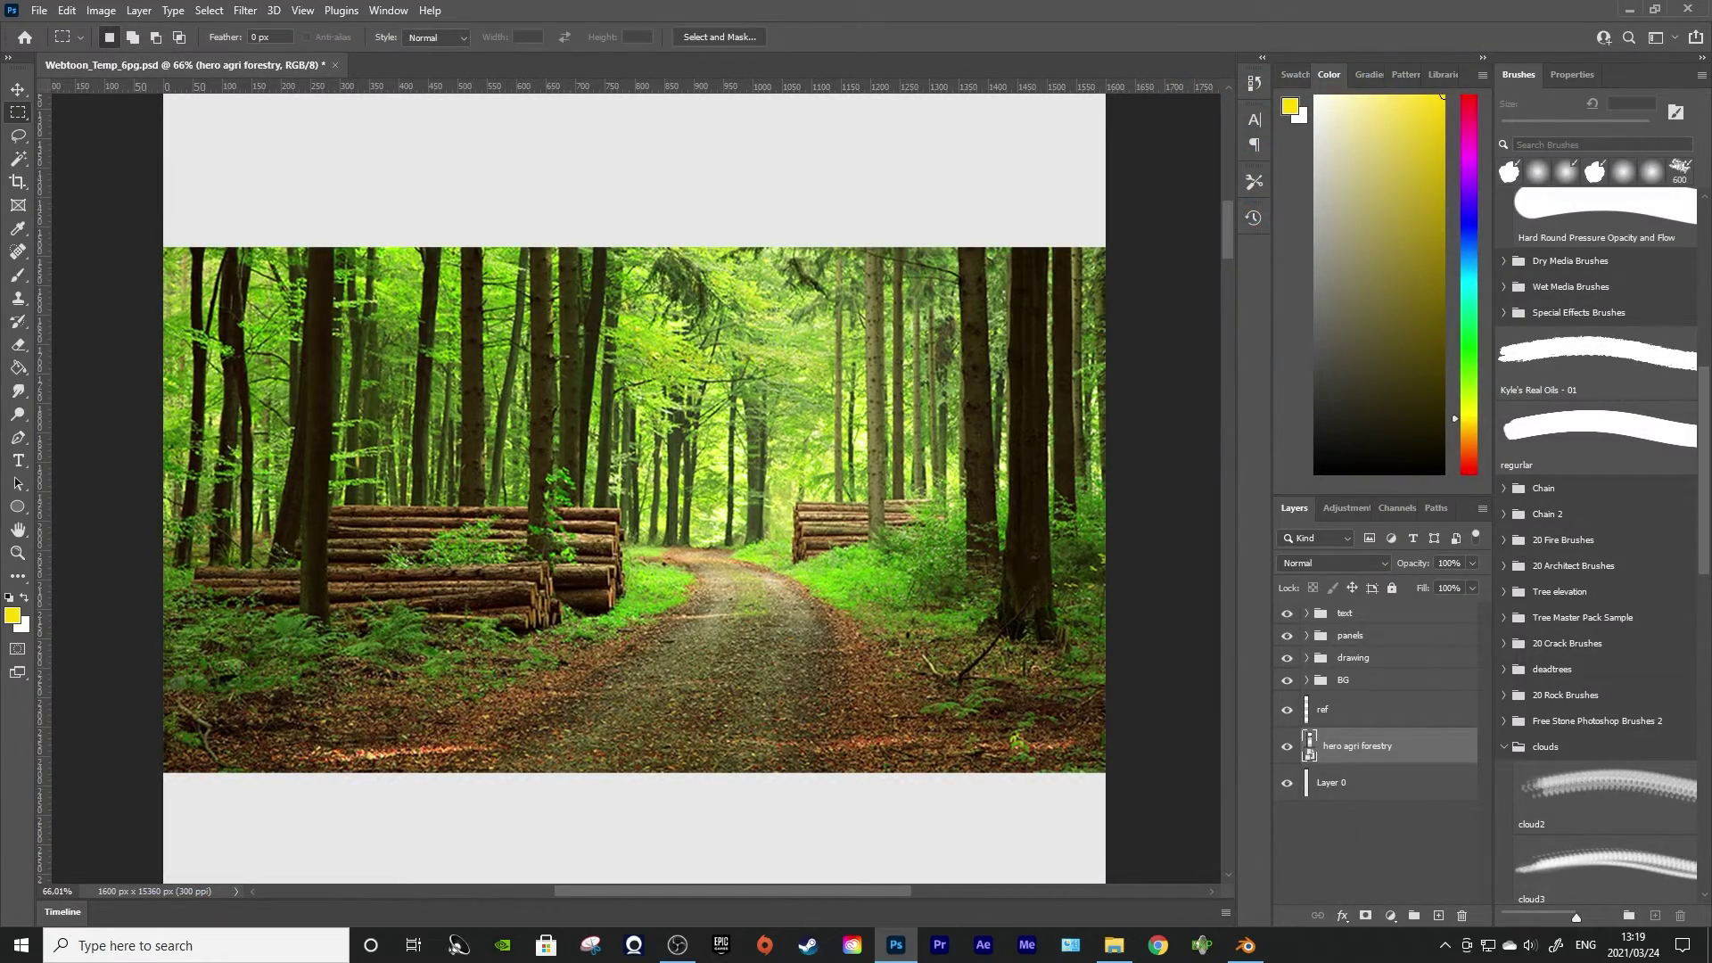
Lower the opacity of the hero agri forestry layer to 30%
left_click(1472, 562)
left_click_drag(1478, 583, 1416, 583)
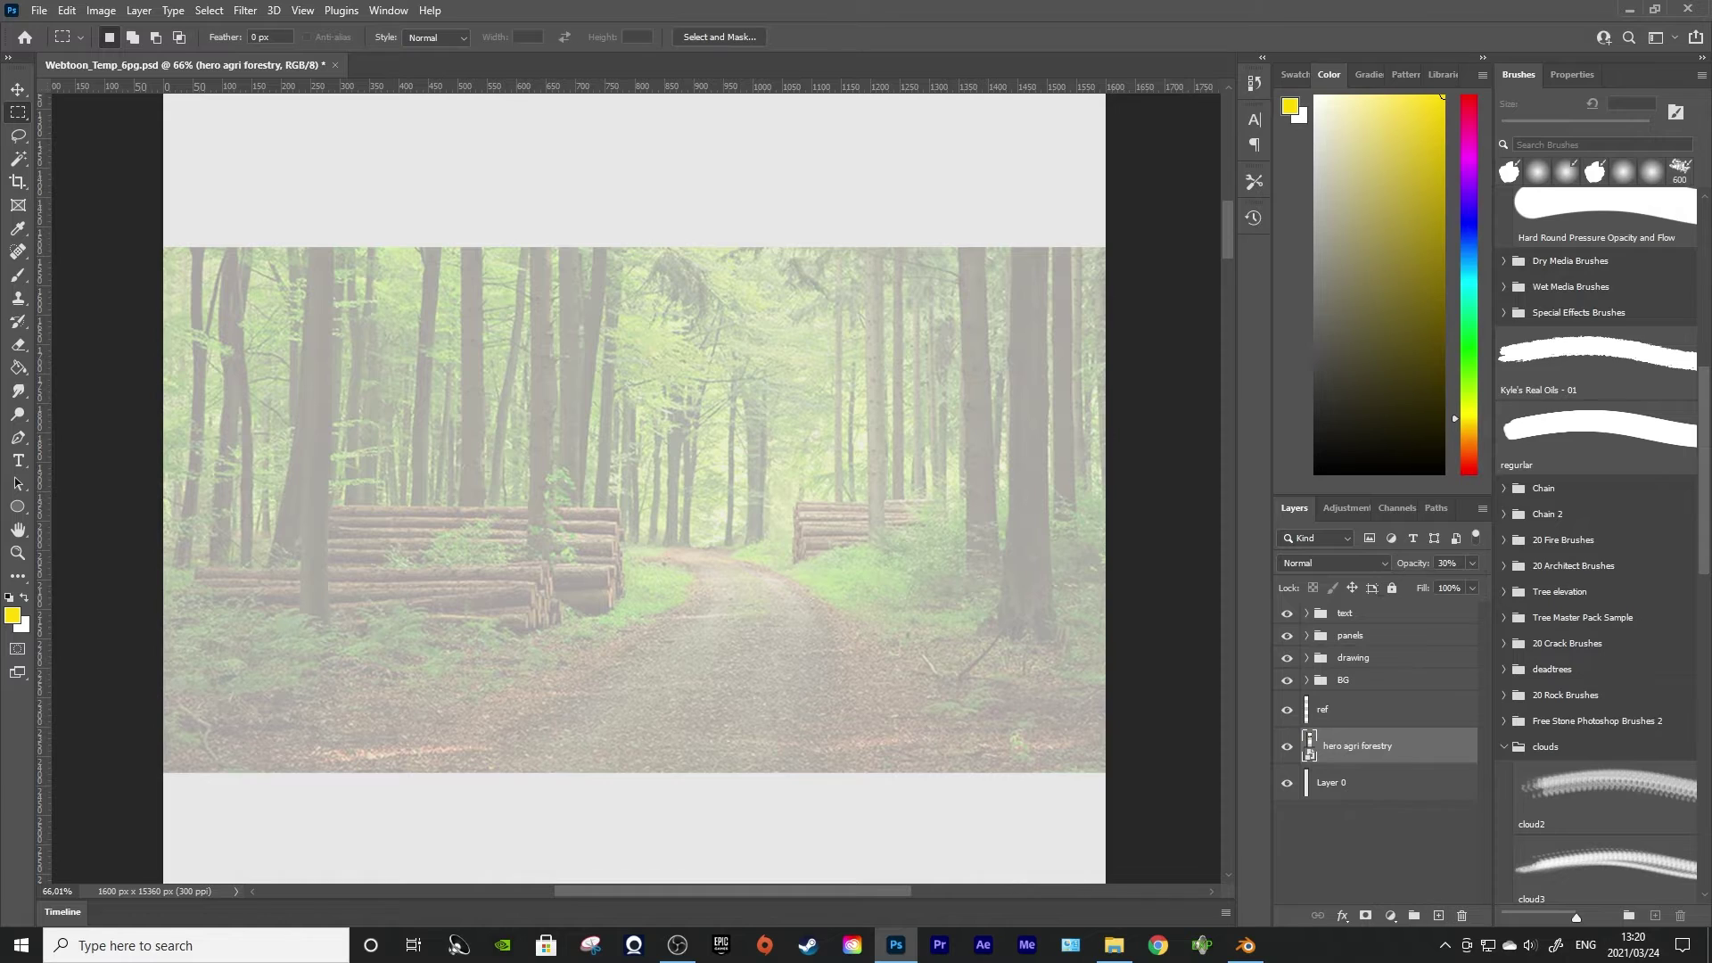
Make the ref layer active and set the Brush to bright blue with a size of 15 px
left_click(1364, 710)
key("b")
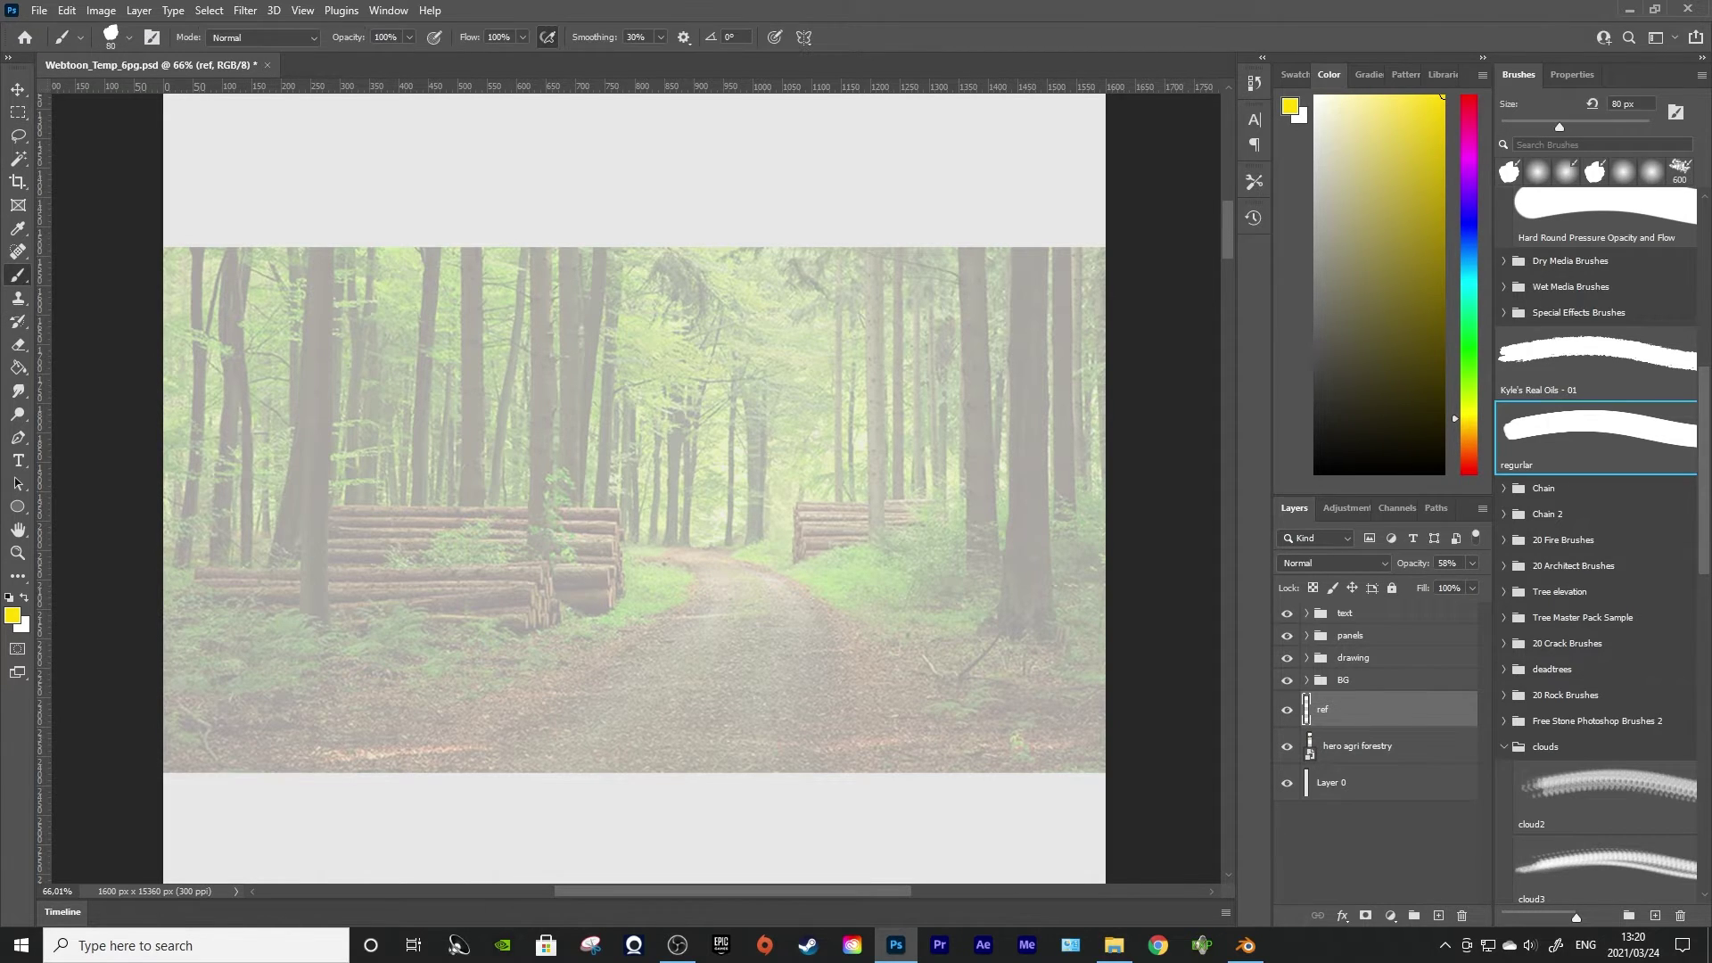
left_click(1468, 227)
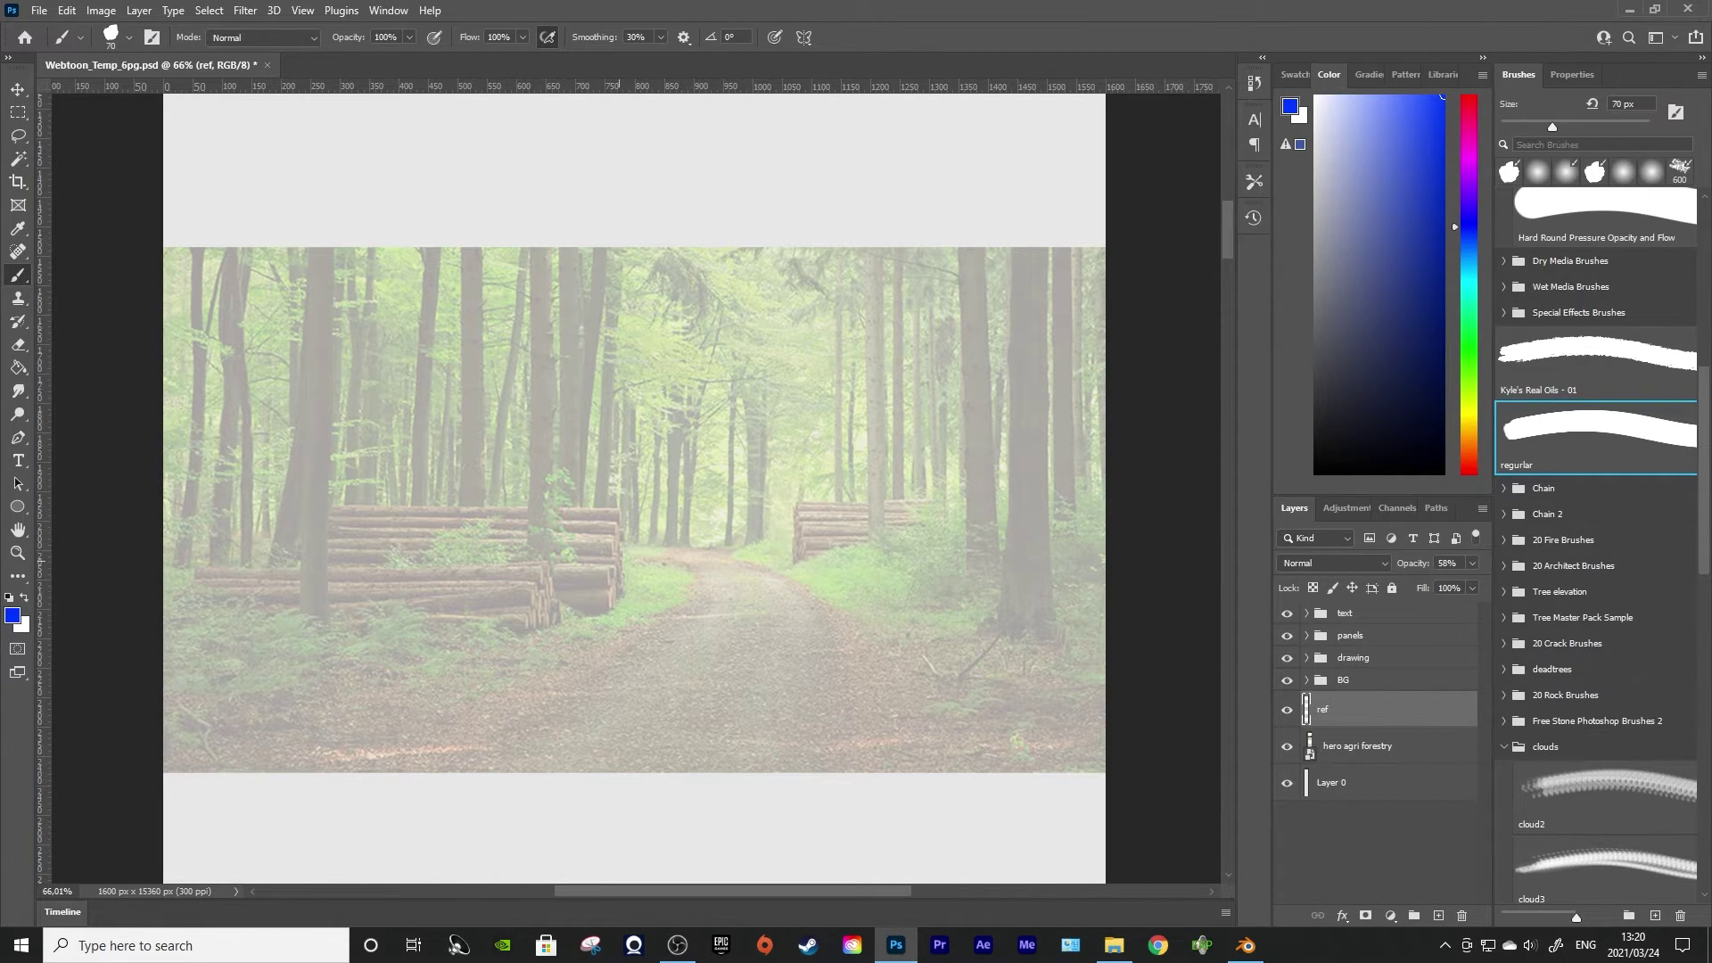
key("bracketleft")
key("bracketleft")
key("bracketleft")
key("bracketleft")
key("bracketleft")
key("bracketleft")
key("bracketleft")
key("bracketleft")
key("bracketleft")
mouse_move(526, 529)
left_mouse_down()
mouse_move(525, 245)
mouse_move(554, 377)
mouse_move(546, 247)
left_mouse_up()
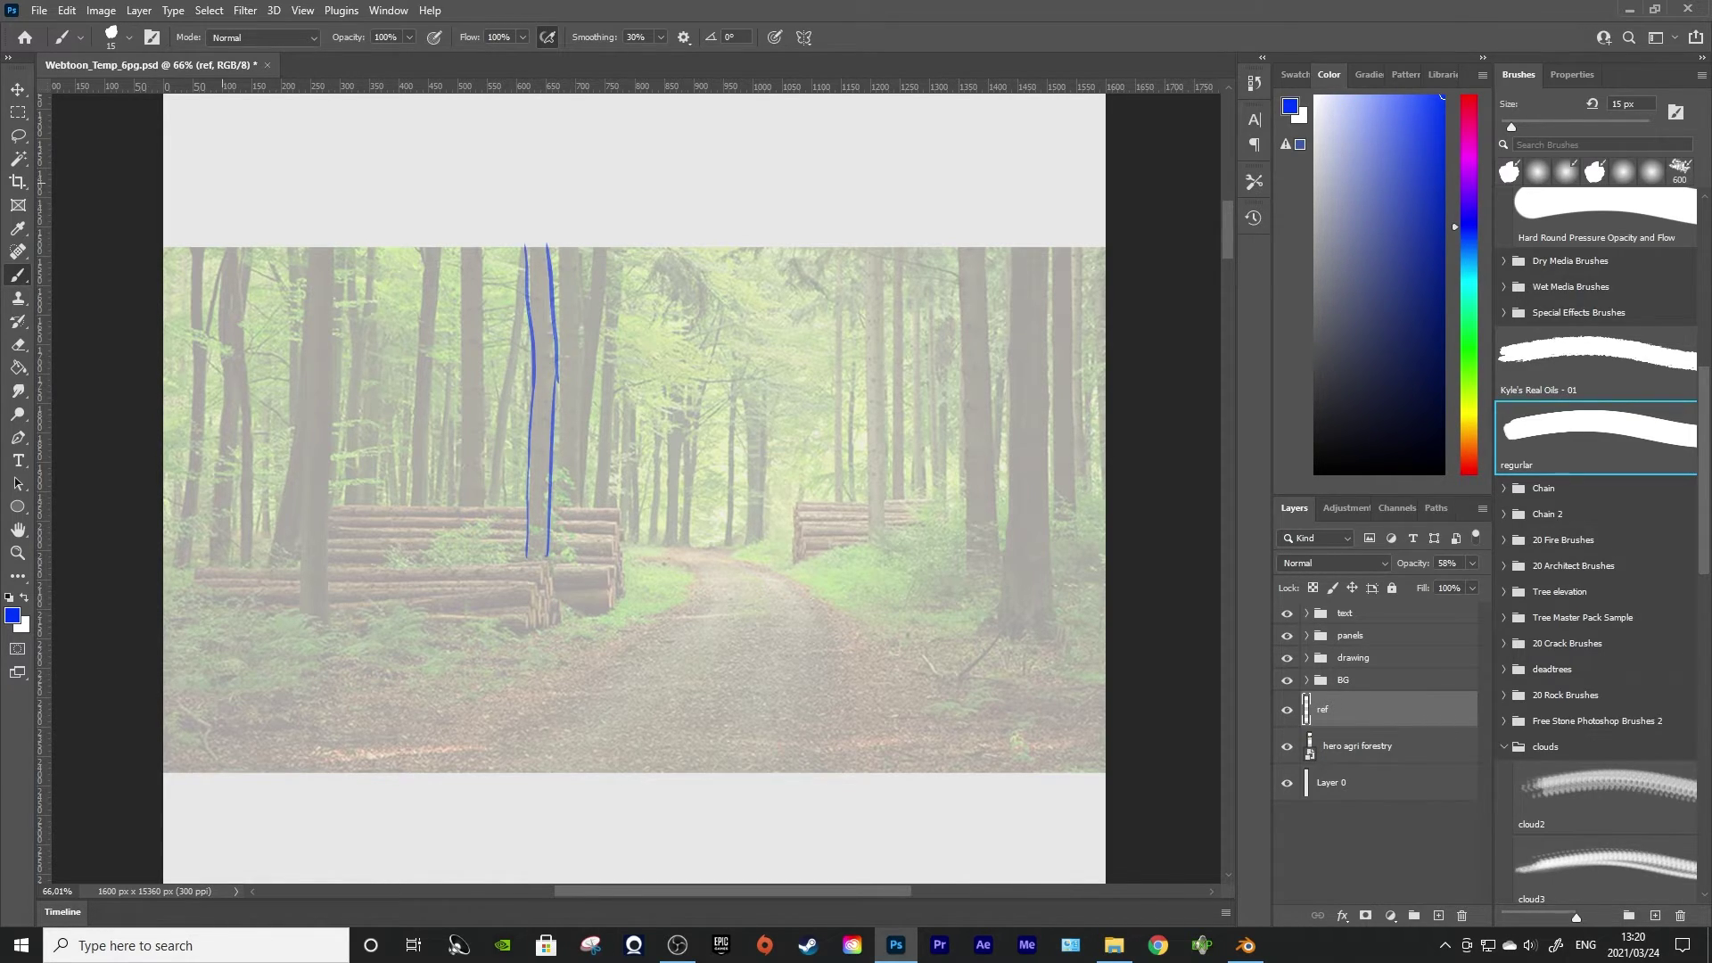
key("ctrl+z")
key("ctrl+z")
key("ctrl+z")
key("ctrl+z")
Trace both sides of the tree trunk beside the log stack and add pointed branches around its upper part
left_click_drag(529, 551, 534, 278)
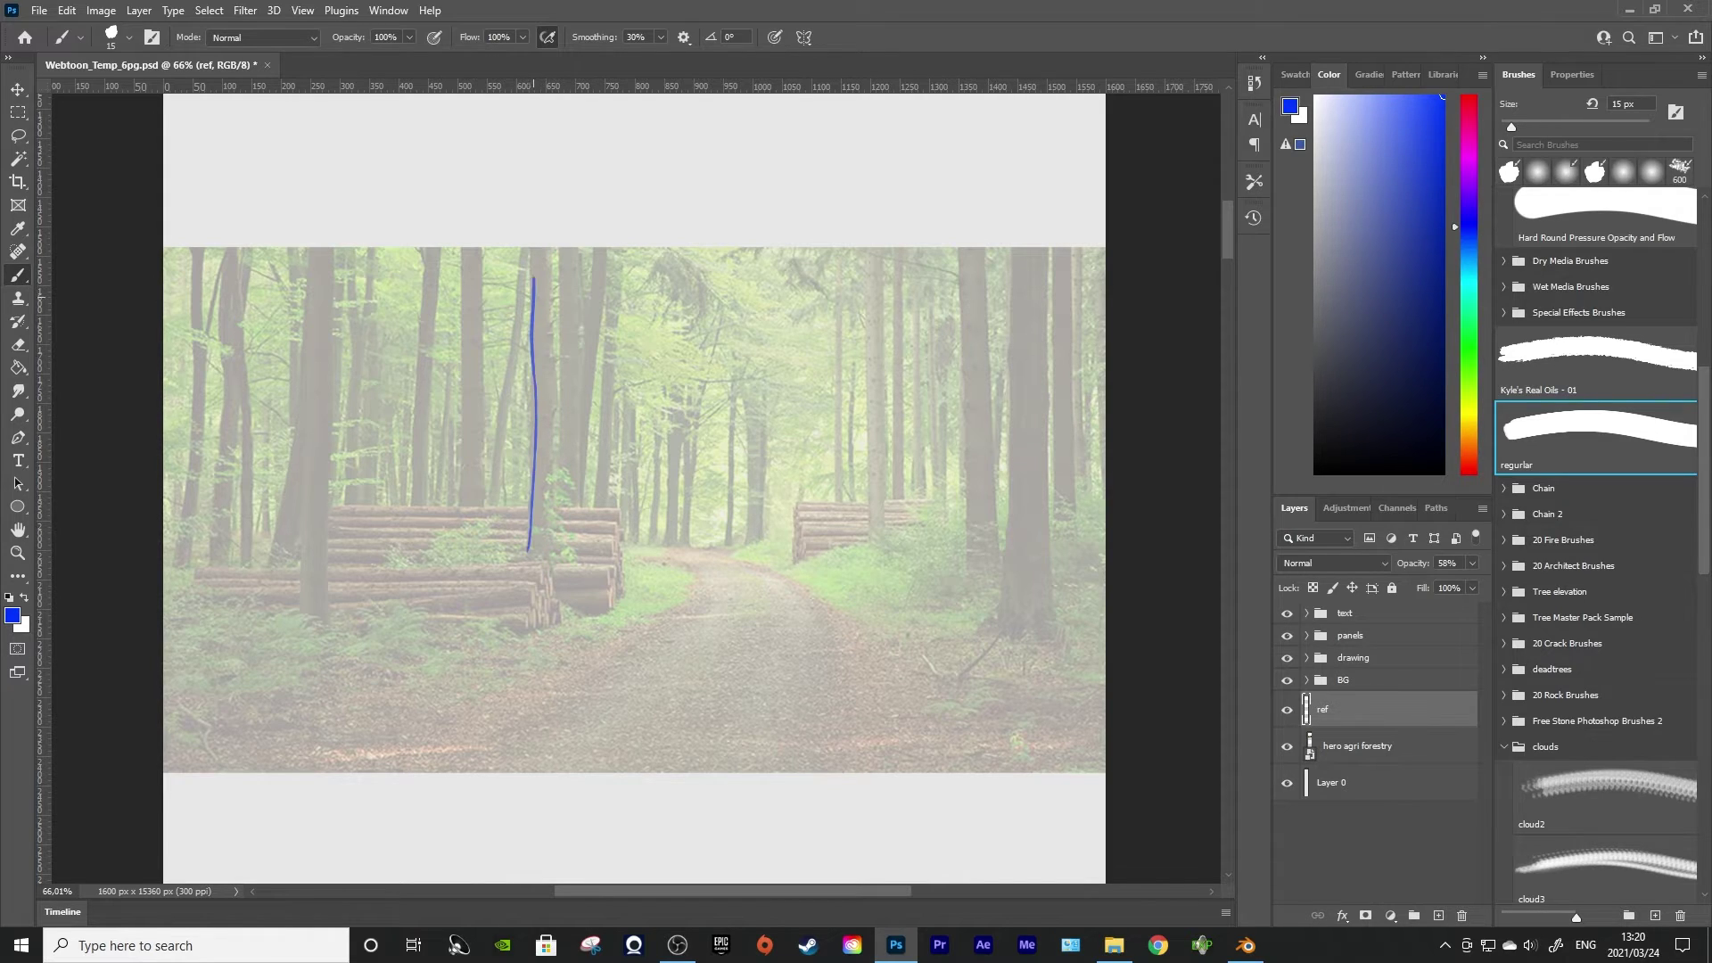
left_click_drag(556, 535, 553, 249)
mouse_move(553, 366)
left_mouse_down()
mouse_move(586, 255)
mouse_move(615, 227)
mouse_move(567, 229)
left_mouse_up()
left_click_drag(528, 296, 500, 238)
mouse_move(528, 302)
left_mouse_down()
mouse_move(502, 253)
mouse_move(432, 271)
left_mouse_up()
key("l")
key("b")
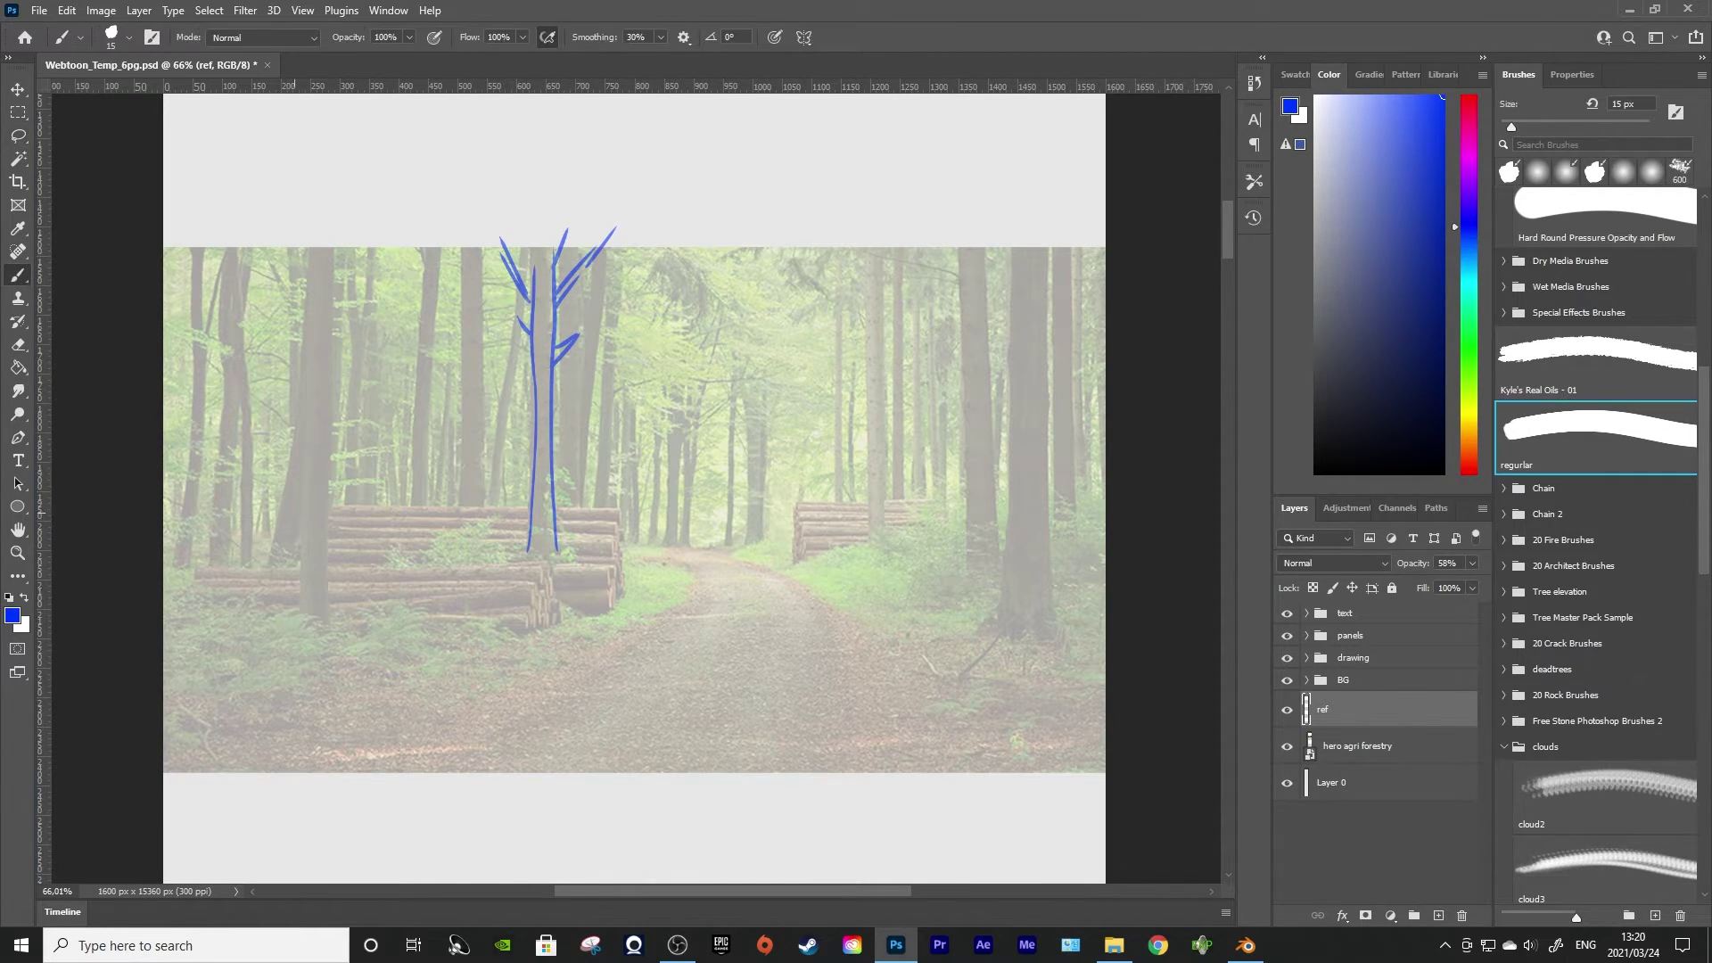
Outline both edges of the thick foreground trunk in front of the long log pile
left_click_drag(301, 588, 307, 268)
key("ctrl+z")
mouse_move(303, 621)
left_mouse_down()
mouse_move(296, 440)
mouse_move(319, 230)
mouse_move(339, 601)
left_mouse_up()
Sketch a small tapering tree with short branches beside the far end of the path, near the smaller log stack
left_click_drag(797, 584, 799, 392)
left_click_drag(800, 359, 823, 544)
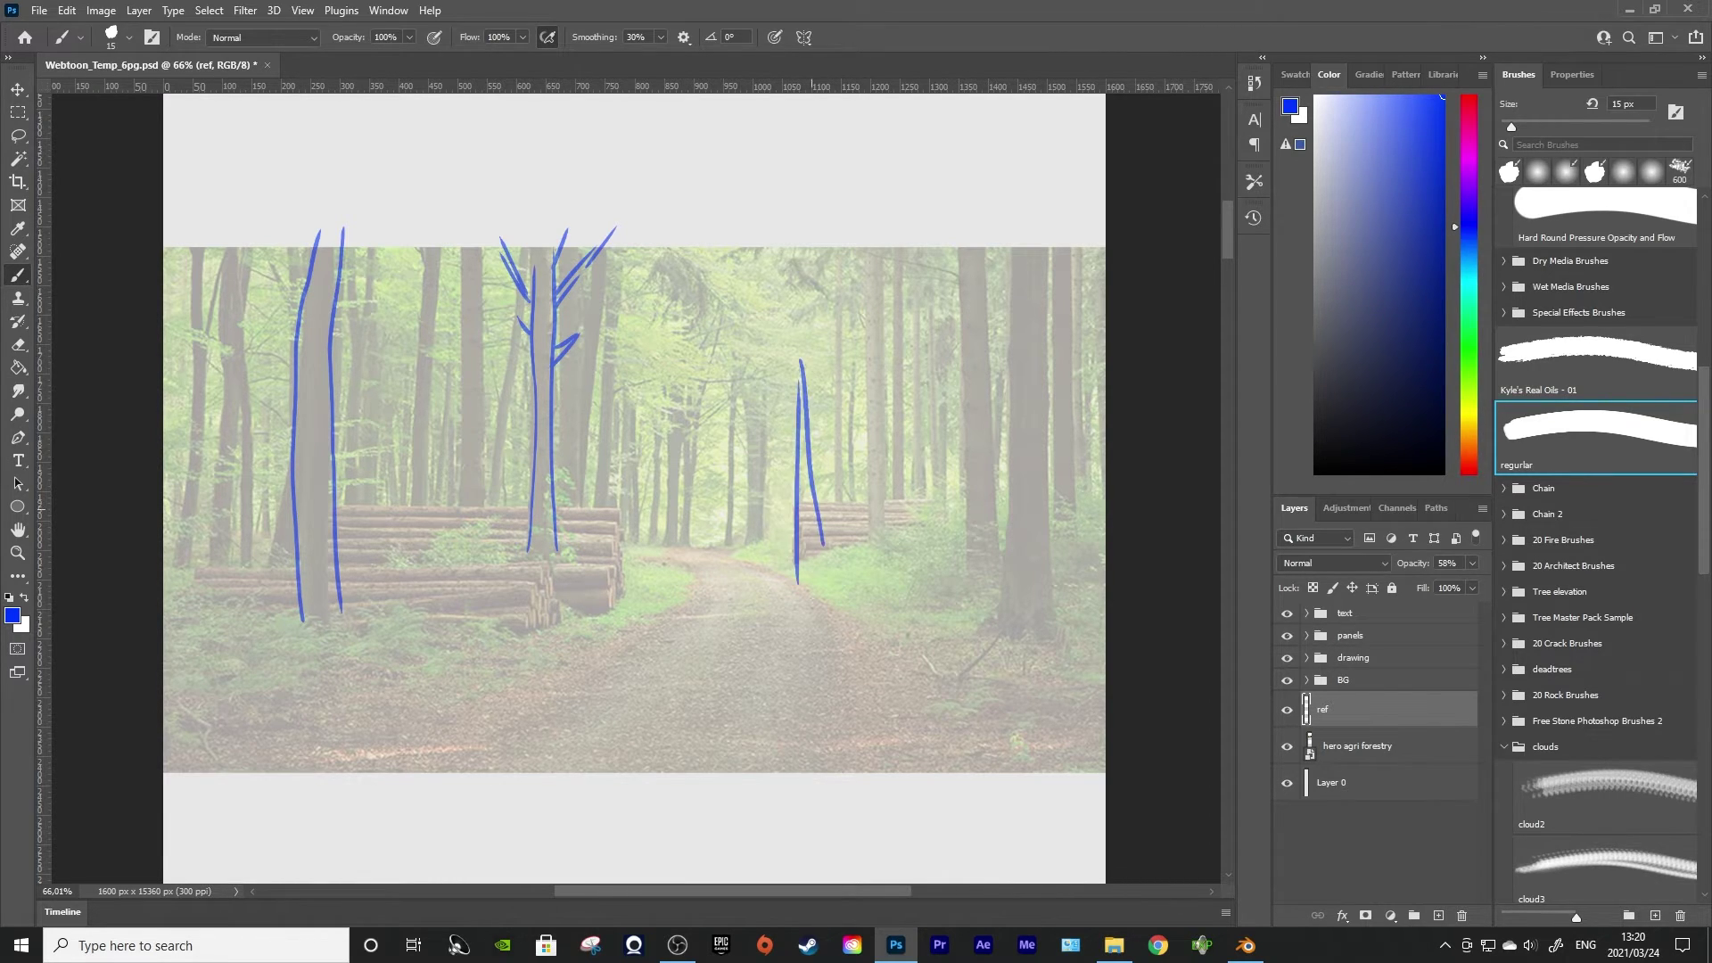
mouse_move(780, 416)
left_mouse_down()
mouse_move(796, 458)
mouse_move(796, 427)
left_mouse_up()
left_click_drag(832, 410, 811, 443)
Lasso the small tree, copy it to its own layer, and move the copy across to the other side of the path
key("l")
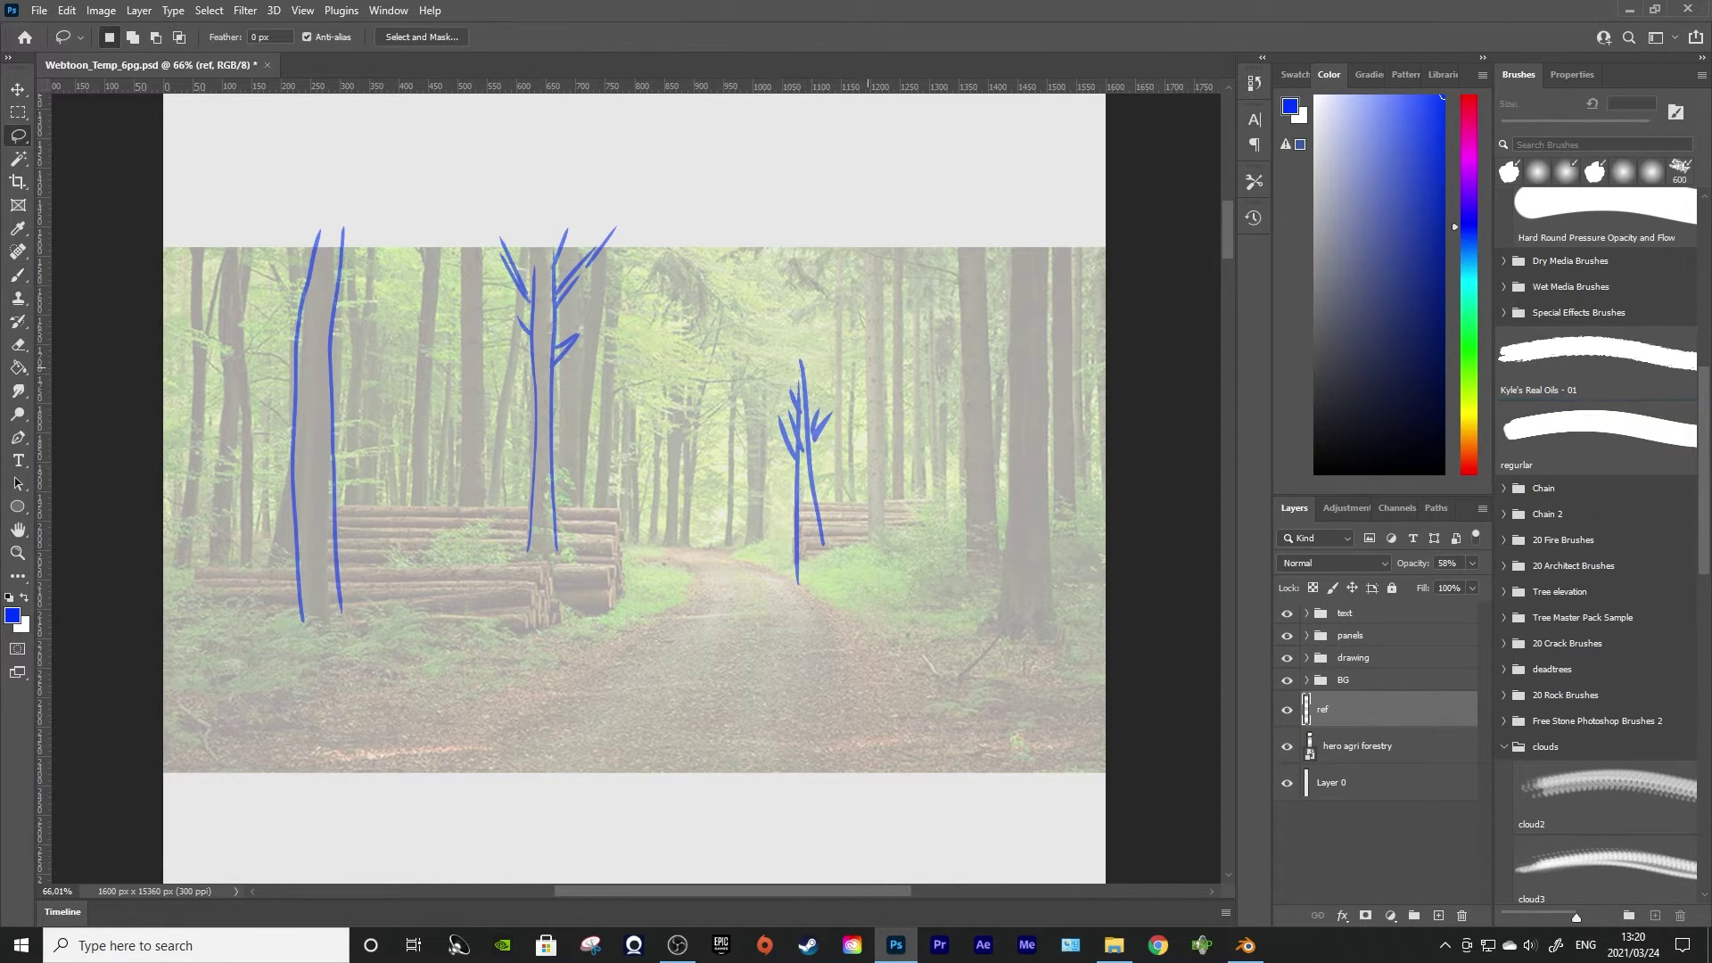
left_click_drag(808, 329, 855, 343)
right_click(773, 389)
left_click(847, 520)
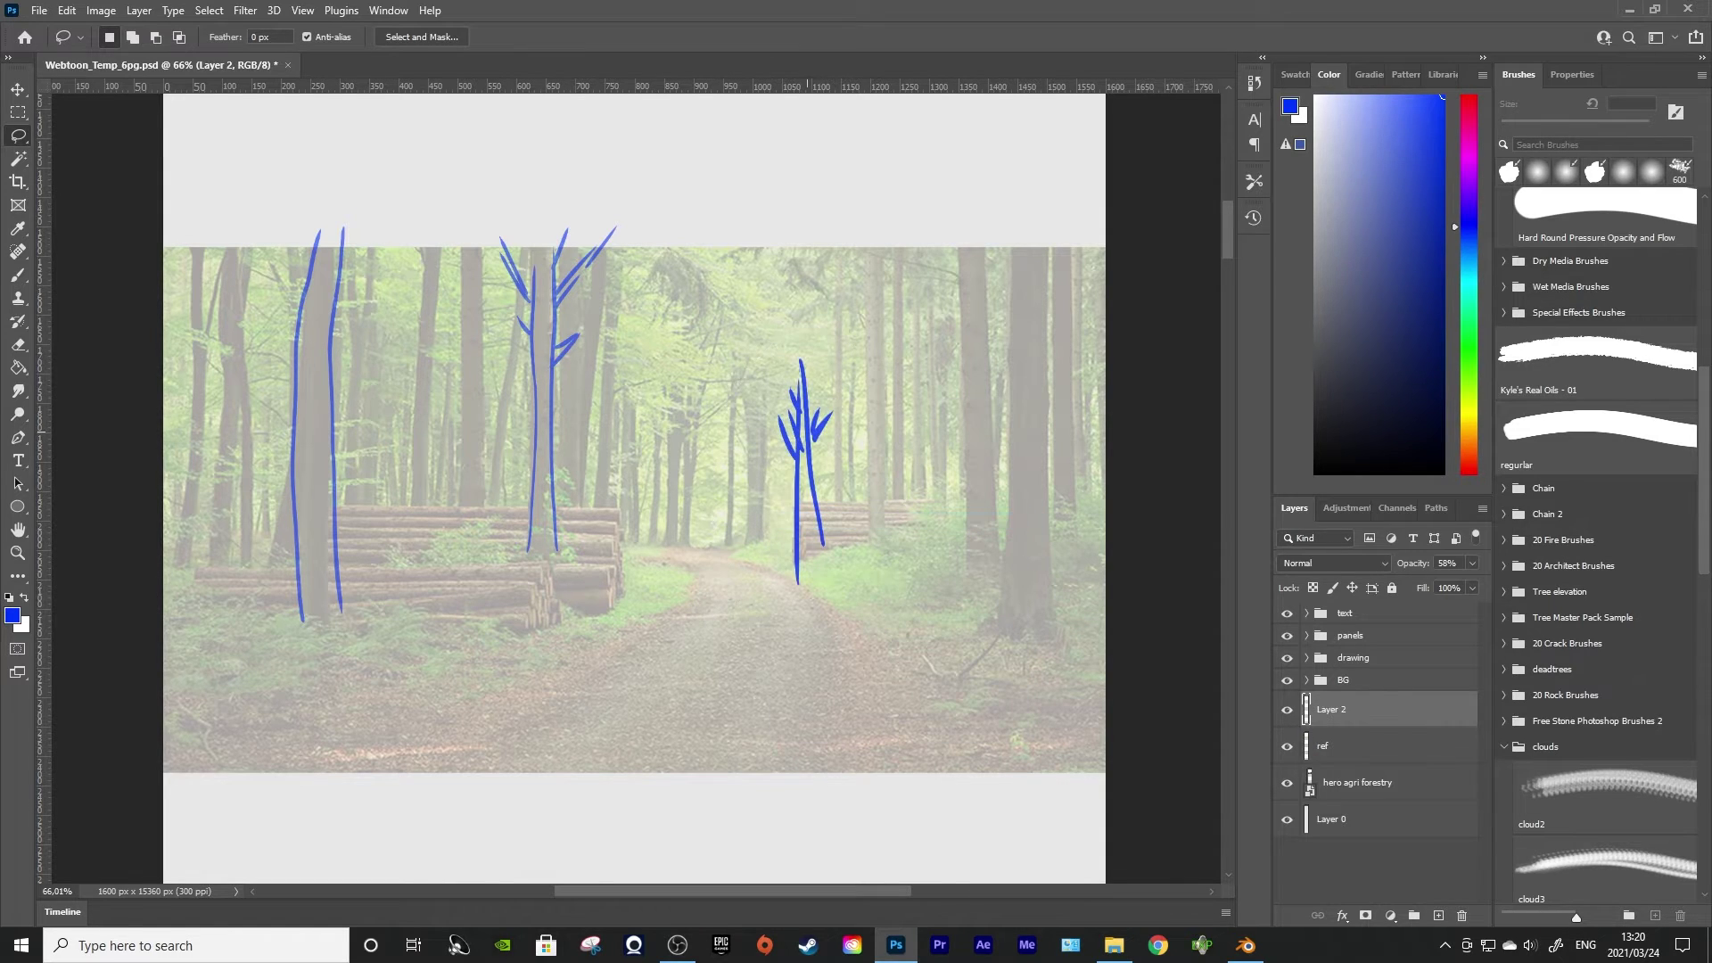
key("v")
left_click_drag(807, 446, 681, 481)
Flip the copied small tree horizontally and position it between the two large traced trunks
right_click(701, 487)
left_click(18, 135)
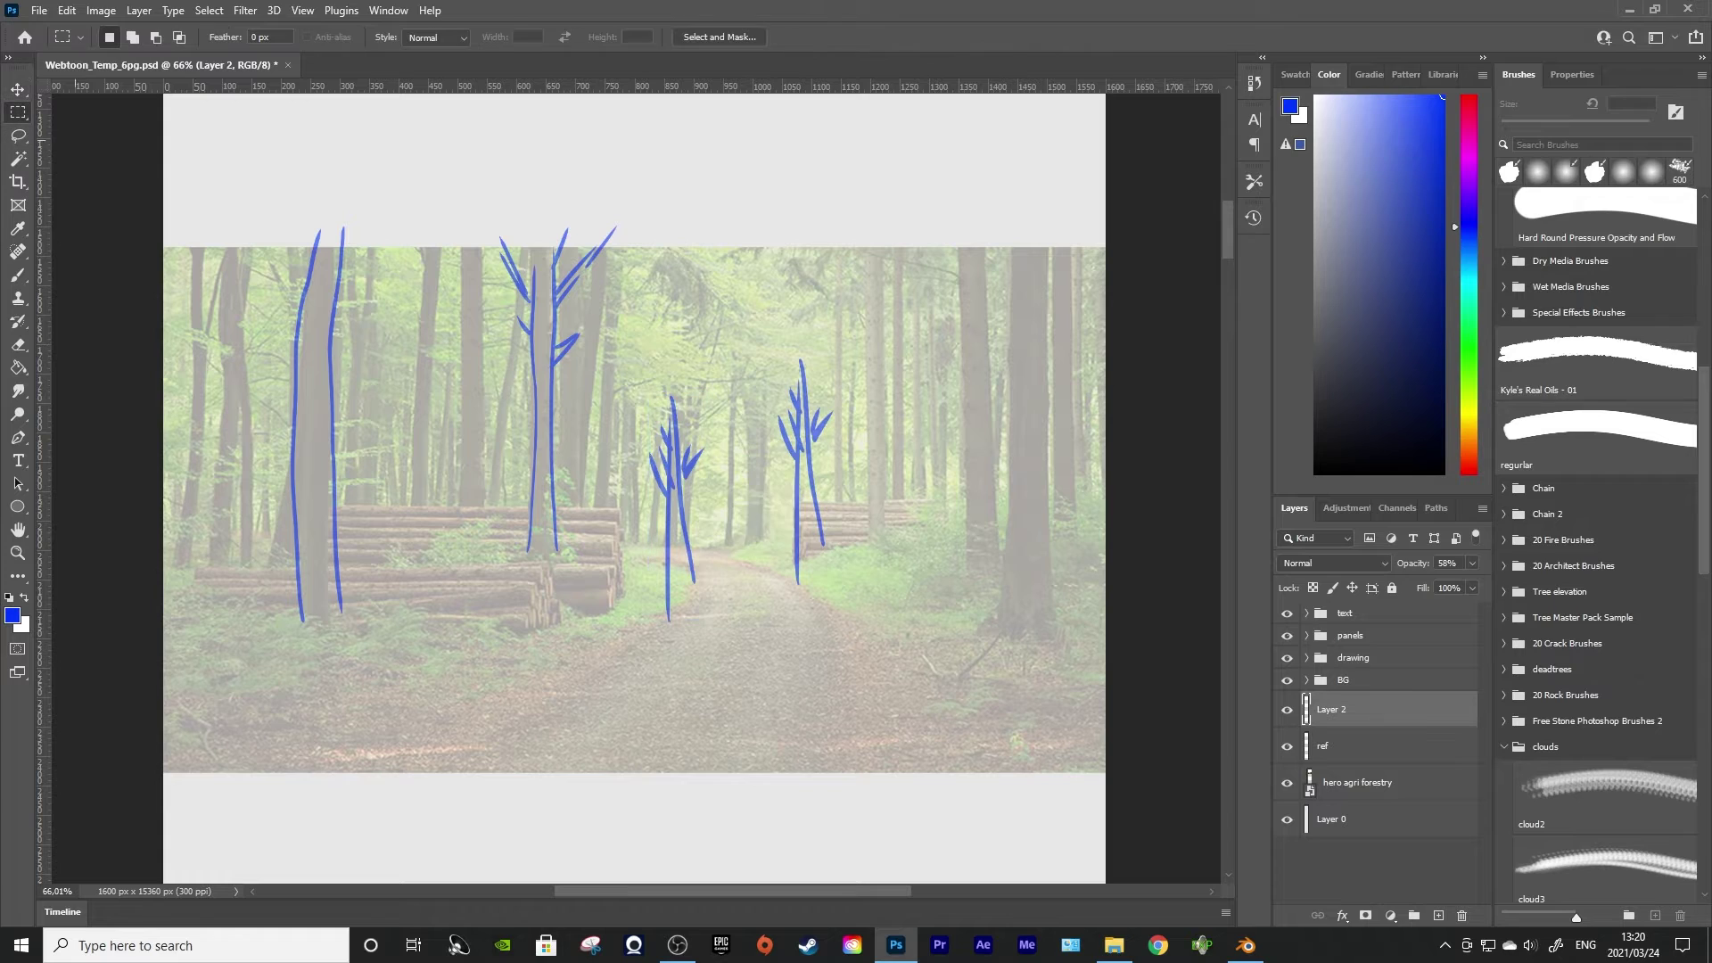
right_click(694, 480)
left_click(749, 634)
right_click(667, 535)
left_click(719, 836)
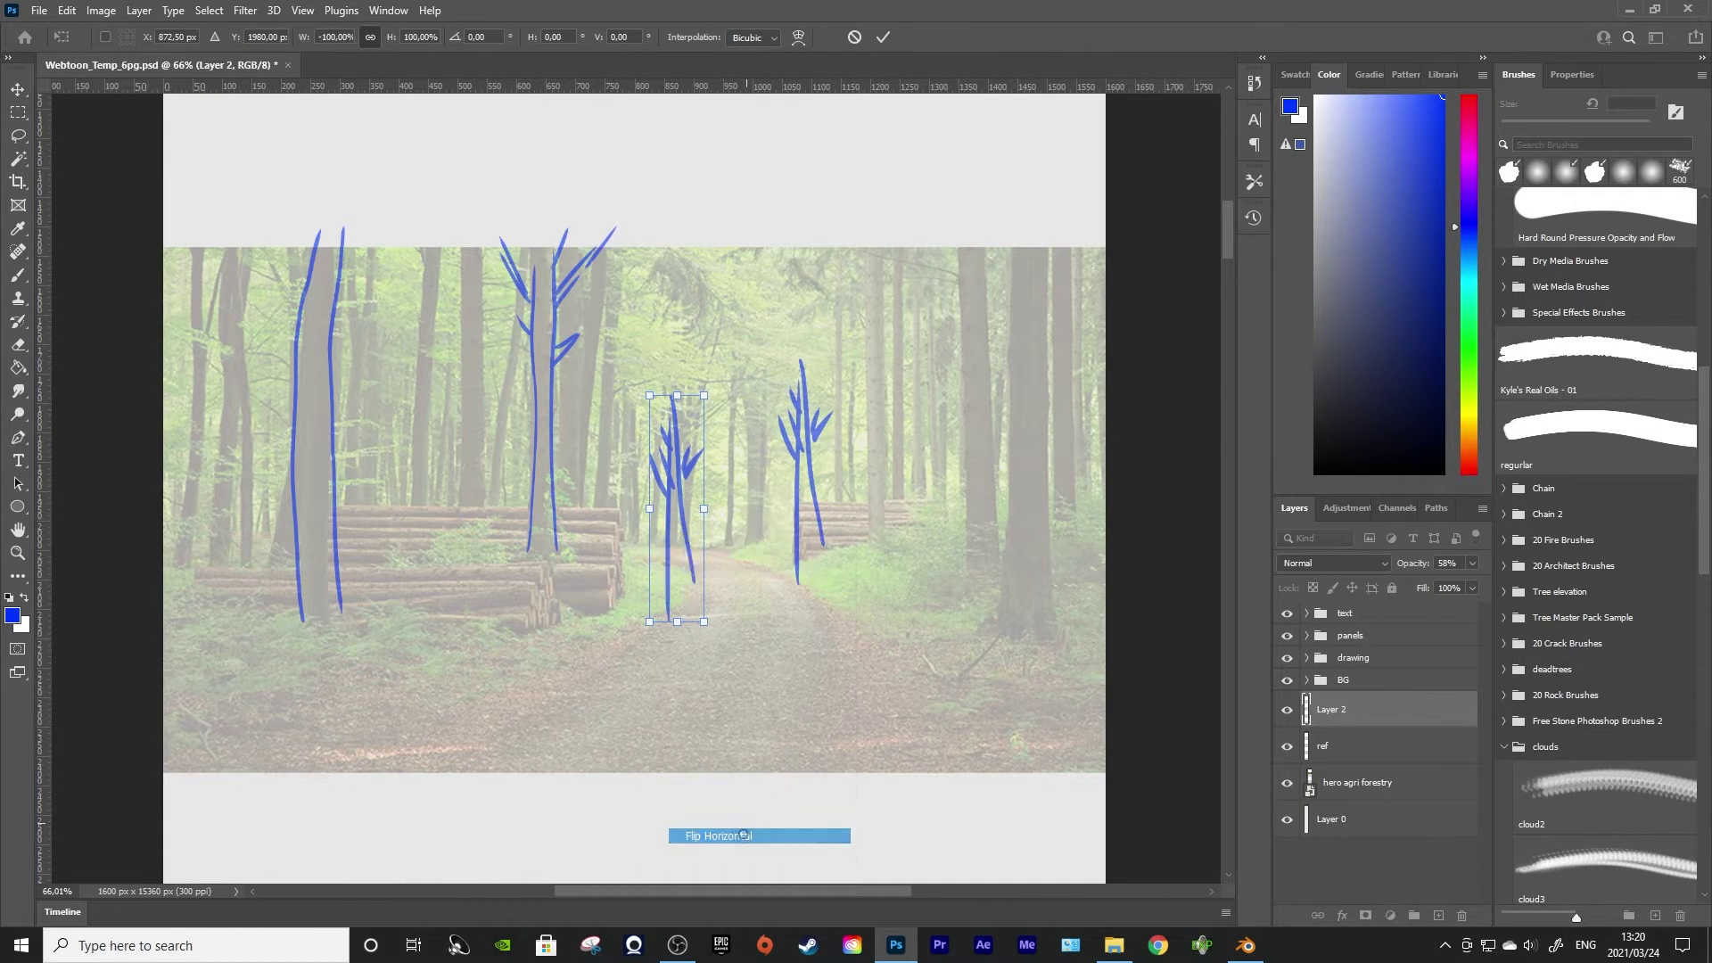
left_click_drag(677, 481, 427, 438)
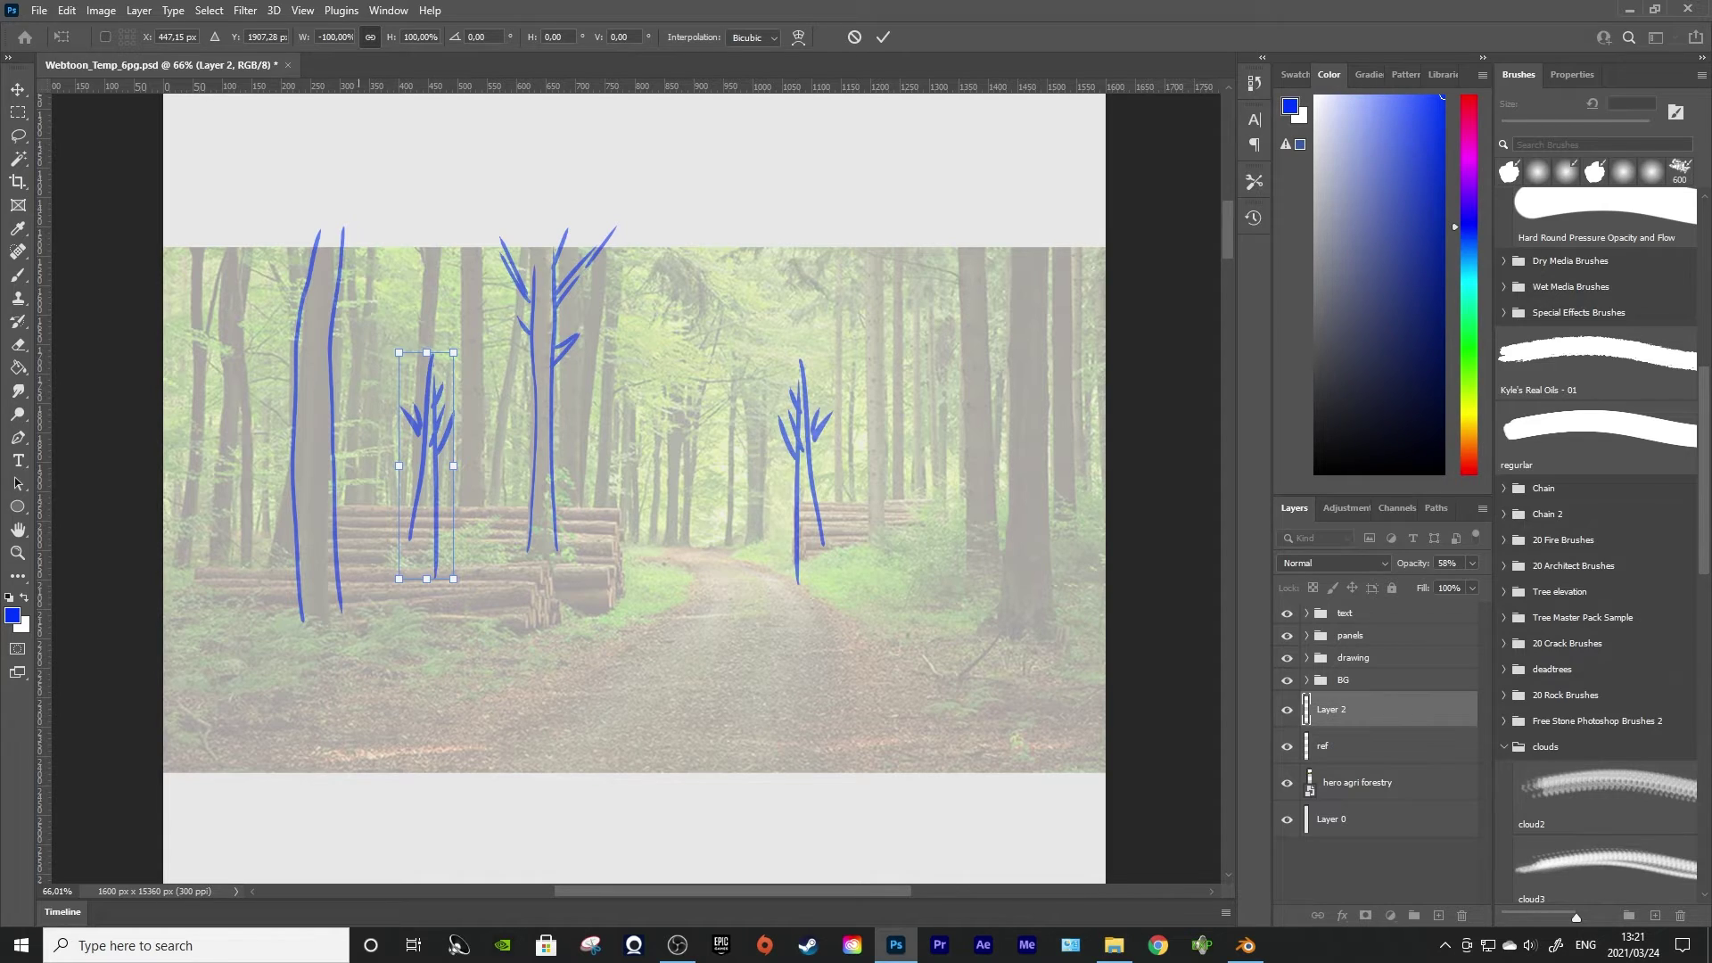
key("Return")
key("m")
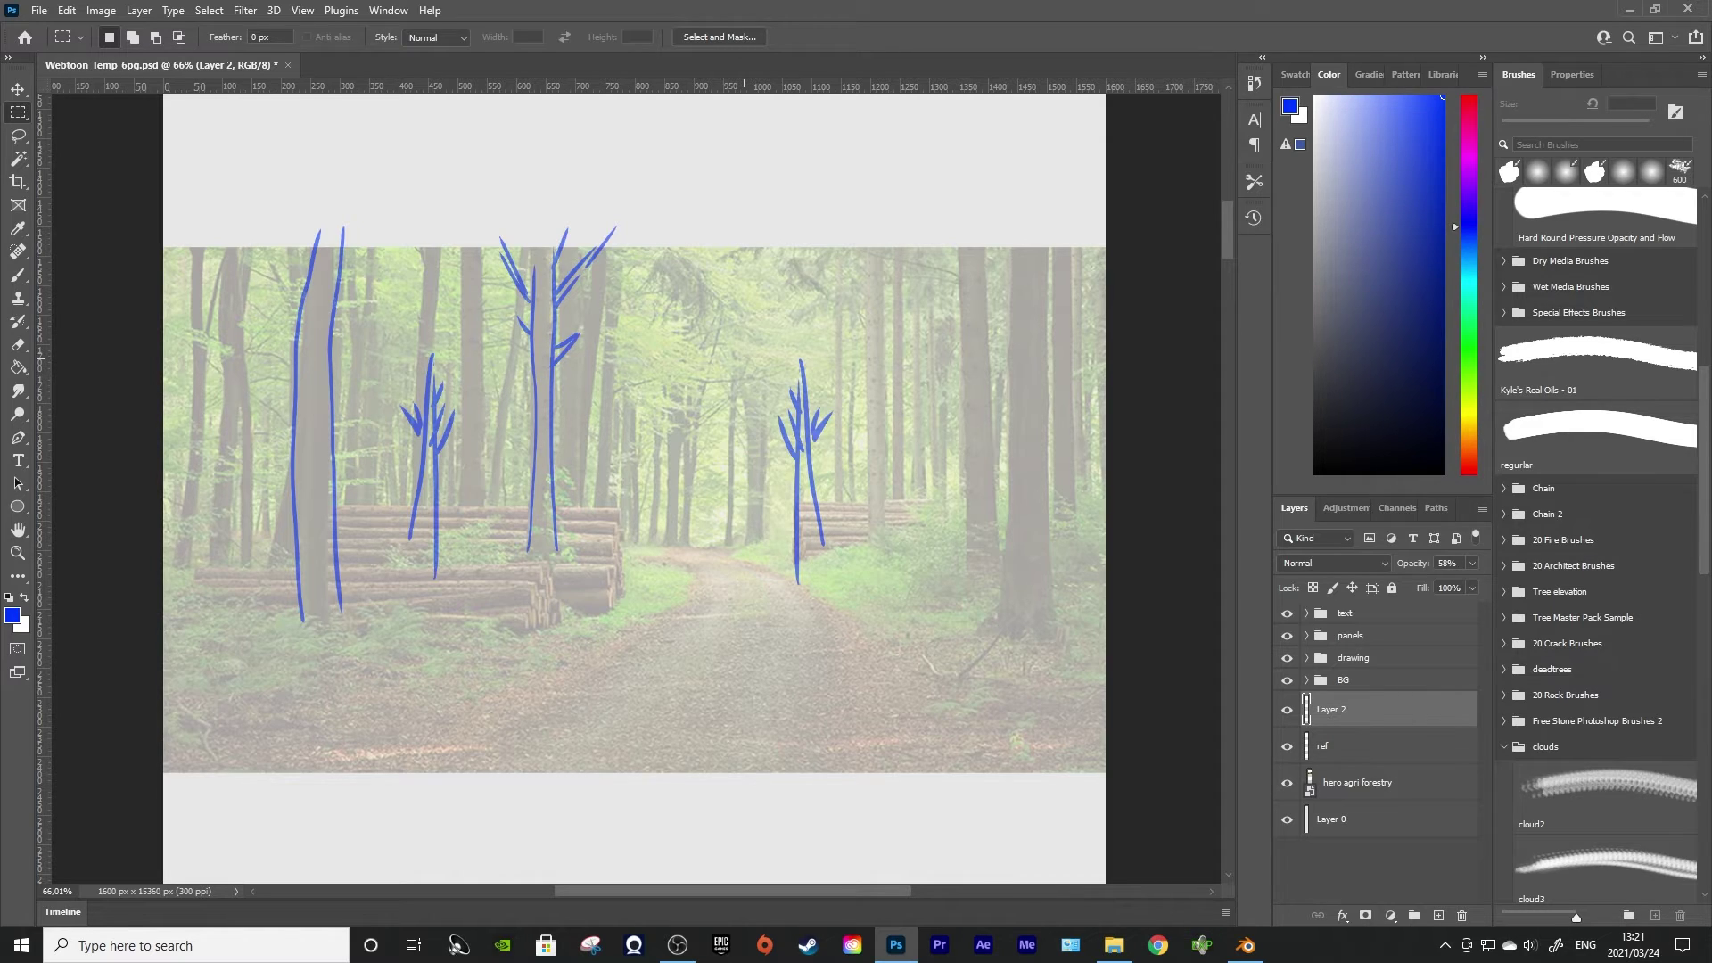
Trace both curved edges of the forest path and draw a short horizontal line across its far end
key("b")
mouse_move(464, 785)
left_mouse_down()
mouse_move(680, 549)
mouse_move(552, 707)
mouse_move(473, 754)
left_mouse_up()
key("ctrl+z")
mouse_move(705, 550)
left_mouse_down()
mouse_move(781, 585)
mouse_move(805, 809)
left_mouse_up()
left_click_drag(630, 546, 768, 547)
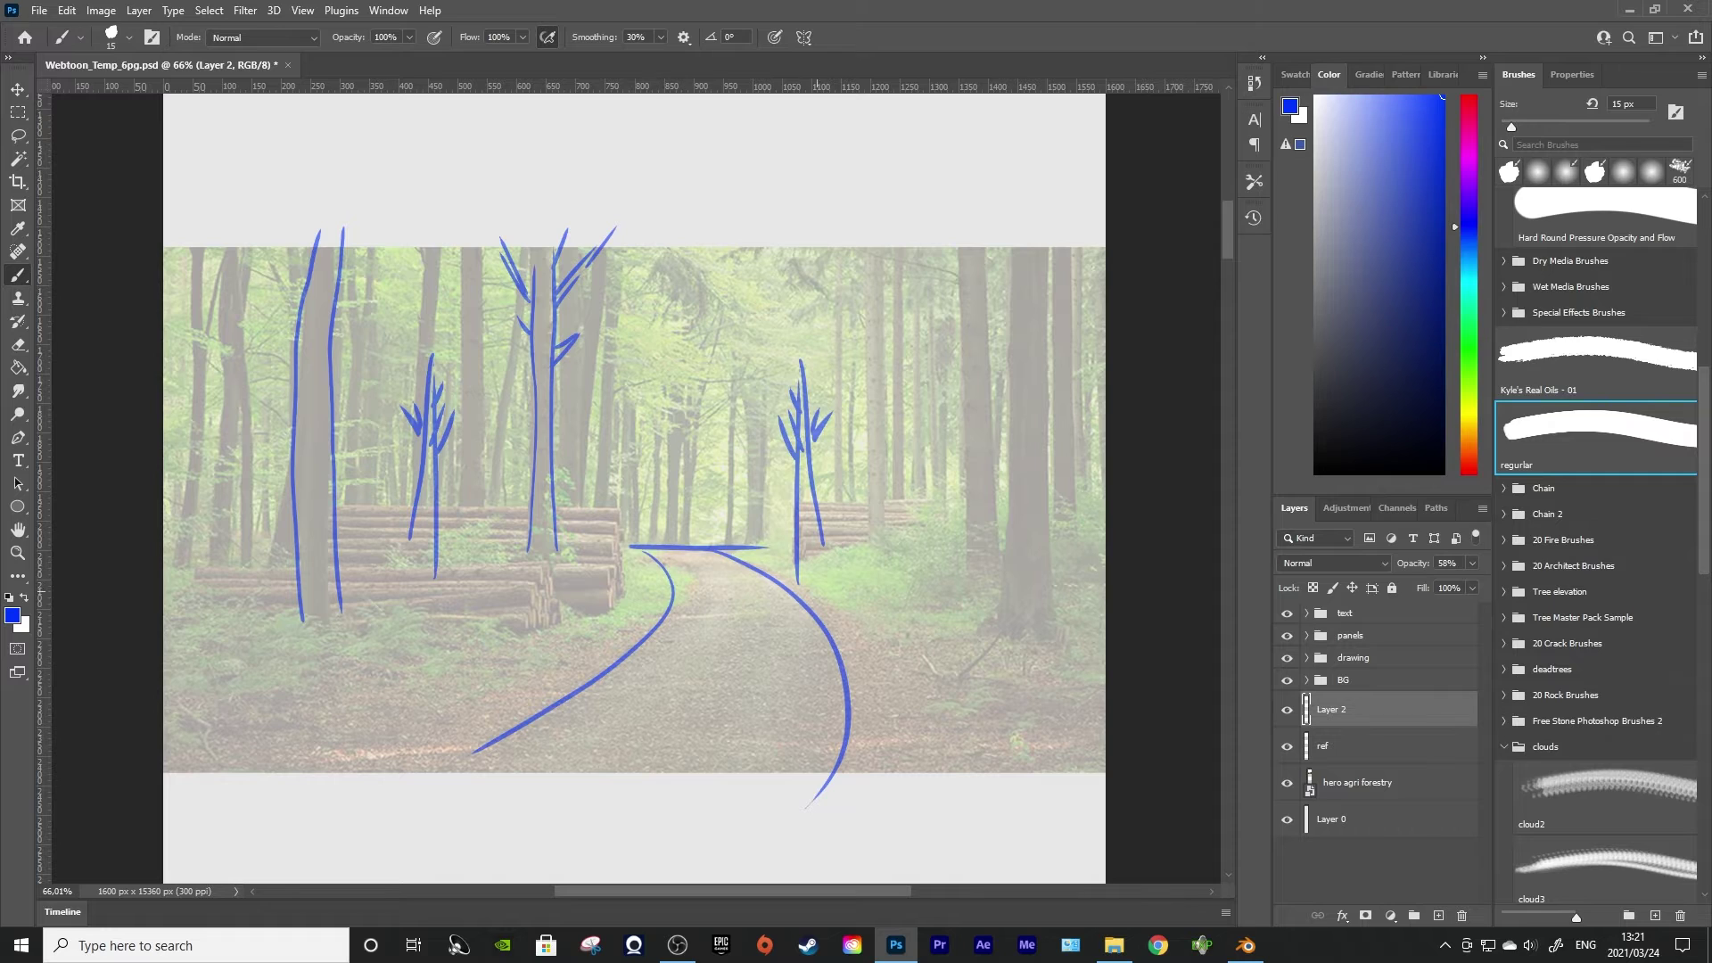
Draw straight horizontal lines across the full photo width, one near its lower edge and one as the horizon at the path's end
left_click_drag(164, 760, 1223, 759)
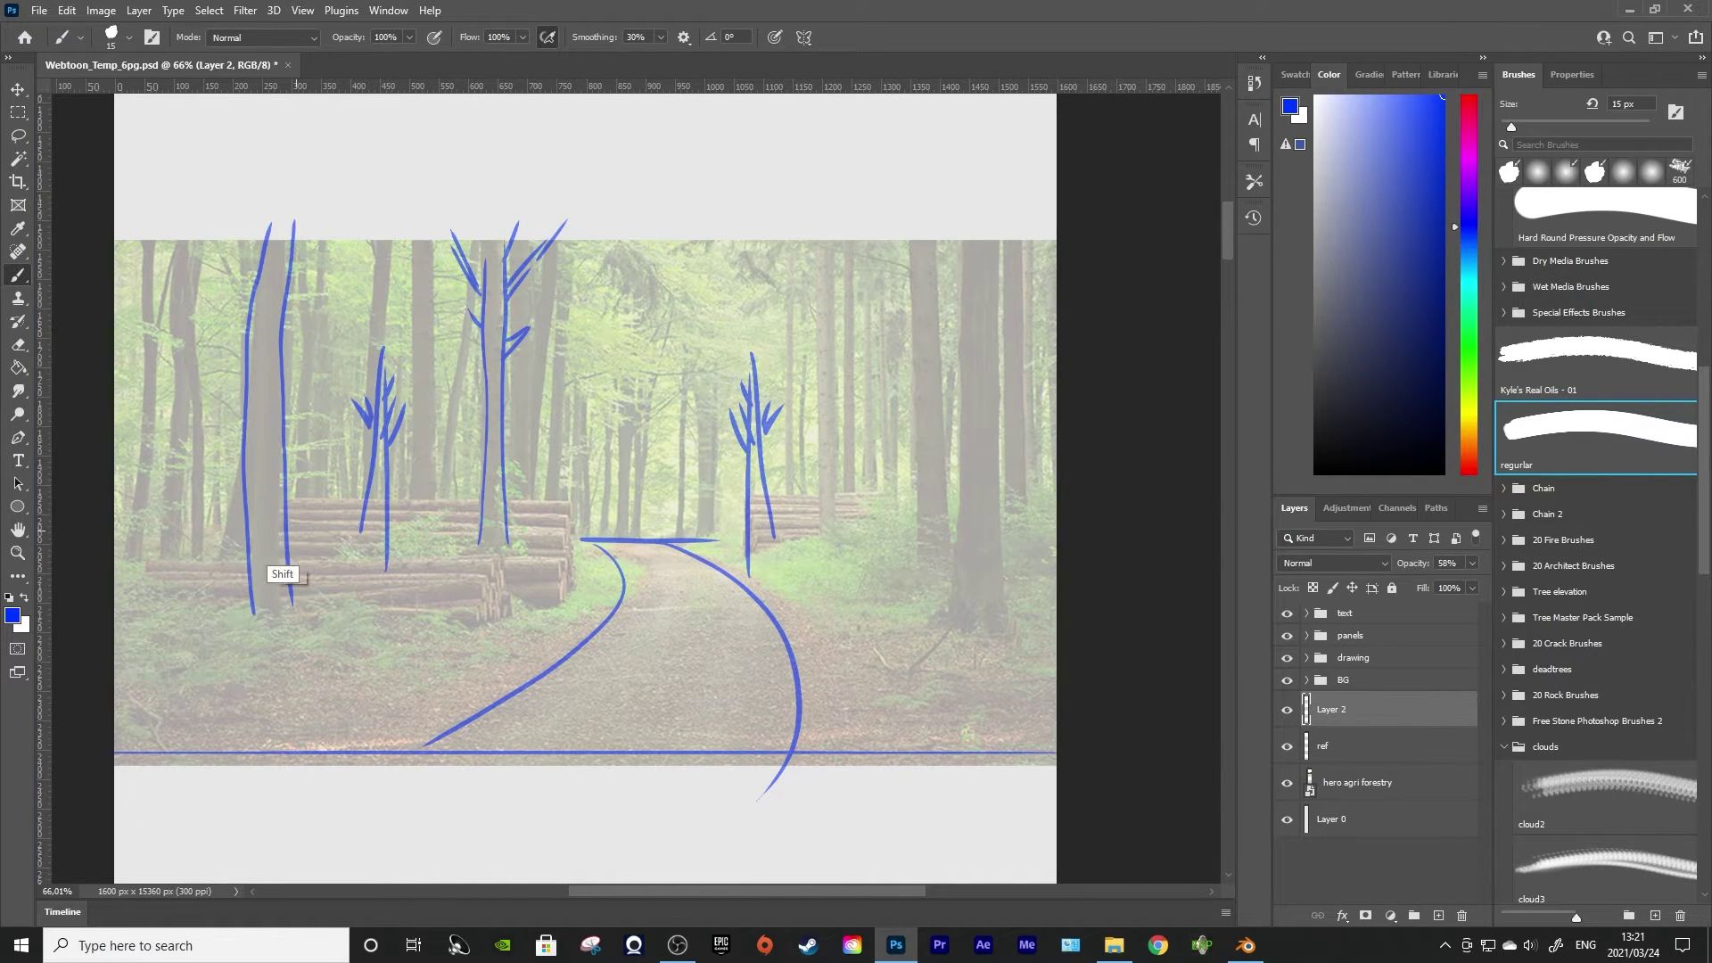
mouse_move(120, 532)
left_mouse_down()
mouse_move(921, 546)
mouse_move(705, 540)
left_mouse_up()
key("ctrl+z")
key("ctrl+z")
left_click(1046, 540, "shift")
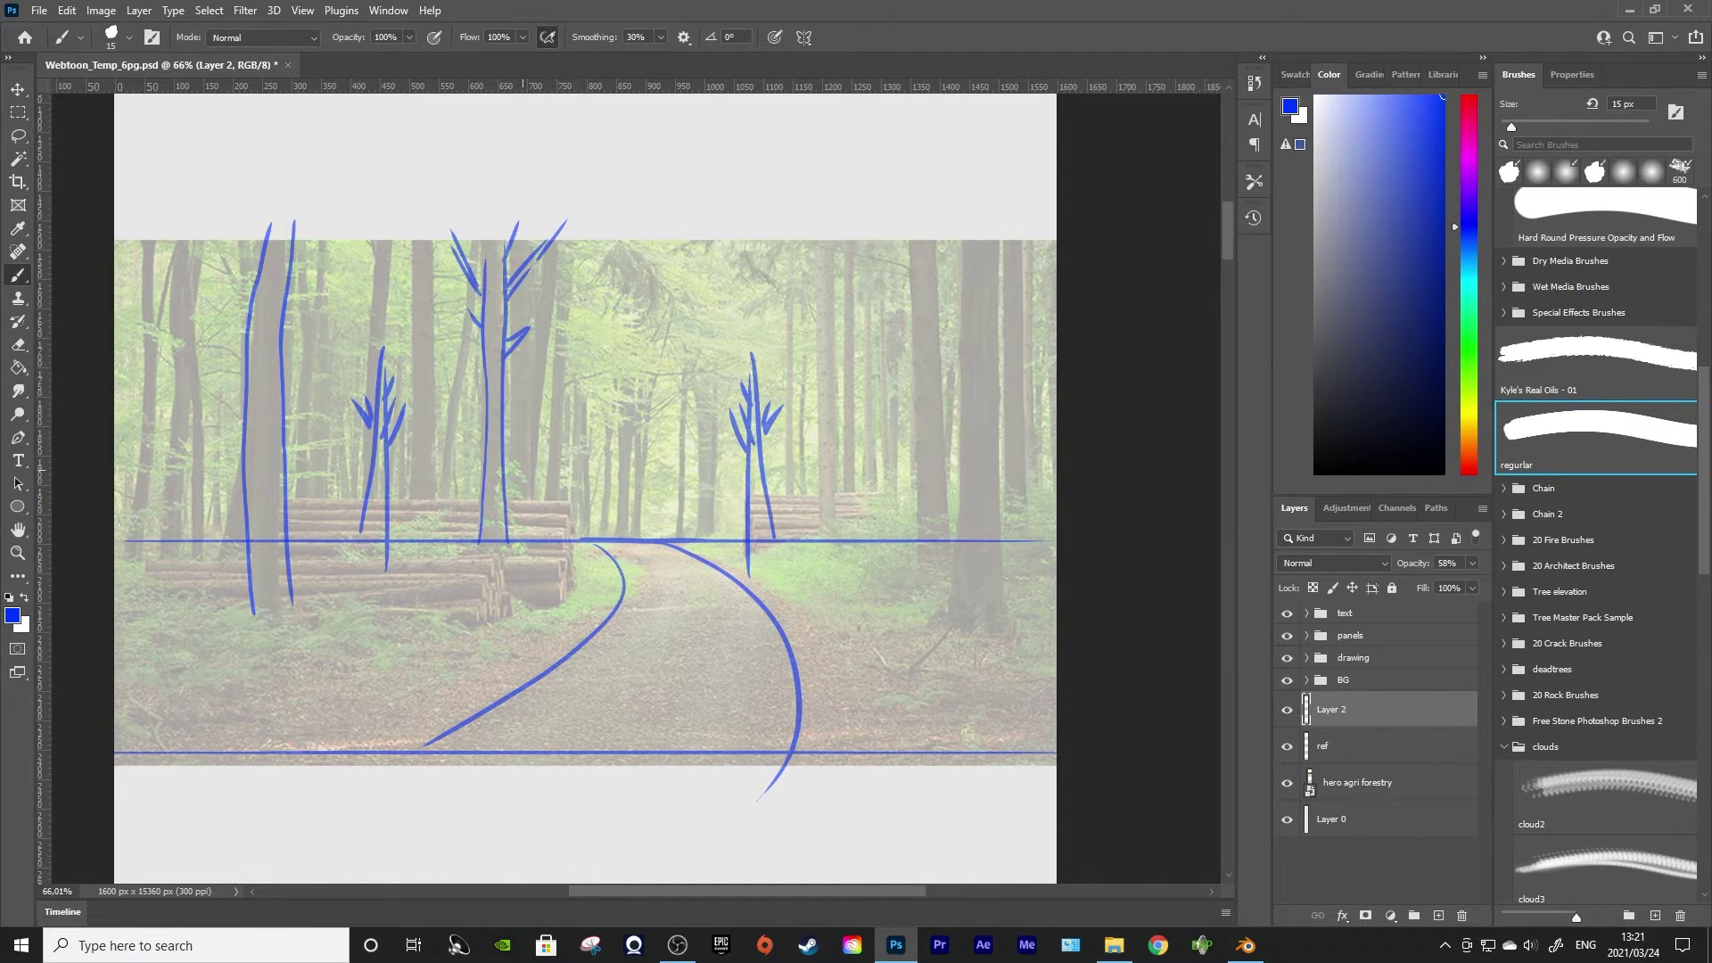
key("ctrl+z")
Sketch a boxy building frame beside the path with two vertical corner lines, two horizontal top lines and two diagonal roof lines
mouse_move(569, 508)
left_mouse_down()
mouse_move(560, 601)
mouse_move(577, 586)
mouse_move(556, 337)
left_mouse_up()
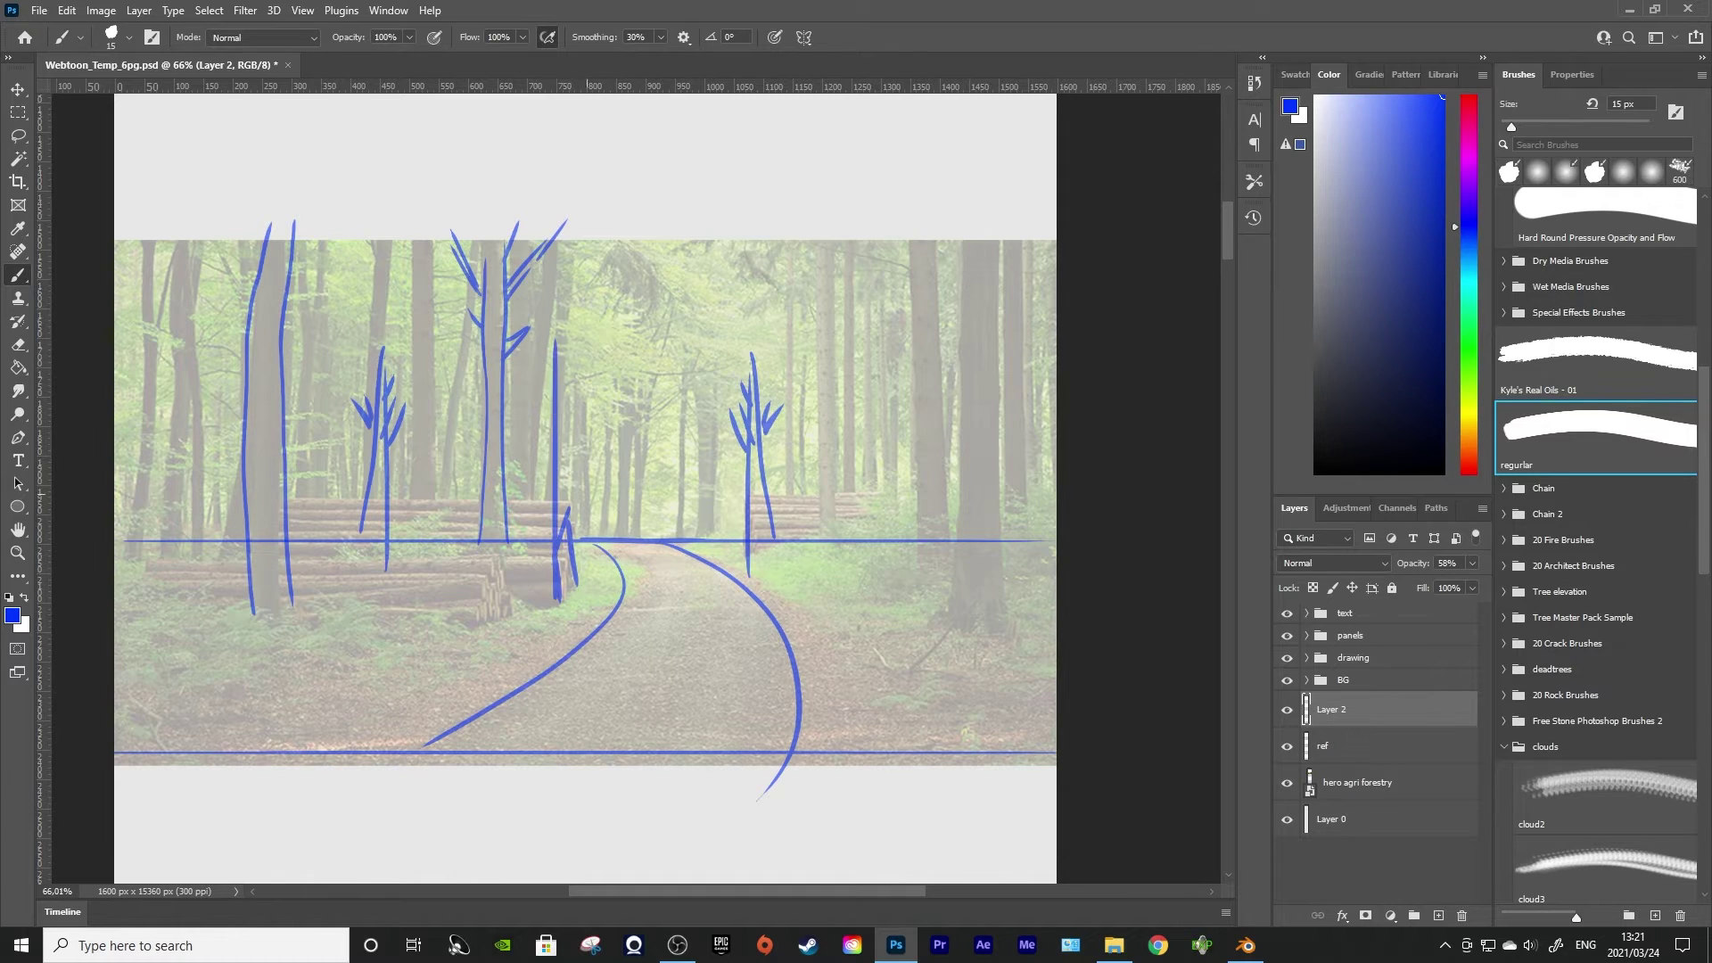
key("ctrl+z")
left_click_drag(579, 583, 580, 332)
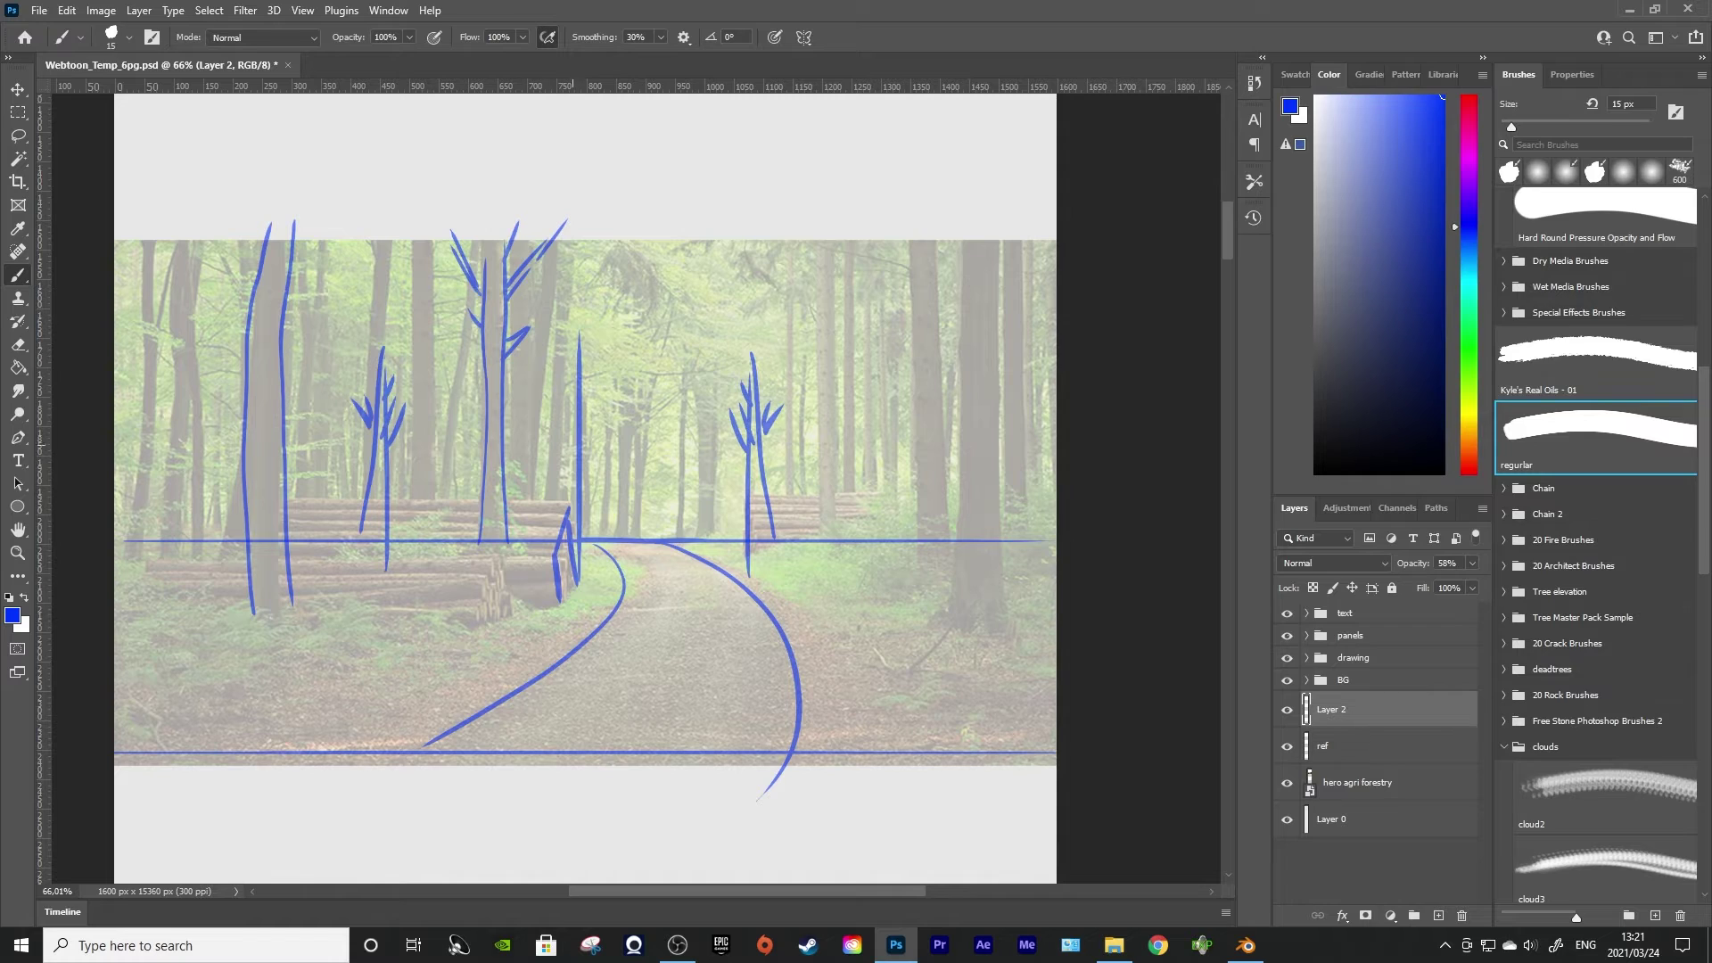
mouse_move(578, 337)
left_mouse_down()
mouse_move(560, 361)
mouse_move(557, 631)
left_mouse_up()
mouse_move(551, 360)
left_mouse_down()
mouse_move(244, 359)
mouse_move(190, 335)
left_mouse_up()
left_click_drag(549, 365, 409, 254)
left_click_drag(577, 337, 444, 265)
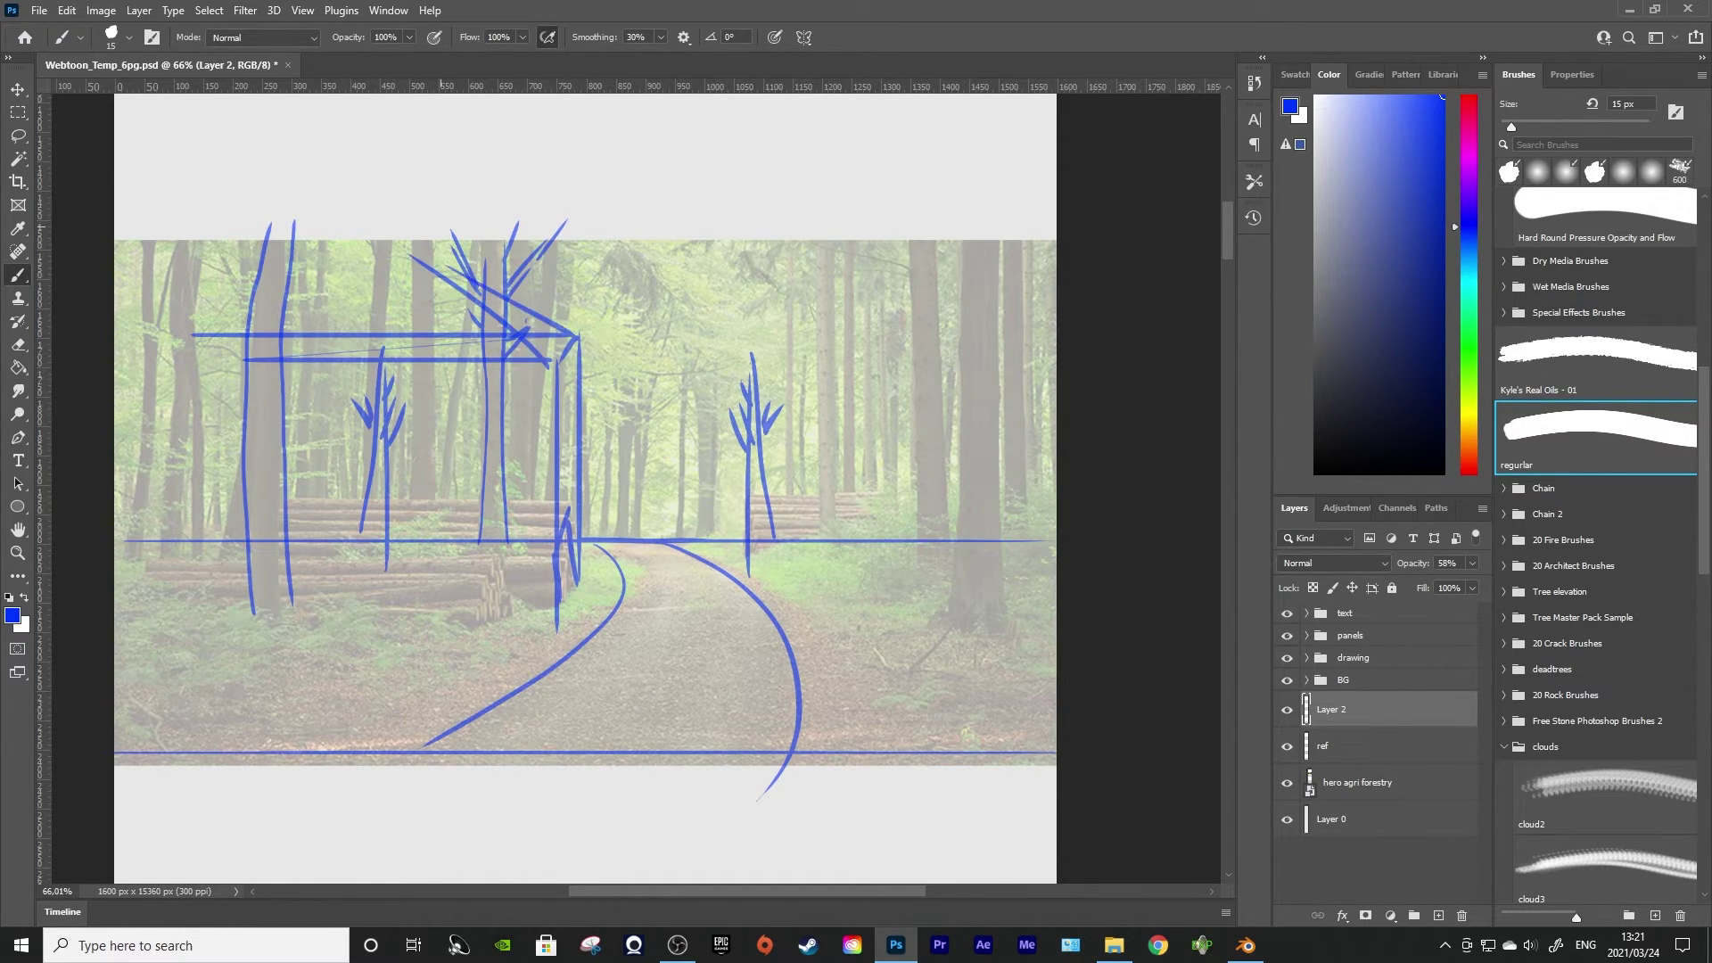
Hide both sketch layers, Layer 2 and ref
scroll(533, 490, "down", 2)
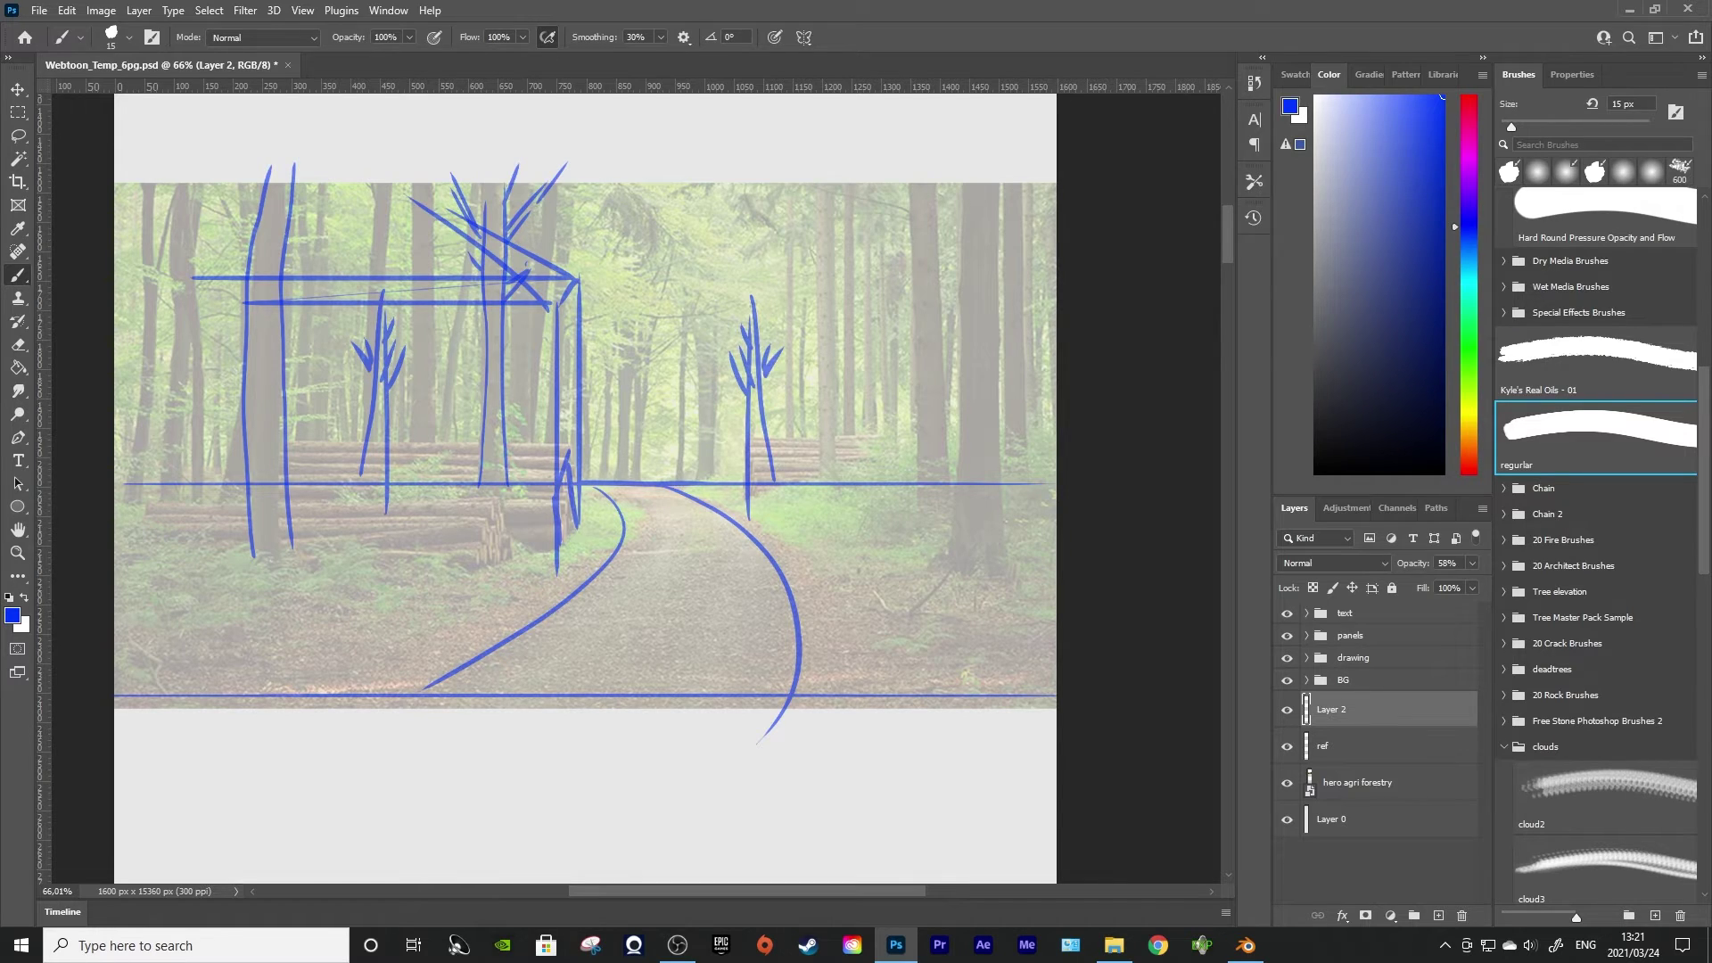
left_click(1286, 710)
left_click(1286, 746)
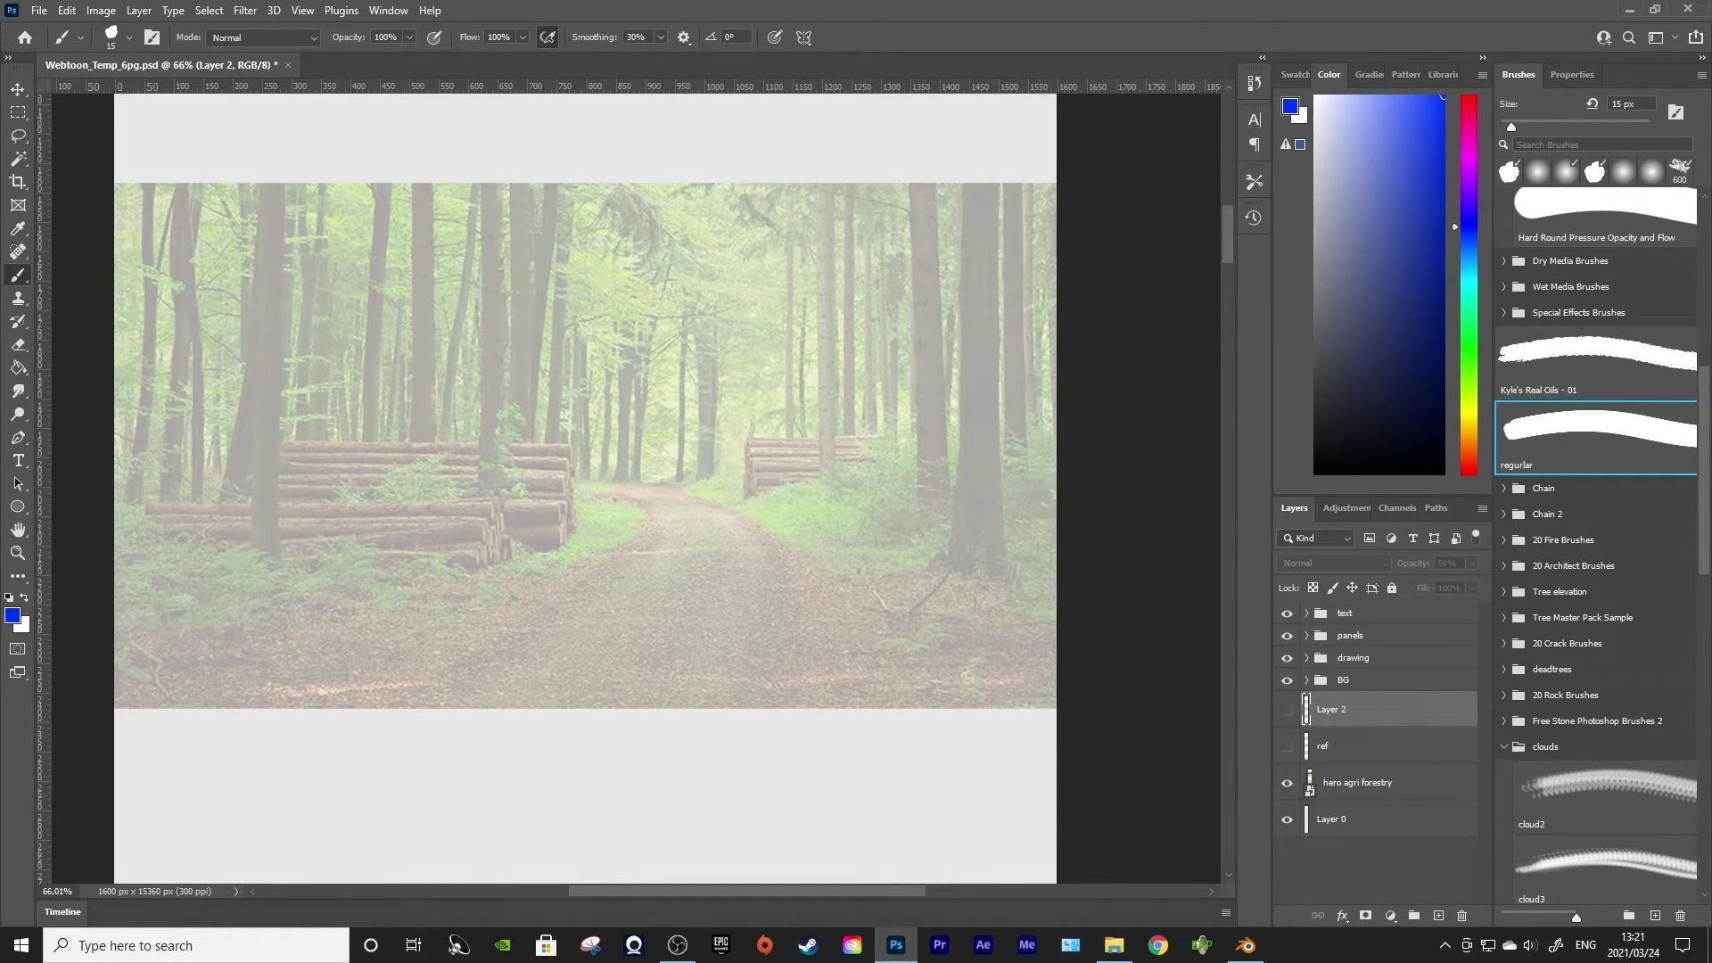
left_click(1286, 746)
left_click(1286, 746)
Select the hero agri forestry layer and restore its opacity to 100%
left_click(1358, 783)
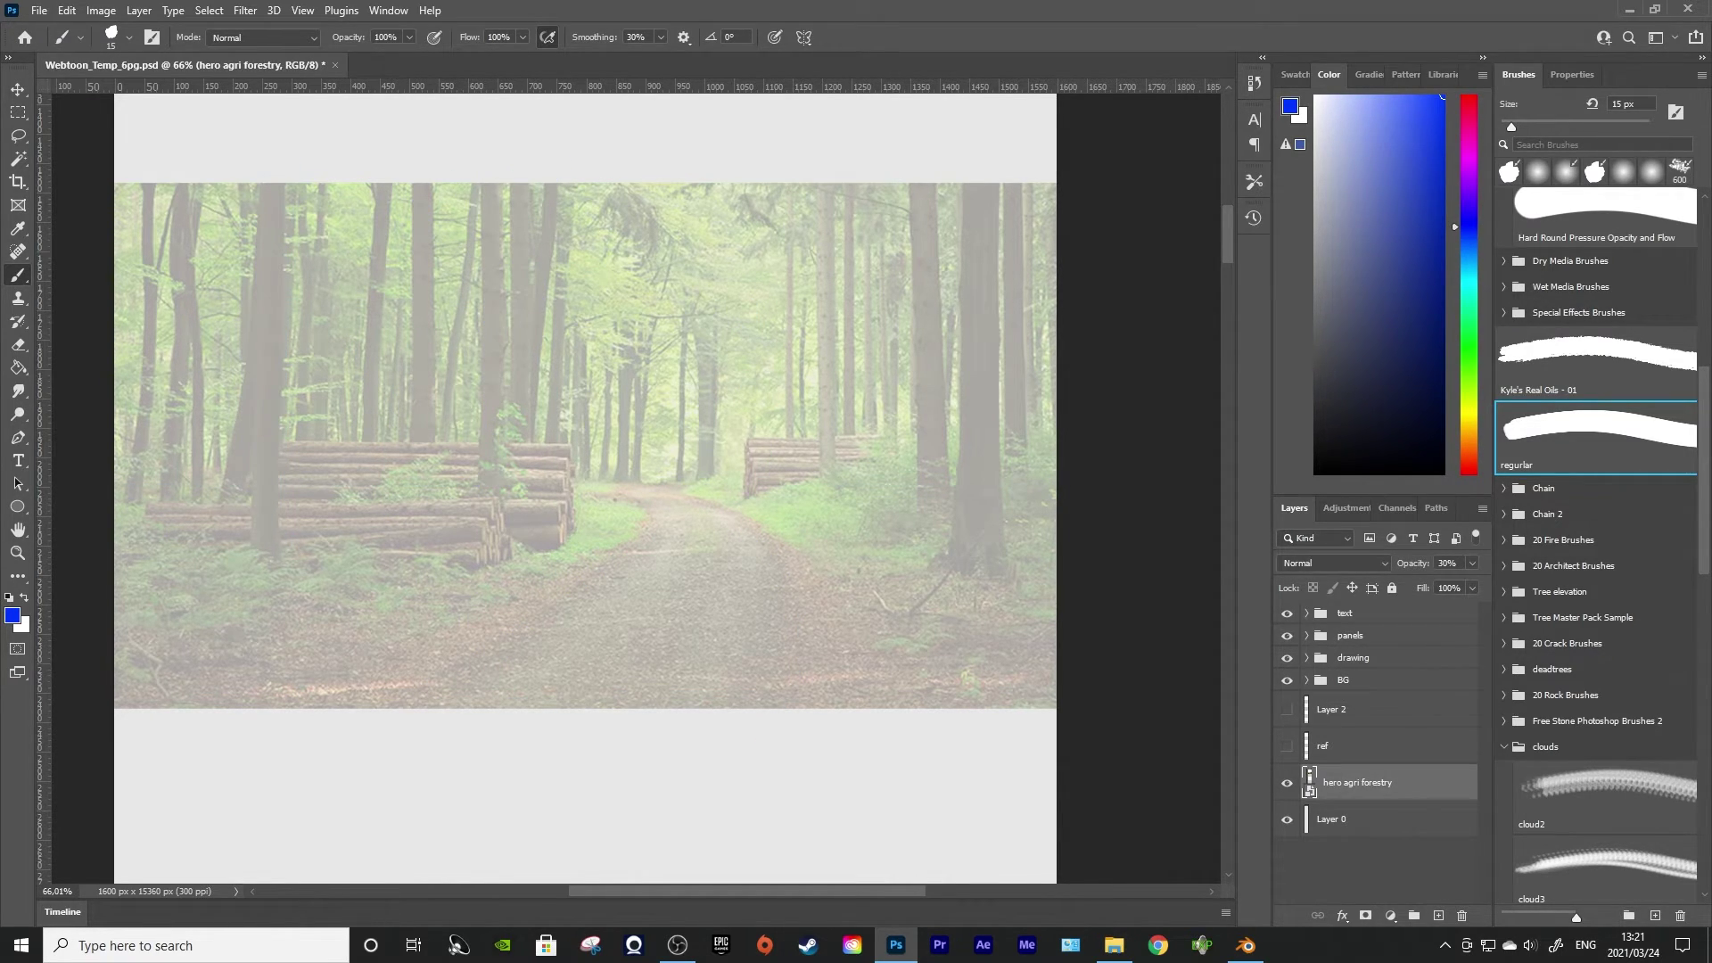
key("m")
right_click(669, 420)
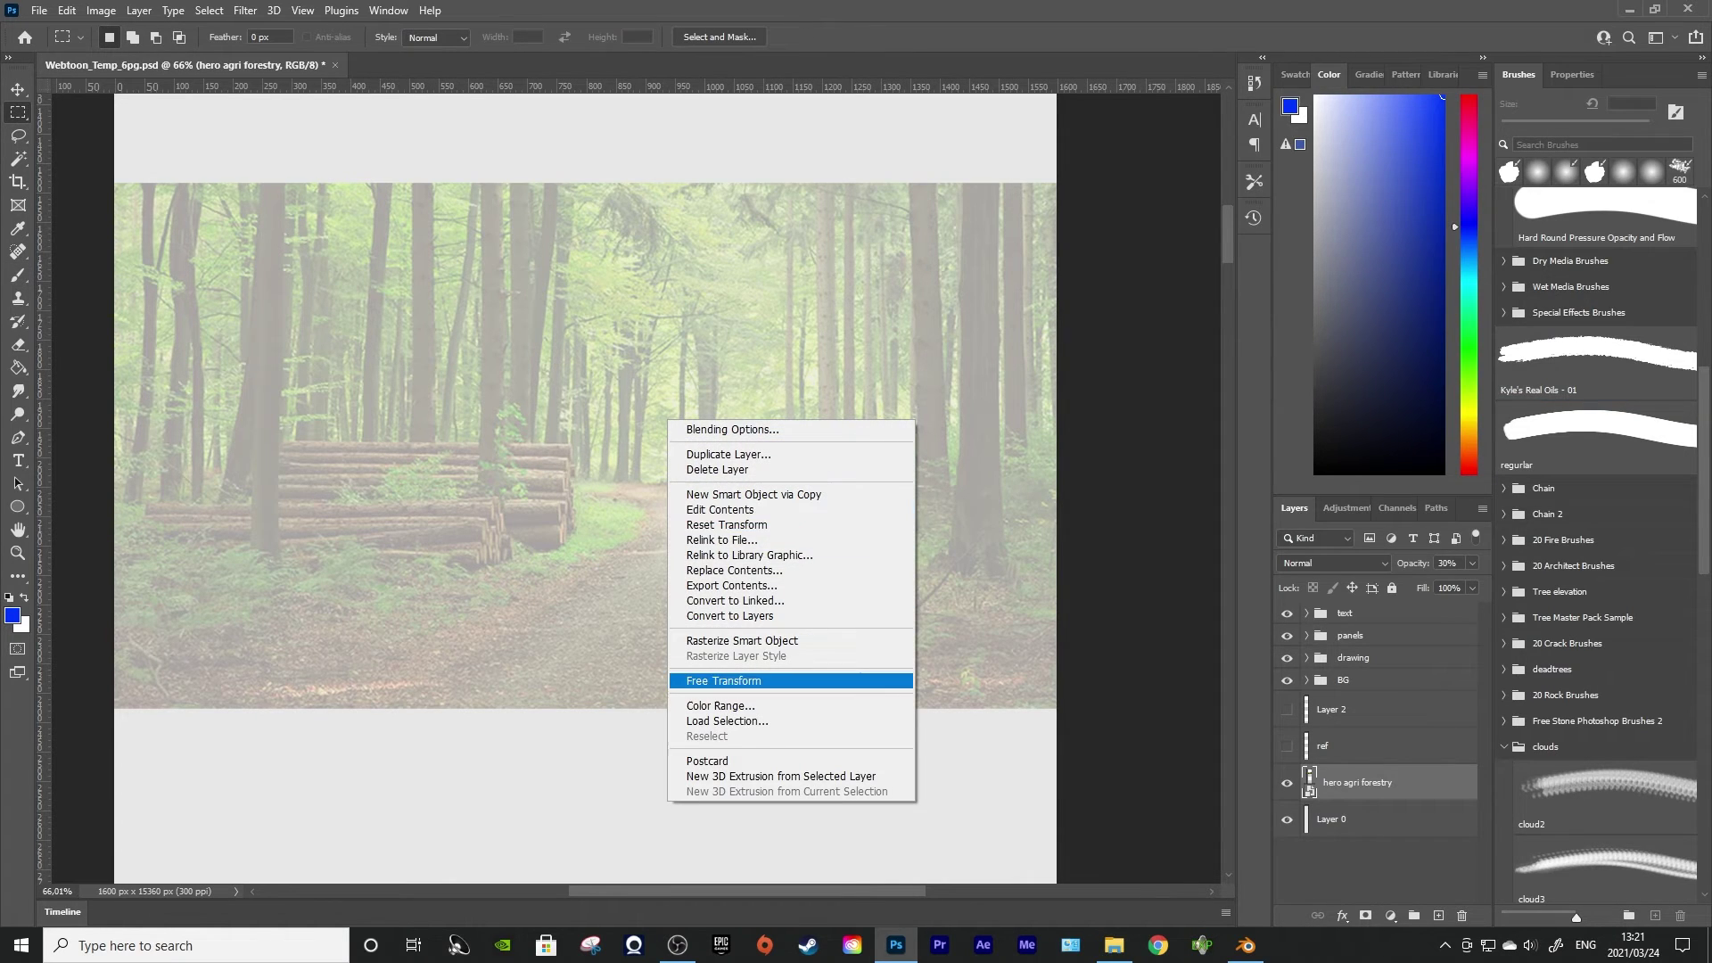
left_click(1472, 564)
left_click(1472, 564)
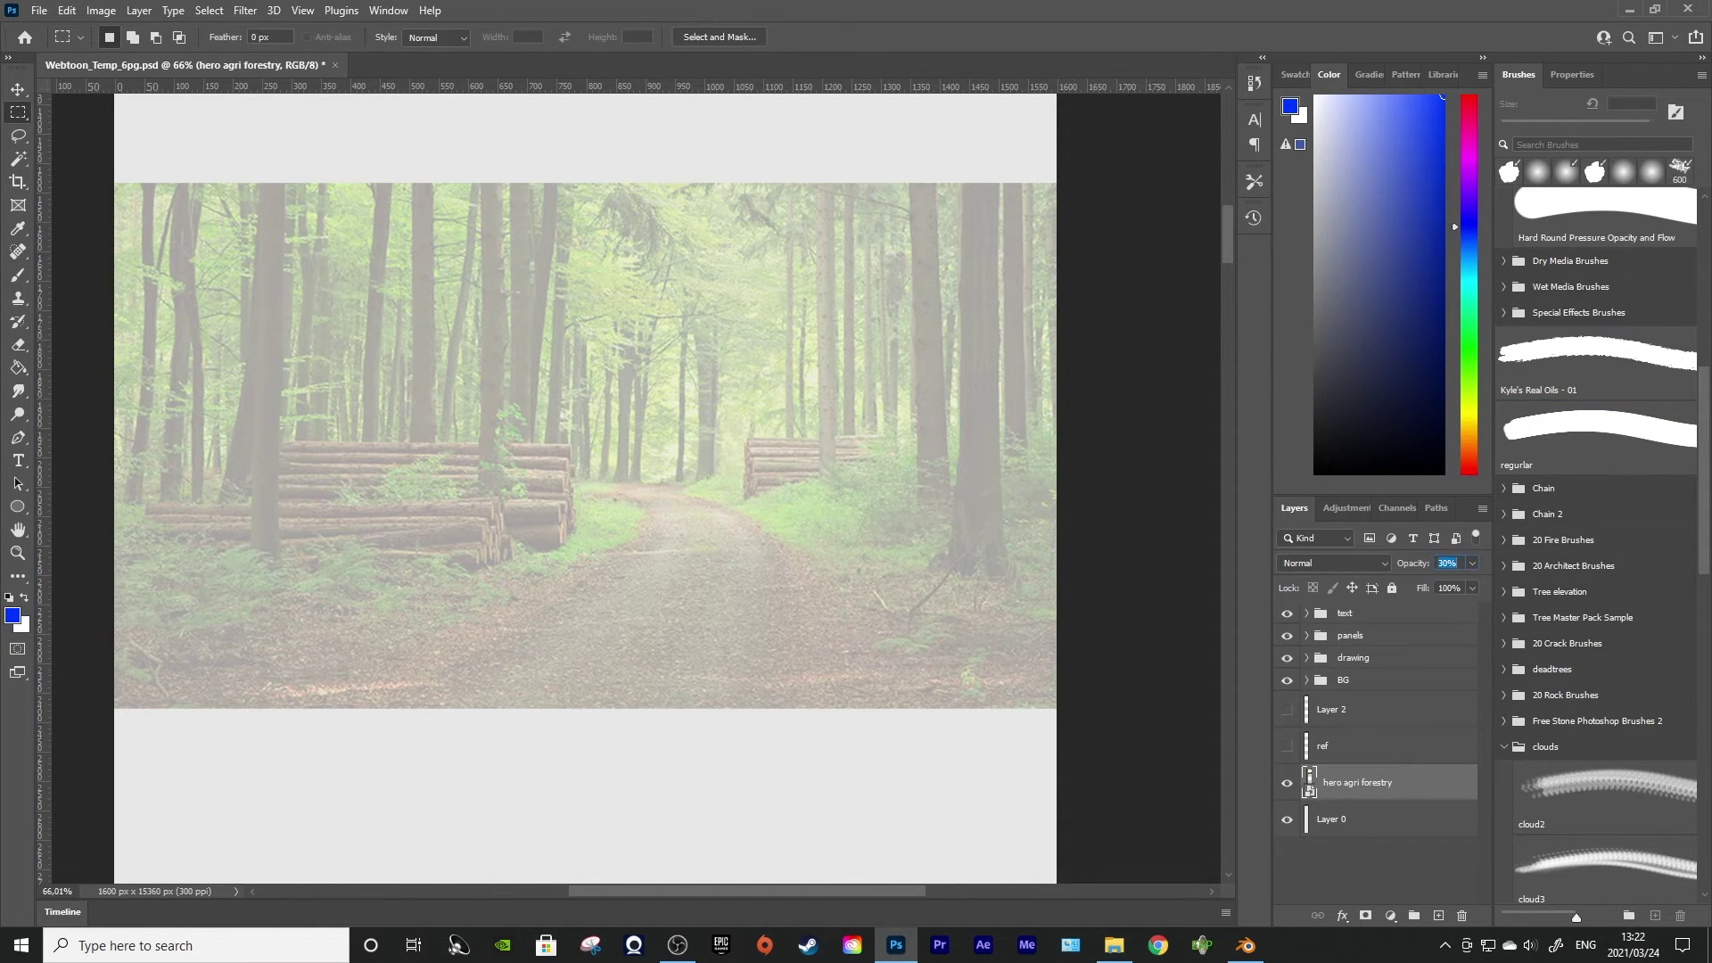
left_click(1472, 564)
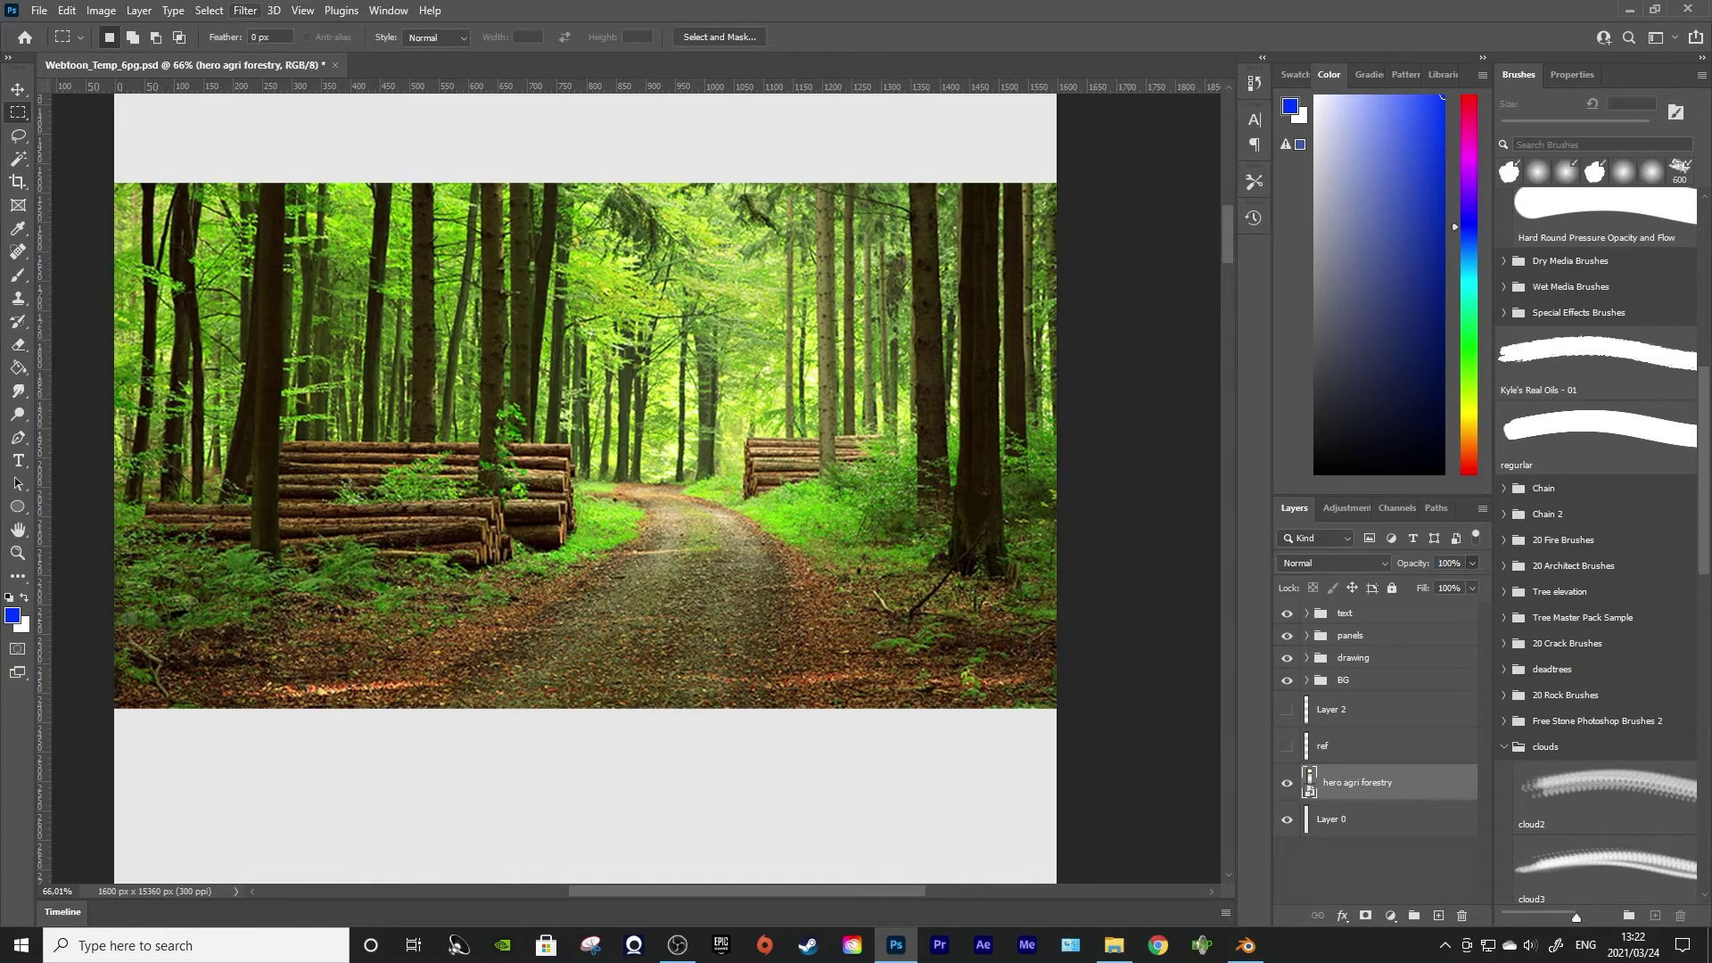
Open the forest photo in the Filter Gallery and set Cutout's Edge Simplicity to 4 and Edge Fidelity to 2
left_click(245, 9)
left_click(272, 108)
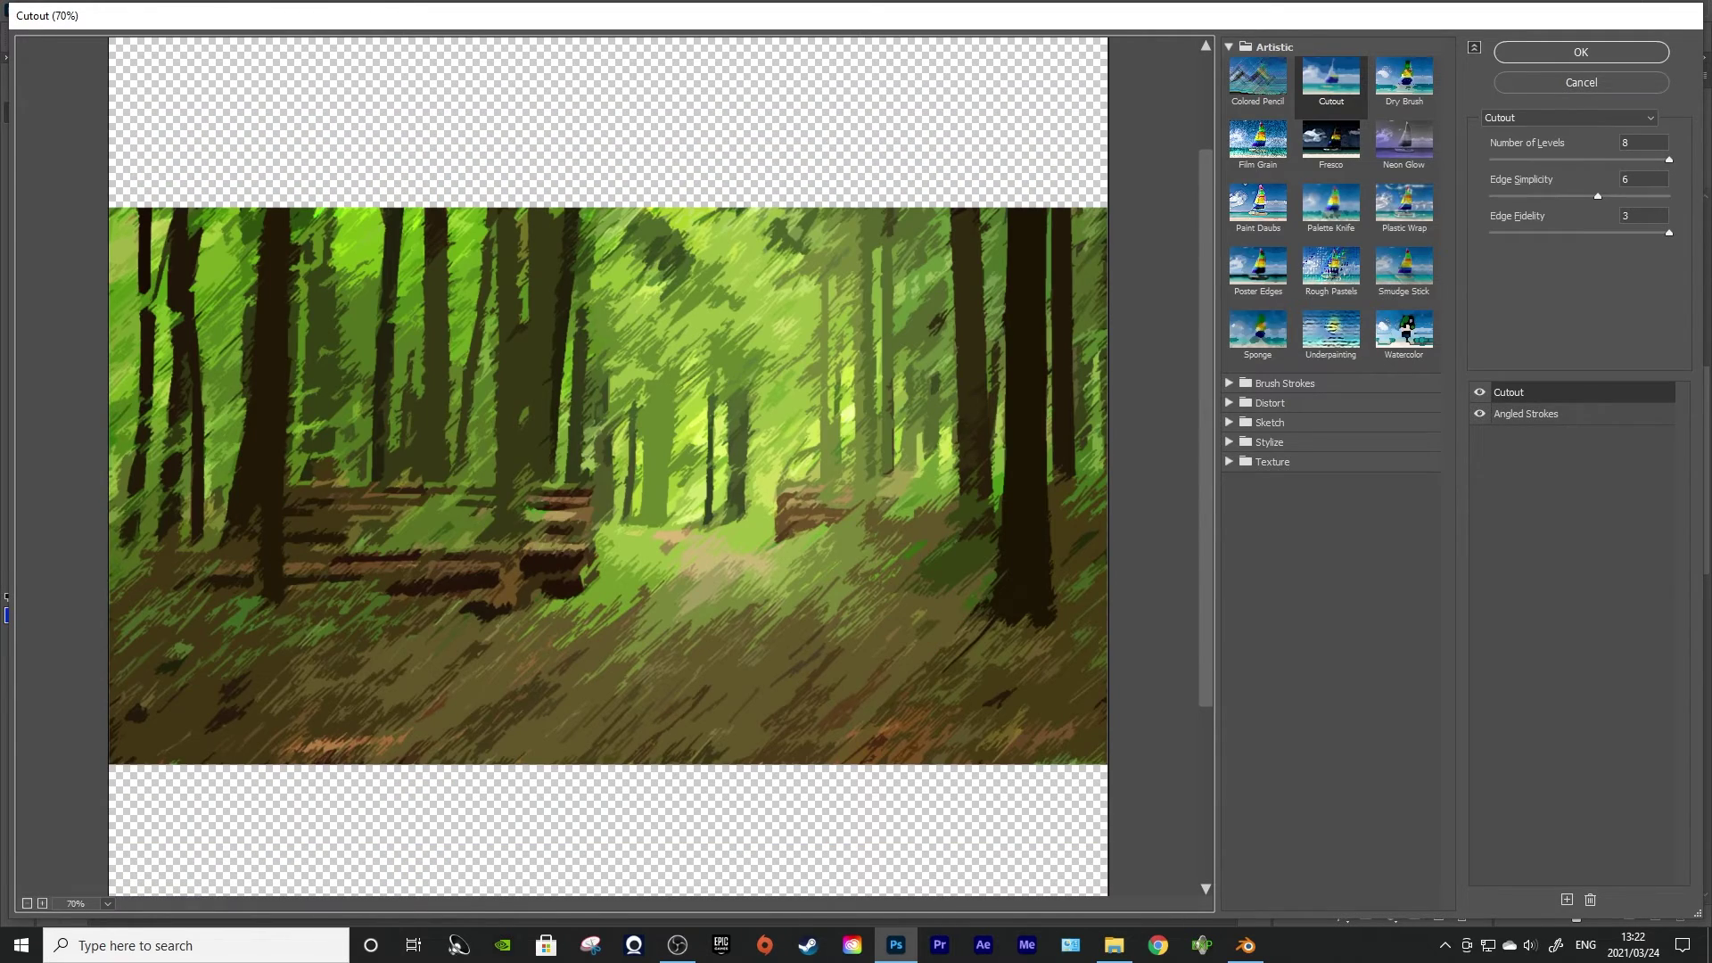
left_click_drag(1597, 196, 1544, 197)
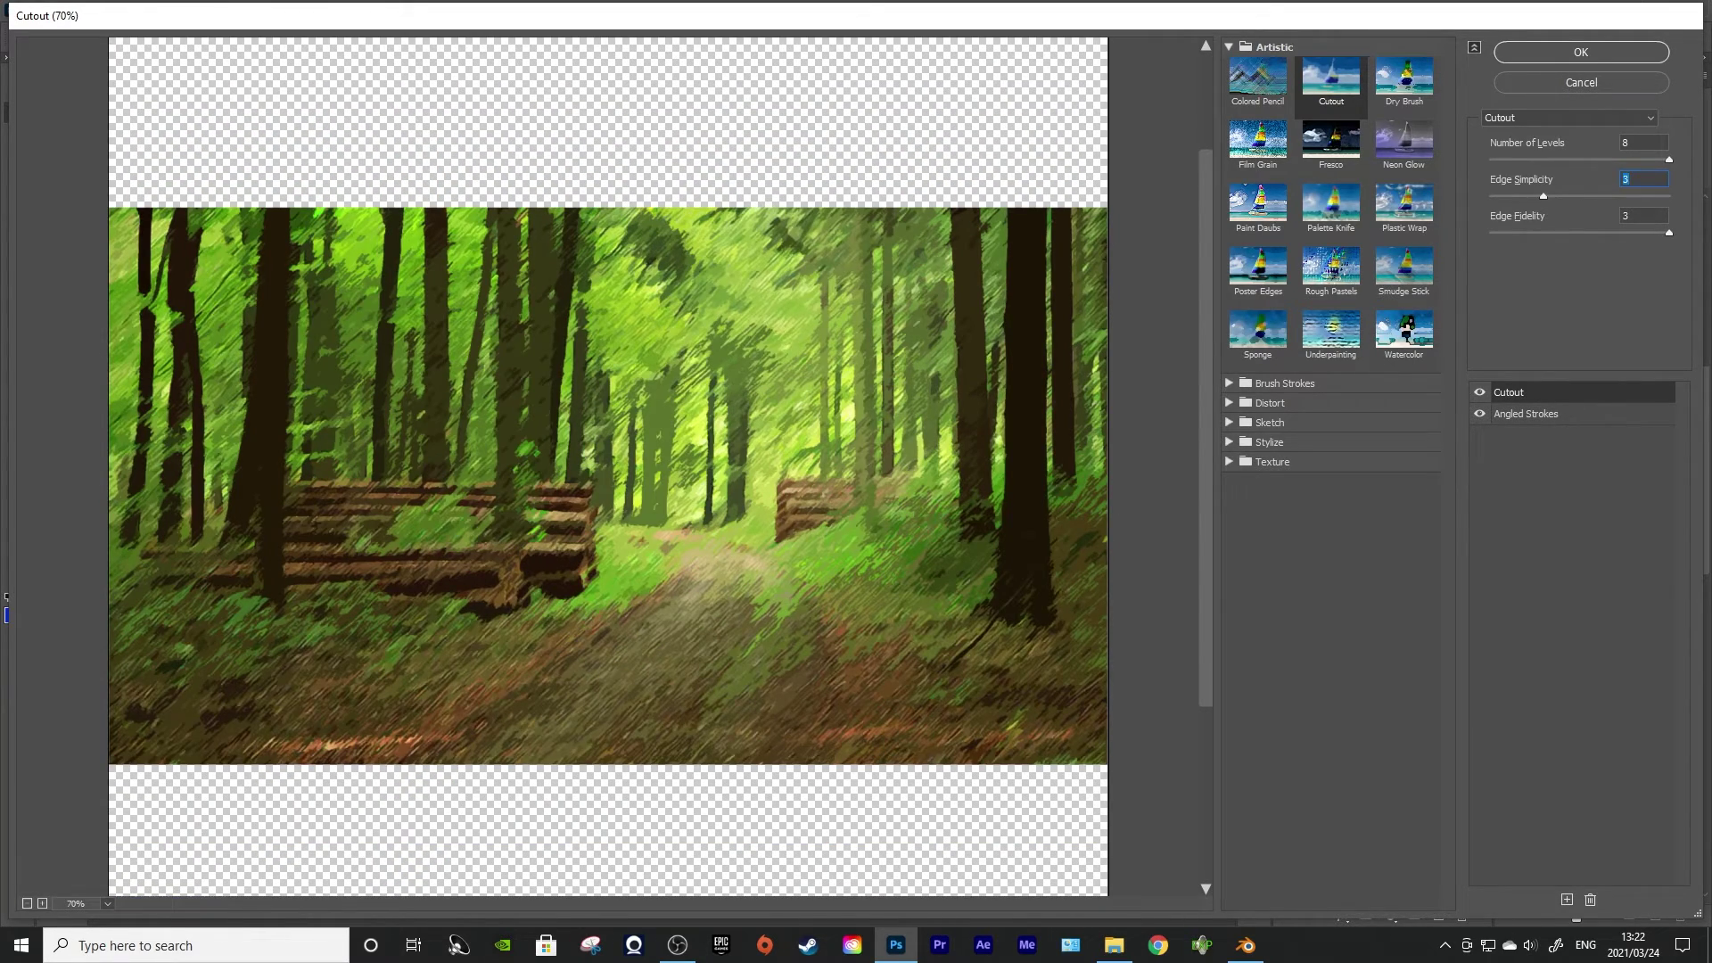
key("Up")
key("Tab")
key("Down")
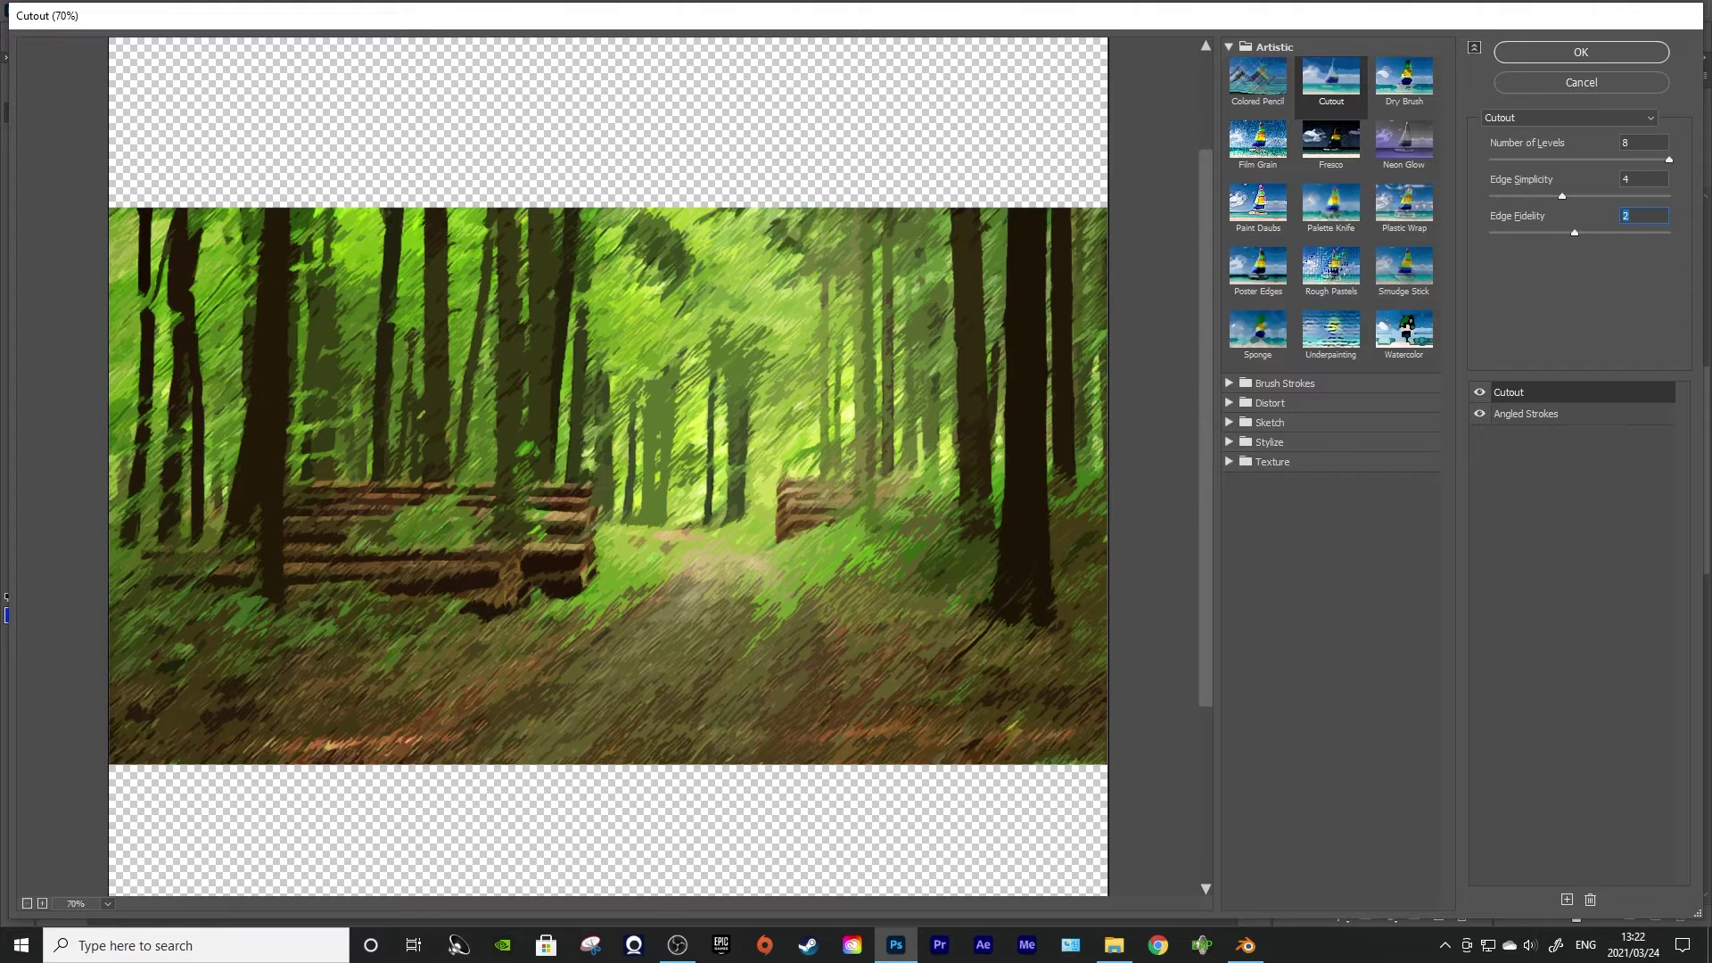
Select the Angled Strokes effect in the filter stack and set its Stroke Length to 22
left_click(1526, 414)
left_click_drag(1528, 196, 1562, 196)
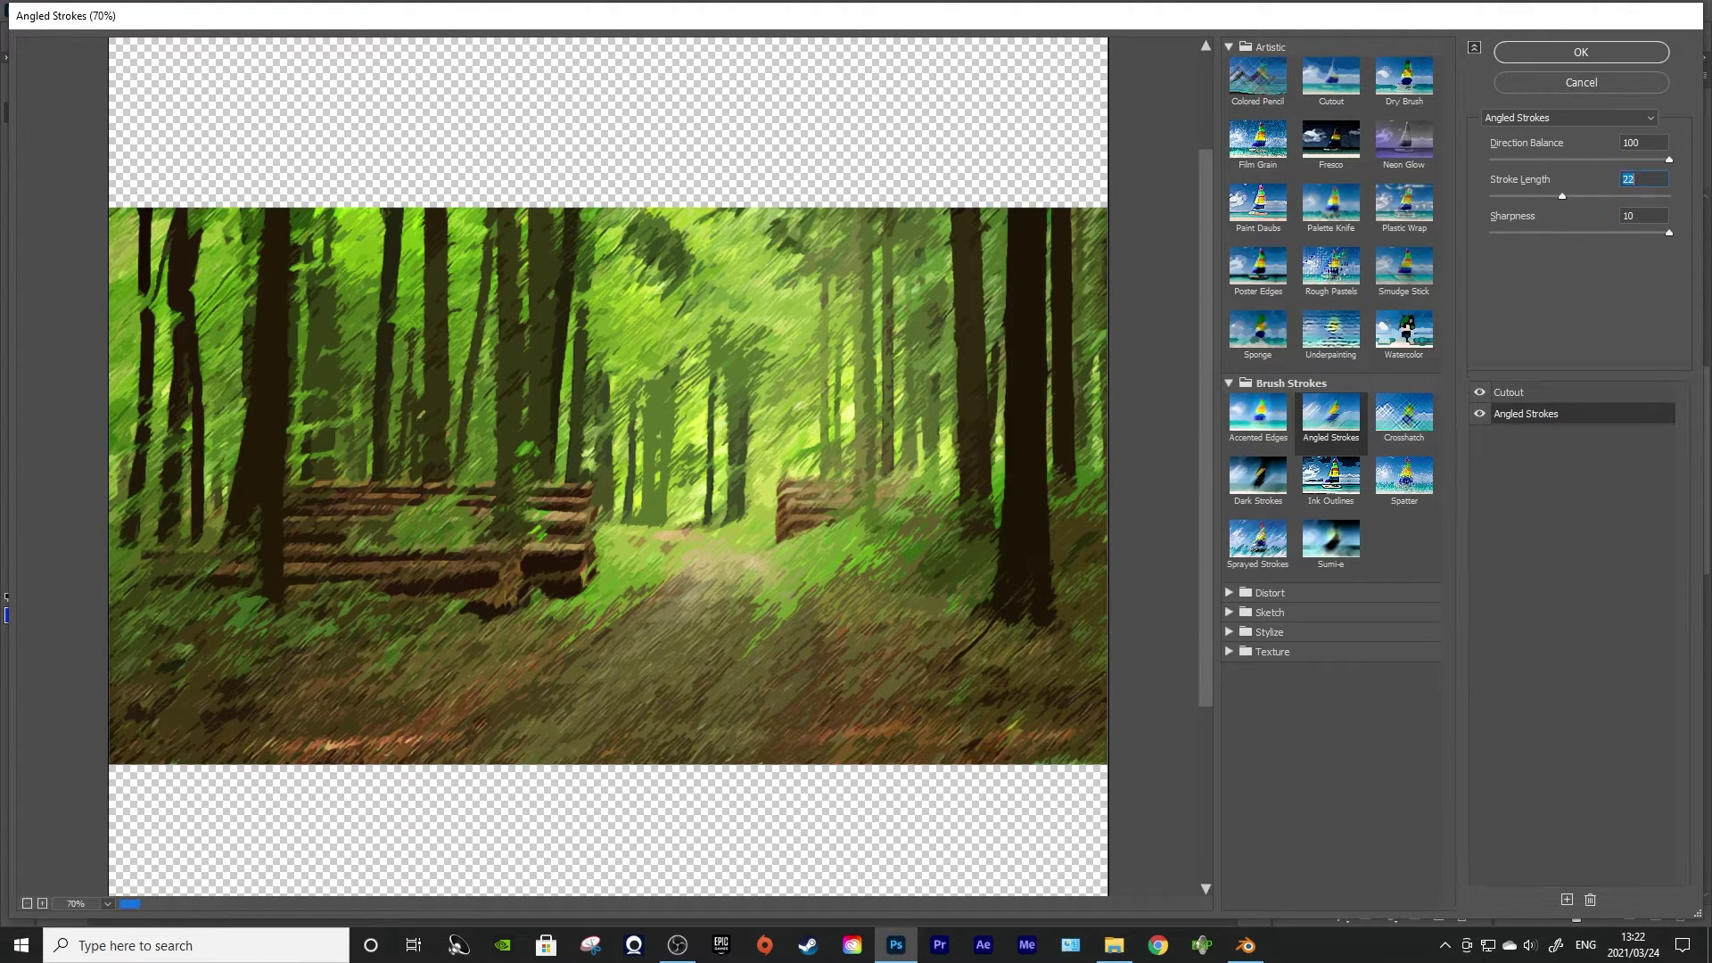
key("Down")
key("Down")
key("Down")
key("Down")
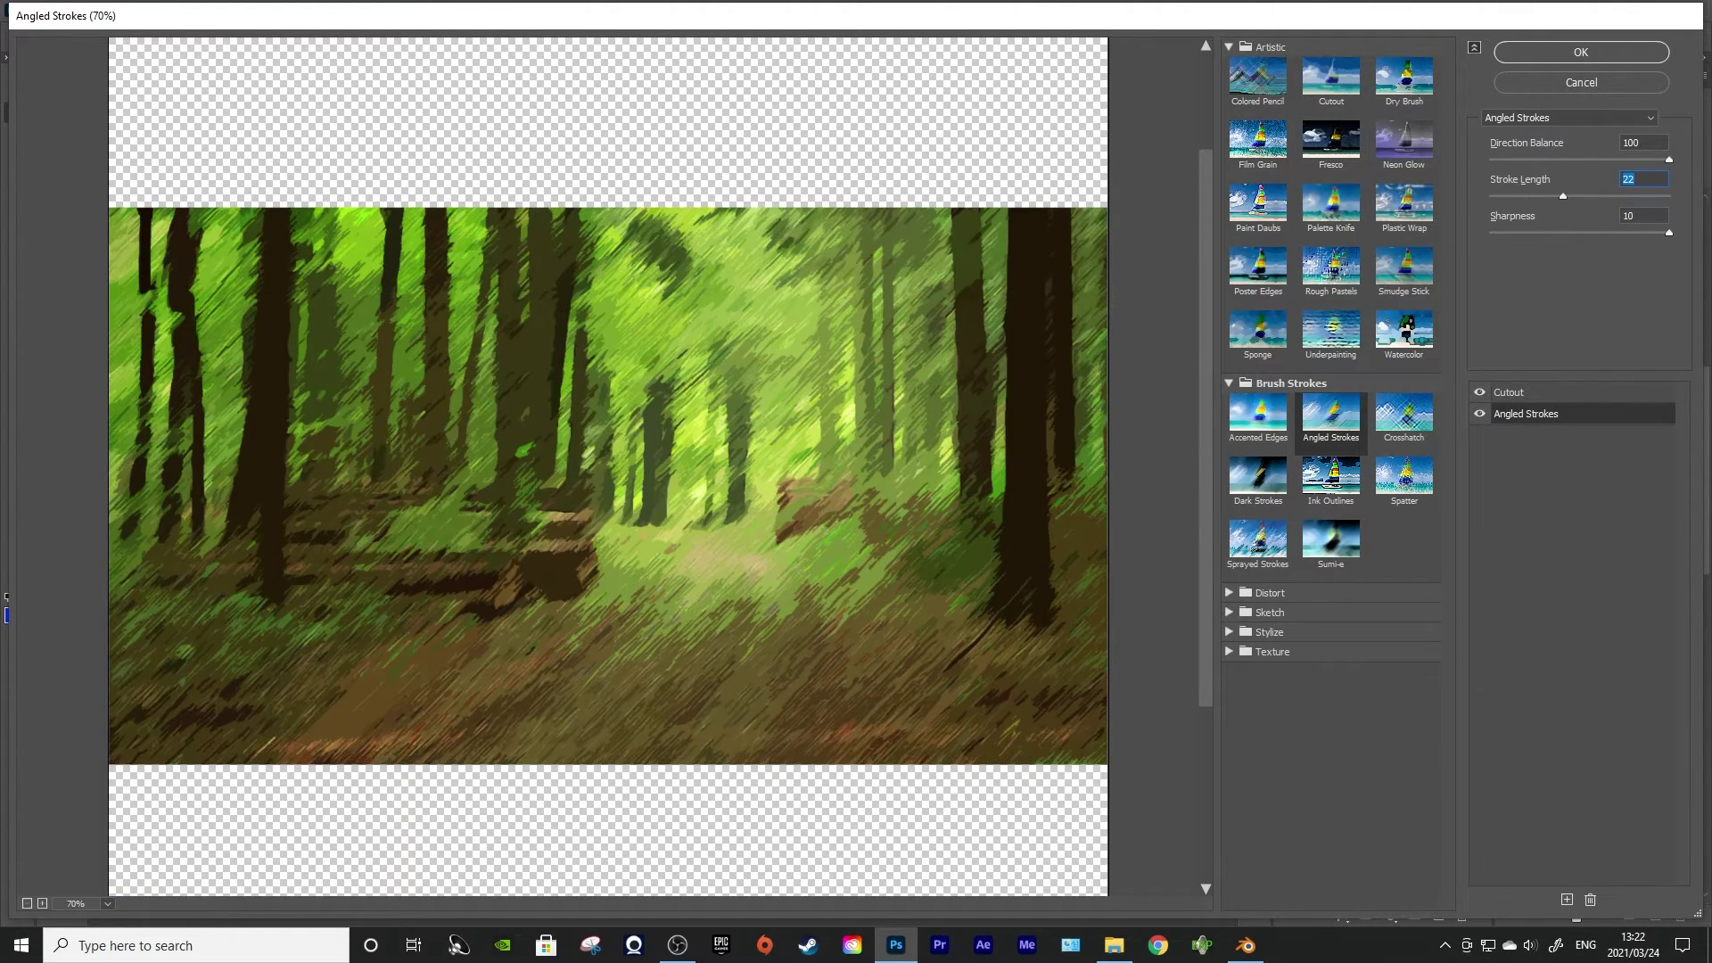
Try Cutout in place of Angled Strokes, restore Angled Strokes with Stroke Length 21, and apply the gallery effects
left_click(1331, 82)
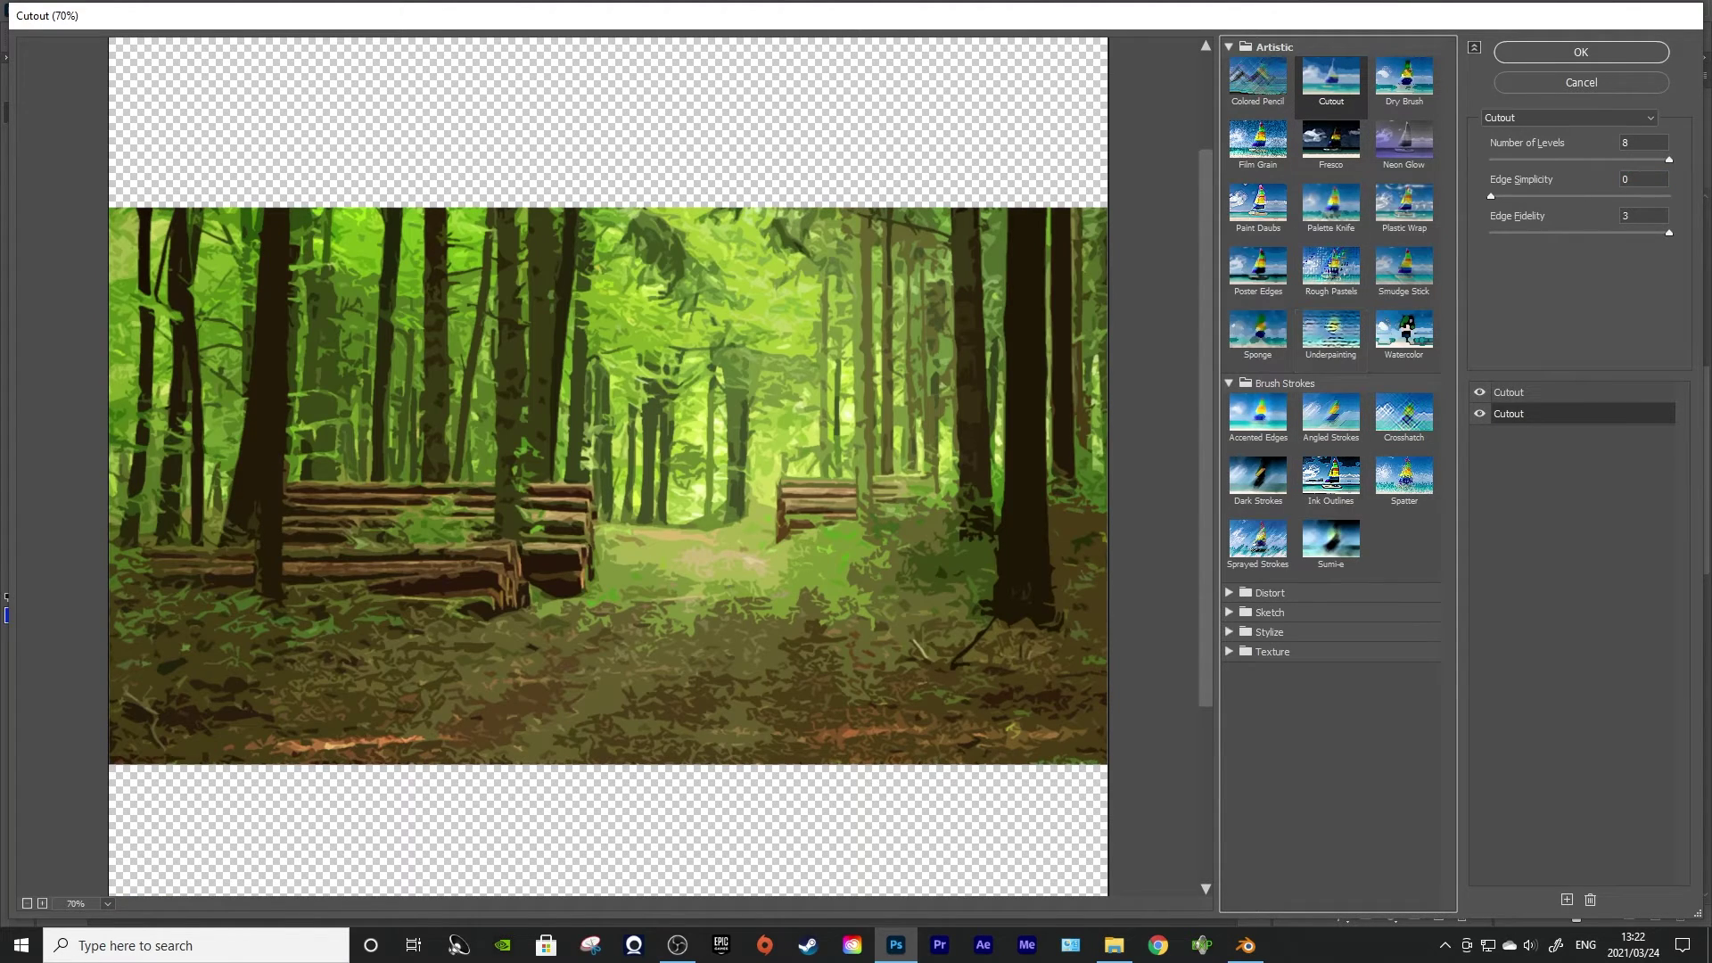
left_click(1331, 417)
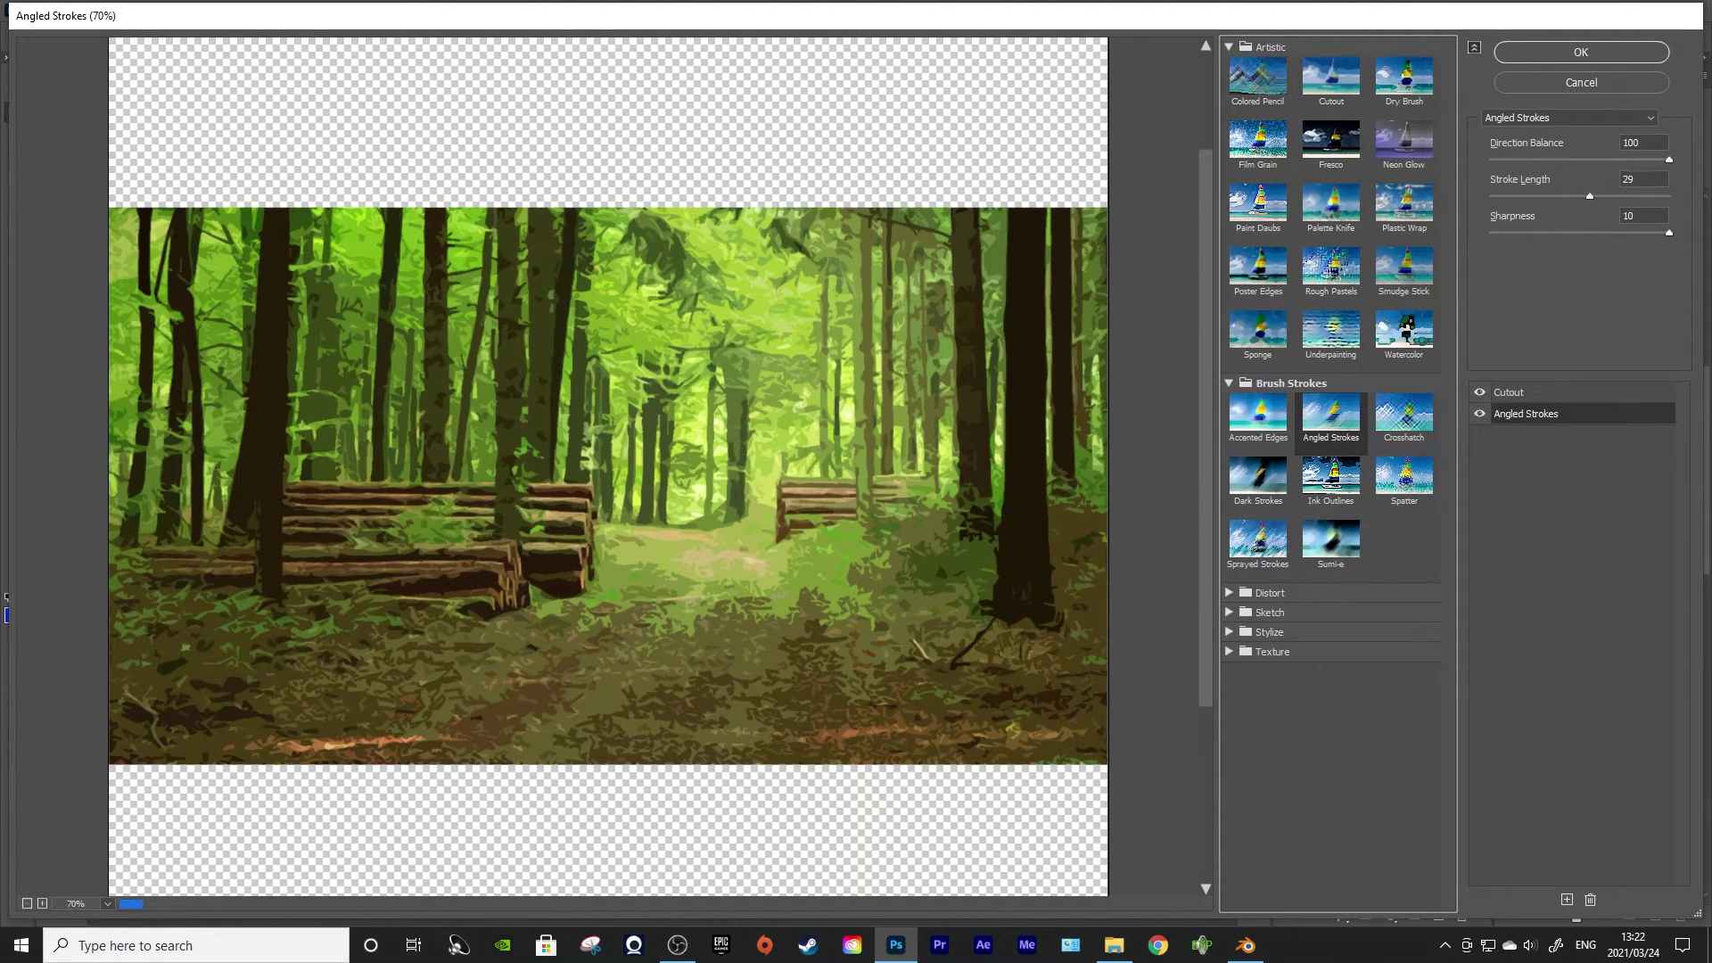
left_click(1527, 414)
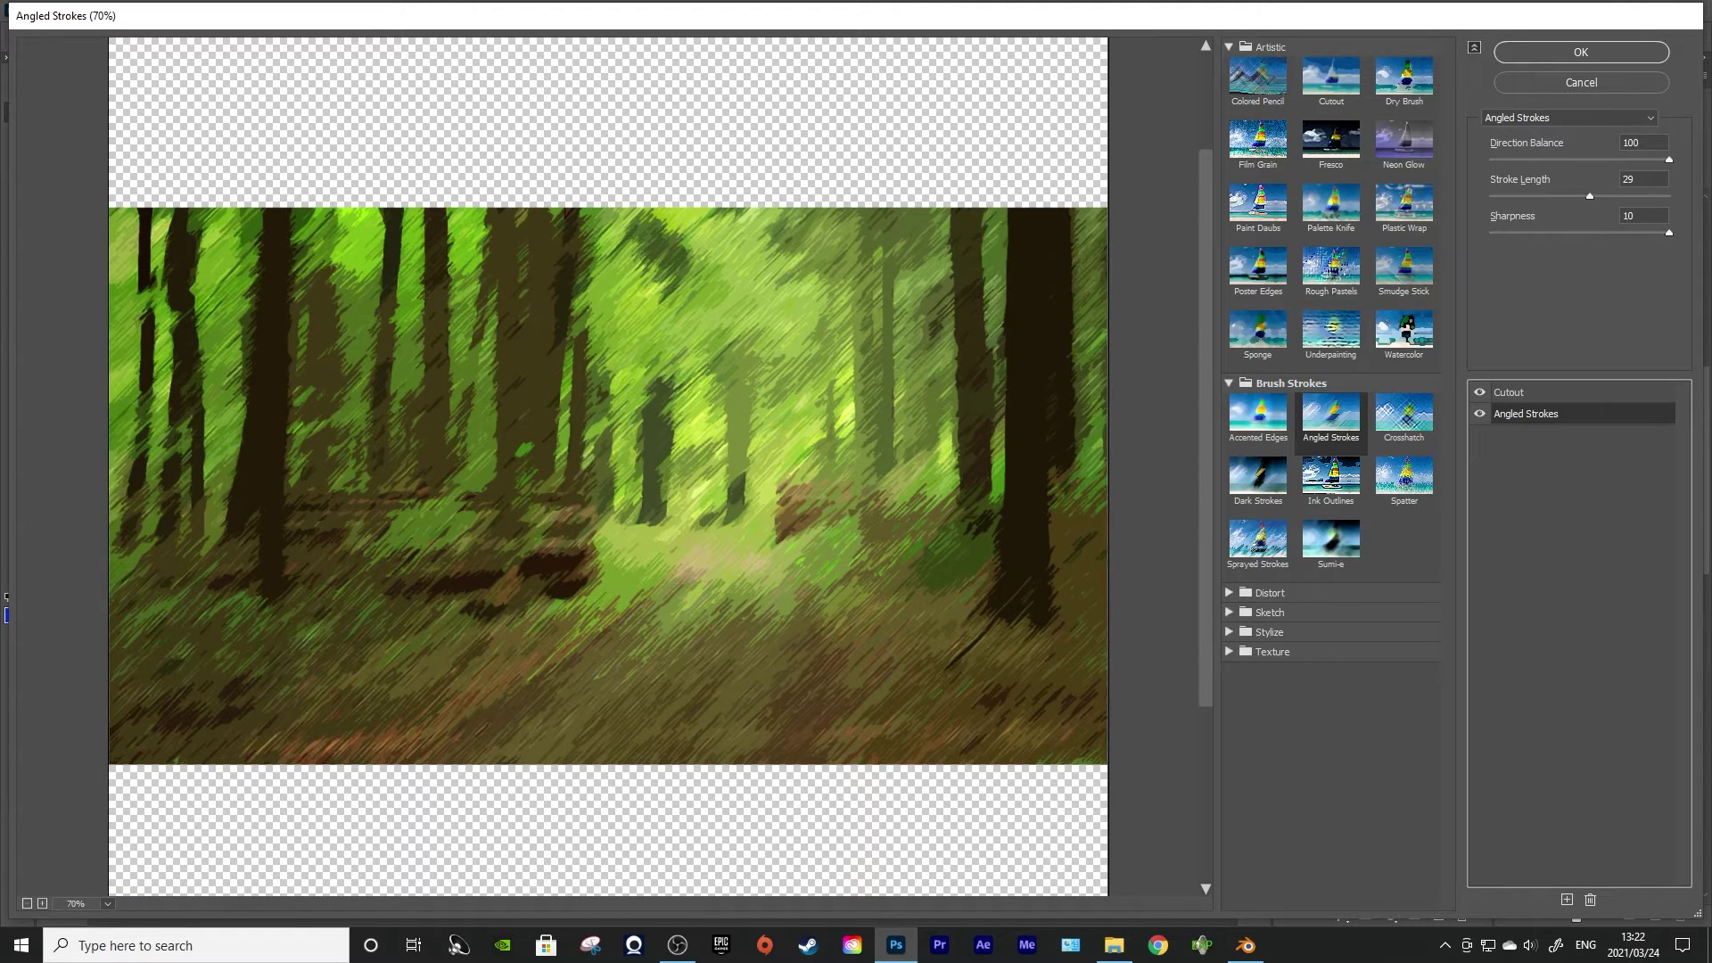
left_click_drag(1590, 196, 1559, 196)
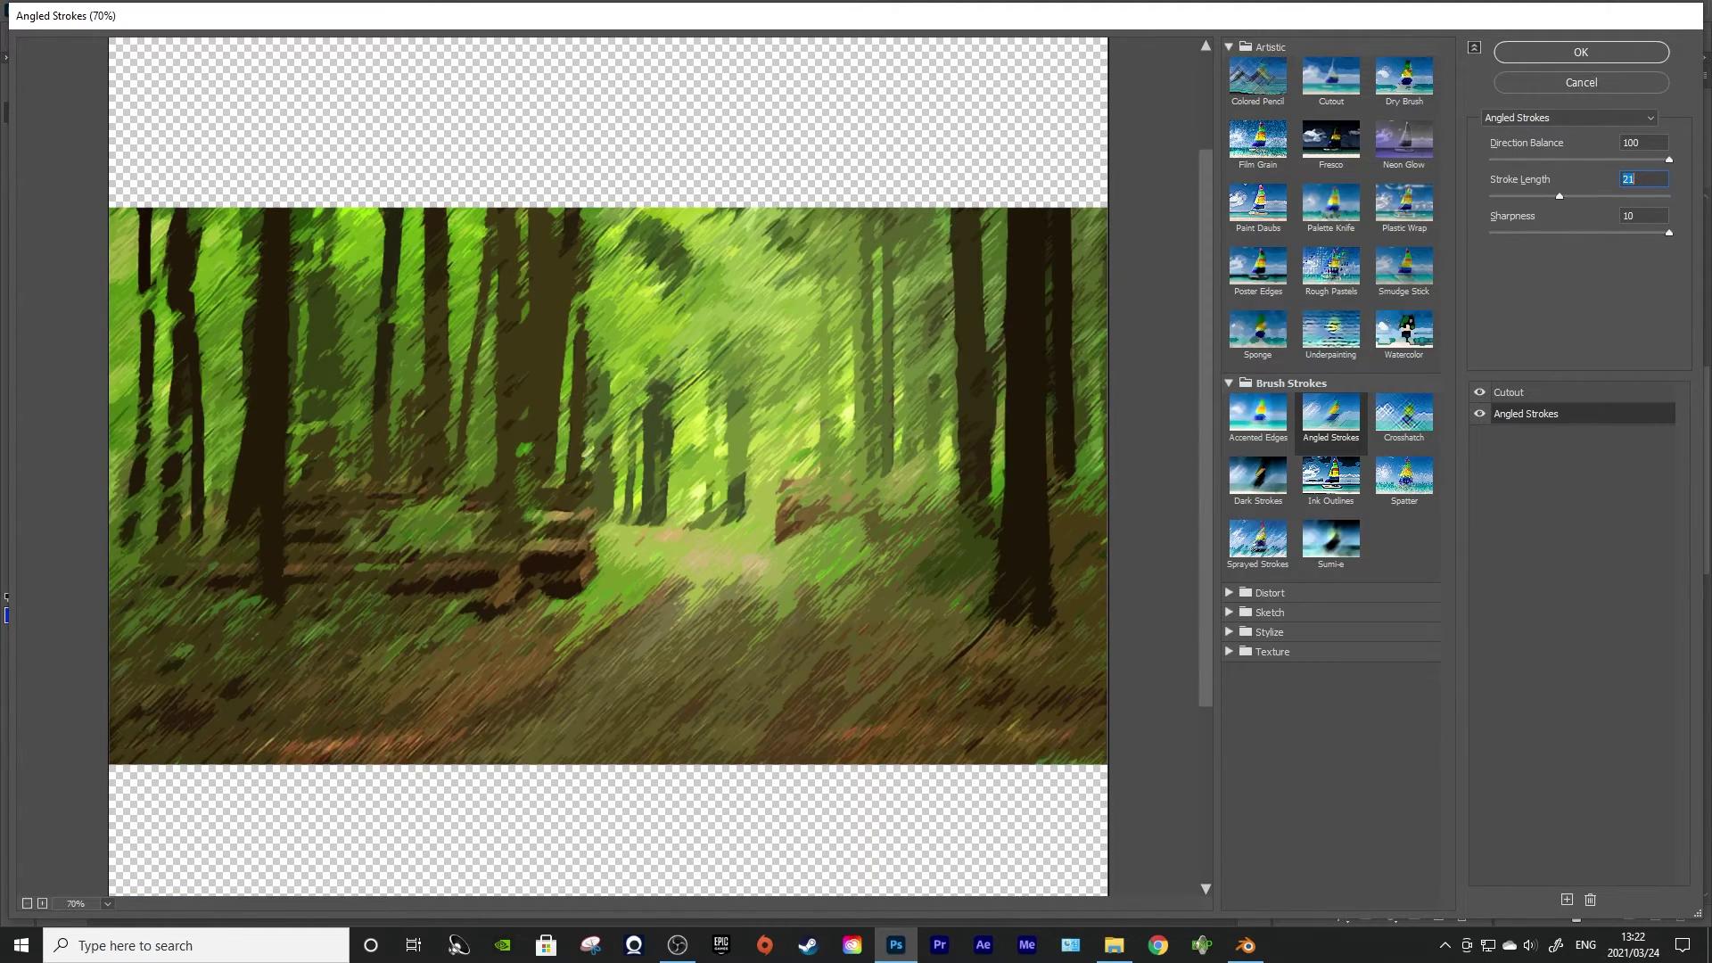
key("Return")
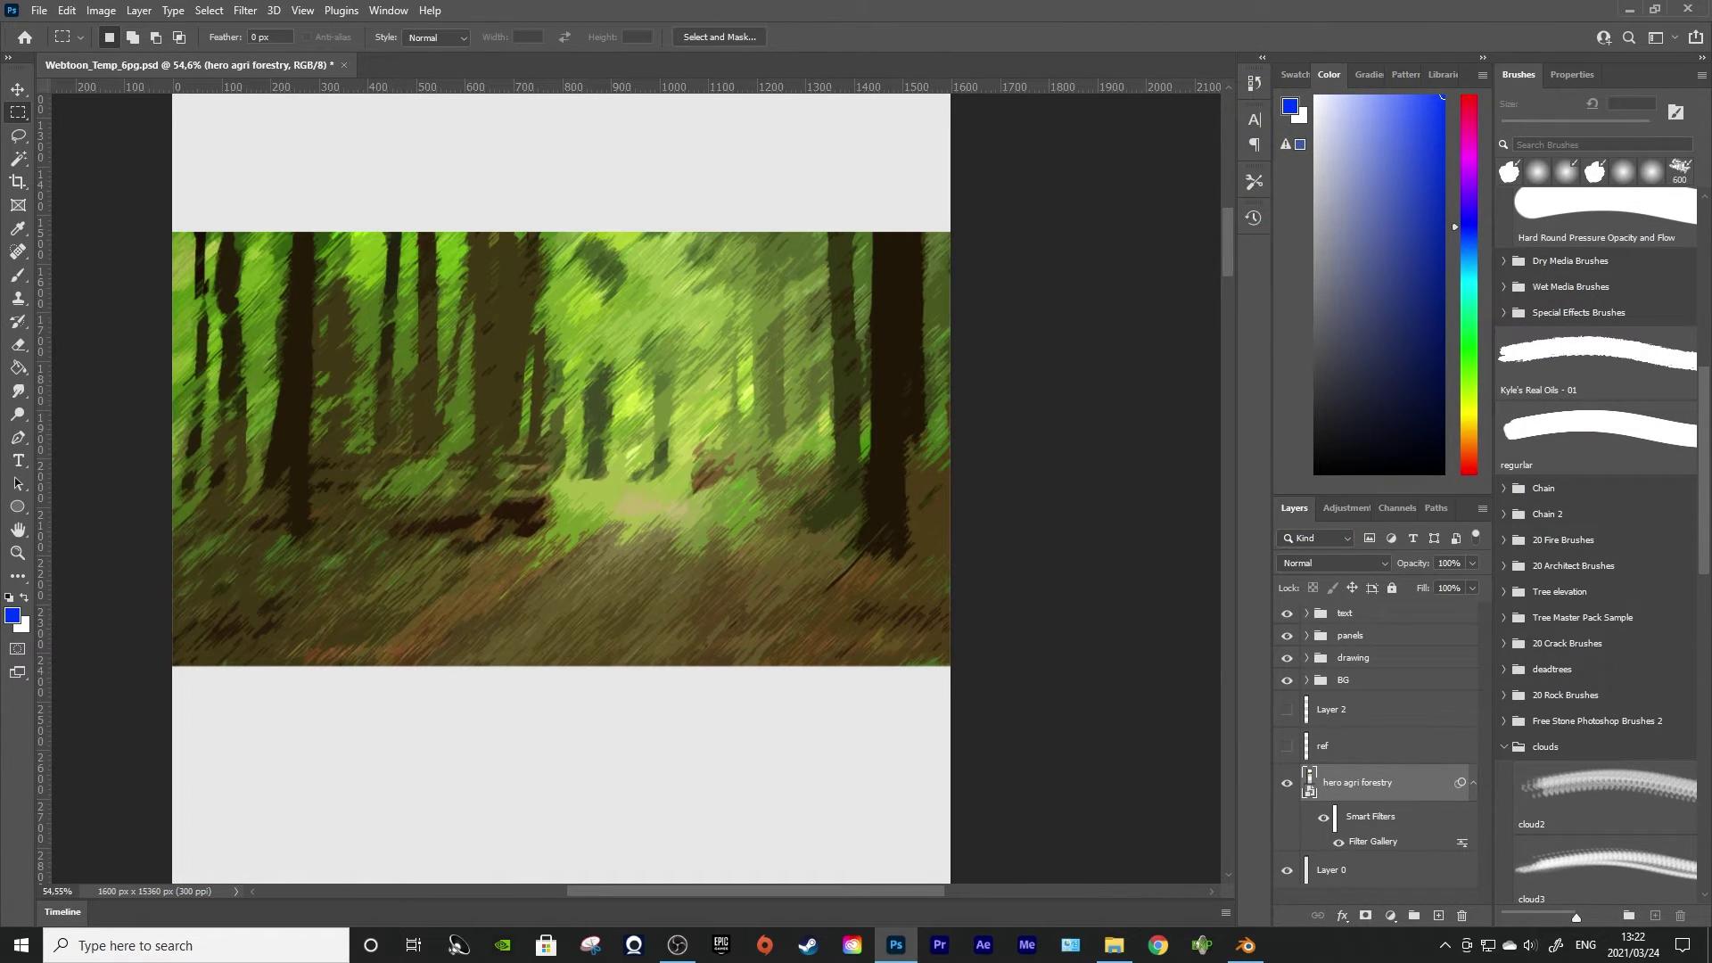
Undo the added layer and the Filter Gallery effect on the forest photo
left_click(1438, 916)
key("ctrl+z")
key("ctrl+z")
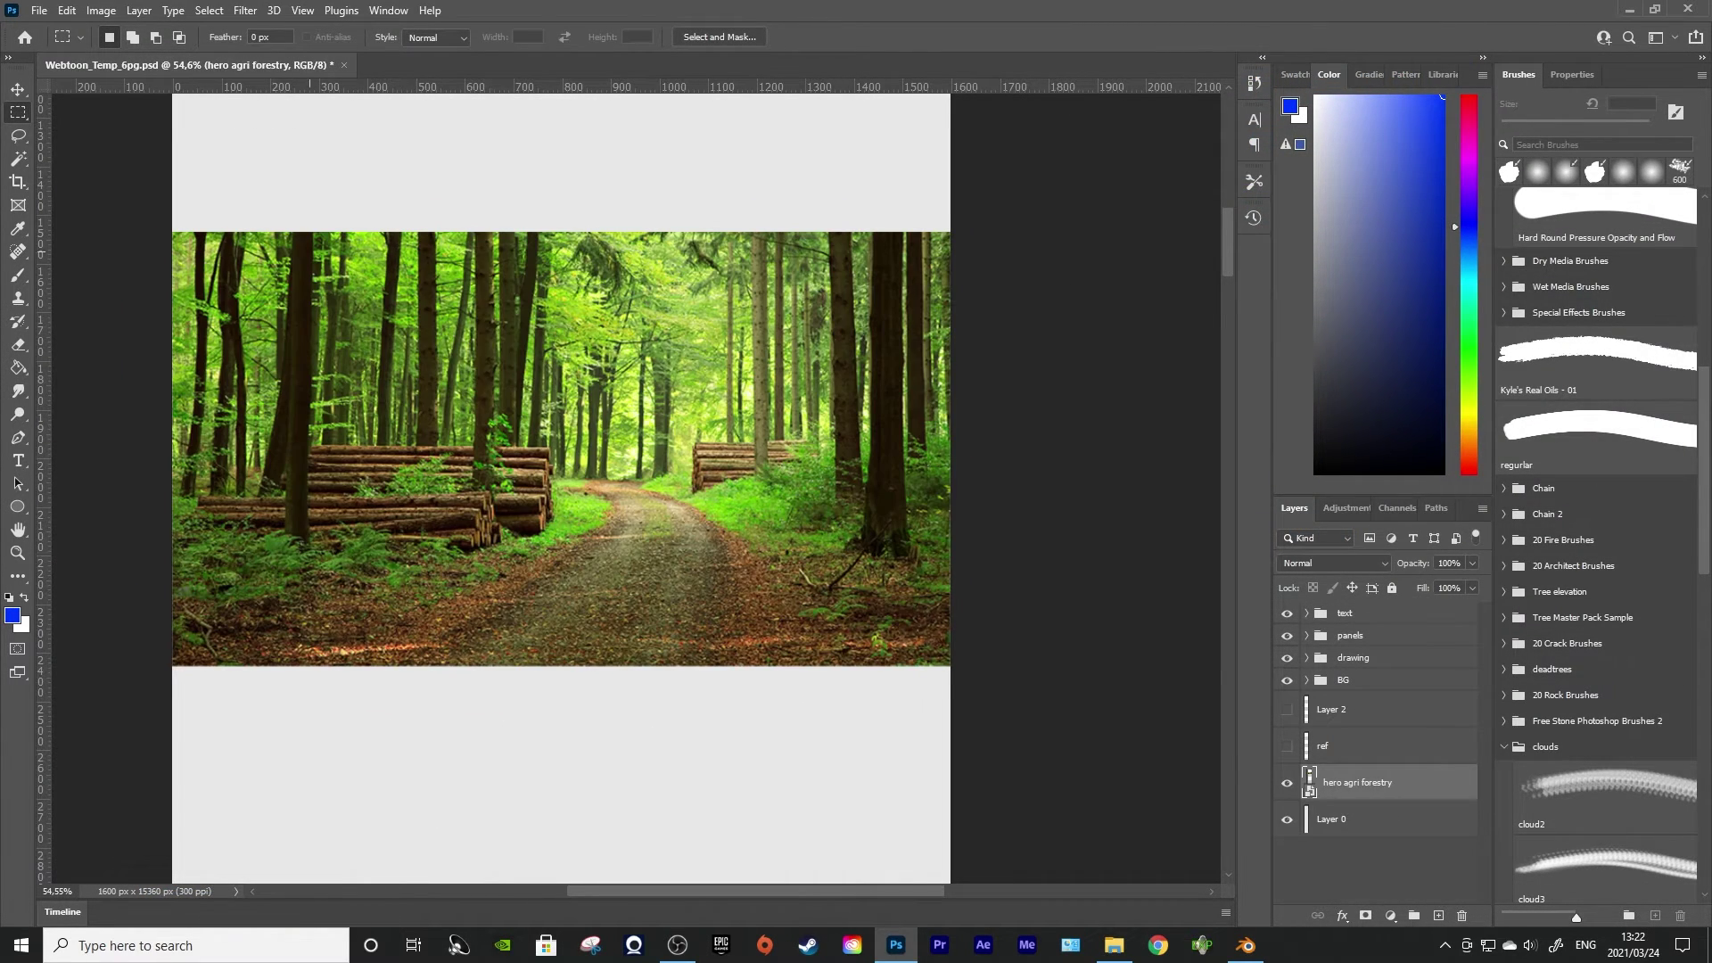
Reapply the Filter Gallery to the forest photo with only the Cutout effect, keeping Angled Strokes hidden
left_click(245, 10)
left_click(278, 108)
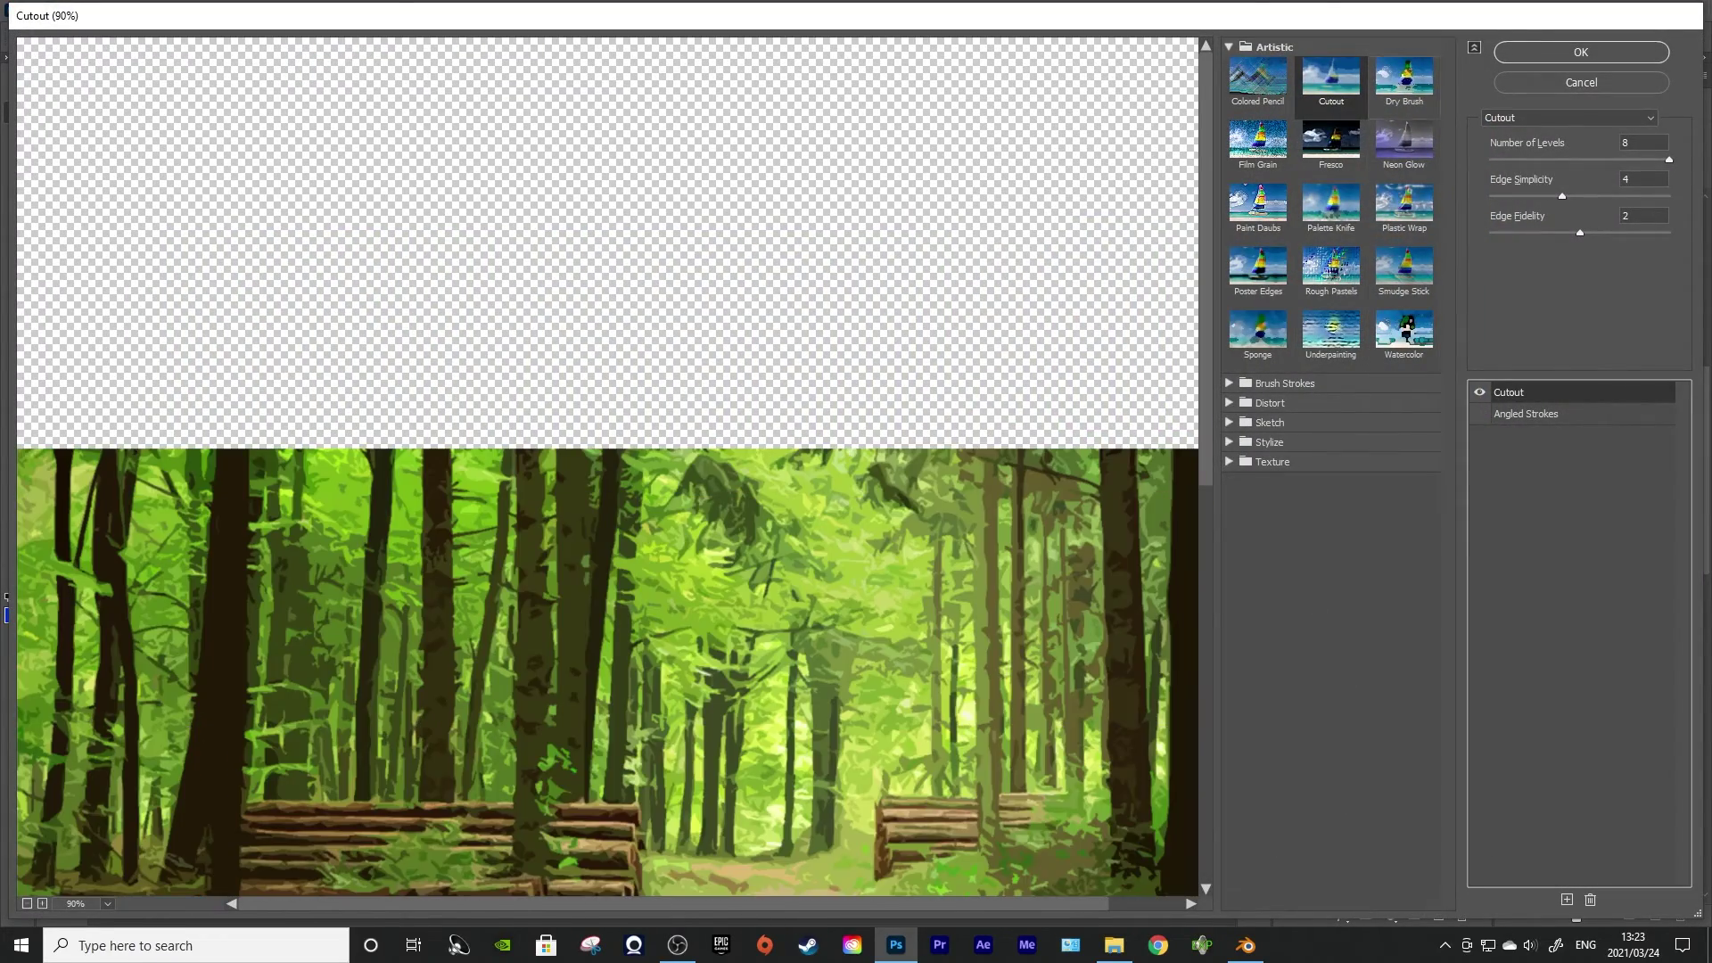
key("Escape")
scroll(287, 419, "up", 2)
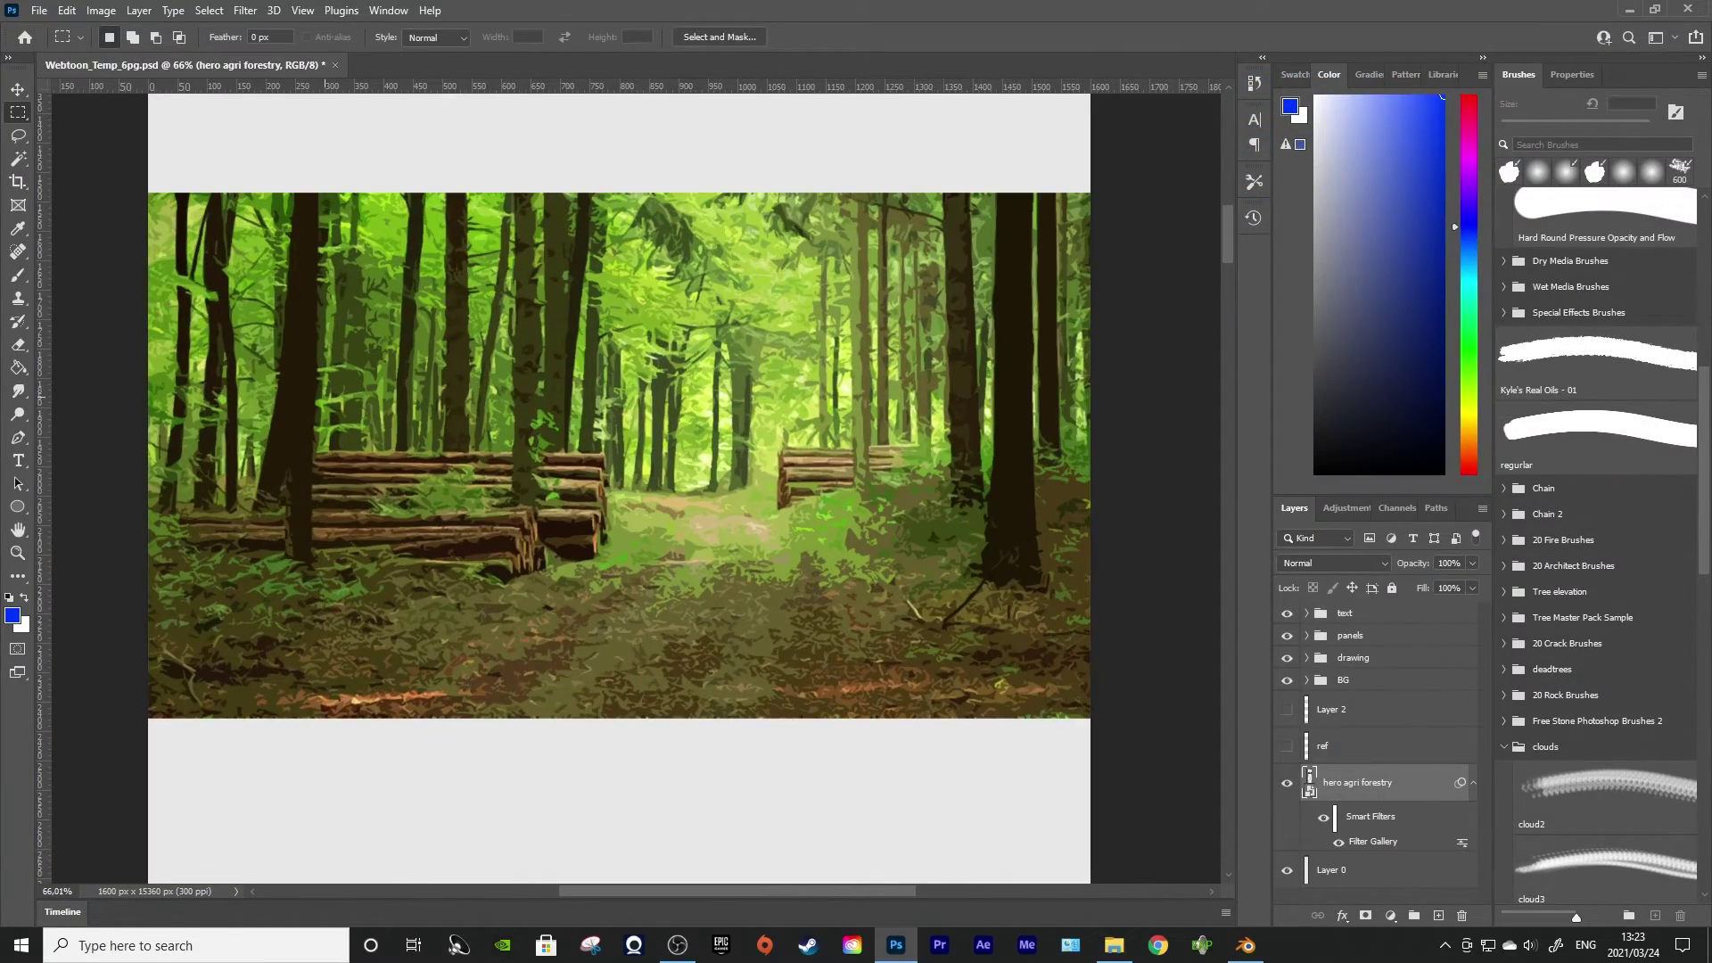
Add a new layer above the photo and toggle the photo's smart filters to compare it with and without Cutout
key("b")
left_click(1438, 915)
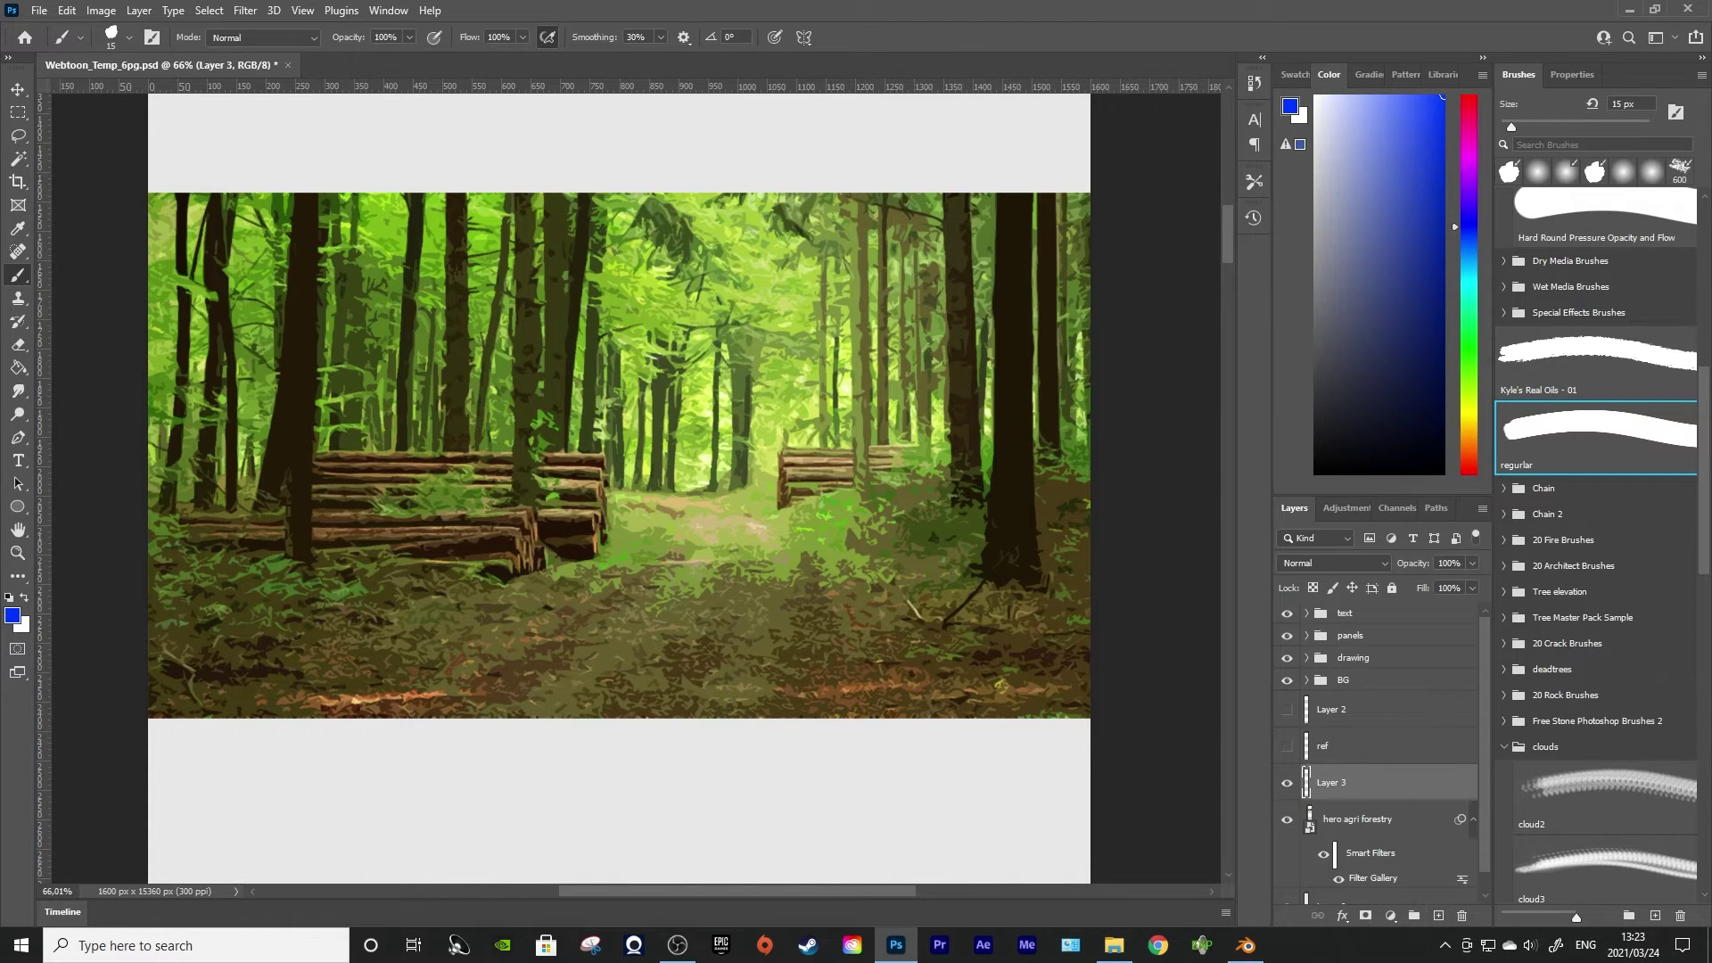
left_click(1323, 854)
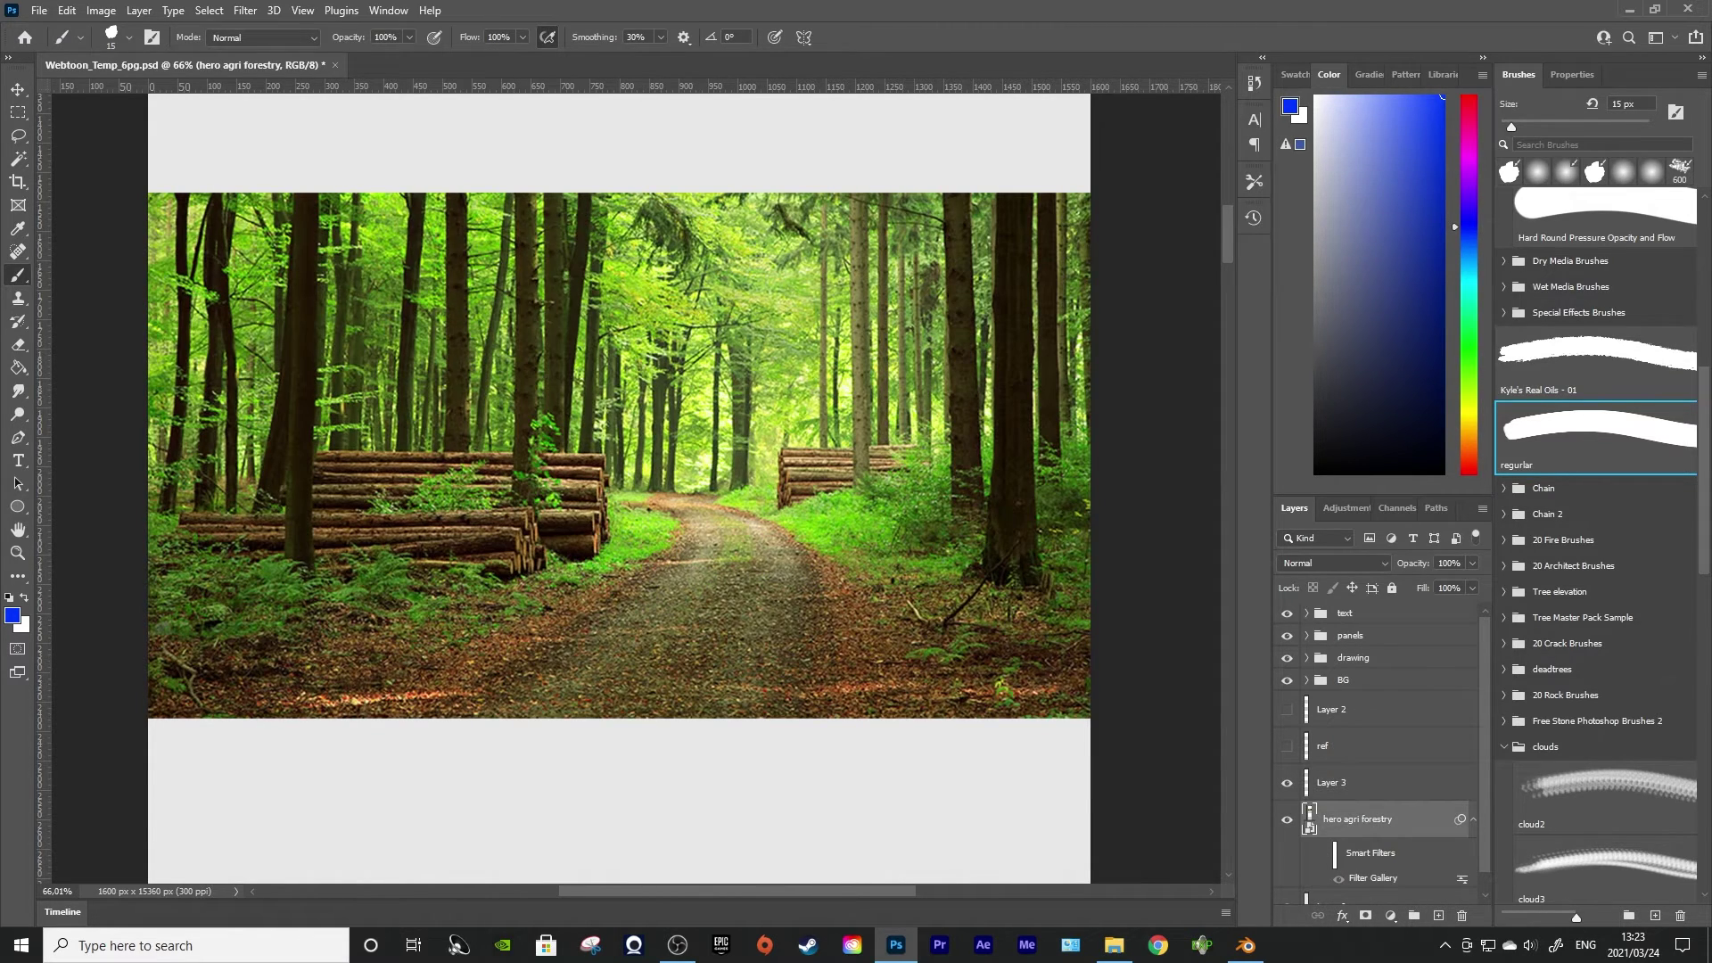
left_click(1323, 854)
left_click(1323, 854)
left_click(1323, 854)
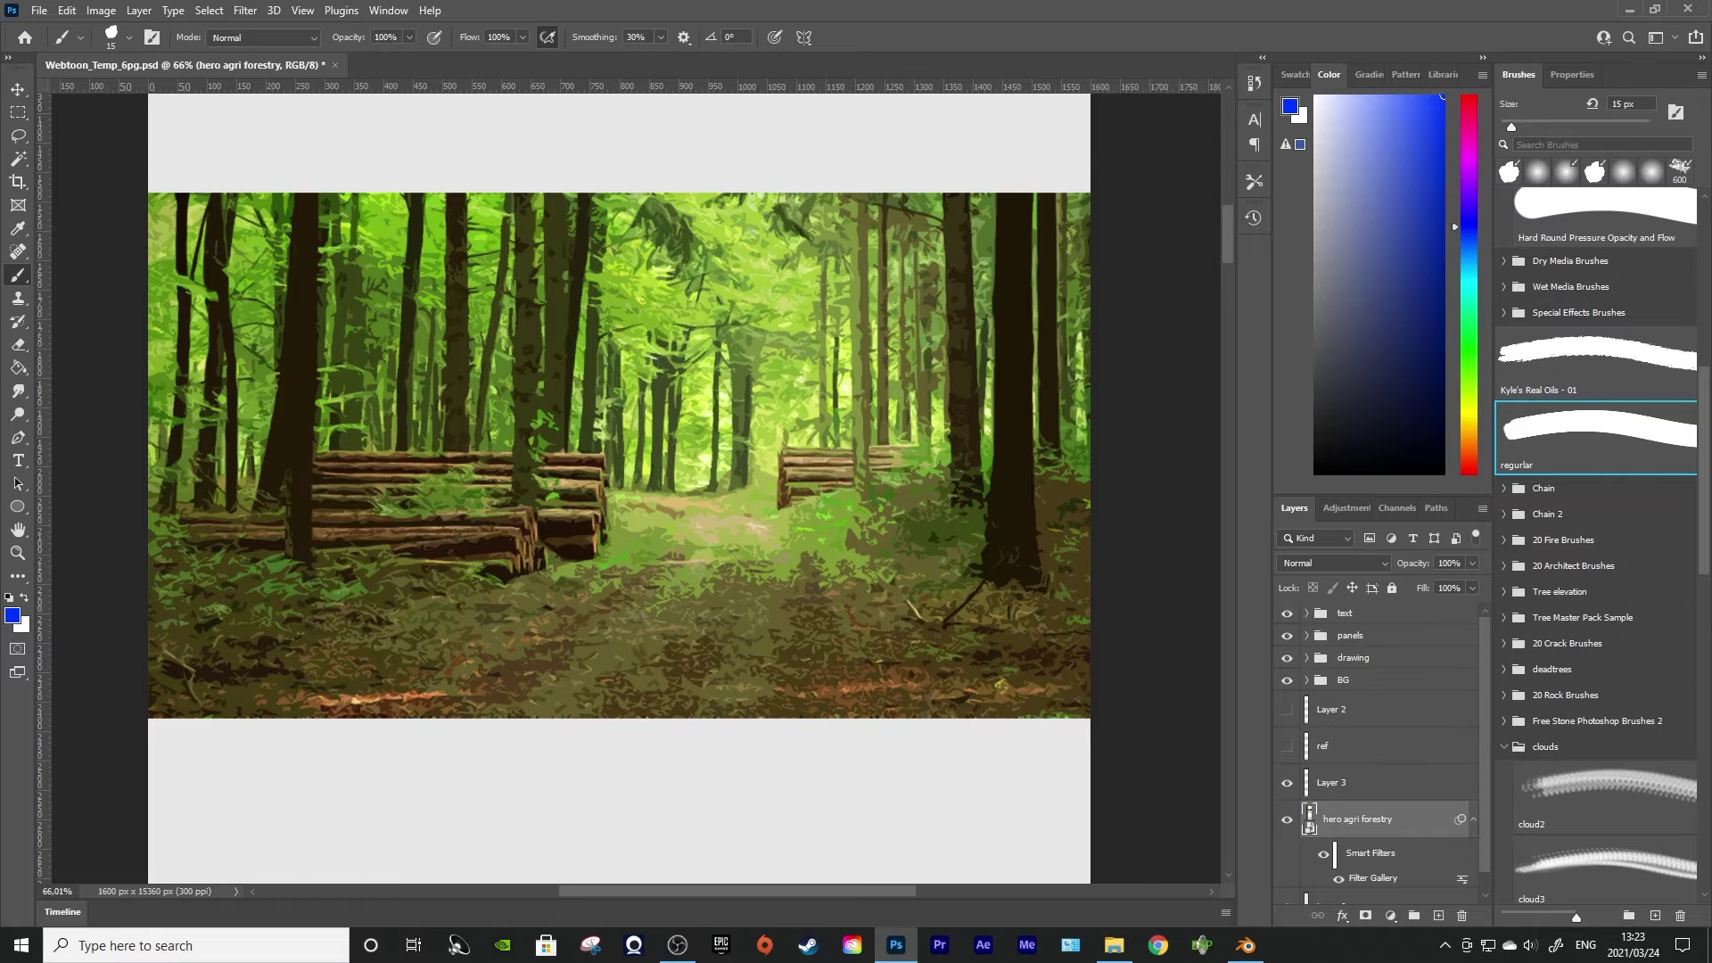
left_click(1323, 853)
left_click(1323, 853)
Sketch a simple blue standing figure on Layer 3 in front of the stacked logs beside the path
left_click(1355, 782)
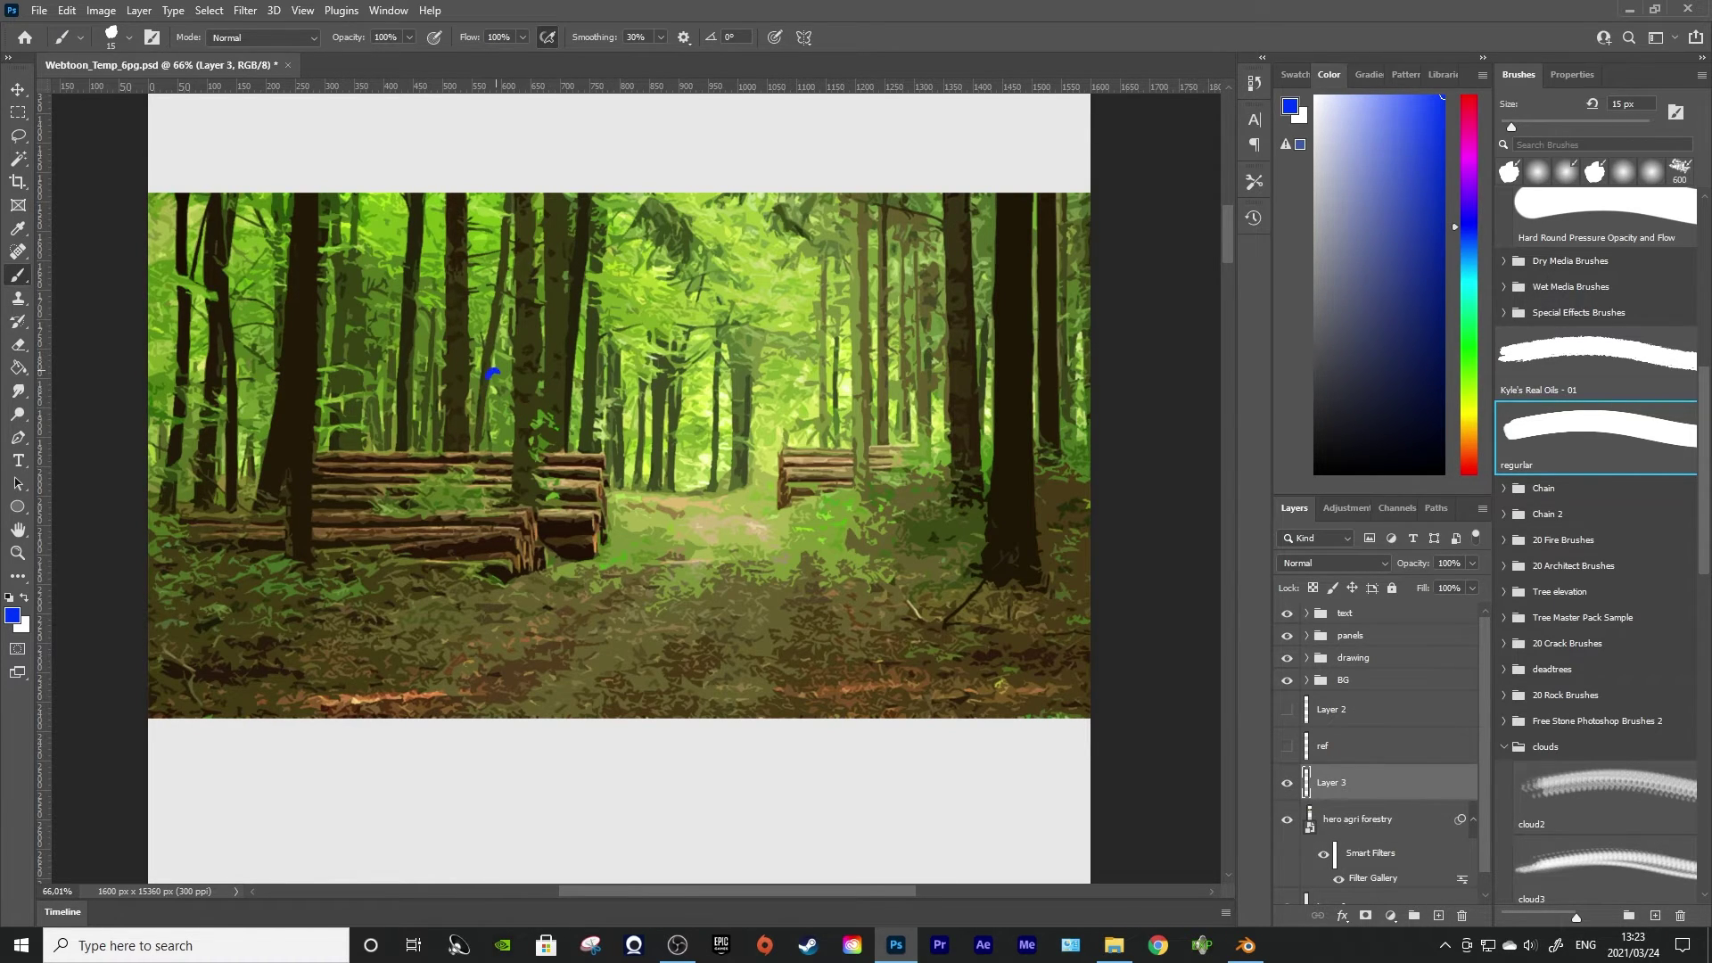
mouse_move(489, 378)
left_mouse_down()
mouse_move(534, 501)
mouse_move(489, 436)
mouse_move(450, 480)
mouse_move(436, 706)
left_mouse_up()
left_click_drag(539, 506, 535, 714)
Sketch a pink long-haired standing figure on the other side of the path, facing the blue one
left_click(1469, 113)
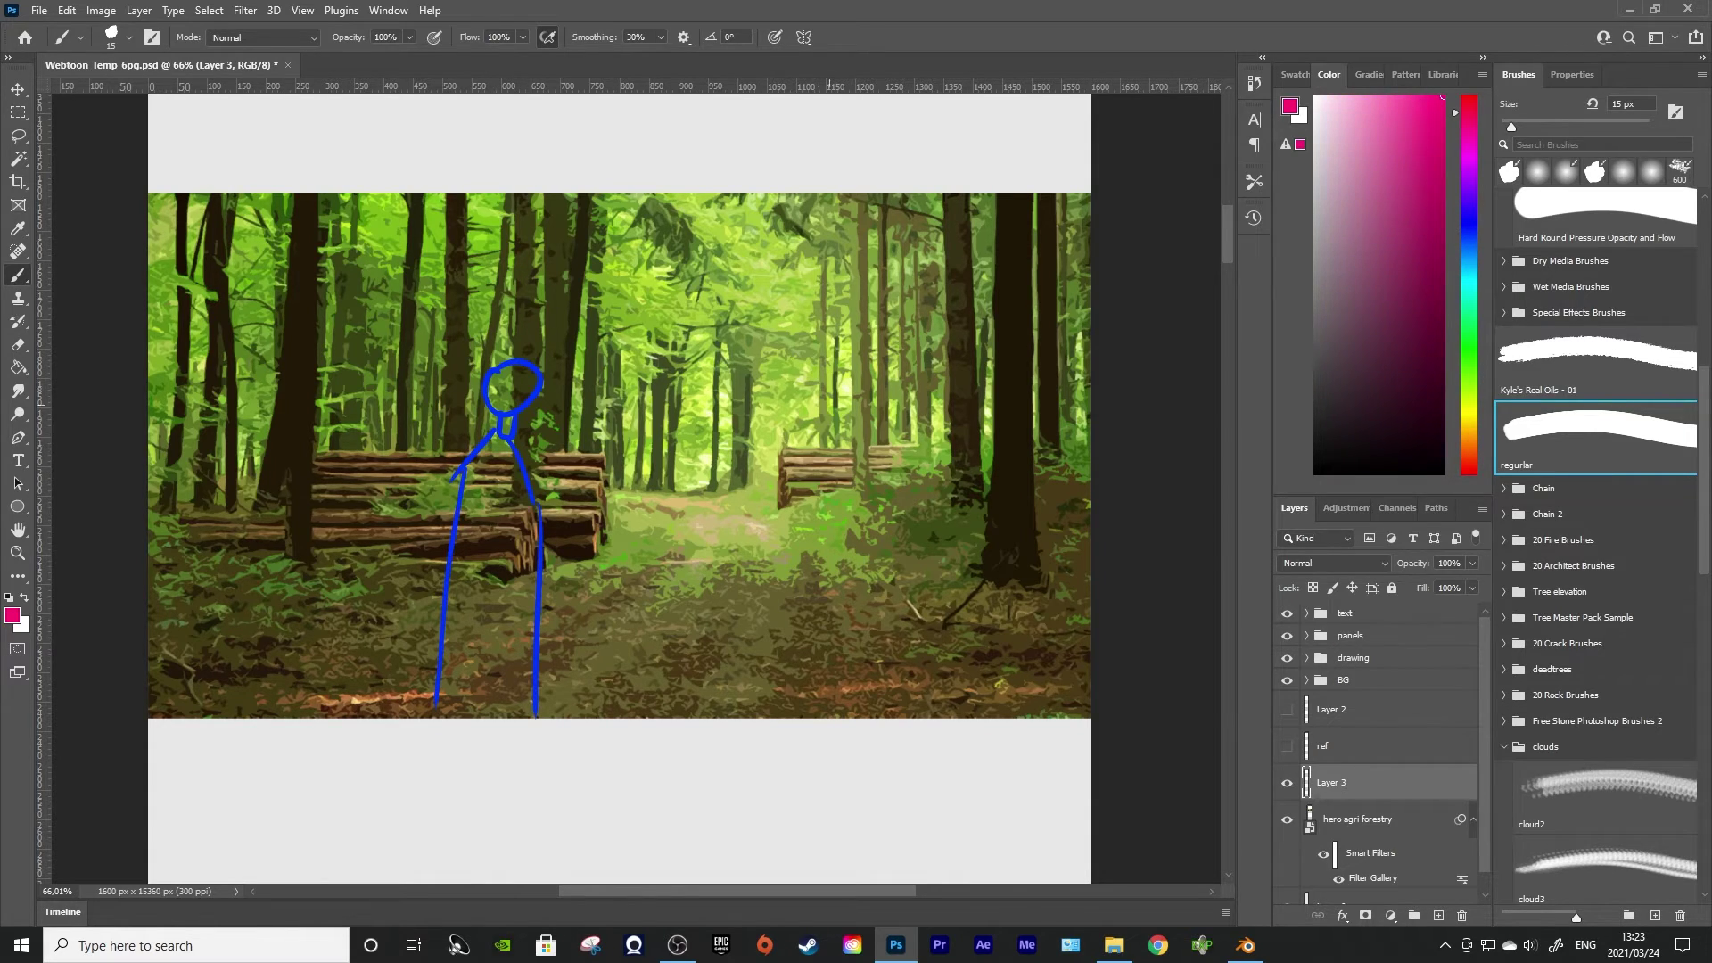
left_click_drag(806, 355, 848, 436)
mouse_move(800, 384)
left_mouse_down()
mouse_move(826, 463)
mouse_move(853, 482)
left_mouse_up()
mouse_move(862, 477)
left_mouse_down()
mouse_move(826, 427)
mouse_move(796, 466)
left_mouse_up()
mouse_move(818, 406)
left_mouse_down()
mouse_move(785, 484)
mouse_move(755, 705)
left_mouse_up()
left_click_drag(831, 446, 891, 762)
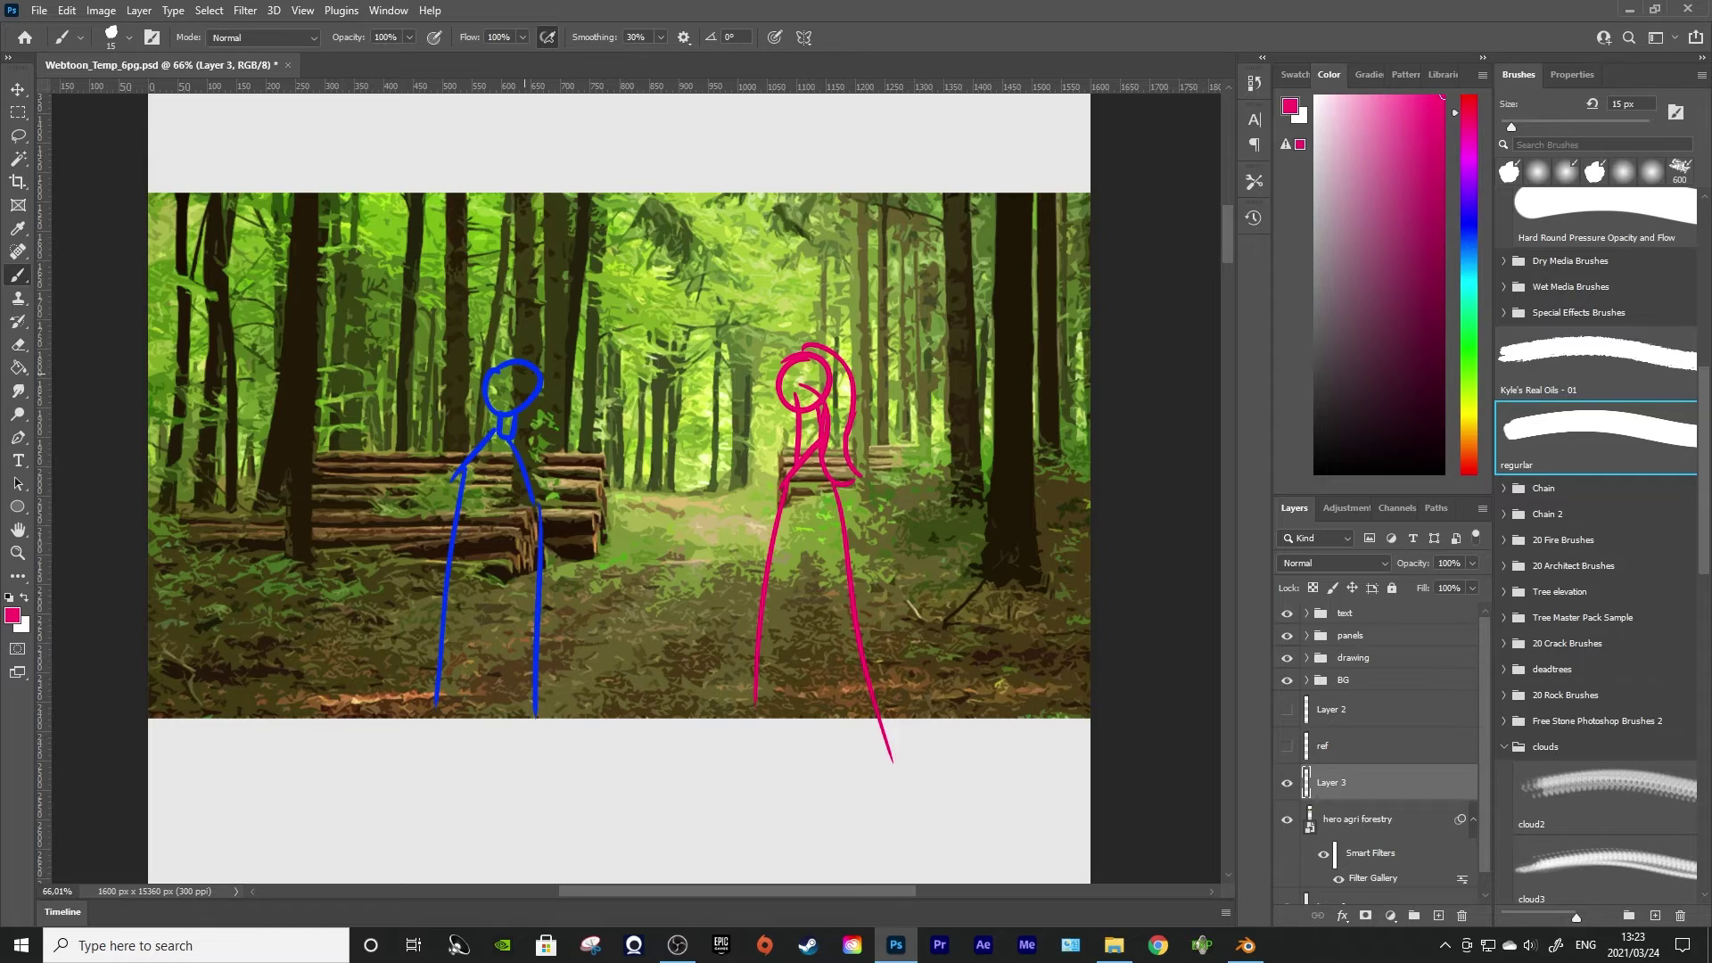
Fill the blue figure as a solid silhouette with its own sampled blue and a 70 px brush
left_click(528, 477, "alt")
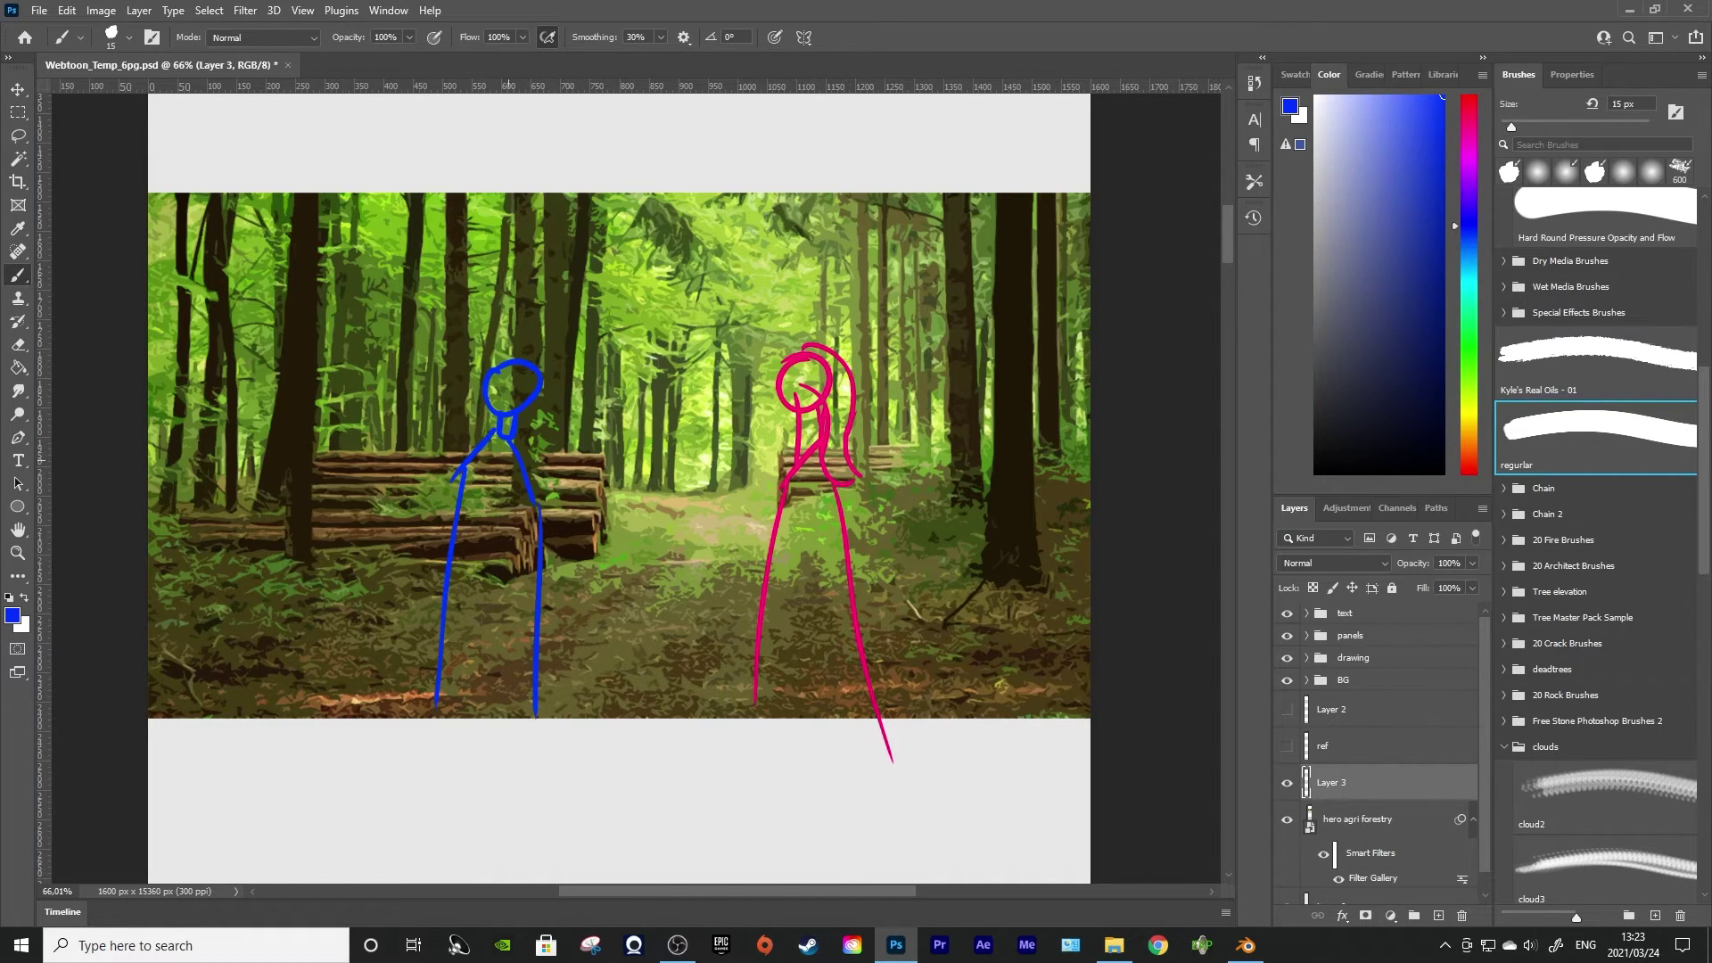
key("bracketright")
key("bracketright")
key("bracketright")
key("bracketright")
key("bracketright")
key("bracketright")
key("bracketright")
key("bracketright")
key("bracketright")
left_click_drag(526, 374, 439, 679)
mouse_move(505, 465)
left_mouse_down()
mouse_move(530, 554)
mouse_move(481, 603)
mouse_move(454, 737)
mouse_move(534, 708)
mouse_move(536, 545)
mouse_move(521, 647)
left_mouse_up()
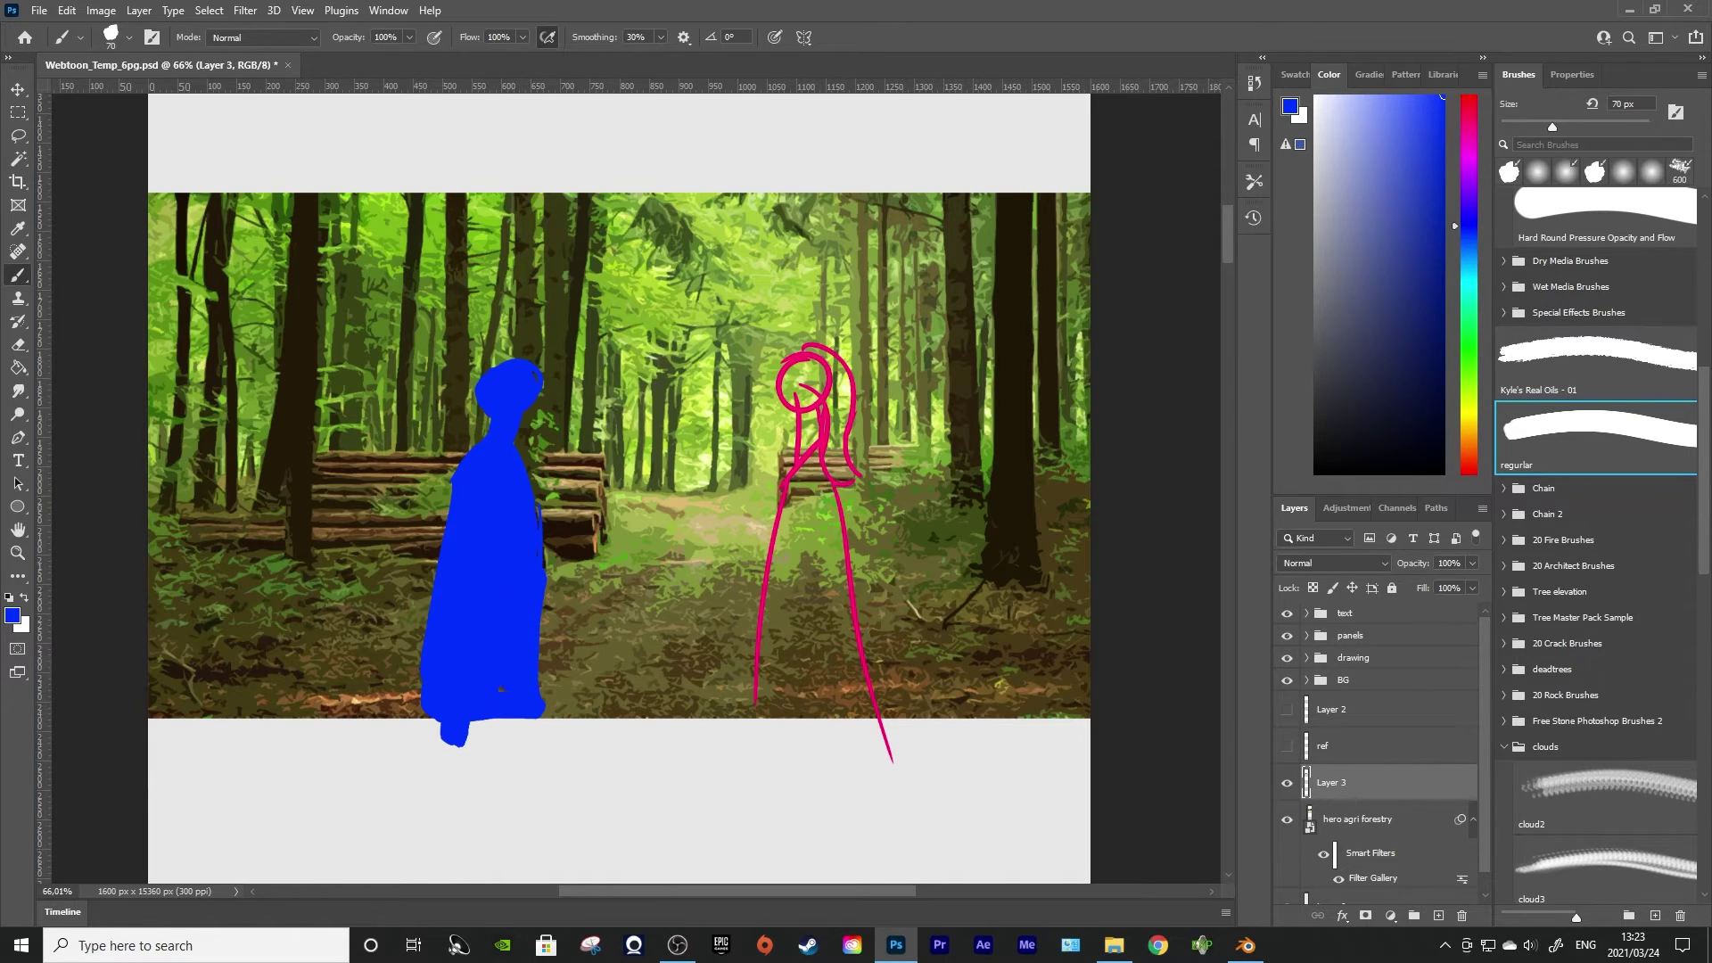
Fill the long-haired figure as a solid silhouette using the pink sampled from its outline
left_click(800, 386, "alt")
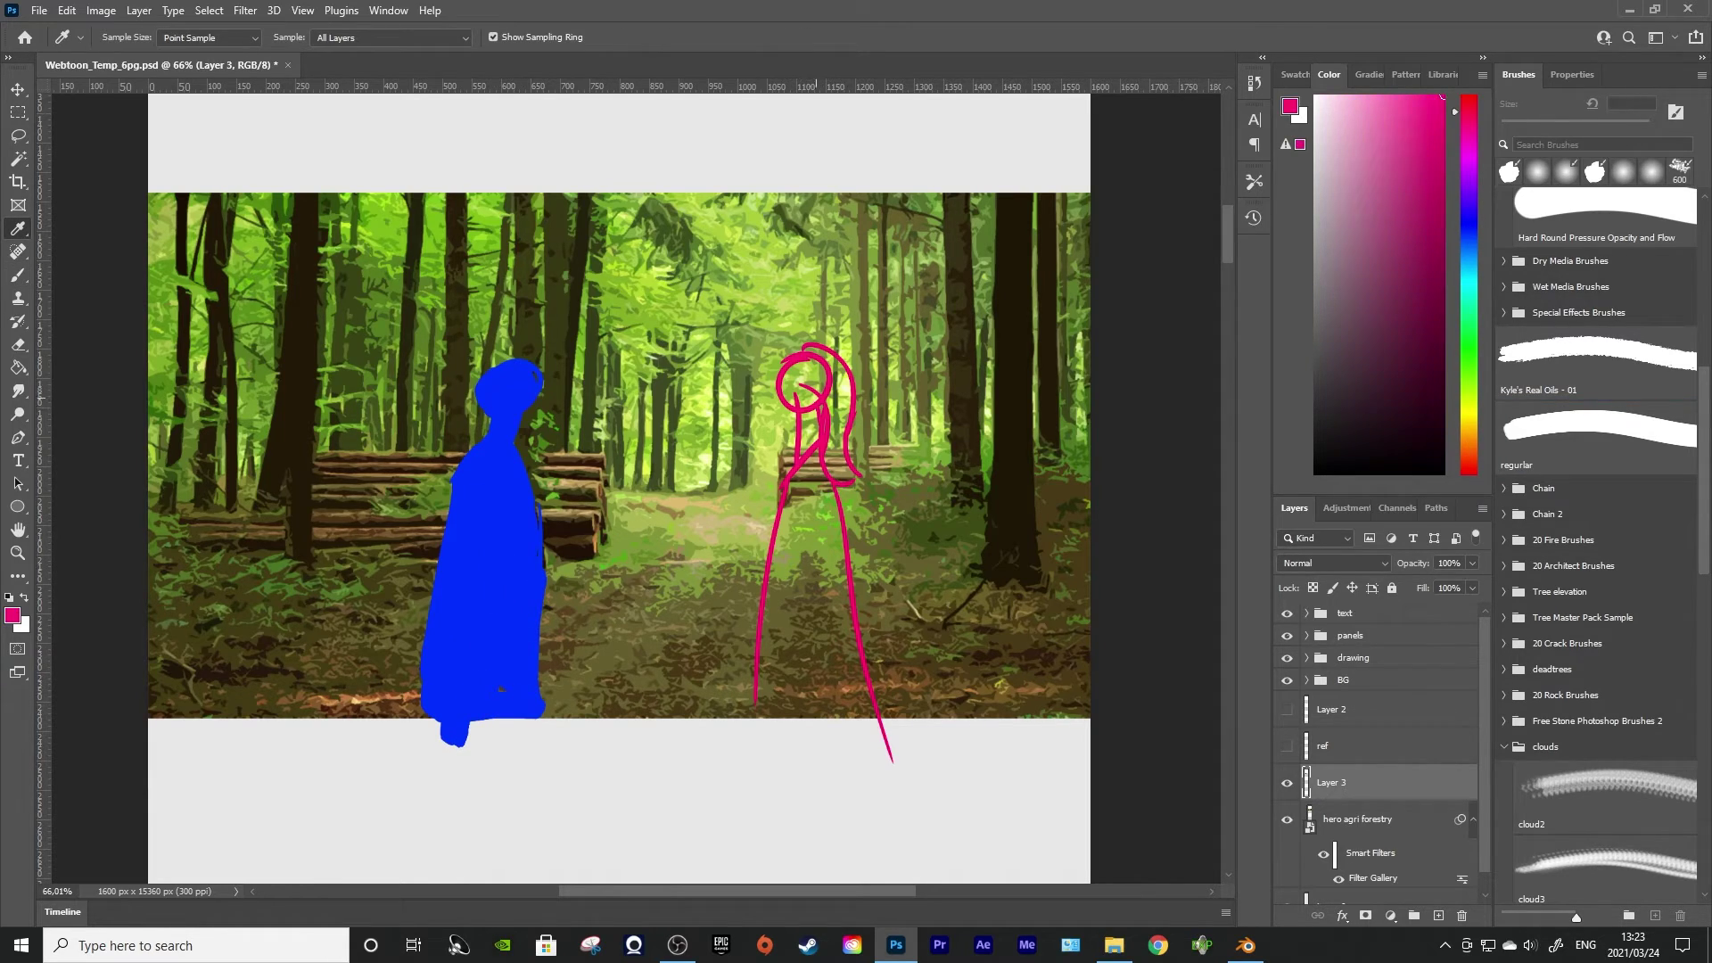
mouse_move(800, 378)
left_mouse_down()
mouse_move(813, 353)
mouse_move(860, 495)
left_mouse_up()
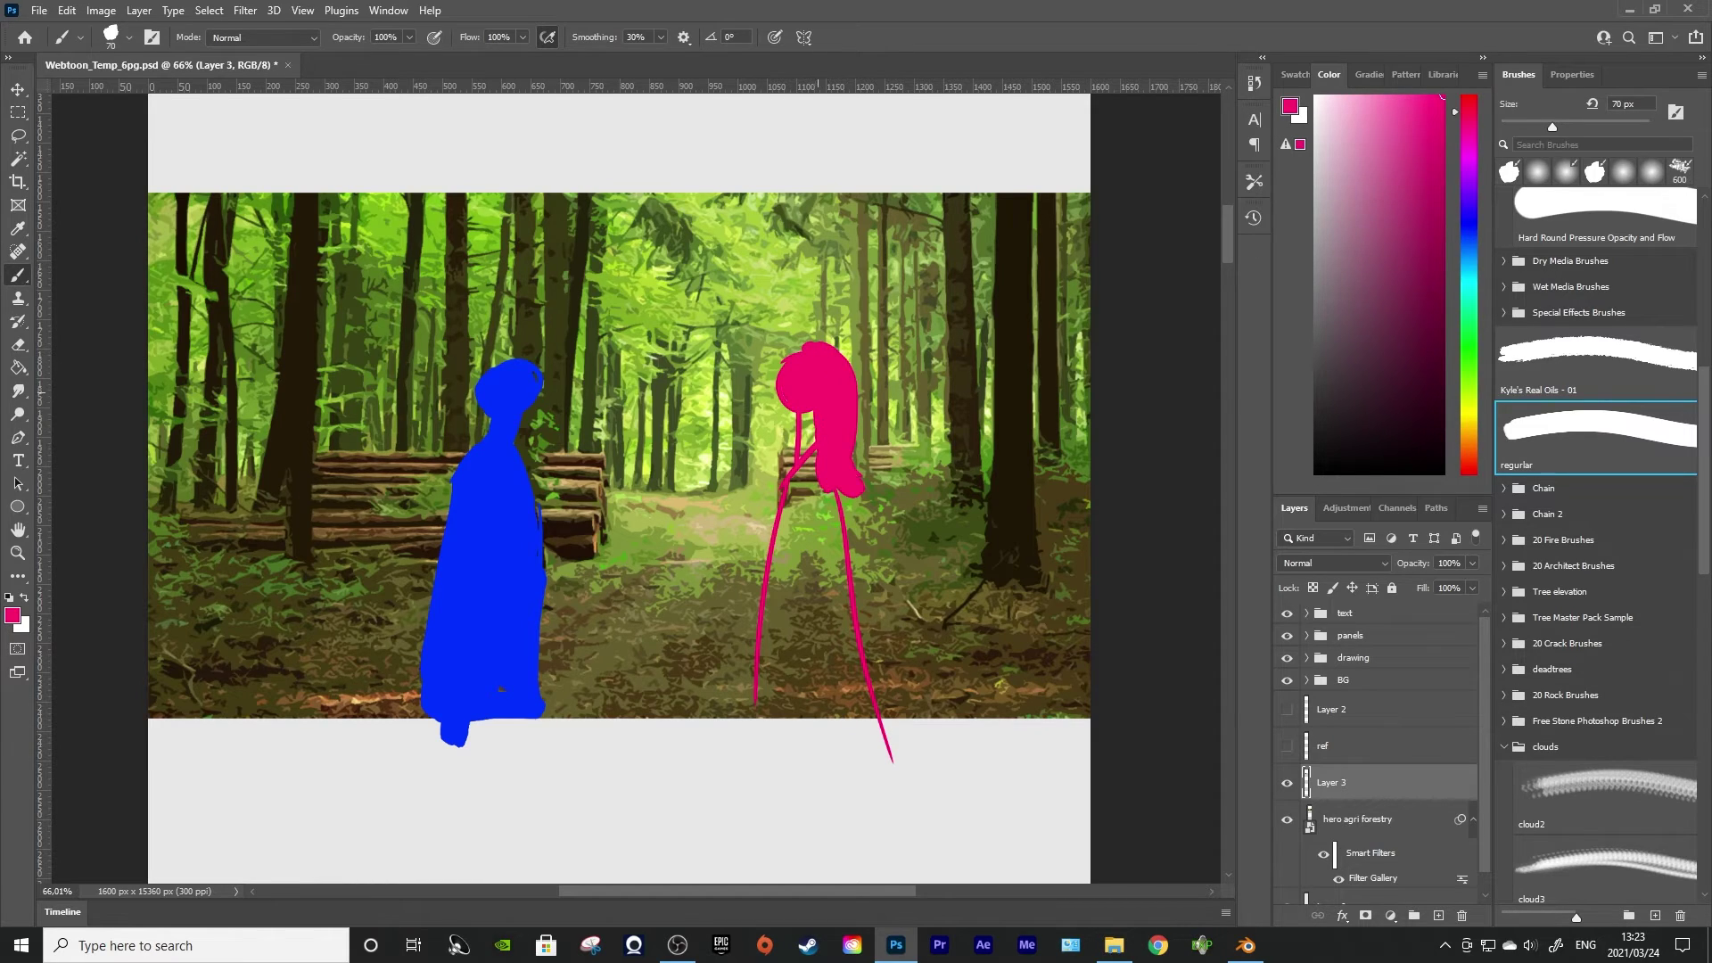
mouse_move(806, 415)
left_mouse_down()
mouse_move(802, 534)
mouse_move(829, 637)
left_mouse_up()
mouse_move(784, 517)
left_mouse_down()
mouse_move(785, 606)
mouse_move(749, 735)
left_mouse_up()
left_click_drag(785, 606, 811, 722)
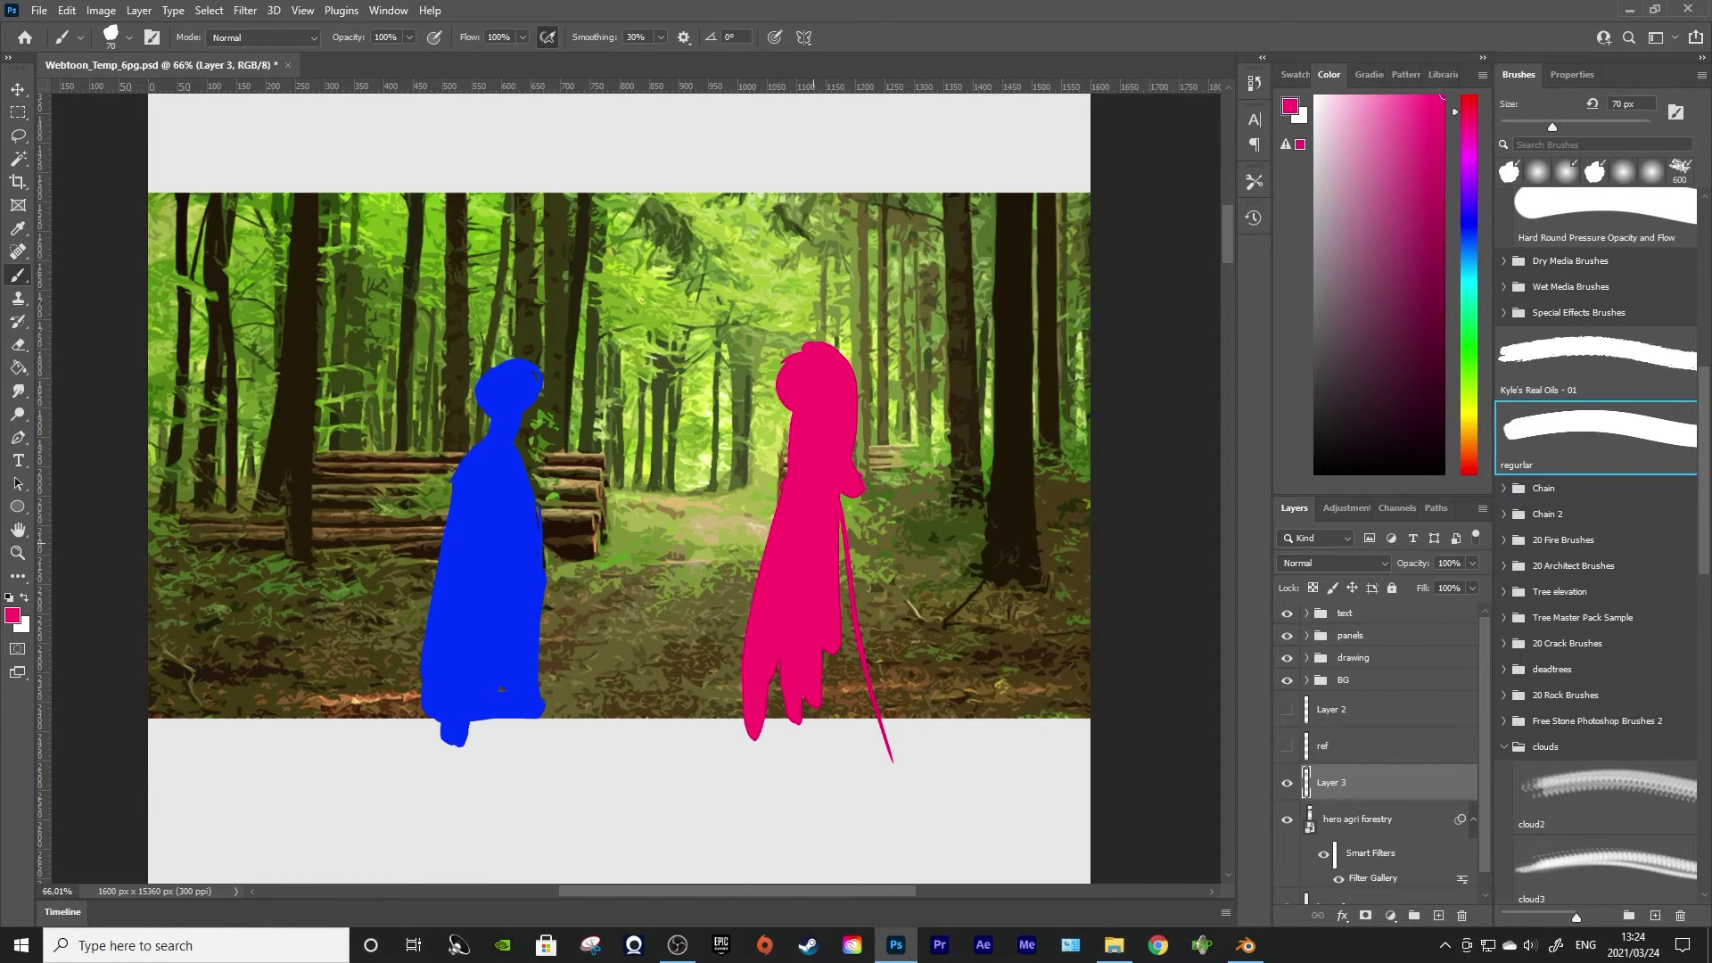
left_click_drag(843, 499, 847, 700)
left_click_drag(860, 535, 878, 727)
mouse_move(768, 688)
left_mouse_down()
mouse_move(819, 713)
mouse_move(891, 705)
left_mouse_up()
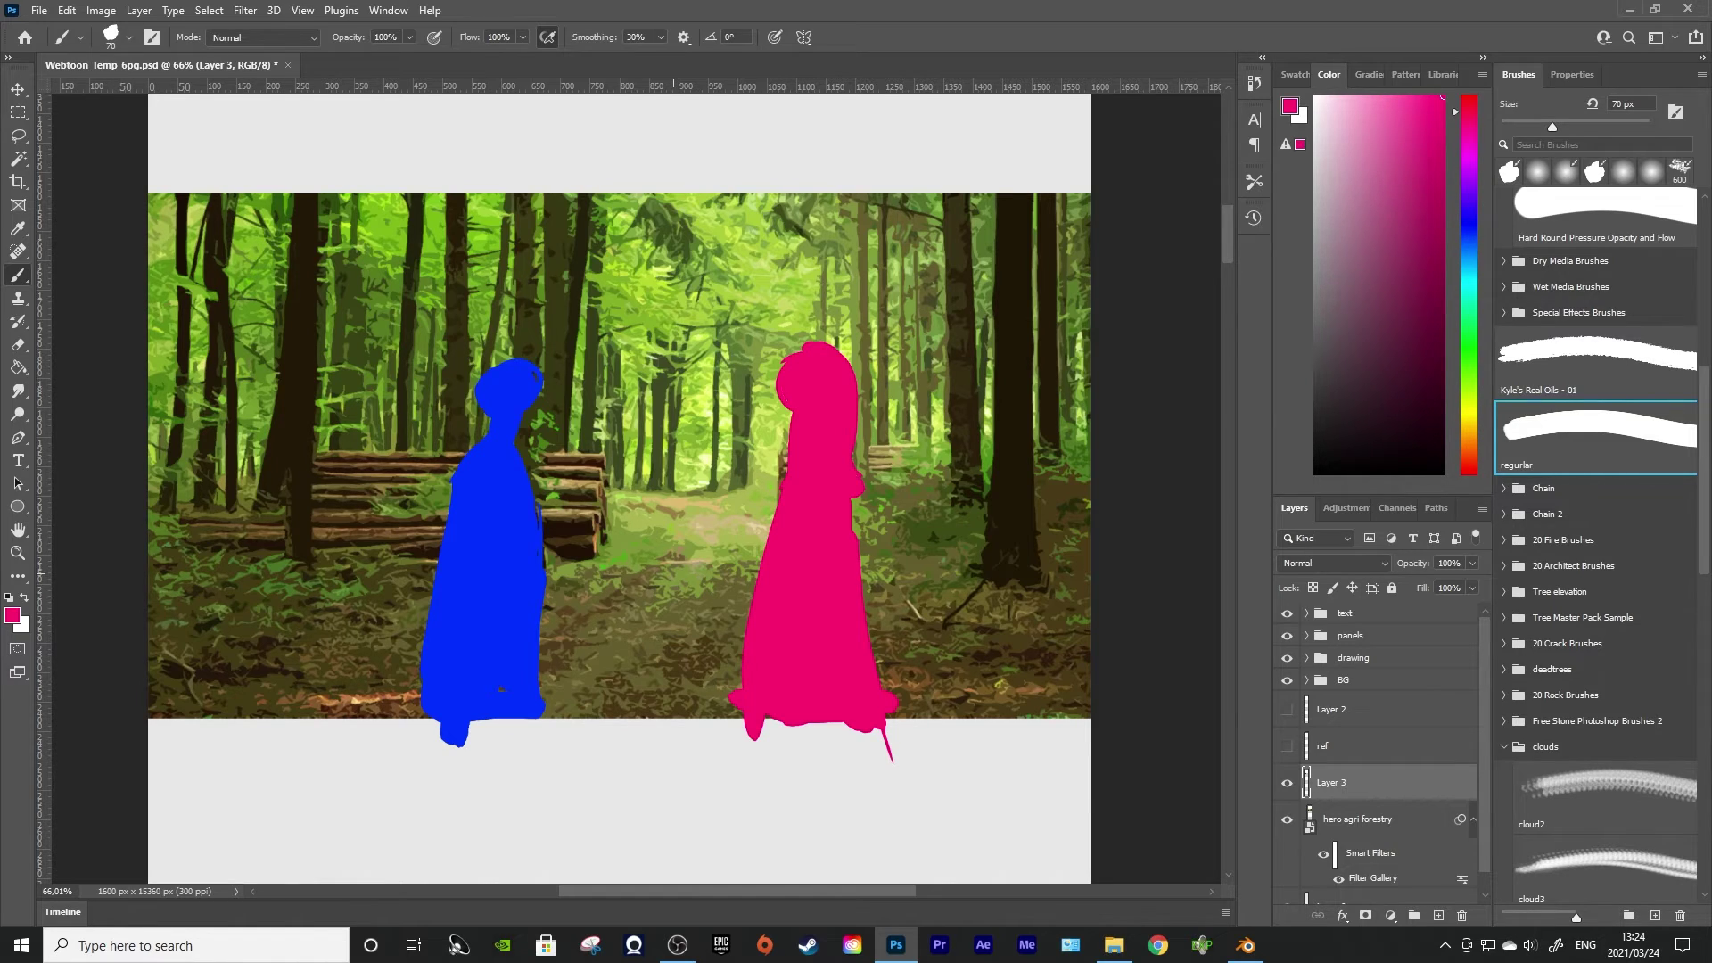
Hide the hero agri forestry layer and keep Layer 3 with the two silhouettes shown
key("m")
left_click(1287, 783)
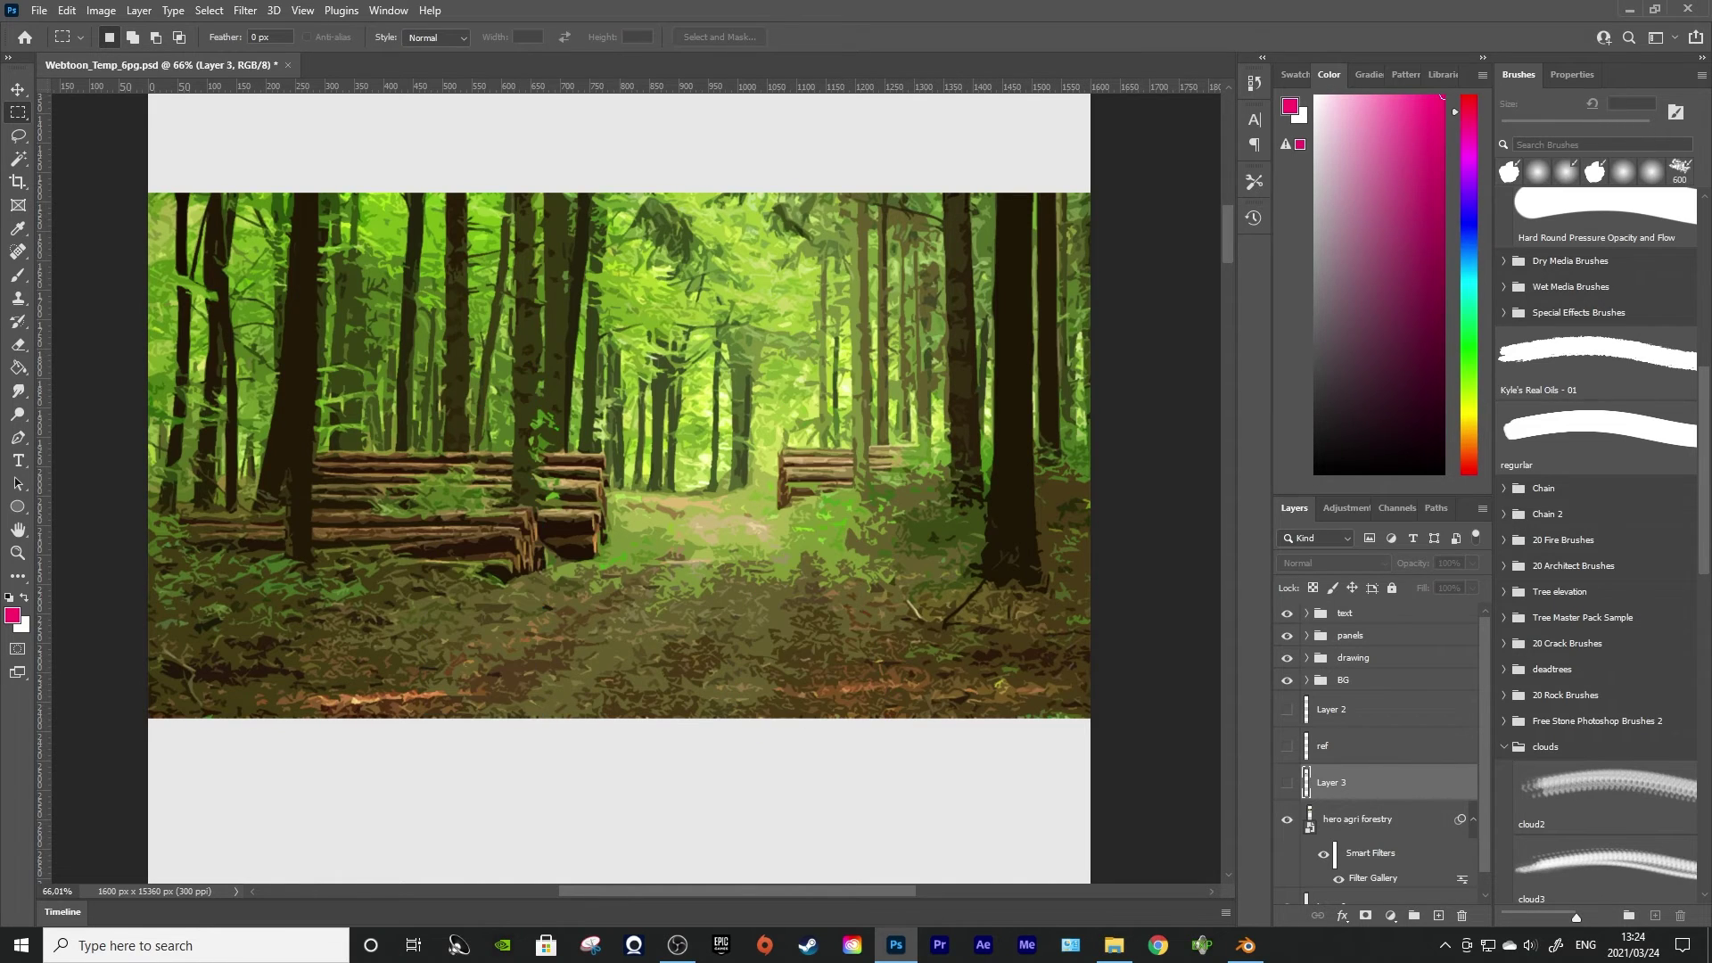
left_click(1287, 783)
left_click(1287, 819)
scroll(640, 614, "down", 6)
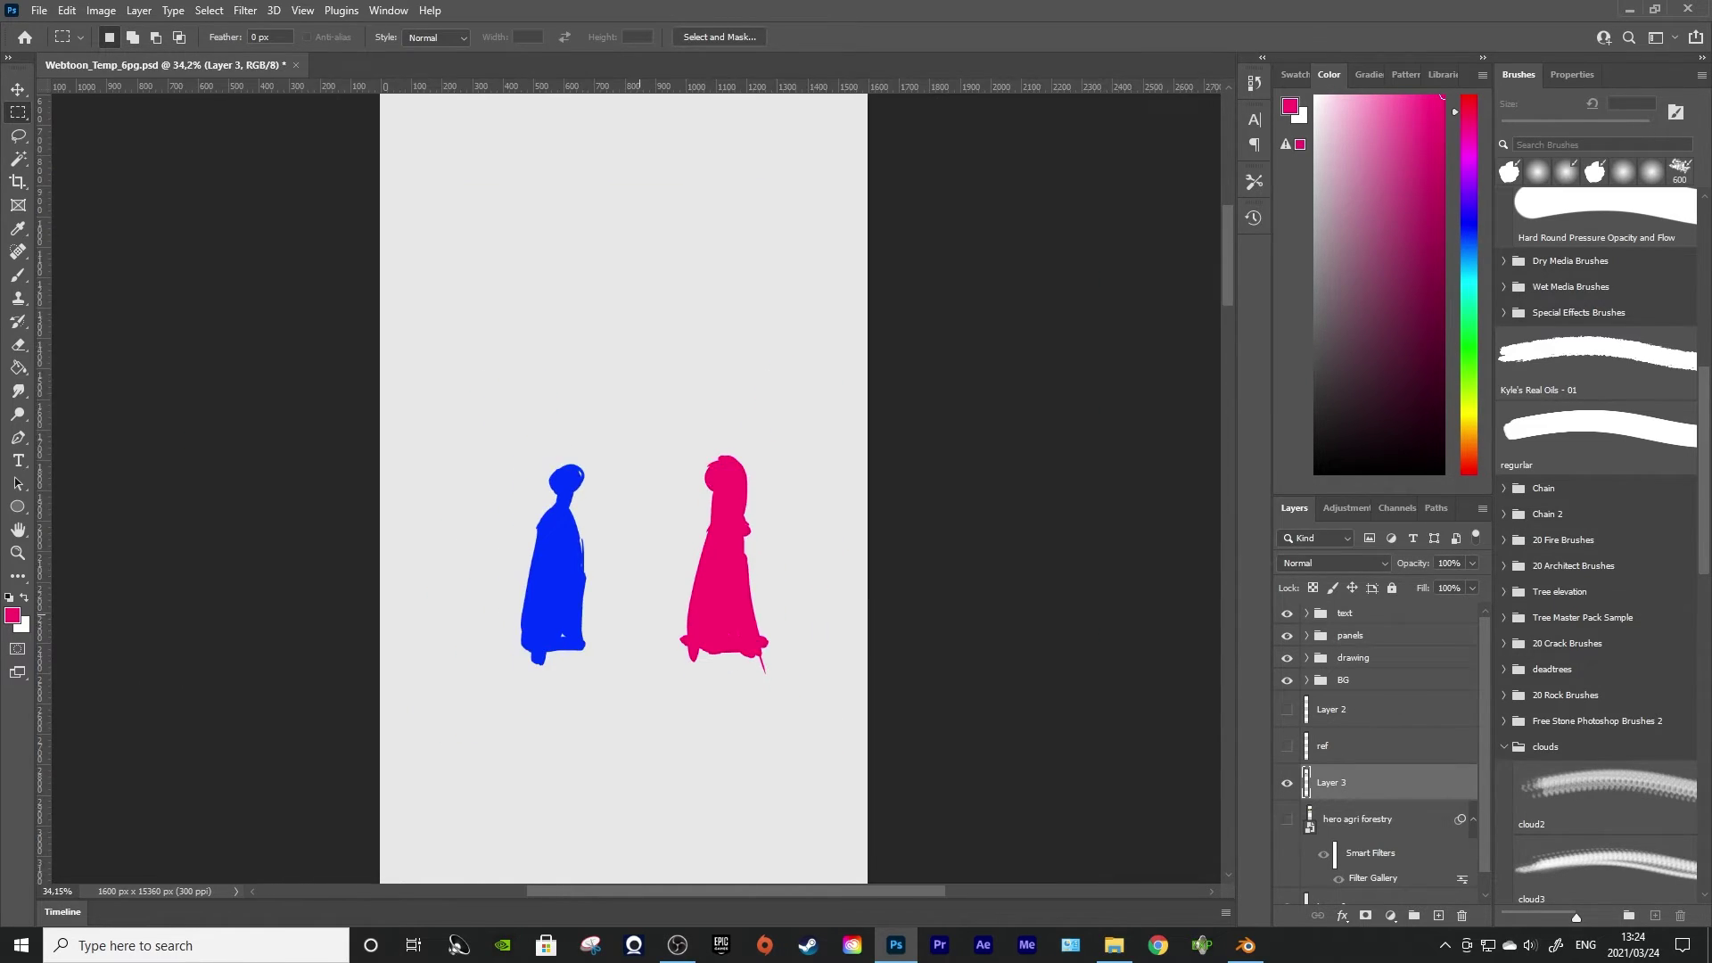
scroll(639, 614, "down", 1)
scroll(689, 604, "up", 1)
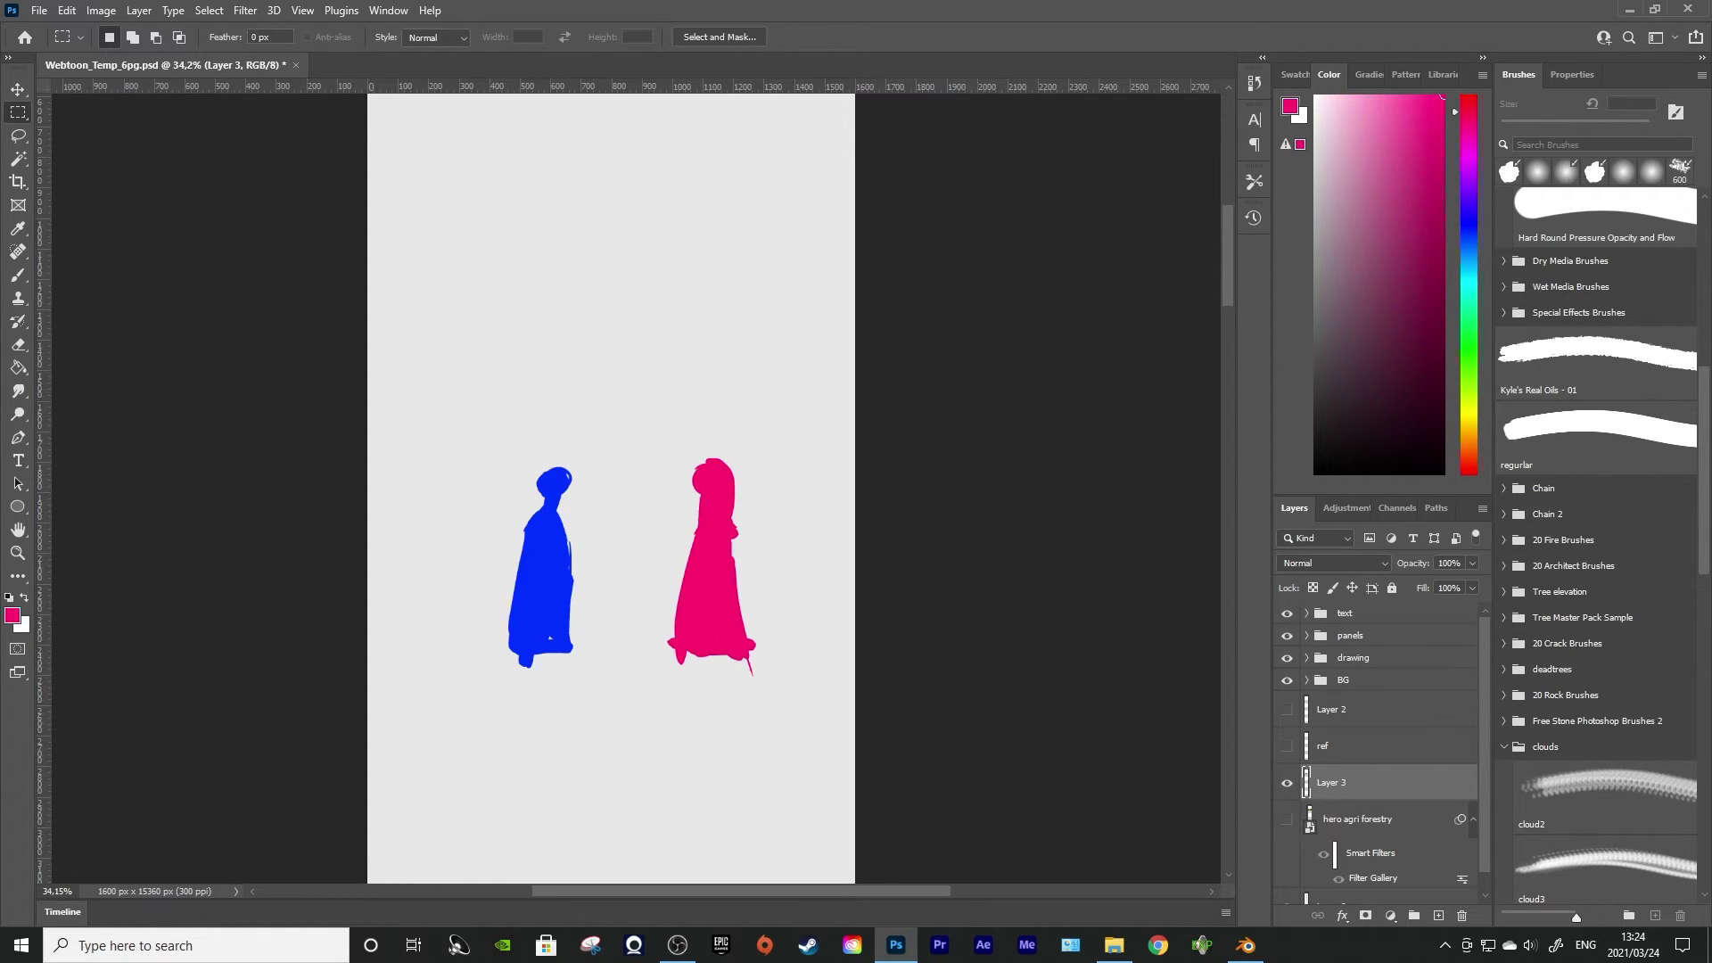
Look through the pattern, gradient and swatch libraries, including the favs, ksi and 12 swatch groups
left_click(1398, 74)
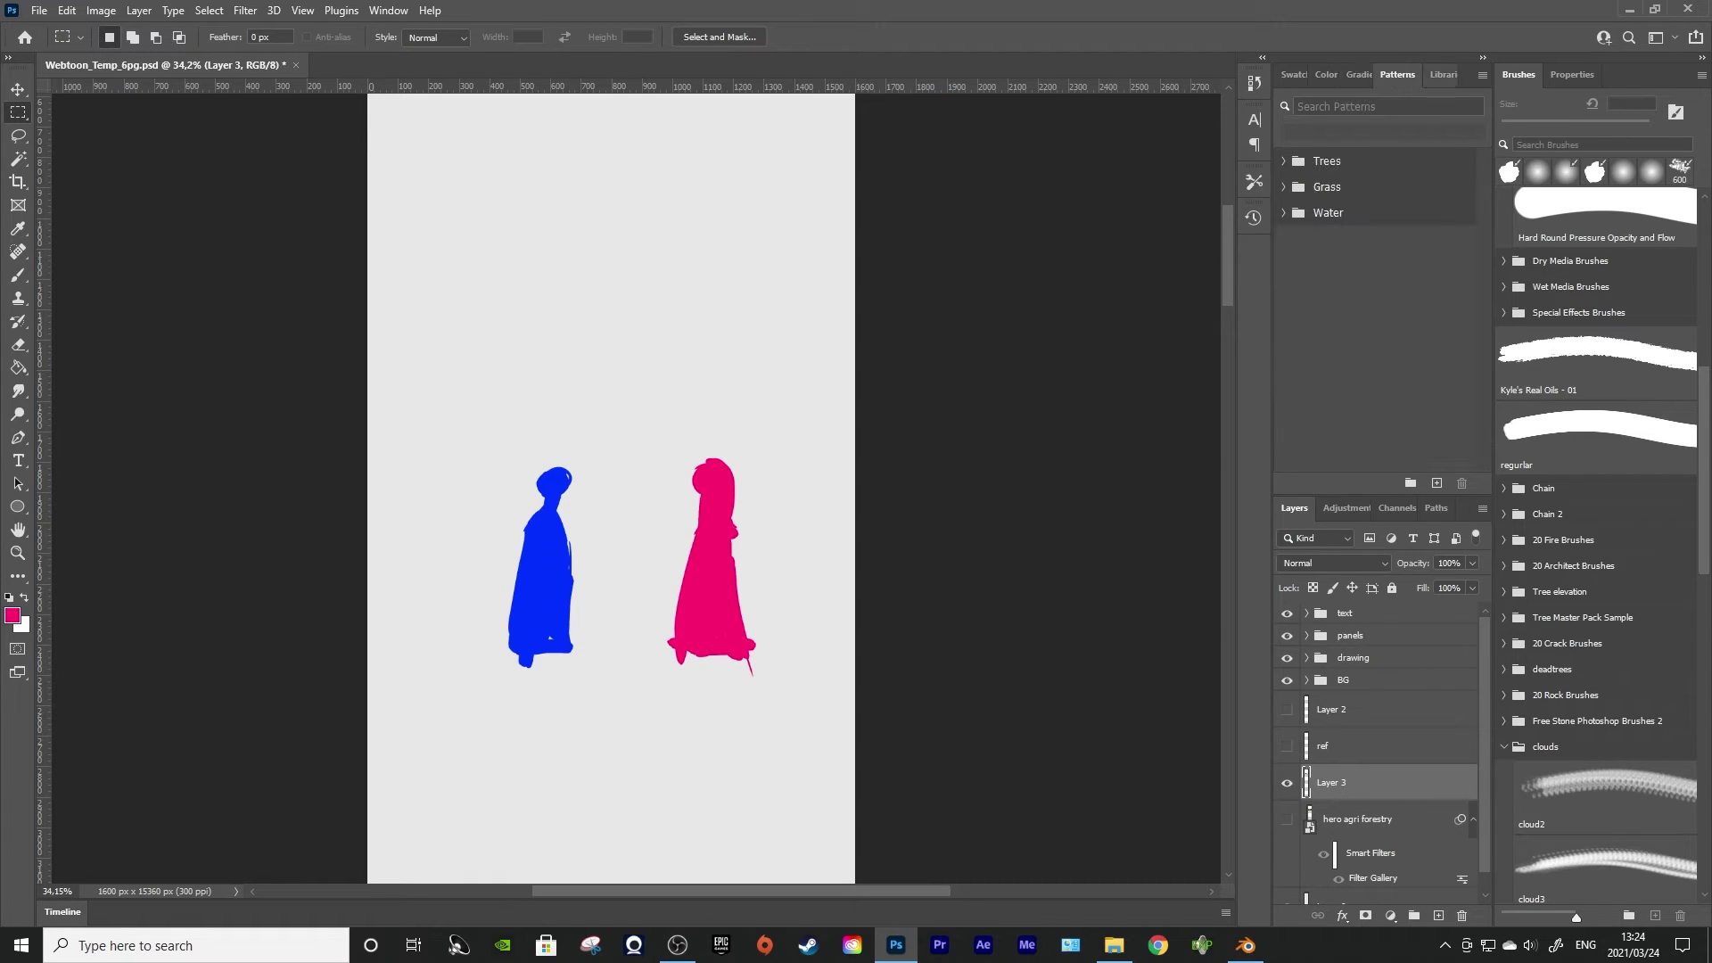
left_click(1358, 75)
left_click(1409, 75)
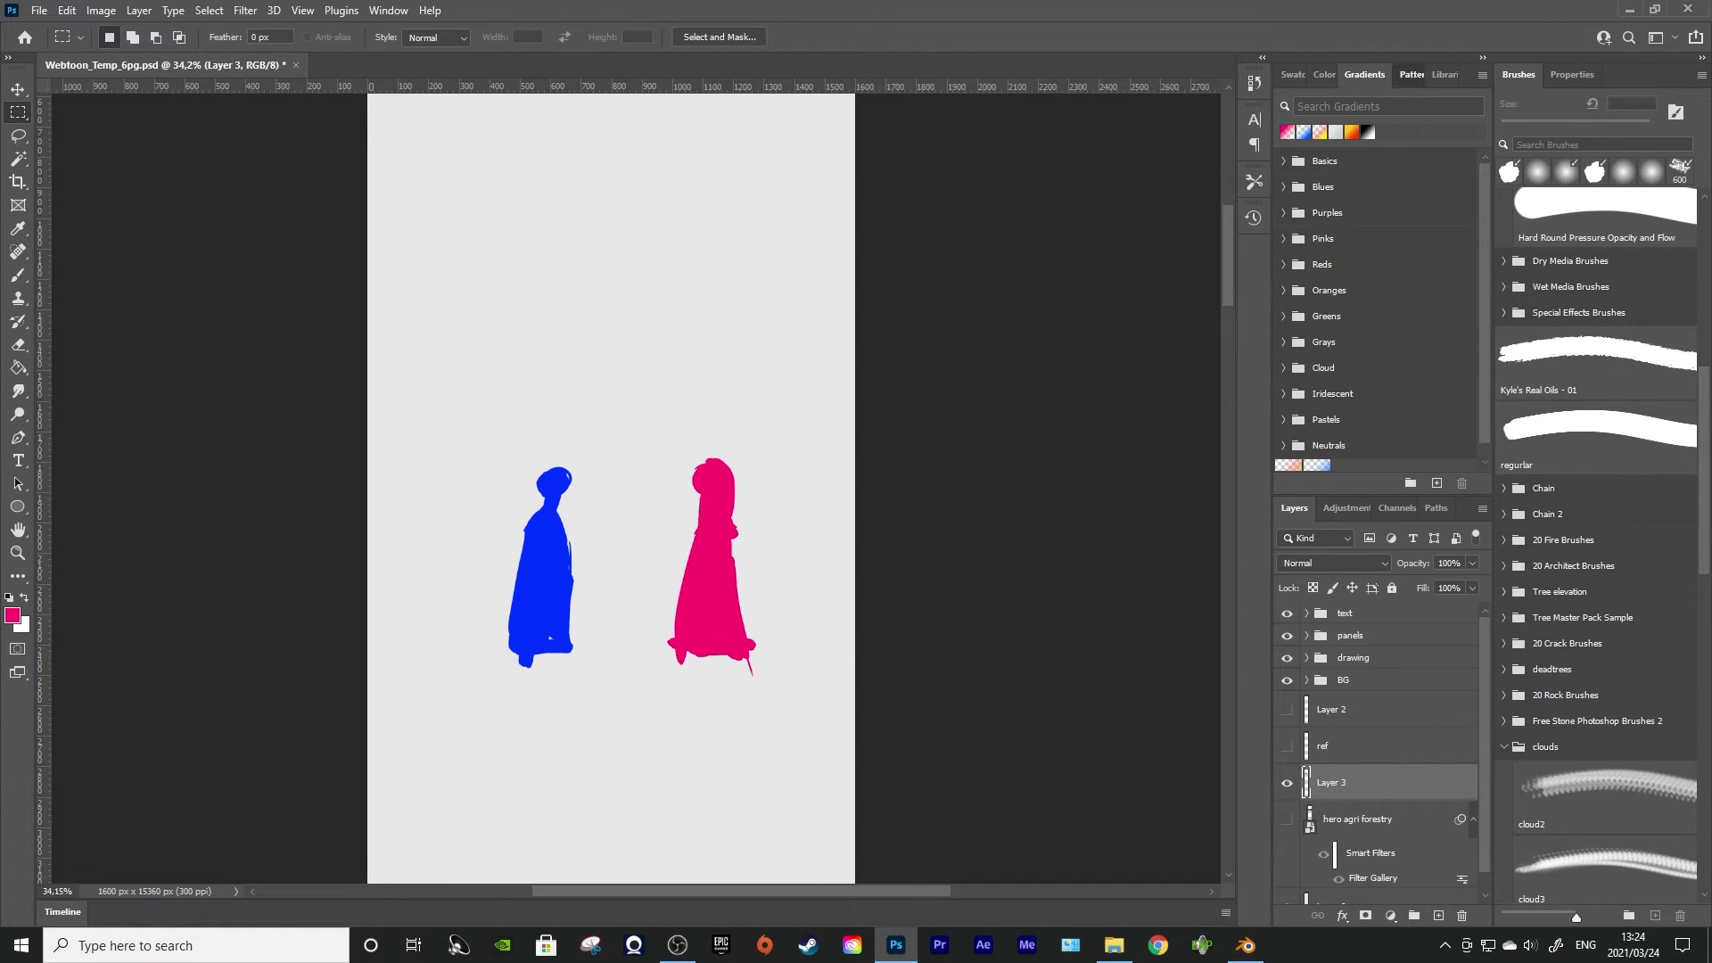
left_click(1357, 75)
left_click(1325, 75)
left_click(1293, 75)
left_click(1296, 74)
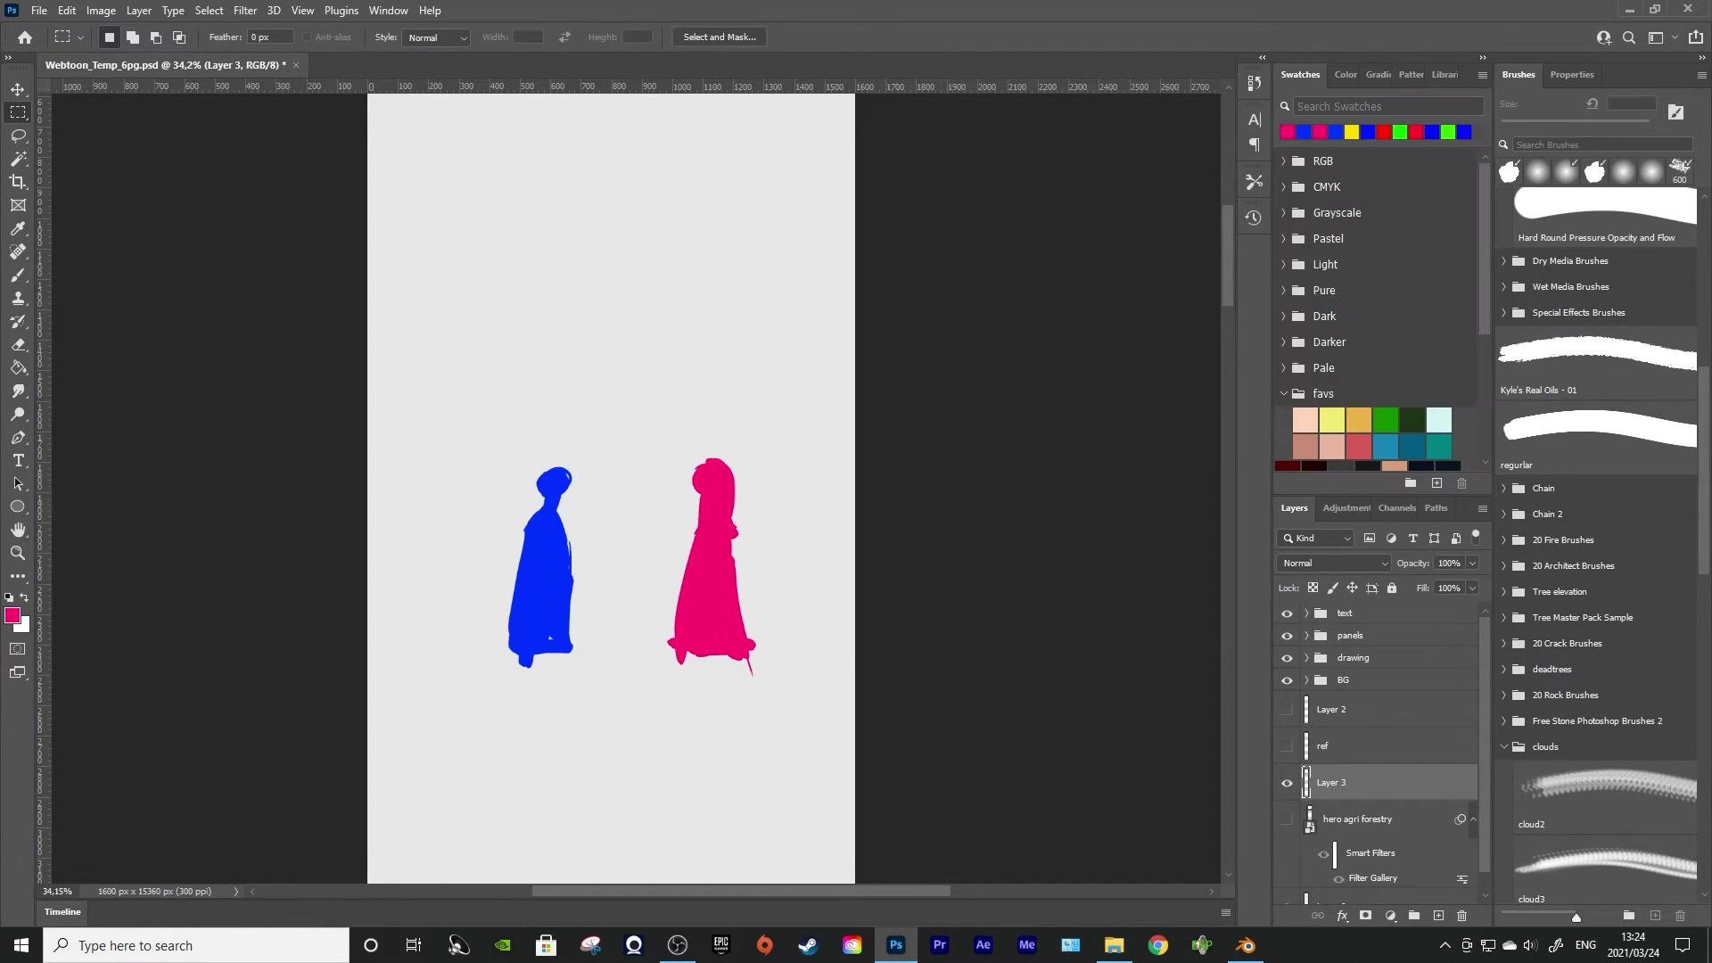
scroll(1378, 312, "down", 10)
scroll(1596, 535, "up", 3)
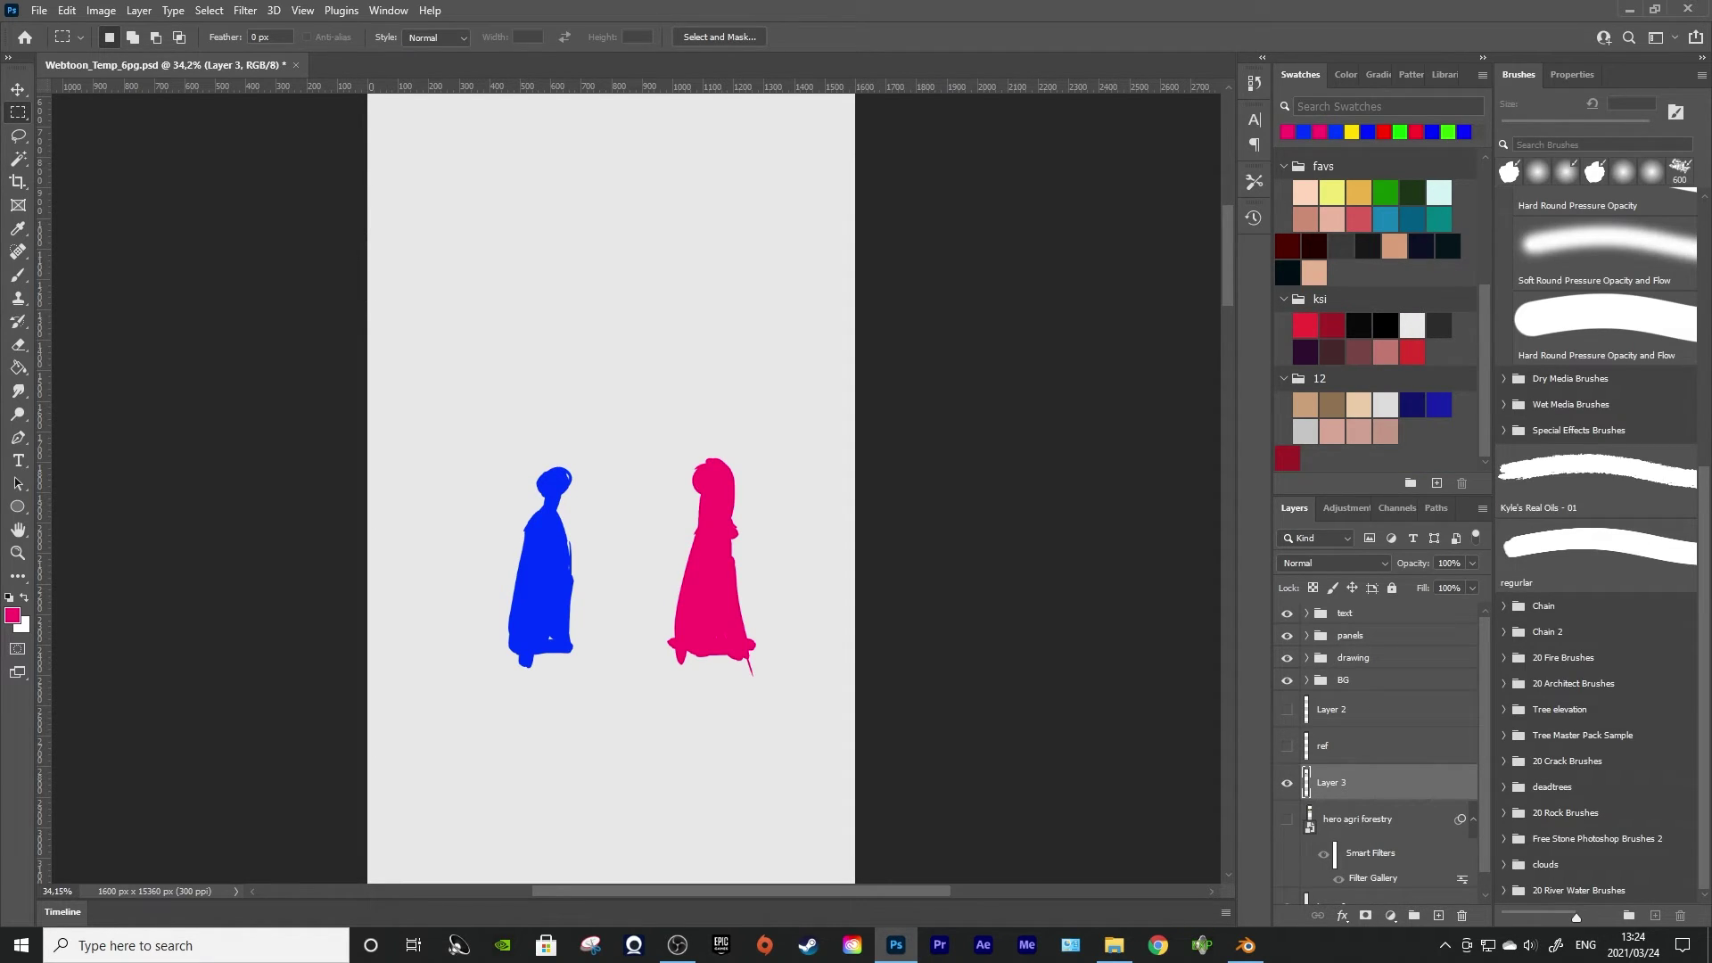
Choose the Chain brush from the Chain 2 brush group and activate the Brush tool
left_click(1548, 631)
left_click(1504, 631)
scroll(1596, 642, "down", 2)
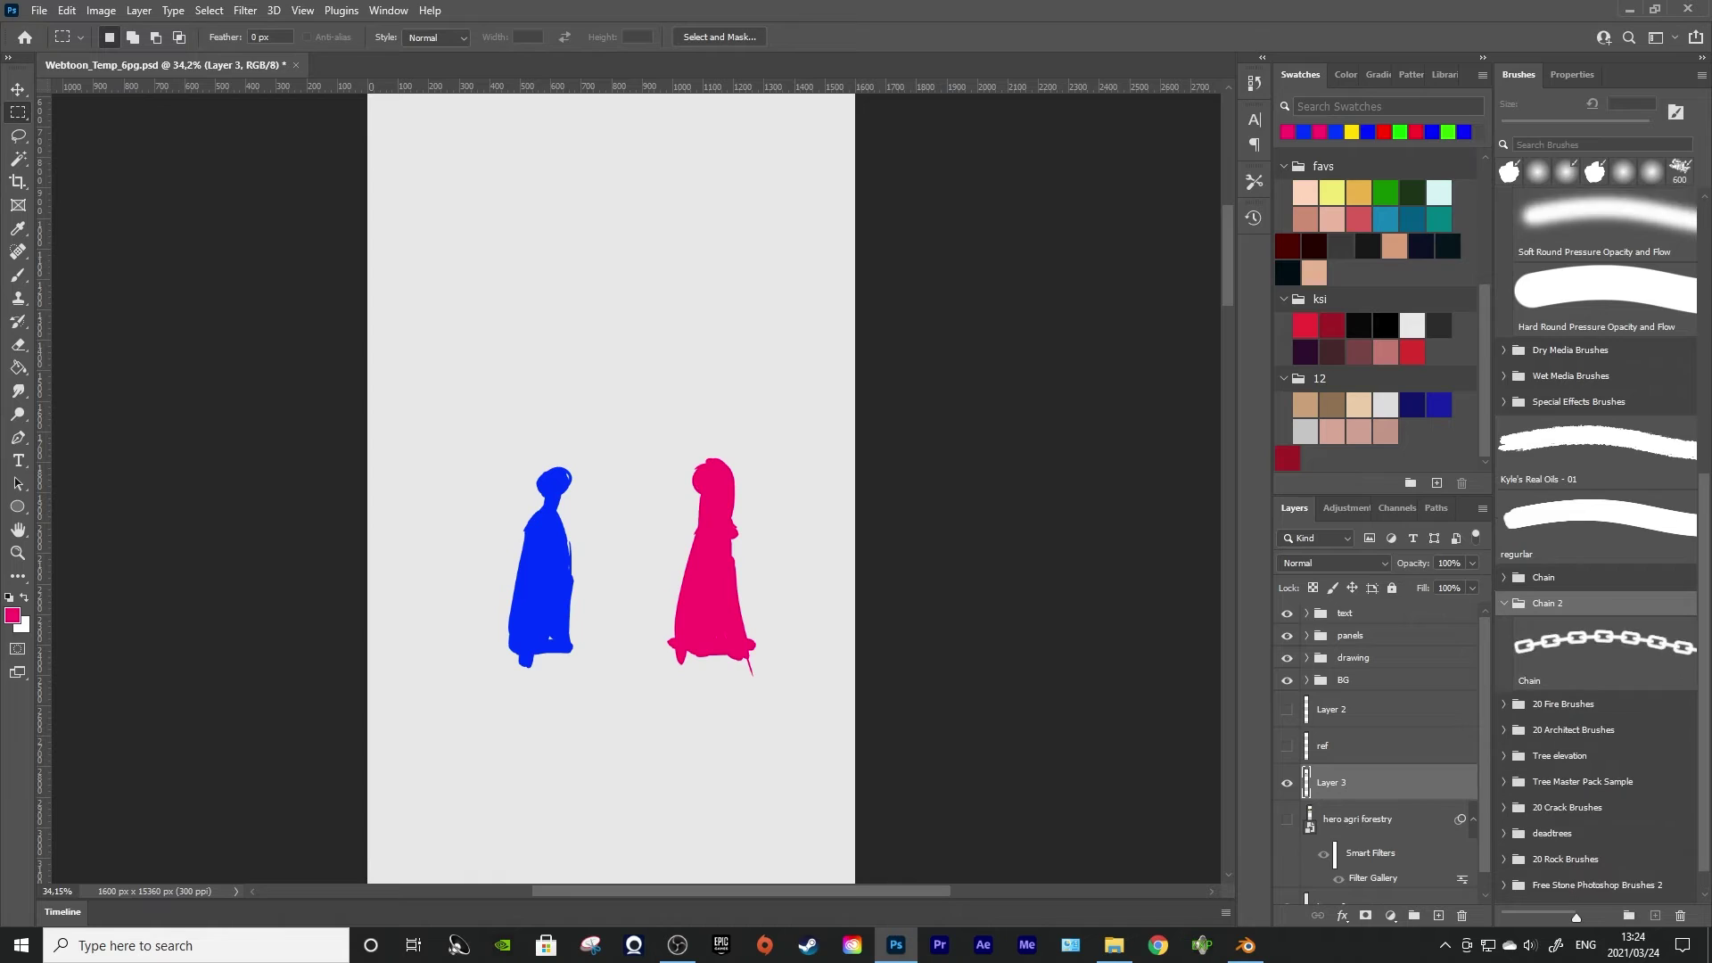
left_click(1596, 611)
key("b")
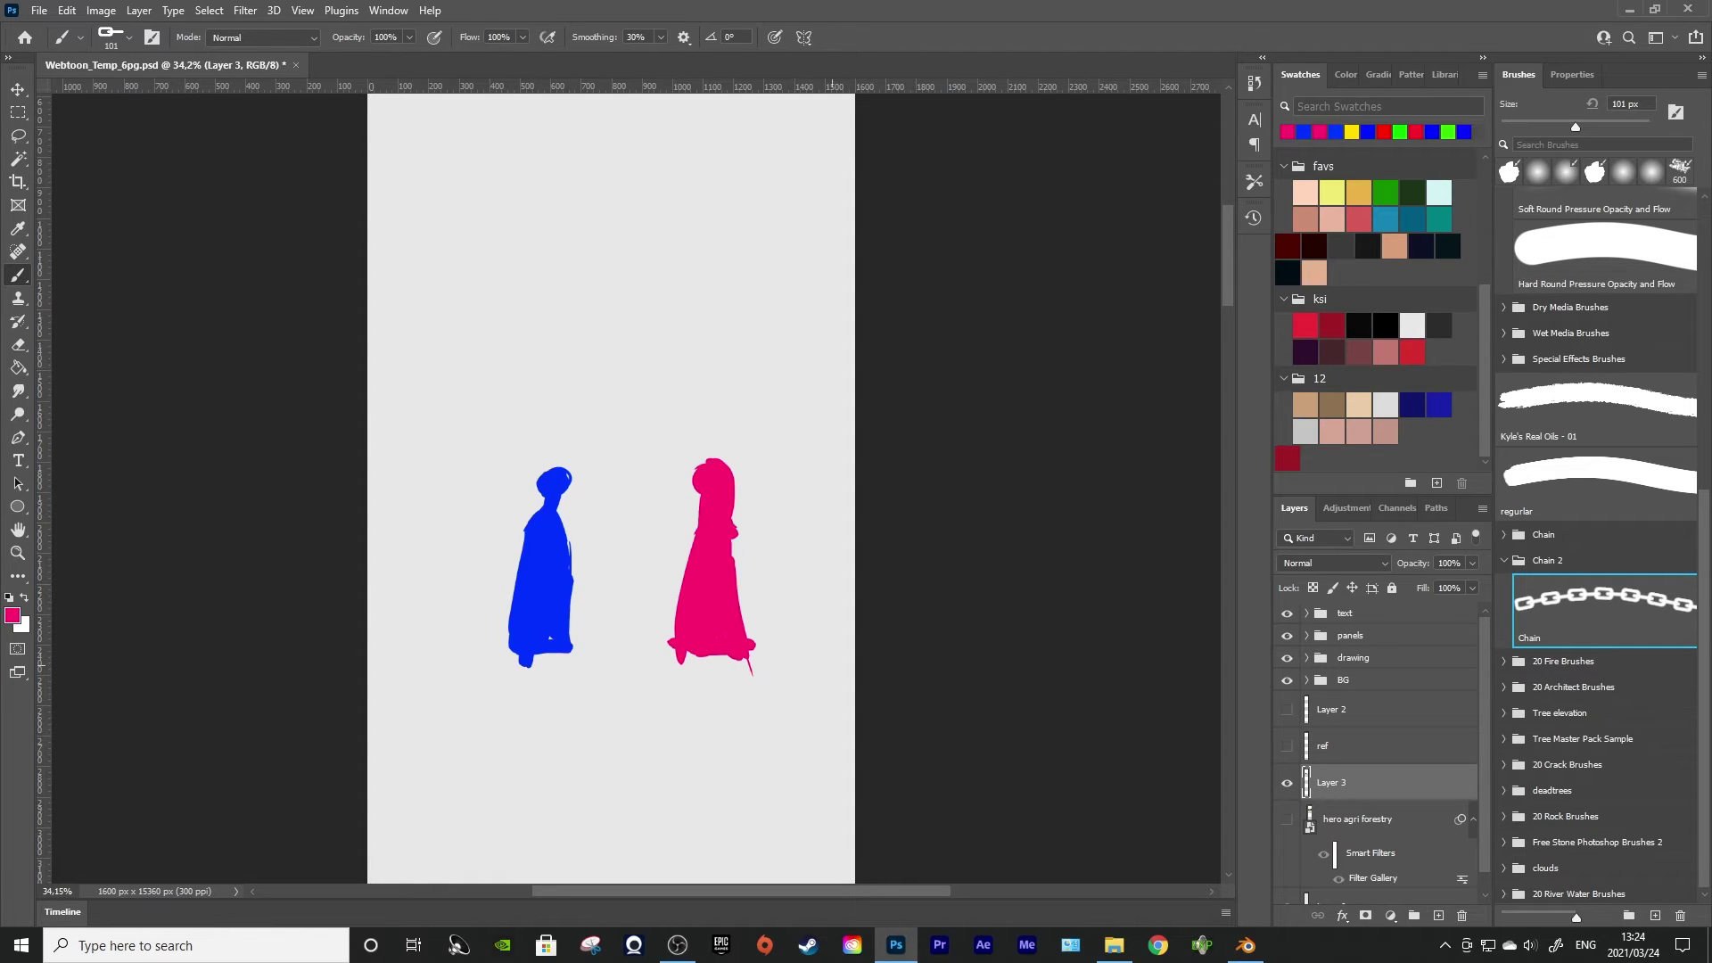
left_click(831, 665)
Switch to Chrome, browse the popular and new brush packs on Brusheezy, and return to Photoshop
left_click(1158, 945)
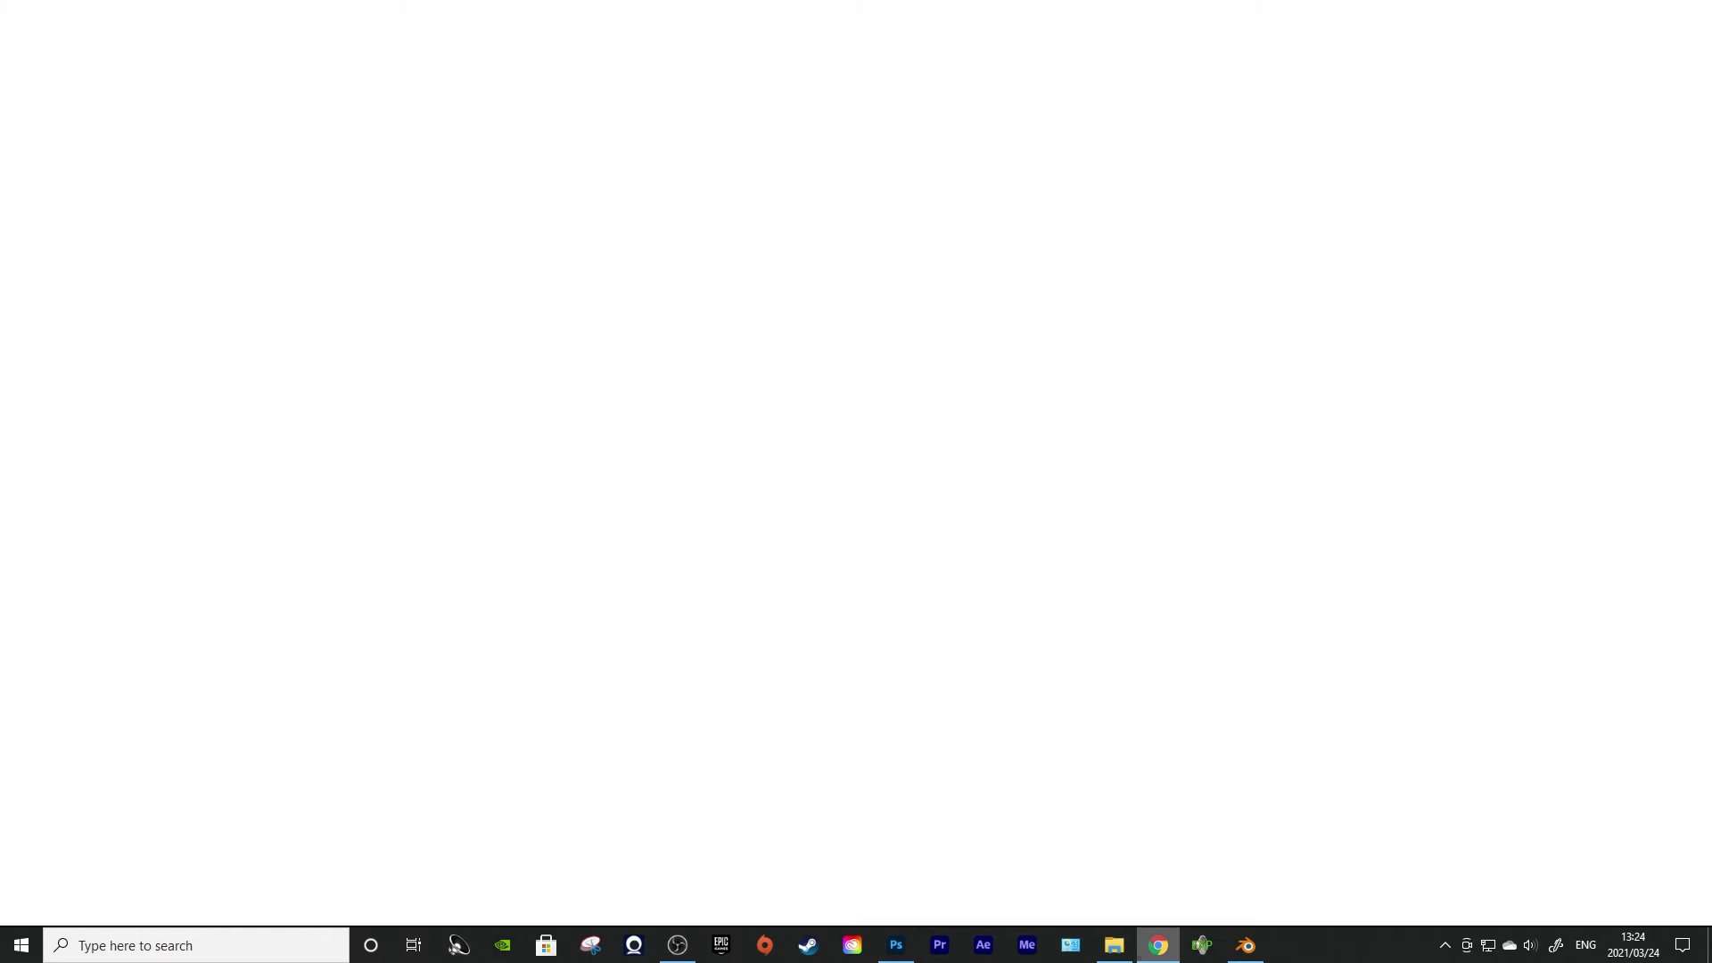
left_click(1551, 75)
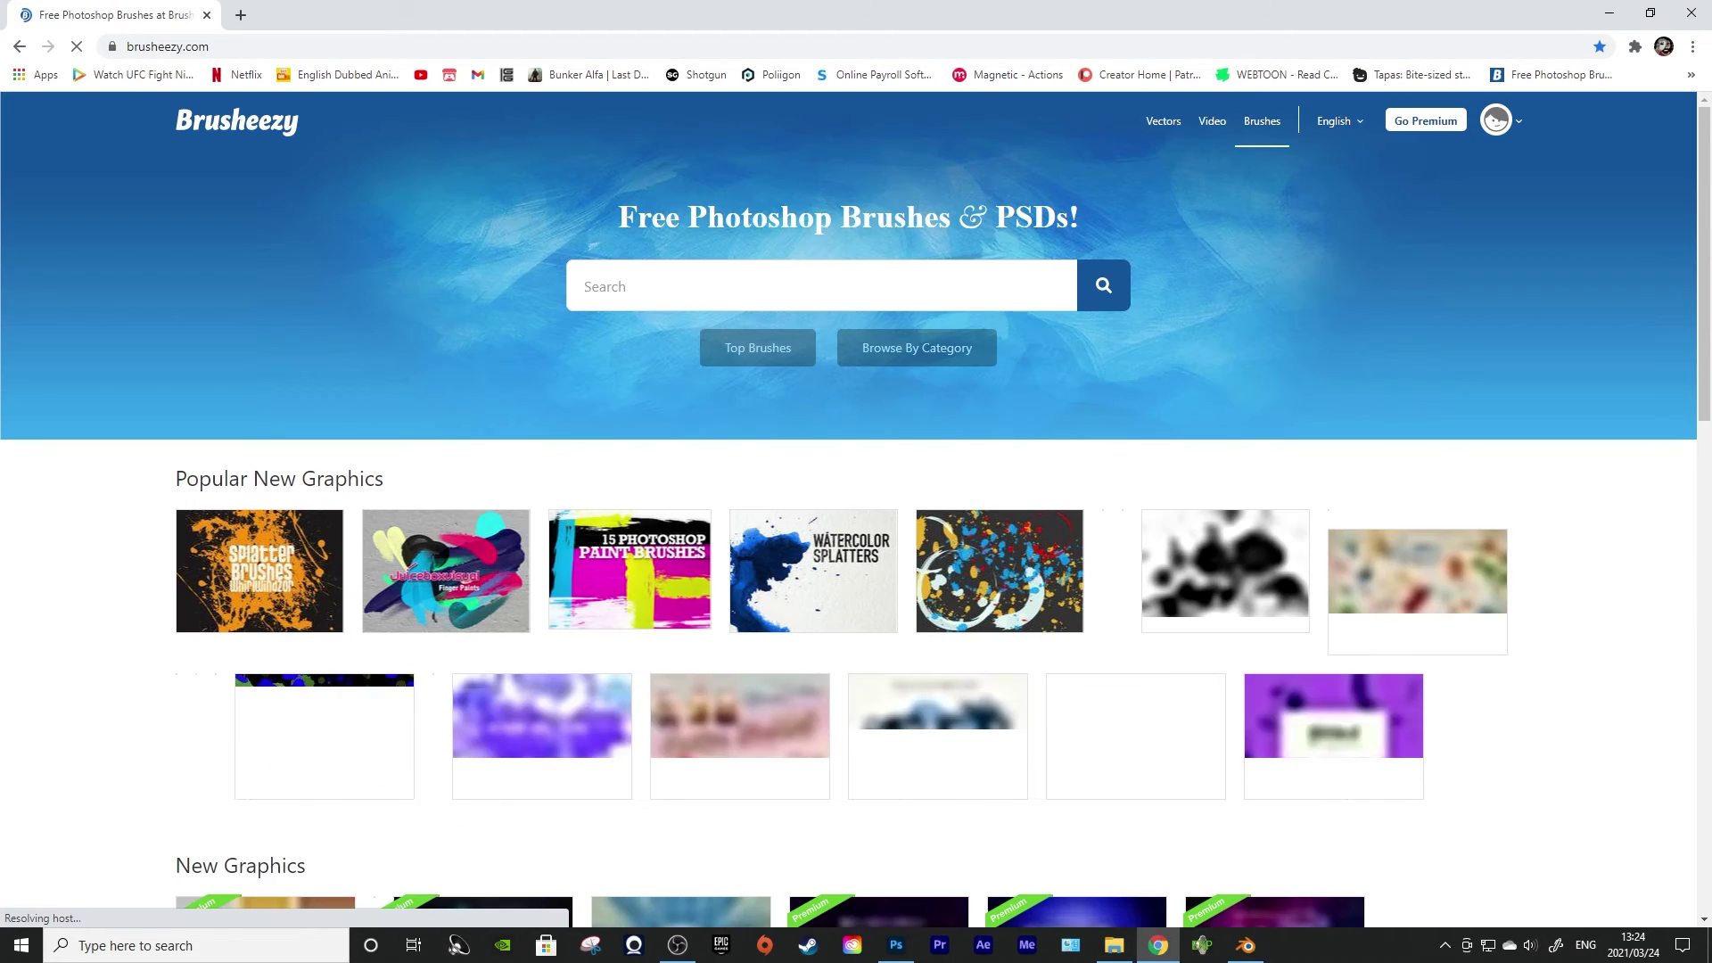
scroll(856, 383, "down", 4)
scroll(856, 384, "up", 2)
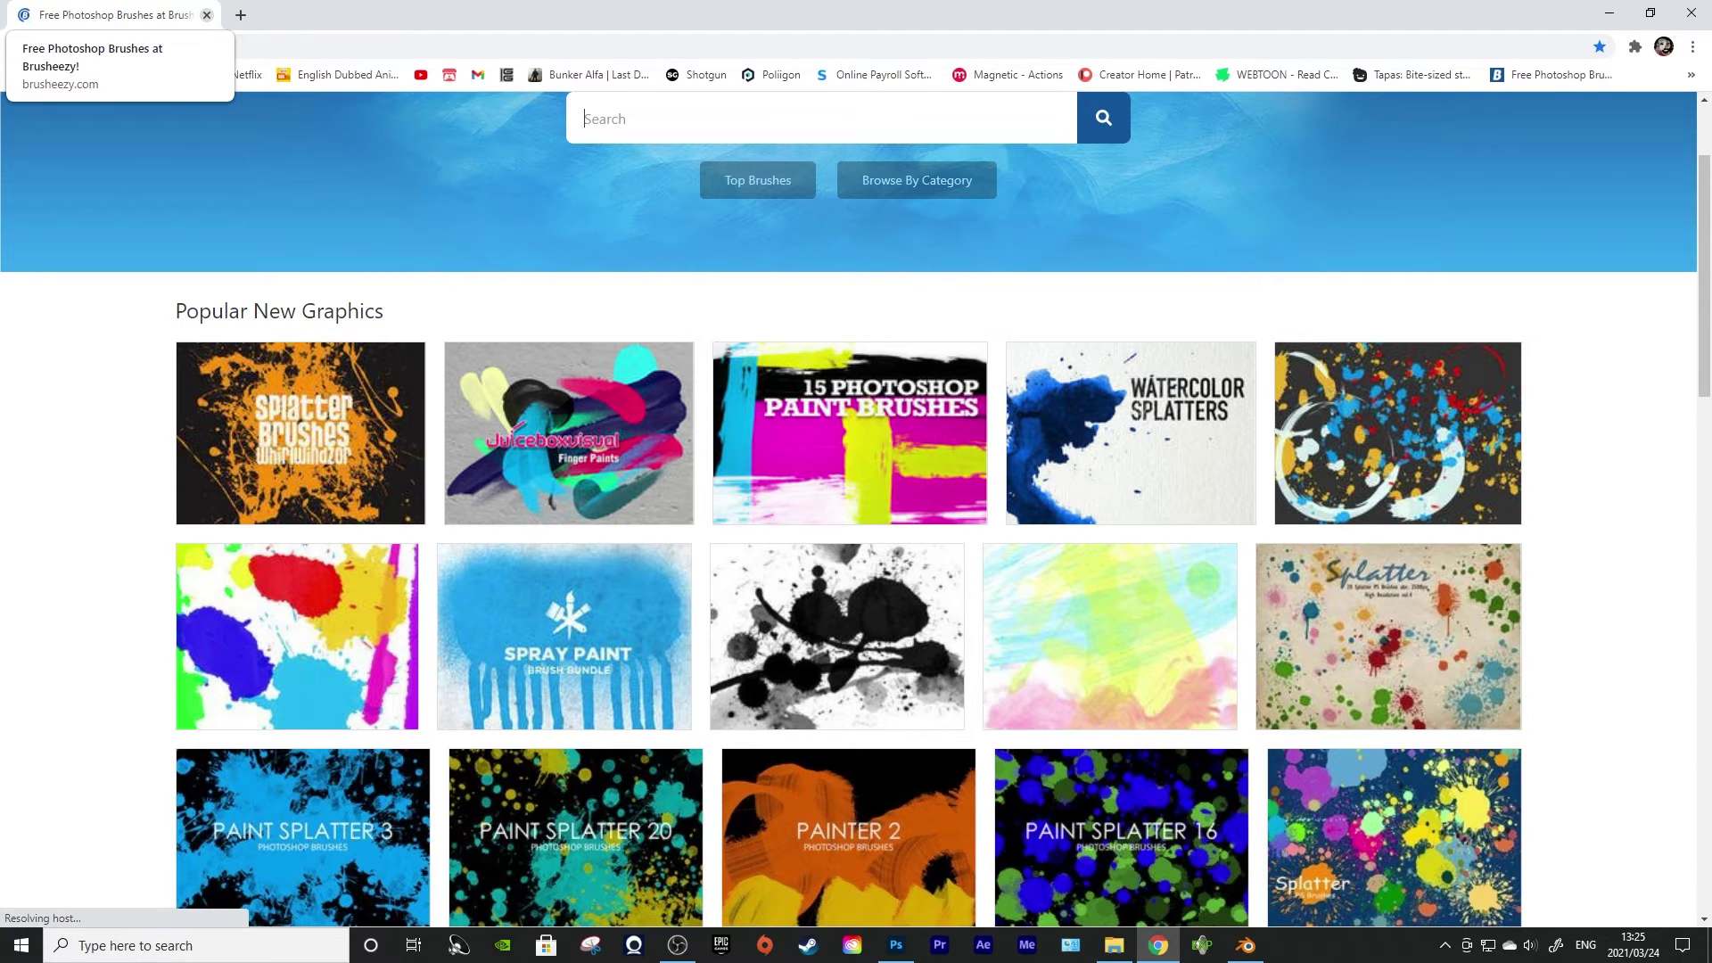
scroll(294, 285, "down", 4)
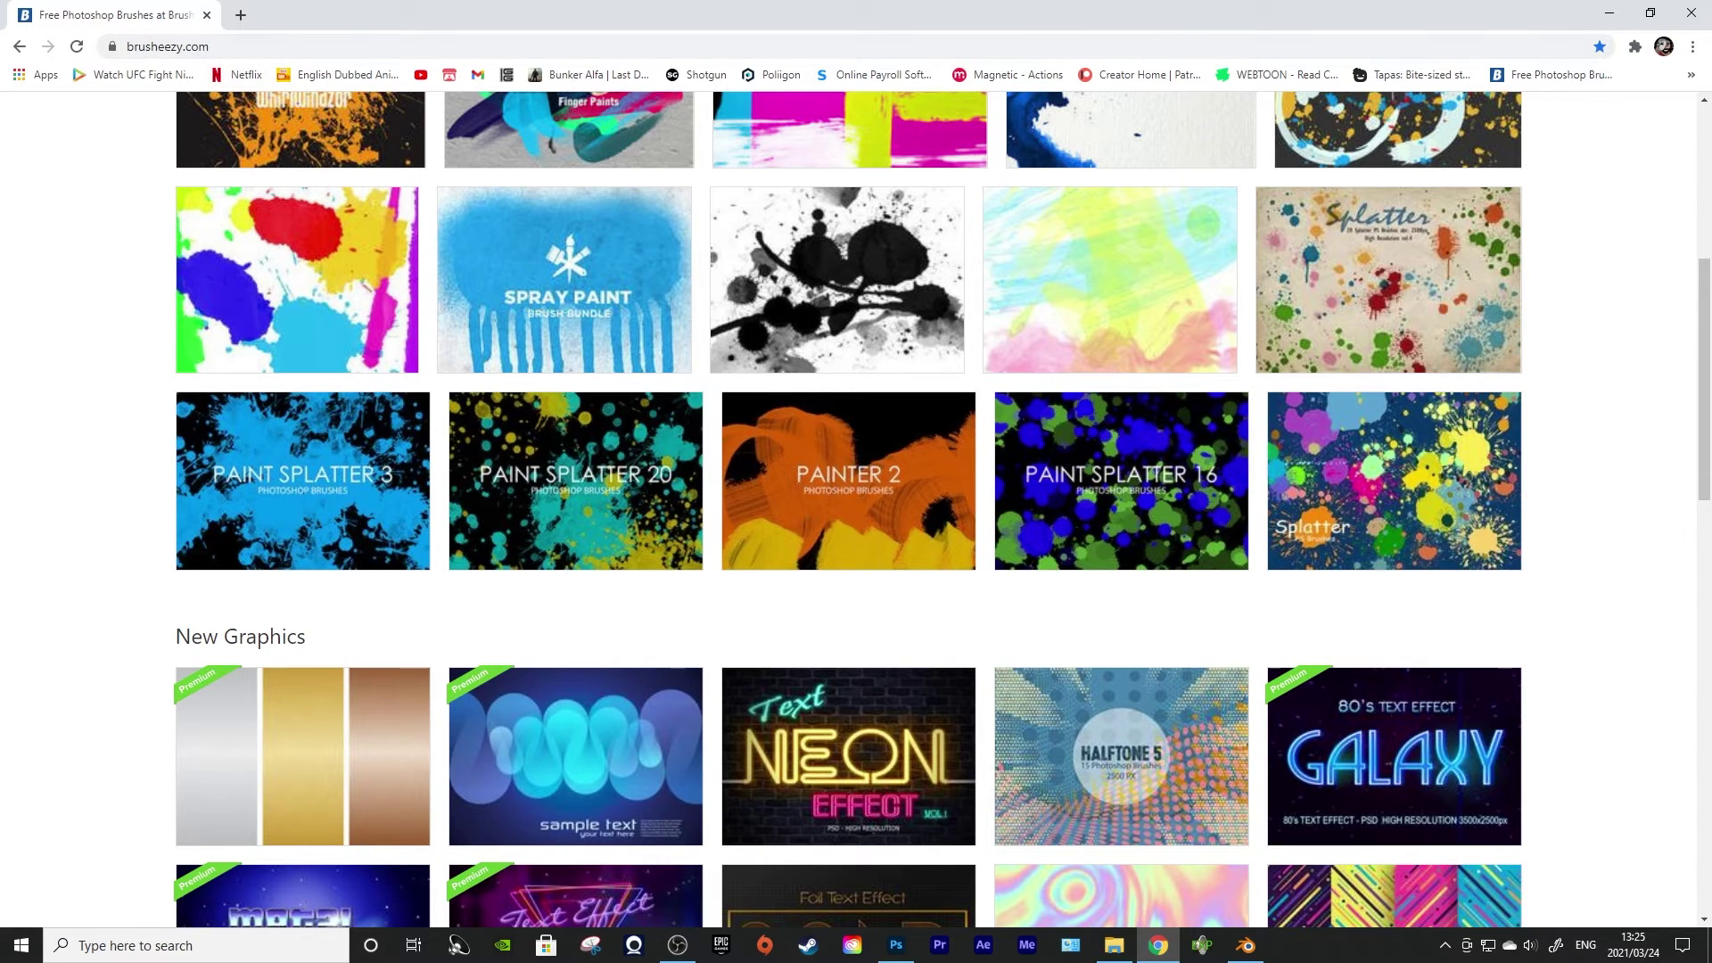
key("alt+Tab")
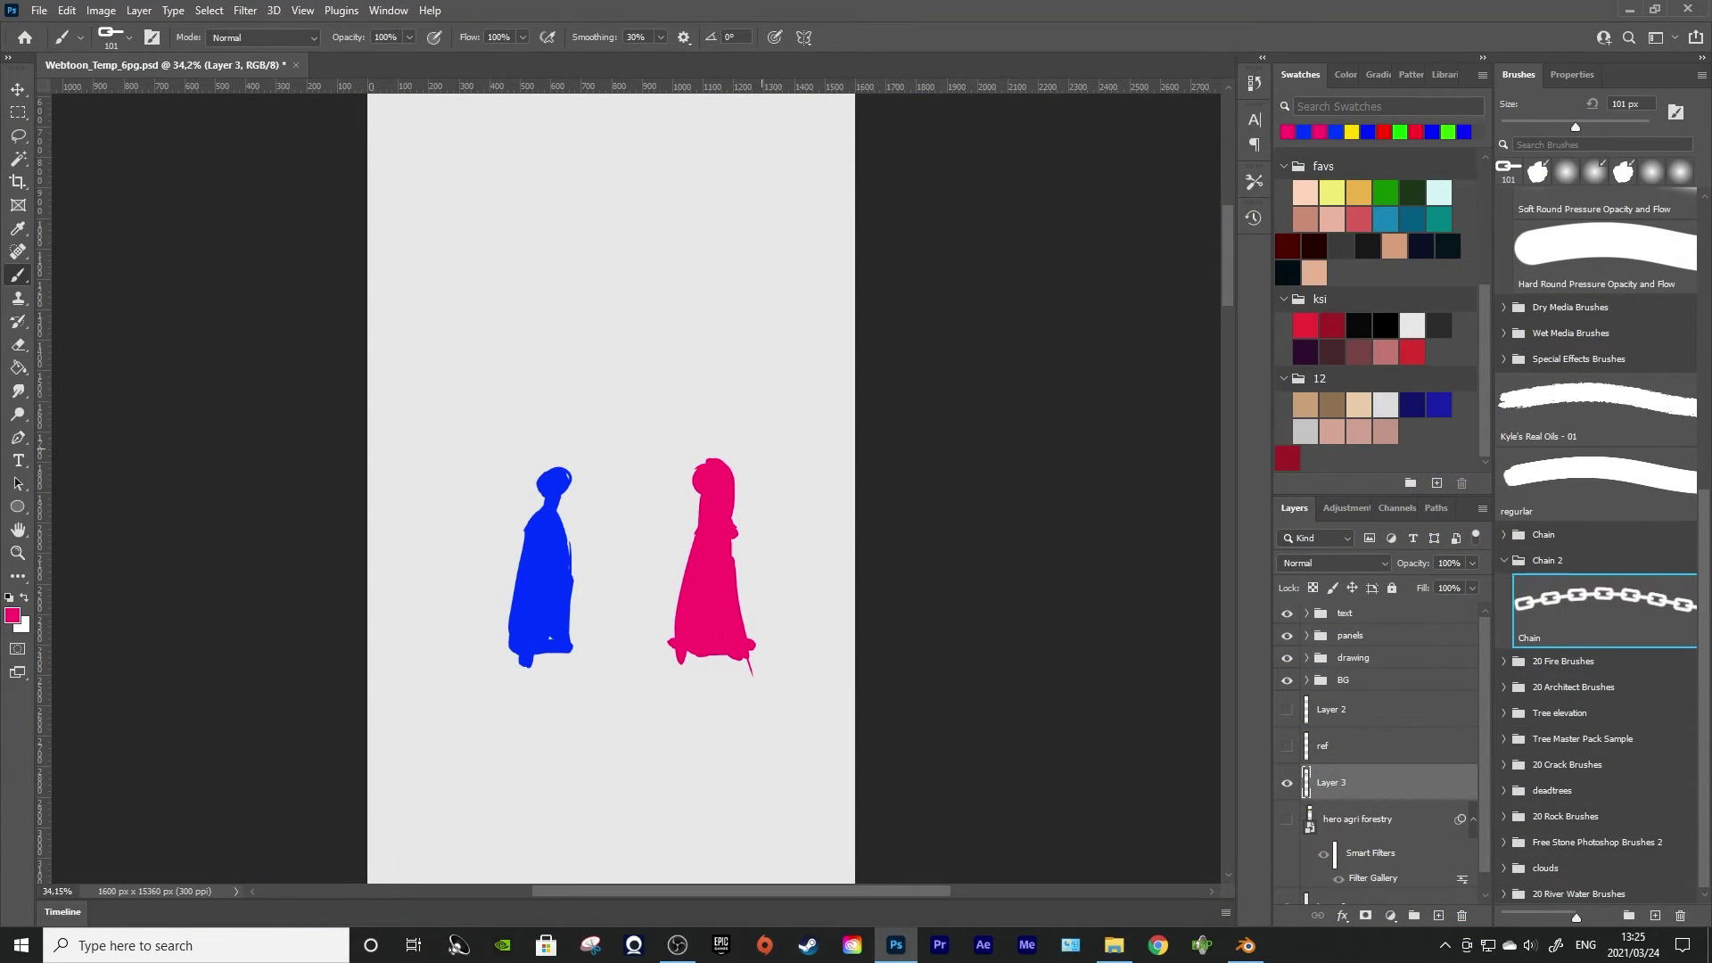
Try the Chain brush in black with looping strokes around the two silhouettes, and undo them
left_click(1385, 325)
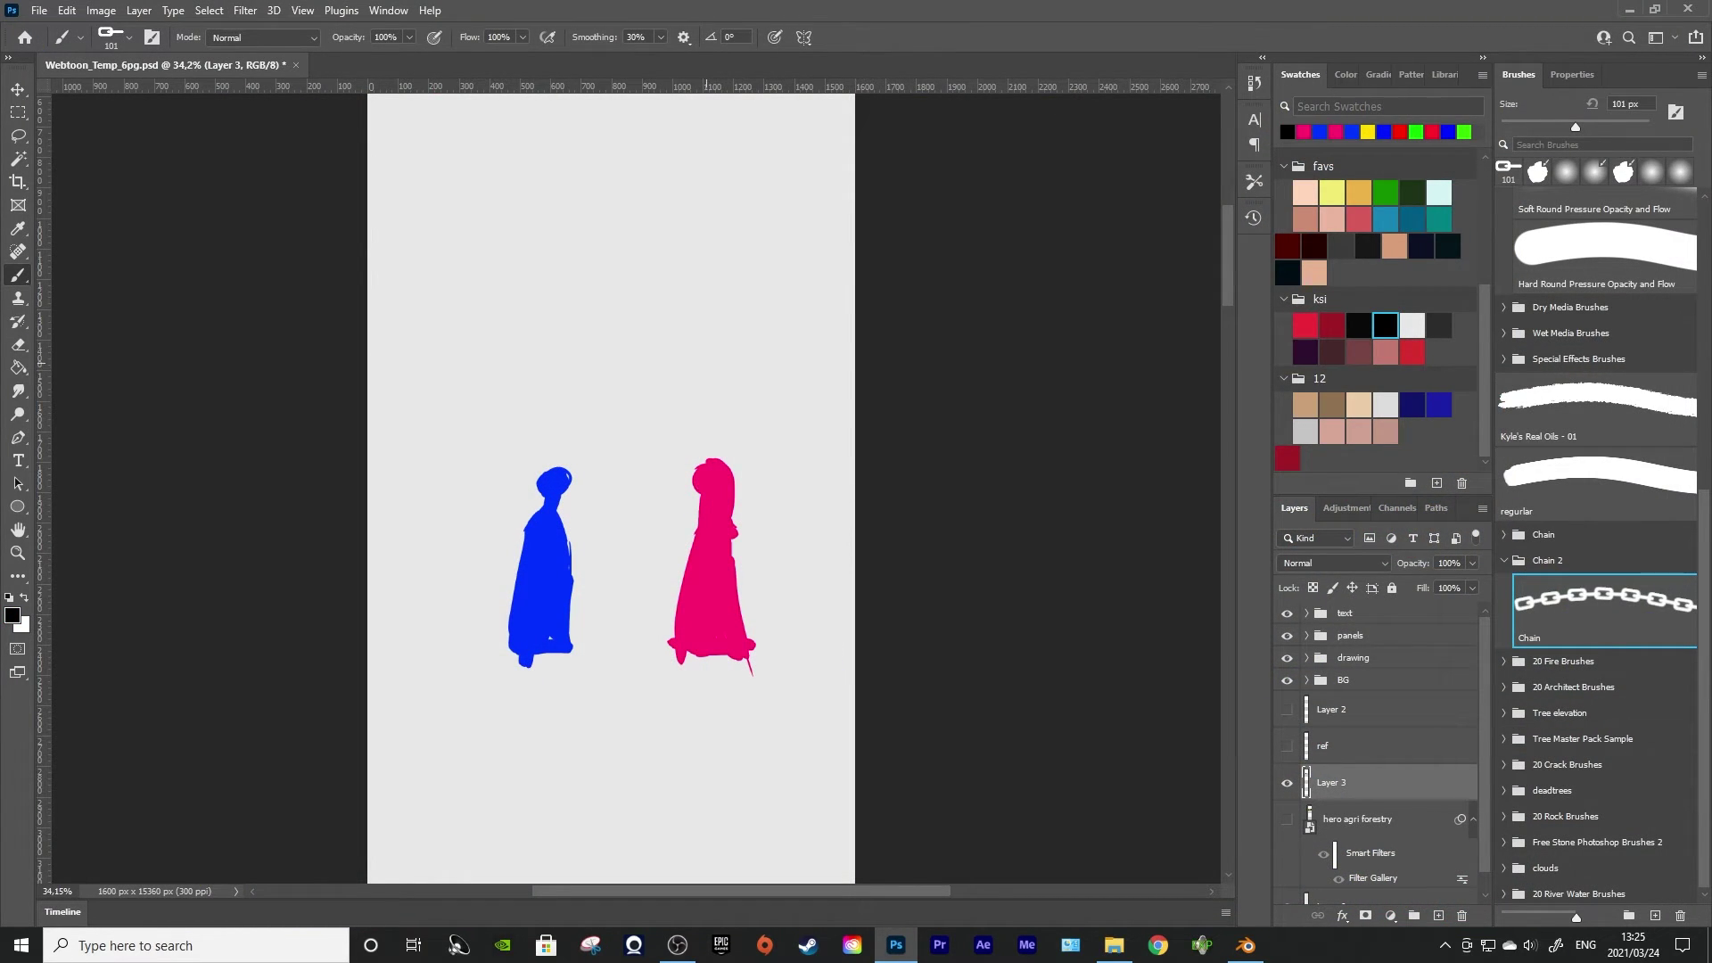
mouse_move(711, 370)
left_mouse_down()
mouse_move(567, 328)
mouse_move(765, 457)
mouse_move(575, 571)
mouse_move(675, 544)
mouse_move(607, 338)
mouse_move(682, 513)
mouse_move(584, 584)
left_mouse_up()
key("ctrl+z")
mouse_move(562, 240)
left_mouse_down()
mouse_move(677, 588)
mouse_move(606, 403)
mouse_move(492, 526)
mouse_move(736, 361)
mouse_move(575, 601)
mouse_move(784, 285)
mouse_move(571, 638)
mouse_move(581, 530)
left_mouse_up()
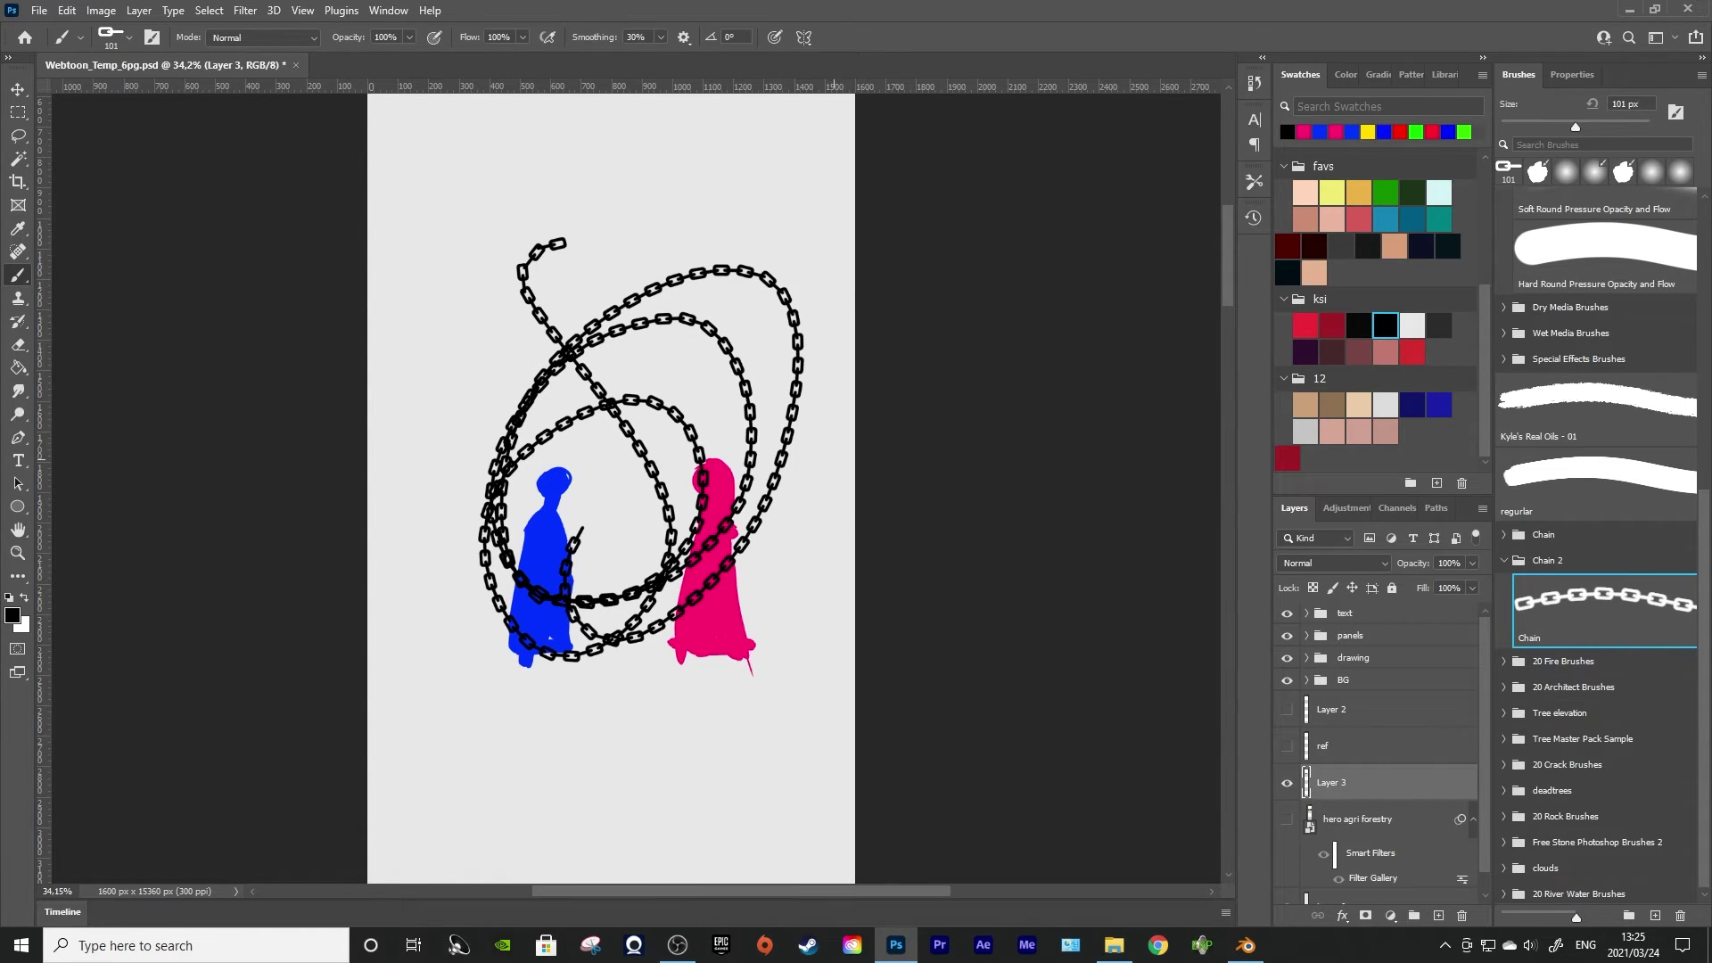
key("ctrl+z")
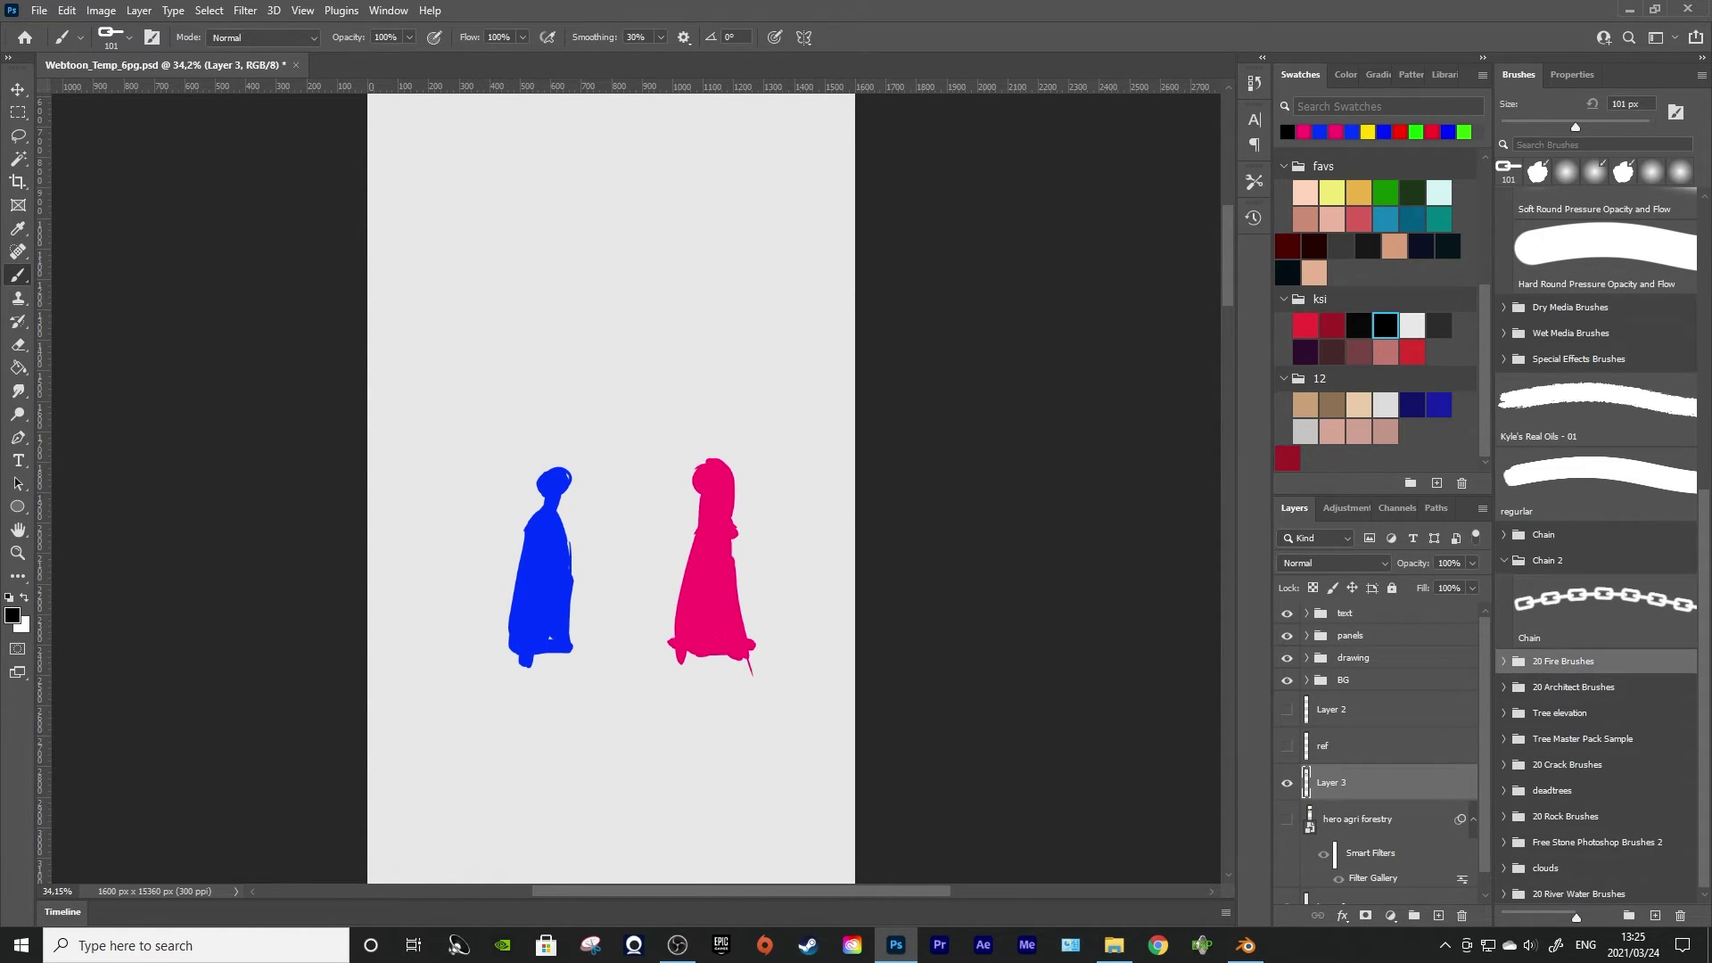
Try brush 1 of the 20 Fire Brushes group at 2500 px over the silhouettes, including in red, and undo it
left_click(1505, 661)
left_click(1605, 710)
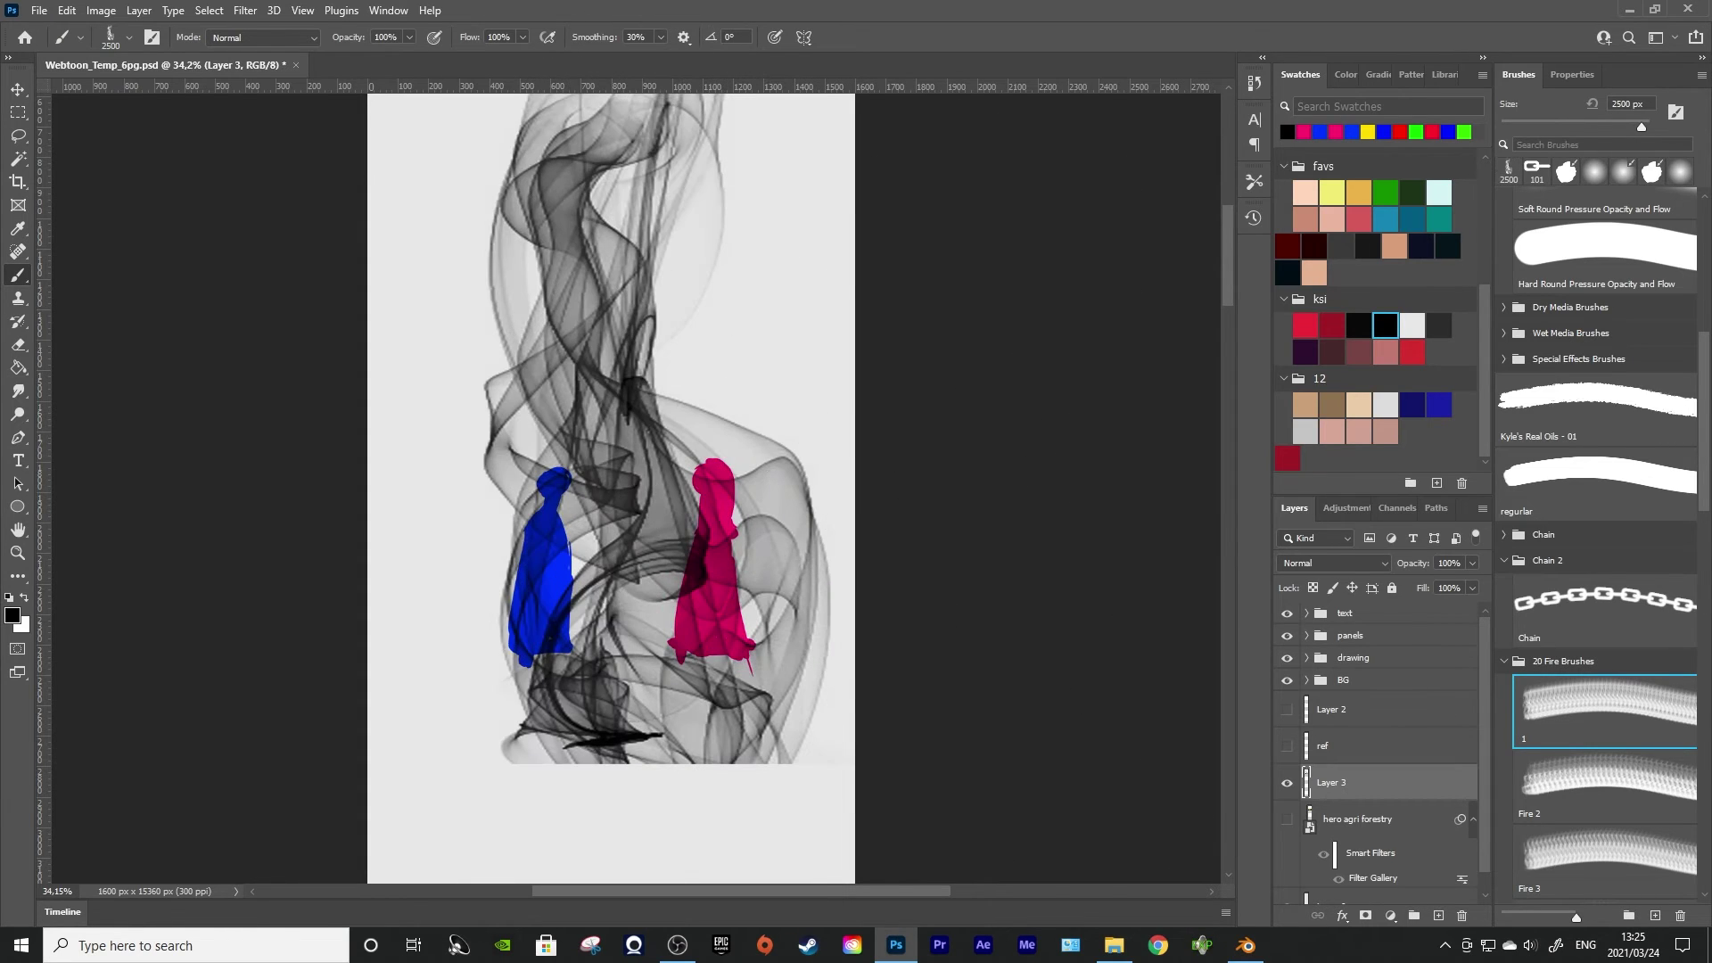
left_click(1400, 132)
left_click(640, 285)
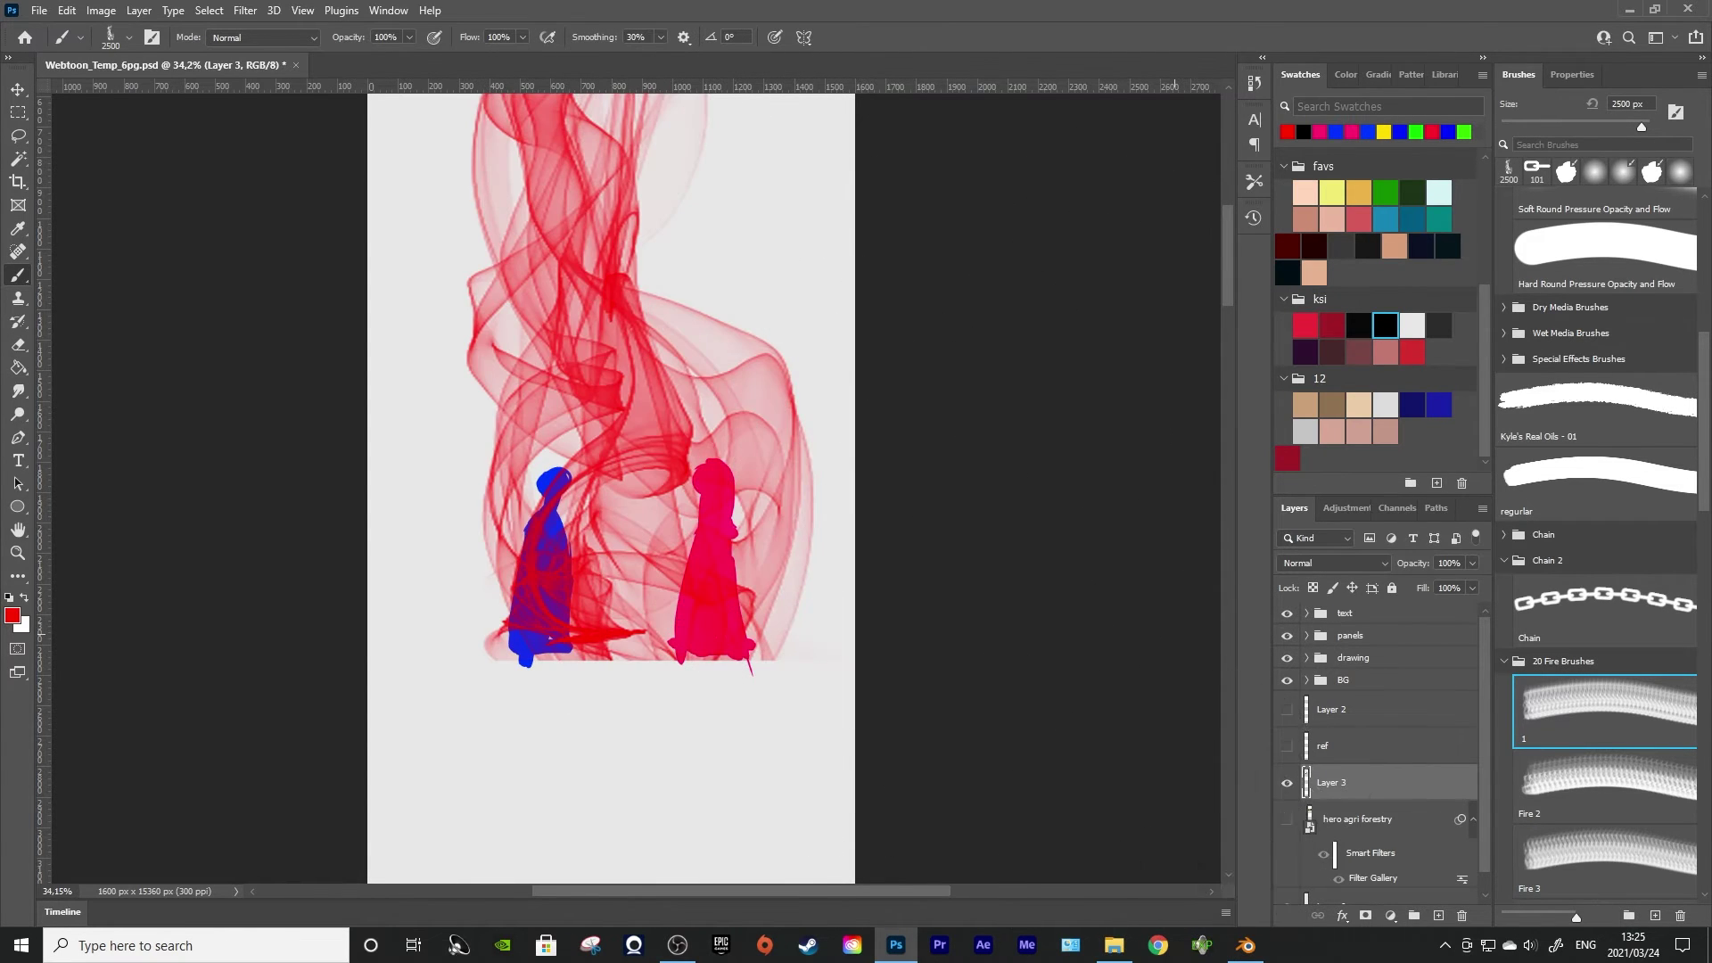
key("ctrl+z")
scroll(1603, 624, "down", 2)
left_click(1505, 534)
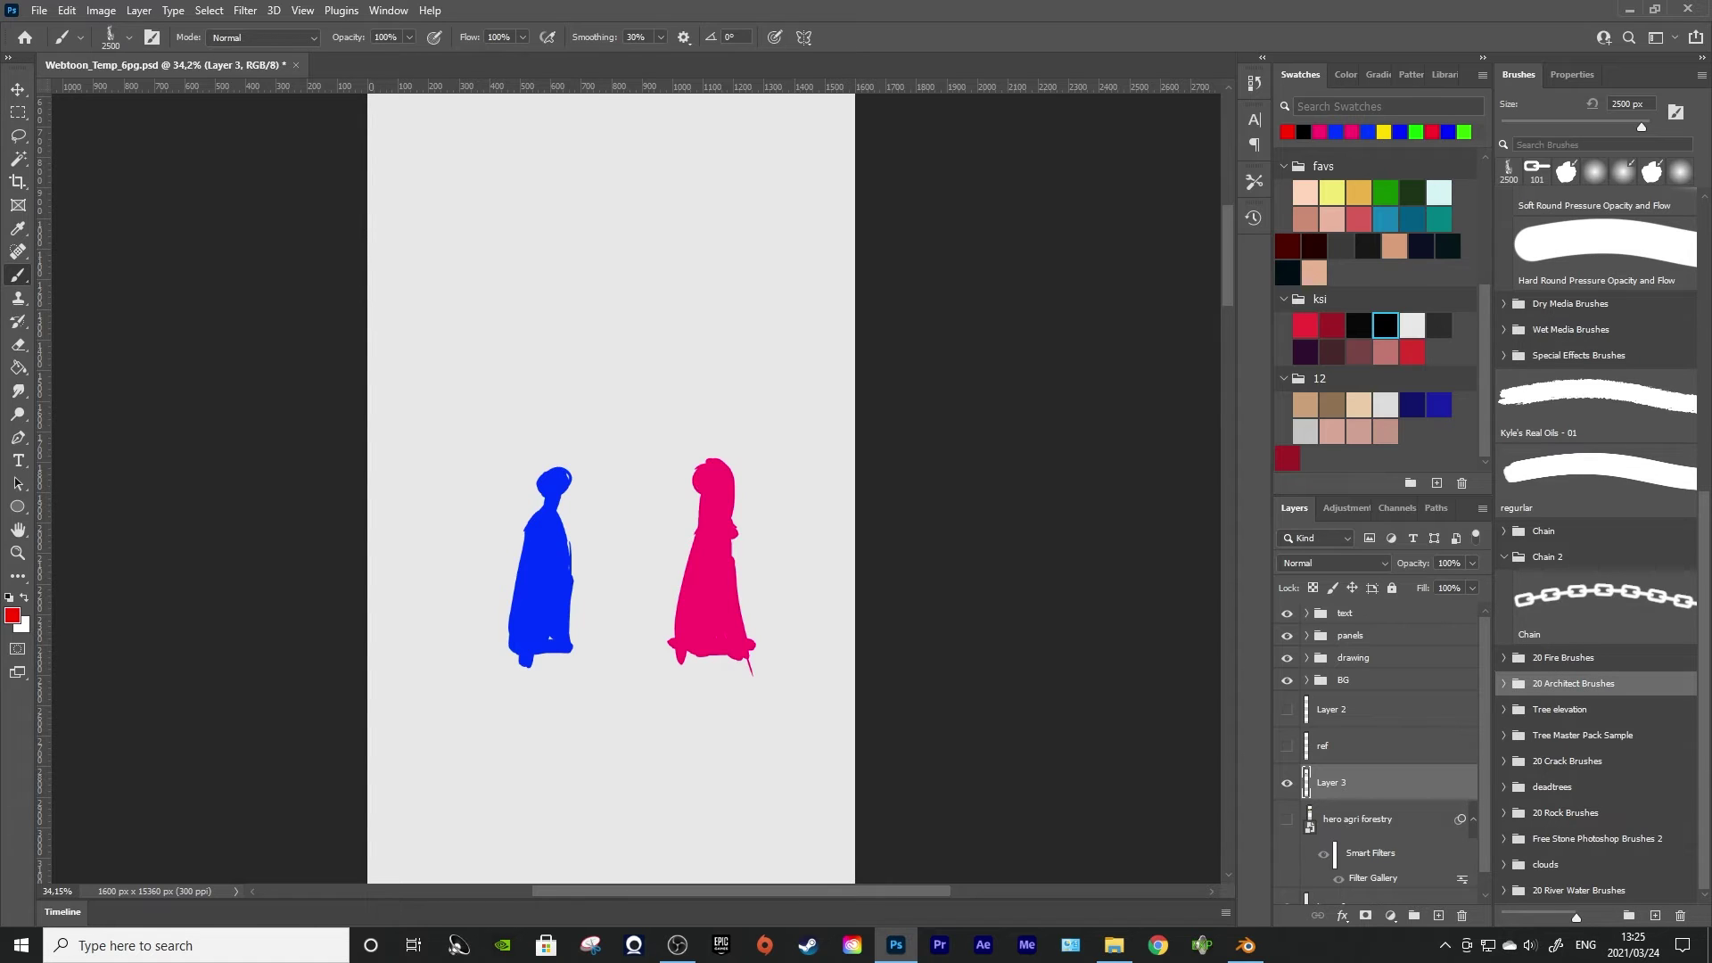
Set the foreground color to black and choose Architect - House 1 from the 20 Architect Brushes group
left_click(1303, 132)
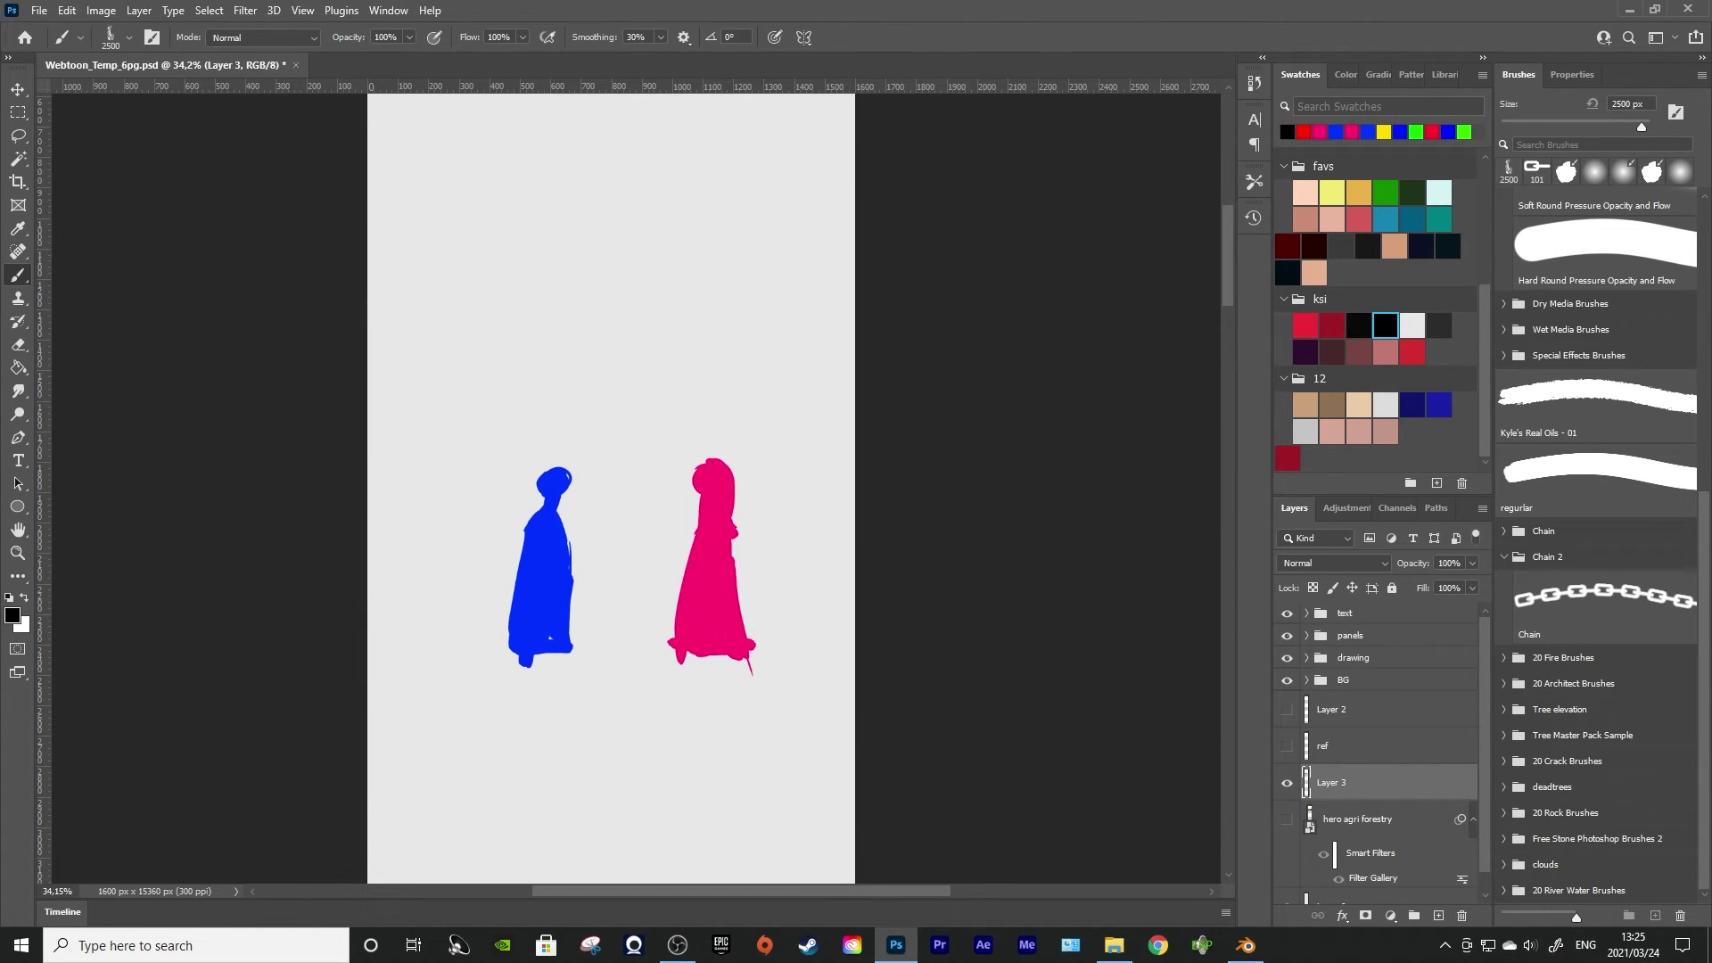
left_click(1505, 683)
scroll(1596, 678, "down", 1)
left_click(1604, 691)
Try the House 1 brush at 1500 px above the silhouettes and House 2 at 300 px below them, and undo both stamps
left_click(593, 300)
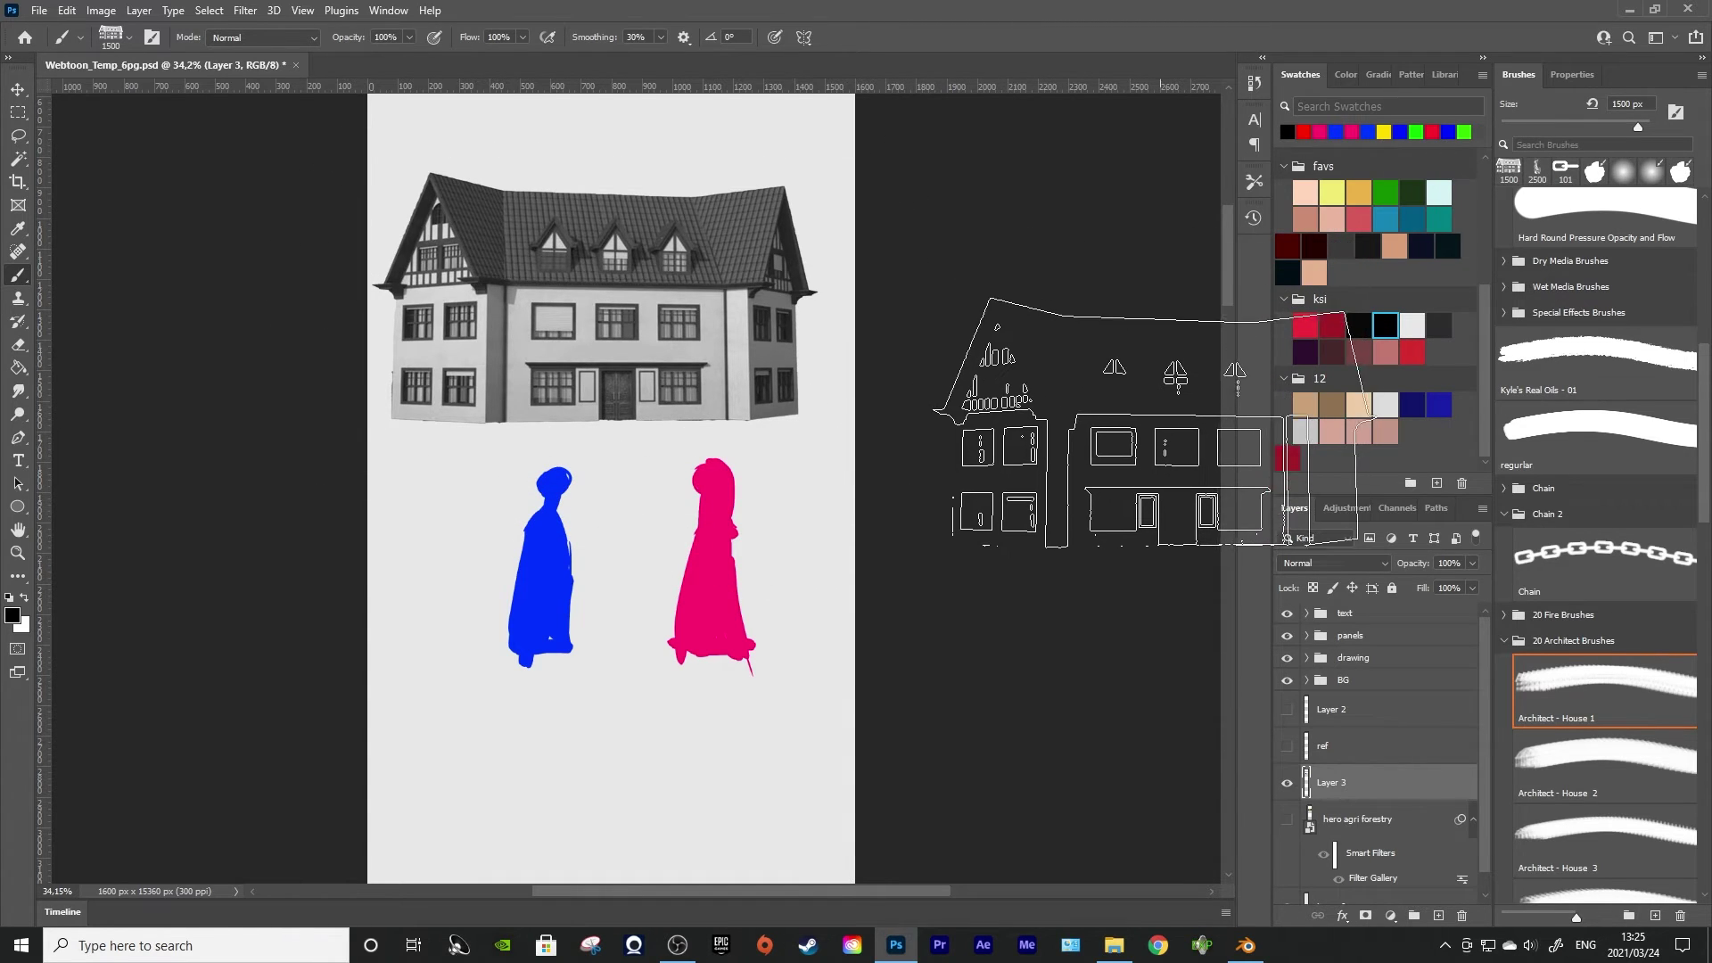
scroll(686, 570, "down", 2)
left_click(1604, 766)
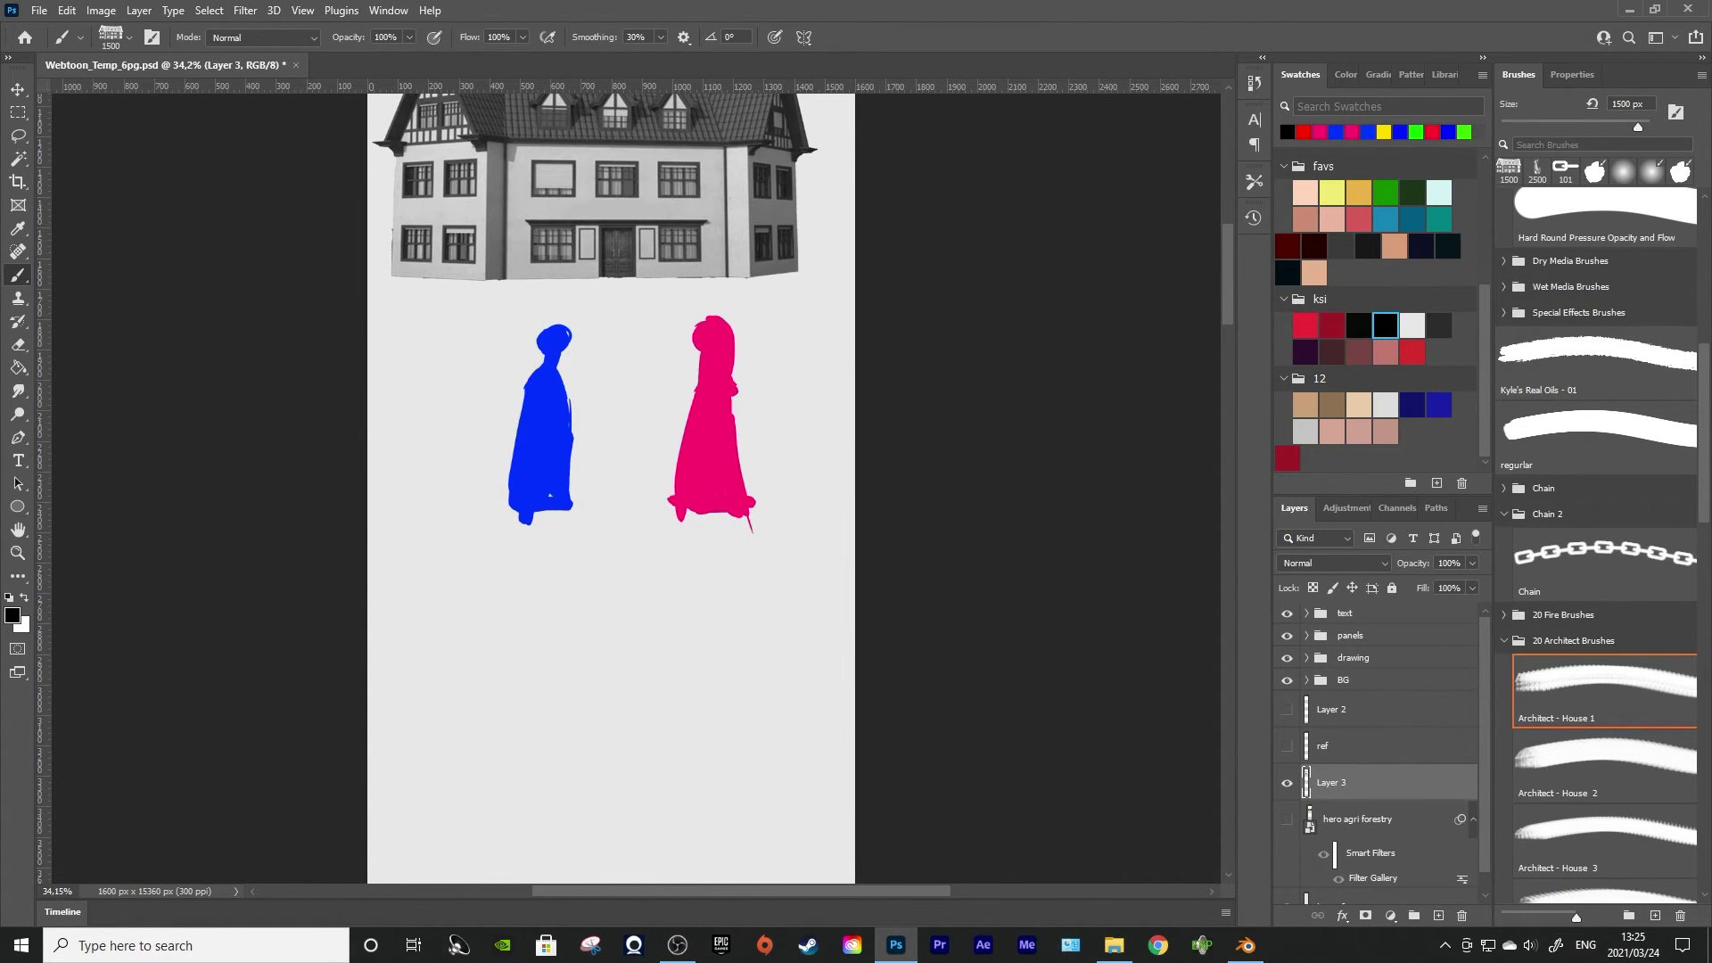
scroll(667, 651, "down", 1)
key("bracketleft")
key("bracketleft")
key("bracketleft")
key("bracketleft")
key("bracketleft")
key("bracketleft")
key("bracketleft")
key("bracketleft")
key("bracketleft")
key("bracketleft")
key("bracketleft")
key("bracketleft")
key("bracketleft")
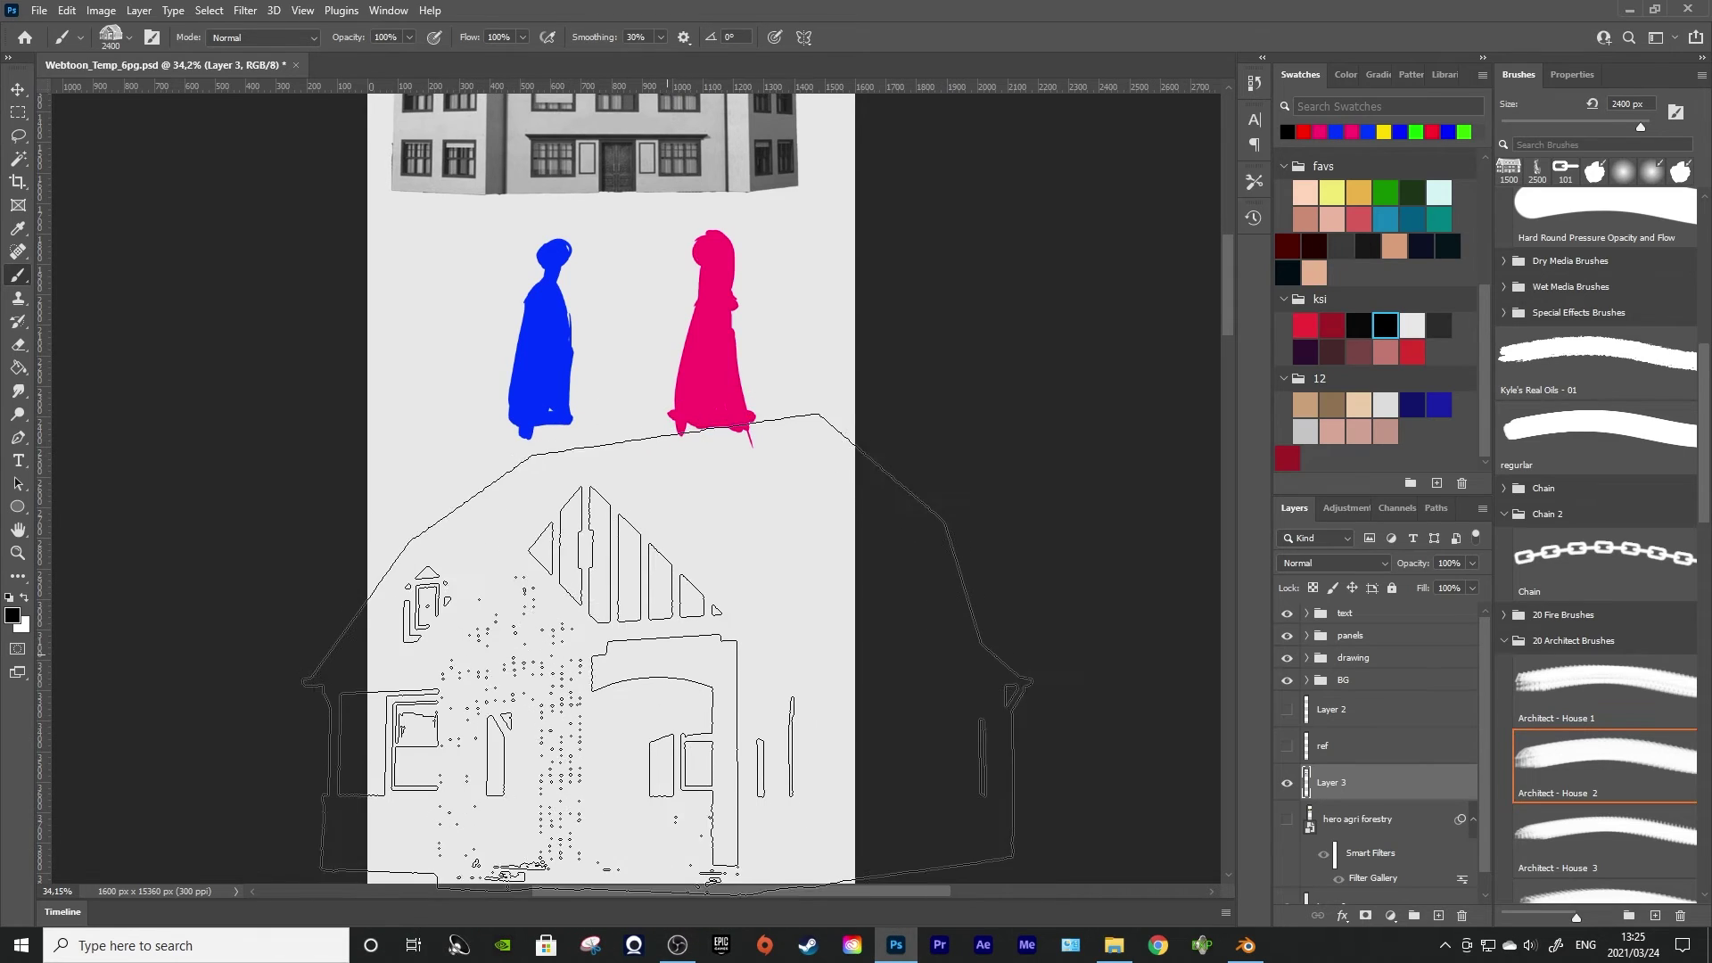
key("bracketleft")
key("bracketleft")
key("bracketleft")
key("bracketleft")
key("bracketleft")
key("bracketleft")
key("bracketleft")
key("bracketleft")
key("bracketleft")
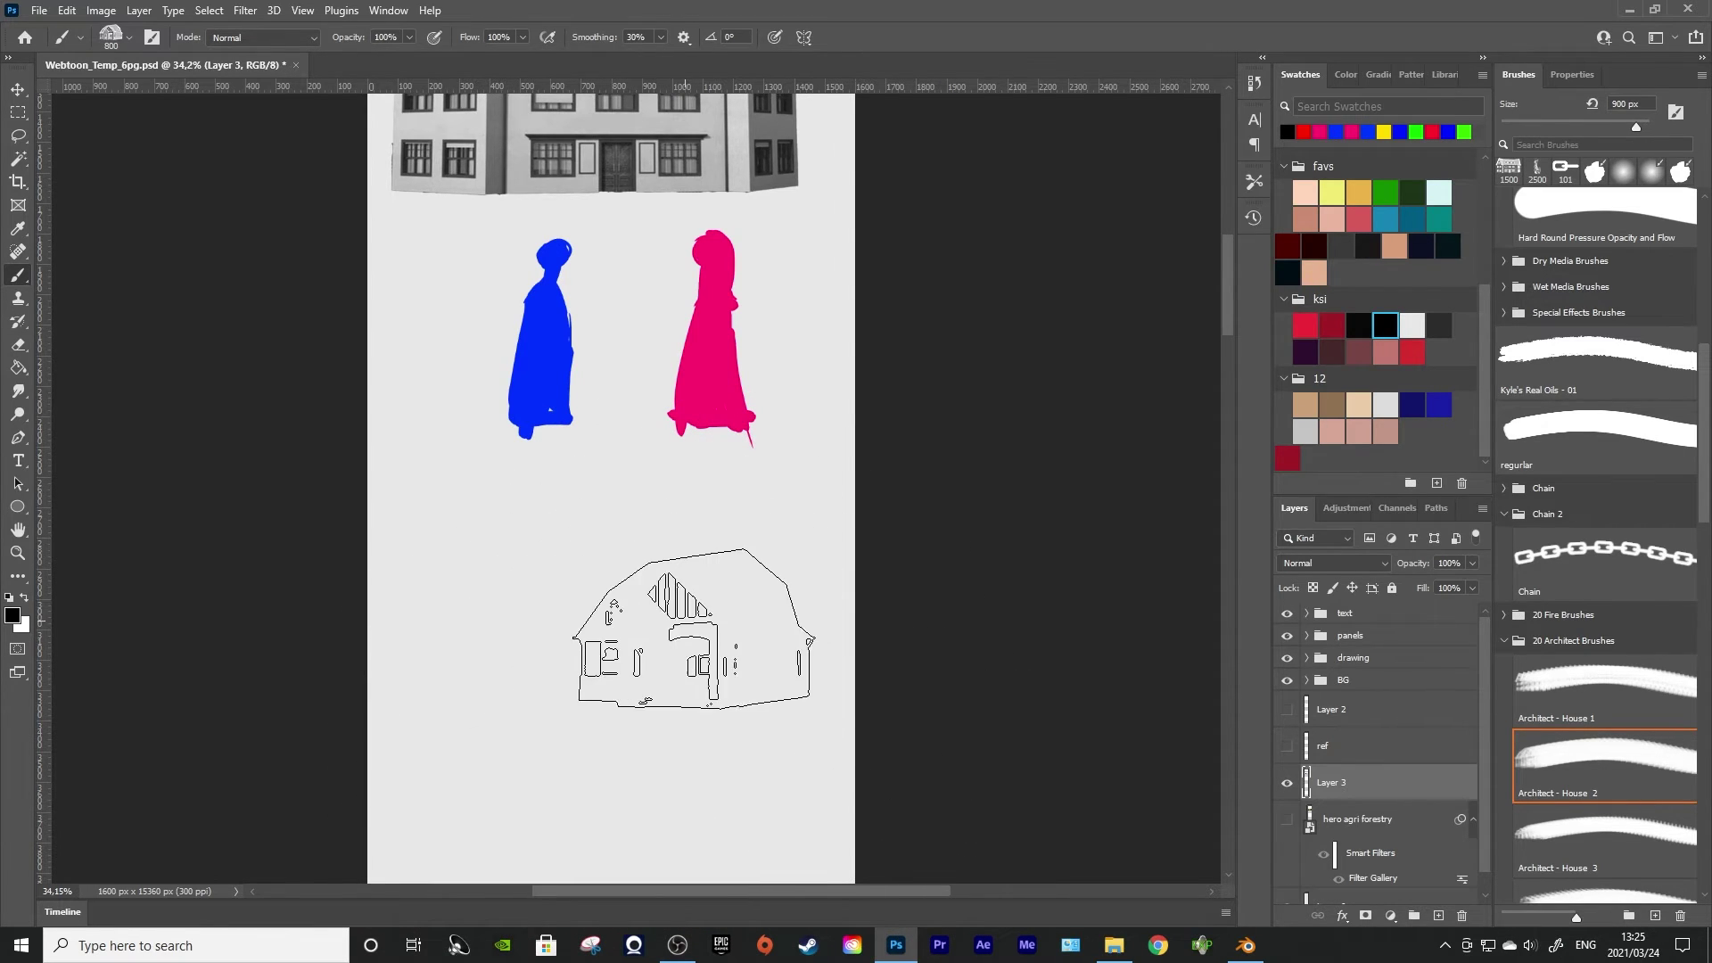
left_click(762, 707)
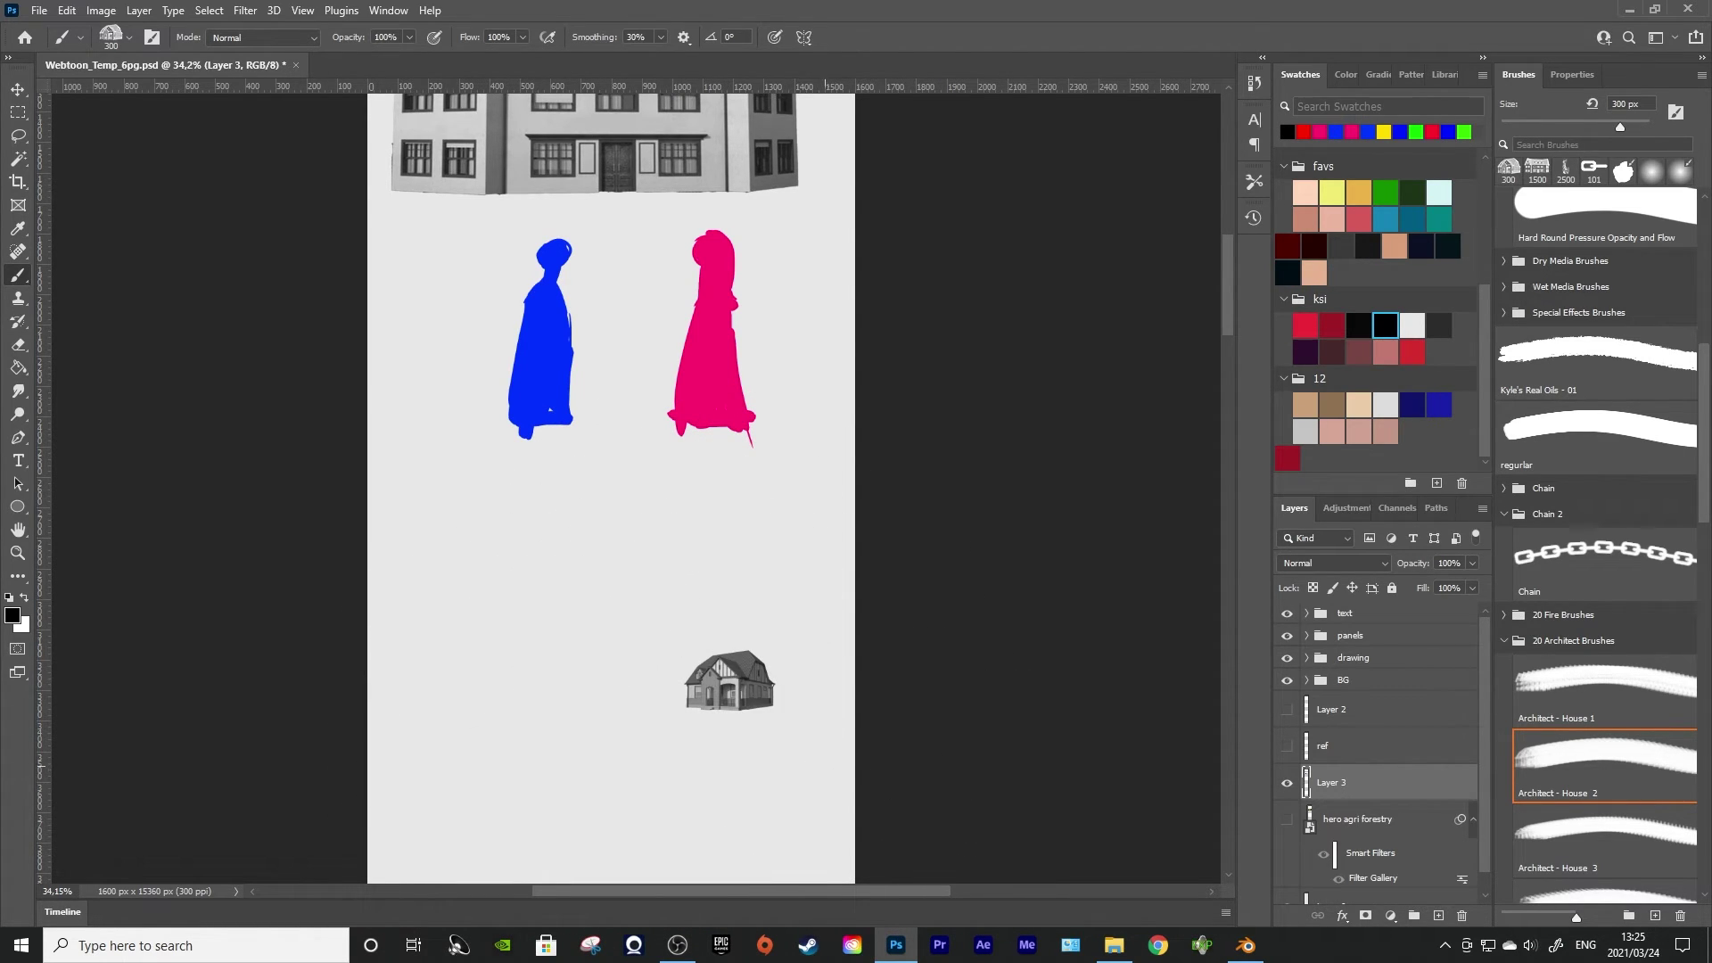
scroll(825, 765, "up", 3)
key("ctrl+z")
key("ctrl+z")
Select and show Layer 2 with the blue sketch lines, and choose the regular brush
scroll(641, 639, "up", 2)
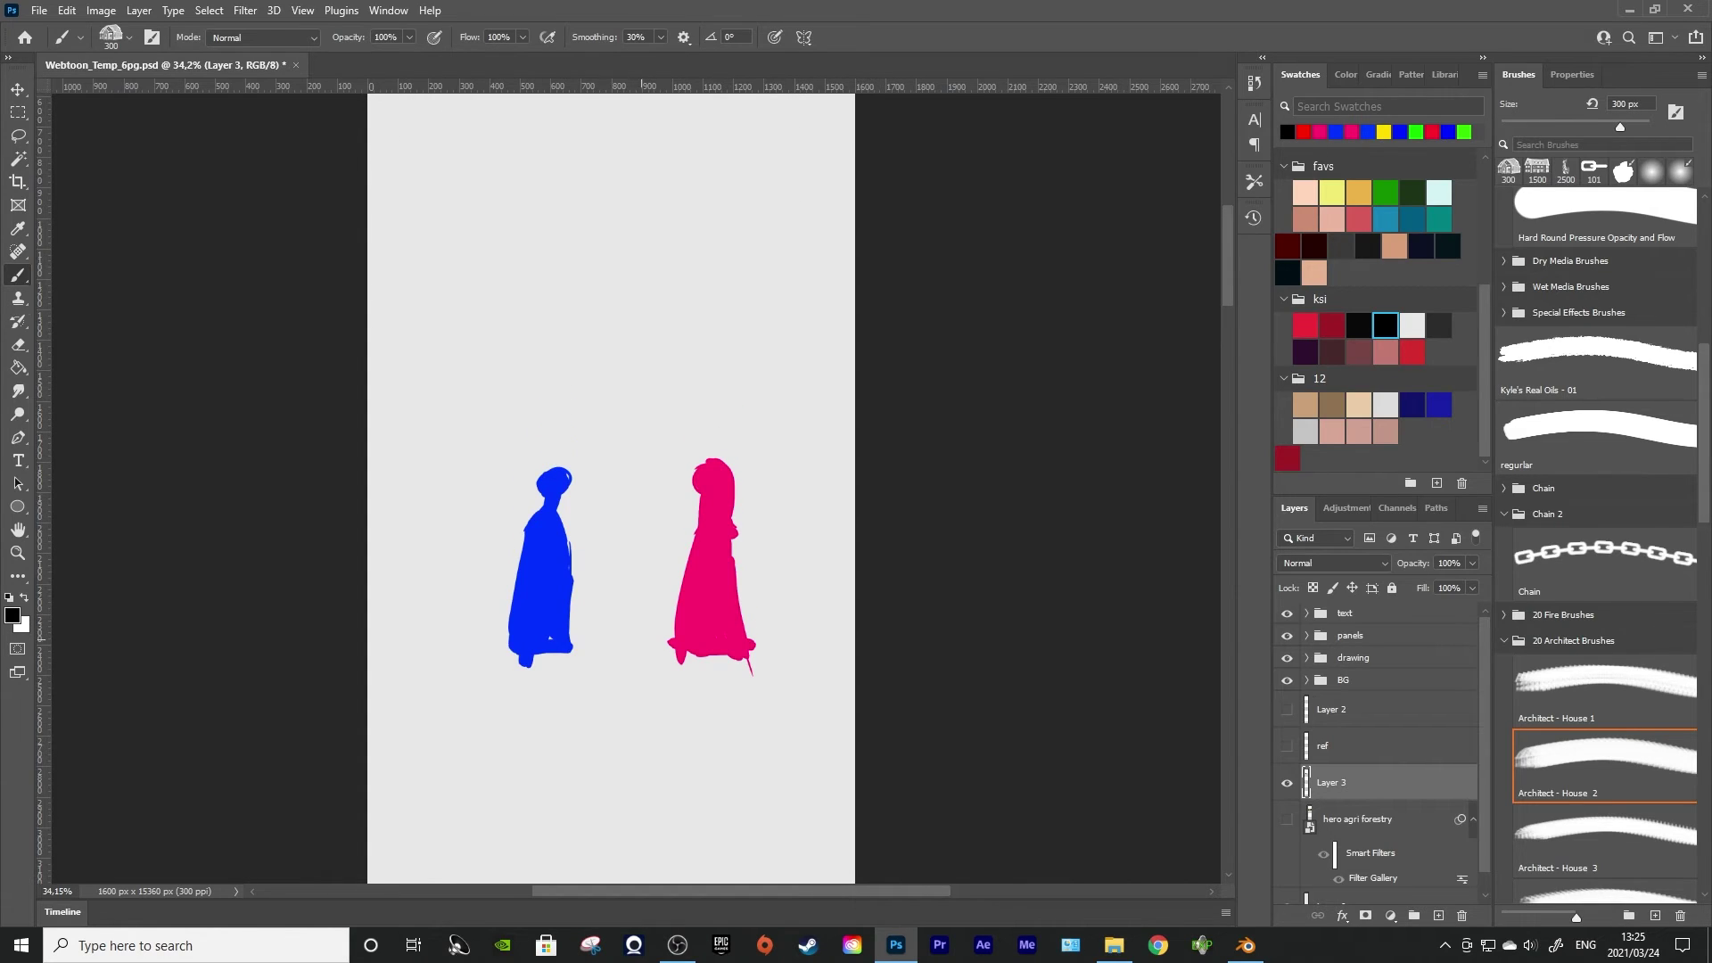
scroll(451, 611, "up", 2)
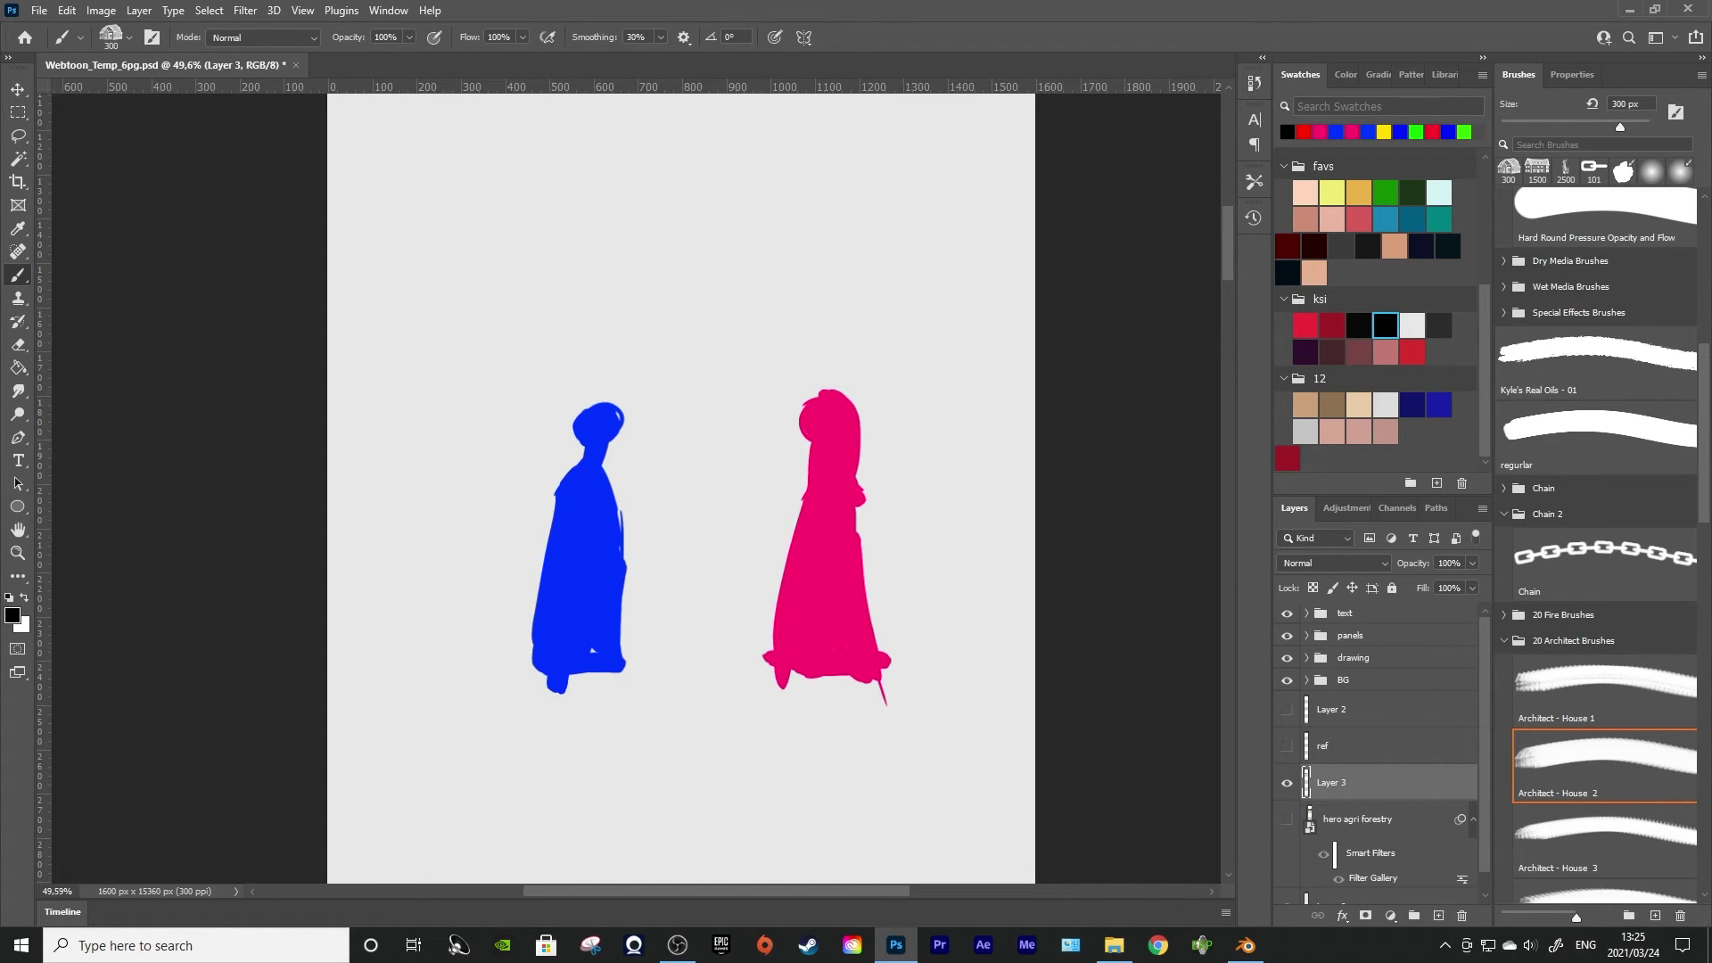
left_click(1364, 709)
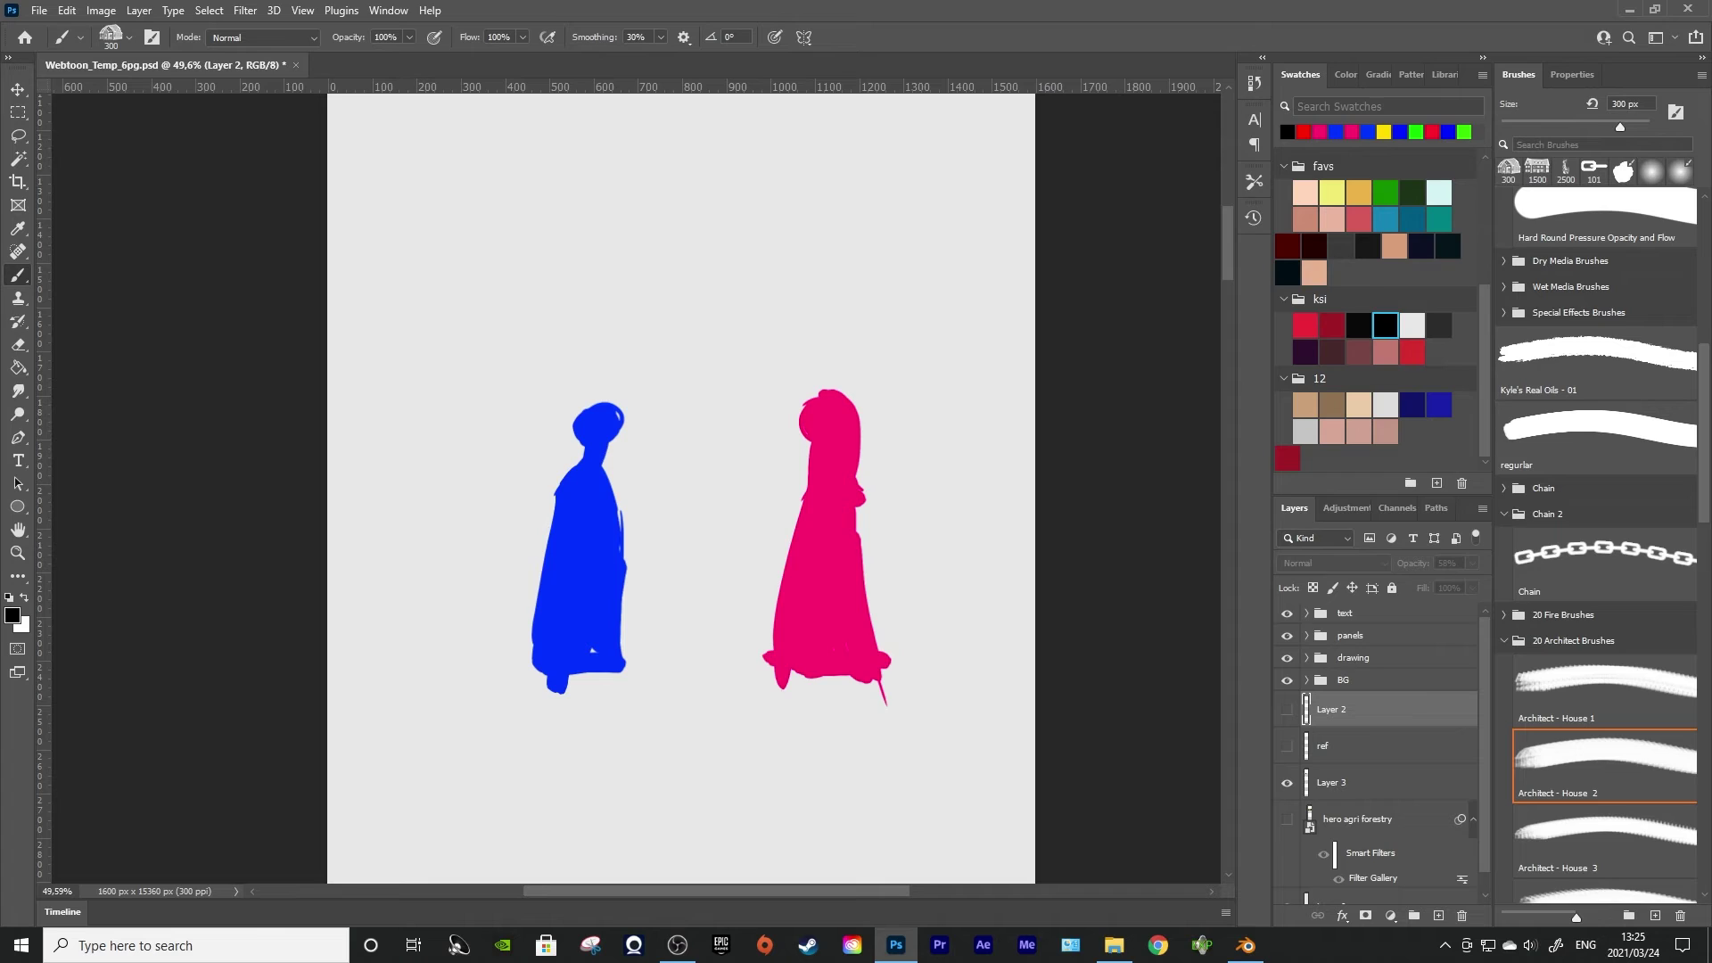
left_click(1286, 710)
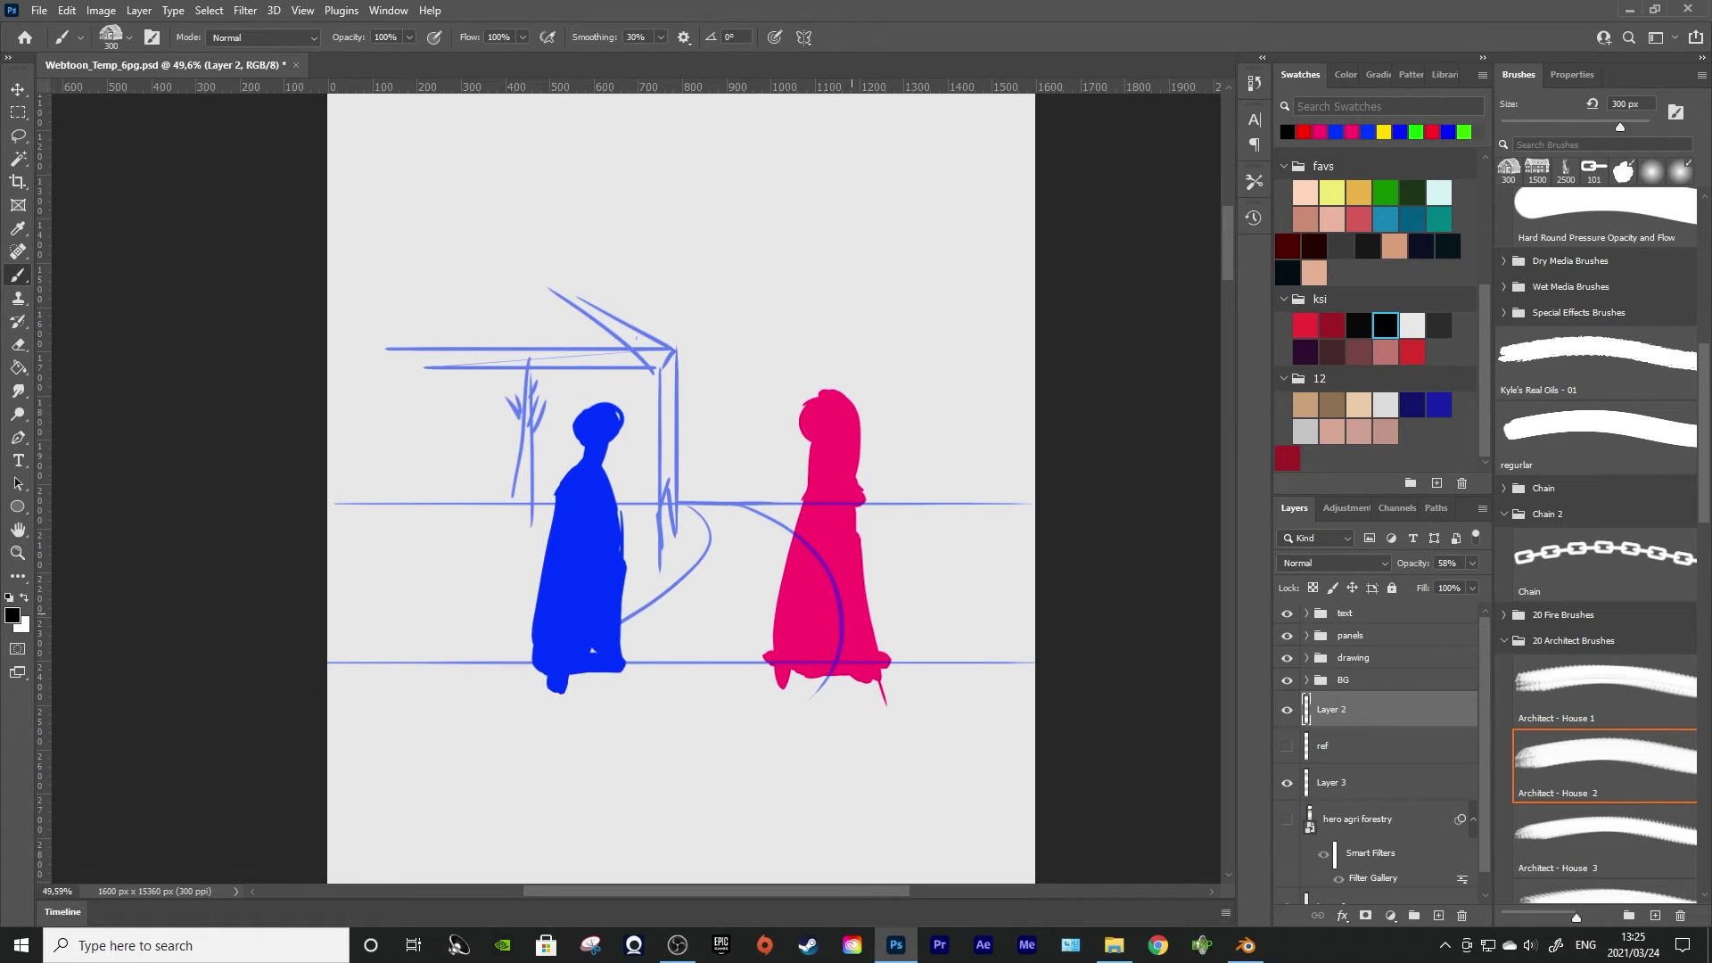
right_click(696, 751)
left_click(877, 695)
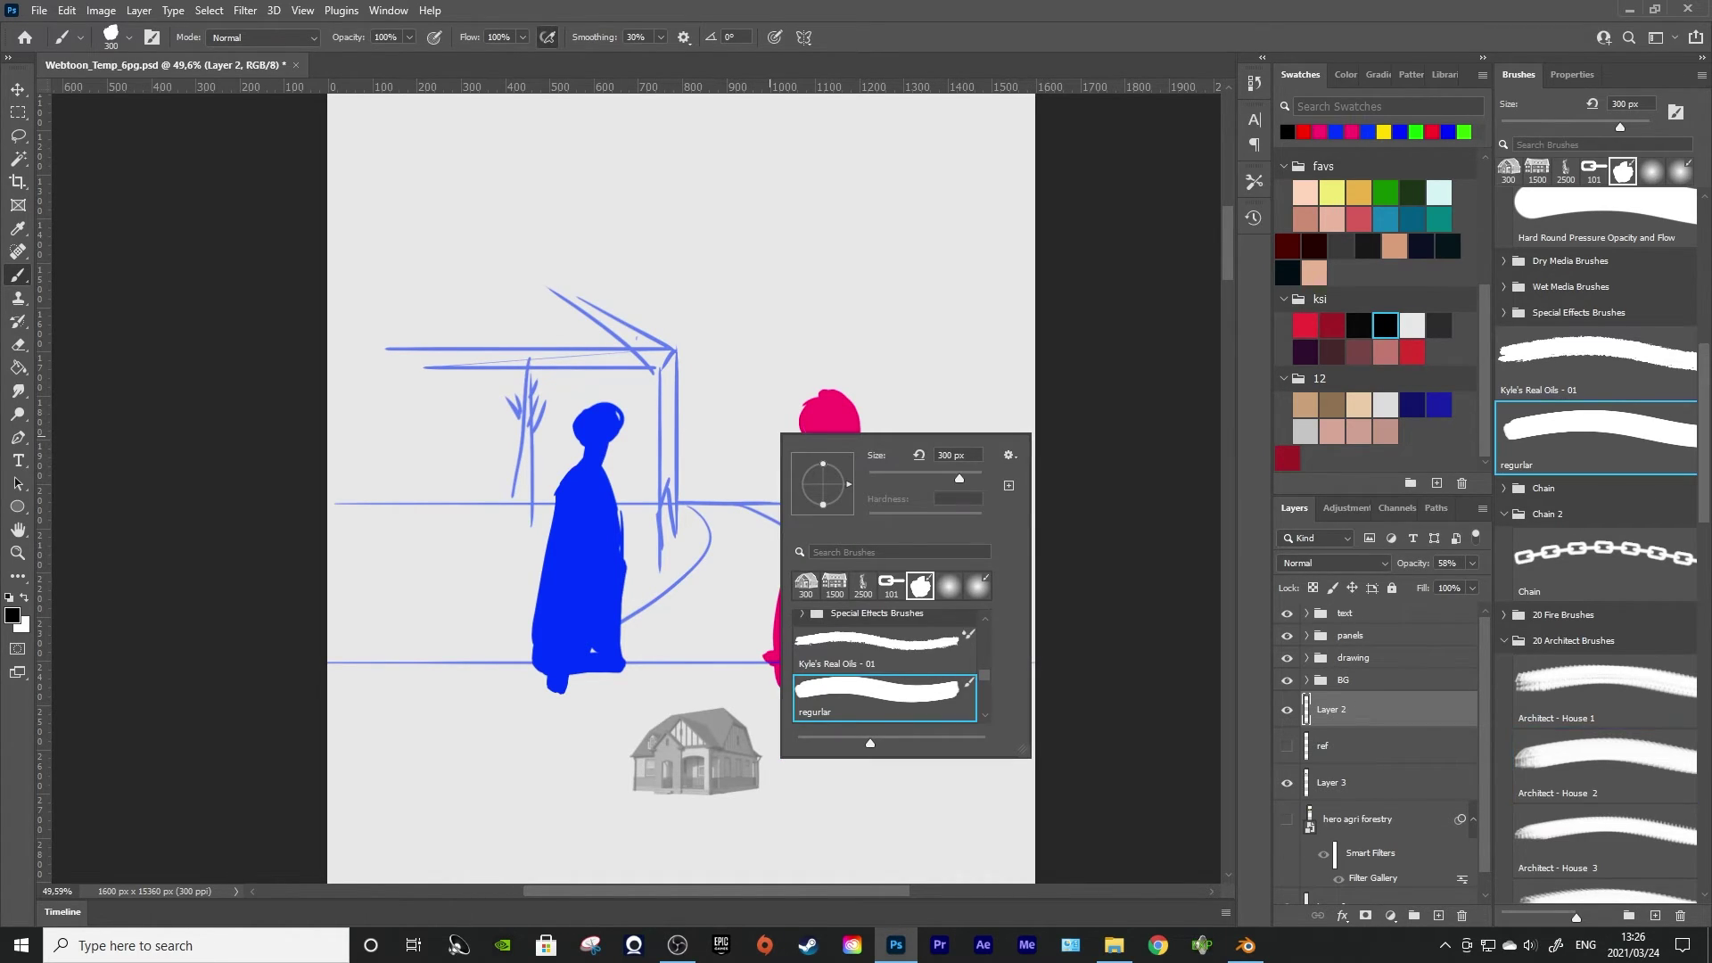
left_click(672, 532)
key("ctrl+z")
key("ctrl+z")
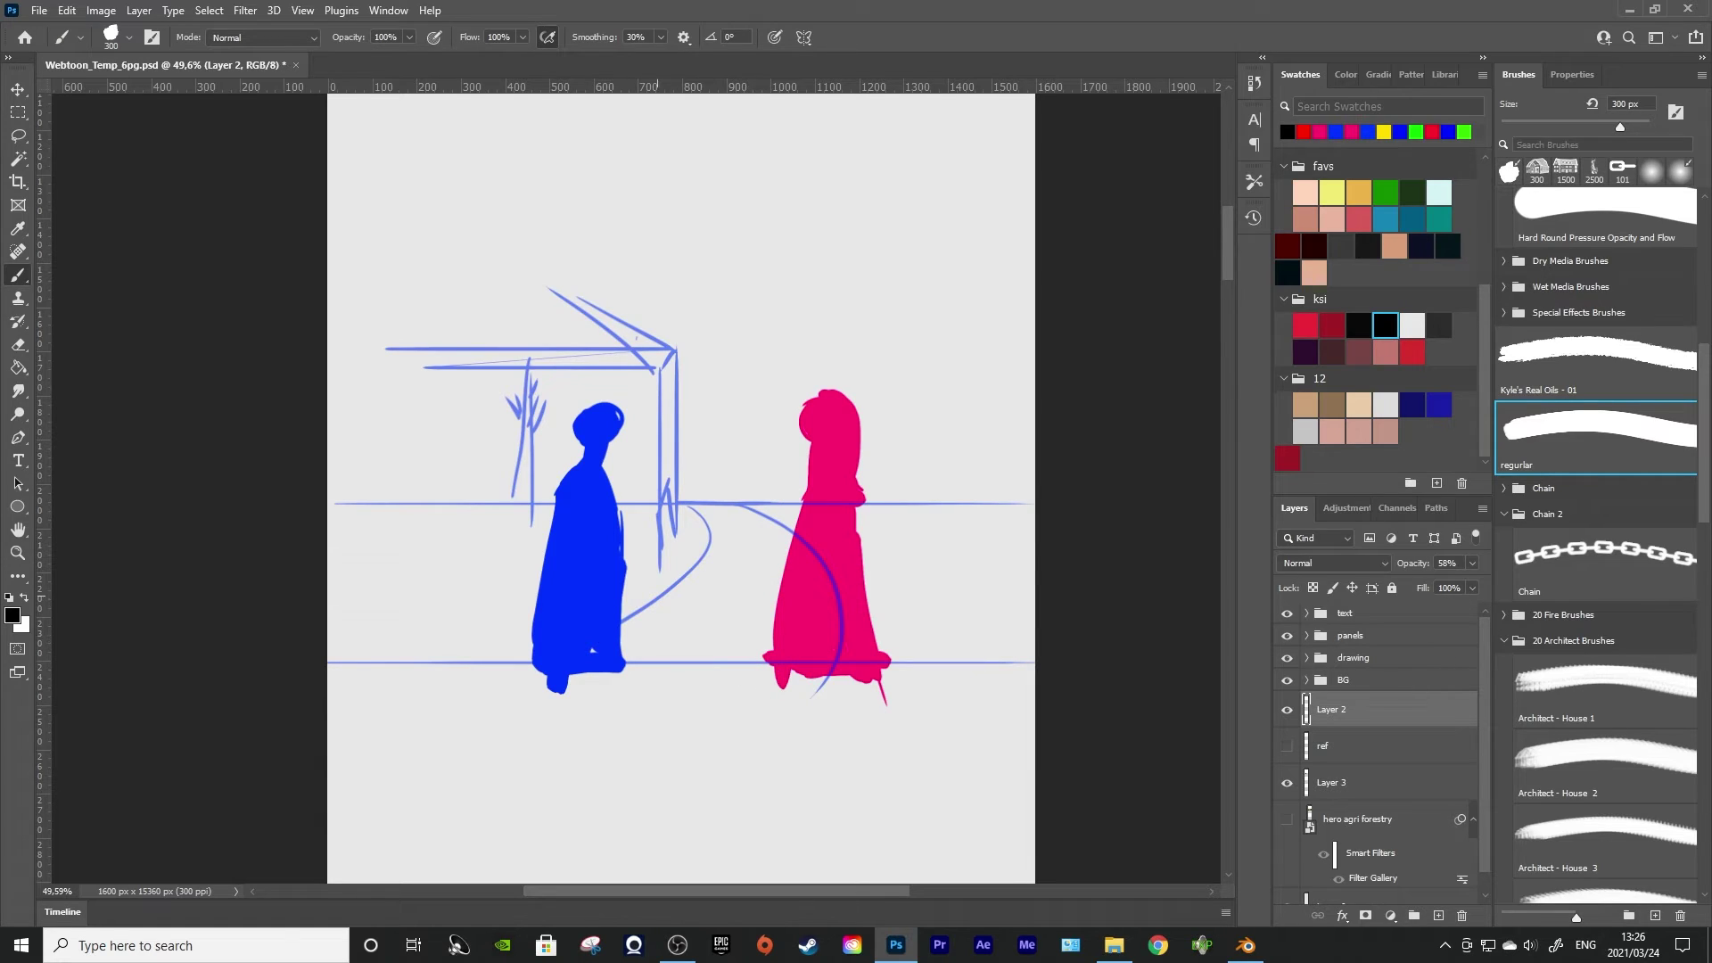
Reduce the regular brush size to 35 px
key("bracketleft")
key("bracketleft")
key("bracketleft")
key("bracketleft")
key("bracketleft")
key("bracketleft")
key("bracketleft")
key("bracketleft")
key("bracketleft")
key("bracketleft")
key("bracketleft")
key("bracketleft")
key("bracketleft")
key("bracketleft")
Draw straight black horizontal lines across the page on Layer 2, at the silhouettes' feet and above their heads
left_click_drag(324, 661, 922, 660)
key("ctrl+z")
left_click_drag(324, 660, 1223, 661)
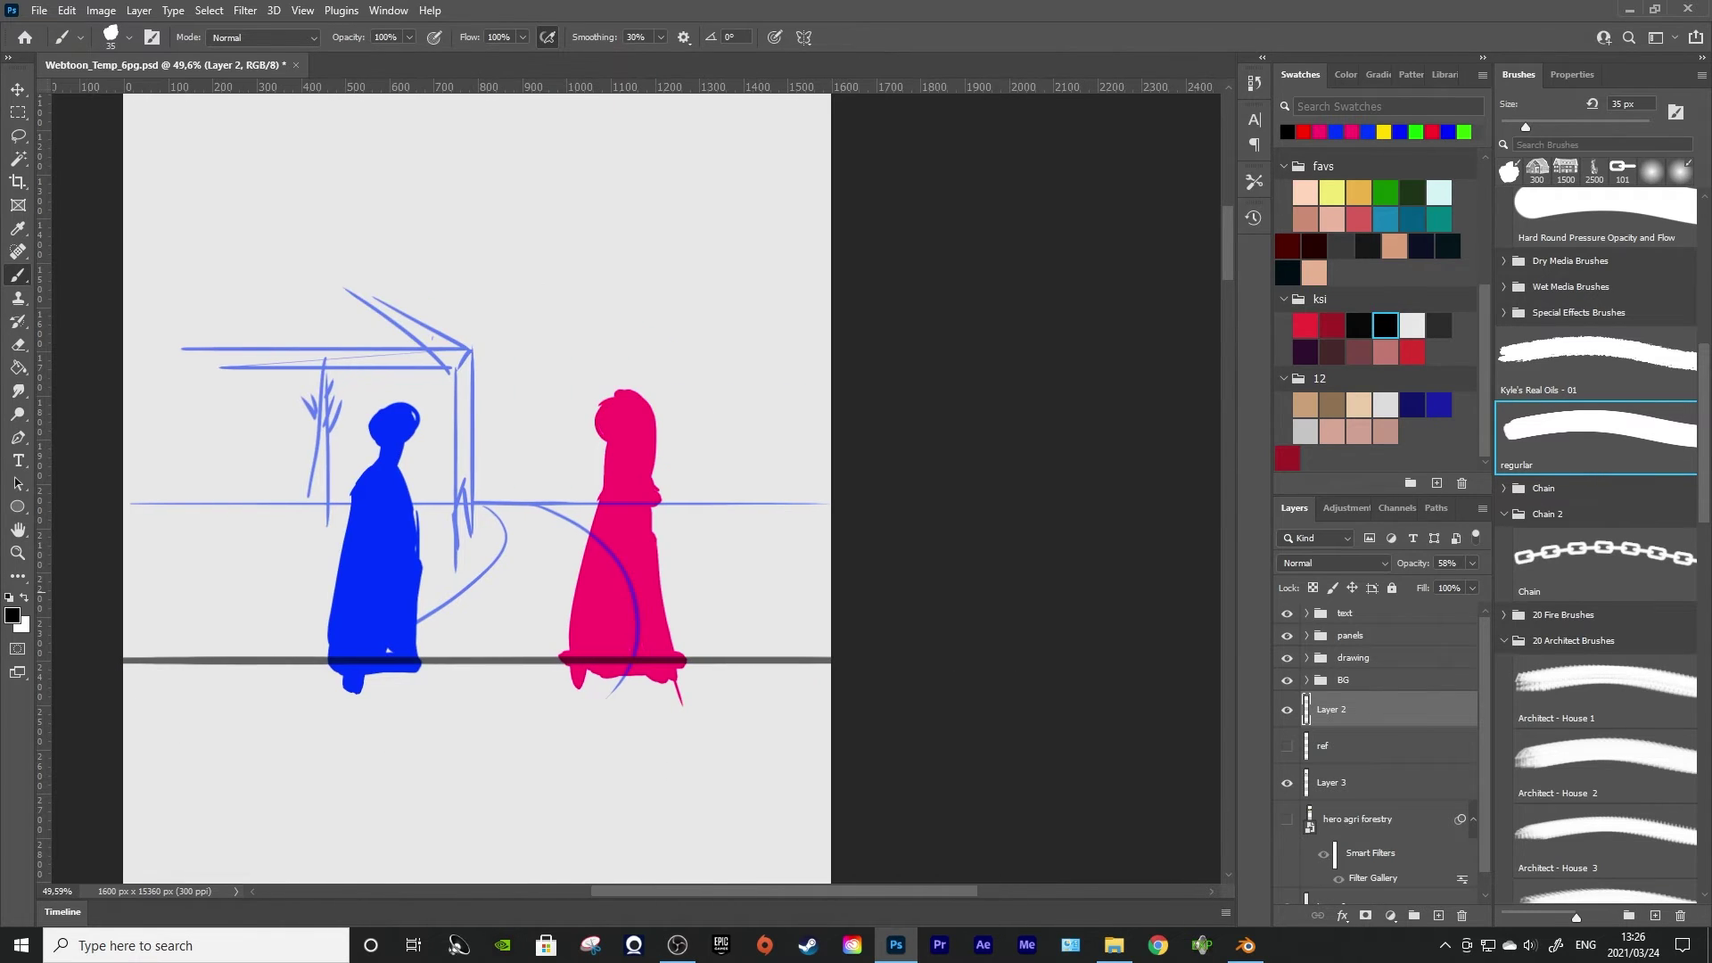
left_click_drag(120, 500, 838, 502)
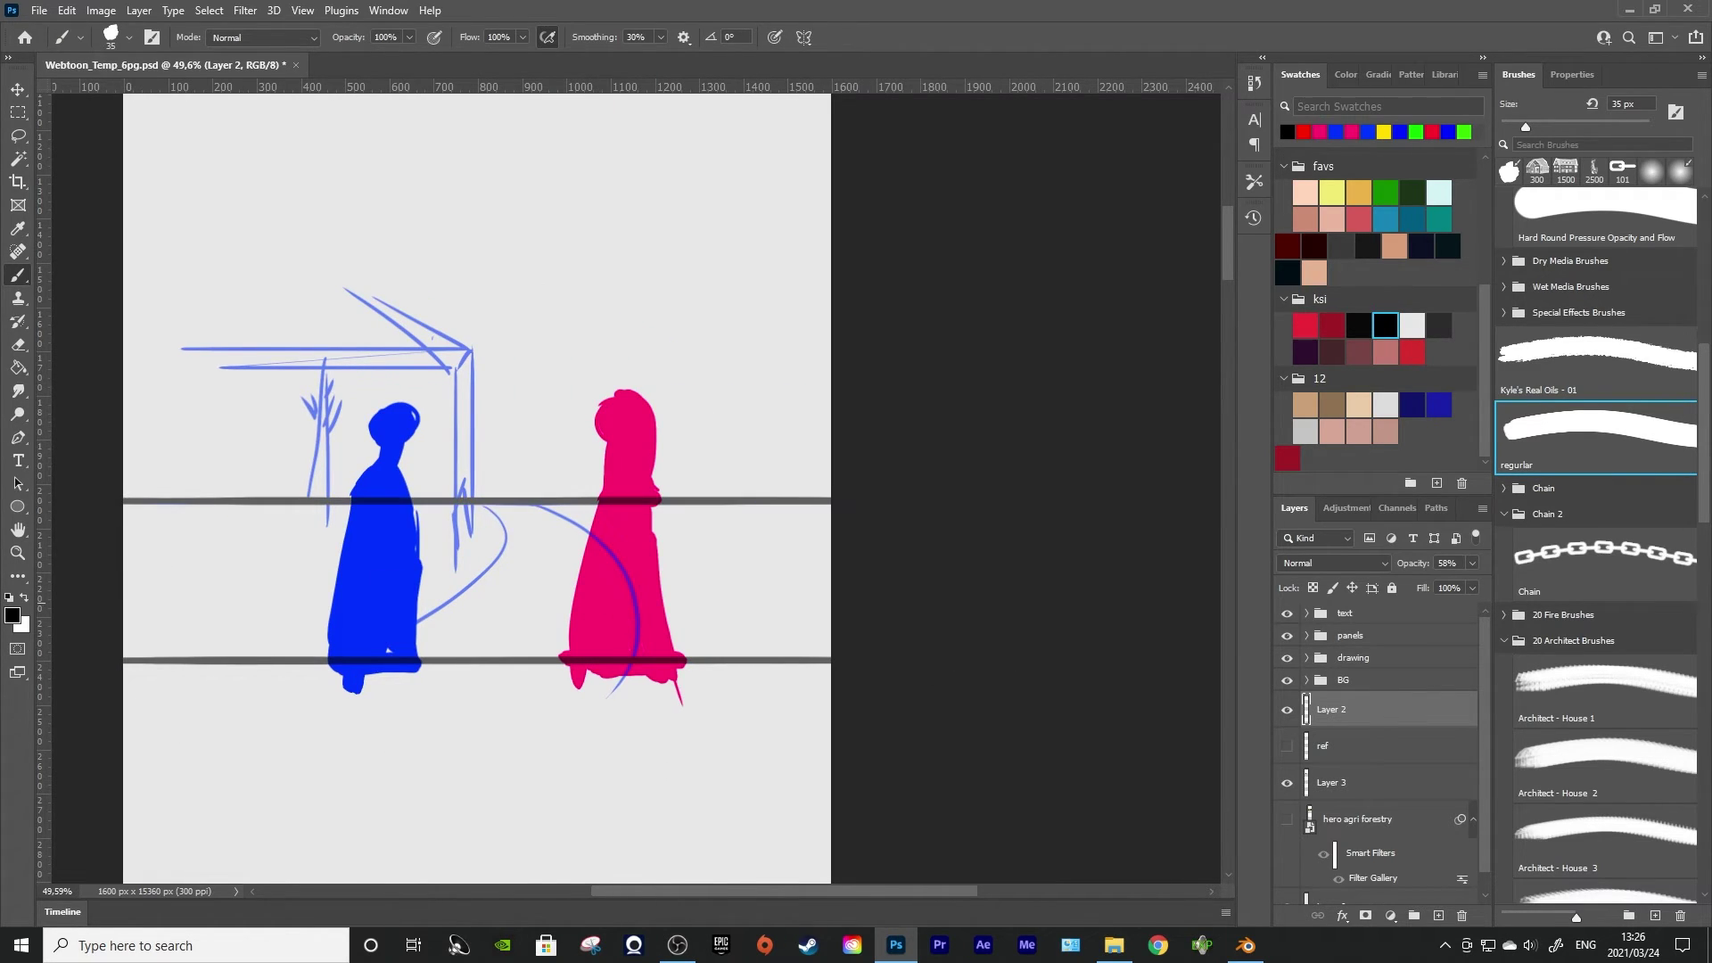
key("ctrl+z")
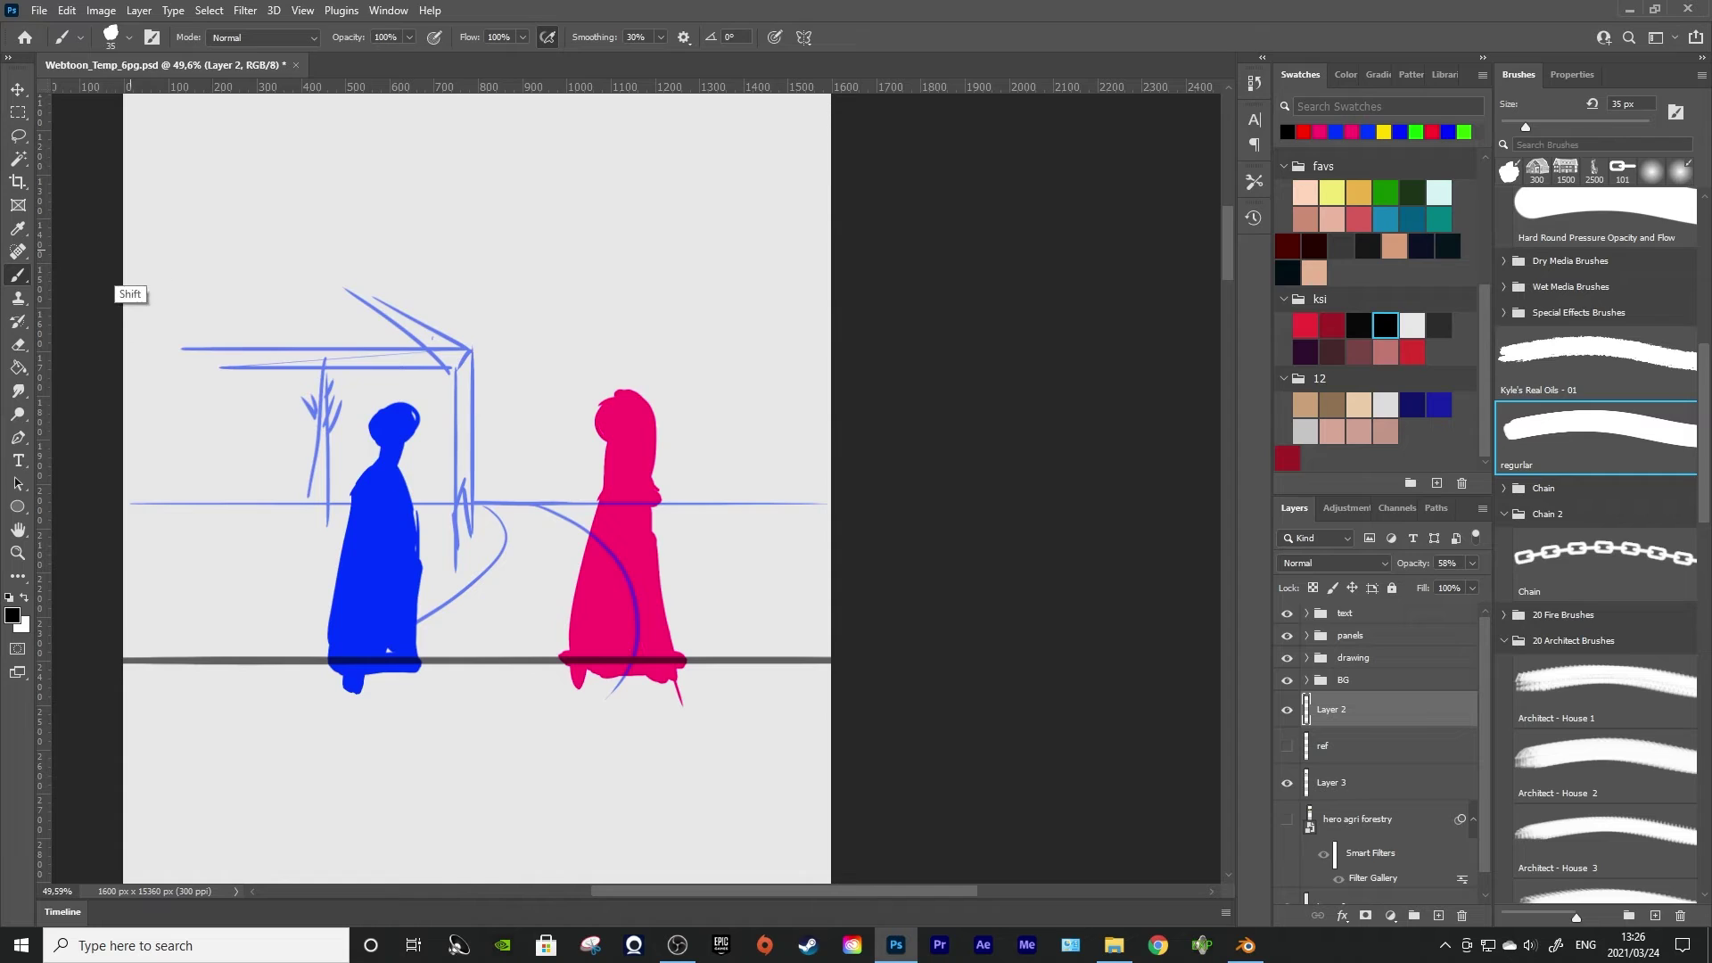
left_click_drag(118, 250, 843, 250)
Delete Layer 2 with its sketch lines and add a new empty layer
left_click(1286, 710)
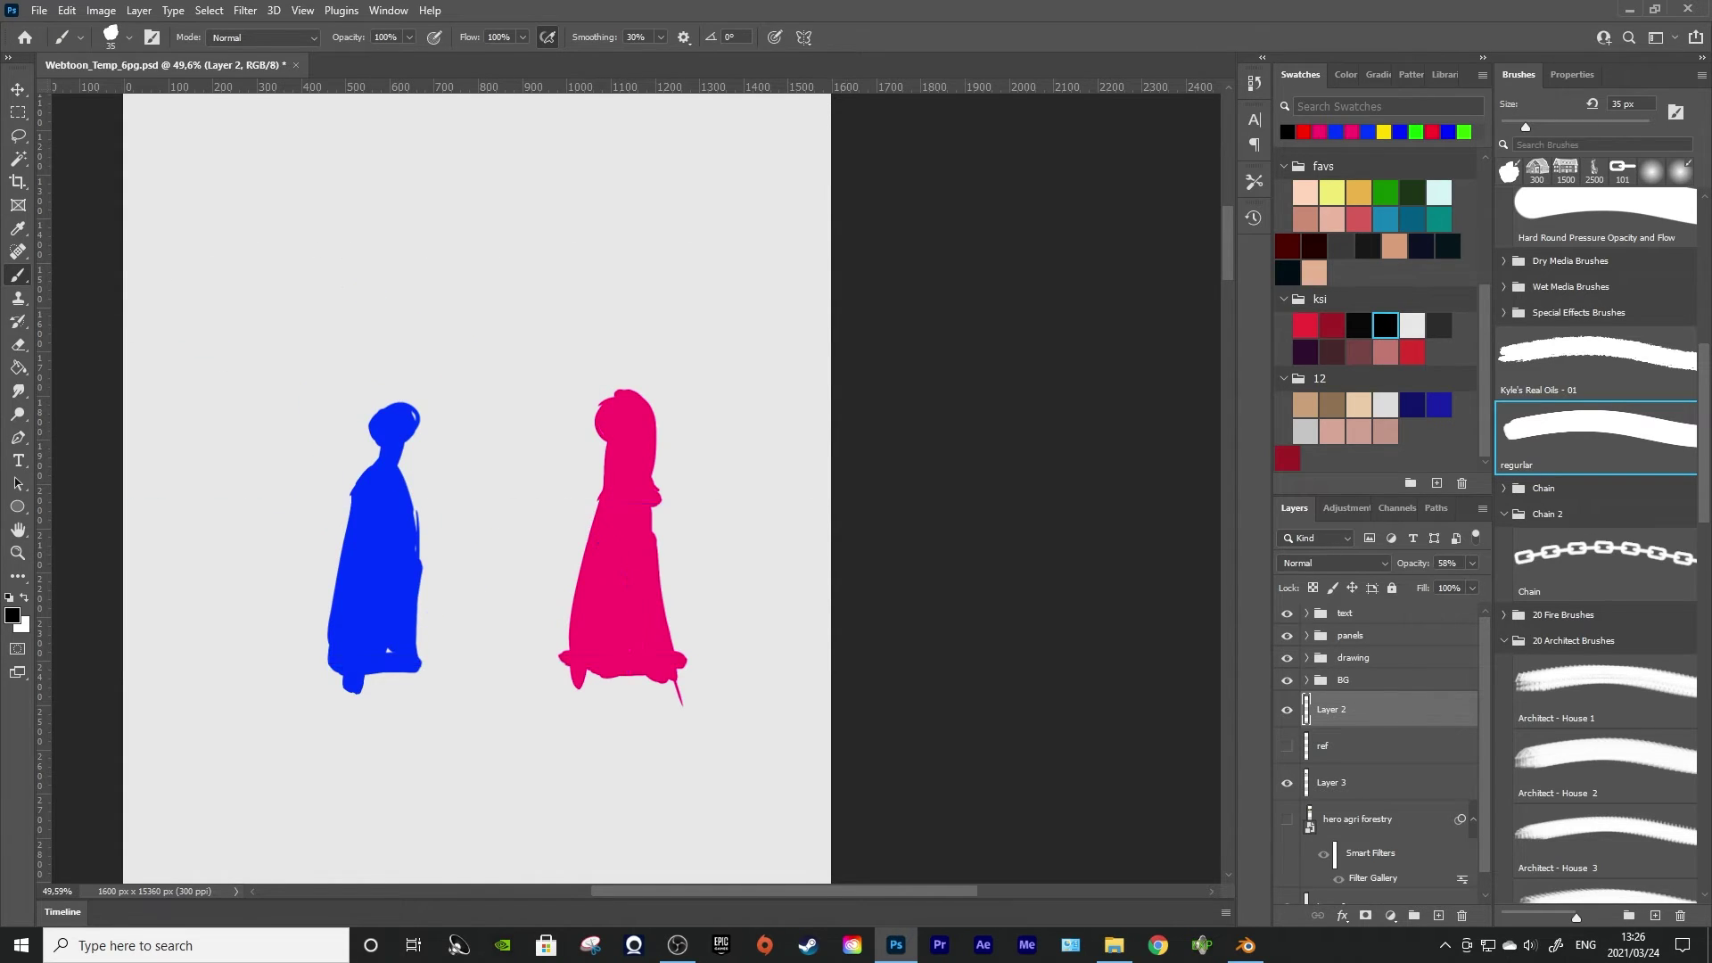
left_click(1286, 710)
left_click(1286, 710)
left_click(1286, 710)
left_click(1461, 916)
key("Return")
left_click(1438, 915)
Draw two straight black lines across the page, one above the silhouettes' heads and one at their feet
left_click_drag(116, 307, 1025, 307)
left_click_drag(120, 716, 891, 717)
key("ctrl+z")
left_click_drag(116, 665, 891, 665)
scroll(636, 487, "right", 1)
scroll(635, 488, "down", 1)
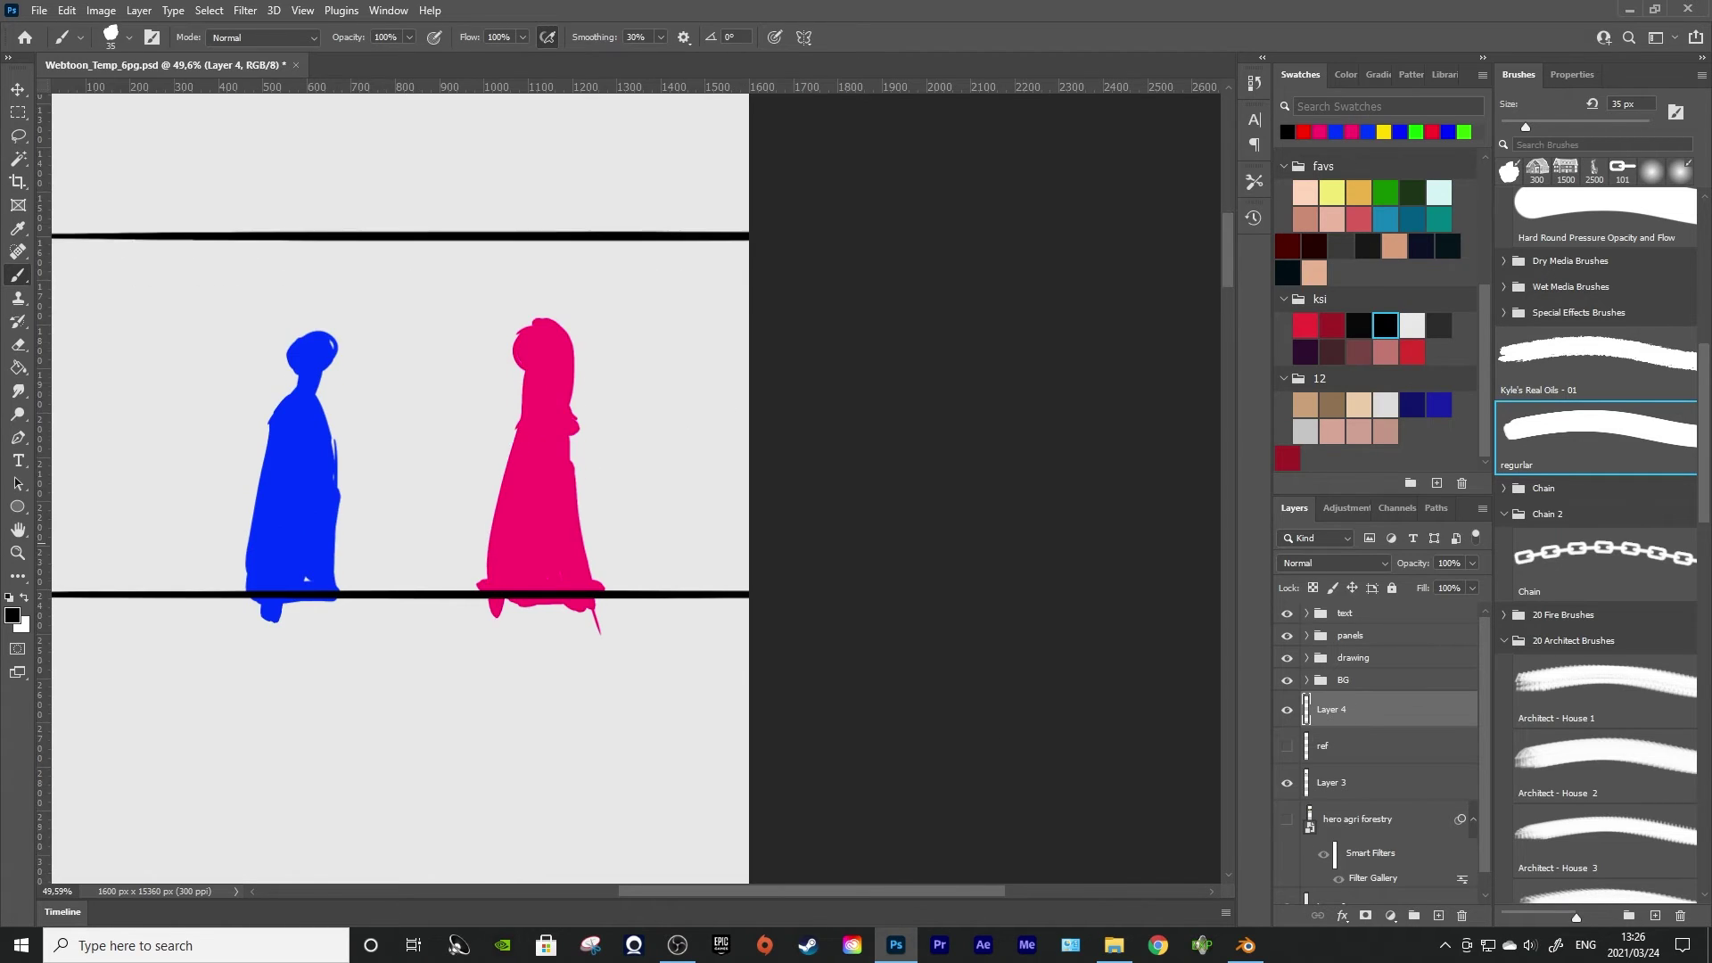
scroll(636, 488, "left", 2)
scroll(635, 488, "down", 4)
scroll(1088, 497, "up", 5)
Stamp the Architect - House 1 brush at 300 px beside the blue silhouette, between the two lines near the page's outer edge
left_click(1596, 693)
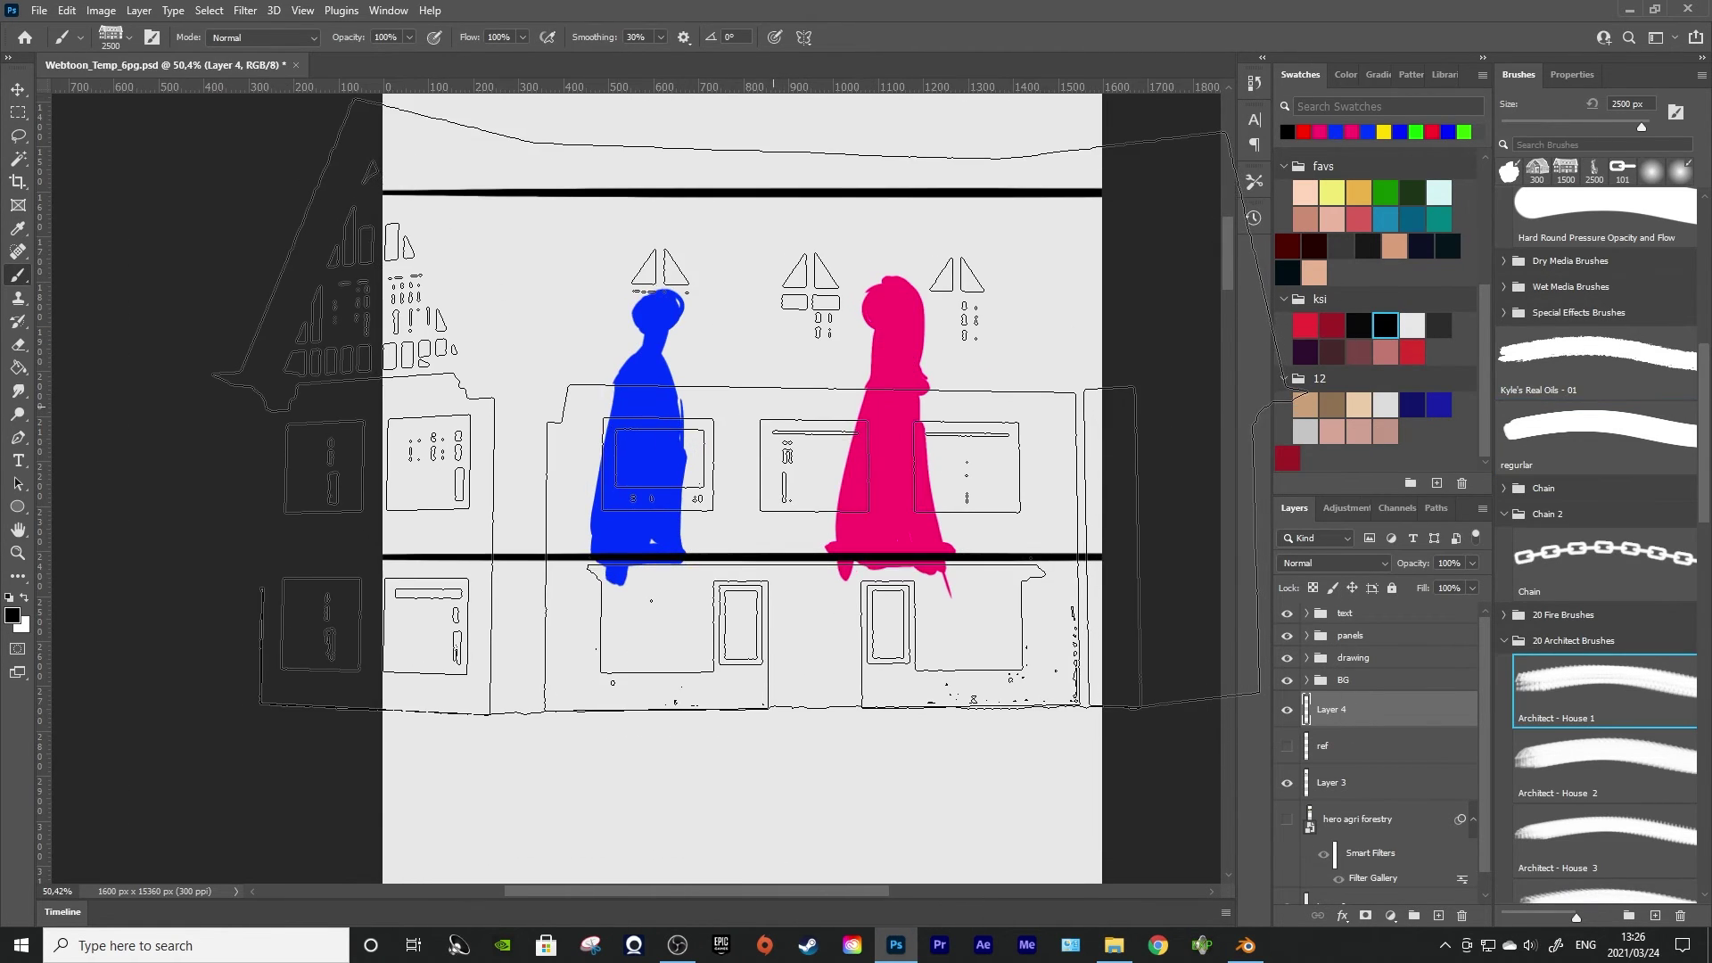
key("[")
key("[")
key("[")
key("[")
key("[")
key("[")
key("[")
key("[")
key("[")
key("[")
key("p")
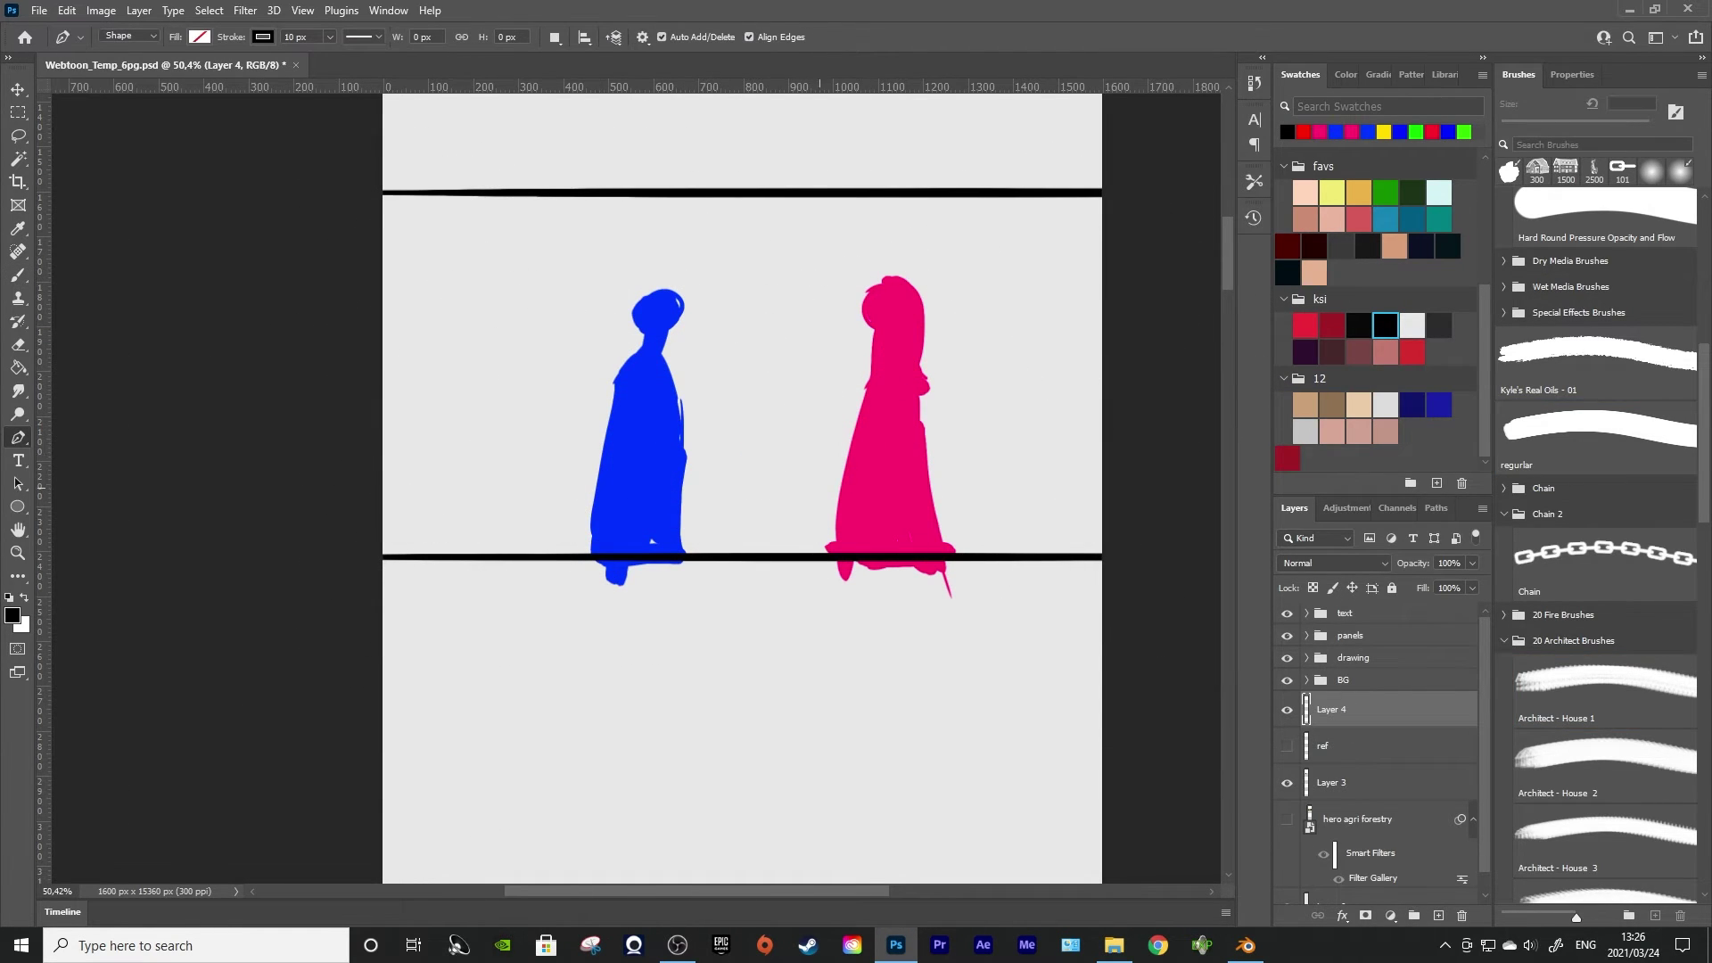
left_click(1605, 691)
left_click(452, 464)
Choose the Architect - House 3 brush at 400 px and try a stamp beside the first house on Layer 4
left_click(1604, 841)
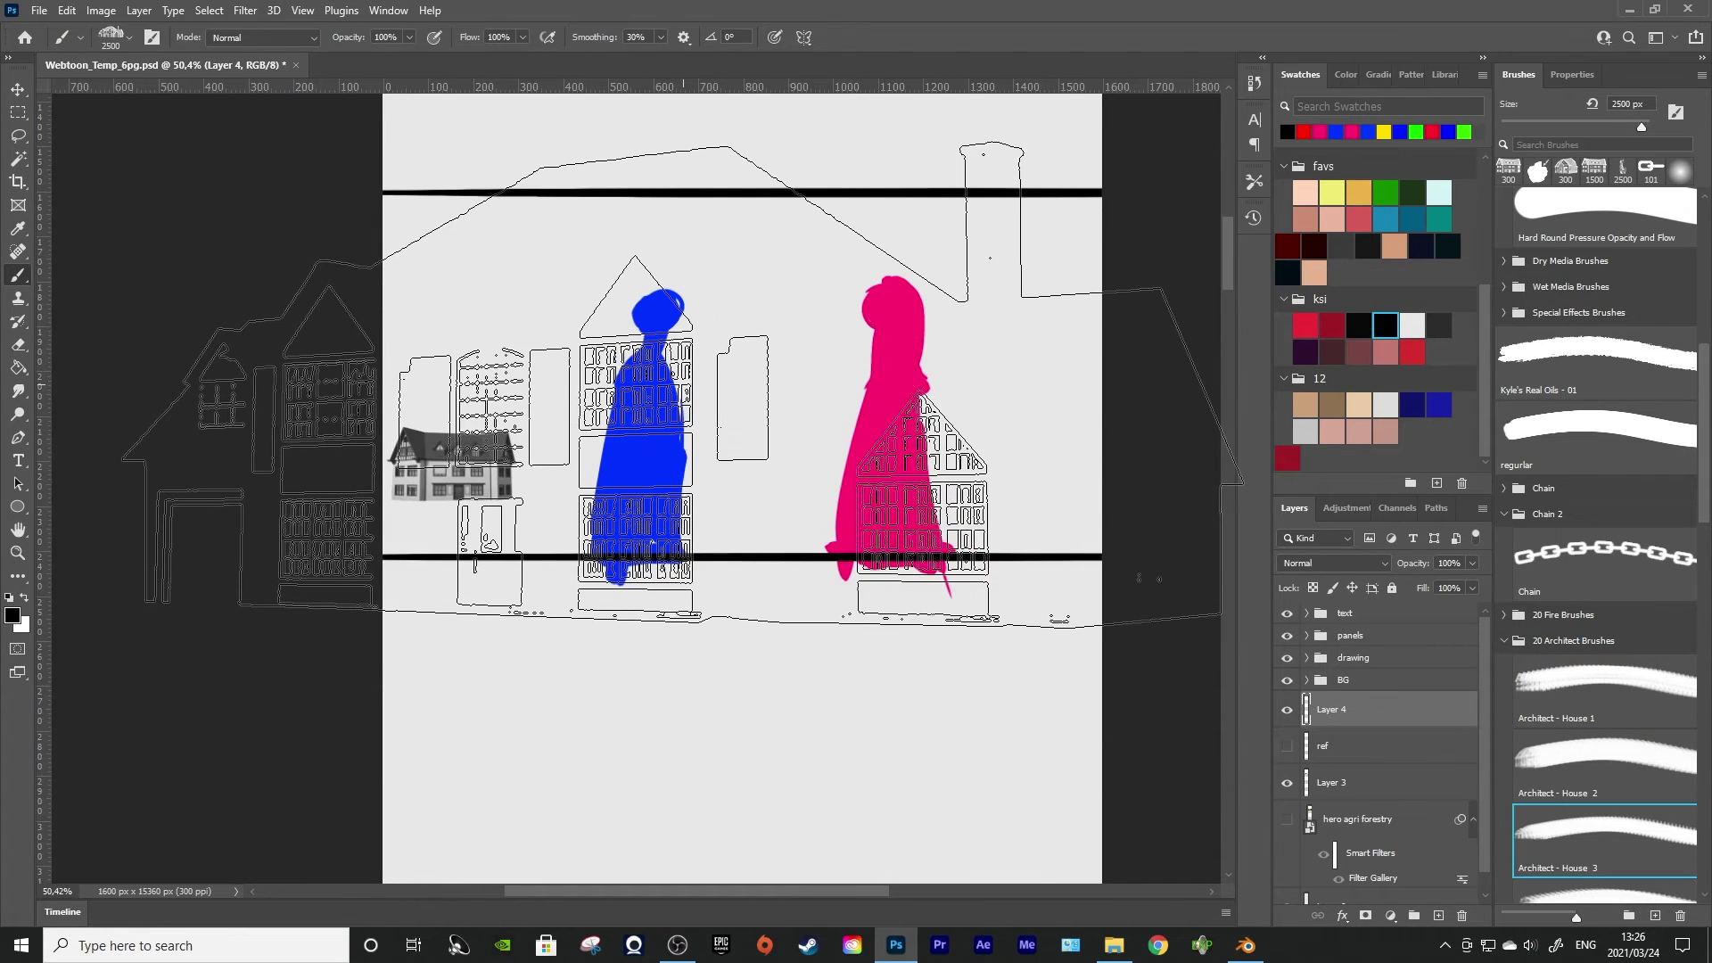
key("[")
key("[")
key("[")
key("[")
key("[")
key("[")
key("[")
key("[")
key("[")
key("[")
key("[")
key("[")
key("[")
key("[")
key("[")
key("[")
key("[")
key("[")
key("[")
key("[")
key("]")
key("]")
key("]")
key("]")
key("]")
key("]")
key("]")
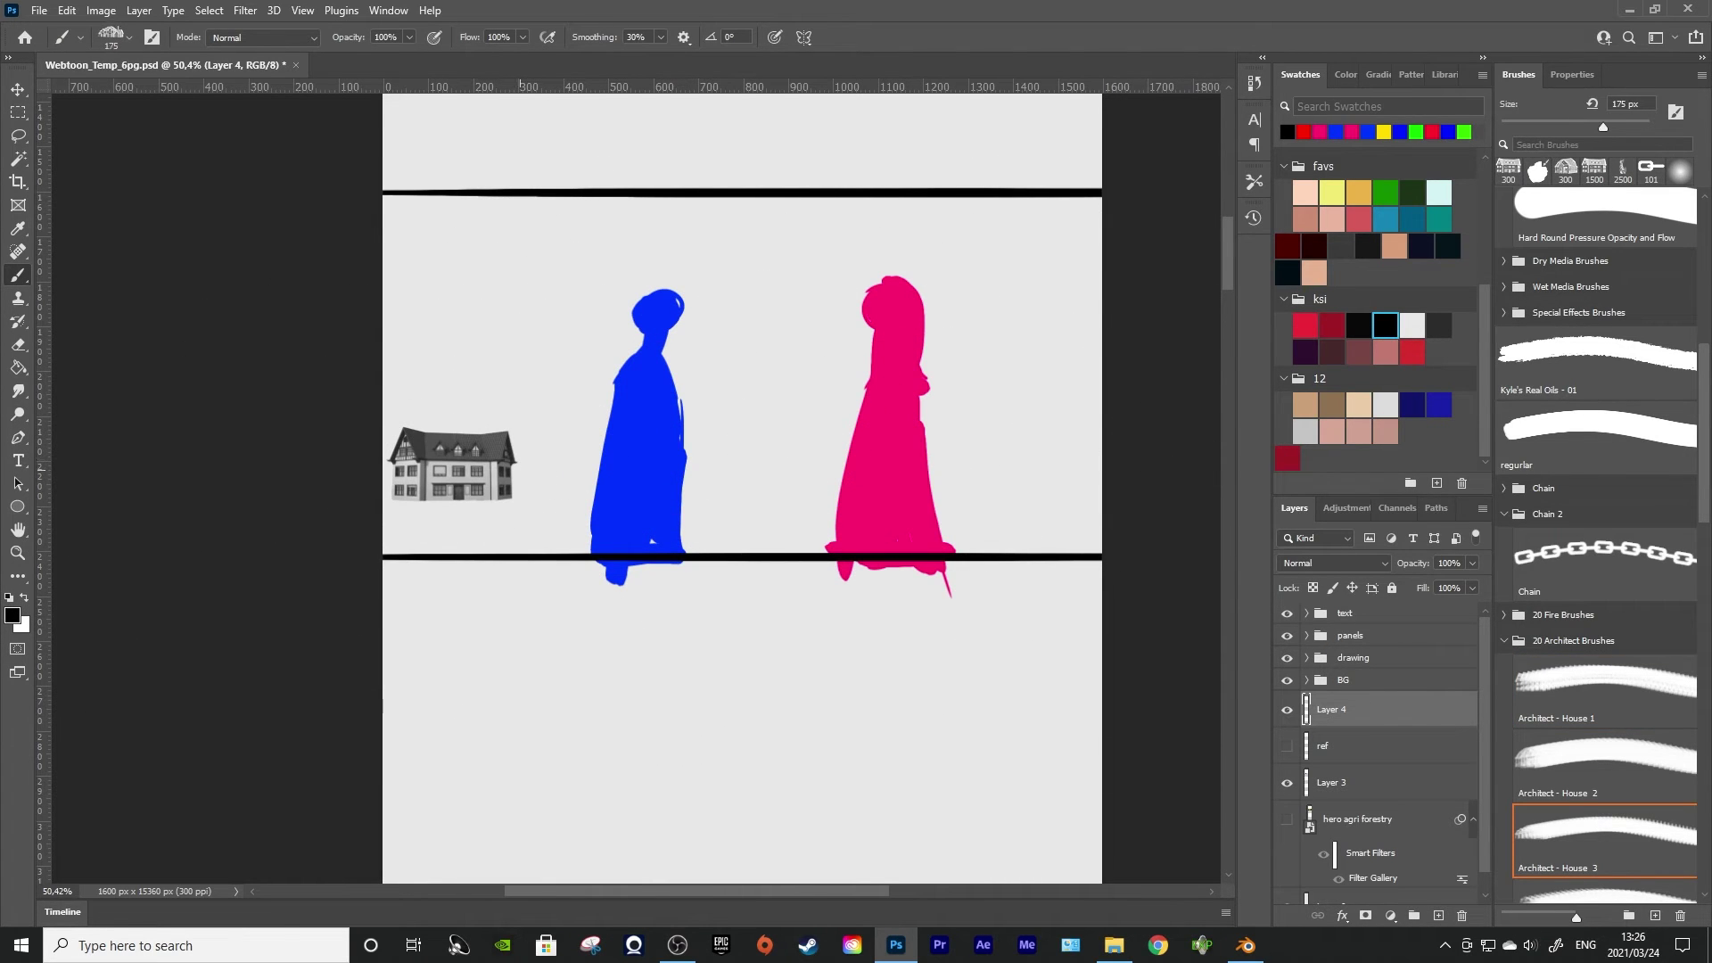
left_click(524, 468)
key("ctrl+z")
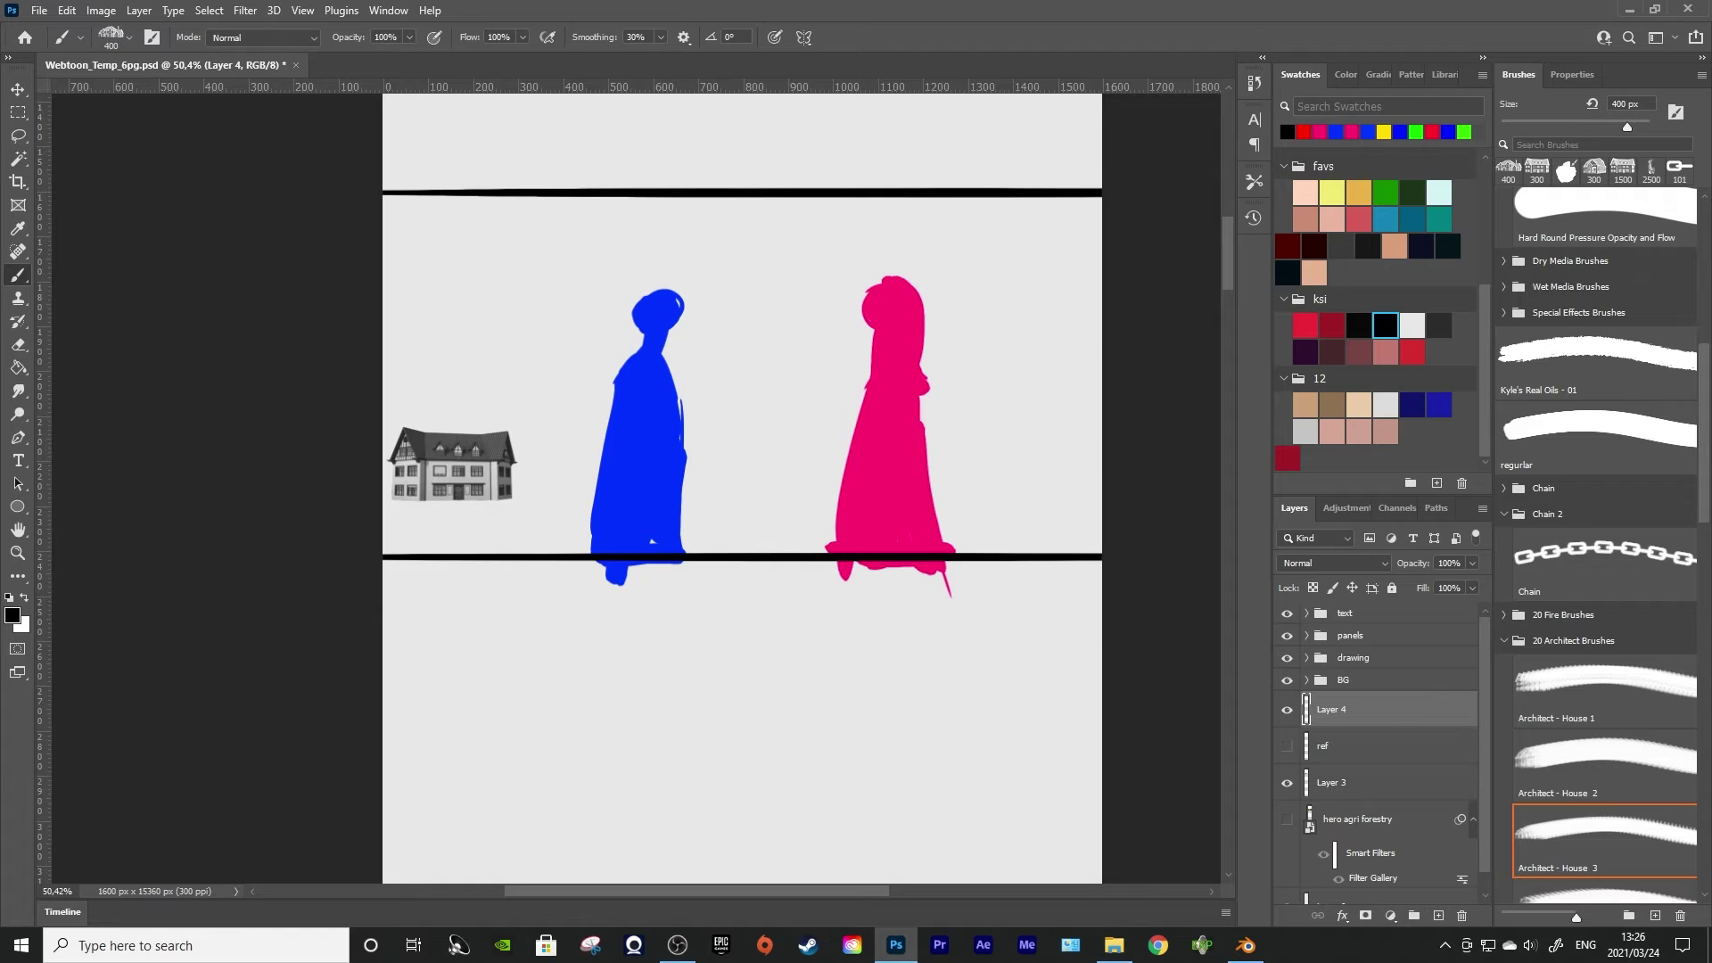
Stamp the House 3 brush on a new layer beside the first house and erase the part overlapping that house
left_click(1438, 915)
left_click(536, 473)
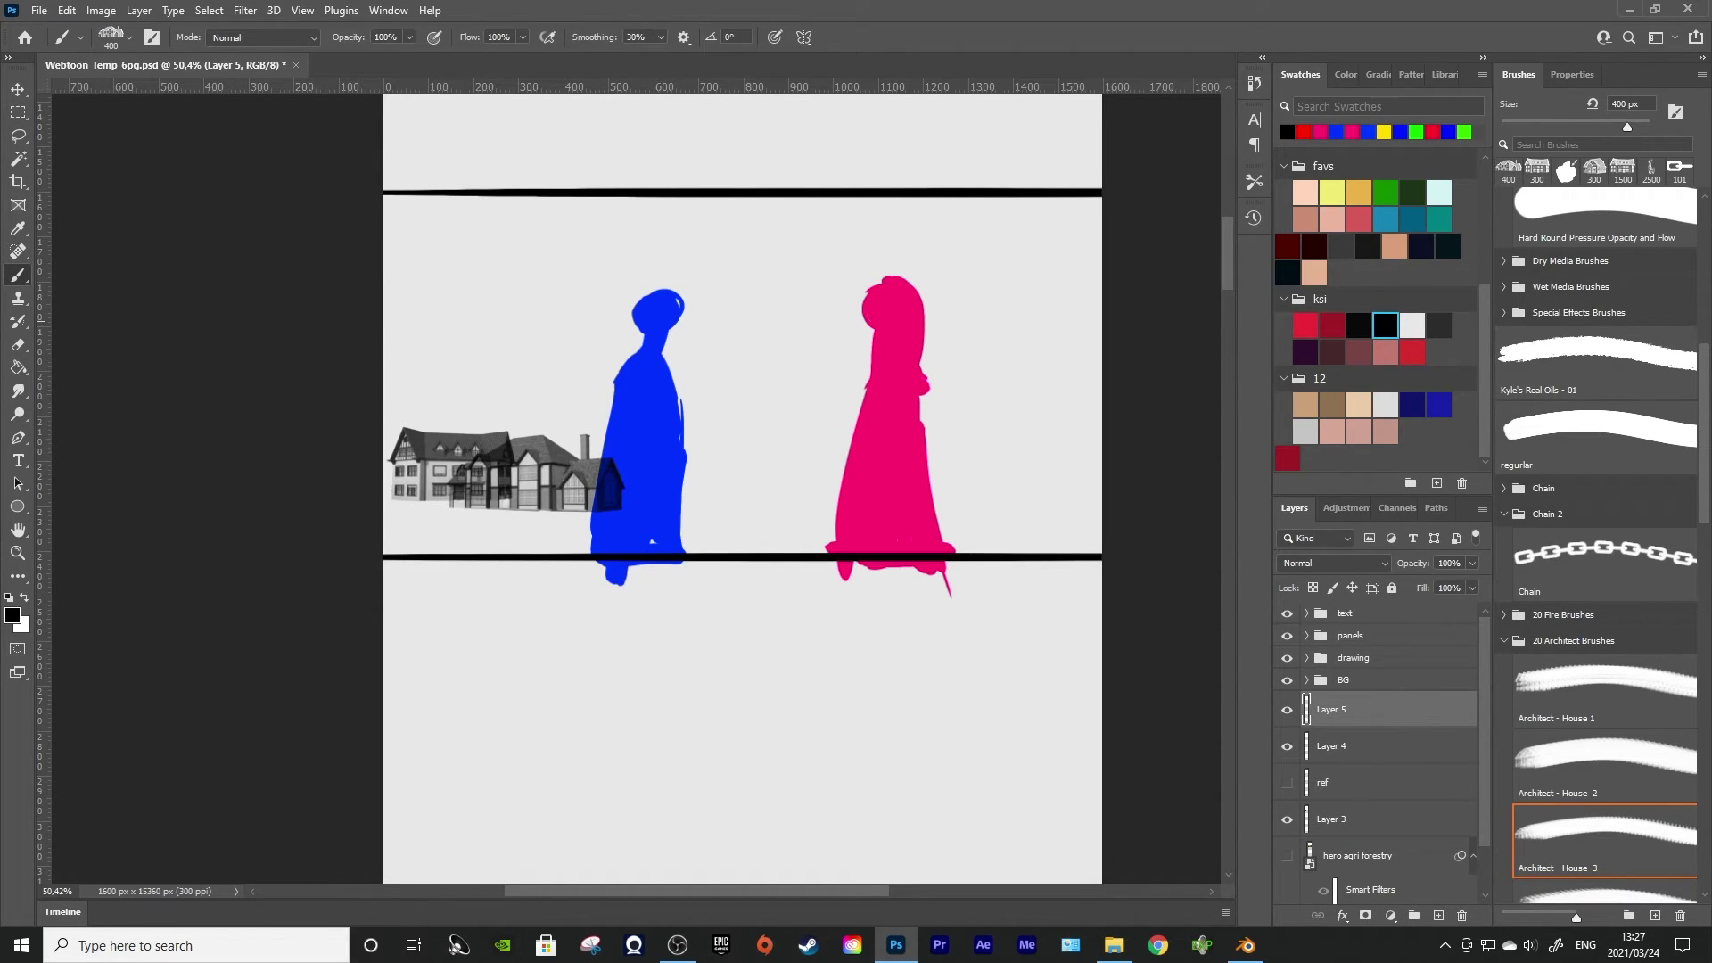
mouse_move(462, 454)
left_mouse_down()
mouse_move(486, 481)
mouse_move(507, 463)
left_mouse_up()
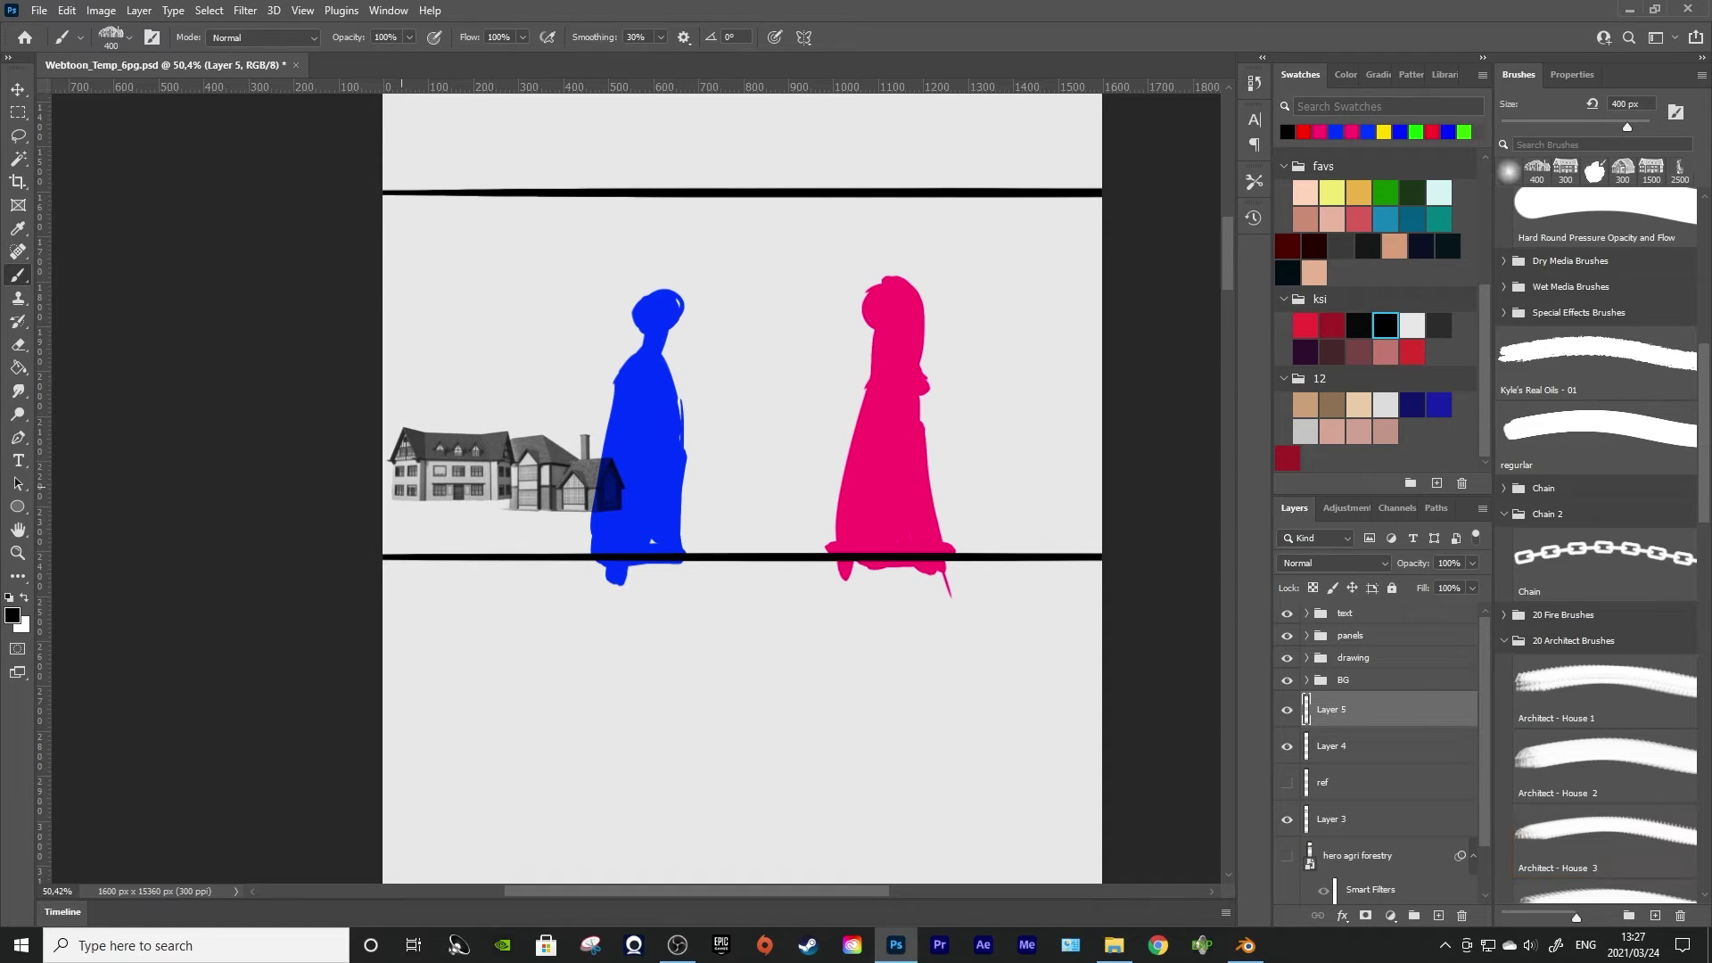
Stamp overlapping rows of Architect - House 3 at 400 px across the full panel width down to the lower black line
left_click(484, 474)
left_click(676, 455)
left_click(762, 493)
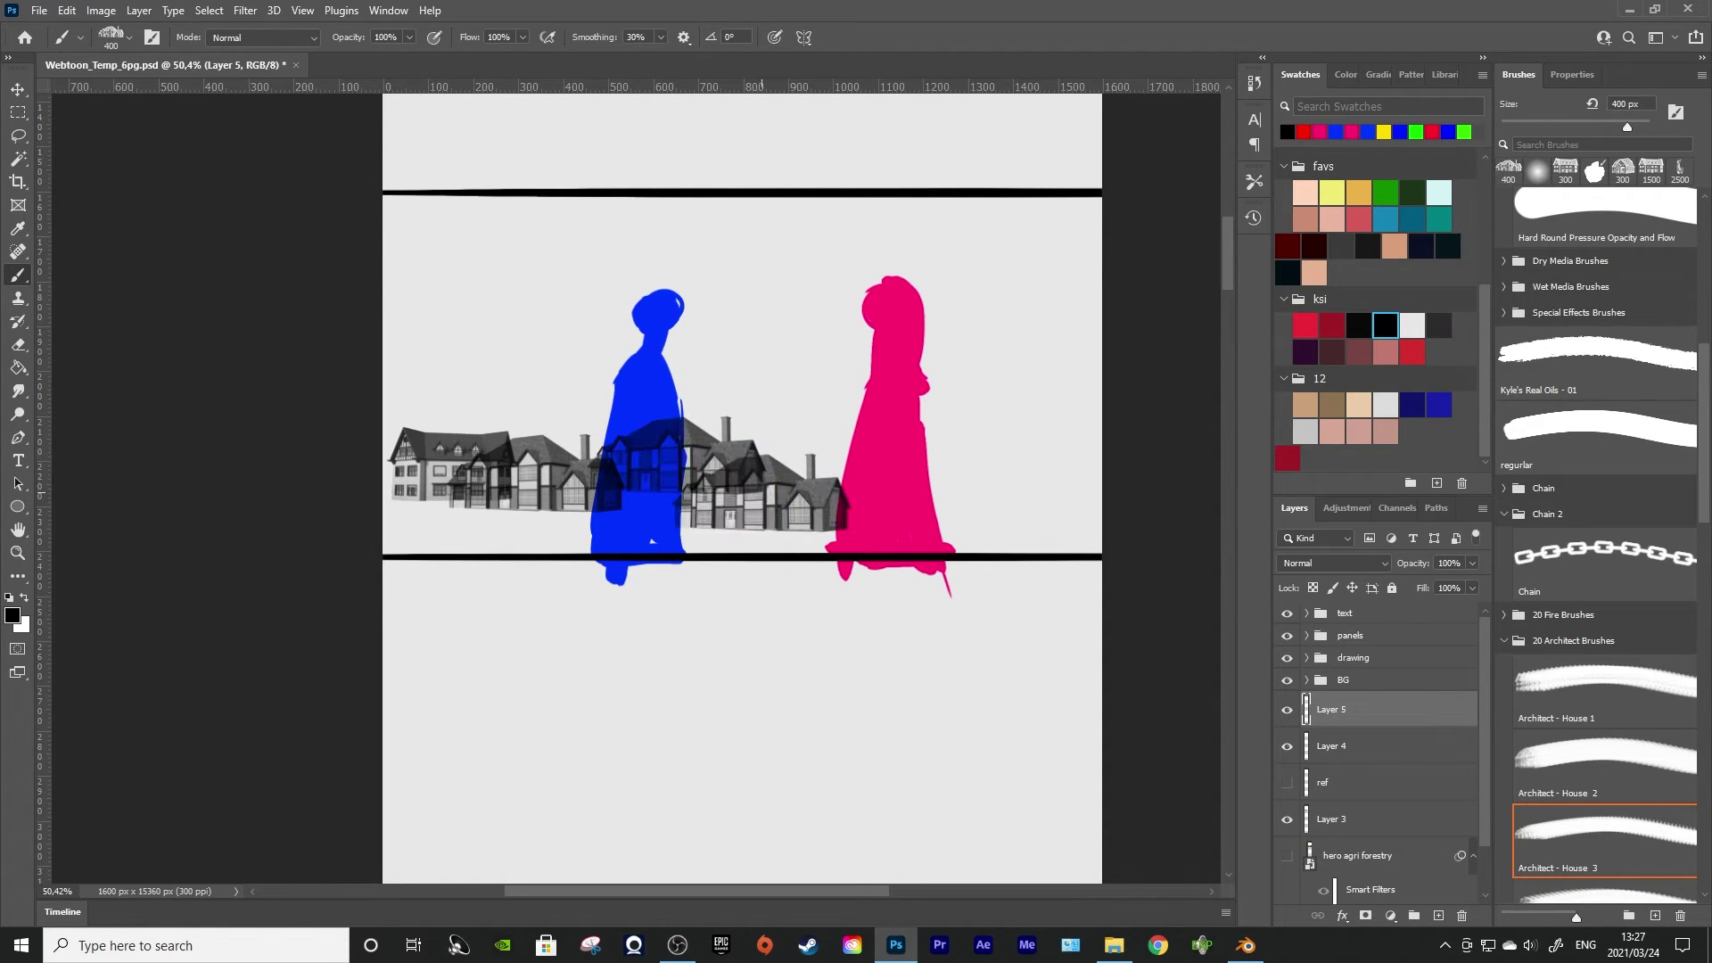
left_click(864, 454)
left_click(1036, 441)
left_click(1041, 533)
left_click(426, 524)
left_click(571, 522)
left_click(728, 519)
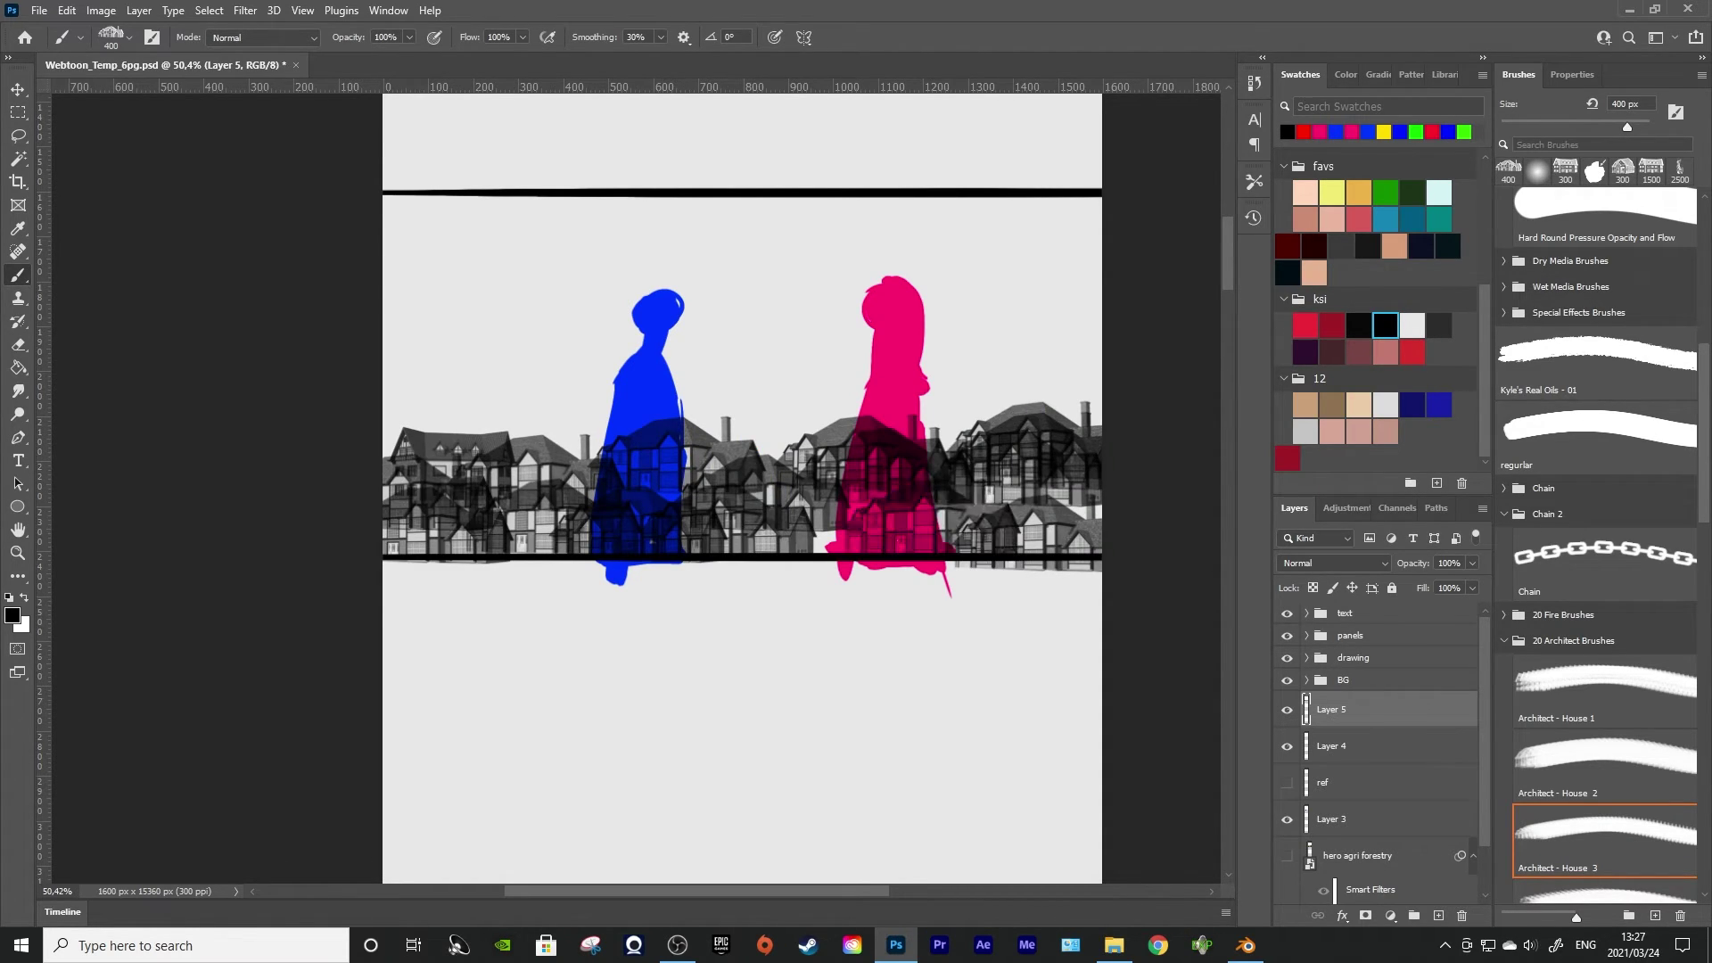
Stamp a back row of rooftops above the existing houses across the panel with the Architect - House 6 brush at 300 px
key("period")
key("period")
key("period")
key("bracketleft")
key("bracketleft")
key("bracketleft")
key("bracketleft")
key("bracketleft")
key("bracketleft")
key("bracketleft")
key("bracketleft")
key("bracketleft")
key("bracketleft")
key("bracketleft")
key("bracketleft")
key("bracketleft")
key("bracketleft")
key("bracketleft")
key("bracketleft")
key("bracketleft")
key("bracketleft")
key("bracketleft")
key("bracketleft")
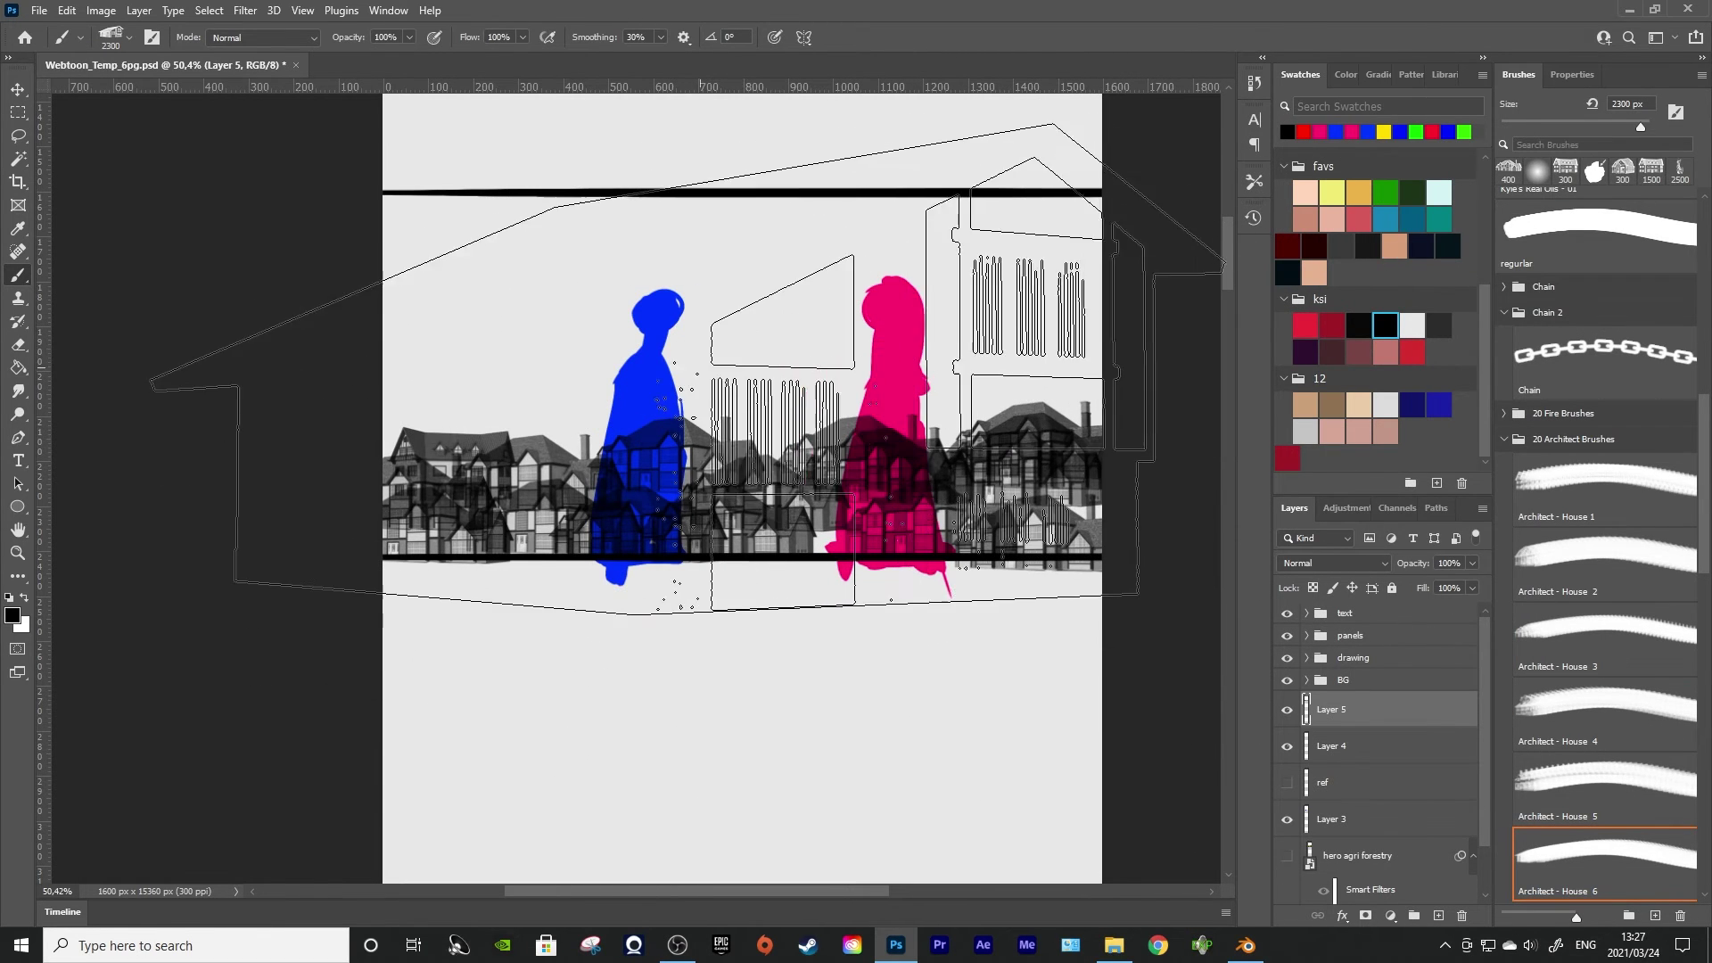
left_click(519, 412)
left_click(623, 430)
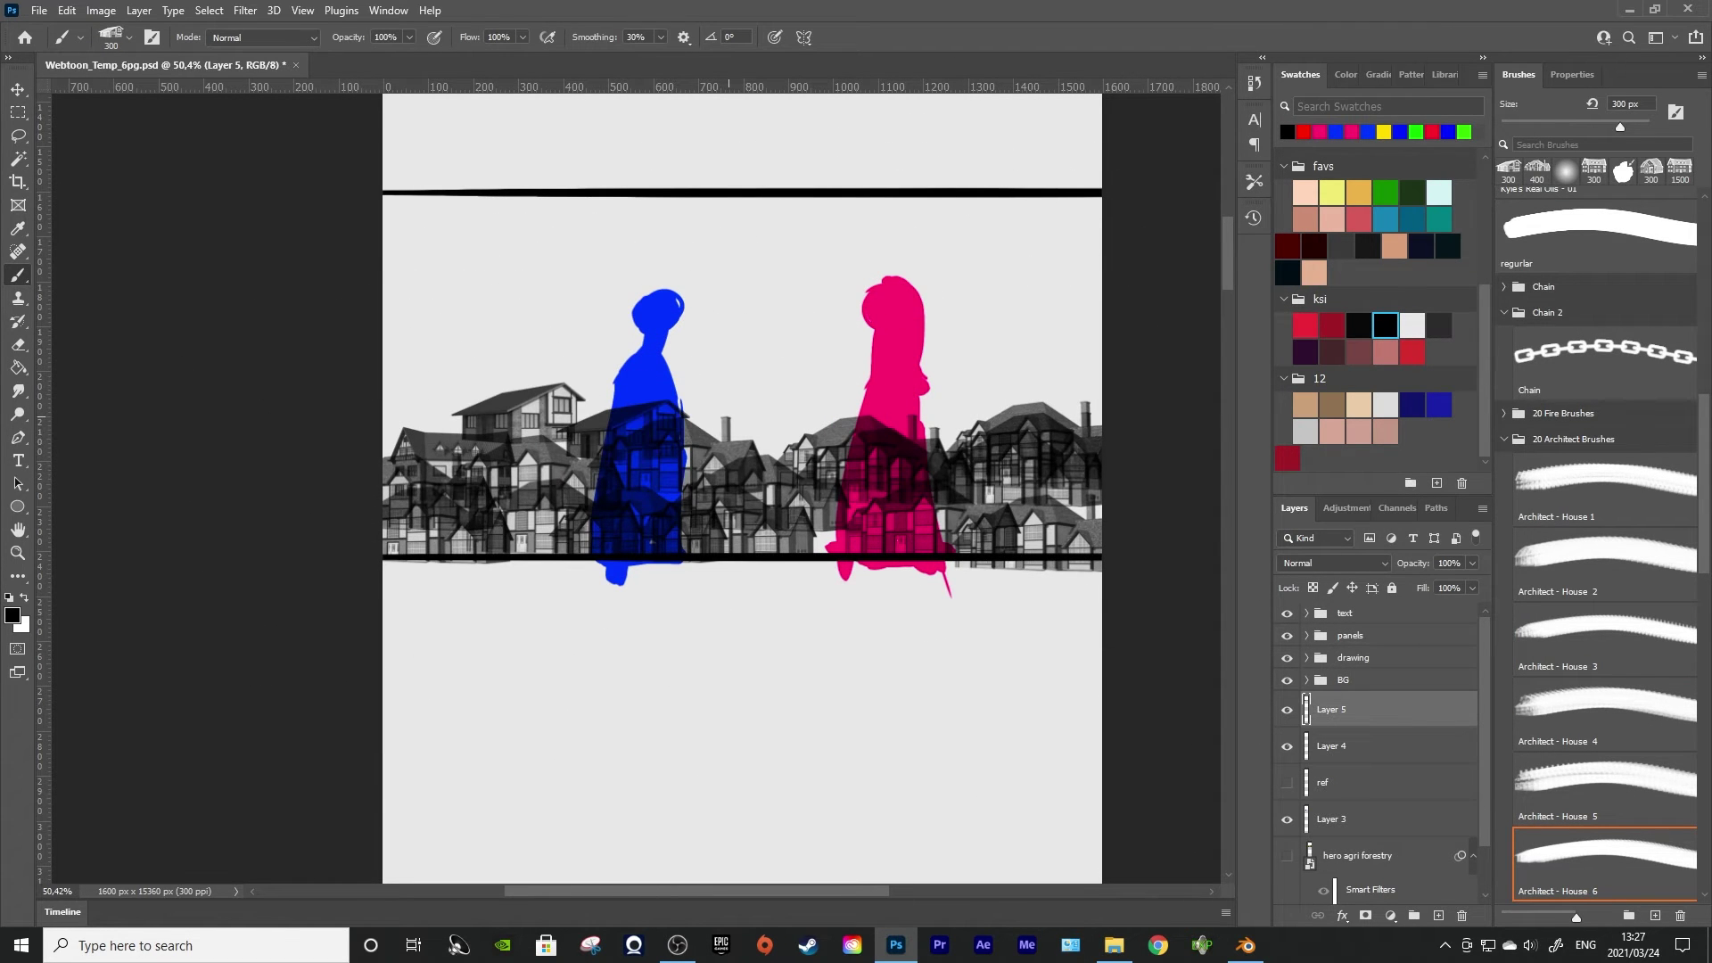
left_click(726, 415)
left_click(829, 409)
left_click(863, 450)
left_click(986, 422)
left_click(1053, 393)
left_click(352, 394)
left_click(434, 413)
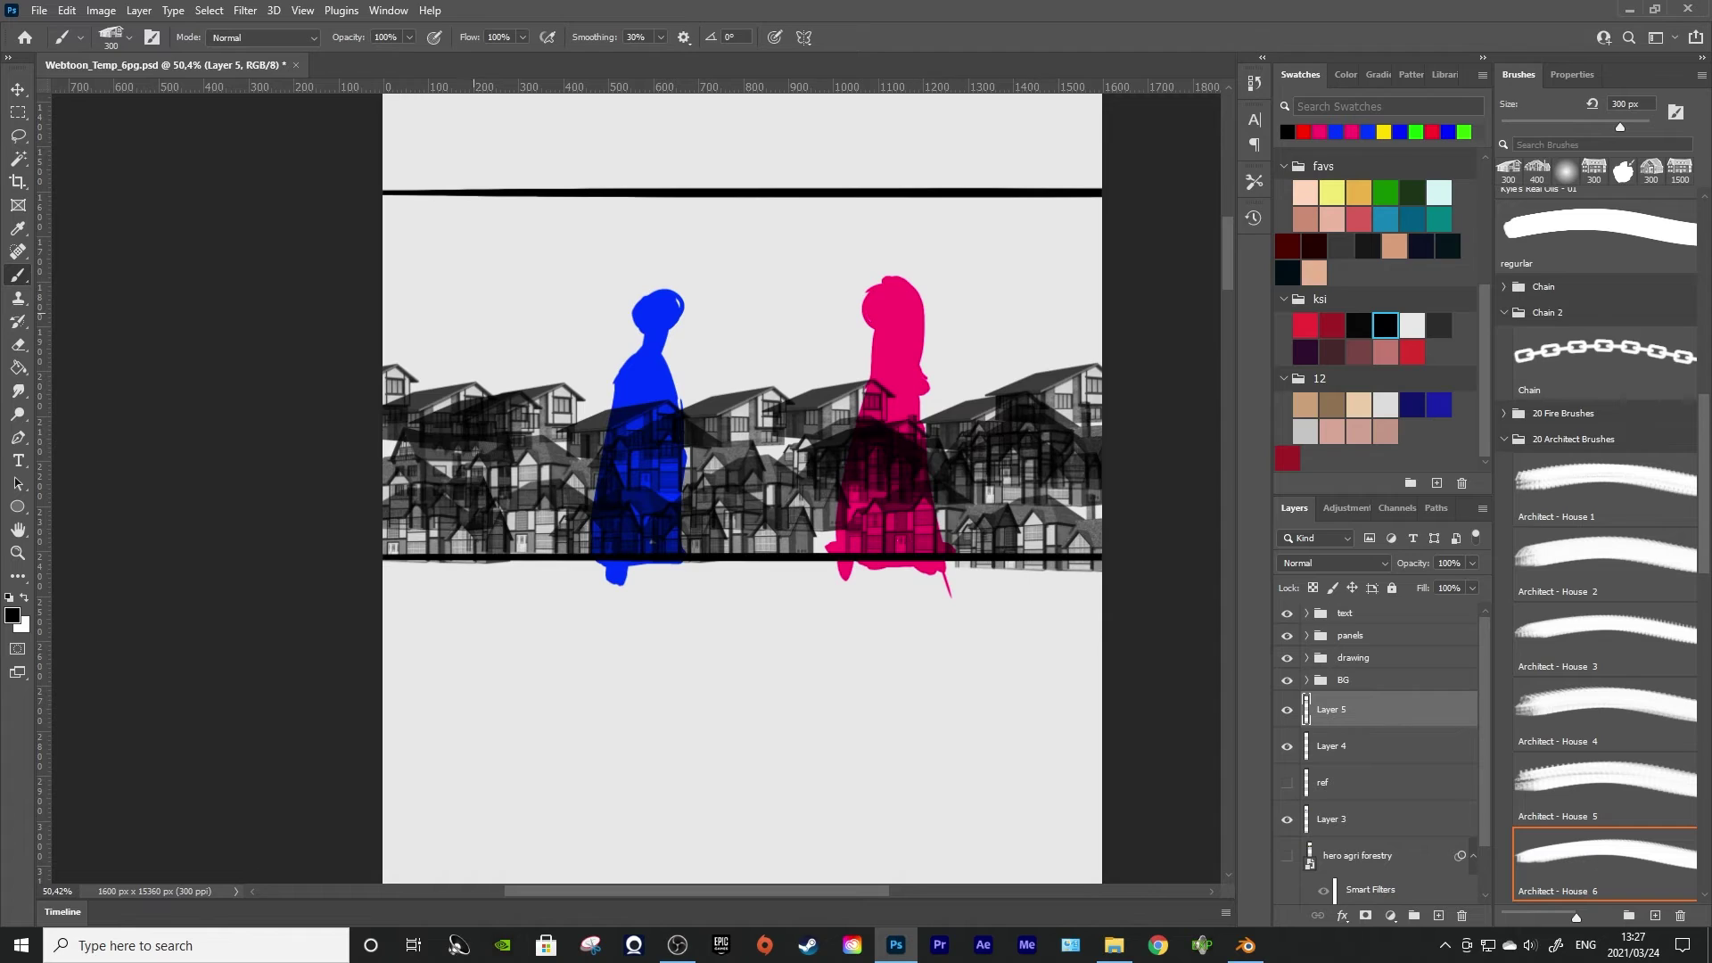
Toggle Layer 5 off and on to compare the panel with and without the stamped houses
key("m")
scroll(473, 410, "down", 1)
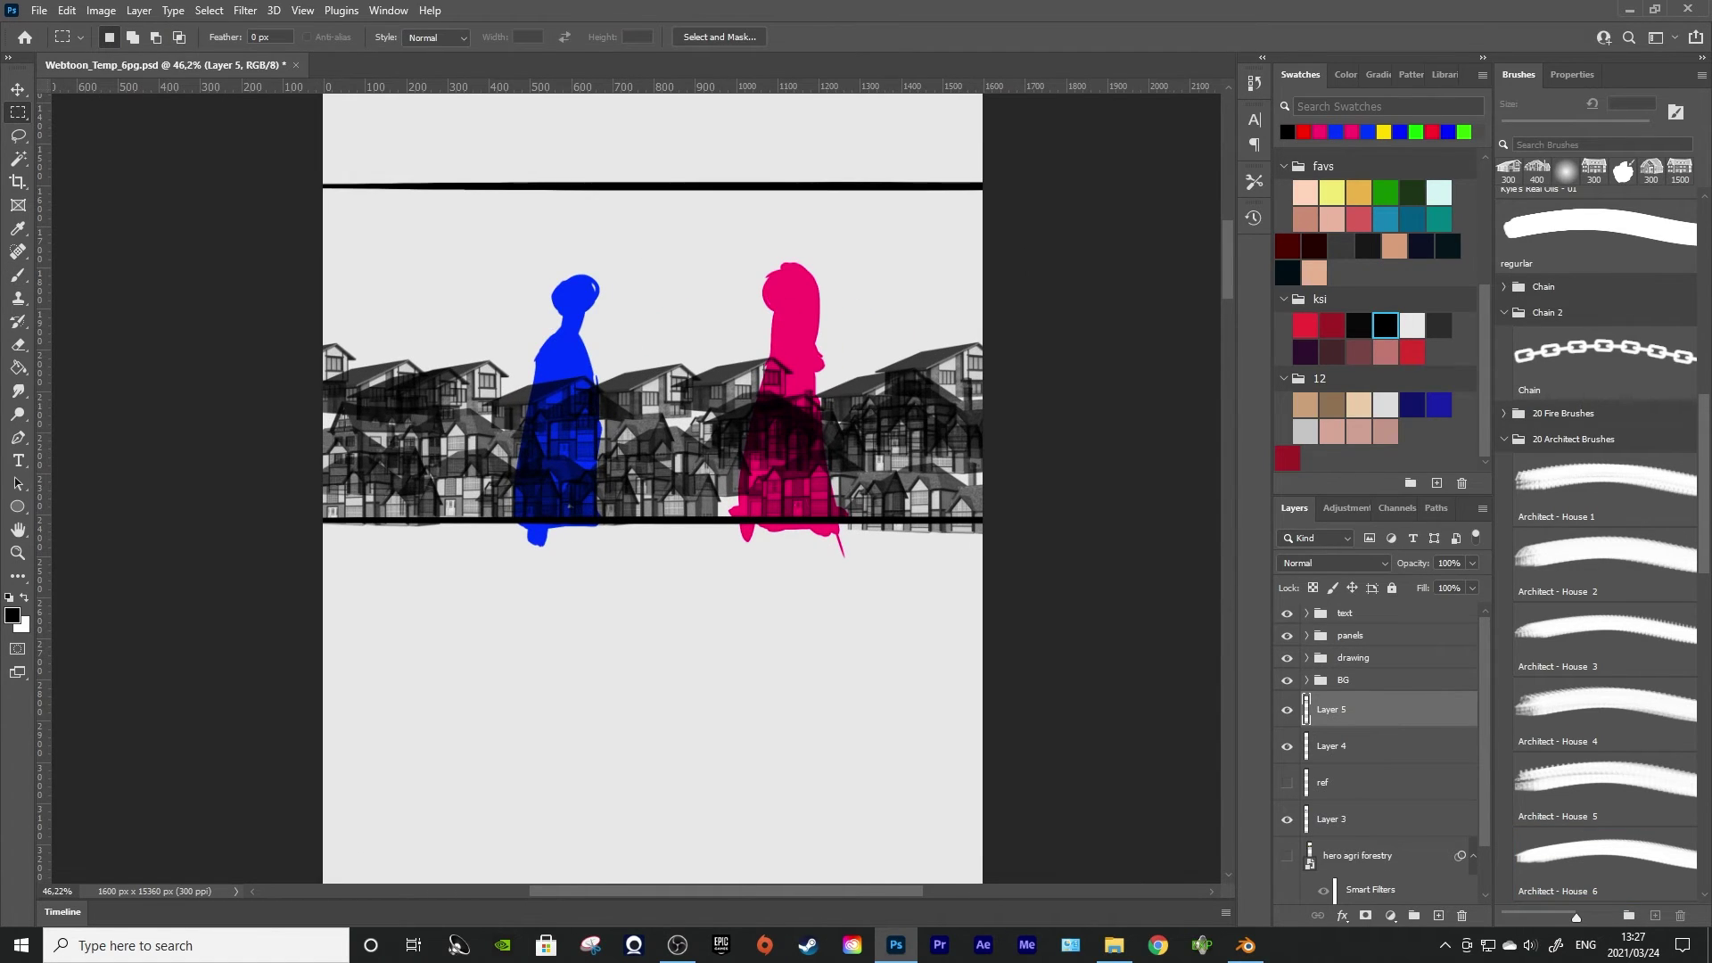
left_click(1286, 709)
left_click(1287, 709)
scroll(1377, 754, "down", 1)
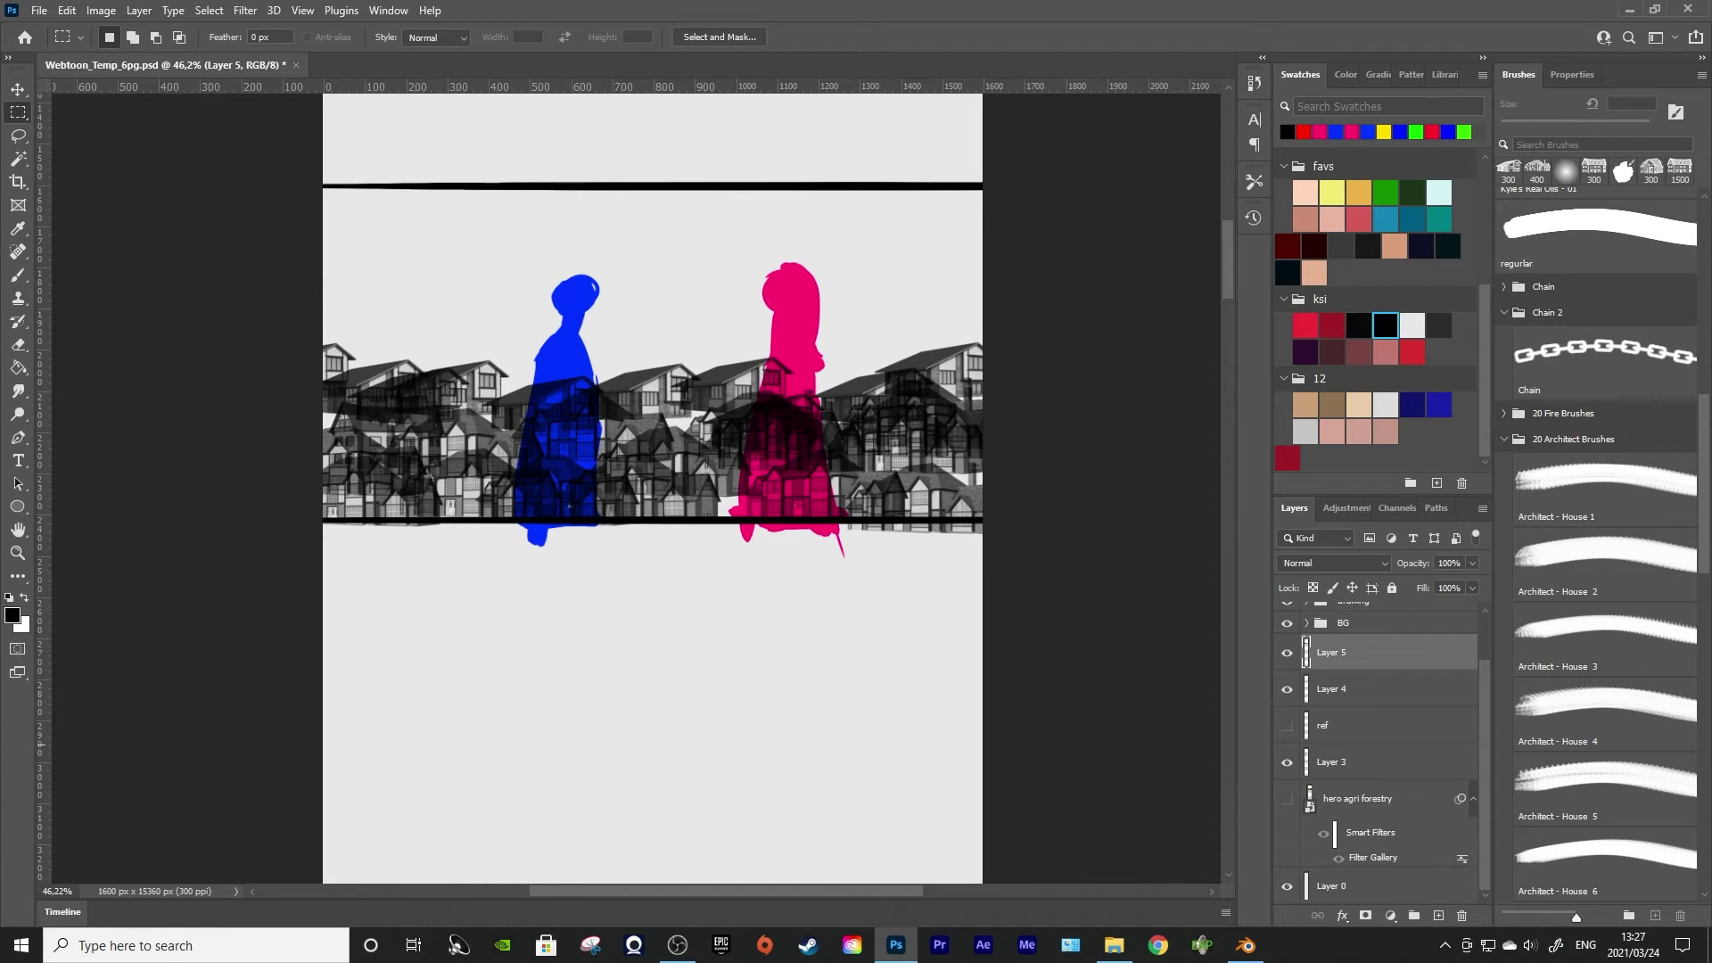
scroll(478, 563, "up", 5)
scroll(478, 564, "up", 2)
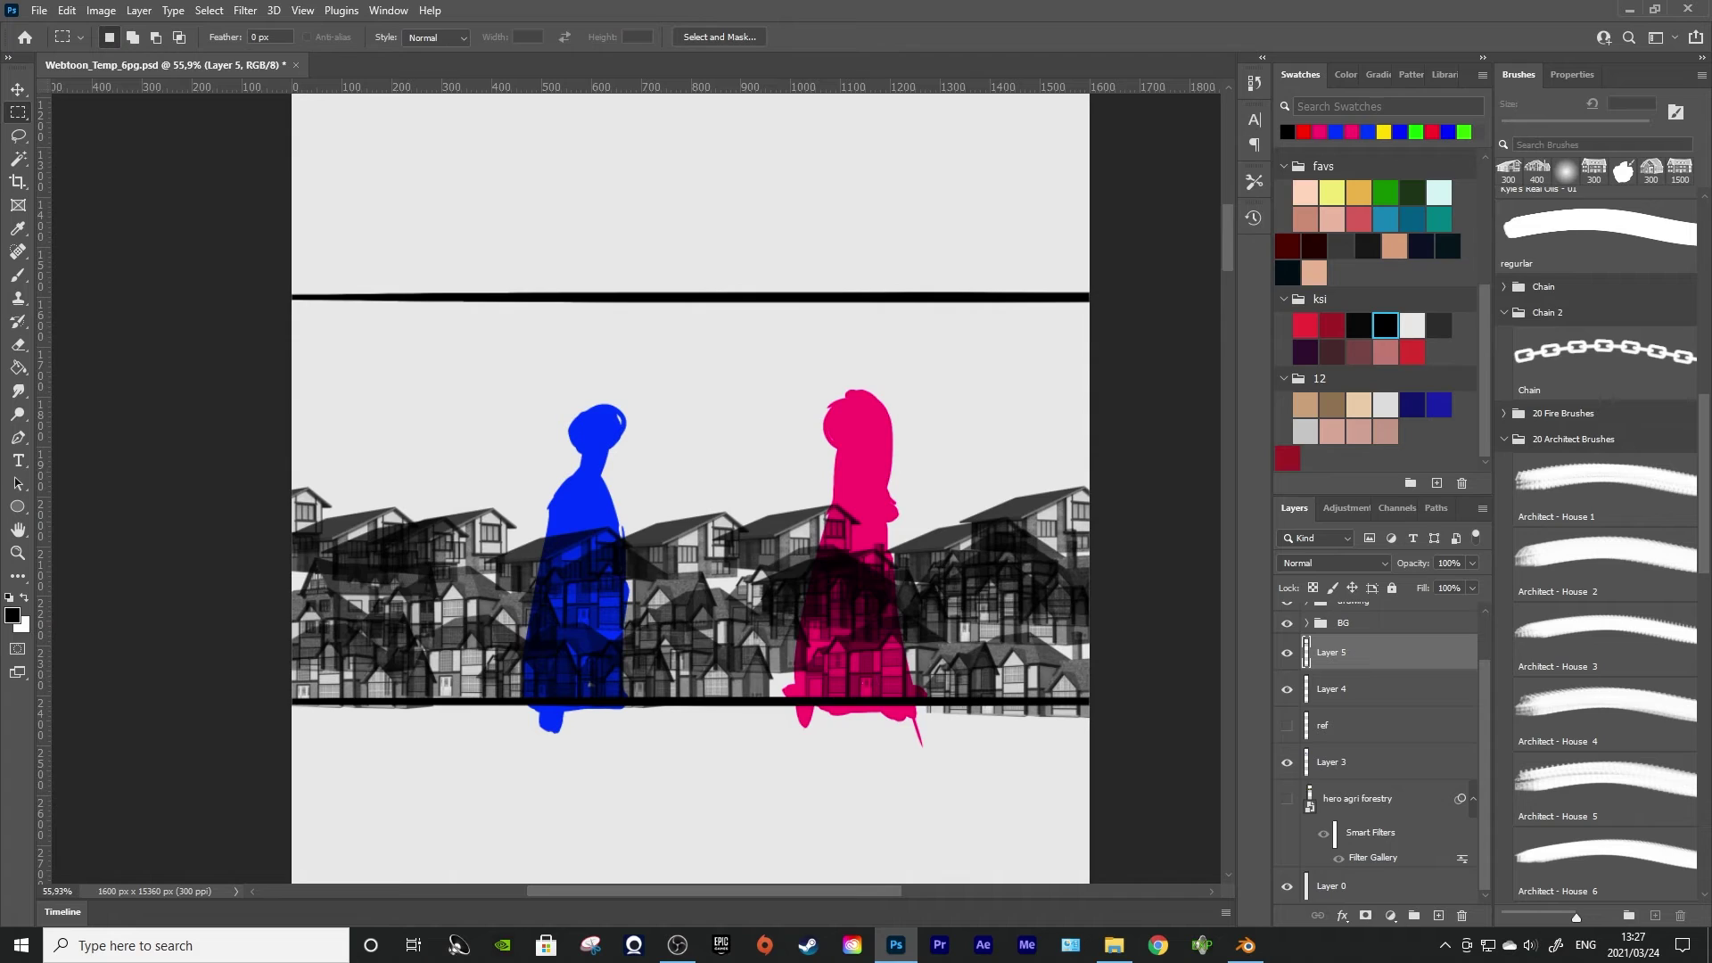
Fill a rectangular selection between the two black lines with the favs group's medium blue on a new layer beneath Layer 3
left_click(1504, 439)
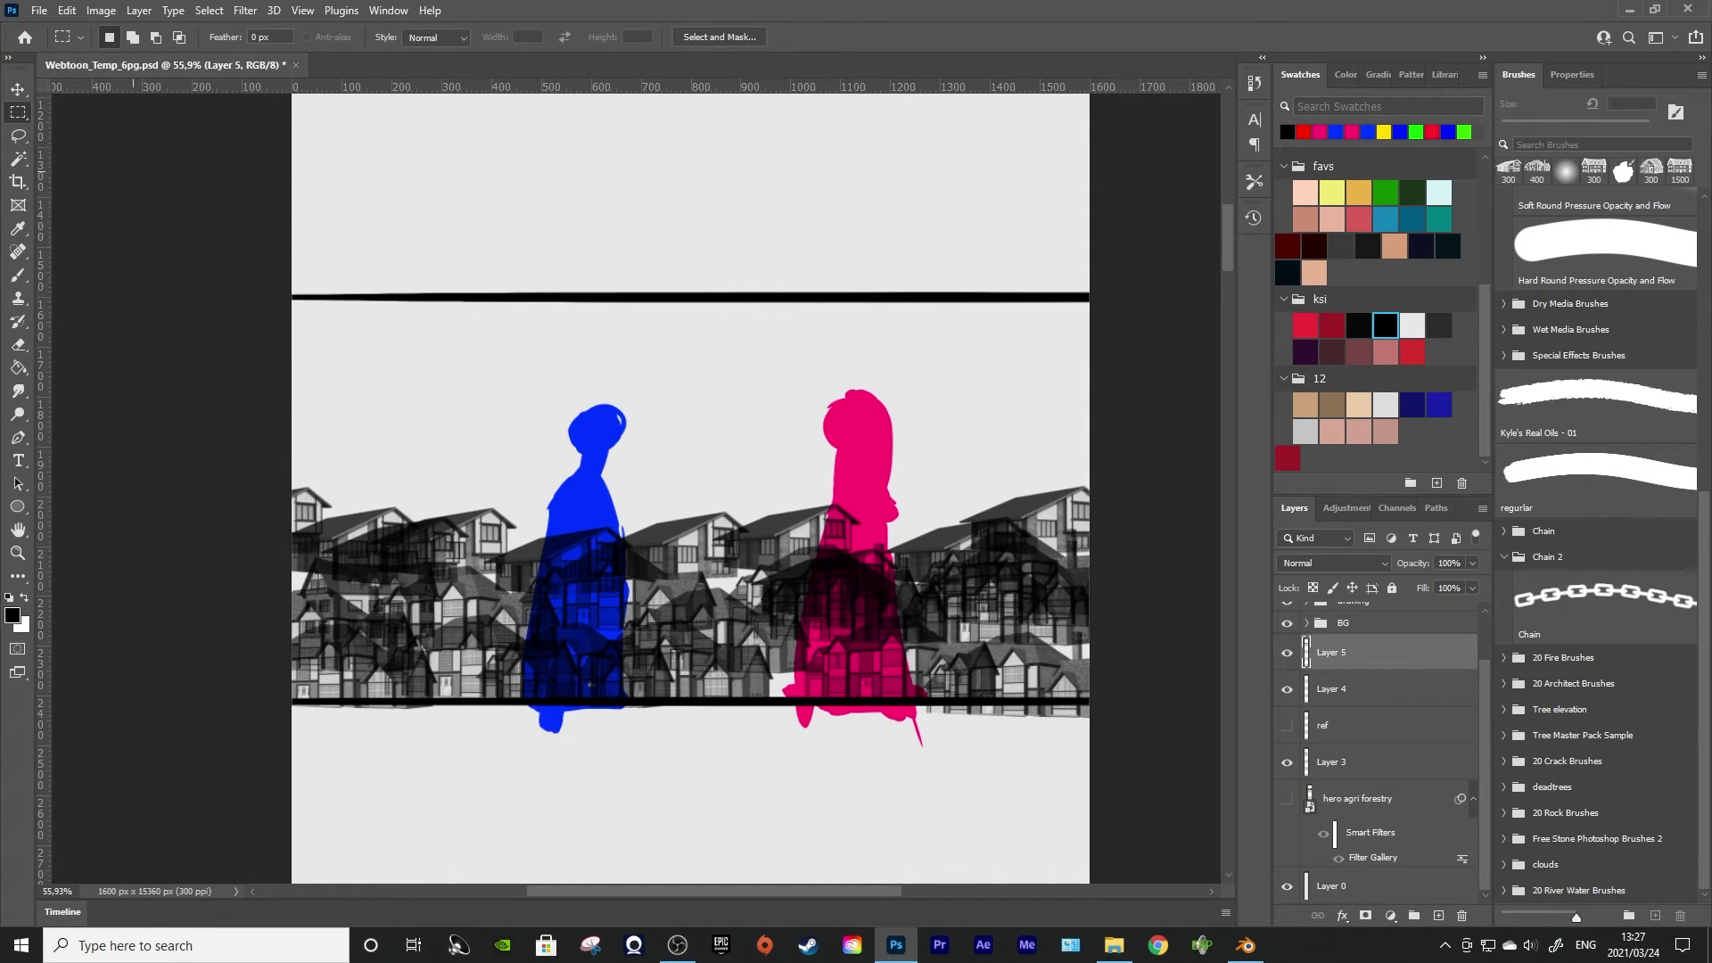
left_click_drag(294, 297, 1159, 699)
key("ctrl+shift+alt+n")
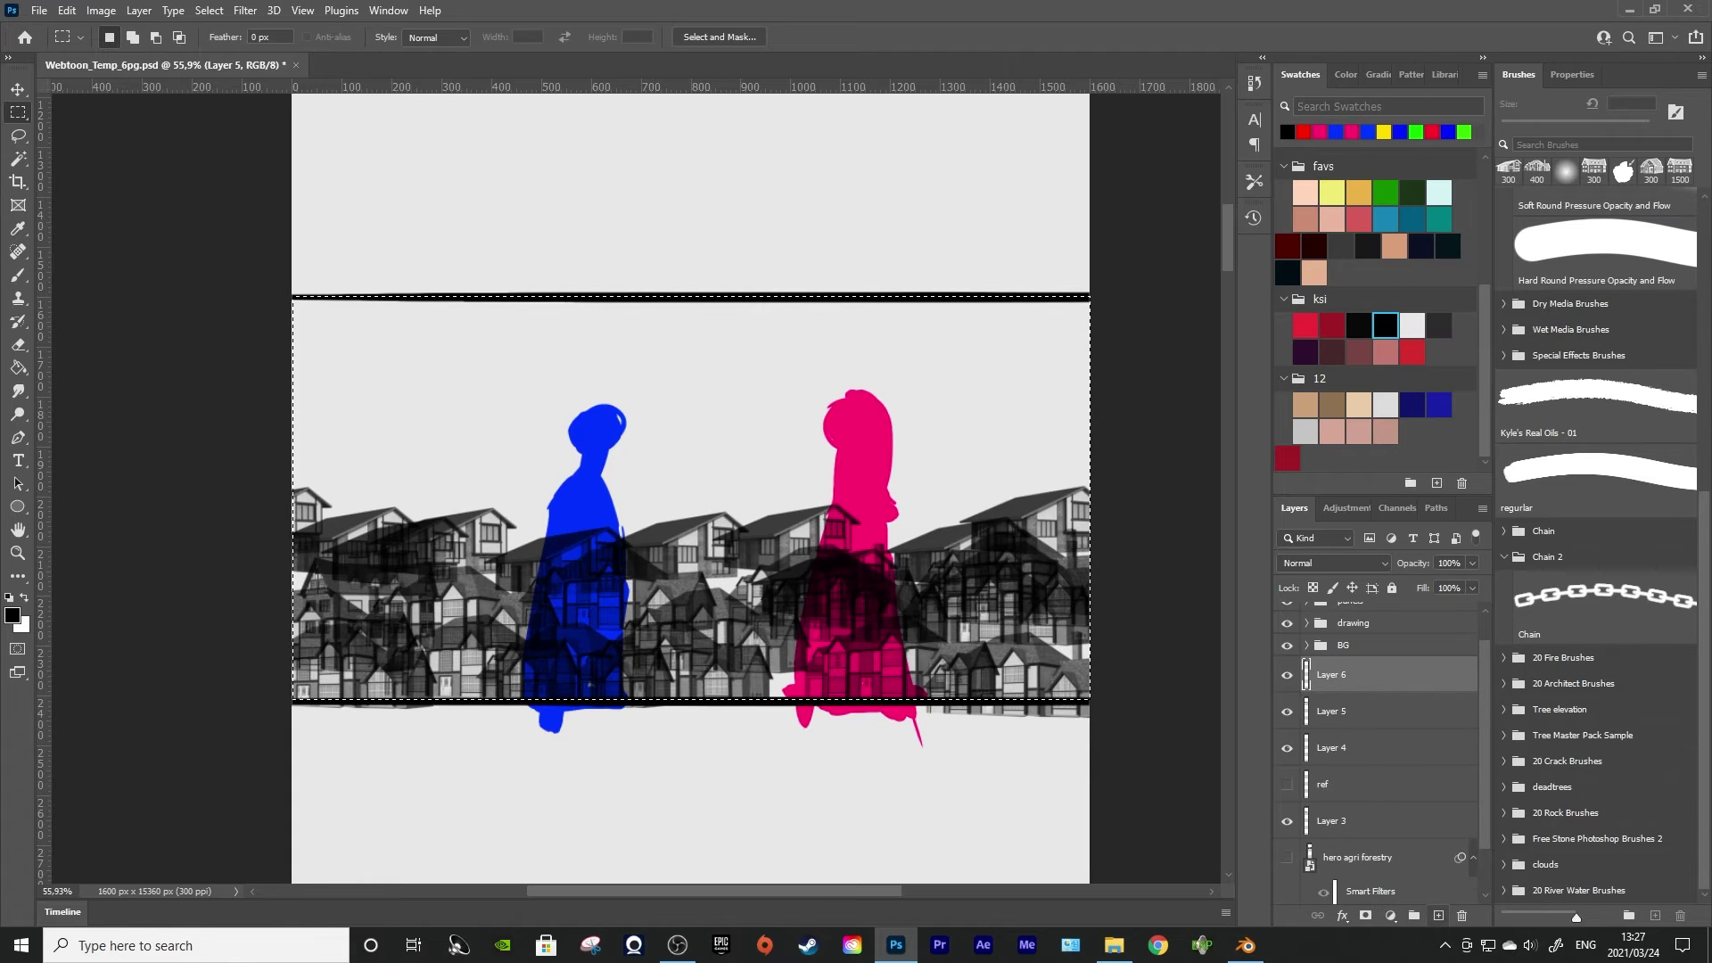
left_click_drag(1359, 675, 1359, 804)
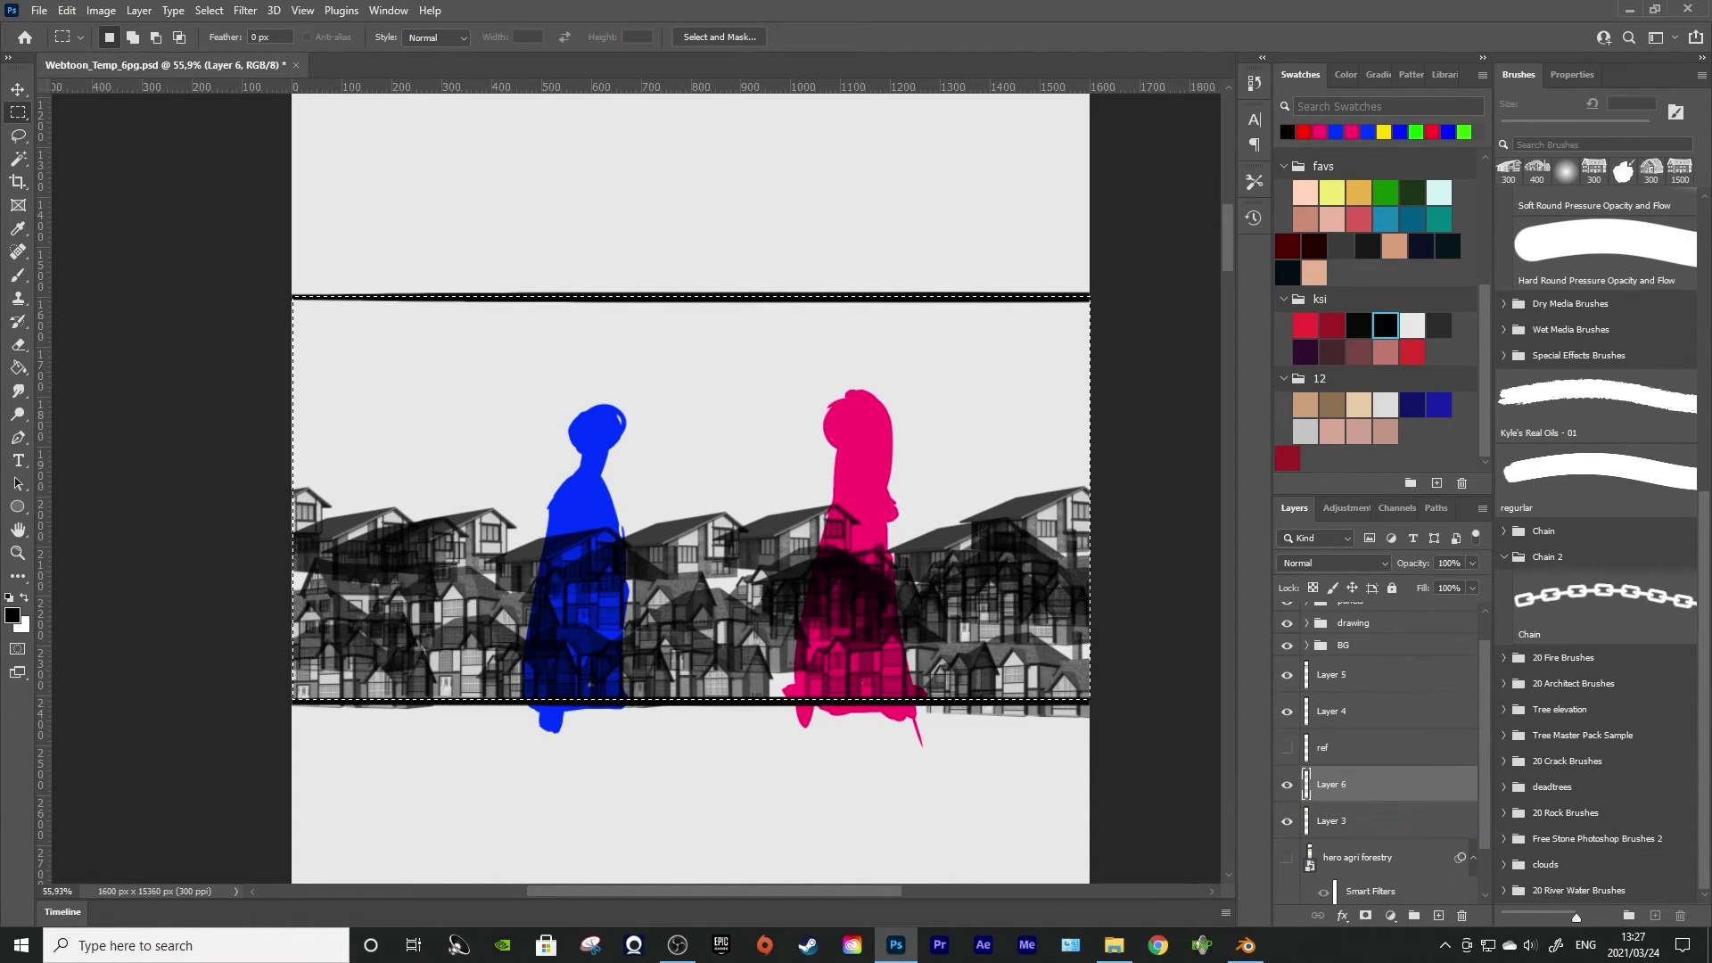
left_click(1385, 218)
key("g")
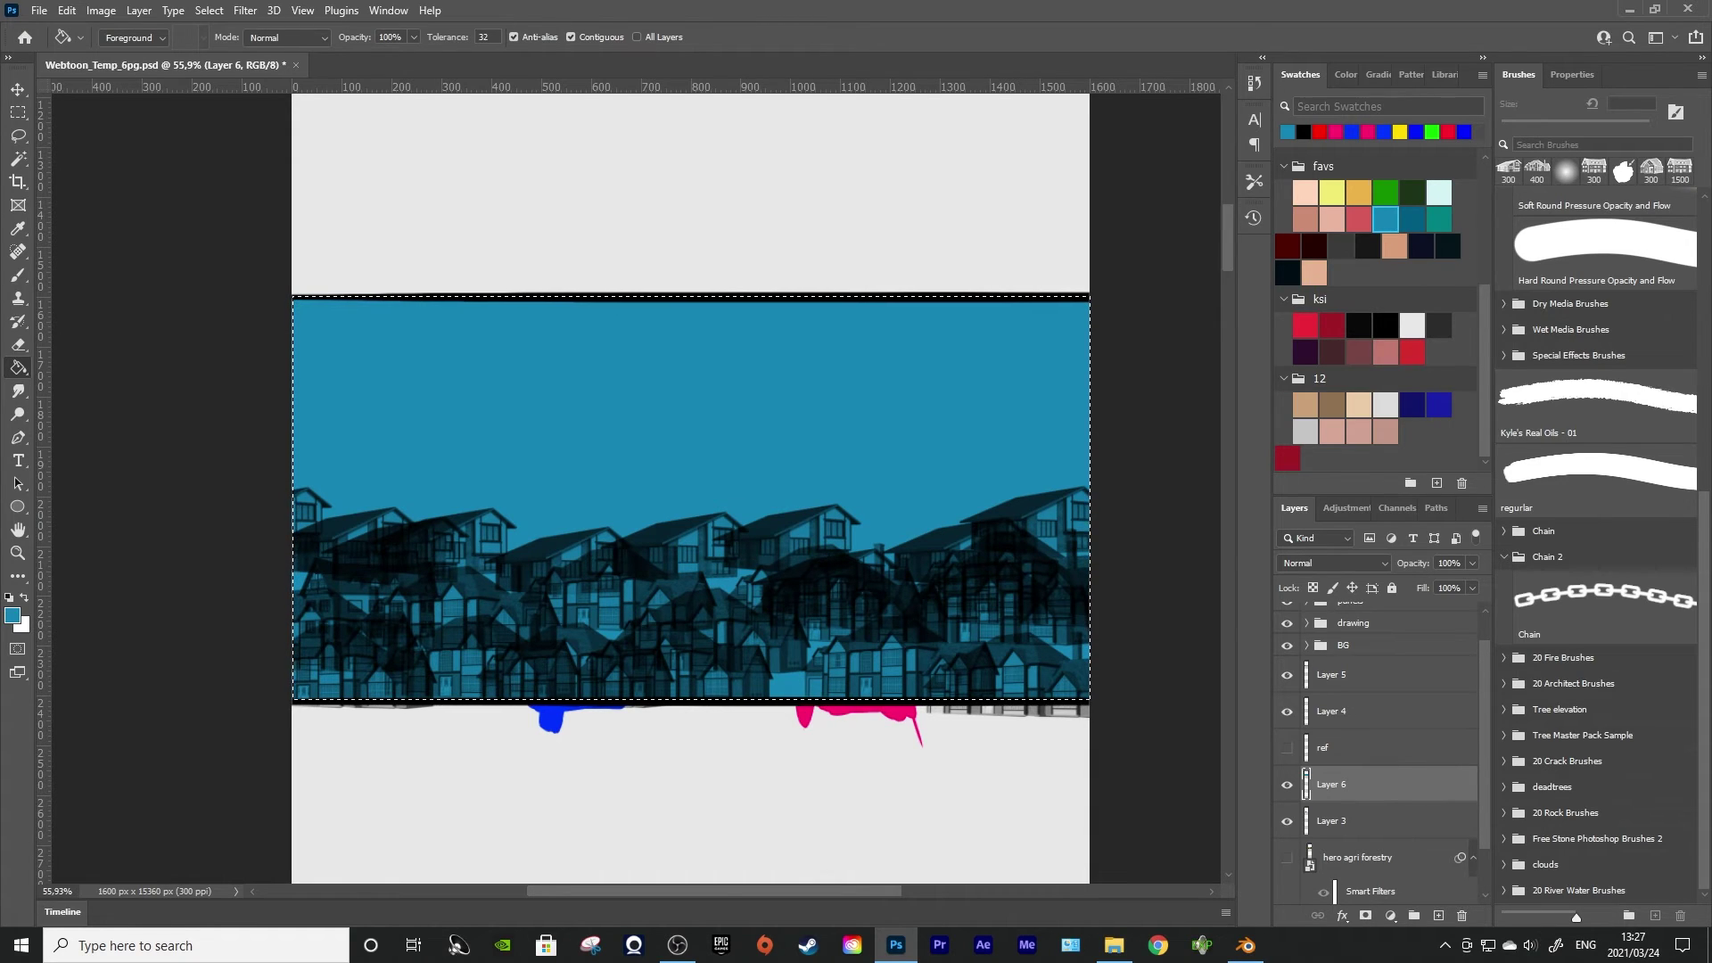
key("ctrl+bracketleft")
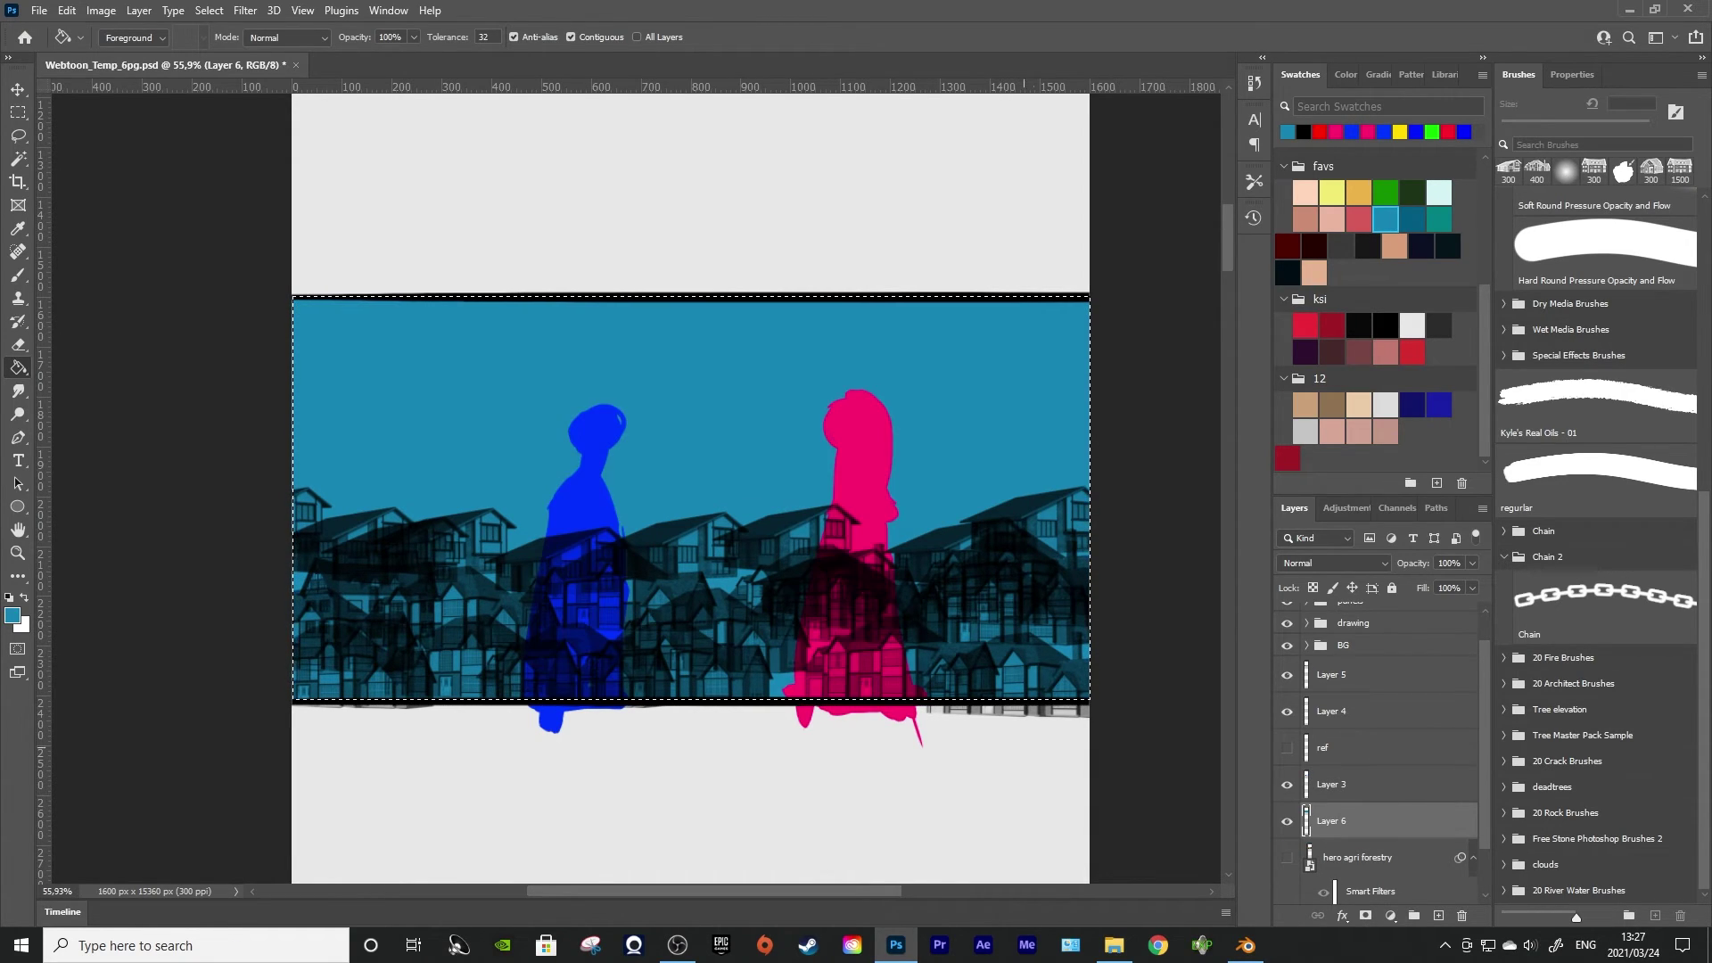
Hide Layers 5 and 4, and check Layers 3 and 6 by toggling their visibility
left_click(1286, 784)
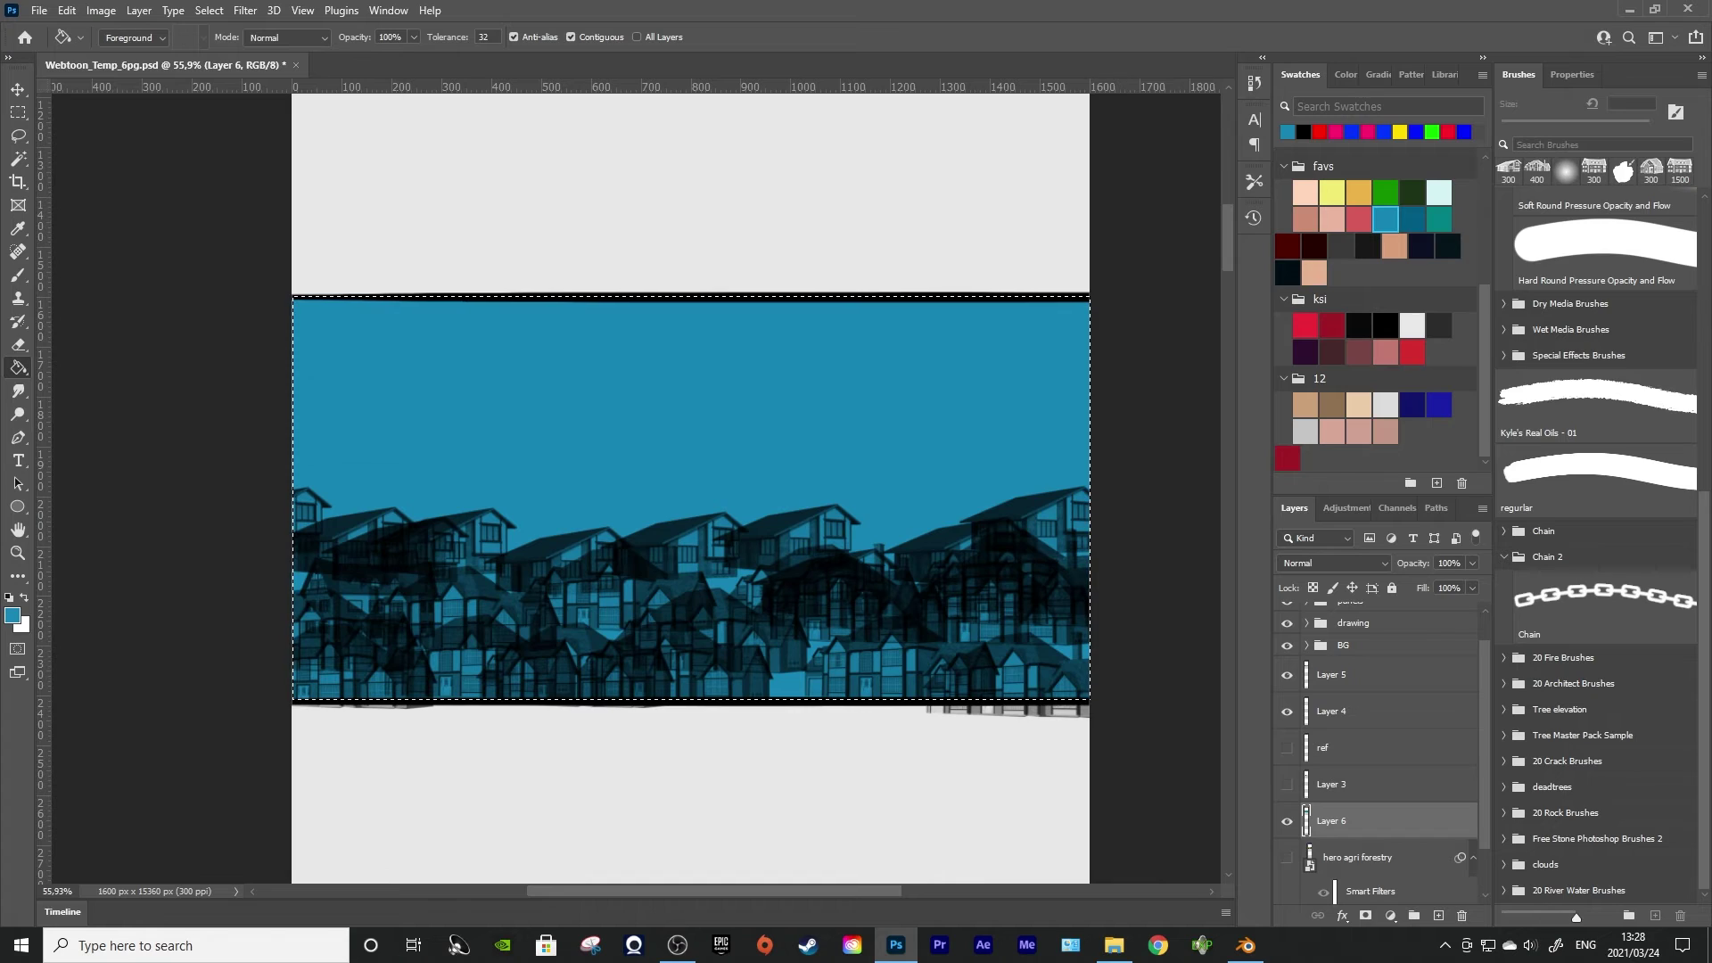
left_click(1286, 784)
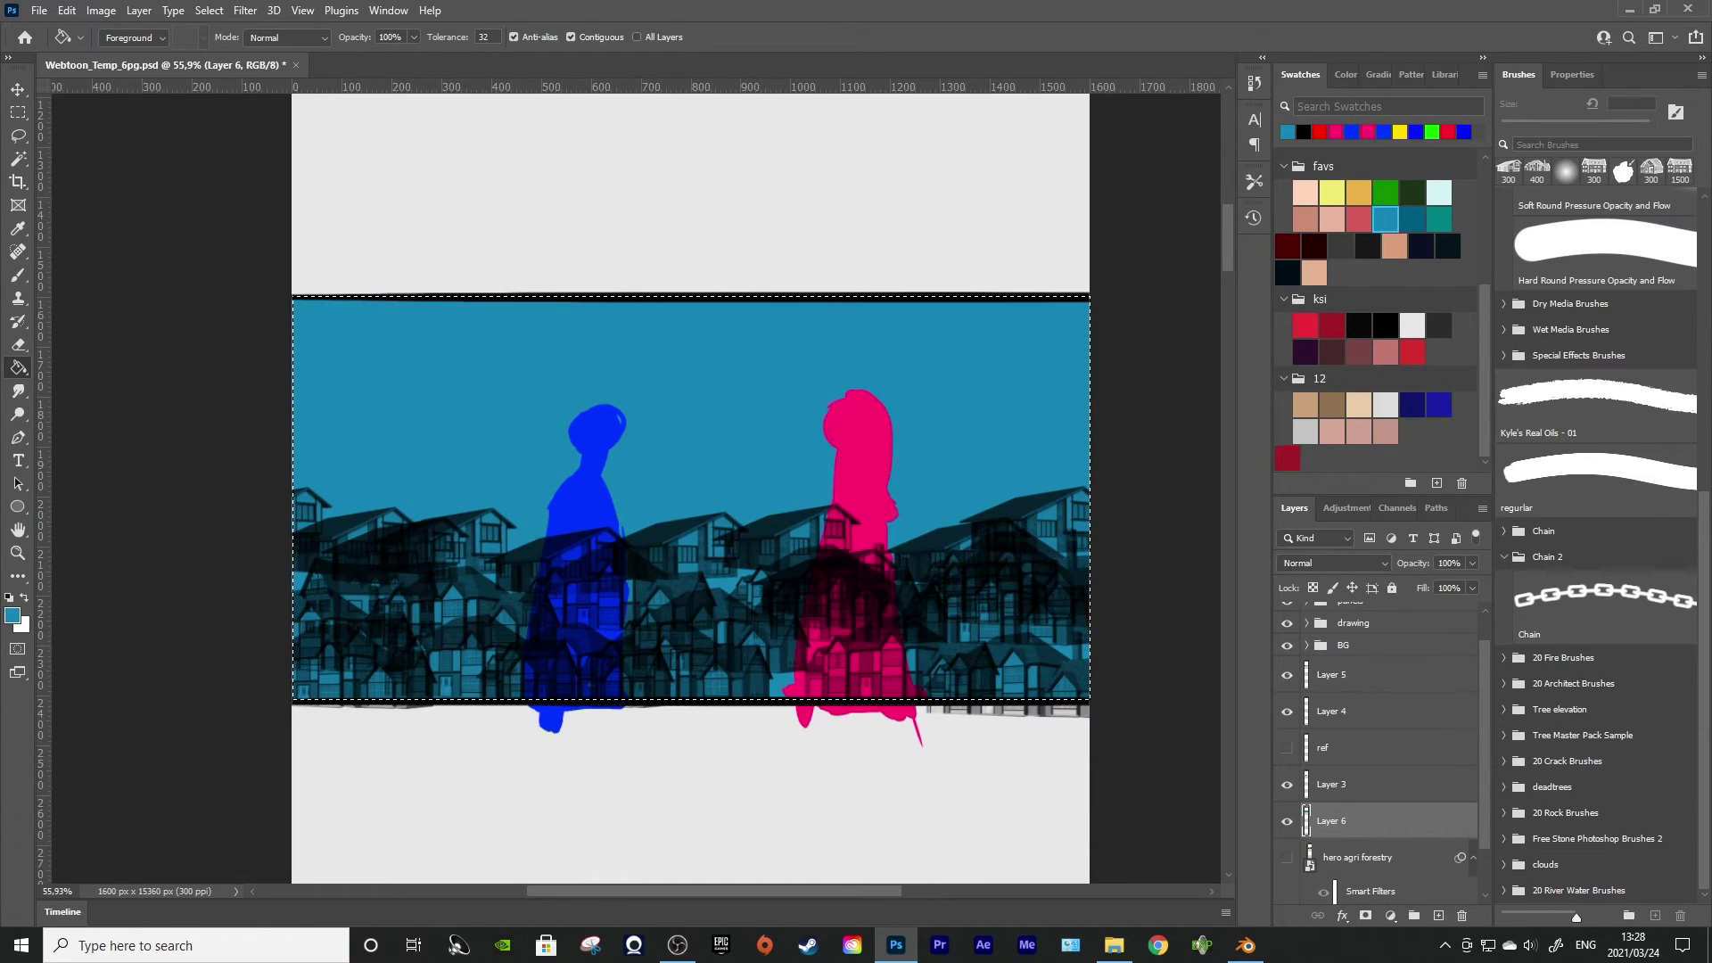
left_click(1287, 674)
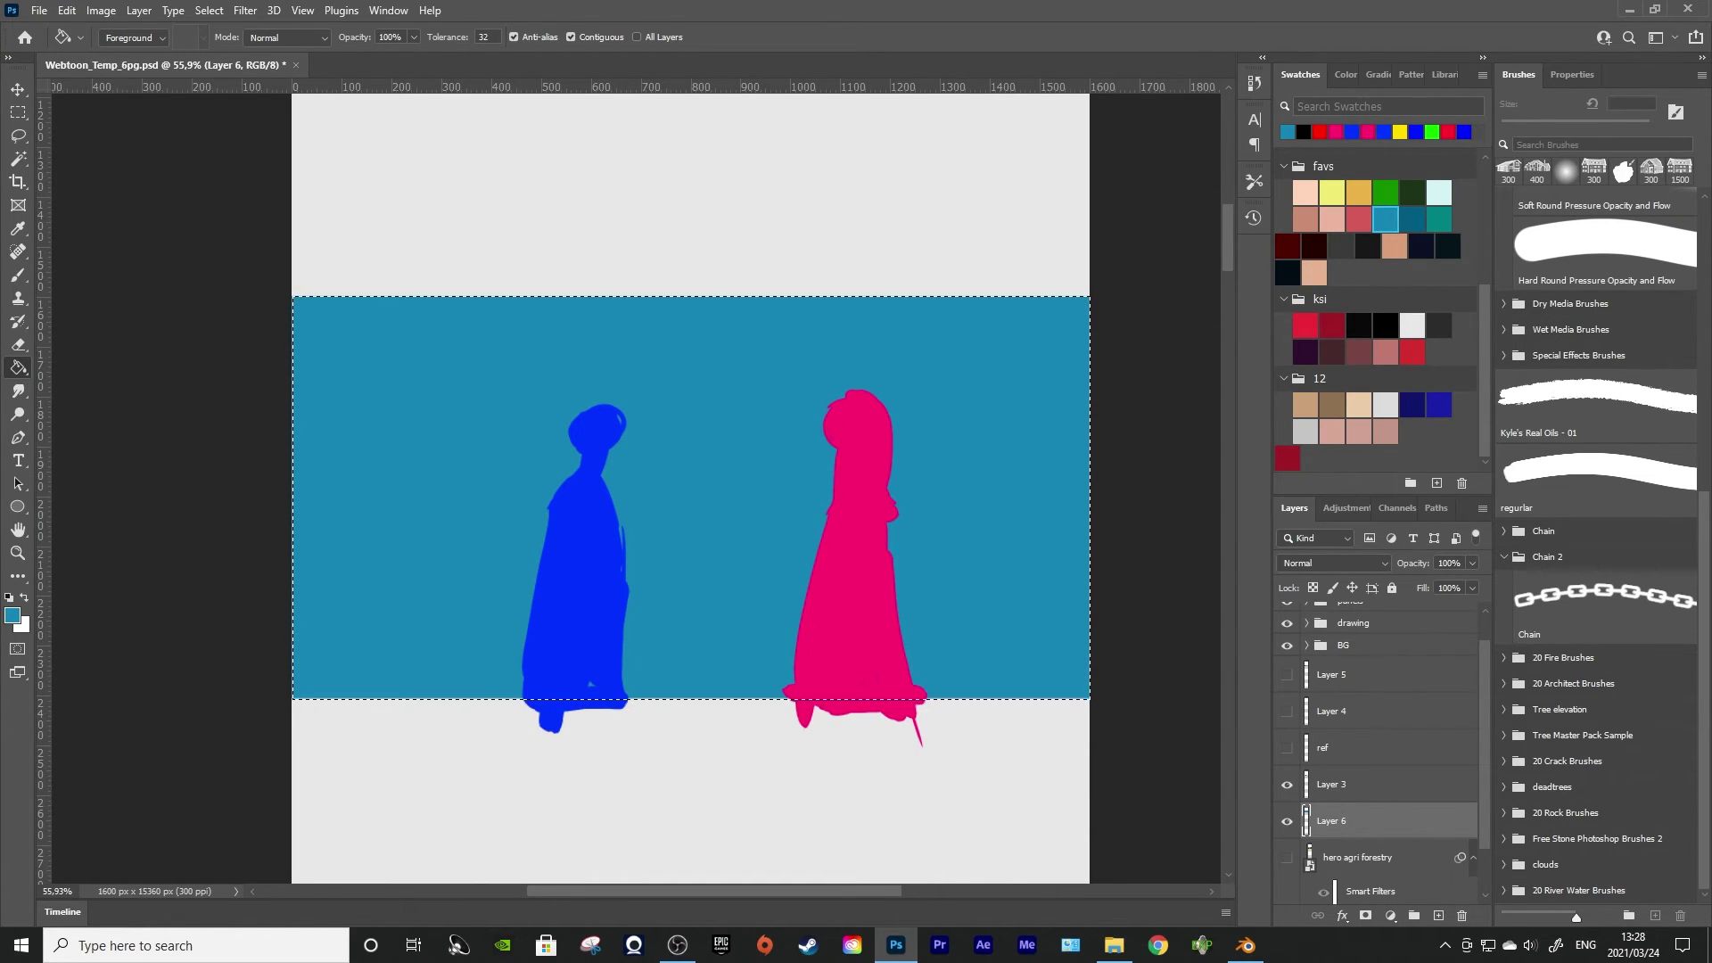
left_click(1286, 821)
left_click(1287, 821)
Stamp a white cloud with the cloud8 brush at 700 px around the blue silhouette's outer side on Layer 6
left_click(1504, 865)
scroll(1516, 861, "down", 5)
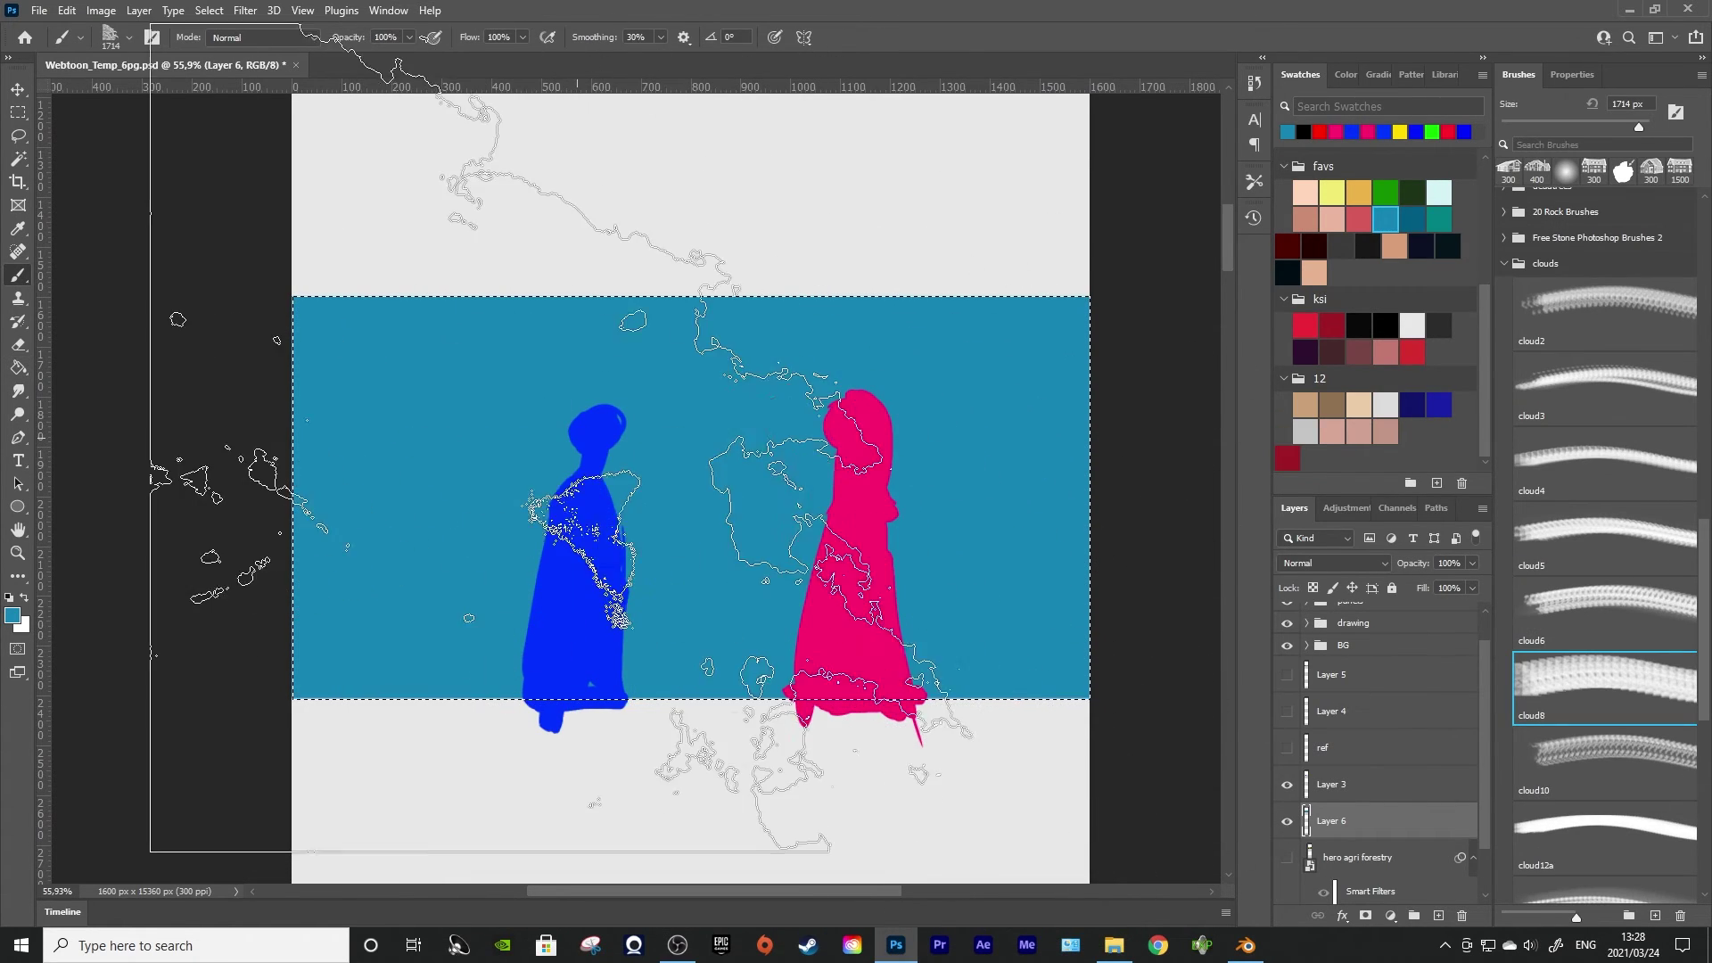
key("bracketleft")
key("bracketleft")
key("bracketleft")
key("bracketleft")
key("bracketleft")
key("bracketleft")
key("bracketleft")
key("bracketleft")
key("bracketleft")
key("bracketleft")
key("bracketleft")
key("x")
left_click(448, 539)
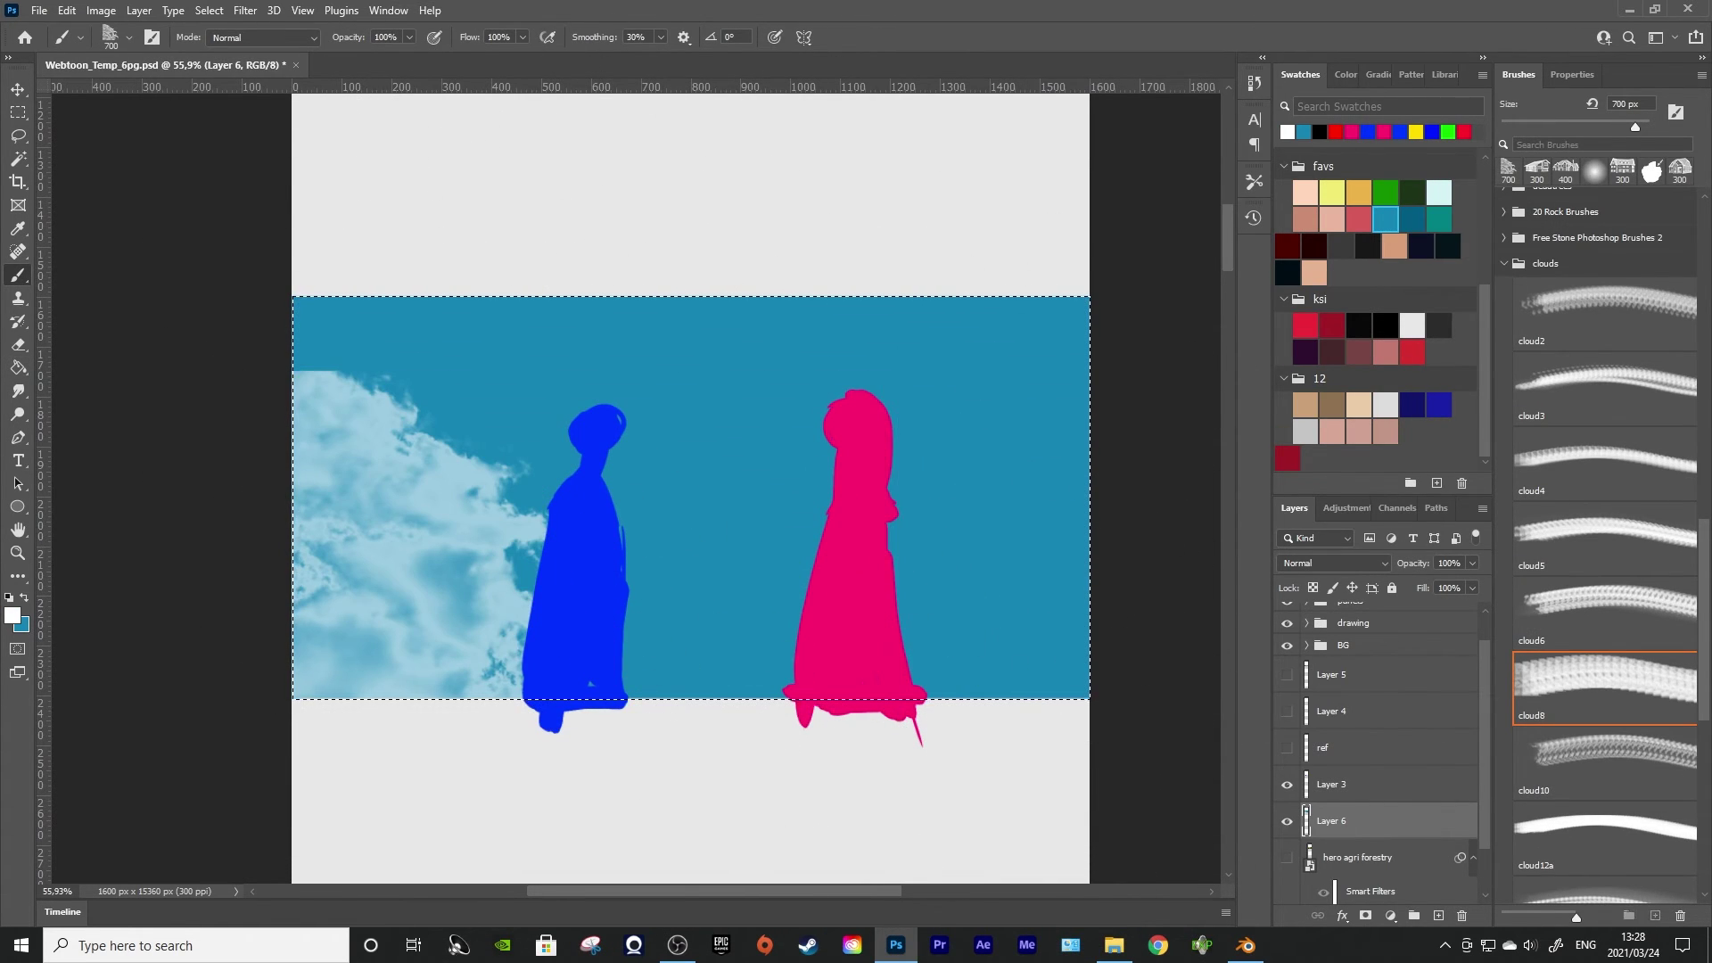
Fill the rest of the blue sky with white cloud10 and cloud6 stamps at 2500 px, and clear the selection
left_click(1604, 762)
left_click(900, 499)
left_click(1605, 613)
left_click(758, 464)
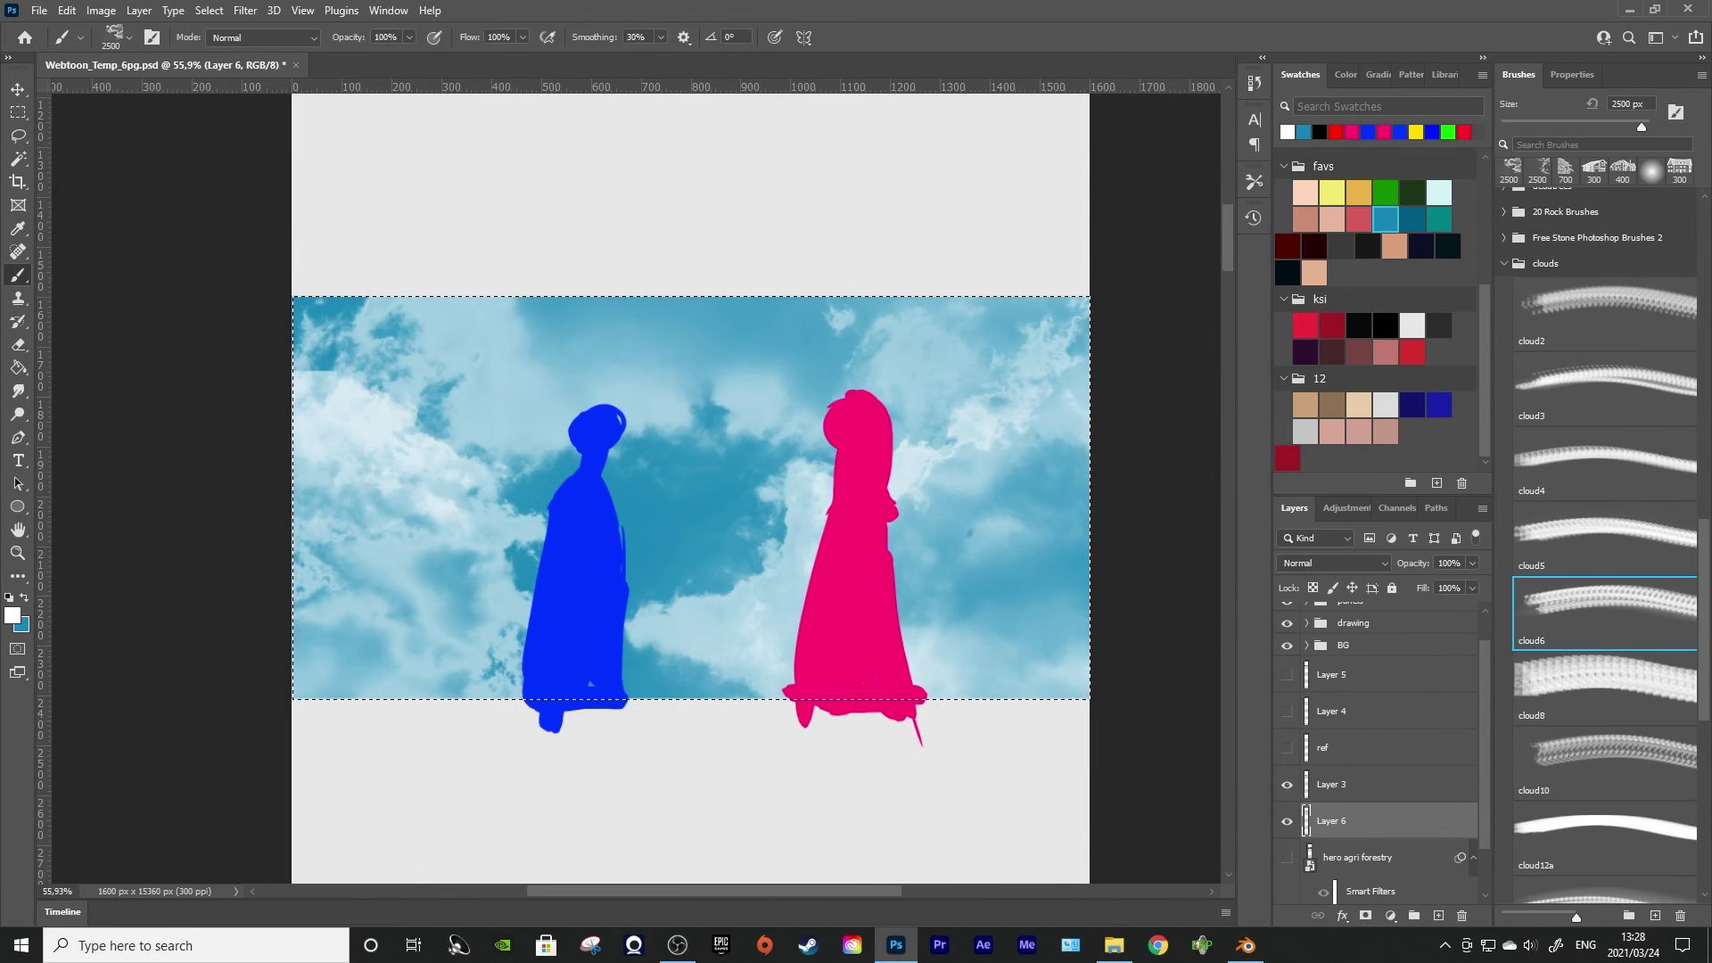
left_click(18, 113)
key("ctrl+d")
scroll(1045, 503, "up", 2)
scroll(695, 517, "down", 5)
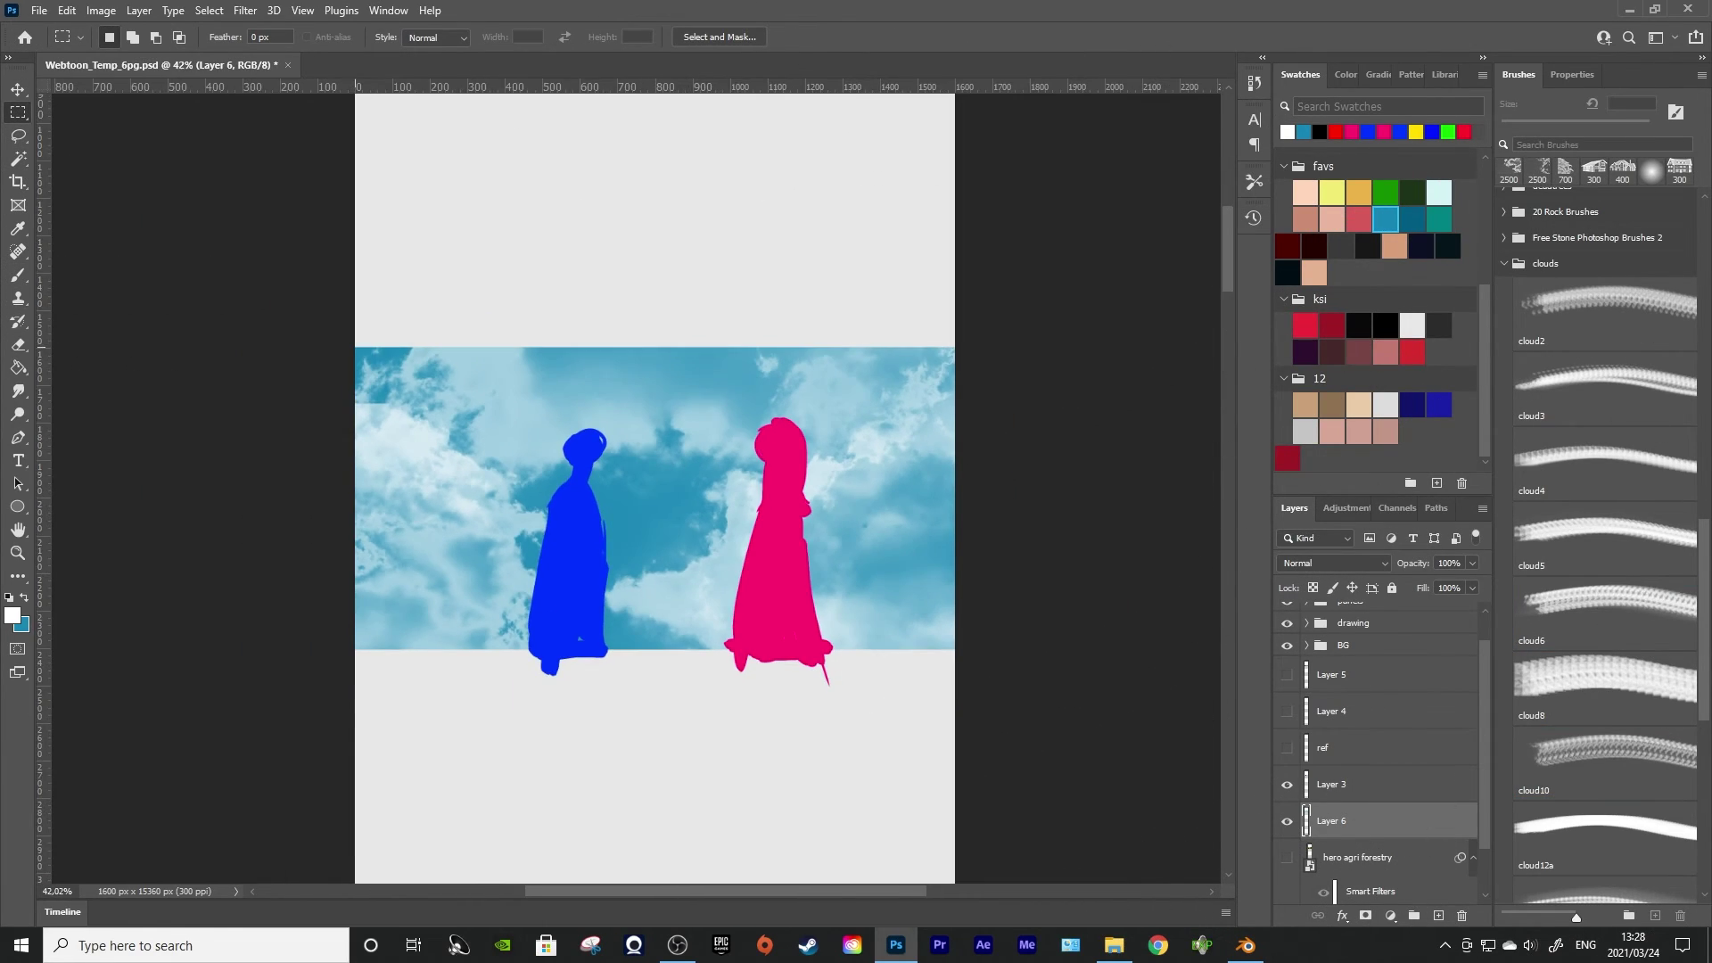
scroll(379, 399, "up", 8)
Sample a light blue from the clouds and dab it with a soft round brush above the panel near the page's outer edge
key("b")
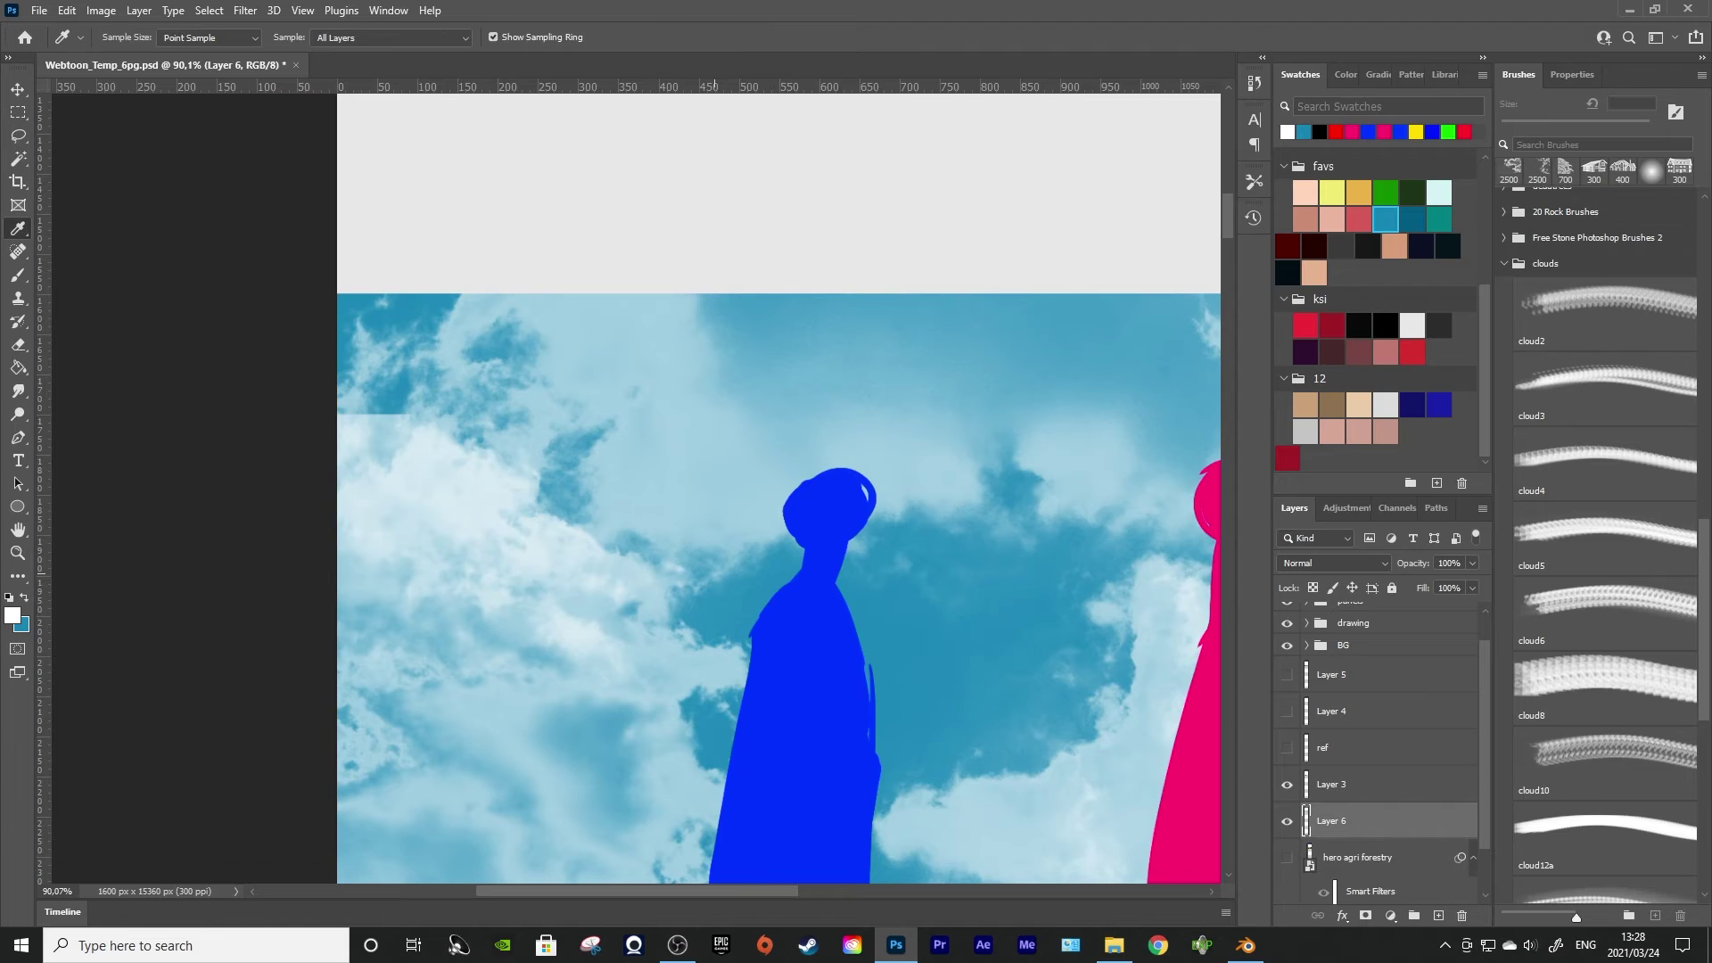
right_click(440, 398)
double_click(622, 381)
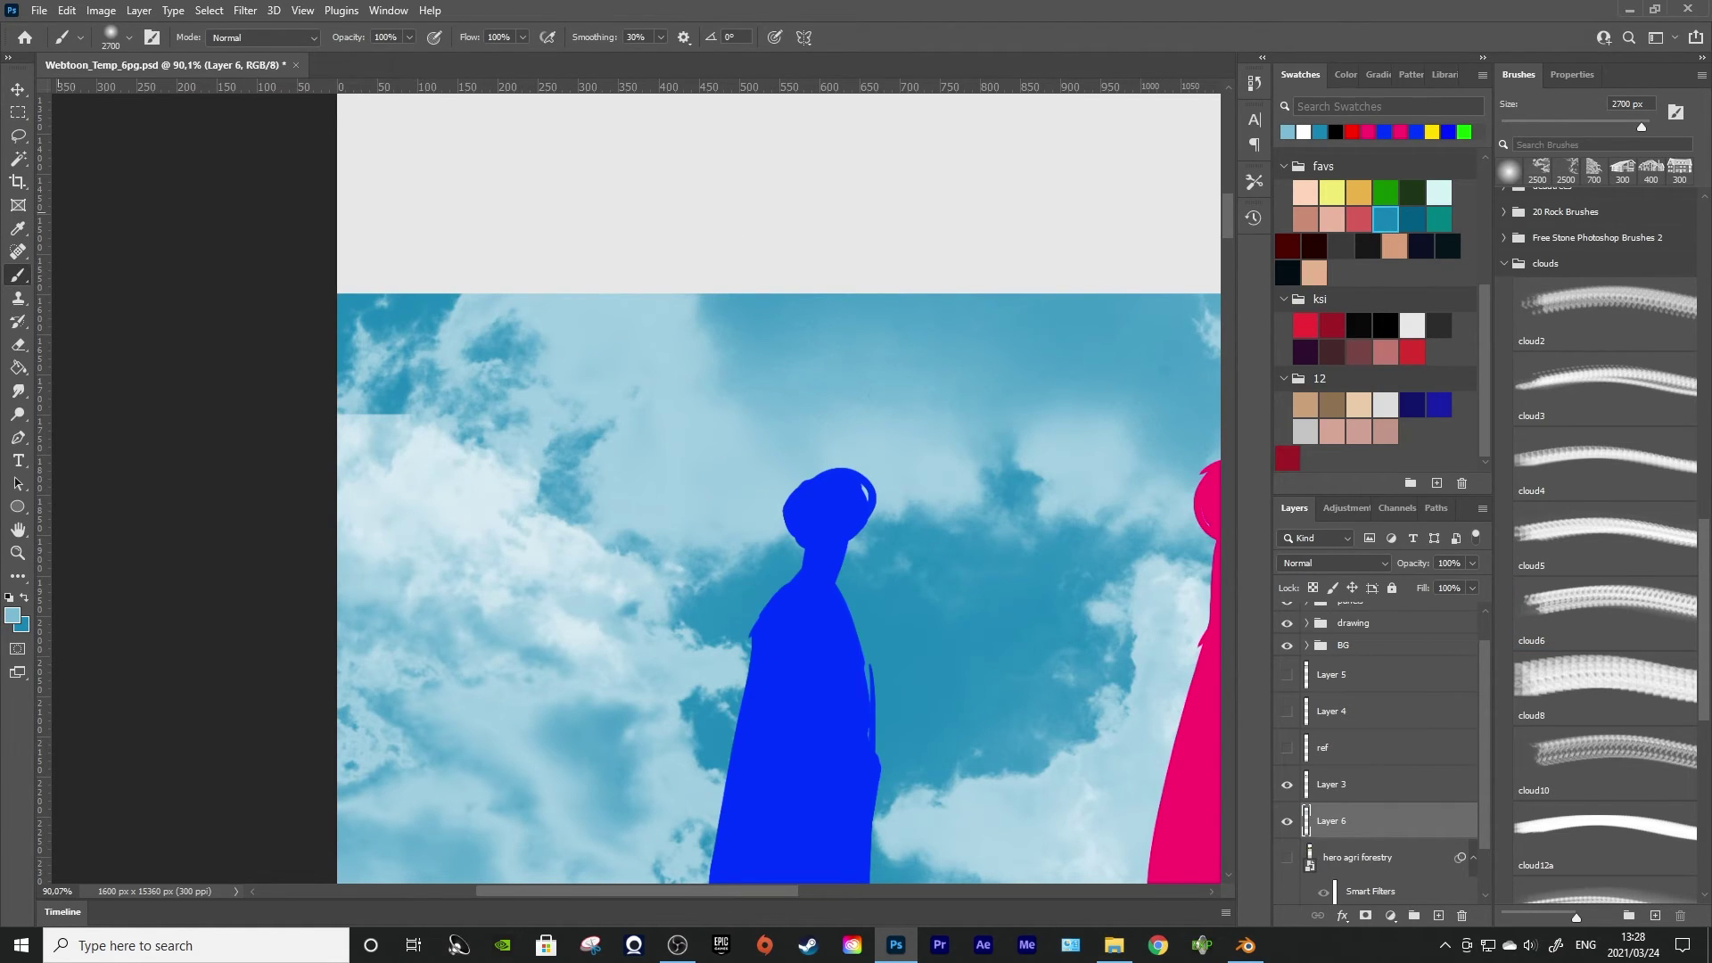
right_click(57, 212)
left_click(299, 233)
key("bracketleft")
key("bracketleft")
key("bracketleft")
key("bracketleft")
key("bracketleft")
key("bracketleft")
key("bracketleft")
key("bracketleft")
key("bracketleft")
key("bracketleft")
key("bracketleft")
key("bracketleft")
key("bracketleft")
key("bracketleft")
key("bracketleft")
key("bracketleft")
key("bracketleft")
key("bracketleft")
key("bracketleft")
key("bracketleft")
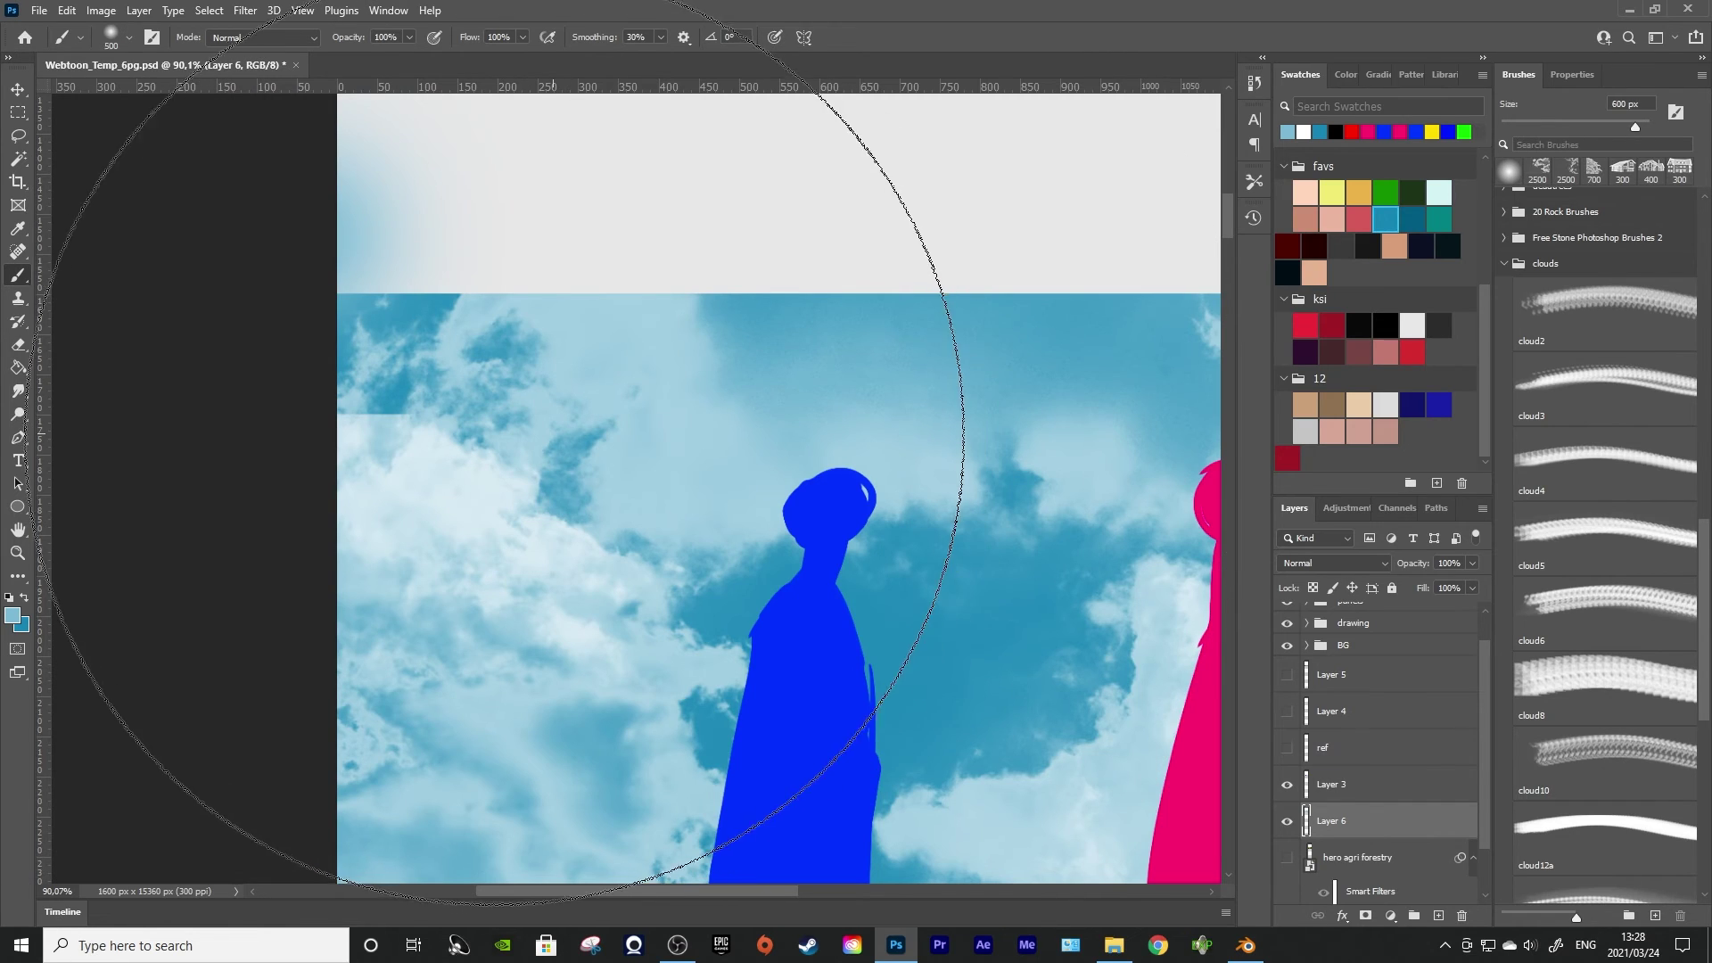
Paint over the hard cloud edge near the page's outer edge with a 70 px soft round brush in sampled sky blue
right_click(437, 439)
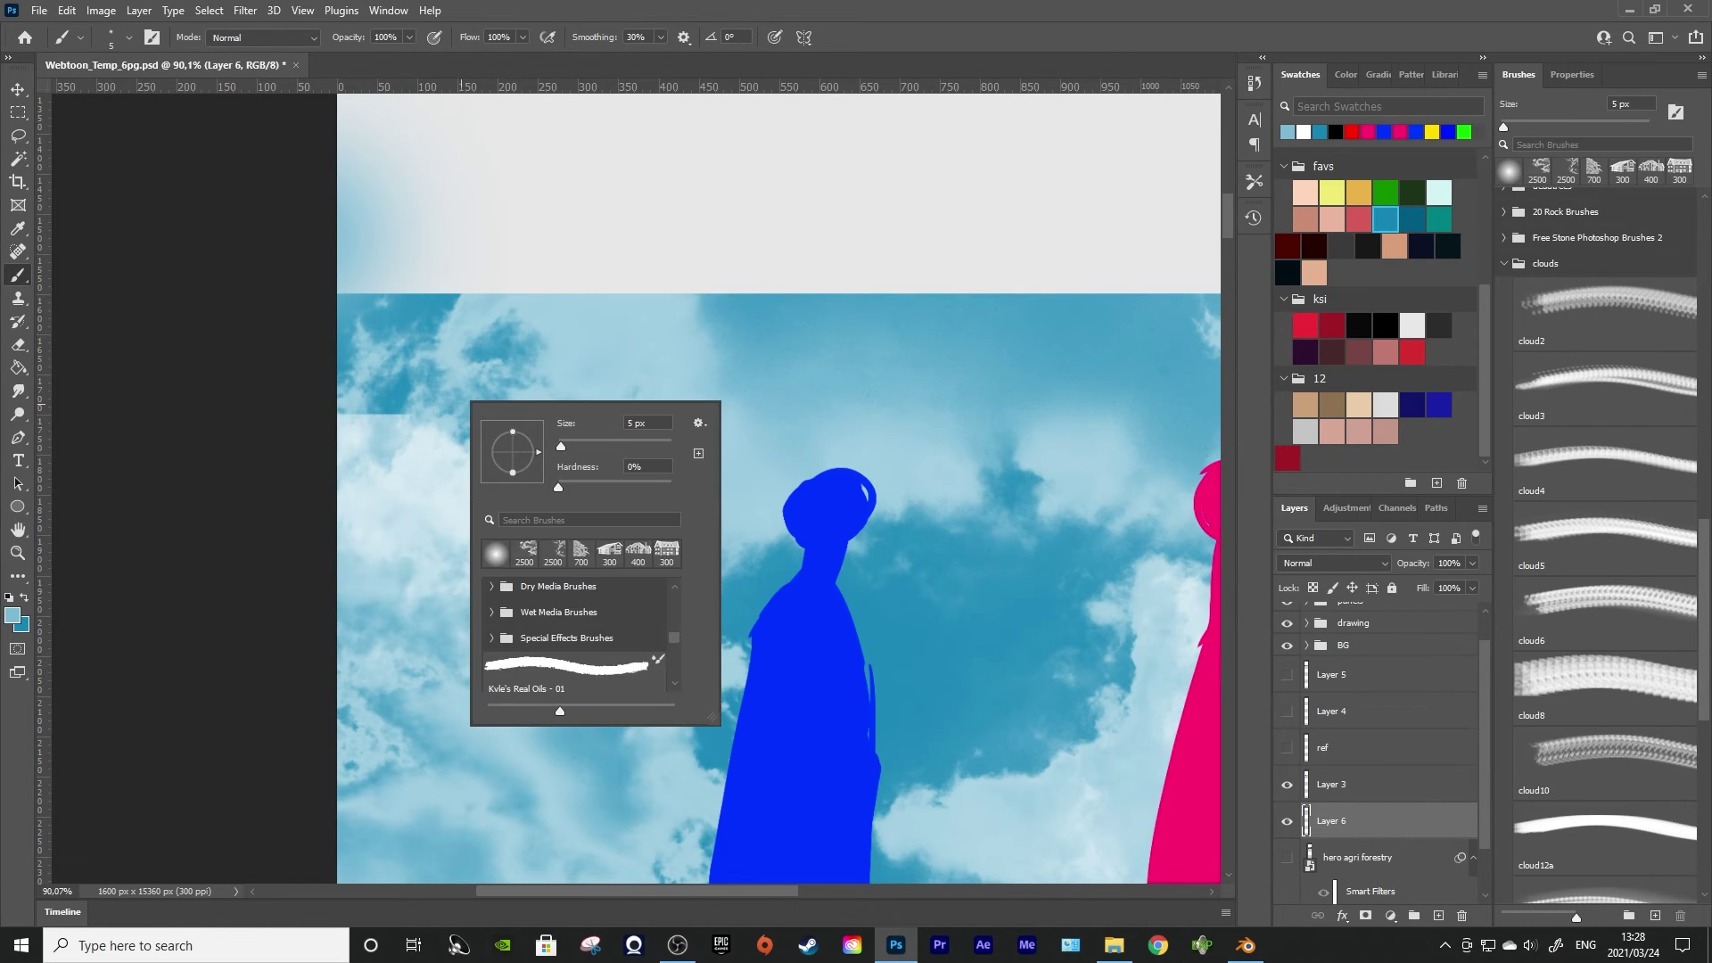
double_click(496, 554)
key("bracketright")
key("bracketright")
key("bracketright")
key("bracketright")
key("bracketright")
key("bracketright")
key("bracketright")
key("bracketright")
key("bracketright")
key("bracketright")
key("bracketright")
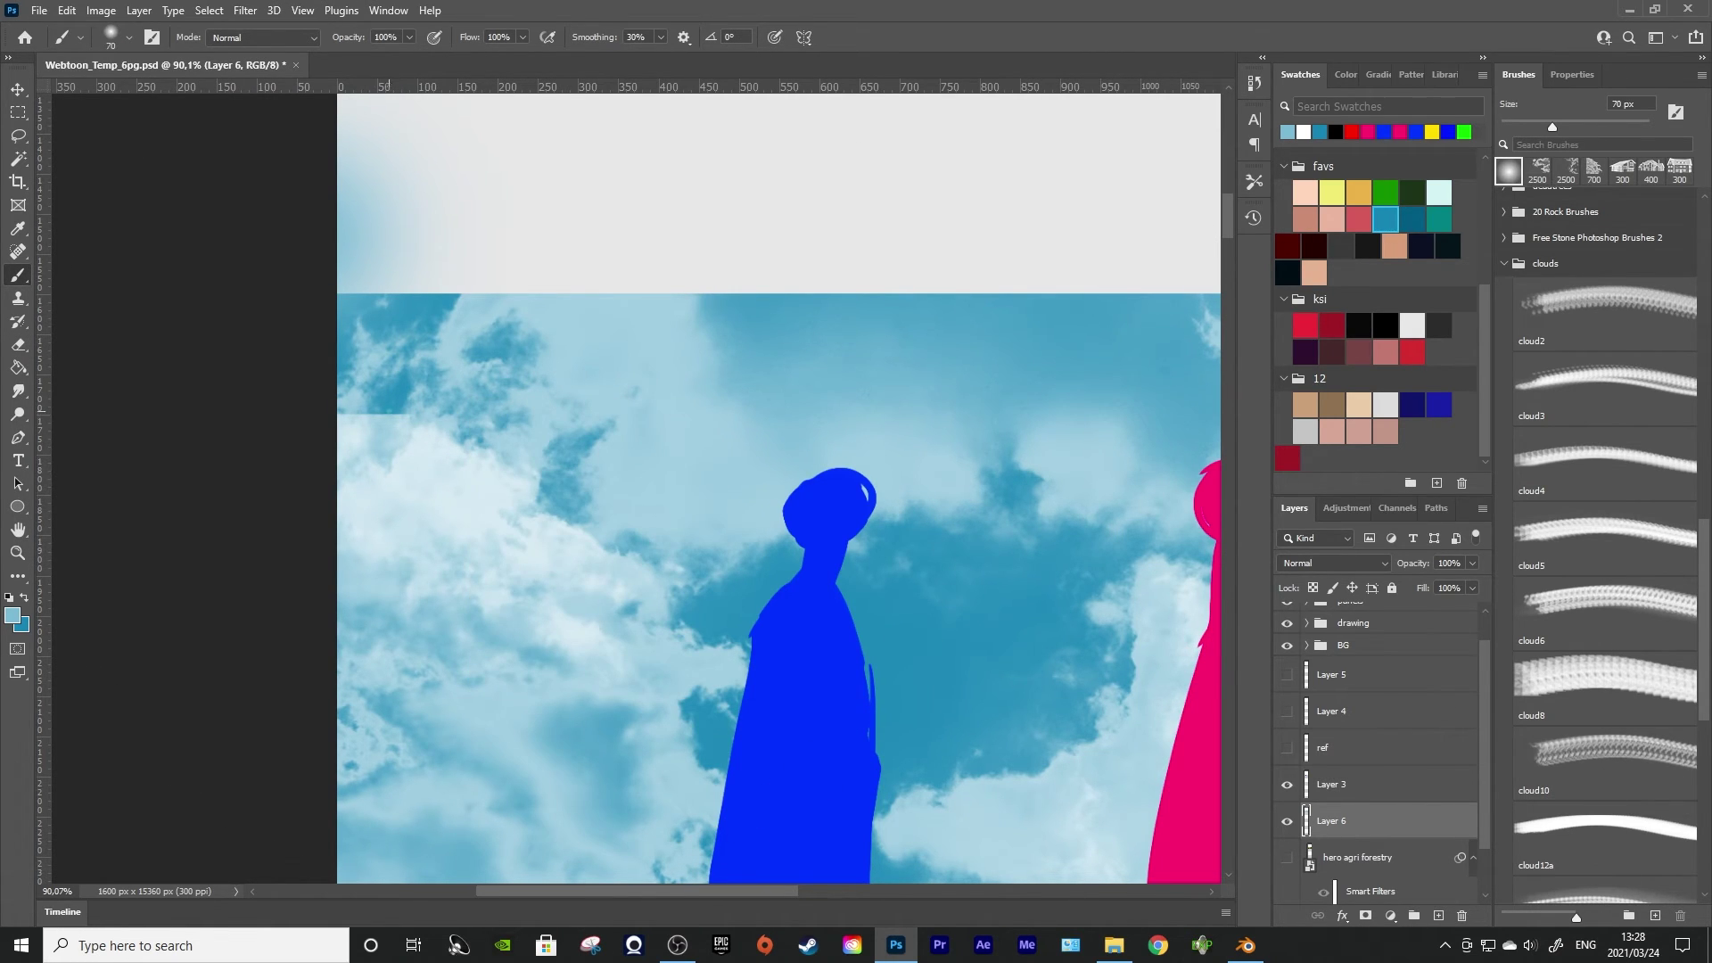
left_click(390, 411, "alt")
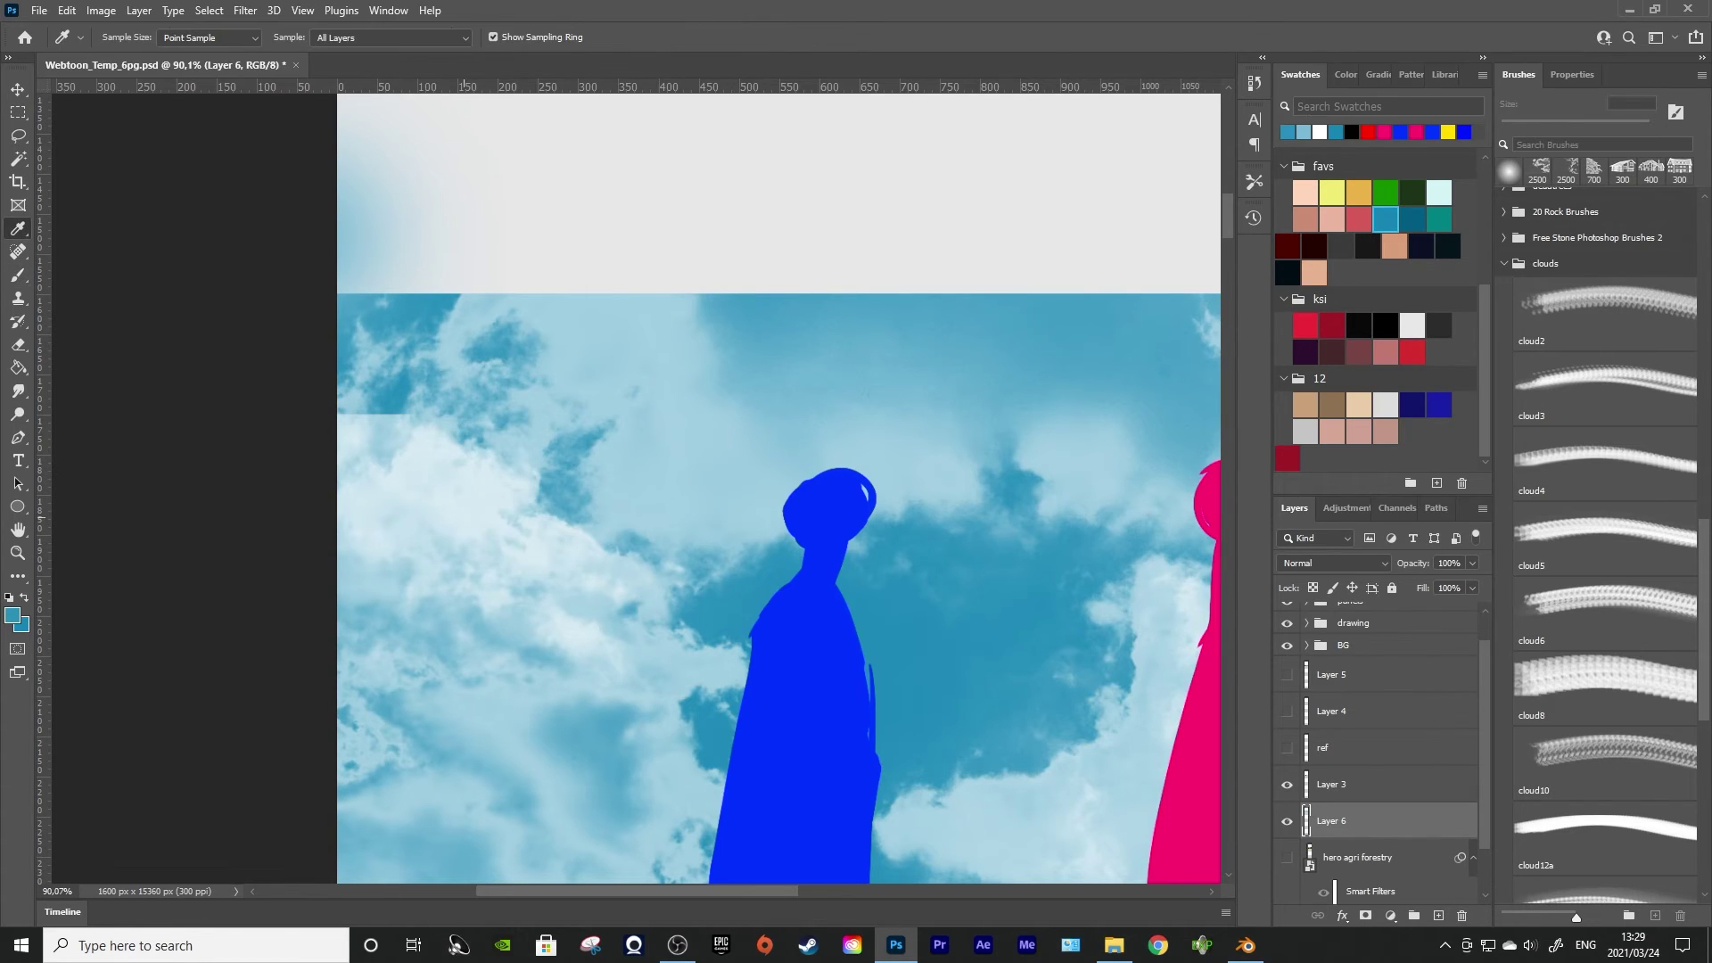
left_click_drag(375, 407, 407, 411)
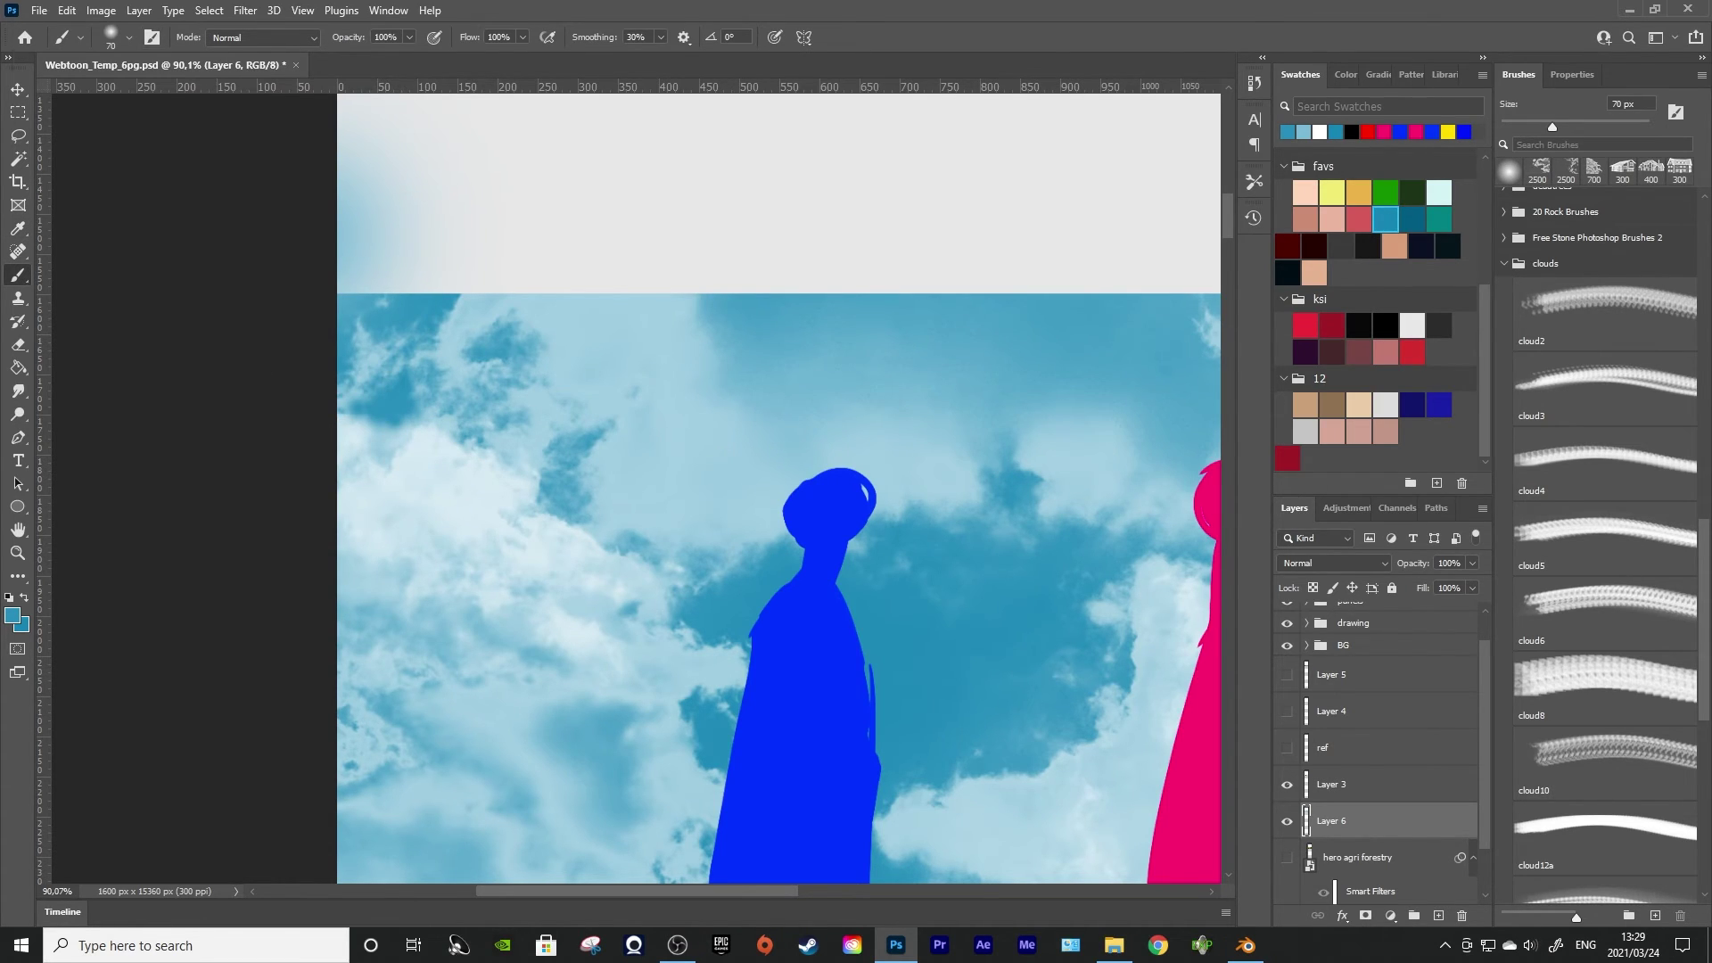
Enlarge the soft brush to 200 px and brush white over the clouds on the blue silhouette's outer side
key("bracketright")
key("bracketright")
key("bracketright")
key("bracketright")
key("bracketright")
key("bracketright")
key("bracketright")
scroll(704, 573, "down", 3)
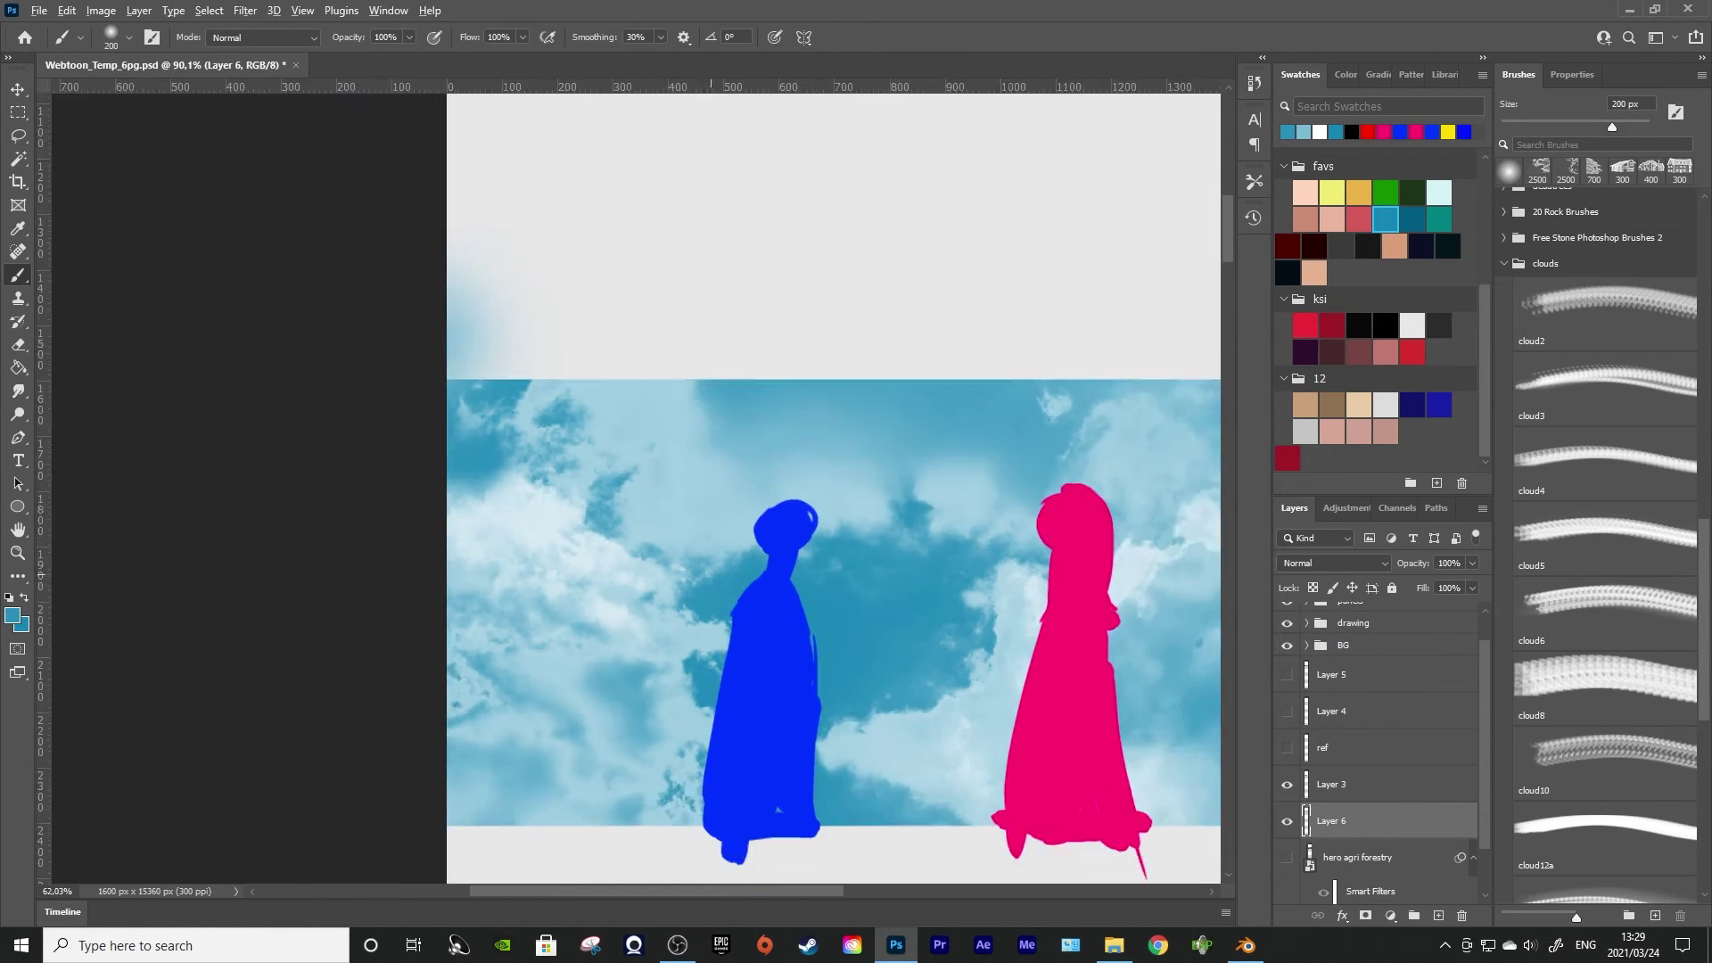
scroll(711, 573, "down", 2)
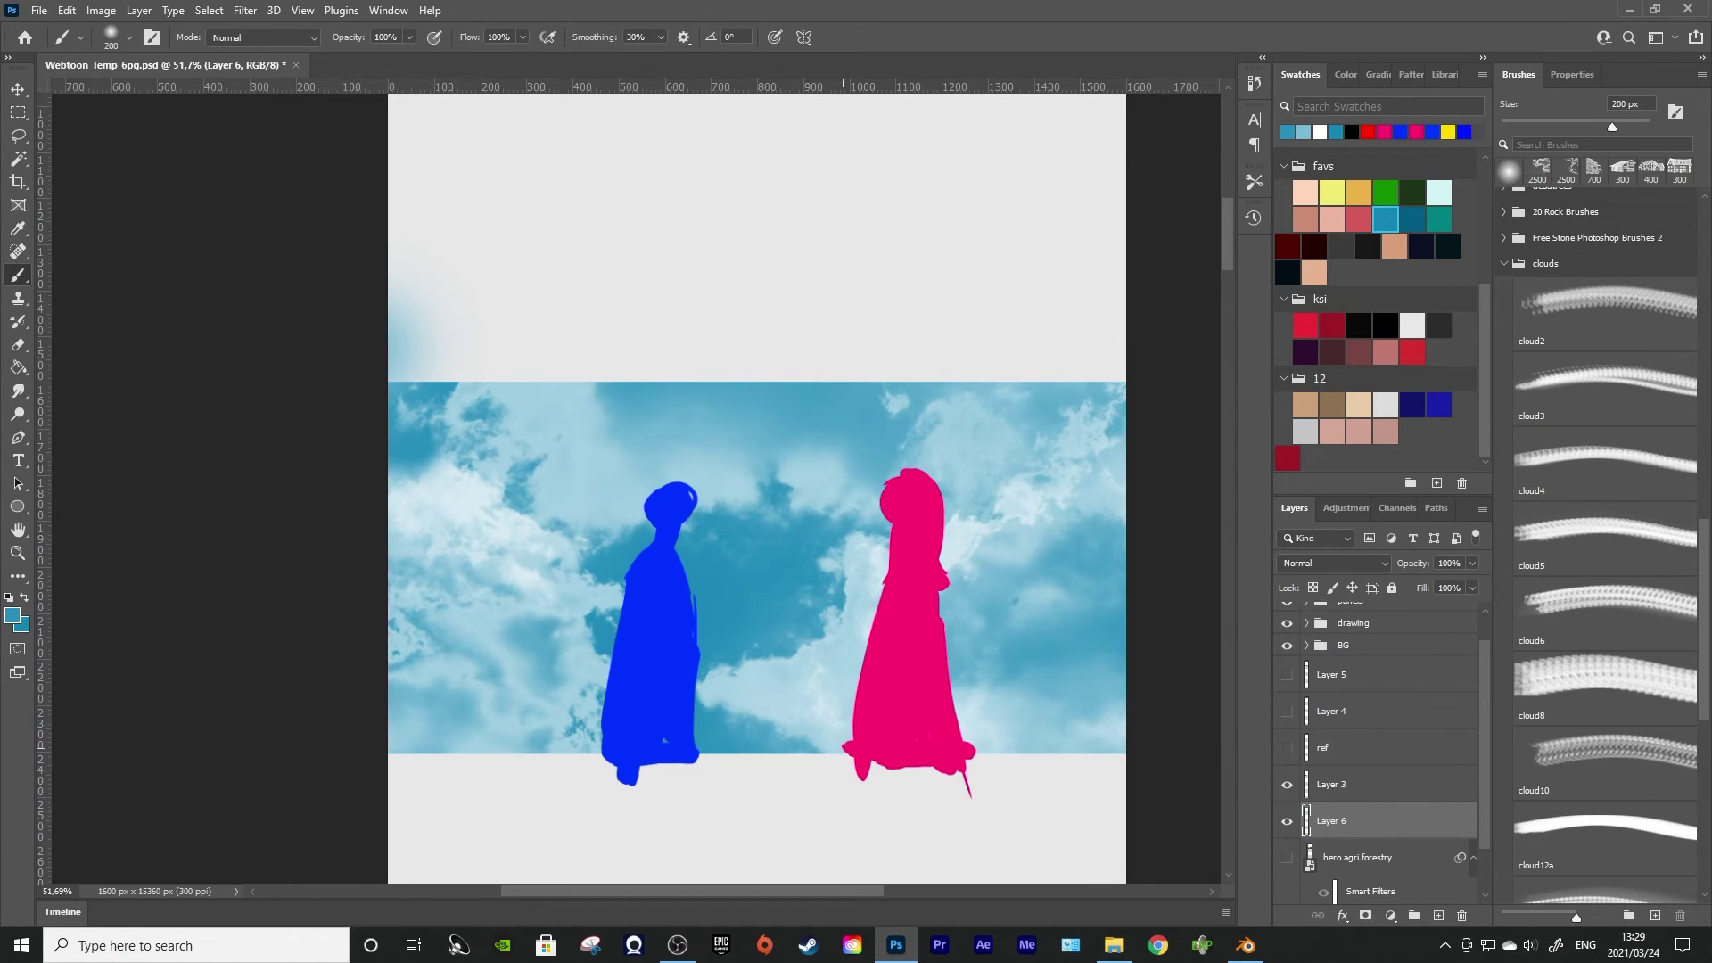
left_click(1320, 132)
left_click_drag(434, 495, 527, 517)
key("m")
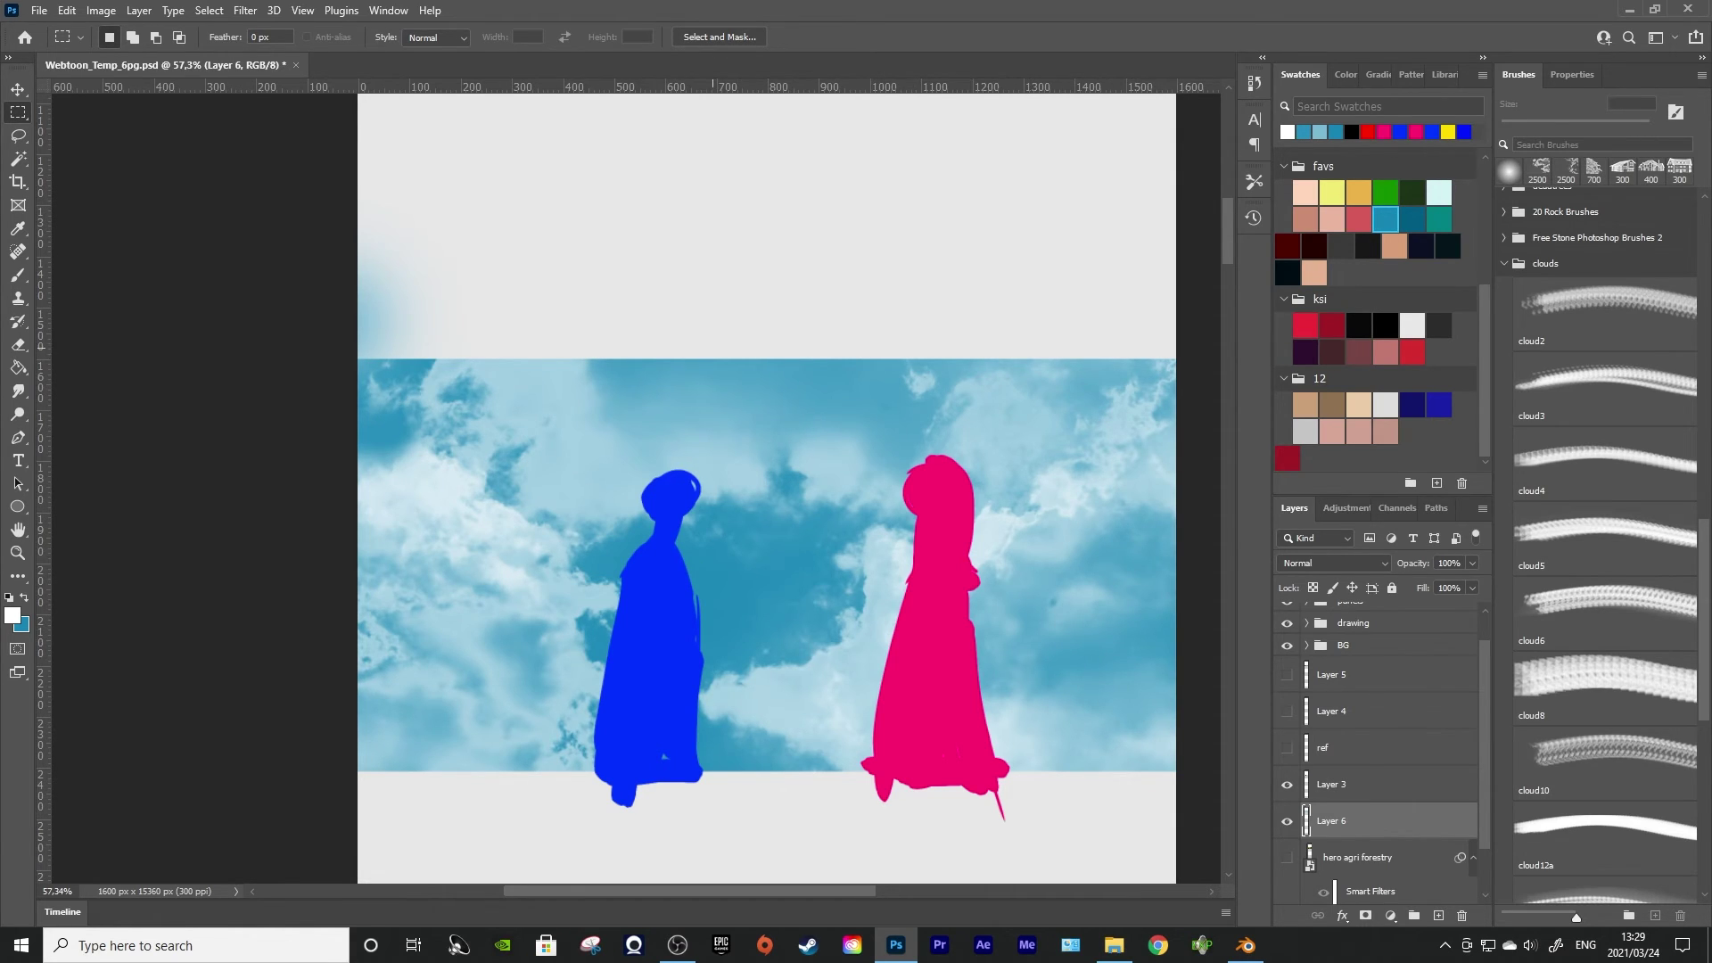
Examine the finished cloud background behind the blue and pink silhouettes, both up close and within the whole page
scroll(767, 488, "down", 4)
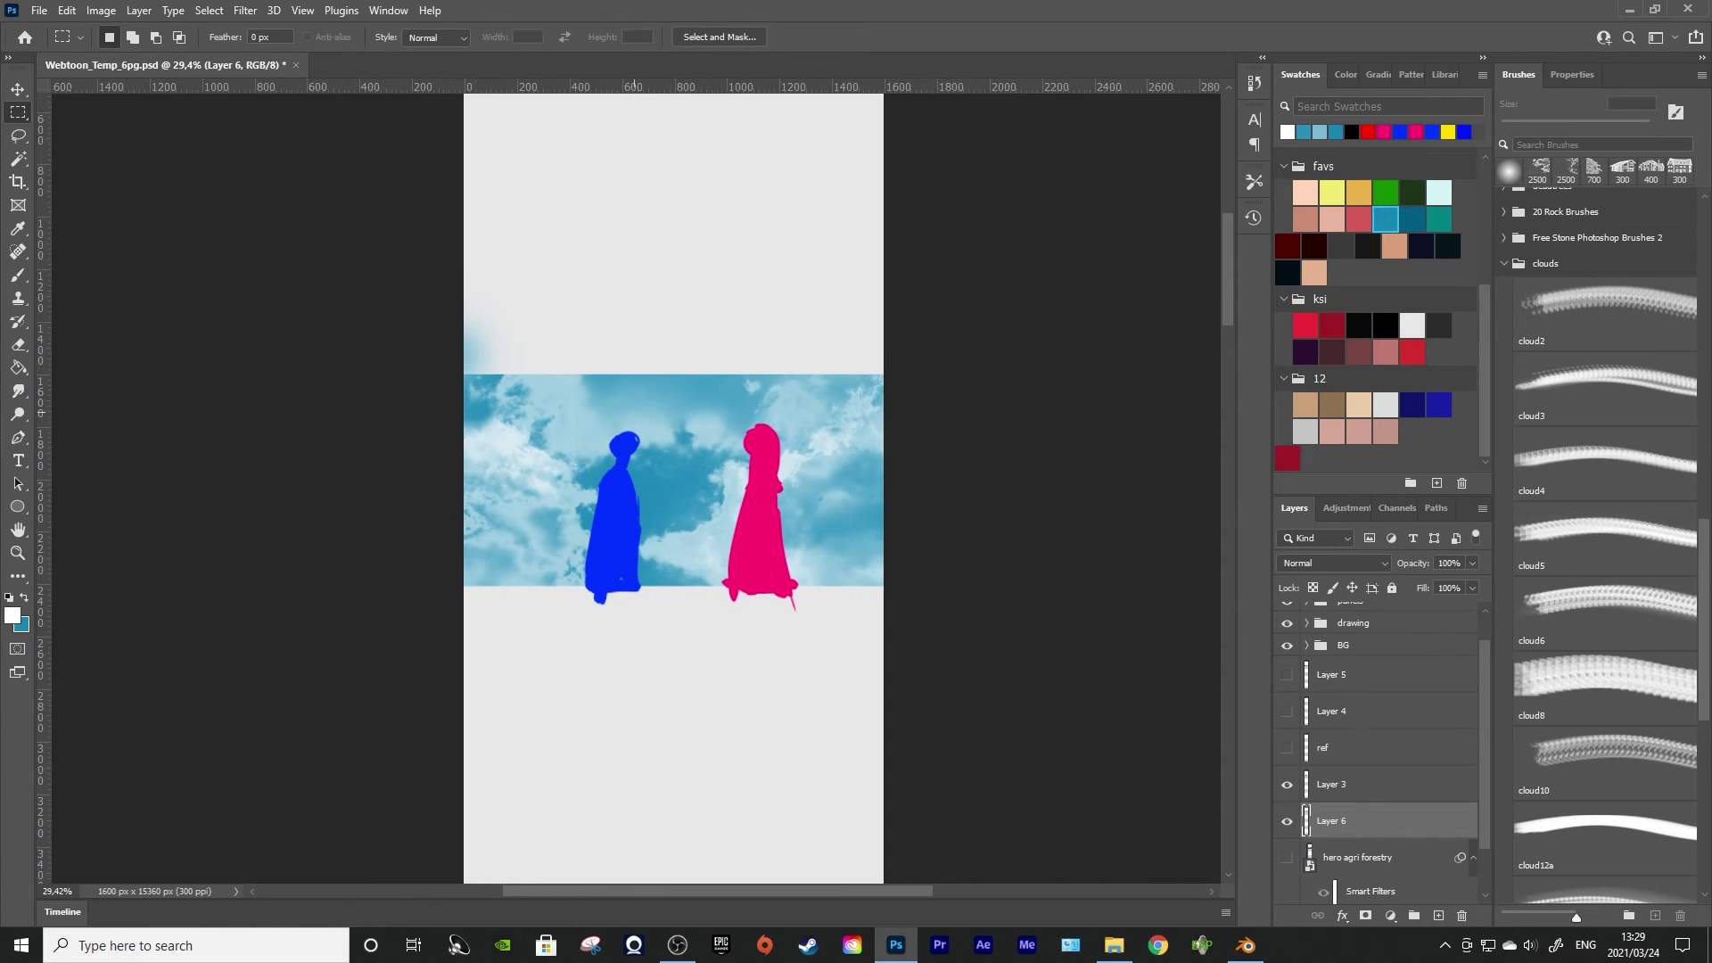
scroll(767, 488, "up", 4)
key("x")
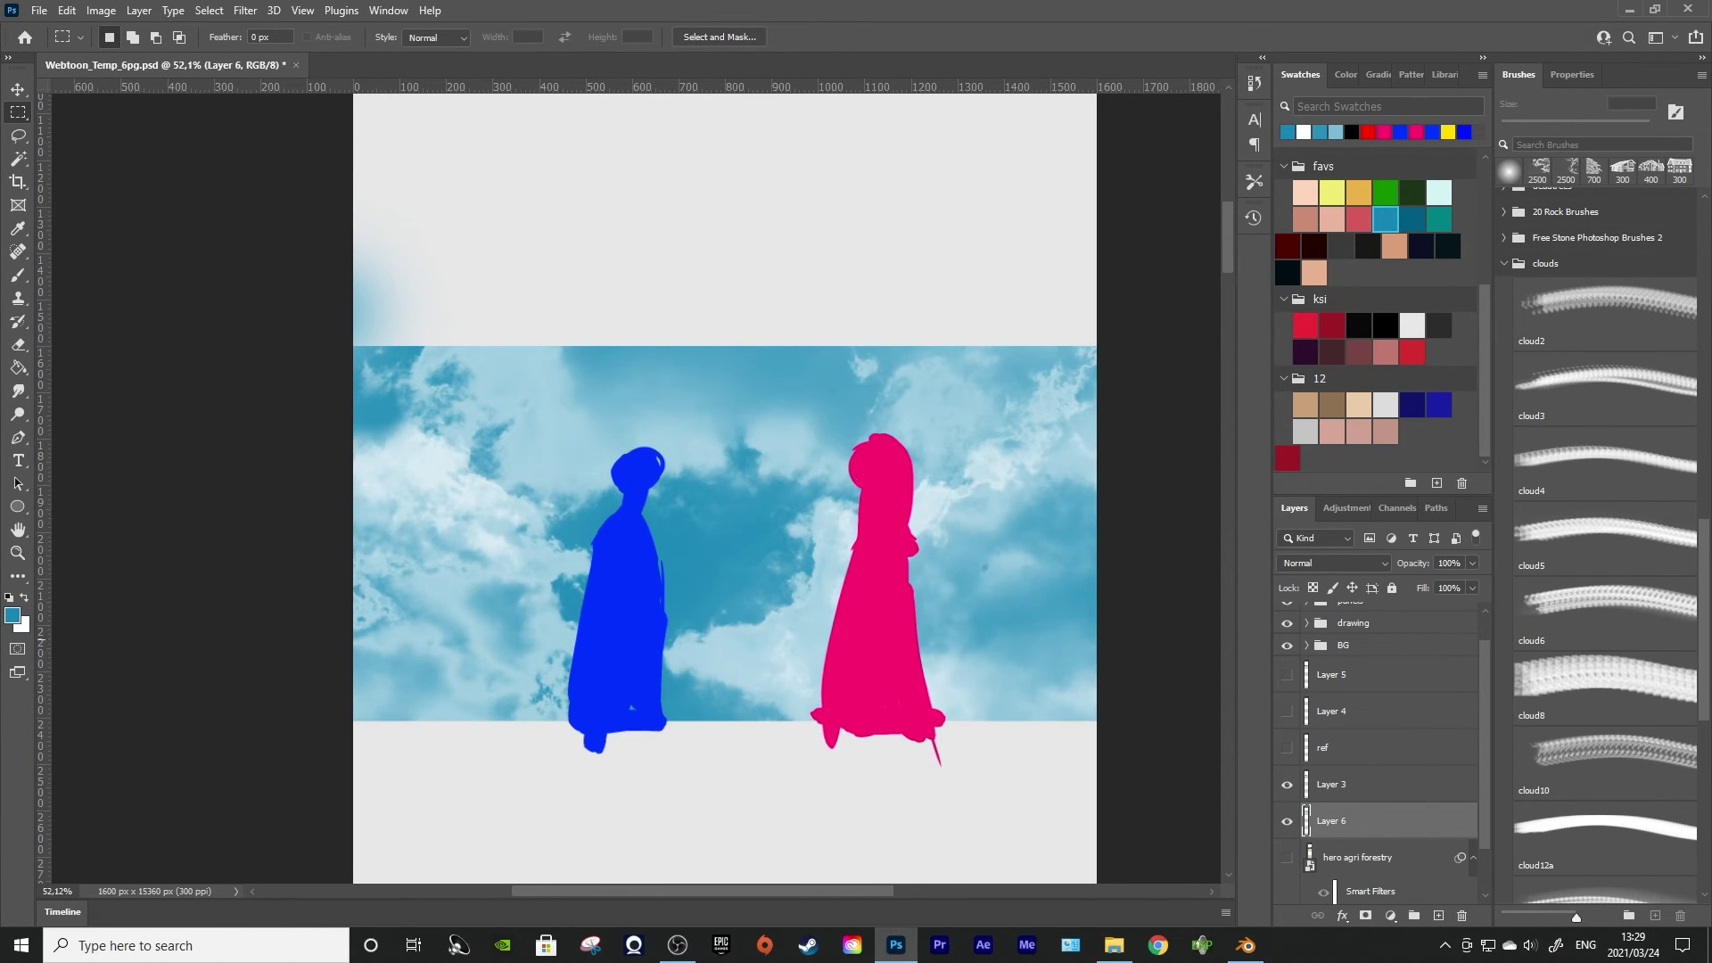
scroll(724, 489, "up", 1)
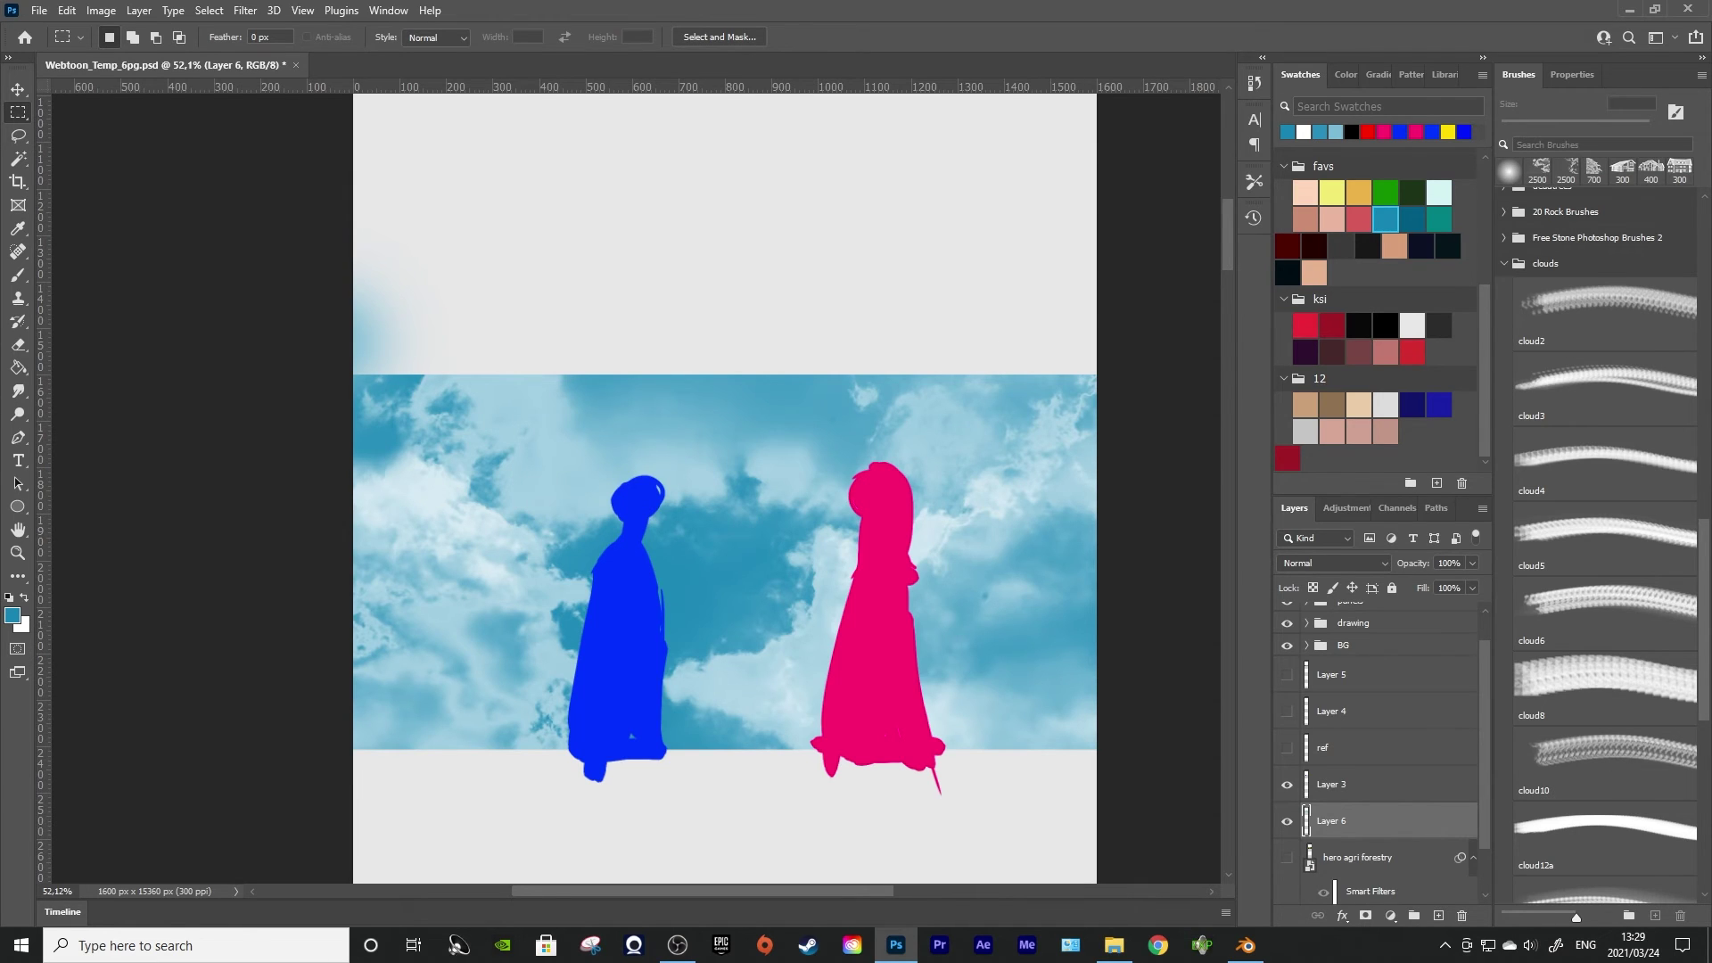
scroll(723, 489, "down", 5)
scroll(724, 488, "up", 10)
scroll(724, 488, "down", 6)
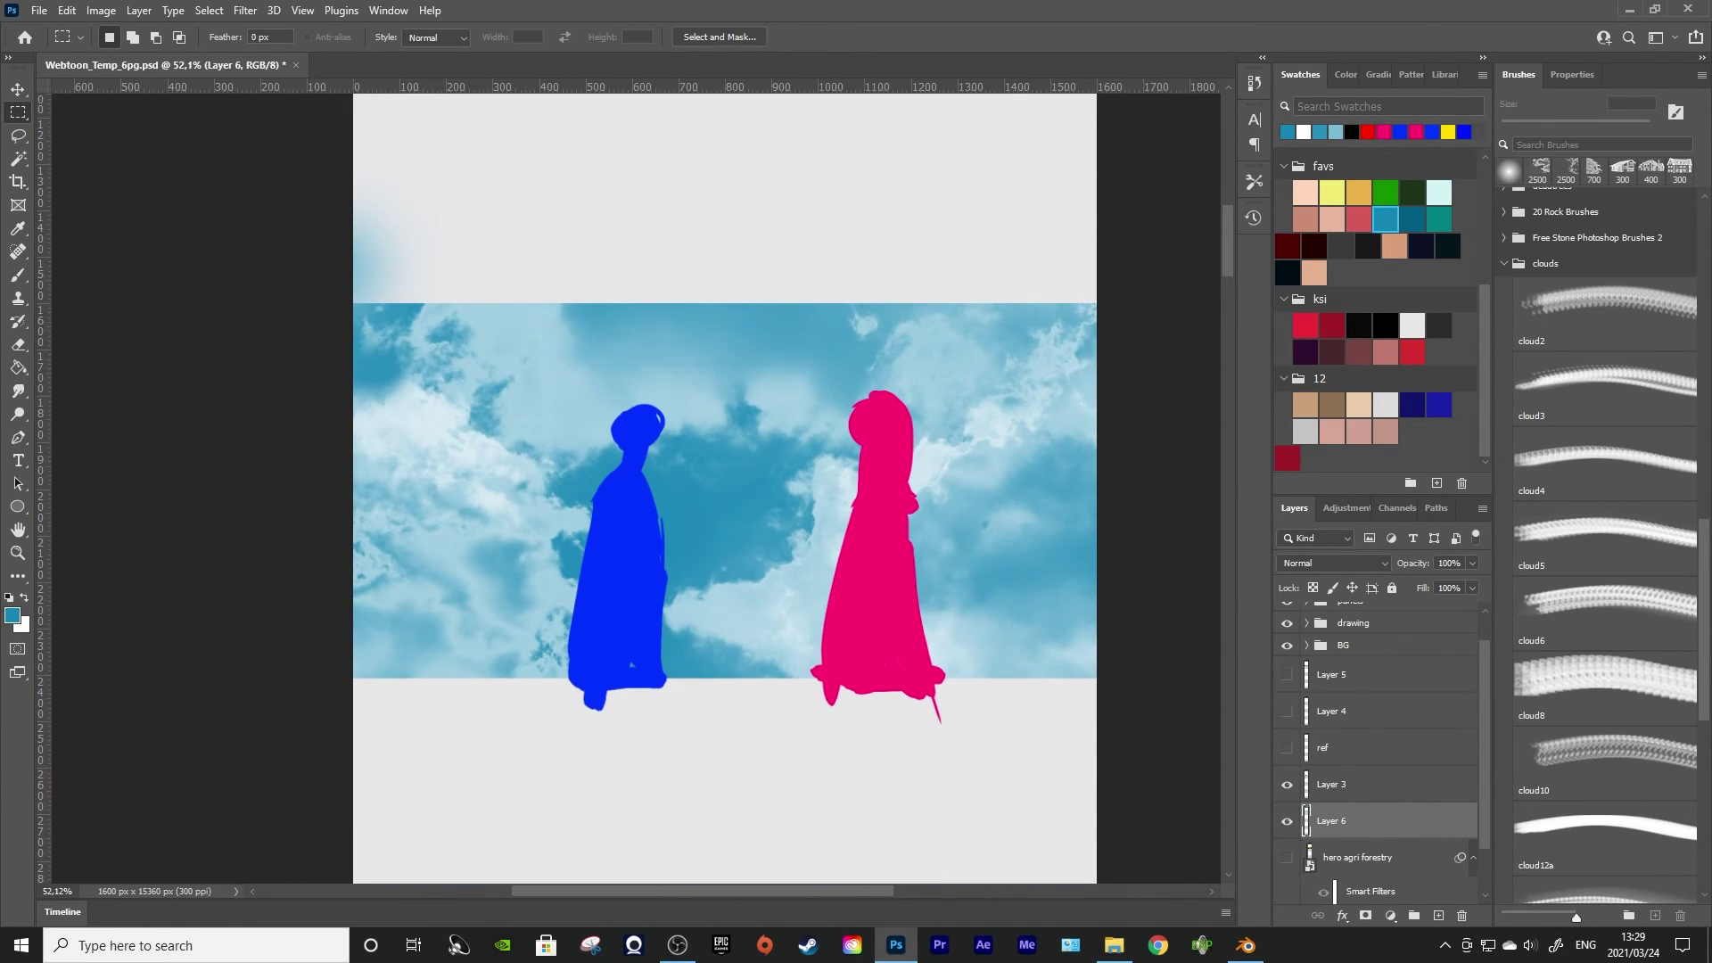
Draw smiling faces on the blue and pink silhouettes' heads on Layer 3 with a 10 px black brush
left_click(1368, 132)
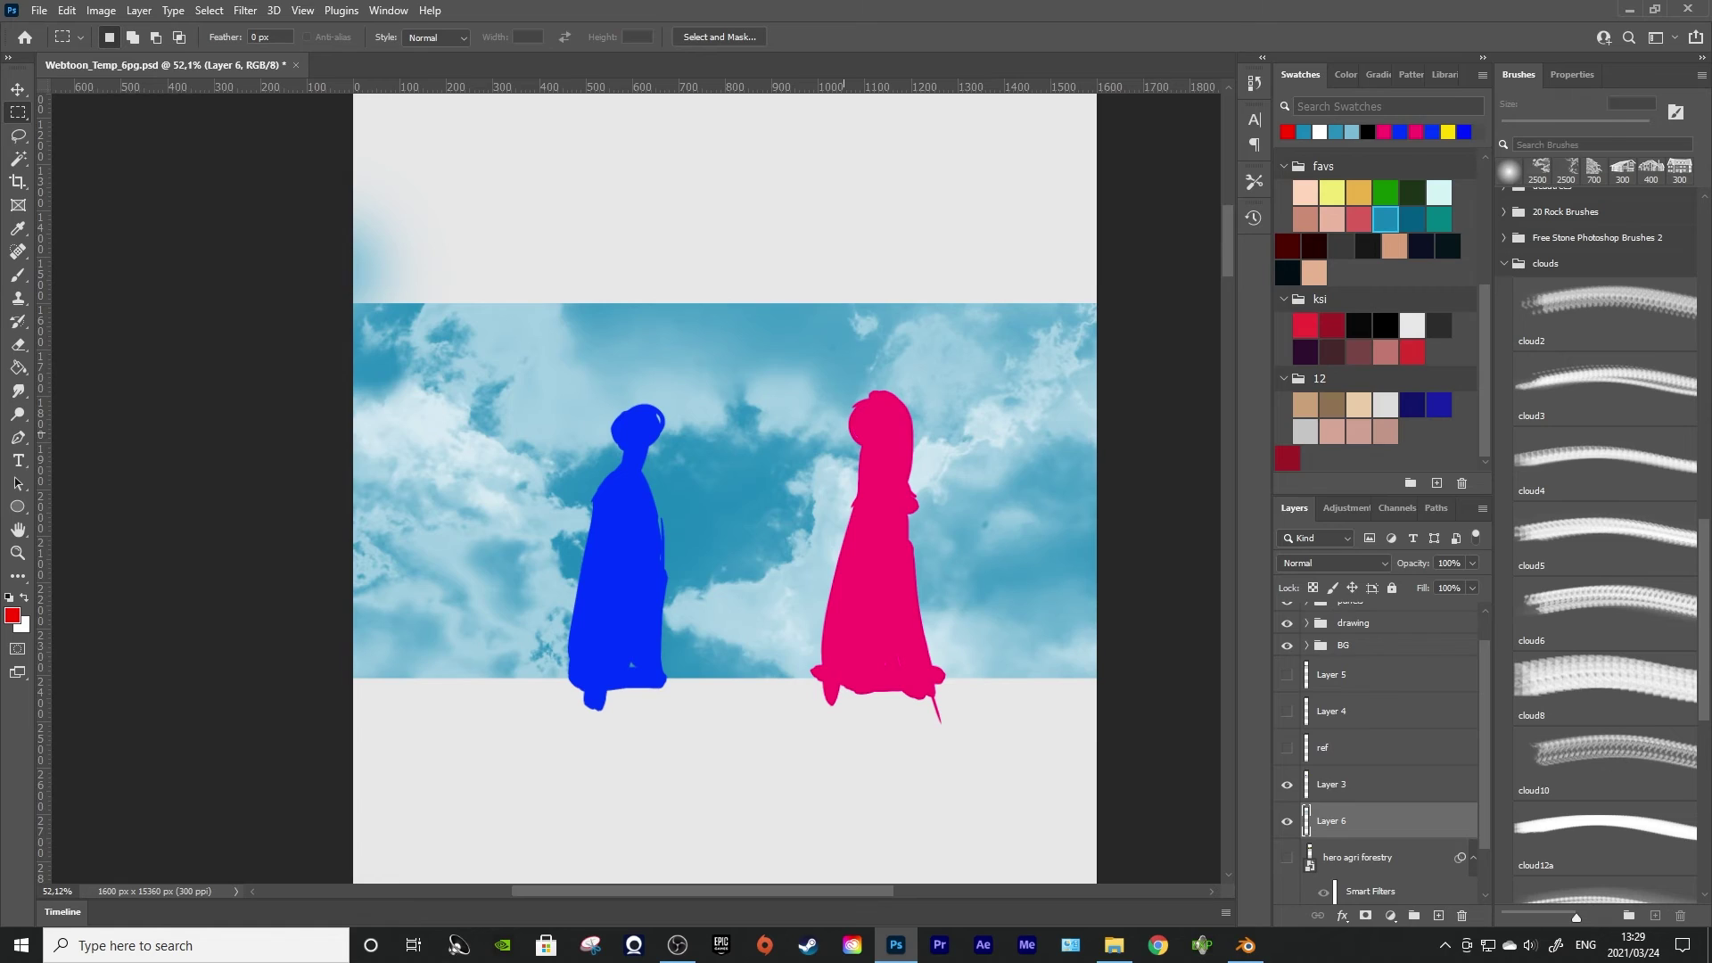
key("b")
key("bracketleft")
key("bracketleft")
key("bracketleft")
key("bracketleft")
key("bracketleft")
key("bracketleft")
key("bracketleft")
key("bracketleft")
key("bracketleft")
key("bracketleft")
key("bracketleft")
key("bracketleft")
key("bracketleft")
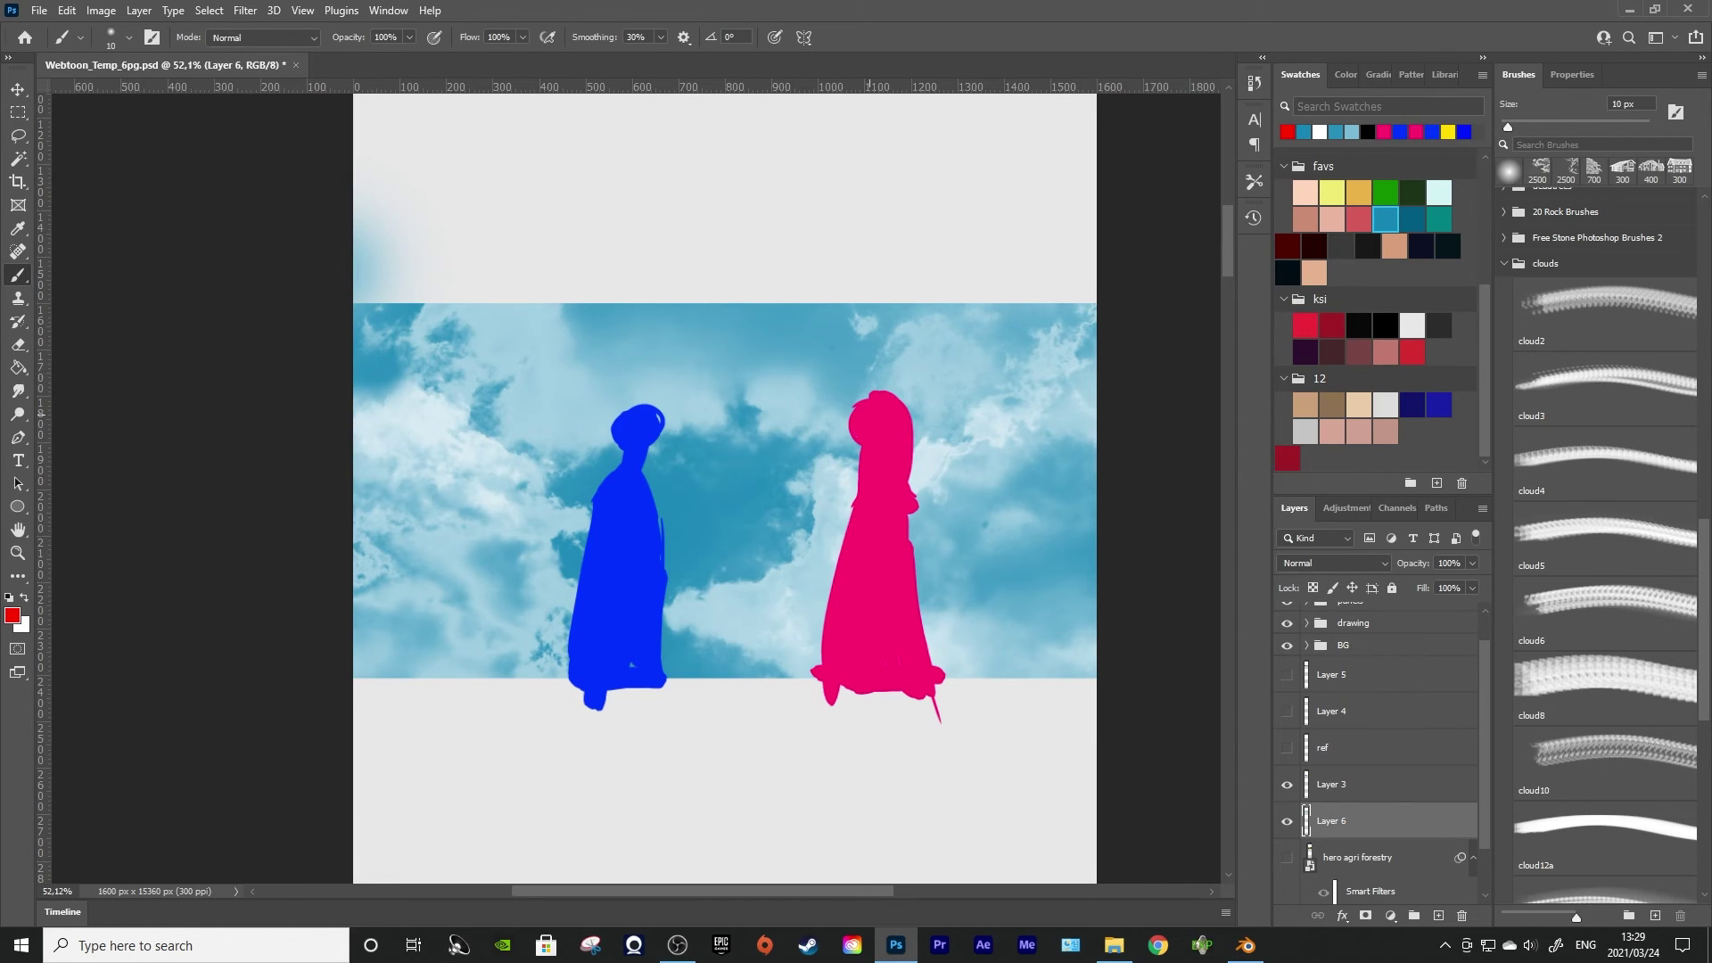
left_click(1358, 325)
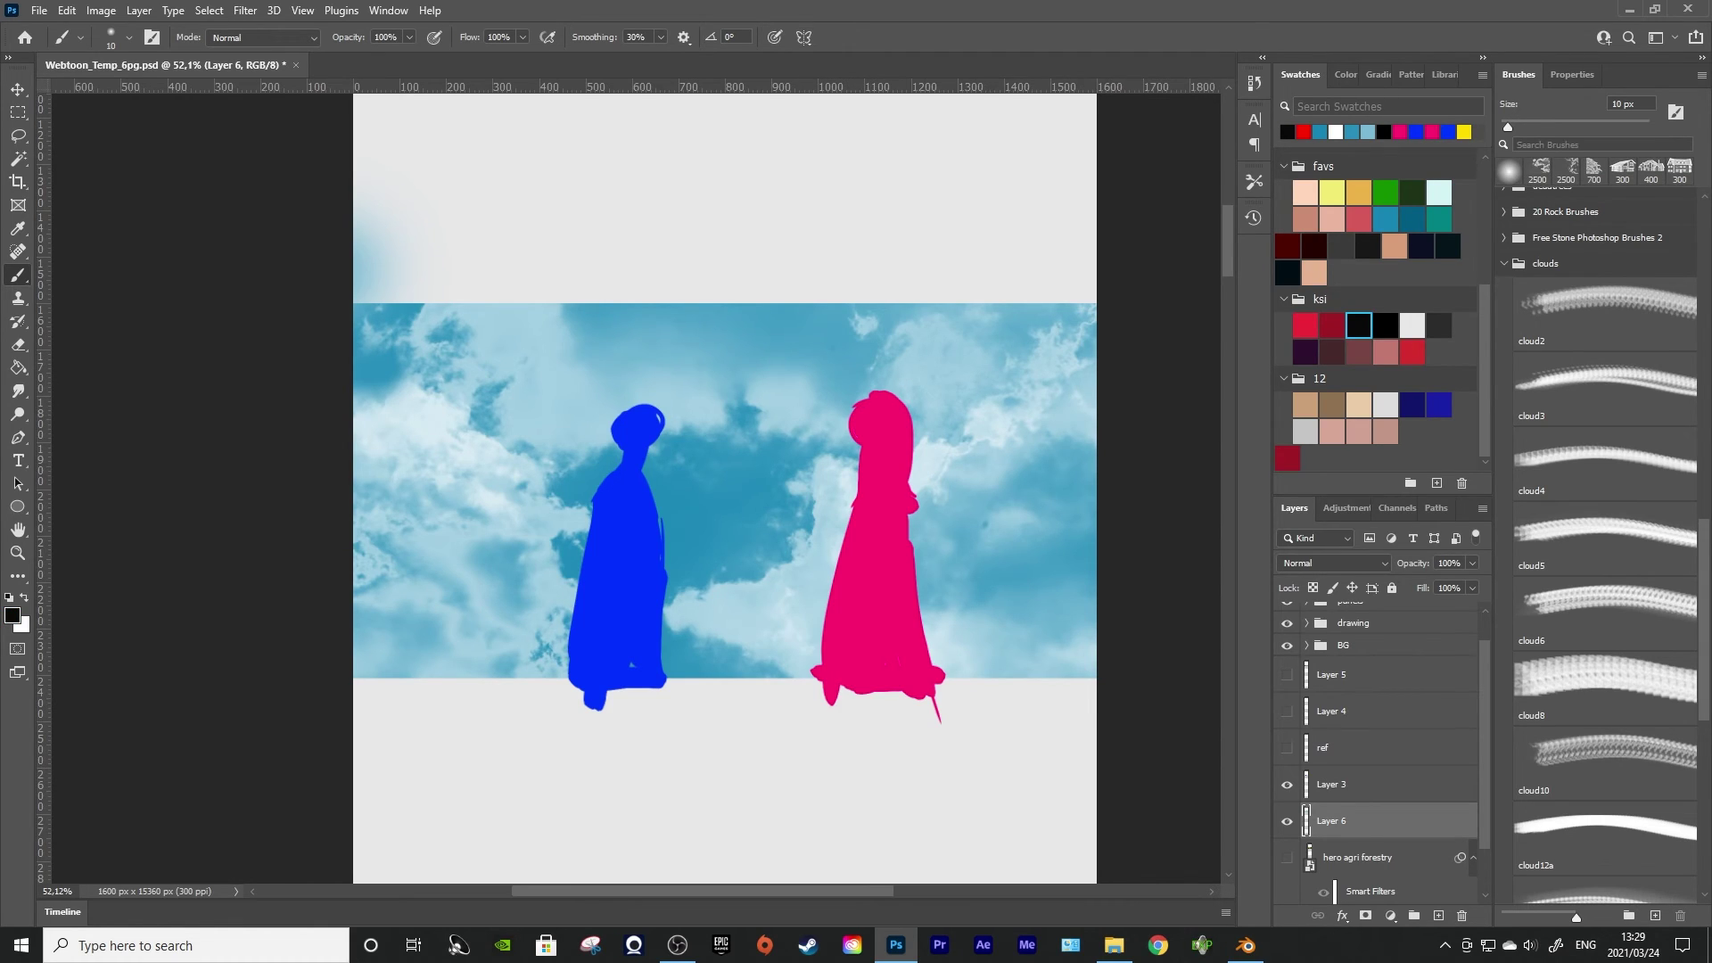
key("alt+bracketright")
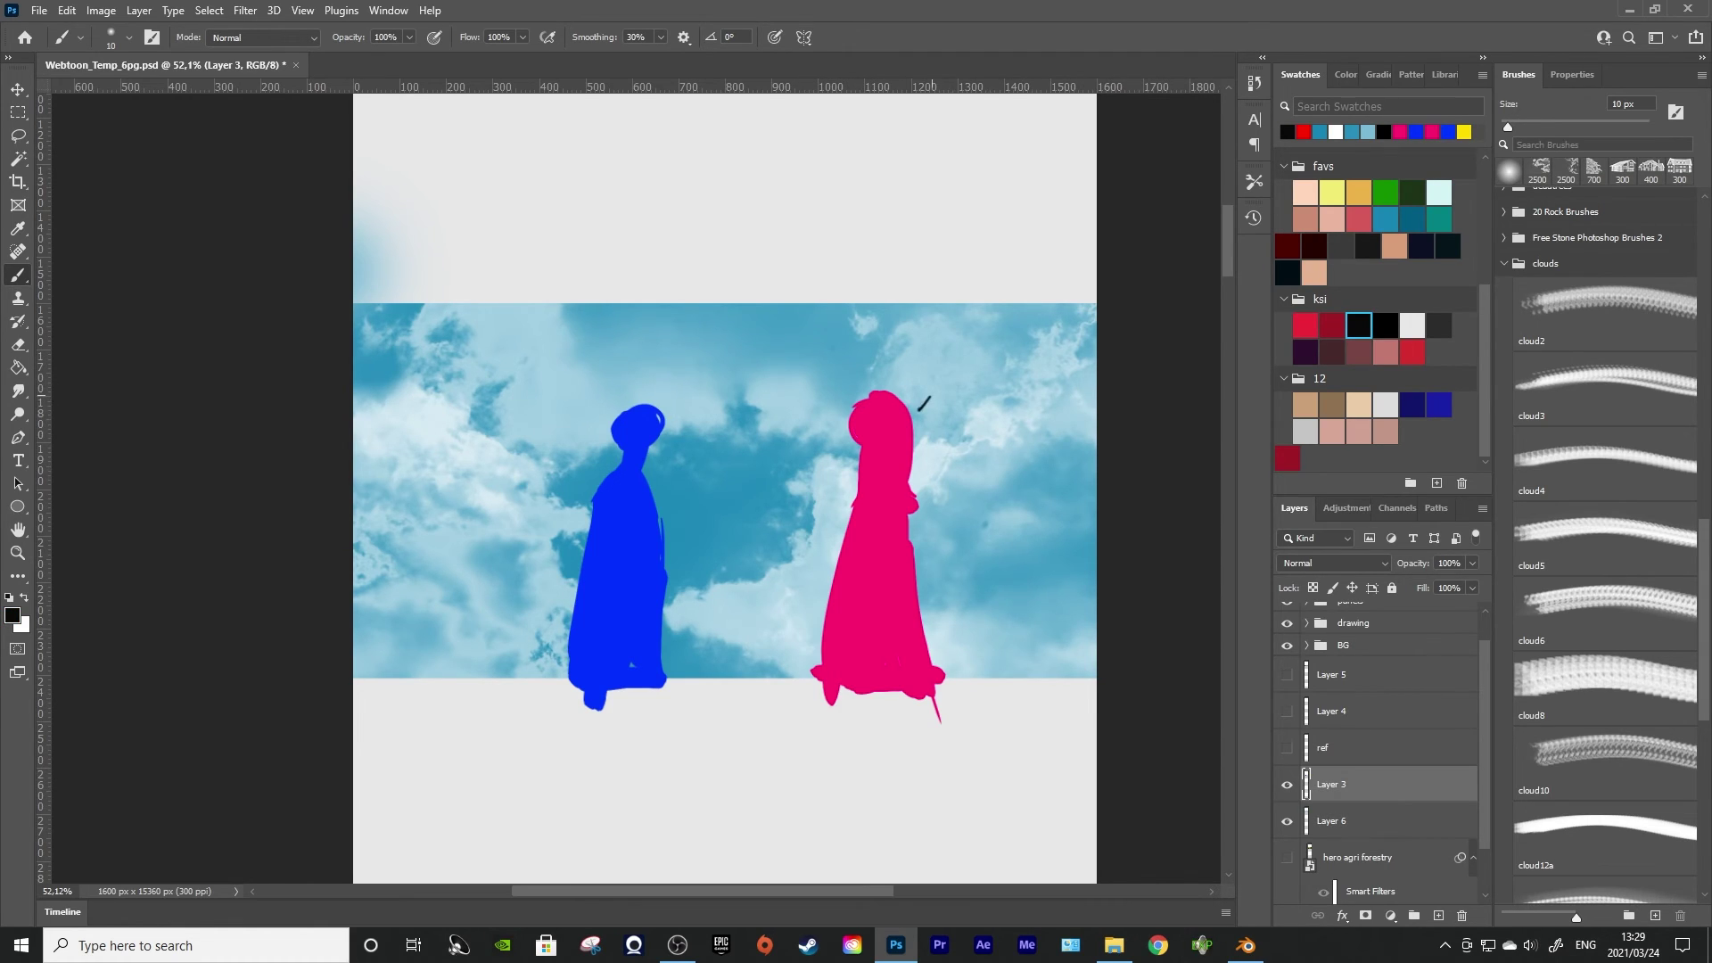
left_click_drag(857, 425, 885, 424)
key("ctrl+z")
Switch to Blender to view the room scene with the two character rigs, and return to the Photoshop page
mouse_move(1245, 947)
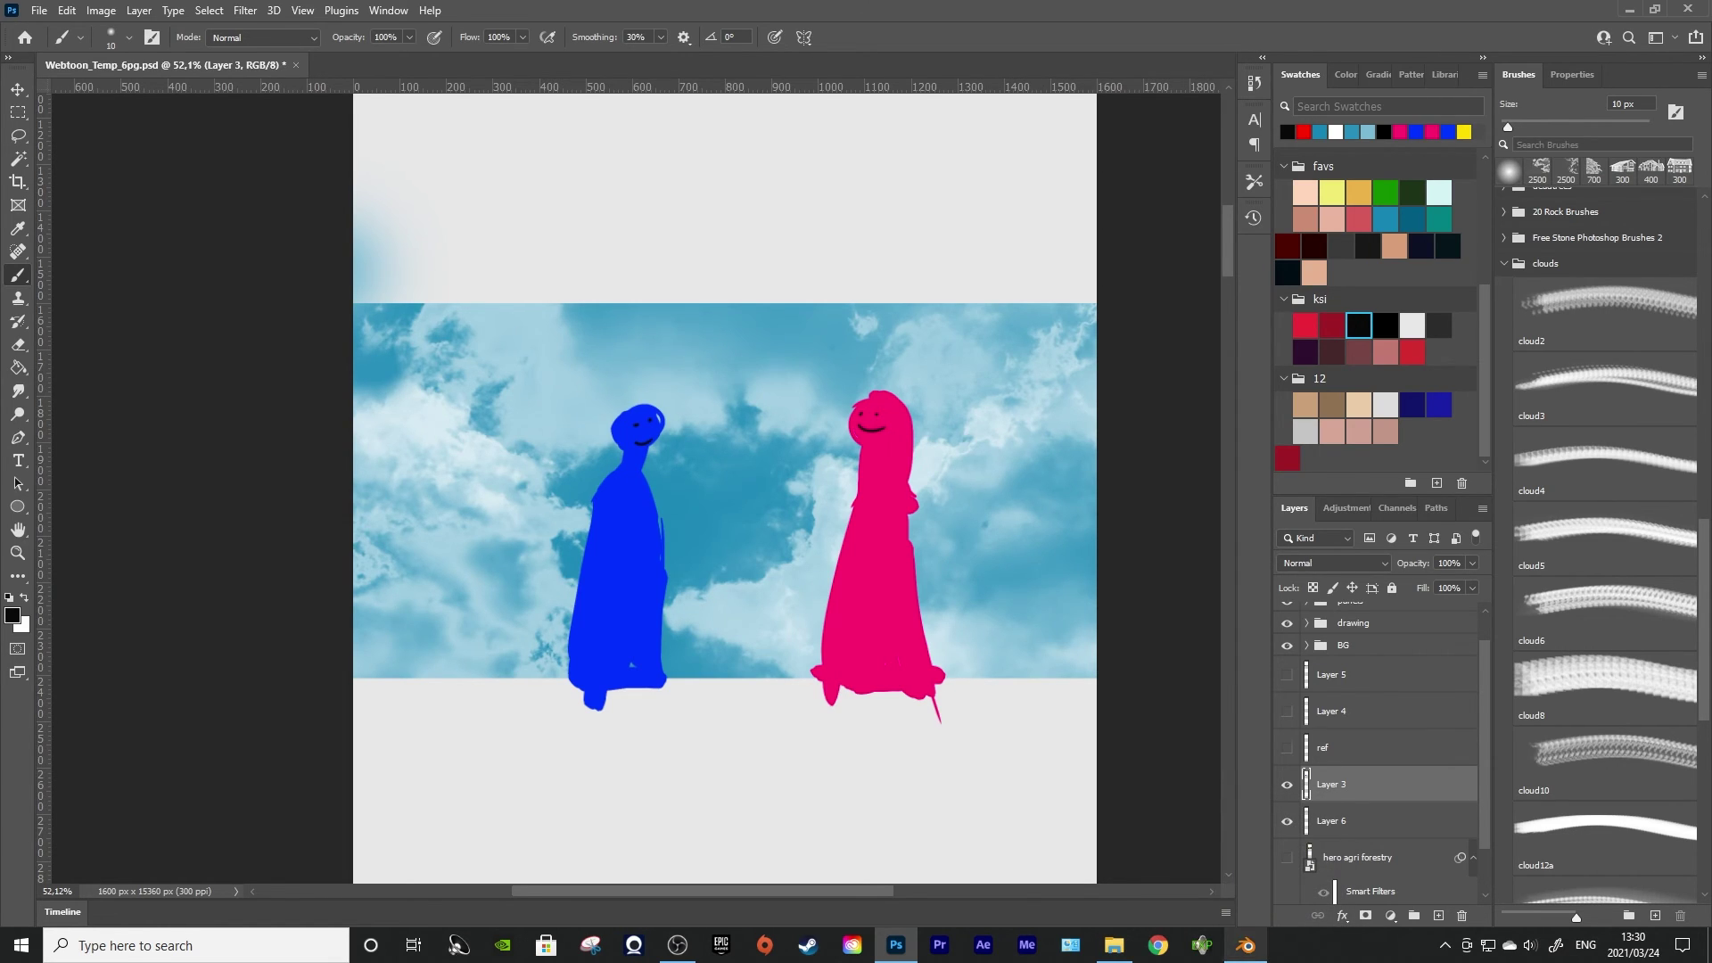
left_click(1246, 947)
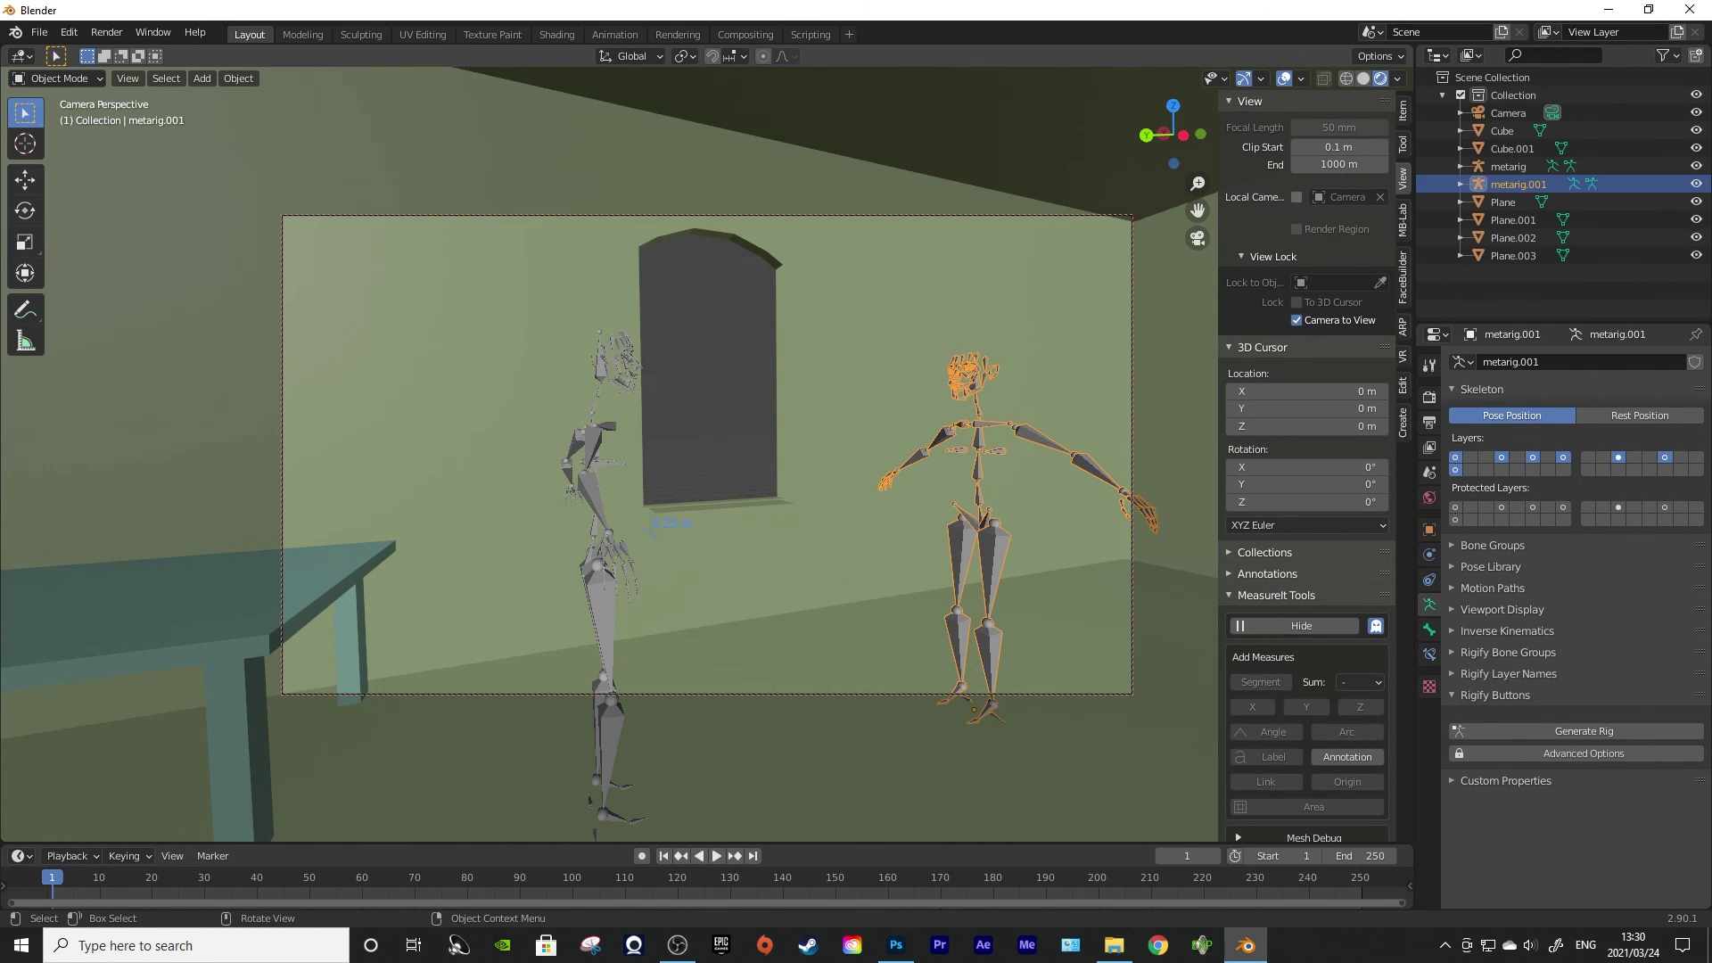
left_click(896, 947)
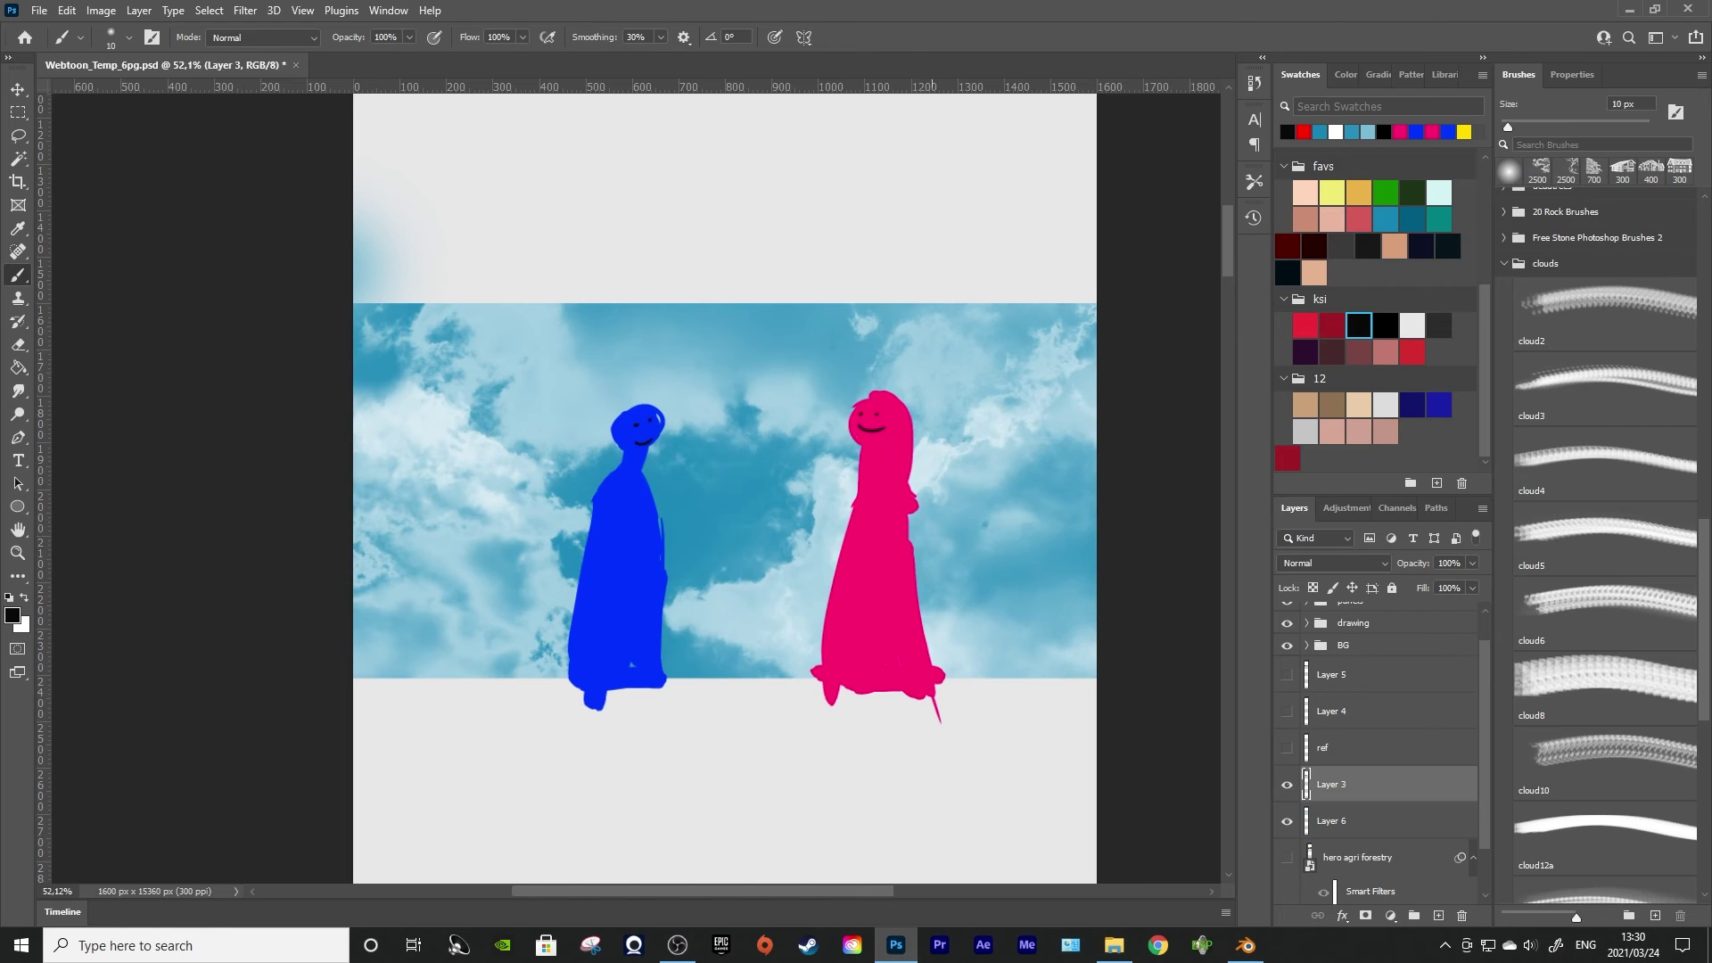